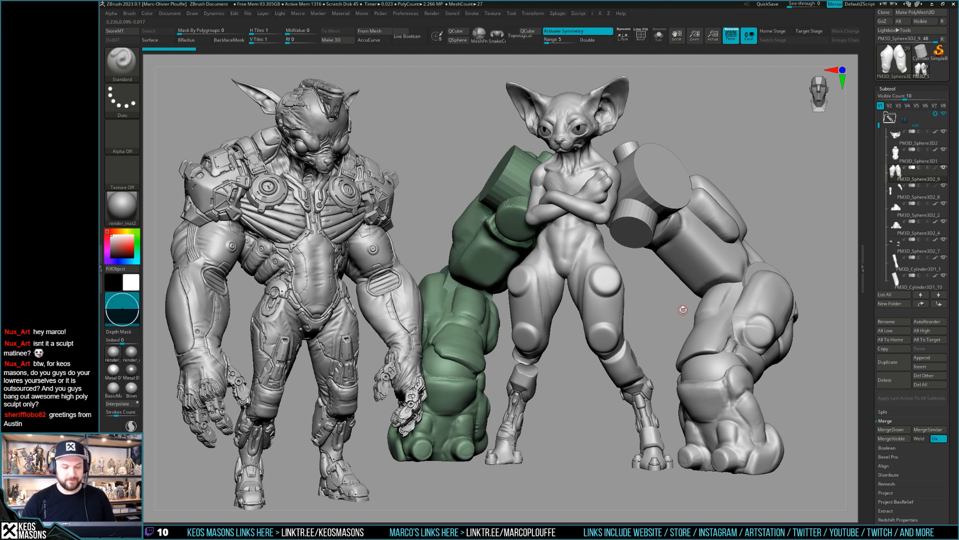
Step: Select the lower-leg subtool PM3D_Cylinder3D1_8 behind the shin plate and activate symmetry
right_drag(678, 323, 639, 295)
mouse_move(639, 295)
ctrl+right_down()
mouse_move(648, 342)
mouse_move(643, 297)
ctrl+right_up()
ctrl+right_drag(643, 297, 640, 320)
alt+click(627, 312)
key(alt+s)
key(alt+s)
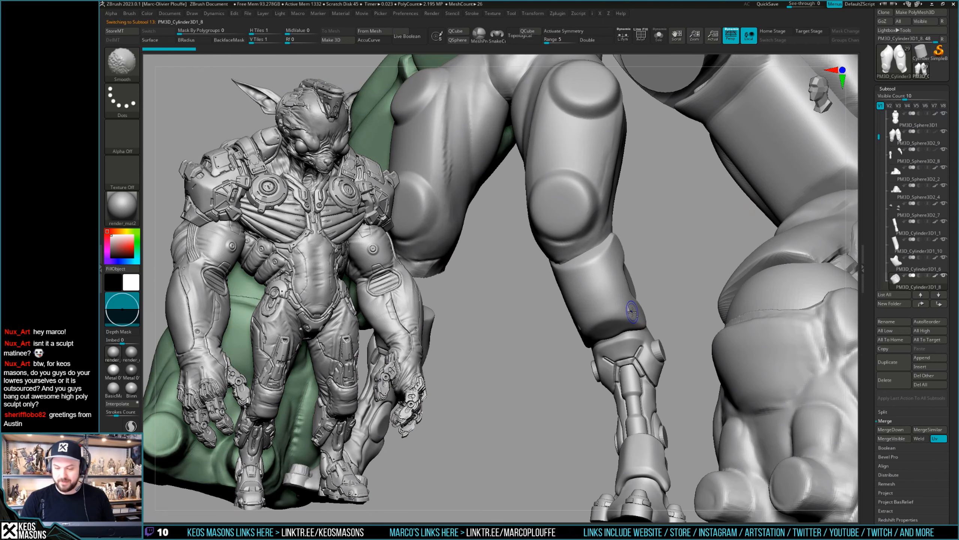
key(x)
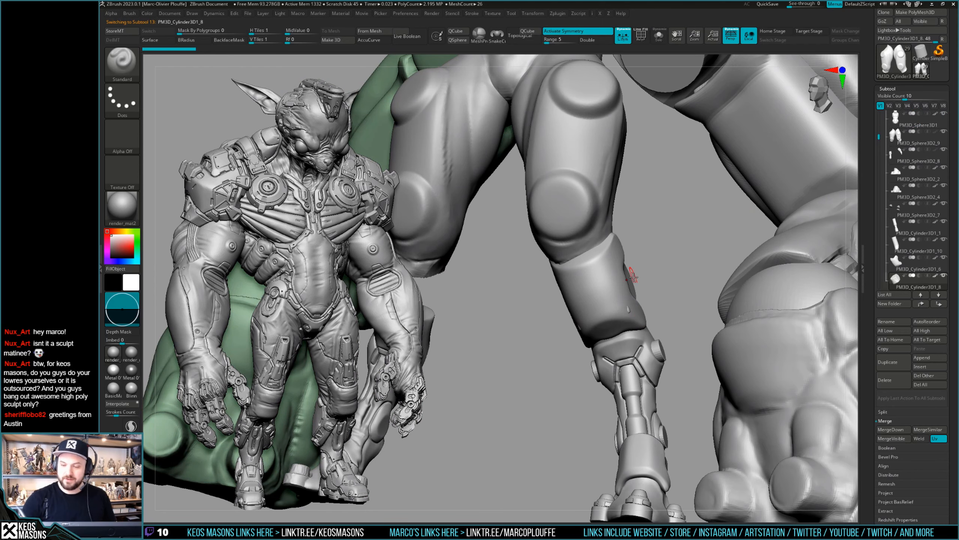
Step: Switch to the ClayBuildup brush and inspect the lower leg from the front and side
key(b)
key(c)
key(b)
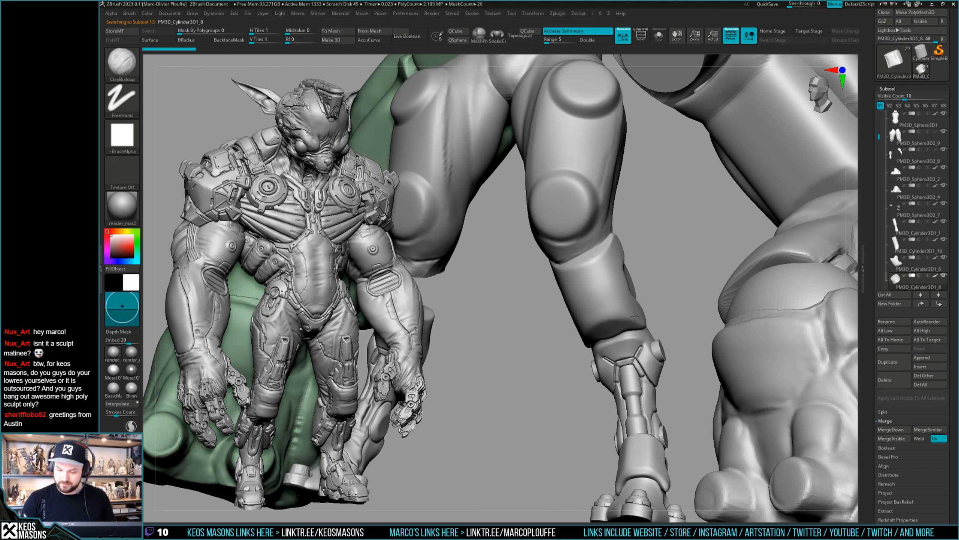
mouse_move(635, 316)
right_down()
mouse_move(624, 314)
mouse_move(653, 293)
mouse_move(616, 317)
mouse_move(621, 310)
mouse_move(622, 328)
mouse_move(638, 285)
mouse_move(608, 304)
mouse_move(590, 334)
mouse_move(613, 278)
mouse_move(613, 311)
right_up()
key(shift)
right_click(590, 333)
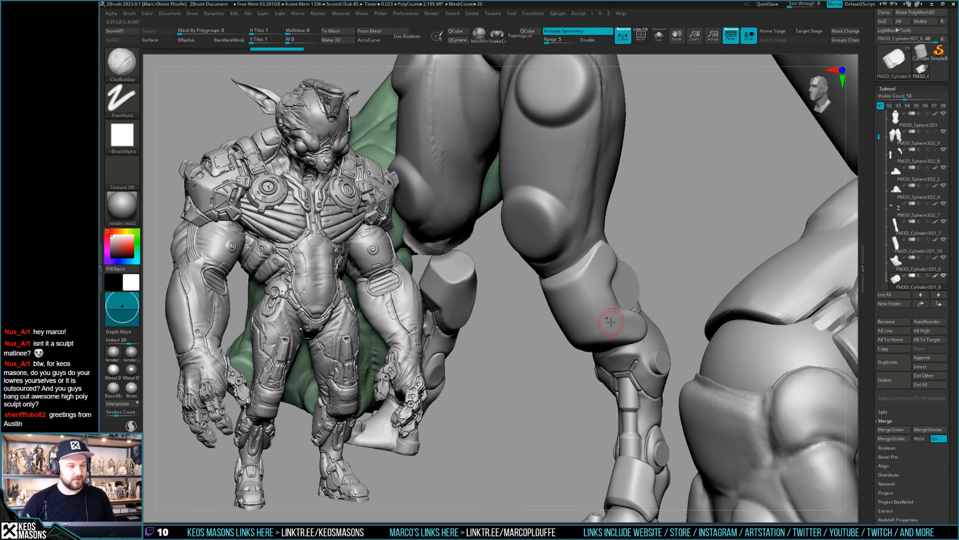
right_drag(656, 270, 653, 297)
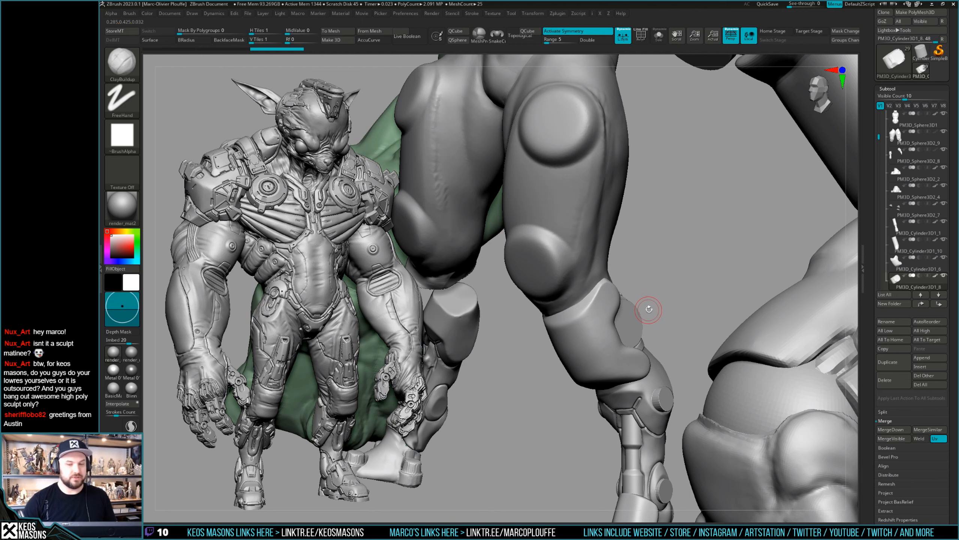
mouse_move(649, 309)
right_down()
mouse_move(642, 281)
mouse_move(634, 298)
mouse_move(643, 311)
right_up()
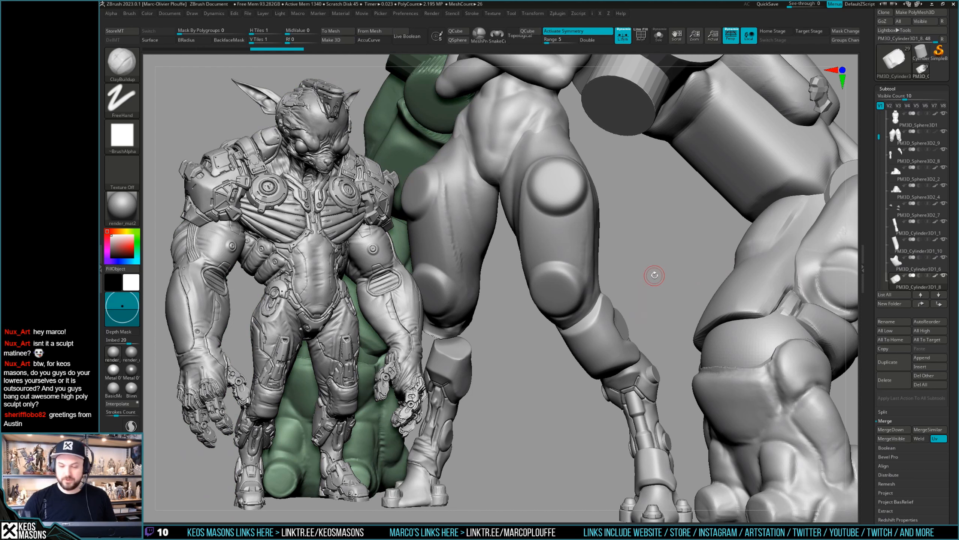
Step: Select the shin plate subtool PM3D_Cylinder3D1_6 and isolate it
right_drag(655, 275, 635, 312)
alt+click(593, 296)
key(shift+s)
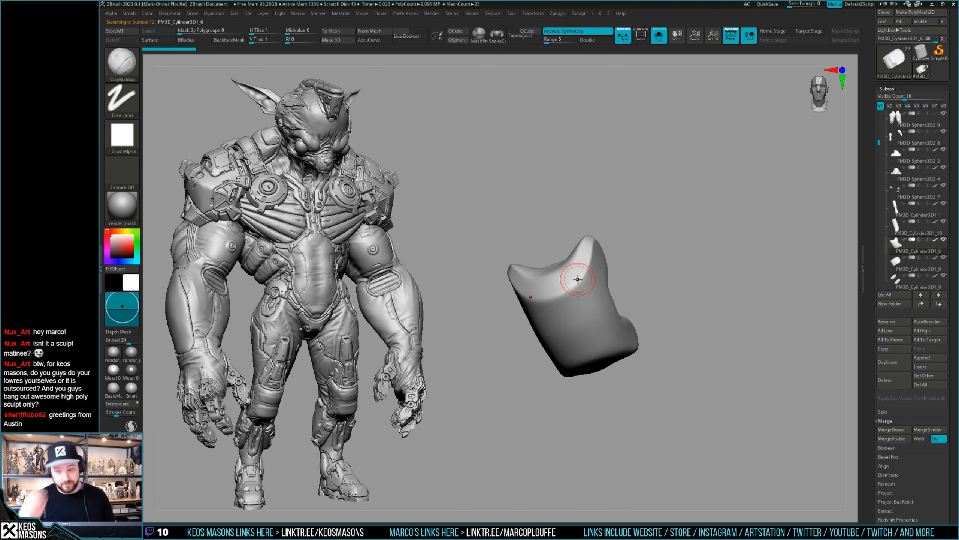
Step: Try a CurveStrapSnap curve along the upper edge of the shin plate and undo it
key(space)
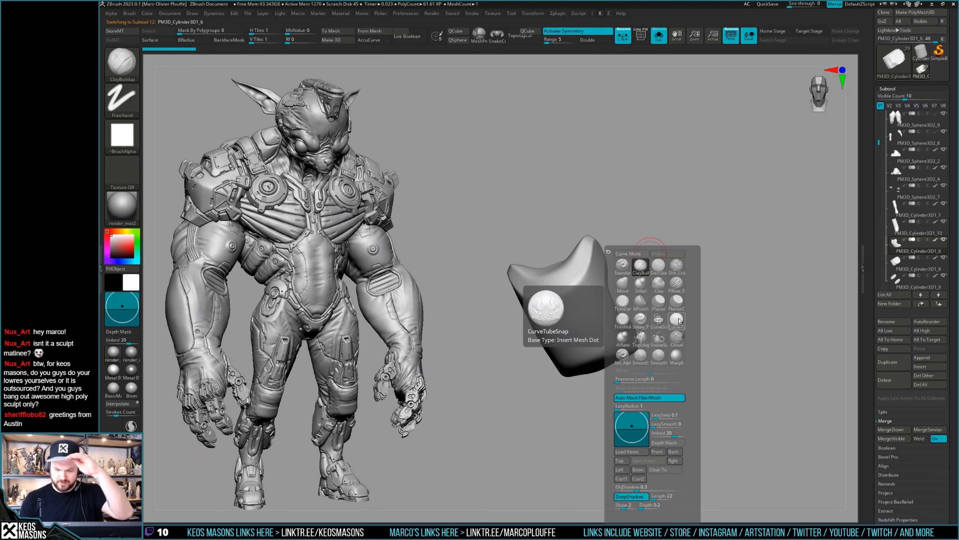
click(658, 319)
key(space)
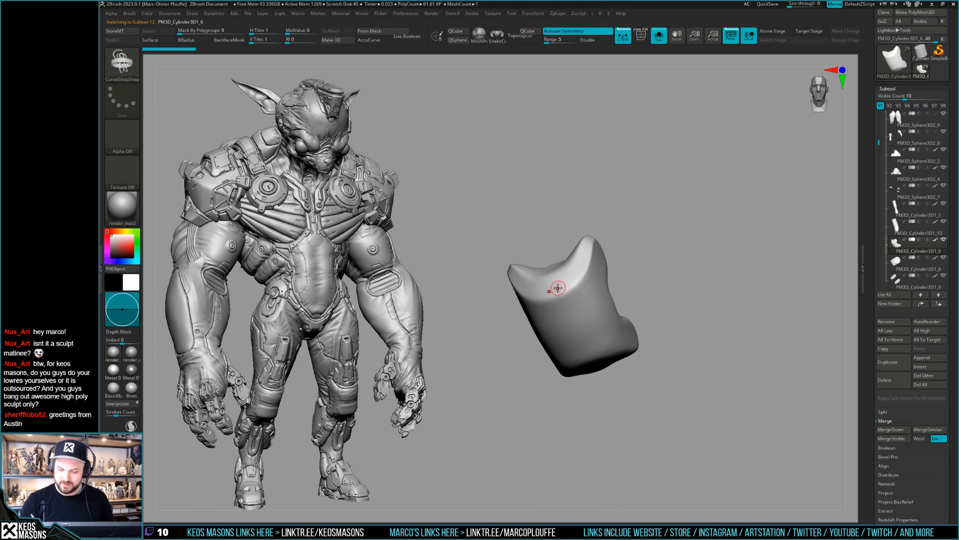
key(space)
mouse_move(554, 288)
mouse_down()
mouse_move(596, 233)
mouse_move(681, 257)
mouse_up()
key(ctrl+z)
key(space)
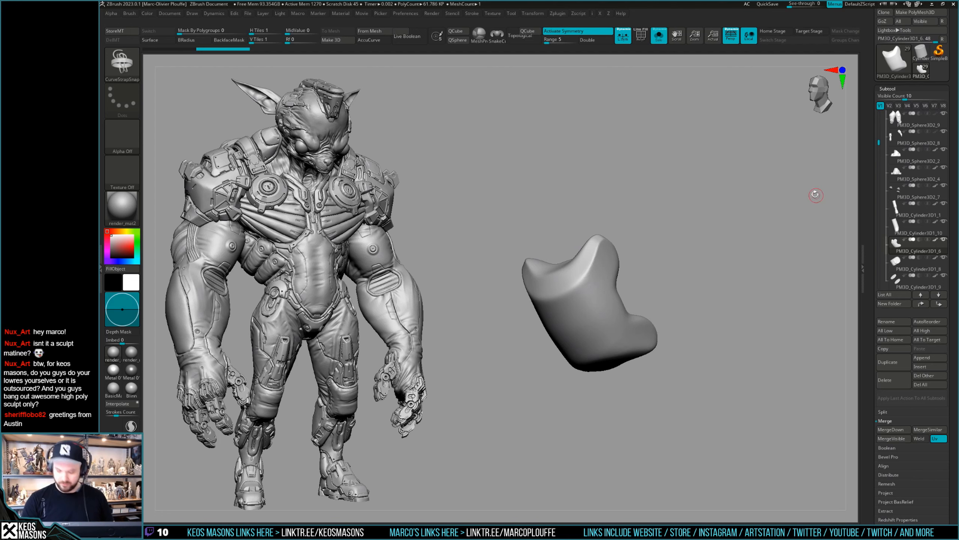
Step: Switch to the CurveTubeSnap brush for drawing on the isolated shin plate
key(b)
key(x)
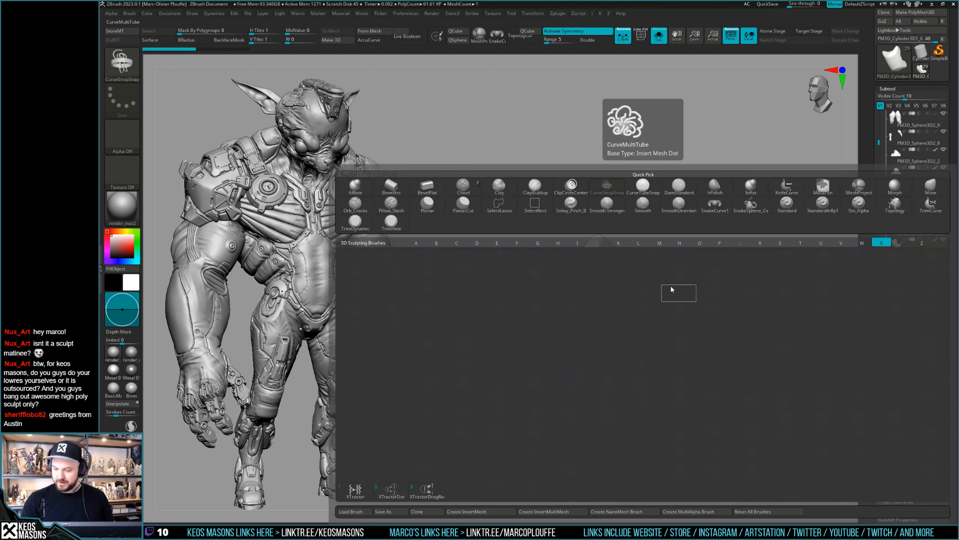
key(Escape)
key(x)
click(684, 322)
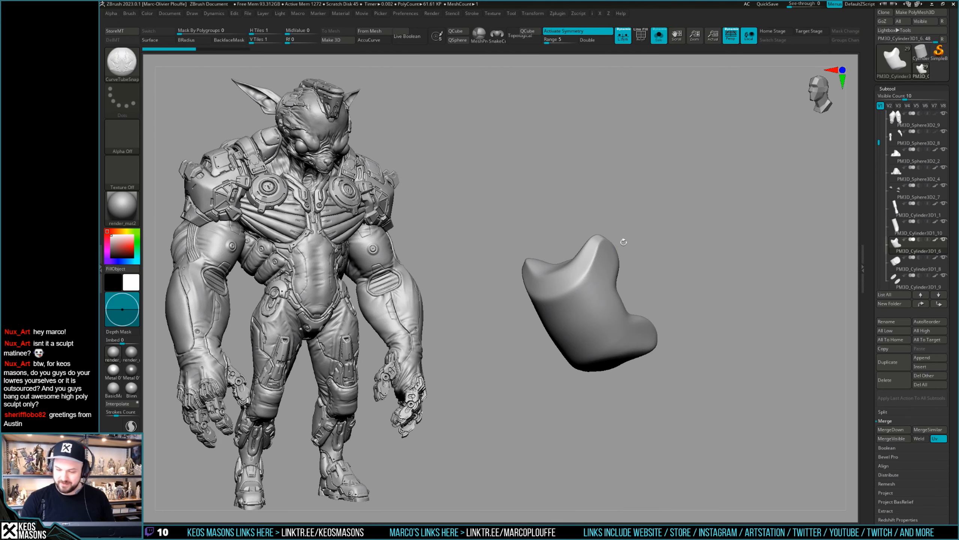
Step: Try drawing a tube curve from the plate's front edge up to its raised corner, and undo it
right_drag(560, 283, 555, 288)
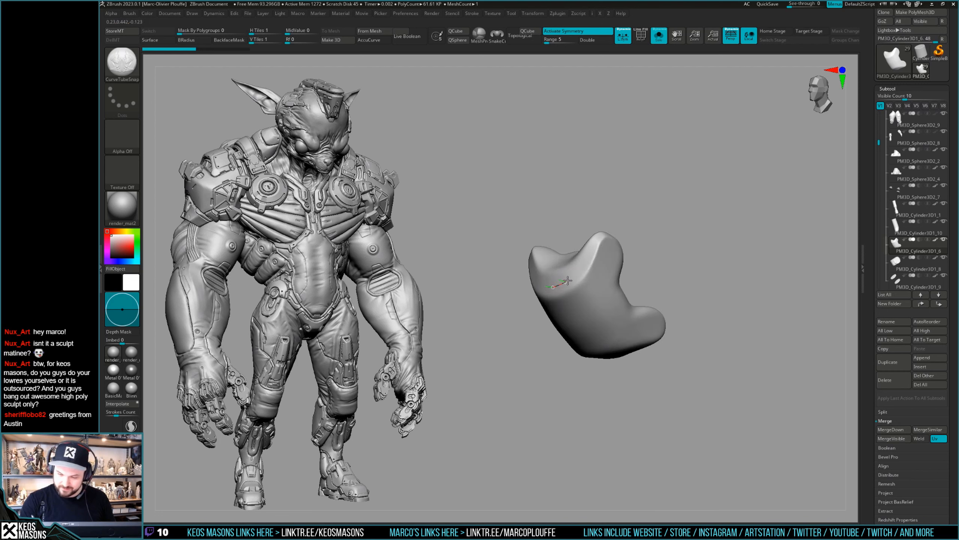
drag(598, 237, 609, 238)
mouse_move(608, 241)
right_down()
mouse_move(583, 259)
mouse_move(703, 208)
mouse_move(644, 266)
mouse_move(669, 240)
right_up()
key(ctrl+z)
Step: Adjust the CurveTubeSnap draw size and test a tube curve across the plate's upper edge, undoing the test
key(space)
drag(669, 242, 665, 242)
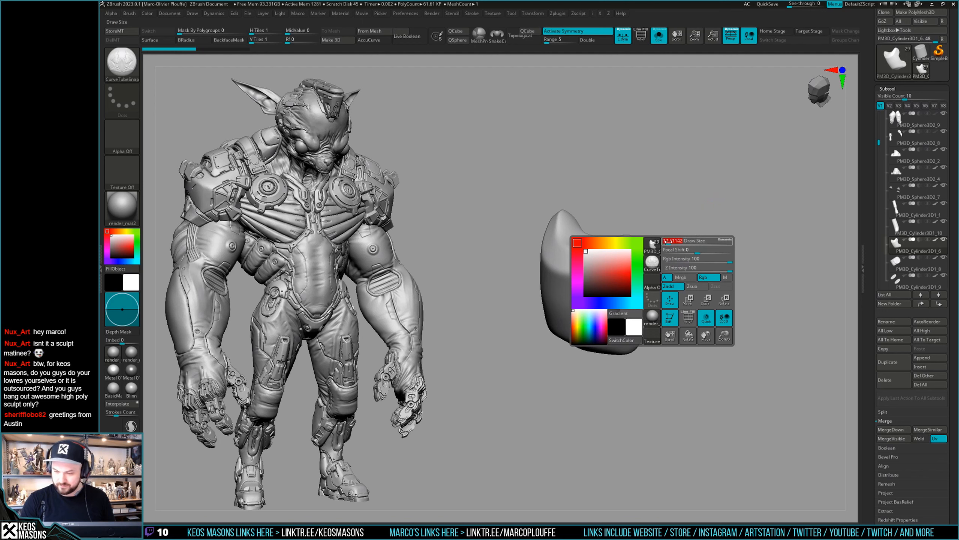
right_drag(594, 276, 586, 269)
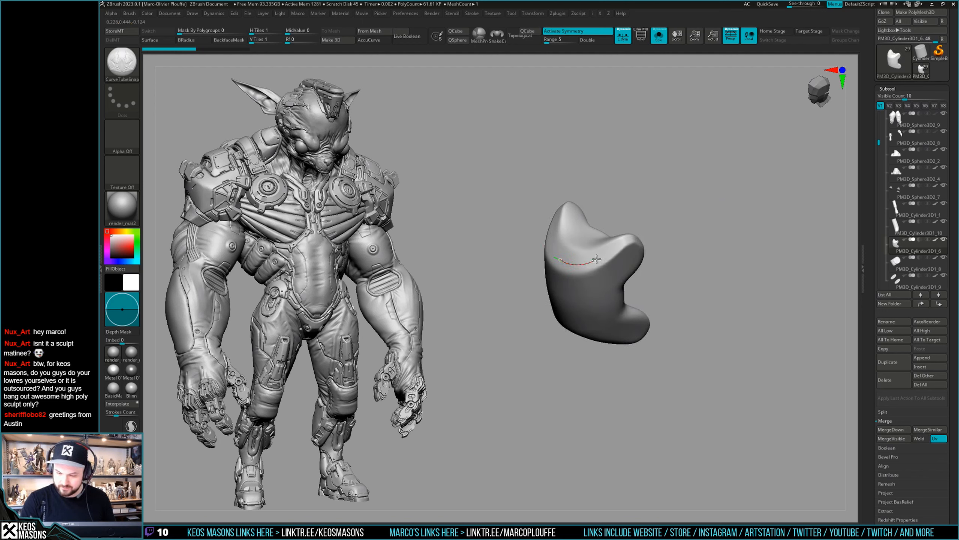
drag(596, 259, 634, 237)
key(ctrl+z)
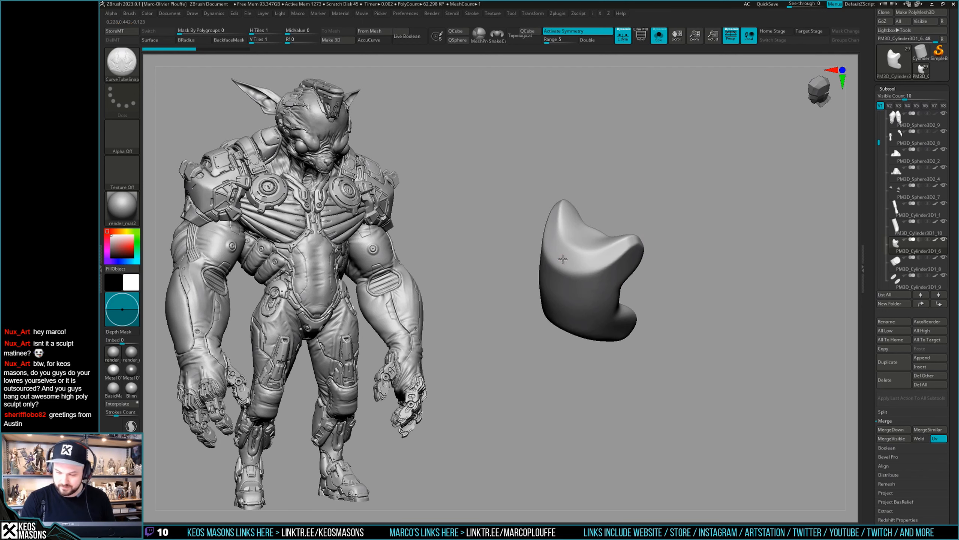
Step: Draw a continuous tube trim around the rim of the shin plate, extending the curve along its upper, side and lower edges
drag(635, 236, 637, 235)
mouse_move(655, 257)
right_down()
mouse_move(623, 231)
mouse_move(638, 236)
right_up()
drag(640, 248, 647, 260)
key(ctrl+z)
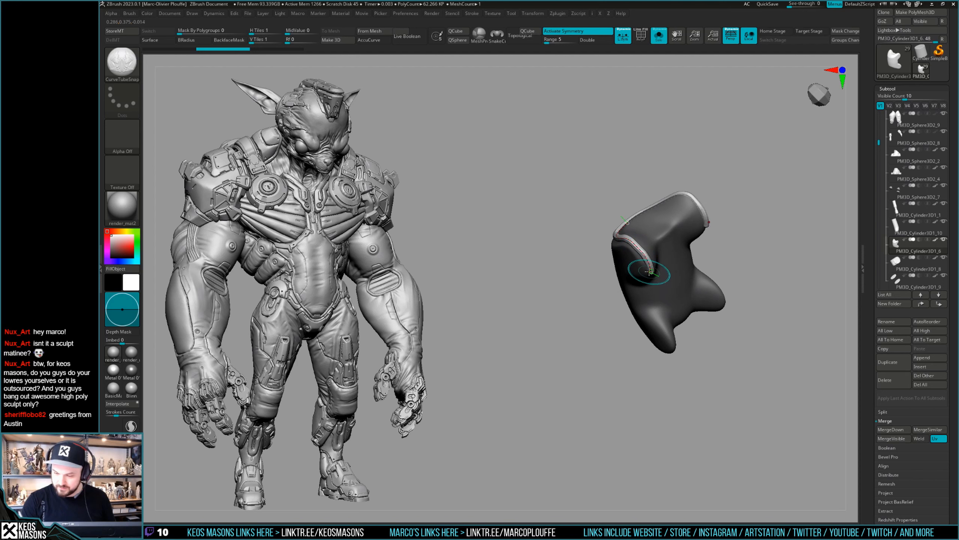
mouse_move(650, 271)
right_down()
mouse_move(681, 199)
mouse_move(639, 253)
right_up()
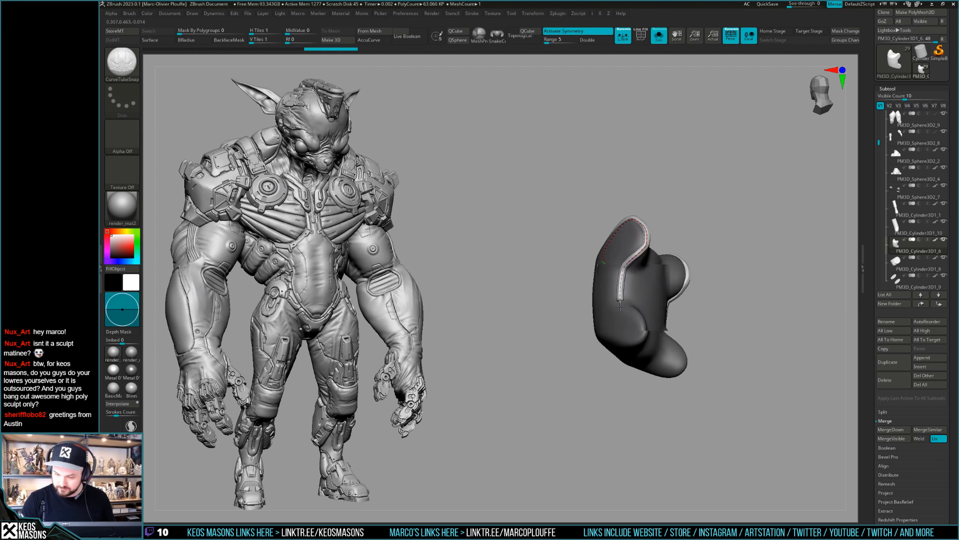
mouse_move(620, 307)
right_down()
mouse_move(622, 292)
mouse_move(632, 302)
mouse_move(635, 271)
right_up()
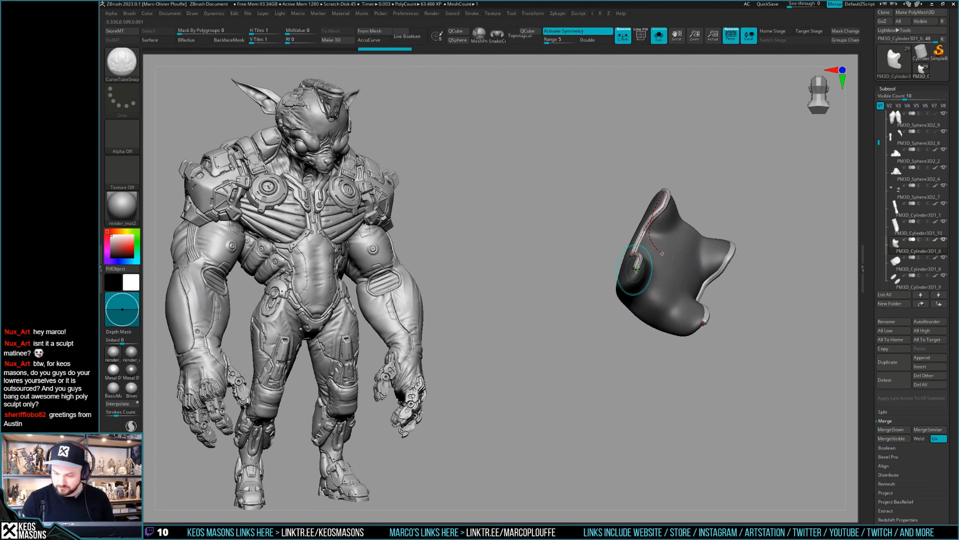
drag(632, 279, 629, 284)
right_drag(621, 286, 631, 229)
Step: Split the tube trim off the shin plate into its own subtool and show all the parts
key(alt+s)
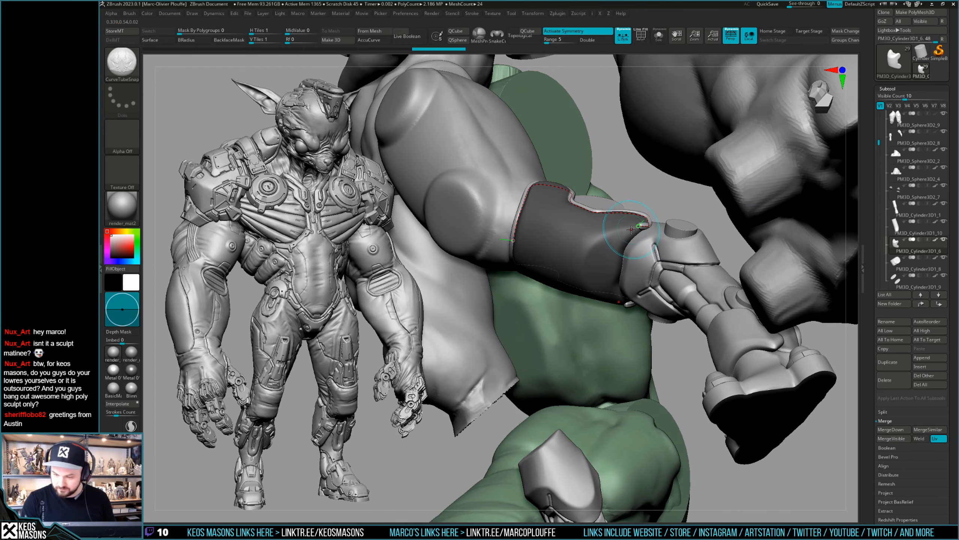
right_drag(616, 266, 632, 314)
key(alt+s)
key(ctrl+shift+s)
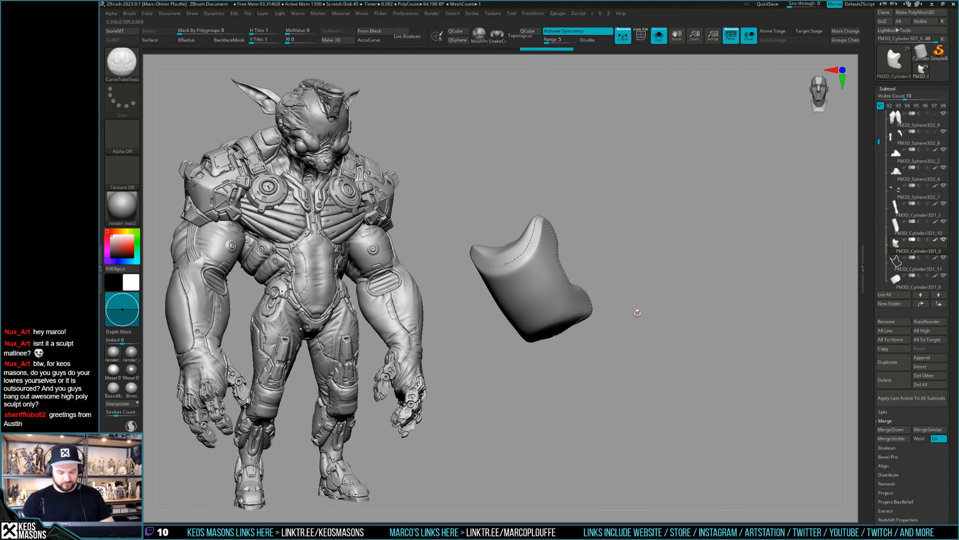
key(alt+s)
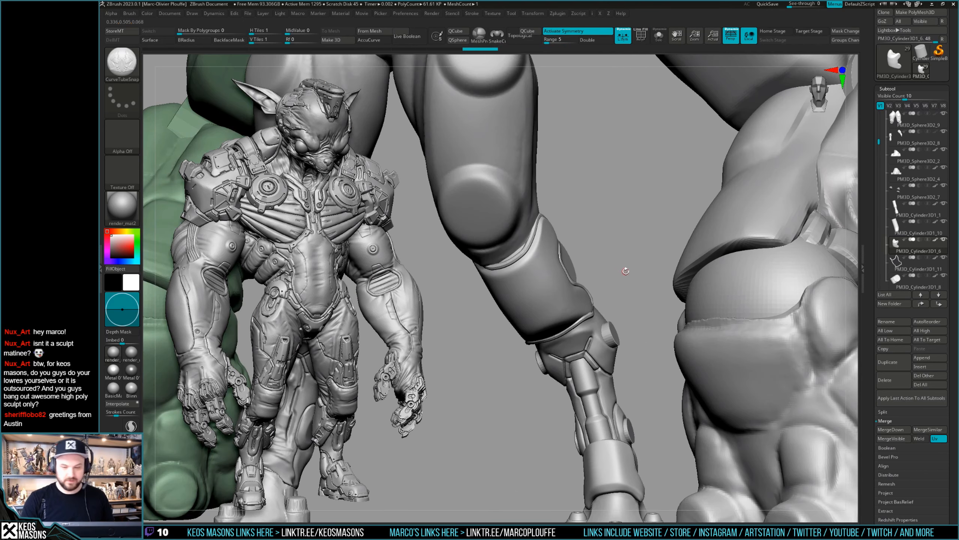
Step: Choose the Move brush and select the tube trim subtool around the shin plate
mouse_move(634, 296)
right_down()
mouse_move(612, 296)
mouse_move(616, 313)
right_up()
key(space)
click(590, 293)
mouse_move(740, 188)
mouse_down()
mouse_move(582, 265)
mouse_move(583, 242)
mouse_up()
key(space)
mouse_move(596, 229)
right_down()
mouse_move(613, 216)
mouse_move(596, 203)
mouse_move(666, 278)
mouse_move(648, 249)
mouse_move(646, 270)
mouse_move(633, 274)
mouse_move(668, 279)
mouse_move(634, 286)
mouse_move(599, 270)
mouse_move(574, 289)
mouse_move(567, 325)
mouse_move(606, 304)
mouse_move(618, 310)
mouse_move(601, 324)
mouse_move(568, 325)
right_up()
right_click(613, 215)
right_click(613, 210)
alt+click(597, 218)
Step: Adjust the Move brush's draw size over the trim's lower edge above the ankle
right_click(563, 355)
right_drag(547, 373, 572, 350)
right_click(553, 373)
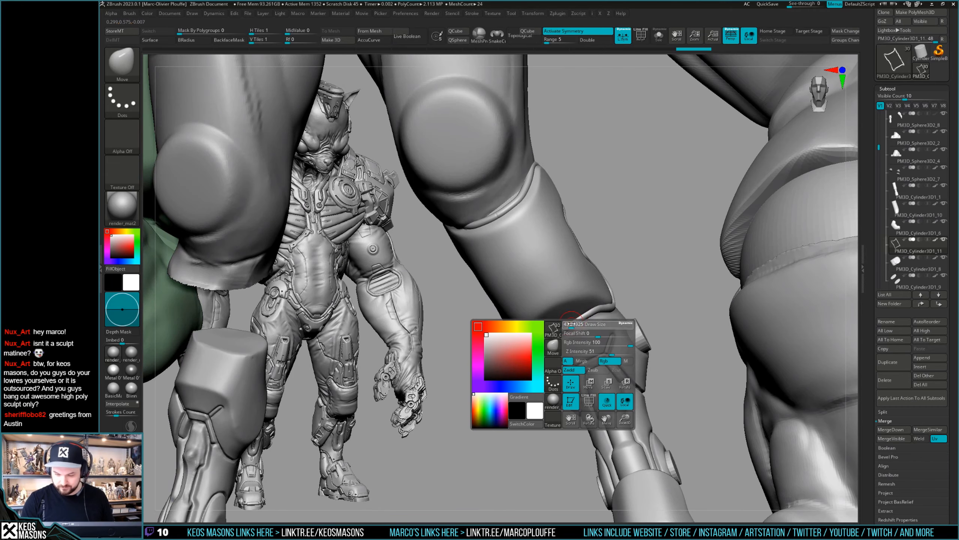
drag(572, 326, 568, 334)
Step: Try aligning the transform gizmo to the segment on the trim's lower edge and undo the last change
key(w)
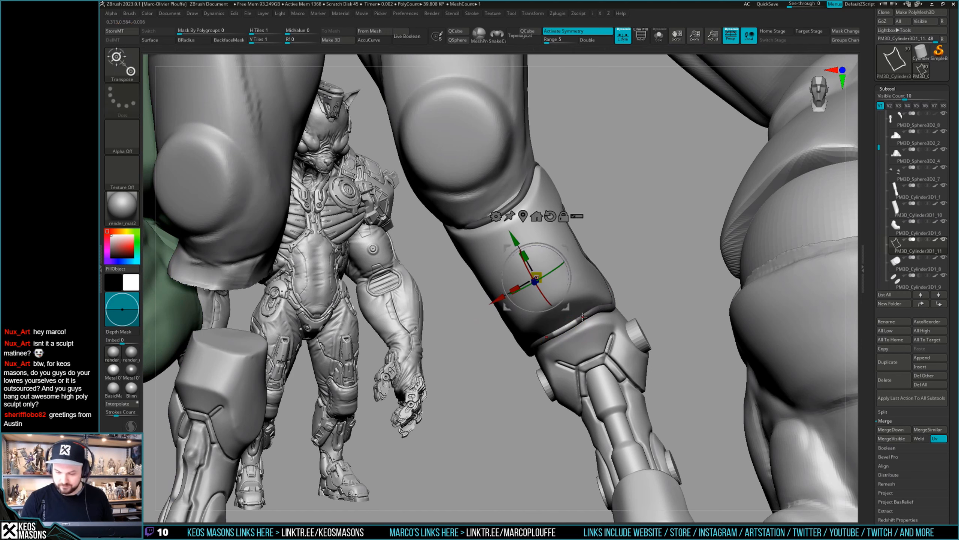
key(y)
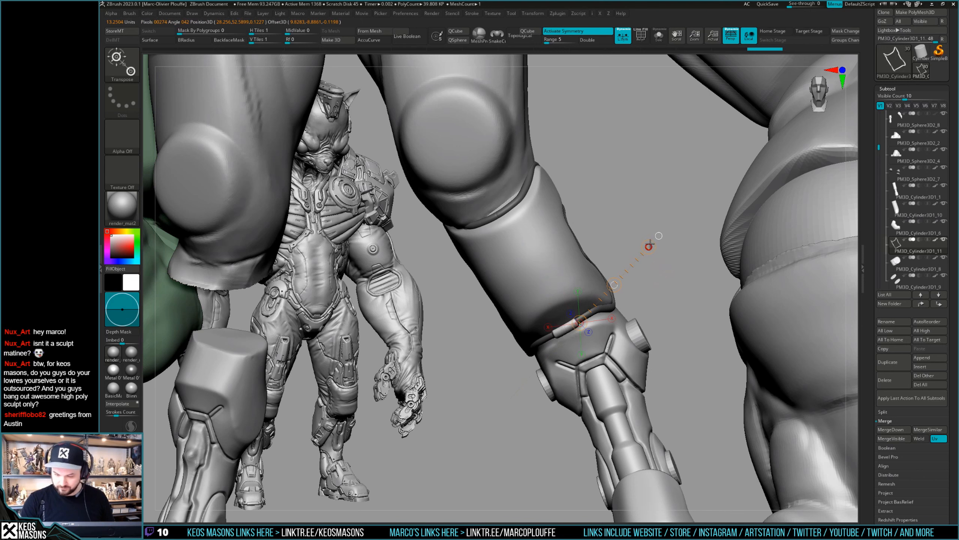
key(y)
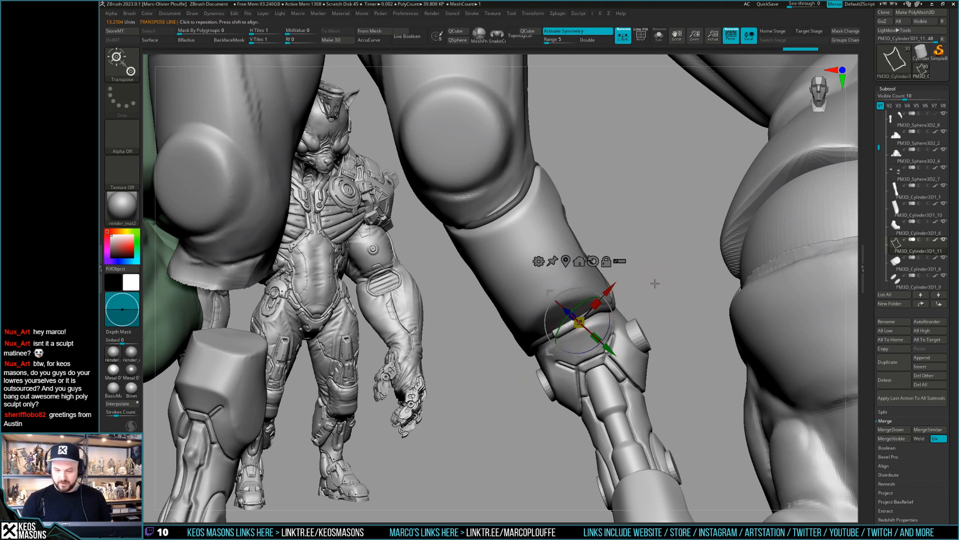
key(ctrl)
ctrl+click(650, 297)
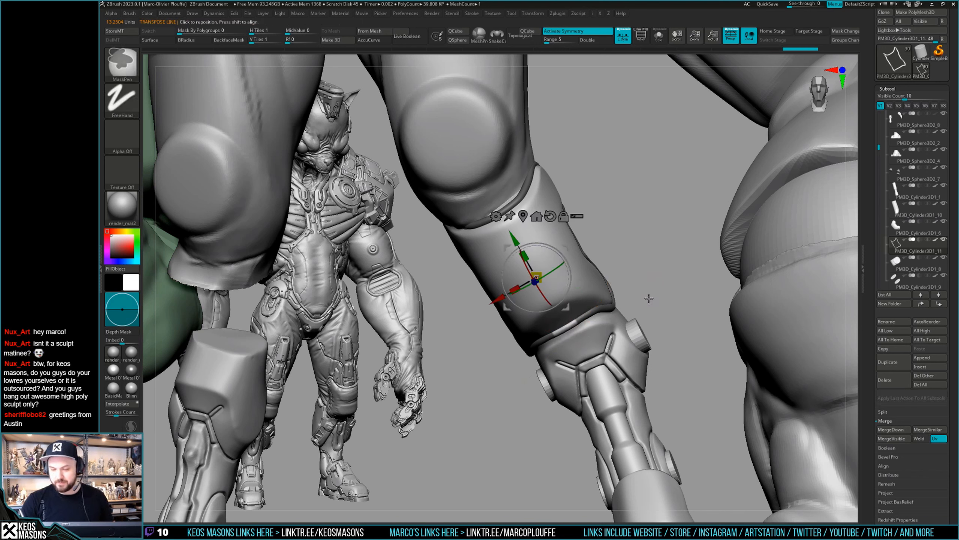
drag(650, 296, 629, 284)
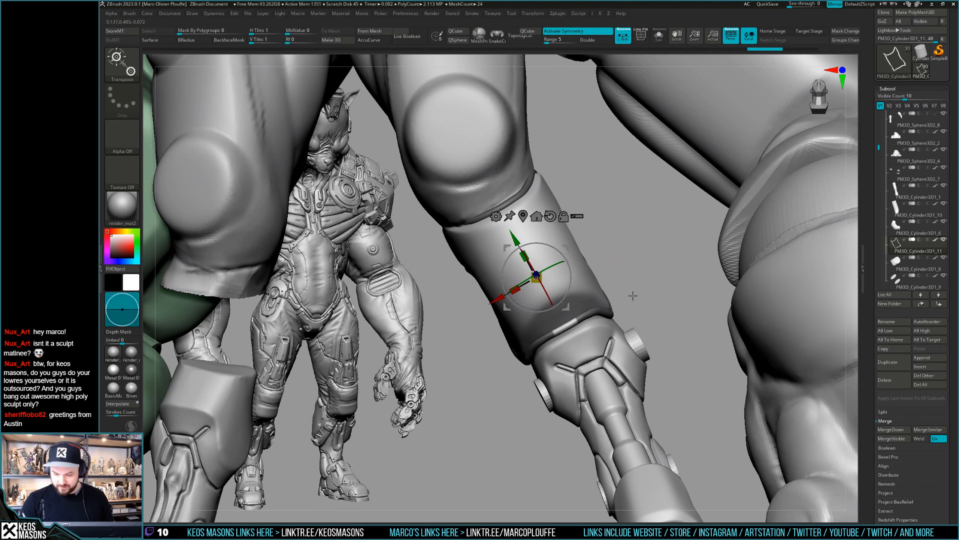
key(ctrl+z)
Step: Switch to the Inflat brush and thicken the short segment in the middle of the trim's lower edge
key(space)
click(621, 294)
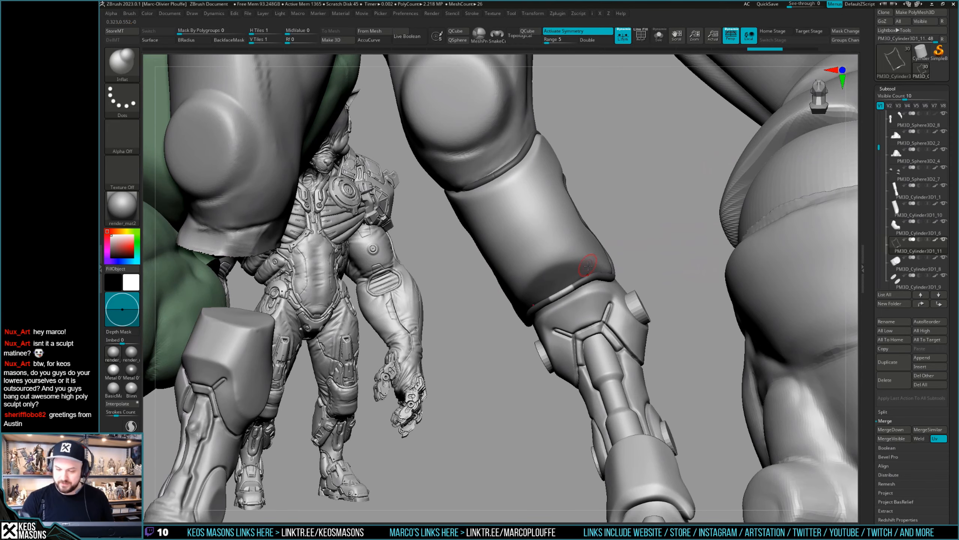
key(space)
key(space)
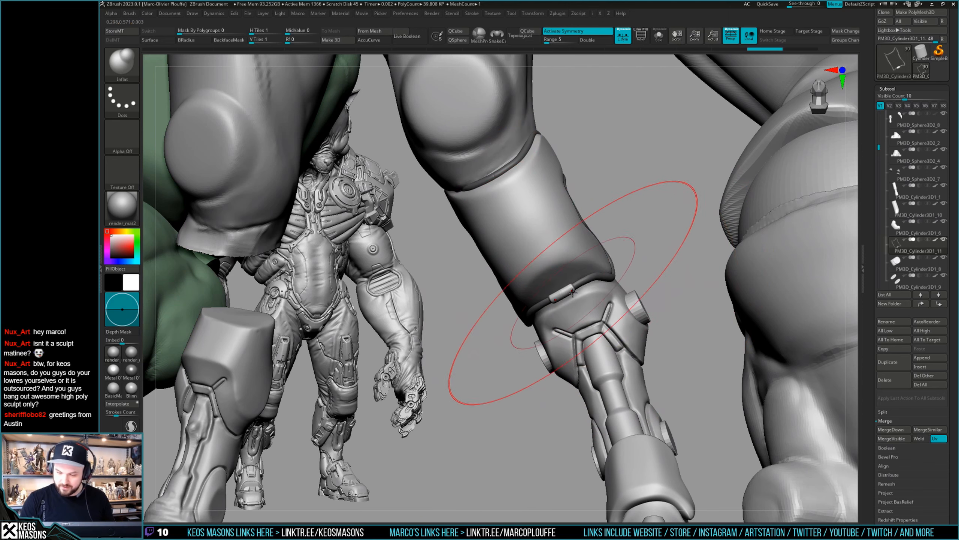
Step: Isolate a short segment of the trim's upper edge below the knee with a mask and thicken it with the Inflat brush
right_drag(546, 279, 606, 268)
mouse_move(600, 318)
right_down()
mouse_move(535, 223)
mouse_move(621, 236)
mouse_move(511, 261)
mouse_move(610, 229)
right_up()
key(space)
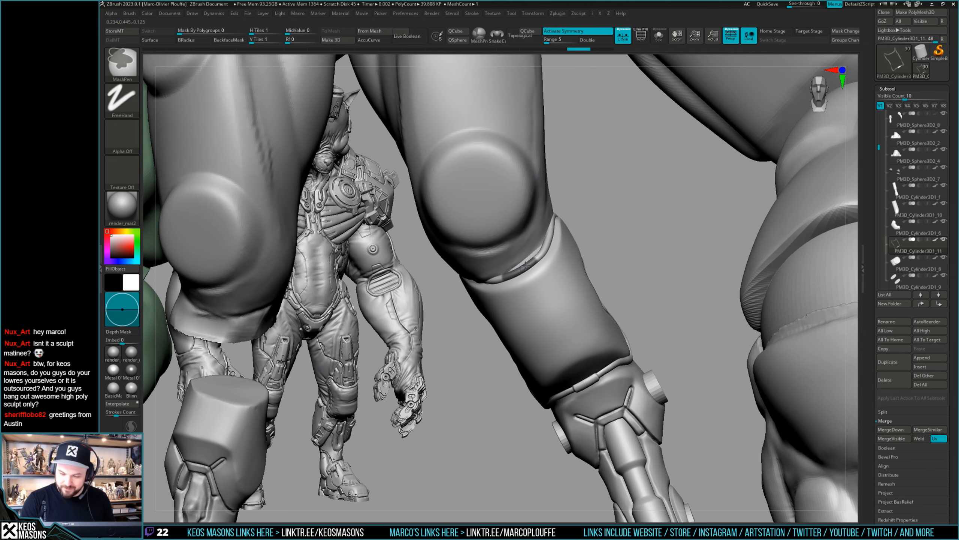
right_drag(524, 265, 542, 258)
key(space)
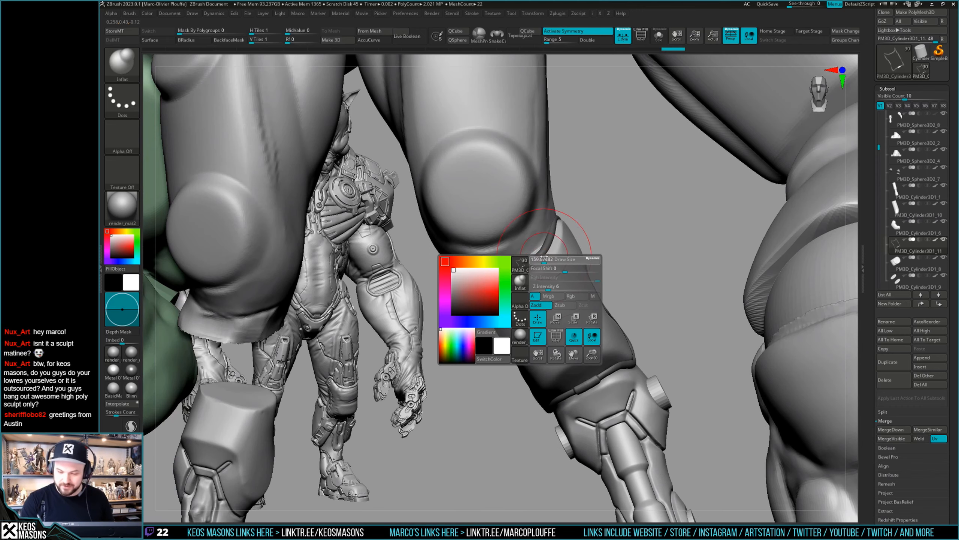
drag(500, 280, 540, 258)
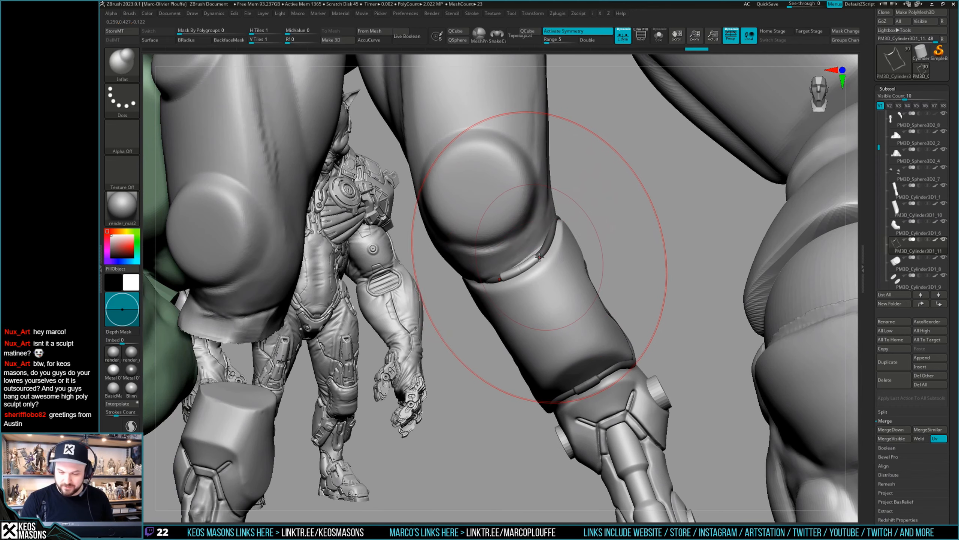
Step: Isolate a segment of the trim's curved side edge beside the round knee disc with a mask and thicken it
right_drag(540, 258, 557, 261)
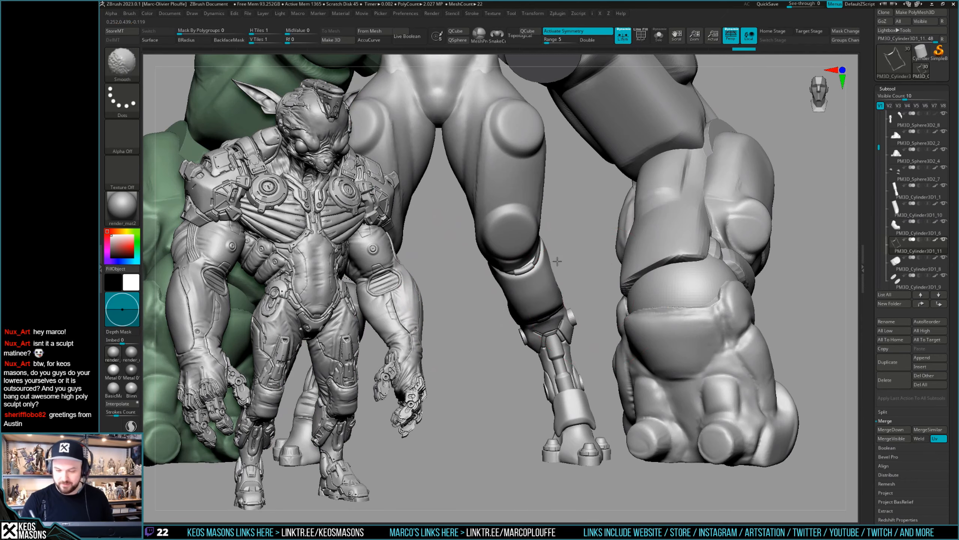
right_drag(589, 310, 582, 264)
key(space)
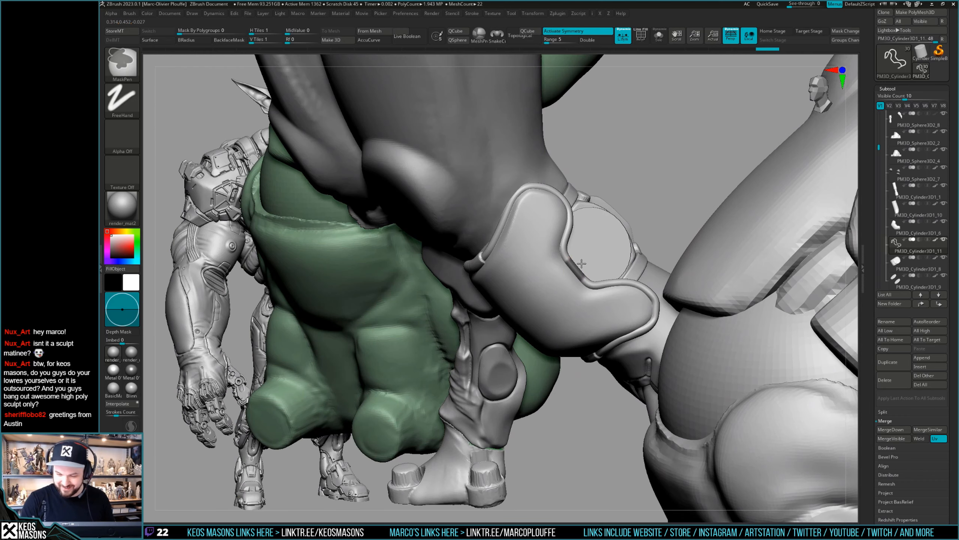
ctrl+click(577, 269)
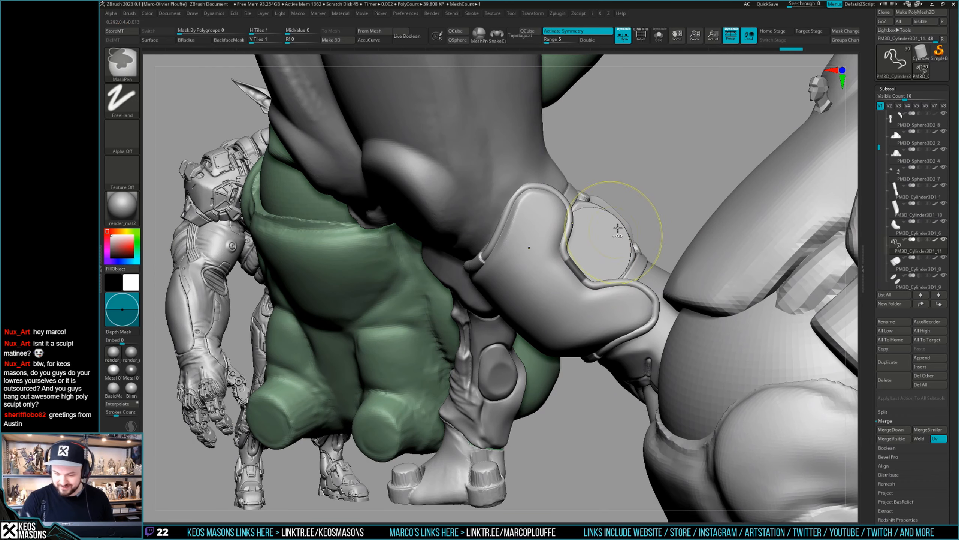
mouse_move(578, 266)
right_down()
mouse_move(591, 284)
mouse_move(577, 299)
mouse_move(594, 249)
mouse_move(578, 268)
mouse_move(606, 268)
mouse_move(617, 250)
mouse_move(605, 234)
right_up()
Step: Make the shin plate the active subtool, switch to the Orb_Cracks brush and adjust its draw size
alt+click(577, 299)
key(space)
click(577, 275)
key(space)
key(space)
click(630, 248)
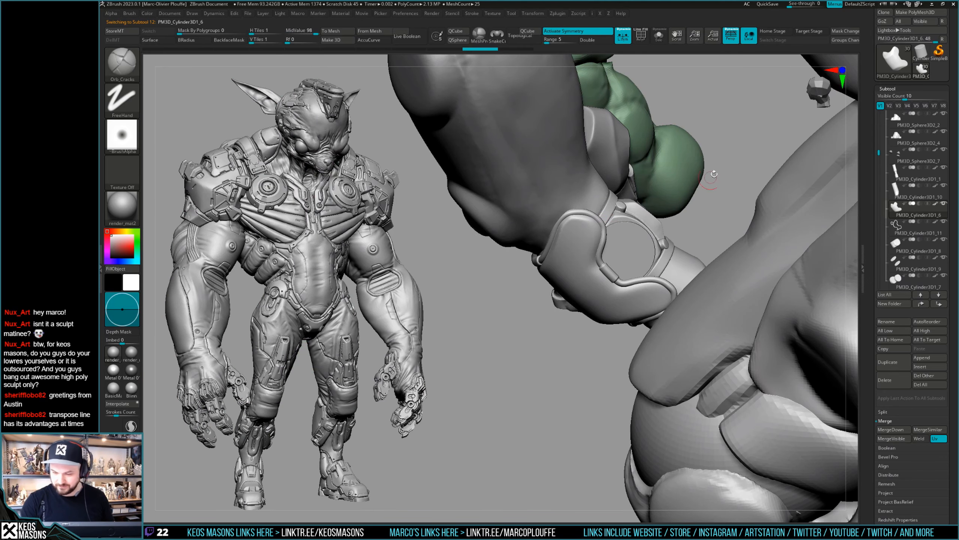
key(space)
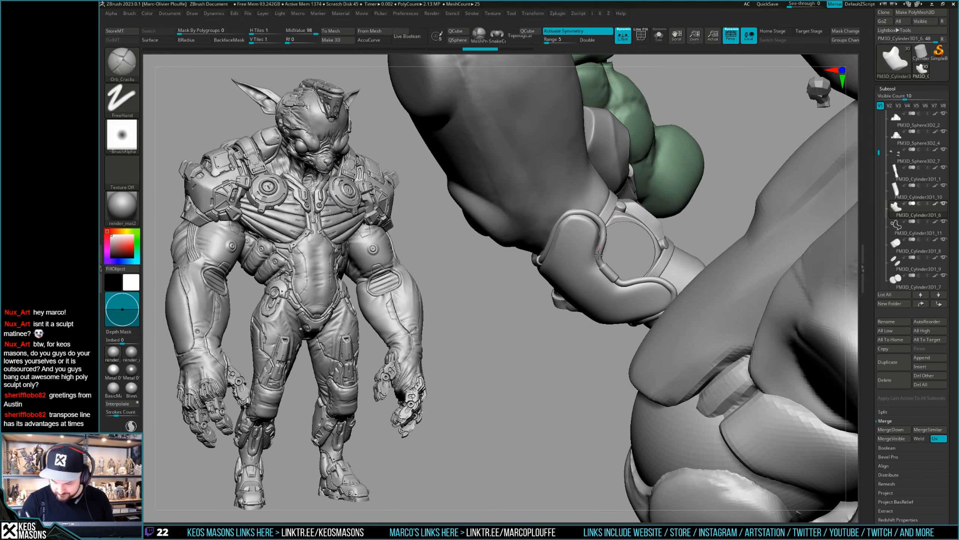
drag(599, 254, 599, 259)
Step: Make the tube trim the active subtool, switch to the Move brush and adjust its draw size
right_drag(599, 259, 605, 233)
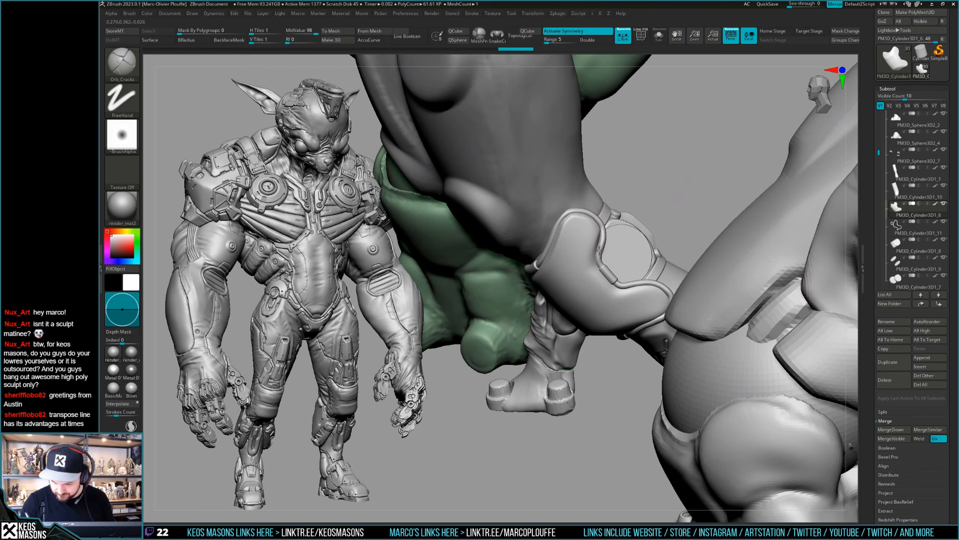
right_drag(616, 282, 644, 264)
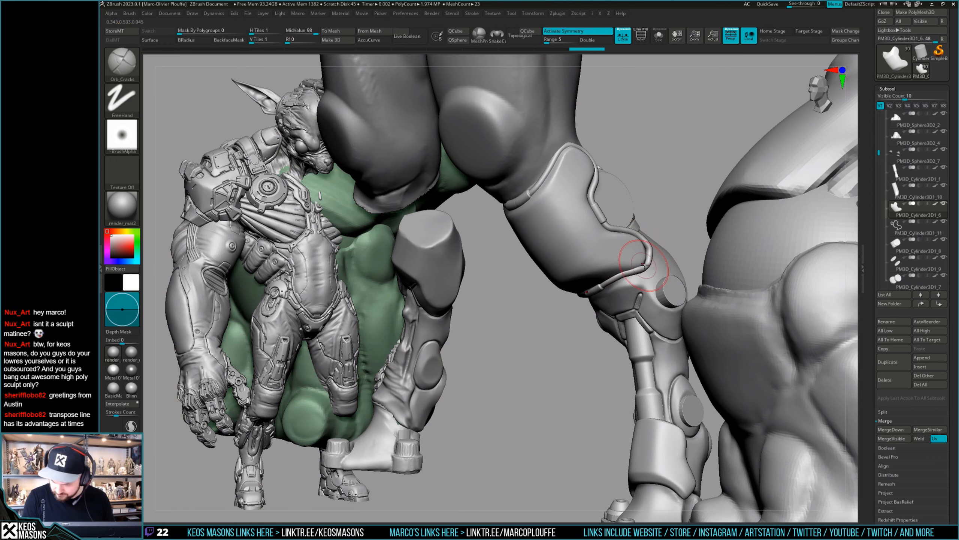
right_drag(598, 286, 622, 265)
right_click(629, 282)
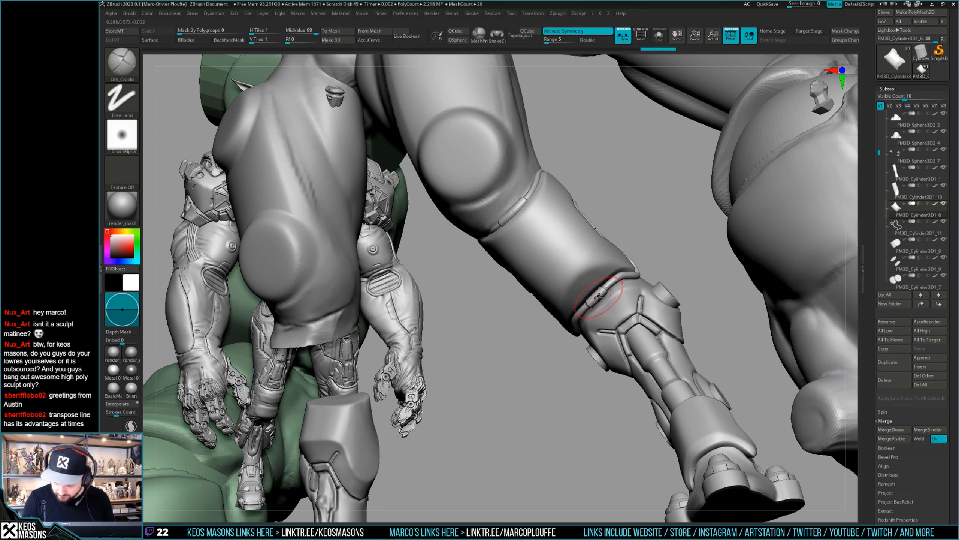
mouse_move(596, 299)
right_down()
mouse_move(655, 259)
mouse_move(646, 240)
mouse_move(659, 247)
right_up()
key(x)
click(623, 266)
alt+click(648, 250)
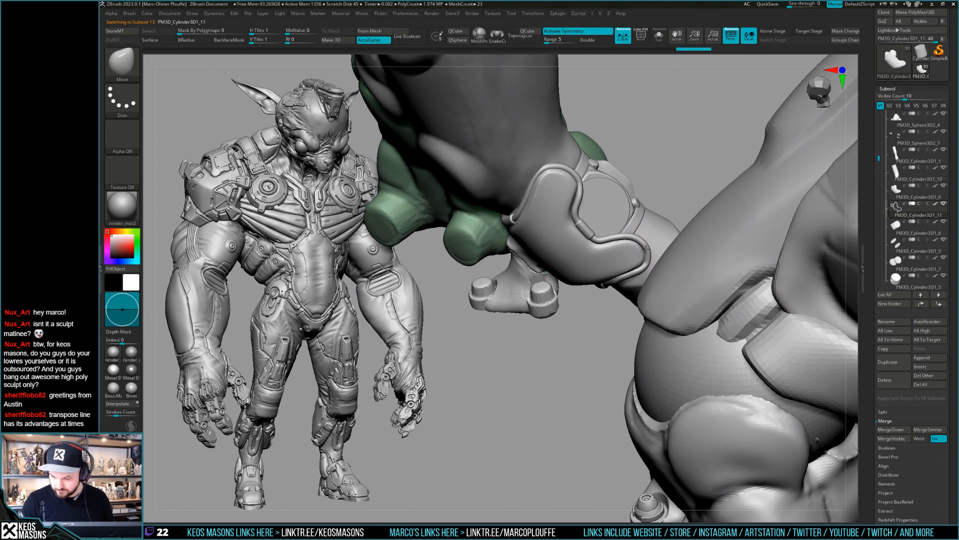
right_click(625, 228)
mouse_move(646, 240)
right_down()
mouse_move(625, 227)
mouse_move(640, 236)
mouse_move(621, 286)
right_up()
right_click(621, 285)
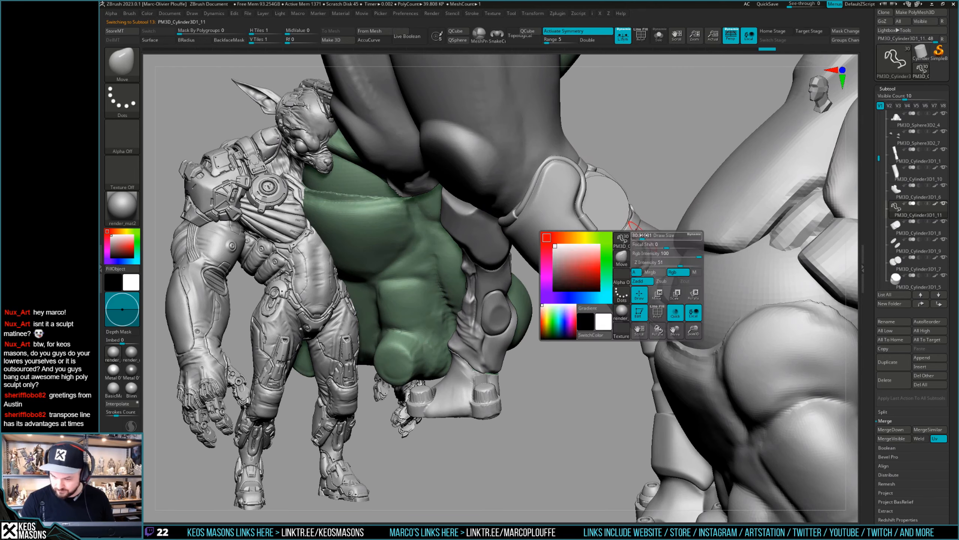
Step: Return to the shin plate subtool and adjust its side edge along the trim with a smaller Move brush
alt+click(638, 239)
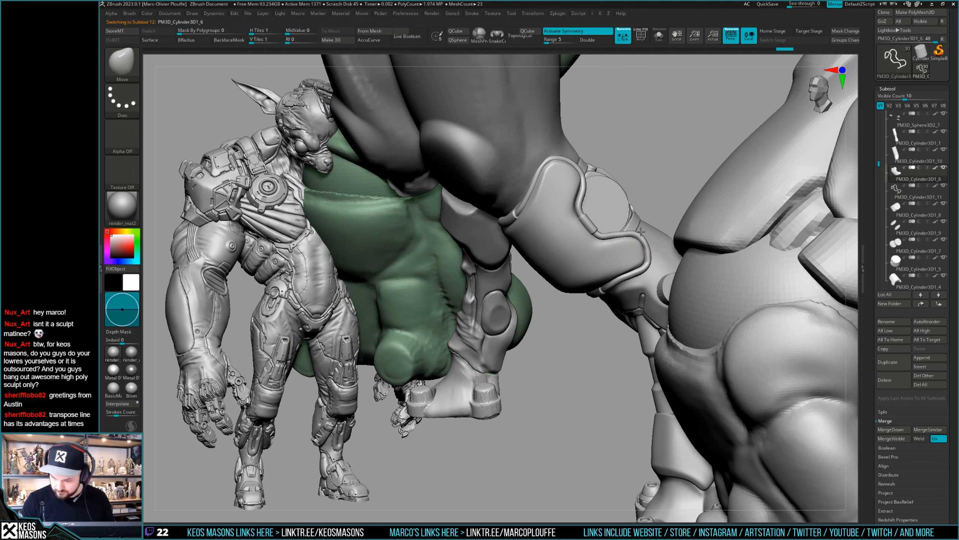
mouse_move(638, 234)
right_down()
mouse_move(630, 252)
mouse_move(634, 227)
mouse_move(639, 259)
mouse_move(596, 312)
mouse_move(629, 251)
mouse_move(622, 267)
mouse_move(621, 246)
mouse_move(641, 274)
right_up()
right_click(596, 313)
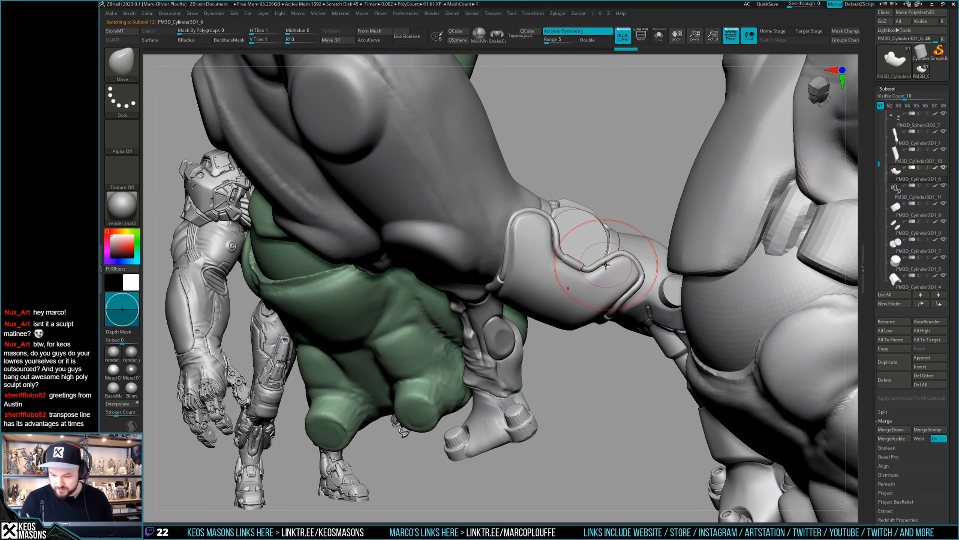
key([)
key([)
mouse_move(608, 265)
right_down()
mouse_move(656, 189)
mouse_move(591, 259)
mouse_move(602, 255)
mouse_move(633, 282)
mouse_move(588, 310)
mouse_move(635, 242)
mouse_move(634, 263)
mouse_move(606, 242)
mouse_move(589, 280)
mouse_move(577, 243)
mouse_move(590, 237)
right_up()
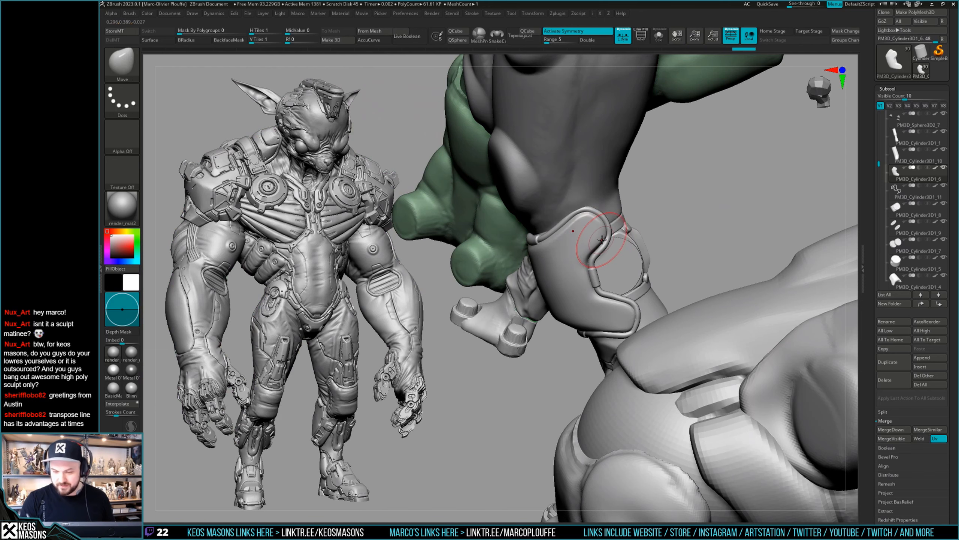
Step: Paint a mask over the side face of the shin plate, following the curved trim
mouse_move(621, 293)
right_down()
mouse_move(626, 262)
mouse_move(629, 274)
mouse_move(633, 262)
mouse_move(620, 273)
mouse_move(638, 270)
mouse_move(627, 263)
right_up()
key(space)
key(space)
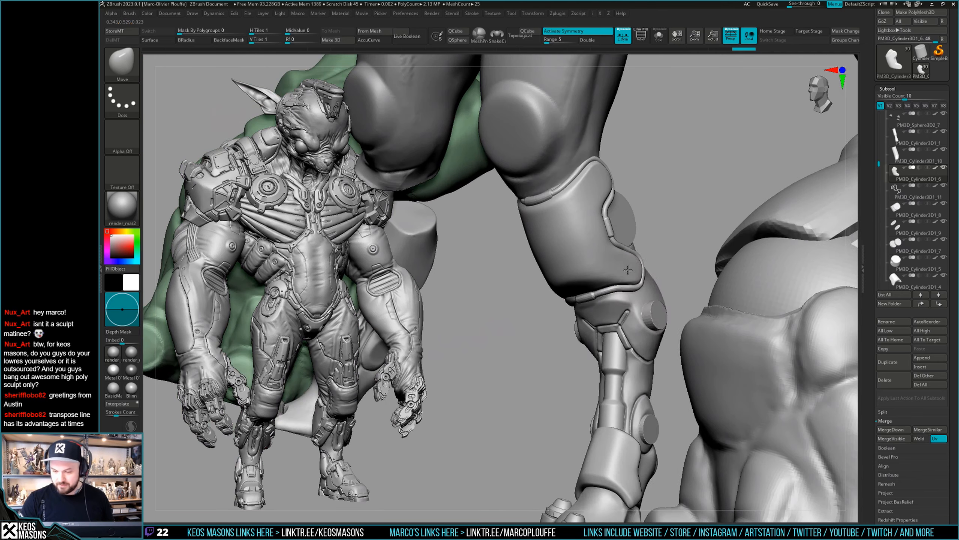
key(space)
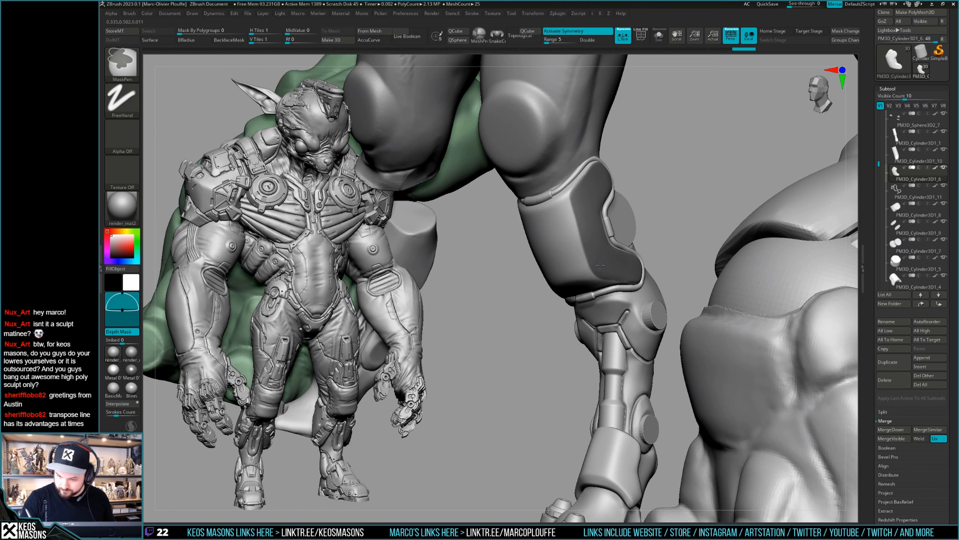
mouse_move(632, 263)
right_down()
mouse_move(644, 215)
mouse_move(630, 298)
mouse_move(594, 186)
mouse_move(625, 247)
mouse_move(588, 250)
mouse_move(600, 253)
right_up()
key(1)
click(573, 272)
Step: Resize the Move brush and shape the shin plate into distinct front and side planes using the mask
key(space)
drag(598, 216, 603, 215)
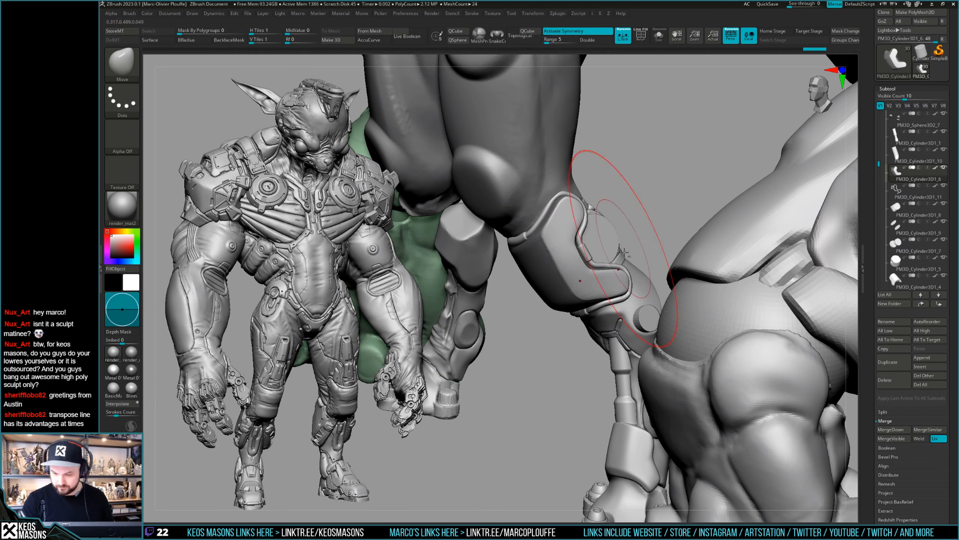
key(space)
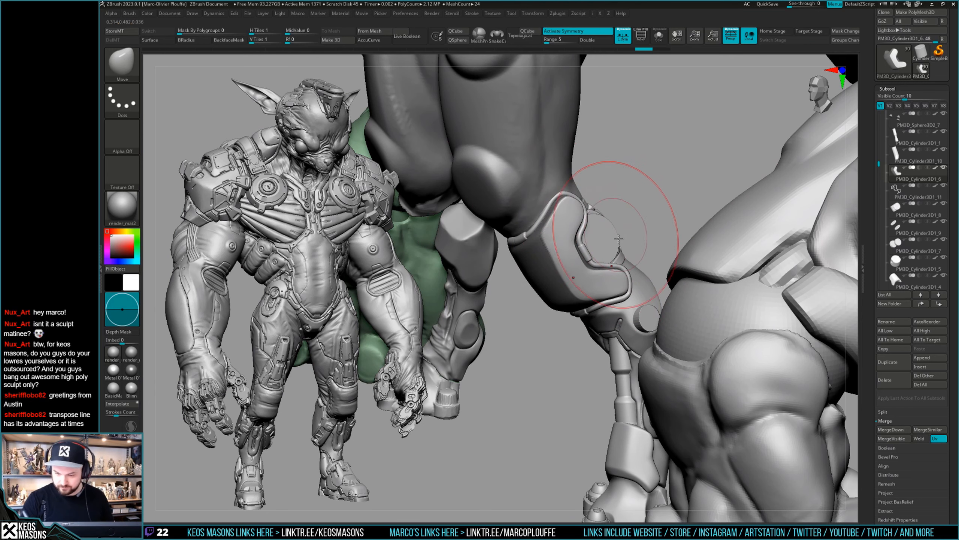
mouse_move(620, 276)
right_down()
mouse_move(564, 216)
mouse_move(635, 315)
mouse_move(628, 281)
mouse_move(607, 269)
mouse_move(576, 262)
mouse_move(550, 293)
mouse_move(534, 238)
right_up()
right_click(628, 282)
right_click(632, 282)
right_click(550, 294)
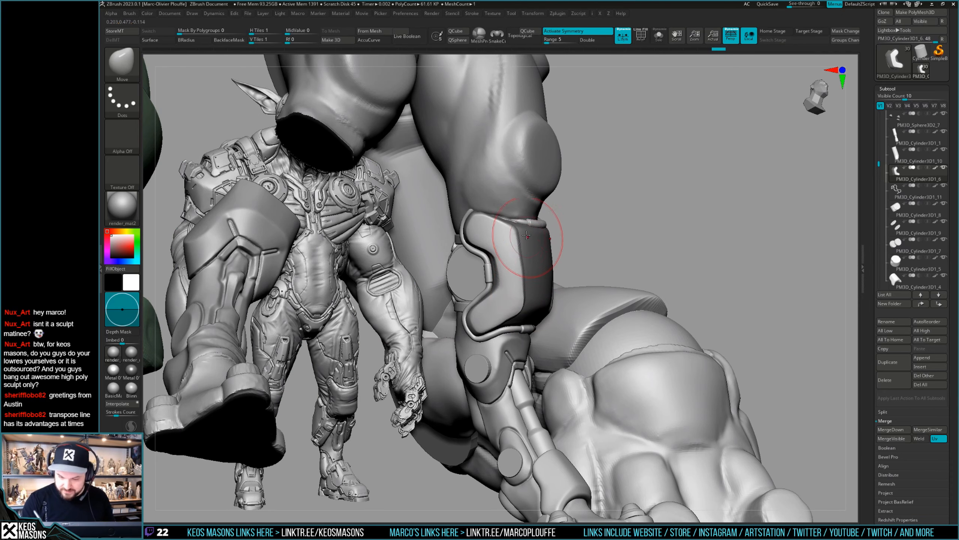
Step: Turn the masked front of the shin plate into a polygroup and nudge the plate's upper edge with the Move brush
mouse_move(533, 272)
right_down()
mouse_move(537, 265)
mouse_move(535, 294)
mouse_move(543, 288)
right_up()
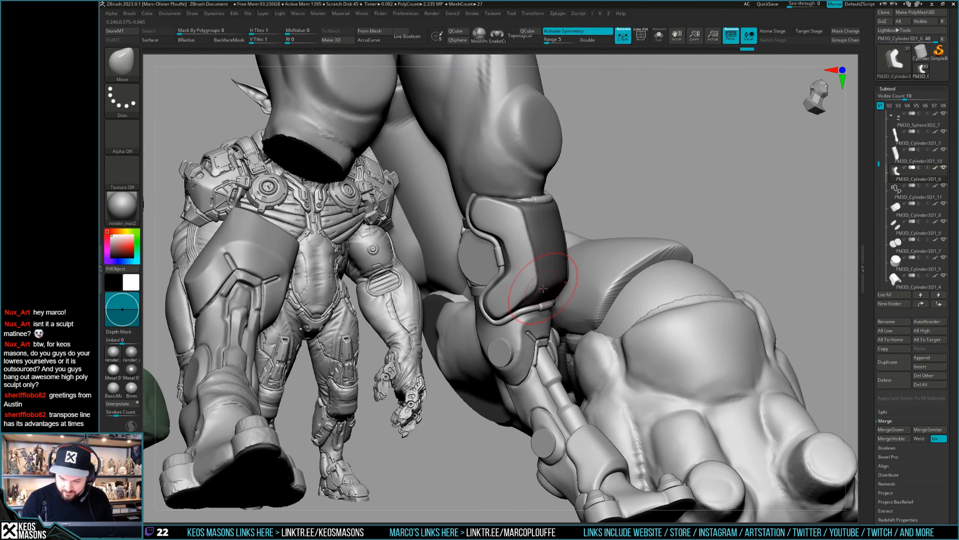
key(ctrl+w)
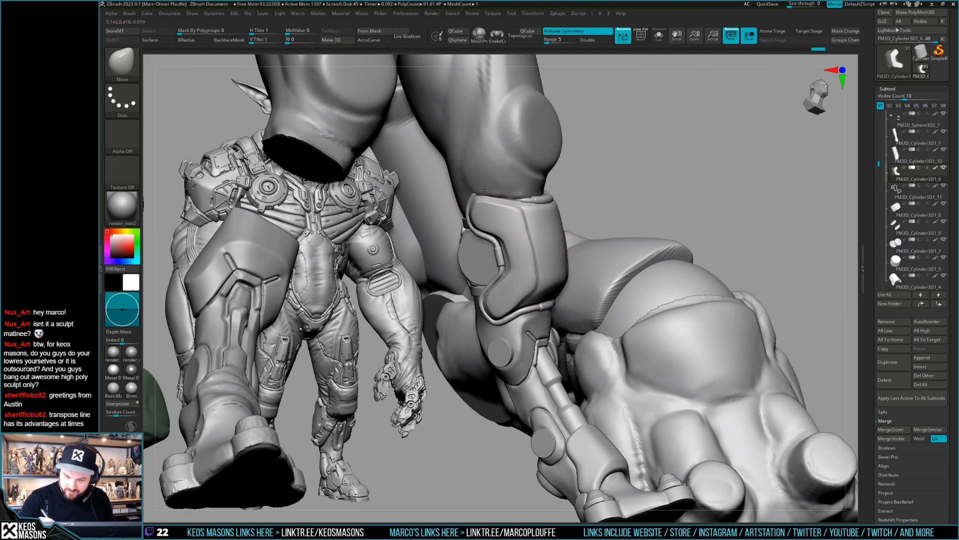
right_drag(521, 193, 566, 215)
drag(570, 212, 569, 204)
right_drag(569, 204, 582, 185)
drag(579, 180, 576, 170)
mouse_move(575, 170)
right_down()
mouse_move(632, 291)
mouse_move(621, 289)
mouse_move(641, 269)
mouse_move(623, 292)
mouse_move(647, 277)
mouse_move(613, 221)
mouse_move(533, 239)
right_up()
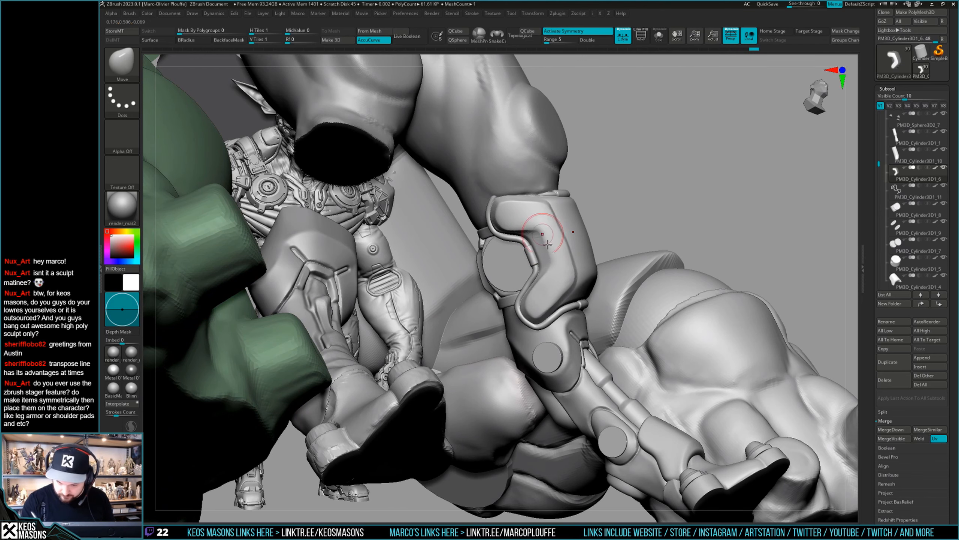
Step: Refine the middle of the shin plate's side panel next to the knee disc with the Move brush
alt+drag(552, 267, 552, 266)
mouse_move(567, 253)
right_down()
mouse_move(540, 238)
mouse_move(557, 240)
right_up()
key(space)
click(546, 244)
drag(539, 245, 531, 251)
mouse_move(532, 250)
right_down()
mouse_move(554, 234)
mouse_move(544, 253)
mouse_move(555, 259)
mouse_move(543, 245)
mouse_move(554, 260)
right_up()
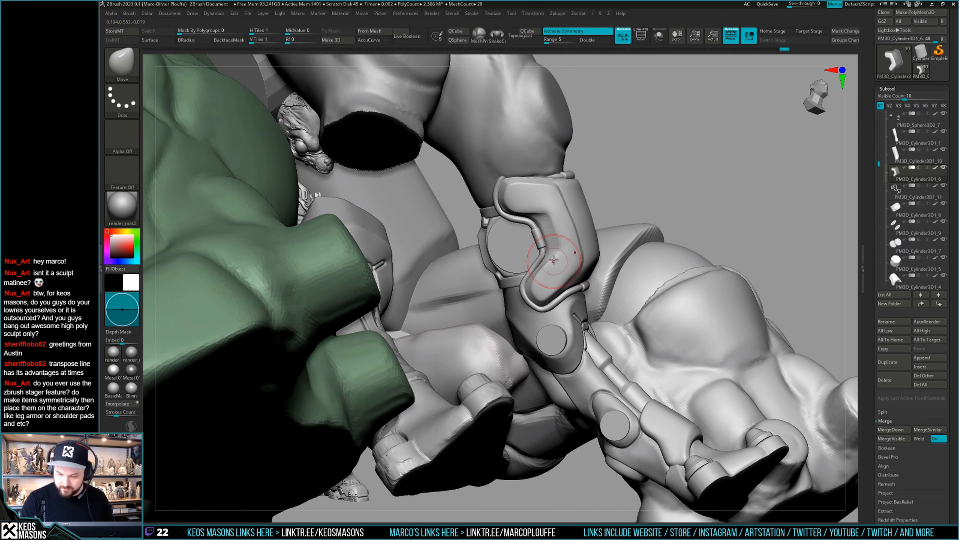
Step: Adjust the Move brush's draw size and reshape the upper and lower ends of the shin plate's side panel
key(space)
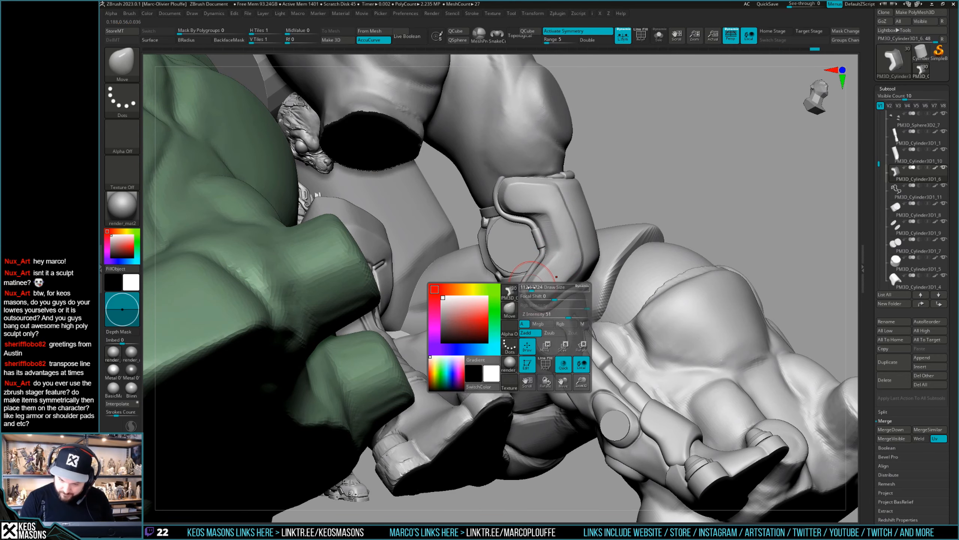
drag(528, 287, 532, 285)
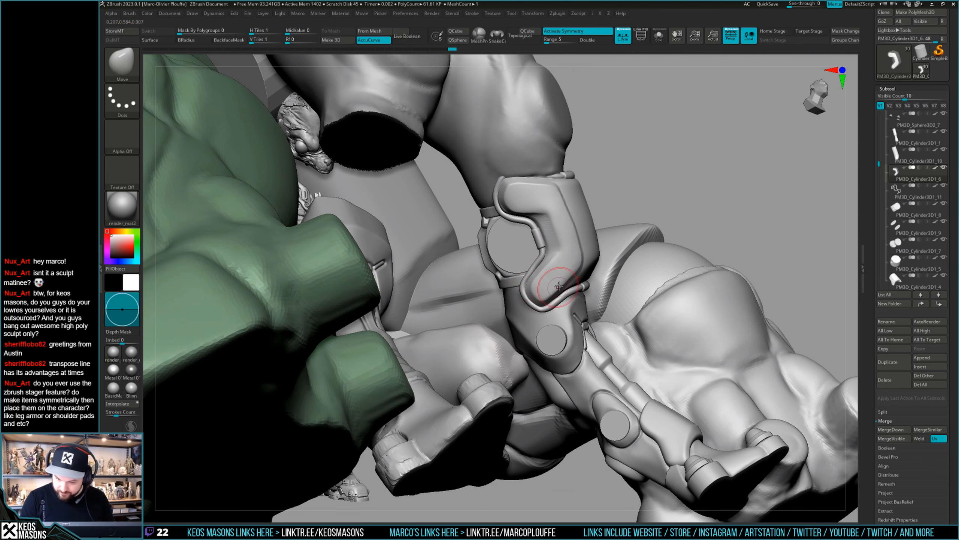
key(space)
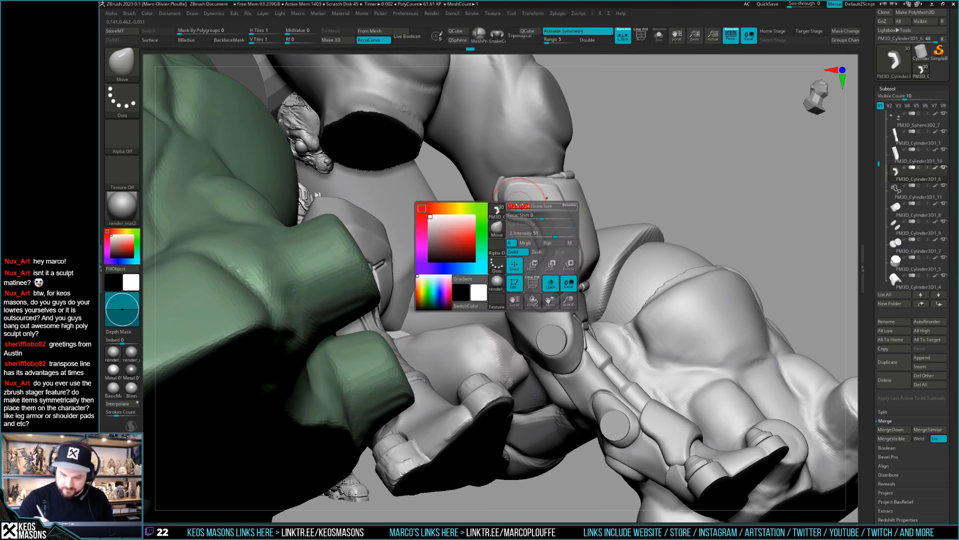
right_drag(583, 219, 518, 207)
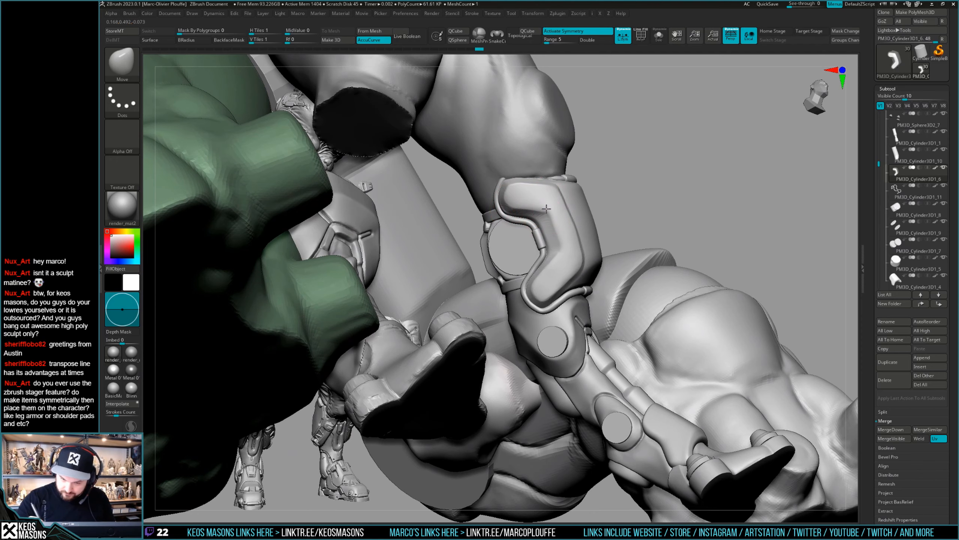
drag(547, 209, 546, 208)
mouse_move(546, 208)
right_down()
mouse_move(525, 201)
mouse_move(605, 206)
mouse_move(554, 270)
mouse_move(549, 251)
right_up()
key(space)
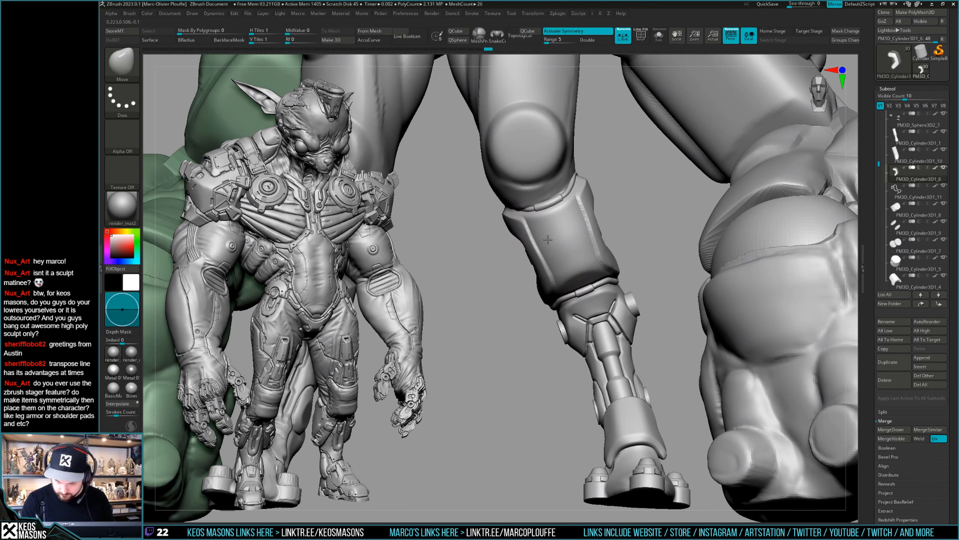
Step: Switch to the Orb_Cracks brush and define the crease between the shin plate's front and side panels
mouse_move(610, 210)
right_down()
mouse_move(597, 244)
mouse_move(578, 224)
mouse_move(547, 234)
mouse_move(605, 239)
mouse_move(601, 265)
mouse_move(615, 293)
mouse_move(608, 238)
mouse_move(559, 227)
mouse_move(542, 235)
right_up()
key(b)
click(563, 241)
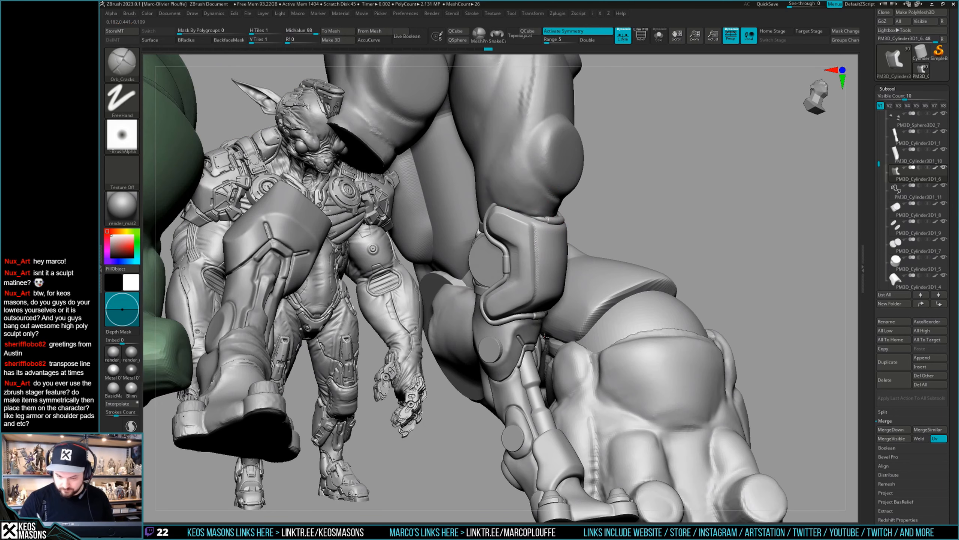
right_drag(544, 336, 533, 212)
right_drag(537, 303, 535, 237)
mouse_move(539, 313)
right_down()
mouse_move(572, 273)
mouse_move(556, 266)
mouse_move(568, 284)
mouse_move(573, 241)
right_up()
Step: Touch up the shin plate's side with the Move brush and switch to a polish brush at its upper corner
key(space)
click(540, 282)
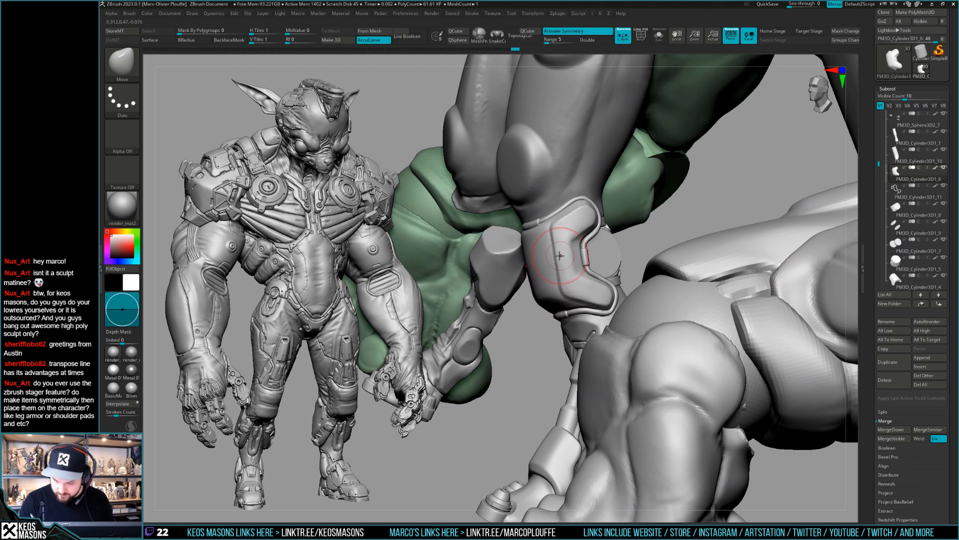
right_drag(562, 213, 589, 212)
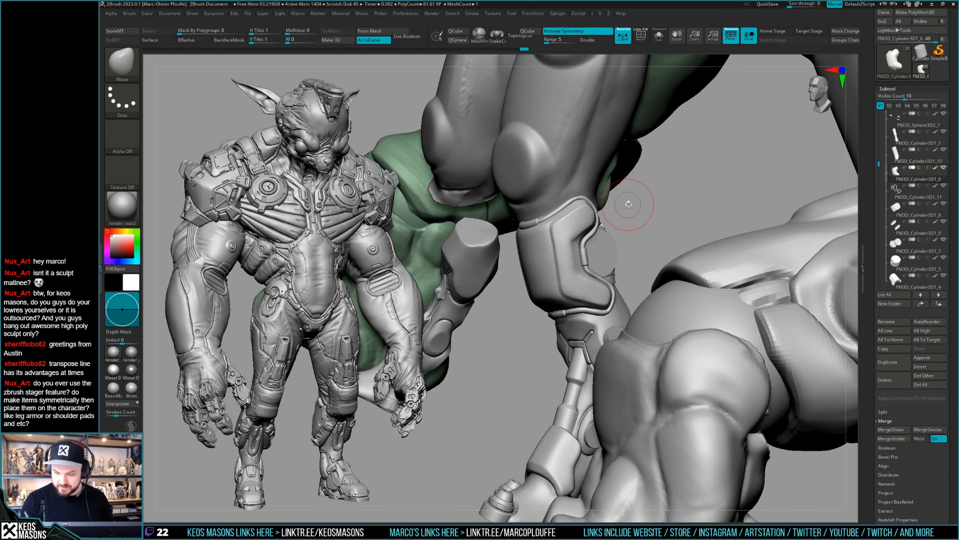
key(space)
click(600, 253)
right_drag(599, 253, 598, 205)
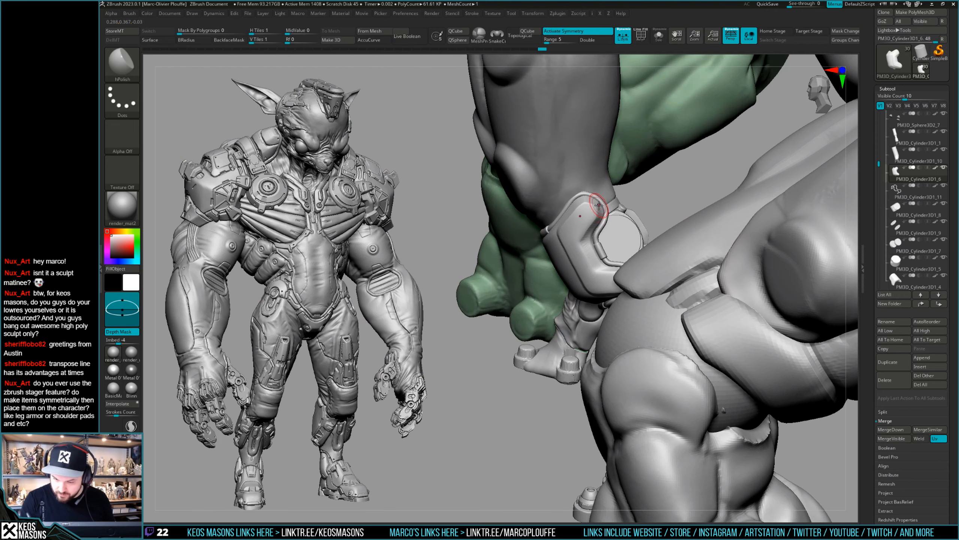
Step: Isolate the shin plate in Solo mode and toggle its polyframe to check the polygroups
right_drag(584, 243, 618, 265)
key(ctrl+shift+s)
key(shift+f)
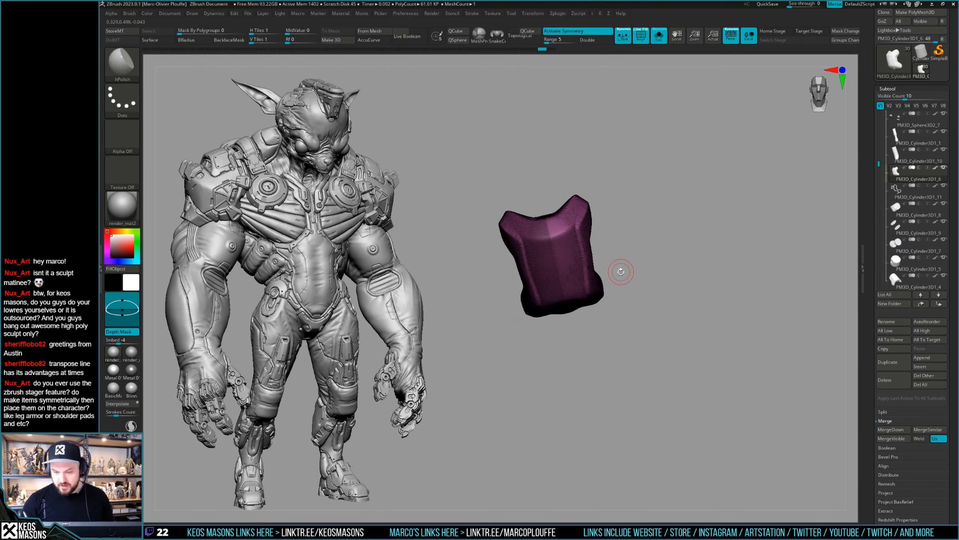
key(space)
right_drag(681, 210, 661, 233)
key(shift+f)
Step: Remesh the isolated shin plate and recheck its surface in polyframe display from several angles
key(space)
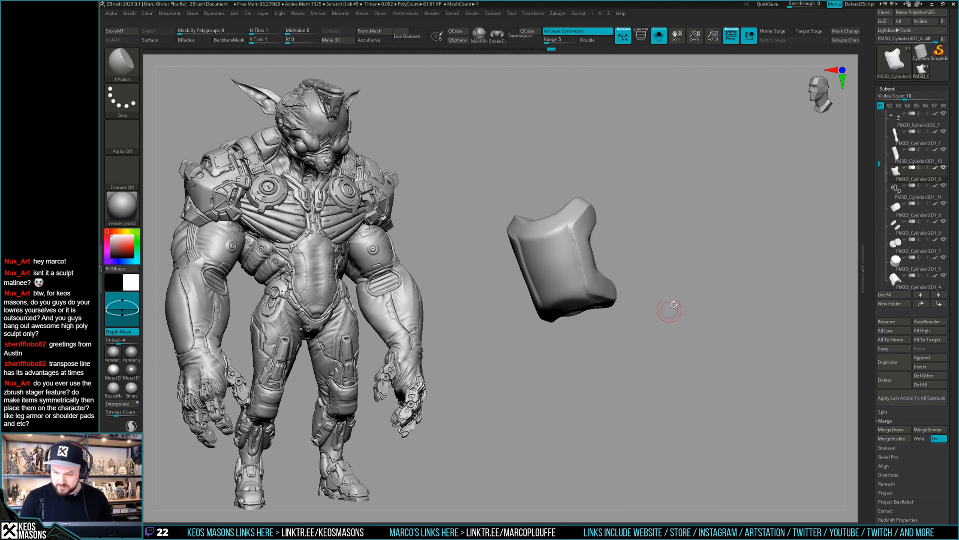
right_drag(674, 304, 663, 254)
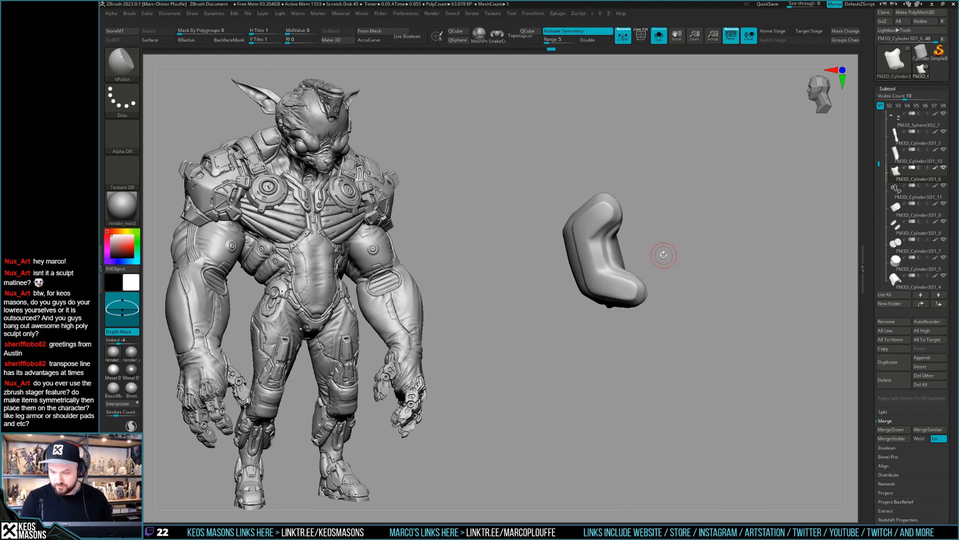
key(shift+f)
key(shift+f)
key(alt+s)
mouse_move(663, 255)
mouse_down()
mouse_move(680, 261)
mouse_move(635, 280)
mouse_move(705, 282)
mouse_move(683, 276)
mouse_up()
key(alt+s)
key(shift+f)
key(space)
click(644, 264)
key(space)
click(678, 434)
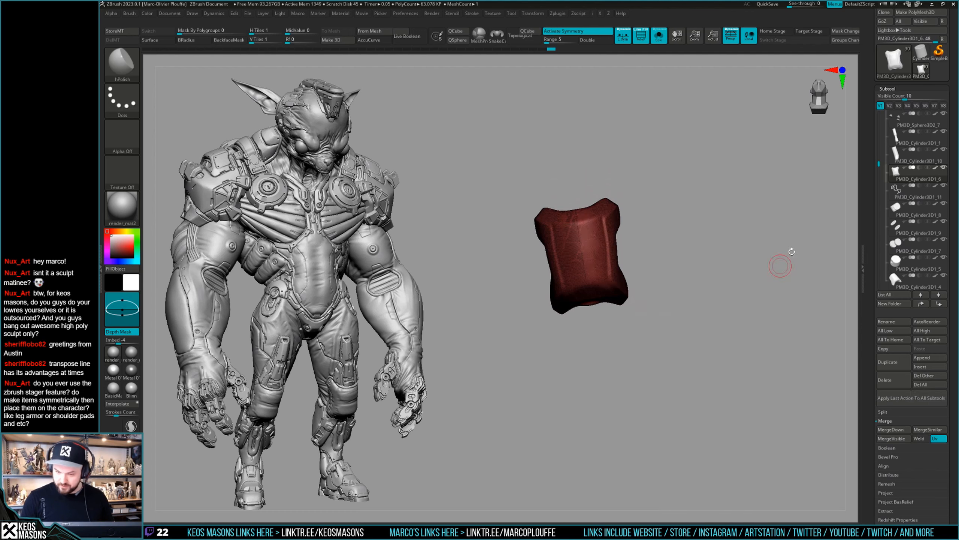
Step: Turn off the shin plate's polyframe and leave Solo mode to bring back the full model
alt+drag(661, 230, 601, 296)
key(shift+f)
key(alt+s)
right_drag(601, 295, 614, 250)
right_click(620, 269)
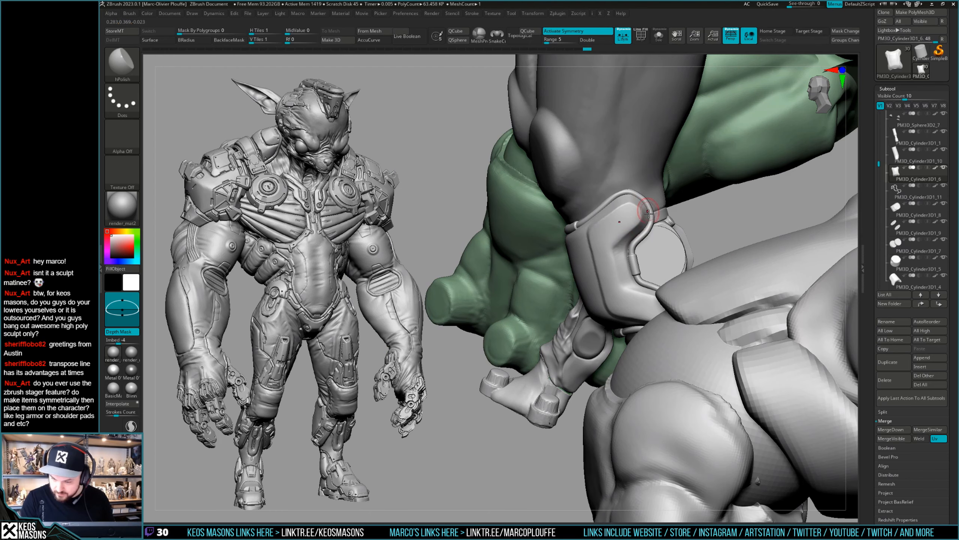
Step: Hide the mecharms folder so the mechanical leg can be worked on unobstructed
right_drag(647, 212, 640, 310)
right_drag(559, 332, 658, 306)
scroll(903, 201, down, 15)
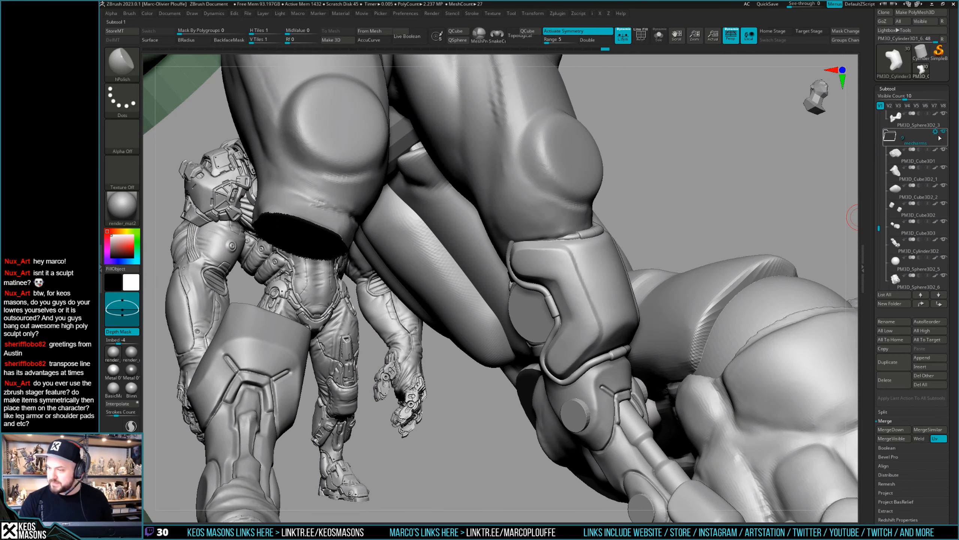
click(944, 132)
right_drag(606, 374, 591, 301)
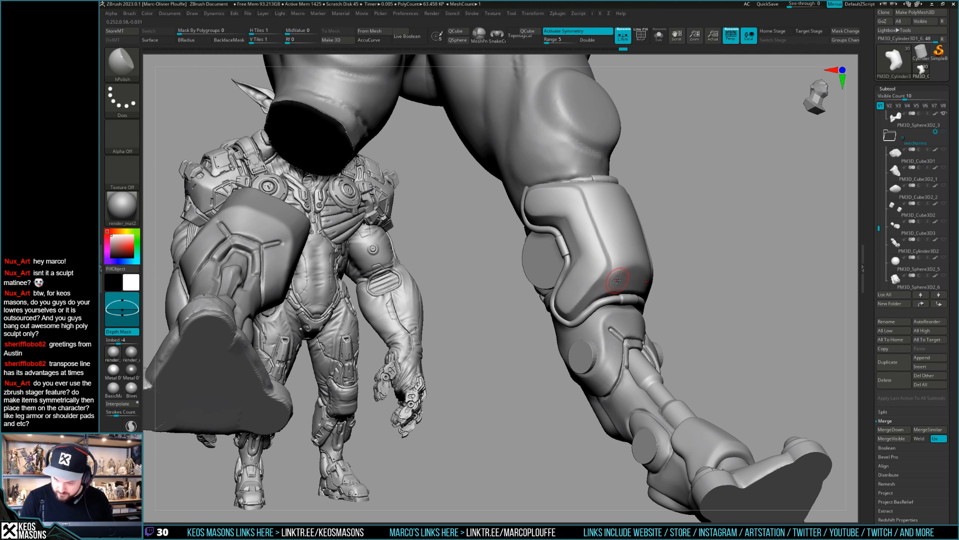
Step: Polish the lower arm of the shin plate's side panel and its inner corner below the upper lobe with nPolish
right_drag(617, 280, 563, 290)
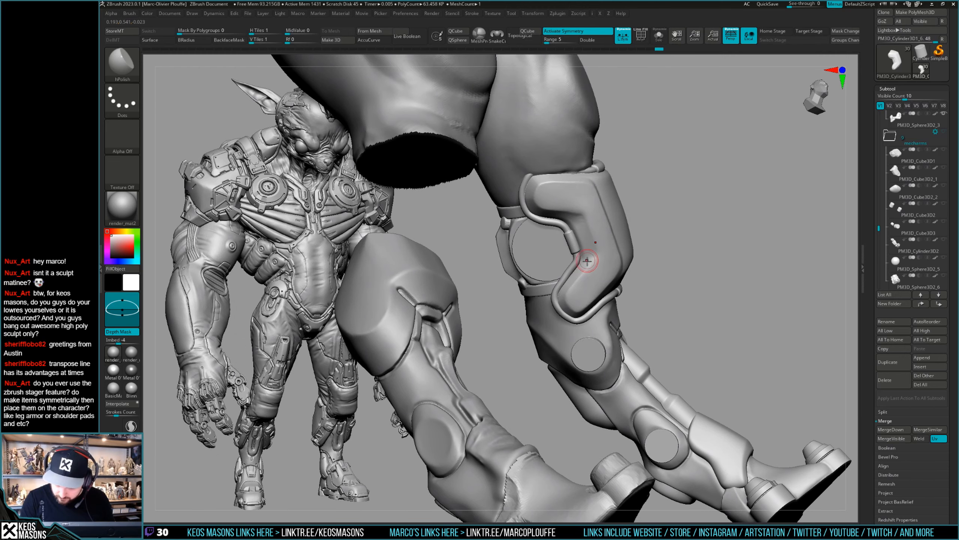
drag(583, 309, 577, 313)
mouse_move(589, 325)
right_down()
mouse_move(569, 341)
mouse_move(574, 313)
mouse_move(539, 182)
right_up()
mouse_move(556, 218)
right_down()
mouse_move(649, 214)
mouse_move(666, 260)
mouse_move(691, 230)
right_up()
right_click(686, 222)
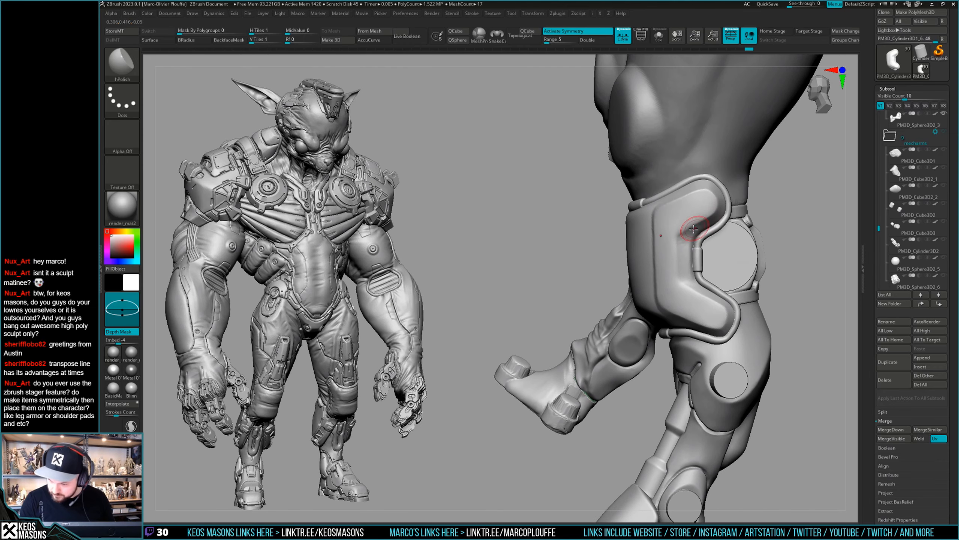
right_click(683, 229)
drag(685, 231, 681, 232)
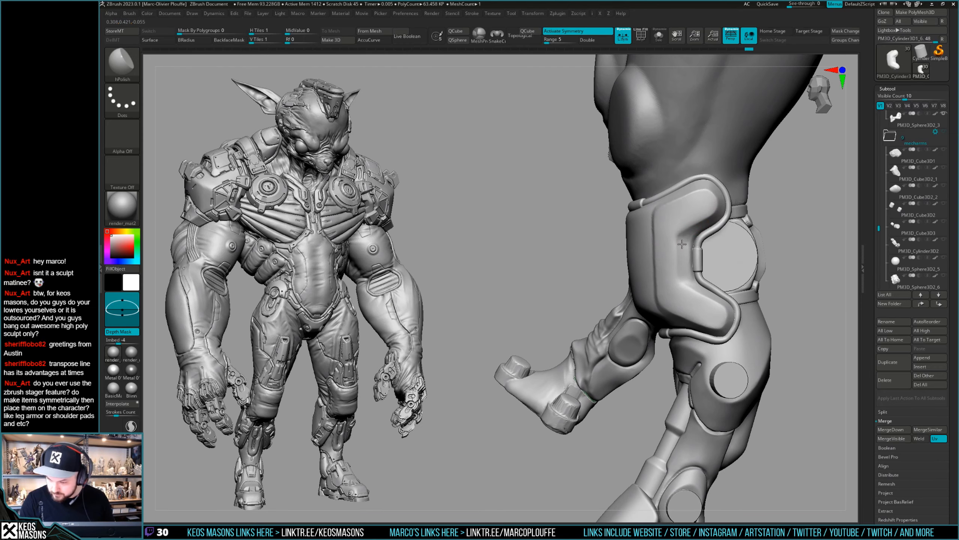
Step: Continue flattening the side panel's inner bend beside the knee disc with short nPolish strokes
right_drag(682, 244, 687, 239)
right_click(687, 237)
drag(683, 230, 686, 238)
right_drag(691, 246, 685, 245)
right_click(684, 242)
drag(681, 242, 683, 250)
right_drag(685, 247, 713, 236)
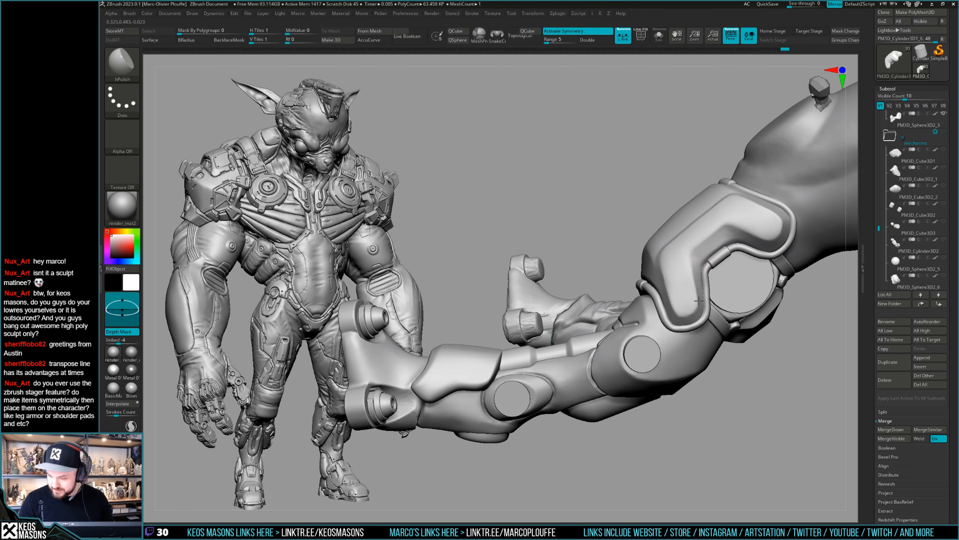
mouse_move(698, 300)
right_down()
mouse_move(684, 308)
mouse_move(660, 260)
mouse_move(606, 270)
mouse_move(634, 185)
right_up()
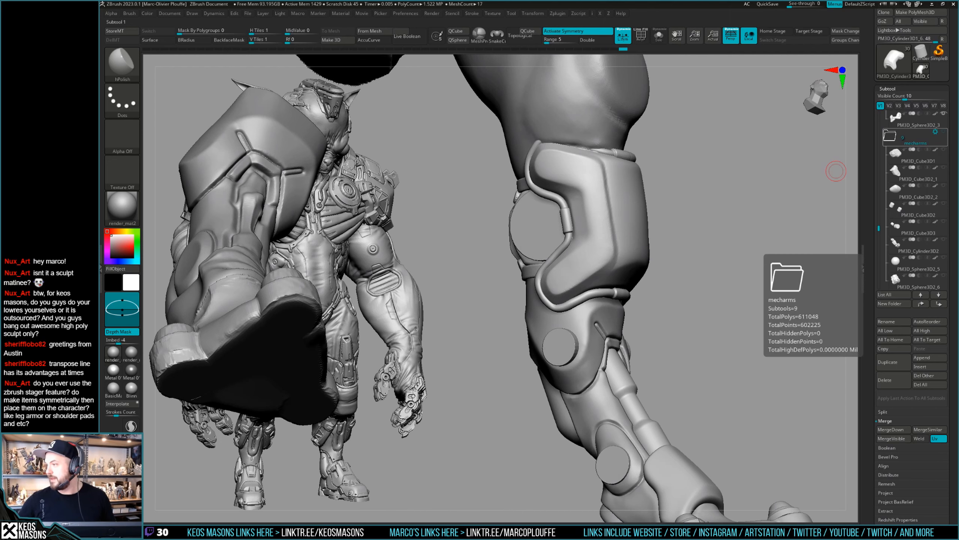
Step: Set Smooth Stronger as the smoothing brush and soften the crease between the shin plate's front and side panels
right_drag(683, 271, 610, 220)
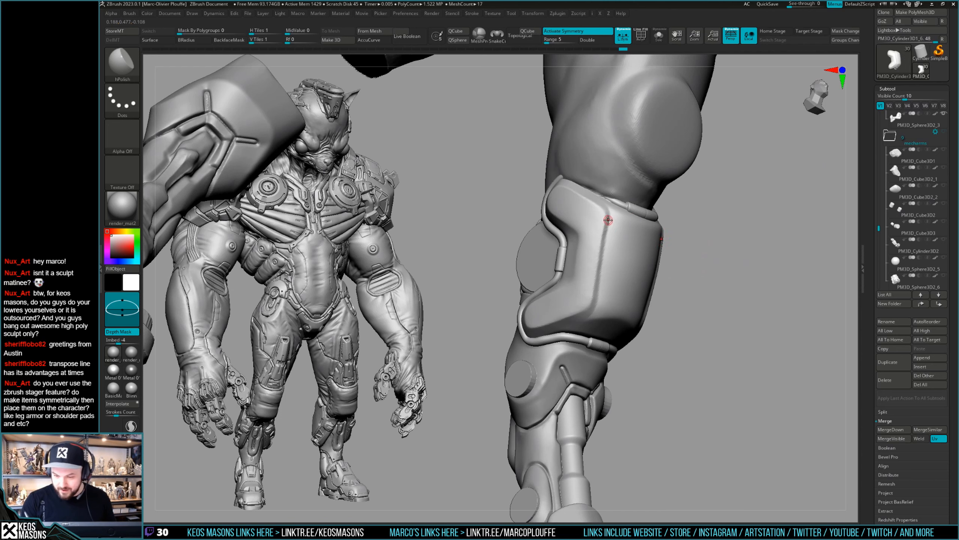
key(shift)
mouse_move(605, 275)
right_down()
mouse_move(706, 265)
mouse_move(665, 246)
right_up()
key(space)
click(658, 352)
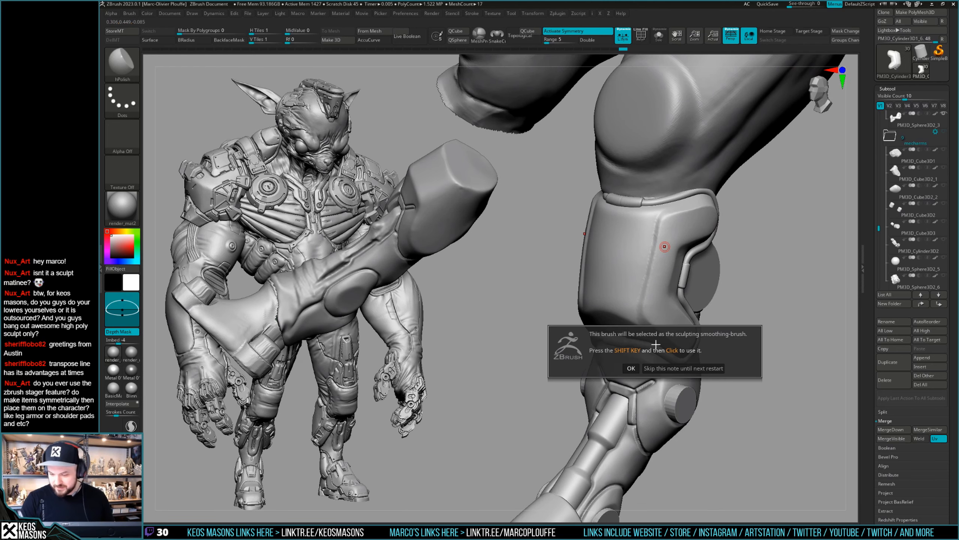
click(679, 369)
right_drag(679, 368, 659, 225)
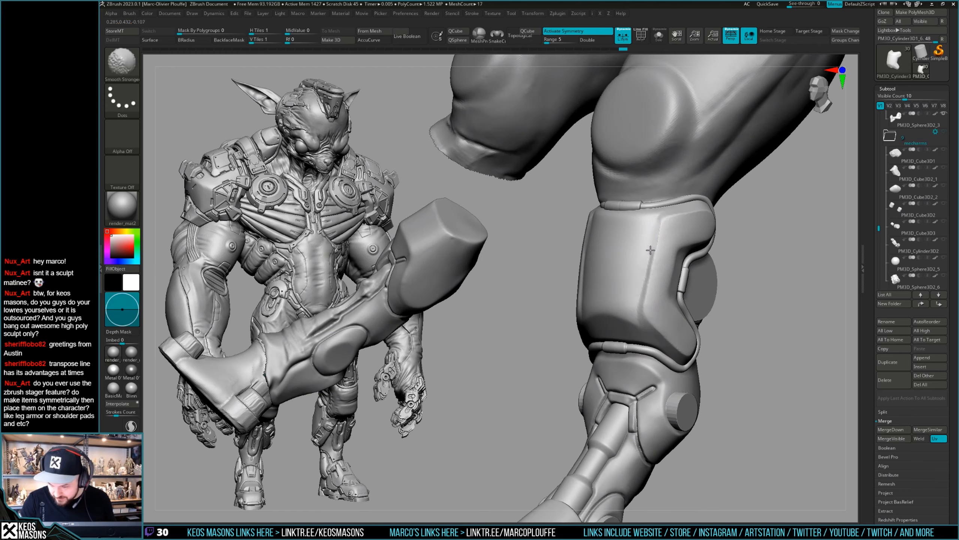
mouse_move(643, 295)
right_down()
mouse_move(672, 266)
mouse_move(586, 193)
mouse_move(708, 243)
mouse_move(653, 255)
right_up()
mouse_move(593, 233)
right_down()
mouse_move(713, 256)
mouse_move(637, 250)
right_up()
Step: Try to nudge the shin plate's upper corner with the Move brush at an adjusted draw size
key(x)
click(627, 300)
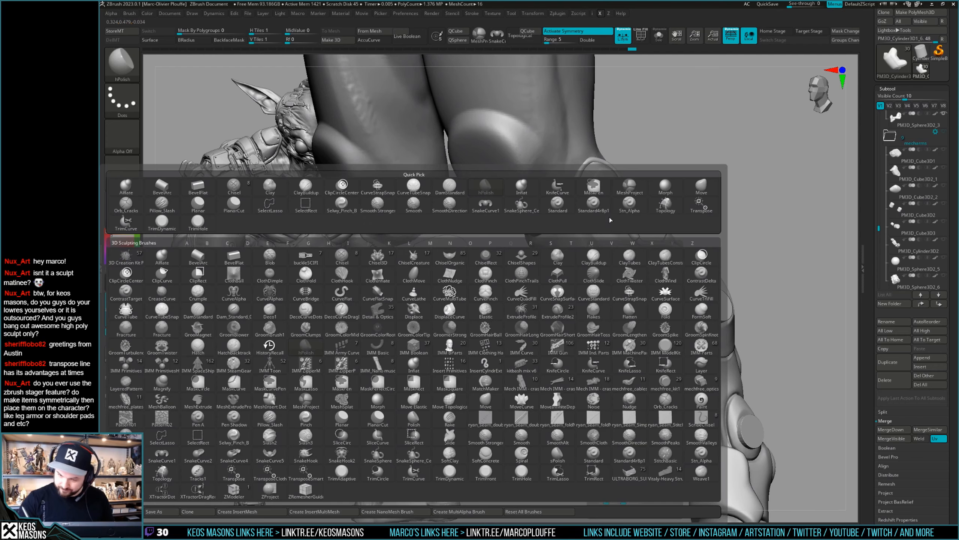
right_drag(610, 218, 676, 230)
key(x)
click(649, 262)
right_drag(604, 278, 585, 289)
key(space)
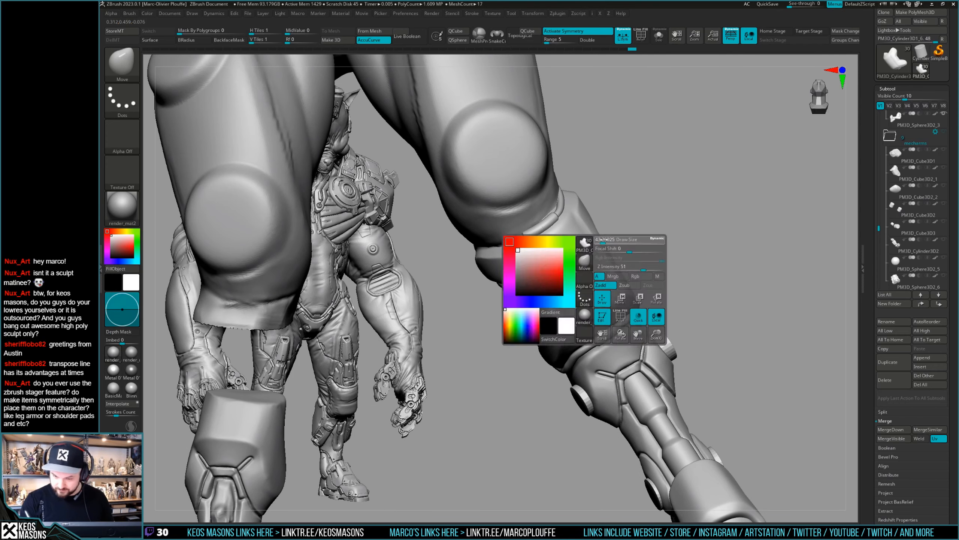
click(603, 244)
drag(604, 243, 597, 249)
key(ctrl+z)
Step: Retouch the shin plate's upper edge and return to the nPolish brush
mouse_move(596, 255)
ctrl+right_down()
mouse_move(595, 241)
mouse_move(662, 242)
mouse_move(584, 282)
mouse_move(613, 196)
ctrl+right_up()
right_click(584, 281)
key(x)
click(603, 293)
click(603, 274)
ctrl+right_drag(612, 196, 606, 205)
mouse_move(638, 279)
right_down()
mouse_move(636, 262)
mouse_move(582, 228)
mouse_move(599, 221)
right_up()
mouse_move(599, 221)
mouse_down()
mouse_move(602, 209)
mouse_move(605, 218)
mouse_up()
Step: Adjust the nPolish draw size and flatten the upper lobe of the shin plate's side panel
mouse_move(699, 283)
right_down()
mouse_move(655, 284)
mouse_move(586, 218)
right_up()
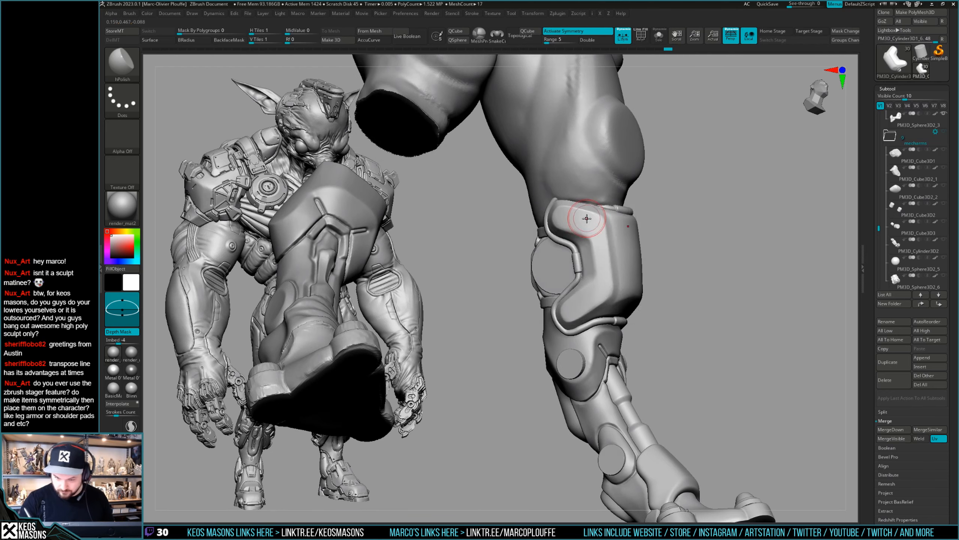
key(space)
drag(587, 219, 591, 219)
right_drag(592, 220, 557, 216)
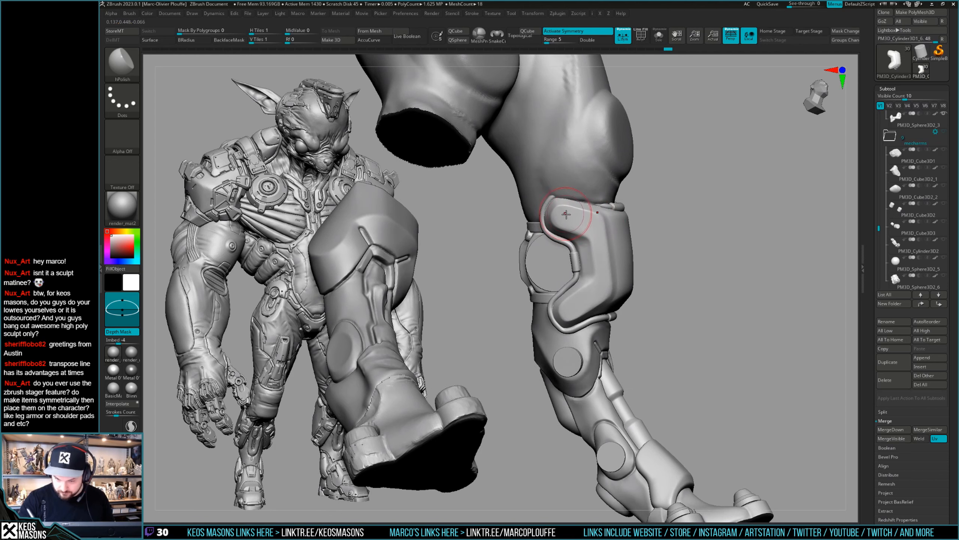
drag(566, 214, 598, 239)
mouse_move(616, 274)
right_down()
mouse_move(735, 257)
mouse_move(659, 317)
mouse_move(658, 296)
right_up()
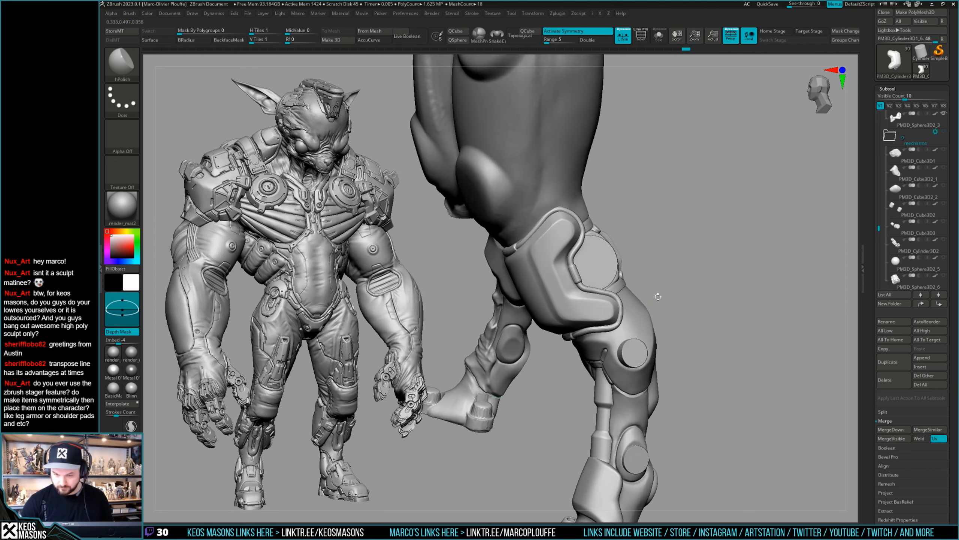
key(b)
key(t)
key(h)
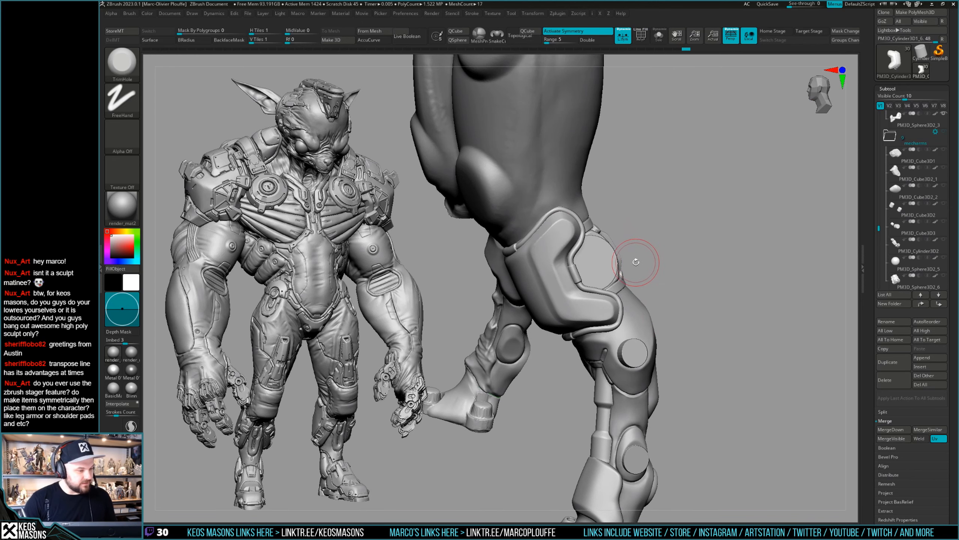
right_drag(637, 266, 616, 220)
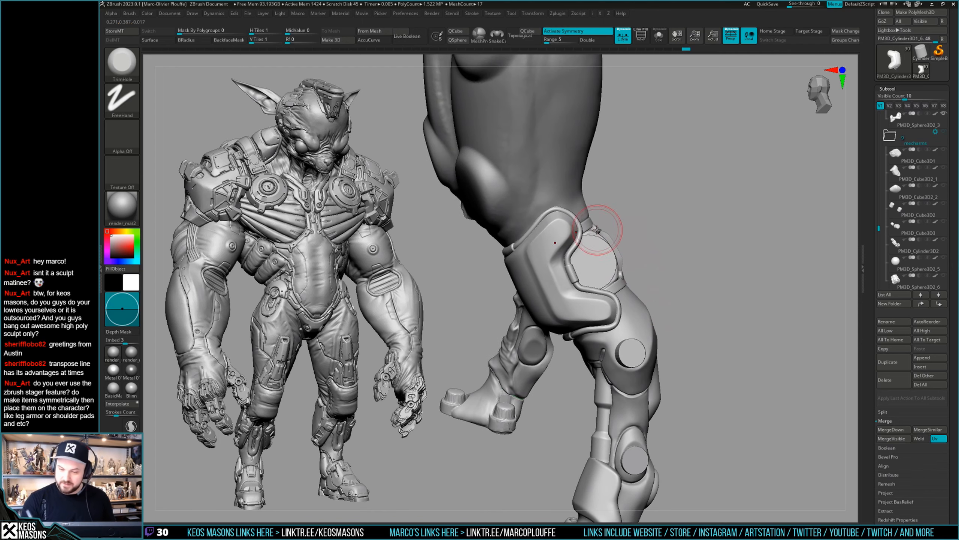
key(space)
Step: Switch to the Move brush, select the tube trim and reshape its upper bend around the shin plate
key(b)
key(m)
key(v)
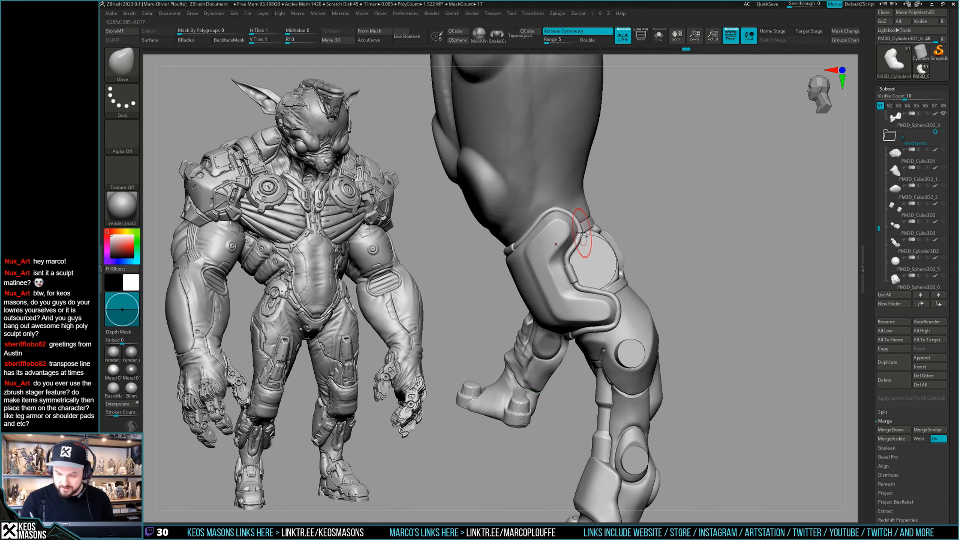
alt+click(582, 231)
right_drag(582, 231, 584, 217)
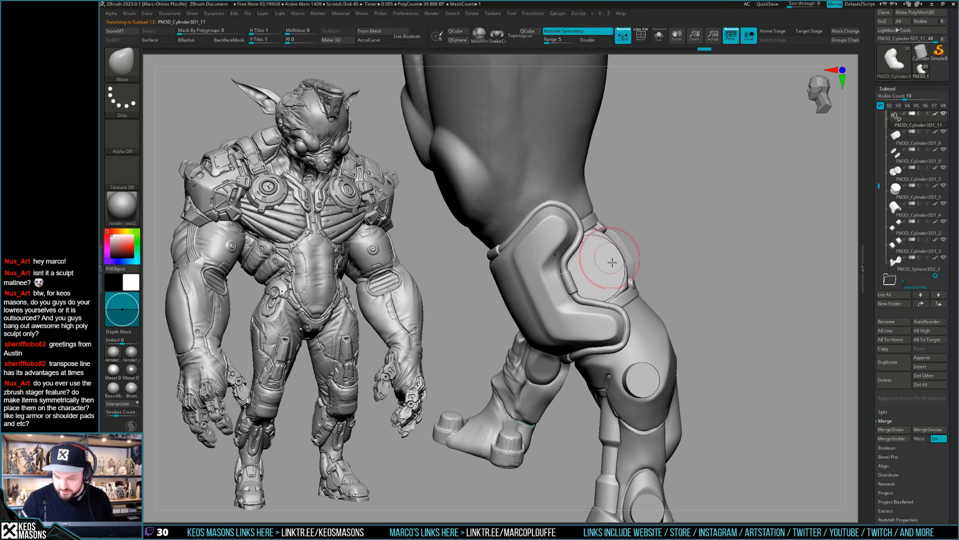
mouse_move(612, 261)
right_down()
mouse_move(627, 286)
mouse_move(615, 293)
mouse_move(580, 266)
mouse_move(610, 290)
right_up()
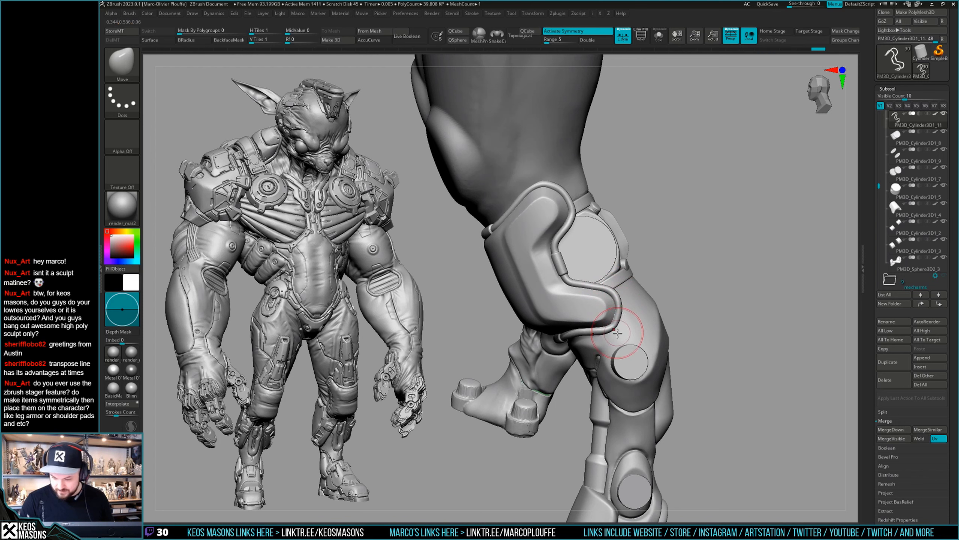
Step: Refit the tube trim's lower bend around the shin plate's lower lobe with the Move brush
right_drag(619, 336, 617, 302)
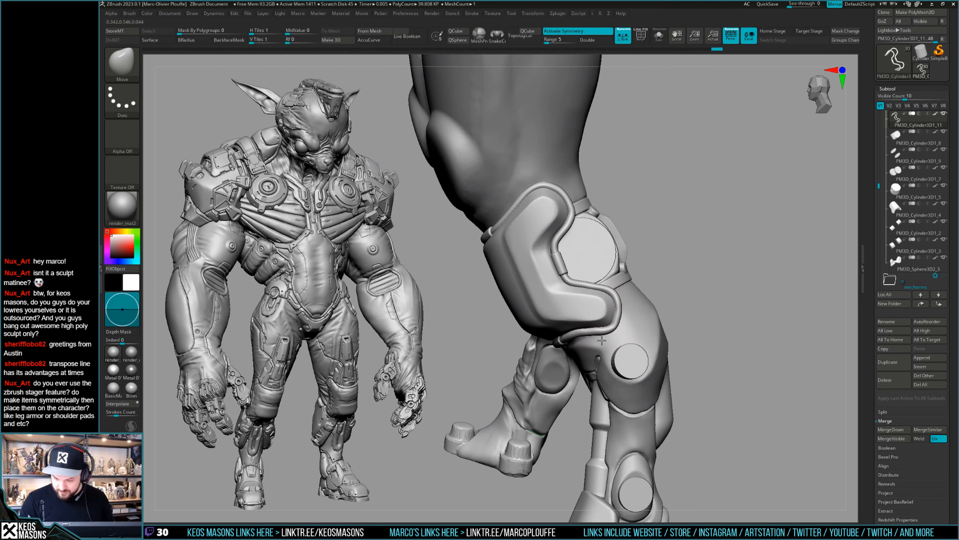
right_drag(604, 337, 617, 314)
key(space)
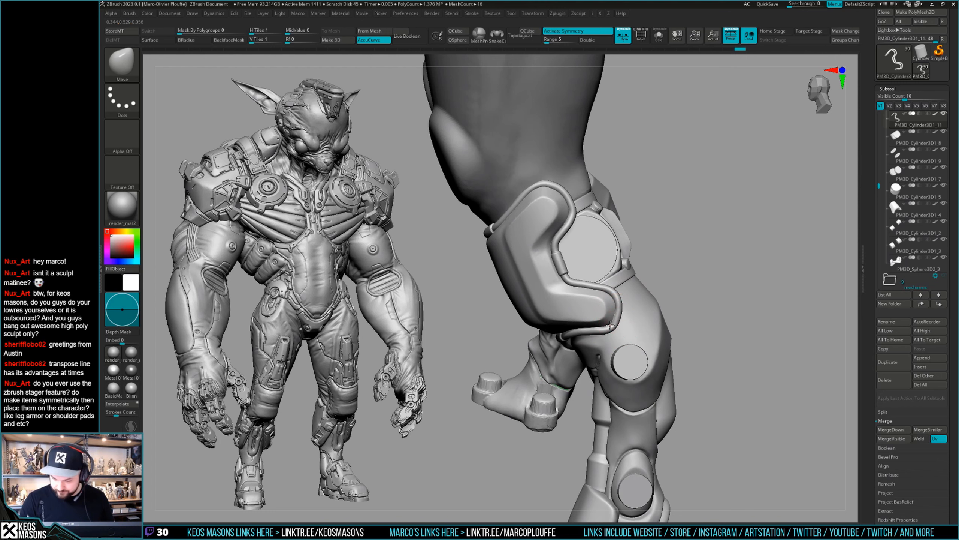
key(space)
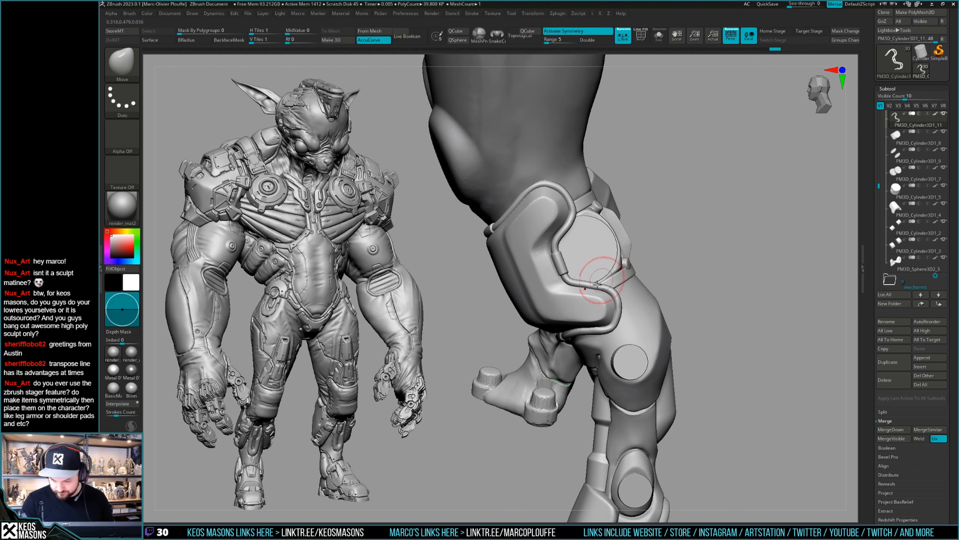
mouse_move(604, 274)
right_down()
mouse_move(587, 283)
mouse_move(638, 279)
mouse_move(586, 269)
mouse_move(581, 276)
mouse_move(611, 278)
mouse_move(572, 280)
mouse_move(621, 272)
mouse_move(624, 281)
right_up()
Step: Select the shin plate and ready the TrimHole brush with a draw size matching its upper lobe
alt+click(554, 308)
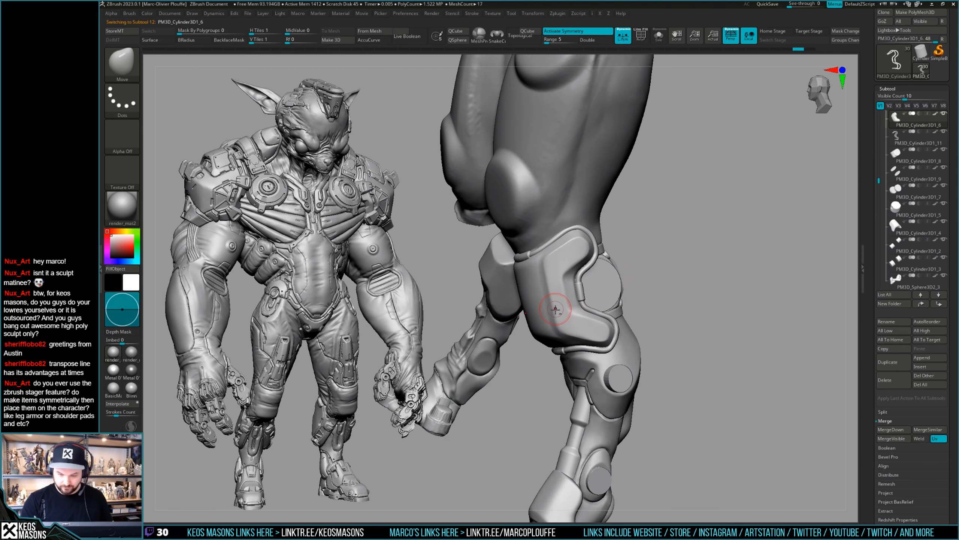
key(4)
right_drag(621, 292, 602, 285)
key(space)
Step: Try to cut a circular recess into the shin plate's upper side lobe, and undo it
drag(581, 243, 581, 245)
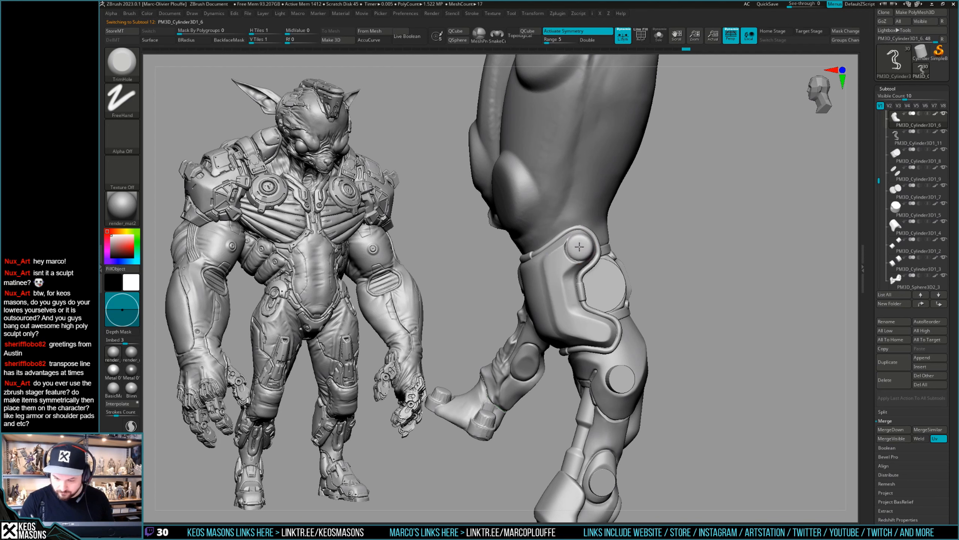
mouse_move(579, 246)
right_down()
mouse_move(613, 236)
mouse_move(660, 301)
mouse_move(581, 246)
right_up()
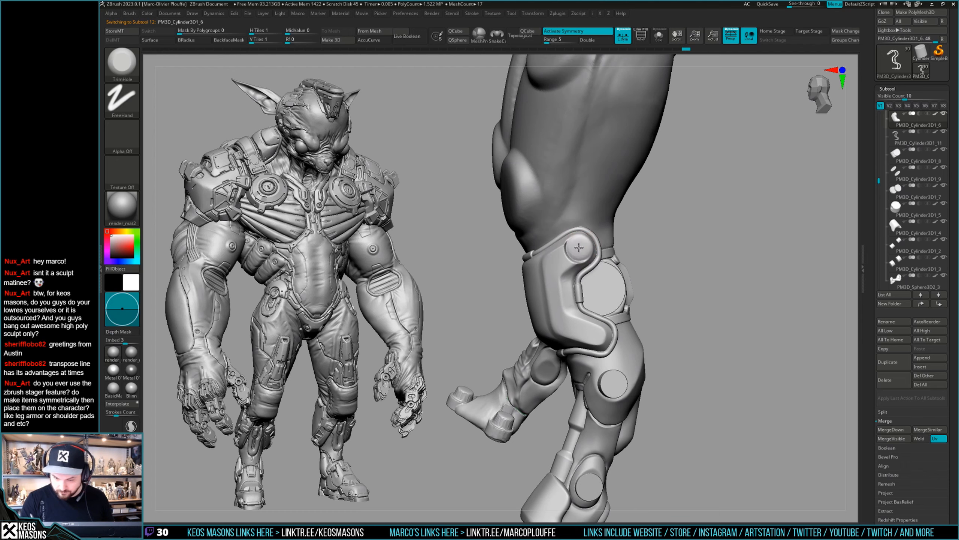
mouse_move(584, 245)
right_down()
mouse_move(662, 242)
mouse_move(660, 279)
mouse_move(627, 286)
mouse_move(584, 246)
right_up()
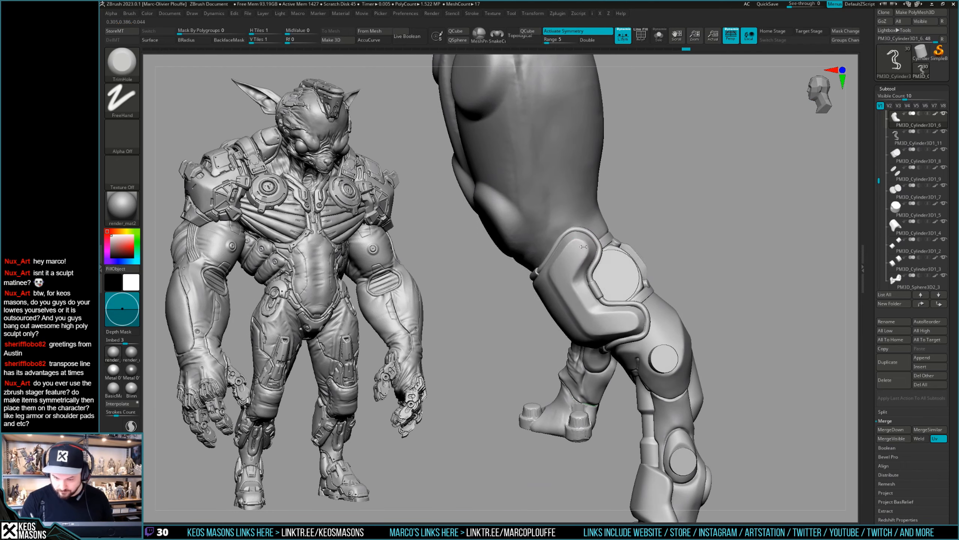
key(ctrl+z)
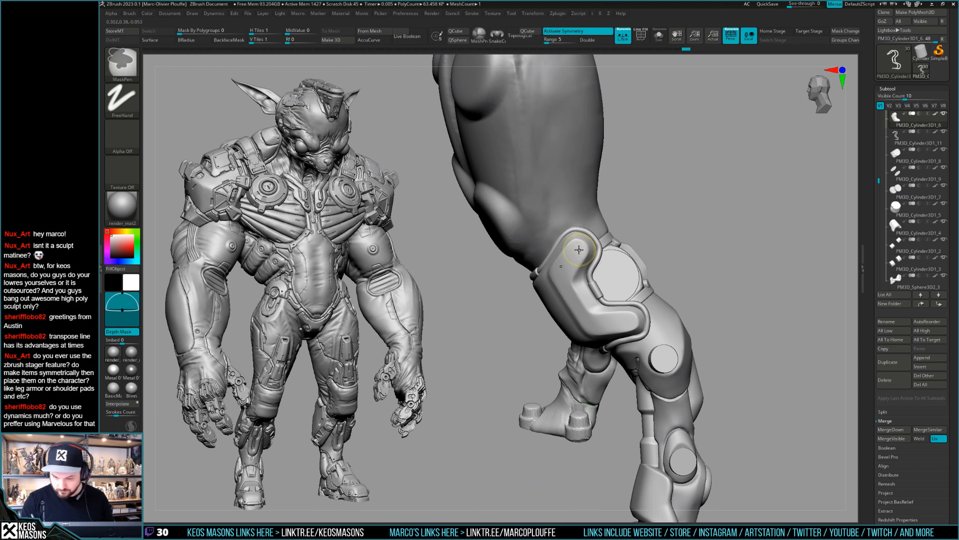
Step: Cut circular TrimHole recesses into the upper and lower lobes of the shin plate's side panel
click(578, 250)
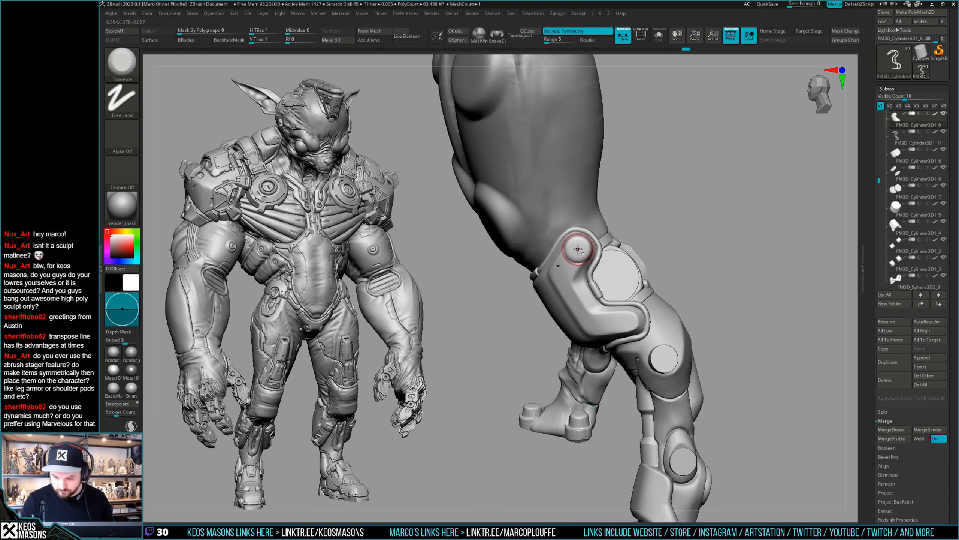
right_drag(644, 317, 579, 250)
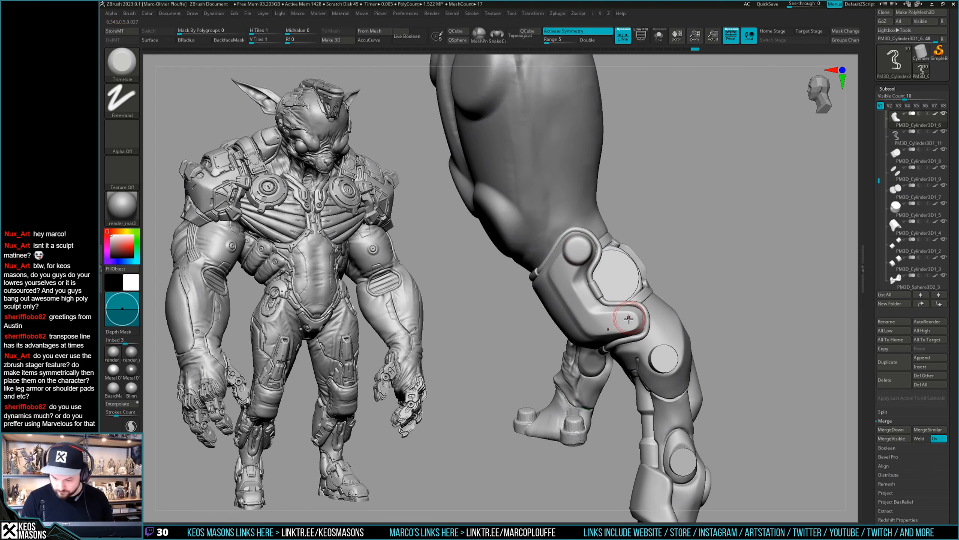
right_drag(629, 319, 628, 321)
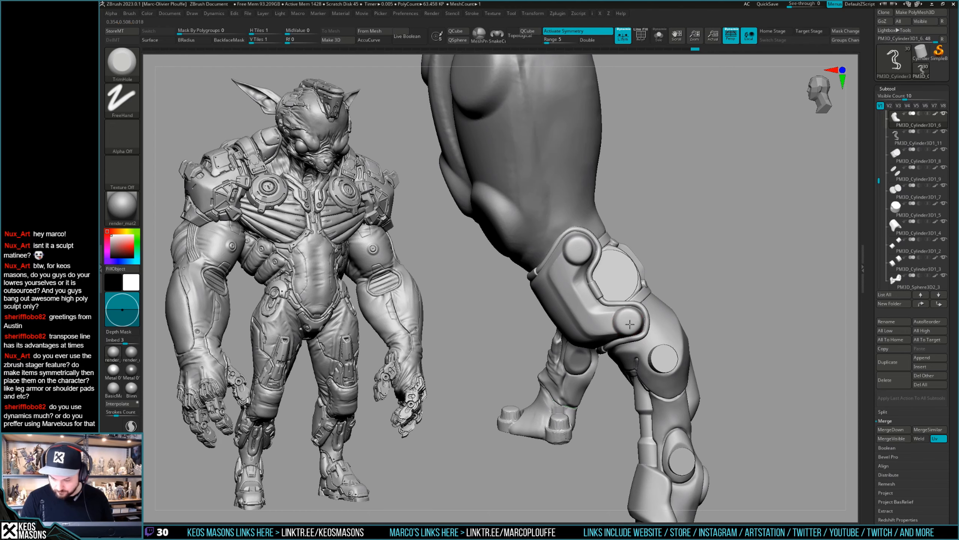
Step: Undo the circular TrimHole recesses on the shin plate's side lobes
right_drag(629, 324, 681, 314)
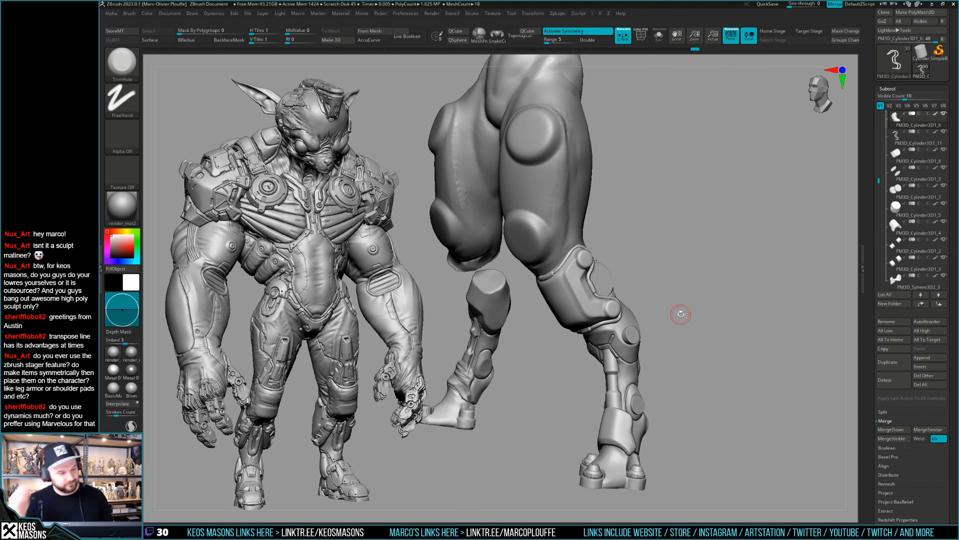
mouse_move(738, 244)
right_down()
mouse_move(733, 294)
mouse_move(713, 297)
mouse_move(734, 269)
mouse_move(718, 283)
right_up()
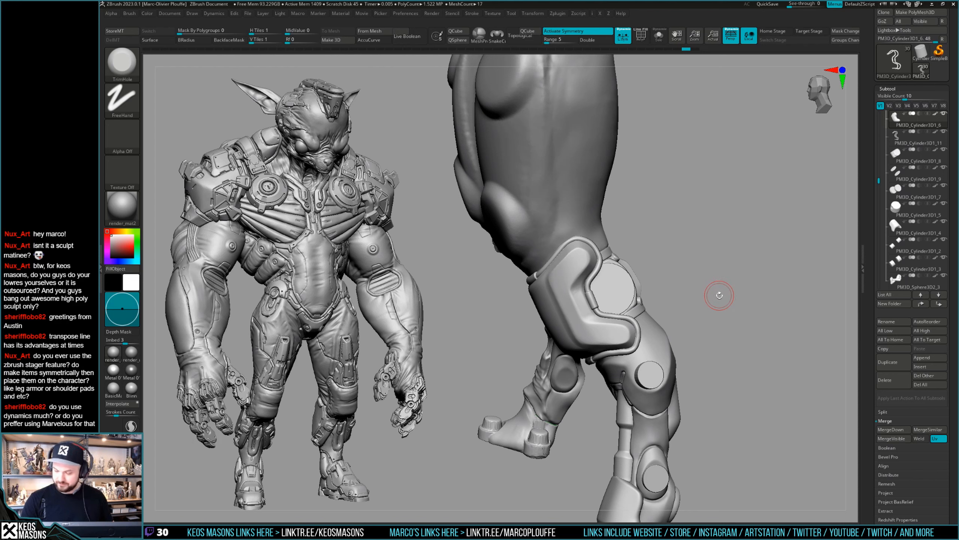
right_click(719, 296)
right_drag(719, 295, 584, 265)
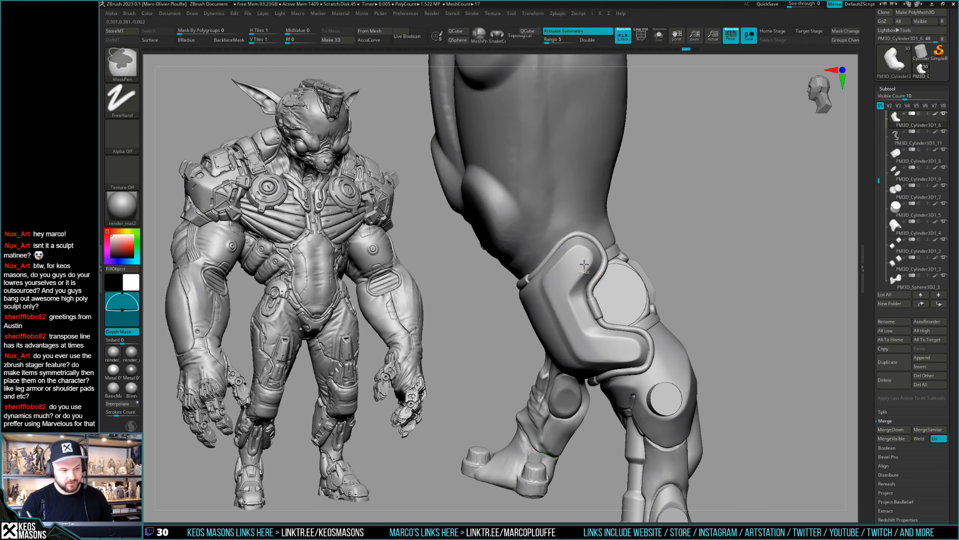
right_click(584, 264)
Step: Try cutting flat circular recesses into the shin plate's outer upper and lower lobes with the PlanarCut brush
click(595, 260)
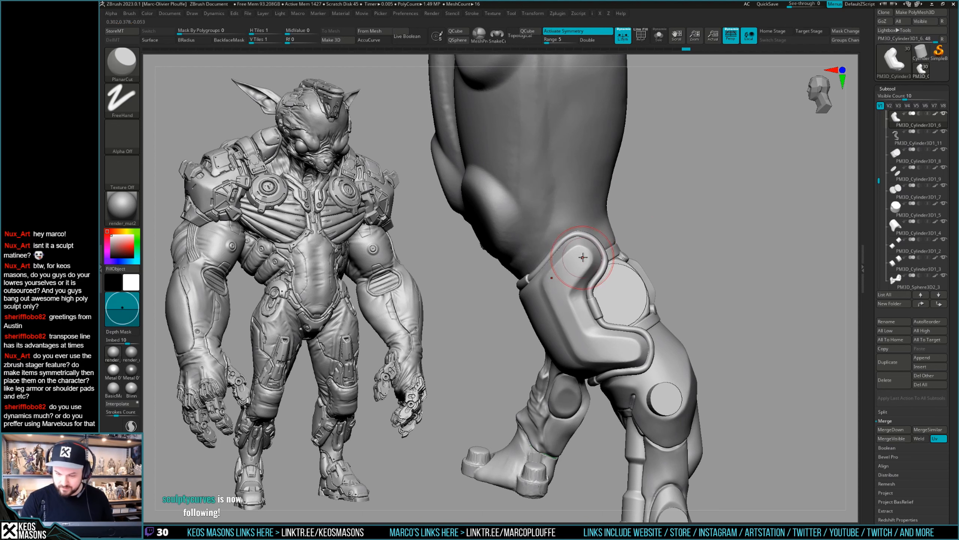
right_click(580, 259)
right_click(580, 257)
right_click(581, 257)
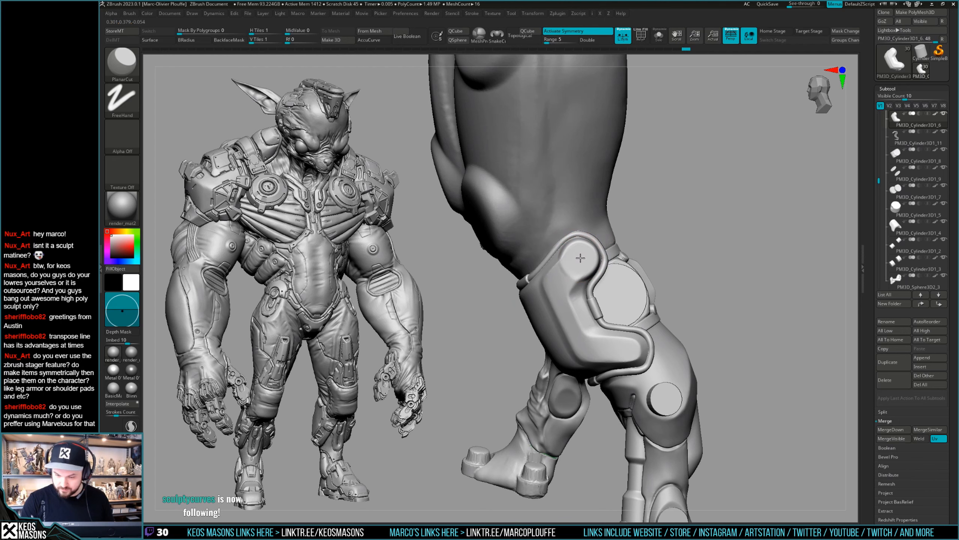
mouse_move(580, 259)
right_down()
mouse_move(749, 258)
mouse_move(614, 298)
right_up()
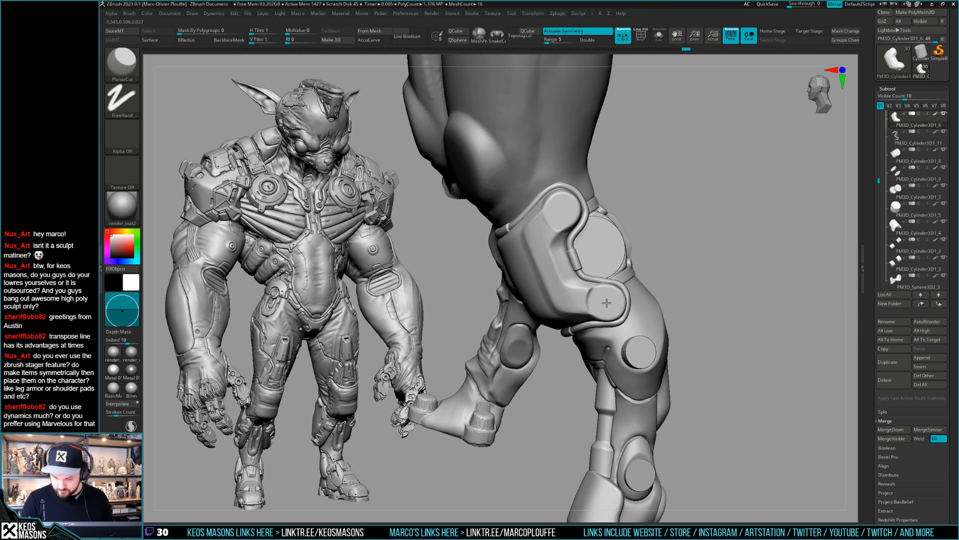
Step: Cut circular TrimHole recesses into the upper and lower lobes on the shin plate's inner side
right_drag(608, 303, 727, 254)
key(ctrl)
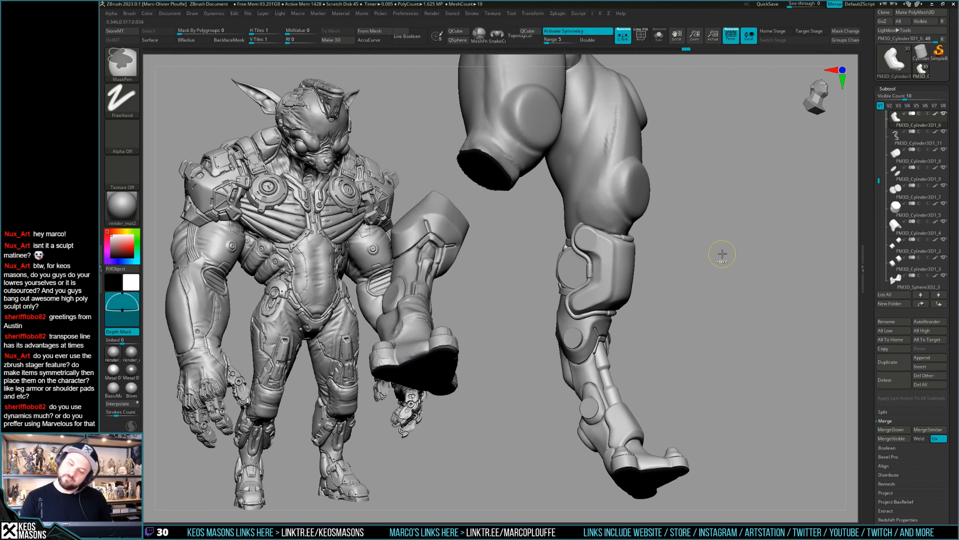
mouse_move(722, 257)
mouse_down()
mouse_move(704, 272)
mouse_move(694, 267)
mouse_move(611, 342)
mouse_up()
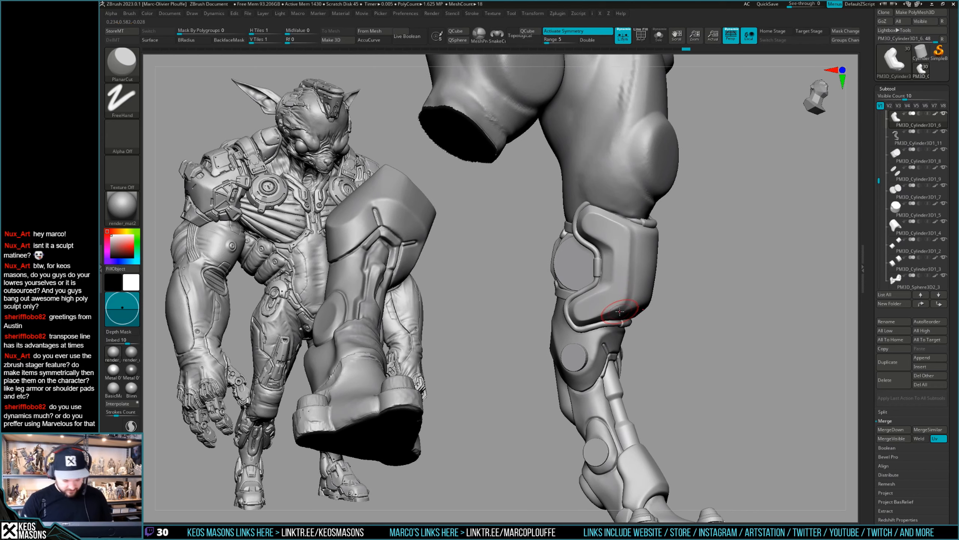
key(b)
key(t)
key(h)
mouse_move(622, 315)
right_down()
mouse_move(634, 291)
mouse_move(592, 225)
right_up()
key(space)
drag(592, 224, 592, 224)
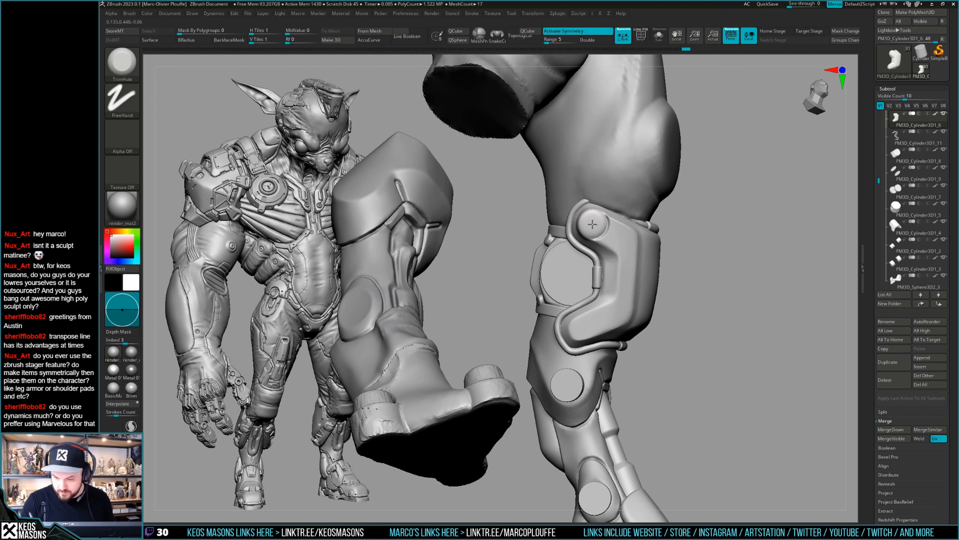
mouse_move(585, 321)
alt+right_down()
mouse_move(593, 285)
mouse_move(587, 294)
alt+right_up()
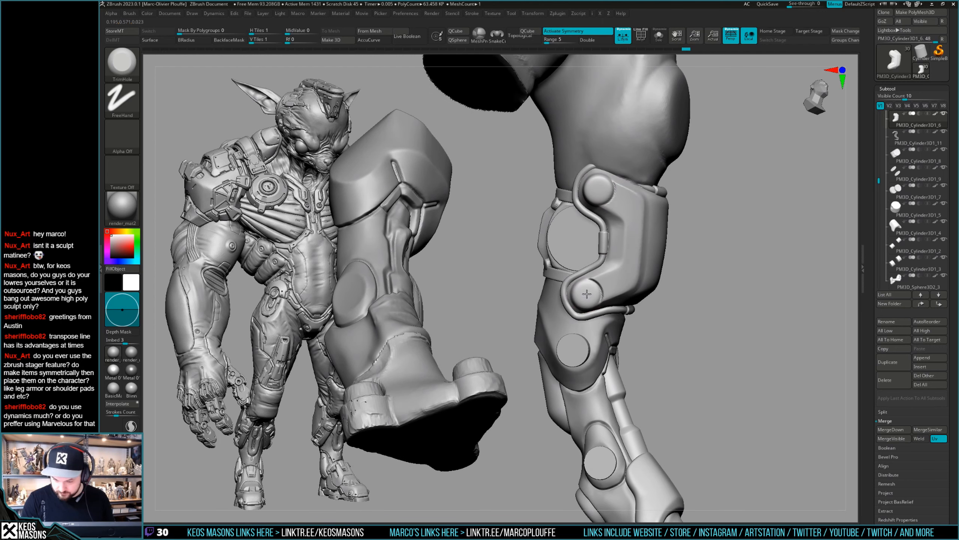
Step: Undo the circular recesses on the shin plate's outer side lobes
mouse_move(587, 293)
right_down()
mouse_move(684, 296)
mouse_move(691, 287)
mouse_move(685, 305)
mouse_move(693, 278)
mouse_move(698, 300)
mouse_move(685, 323)
mouse_move(700, 310)
mouse_move(689, 314)
right_up()
key(shift+f)
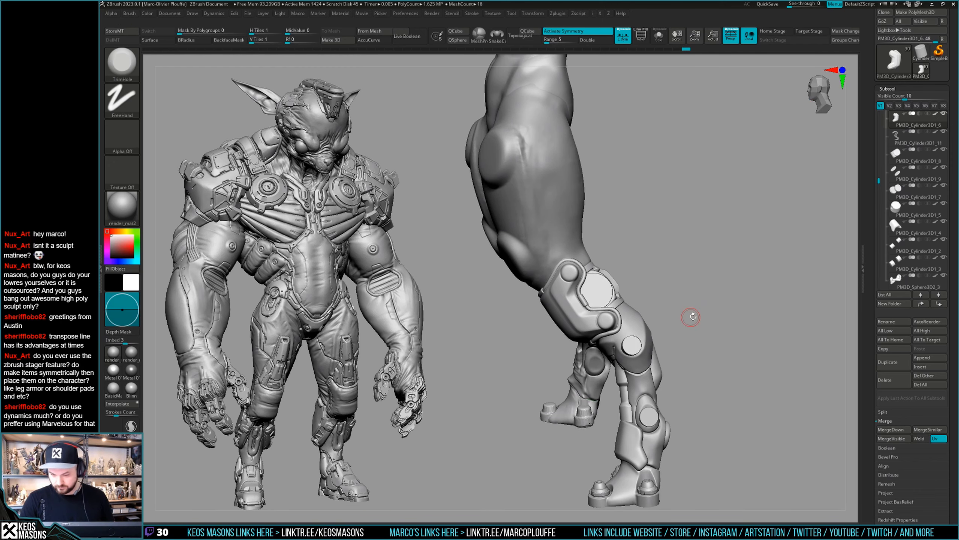
key(ctrl)
ctrl+right_drag(567, 270, 586, 284)
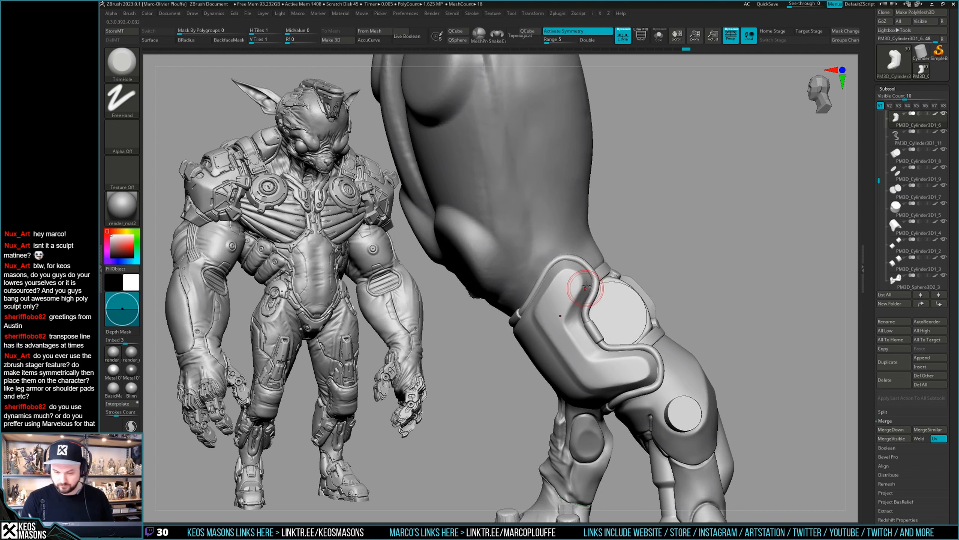
Step: Cut flat circular recesses into the upper and lower lobes of the shin plate's outer side with the PlanarCut brush
key(space)
click(601, 311)
key(space)
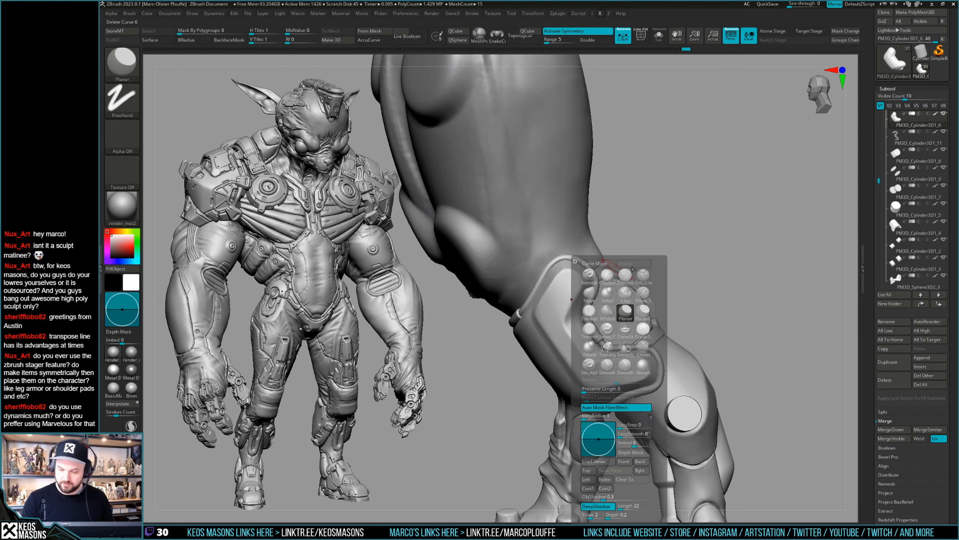
click(650, 308)
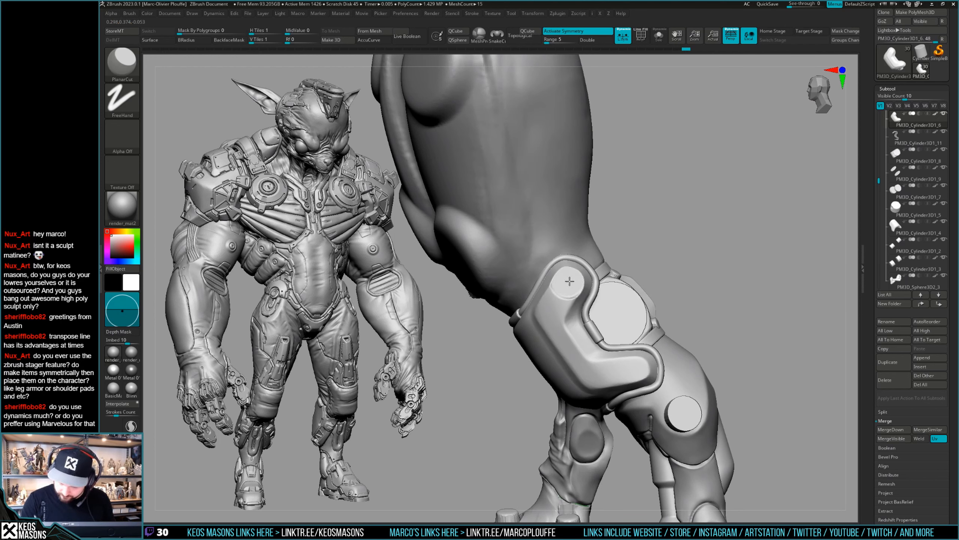
drag(568, 283, 570, 284)
right_drag(680, 287, 694, 283)
drag(603, 320, 605, 322)
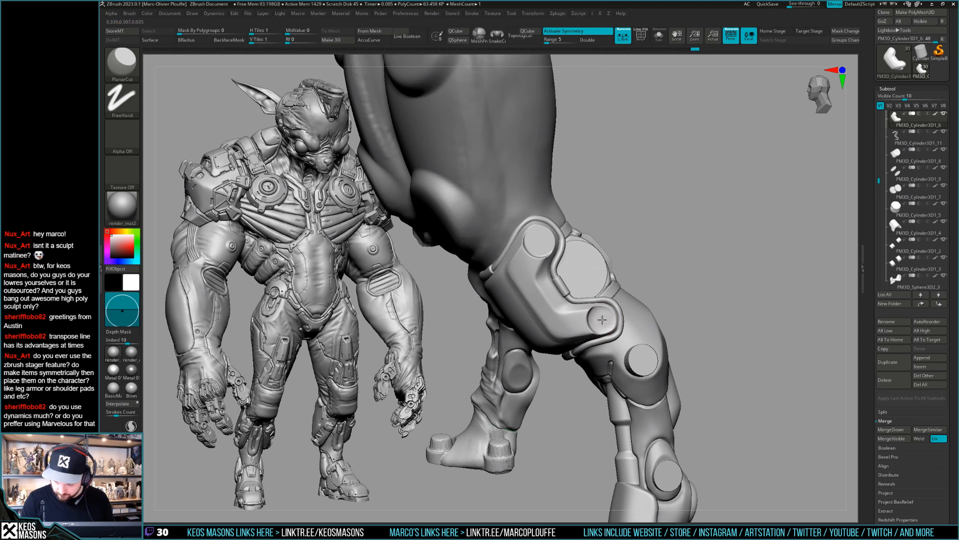
mouse_move(603, 312)
ctrl+right_down()
mouse_move(591, 281)
mouse_move(706, 275)
mouse_move(698, 293)
mouse_move(717, 278)
mouse_move(691, 287)
mouse_move(690, 311)
mouse_move(700, 279)
mouse_move(694, 284)
ctrl+right_up()
ctrl+right_drag(694, 284, 697, 297)
click(566, 254)
click(603, 339)
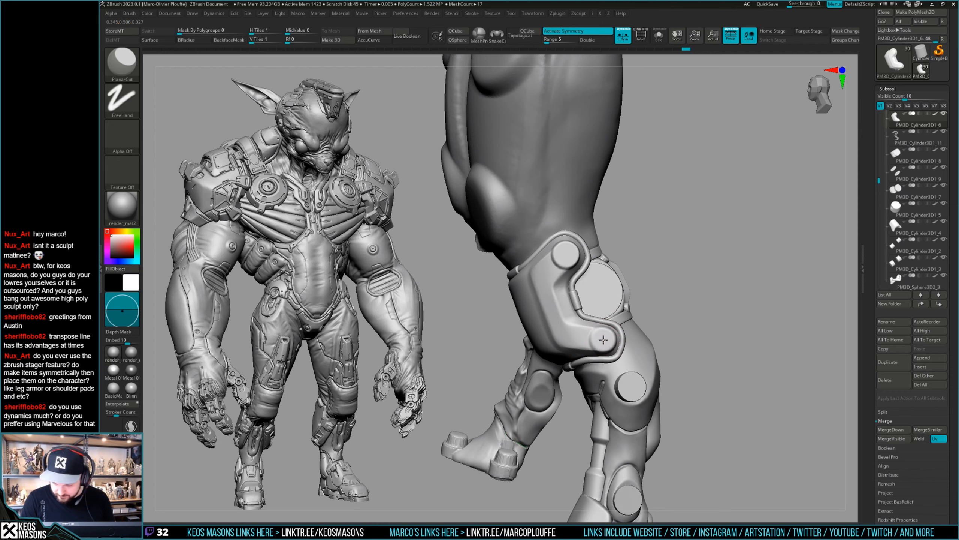
Step: Switch to the ClayBuildup brush and examine the shin plate and its recessed lobes from the front and side
mouse_move(603, 340)
right_down()
mouse_move(696, 296)
mouse_move(675, 311)
right_up()
key(b)
key(c)
key(b)
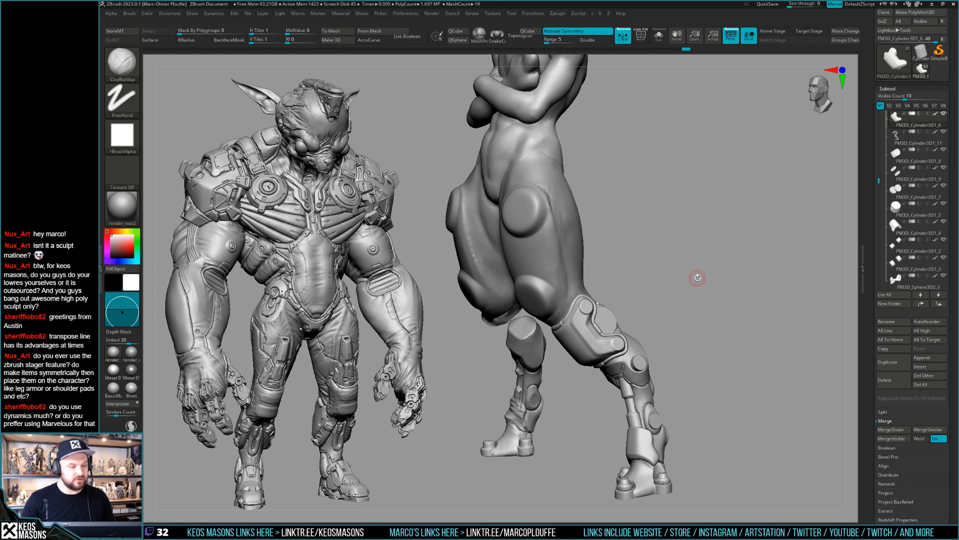
right_drag(698, 277, 749, 278)
ctrl+right_drag(698, 280, 699, 321)
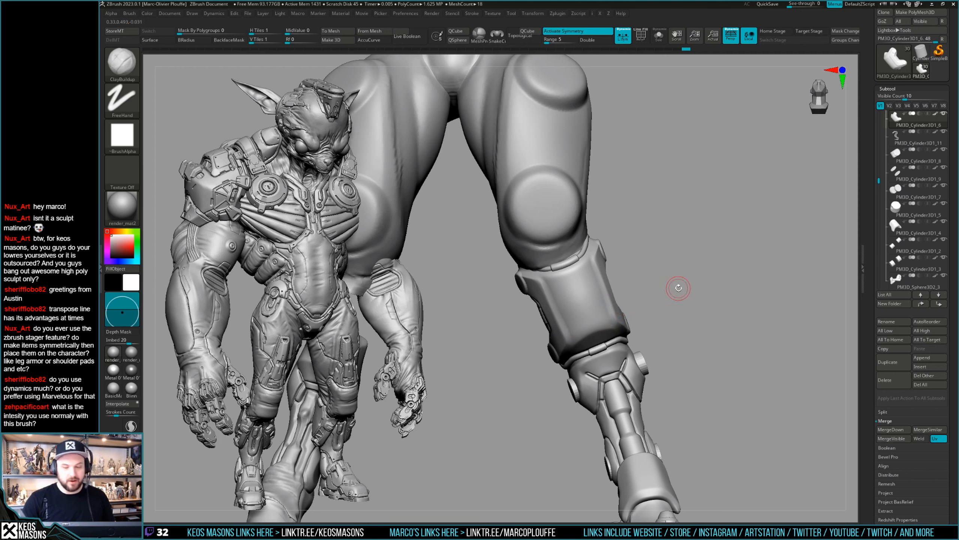
drag(663, 289, 665, 295)
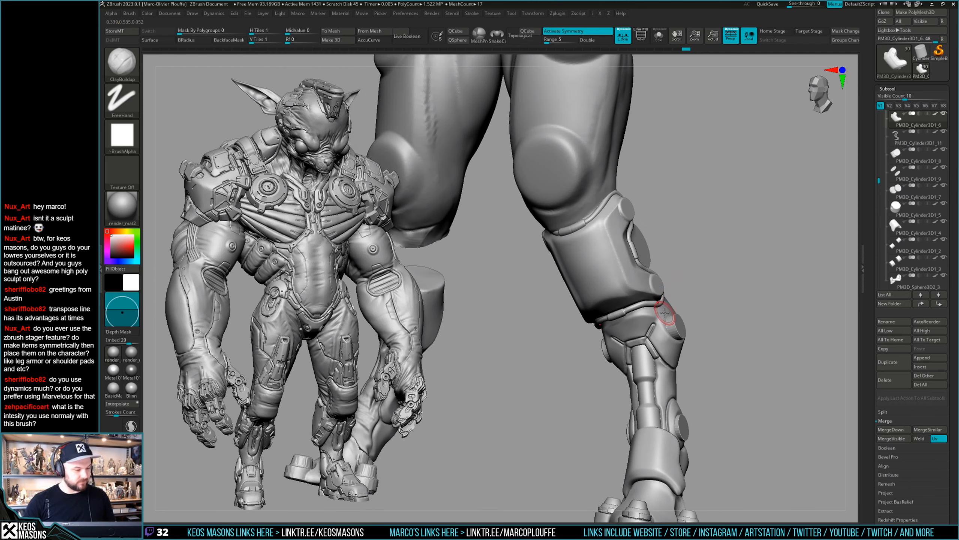
mouse_move(658, 291)
mouse_down()
mouse_move(649, 302)
mouse_move(696, 268)
mouse_move(686, 303)
mouse_move(619, 253)
mouse_up()
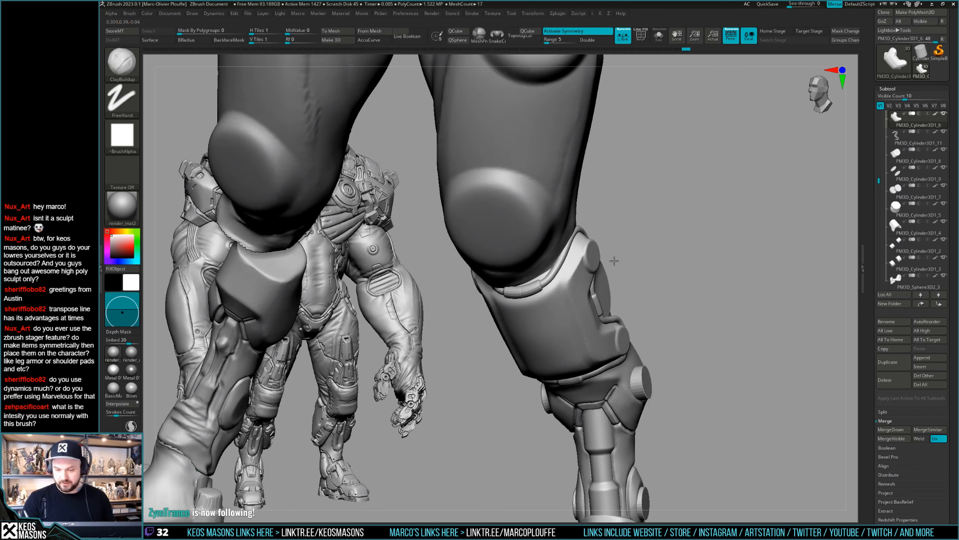
Step: Select the tube trim and adjust its fit around the back of the shin plate with the Move brush
key(space)
click(589, 286)
alt+click(577, 243)
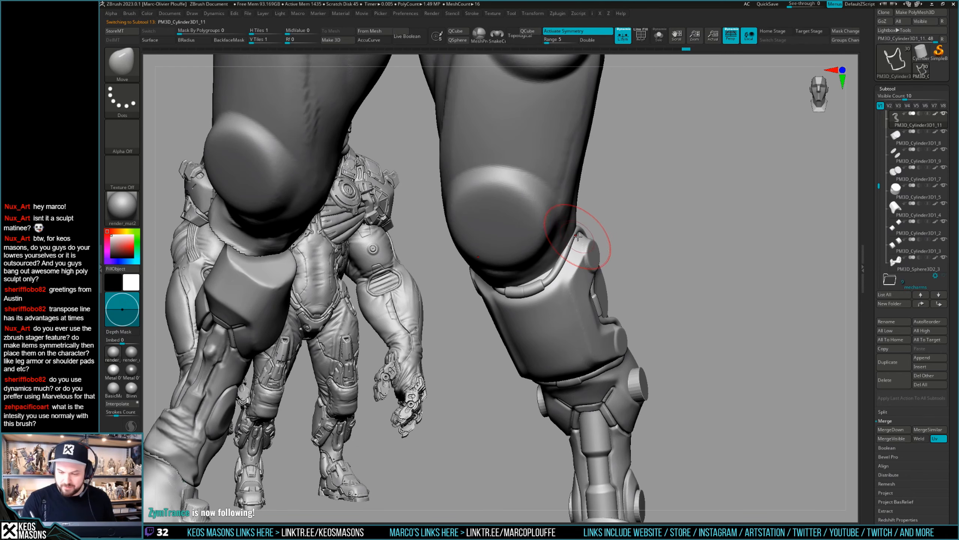
right_drag(579, 246, 616, 232)
click(374, 40)
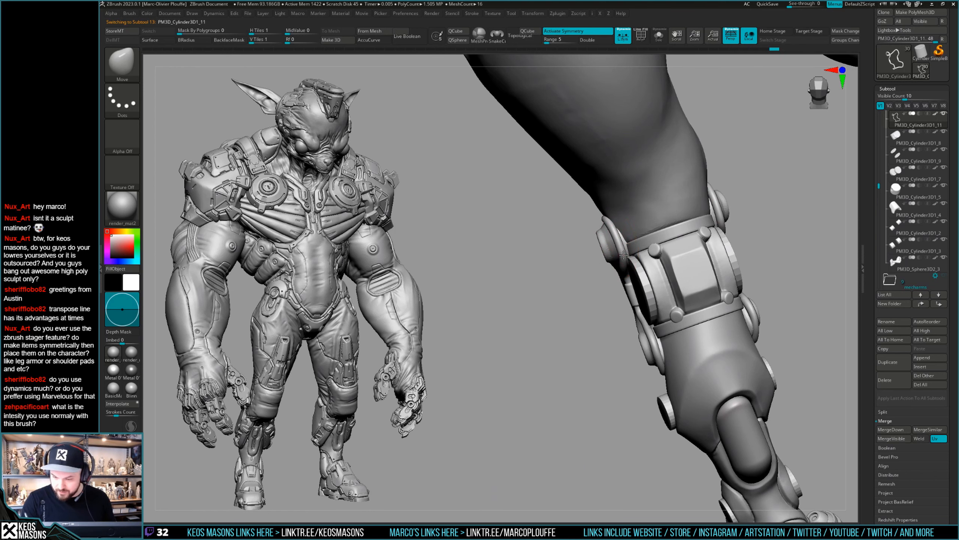
mouse_move(619, 240)
right_down()
mouse_move(583, 238)
mouse_move(617, 227)
mouse_move(615, 269)
right_up()
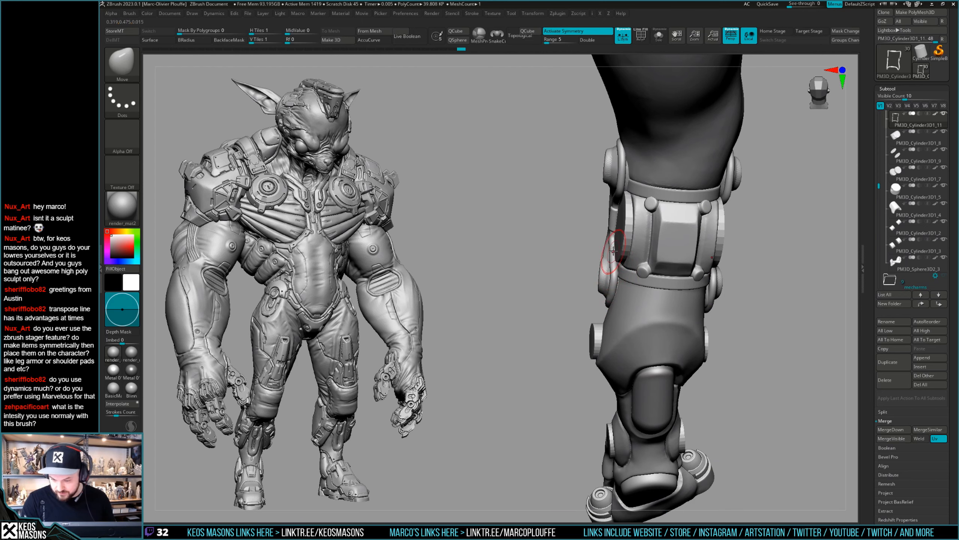
Step: Refine the tube trim's bend around the shin plate's lower lobe with the Move brush and AccuCurve on
right_drag(613, 269, 605, 301)
drag(604, 306, 590, 305)
mouse_move(590, 304)
right_down()
mouse_move(575, 286)
mouse_move(584, 306)
mouse_move(664, 276)
mouse_move(584, 303)
right_up()
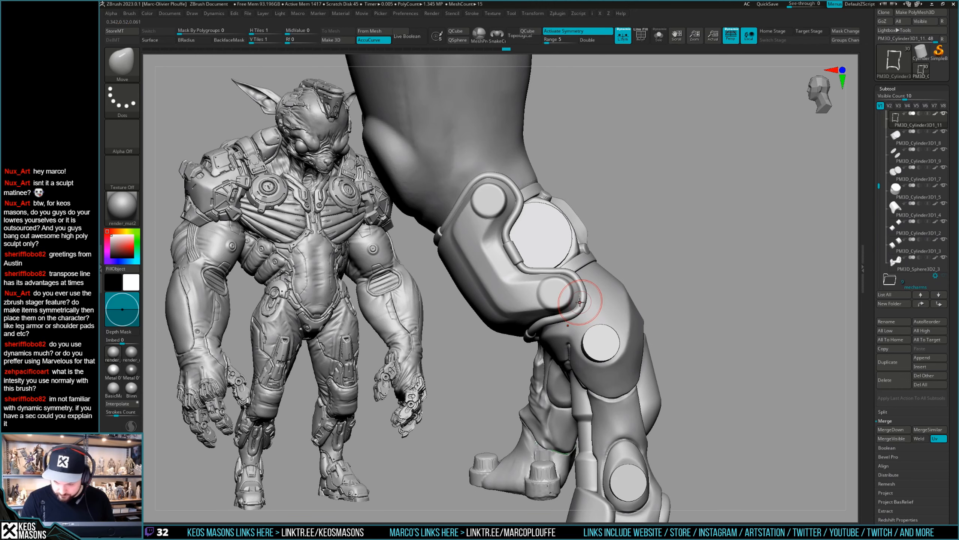
drag(584, 281, 585, 286)
mouse_move(616, 242)
ctrl+right_down()
mouse_move(656, 279)
mouse_move(640, 322)
mouse_move(646, 283)
mouse_move(634, 317)
mouse_move(642, 302)
mouse_move(624, 308)
mouse_move(638, 285)
mouse_move(638, 302)
mouse_move(632, 293)
ctrl+right_up()
key(space)
click(621, 278)
Step: Load the ULTRABORG insert mesh brush with round mechanical parts from the Lightbox brush library
right_drag(726, 261, 670, 281)
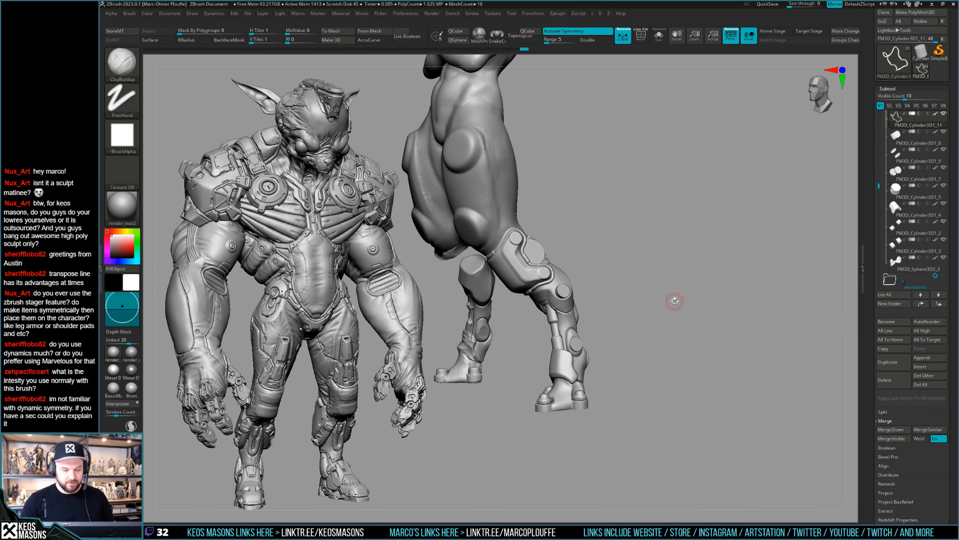
ctrl+right_drag(631, 307, 675, 276)
right_click(665, 280)
key(b)
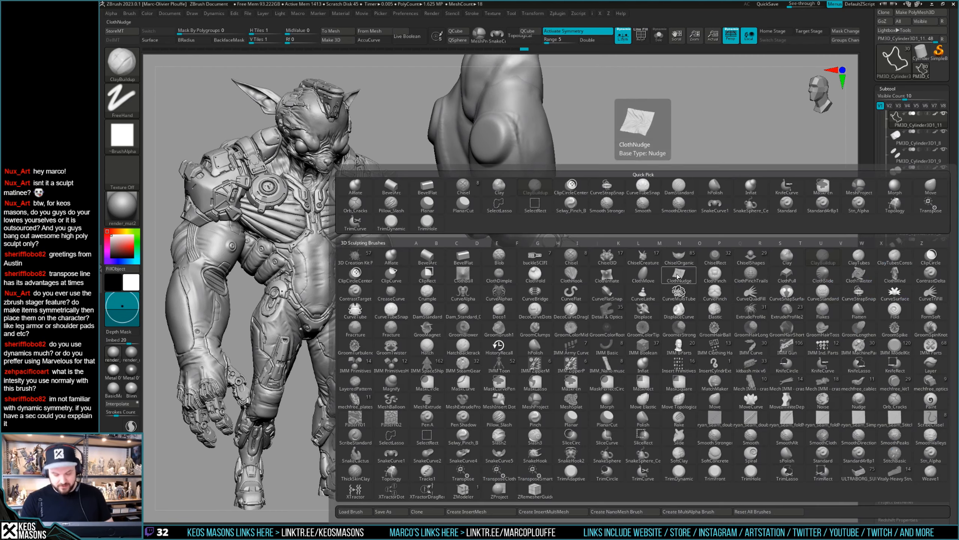
key(comma)
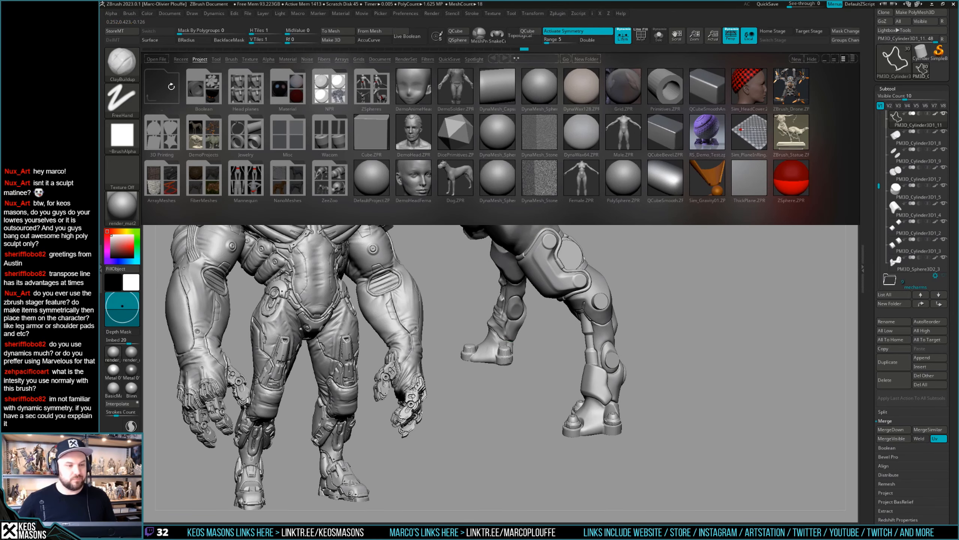
click(170, 86)
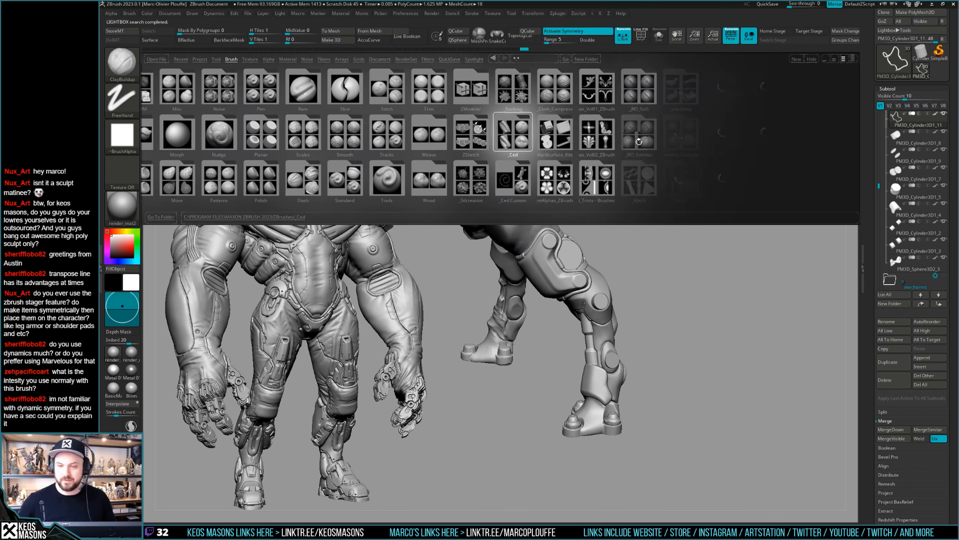
click(562, 92)
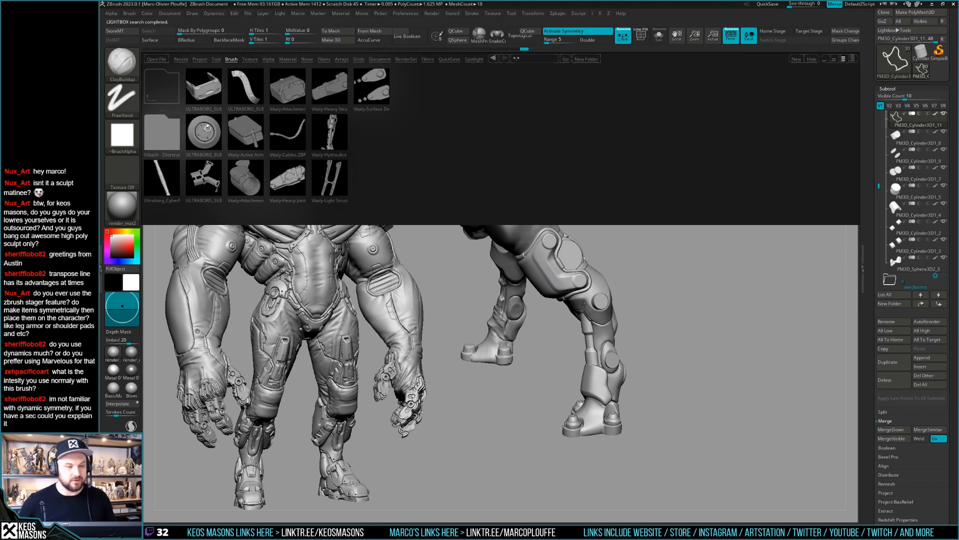
double_click(205, 131)
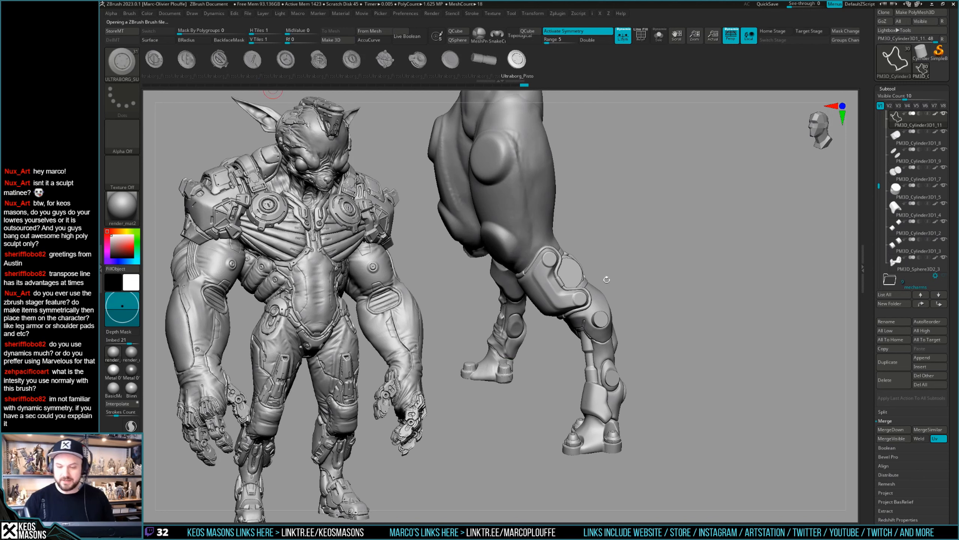
Step: Select the large side disc of the joint behind the shin plate as the target for the insert mesh
drag(607, 279, 597, 260)
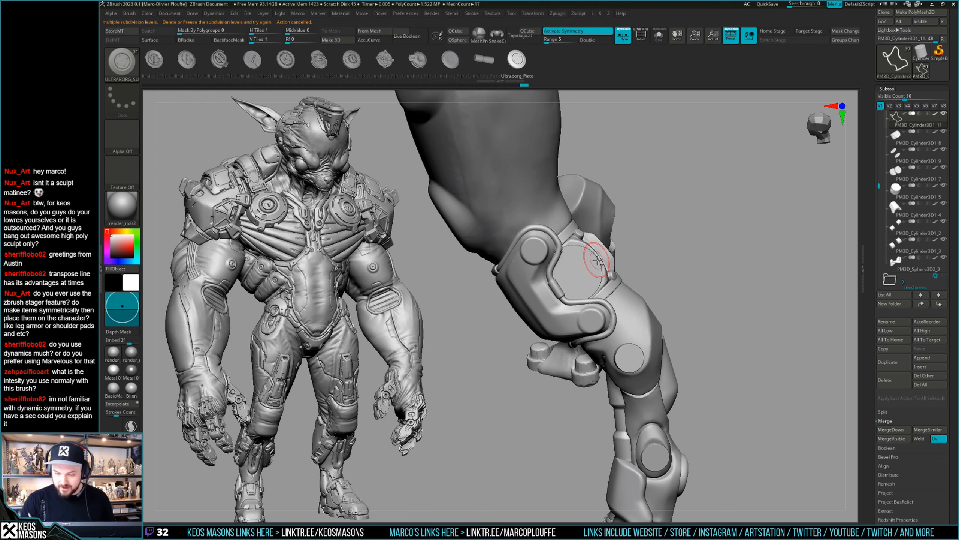
right_click(645, 233)
click(625, 246)
alt+click(583, 253)
Step: Try to insert a round ULTRABORG part onto the joint's side disc, and undo it
key(shift+f)
drag(574, 273, 605, 291)
key(ctrl+z)
Step: Isolate the joint's pair of side discs in Solo view for adding the round insert
key(alt+s)
key(shift+f)
drag(529, 396, 449, 395)
key(alt+s)
key(w)
key(q)
key(alt+s)
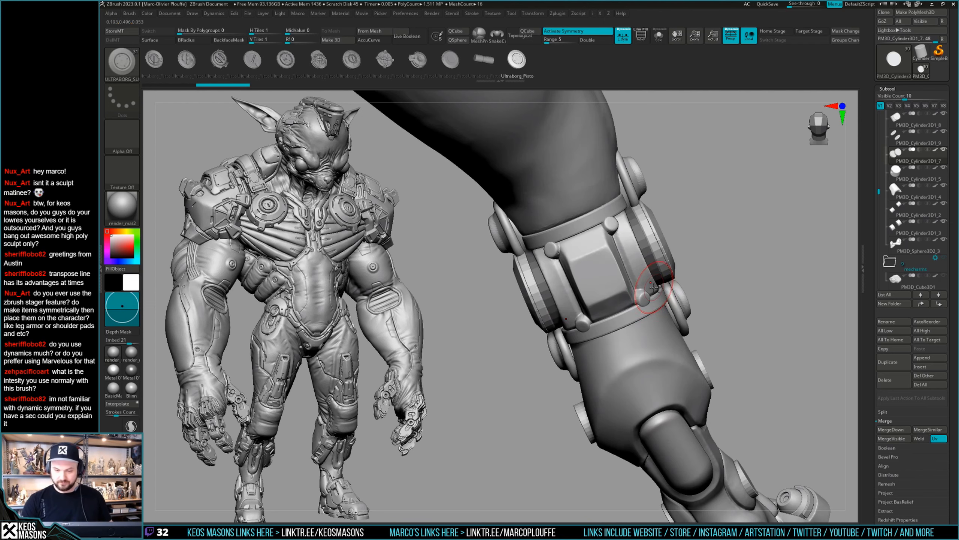
key(alt+s)
key(h)
ctrl+shift+drag(728, 262, 738, 268)
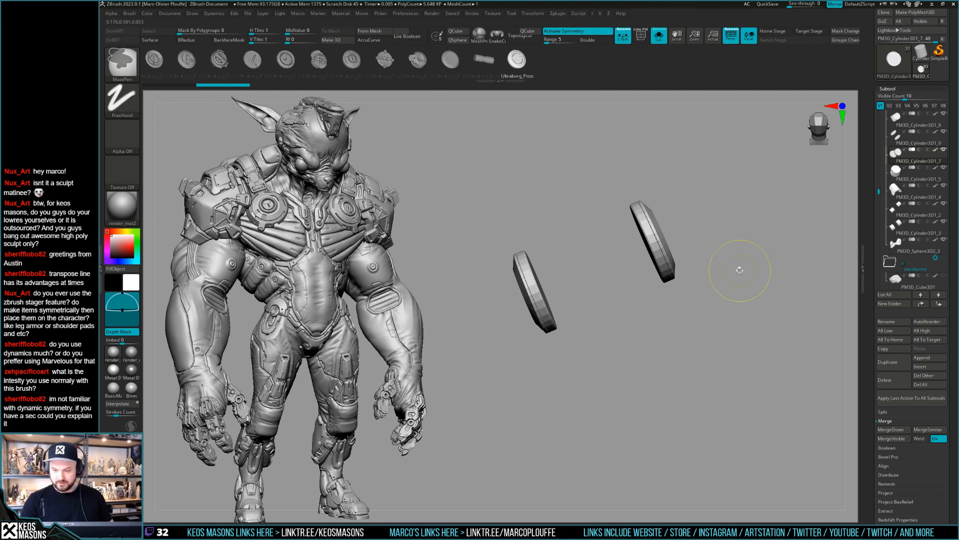
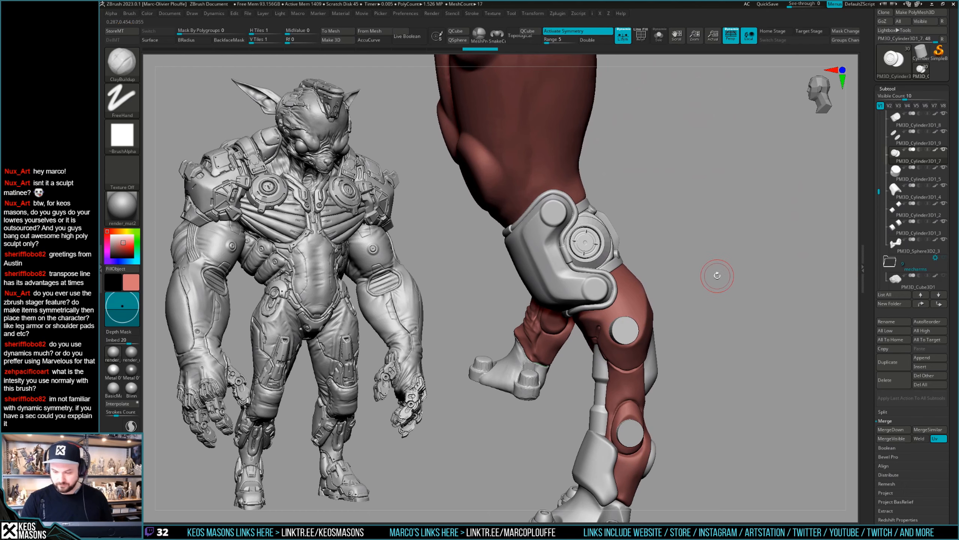
Step: Examine the round insert on the joint's side disc, both isolated and with the rest of the leg
drag(718, 275, 699, 267)
key(alt+s)
key(alt+s)
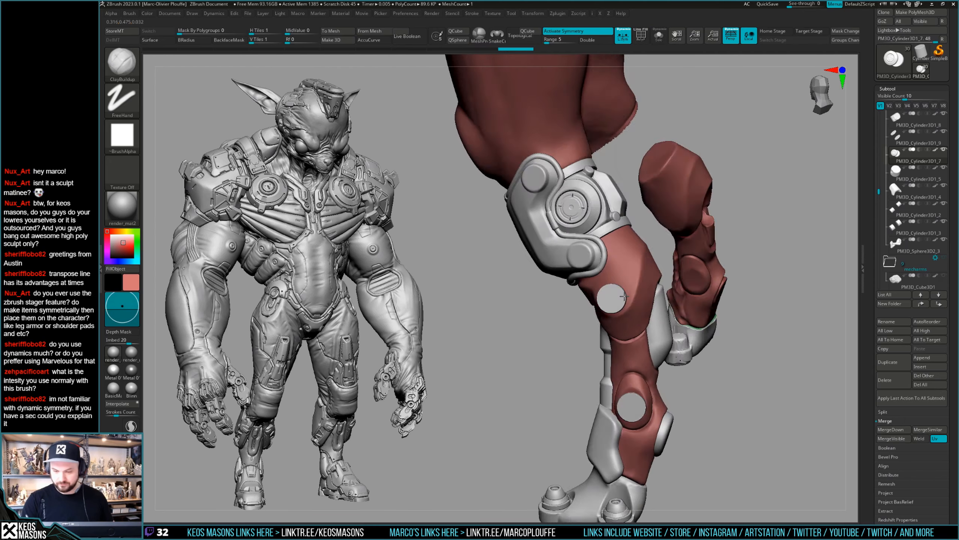
Step: Try to reposition the joint's side cylinders in Solo view with a transpose line and symmetry on
drag(624, 297, 587, 313)
alt+click(619, 298)
key(alt+s)
key(alt+s)
key(w)
key(alt+s)
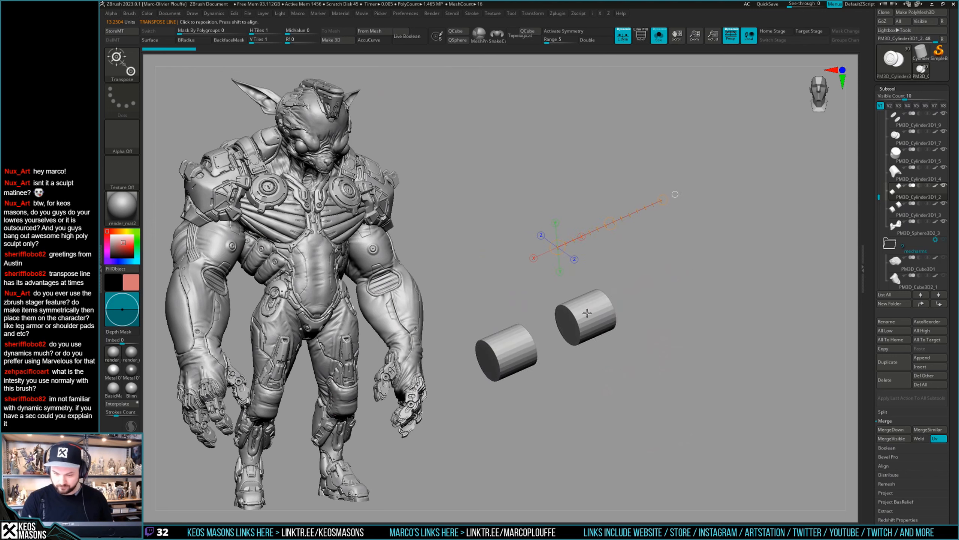
click(568, 325)
drag(655, 329, 603, 307)
key(x)
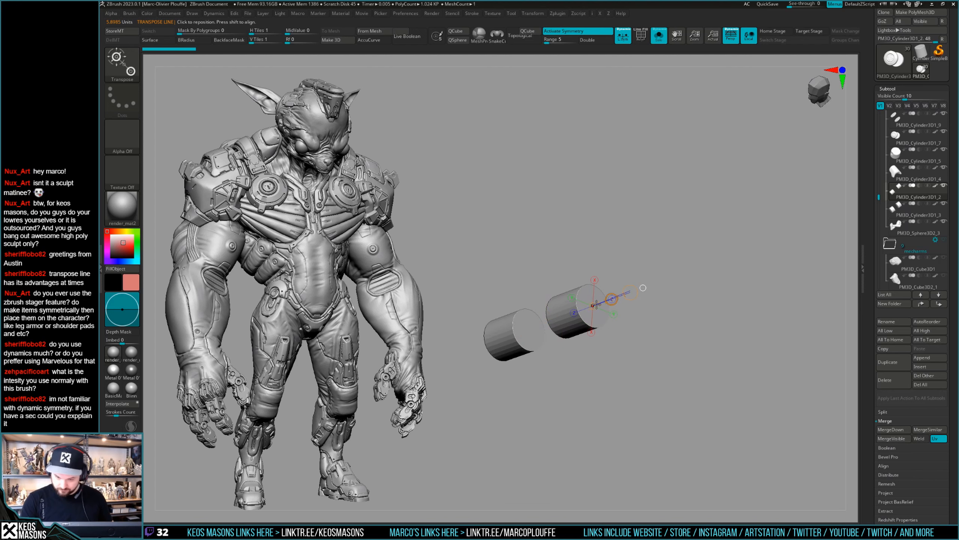
mouse_move(664, 313)
mouse_down()
mouse_move(642, 309)
mouse_move(668, 272)
mouse_move(708, 294)
mouse_move(691, 325)
mouse_move(672, 279)
mouse_move(691, 281)
mouse_move(694, 321)
mouse_up()
key(ctrl+z)
key(ctrl+shift+z)
key(ctrl+z)
key(q)
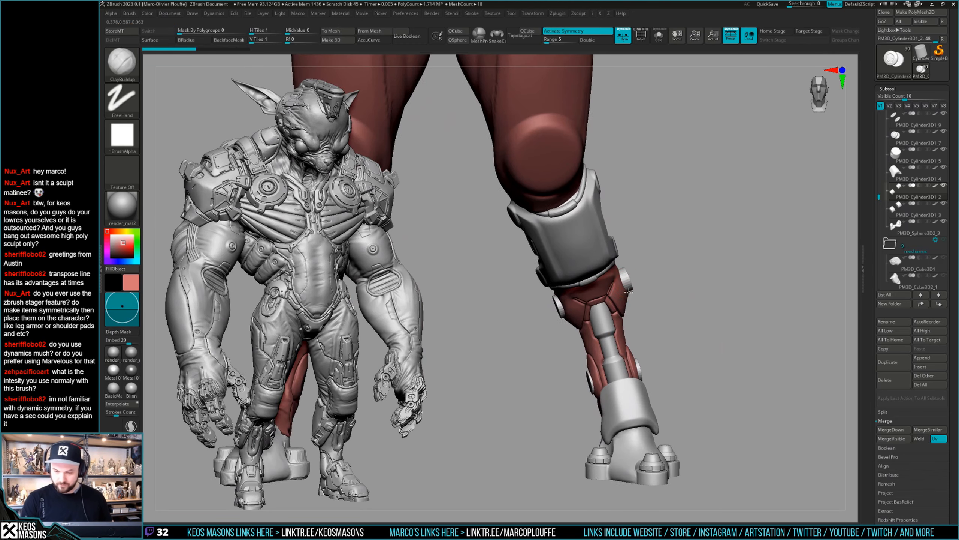
Step: Select the pair of side discs on the joint below the shin plate and turn off symmetry
alt+click(628, 279)
key(shift+f)
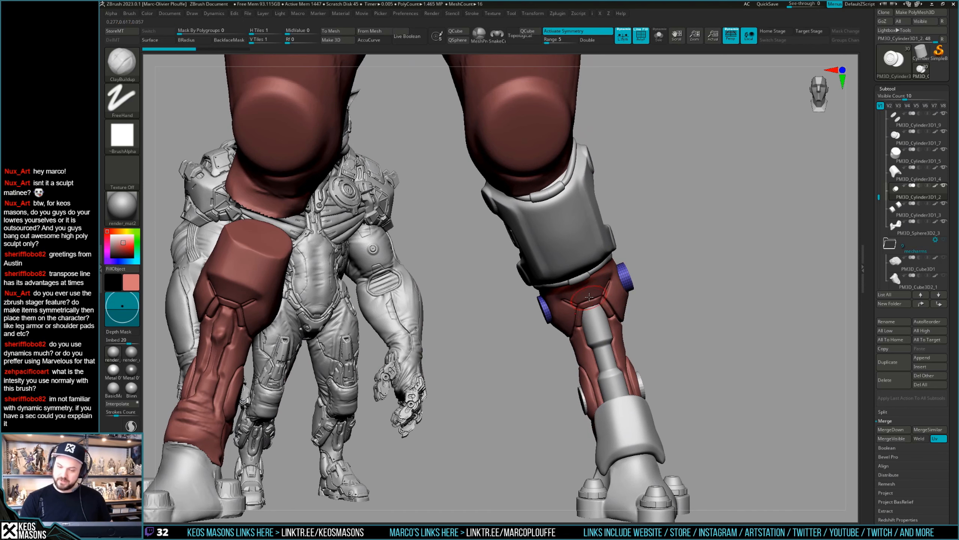
key(shift+f)
alt+drag(654, 283, 638, 299)
key(x)
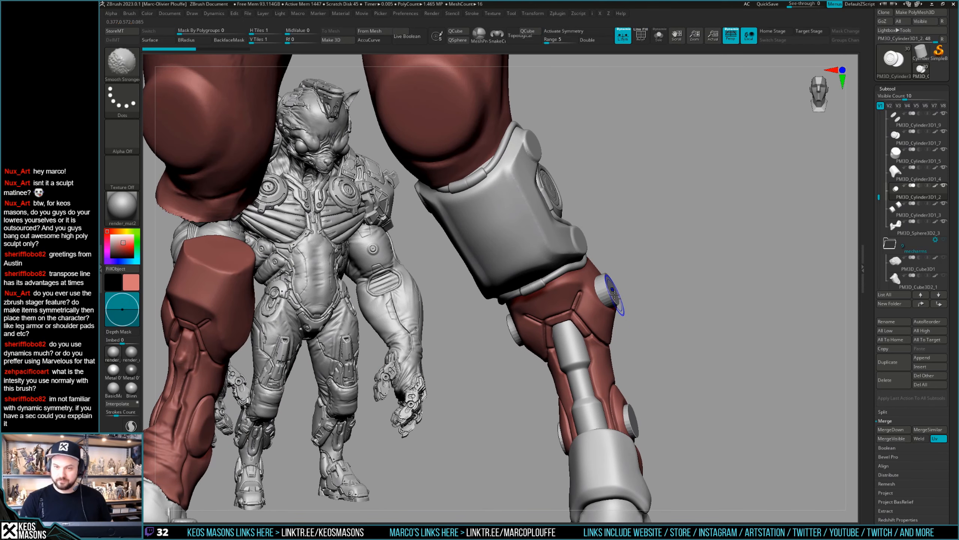
Step: Mask the inner side cylinder in Solo view, leaving the outer one free to edit
drag(672, 270, 643, 264)
key(alt+s)
ctrl+drag(667, 228, 573, 341)
ctrl+click(584, 341)
key(alt+s)
Step: Move the unmasked outer side disc into position on the joint with the transpose line
key(w)
drag(649, 289, 734, 259)
drag(573, 300, 569, 302)
drag(638, 302, 659, 277)
drag(540, 313, 537, 313)
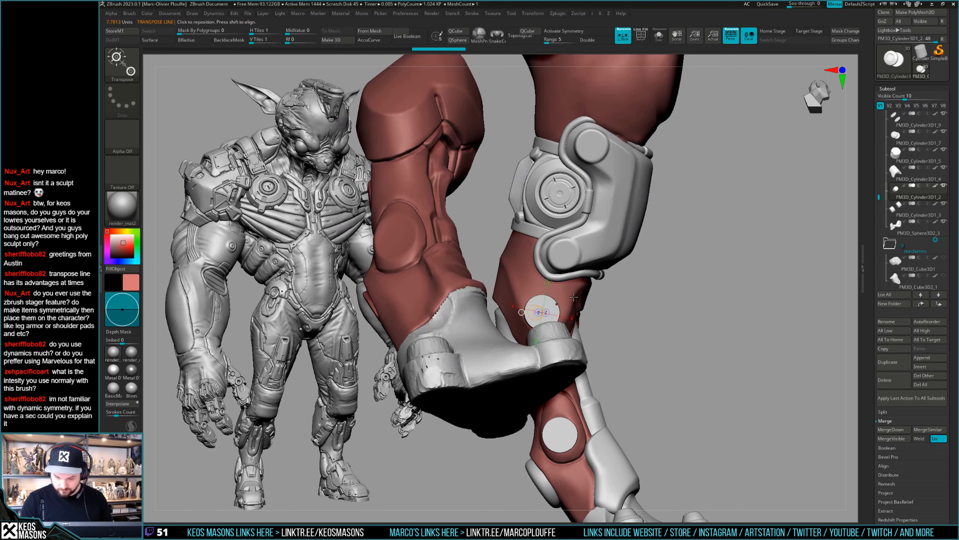
drag(628, 298, 617, 322)
mouse_move(560, 300)
mouse_down()
mouse_move(608, 307)
mouse_move(506, 295)
mouse_up()
drag(630, 291, 689, 326)
drag(710, 284, 705, 327)
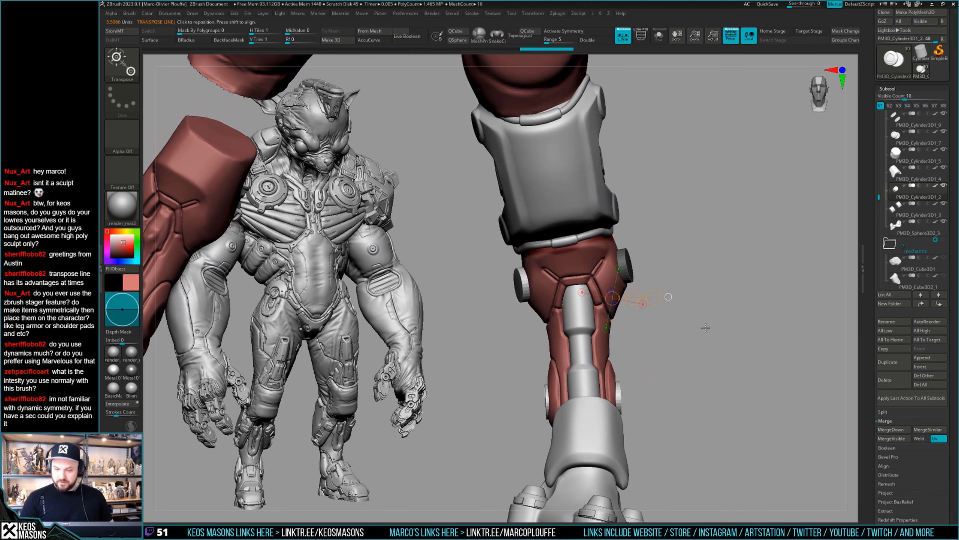
Step: Rotate the outer side disc with the transpose line to follow the joint's surface
drag(532, 281, 713, 234)
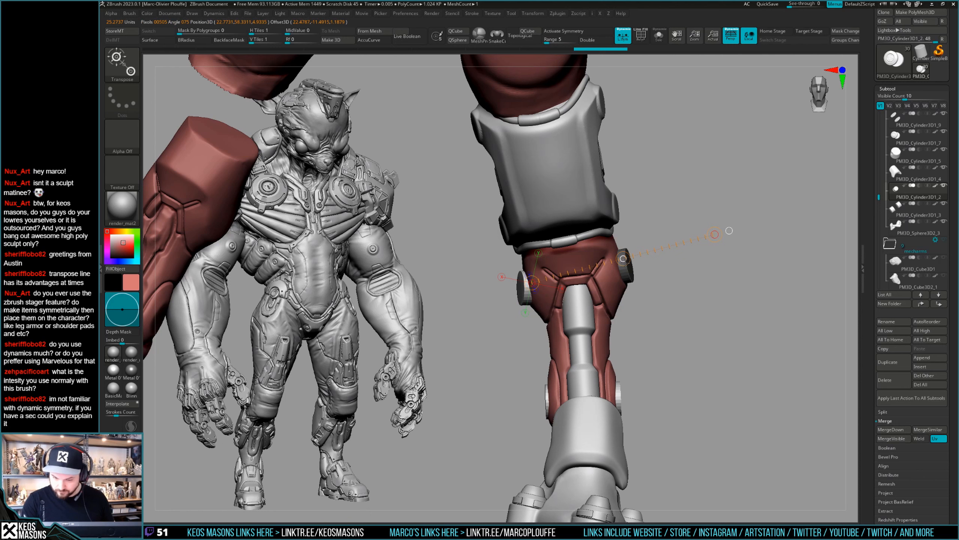
mouse_move(623, 259)
mouse_down()
mouse_move(653, 231)
mouse_move(720, 270)
mouse_move(707, 269)
mouse_up()
key(ctrl+z)
key(q)
key(r)
mouse_move(621, 249)
mouse_down()
mouse_move(679, 244)
mouse_move(660, 237)
mouse_move(654, 284)
mouse_move(673, 263)
mouse_up()
drag(620, 249, 680, 234)
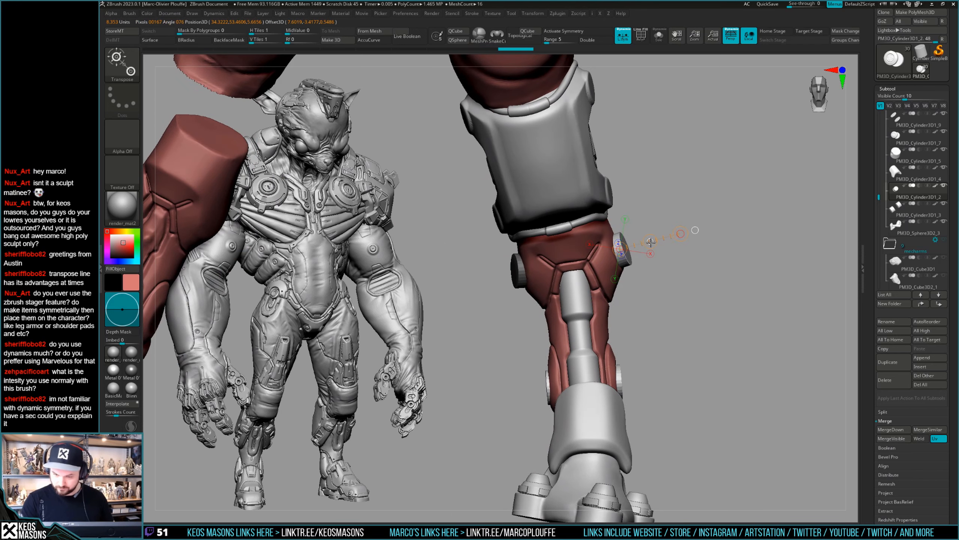
key(q)
Step: Examine the repositioned side discs from the front and side of the leg
mouse_move(705, 264)
mouse_down()
mouse_move(685, 272)
mouse_move(717, 263)
mouse_move(698, 298)
mouse_move(681, 278)
mouse_move(688, 272)
mouse_move(673, 277)
mouse_move(662, 241)
mouse_move(634, 307)
mouse_up()
key(alt+s)
key(alt+s)
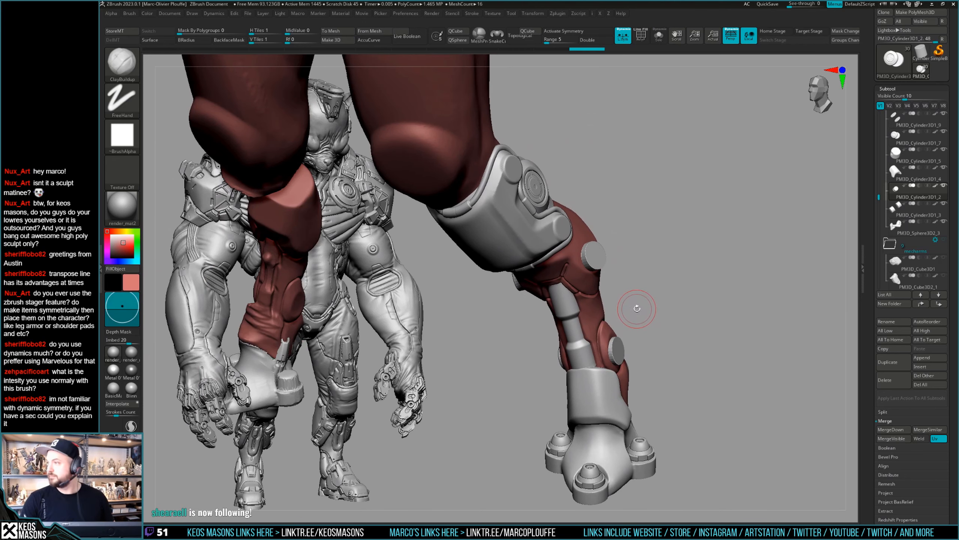
right_click(634, 320)
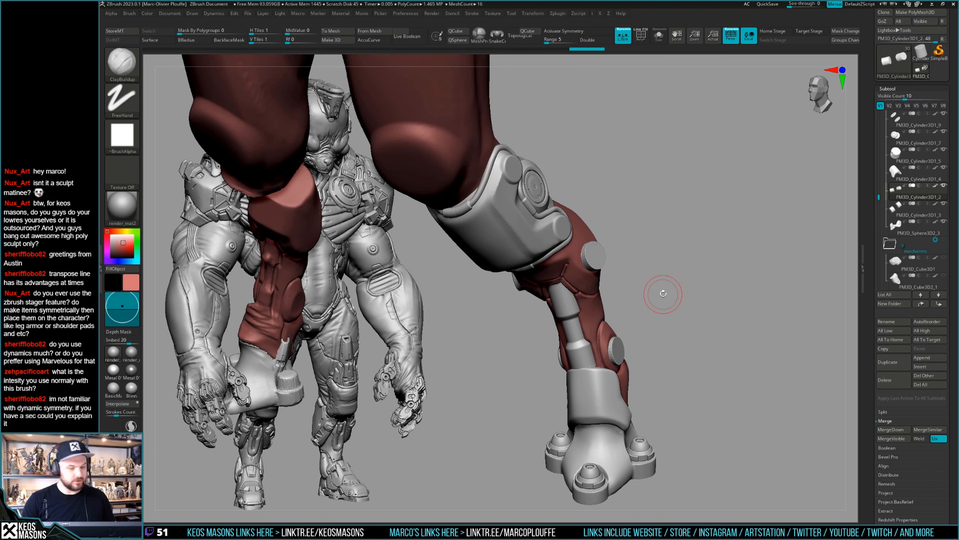
mouse_move(663, 294)
mouse_down()
mouse_move(658, 264)
mouse_move(666, 264)
mouse_up()
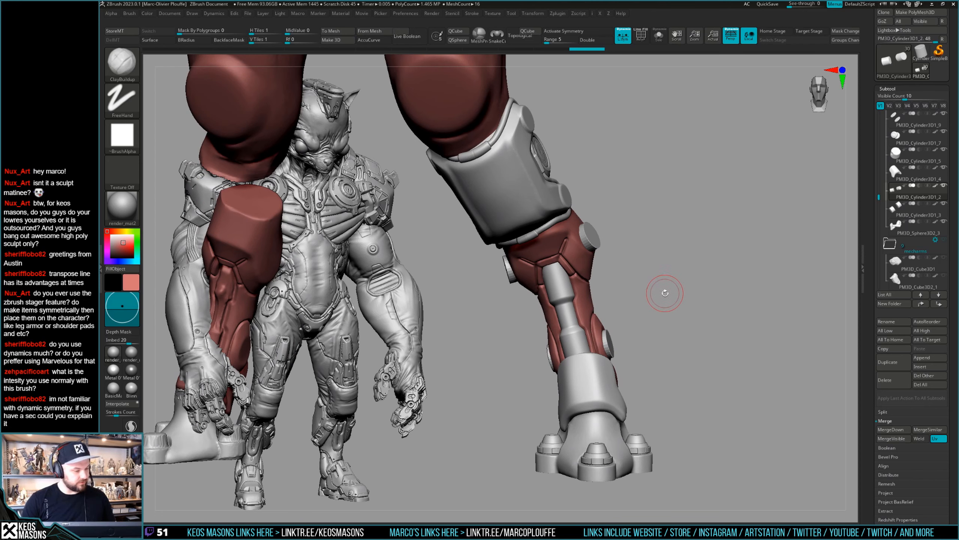
drag(666, 292, 658, 269)
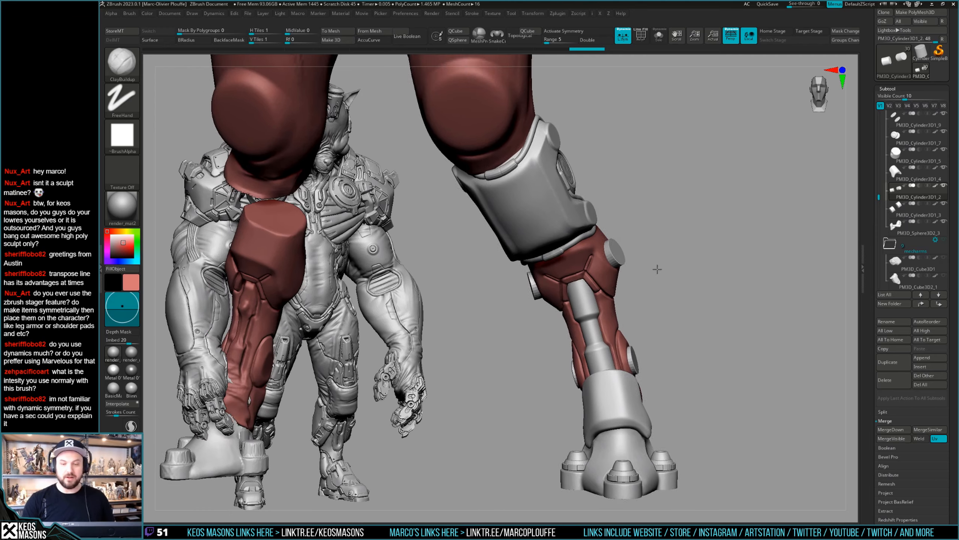
Step: Make the shin plate the active subtool and step back and forth through its edit history
key(ctrl+shift+z)
key(ctrl+shift+z)
key(ctrl+shift+z)
key(ctrl+shift+z)
key(ctrl+shift+z)
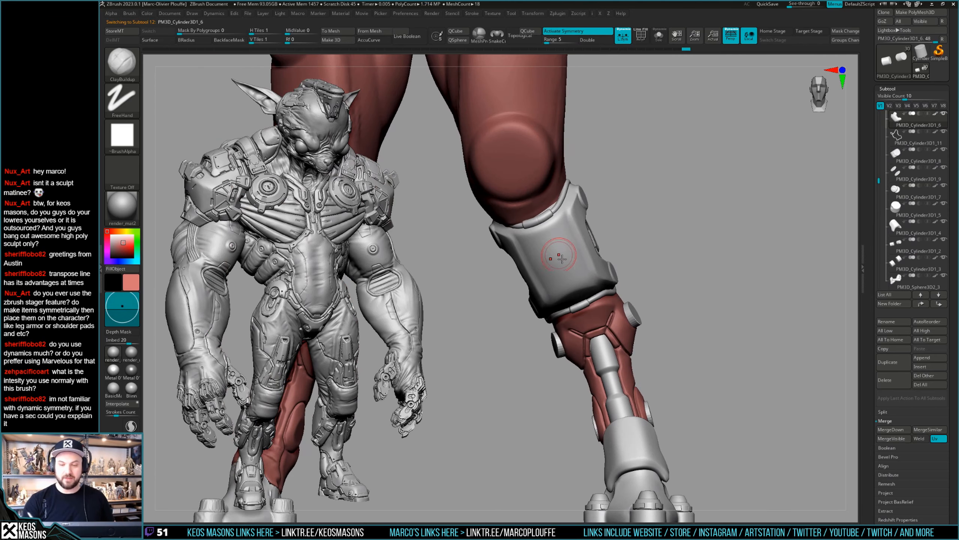
key(ctrl+z)
key(ctrl+z)
key(ctrl+z)
key(ctrl+z)
key(ctrl+z)
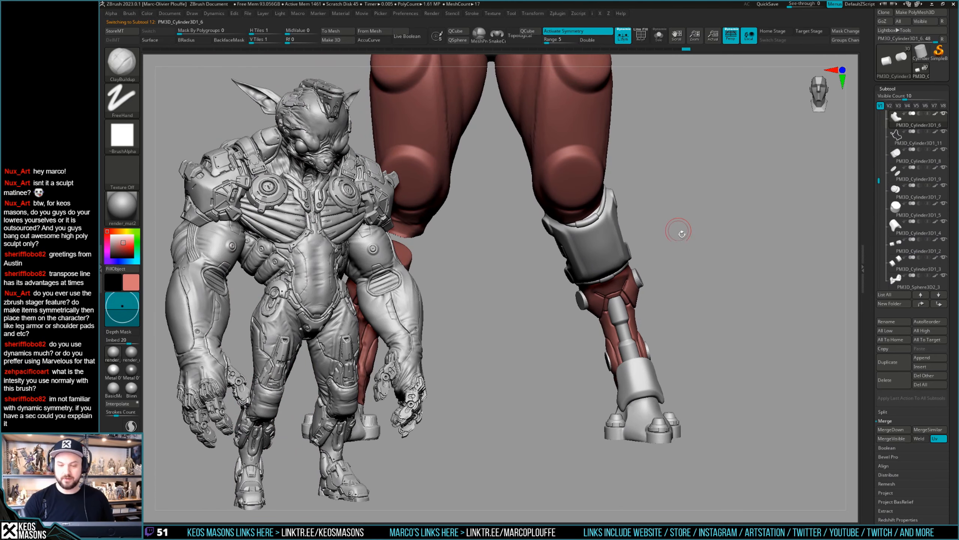
key(ctrl+z)
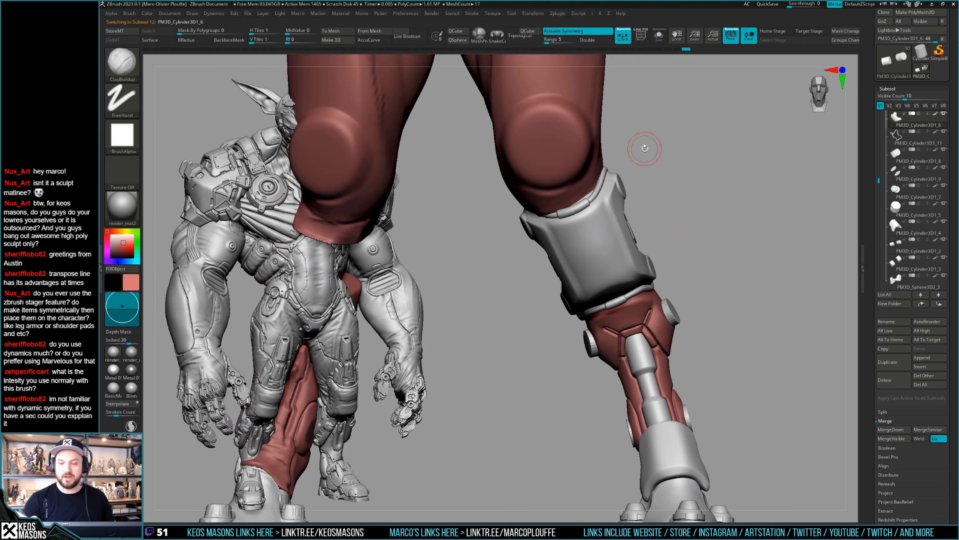
Step: Show the transform gizmo on the shin plate and inspect the Local Symmetry option
key(w)
key(y)
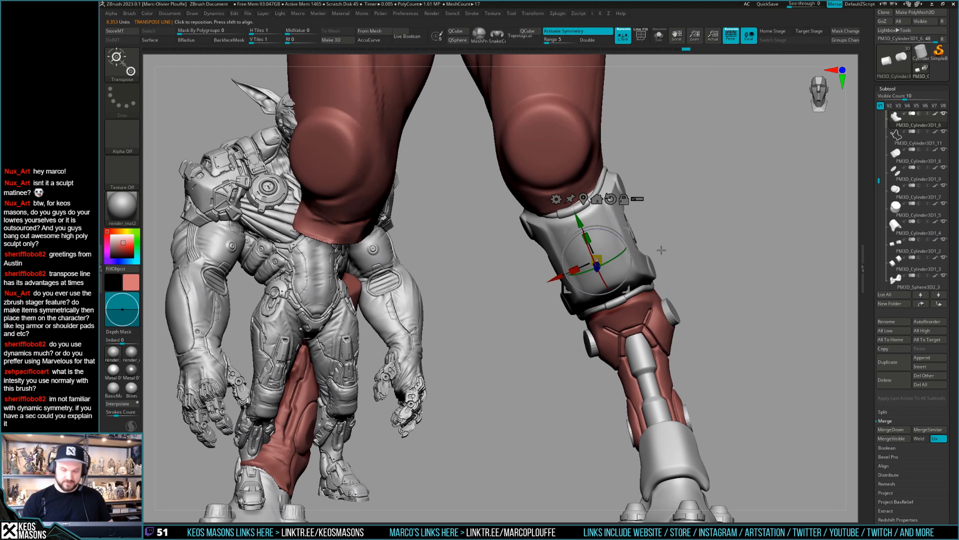
drag(619, 245, 558, 280)
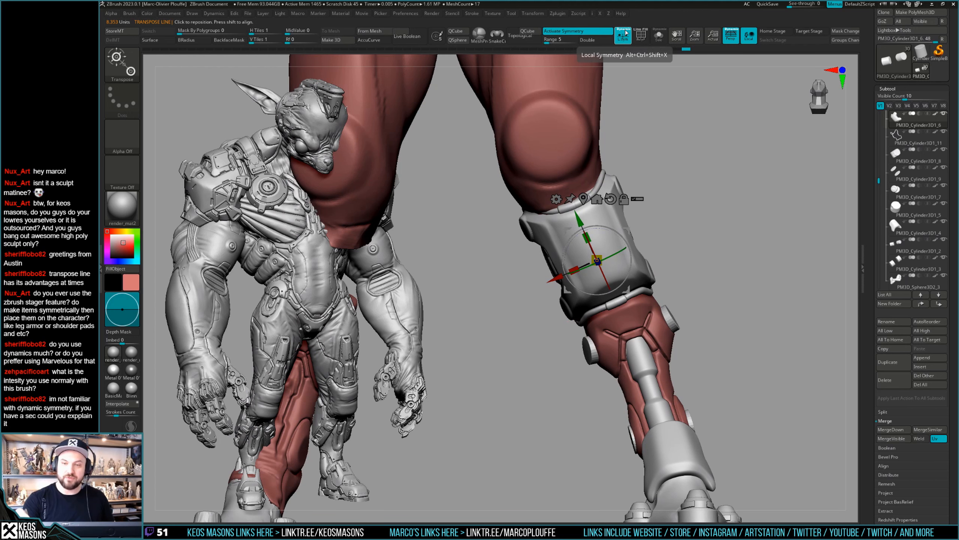
mouse_move(730, 240)
shift+mouse_down()
mouse_move(722, 261)
mouse_move(707, 214)
mouse_move(651, 275)
mouse_move(729, 264)
mouse_move(698, 268)
shift+mouse_up()
key(q)
Step: Select the joint's side discs and choose a round part from the ULTRABORG insert mesh brush
alt+click(650, 275)
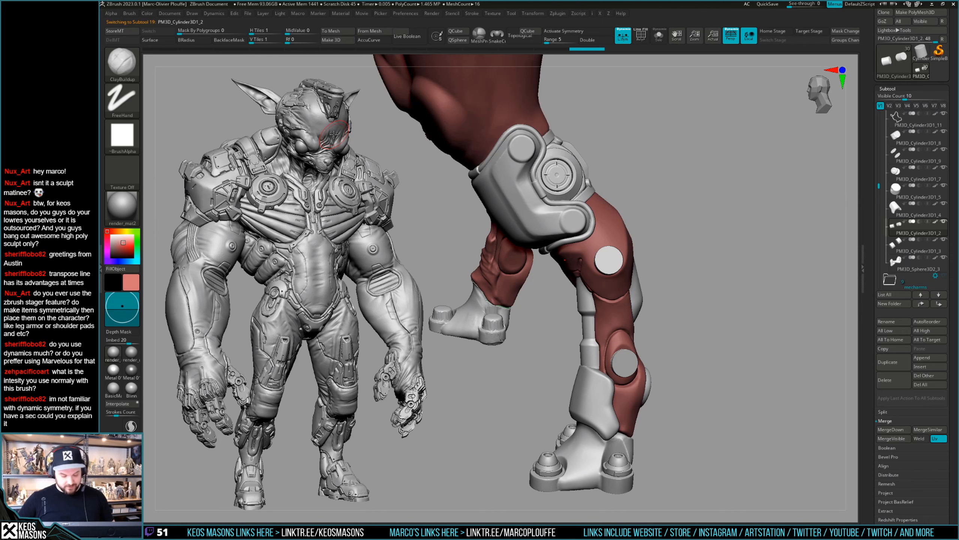
key(b)
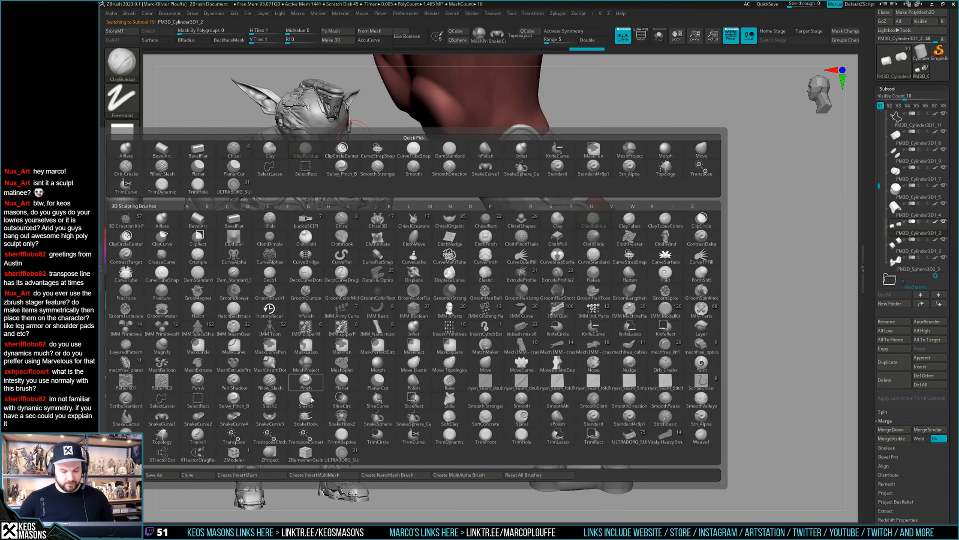
click(345, 455)
drag(277, 70, 359, 69)
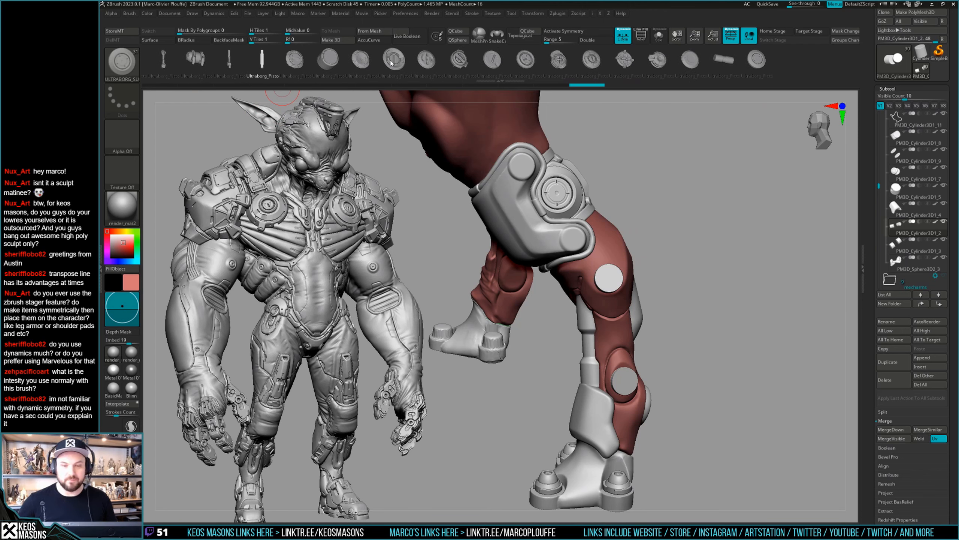
click(529, 59)
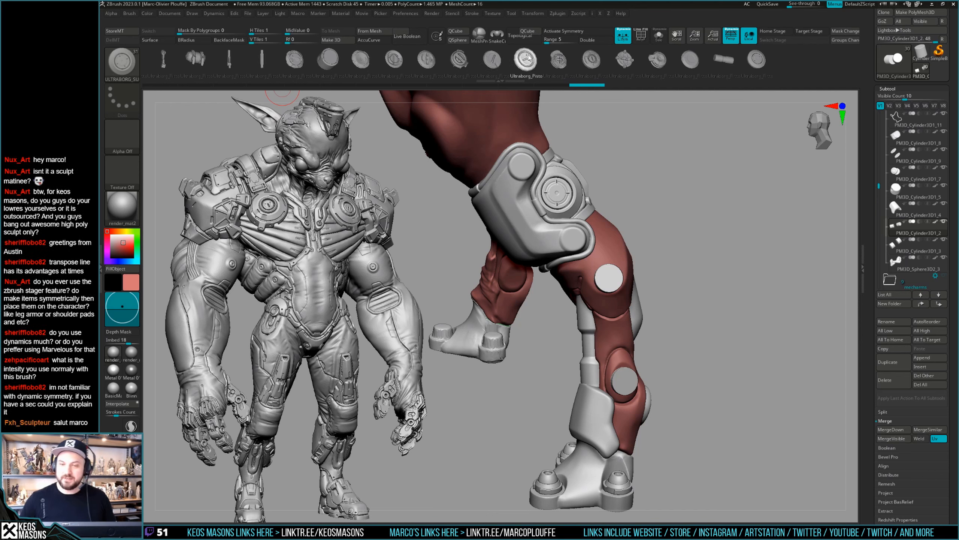
Step: Try to insert the round ULTRABORG part onto the joint's outer side disc
drag(669, 248, 660, 276)
ctrl+right_drag(659, 277, 617, 291)
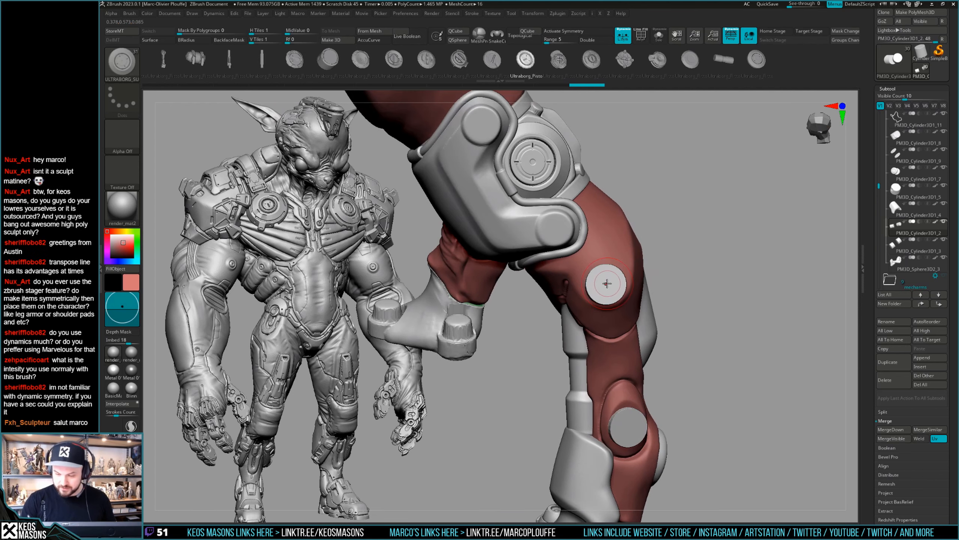
shift+right_drag(611, 291, 624, 264)
key(ctrl+z)
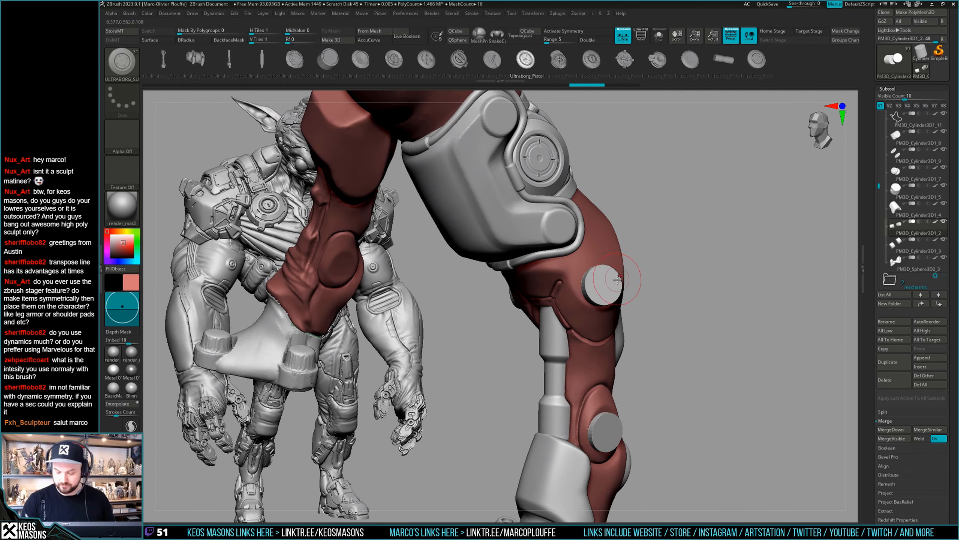
Step: Set the main colour to white and undo the last insert on the outer side disc
key(space)
drag(560, 306, 529, 290)
key(space)
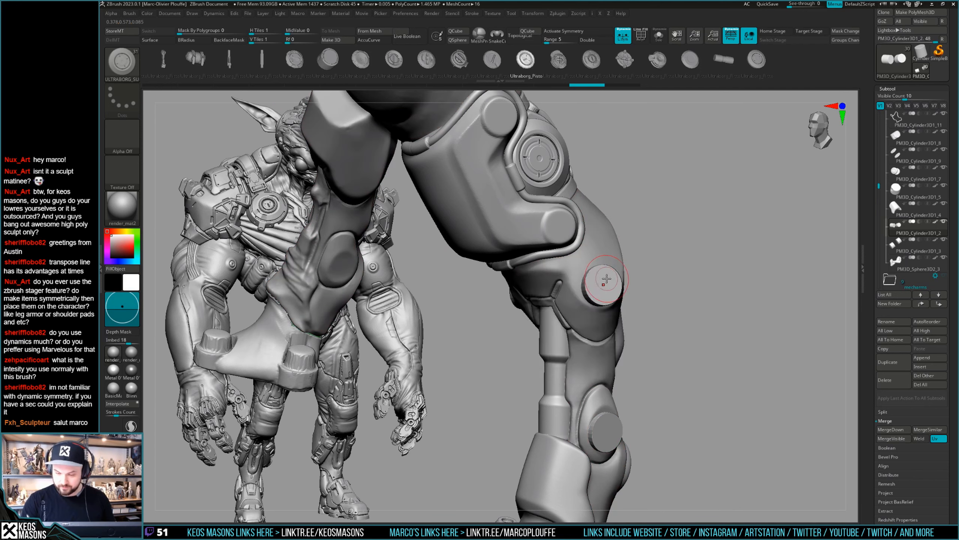
key(space)
key(ctrl+z)
Step: Try to insert the round part on the outer side disc again from a straighter side view
mouse_move(616, 279)
shift+right_down()
mouse_move(639, 261)
mouse_move(609, 281)
shift+right_up()
key(space)
click(605, 284)
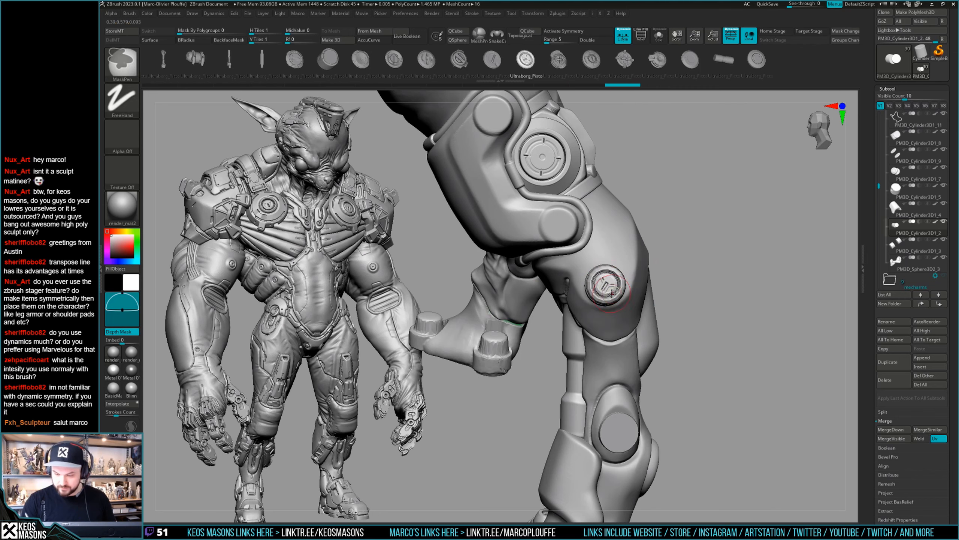
mouse_move(610, 306)
right_down()
mouse_move(627, 272)
mouse_move(751, 268)
mouse_move(676, 273)
mouse_move(638, 298)
mouse_move(612, 288)
right_up()
key(ctrl+z)
Step: Insert the round ULTRABORG part at the centre of the upper joint's outer and inner side discs
key(shift+f)
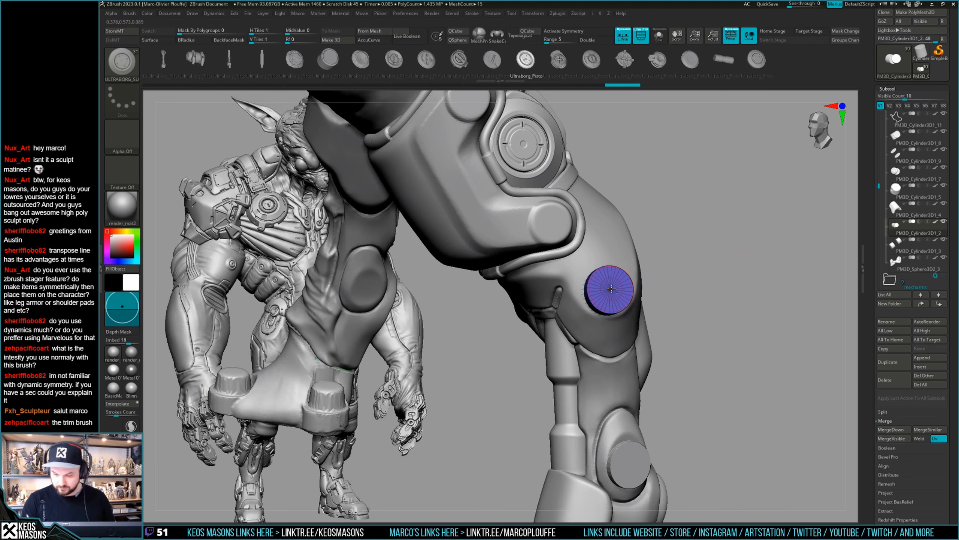
key(space)
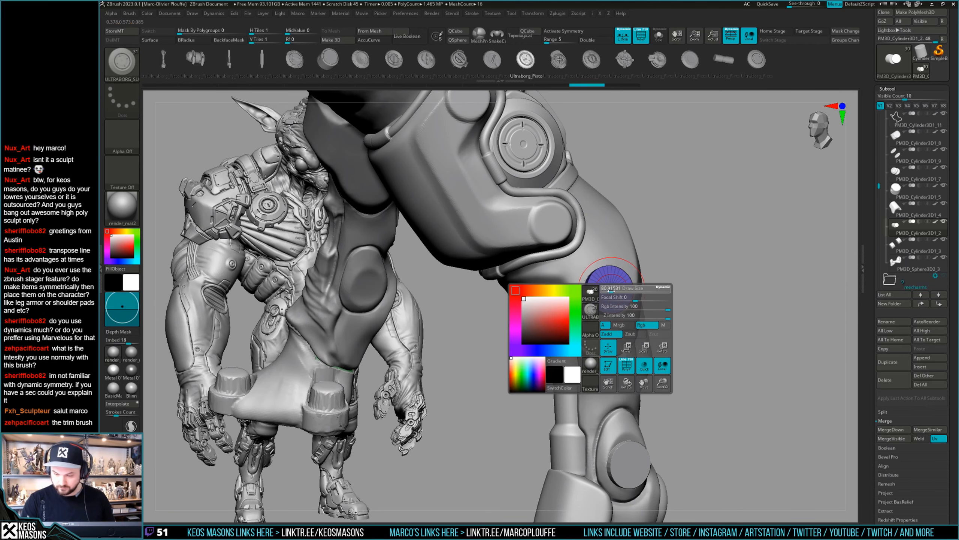
mouse_move(611, 289)
right_down()
mouse_move(646, 253)
mouse_move(685, 250)
mouse_move(710, 293)
mouse_move(658, 278)
right_up()
key(shift+f)
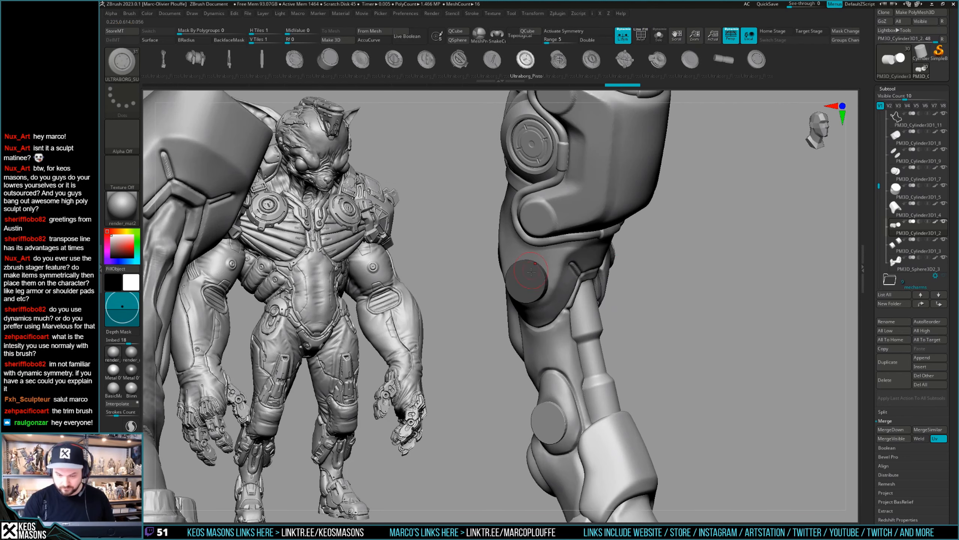
right_drag(527, 283, 603, 353)
key(shift+f)
key(shift+f)
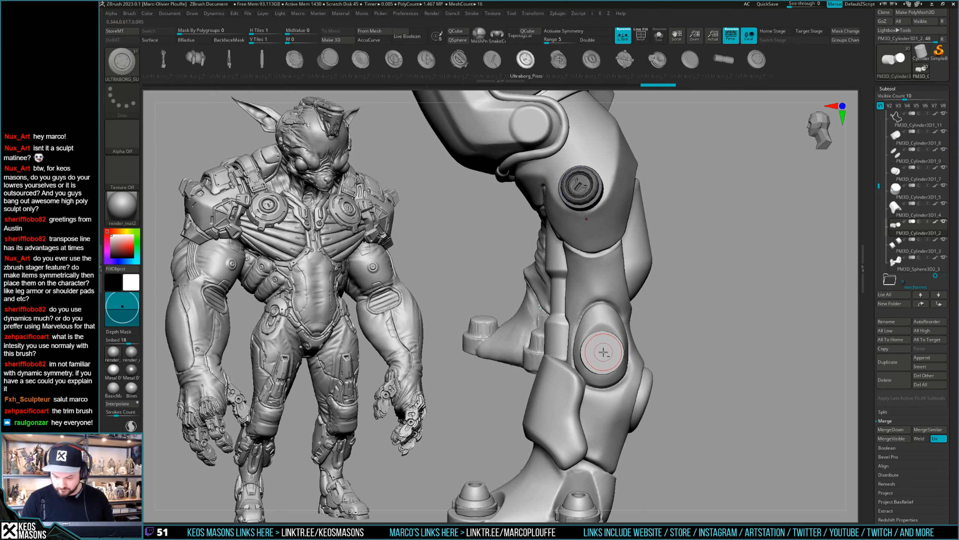
Step: Select the lower joint's side discs and insert the same round part on the outer and inner disc
alt+click(603, 354)
mouse_move(602, 353)
right_down()
mouse_move(488, 285)
mouse_move(430, 364)
mouse_move(552, 364)
right_up()
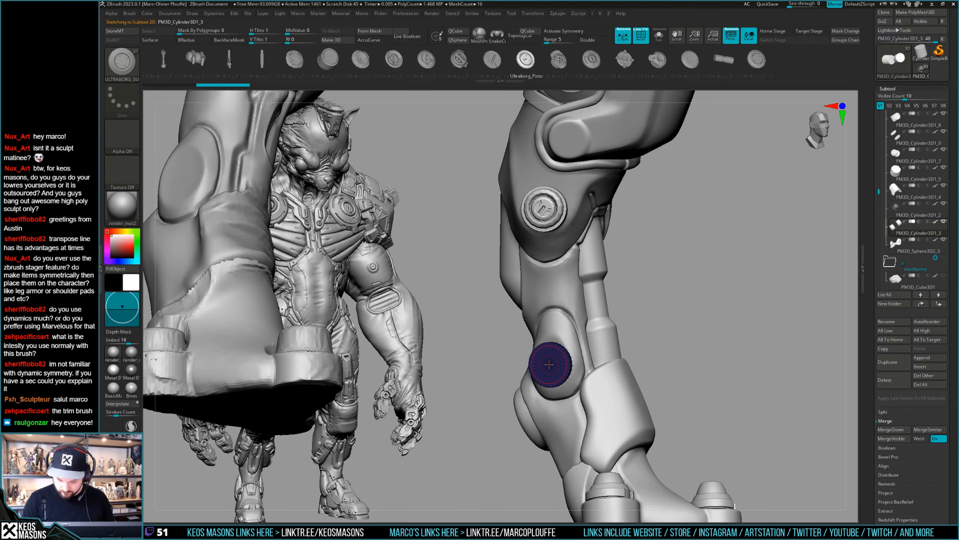
drag(550, 365, 578, 366)
key(shift+f)
Step: Isolate the lower joint's cylinders in Solo view with polyframes and clean up their edge loops with ZModeler
drag(706, 296, 676, 322)
key(alt+s)
mouse_move(681, 334)
right_down()
mouse_move(670, 358)
mouse_move(598, 391)
mouse_move(609, 401)
mouse_move(574, 382)
mouse_move(595, 352)
mouse_move(582, 322)
mouse_move(588, 306)
right_up()
key(shift+f)
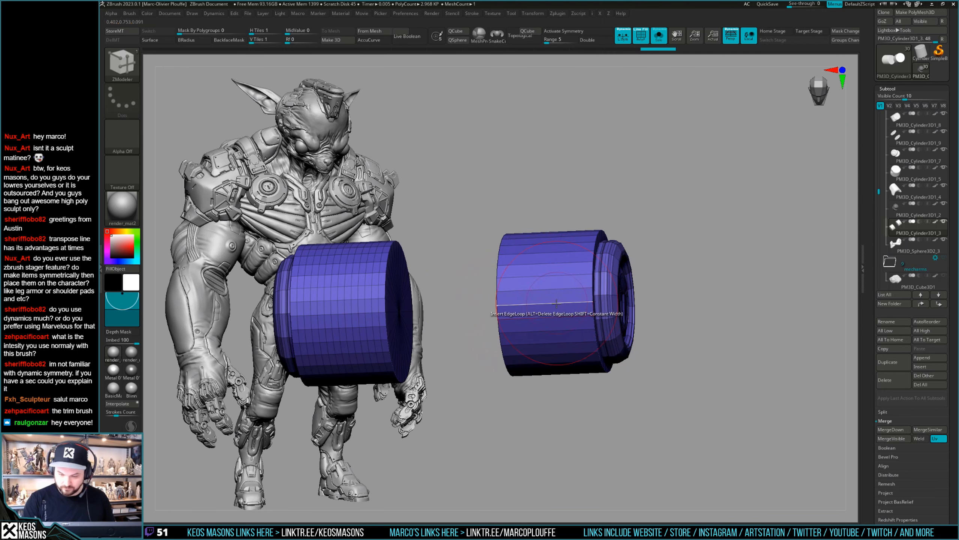
key(ctrl+shift+z)
key(ctrl+shift+z)
key(ctrl+shift+z)
mouse_move(577, 300)
right_down()
mouse_move(611, 267)
mouse_move(599, 262)
mouse_move(599, 278)
right_up()
key(ctrl+shift+z)
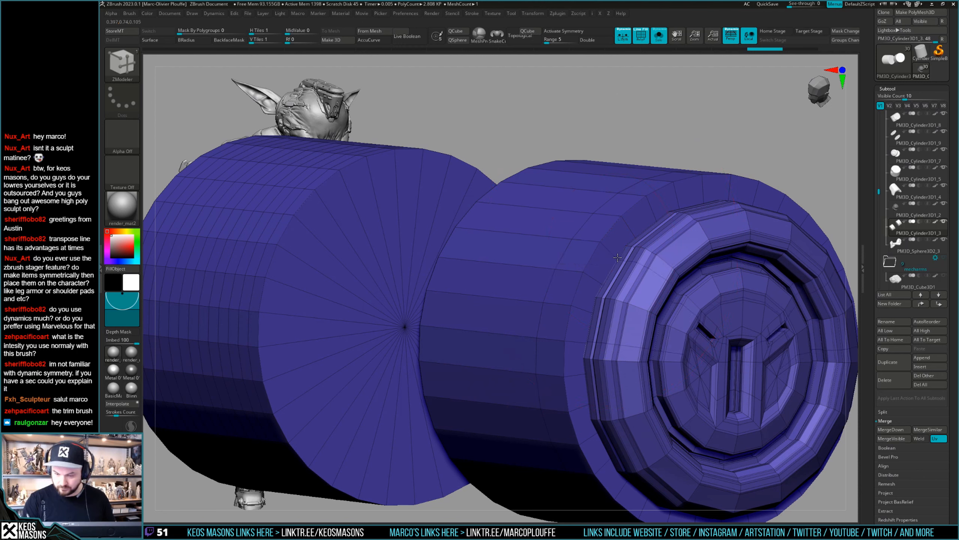
key(ctrl+z)
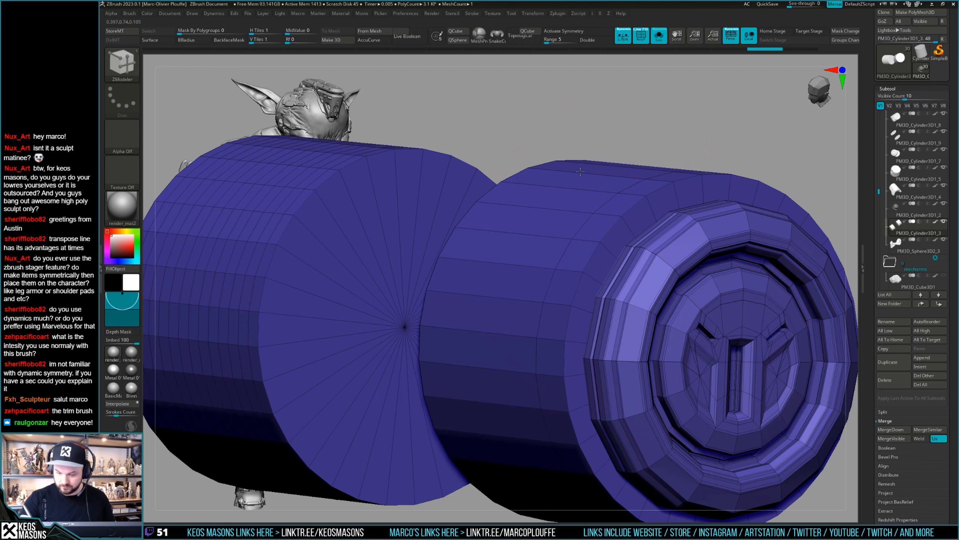
Step: Examine the inserted round part and its topology on the end of the isolated cylinder
mouse_move(646, 307)
right_down()
mouse_move(620, 290)
mouse_move(625, 212)
mouse_move(627, 302)
right_up()
mouse_move(626, 302)
right_down()
mouse_move(644, 330)
mouse_move(644, 225)
right_up()
mouse_move(644, 225)
ctrl+right_down()
mouse_move(645, 335)
mouse_move(639, 306)
mouse_move(658, 354)
mouse_move(691, 348)
mouse_move(654, 363)
mouse_move(657, 348)
mouse_move(729, 289)
mouse_move(728, 337)
mouse_move(714, 303)
mouse_move(713, 377)
ctrl+right_up()
key(shift+f)
key(shift+f)
right_drag(713, 377, 715, 269)
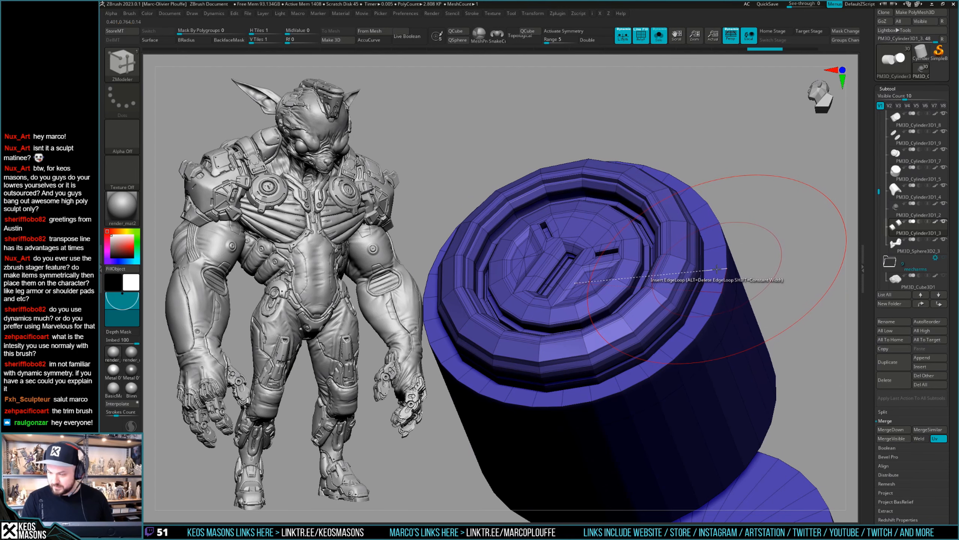
Step: Insert an edge loop near the detailed end of the lower joint's cylinder and delete a surplus loop along its side
click(710, 273)
ctrl+right_drag(769, 255, 654, 318)
right_drag(654, 318, 672, 280)
ctrl+right_drag(610, 265, 642, 251)
click(605, 280)
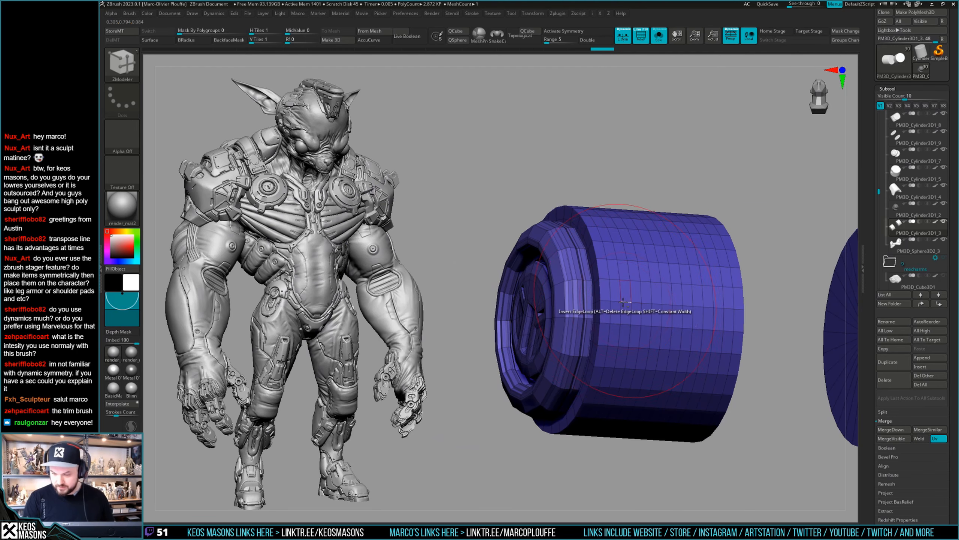
ctrl+right_drag(611, 310, 571, 338)
alt+click(610, 320)
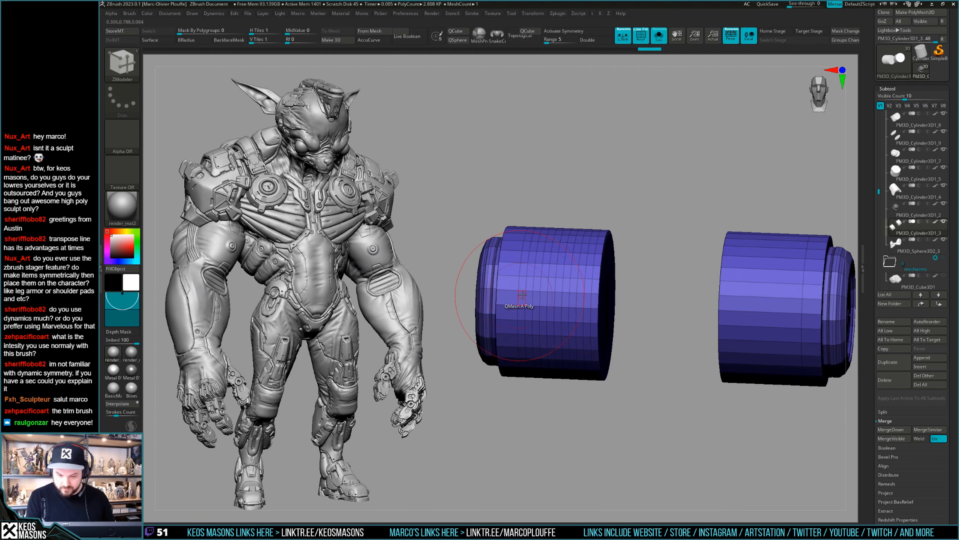
Step: Chamfer the insert end of one lower-joint cylinder and delete the surplus edge loops along its side with ZModeler
right_drag(521, 295, 498, 298)
key(alt+s)
mouse_move(517, 357)
right_down()
mouse_move(543, 365)
mouse_move(533, 362)
right_up()
mouse_move(512, 306)
right_down()
mouse_move(501, 292)
mouse_move(497, 300)
mouse_move(516, 305)
right_up()
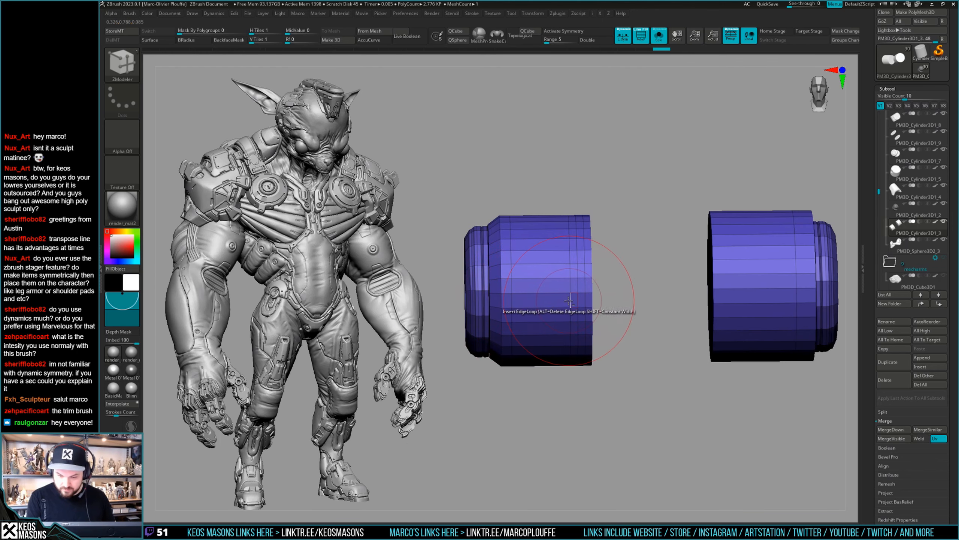
right_drag(588, 301, 553, 327)
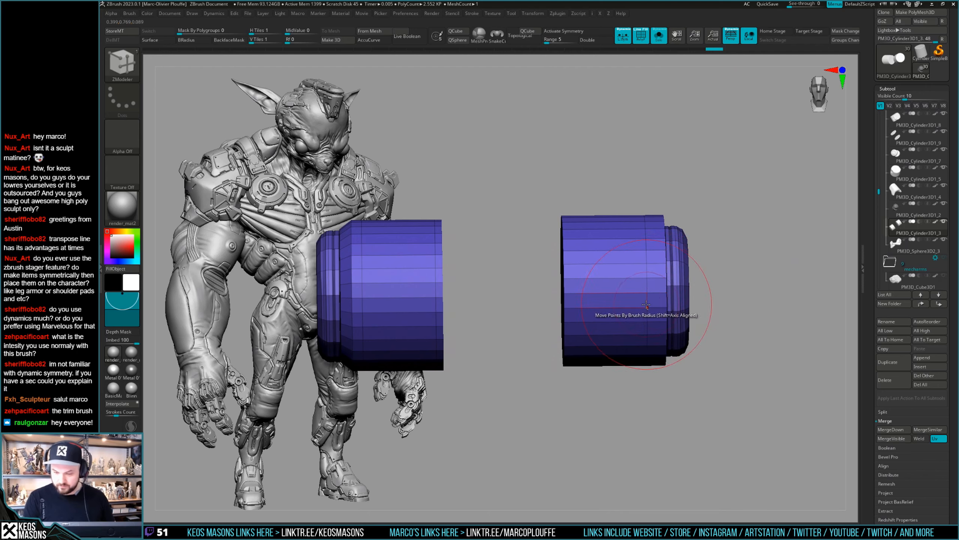
right_drag(646, 305, 653, 315)
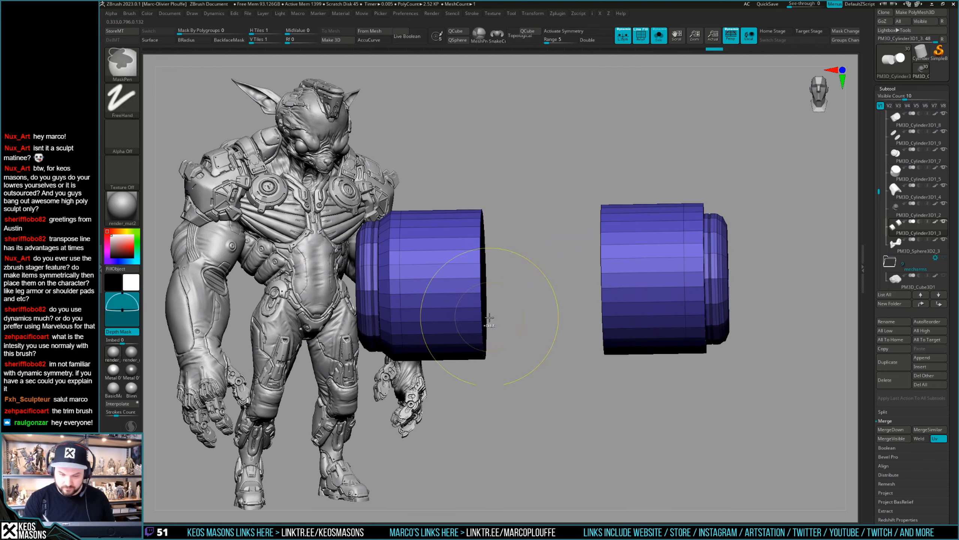
Step: Assign separate polygroups to the lower joint's cylinders and inserts, and chamfer the second cylinder's insert end to match the first
ctrl+right_drag(550, 317, 726, 311)
key(alt+s)
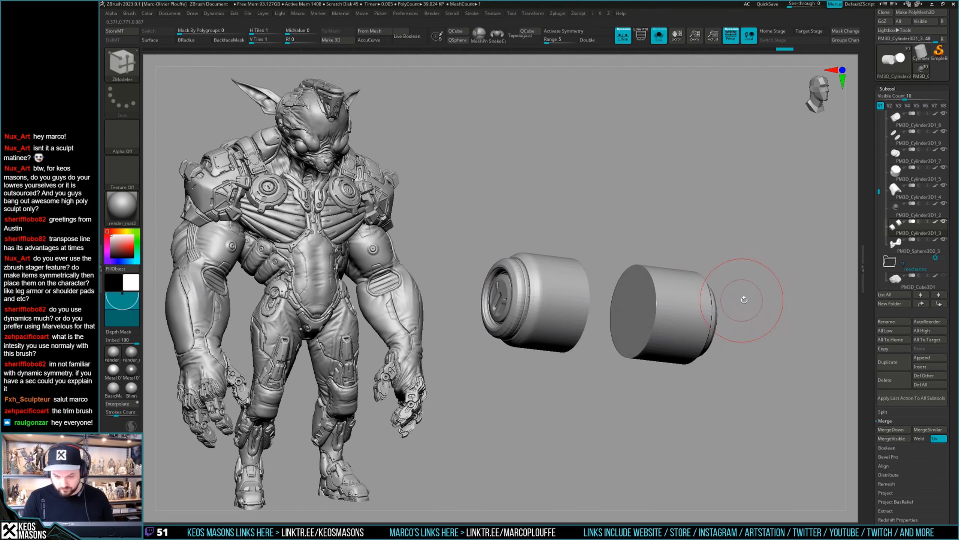
mouse_move(736, 293)
right_down()
mouse_move(737, 284)
mouse_move(733, 300)
right_up()
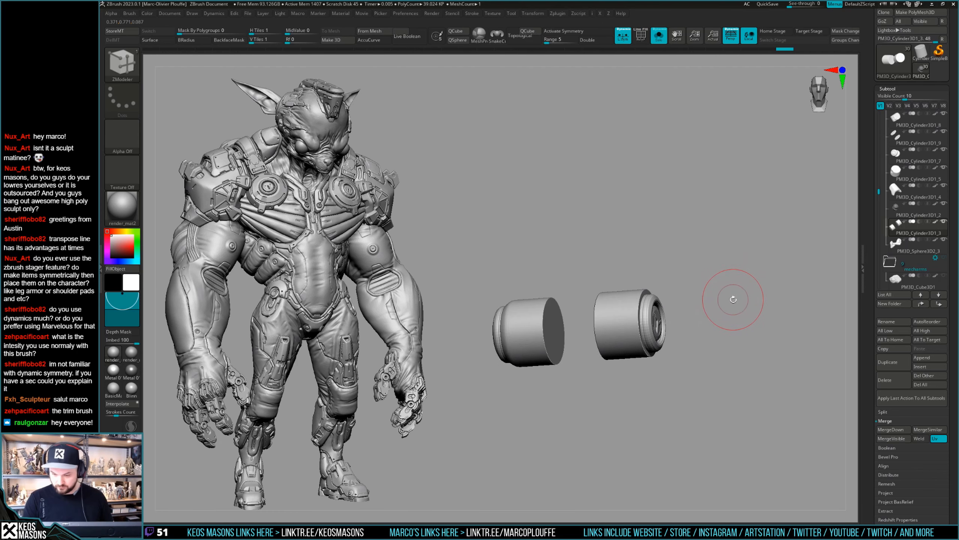
right_click(726, 302)
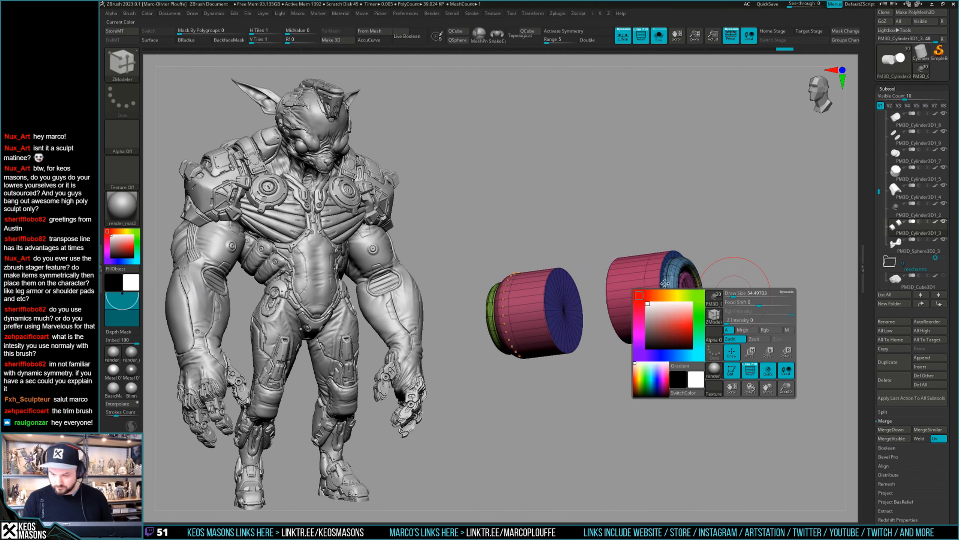
key(shift+d)
ctrl+right_drag(717, 314, 777, 281)
key(ctrl+z)
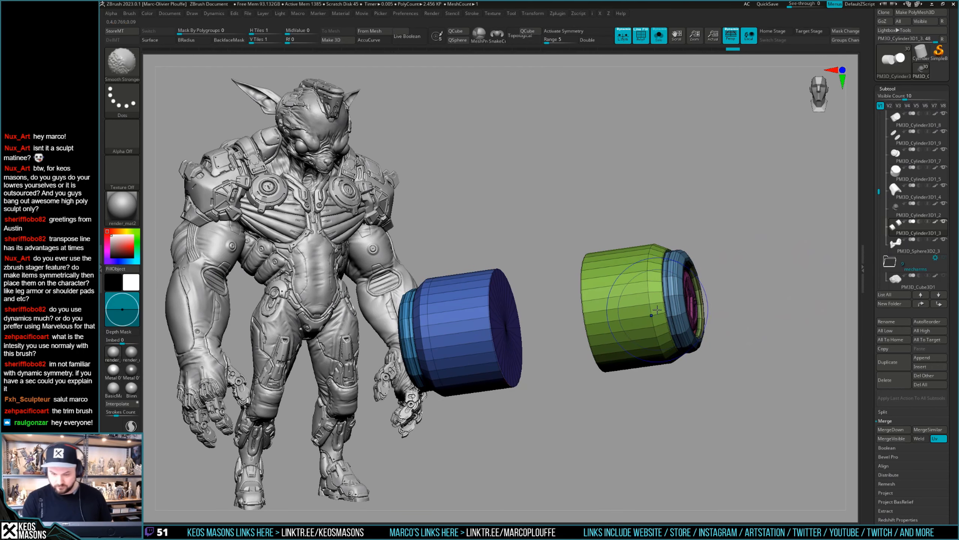
Step: Finish the edge cleanup on the lower joint's cylinders with ZModeler edge actions and leave Solo view
key(space)
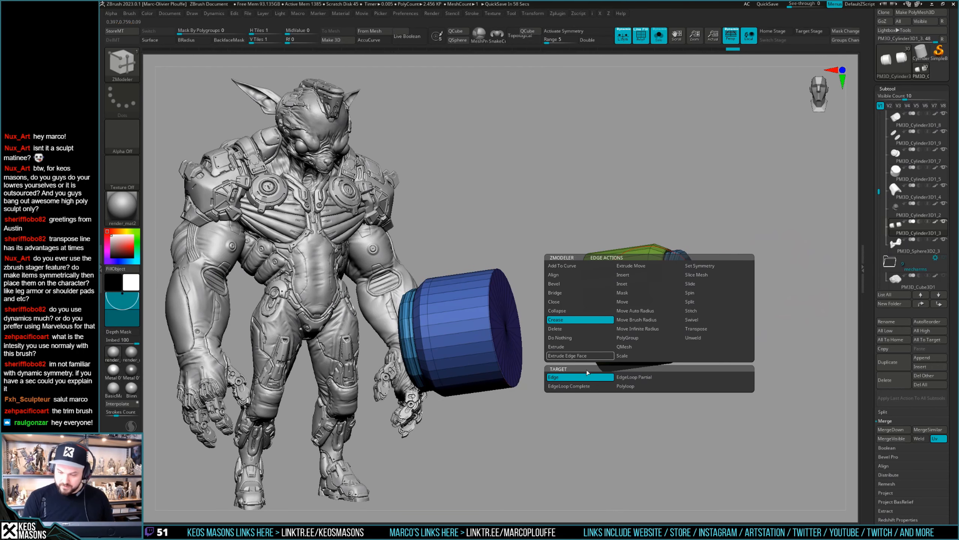
click(649, 300)
mouse_move(648, 299)
right_down()
mouse_move(666, 274)
mouse_move(748, 263)
right_up()
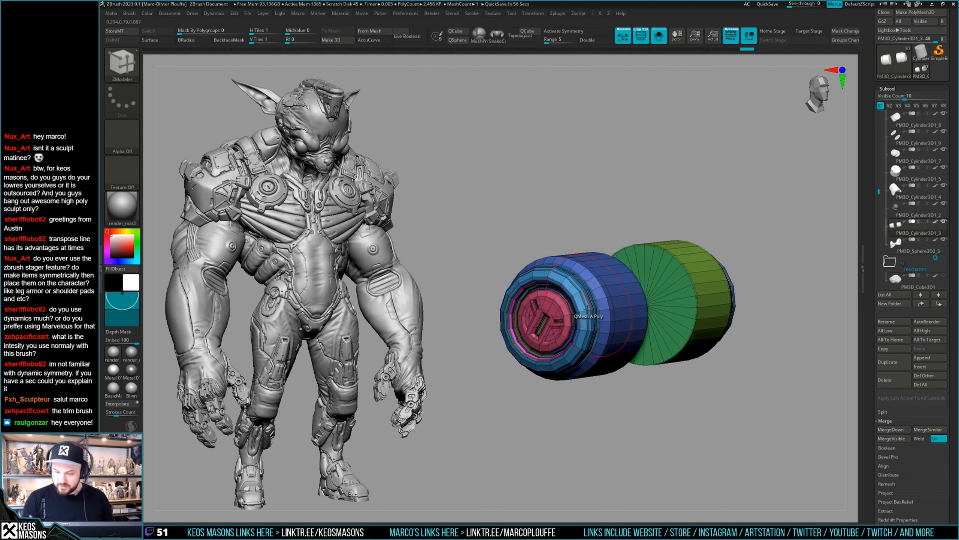
mouse_move(619, 315)
right_down()
mouse_move(589, 310)
mouse_move(717, 264)
mouse_move(702, 277)
right_up()
click(617, 310)
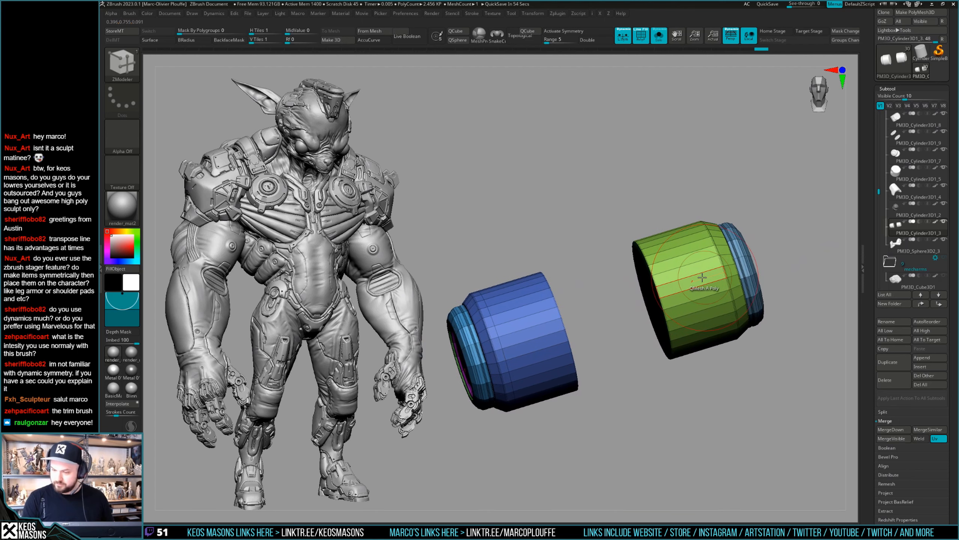
key(space)
click(493, 283)
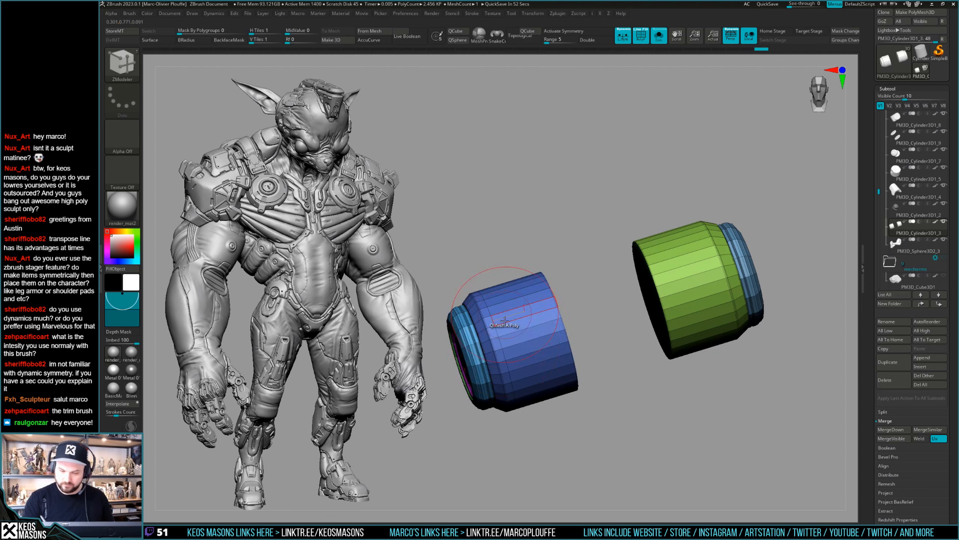
key(alt+s)
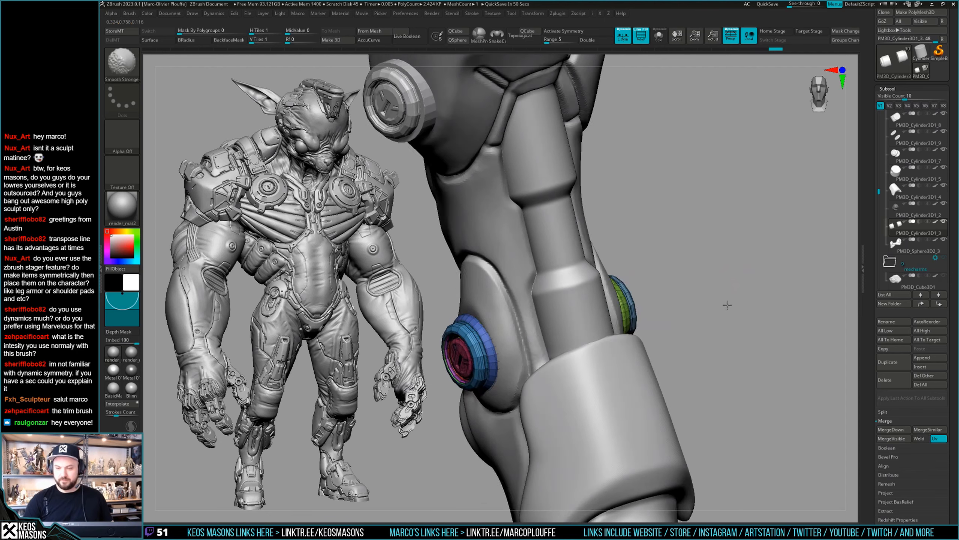
Step: Check the smoothed lower-joint cylinders in isolation and on the leg, with and without polyframes
key(shift+f)
drag(720, 309, 670, 279)
key(ctrl+shift+s)
key(shift+f)
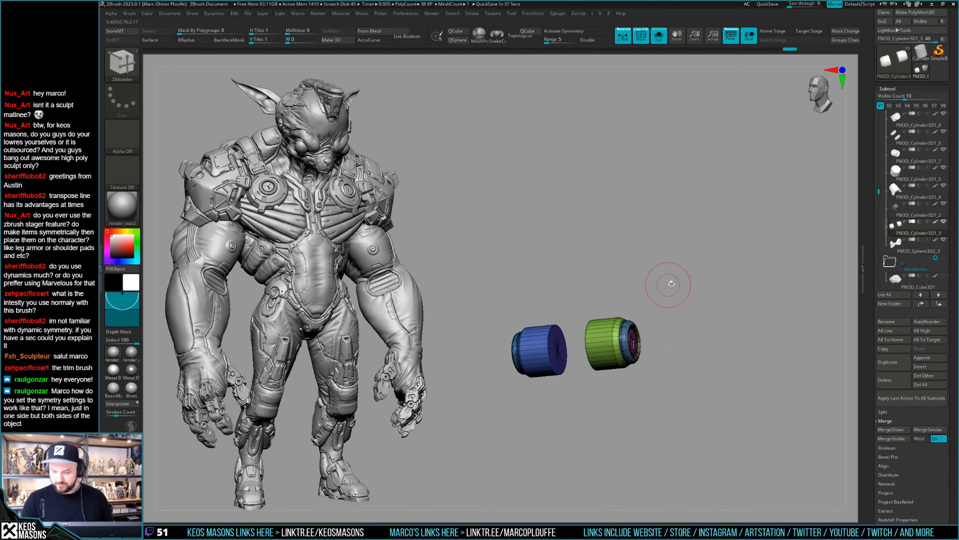
key(ctrl+shift+s)
key(shift+f)
Step: Select the upper joint's side discs, isolate them with polyframes shown, and activate the ZModeler brush
alt+click(604, 264)
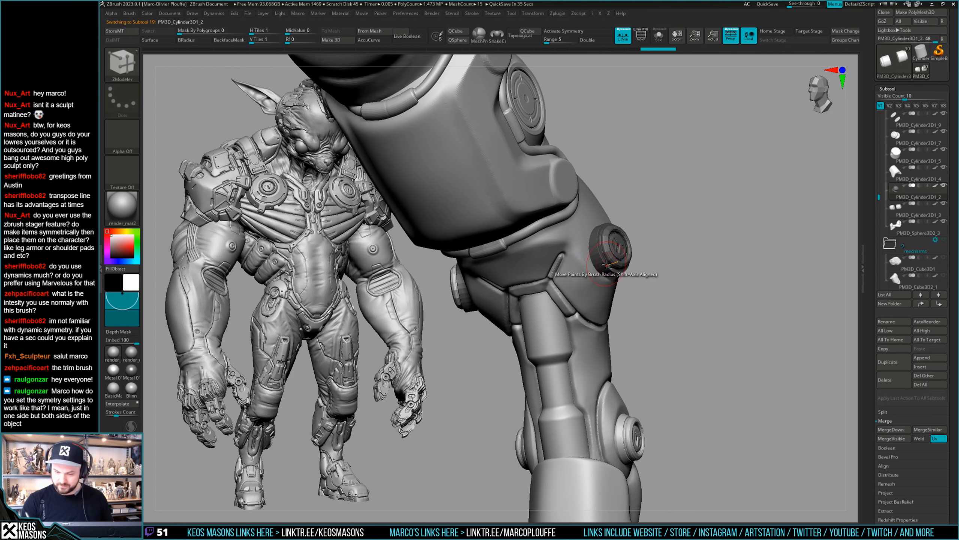
key(ctrl+shift+s)
key(shift+f)
drag(736, 234, 750, 205)
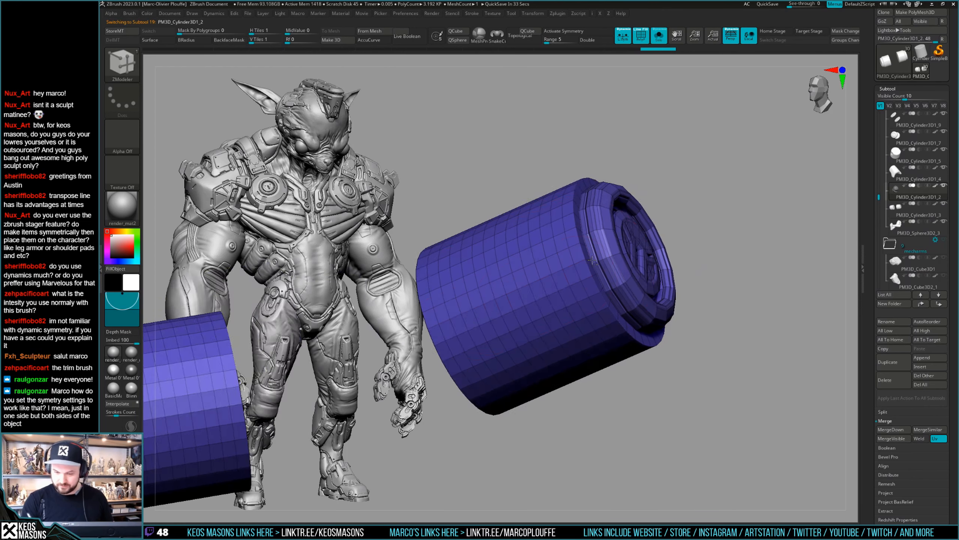
key(ctrl+shift+s)
key(b)
key(z)
key(m)
mouse_move(591, 269)
right_down()
mouse_move(619, 257)
mouse_move(605, 274)
right_up()
key(f)
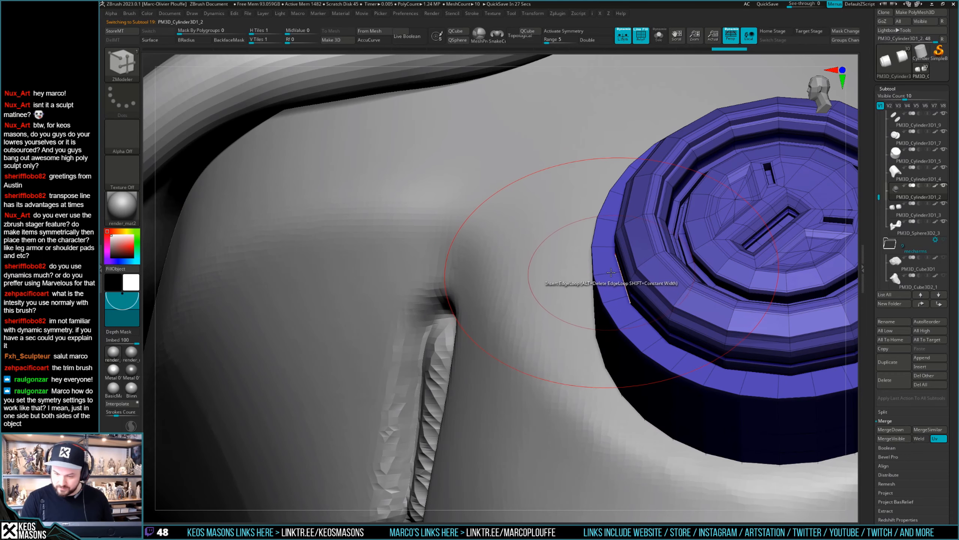
Step: Give the upper joint's cylinders and round inserts separate polygroups and hide the inserts
right_drag(612, 300, 707, 318)
key(f)
key(f)
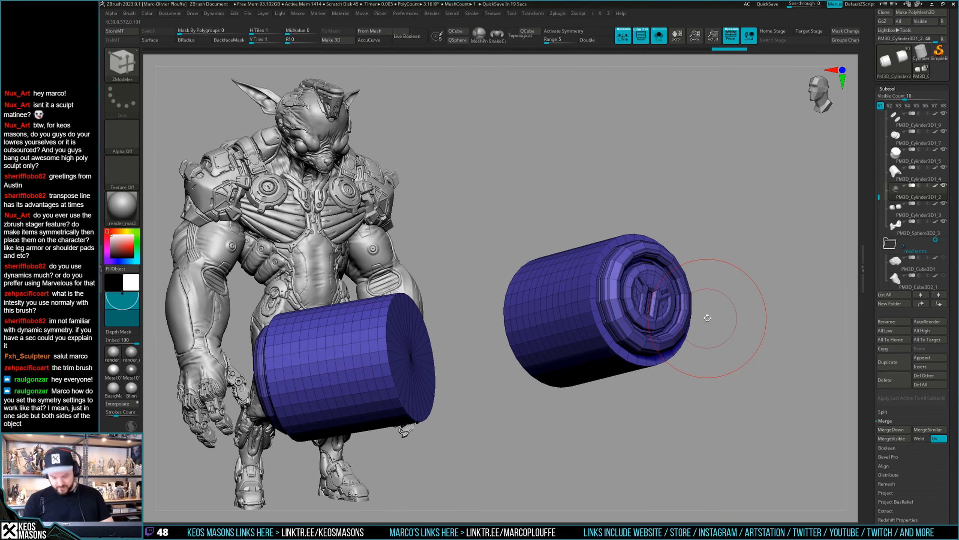
key(ctrl+shift+z)
key(ctrl+shift+z)
key(ctrl+shift+z)
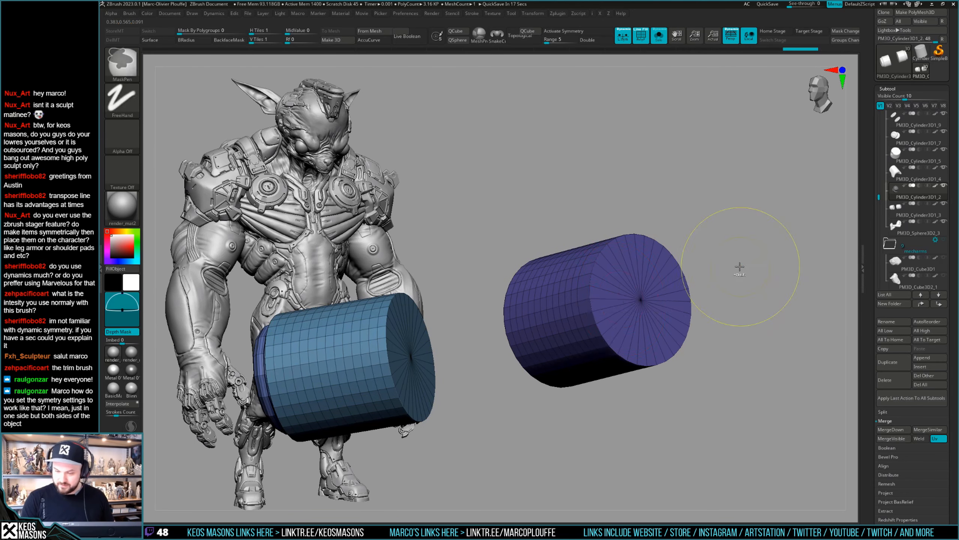
Step: Try to isolate and separate the round insert from one upper-joint cylinder, and restore the complete parts
key(ctrl+z)
key(ctrl+z)
key(ctrl+z)
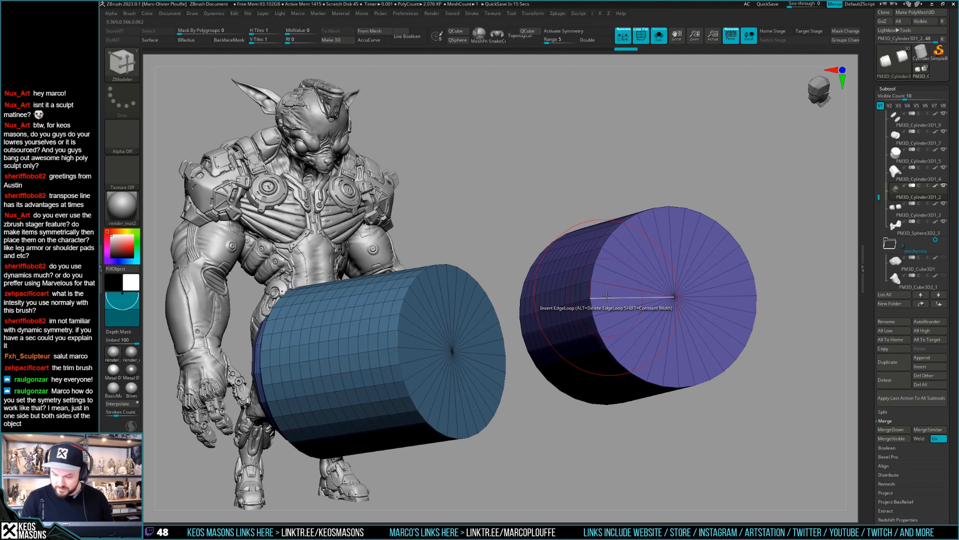
key(ctrl+z)
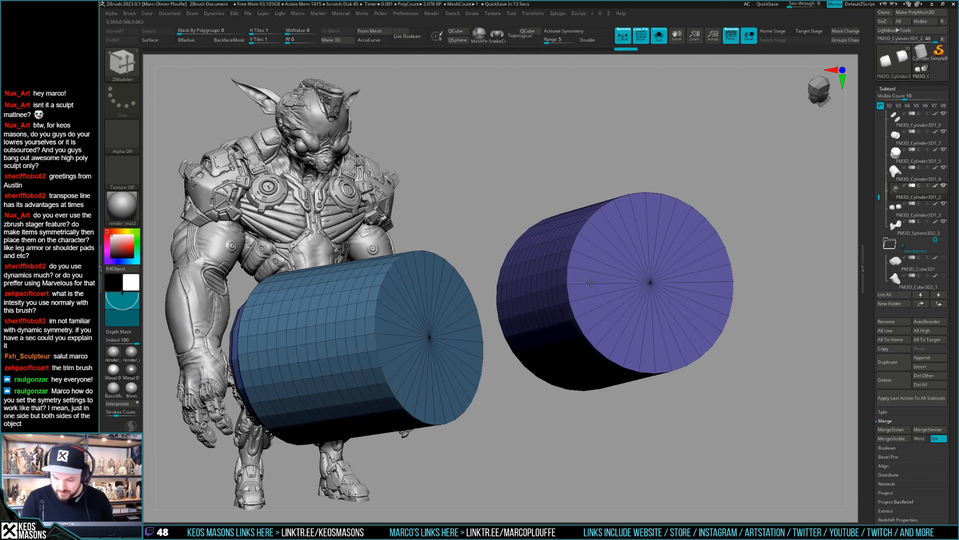
key(ctrl+shift+z)
key(ctrl+z)
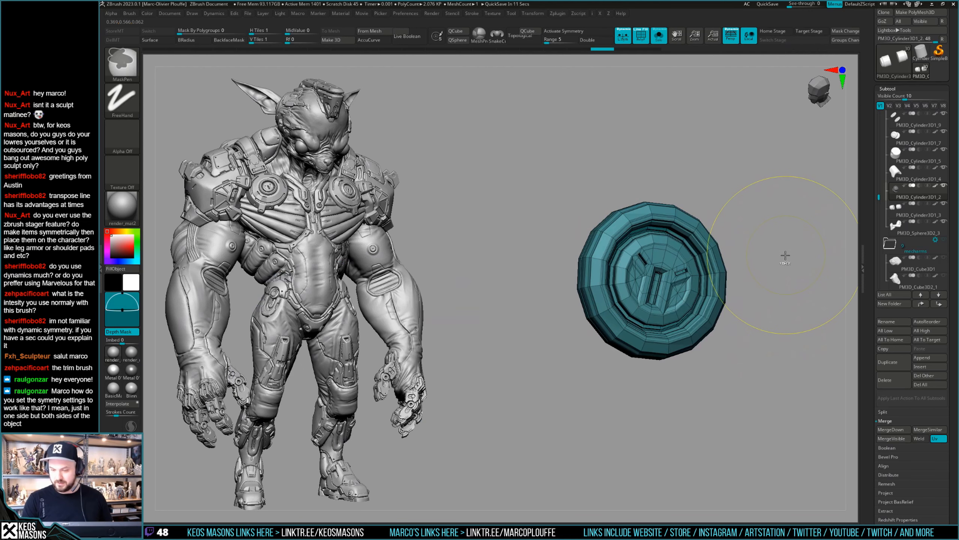
key(ctrl+shift+z)
key(ctrl+shift+z)
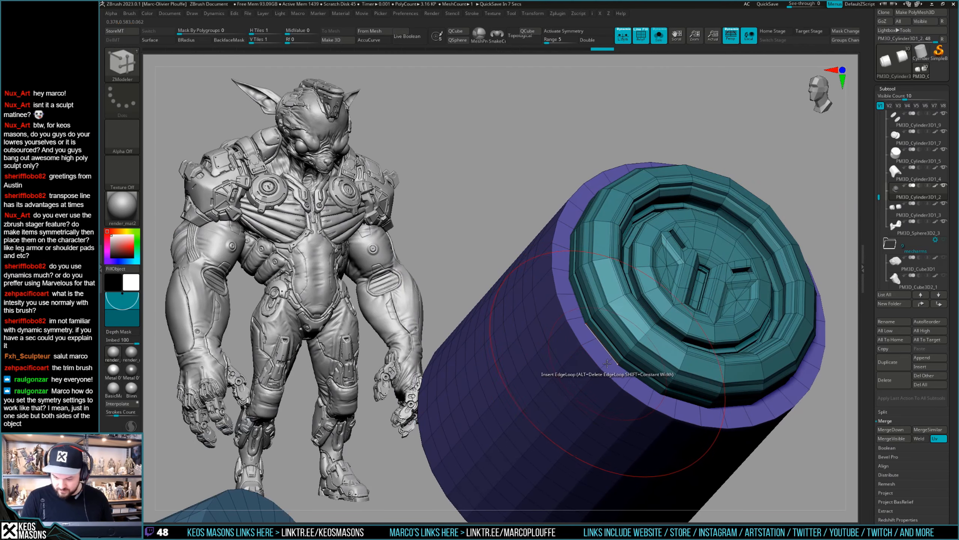
key(ctrl+z)
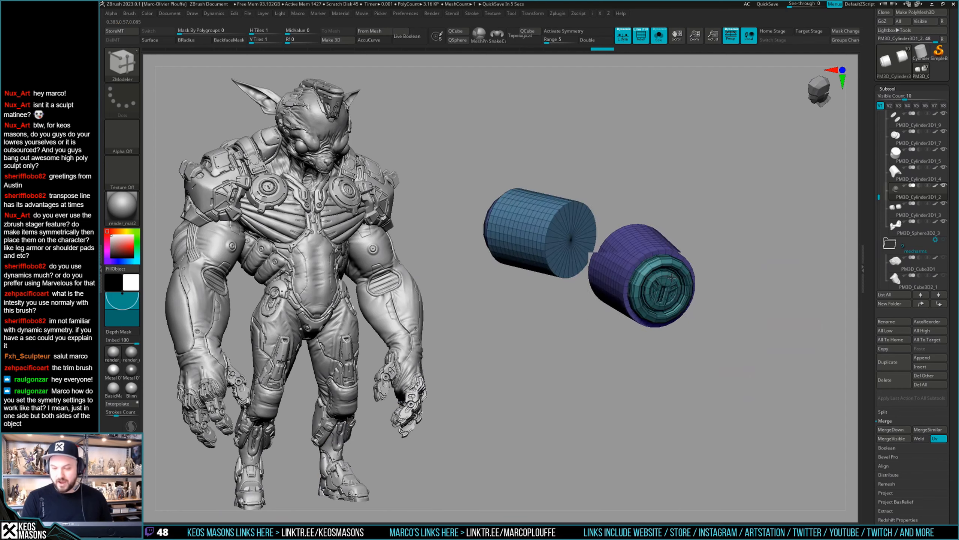
Step: Split the round inserts off the upper joint's cylinders into their own subtool
key(ctrl+z)
key(ctrl+z)
key(ctrl+z)
key(ctrl+z)
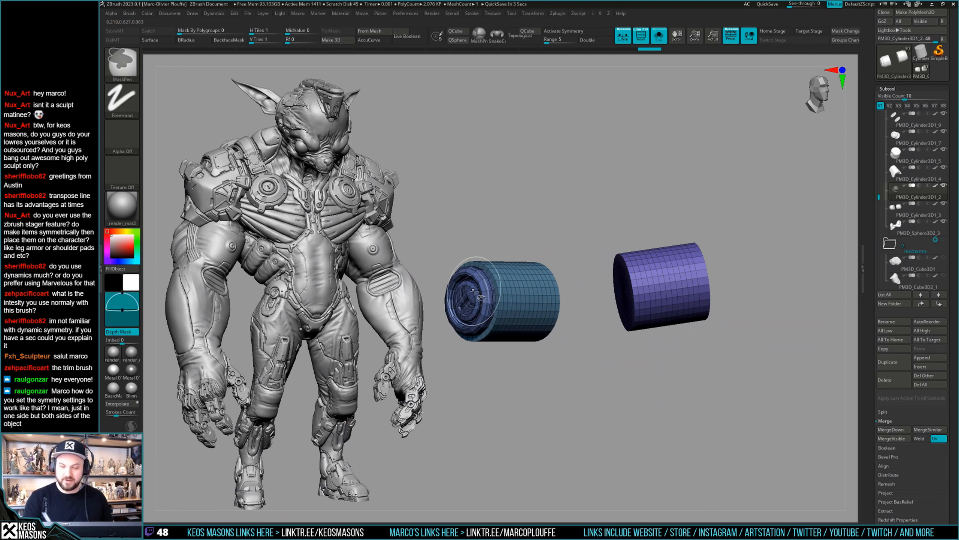
key(ctrl+z)
key(ctrl+z)
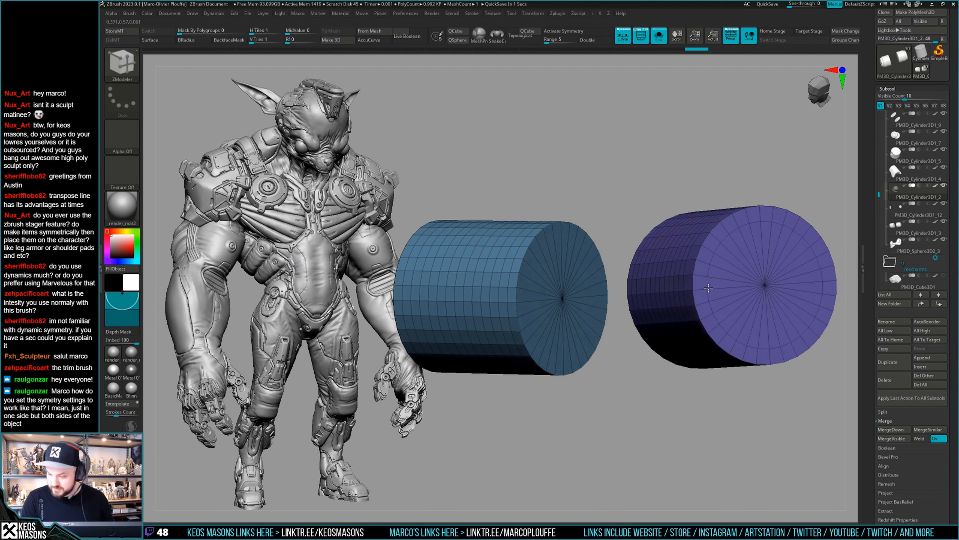
Step: Chamfer the outer end of the purple upper-joint cylinder and delete the surplus edge loops along its side
key(ctrl+z)
key(ctrl+z)
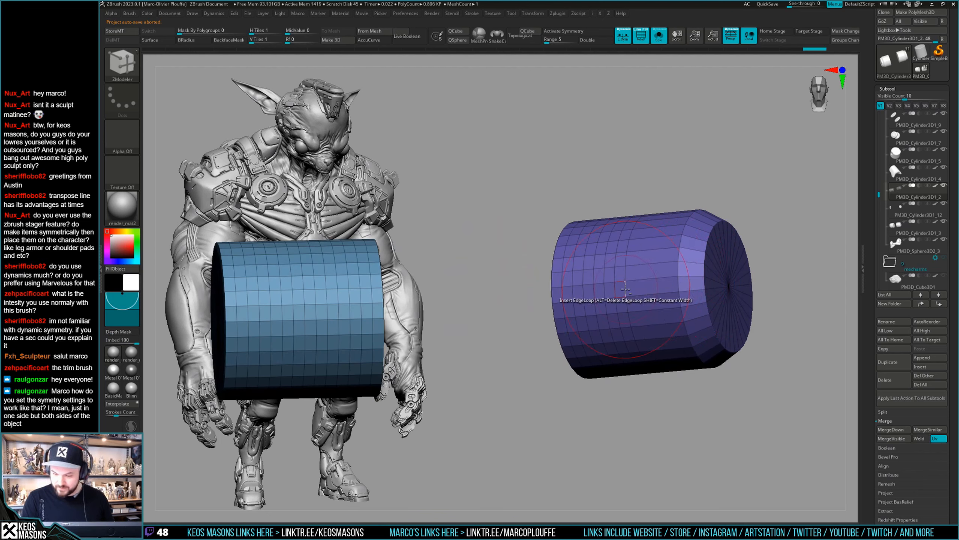
key(ctrl+z)
key(ctrl+z)
key(ctrl+z)
key(ctrl+z)
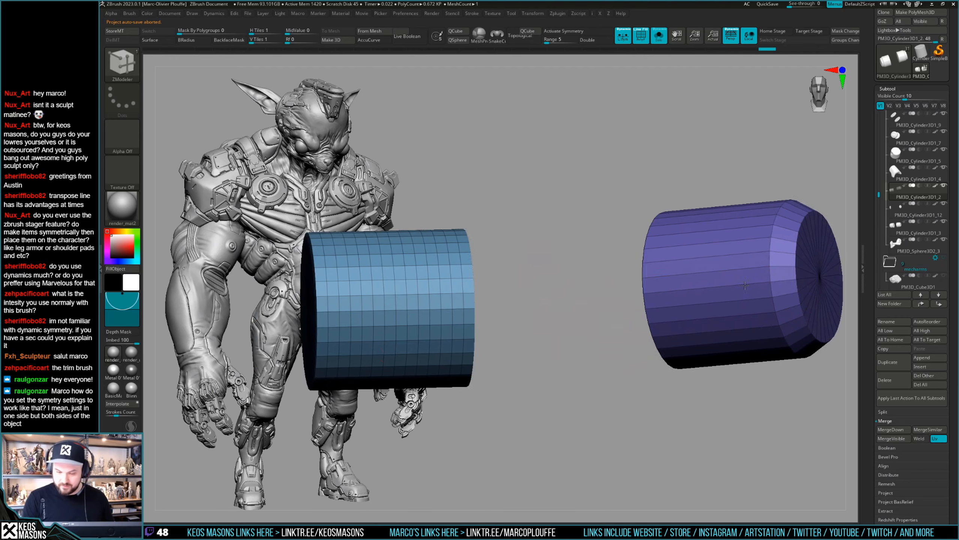
key(ctrl+z)
key(ctrl+z)
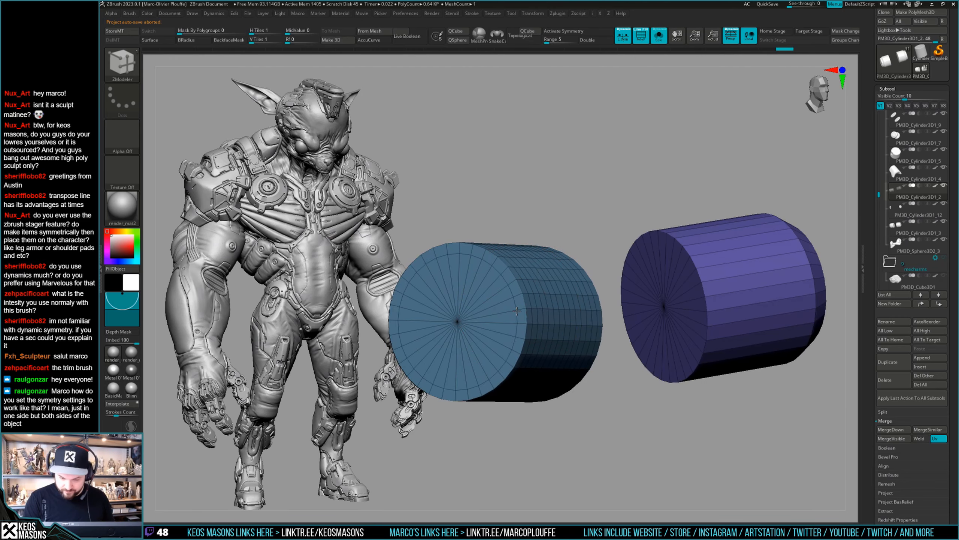
Step: Chamfer the outer end of the blue upper-joint cylinder and check its fit against the round insert on the leg
key(ctrl+shift+z)
key(ctrl+z)
key(ctrl+z)
key(ctrl+z)
key(ctrl+z)
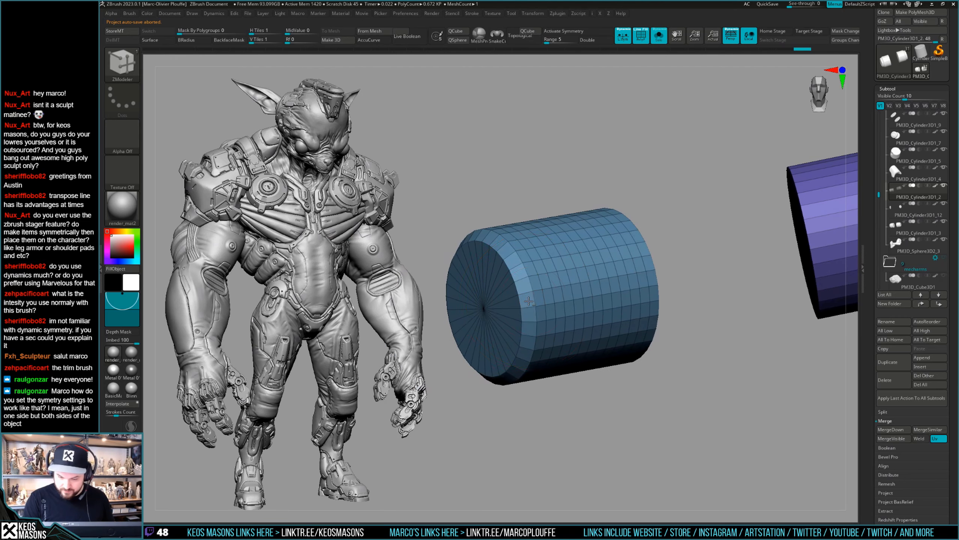
key(ctrl+z)
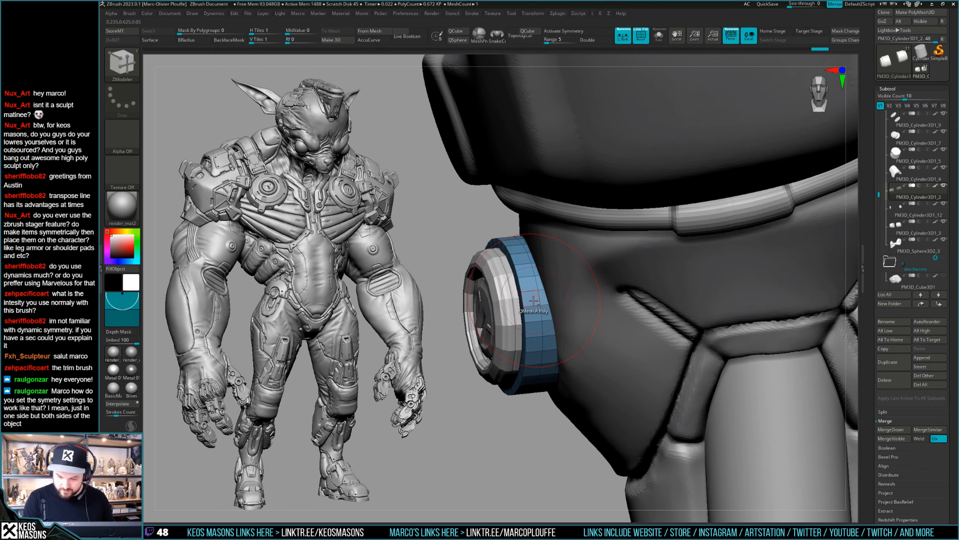
Step: Delete the surplus edge loops along the side of the blue upper-joint cylinder
key(ctrl+z)
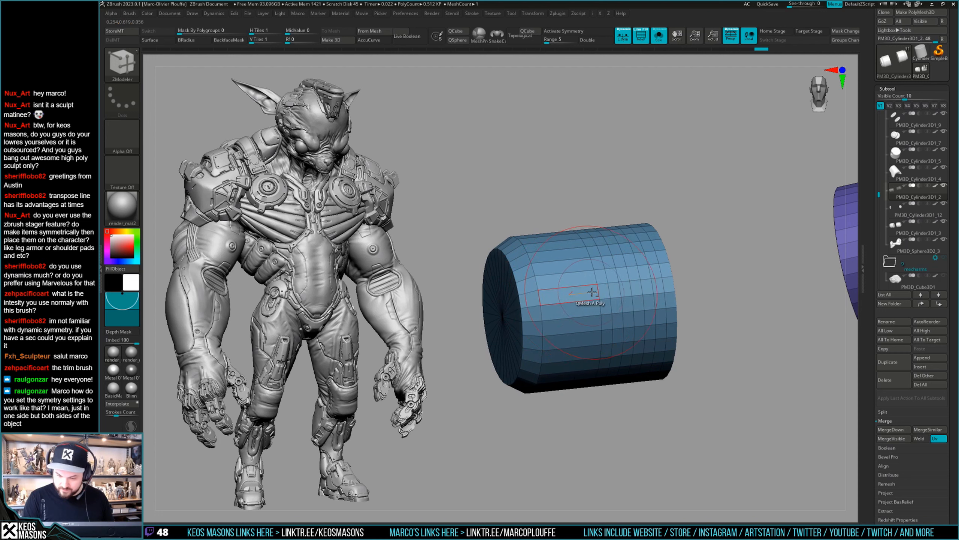
key(ctrl+shift+z)
key(ctrl+shift+z)
key(ctrl+shift+z)
key(ctrl+shift+z)
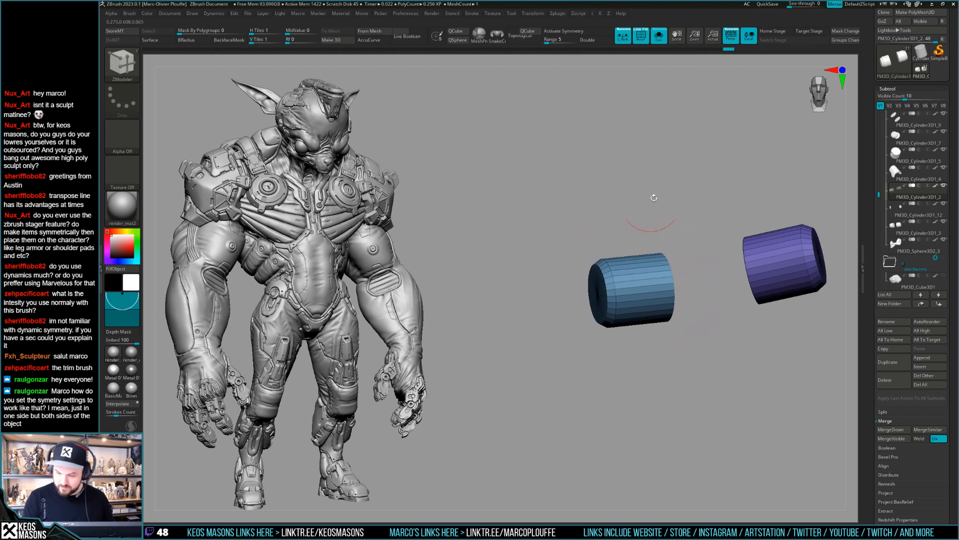
key(ctrl+shift+z)
Step: Merge the round inserts' subtool back into the upper-joint cylinders and regroup the parts into separate polygroups
click(897, 430)
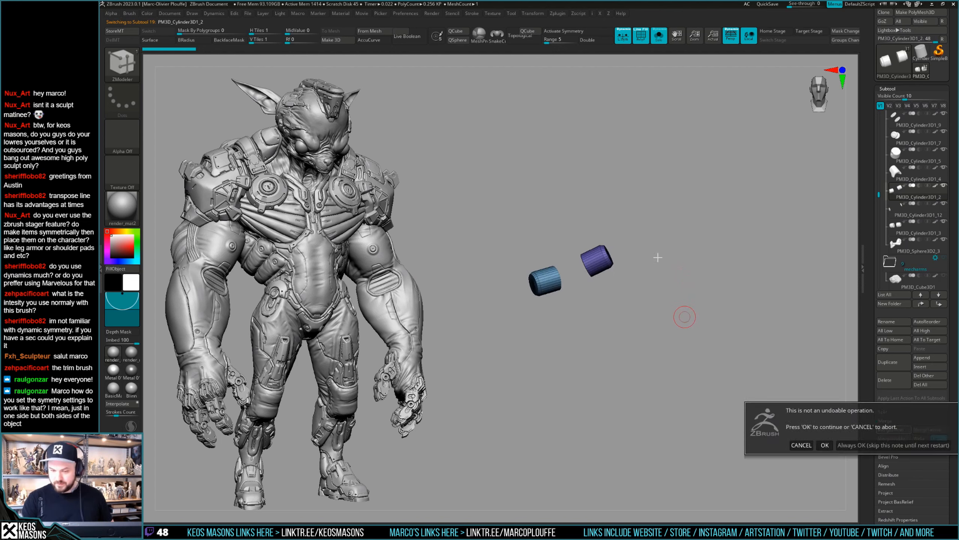
click(872, 444)
alt+drag(664, 295, 660, 332)
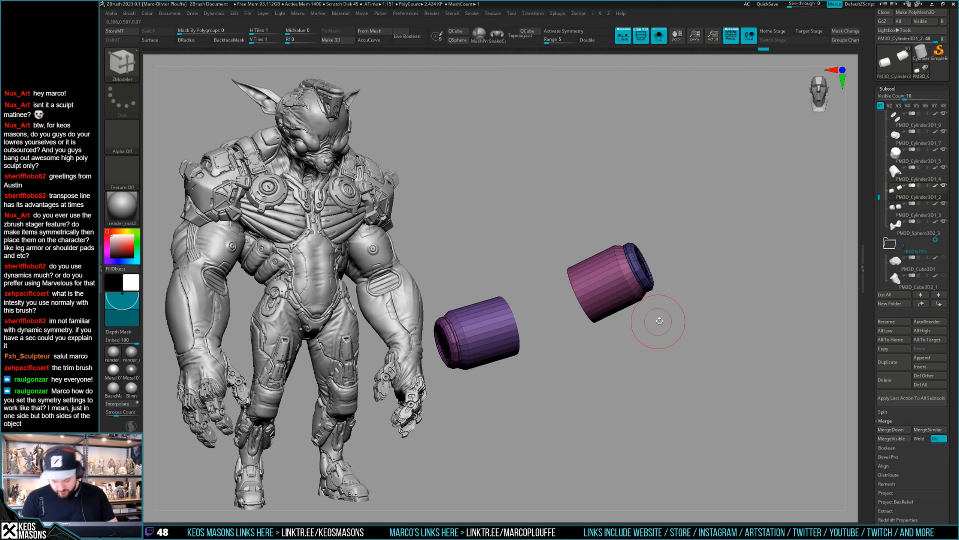
key(ctrl+w)
ctrl+right_drag(632, 294, 638, 314)
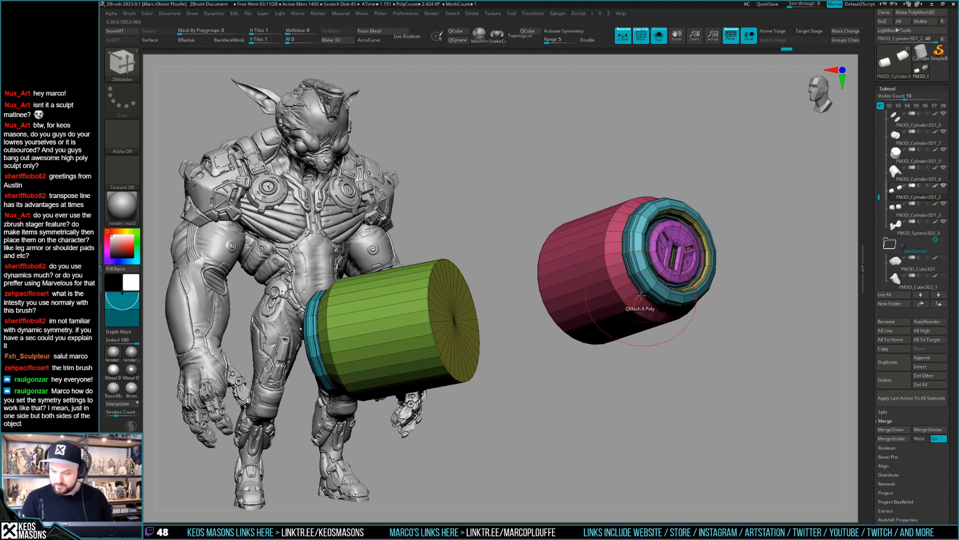
Step: Preview the merged upper-joint cylinders on the leg with dynamic subdivision at 2 smooth subdivision levels
key(space)
click(526, 323)
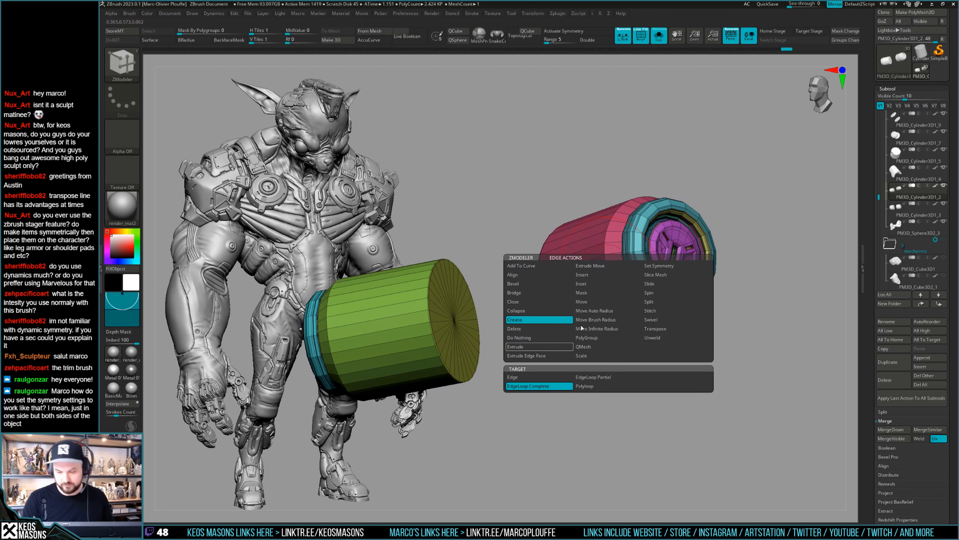
right_drag(606, 264, 812, 268)
click(494, 334)
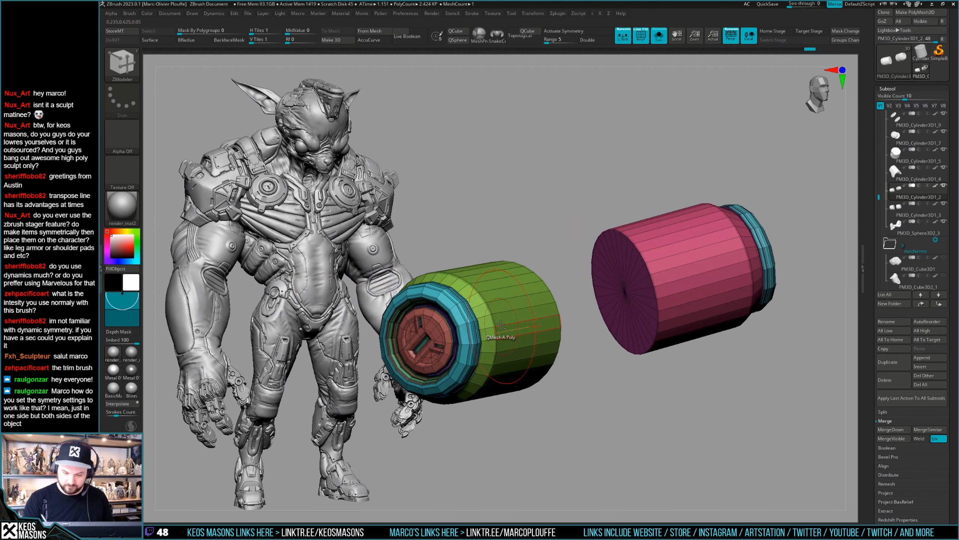
key(shift+s)
ctrl+right_drag(702, 336, 713, 301)
key(shift+f)
key(space)
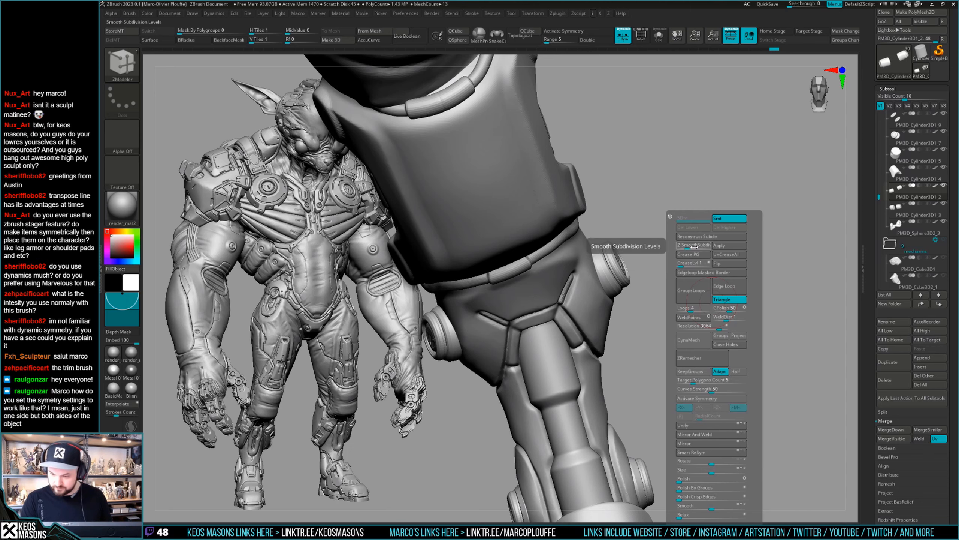
key(shift+s)
key(shift+f)
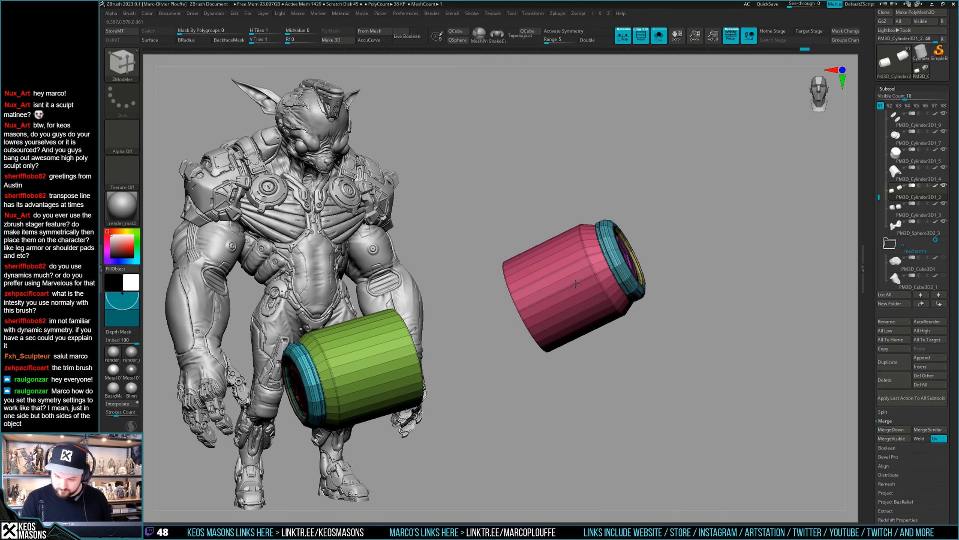
Step: Insert an edge loop around the upper-joint cylinders' sides beside the chamfer using the ZModeler Insert edge action
key(shift+d)
key(space)
click(579, 283)
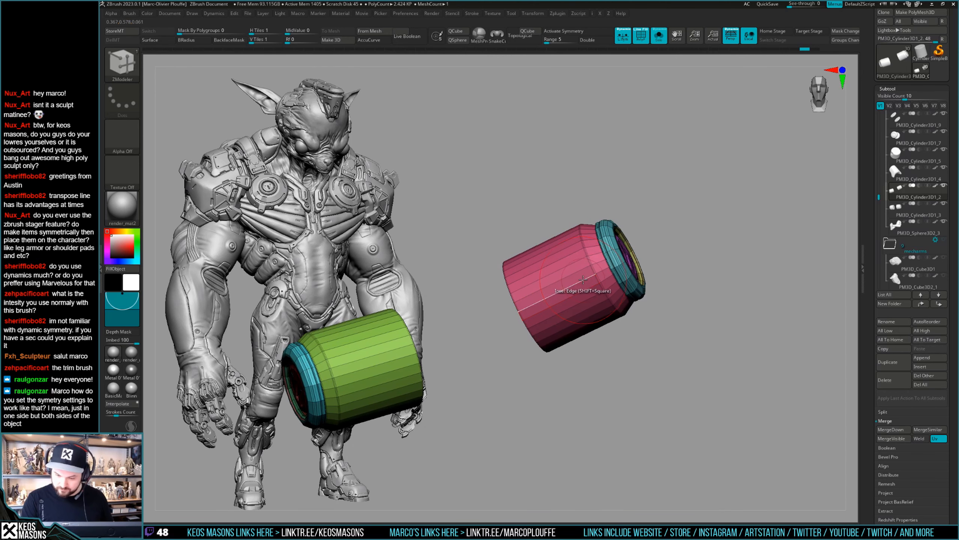
key(space)
click(584, 276)
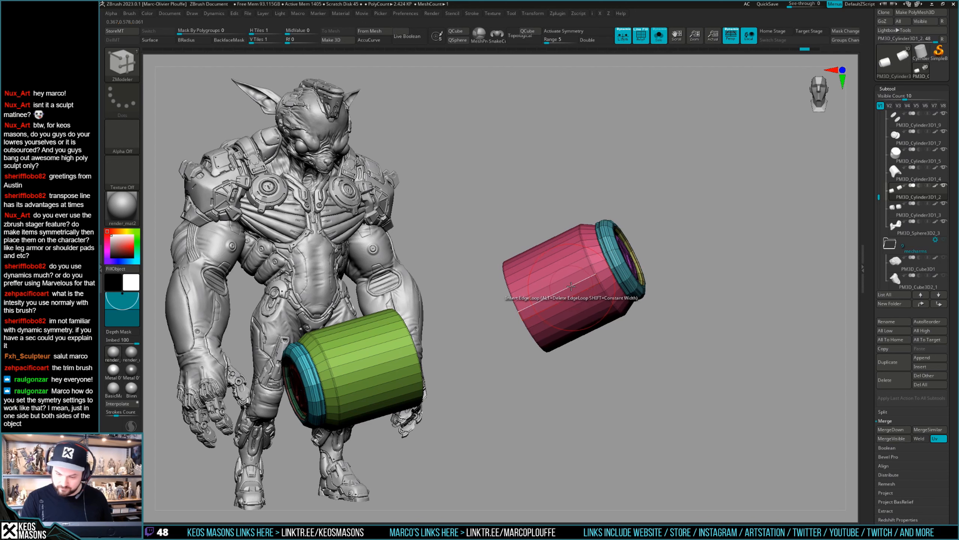
alt+drag(464, 306, 638, 269)
click(514, 325)
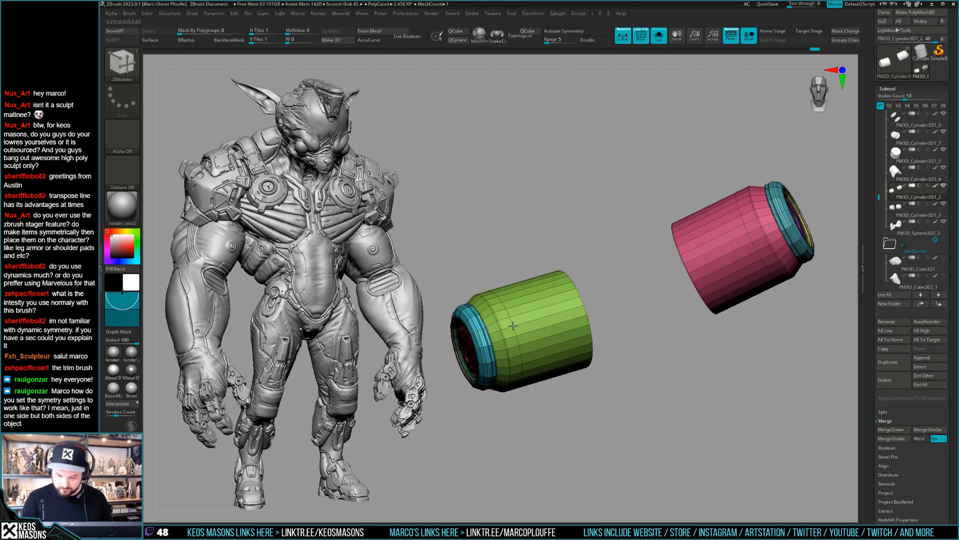
Step: Turn on dynamic subdivision for the upper-joint cylinders and compare their smoothed shape alone and on the leg
key(d)
key(shift+f)
alt+drag(654, 308, 714, 306)
key(alt+s)
key(alt+s)
key(g)
click(693, 256)
click(693, 263)
key(alt+s)
alt+drag(734, 322, 640, 302)
key(alt+s)
key(shift+f)
key(alt+s)
key(shift+f)
Step: Isolate the lower-joint cylinders, smooth their subdivided edges and check them on the leg
alt+click(660, 318)
key(alt+s)
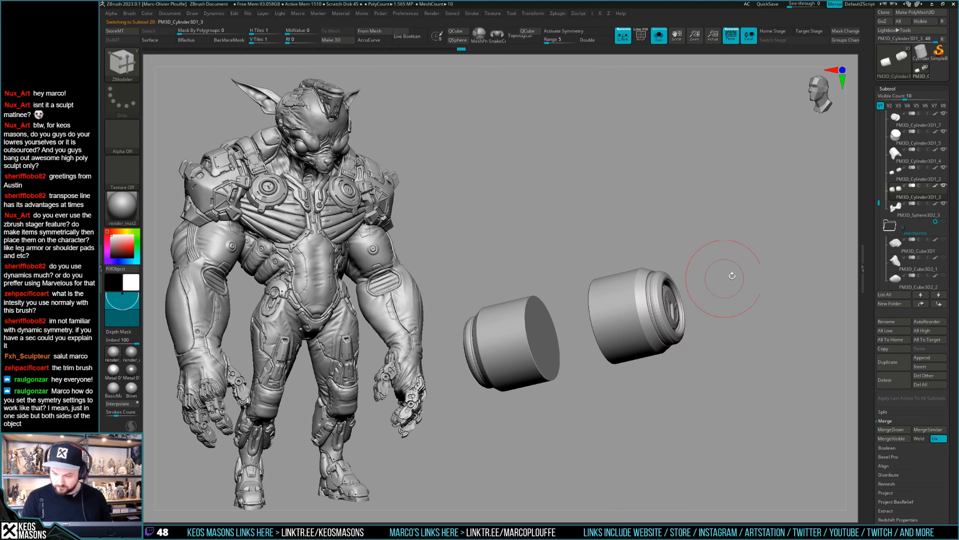
key(g)
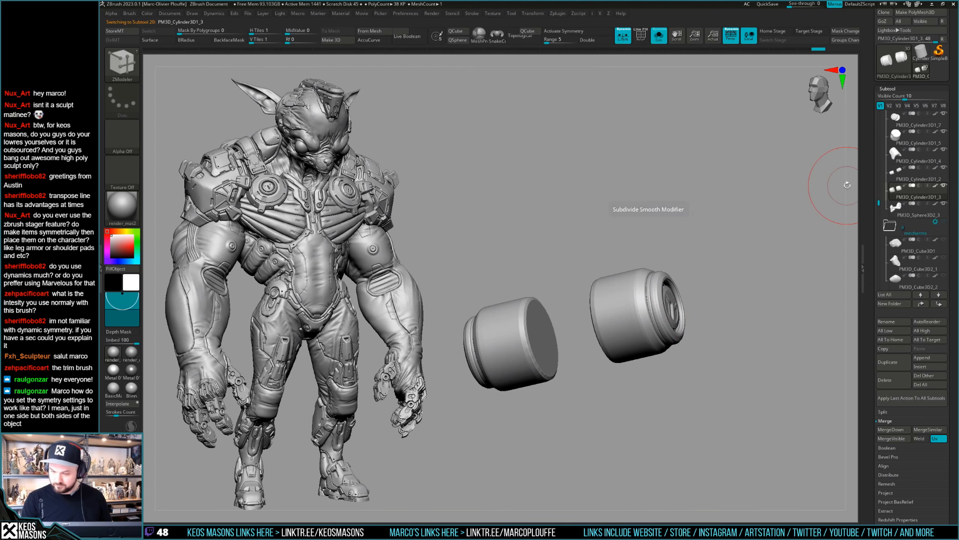
key(shift+f)
right_drag(626, 310, 486, 342)
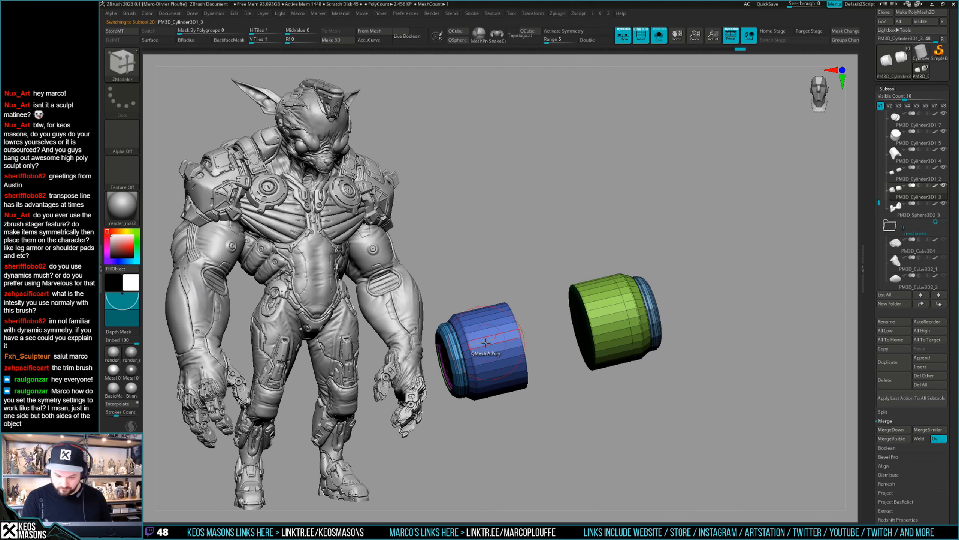
key(shift+f)
key(alt+s)
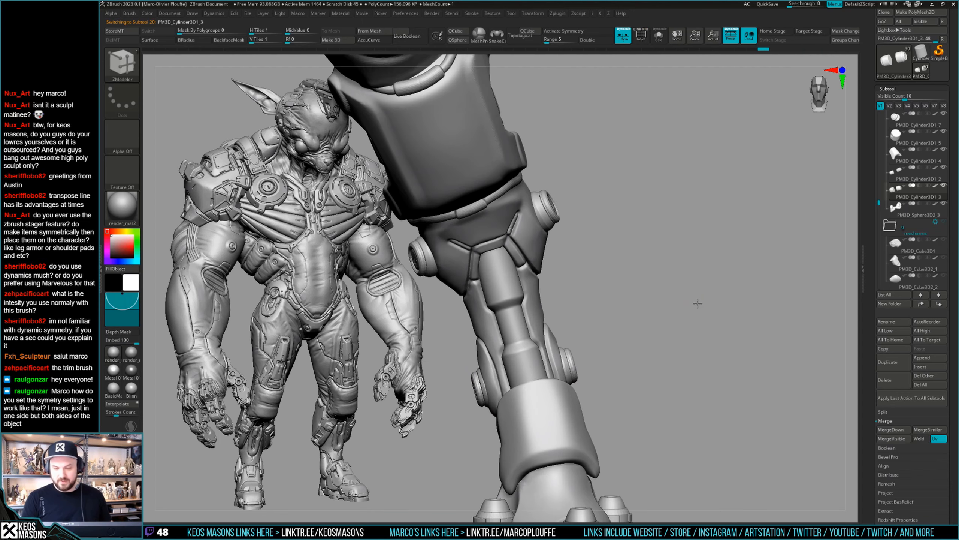
Step: Isolate the upper-joint cylinders and mask their round inserts, leaving the cylinder bodies unmasked
mouse_move(693, 308)
mouse_down()
mouse_move(707, 313)
mouse_move(689, 298)
mouse_move(703, 277)
mouse_move(680, 245)
mouse_move(685, 321)
mouse_move(696, 263)
mouse_move(681, 280)
mouse_move(613, 261)
mouse_up()
key(b)
click(723, 304)
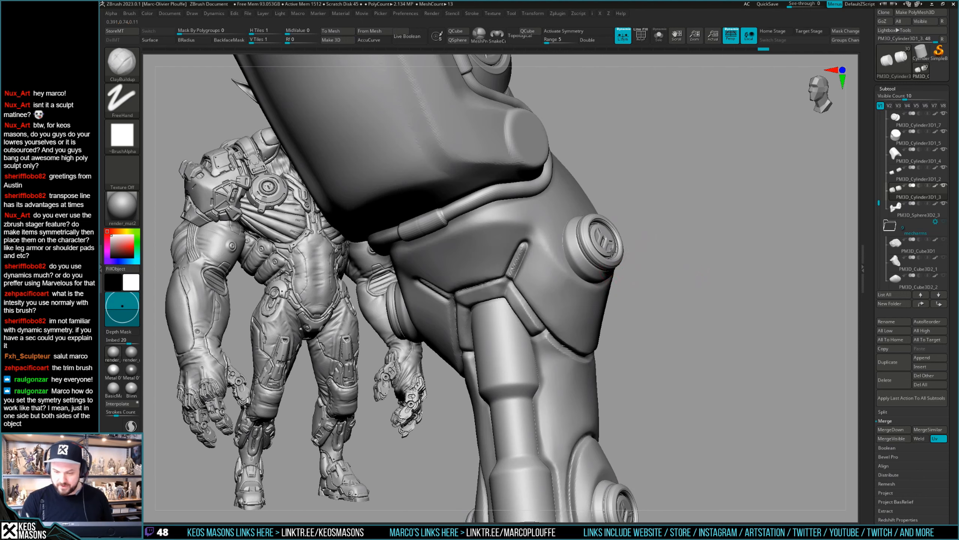
alt+click(612, 253)
key(alt+s)
right_drag(612, 251, 660, 266)
key(shift+f)
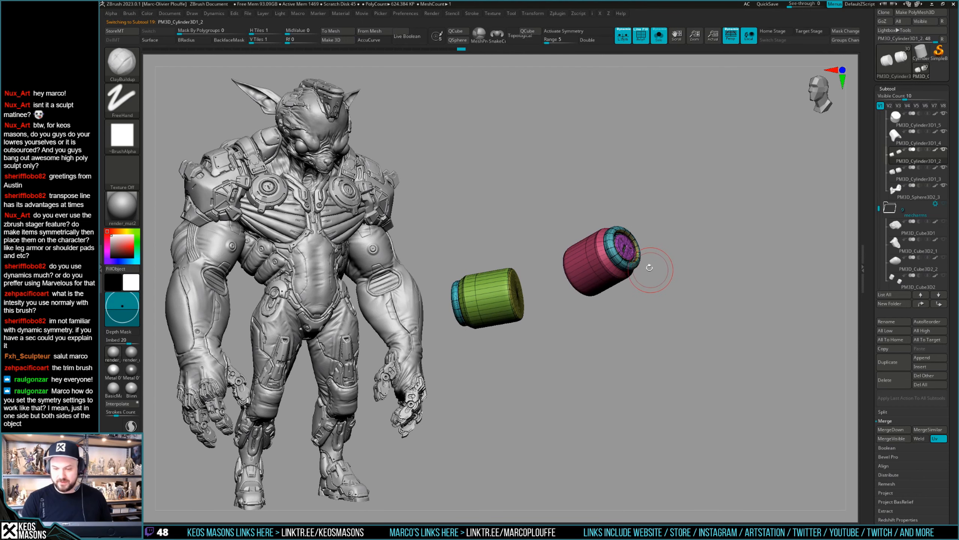
key(shift+f)
key(w)
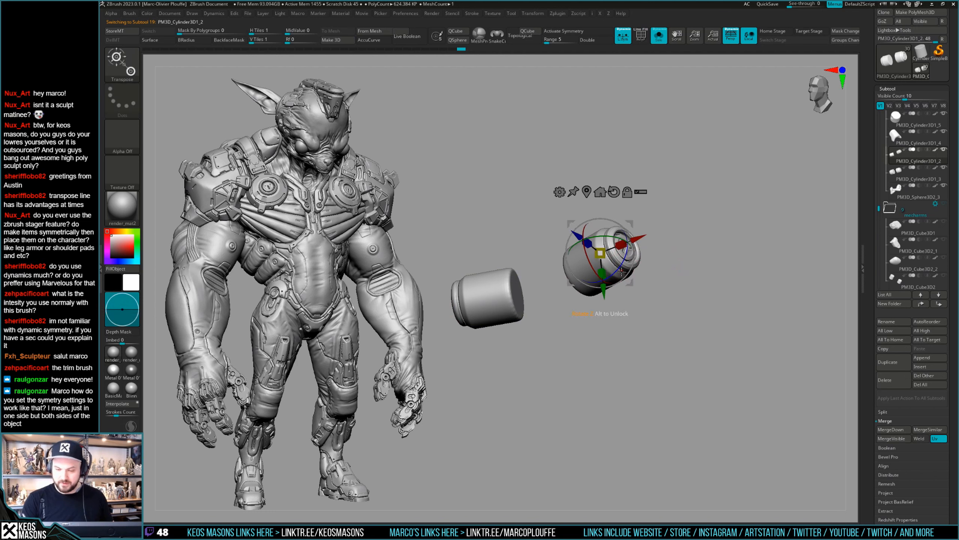
drag(622, 273, 656, 287)
key(y)
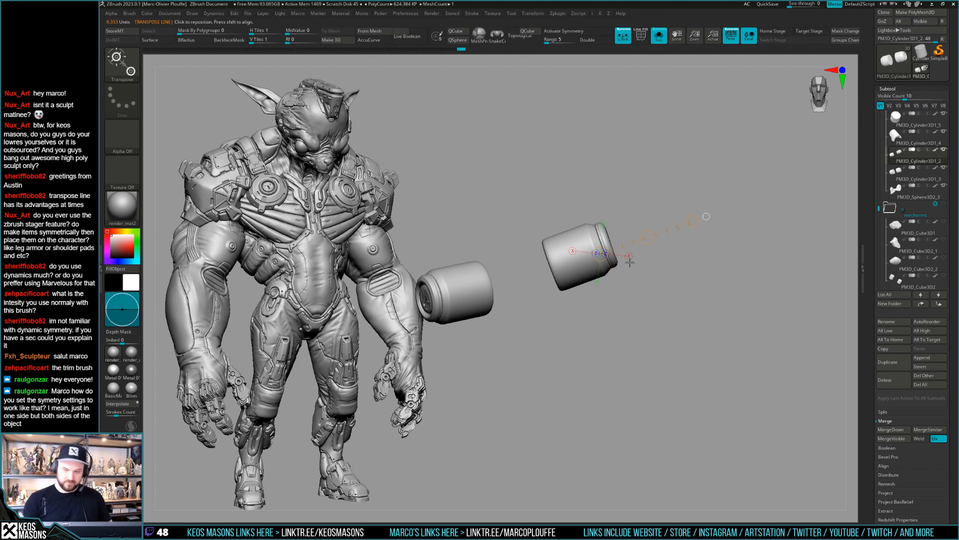
ctrl+click(572, 257)
ctrl+click(481, 295)
key(q)
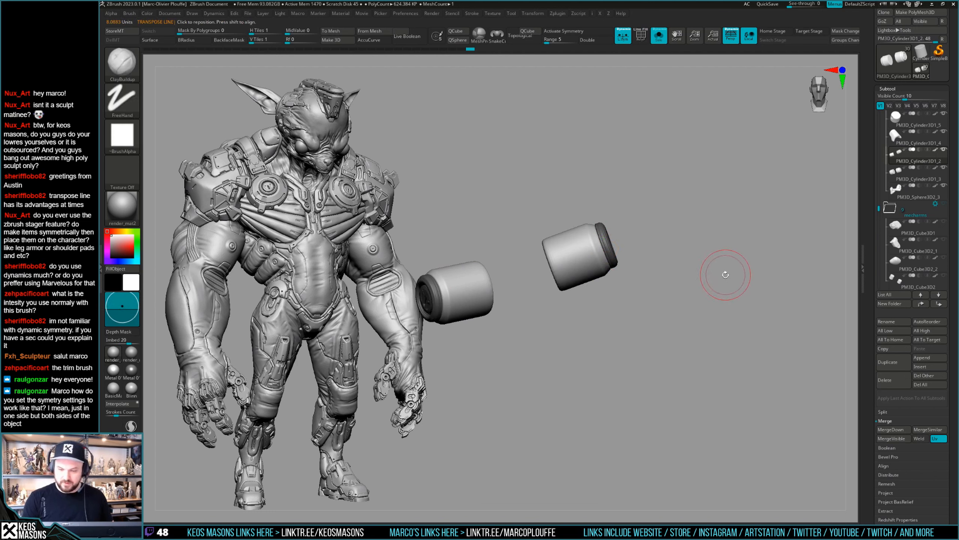
Step: Undo the upper-joint cylinders' edits back to the plain low-poly cylinders without round inserts
key(ctrl+z)
key(ctrl+z)
key(ctrl+z)
key(ctrl+z)
key(ctrl+z)
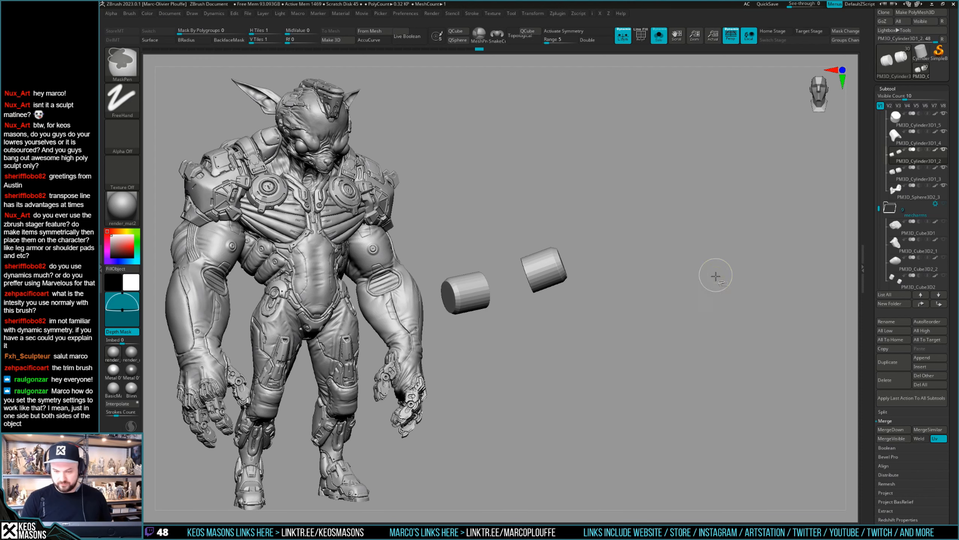
Step: Isolate the lower-joint cylinders, return them to plain discs without round inserts and check them on the leg
alt+click(585, 313)
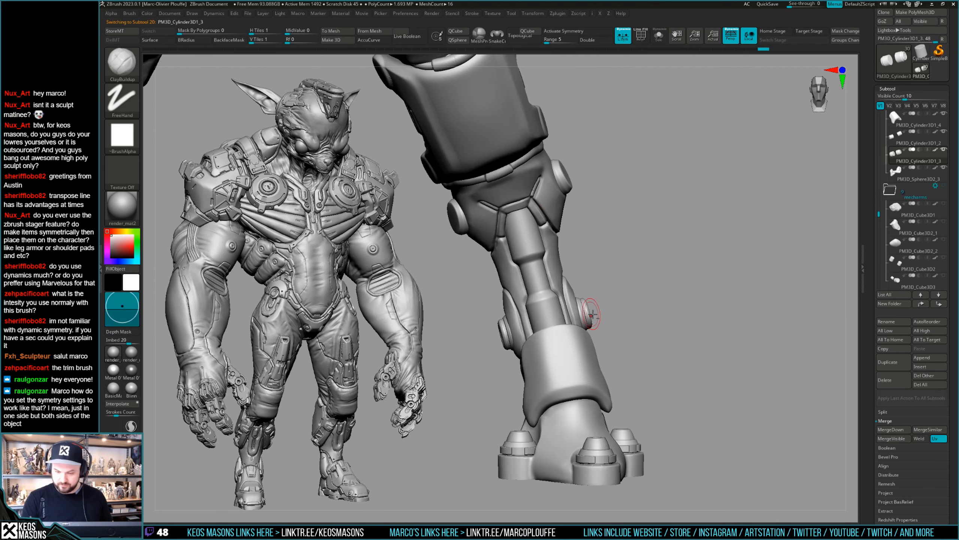
key(shift+s)
key(w)
ctrl+click(595, 360)
ctrl+click(510, 372)
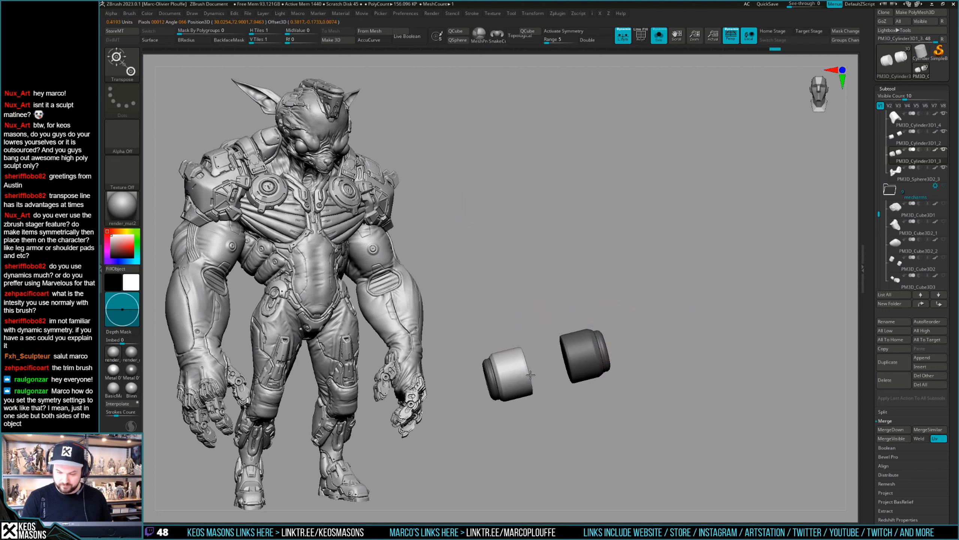
ctrl+click(581, 356)
key(q)
key(ctrl+w)
key(shift+s)
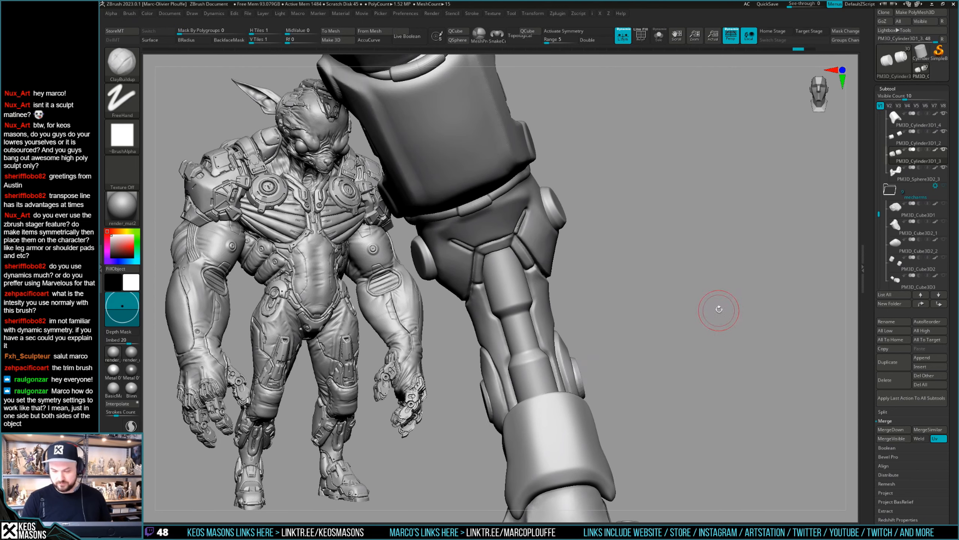
mouse_move(718, 314)
mouse_down()
mouse_move(719, 292)
mouse_move(719, 307)
mouse_up()
key(shift+s)
Step: Merge the upper-joint and lower-joint cylinders into one subtool and turn off their dynamic subdivision
click(897, 141)
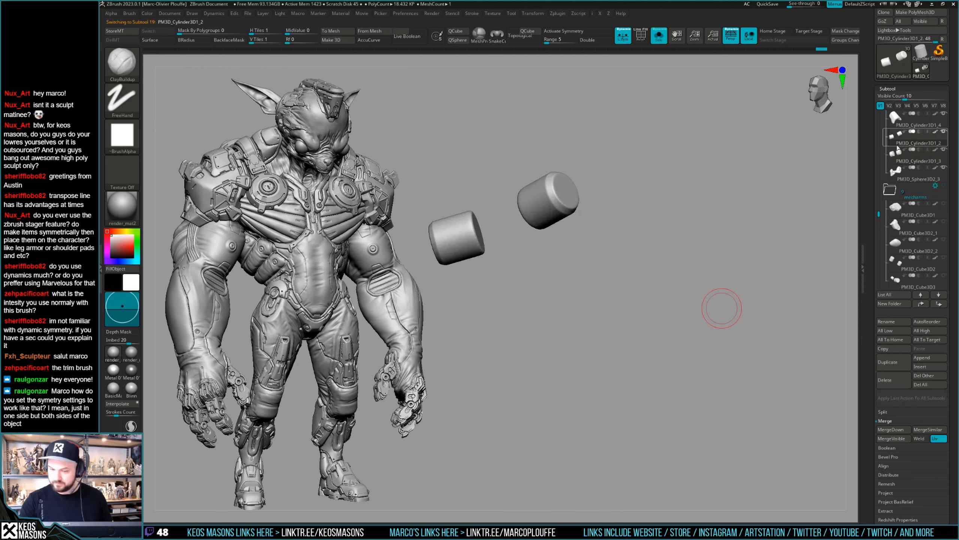
click(895, 432)
alt+drag(646, 275, 670, 281)
key(shift+s)
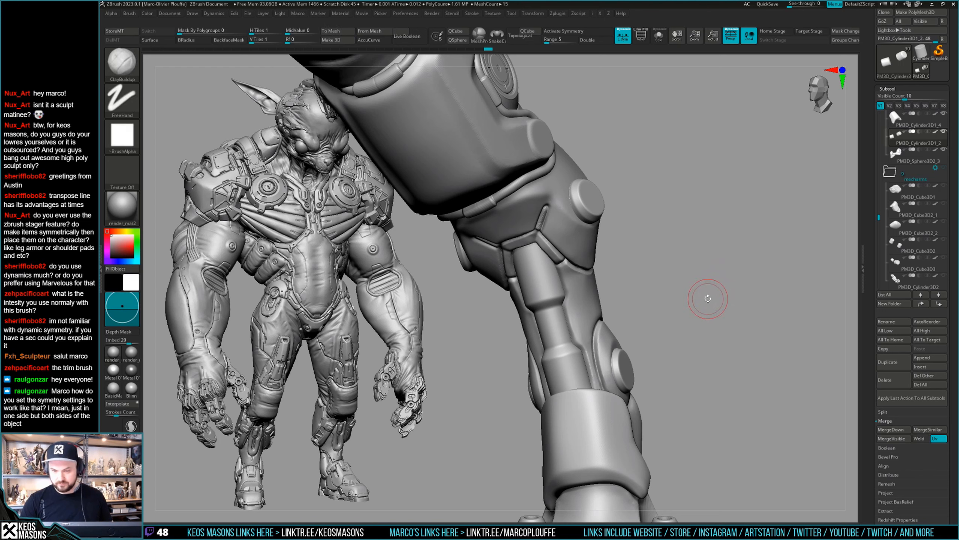
key(space)
click(711, 299)
key(shift+f)
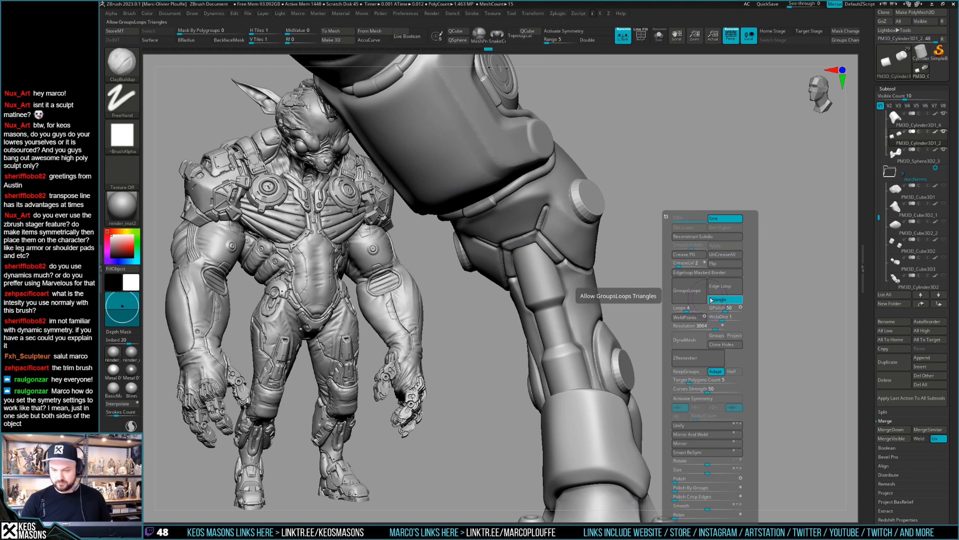
key(shift+f)
Step: Insert a round slotted part from the Ultraborg insert-mesh brush onto the outer face of the upper-joint disc
key(b)
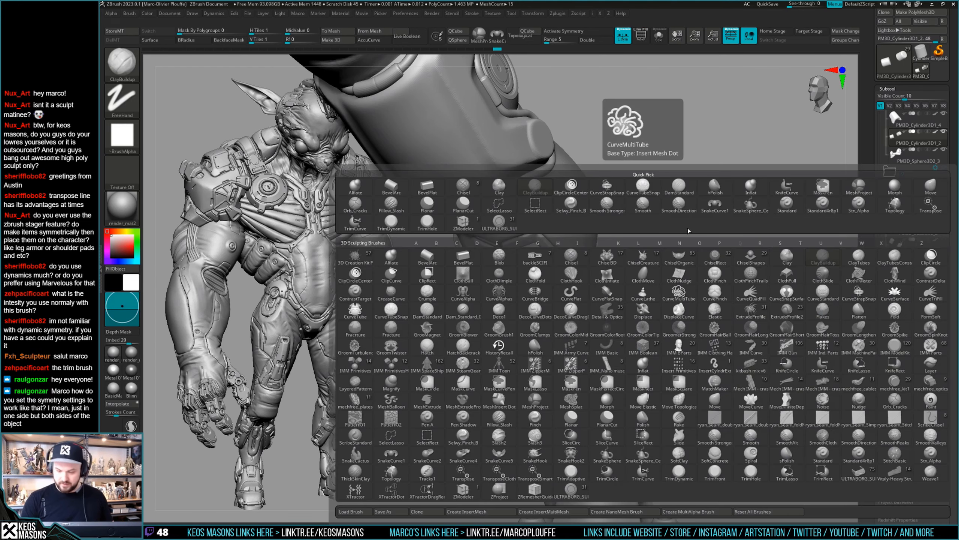
key(comma)
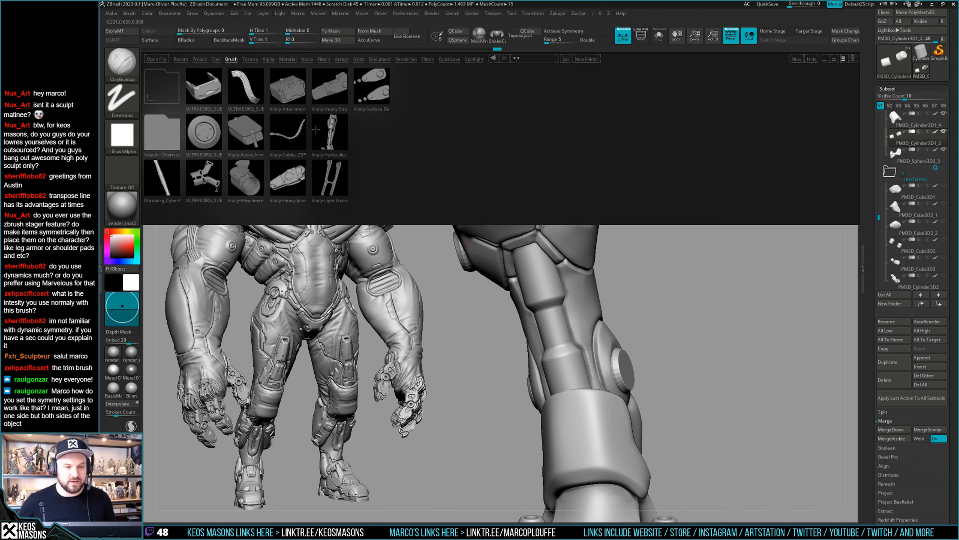
key(comma)
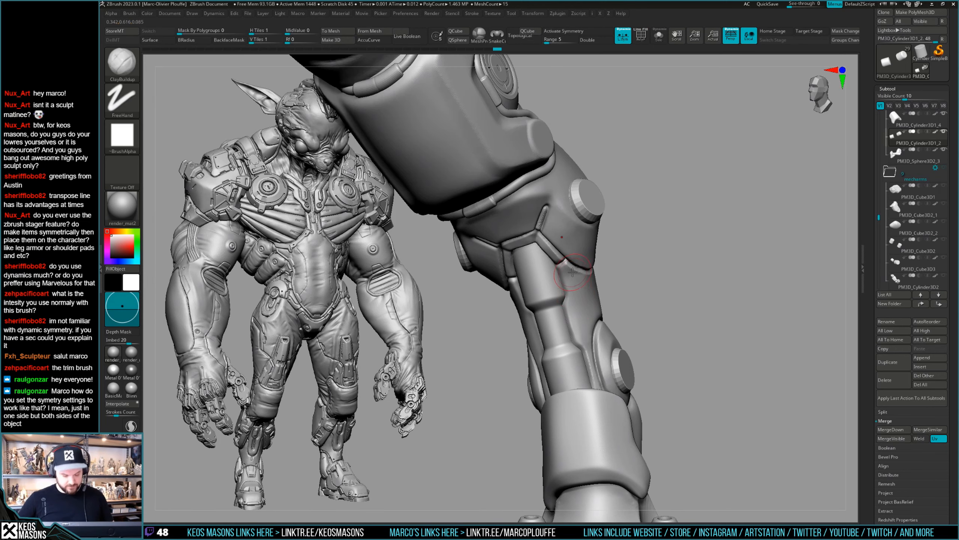
key(b)
click(502, 490)
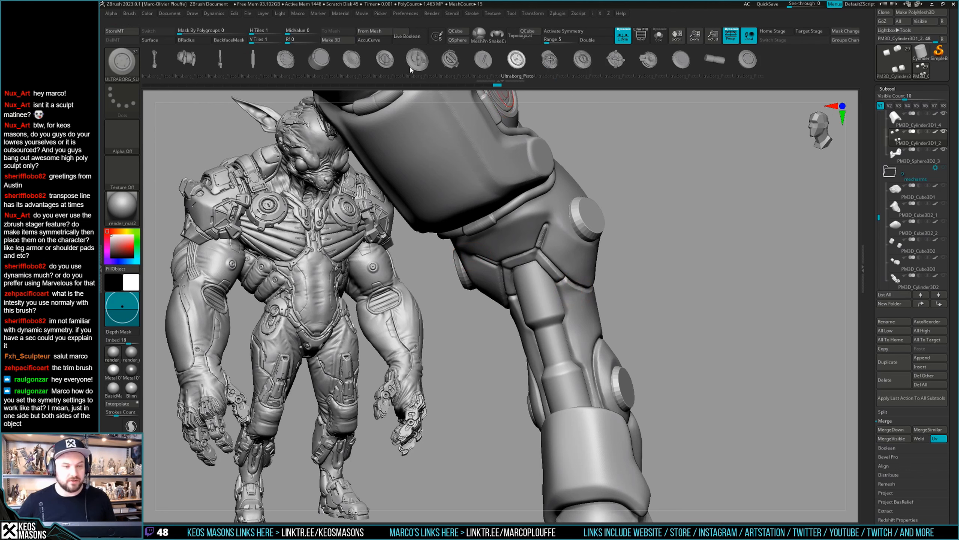
click(389, 60)
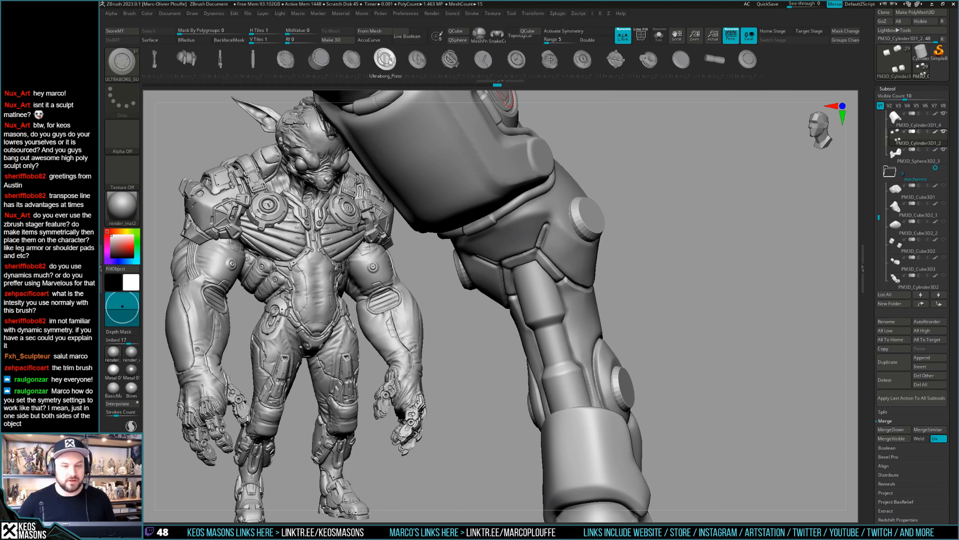
mouse_move(642, 159)
right_down()
mouse_move(608, 167)
mouse_move(591, 216)
right_up()
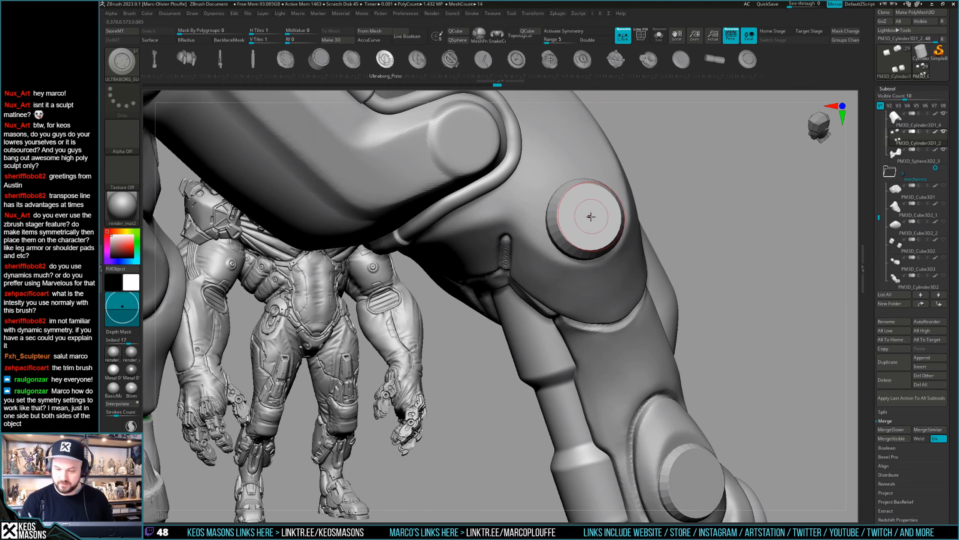
drag(594, 225, 606, 252)
mouse_move(601, 226)
right_down()
mouse_move(617, 204)
mouse_move(707, 209)
mouse_move(630, 219)
mouse_move(636, 214)
right_up()
Step: Sink the new round insert into the upper-joint disc and check its fit from the leg's side
key(w)
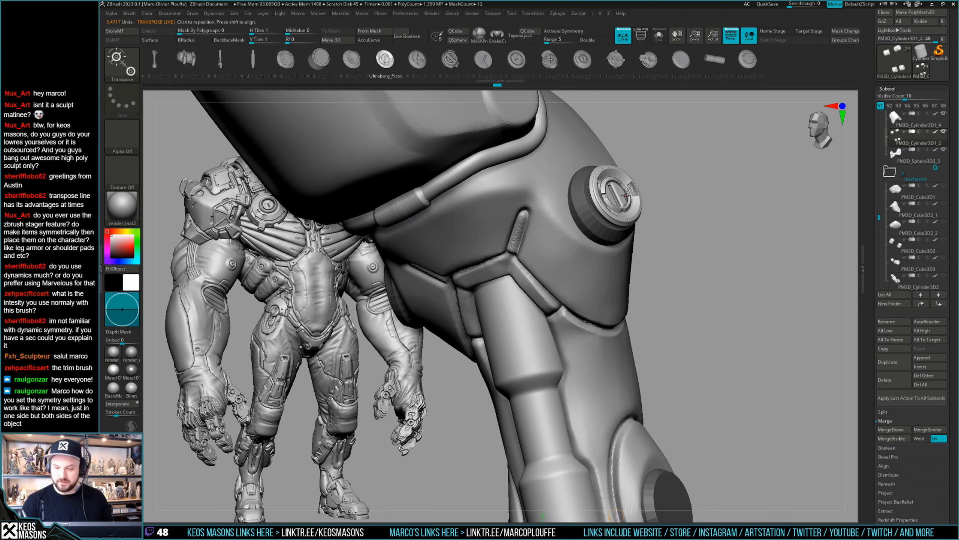
drag(643, 183, 639, 189)
key(q)
mouse_move(686, 219)
right_down()
mouse_move(727, 240)
mouse_move(716, 285)
mouse_move(713, 251)
right_up()
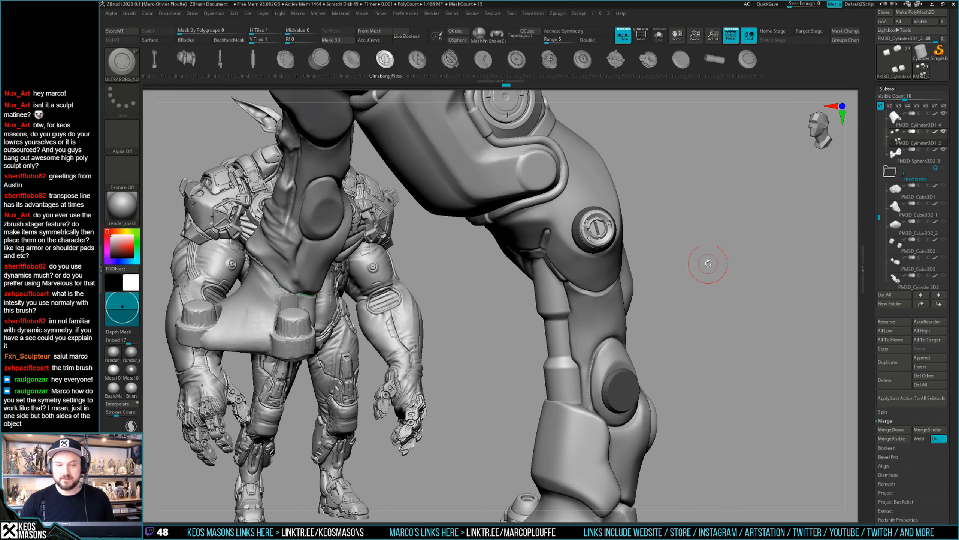
mouse_move(708, 263)
right_down()
mouse_move(706, 295)
mouse_move(724, 262)
right_up()
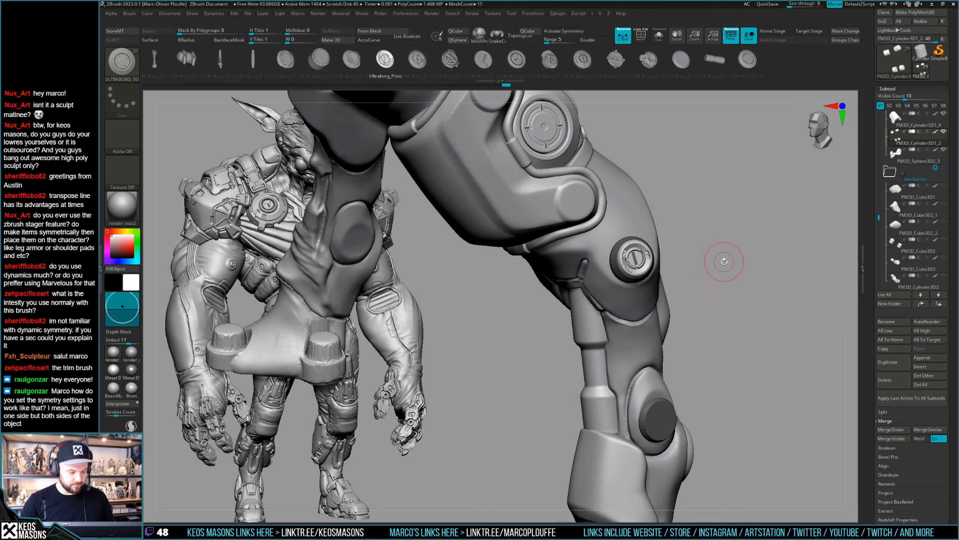
Step: Undo the slotted insert on the upper-joint disc and pick another round Ultraborg part for insertion
key(ctrl+z)
key(ctrl+z)
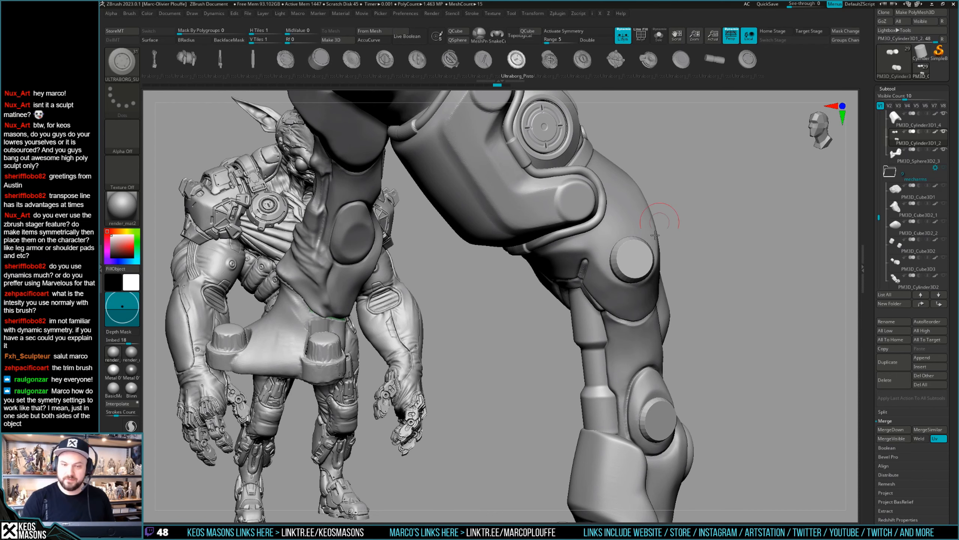
click(527, 66)
Step: Insert the chosen round part on the upper-joint disc and sink it slightly along its axis
mouse_move(623, 241)
right_down()
mouse_move(642, 264)
mouse_move(631, 262)
mouse_move(706, 236)
right_up()
key(space)
key(w)
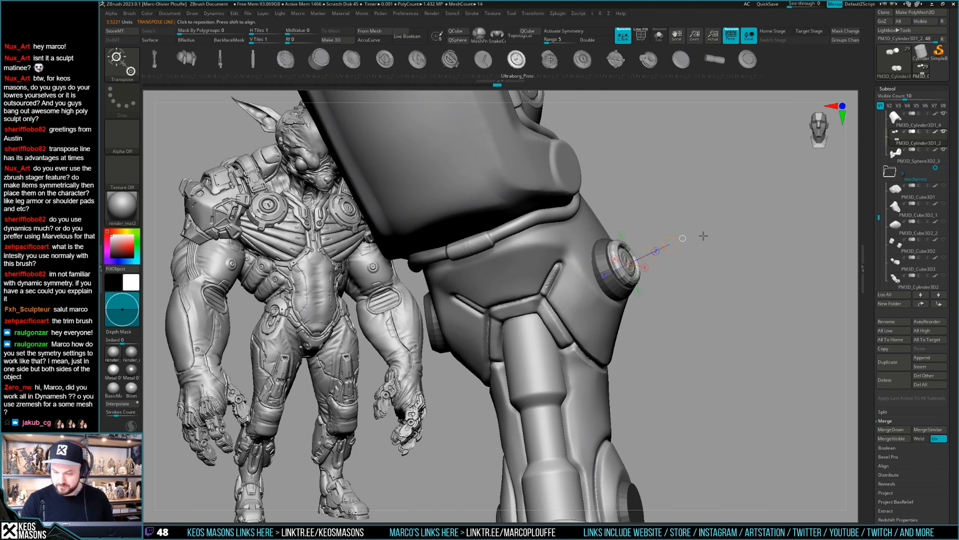
drag(651, 255, 648, 256)
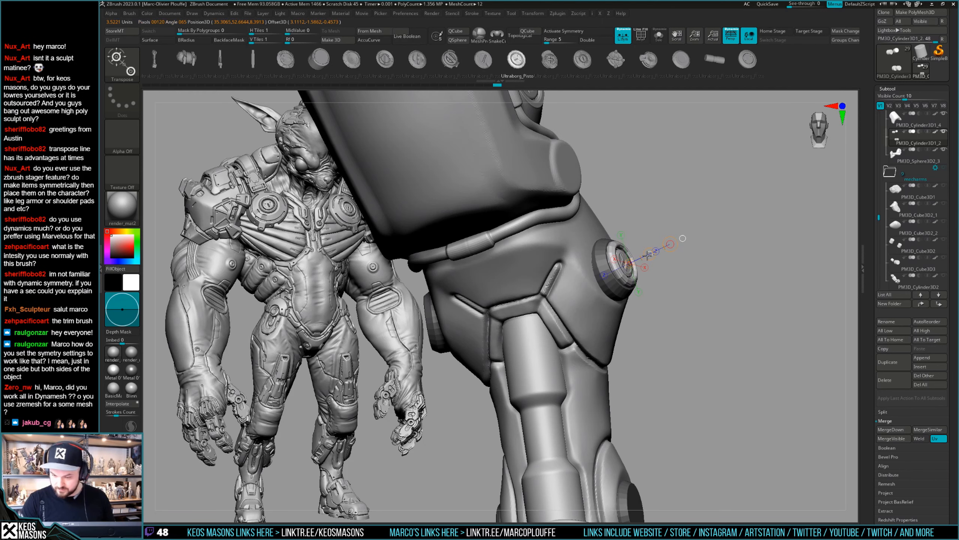
key(q)
mouse_move(665, 264)
right_down()
mouse_move(706, 268)
mouse_move(696, 288)
mouse_move(645, 243)
right_up()
mouse_move(722, 259)
right_down()
mouse_move(730, 249)
mouse_move(573, 290)
mouse_move(724, 259)
right_up()
ctrl+click(728, 261)
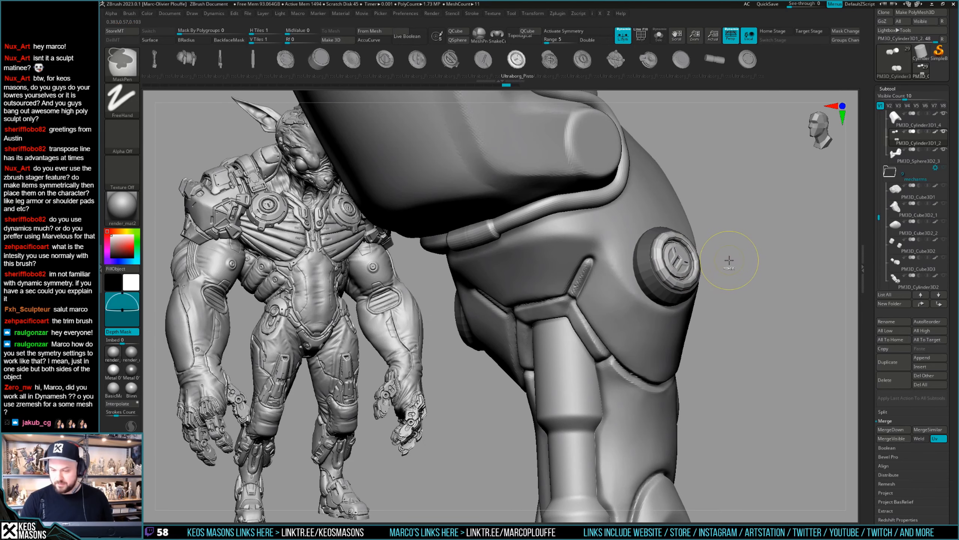
Step: Try lower Imbed values for the insert brush, testing the round part on the upper-joint disc
click(676, 263)
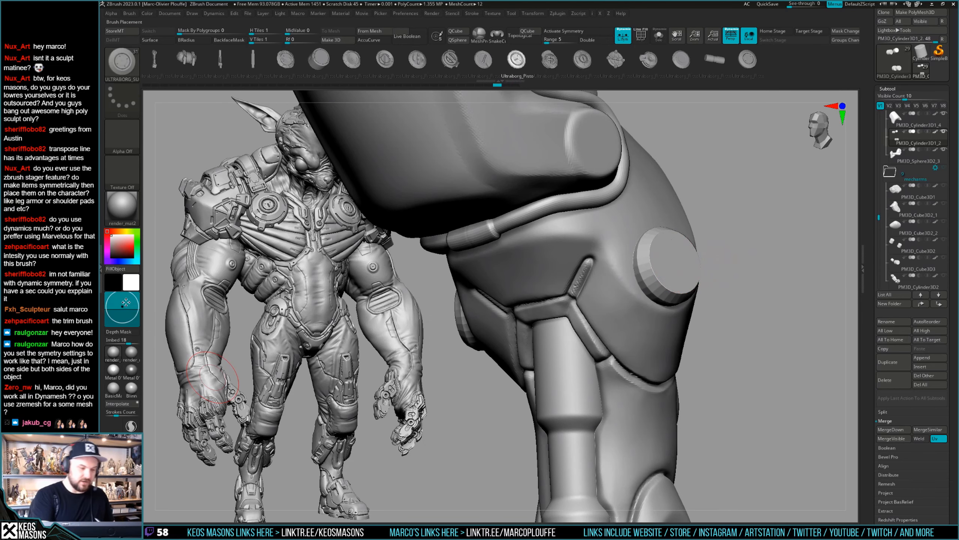
right_drag(659, 267, 605, 273)
click(676, 261)
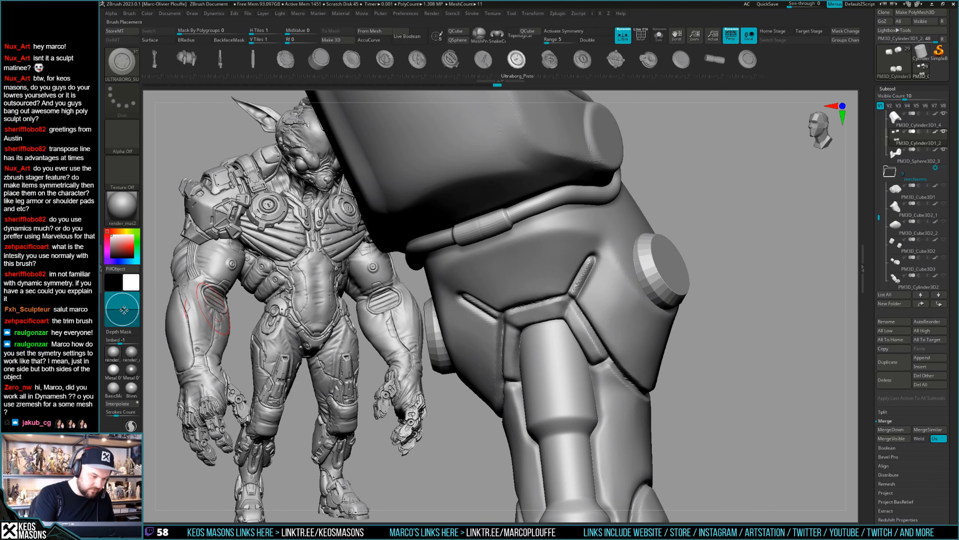
click(120, 340)
key(ctrl+shift+z)
key(ctrl+shift+z)
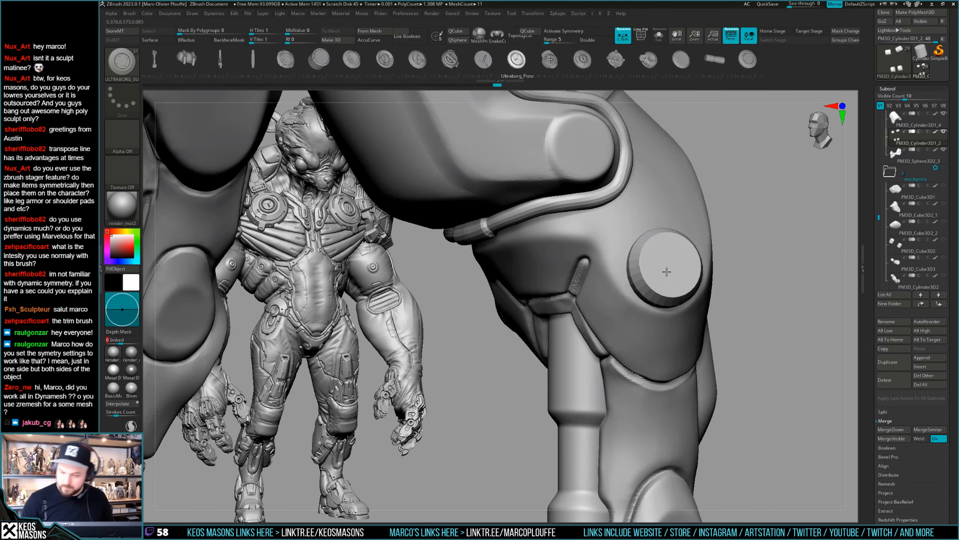
key(ctrl+z)
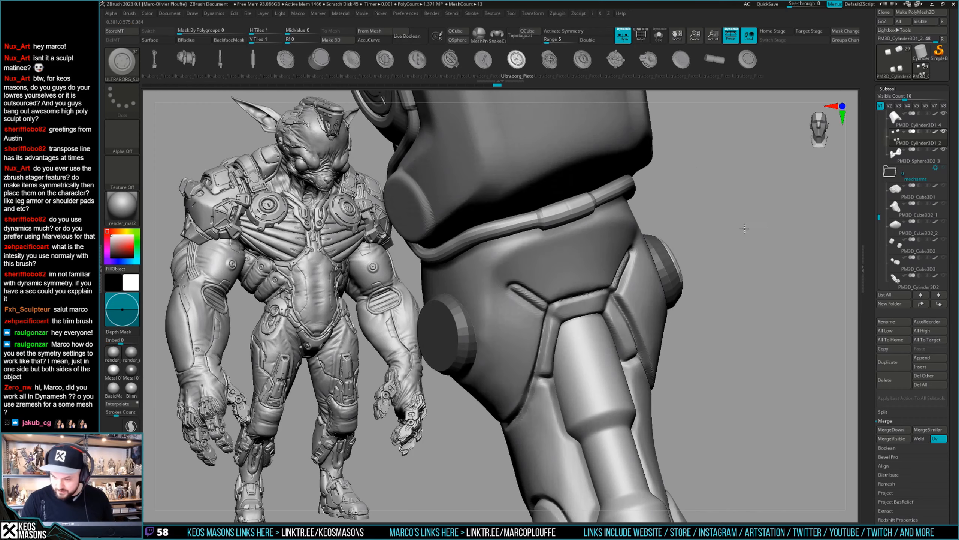
Step: Test the round insert again with Imbed at 0 and check its depth in the disc with polygroups shown
click(576, 296)
drag(620, 295, 553, 263)
key(ctrl+z)
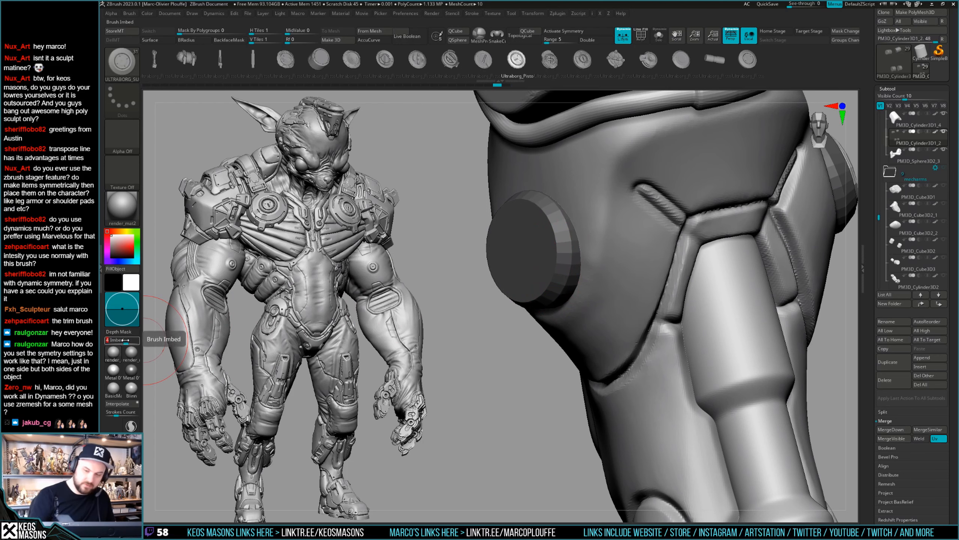
mouse_move(521, 250)
mouse_down()
mouse_move(715, 290)
mouse_move(728, 276)
mouse_move(707, 257)
mouse_move(690, 287)
mouse_move(744, 264)
mouse_up()
key(shift+f)
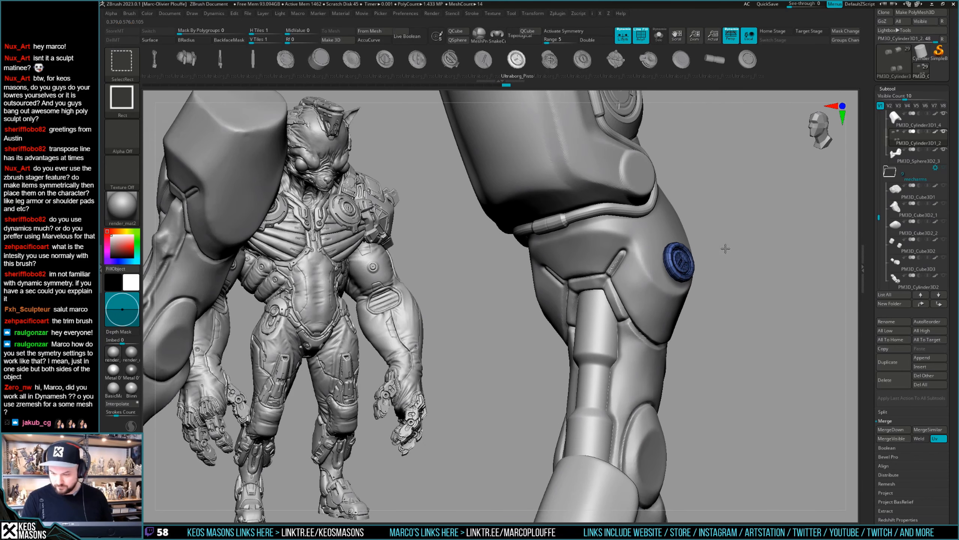
mouse_move(784, 239)
ctrl+shift+mouse_down()
mouse_move(746, 303)
mouse_move(710, 287)
ctrl+shift+mouse_up()
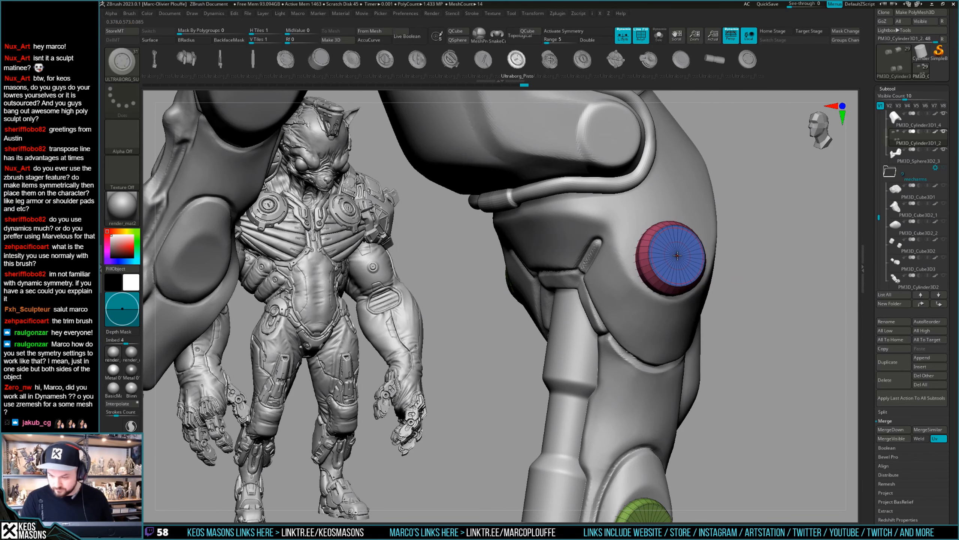
Step: Insert the round part on the outer faces of the upper-joint and lower-joint discs with brush Imbed at 4
drag(676, 258, 621, 308)
key(shift+f)
key(ctrl+z)
mouse_move(710, 299)
mouse_down()
mouse_move(721, 285)
mouse_move(562, 318)
mouse_up()
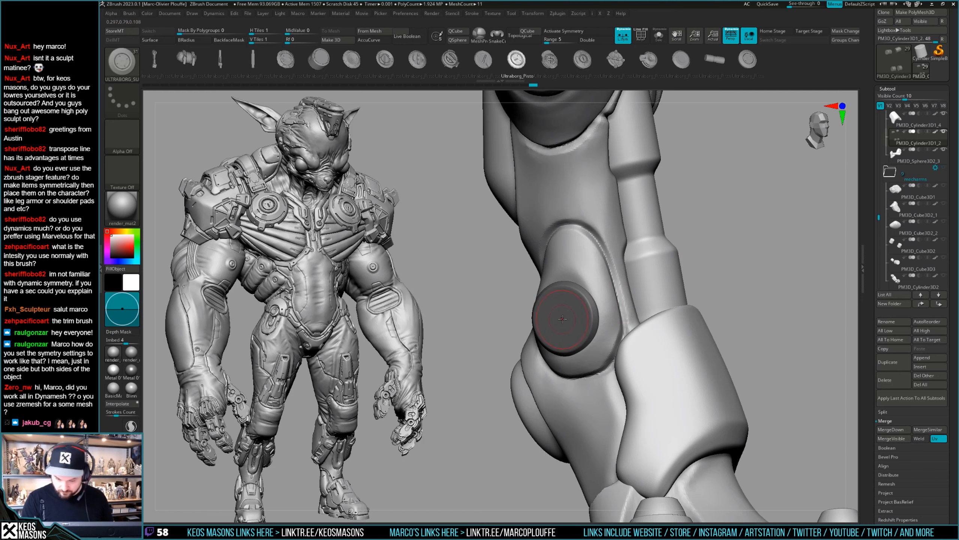
click(562, 318)
mouse_move(714, 265)
mouse_down()
mouse_move(752, 249)
mouse_move(735, 248)
mouse_move(728, 278)
mouse_move(705, 273)
mouse_move(705, 300)
mouse_move(696, 295)
mouse_move(717, 300)
mouse_move(698, 275)
mouse_move(698, 302)
mouse_up()
Step: Switch to the ClayBuildup sculpting brush
key(b)
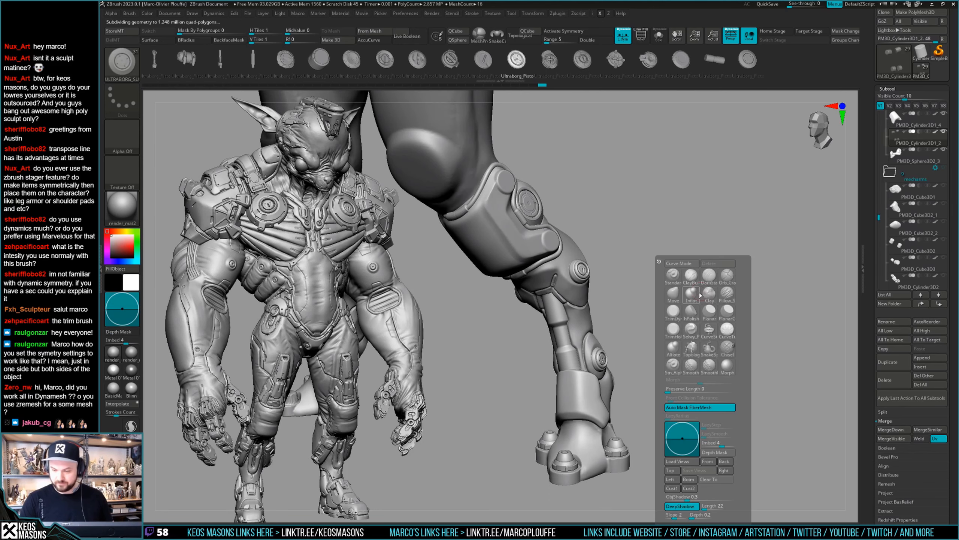
key(c)
key(b)
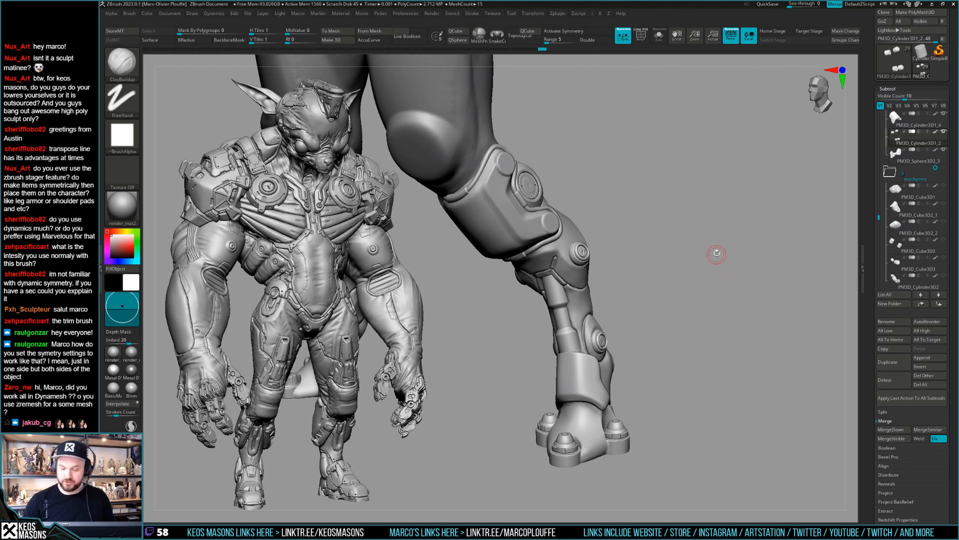
Step: Examine the leg's proportions and the new joint inserts from the front, three-quarter and side
drag(717, 254, 720, 245)
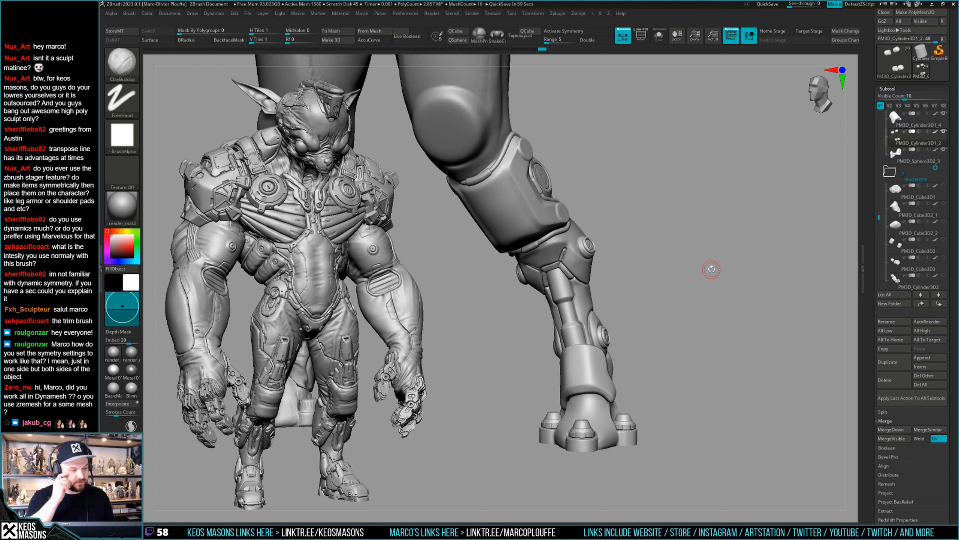
drag(695, 261, 714, 245)
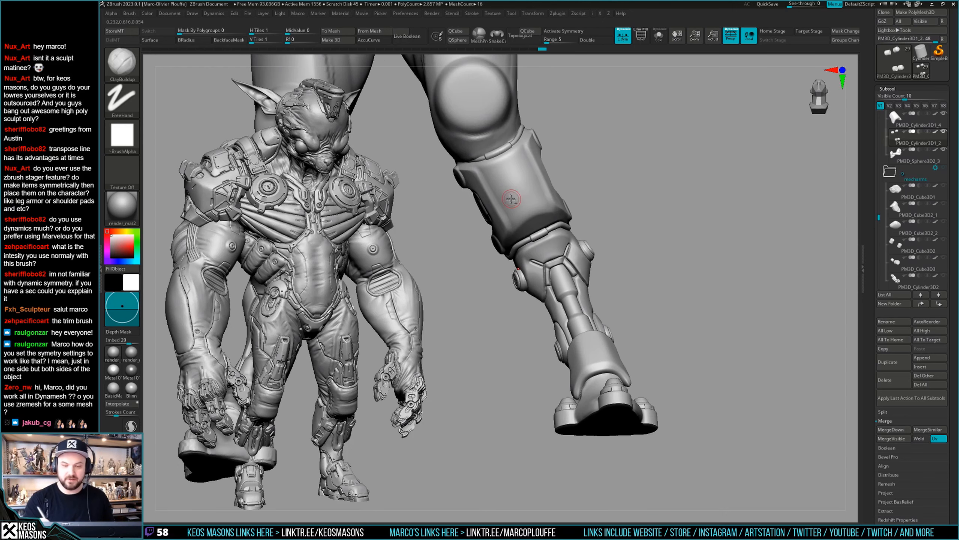
alt+click(513, 199)
right_drag(521, 198, 519, 209)
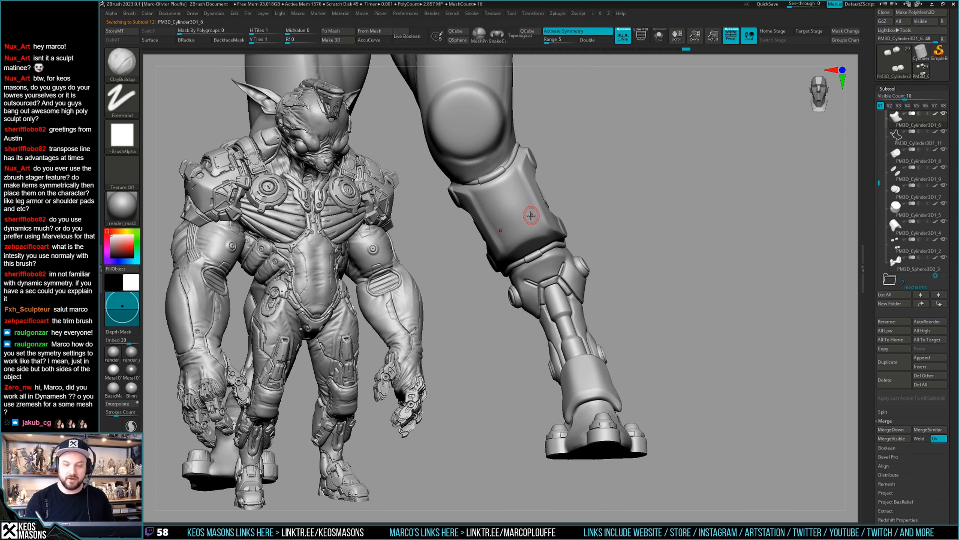
key(w)
click(521, 231)
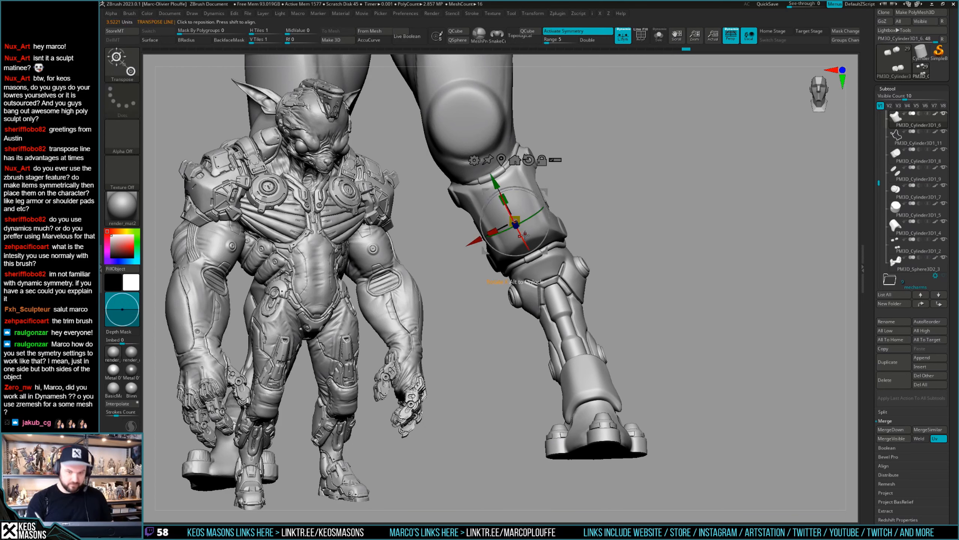
key(q)
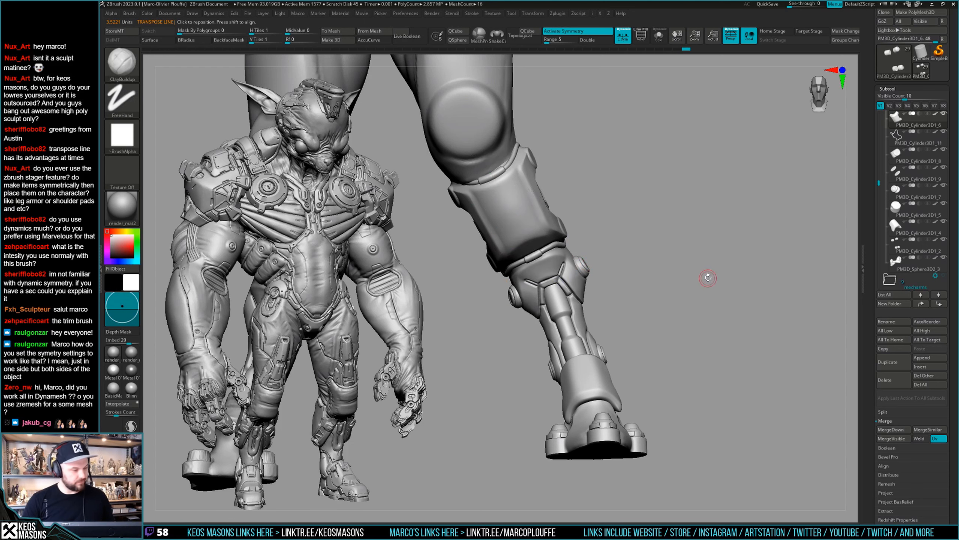
drag(708, 277, 706, 282)
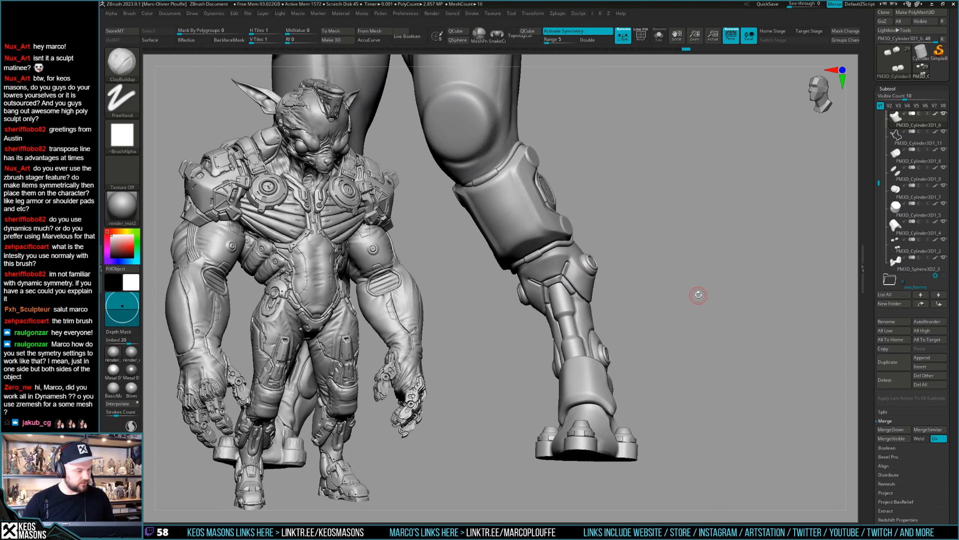
drag(697, 298, 687, 297)
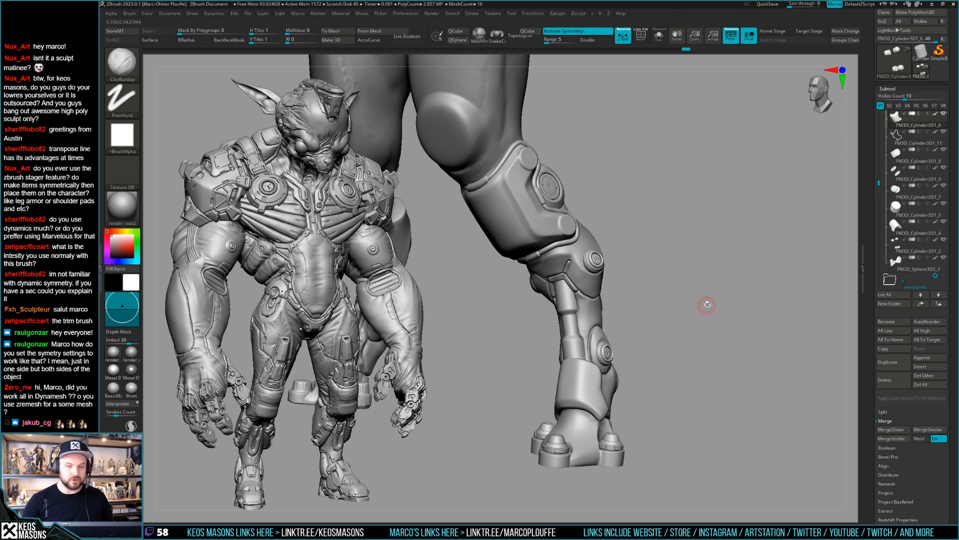
drag(707, 305, 709, 281)
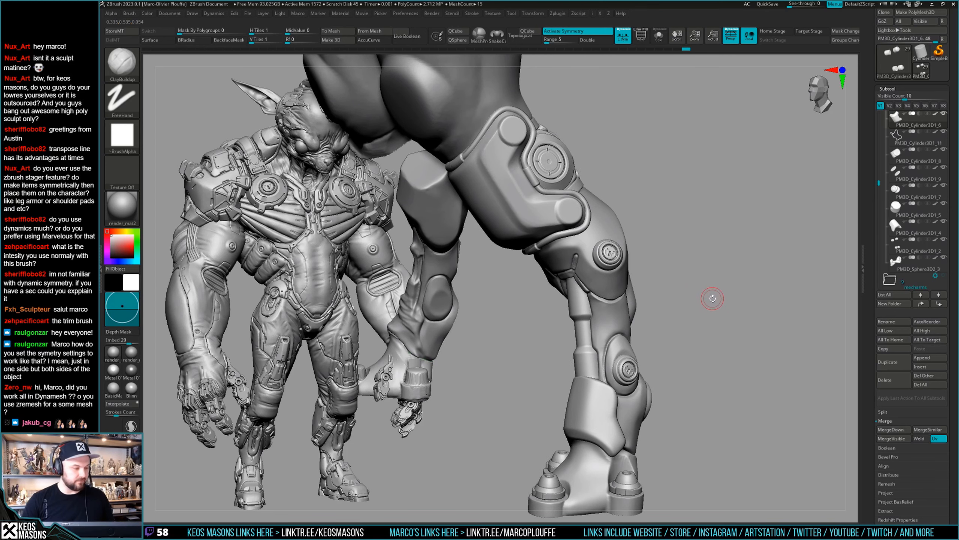
Step: Select the large round side discs of the middle joint and nudge them slightly along one axis
drag(713, 299, 645, 263)
alt+click(644, 263)
right_drag(642, 262, 726, 262)
key(w)
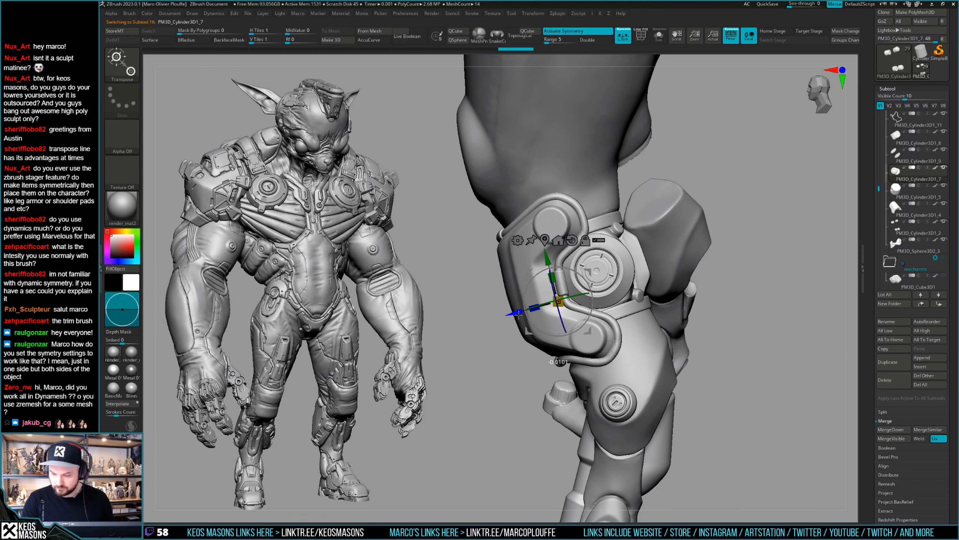
mouse_move(518, 314)
right_down()
mouse_move(724, 282)
mouse_move(693, 280)
mouse_move(684, 305)
mouse_move(627, 278)
mouse_move(583, 308)
right_up()
key(q)
right_click(583, 309)
Step: Select the middle joint's shell and carve grooves beside its raised side ridges with the Orb_Cracks brush, undoing the last stroke
alt+click(606, 262)
mouse_move(605, 262)
right_down()
mouse_move(666, 274)
mouse_move(594, 278)
mouse_move(611, 279)
mouse_move(605, 257)
mouse_move(606, 269)
right_up()
key(shift+f)
key(shift+f)
right_click(612, 279)
click(636, 278)
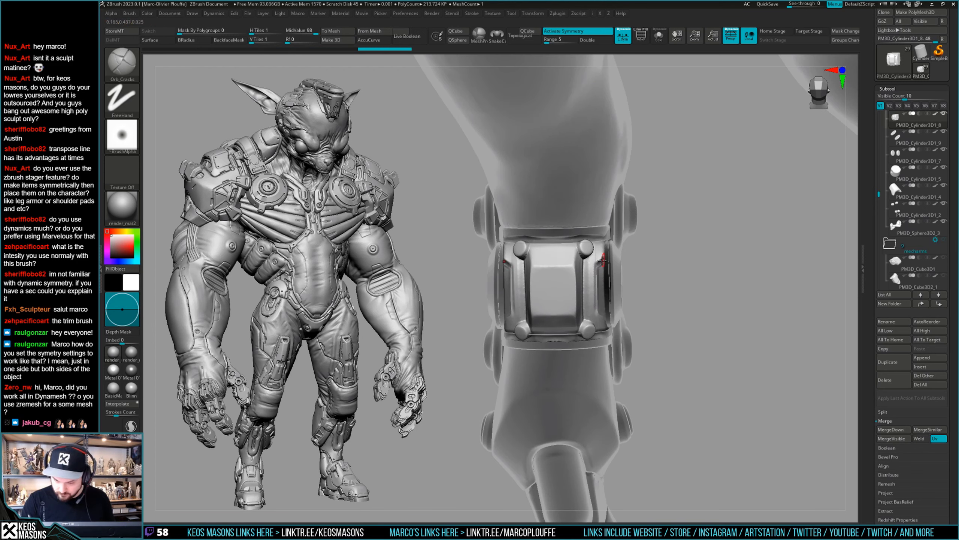
drag(596, 313, 596, 317)
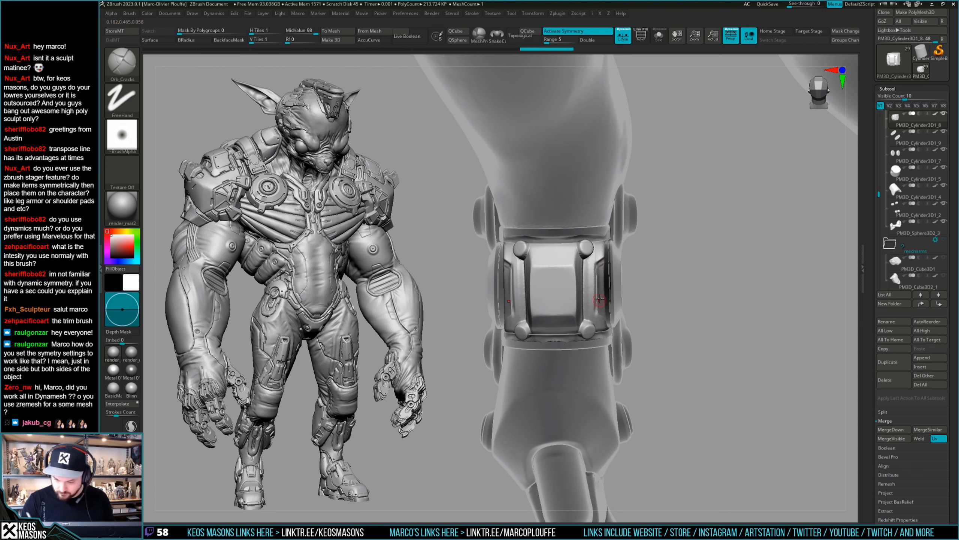
right_drag(600, 321, 604, 314)
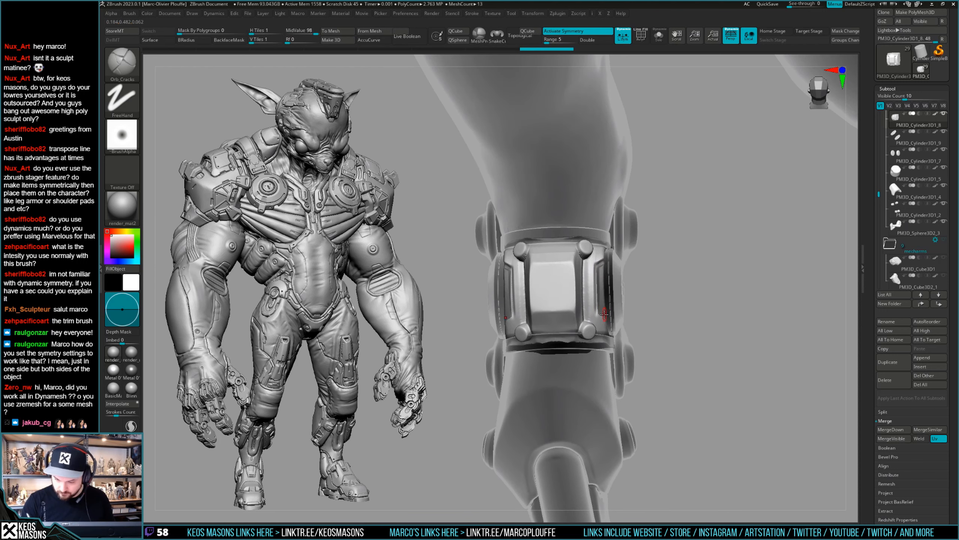
drag(598, 313, 603, 316)
key(ctrl+z)
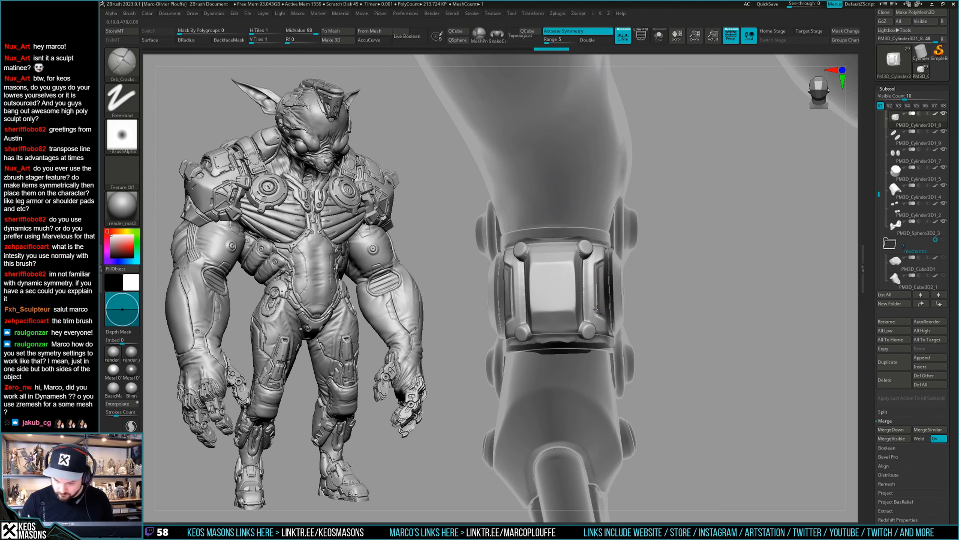
Step: Isolate the middle joint's shell to examine its carved side, restore the full leg and undo the last change
right_drag(600, 302, 650, 306)
right_drag(591, 308, 626, 260)
key(alt+s)
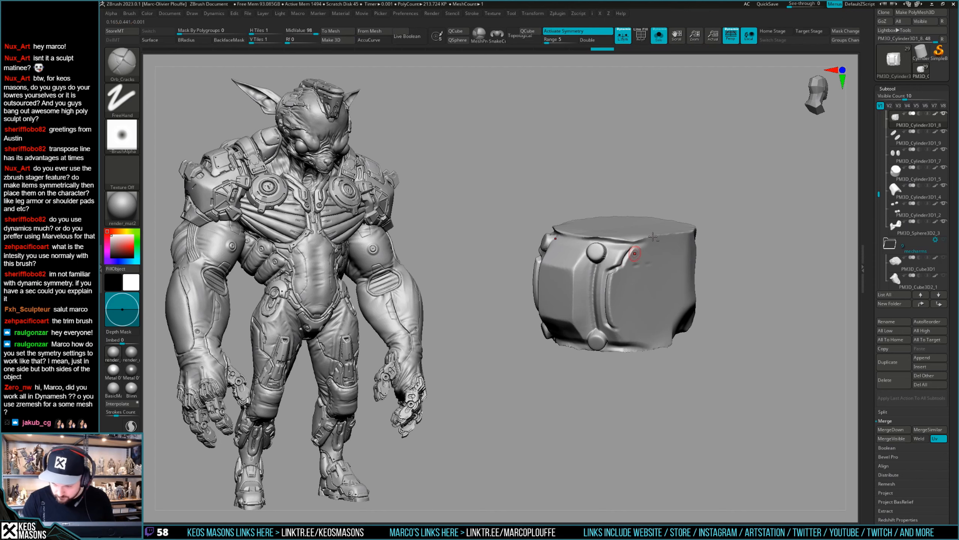
key(alt+s)
key(ctrl)
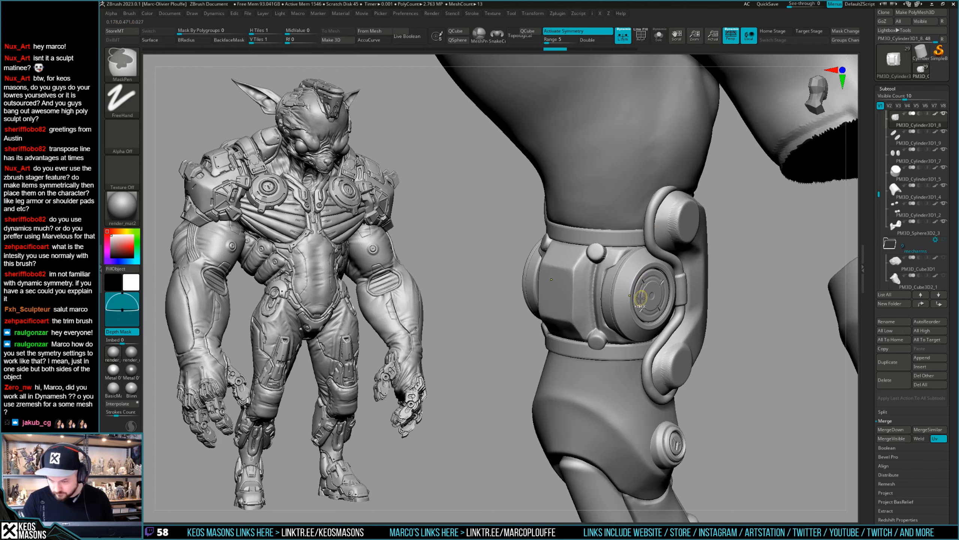
right_drag(638, 296, 611, 290)
key(ctrl)
key(ctrl+z)
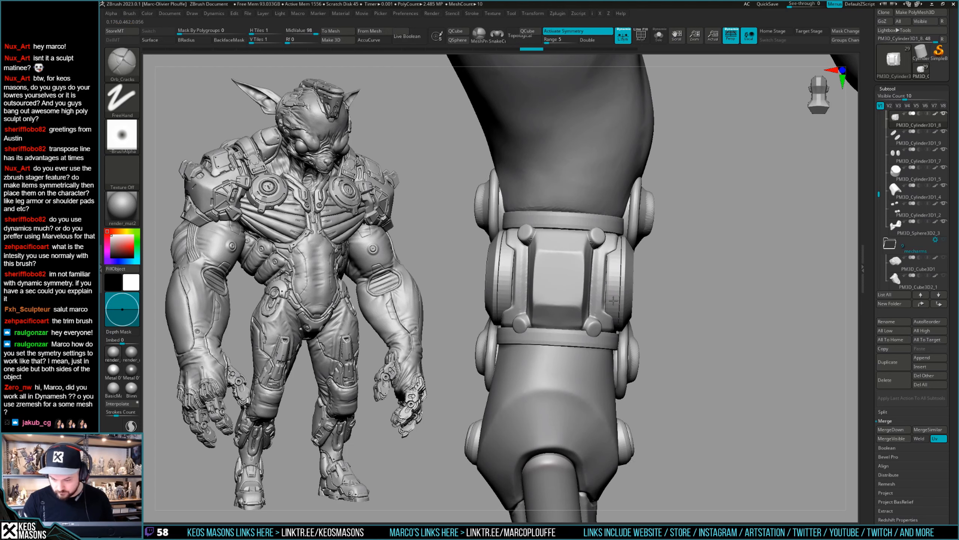
Step: Select the middle joint's round side discs and adjust their fit against the shell
alt+click(624, 289)
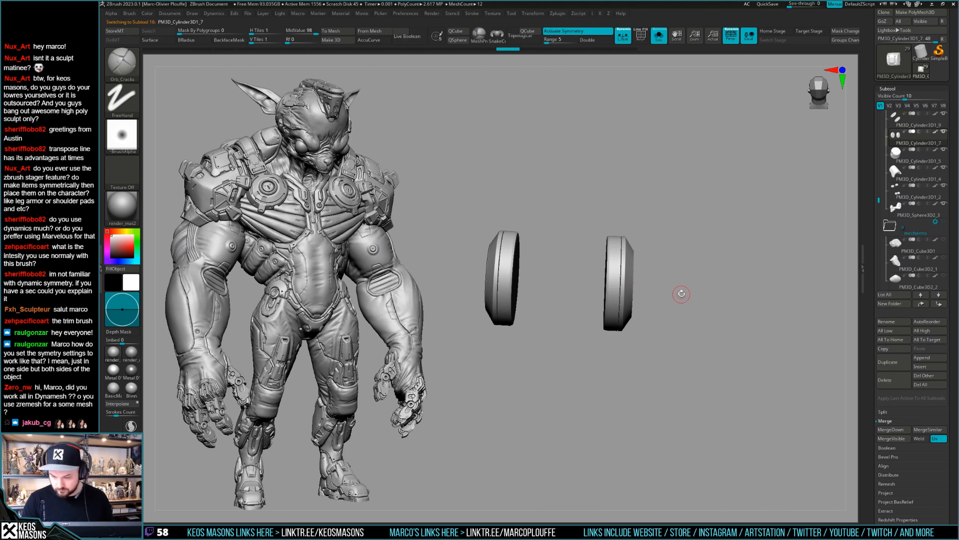
key(w)
right_drag(682, 293, 691, 298)
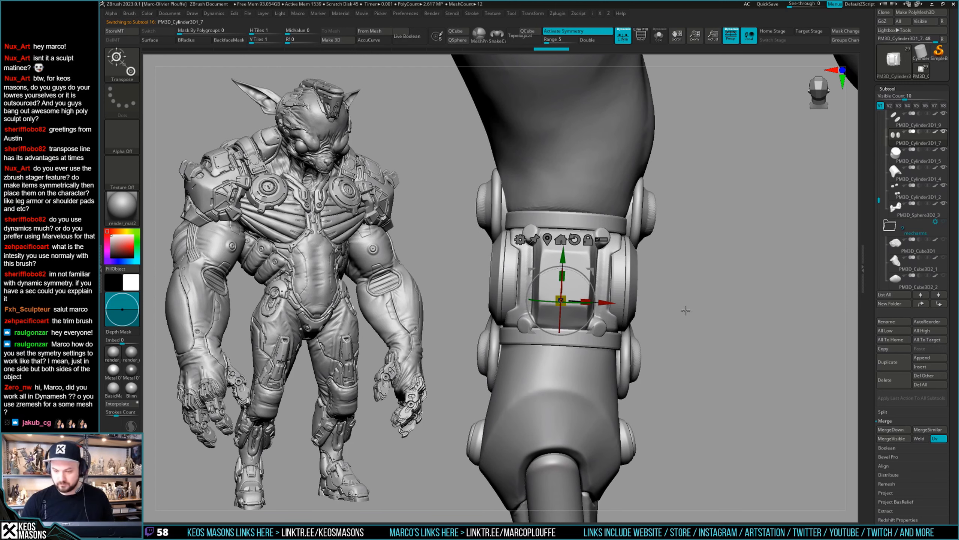
key(q)
Step: Reselect the middle joint's shell and isolate it for further Orb_Cracks carving
key(space)
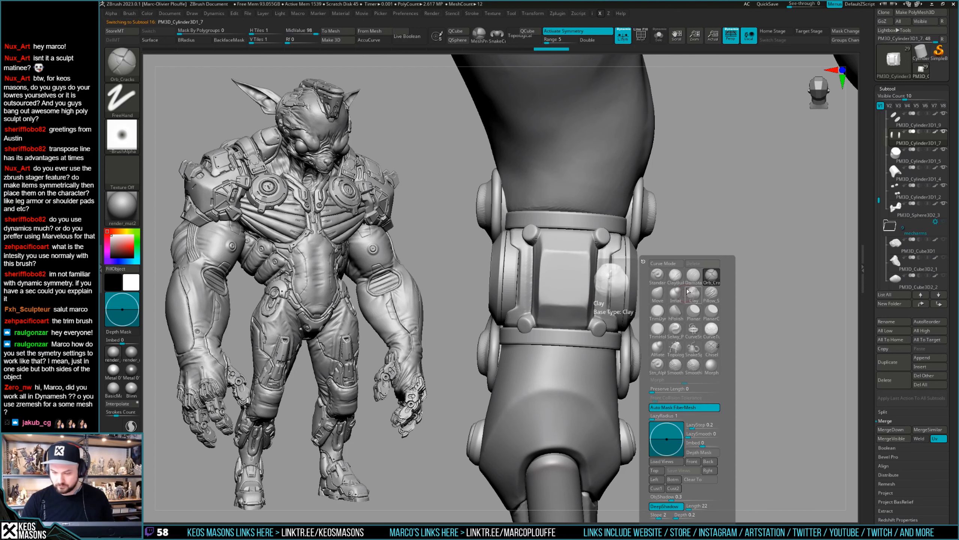
click(684, 299)
key(shift+s)
right_drag(615, 301, 651, 298)
key(shift+s)
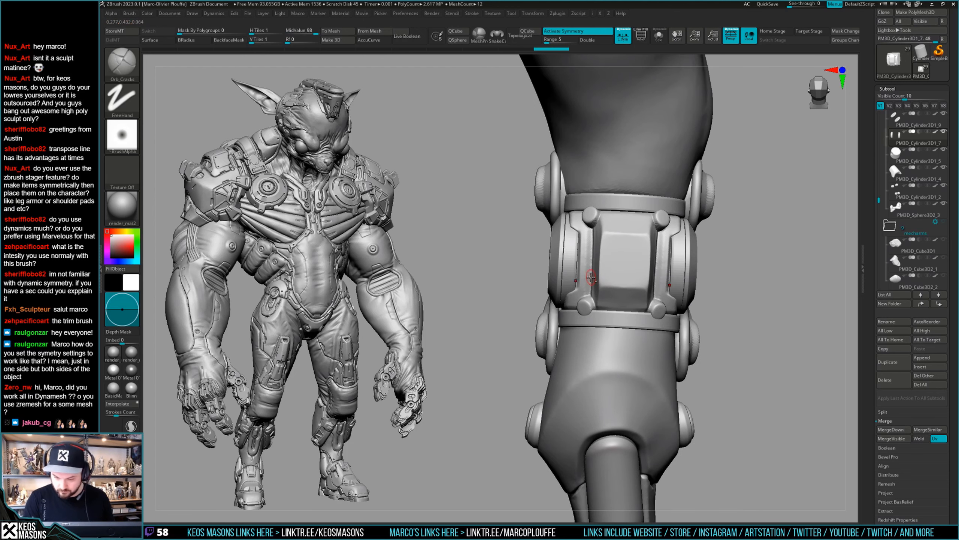
alt+click(589, 281)
right_drag(563, 288, 578, 288)
key(shift+s)
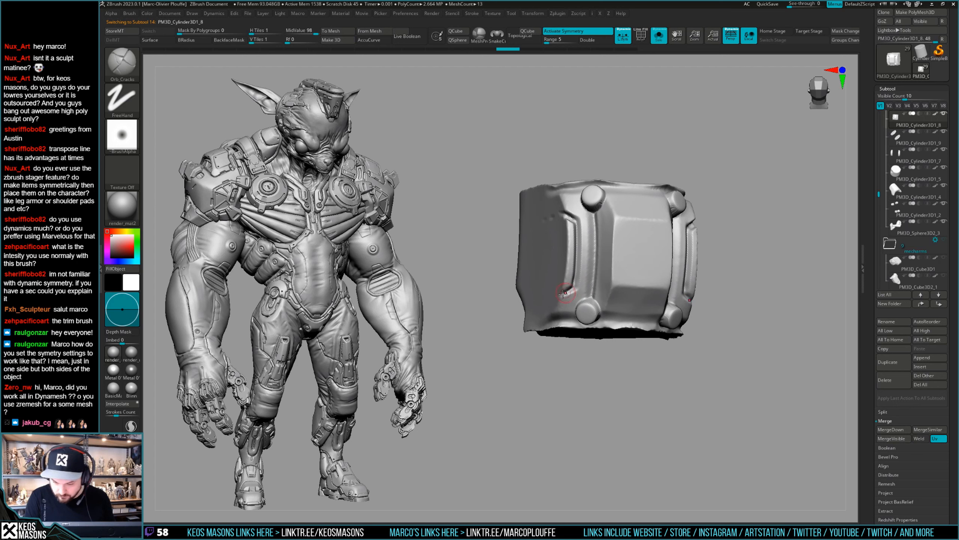
Step: Carve grooves along the side ridges of the middle joint's shell with the Orb_Cracks brush, alternating between isolated and full-leg display
key(shift+s)
right_drag(573, 284, 553, 300)
key(shift+s)
key(shift+s)
right_drag(703, 270, 682, 235)
key(shift+s)
key(space)
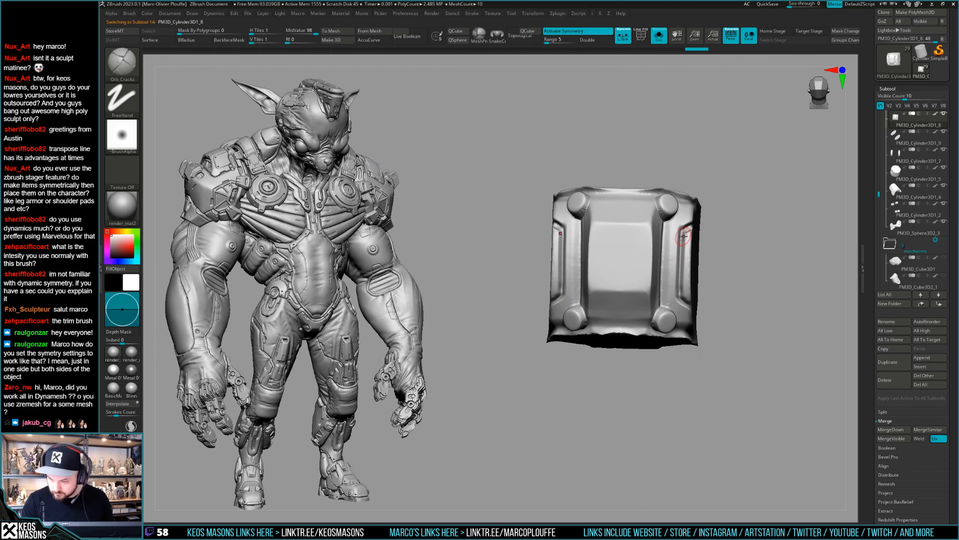
drag(682, 232, 683, 224)
key(shift+s)
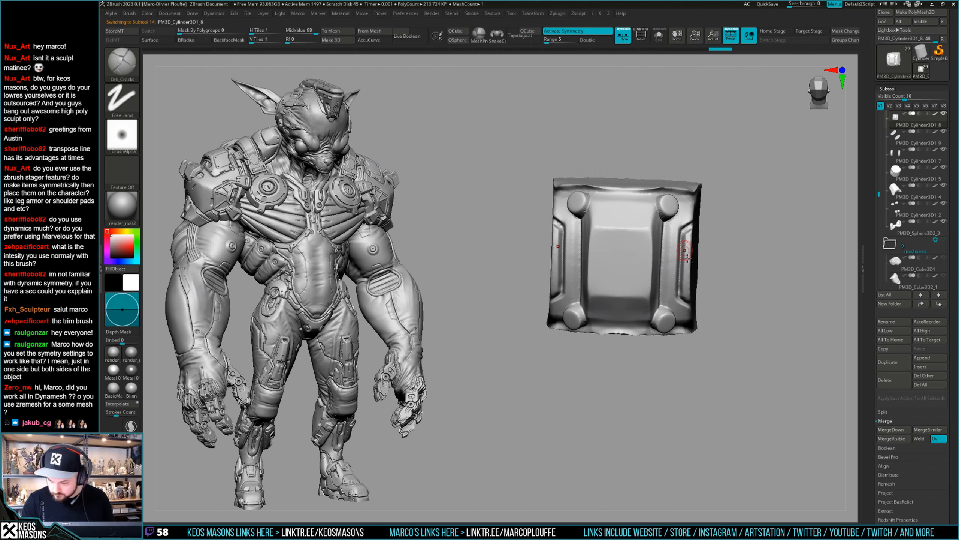
mouse_move(687, 246)
right_down()
mouse_move(679, 272)
mouse_move(691, 295)
mouse_move(670, 308)
right_up()
Step: Switch to the Move brush, select the ring bands above and below the middle joint's shell, then isolate and subdivide them
key(b)
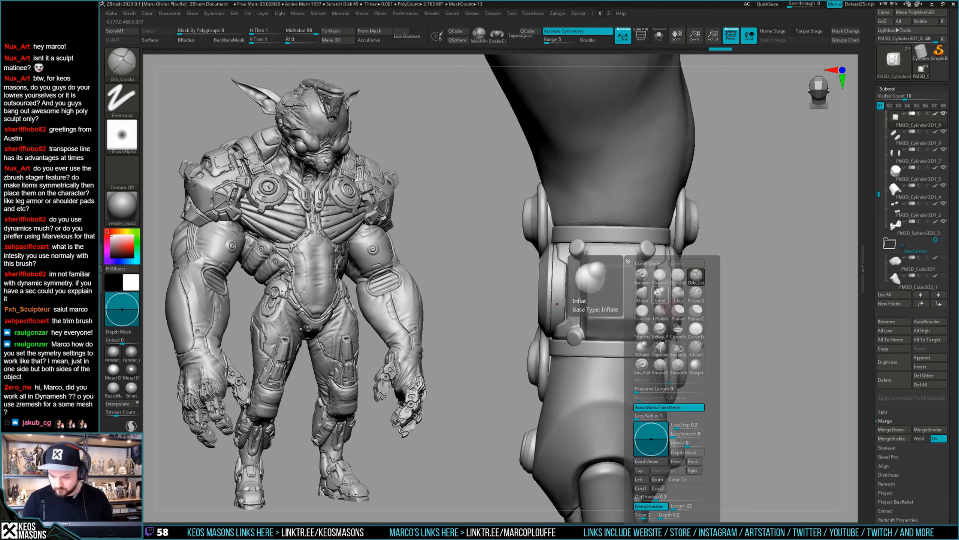
key(m)
key(v)
key(space)
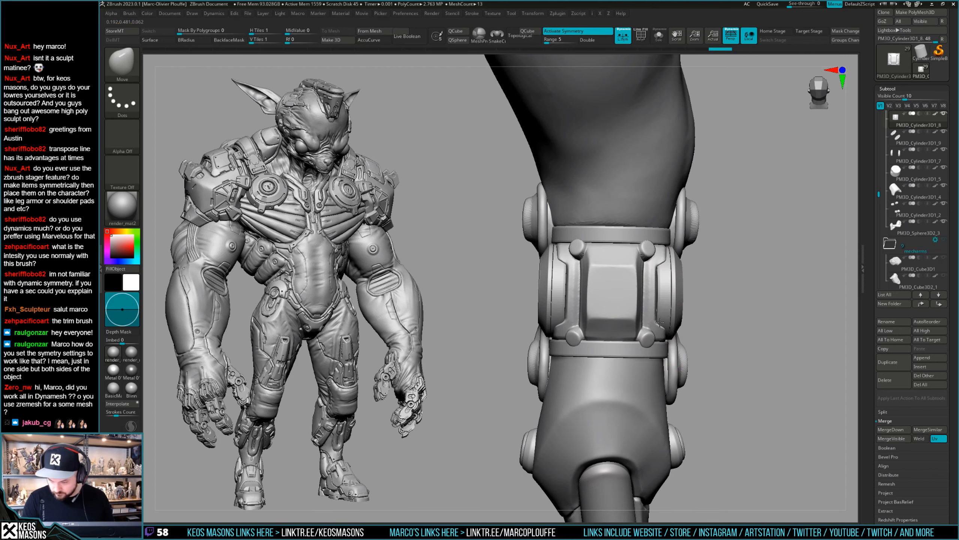
right_drag(660, 322, 706, 282)
alt+click(659, 319)
key(shift+s)
key(shift+f)
key(shift+f)
right_click(629, 369)
key(ctrl+d)
key(space)
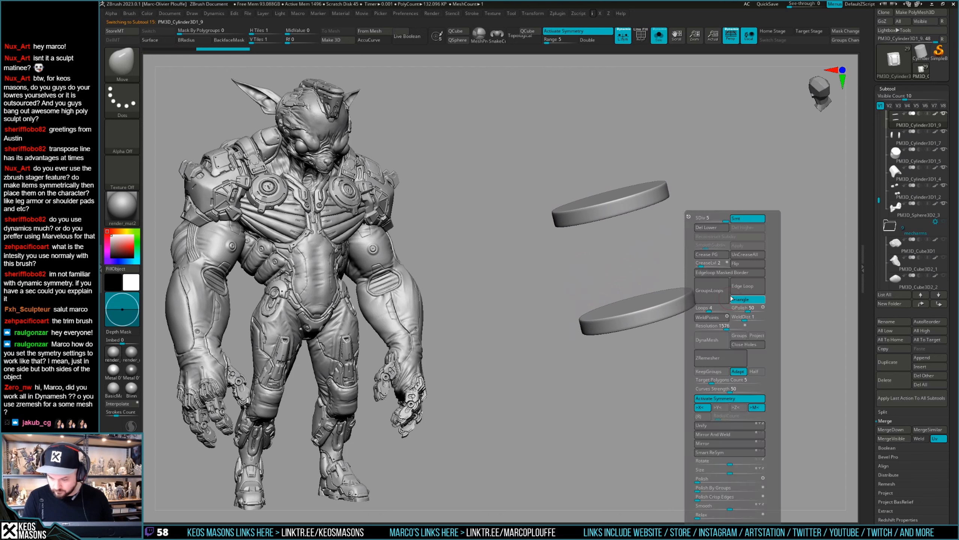
Step: Restore the full leg, switch to the TrimHole brush and make the surrounding leg parts transparent
key(shift+s)
mouse_move(655, 293)
right_down()
mouse_move(621, 302)
mouse_move(642, 304)
mouse_move(623, 273)
right_up()
key(b)
key(t)
key(h)
key(shift+t)
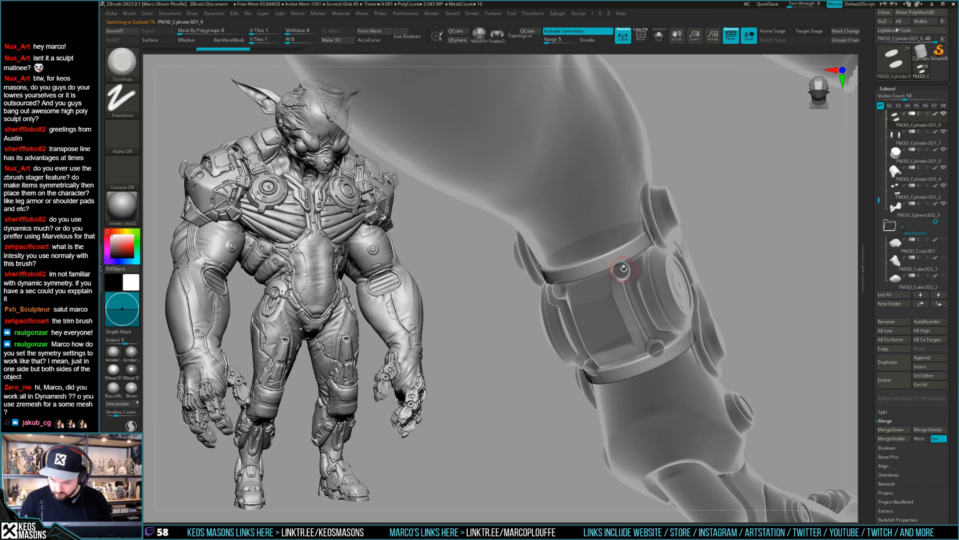
Step: Choose the ClipCircleCenter brush, try a circular clip on the ring band at the shell's upper corner bolt and turn transparency off
right_drag(613, 315, 603, 322)
right_click(603, 321)
right_click(634, 269)
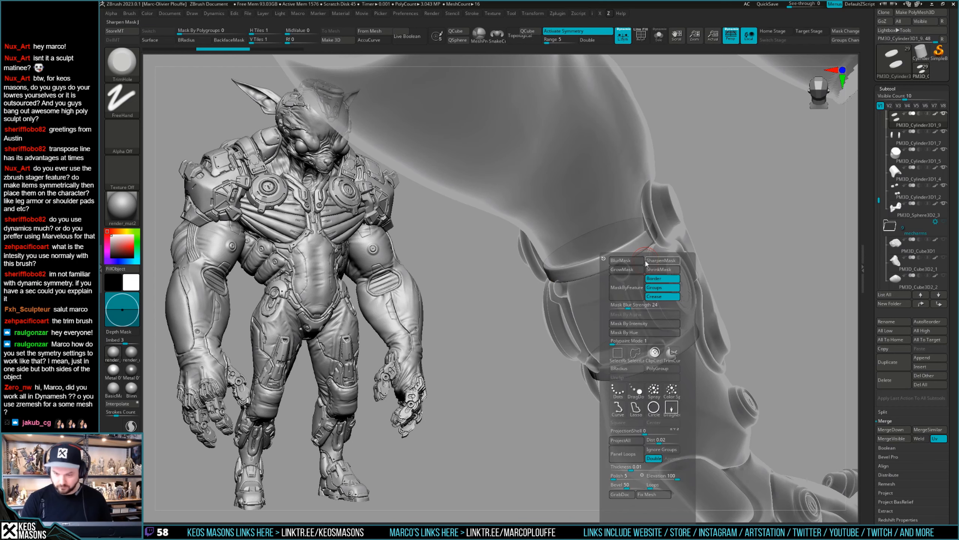
ctrl+shift+click(655, 353)
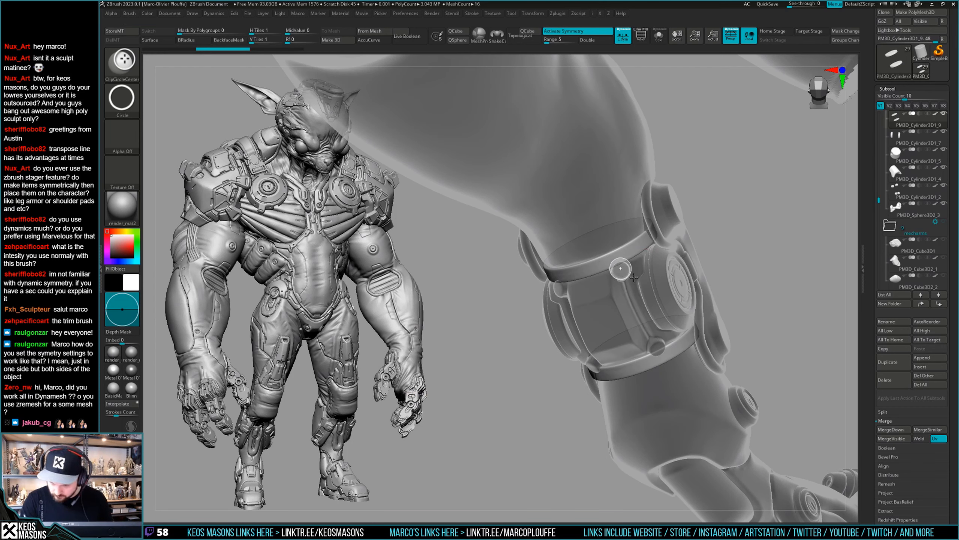
ctrl+shift+drag(635, 278, 636, 278)
mouse_move(671, 318)
right_down()
mouse_move(699, 310)
mouse_move(653, 313)
mouse_move(638, 240)
mouse_move(731, 251)
mouse_move(699, 277)
right_up()
key(shift+t)
Step: Switch to the alpha stamping brush with the DragDot stroke and open the alpha import dialog, closing it without loading a file
key(b)
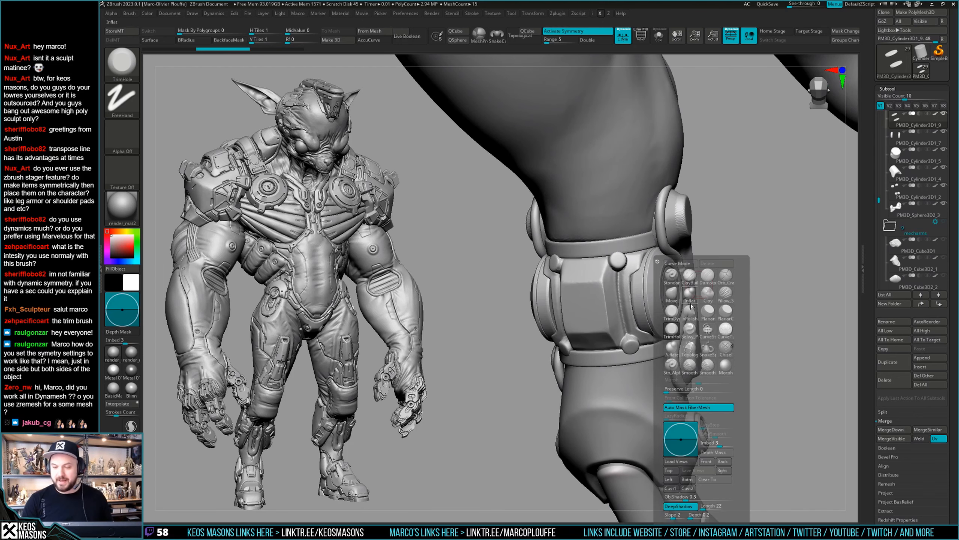
click(673, 350)
key(alt+a)
click(617, 256)
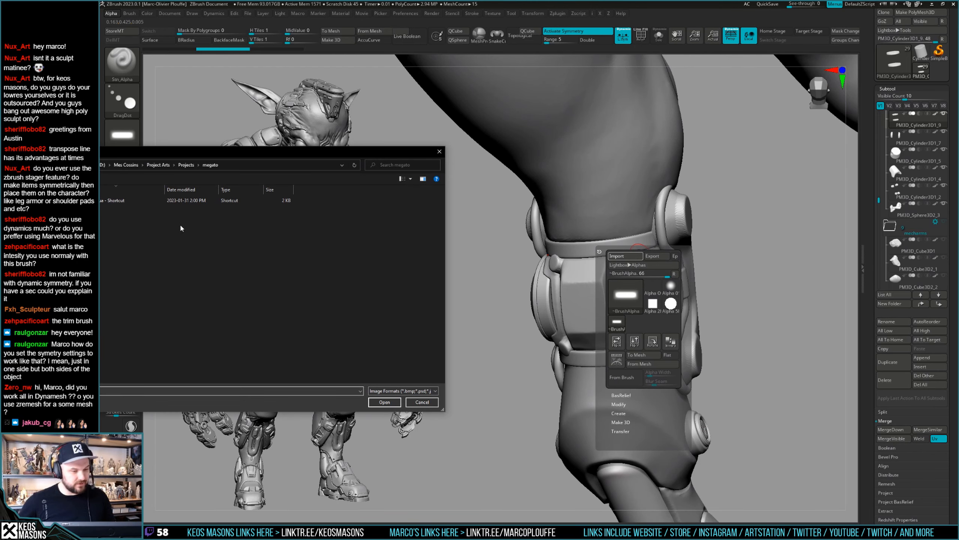
click(439, 152)
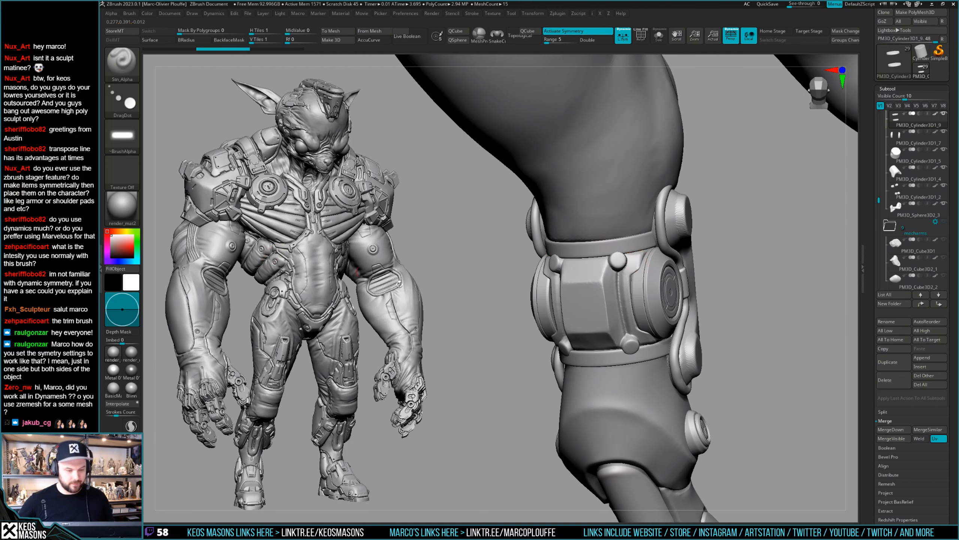
Step: Import all the alpha images from the archangels project's tools folder
key(alt+a)
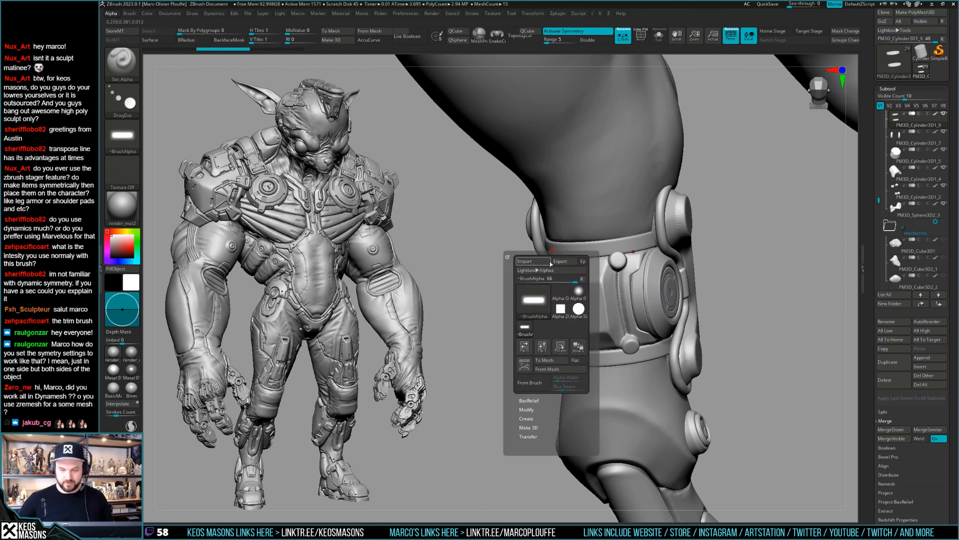
click(525, 260)
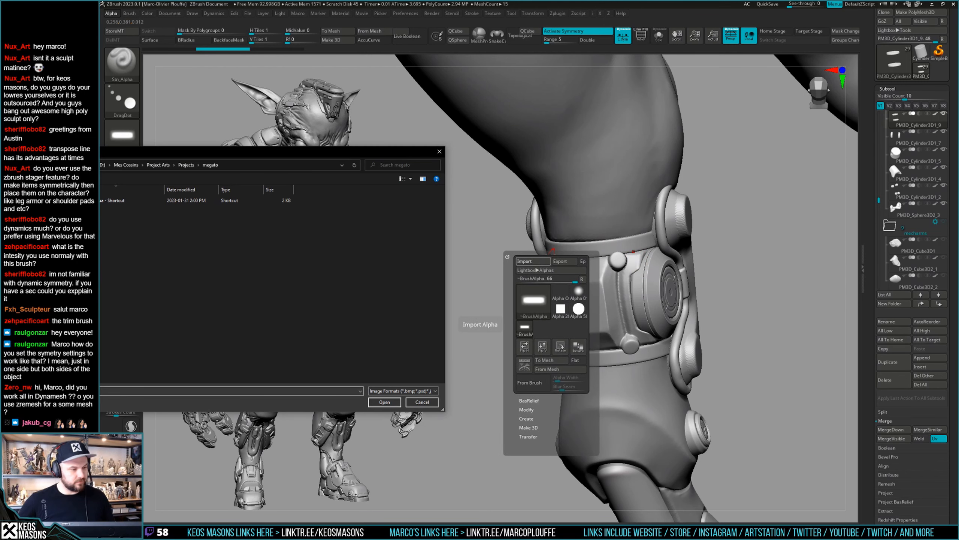
click(75, 234)
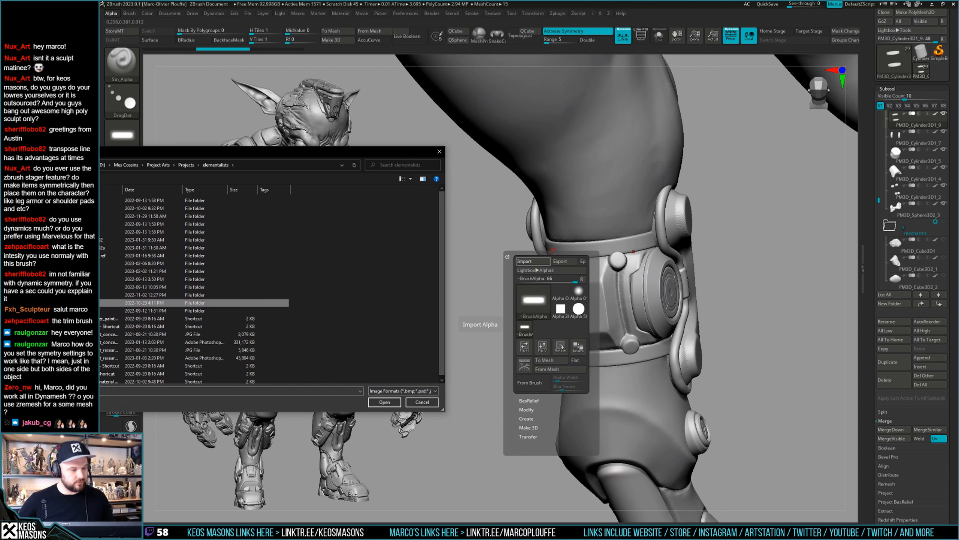
double_click(76, 247)
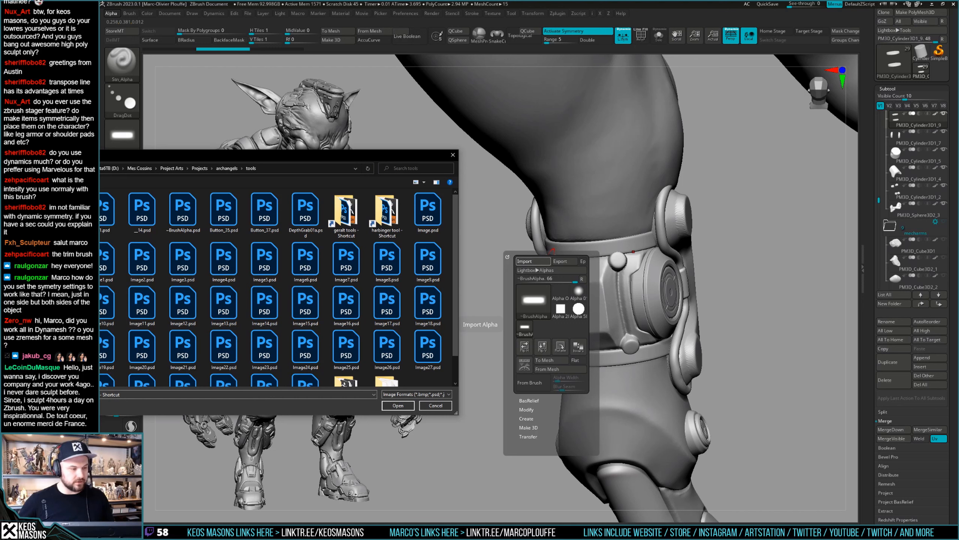
click(200, 168)
double_click(125, 306)
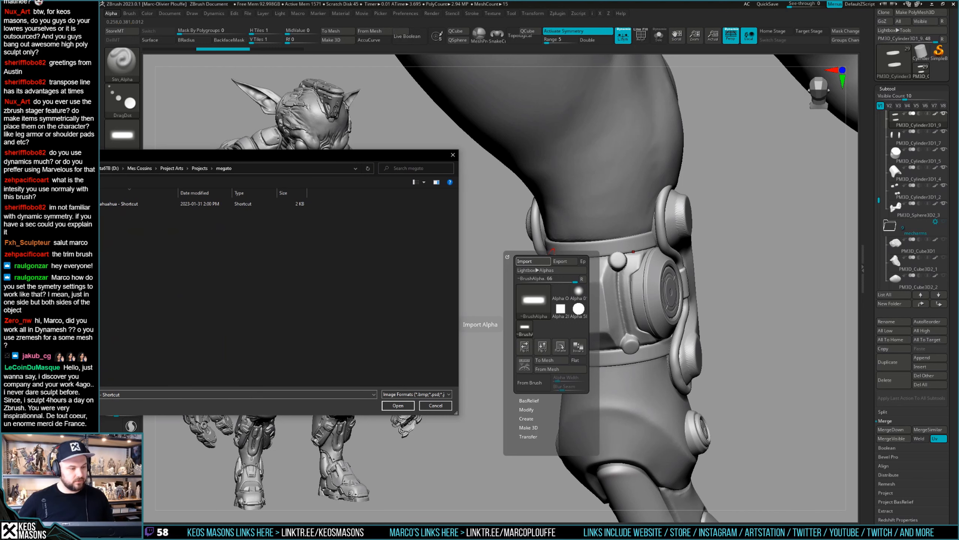
key(alt+Left)
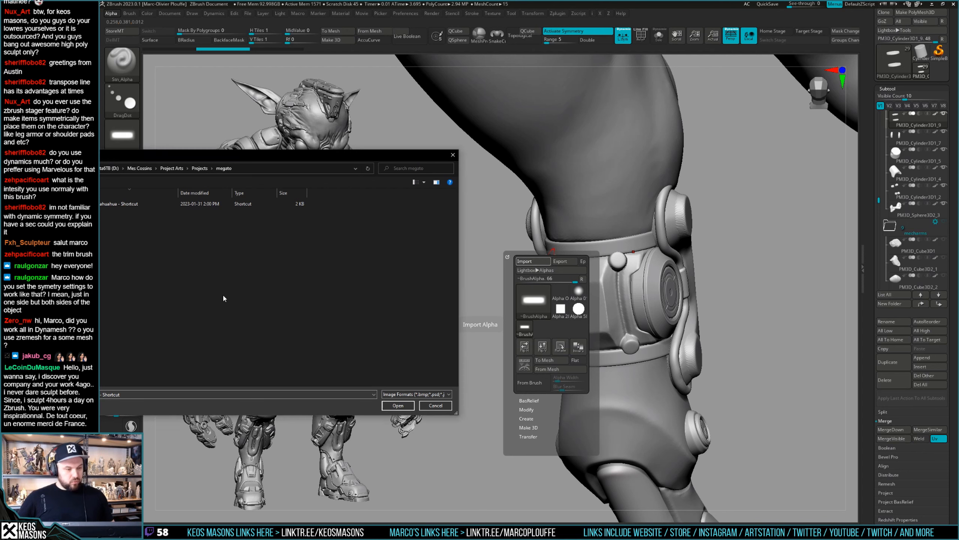
key(alt+Left)
key(ctrl+a)
click(398, 405)
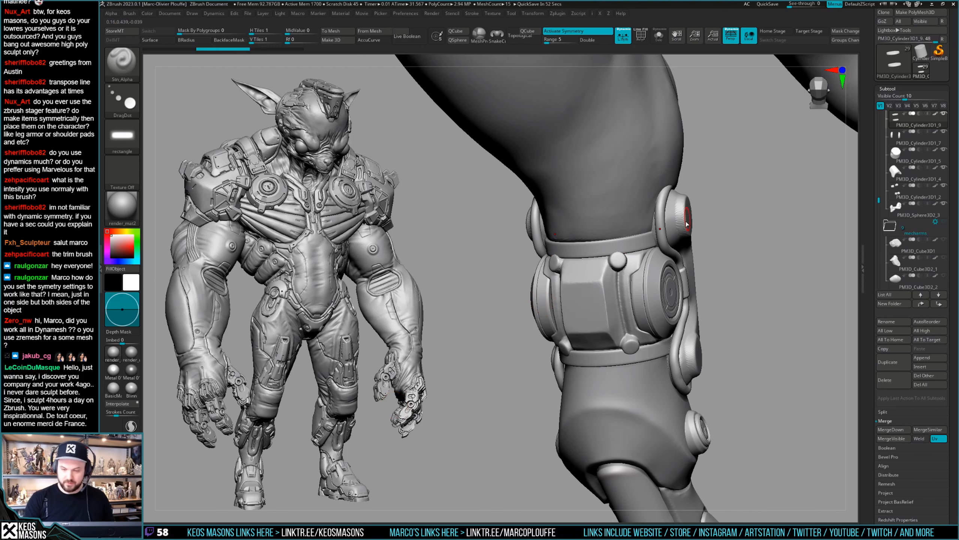
Step: Choose Alpha 13, adjust the brush and stamp the ring band around the shell's upper corner bolt
key(a)
click(671, 212)
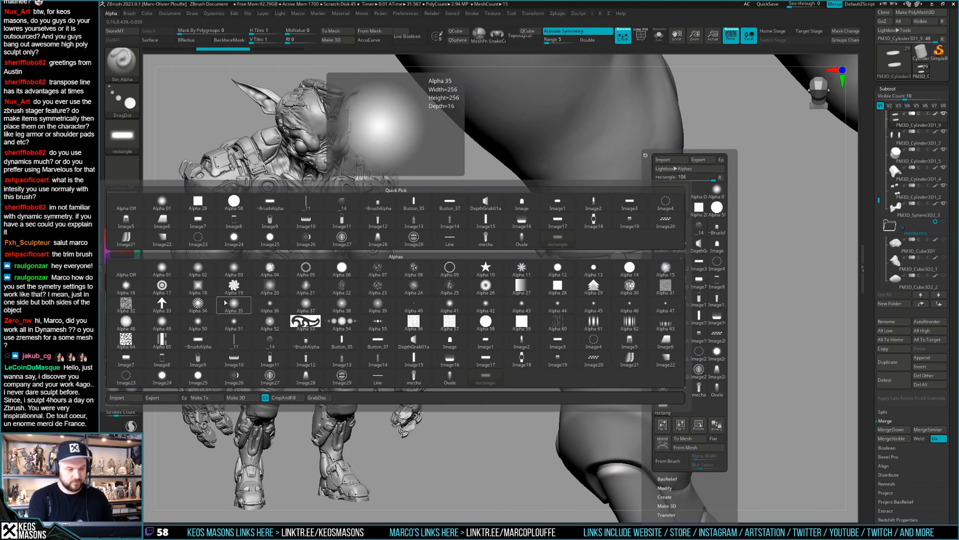
click(593, 269)
key(space)
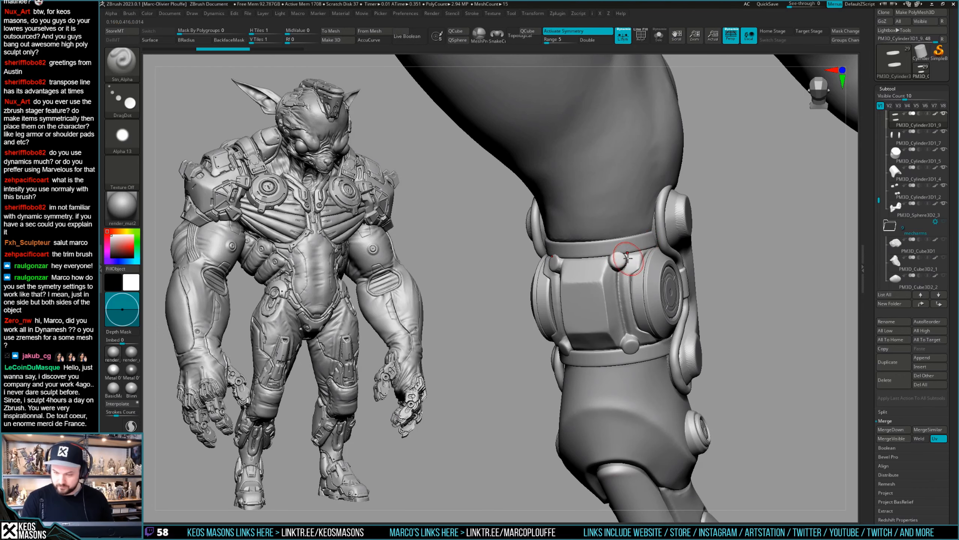
key(space)
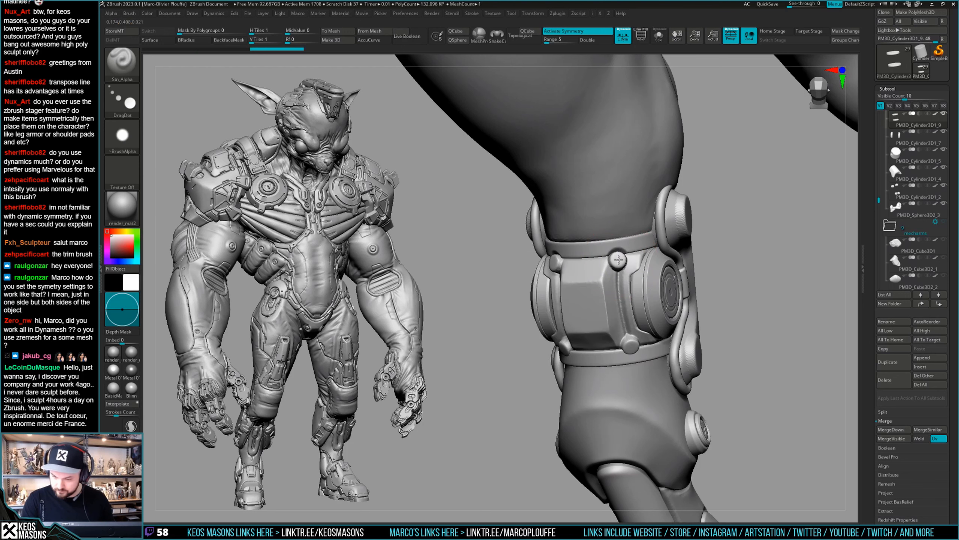
Step: Select the middle joint's shell and try stamping the __14 alpha on its lower corner bolt, undoing the stamp
mouse_move(621, 361)
right_down()
mouse_move(674, 272)
mouse_move(681, 300)
mouse_move(662, 283)
mouse_move(620, 275)
mouse_move(642, 309)
mouse_move(593, 279)
mouse_move(616, 301)
mouse_move(578, 258)
right_up()
alt+click(580, 240)
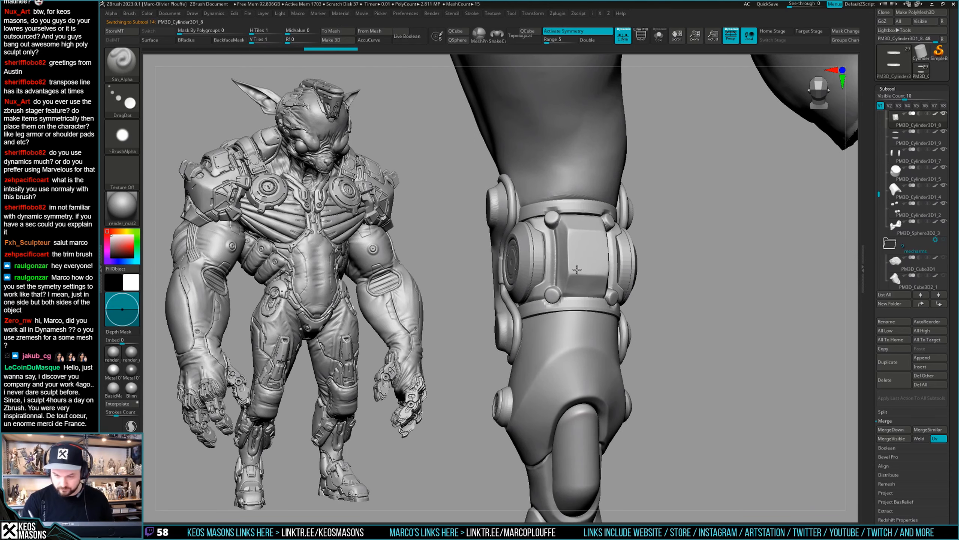
key(F4)
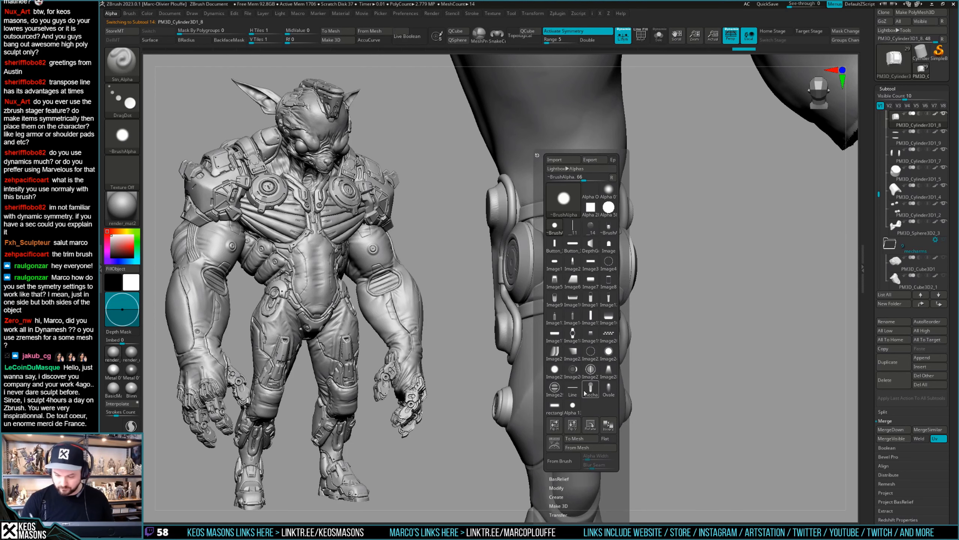
click(600, 251)
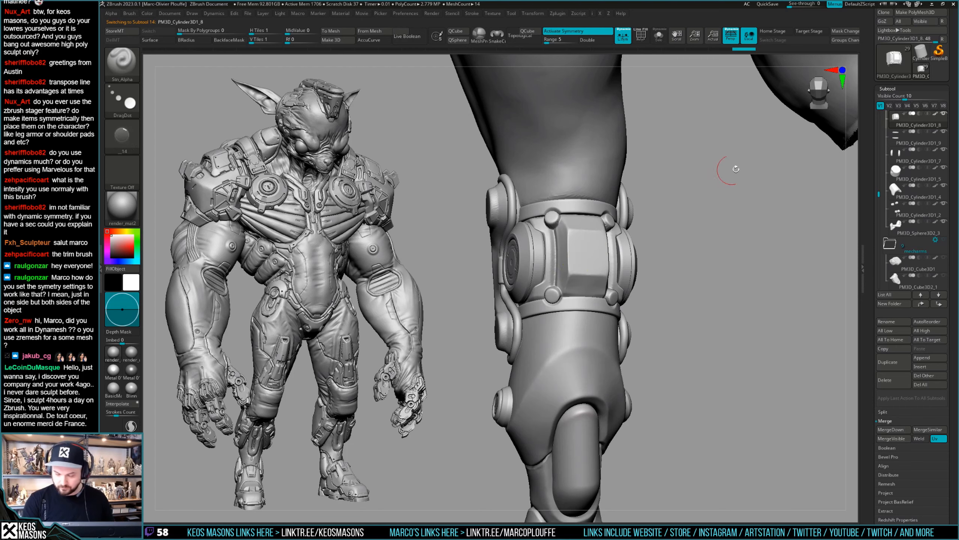
right_drag(550, 300, 674, 253)
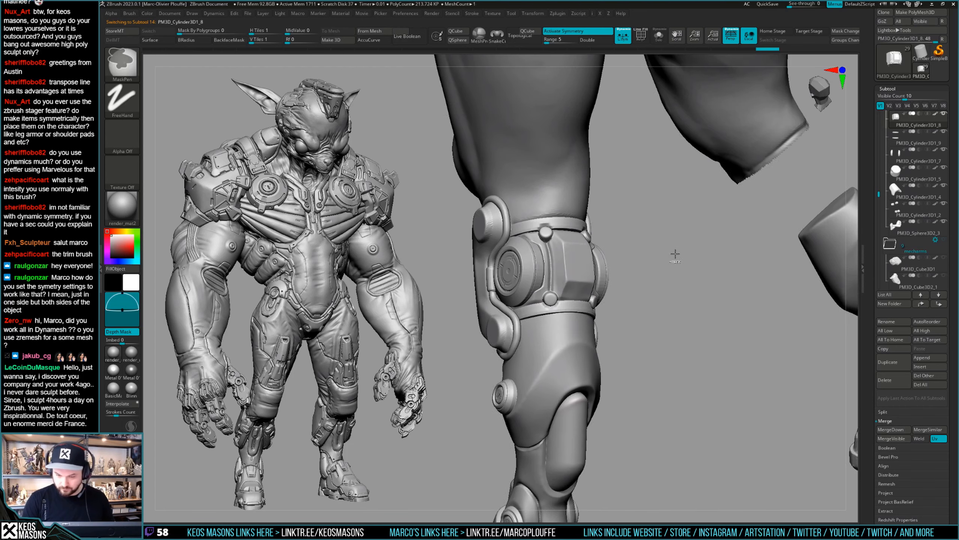
ctrl+right_drag(562, 294, 552, 297)
drag(552, 297, 549, 299)
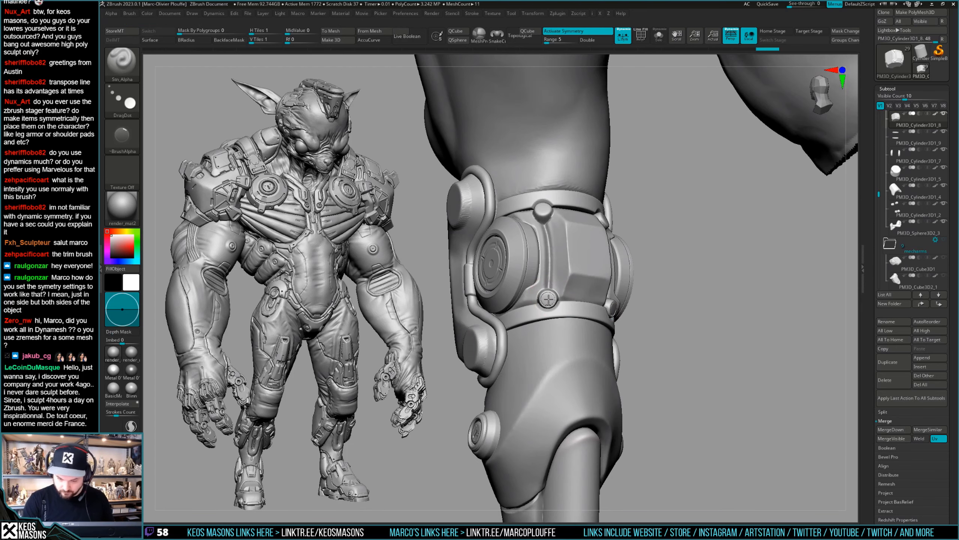
key(ctrl+z)
Step: Try another imported alpha on the shell's lower corner bolt and undo the stamps
right_drag(549, 299, 685, 318)
key(a)
click(667, 352)
drag(556, 297, 556, 300)
mouse_move(557, 300)
right_down()
mouse_move(561, 288)
mouse_move(555, 300)
right_up()
drag(555, 300, 555, 301)
right_drag(556, 299, 644, 325)
key(ctrl+z)
key(ctrl+z)
Step: Choose a round imported alpha, adjust the brush size and stamp recesses into the shell's lower and upper corner bolts
key(a)
click(687, 282)
key(space)
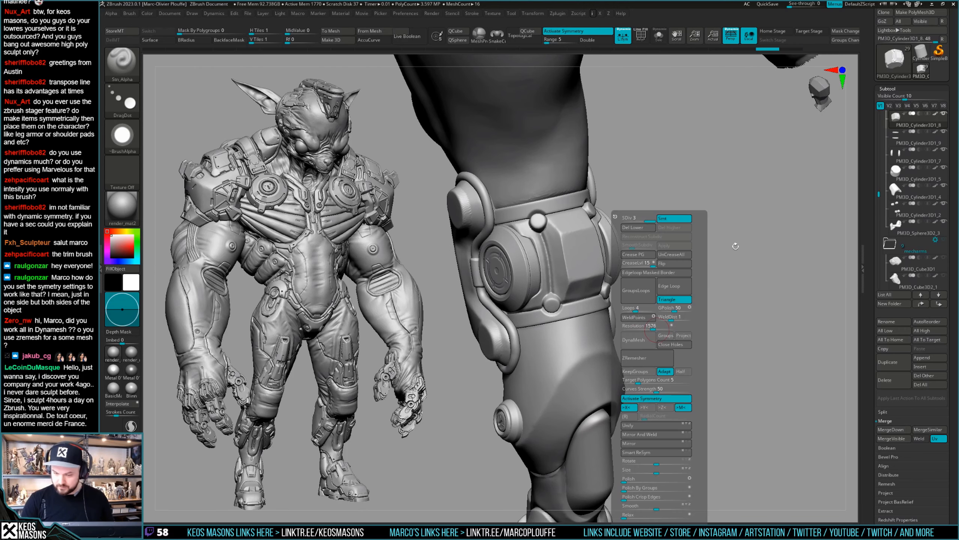
key(a)
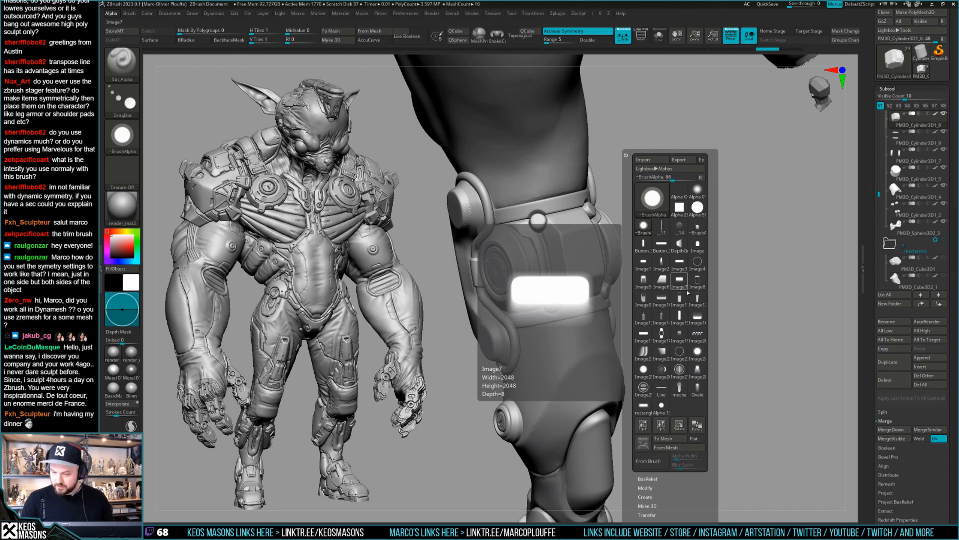
click(643, 370)
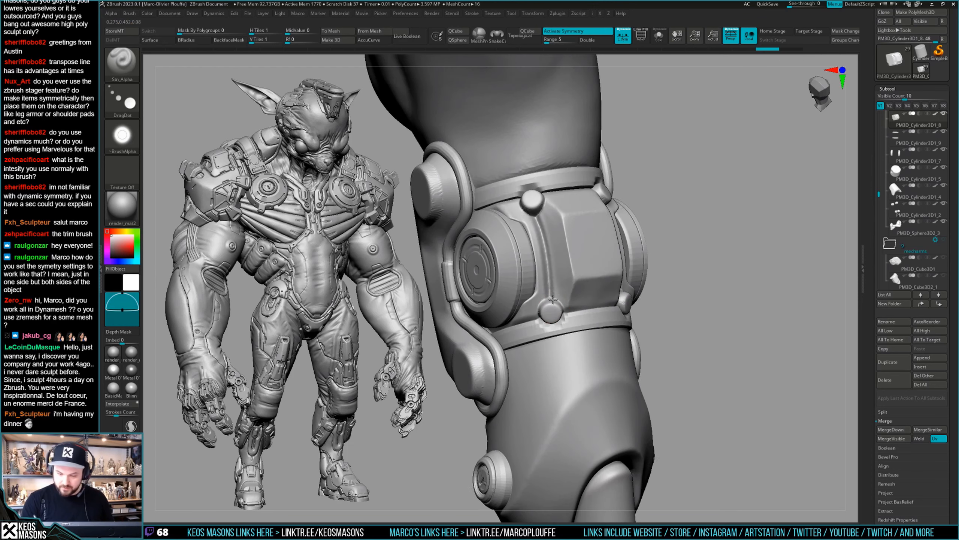
key(space)
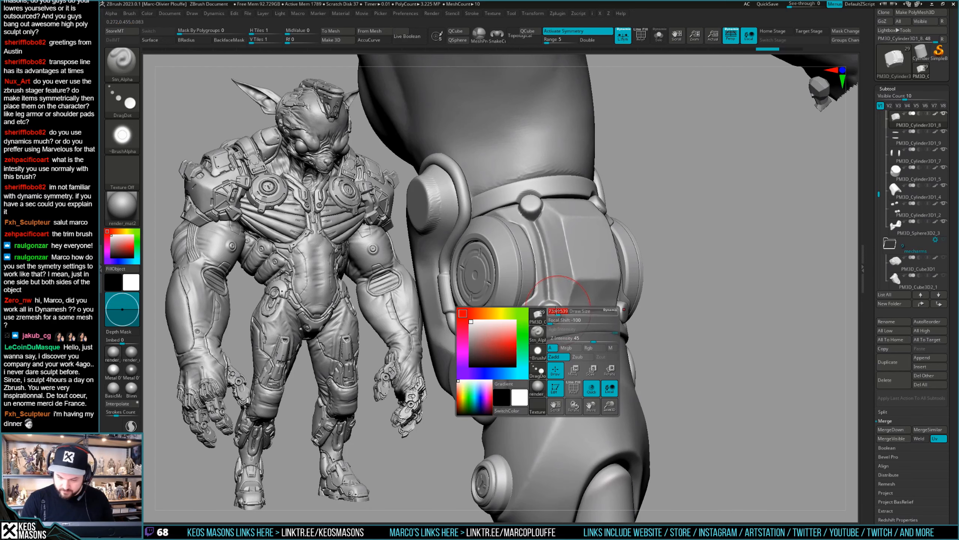
key(space)
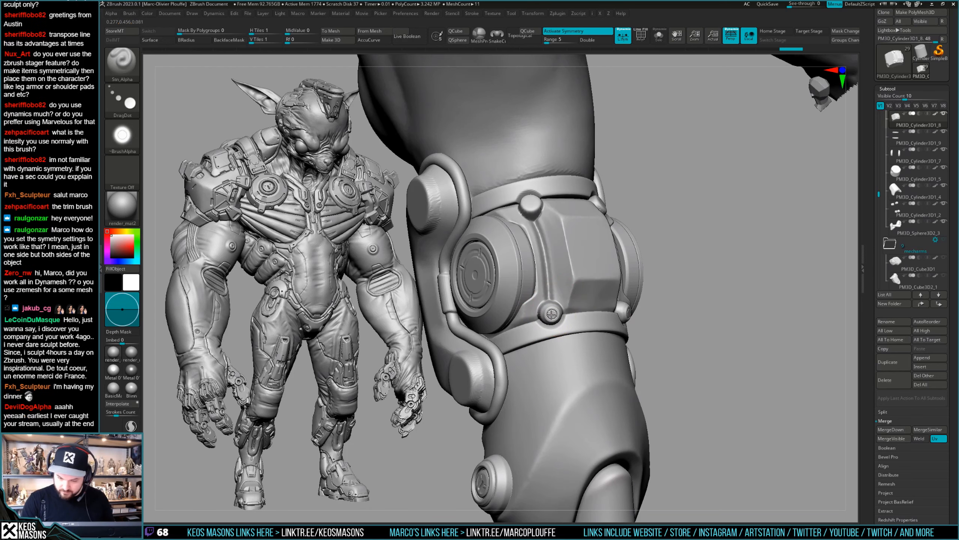
mouse_move(552, 313)
right_down()
mouse_move(613, 318)
mouse_move(601, 272)
mouse_move(544, 257)
mouse_move(545, 301)
right_up()
drag(540, 255, 539, 253)
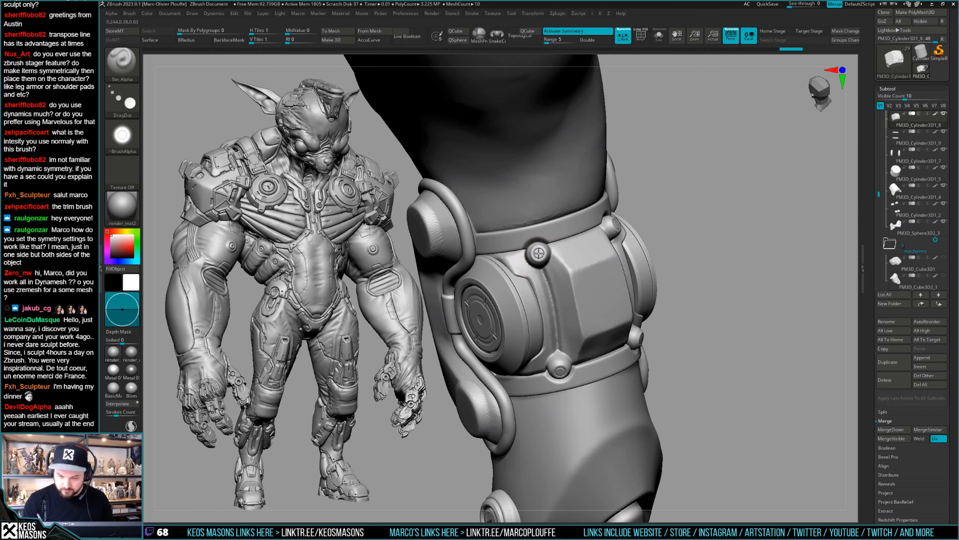
Step: Check the shell's polygroups with PolyFrame and remesh the shell with DynaMesh
right_drag(536, 259, 654, 317)
key(shift+f)
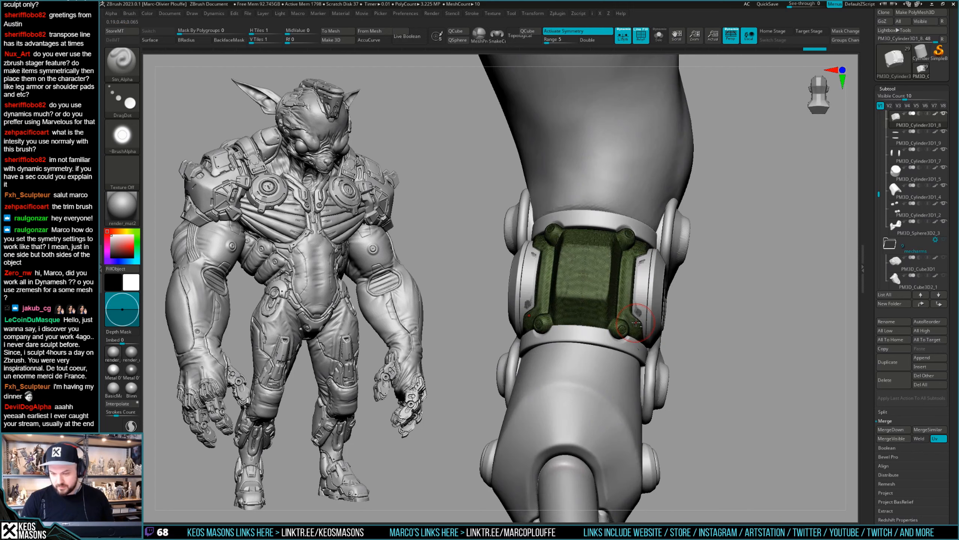
key(shift+f)
key(i)
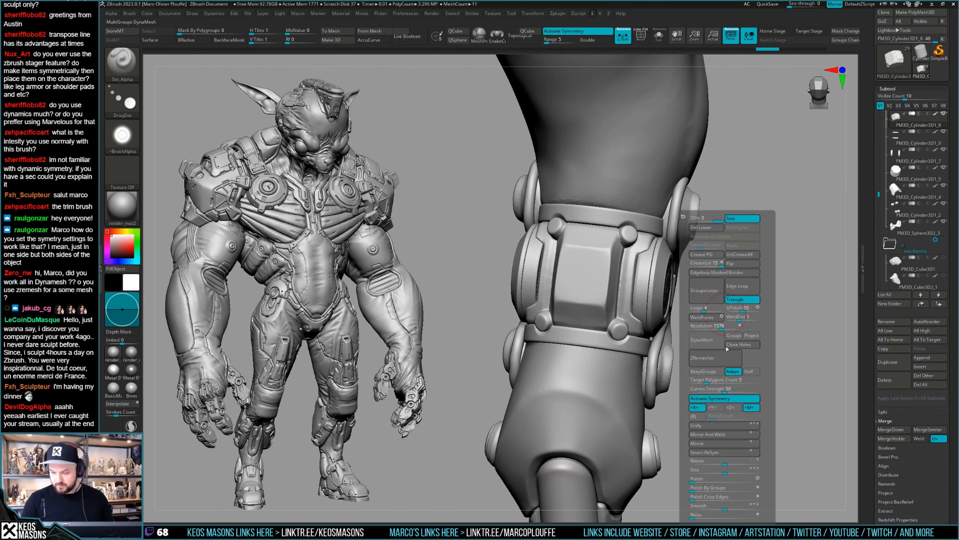
click(726, 363)
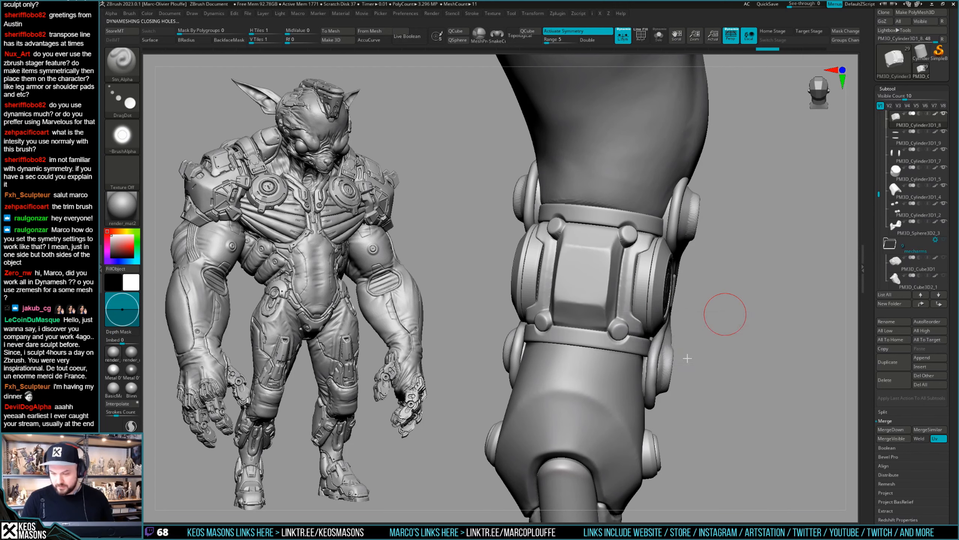
Step: Remesh the shell with DynaMesh without freezing its subdivision levels, then check its polygroups with PolyFrame
key(i)
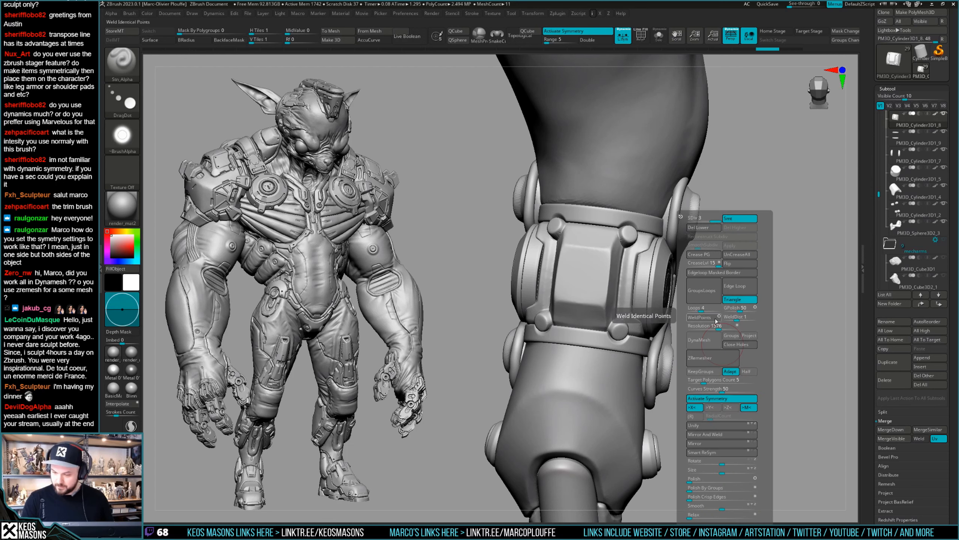
click(707, 342)
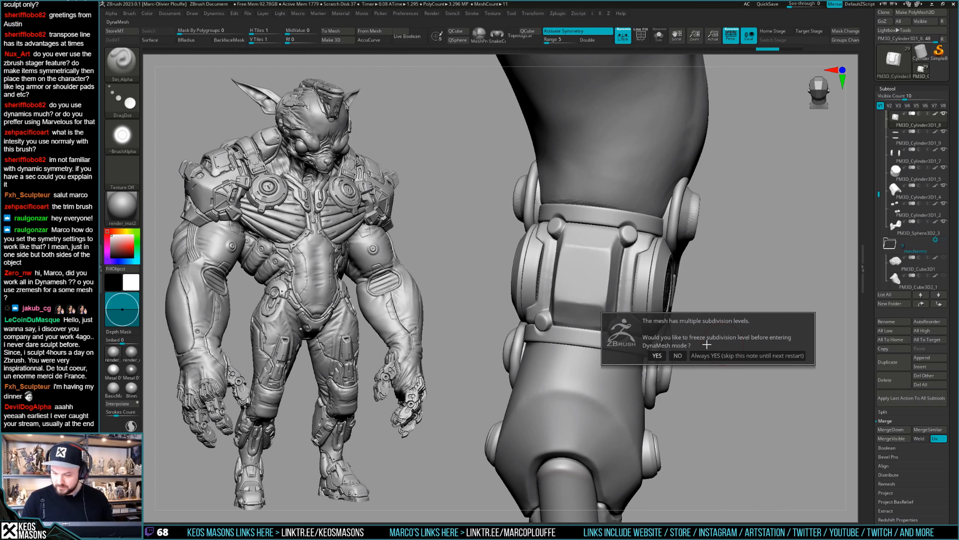
click(685, 355)
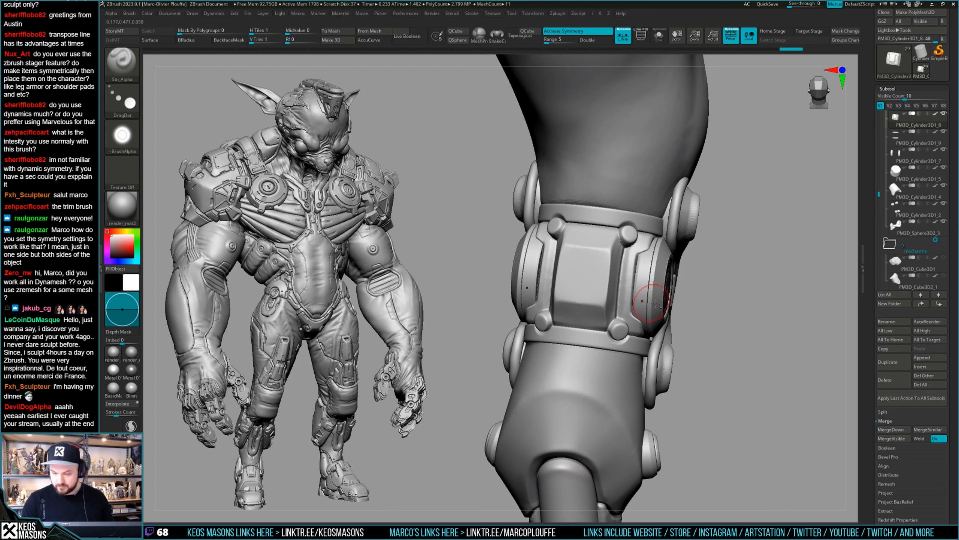
key(shift+f)
key(shift+f)
right_drag(651, 333, 625, 279)
Step: Stamp round recesses into the remeshed shell's lower and upper corner bolts and inspect the mesh with PolyFrame
key(i)
click(617, 333)
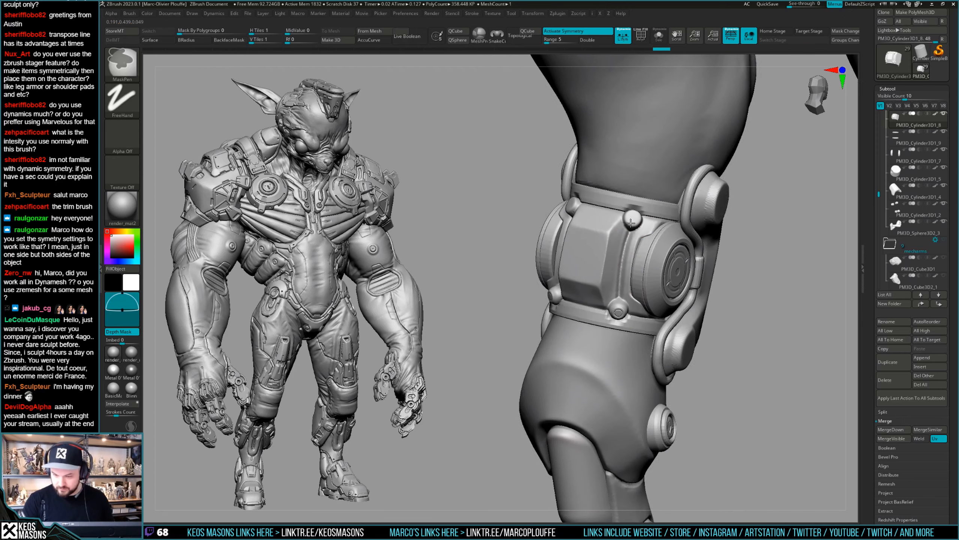
click(633, 218)
mouse_move(647, 236)
right_down()
mouse_move(675, 321)
mouse_move(677, 294)
mouse_move(698, 280)
mouse_move(653, 317)
mouse_move(637, 298)
right_up()
key(shift+f)
key(shift+f)
Step: Switch to the hPolish brush and polish the shell's surface between its corner bolts
key(space)
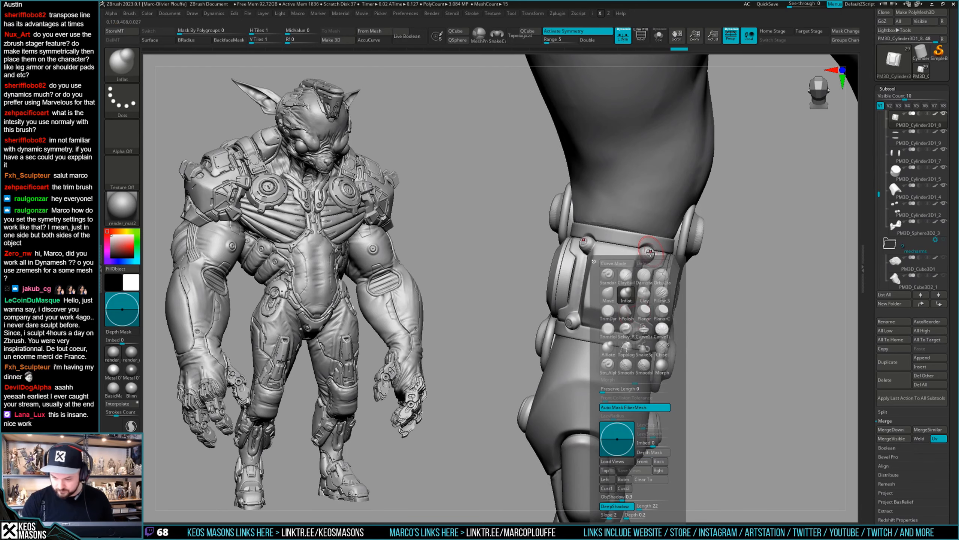
click(626, 311)
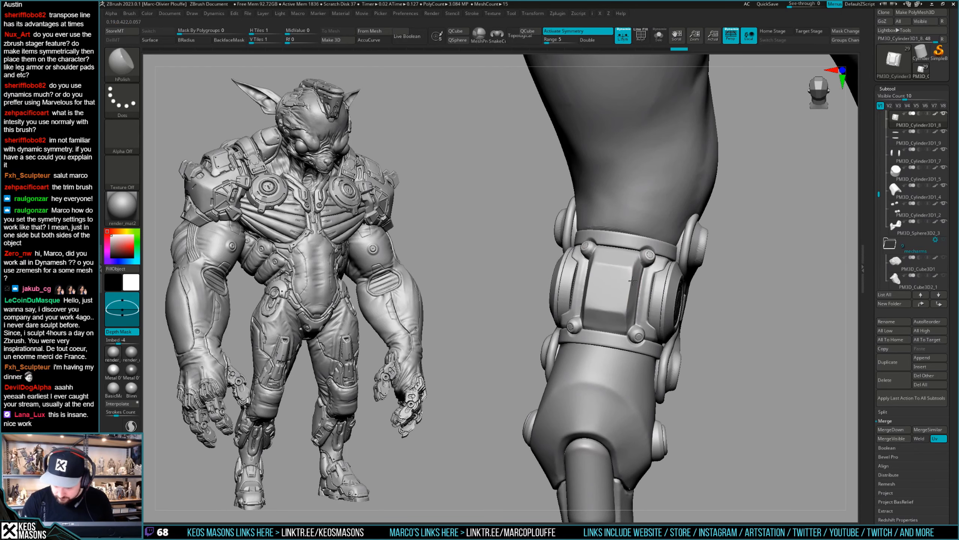
mouse_move(637, 270)
right_down()
mouse_move(625, 324)
mouse_move(650, 268)
mouse_move(642, 272)
right_up()
right_click(625, 325)
Step: Choose the Orb_Cracks brush, check its Lazy Mouse settings and carve a groove between the shell's upper and lower corner bolts
key(space)
click(676, 275)
key(F3)
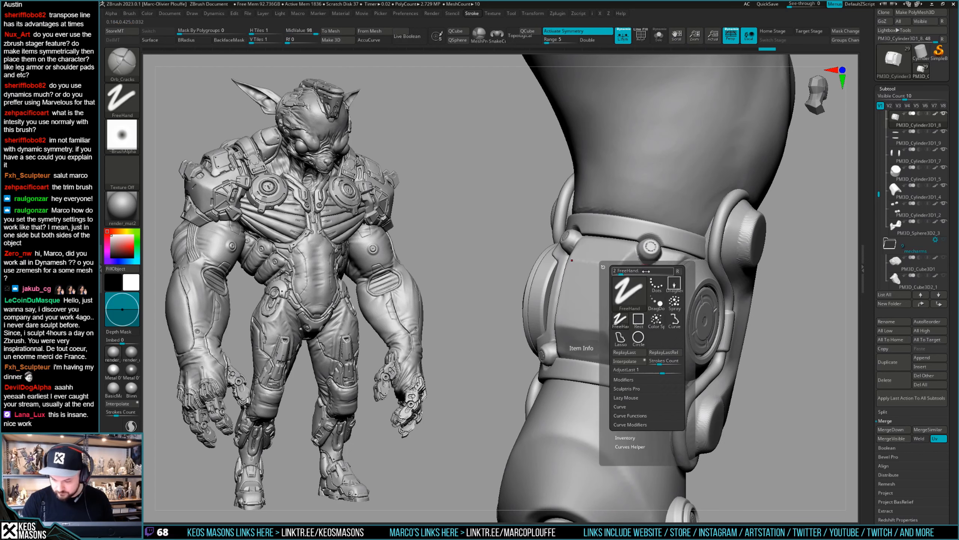
click(625, 398)
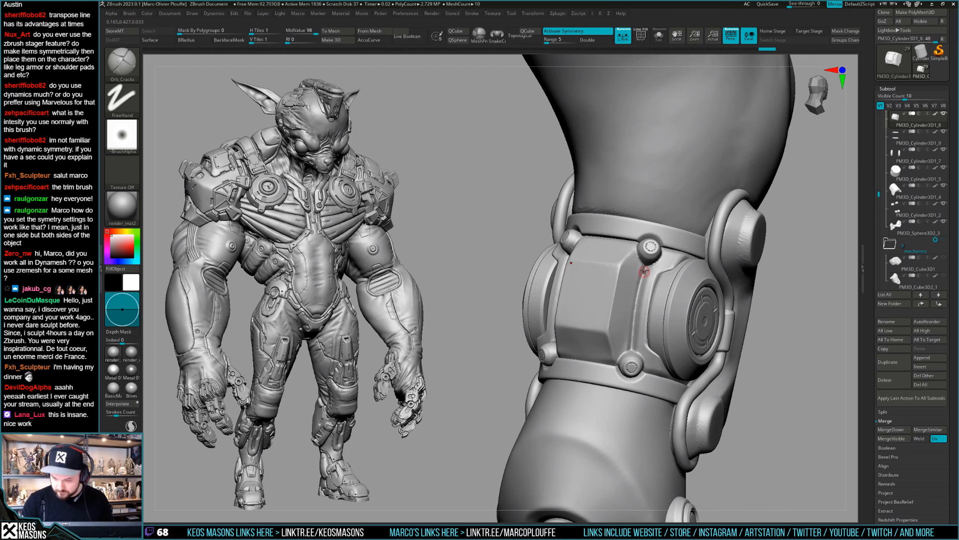
key(space)
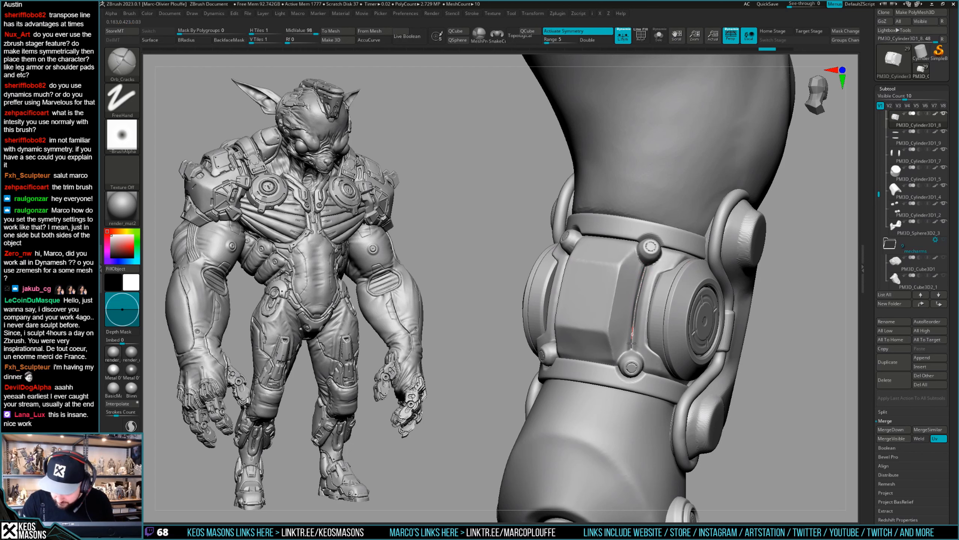
drag(631, 362, 631, 367)
Step: Carve creases around the bases of the shell's corner bolts with the Orb_Cracks brush
mouse_move(620, 349)
right_down()
mouse_move(707, 294)
mouse_move(699, 300)
right_up()
mouse_move(644, 332)
ctrl+right_down()
mouse_move(646, 339)
mouse_move(717, 319)
ctrl+right_up()
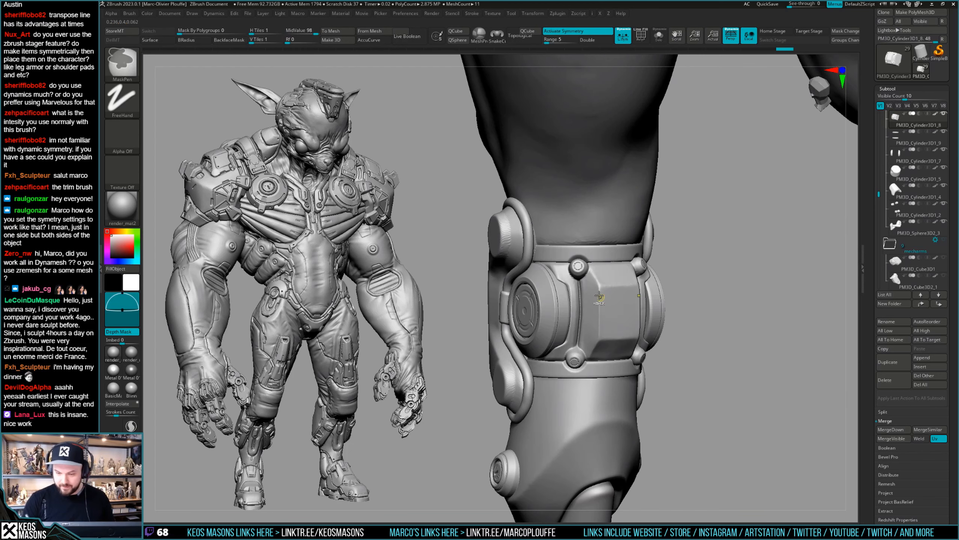
ctrl+right_drag(611, 305, 610, 333)
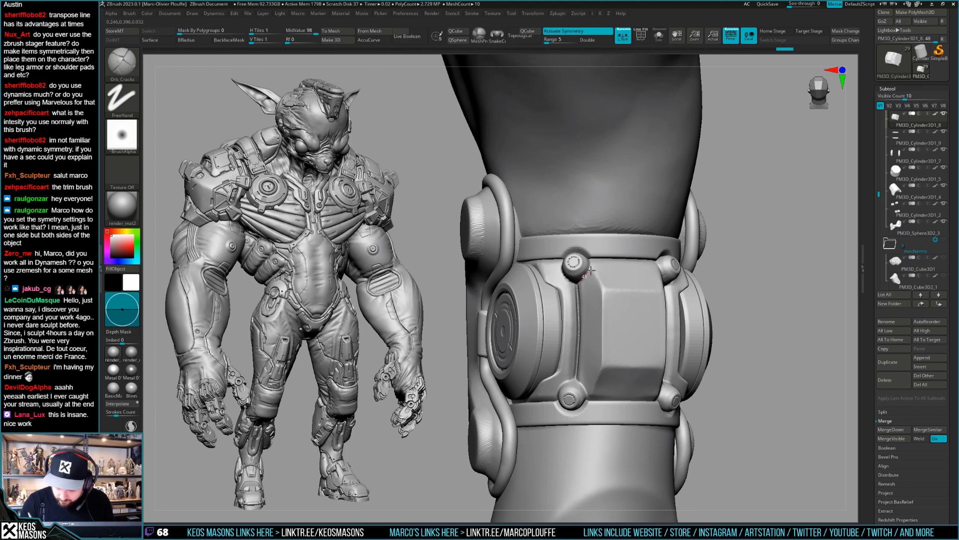
right_drag(592, 270, 580, 283)
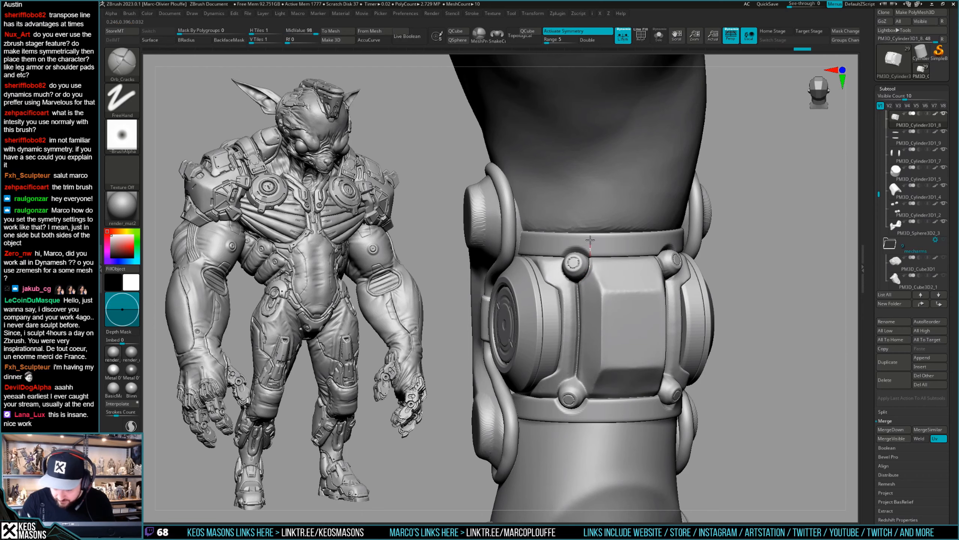
mouse_move(680, 242)
right_down()
mouse_move(640, 238)
mouse_move(619, 261)
mouse_move(651, 306)
mouse_move(658, 333)
mouse_move(649, 341)
right_up()
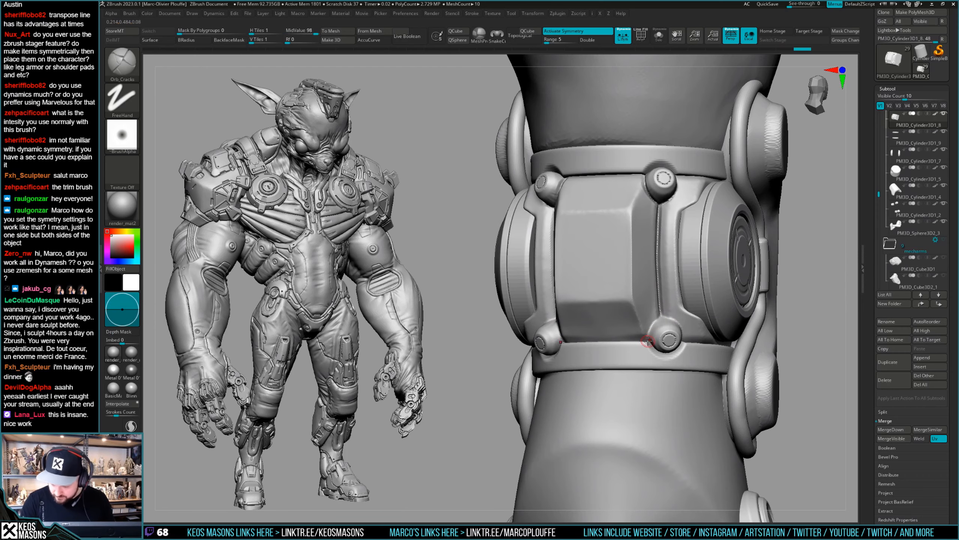
mouse_move(668, 314)
ctrl+right_down()
mouse_move(640, 298)
mouse_move(667, 297)
mouse_move(630, 319)
mouse_move(655, 308)
ctrl+right_up()
Step: Flatten the faces and edges of the shell's raised centre panel with the hPolish brush
key(b)
click(666, 303)
mouse_move(754, 223)
right_down()
mouse_move(641, 294)
mouse_move(632, 273)
mouse_move(689, 294)
right_up()
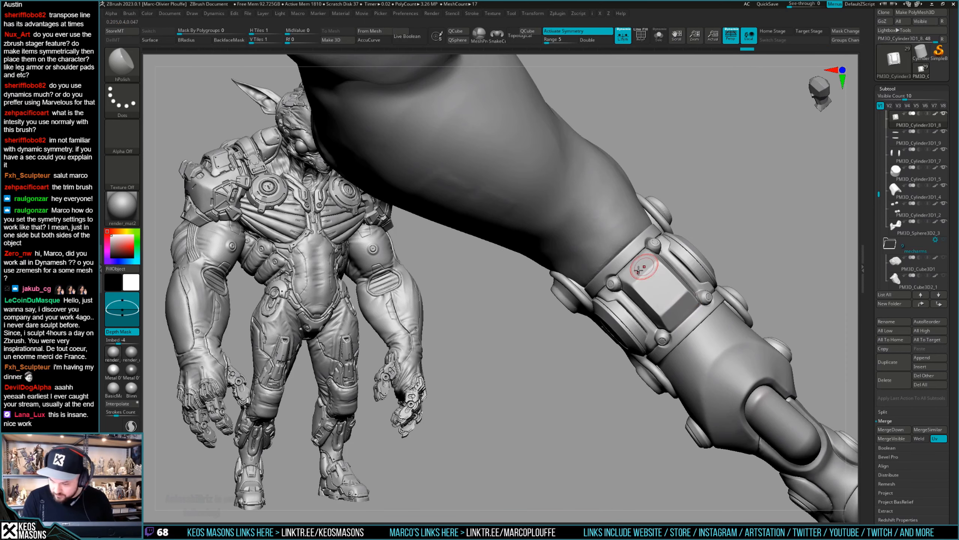
mouse_move(645, 263)
right_down()
mouse_move(638, 291)
mouse_move(667, 287)
mouse_move(634, 297)
mouse_move(649, 264)
mouse_move(634, 251)
right_up()
key(space)
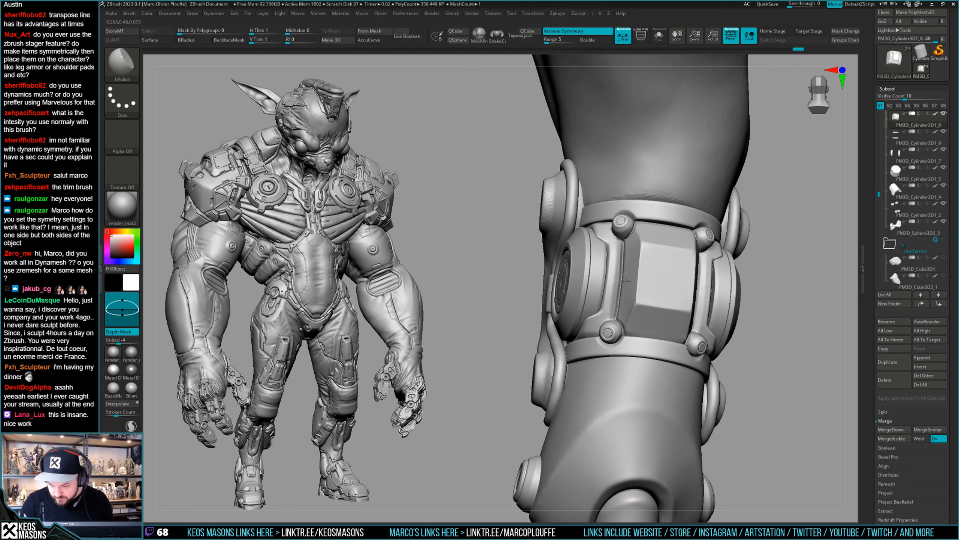
Step: Undo the last four polish strokes and check the shell's mesh with PolyFrame
key(ctrl+z)
key(ctrl+z)
key(ctrl+z)
key(ctrl+z)
mouse_move(637, 246)
ctrl+right_down()
mouse_move(626, 267)
mouse_move(688, 304)
ctrl+right_up()
key(shift+f)
key(shift+f)
mouse_move(621, 300)
right_down()
mouse_move(655, 321)
mouse_move(659, 299)
mouse_move(611, 319)
mouse_move(623, 325)
right_up()
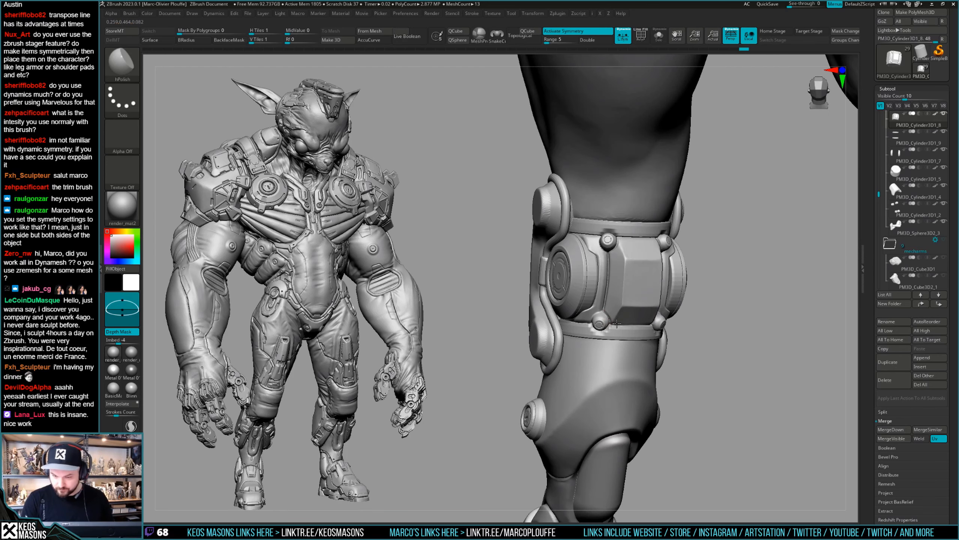
Step: Switch to the alpha stamping brush and pick the rounded-bar Image7 alpha
key(space)
click(591, 351)
right_drag(733, 247, 686, 250)
key(F4)
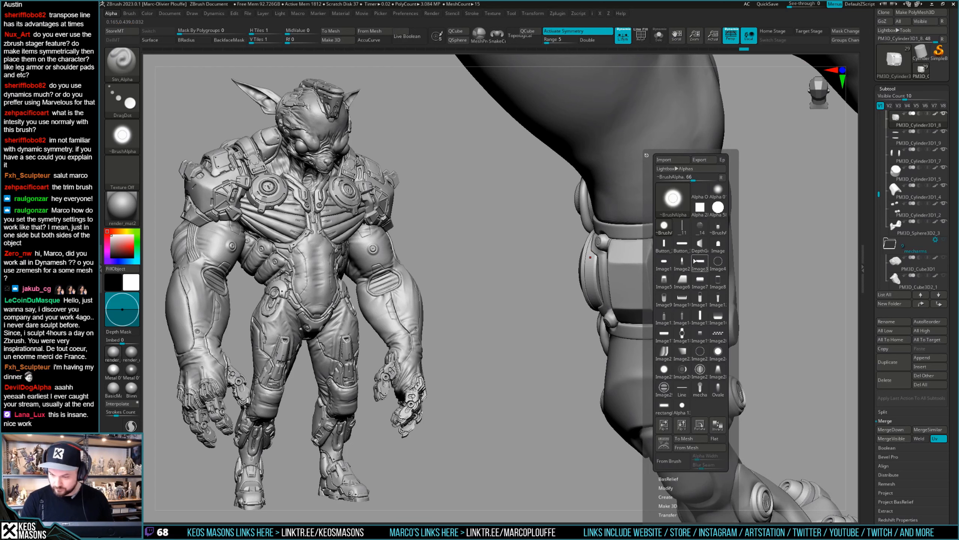
key(F4)
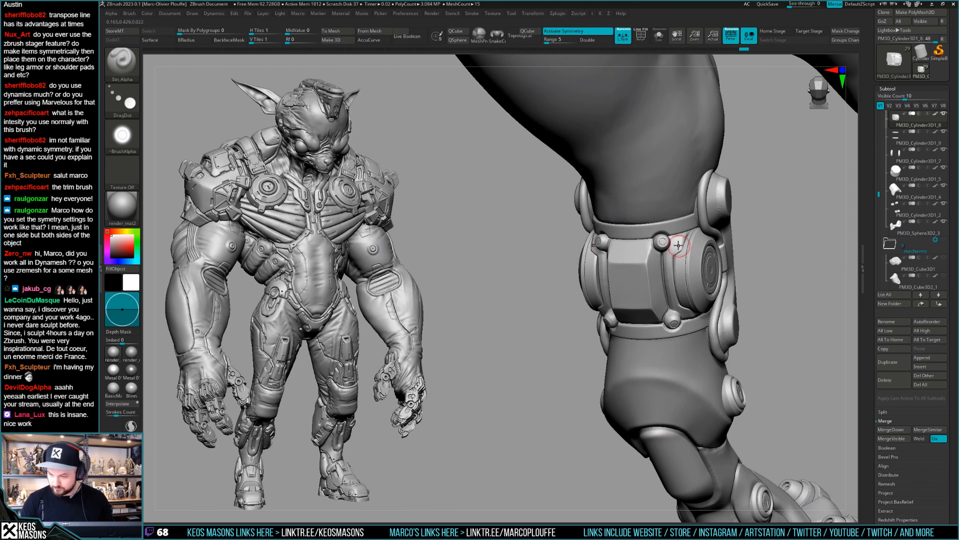
key(F4)
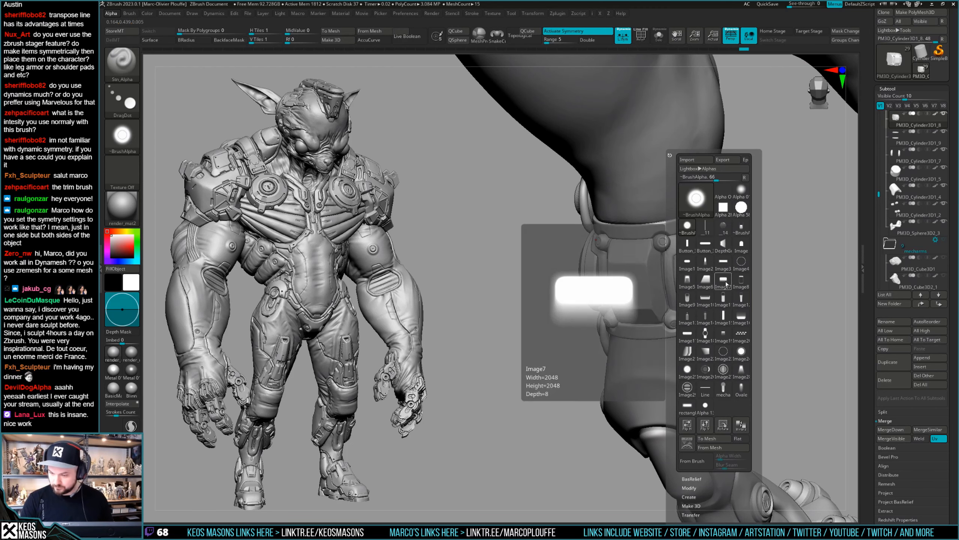
Step: Try stamping the Image7 alpha on the shell beside its upper corner bolt, undoing the stamps
click(679, 244)
mouse_move(680, 244)
right_down()
mouse_move(683, 260)
mouse_move(710, 235)
mouse_move(684, 245)
right_up()
click(679, 243)
key(ctrl+z)
click(685, 244)
key(ctrl+z)
click(682, 246)
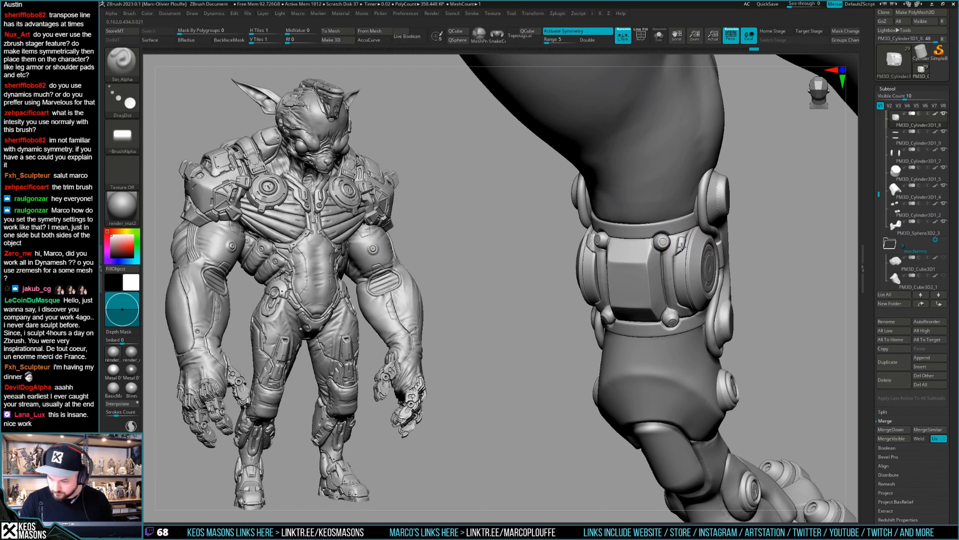
mouse_move(682, 246)
right_down()
mouse_move(681, 237)
mouse_move(559, 251)
right_up()
Step: Choose the flat-bar Image3 alpha and try it on the shell's side beside the upper bolt
key(alt+a)
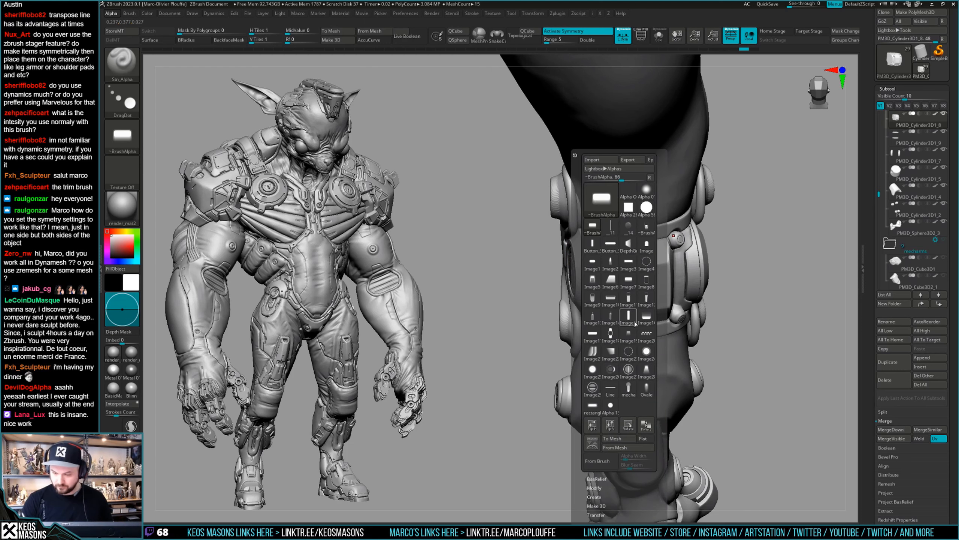
mouse_move(629, 261)
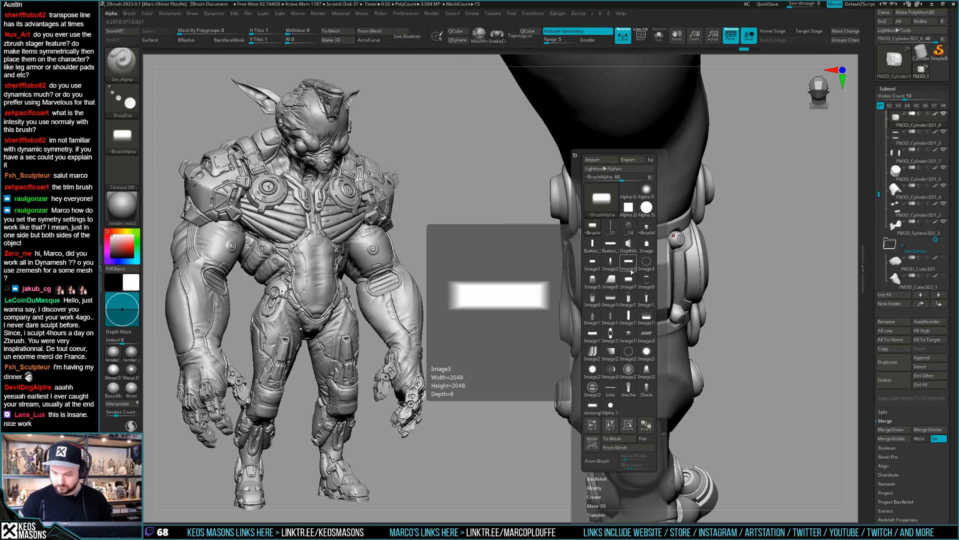
click(629, 263)
mouse_move(631, 272)
right_down()
mouse_move(646, 288)
mouse_move(641, 260)
right_up()
Step: Choose the tall vertical bar alpha and stamp a small clasp across the shell's side groove below the upper corner bolt, redoing it once
key(space)
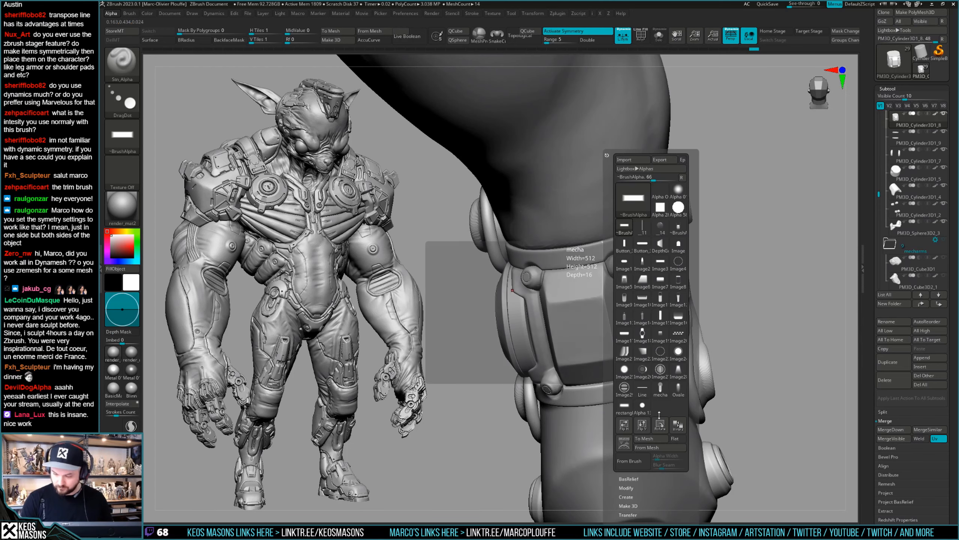
click(638, 261)
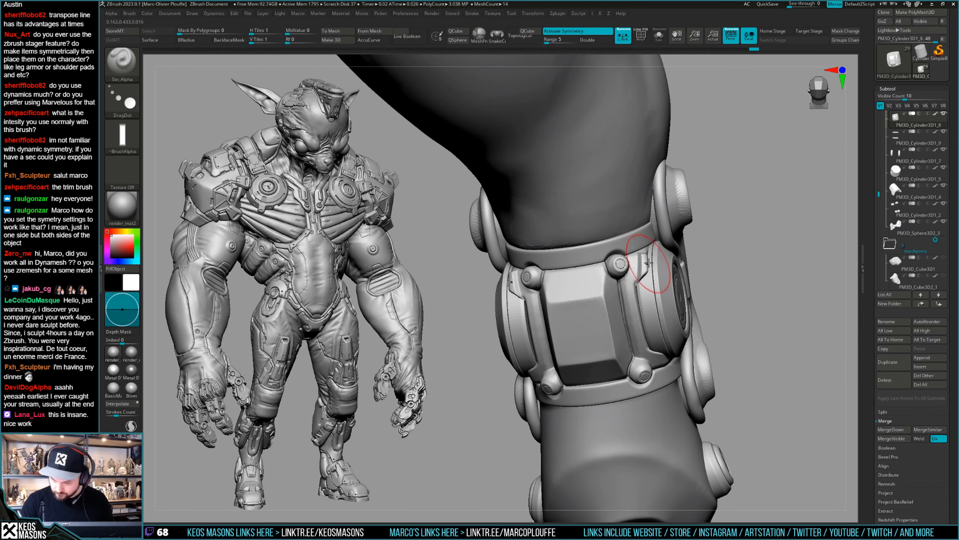
key(F4)
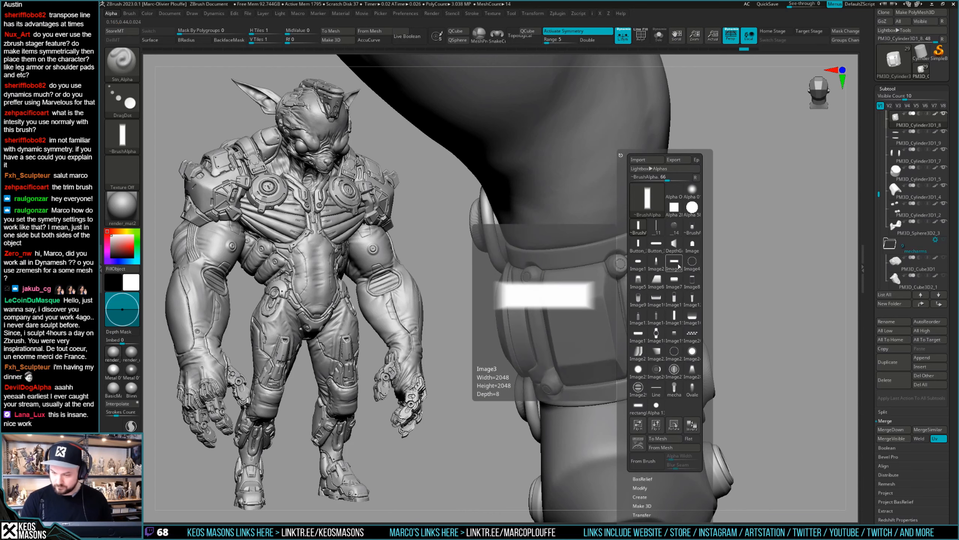
right_drag(867, 231, 640, 270)
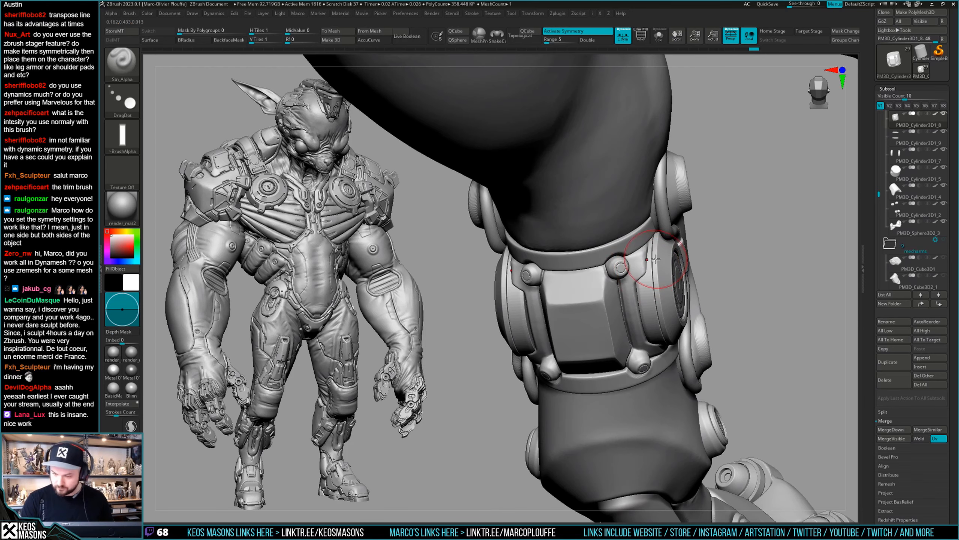
right_drag(643, 260, 653, 276)
click(627, 269)
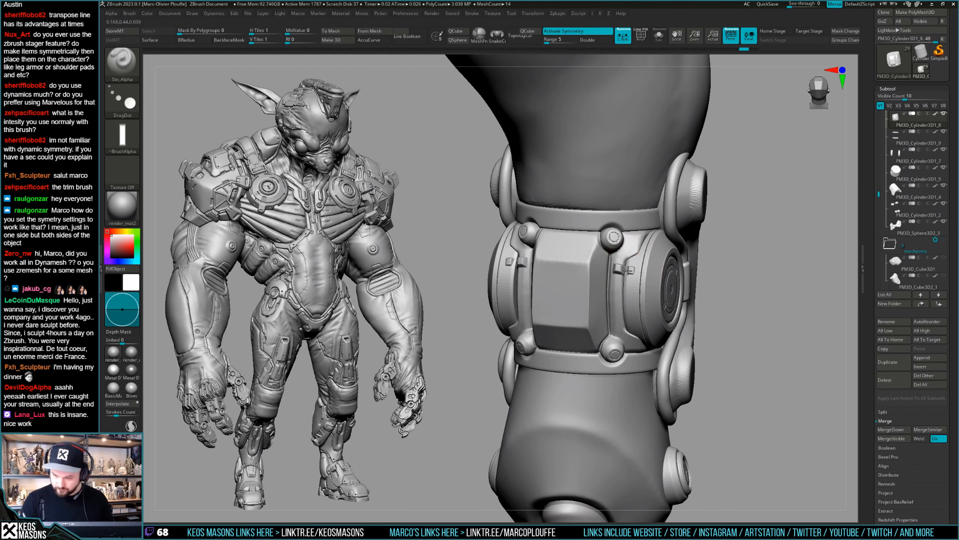
key(ctrl+z)
mouse_move(620, 269)
right_down()
mouse_move(622, 258)
mouse_move(657, 295)
mouse_move(641, 264)
right_up()
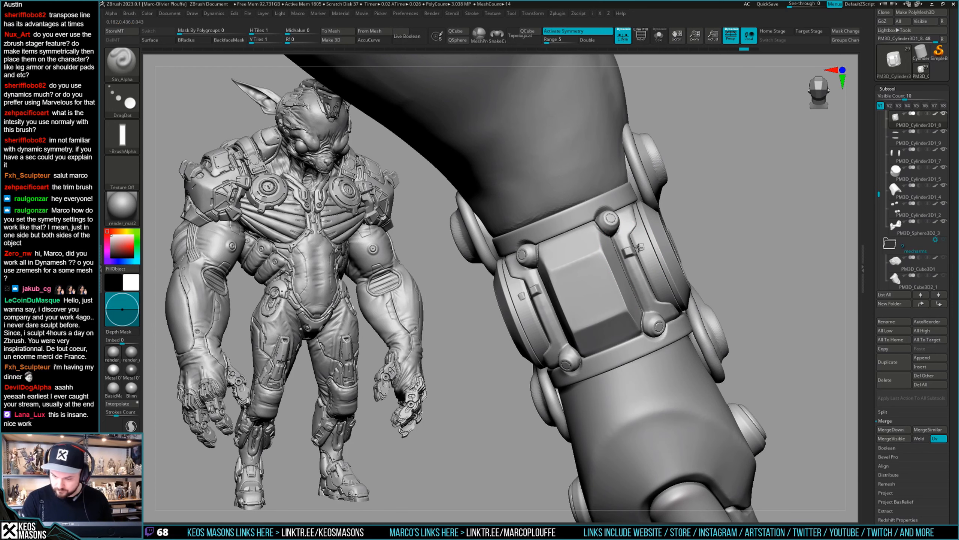
Step: Isolate the shell, stamp a second clasp across the side groove near the lower corner bolt and show the whole leg again
key(ctrl+shift+s)
right_drag(639, 248, 631, 251)
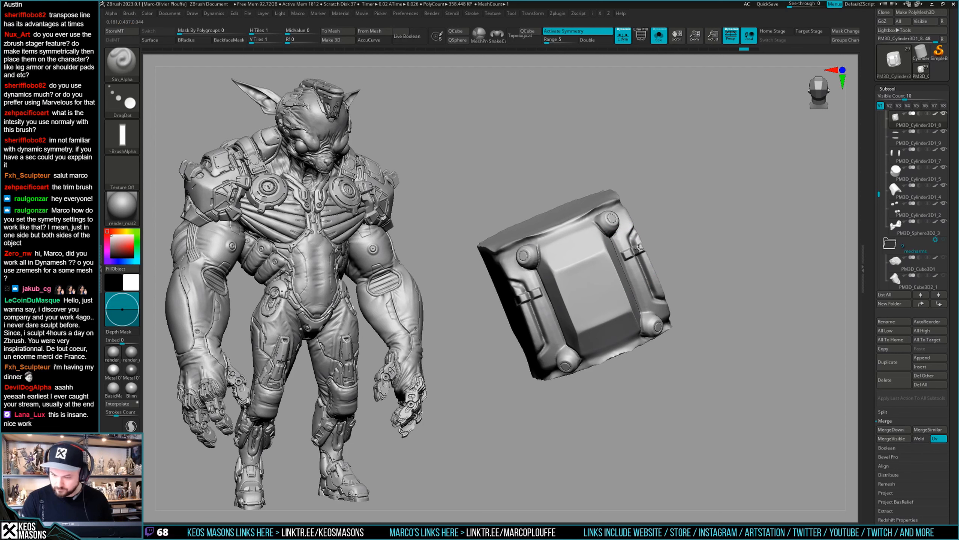
drag(639, 250, 640, 250)
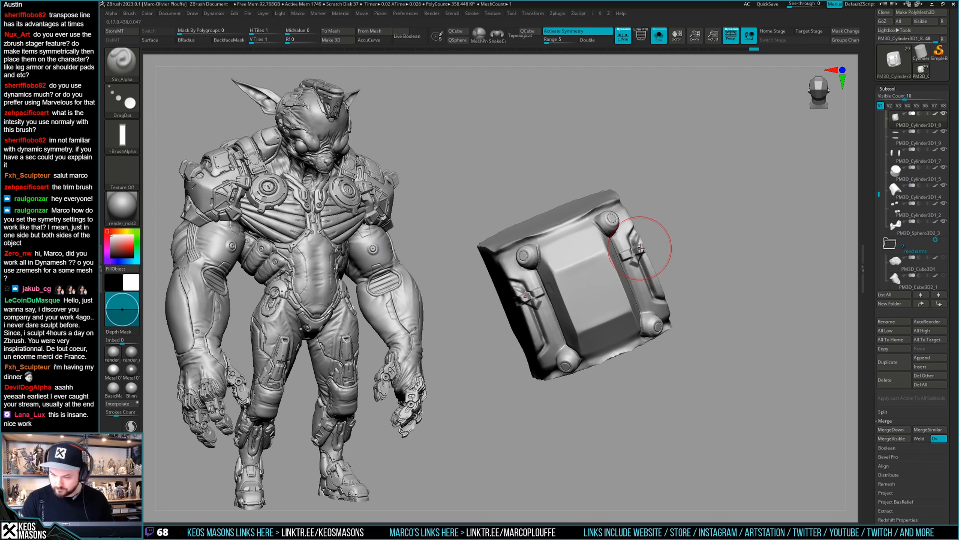
key(ctrl+z)
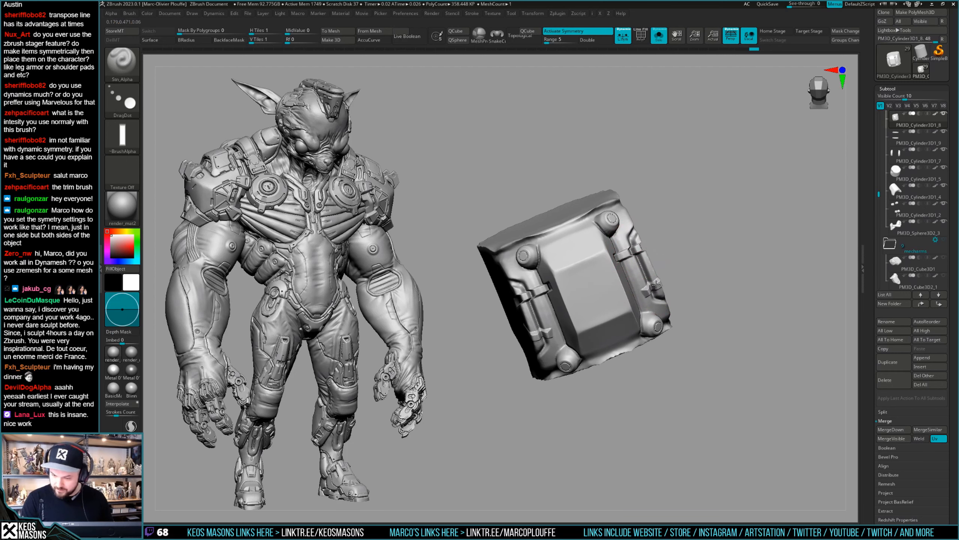
mouse_move(650, 285)
right_down()
mouse_move(657, 262)
mouse_move(719, 272)
right_up()
key(shift+s)
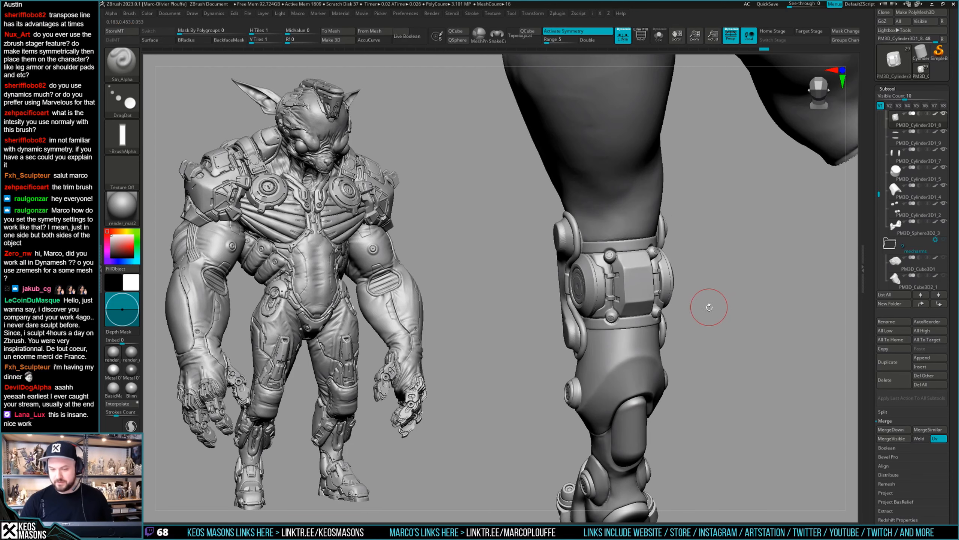
Step: Smooth the shell's surface around the two clasps beside the side groove
mouse_move(711, 312)
right_down()
mouse_move(689, 281)
mouse_move(696, 289)
mouse_move(627, 286)
mouse_move(631, 269)
right_up()
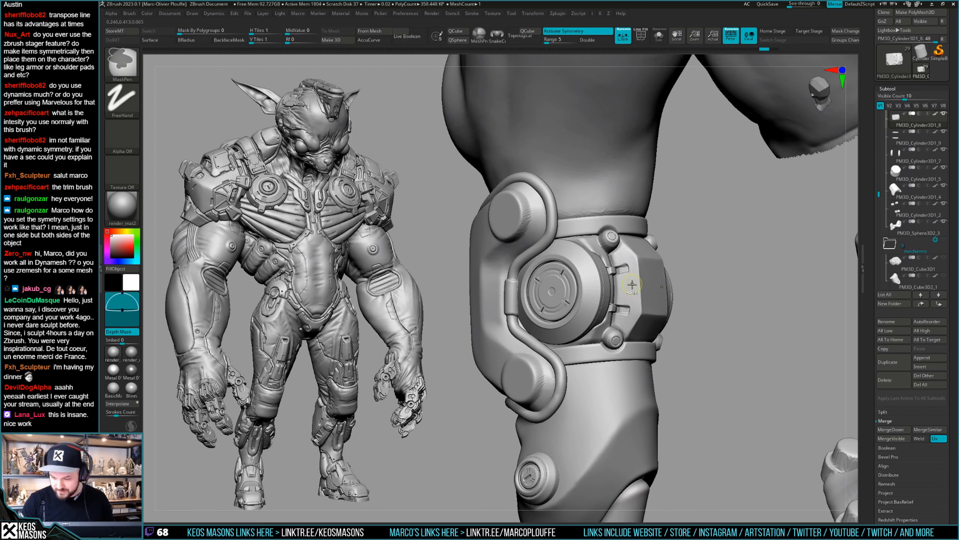
right_click(632, 269)
right_drag(634, 300, 628, 252)
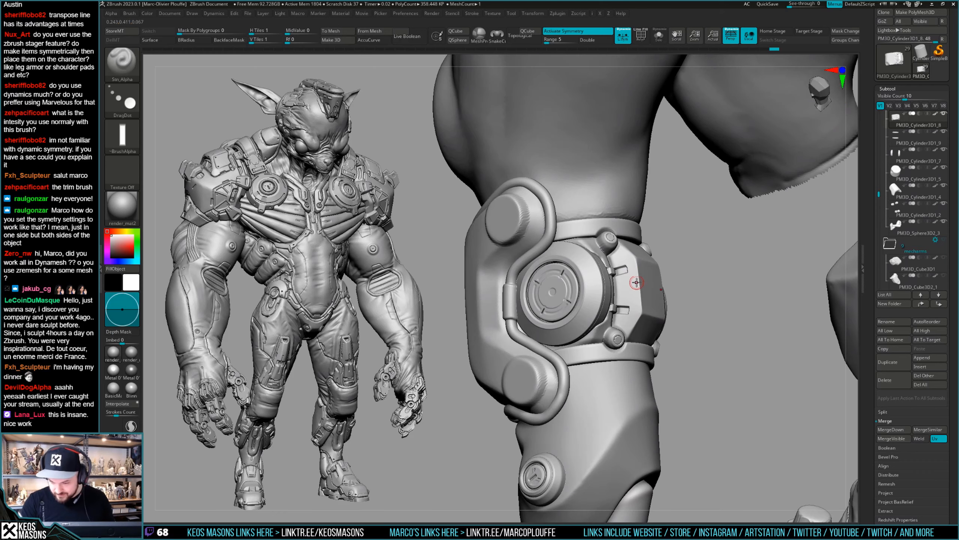
shift+drag(634, 282, 626, 302)
right_drag(627, 290, 625, 258)
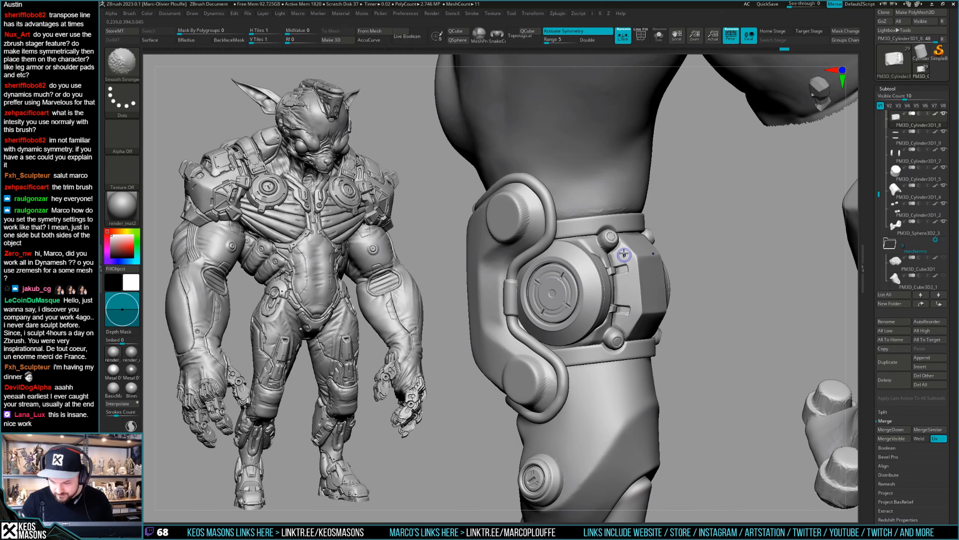
right_drag(627, 298, 628, 273)
mouse_move(624, 326)
ctrl+right_down()
mouse_move(699, 322)
mouse_move(634, 320)
mouse_move(650, 289)
ctrl+right_up()
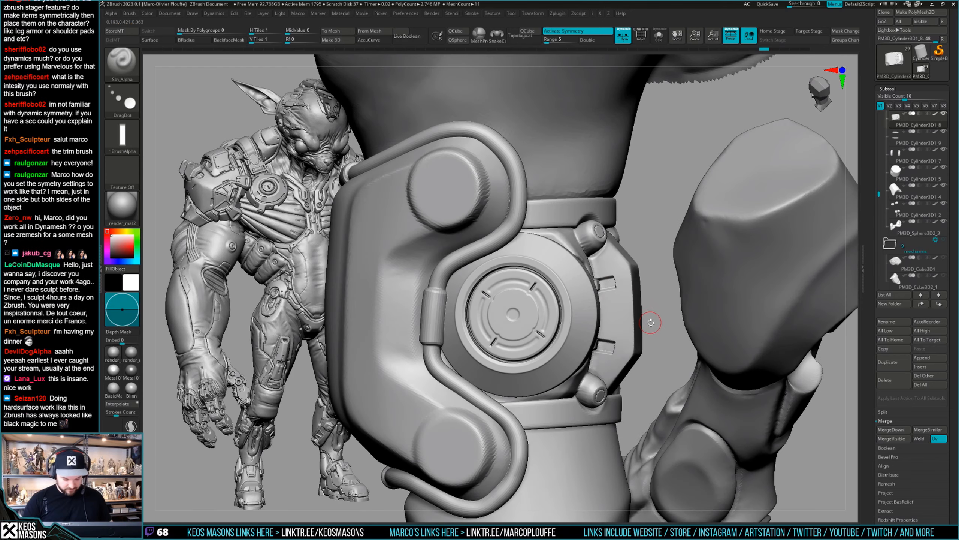
Step: Choose the TrimHole brush and punch a round hole into the shell at the inner end of each clasp
key(b)
key(t)
key(h)
drag(620, 272, 615, 281)
key(F4)
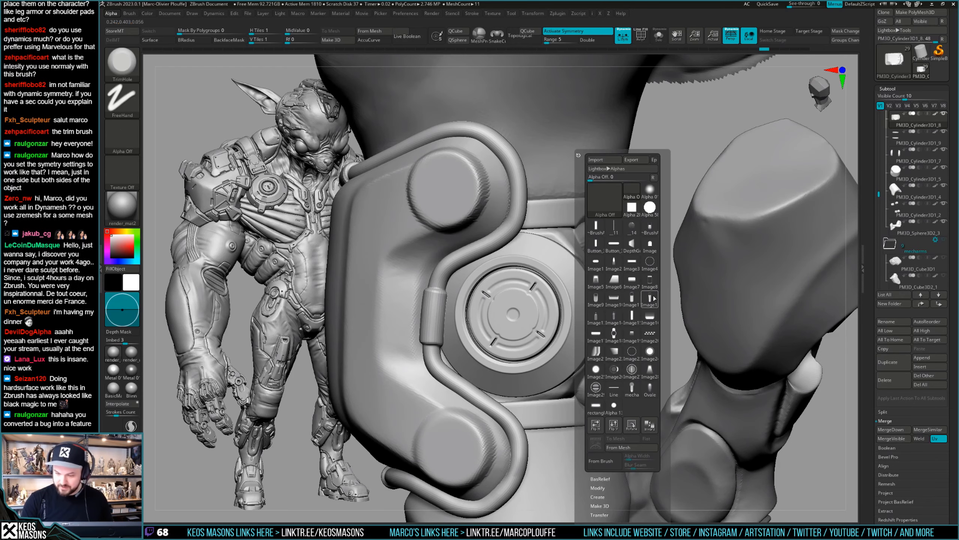
key(space)
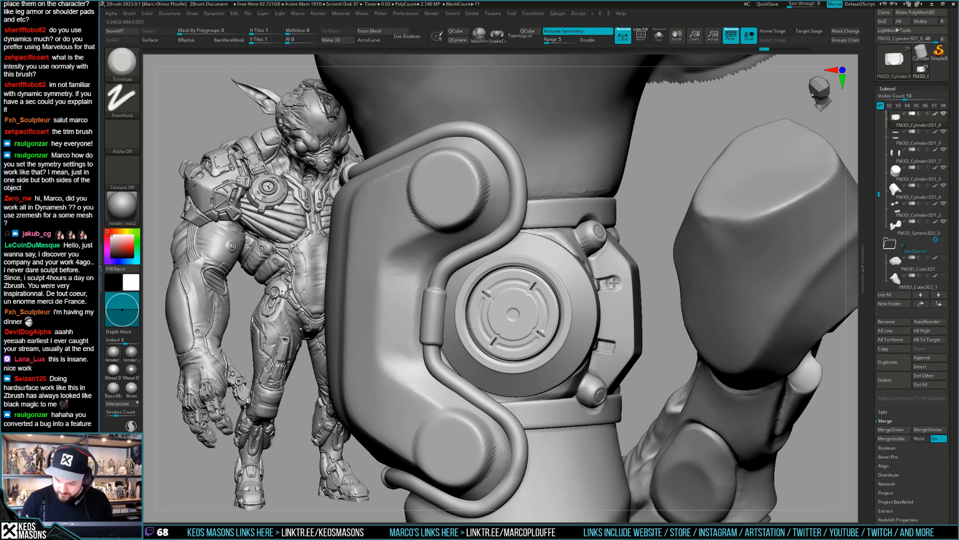
click(614, 283)
click(613, 348)
mouse_move(613, 348)
ctrl+right_down()
mouse_move(691, 315)
mouse_move(666, 302)
mouse_move(674, 322)
mouse_move(641, 342)
ctrl+right_up()
key(space)
click(643, 286)
mouse_move(739, 228)
right_down()
mouse_move(759, 272)
mouse_move(653, 314)
mouse_move(598, 294)
mouse_move(676, 264)
mouse_move(638, 317)
mouse_move(635, 264)
mouse_move(645, 276)
right_up()
key(space)
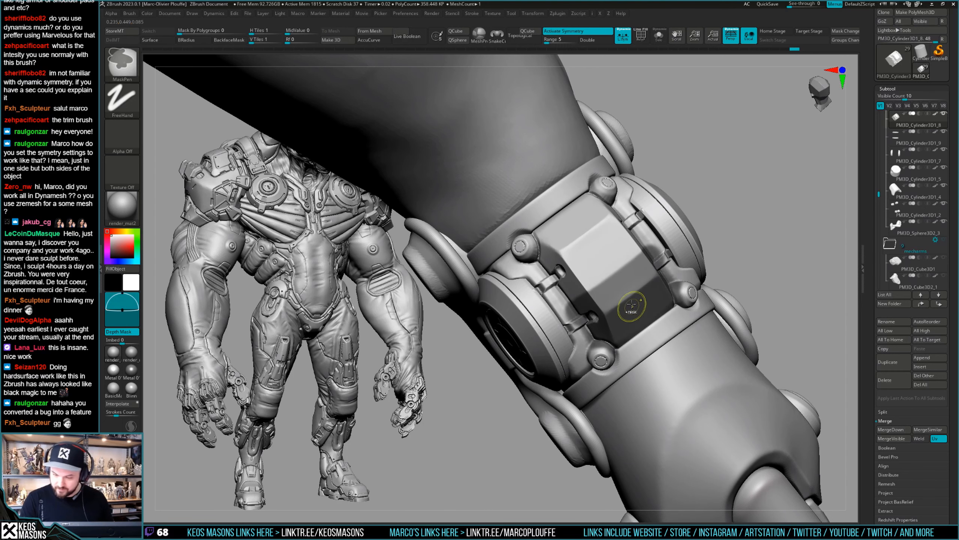
Step: Turn off Depth Mask for the masking brush
mouse_move(593, 313)
right_down()
mouse_move(654, 264)
mouse_move(621, 285)
mouse_move(644, 254)
right_up()
key(ctrl)
click(122, 331)
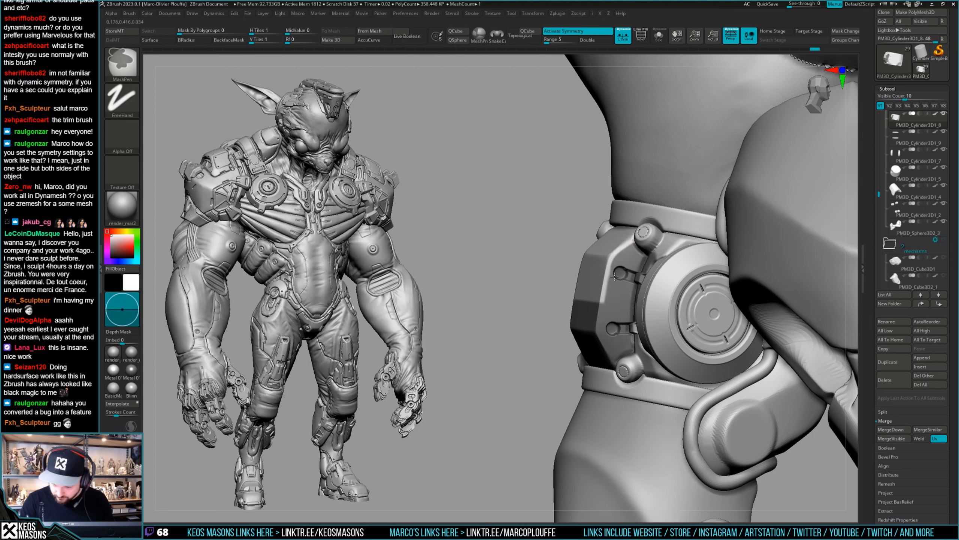
right_drag(608, 310, 619, 270)
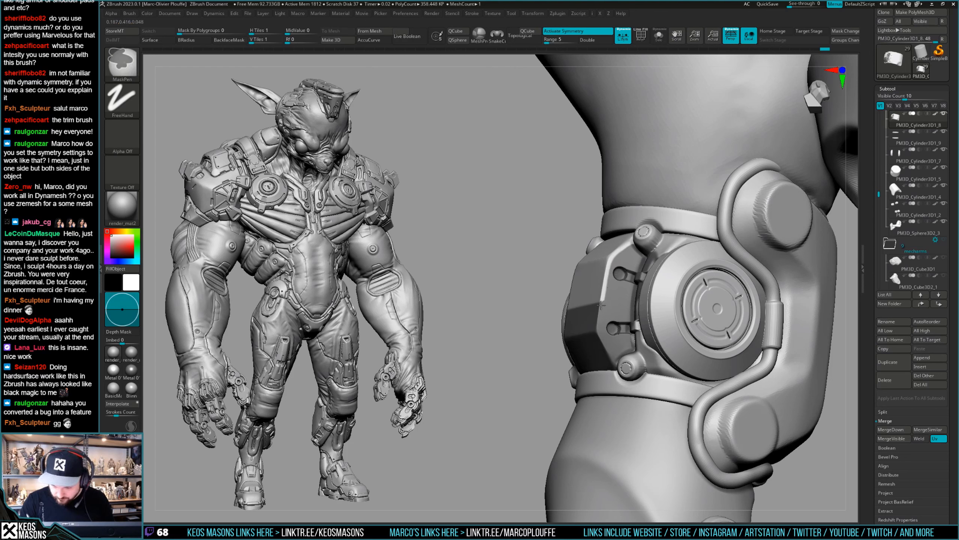
Step: Isolate the shell and mask its sides, bolts and upper surface, leaving the faceted front plate unmasked
right_drag(601, 306, 527, 308)
mouse_move(602, 281)
right_down()
mouse_move(589, 281)
mouse_move(637, 285)
mouse_move(616, 301)
mouse_move(606, 293)
right_up()
key(alt+s)
key(alt+s)
key(alt+s)
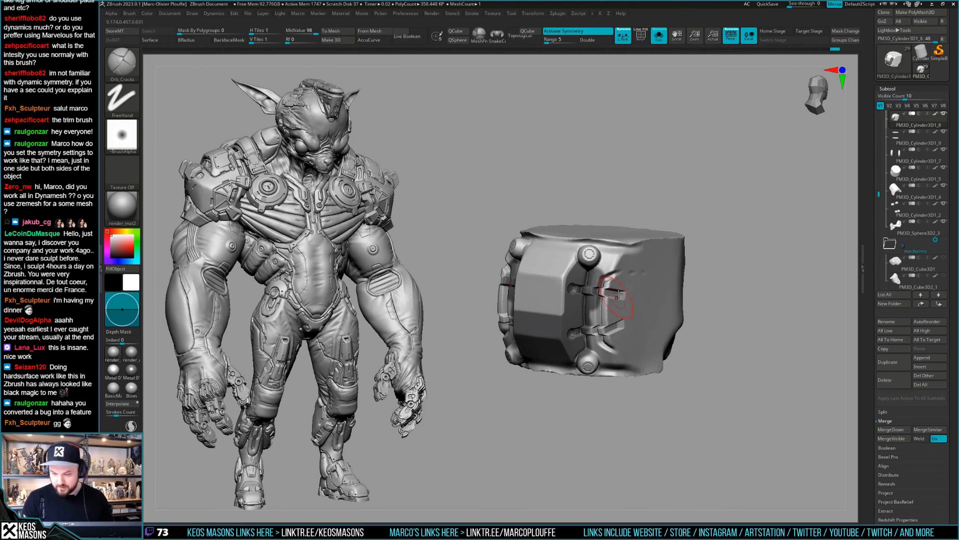
key(space)
mouse_move(621, 266)
mouse_down()
mouse_move(631, 264)
mouse_move(640, 298)
mouse_move(632, 349)
mouse_move(559, 373)
mouse_up()
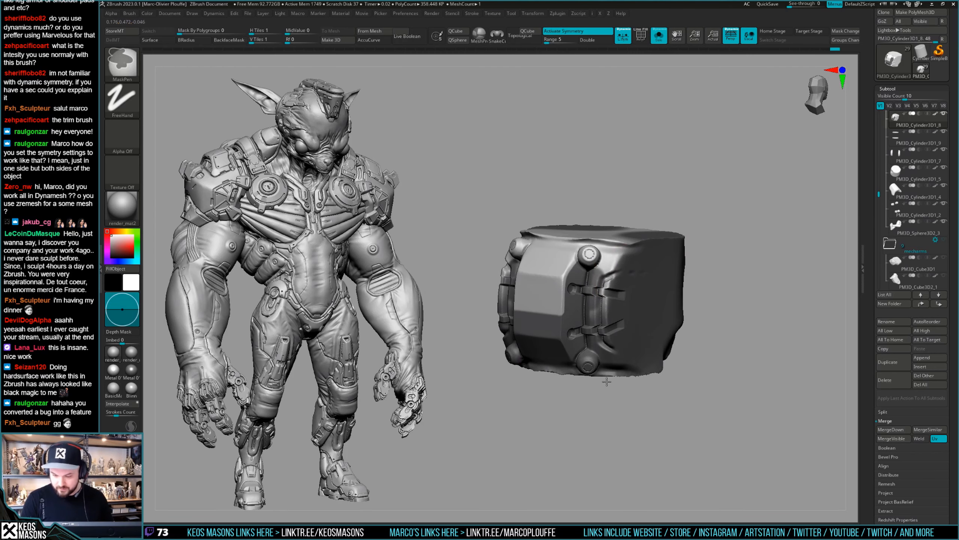
key(space)
ctrl+drag(619, 332, 554, 373)
ctrl+drag(613, 291, 608, 250)
key(space)
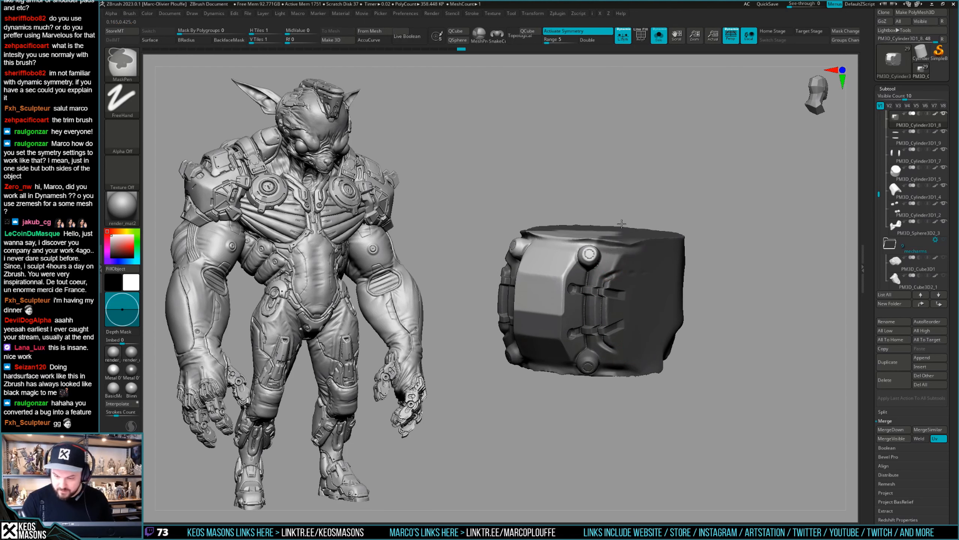
right_drag(600, 235, 583, 208)
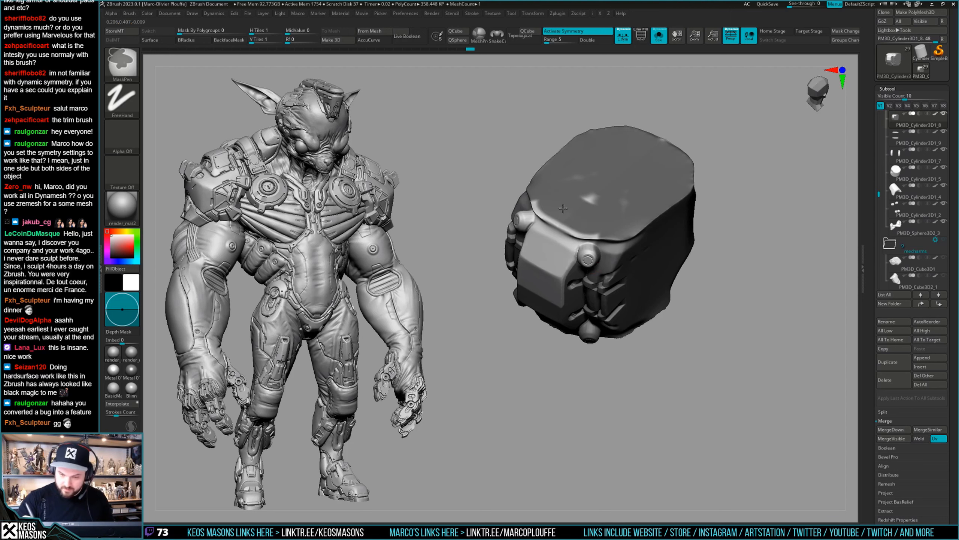
right_drag(594, 201, 595, 244)
ctrl+drag(584, 255, 594, 260)
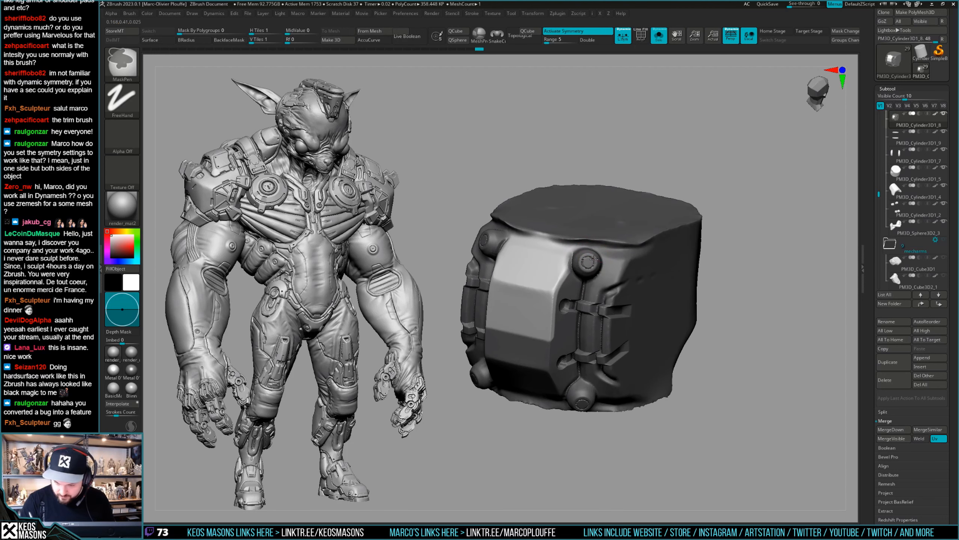
Step: Show the whole leg again and refine the mask around the front plate's edges and upper corners
key(shift+s)
right_click(574, 255)
mouse_move(578, 260)
right_down()
mouse_move(571, 255)
mouse_move(538, 279)
mouse_move(571, 276)
mouse_move(556, 272)
right_up()
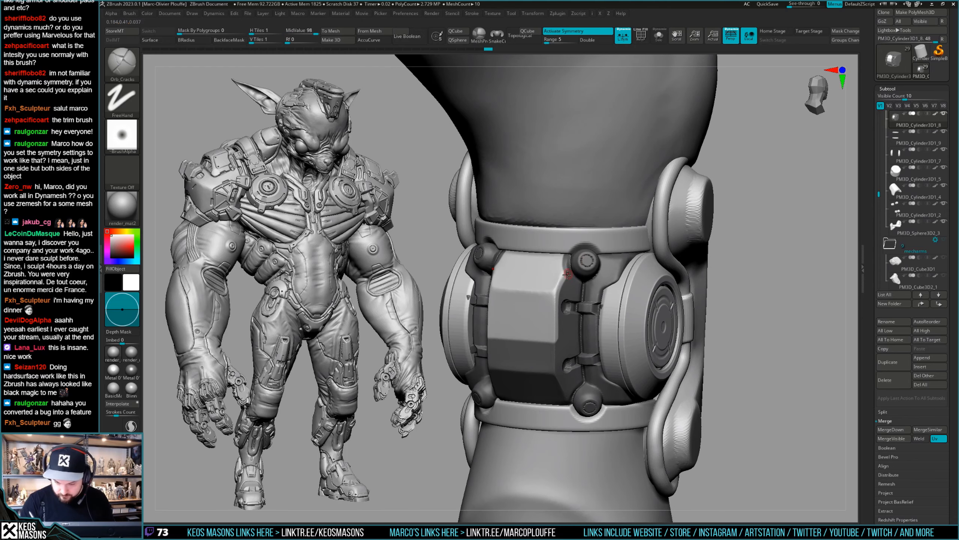
ctrl+drag(562, 301, 559, 292)
right_drag(559, 287, 563, 280)
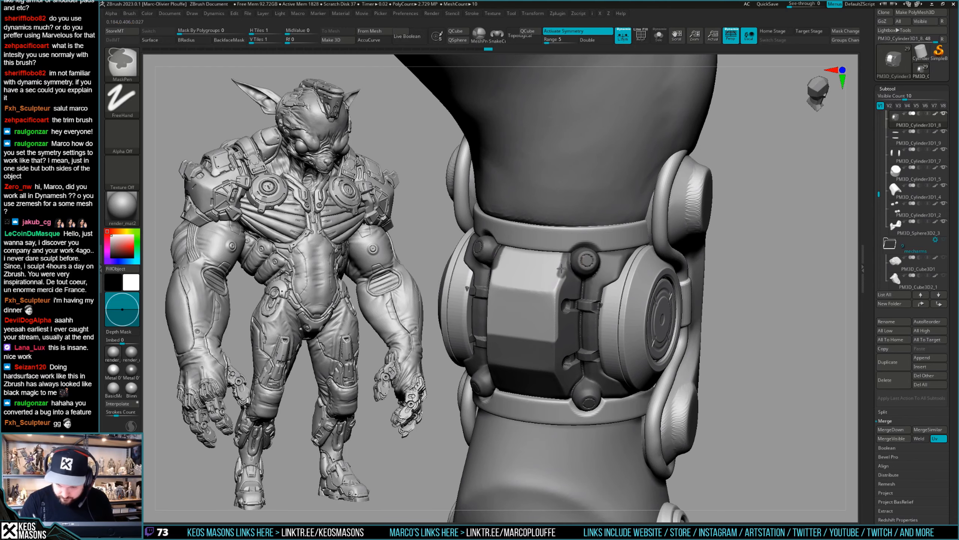
right_drag(562, 295, 566, 267)
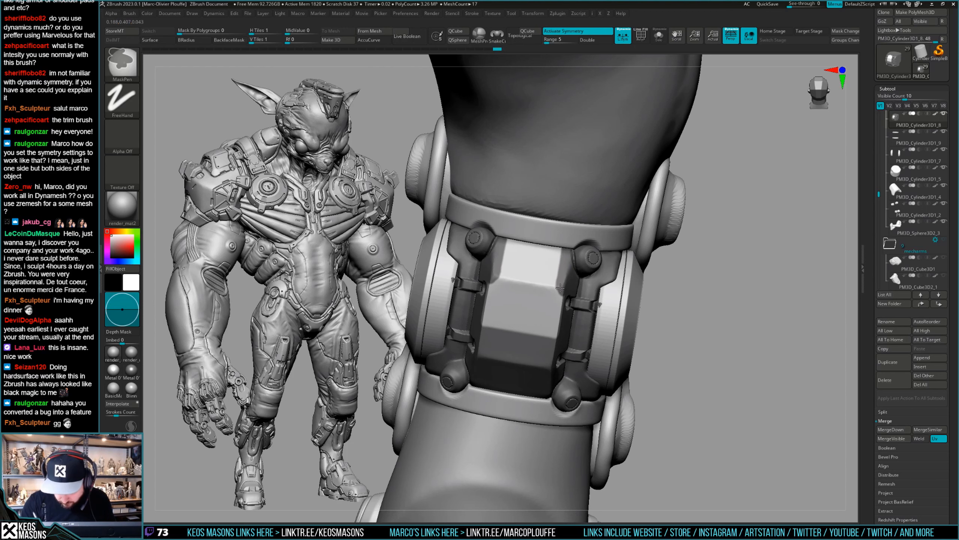
right_drag(567, 297, 503, 235)
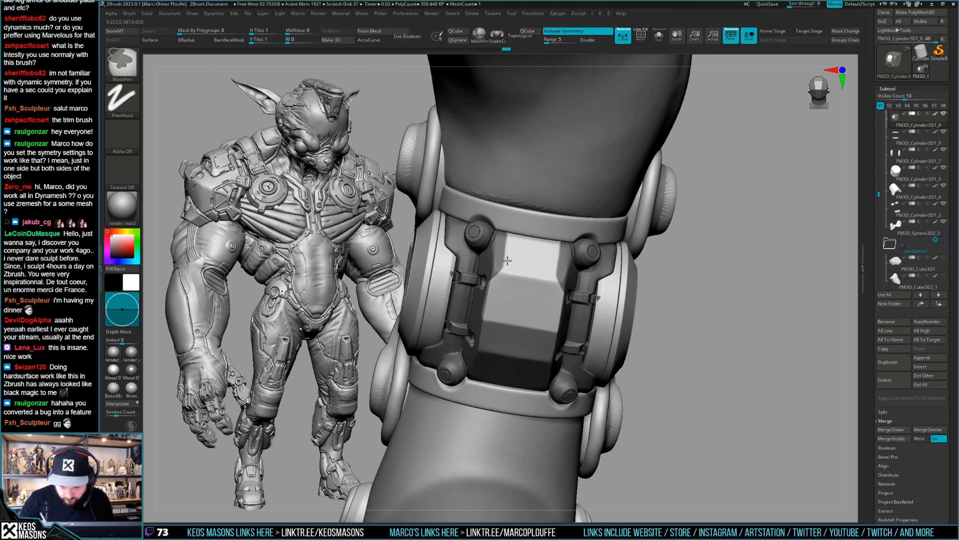
mouse_move(522, 221)
right_down()
mouse_move(623, 264)
mouse_move(719, 275)
mouse_move(578, 289)
mouse_move(749, 253)
mouse_move(778, 265)
right_up()
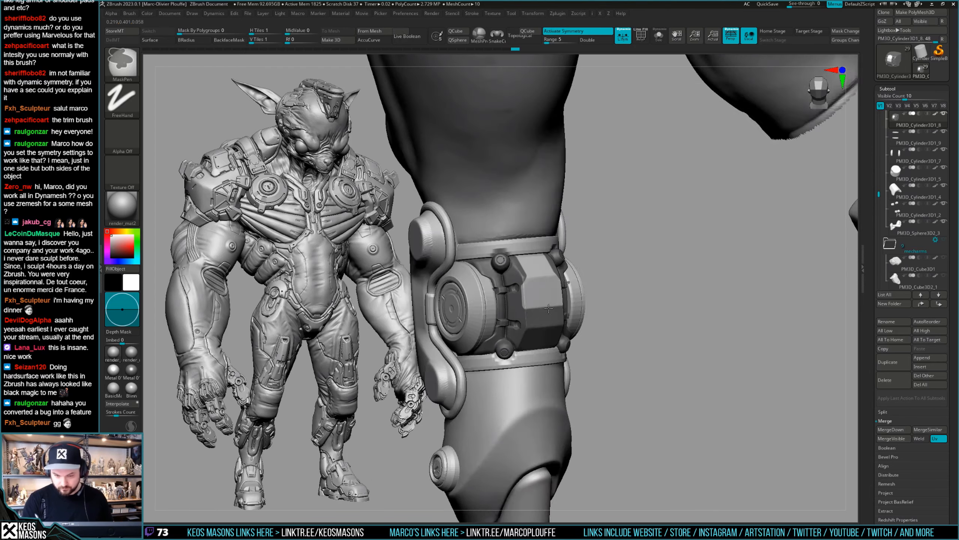
Step: Choose the Inflat brush, adjust its draw size and raise the upper half of the front plate as a panel
ctrl+right_drag(589, 272, 556, 315)
key(space)
click(548, 294)
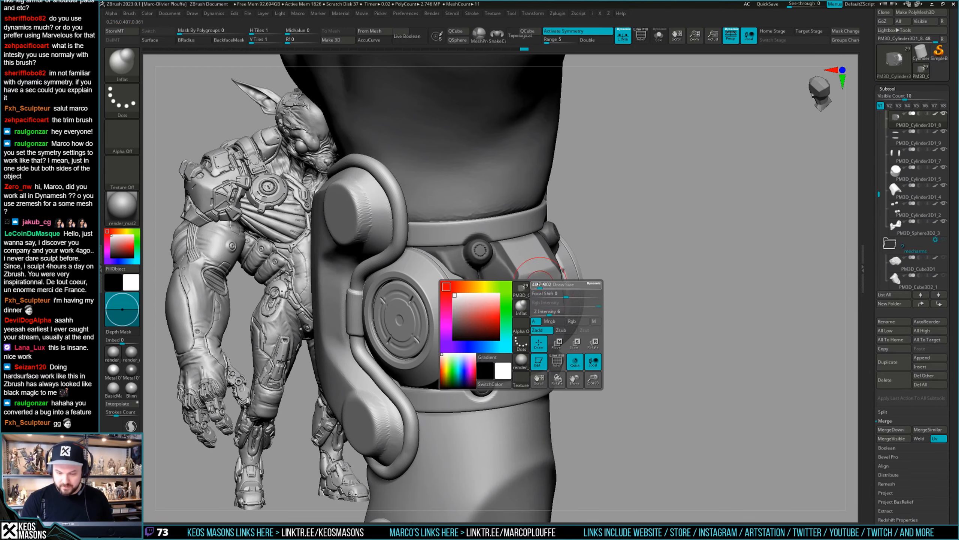
right_drag(541, 283, 508, 282)
key(space)
drag(540, 285, 551, 284)
key(space)
mouse_move(699, 280)
right_down()
mouse_move(573, 270)
mouse_move(638, 269)
right_up()
ctrl+right_drag(638, 269, 623, 298)
mouse_move(544, 270)
right_down()
mouse_move(560, 265)
mouse_move(609, 281)
mouse_move(593, 253)
right_up()
key(space)
drag(563, 288, 574, 289)
mouse_move(574, 289)
right_down()
mouse_move(542, 297)
mouse_move(555, 305)
right_up()
click(542, 297)
mouse_move(555, 305)
ctrl+right_down()
mouse_move(547, 298)
mouse_move(625, 268)
mouse_move(563, 308)
mouse_move(573, 272)
mouse_move(559, 281)
ctrl+right_up()
click(544, 296)
Step: Switch to the Orb_Cracks brush and carve a sharp seam along the raised front panel's lower edge
key(b)
click(566, 314)
key(space)
key(space)
key(ctrl+z)
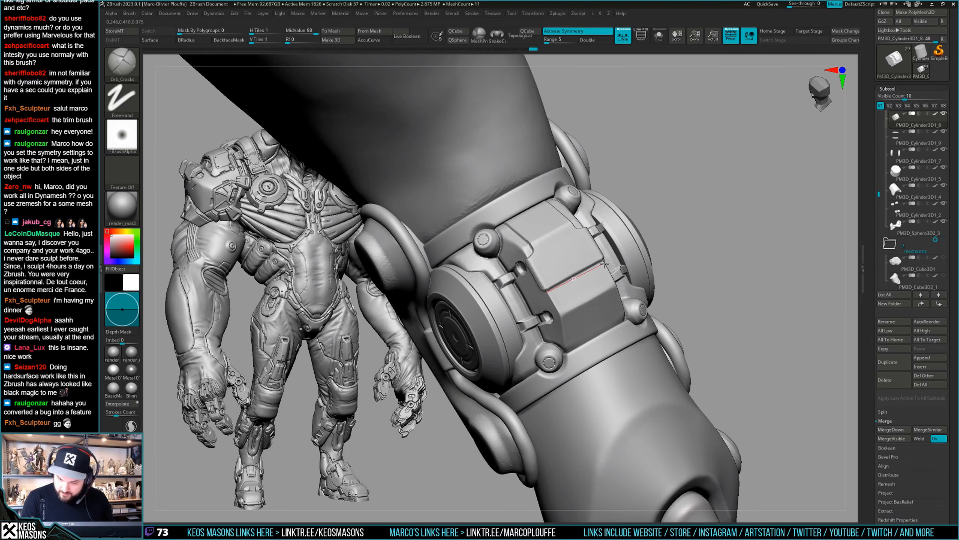
ctrl+right_drag(592, 278, 607, 257)
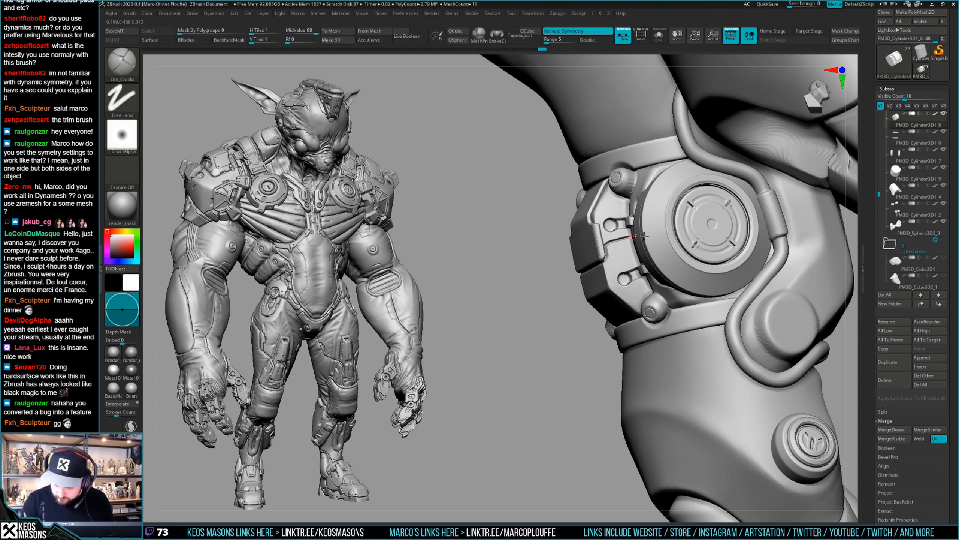
Step: Isolate the shell to refine the carved seam between the two clasp holes, and bring back the whole leg
key(ctrl+shift+f)
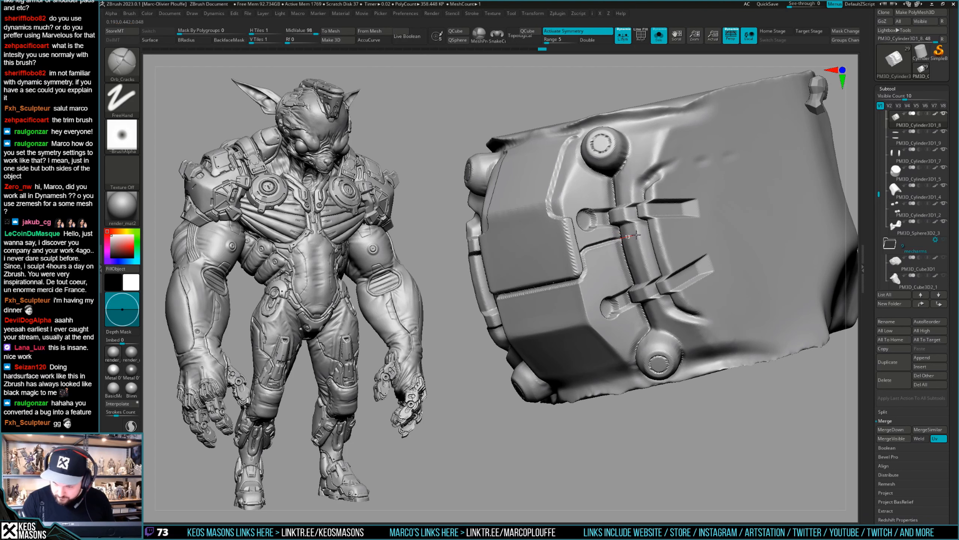
mouse_move(636, 235)
right_down()
mouse_move(601, 298)
mouse_move(613, 272)
mouse_move(600, 252)
mouse_move(566, 277)
mouse_move(549, 316)
mouse_move(659, 278)
mouse_move(650, 293)
mouse_move(613, 303)
mouse_move(620, 285)
right_up()
key(shift+s)
key(shift+alt+s)
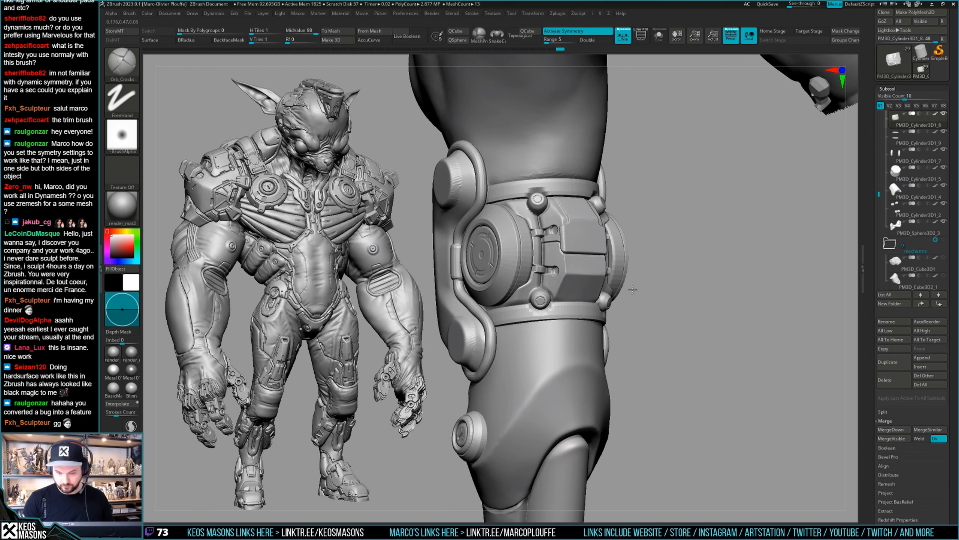
Step: Choose the TrimHole brush again and recut the round hole at the upper clasp's inner end
key(b)
click(604, 364)
mouse_move(604, 364)
right_down()
mouse_move(602, 301)
mouse_move(567, 273)
right_up()
key(b)
key(t)
key(h)
click(567, 274)
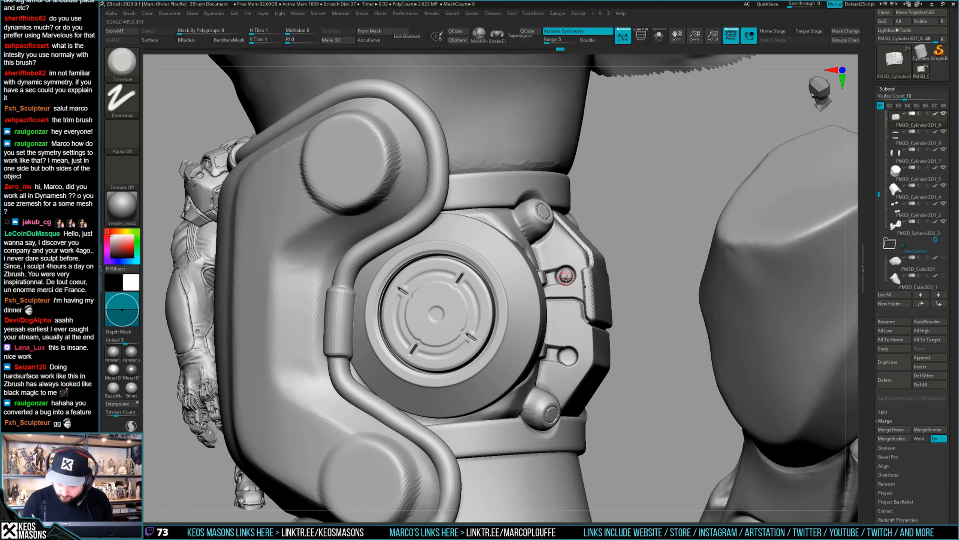
key(space)
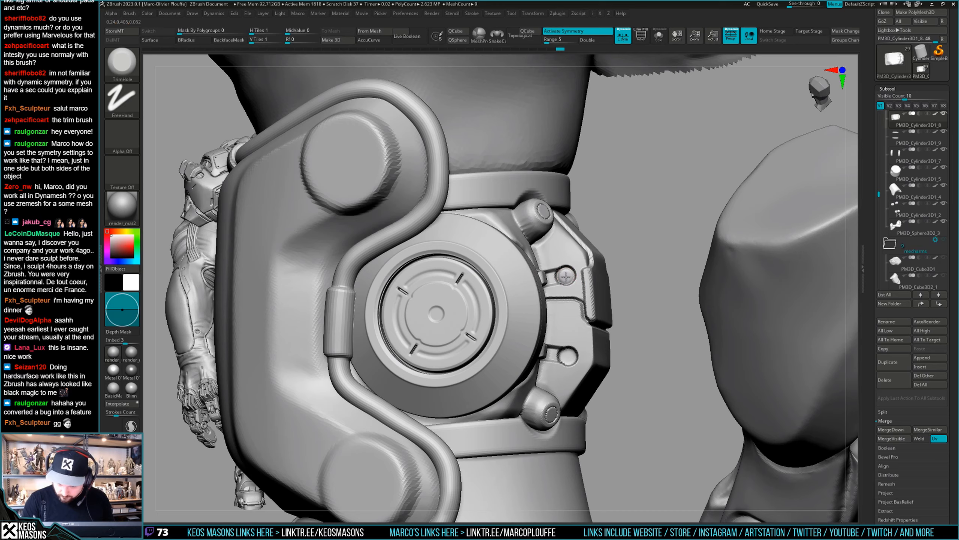
Step: Return to the alpha stamping brush, pick a wide bar alpha and stamp a recess into the front plate's lower half
mouse_move(571, 288)
right_down()
mouse_move(569, 357)
mouse_move(684, 340)
right_up()
key(space)
click(592, 365)
key(alt+a)
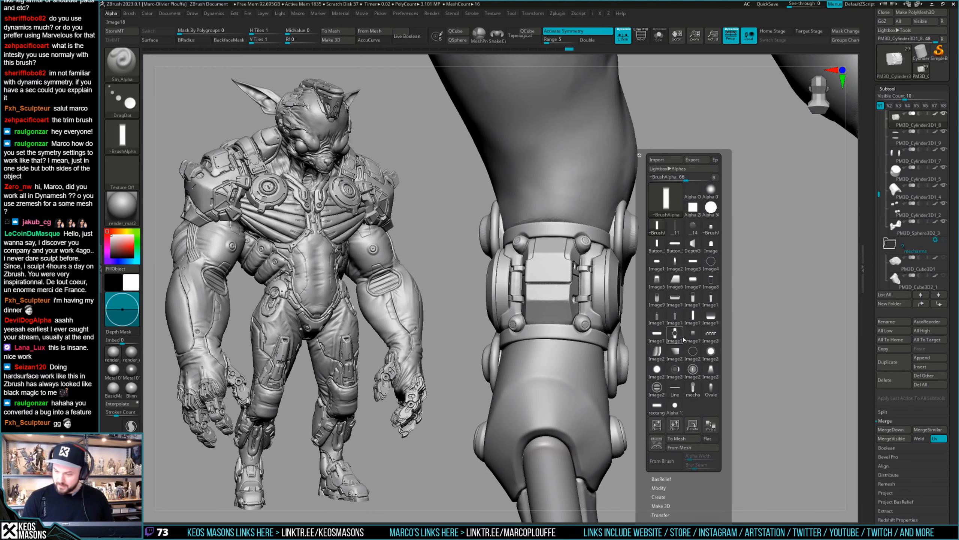
click(711, 318)
right_drag(559, 321, 548, 314)
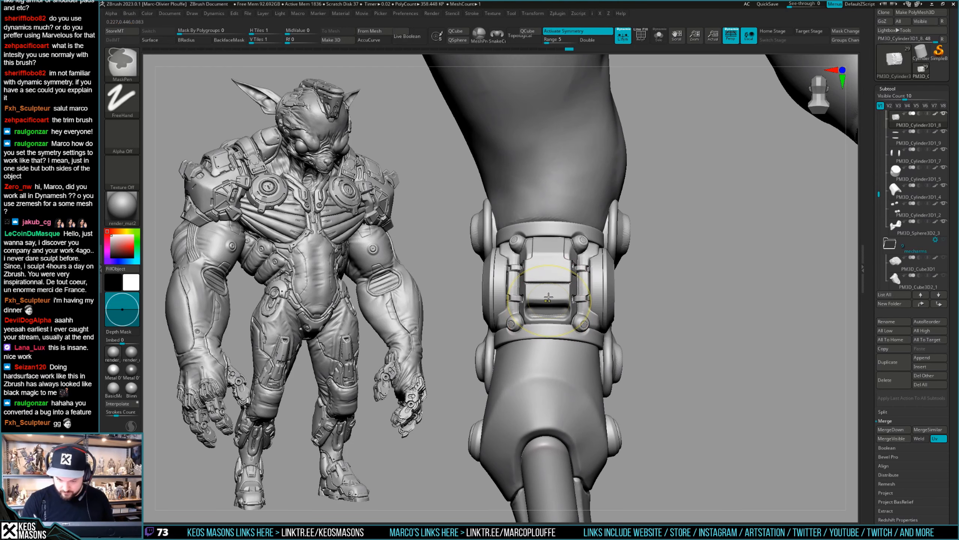
Step: Choose a horizontal bar alpha and try stamping a small slot into the upper panel of the knee block
drag(547, 304, 548, 294)
mouse_move(548, 301)
right_down()
mouse_move(611, 294)
mouse_move(632, 328)
mouse_move(628, 353)
right_up()
key(a)
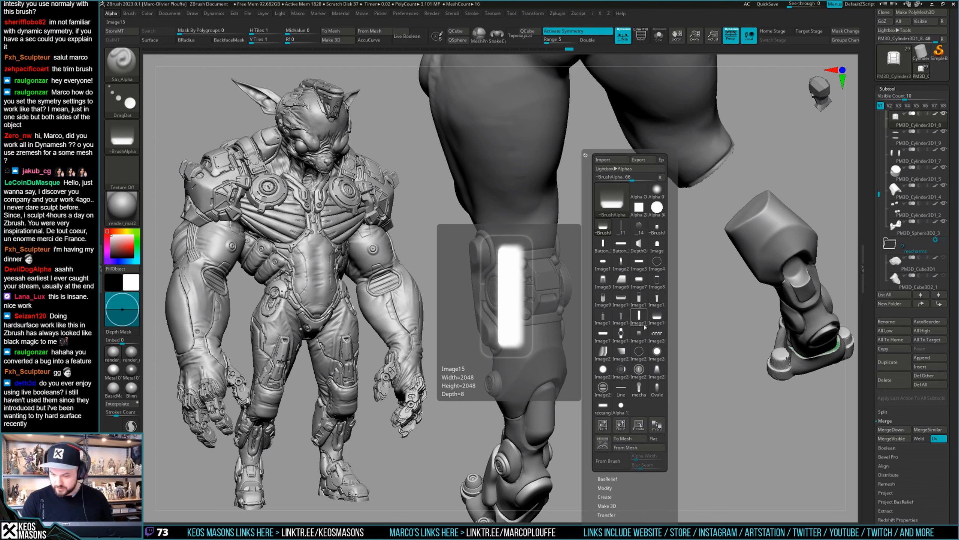
click(628, 303)
right_drag(711, 227, 547, 273)
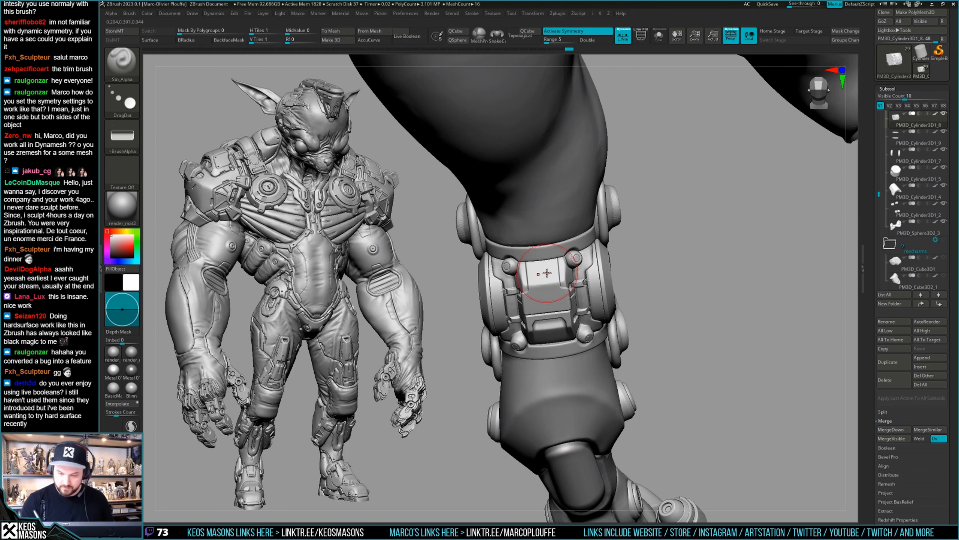
drag(543, 271, 543, 271)
ctrl+right_drag(543, 272, 523, 320)
right_click(523, 321)
key(ctrl+z)
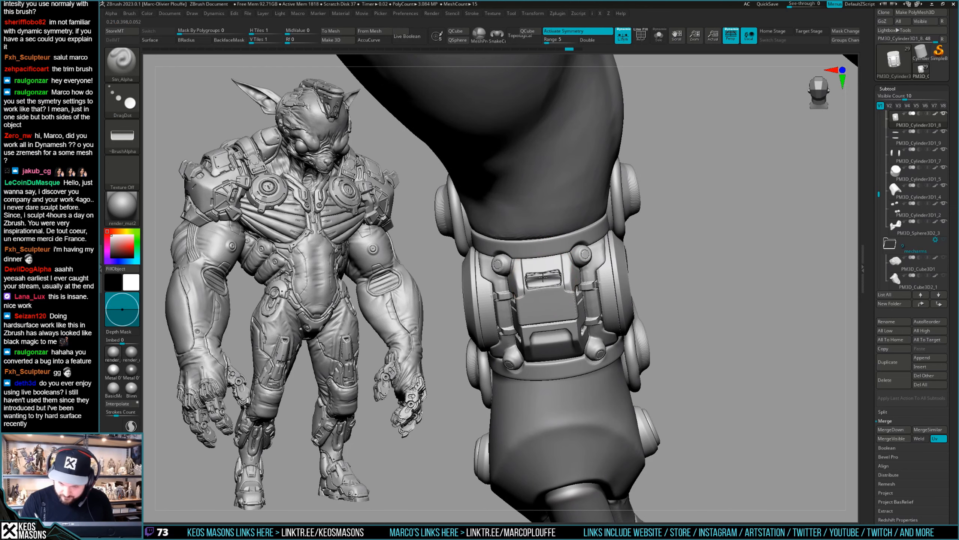
Step: Try a narrower horizontal slot with an inset bar near the upper edge of the knee block's central panel
drag(543, 269, 543, 270)
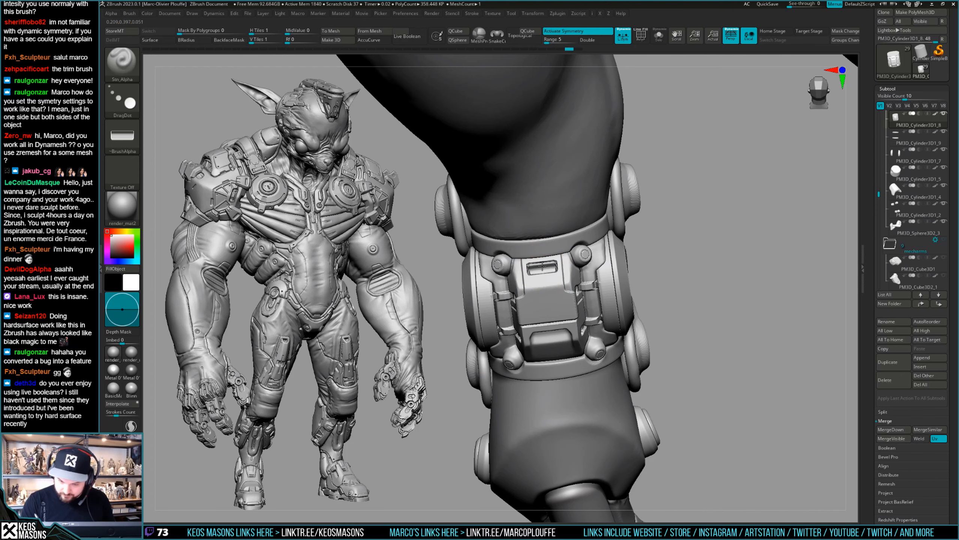
drag(542, 266, 543, 265)
right_drag(542, 219, 586, 276)
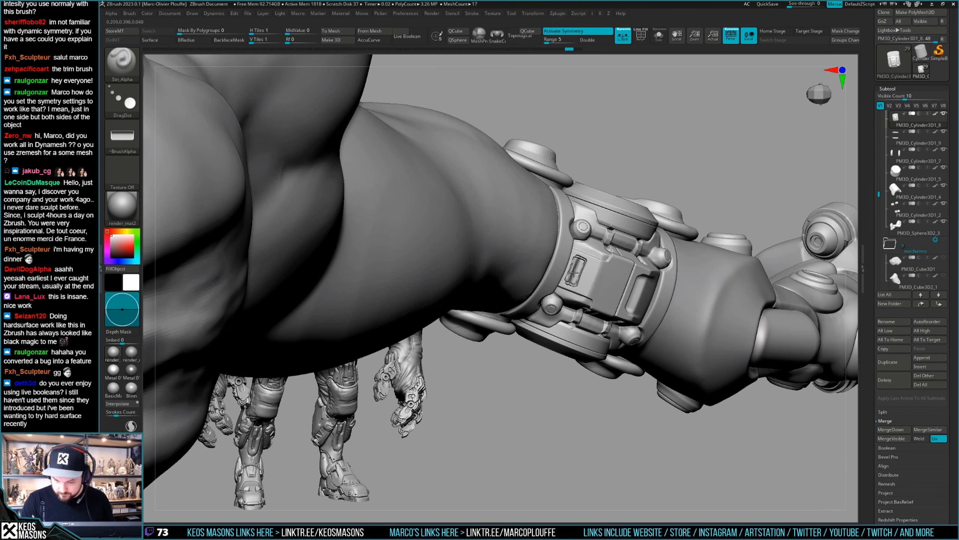
drag(575, 271, 577, 270)
mouse_move(577, 270)
right_down()
mouse_move(590, 259)
mouse_move(583, 284)
mouse_move(604, 324)
mouse_move(587, 361)
mouse_move(571, 285)
mouse_move(574, 299)
right_up()
key(ctrl+z)
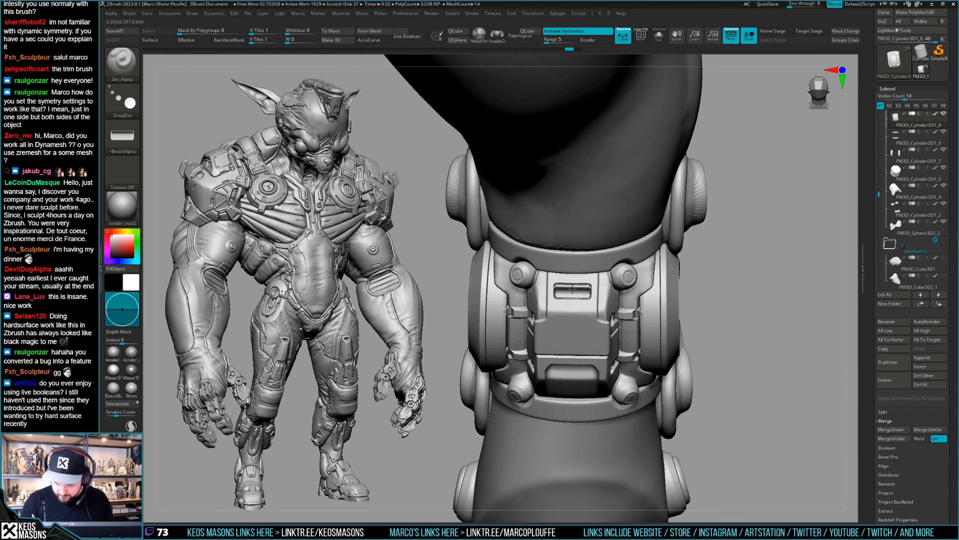
mouse_move(577, 305)
ctrl+right_down()
mouse_move(580, 351)
mouse_move(595, 378)
mouse_move(593, 335)
mouse_move(568, 317)
mouse_move(568, 304)
mouse_move(557, 332)
mouse_move(575, 318)
mouse_move(573, 298)
ctrl+right_up()
key(ctrl+z)
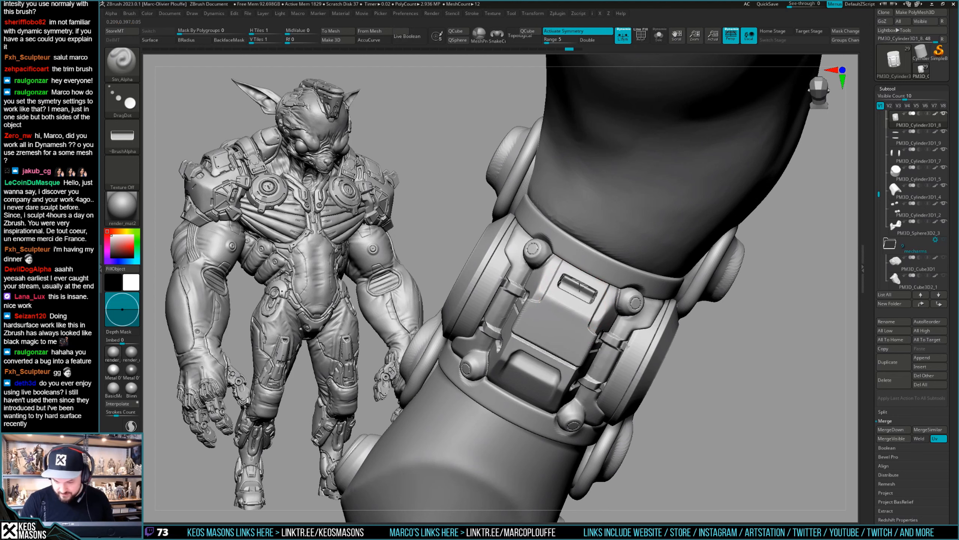
mouse_move(579, 286)
right_down()
mouse_move(567, 322)
mouse_move(575, 299)
right_up()
key(ctrl+z)
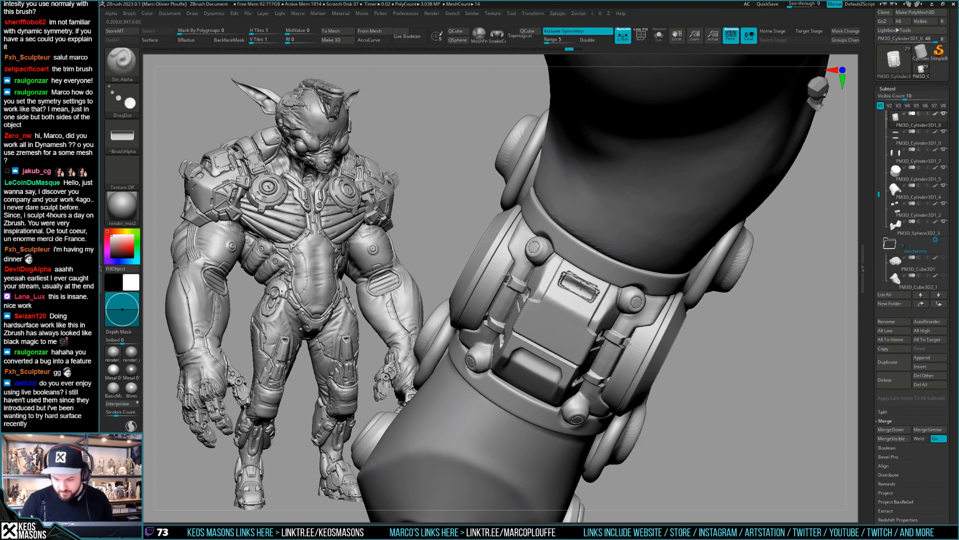
Step: Switch to the Image8 alpha and stamp an upright rounded-rectangle recess in the centre of the knee block's upper panel
mouse_move(589, 298)
right_down()
mouse_move(578, 302)
mouse_move(600, 301)
mouse_move(589, 297)
mouse_move(598, 289)
mouse_move(601, 313)
mouse_move(593, 307)
right_up()
key(F4)
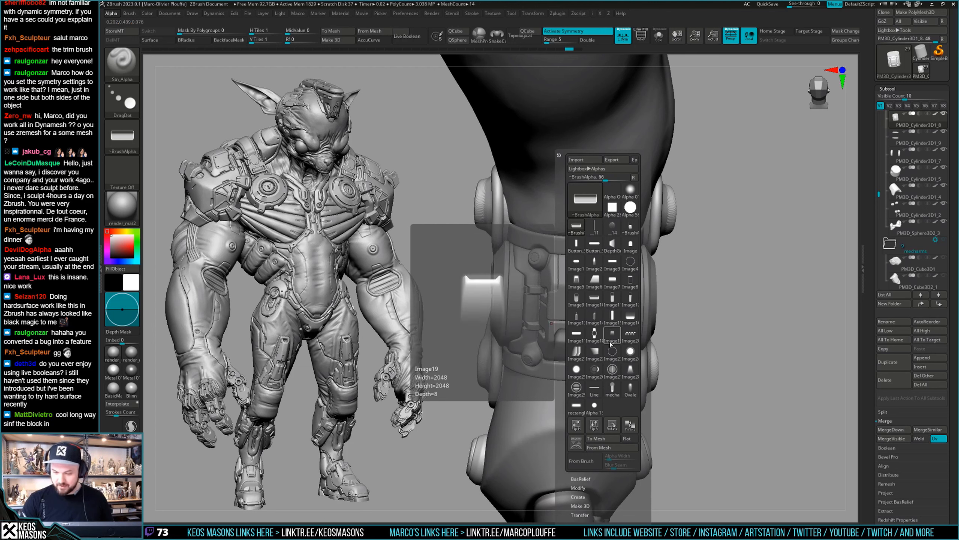
key(F4)
mouse_move(677, 280)
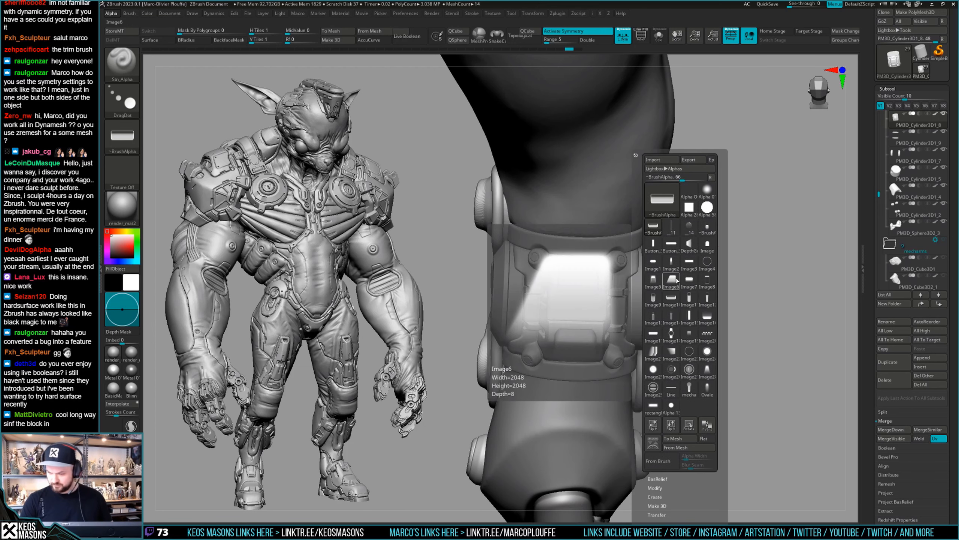
click(708, 281)
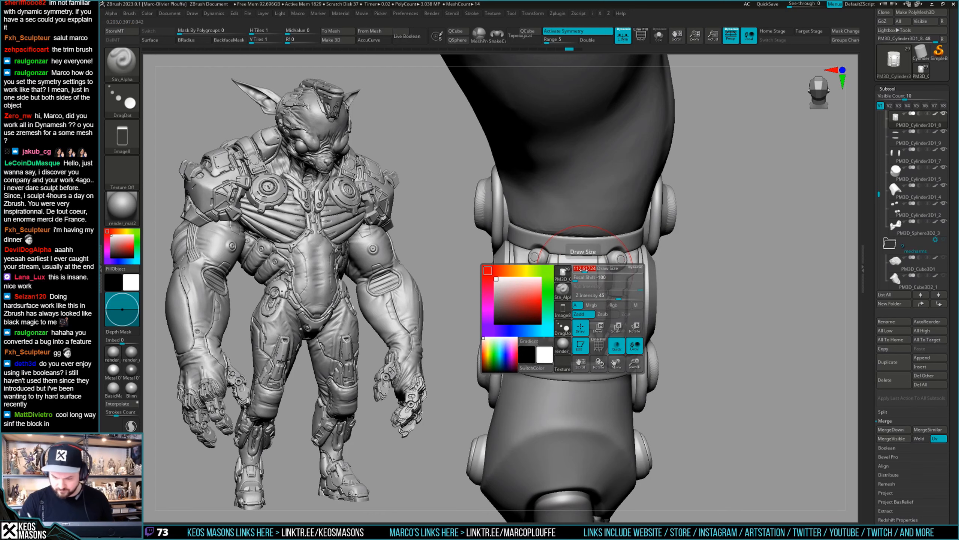
right_drag(584, 270, 582, 274)
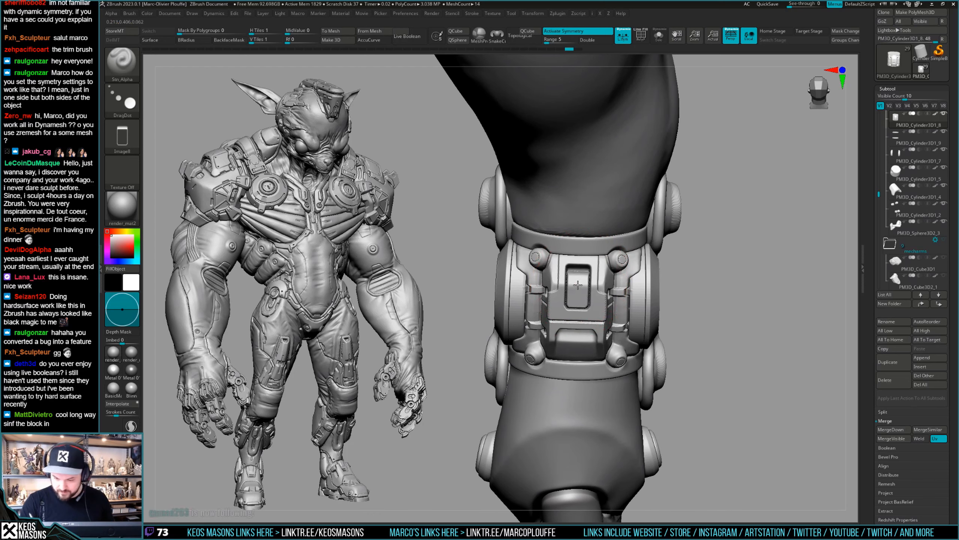
mouse_move(577, 280)
right_down()
mouse_move(651, 276)
mouse_move(643, 335)
mouse_move(635, 325)
mouse_move(651, 347)
mouse_move(629, 317)
mouse_move(623, 333)
right_up()
Step: Activate the hPolish brush and isolate the knee block
key(shift+f)
ctrl+right_drag(623, 333, 593, 303)
mouse_move(593, 303)
ctrl+right_down()
mouse_move(583, 341)
mouse_move(625, 297)
mouse_move(603, 284)
mouse_move(607, 256)
mouse_move(618, 268)
ctrl+right_up()
key(space)
click(587, 276)
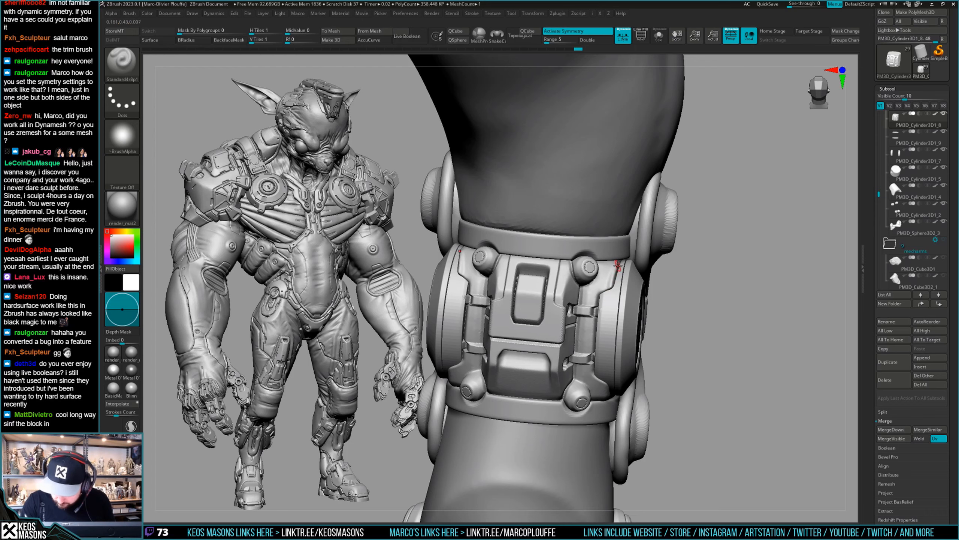
mouse_move(604, 294)
right_down()
mouse_move(606, 357)
mouse_move(643, 302)
mouse_move(629, 294)
right_up()
key(x)
click(619, 312)
key(alt+s)
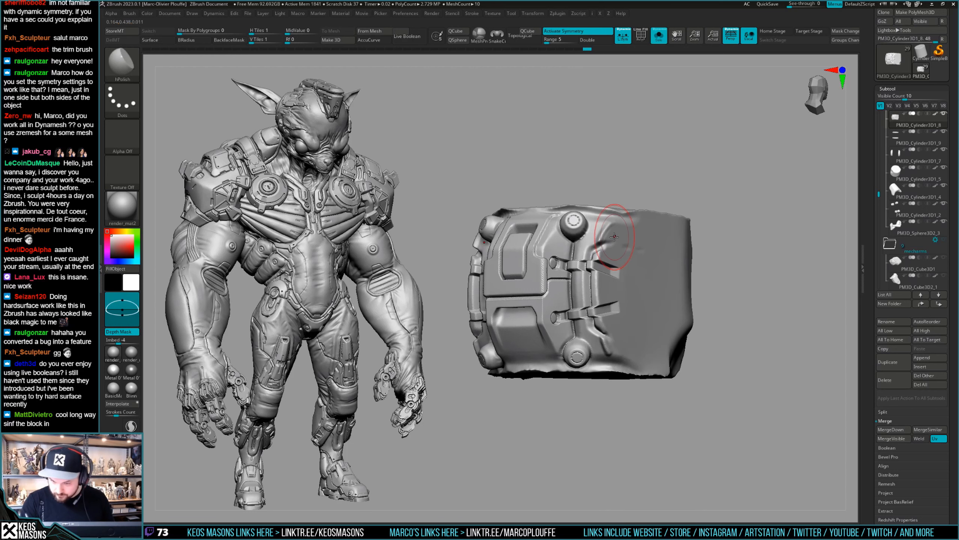
Step: Polish the knee block's side surface behind the ribs, checking it against the surrounding leg parts
right_drag(619, 237, 611, 234)
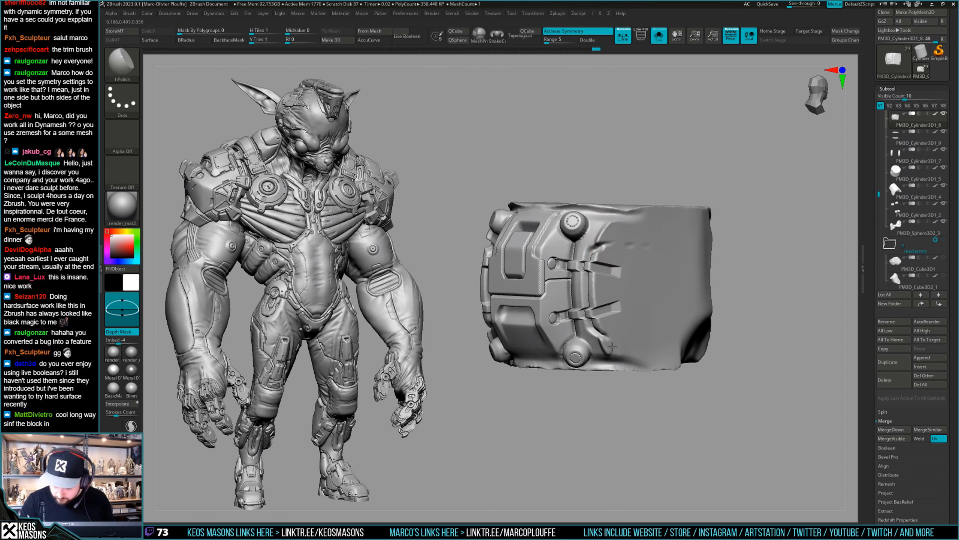
key(alt+s)
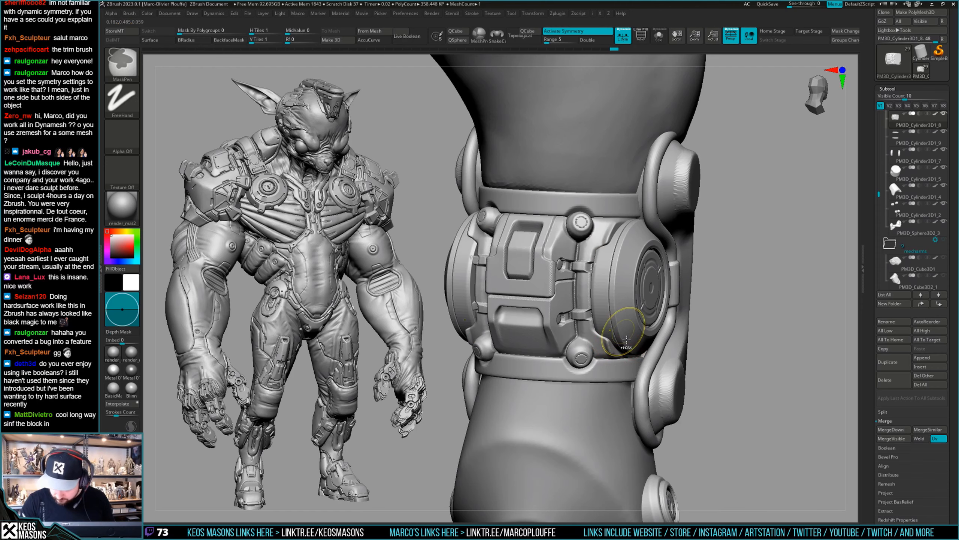
key(alt+s)
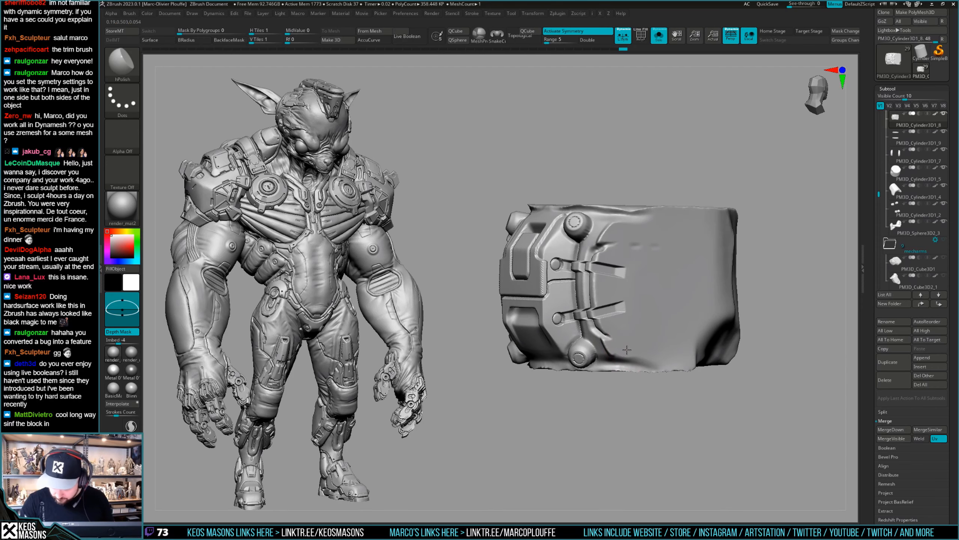
key(ctrl+shift+z)
key(ctrl+shift+z)
key(ctrl+shift+z)
key(alt+s)
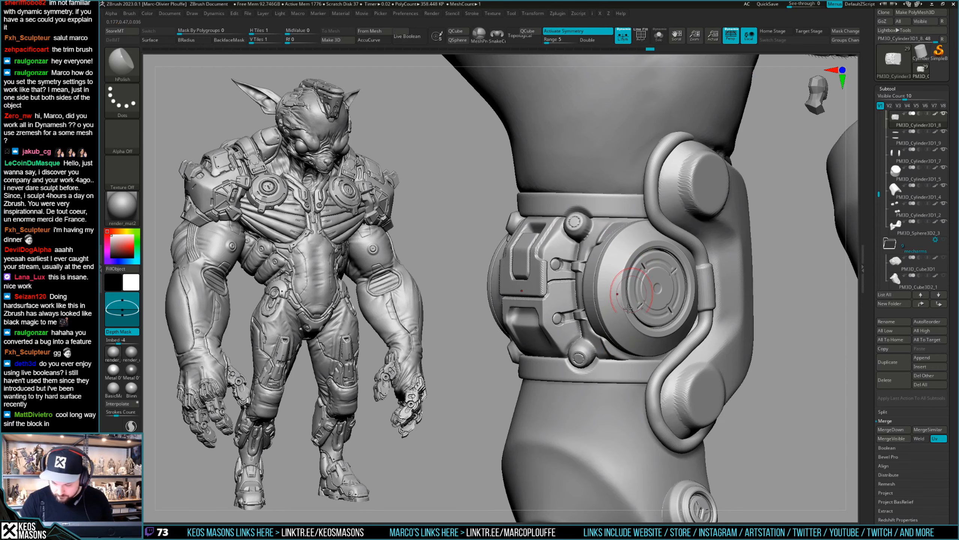
Step: Polish the lower side edge of the isolated knee block and bring the surrounding leg parts back into view
right_drag(649, 274, 642, 215)
key(alt+s)
key(space)
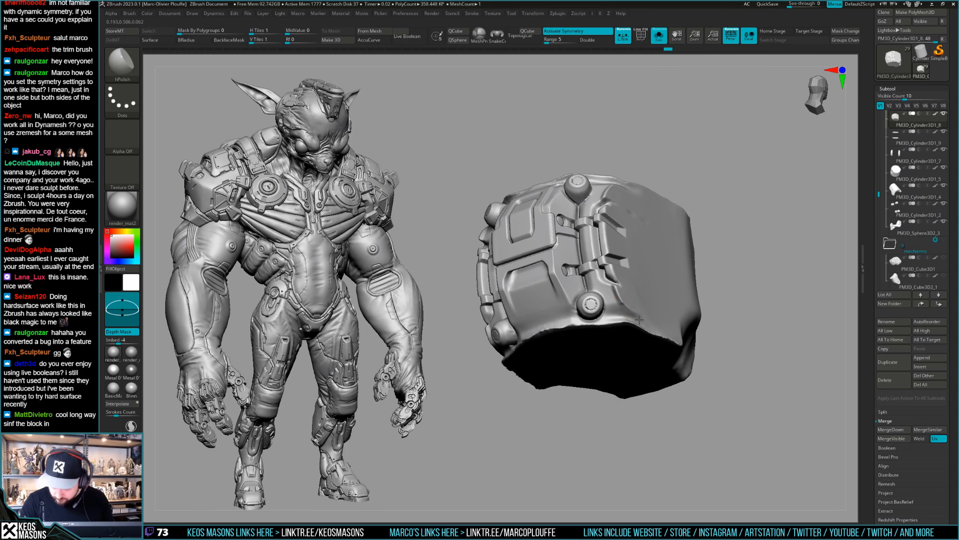
right_drag(639, 319, 634, 272)
key(alt+s)
right_drag(635, 272, 625, 376)
key(space)
click(575, 350)
right_drag(589, 321, 612, 287)
mouse_move(612, 287)
ctrl+right_down()
mouse_move(619, 249)
mouse_move(626, 276)
mouse_move(675, 276)
mouse_move(654, 301)
ctrl+right_up()
Step: Select and isolate the outer knee guard, then remesh it with DynaMesh at an adjusted resolution
alt+click(632, 307)
key(alt+s)
key(shift+f)
key(shift+f)
key(space)
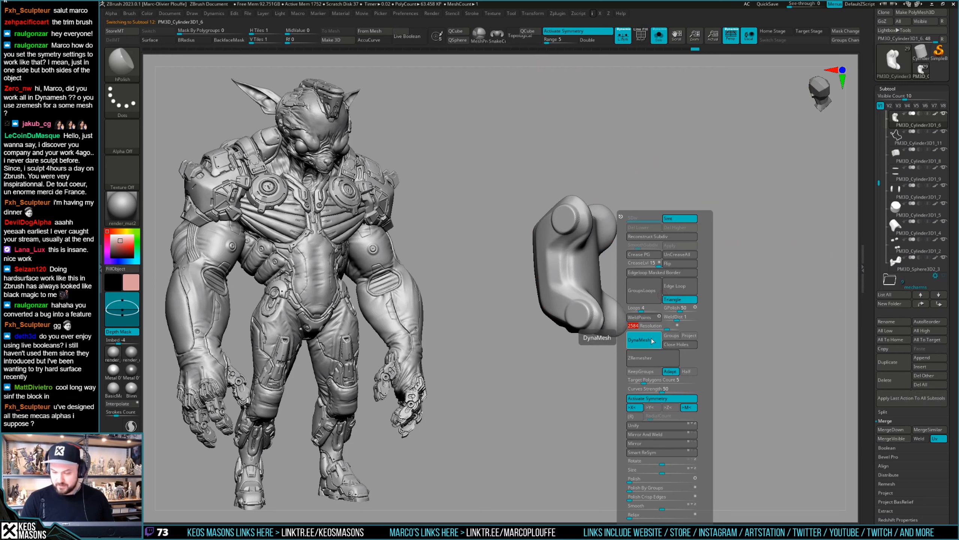
ctrl+drag(751, 260, 716, 316)
key(space)
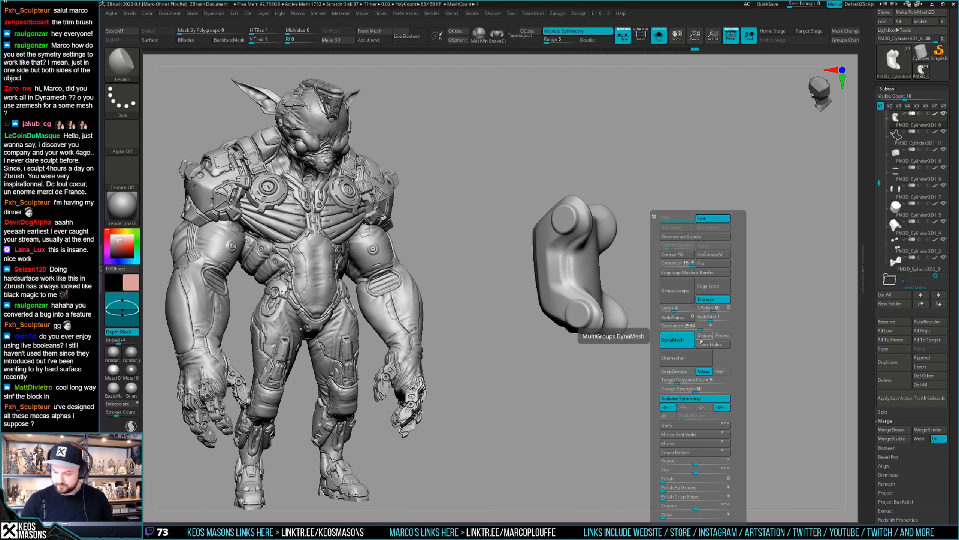
drag(702, 326, 706, 319)
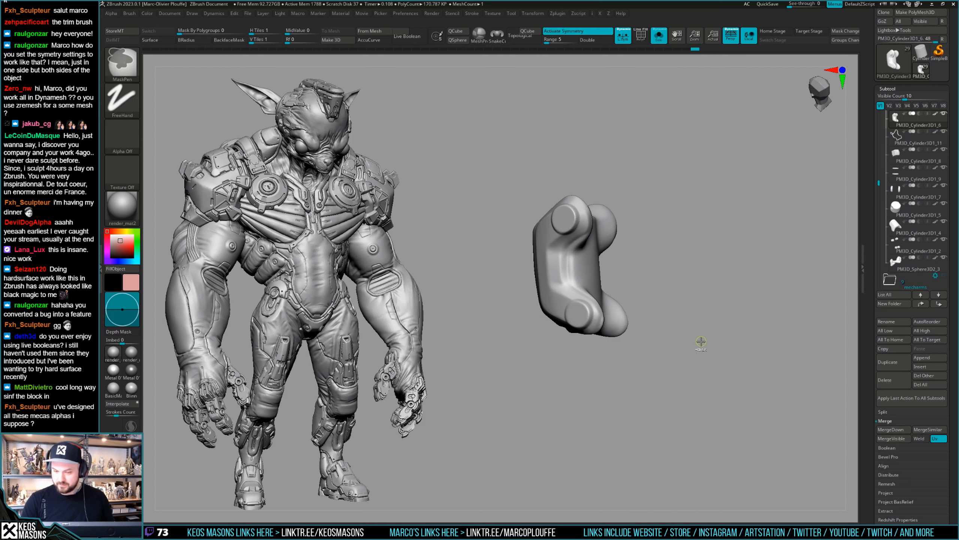
ctrl+drag(691, 231, 698, 266)
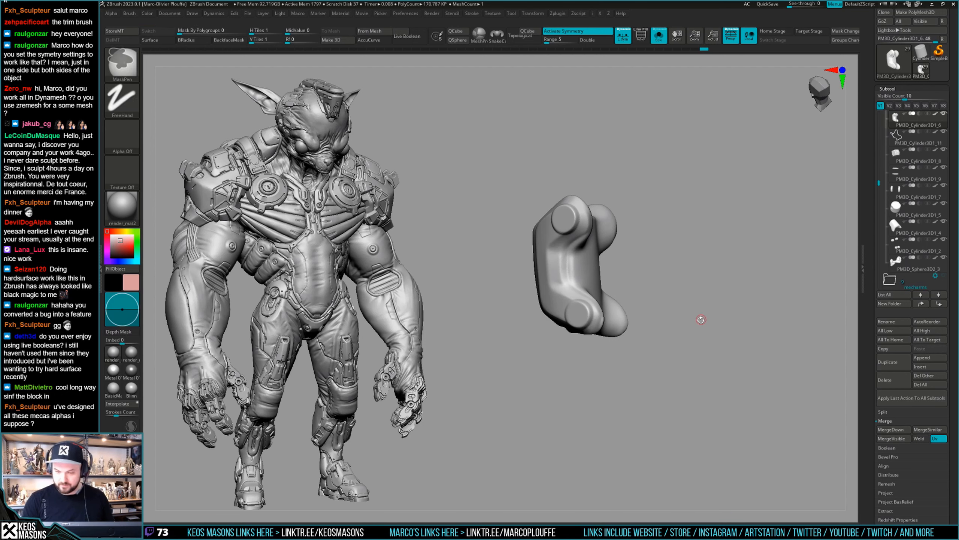
Step: Smooth the knee guard's rounded corners and edges with Smooth Stronger, with the rest of the leg shown
key(space)
ctrl+right_drag(664, 313, 659, 338)
shift+drag(548, 219, 564, 239)
mouse_move(568, 333)
shift+mouse_down()
mouse_move(565, 350)
mouse_move(601, 334)
shift+mouse_up()
ctrl+right_drag(606, 333, 598, 308)
mouse_move(598, 308)
right_down()
mouse_move(609, 313)
mouse_move(597, 302)
right_up()
key(shift+s)
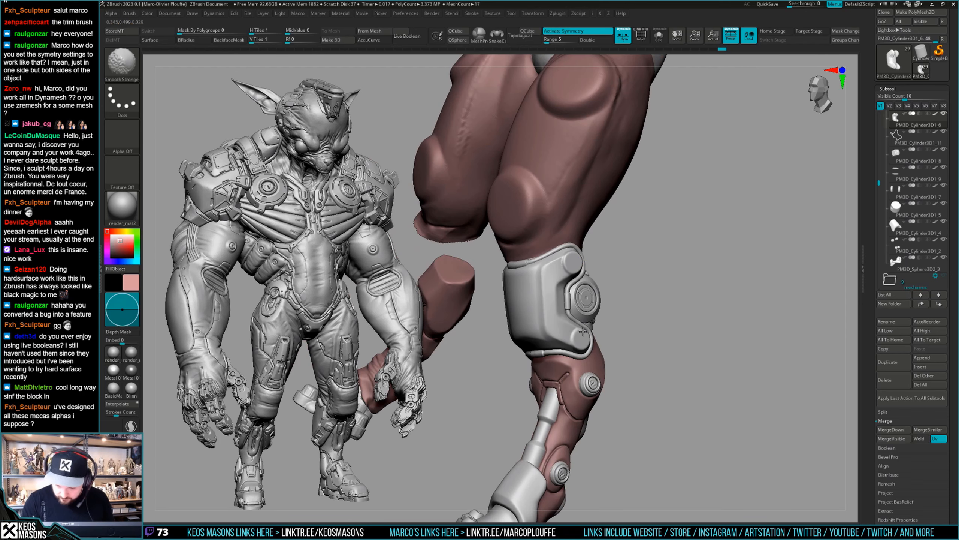
right_drag(567, 259, 569, 260)
right_drag(562, 334, 530, 282)
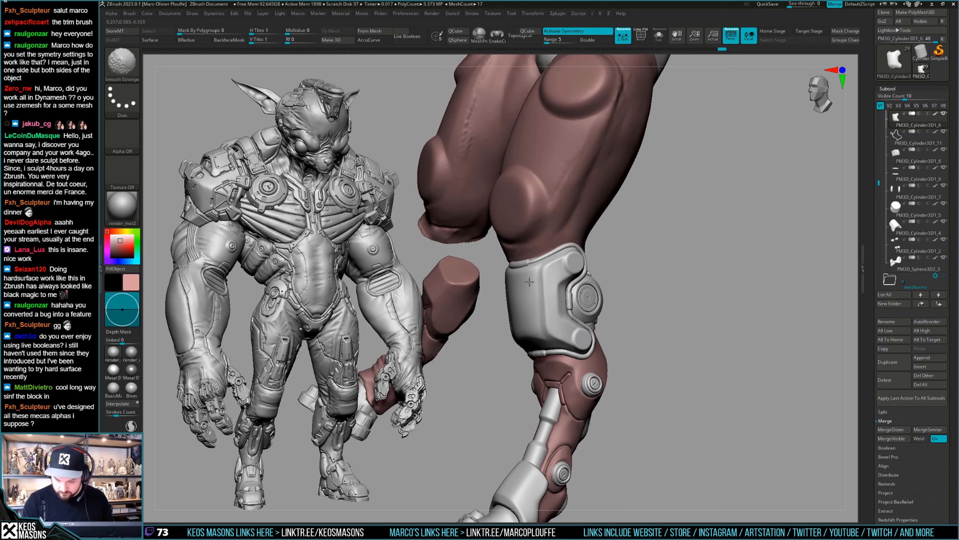
right_drag(584, 343, 646, 297)
right_drag(655, 341, 678, 290)
mouse_move(646, 320)
right_down()
mouse_move(685, 319)
mouse_move(618, 336)
mouse_move(659, 277)
mouse_move(660, 289)
right_up()
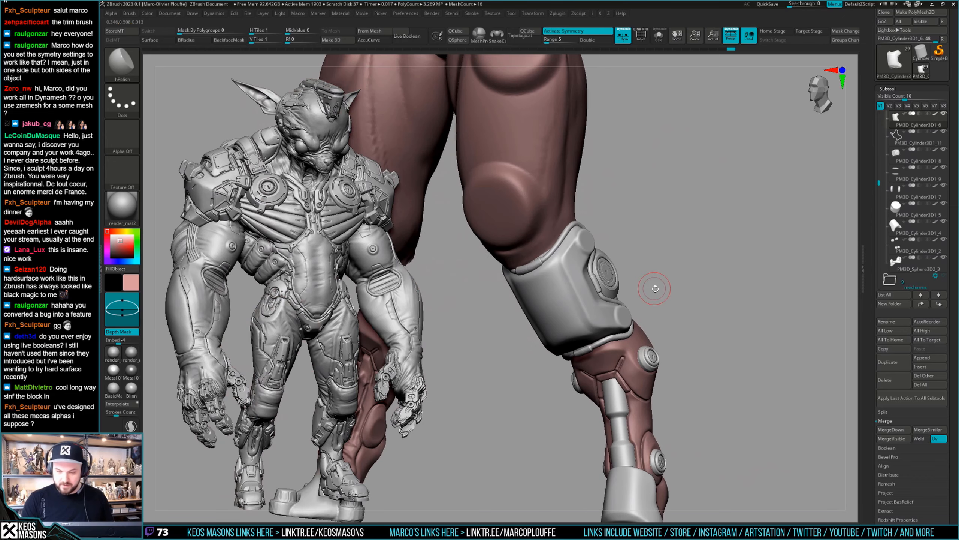
Step: Choose the alpha stamping brush with the Image16 alpha
key(space)
key(space)
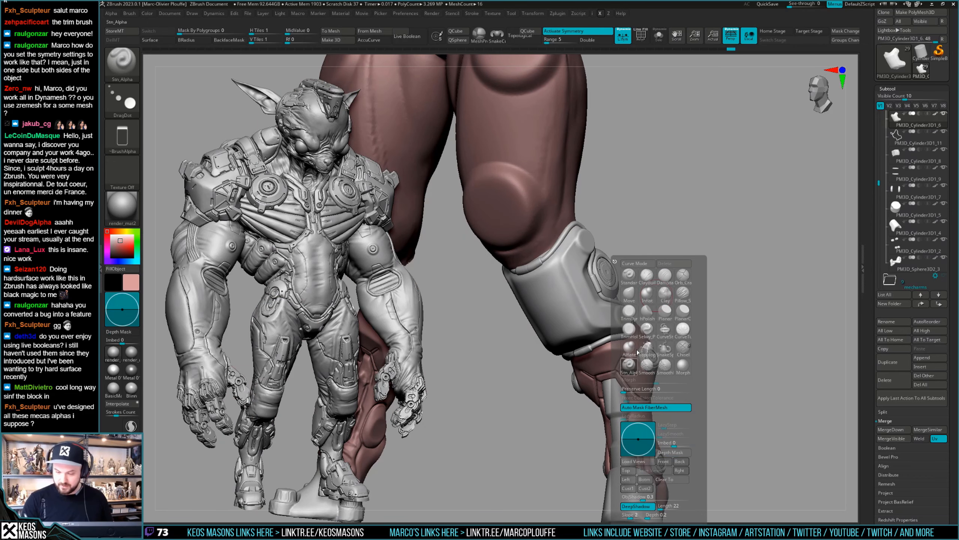
click(630, 368)
key(a)
mouse_move(672, 285)
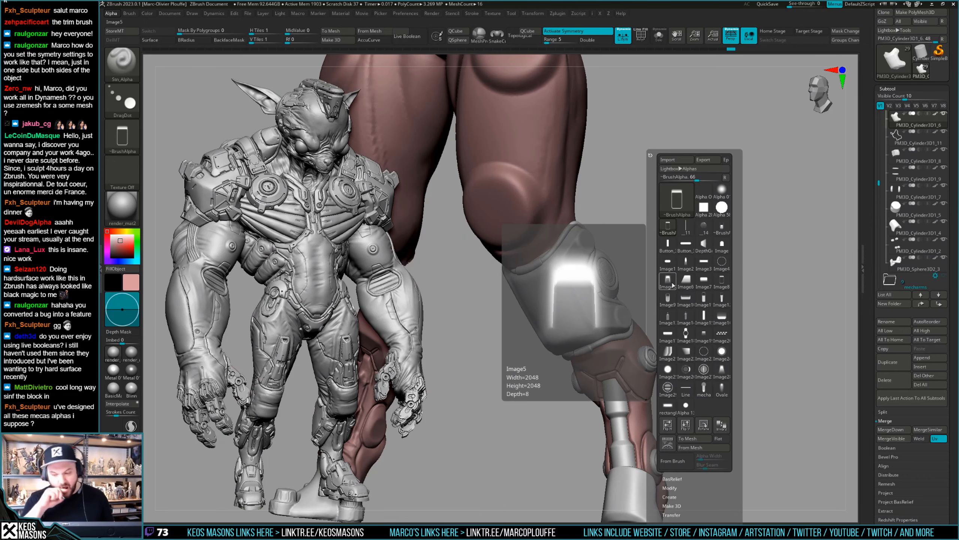
click(728, 317)
Step: Try stamping a wide slot into the upper front of the knee guard
right_drag(691, 255, 725, 231)
key(space)
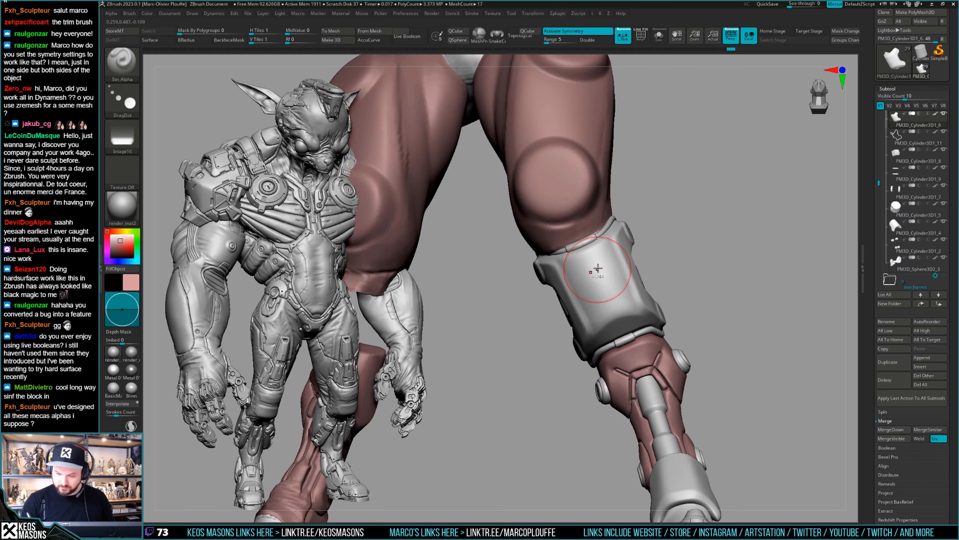
key(space)
mouse_move(597, 269)
ctrl+right_down()
mouse_move(599, 282)
mouse_move(664, 263)
mouse_move(634, 270)
mouse_move(637, 286)
mouse_move(609, 283)
mouse_move(666, 279)
ctrl+right_up()
key(alt+s)
key(alt+s)
Step: Try working on the knee block seen through the guard's slot with ClayBuildup, and return to the knee guard
key(b)
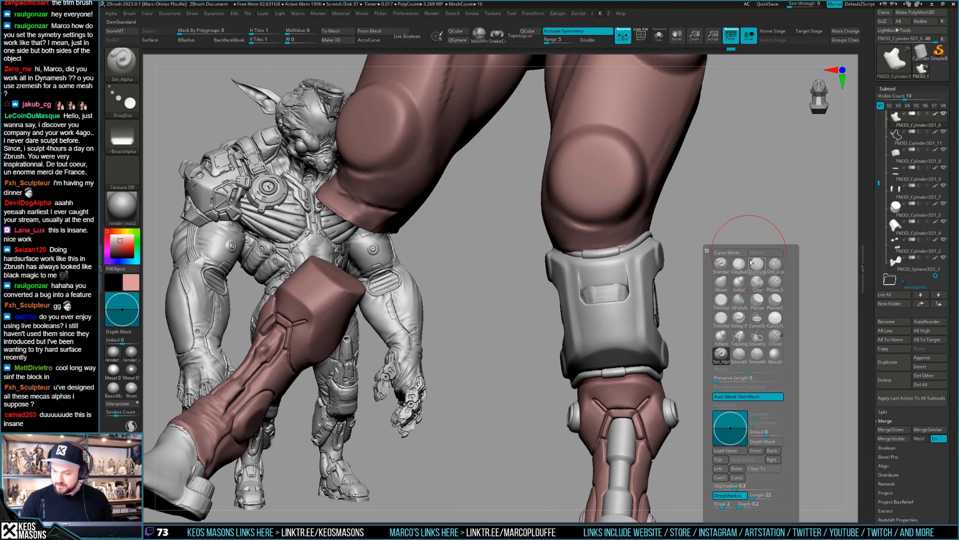
click(731, 223)
alt+click(606, 289)
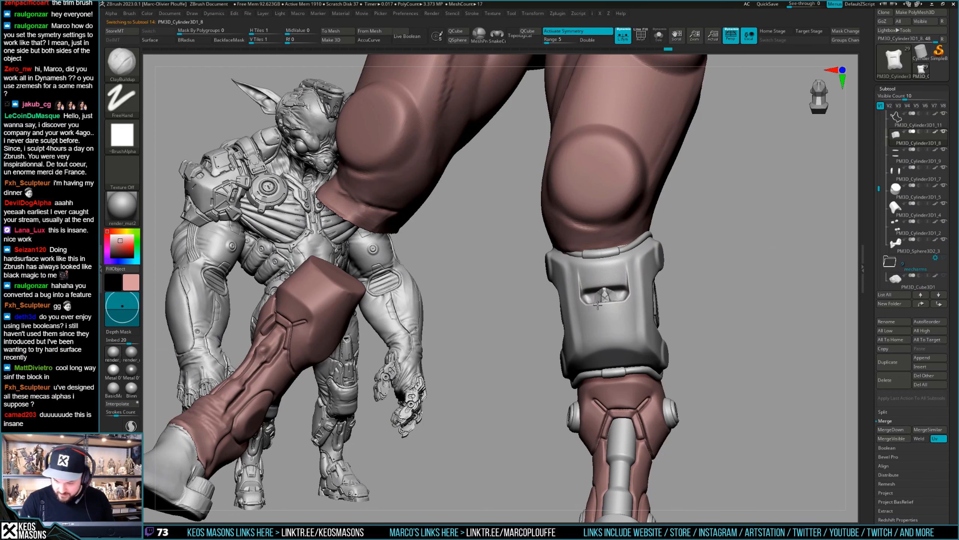
alt+click(617, 292)
Step: Return to the alpha stamping brush, adjust its settings and stamp a smaller slot near the knee guard's upper front edge
mouse_move(617, 292)
right_down()
mouse_move(690, 280)
mouse_move(696, 291)
right_up()
key(space)
click(666, 364)
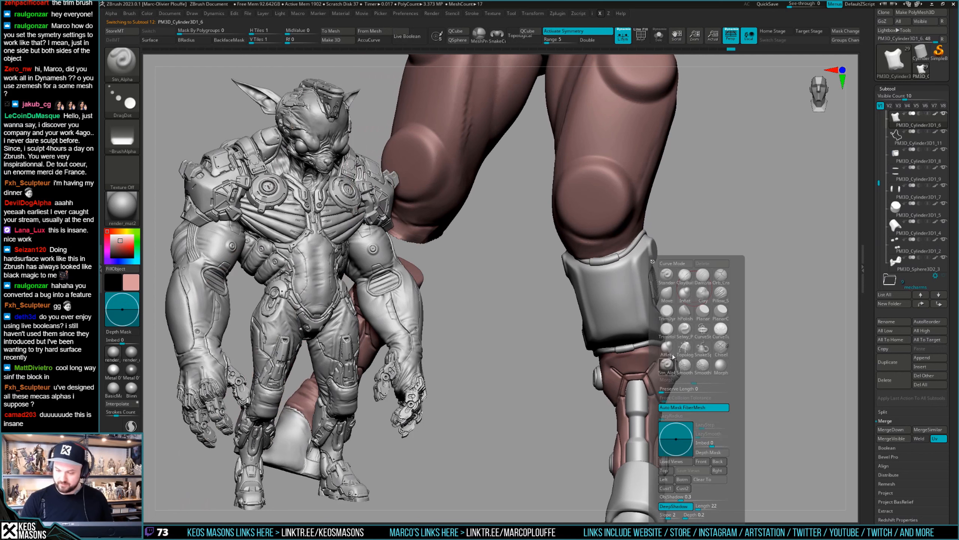
right_click(641, 312)
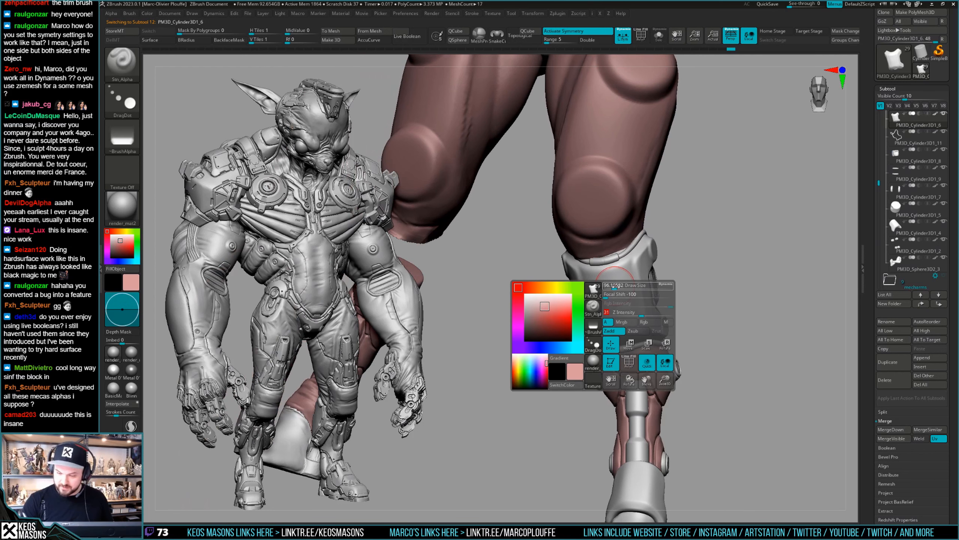
right_drag(615, 289, 612, 301)
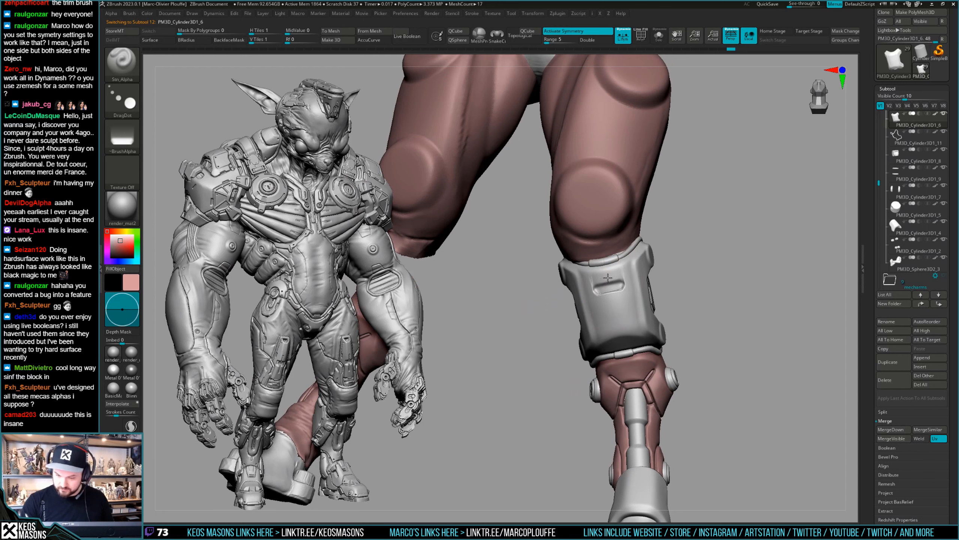
right_drag(607, 278, 634, 278)
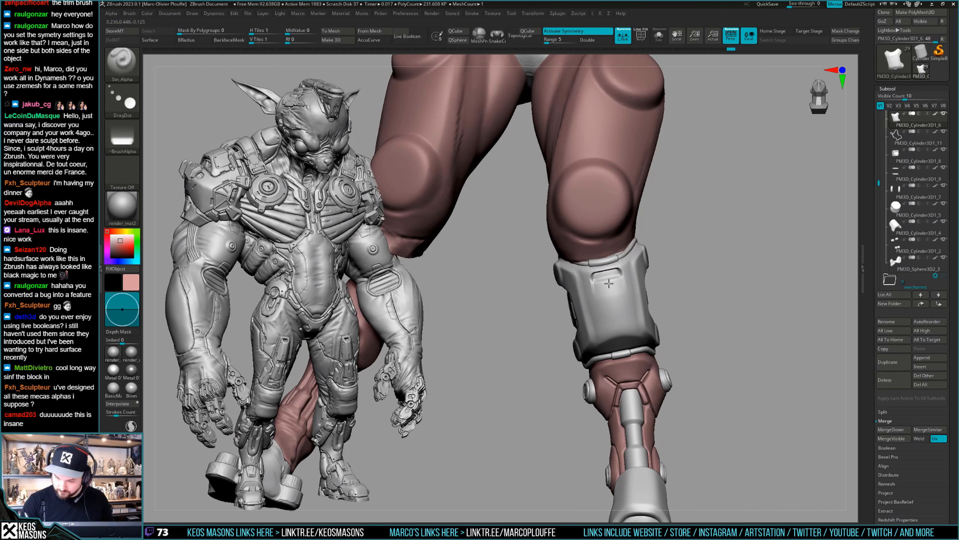
Step: Refine the slot near the knee guard's upper front edge by restamping it with adjusted brush settings
mouse_move(609, 284)
right_down()
mouse_move(633, 269)
mouse_move(627, 262)
mouse_move(636, 275)
mouse_move(607, 283)
right_up()
right_click(607, 282)
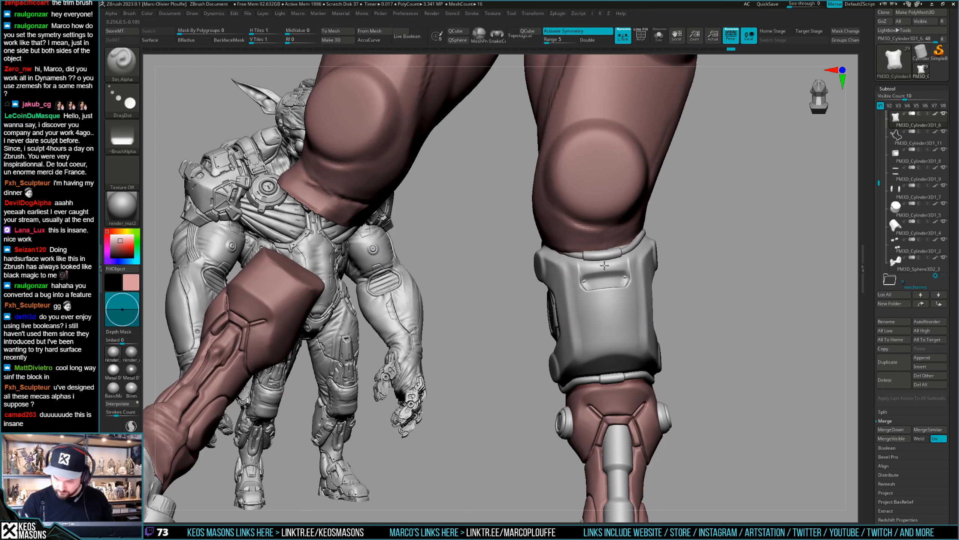
right_drag(605, 265, 597, 286)
key(space)
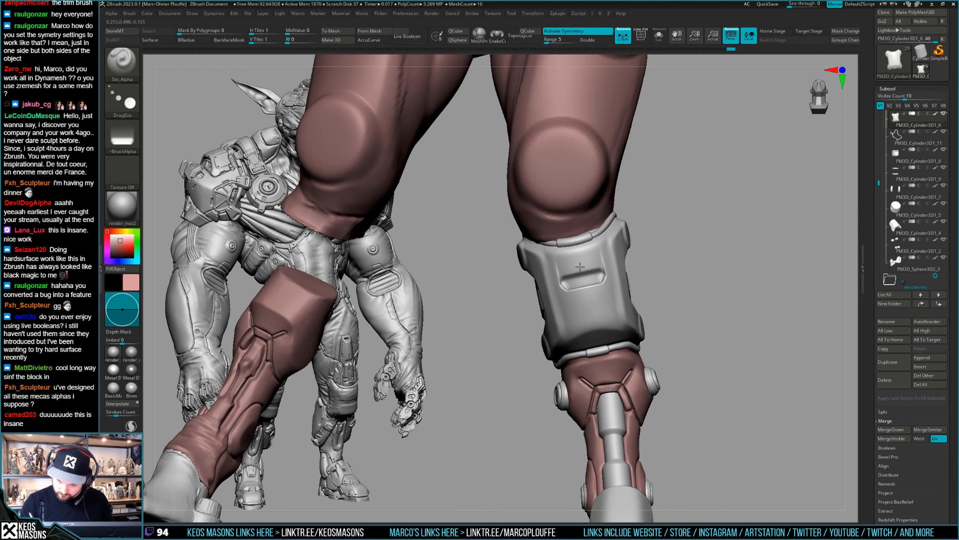
right_drag(577, 257, 608, 214)
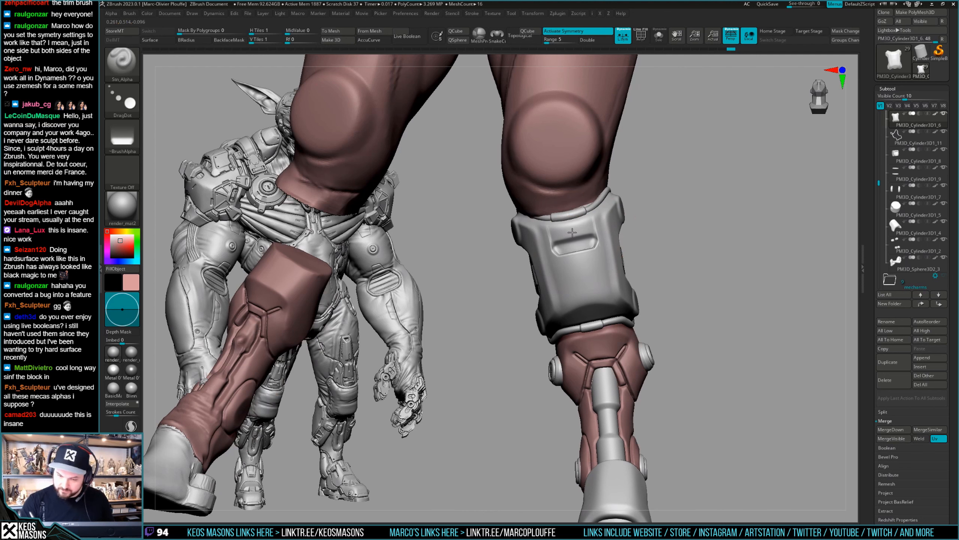
mouse_move(573, 231)
right_down()
mouse_move(581, 223)
mouse_move(574, 214)
mouse_move(670, 335)
mouse_move(608, 288)
mouse_move(635, 263)
right_up()
right_drag(714, 285, 691, 246)
Step: Try stamping the round Image24 alpha onto the upper boss on the knee guard's side, and undo it
key(space)
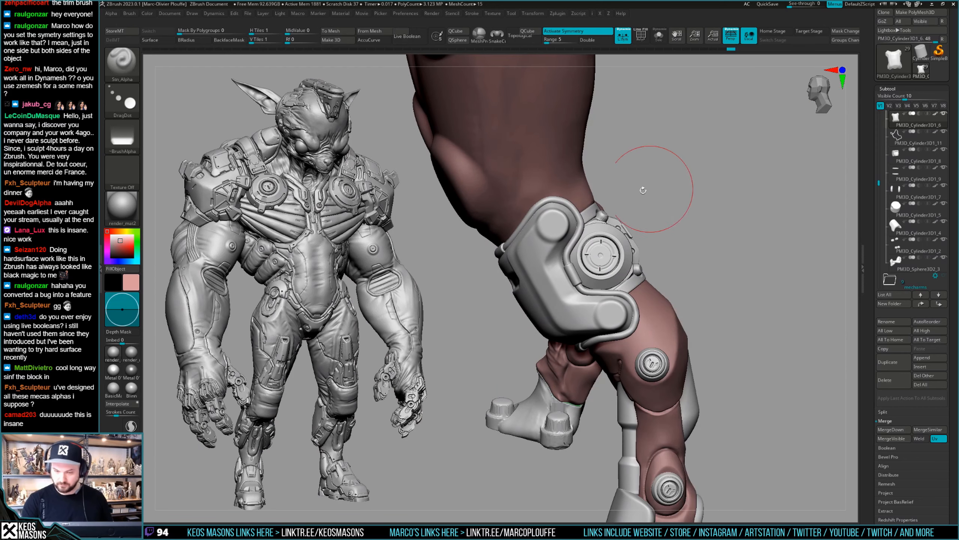
key(space)
key(b)
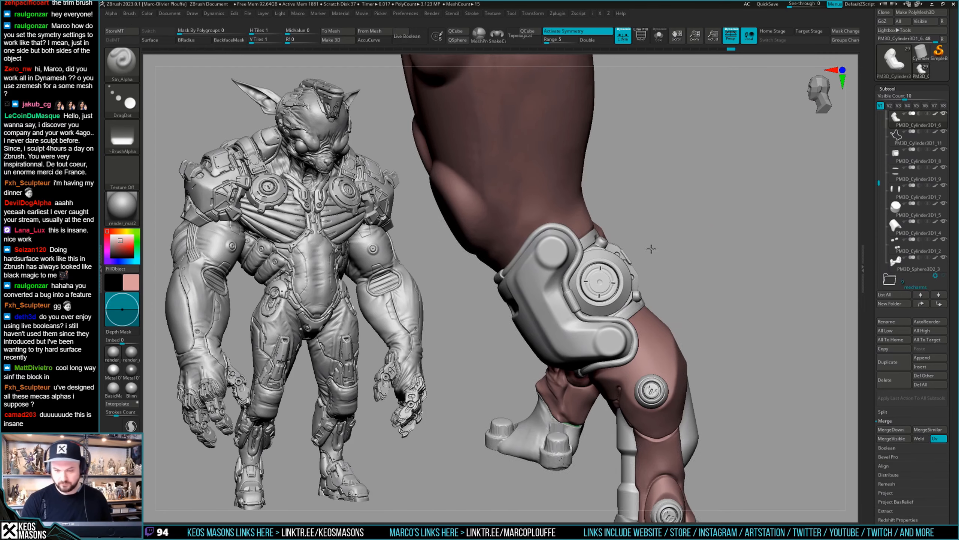
key(alt+a)
click(644, 198)
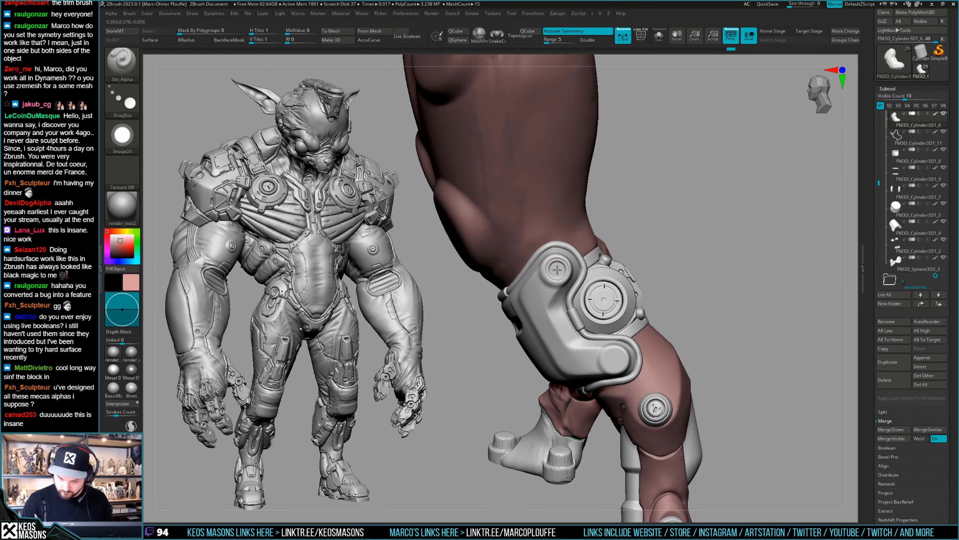
right_drag(698, 265, 658, 327)
key(space)
right_drag(578, 251, 557, 269)
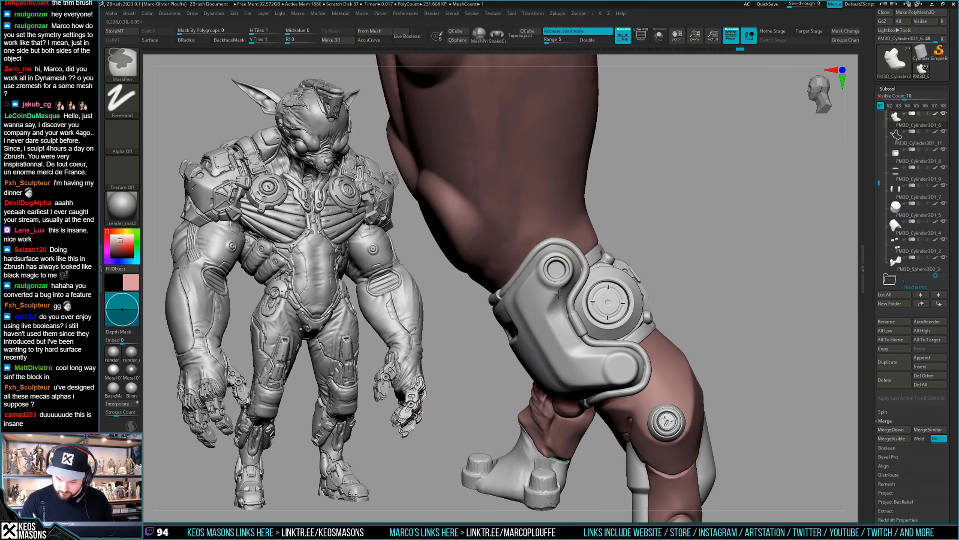
key(space)
key(space)
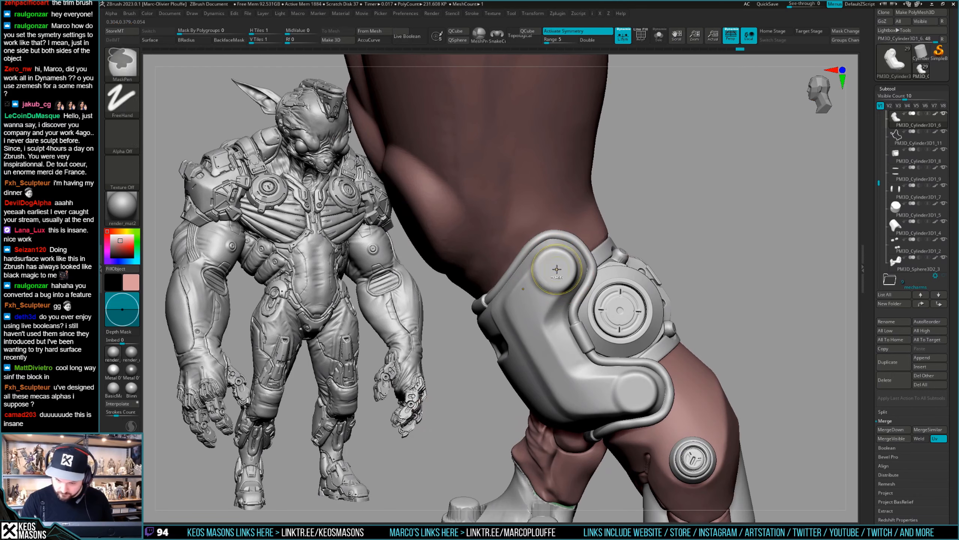
ctrl+right_drag(555, 269, 681, 291)
key(a)
key(ctrl+z)
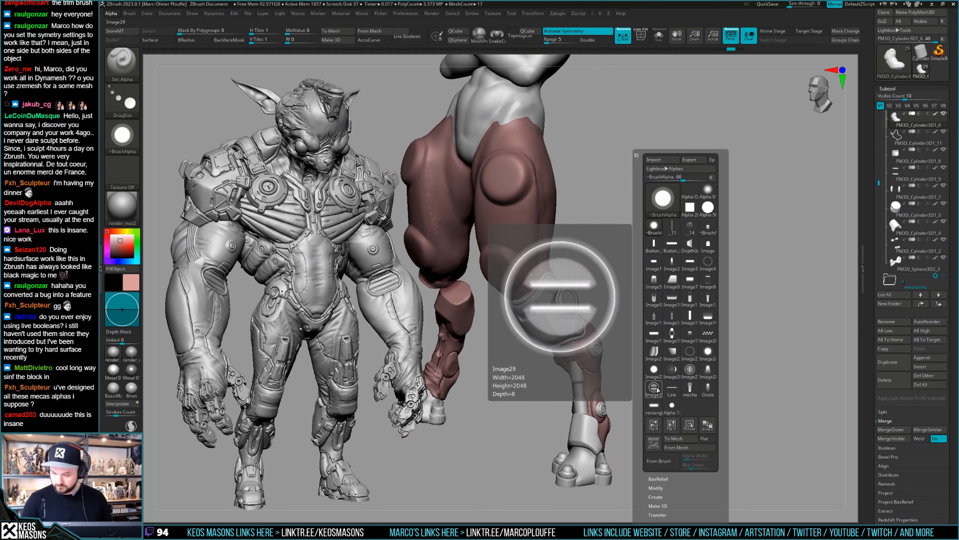
Step: Try stamping the slotted-screw alpha Image29 onto the upper boss on the knee guard's side
click(656, 389)
right_drag(773, 217, 695, 227)
ctrl+right_drag(695, 227, 688, 261)
right_drag(561, 299, 554, 297)
drag(560, 290, 561, 289)
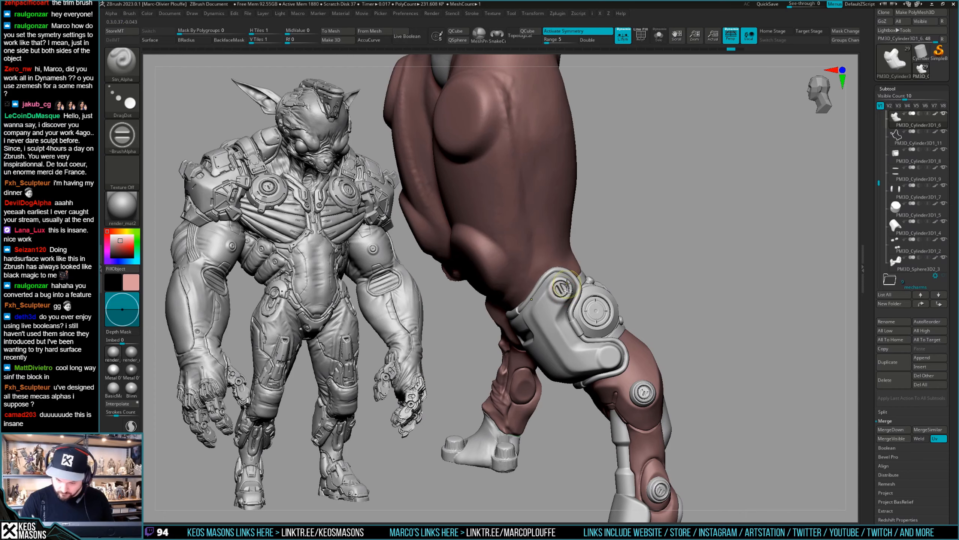
key(ctrl+z)
ctrl+right_drag(566, 287, 560, 291)
right_drag(559, 289, 531, 283)
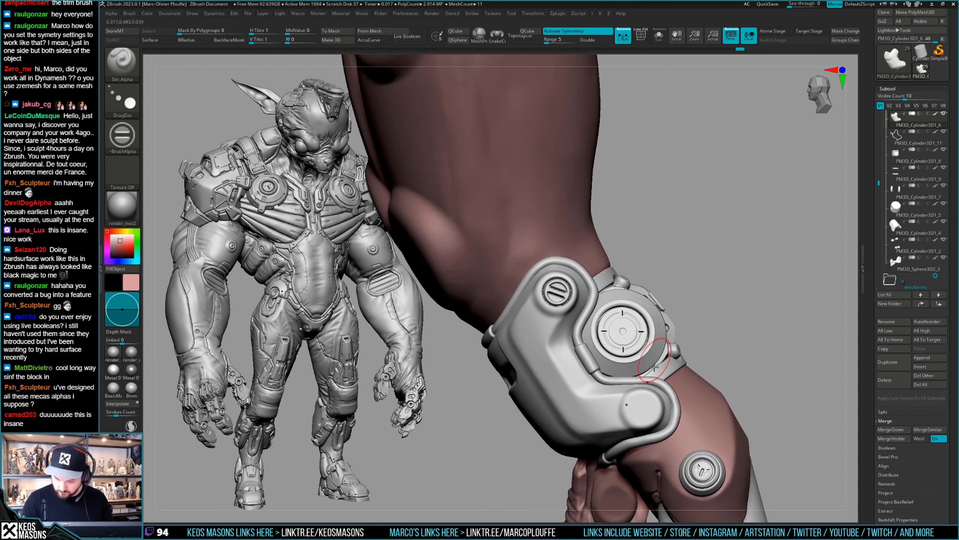
Step: Try the same slotted-screw stamp on the lower boss of the knee guard's side and check both bosses
drag(645, 409, 643, 408)
ctrl+right_drag(644, 408, 669, 340)
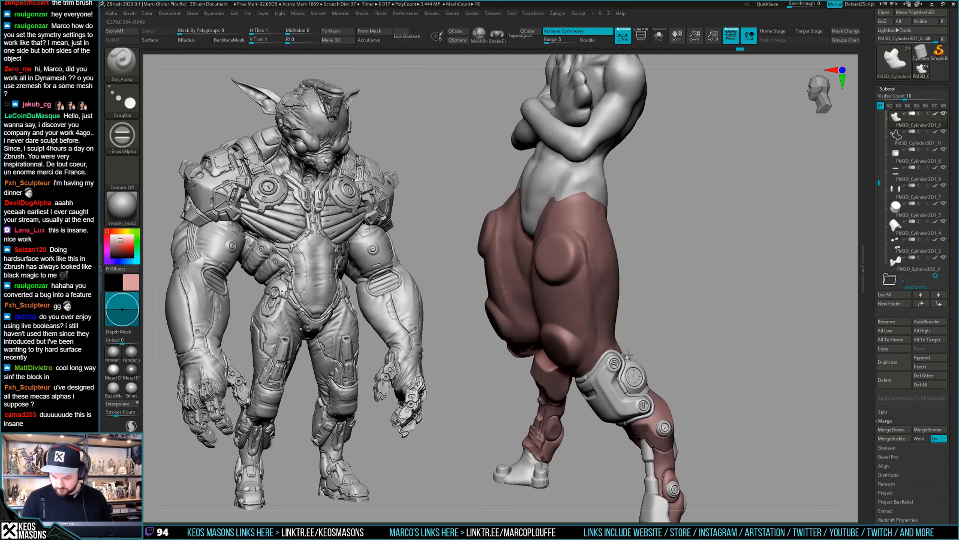
right_drag(740, 359, 690, 306)
key(shift+f)
key(shift+f)
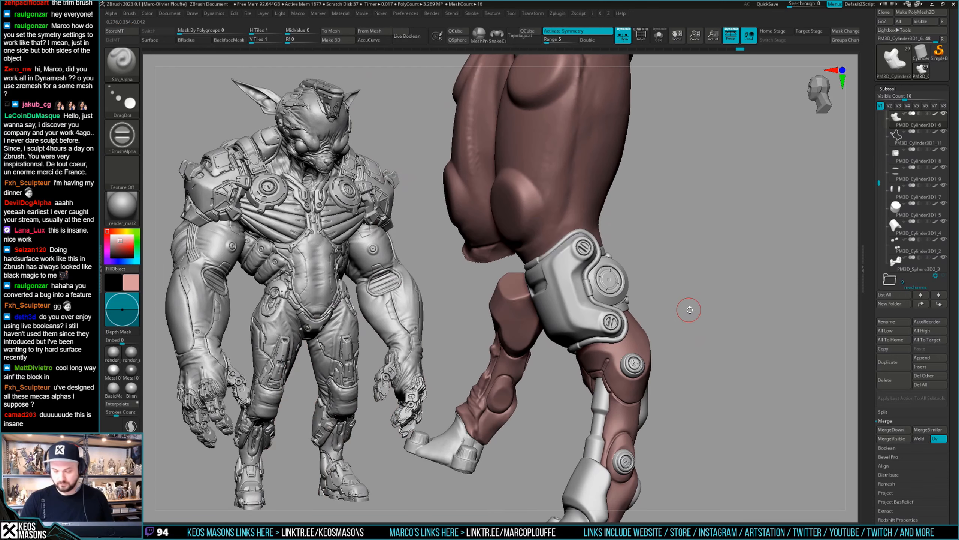
Step: Undo the slotted-screw stamps, choose the mecha alpha and try stamping it on the knee guard's upper boss
key(alt+a)
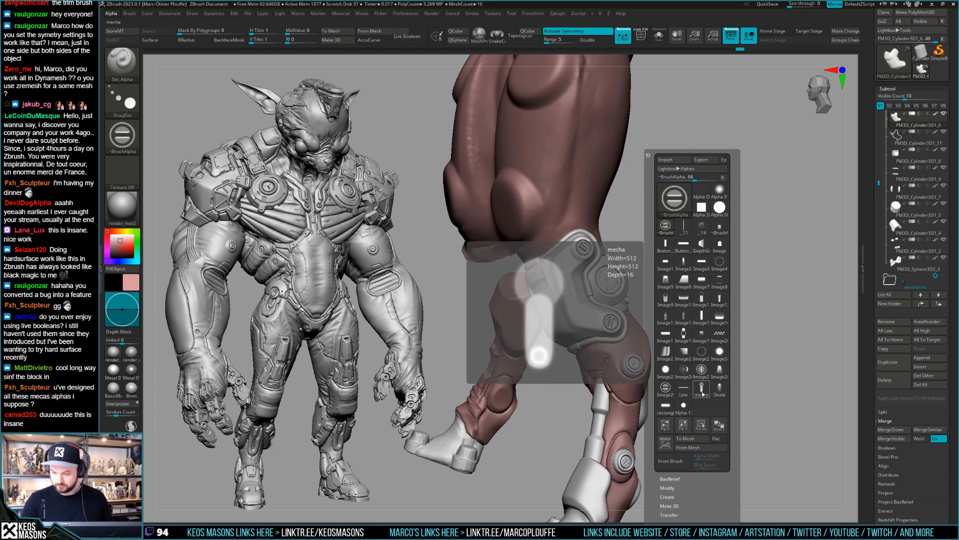
click(703, 393)
ctrl+right_drag(627, 279, 631, 299)
key(ctrl+z)
key(ctrl+z)
right_drag(582, 241, 567, 249)
key(space)
mouse_move(573, 249)
mouse_down()
mouse_move(583, 248)
mouse_move(571, 254)
mouse_up()
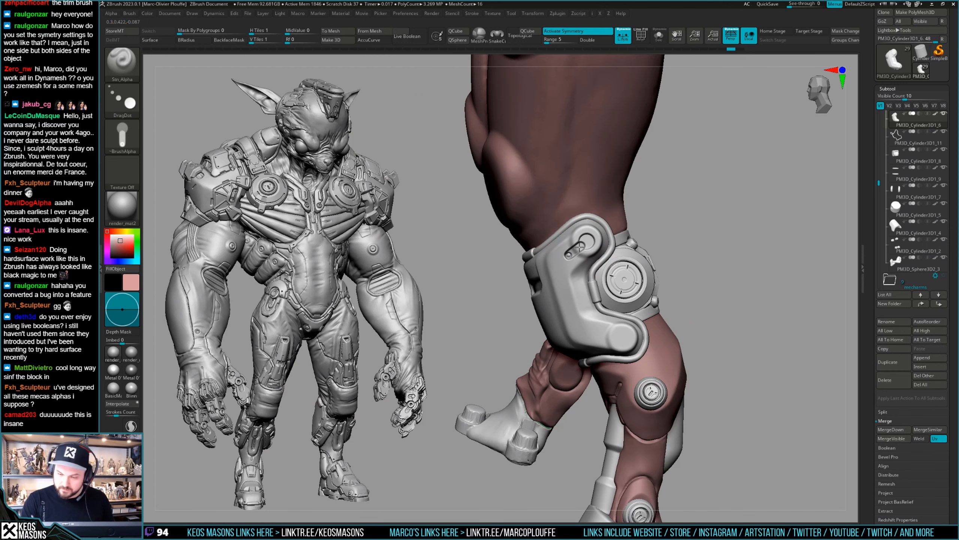
Step: Try further mecha alpha stamps on the knee guard, undoing one between attempts
right_drag(580, 246, 683, 277)
drag(593, 326, 606, 335)
right_drag(606, 332, 529, 358)
key(ctrl+z)
drag(536, 368, 526, 374)
ctrl+right_drag(527, 374, 614, 279)
mouse_move(671, 301)
shift+right_down()
mouse_move(664, 336)
mouse_move(669, 297)
mouse_move(678, 308)
mouse_move(667, 336)
mouse_move(674, 311)
shift+right_up()
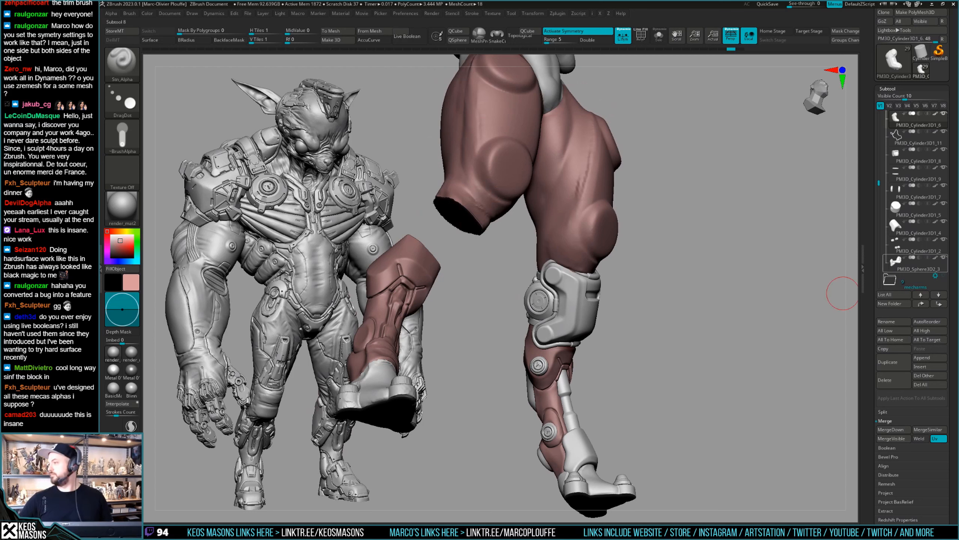
mouse_move(915, 263)
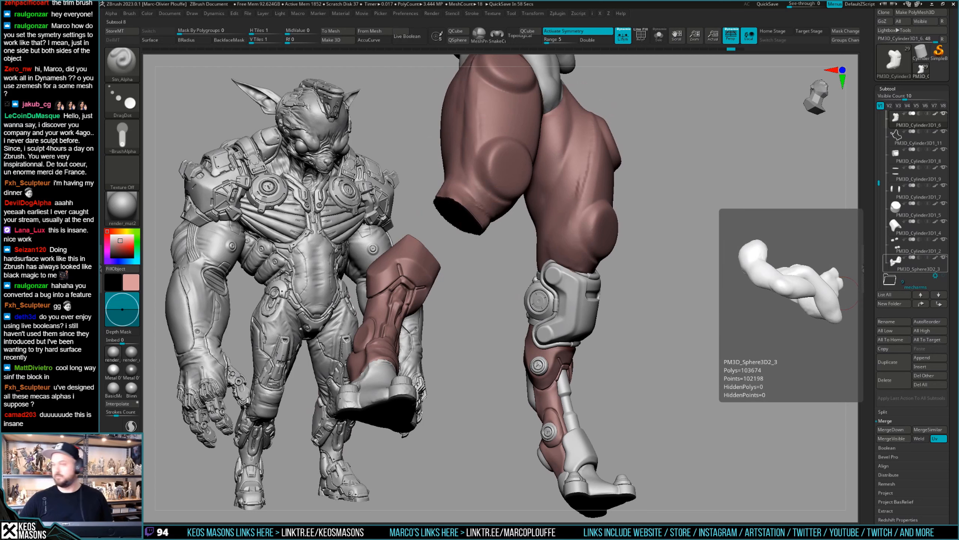
drag(685, 266, 670, 289)
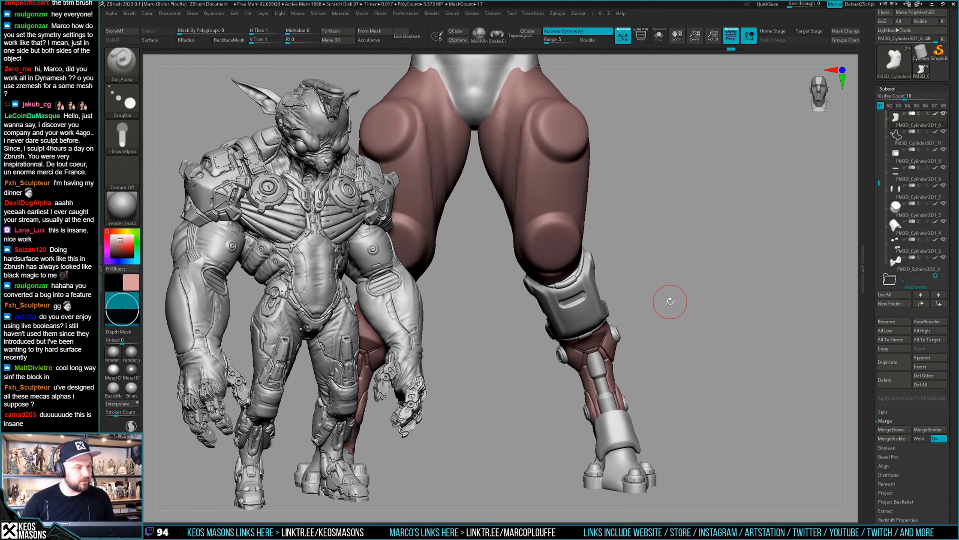
mouse_move(122, 136)
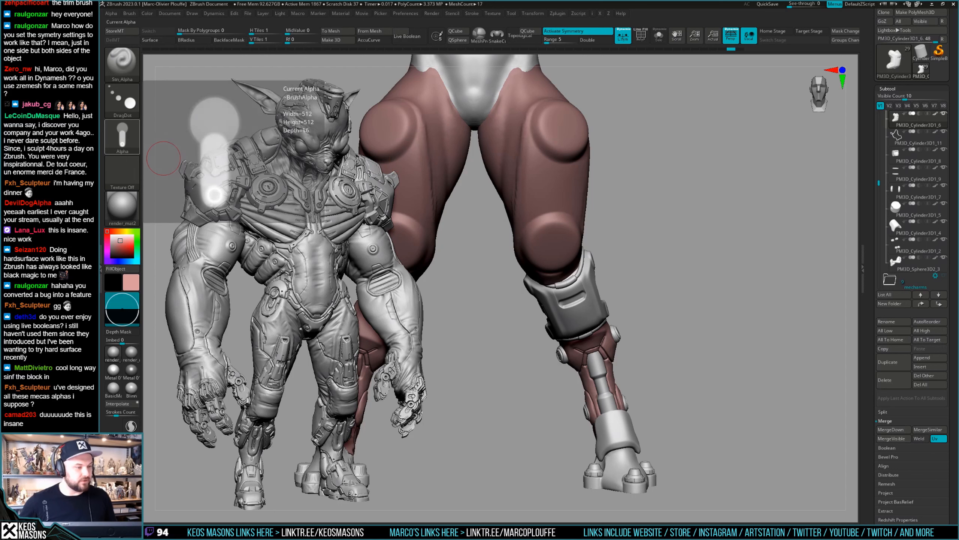
mouse_move(129, 174)
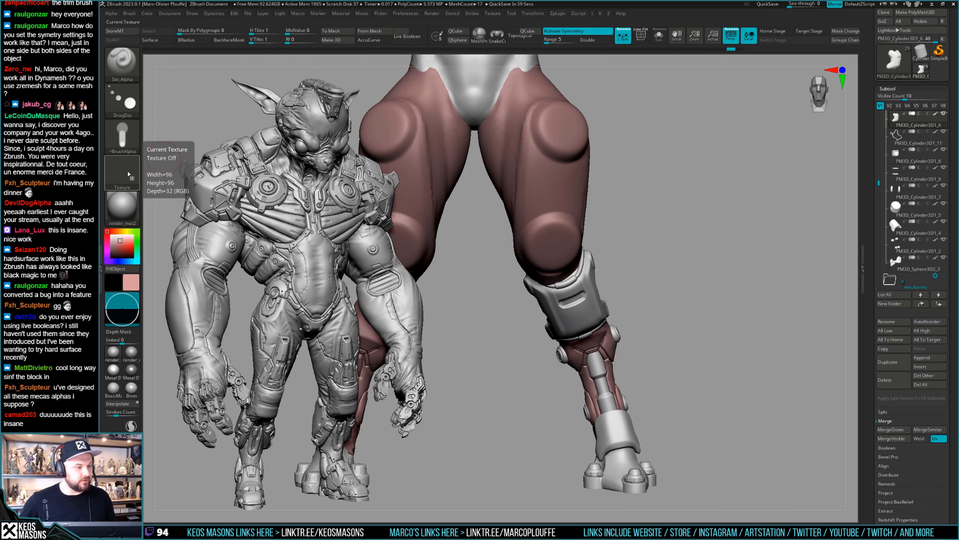
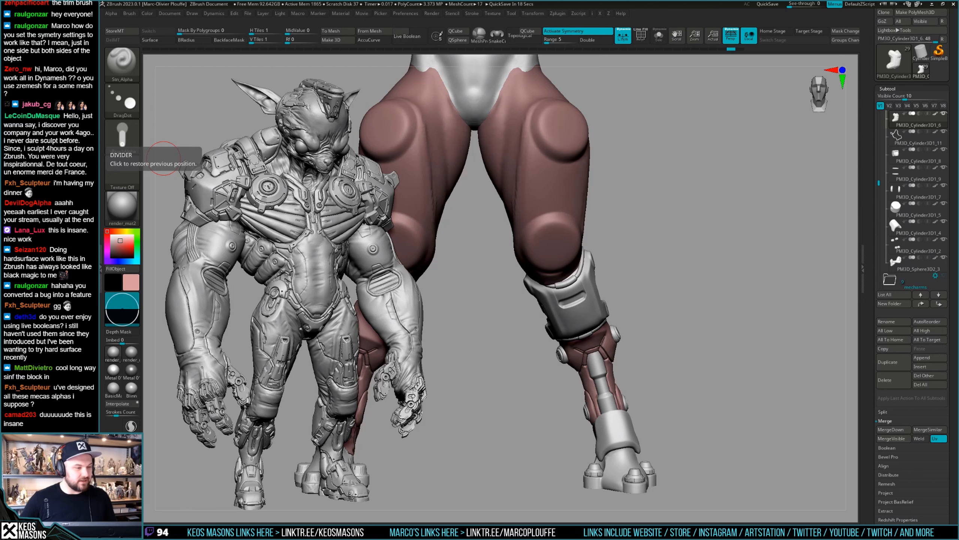
alt+right_drag(519, 218, 665, 243)
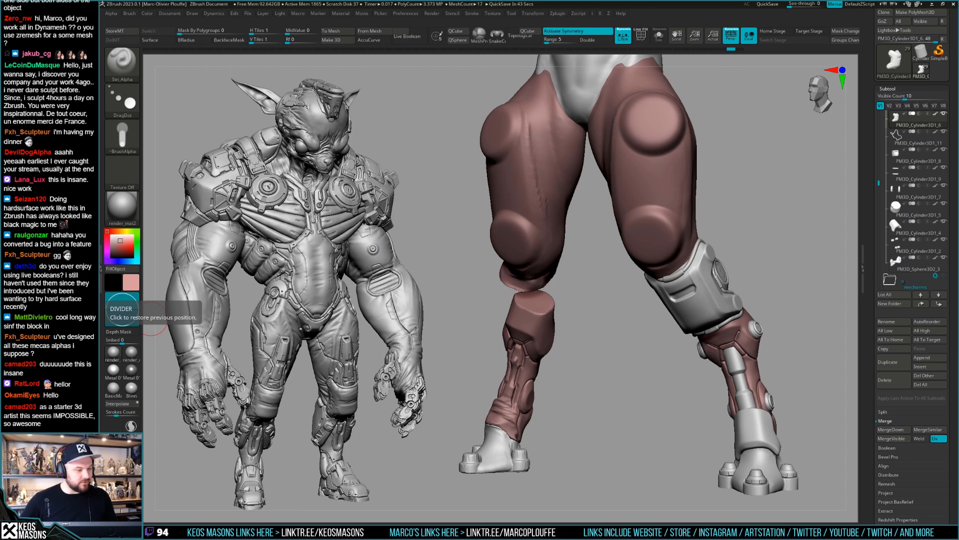
drag(562, 276, 594, 268)
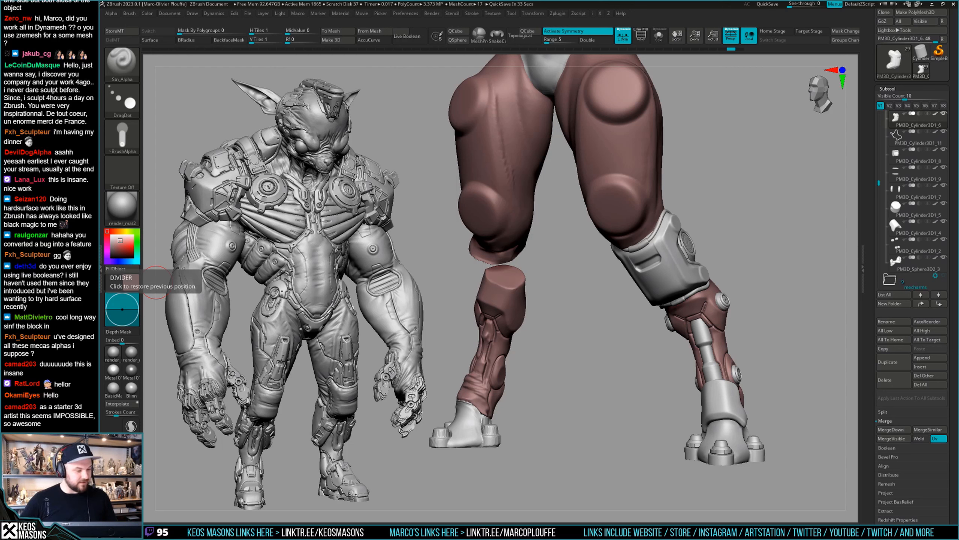
Step: Choose the Image18 alpha and try stamping it onto the upper boss on the knee guard's side
mouse_move(767, 287)
mouse_down()
mouse_move(750, 283)
mouse_move(713, 302)
mouse_move(700, 268)
mouse_move(728, 278)
mouse_move(721, 270)
mouse_move(829, 280)
mouse_move(718, 294)
mouse_move(723, 278)
mouse_move(684, 324)
mouse_move(689, 332)
mouse_move(678, 300)
mouse_move(690, 301)
mouse_up()
key(F4)
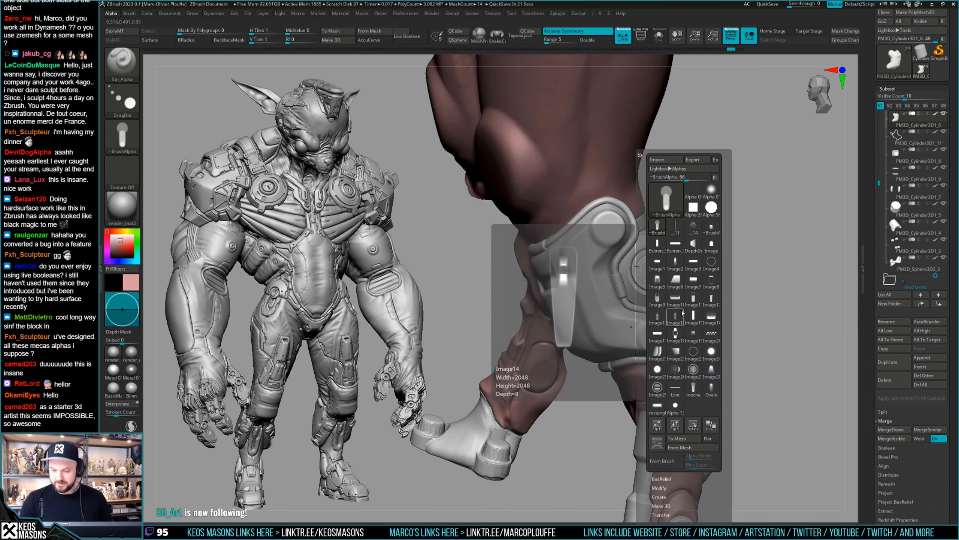
key(F6)
key(F4)
click(708, 334)
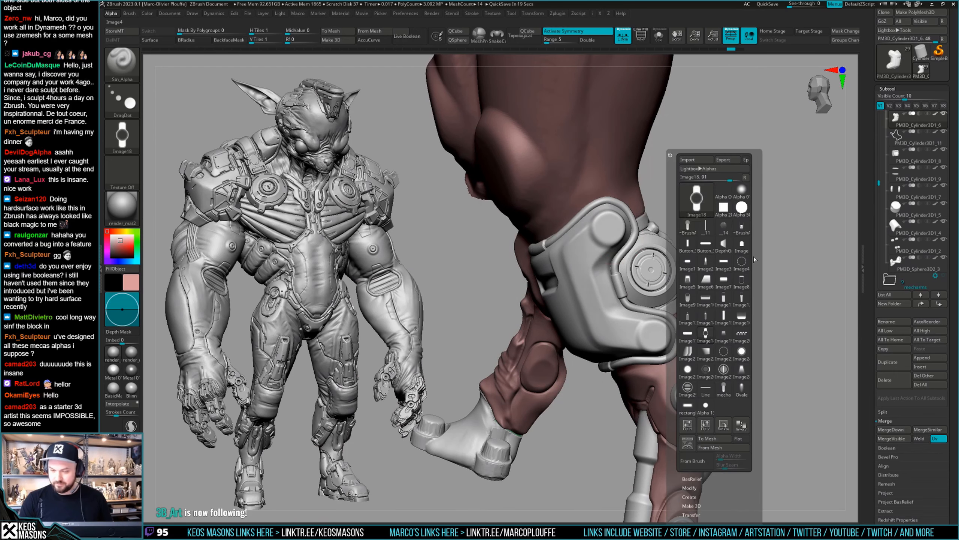
mouse_move(649, 287)
right_down()
mouse_move(593, 254)
mouse_move(627, 232)
mouse_move(651, 242)
mouse_move(621, 230)
right_up()
key(ctrl)
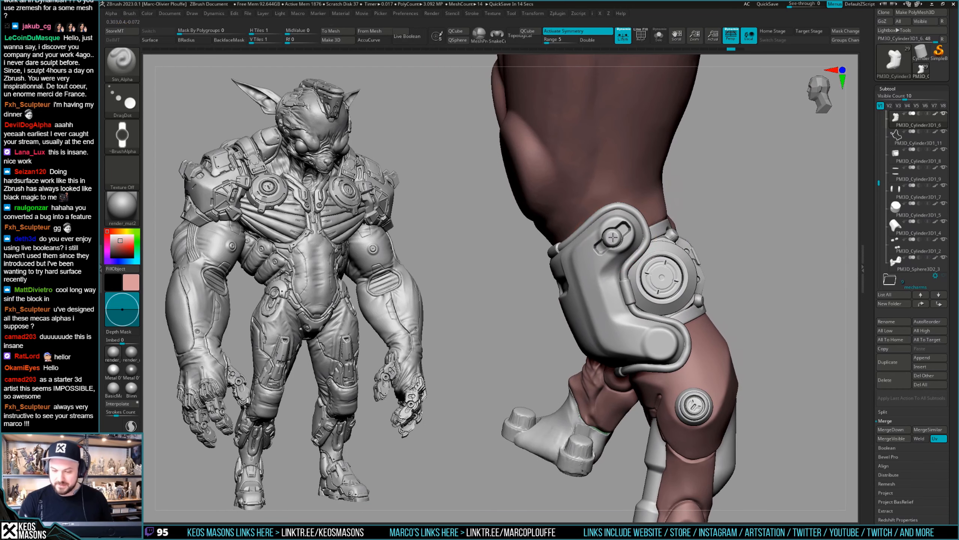
right_drag(617, 234, 662, 218)
key(ctrl)
Step: Choose the ring alpha Image23 and stamp a ring onto the upper and lower bosses of the knee guard's side
key(a)
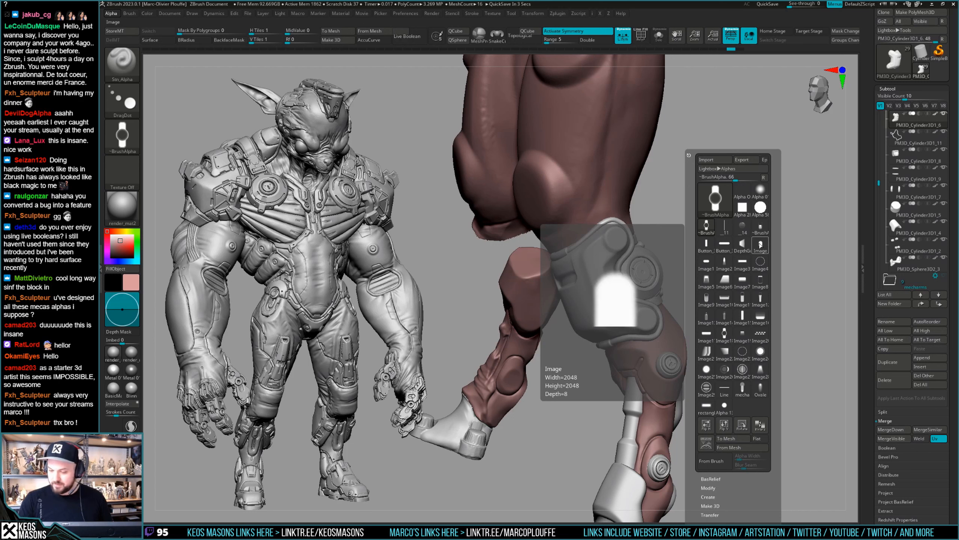
click(742, 353)
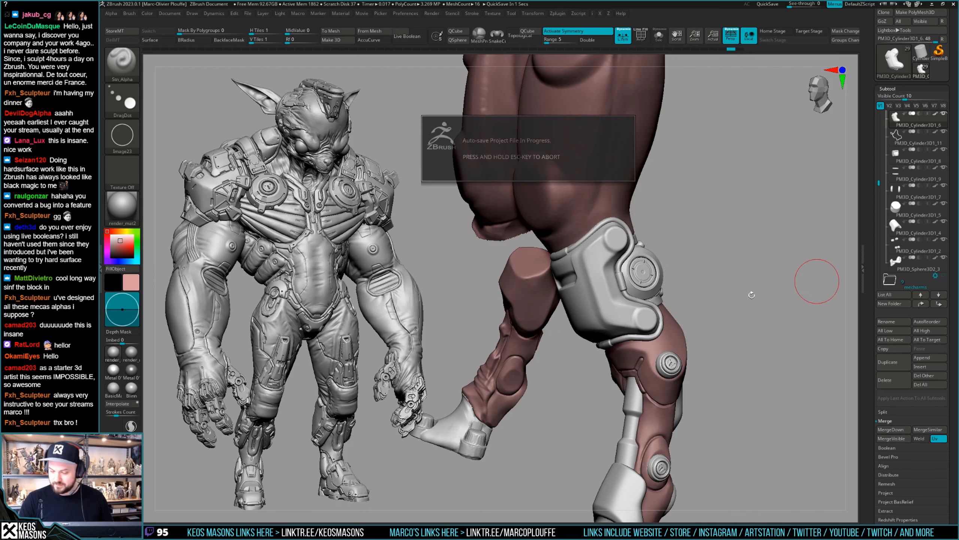
right_drag(661, 270, 612, 238)
key(ctrl)
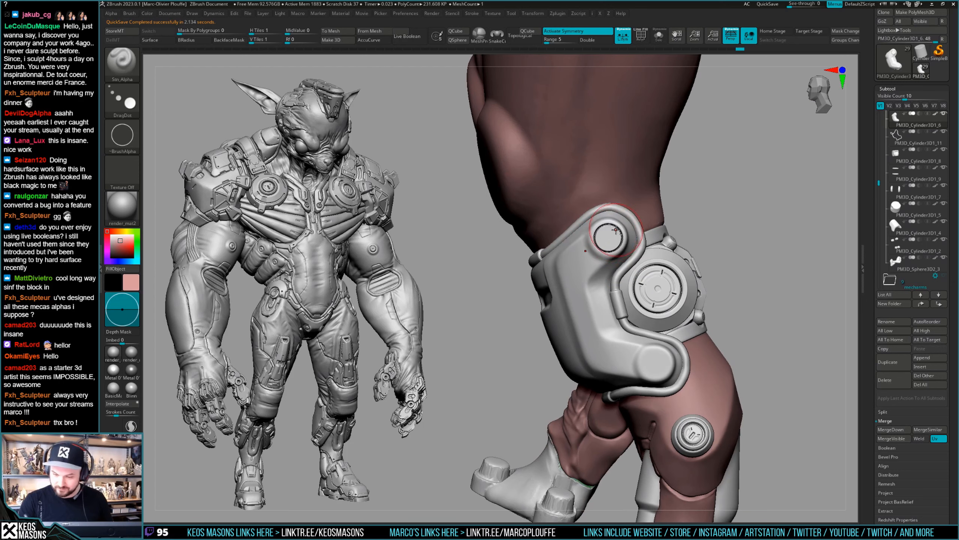
ctrl+right_drag(661, 361, 657, 336)
Step: Choose the small solid round alpha and adjust the stamping brush while trying it inside the upper boss's ring
key(a)
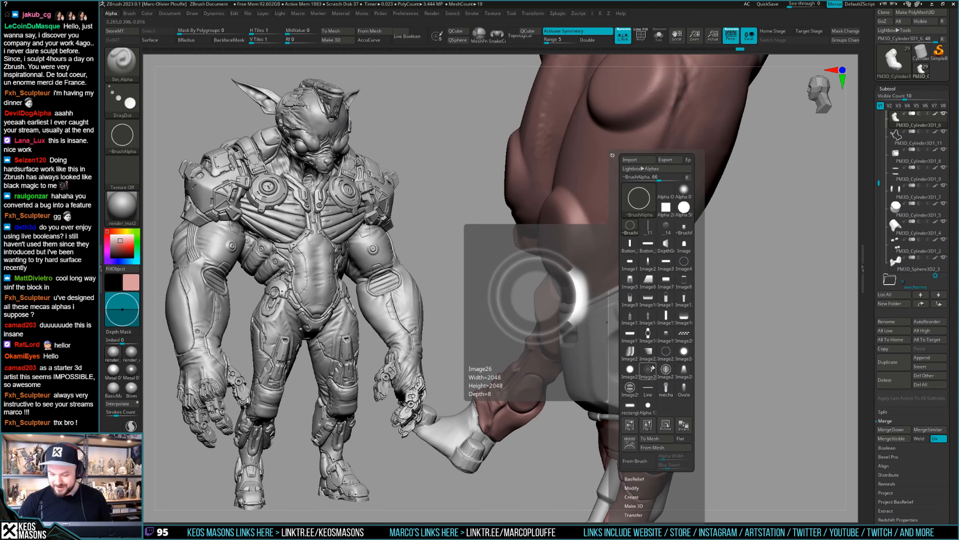
click(648, 406)
ctrl+right_drag(648, 405, 629, 307)
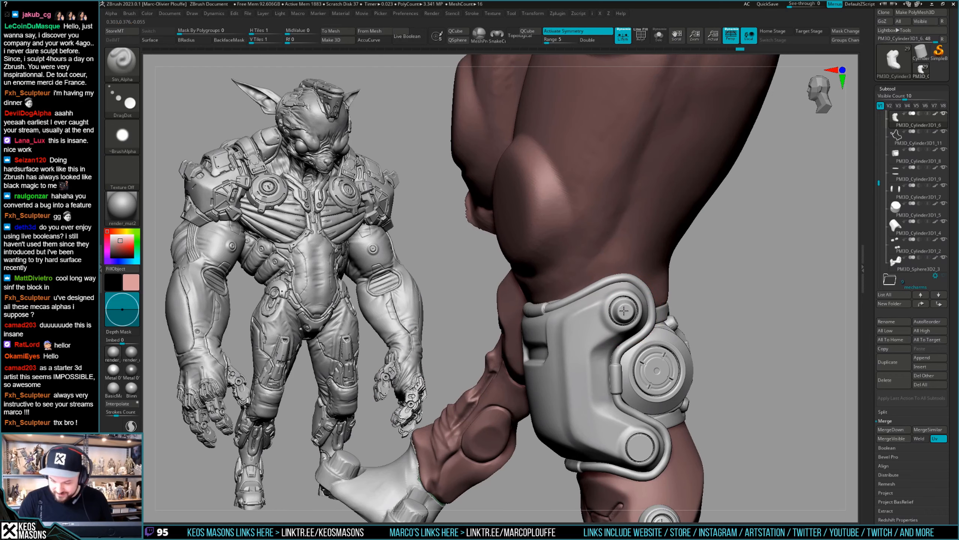
key(space)
drag(643, 336, 641, 336)
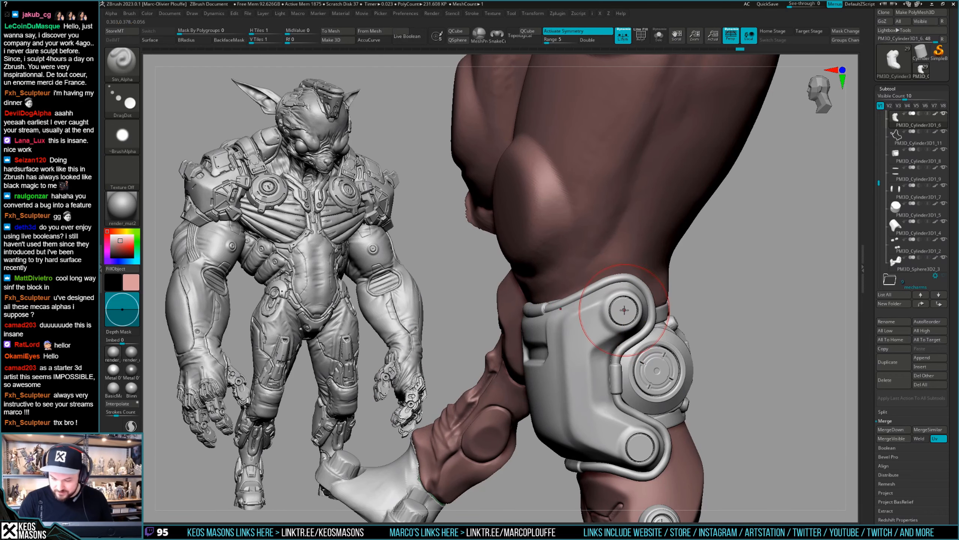
key(space)
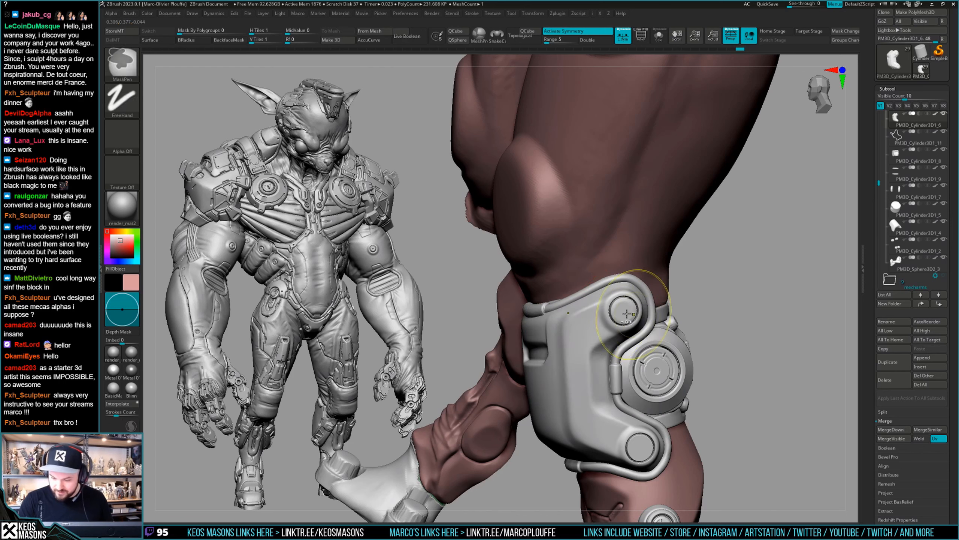
Step: Stamp a round button inside the rings of the upper and lower bosses on the knee guard's side
right_drag(624, 311, 661, 307)
key(space)
drag(669, 336, 683, 336)
right_drag(645, 238, 632, 234)
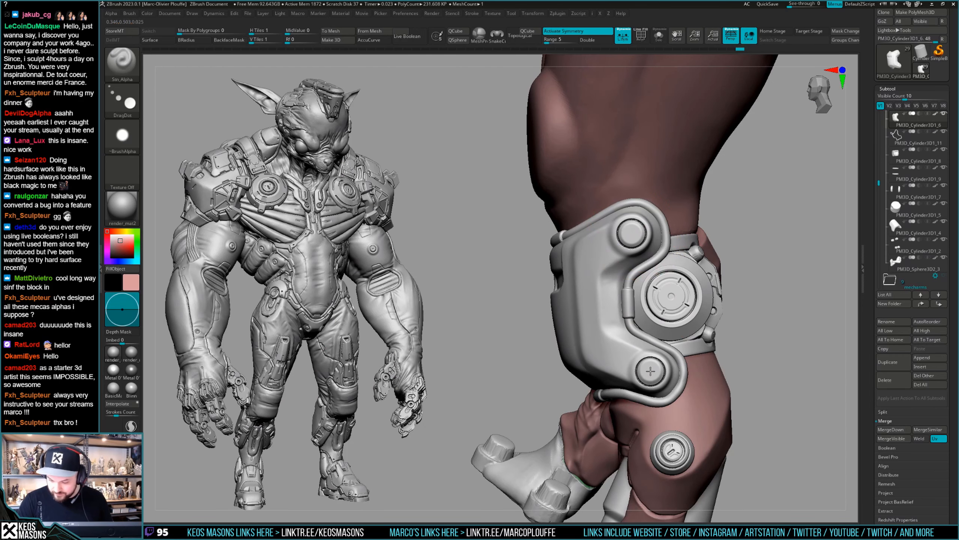
mouse_move(650, 371)
right_down()
mouse_move(668, 372)
mouse_move(670, 356)
mouse_move(685, 366)
mouse_move(678, 342)
mouse_move(689, 355)
mouse_move(714, 316)
mouse_move(707, 322)
mouse_move(719, 337)
mouse_move(700, 336)
mouse_move(682, 303)
mouse_move(624, 301)
mouse_move(607, 325)
mouse_move(575, 287)
mouse_move(628, 273)
mouse_move(611, 321)
right_up()
Step: Choose the TrimFront brush and try carving an oblong slot below the upper boss on the knee guard's side
key(b)
key(t)
key(f)
key(space)
key(F4)
click(659, 207)
key(space)
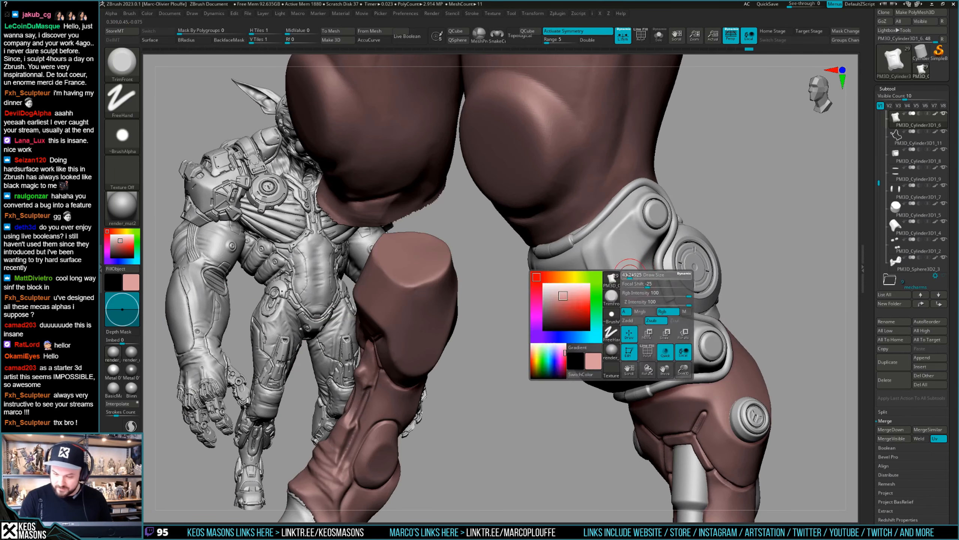
right_drag(632, 246, 612, 293)
key(space)
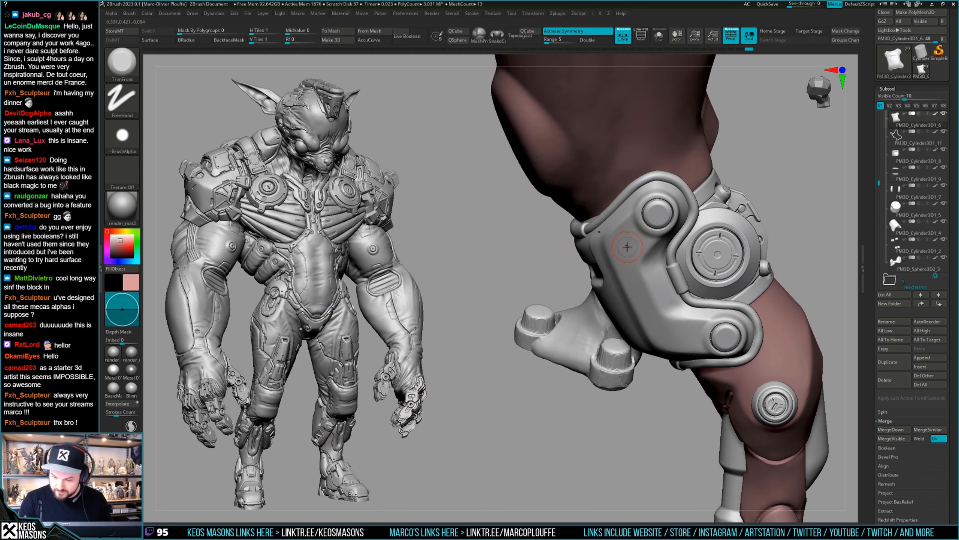
key(space)
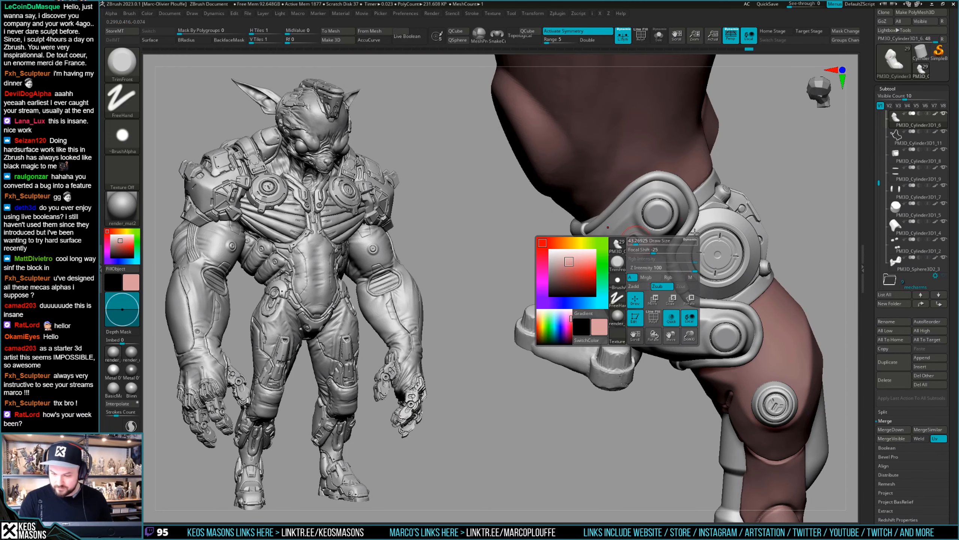
key(ctrl+z)
right_drag(629, 249, 629, 245)
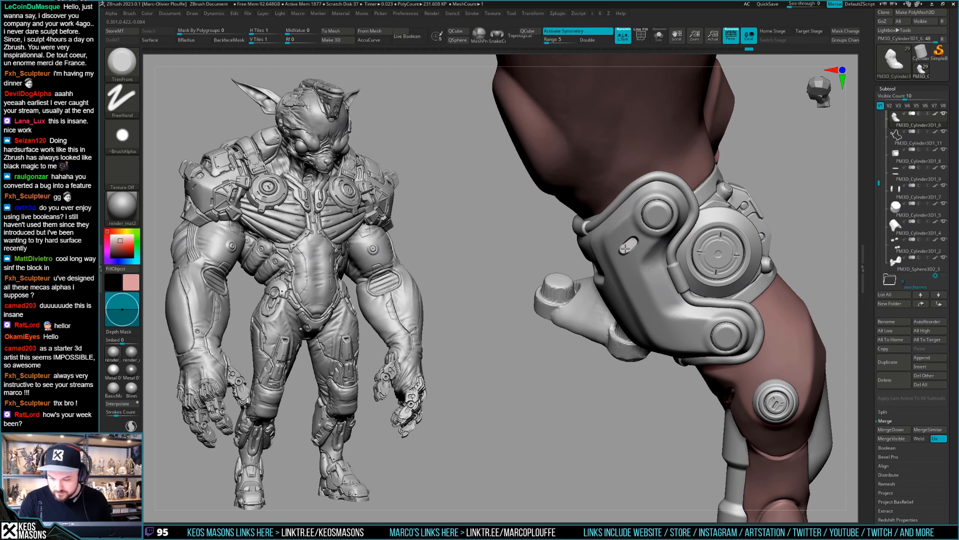
Step: Try carving a mirrored pair of upright slots near the lower edge of the knee guard's front face
right_drag(626, 247, 728, 300)
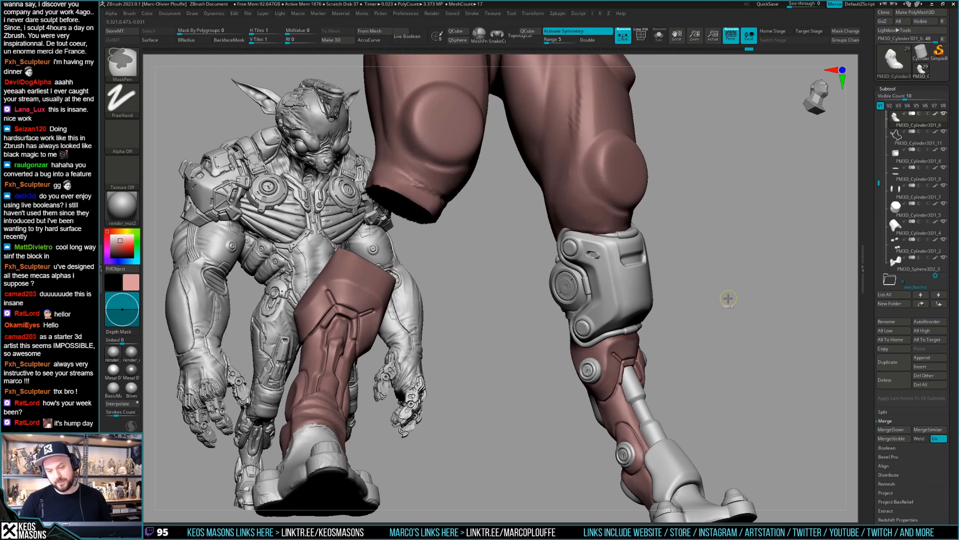
mouse_move(626, 292)
right_down()
mouse_move(588, 298)
mouse_move(620, 293)
mouse_move(644, 326)
mouse_move(641, 302)
right_up()
right_click(642, 306)
click(642, 307)
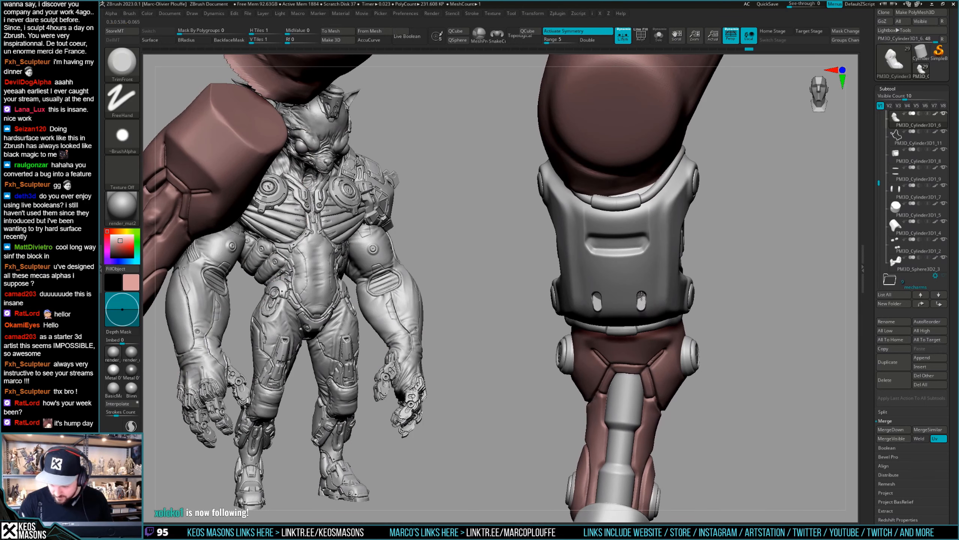
right_drag(641, 299, 642, 297)
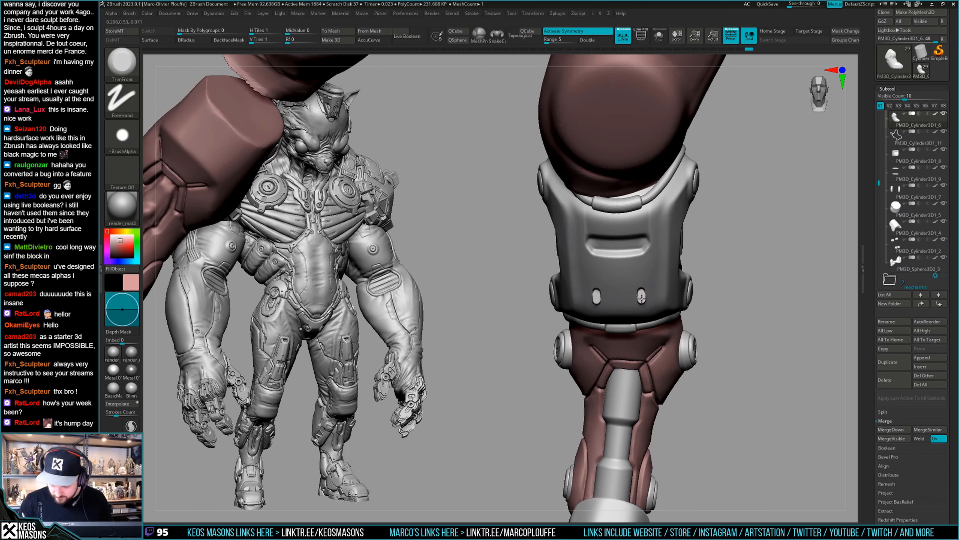
mouse_move(641, 298)
right_down()
mouse_move(734, 265)
mouse_move(749, 285)
mouse_move(647, 297)
mouse_move(653, 305)
mouse_move(677, 266)
mouse_move(668, 295)
right_up()
key(ctrl+z)
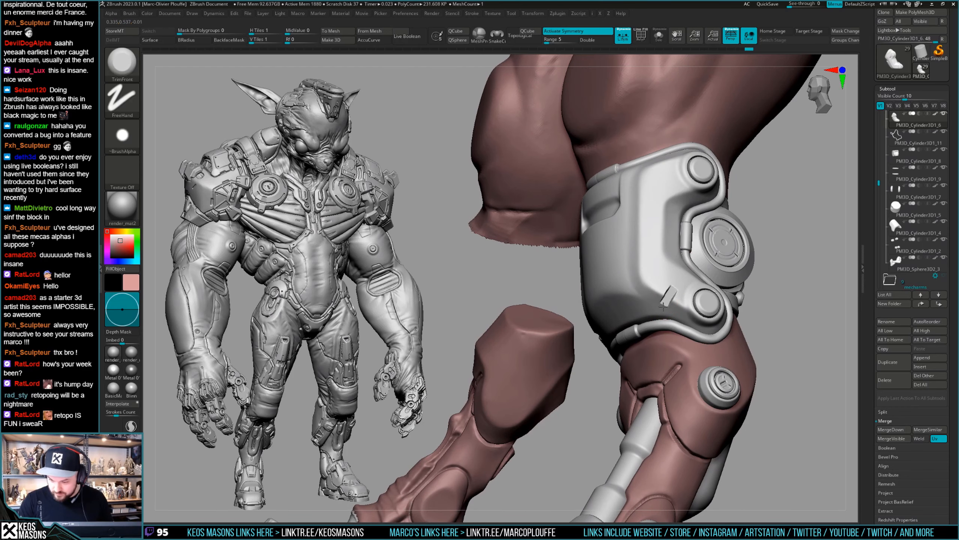
Step: Try a slanted slot just above the lower boss on the knee guard's side
mouse_move(664, 306)
right_down()
mouse_move(759, 251)
mouse_move(758, 270)
mouse_move(738, 281)
mouse_move(749, 278)
mouse_move(732, 272)
mouse_move(628, 343)
mouse_move(600, 273)
mouse_move(561, 313)
mouse_move(580, 269)
right_up()
right_click(561, 313)
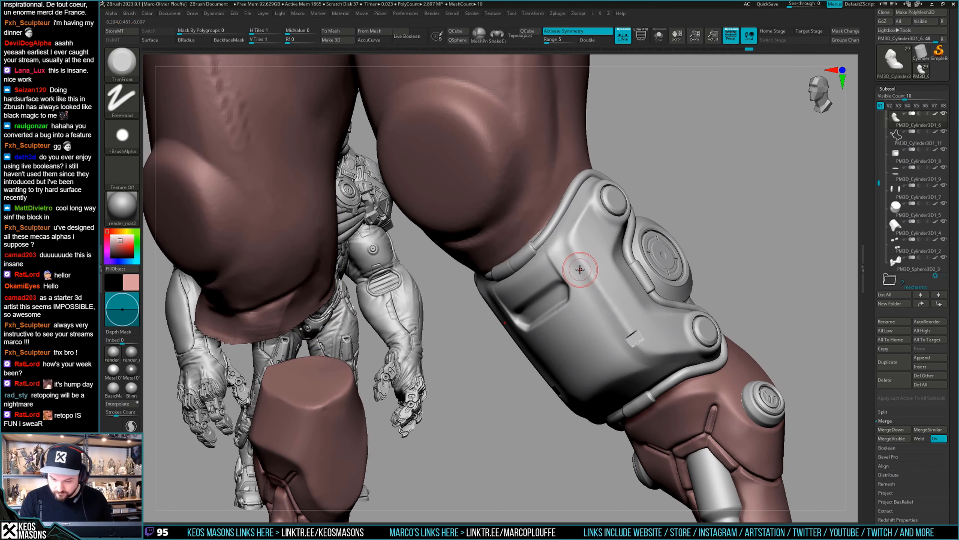
mouse_move(580, 269)
right_down()
mouse_move(718, 257)
mouse_move(751, 272)
right_up()
Step: Save the project
key(ctrl+s)
key(Return)
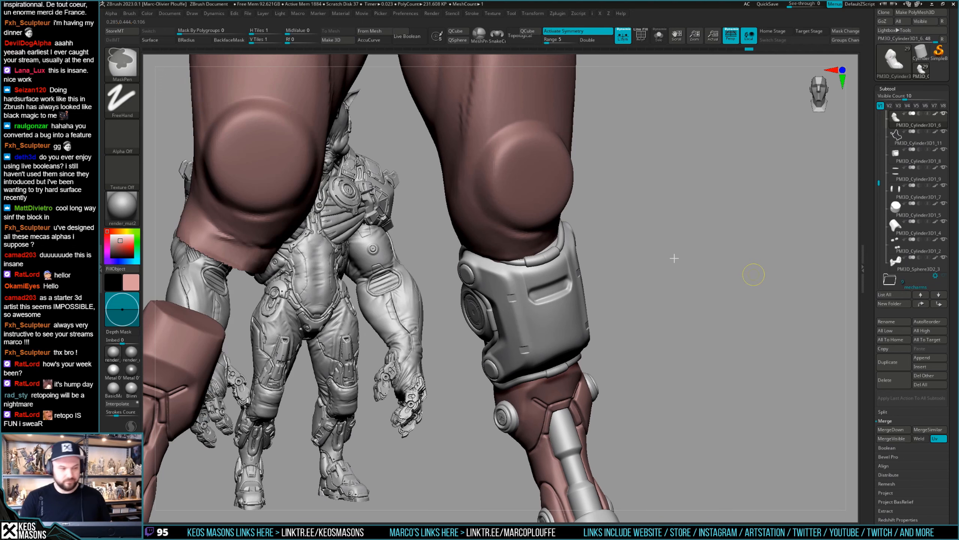
key(ctrl+s)
key(Return)
Step: Try carving two oblong slots on the knee guard's side, one near each boss, and undo the lower one
mouse_move(674, 258)
right_down()
mouse_move(702, 300)
mouse_move(679, 314)
mouse_move(621, 325)
mouse_move(606, 302)
mouse_move(583, 299)
mouse_move(601, 294)
right_up()
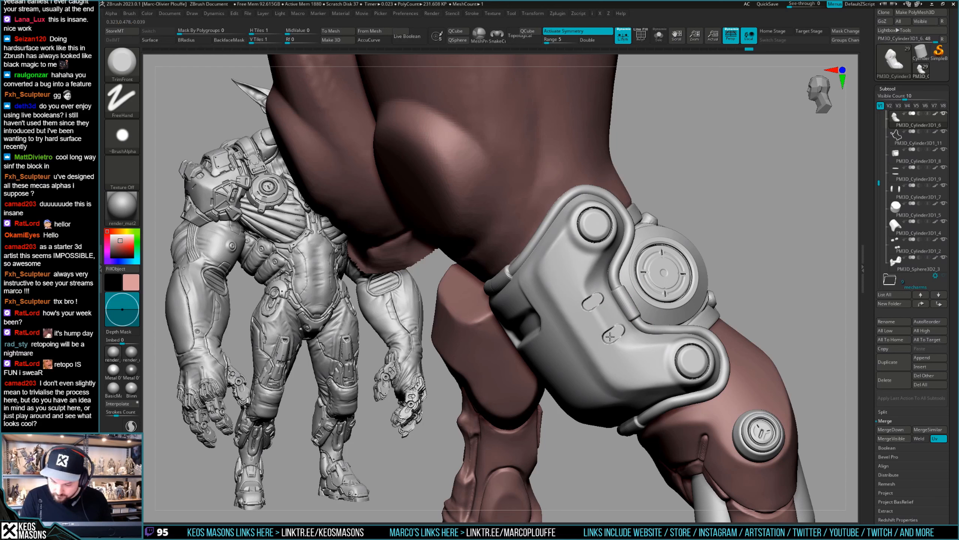
click(595, 300)
mouse_move(595, 300)
ctrl+right_down()
mouse_move(710, 285)
mouse_move(726, 302)
mouse_move(707, 313)
ctrl+right_up()
key(ctrl+z)
mouse_move(558, 318)
ctrl+right_down()
mouse_move(577, 299)
mouse_move(567, 303)
ctrl+right_up()
drag(558, 314, 563, 305)
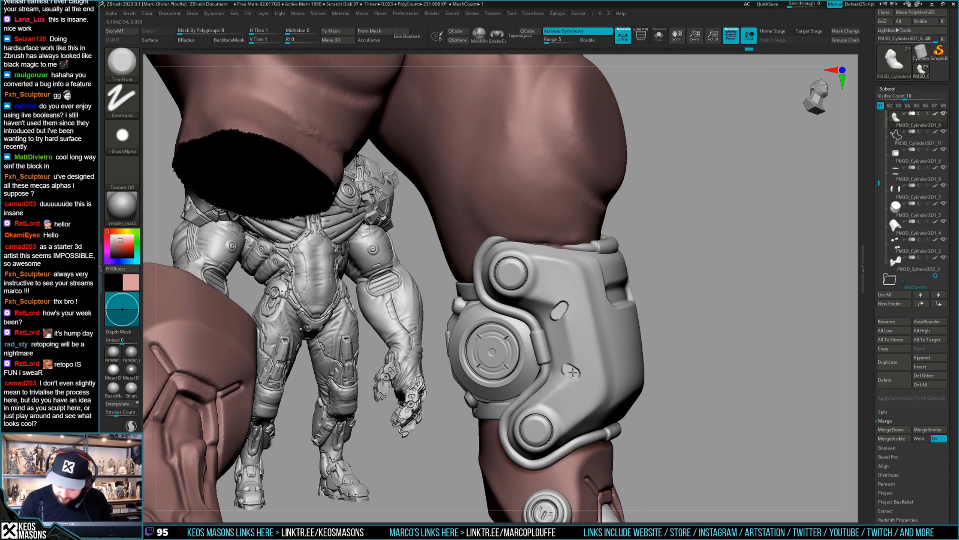
key(ctrl+z)
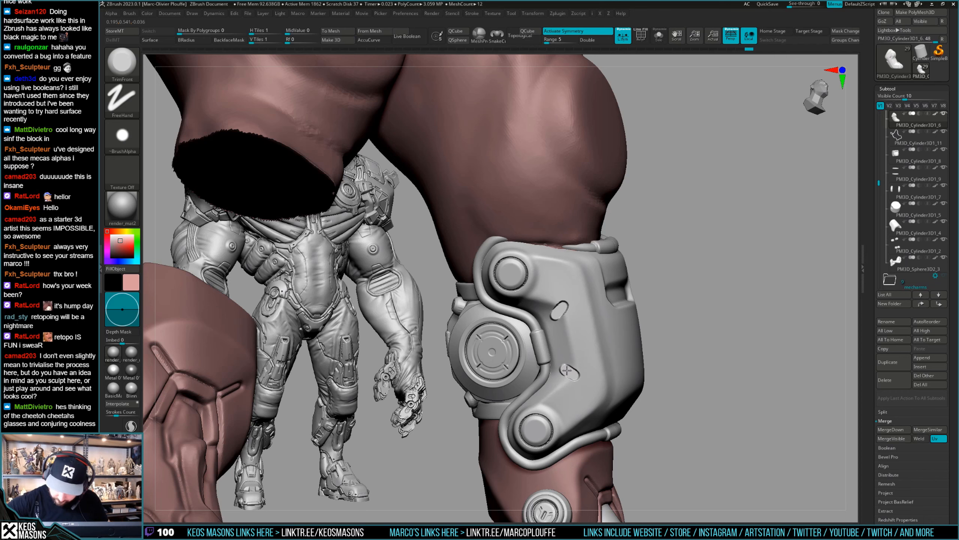
alt+drag(729, 370, 731, 341)
mouse_move(732, 340)
ctrl+right_down()
mouse_move(719, 330)
mouse_move(717, 345)
mouse_move(626, 376)
mouse_move(604, 351)
ctrl+right_up()
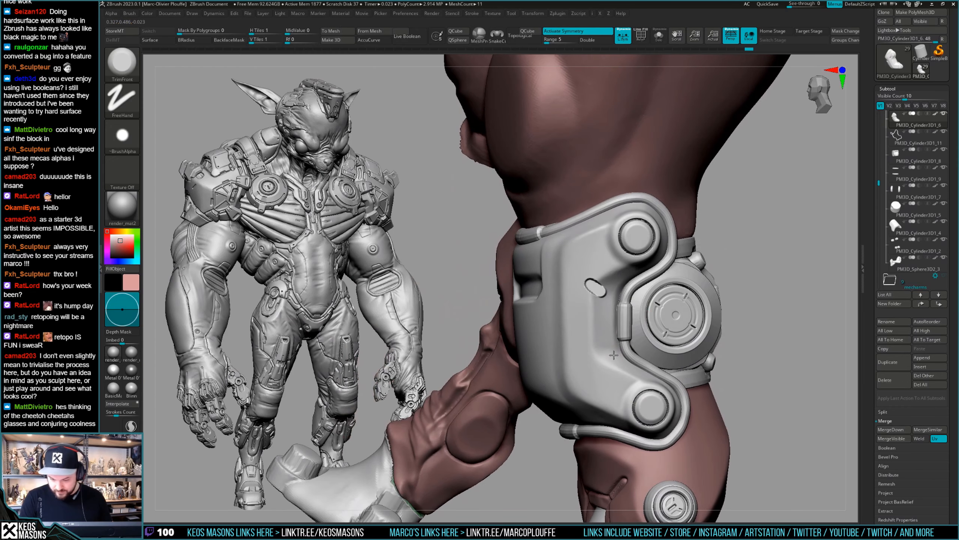
Step: Try again to carve the lower oblong slot on the knee guard's side, angled toward the lower boss
drag(604, 352, 605, 354)
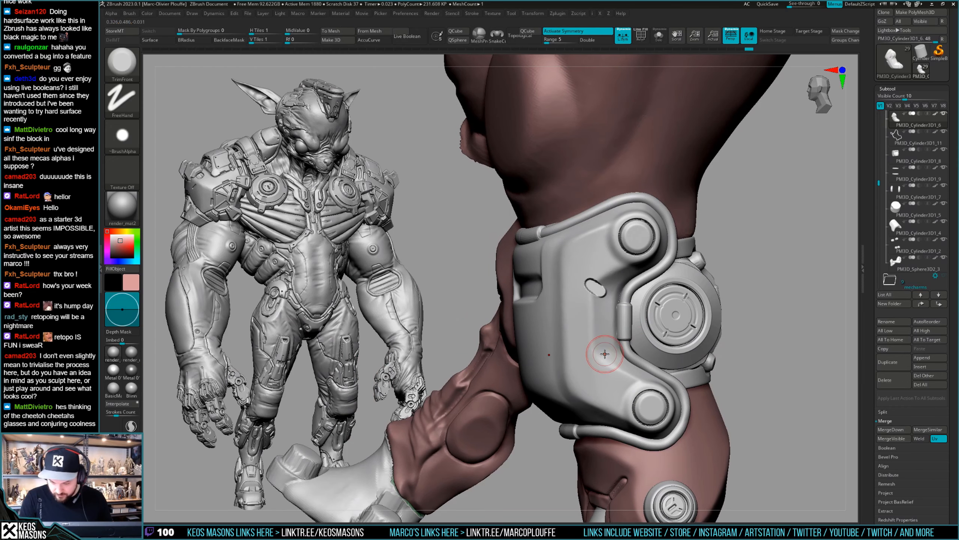
mouse_move(603, 355)
right_down()
mouse_move(610, 340)
mouse_move(604, 353)
right_up()
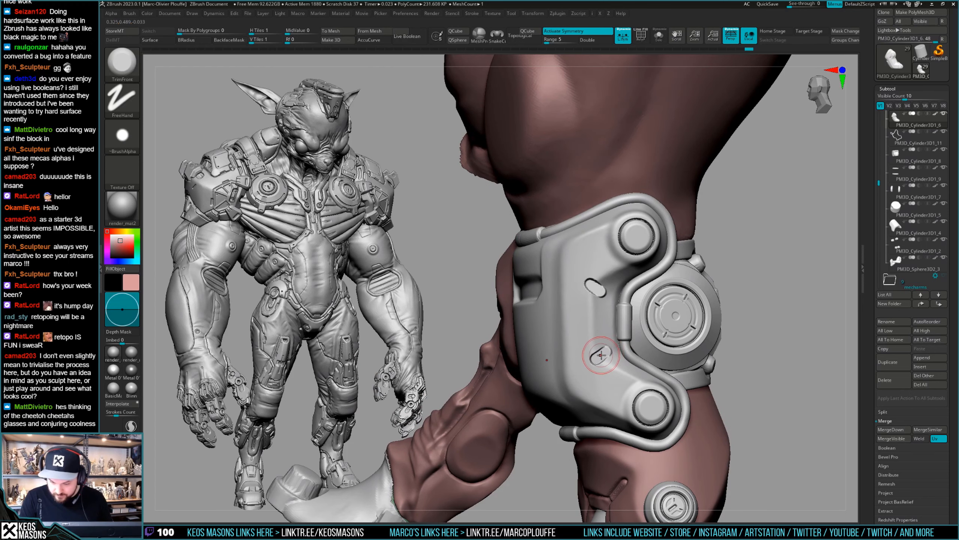
right_drag(601, 355, 602, 353)
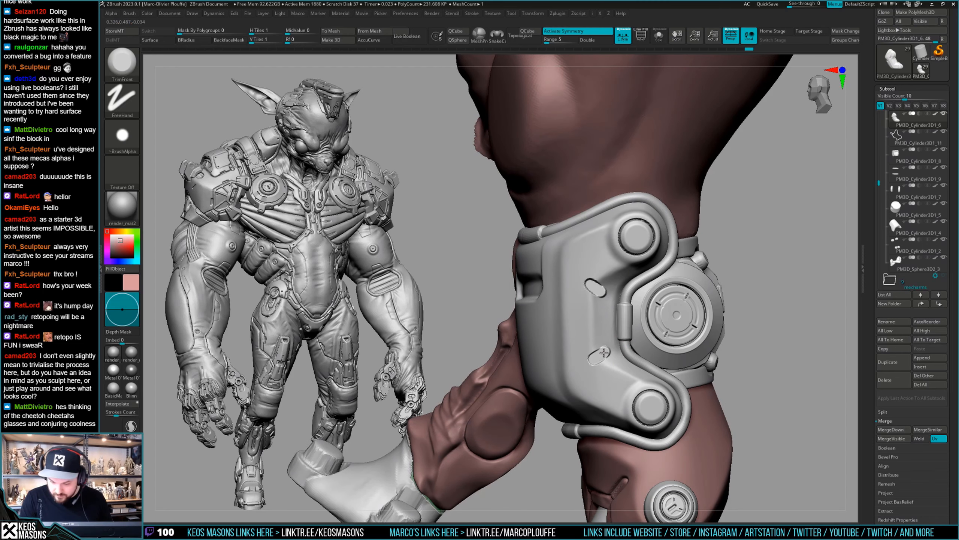
mouse_move(601, 355)
right_down()
mouse_move(710, 331)
mouse_move(696, 351)
mouse_move(697, 378)
mouse_move(689, 337)
mouse_move(689, 346)
mouse_move(659, 325)
mouse_move(562, 332)
right_up()
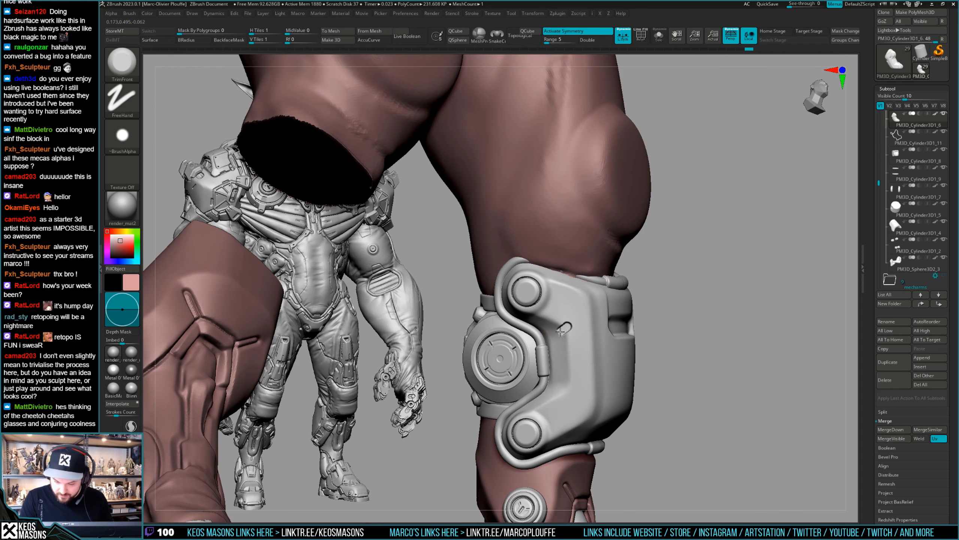
right_drag(567, 328, 603, 332)
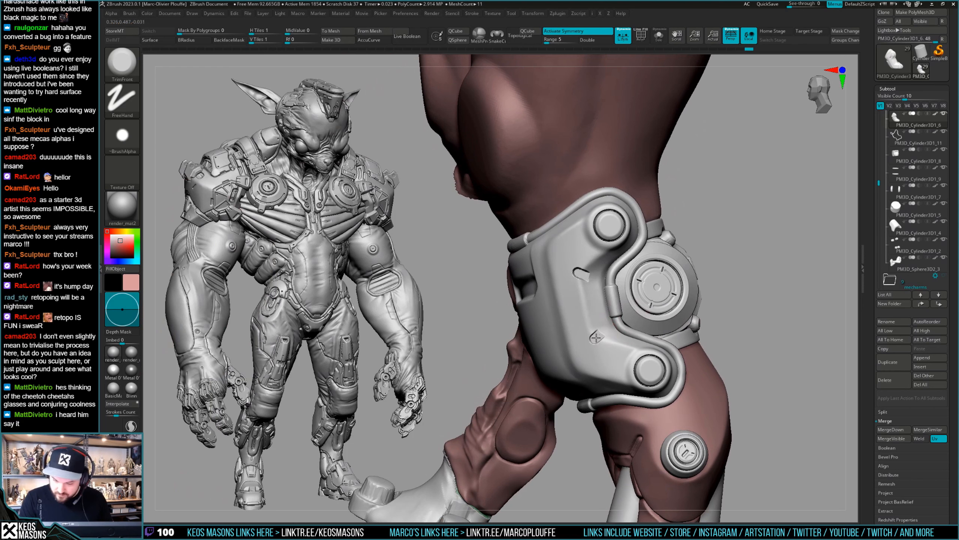
Step: Switch to the Planar brush with the small round alpha and try cutting the two slots on the knee guard's side
mouse_move(603, 332)
right_down()
mouse_move(719, 314)
mouse_move(719, 324)
mouse_move(691, 329)
mouse_move(649, 299)
mouse_move(472, 279)
right_up()
key(space)
click(618, 310)
key(alt+a)
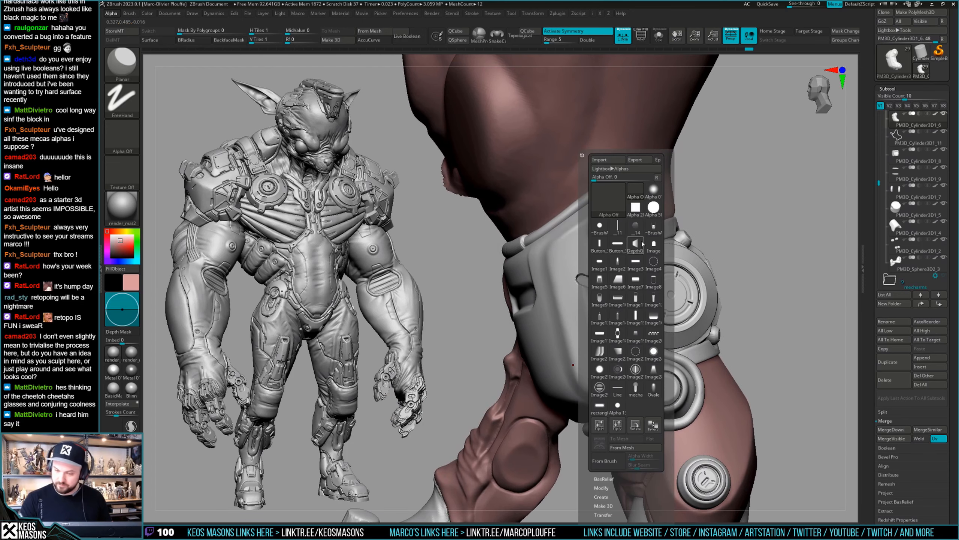
key(alt+c)
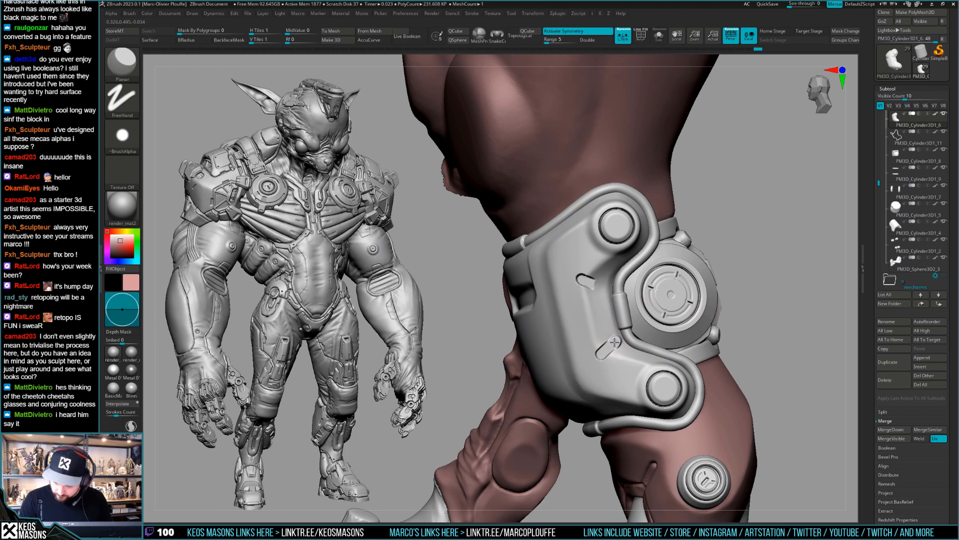
drag(609, 347, 615, 341)
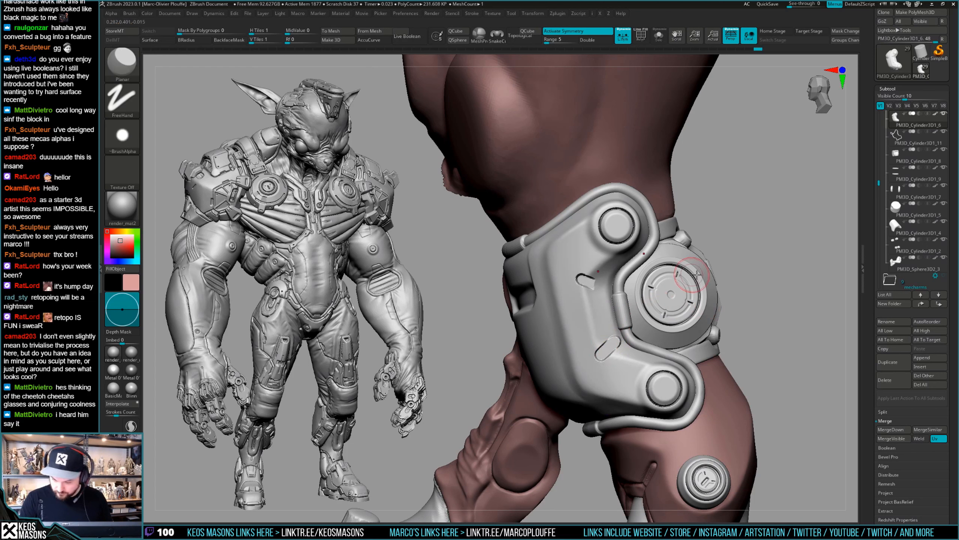
right_drag(594, 266, 573, 326)
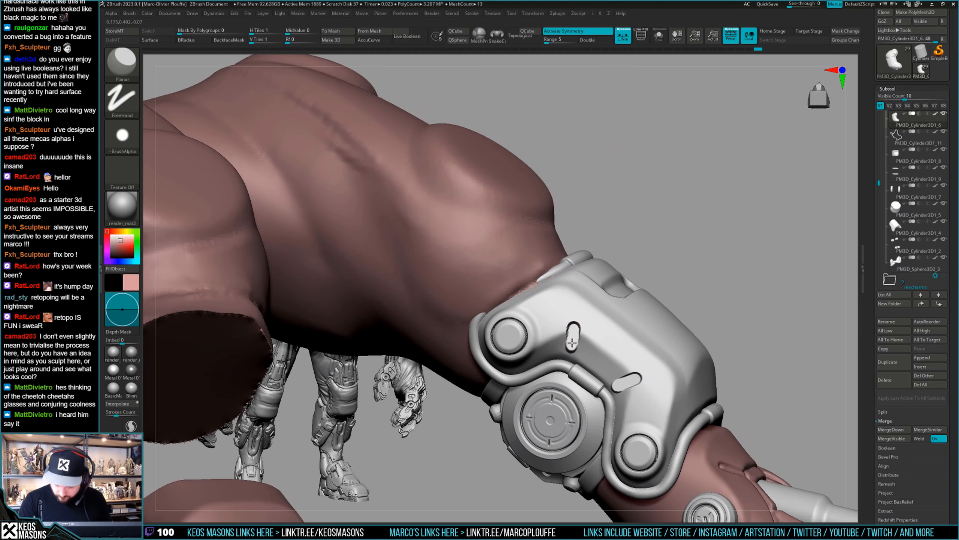
right_drag(573, 339, 680, 316)
Step: Undo the slot cuts and add a new sculpting layer to the knee guard
scroll(873, 240, down, 8)
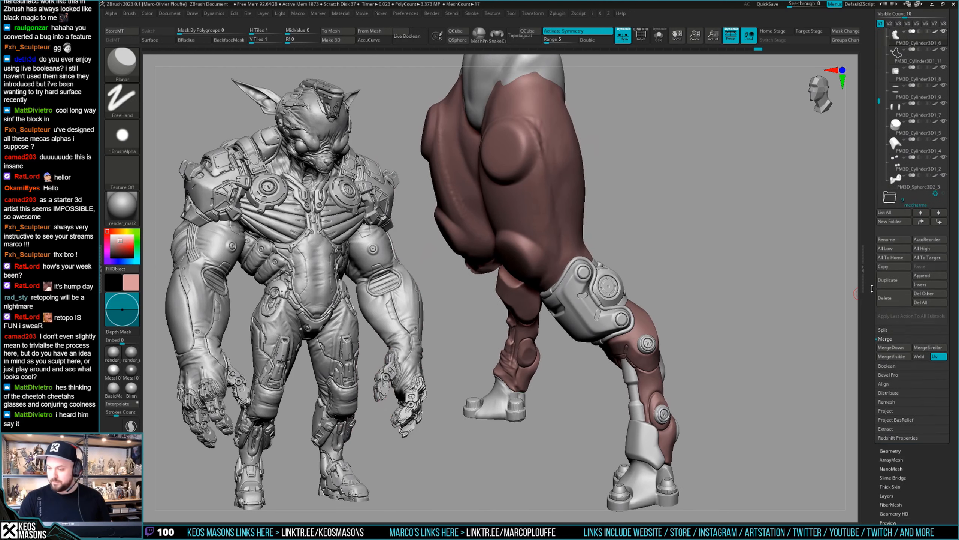
scroll(873, 240, up, 3)
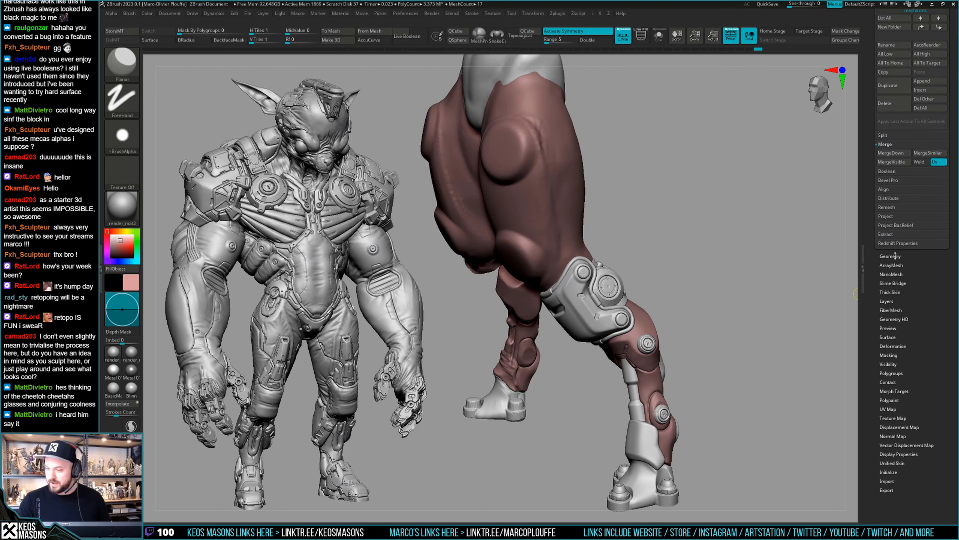
click(886, 302)
click(891, 408)
ctrl+right_drag(759, 340, 742, 368)
key(ctrl+z)
key(ctrl+z)
key(ctrl+z)
click(884, 409)
Step: Switch back to the alpha-stamping brush, try the Image8 alpha, and select the wide rectangular bar alpha
right_drag(717, 417, 665, 408)
right_drag(619, 320, 601, 316)
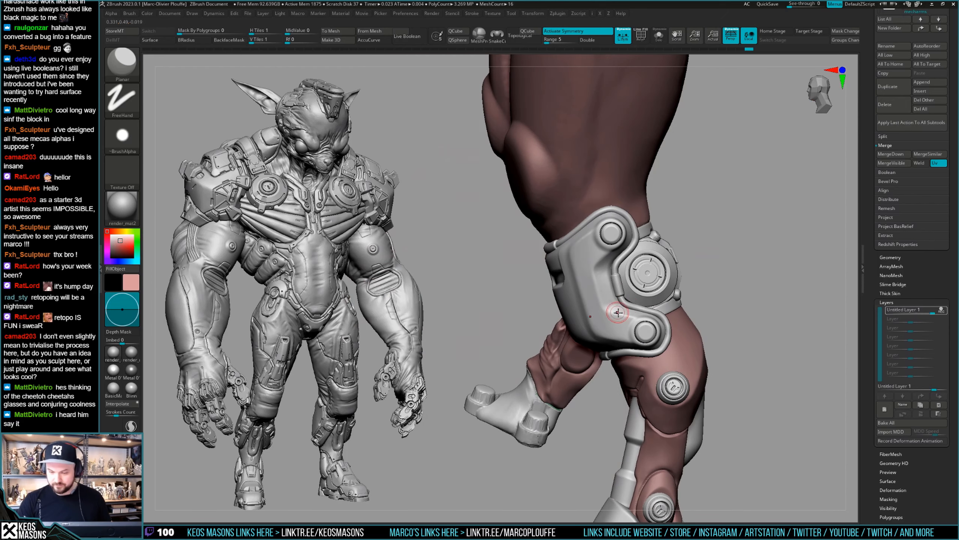
key(space)
click(617, 350)
ctrl+right_drag(624, 278, 628, 305)
key(a)
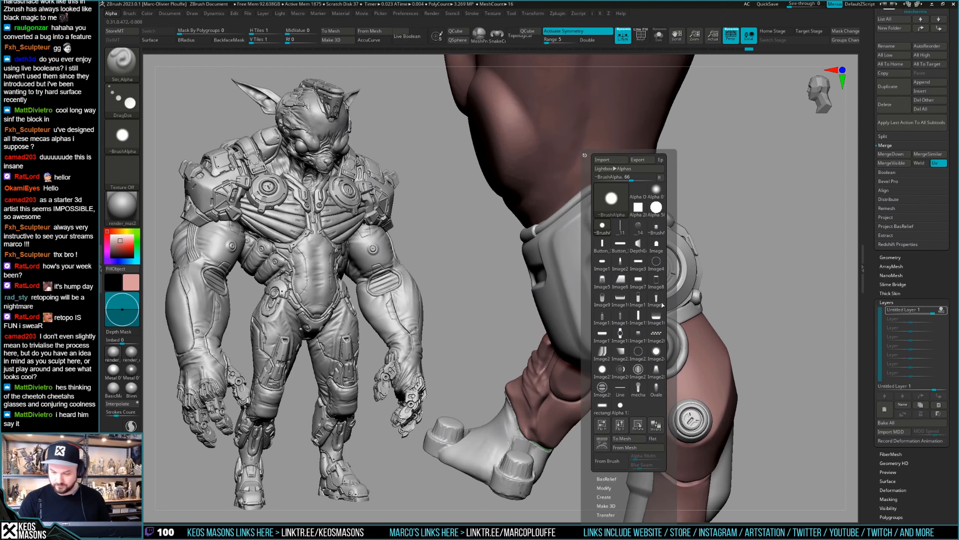
click(656, 280)
key(a)
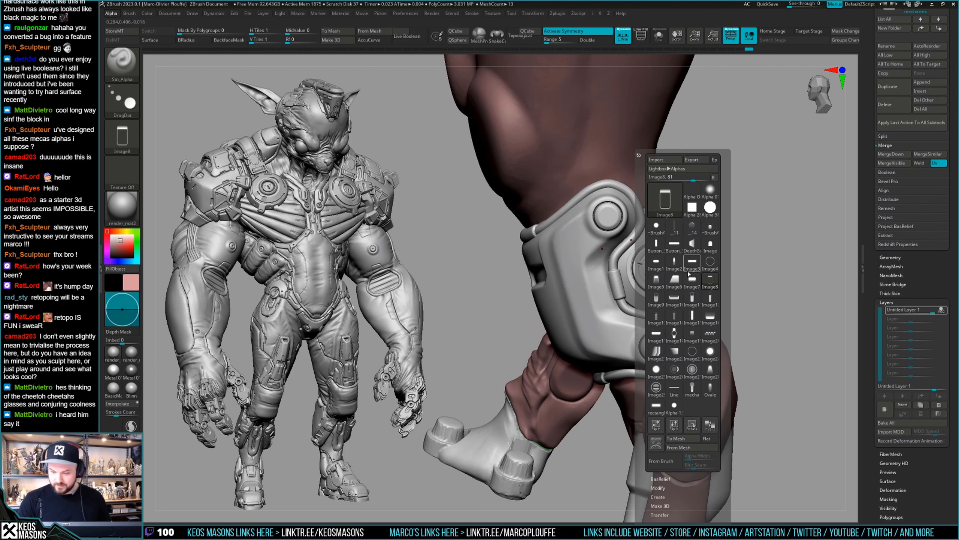
click(671, 311)
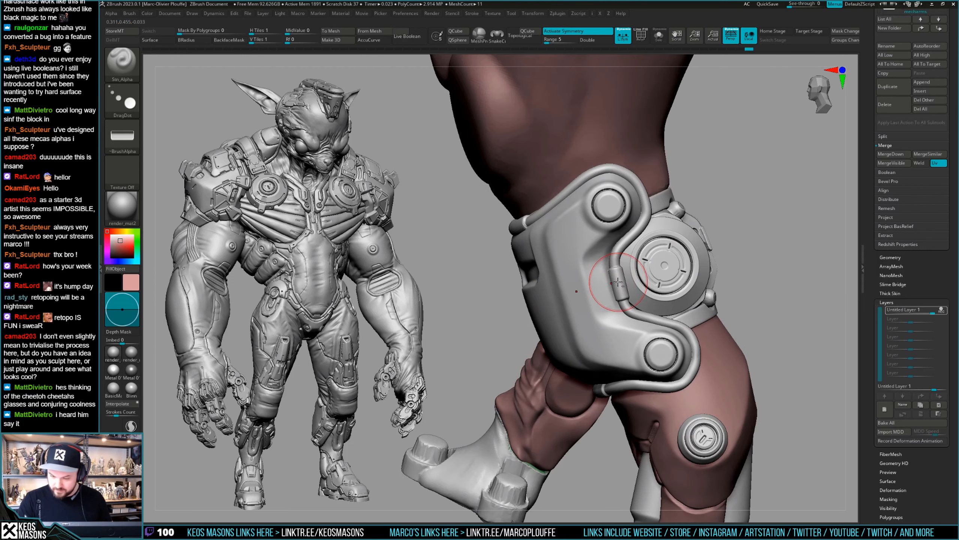
Step: Try stamping a rectangular panel beside the cable clamp in the middle of the knee guard's side
key(space)
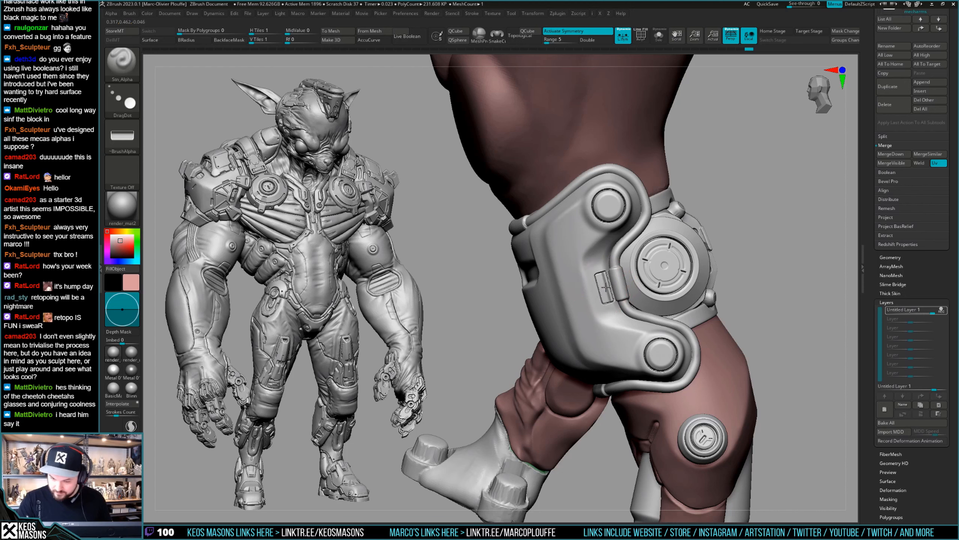
ctrl+right_drag(615, 297, 699, 315)
key(space)
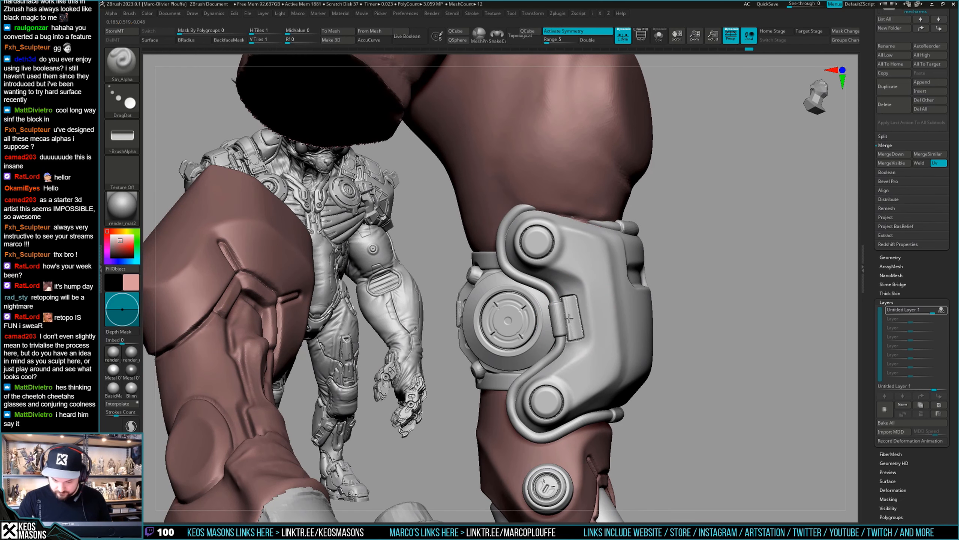
Step: Choose the small latch-shaped brush alpha and stamp a small rectangular latch beside the cable clamp on the knee guard's side
mouse_move(708, 314)
right_down()
mouse_move(707, 332)
mouse_move(711, 321)
right_up()
key(F4)
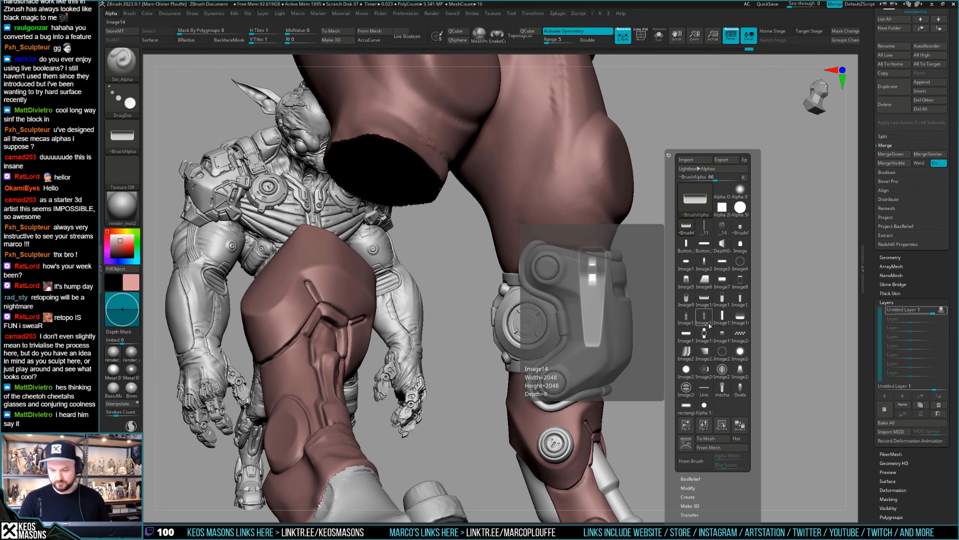
click(740, 228)
right_drag(830, 199, 698, 316)
drag(646, 333, 642, 336)
right_drag(642, 336, 653, 318)
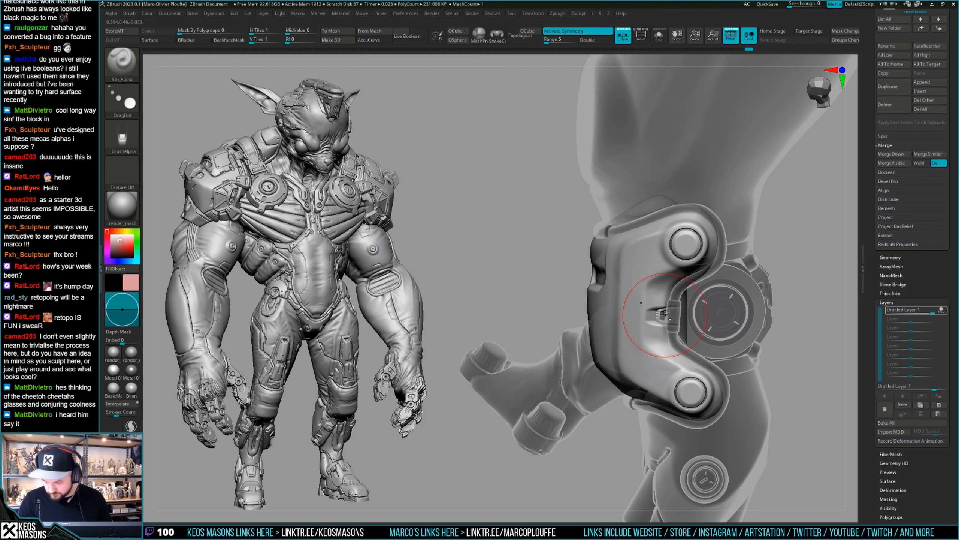
drag(665, 315, 655, 317)
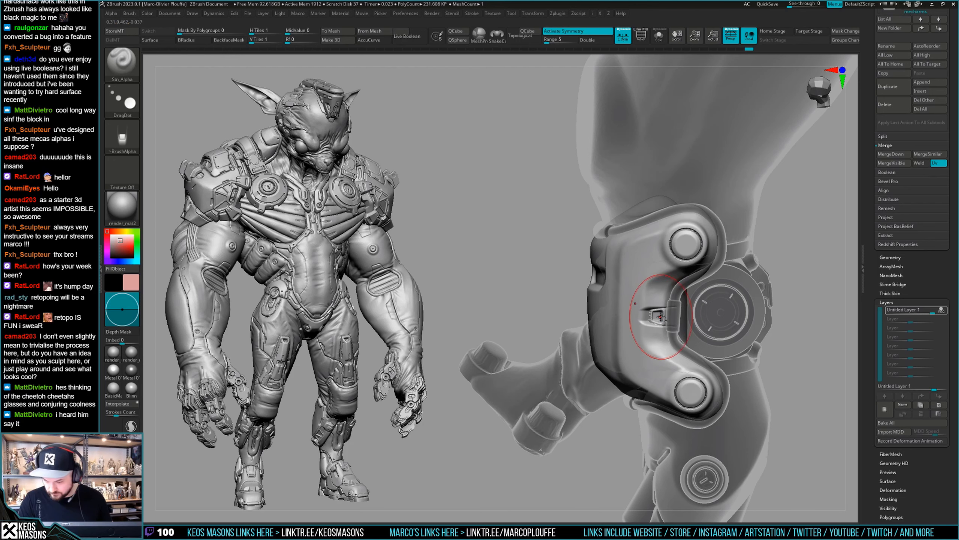
right_drag(660, 316, 743, 282)
mouse_move(567, 314)
right_down()
mouse_move(660, 321)
mouse_move(598, 325)
right_up()
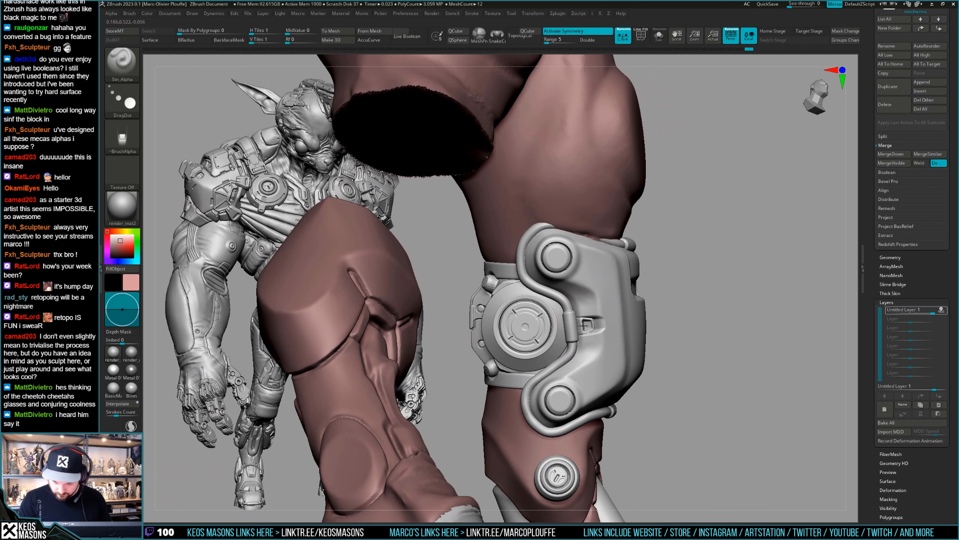
Step: Try the small latch stamp beside the cable clamp on the knee guard's side and check its placement from several angles
drag(586, 325, 587, 325)
ctrl+right_drag(672, 323, 729, 295)
mouse_move(729, 295)
right_down()
mouse_move(707, 310)
mouse_move(717, 304)
mouse_move(729, 318)
mouse_move(705, 336)
mouse_move(687, 326)
mouse_move(672, 352)
mouse_move(689, 349)
right_up()
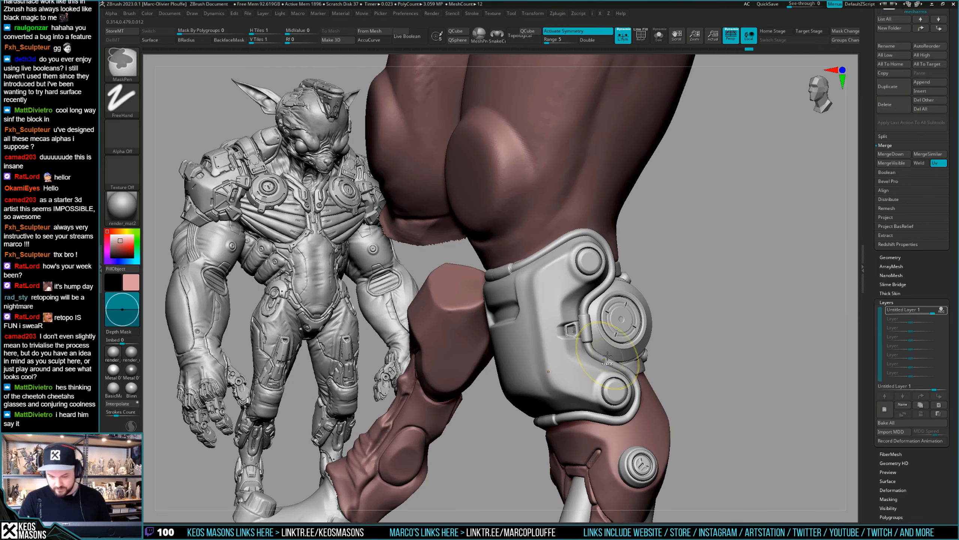
mouse_move(607, 355)
right_down()
mouse_move(592, 349)
mouse_move(601, 329)
mouse_move(653, 303)
mouse_move(712, 315)
mouse_move(597, 300)
right_up()
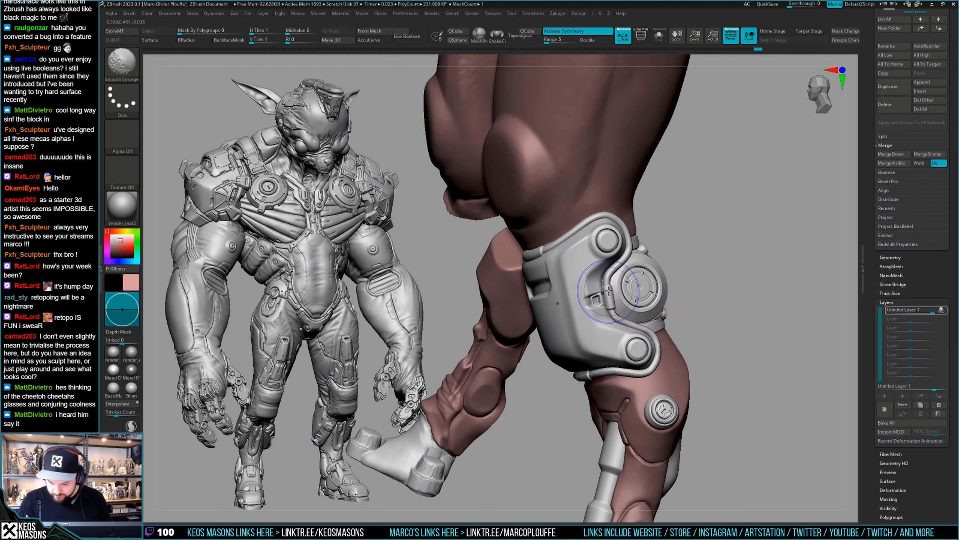
mouse_move(608, 291)
right_down()
mouse_move(563, 290)
mouse_move(688, 293)
mouse_move(691, 325)
mouse_move(702, 317)
mouse_move(692, 327)
right_up()
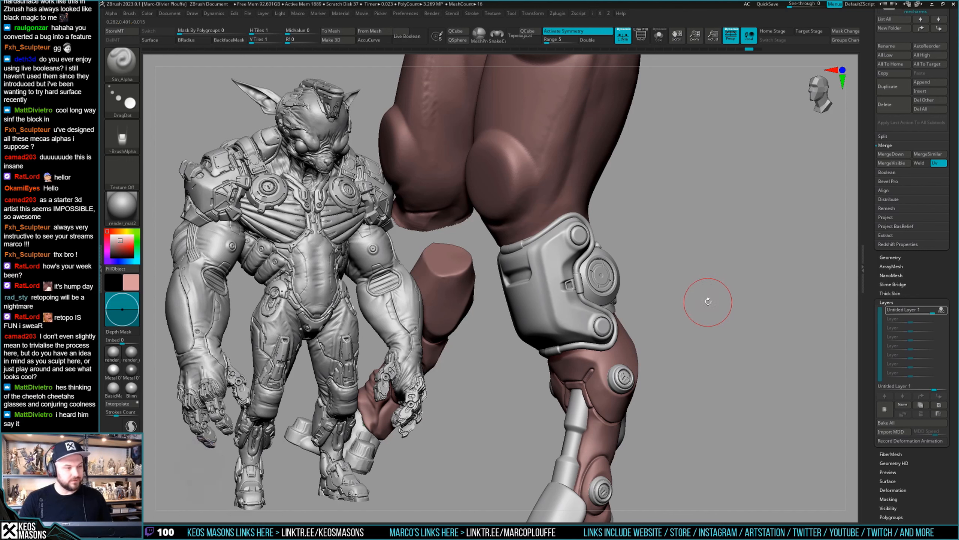
mouse_move(711, 305)
mouse_down()
mouse_move(698, 306)
mouse_move(716, 312)
mouse_up()
mouse_move(638, 302)
ctrl+right_down()
mouse_move(593, 313)
mouse_move(570, 332)
mouse_move(595, 306)
ctrl+right_up()
alt+click(629, 283)
ctrl+right_drag(714, 295, 730, 290)
Step: Turn off the knee guard's current sculpting layer, bake all layers and add a new layer
click(941, 310)
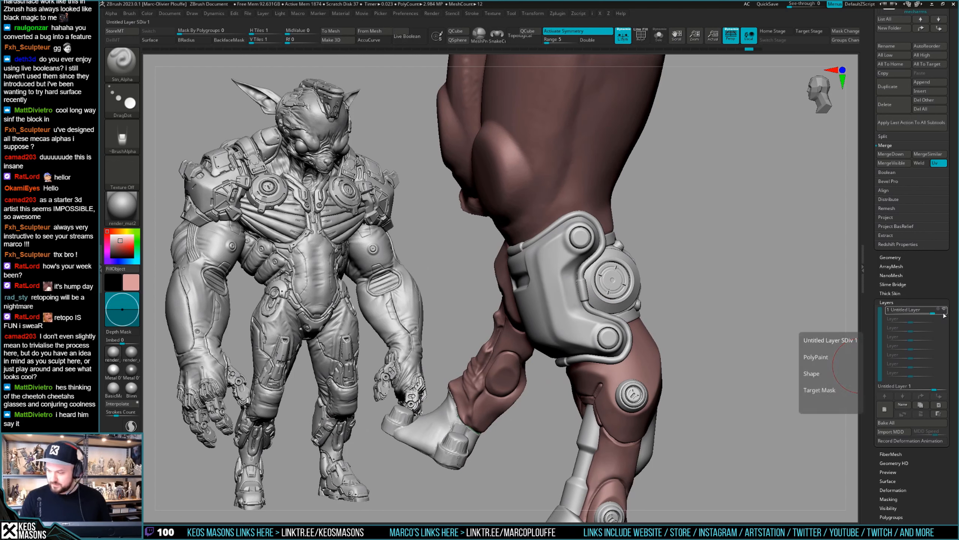
click(914, 423)
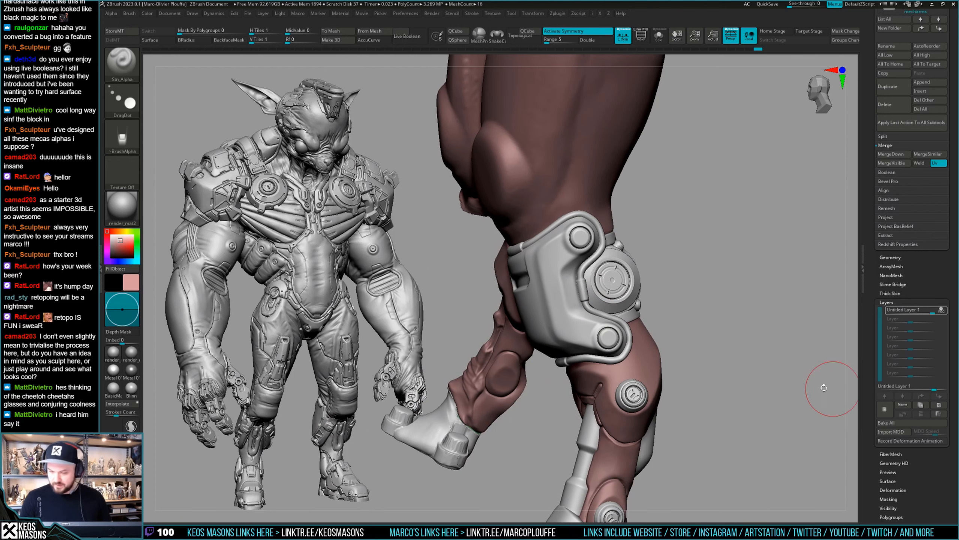
click(885, 408)
Step: Stamp the small rectangular latch again beside the cable clamp on the knee guard's side
ctrl+right_drag(639, 295, 589, 293)
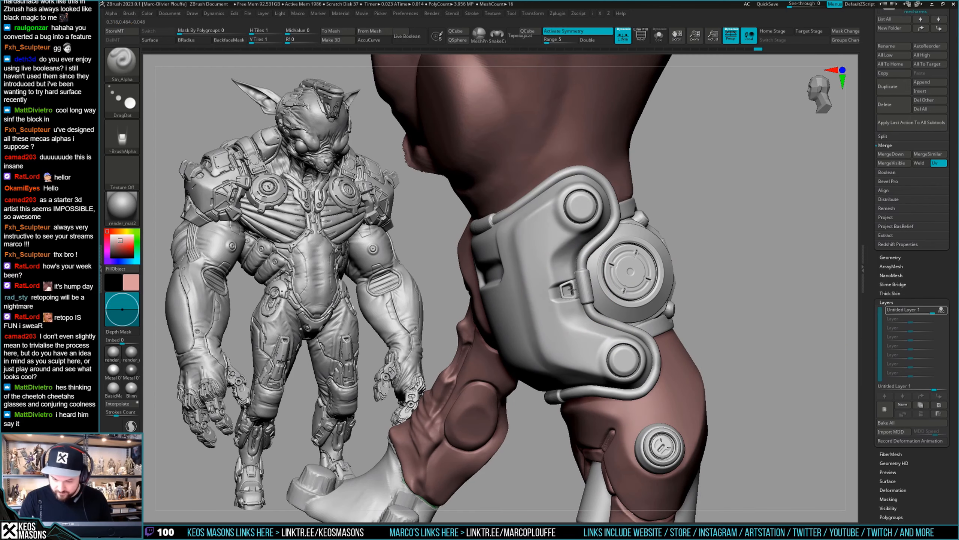
drag(572, 289, 567, 298)
mouse_move(567, 298)
ctrl+right_down()
mouse_move(582, 291)
mouse_move(544, 295)
ctrl+right_up()
mouse_move(544, 295)
ctrl+right_down()
mouse_move(538, 321)
mouse_move(561, 315)
ctrl+right_up()
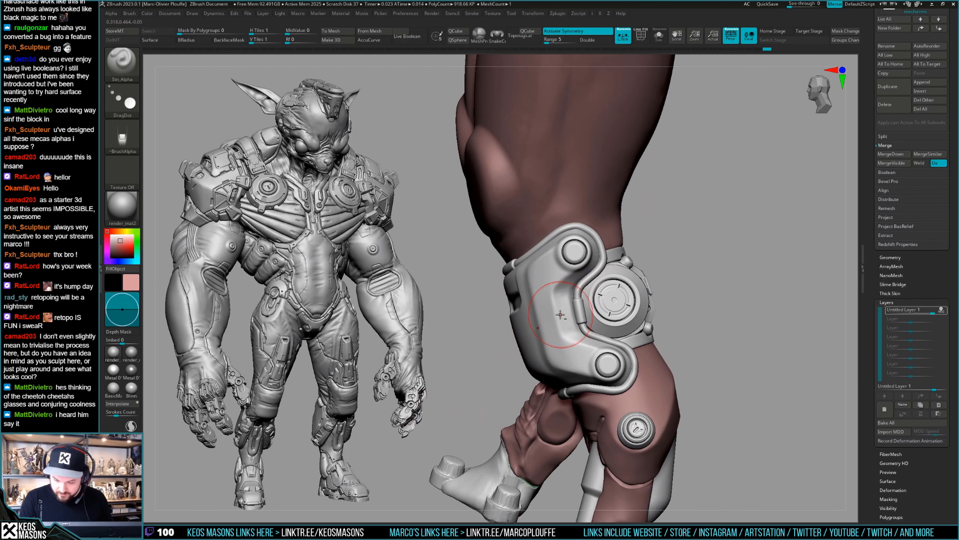
drag(560, 314, 567, 312)
Step: Try stamping a button alpha near the lower edge of the knee guard's broad face, and undo it
ctrl+right_drag(578, 327, 605, 307)
right_click(604, 306)
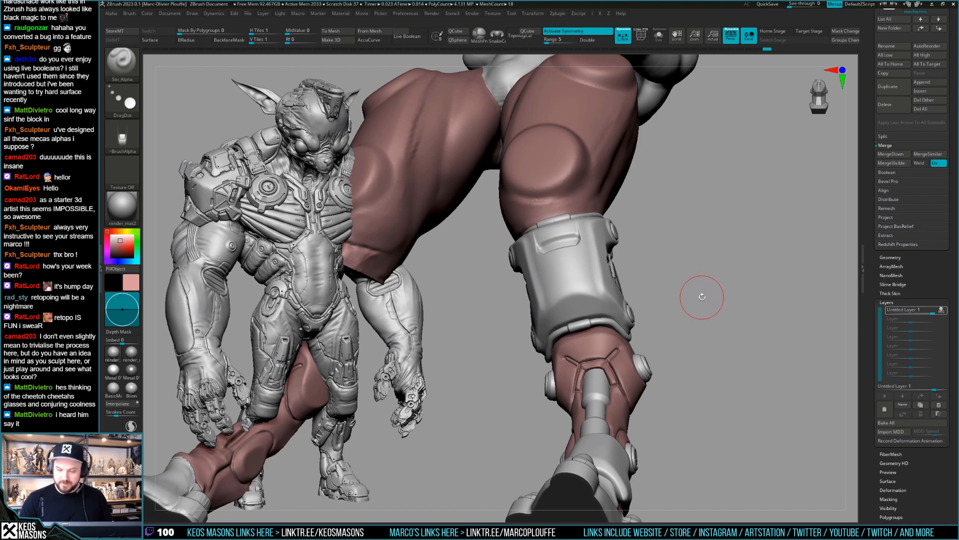
key(F4)
key(F4)
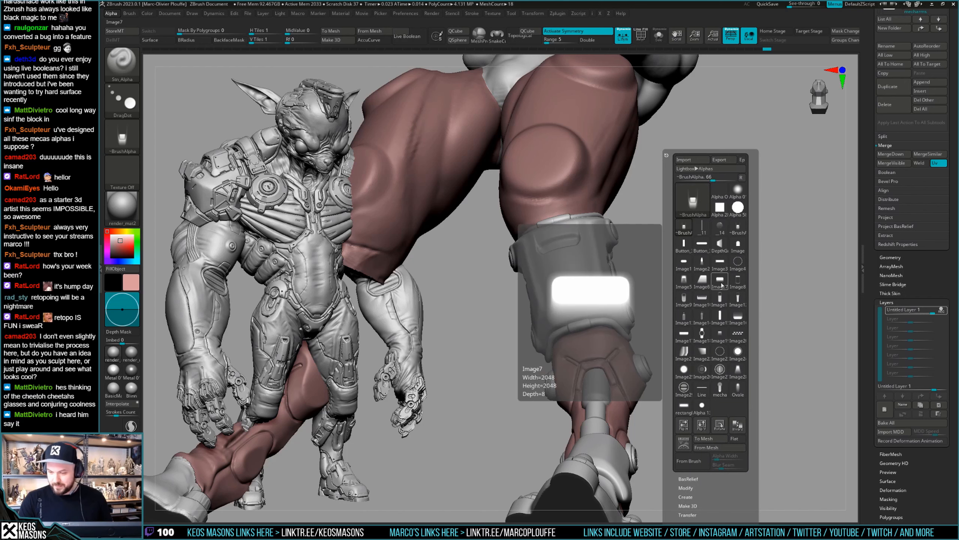
click(702, 245)
drag(839, 186, 787, 172)
drag(596, 307, 591, 320)
key(ctrl+z)
Step: Choose the vertical rounded-bar alpha, lower the Z Intensity, isolate the guard and stamp a mirrored pair of slots near its lower edge
key(F4)
click(611, 391)
click(776, 229)
mouse_move(628, 295)
mouse_down()
mouse_move(658, 282)
mouse_move(629, 304)
mouse_move(619, 288)
mouse_move(595, 289)
mouse_up()
click(658, 282)
key(space)
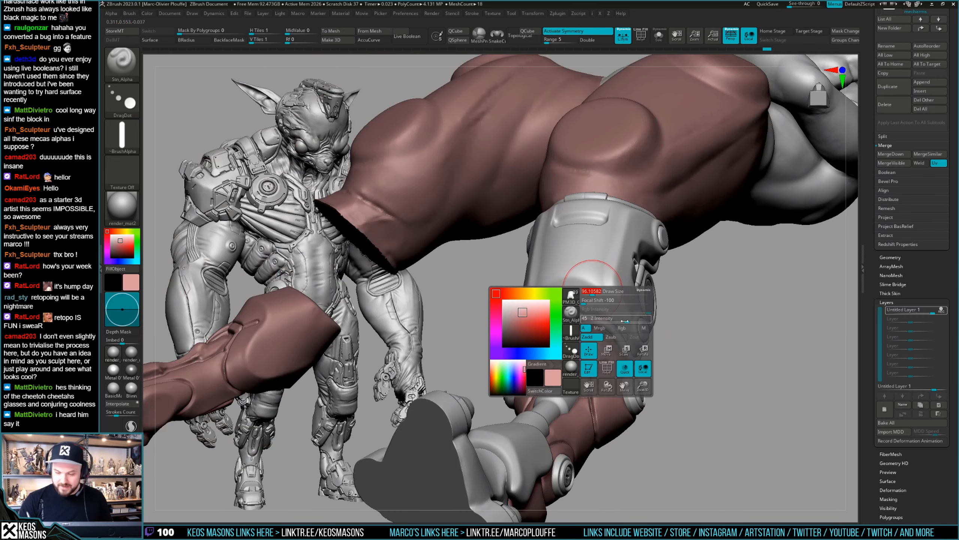
drag(625, 321, 620, 321)
right_drag(619, 302, 593, 300)
key(shift+s)
drag(591, 301, 591, 308)
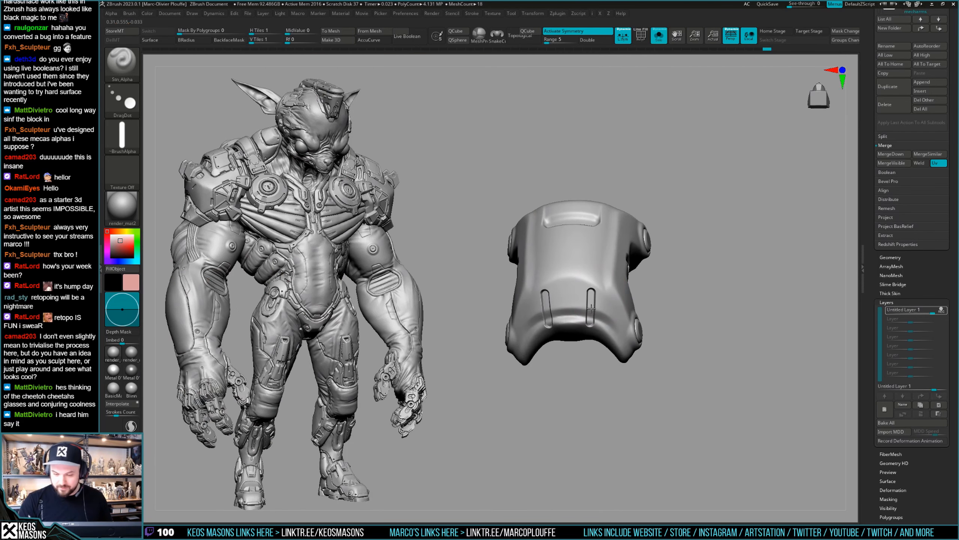
Step: Switch to the hPolish brush for the area around the two lower slots on the knee guard
right_drag(594, 302, 632, 275)
key(space)
click(622, 293)
key(space)
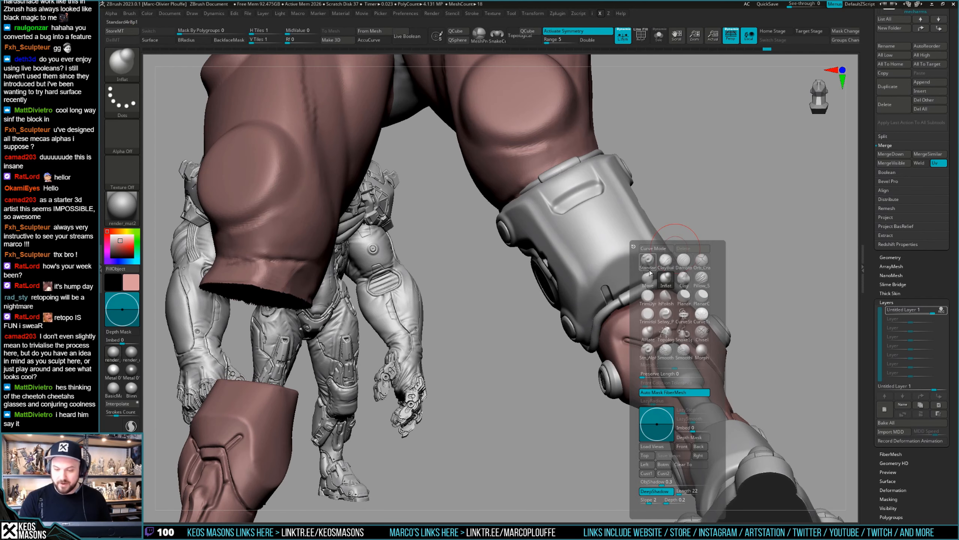
click(671, 299)
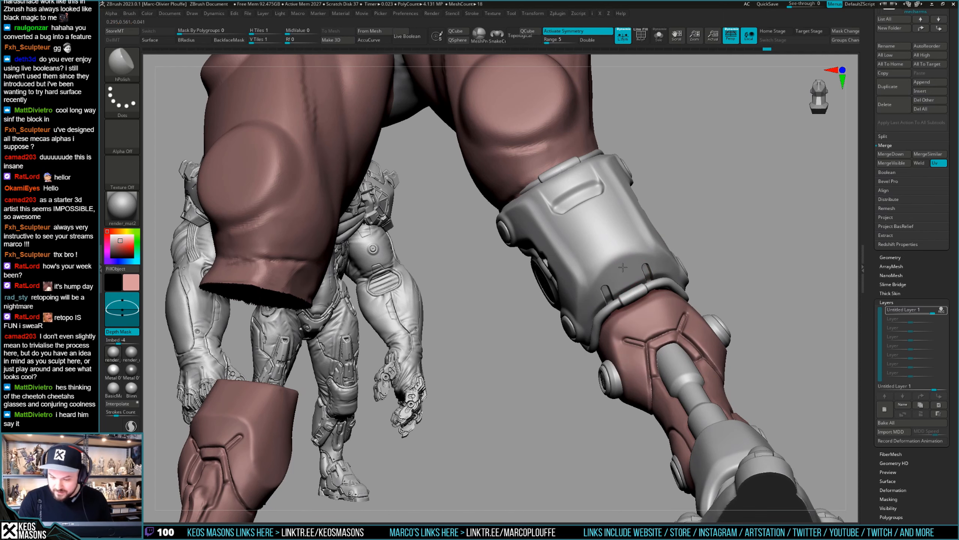
right_drag(622, 267, 596, 301)
mouse_move(634, 276)
right_down()
mouse_move(643, 268)
mouse_move(608, 287)
mouse_move(637, 304)
right_up()
Step: Switch to the Standard brush and try the Image10 alpha on the surface between the two lower slots
key(space)
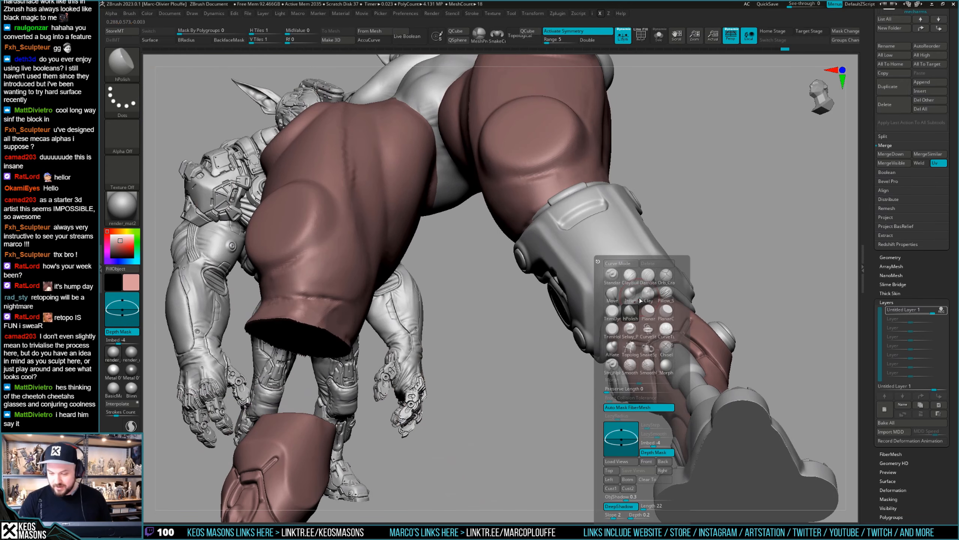
click(668, 279)
key(alt+a)
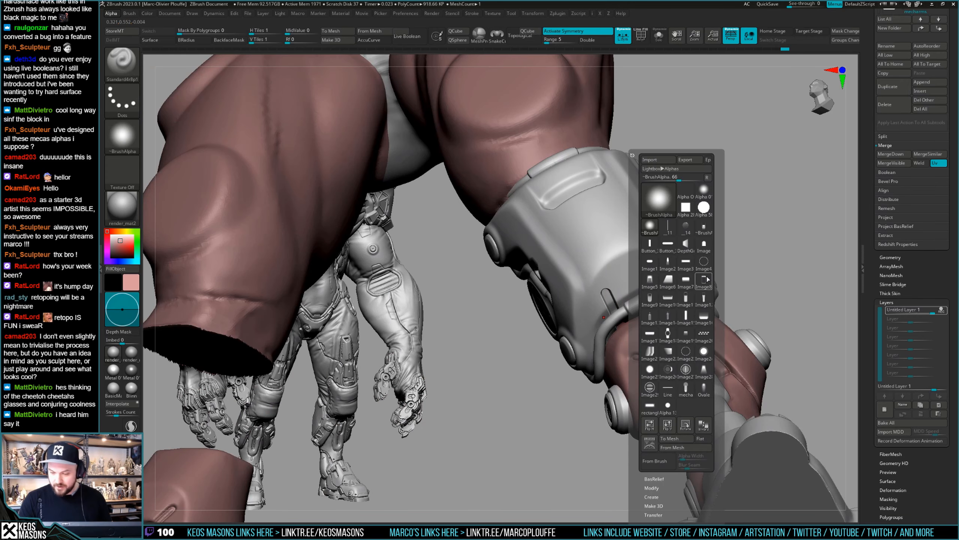
click(668, 299)
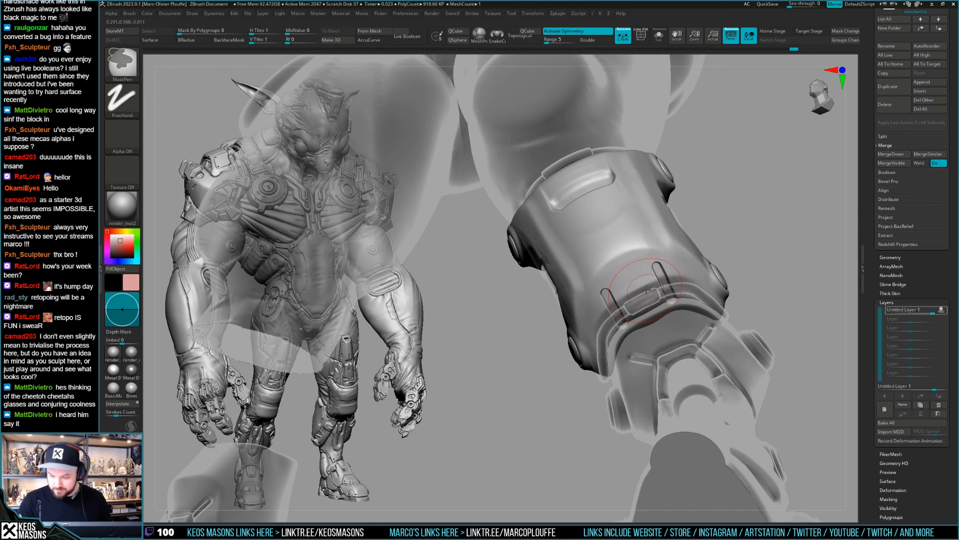
key(space)
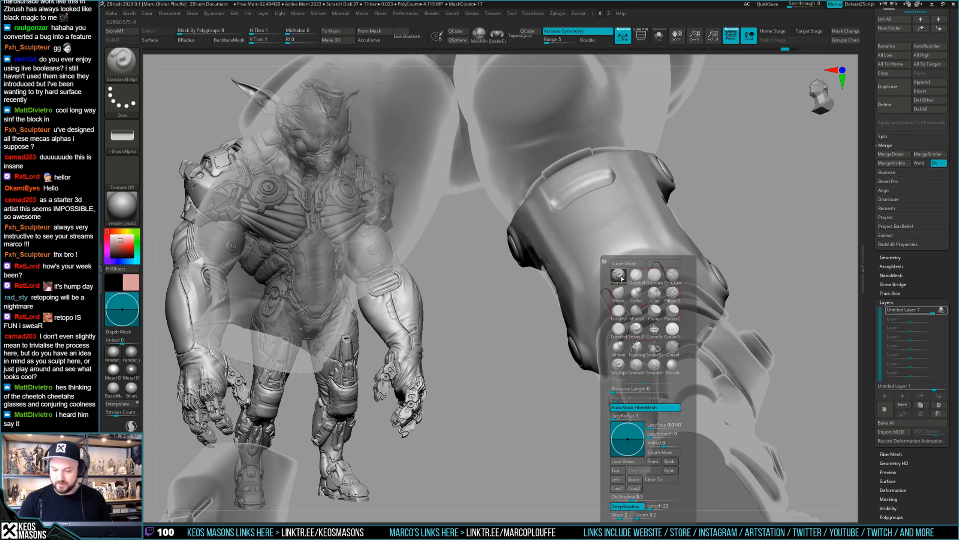
key(space)
click(761, 192)
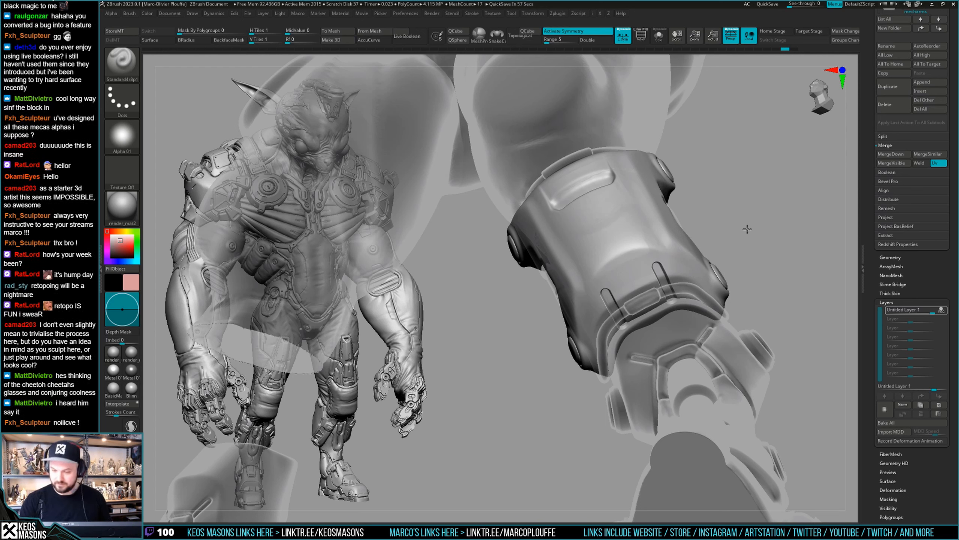
key(alt+a)
click(678, 296)
drag(797, 216, 760, 242)
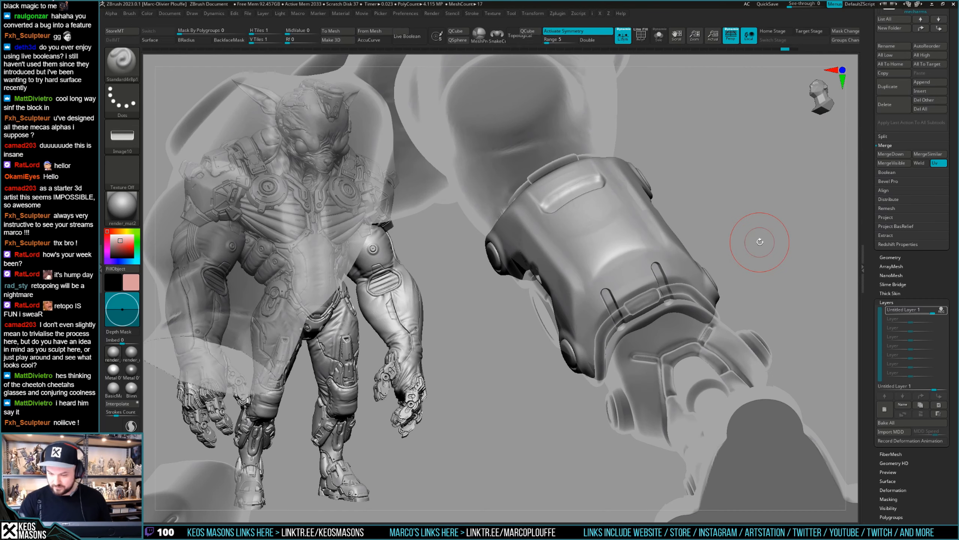
right_drag(634, 285, 634, 283)
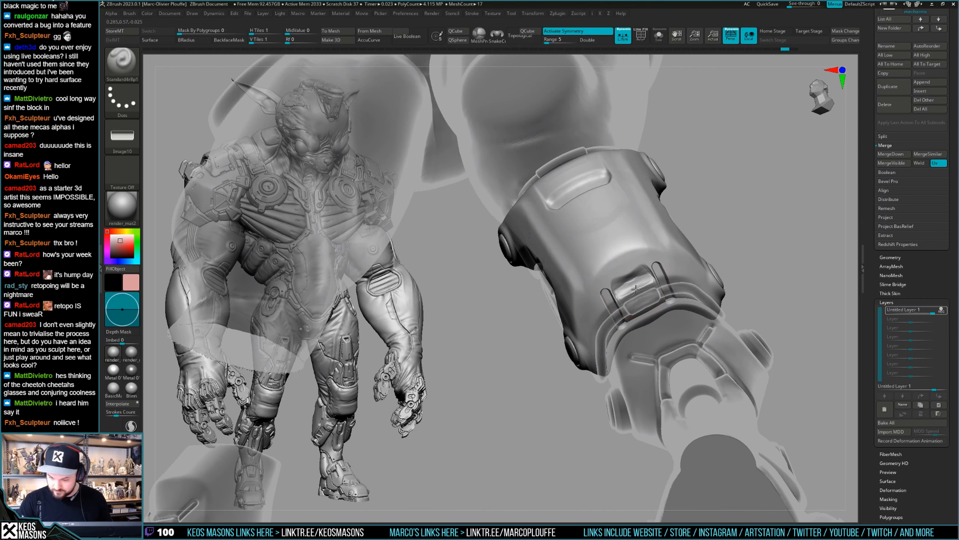
Step: Return to the alpha-stamping brush with the Image10 alpha and stamp a rectangular panel between the two lower slots
key(alt+a)
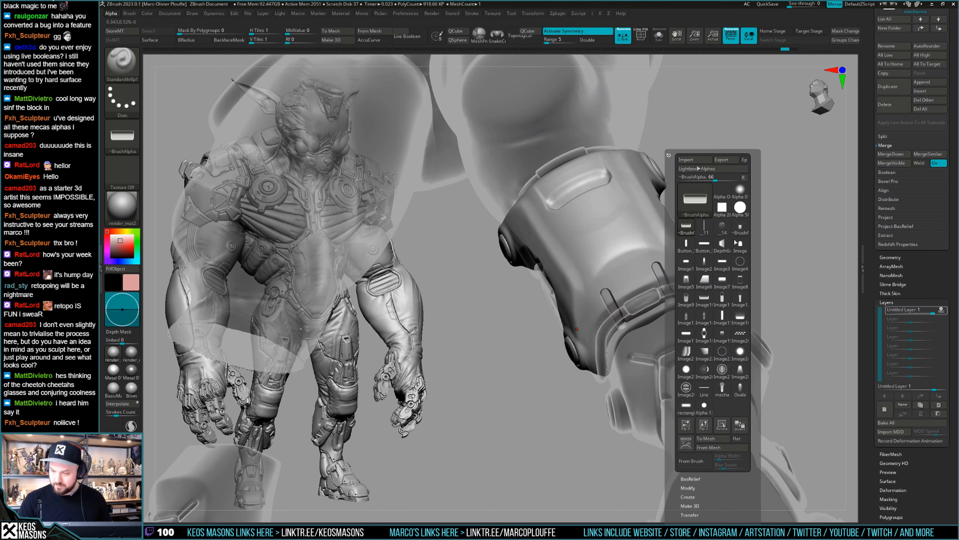
click(731, 256)
key(alt+a)
click(767, 302)
key(alt+a)
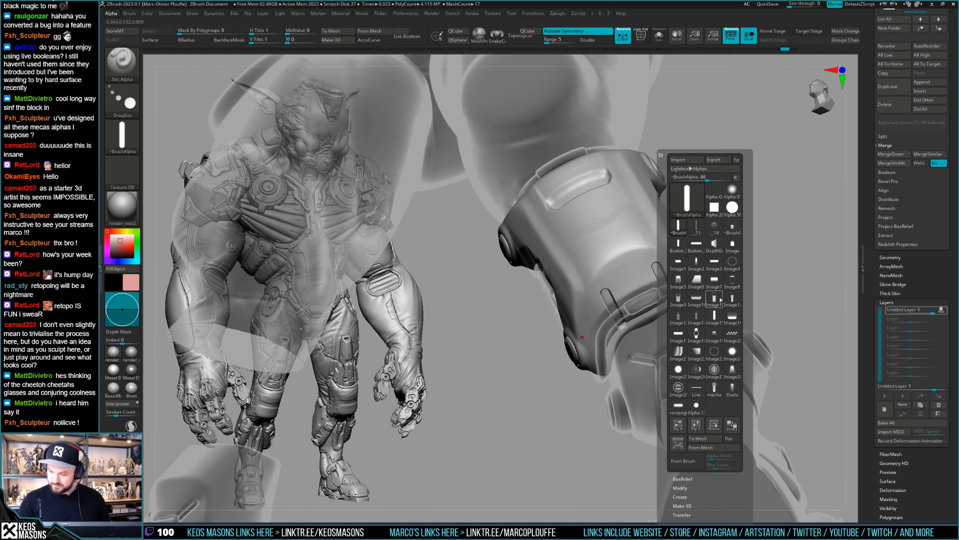
click(696, 298)
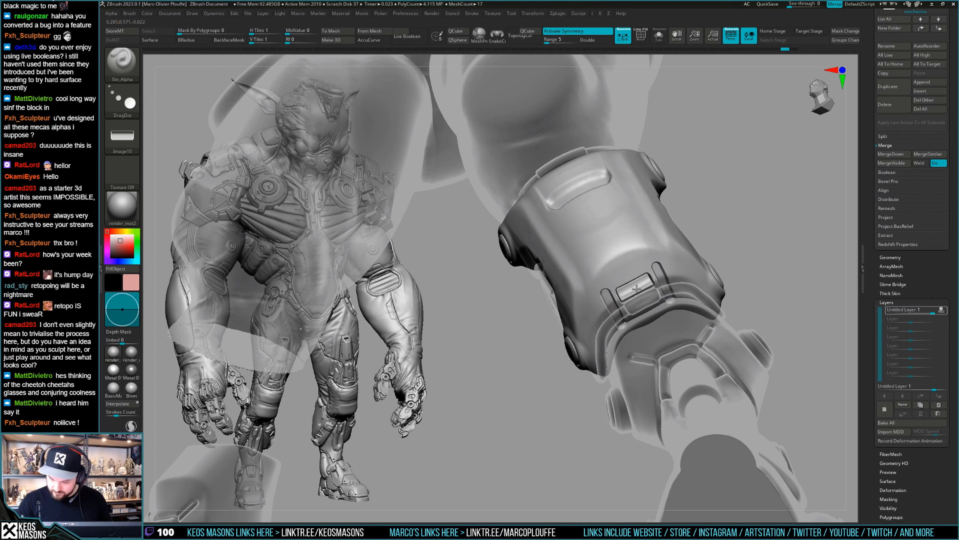
mouse_move(643, 287)
right_down()
mouse_move(623, 295)
mouse_move(661, 272)
mouse_move(635, 313)
mouse_move(647, 305)
mouse_move(630, 268)
right_up()
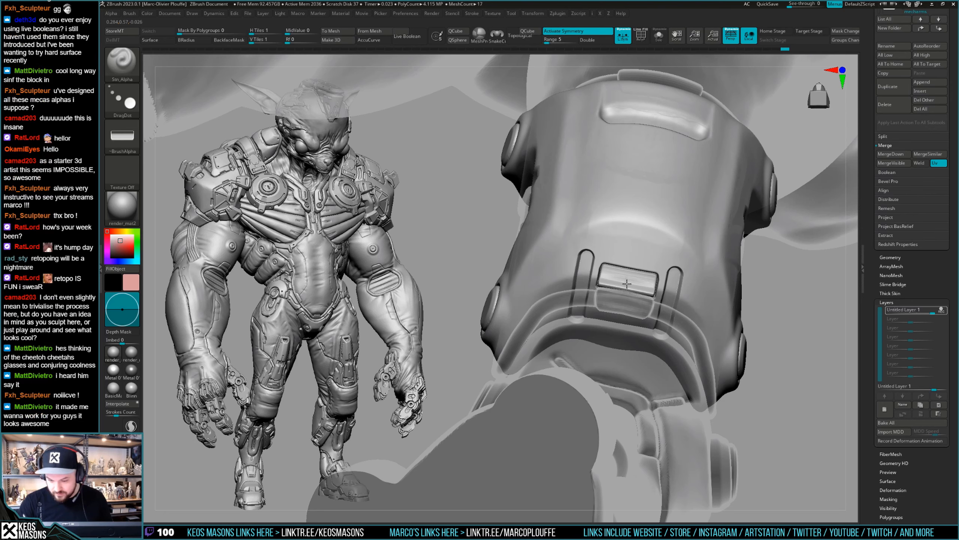
Step: Mask short rounded patches on the knee guard beside its corner bolts and near the lower panel
mouse_move(626, 284)
right_down()
mouse_move(659, 324)
mouse_move(715, 316)
mouse_move(718, 350)
mouse_move(724, 326)
right_up()
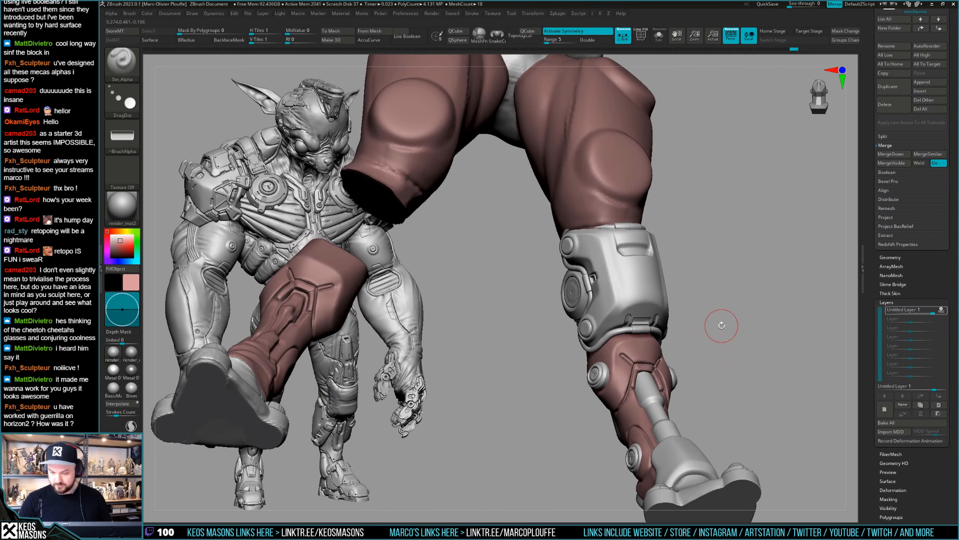
key(space)
key(space)
mouse_move(813, 267)
right_down()
mouse_move(615, 301)
mouse_move(586, 343)
right_up()
key(space)
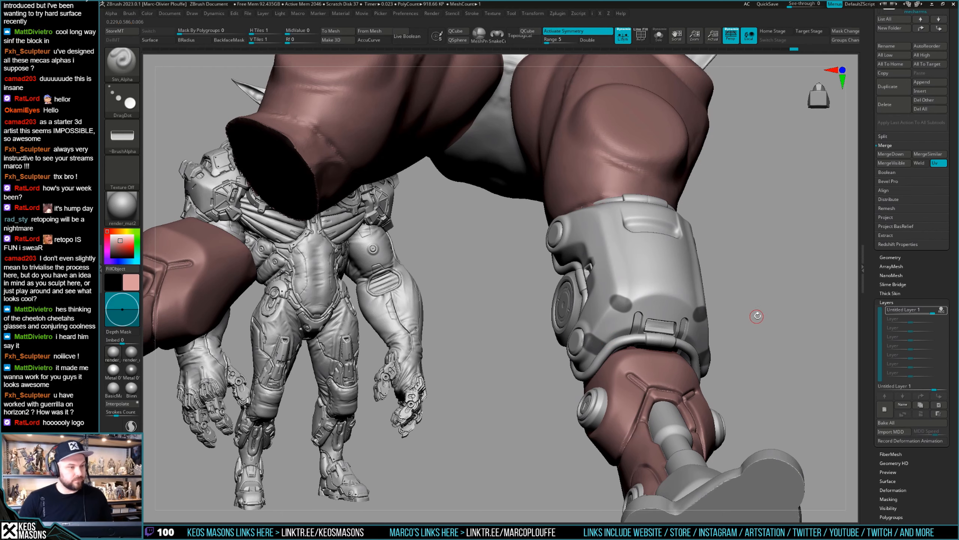
mouse_move(757, 316)
ctrl+right_down()
mouse_move(672, 295)
mouse_move(700, 358)
mouse_move(699, 284)
ctrl+right_up()
ctrl+drag(723, 270, 726, 283)
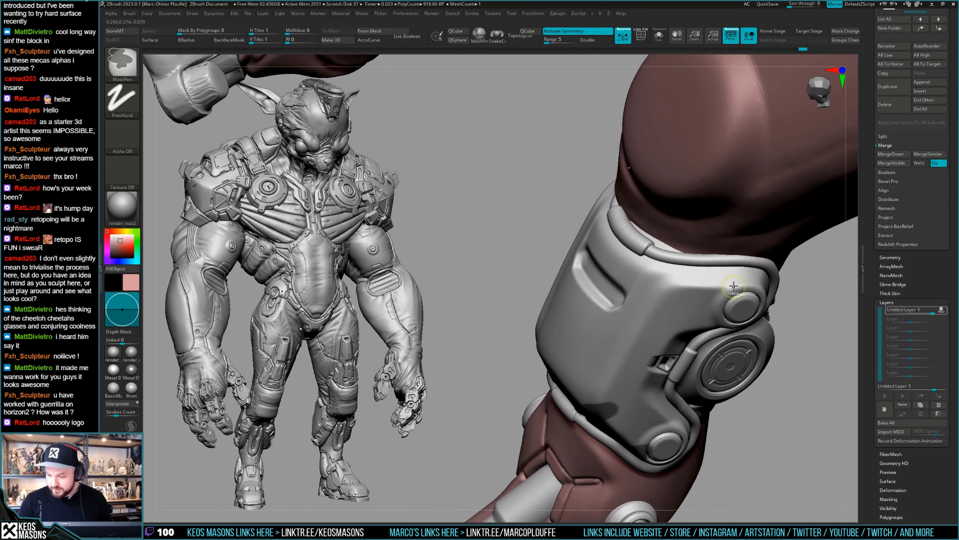
Step: Switch to the Orb_Cracks brush, reduce its draw size and try a straight groove between the masked patches beside the upper bolt
mouse_move(699, 289)
right_down()
mouse_move(682, 293)
mouse_move(707, 304)
right_up()
key(space)
click(733, 276)
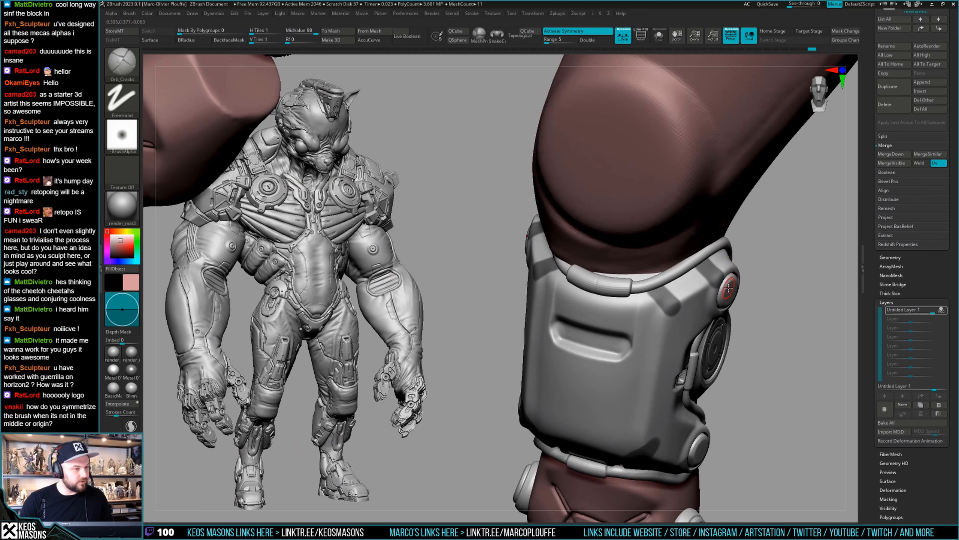
right_drag(726, 284, 660, 338)
key(space)
key(space)
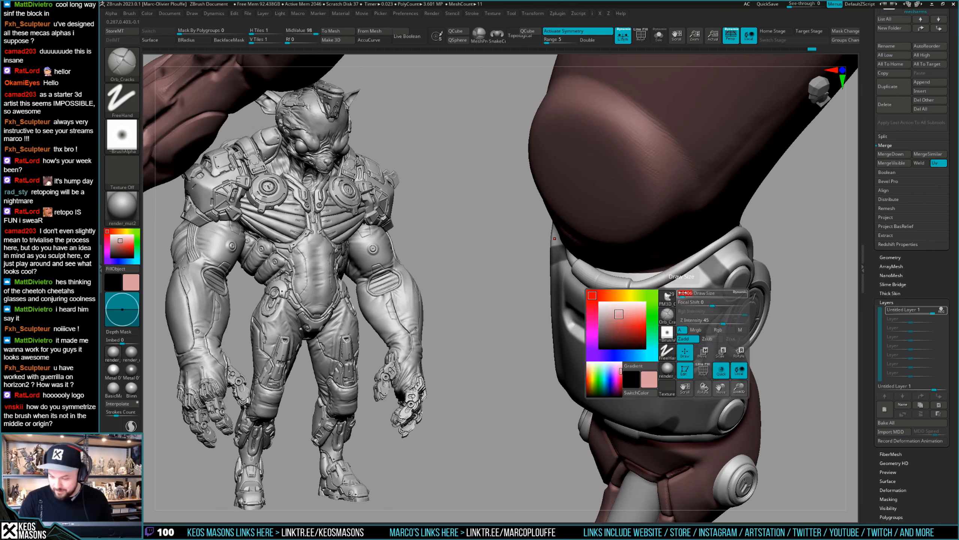
drag(688, 296, 678, 296)
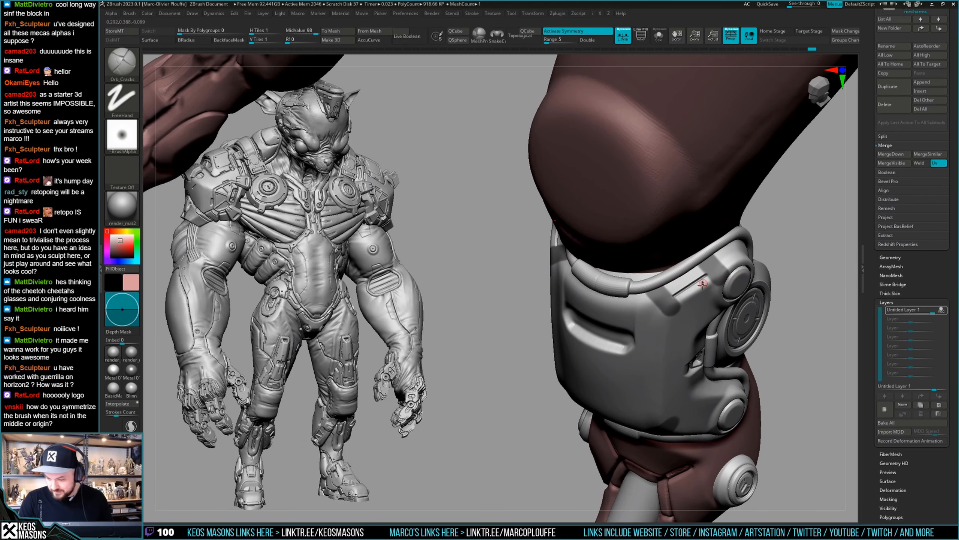
Step: Undo the groove and redraw it with a smaller draw size between the masked patches beside the upper bolt
key(ctrl+z)
key(space)
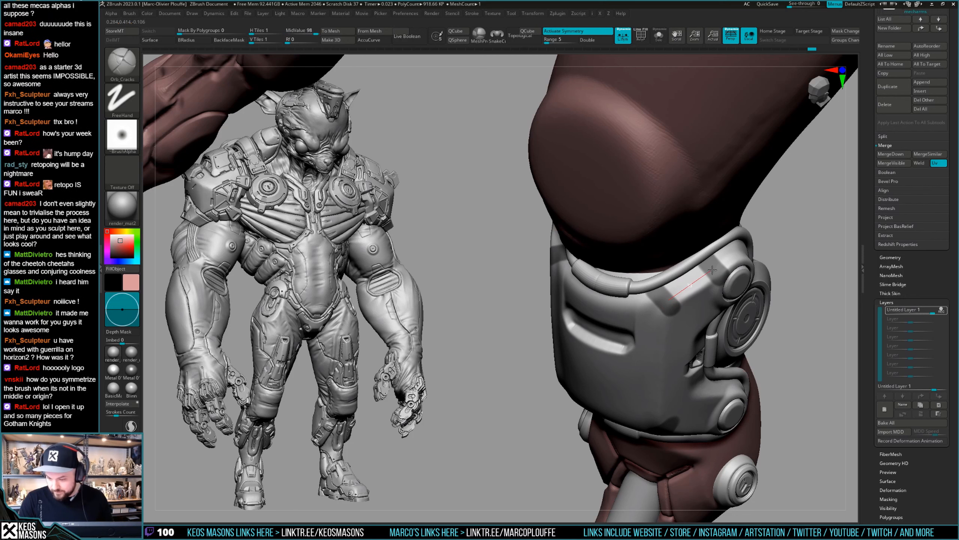
key(space)
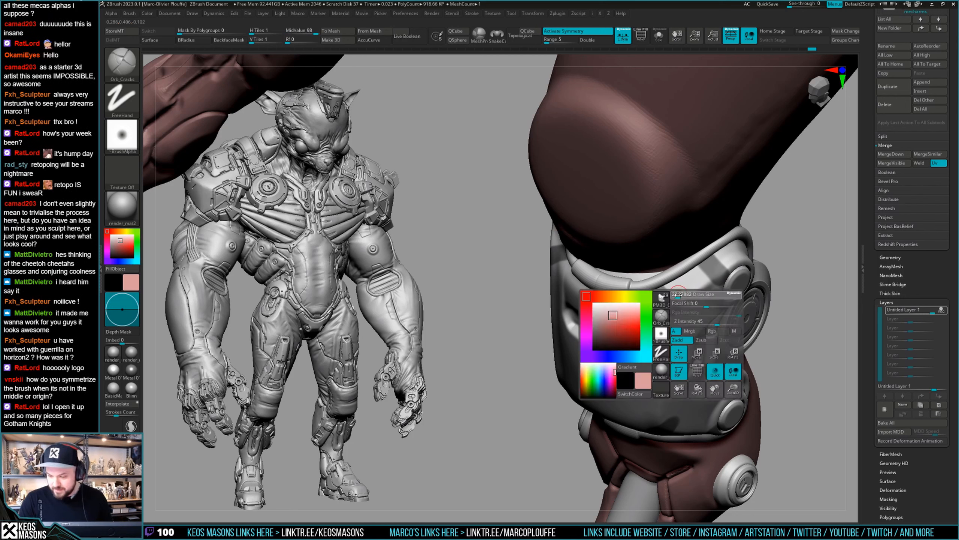
drag(679, 295, 677, 295)
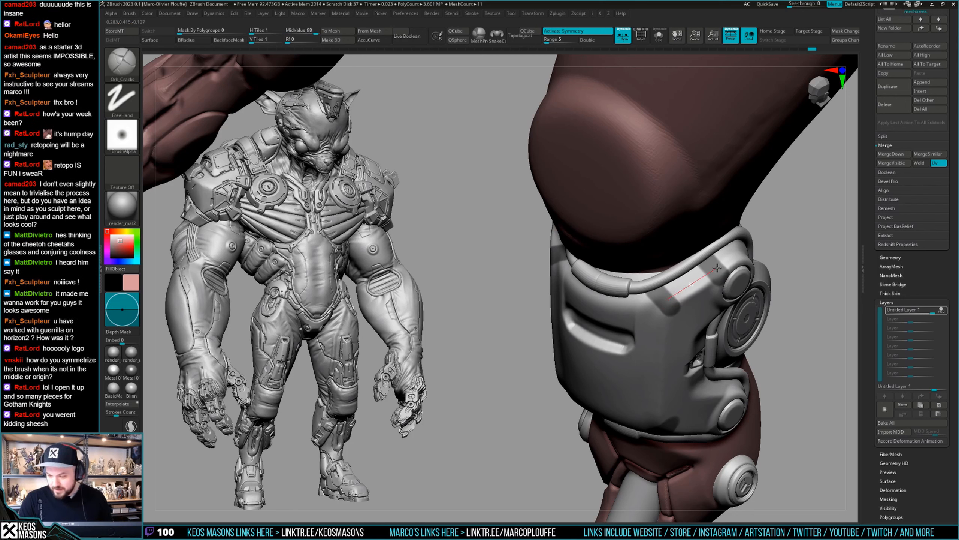
drag(718, 268, 718, 267)
Step: Cut a matching groove between the masked patches beside the knee guard's lower bolt
mouse_move(649, 427)
right_down()
mouse_move(710, 420)
mouse_move(680, 370)
mouse_move(653, 356)
right_up()
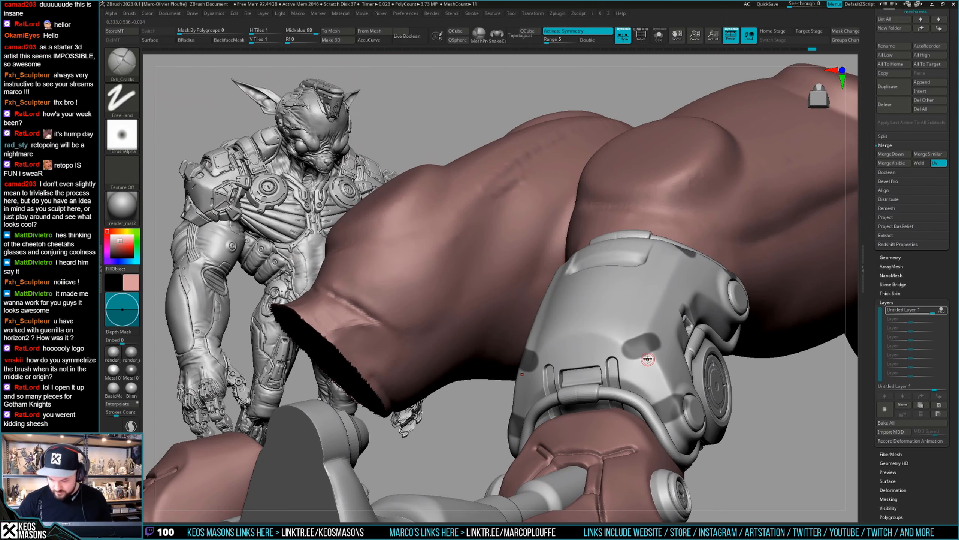
drag(666, 404, 667, 404)
mouse_move(668, 405)
ctrl+right_down()
mouse_move(698, 341)
mouse_move(696, 291)
mouse_move(732, 277)
mouse_move(756, 280)
mouse_move(718, 310)
mouse_move(710, 302)
ctrl+right_up()
Step: Clear the masked patches from the knee guard
right_click(740, 290)
click(748, 298)
mouse_move(636, 278)
mouse_down()
mouse_move(670, 246)
mouse_move(646, 268)
mouse_up()
ctrl+right_drag(637, 276, 677, 231)
right_drag(657, 318, 625, 321)
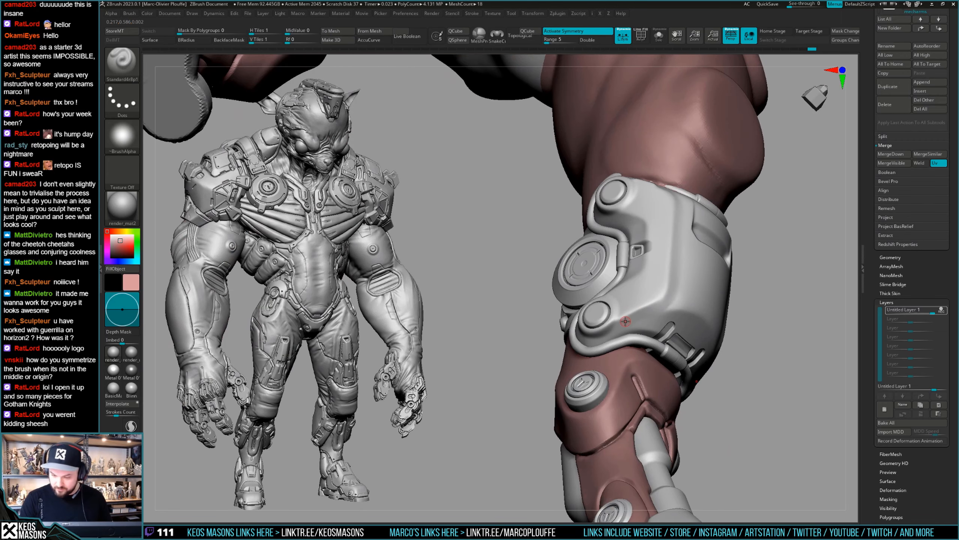
drag(657, 305, 623, 320)
ctrl+right_drag(624, 311, 628, 273)
right_drag(628, 273, 635, 332)
mouse_move(755, 271)
right_down()
mouse_move(751, 291)
mouse_move(747, 264)
mouse_move(744, 312)
right_up()
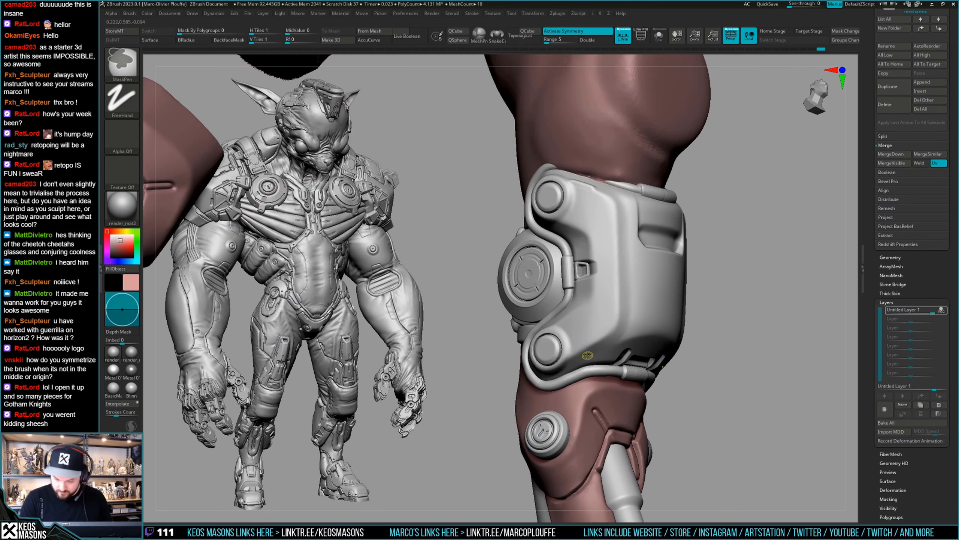
drag(604, 341, 577, 356)
ctrl+right_drag(578, 354, 593, 302)
mouse_move(687, 291)
right_down()
mouse_move(717, 282)
mouse_move(739, 292)
right_up()
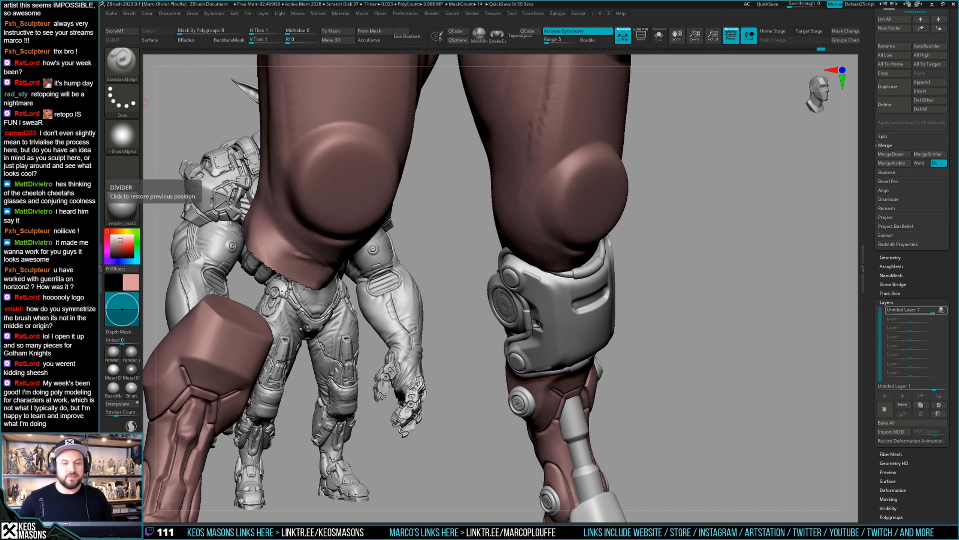
Step: Switch to the Orb_Cracks brush and mask a pair of rounded patches just below the knee guard's recessed front panel
right_drag(706, 298, 667, 273)
mouse_move(667, 274)
ctrl+right_down()
mouse_move(601, 310)
mouse_move(612, 334)
mouse_move(623, 315)
mouse_move(616, 308)
mouse_move(635, 306)
mouse_move(626, 289)
mouse_move(685, 315)
mouse_move(672, 306)
ctrl+right_up()
key(x)
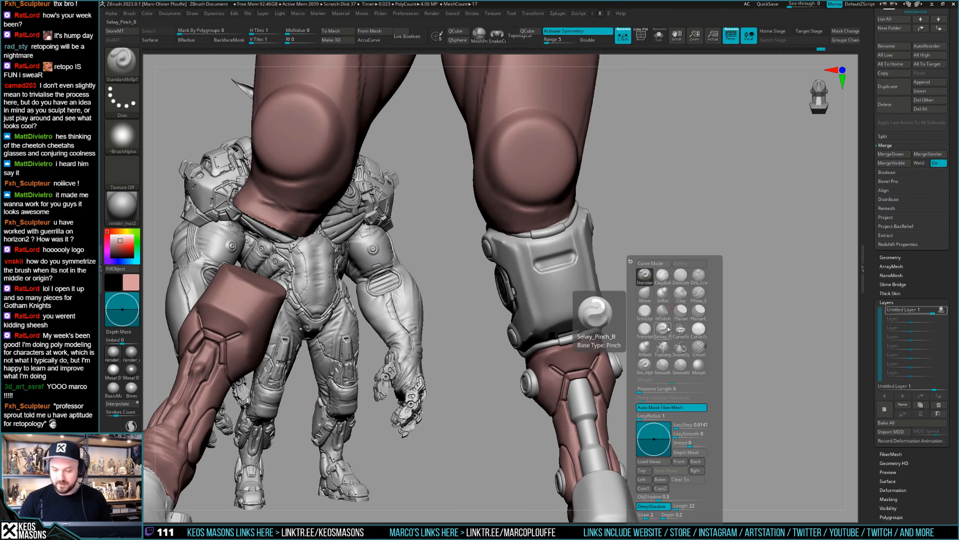
click(699, 275)
mouse_move(698, 275)
right_down()
mouse_move(634, 280)
mouse_move(585, 266)
mouse_move(569, 317)
mouse_move(600, 288)
mouse_move(578, 269)
right_up()
right_click(569, 316)
ctrl+drag(575, 267, 585, 264)
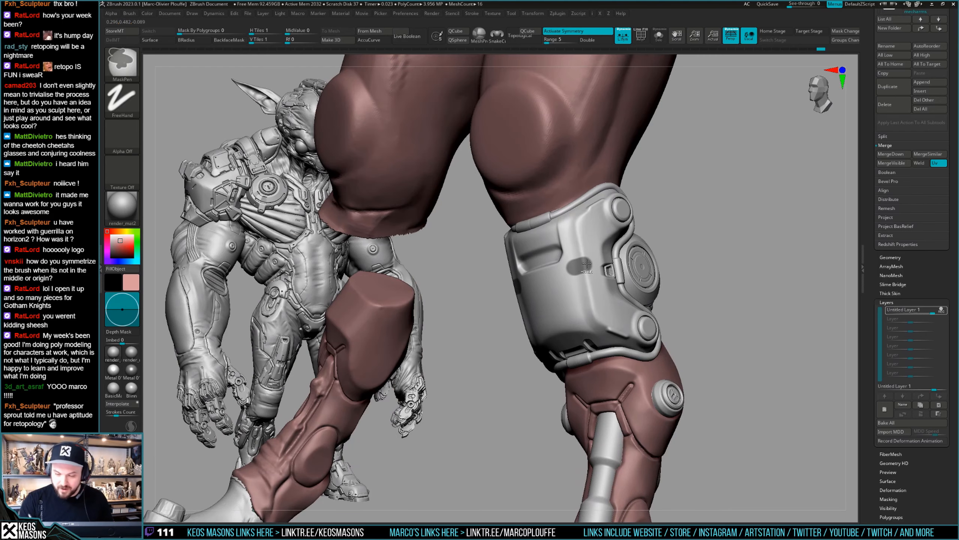
Step: Mask a matching pair of rounded patches near the lower corners of the knee guard's front face
right_drag(584, 265, 598, 316)
ctrl+drag(596, 318, 588, 322)
right_drag(596, 319, 619, 318)
key(ctrl+z)
ctrl+drag(598, 317, 594, 320)
ctrl+right_drag(593, 319, 565, 315)
right_click(566, 315)
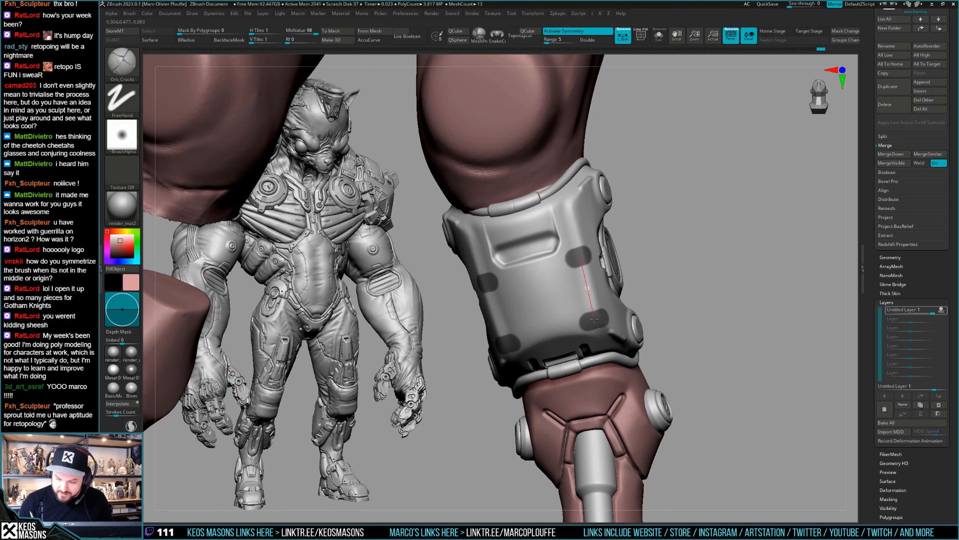
Step: Try a straight groove between the upper and lower masked patches, undo it and clear the mask
drag(593, 319, 594, 320)
right_drag(595, 321, 619, 321)
key(ctrl+z)
right_click(476, 337)
right_drag(476, 337, 502, 334)
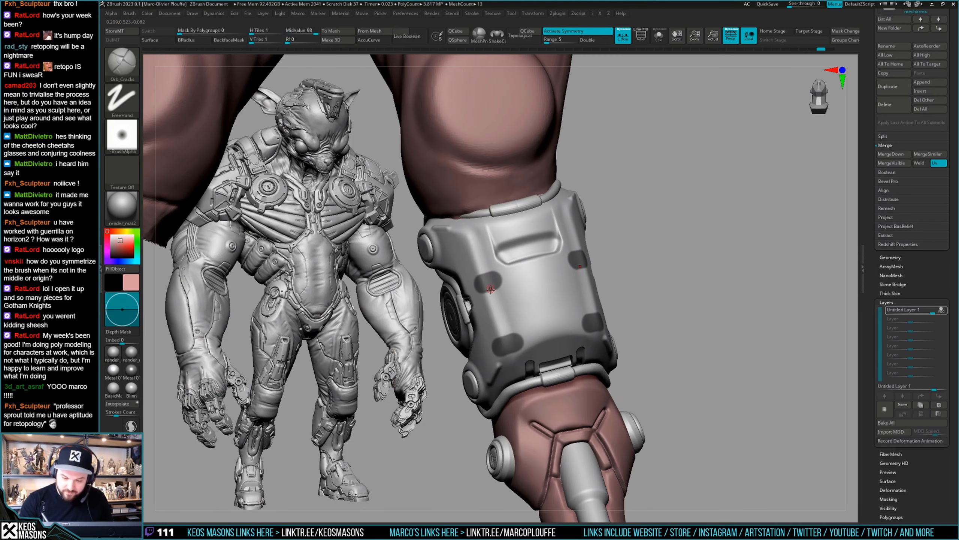
key(ctrl+z)
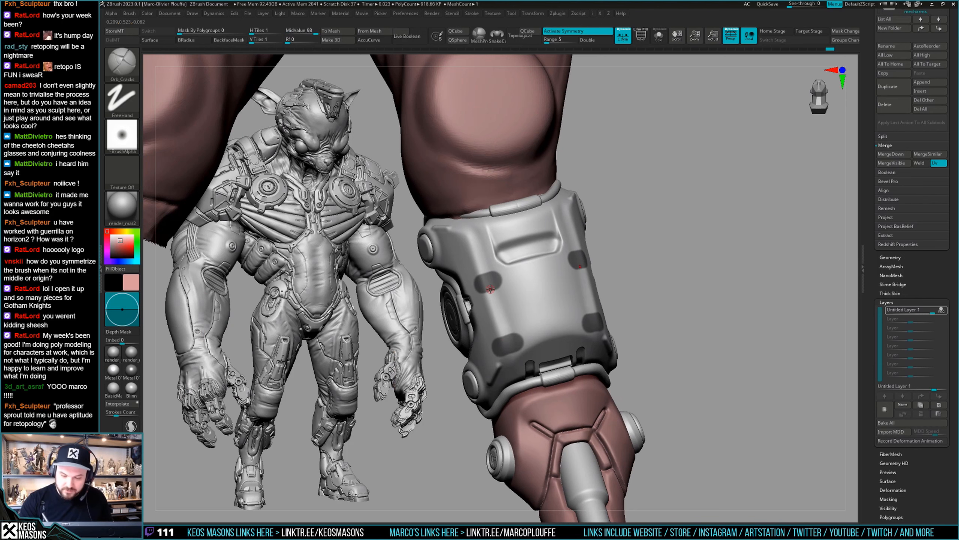
ctrl+right_drag(506, 341, 544, 325)
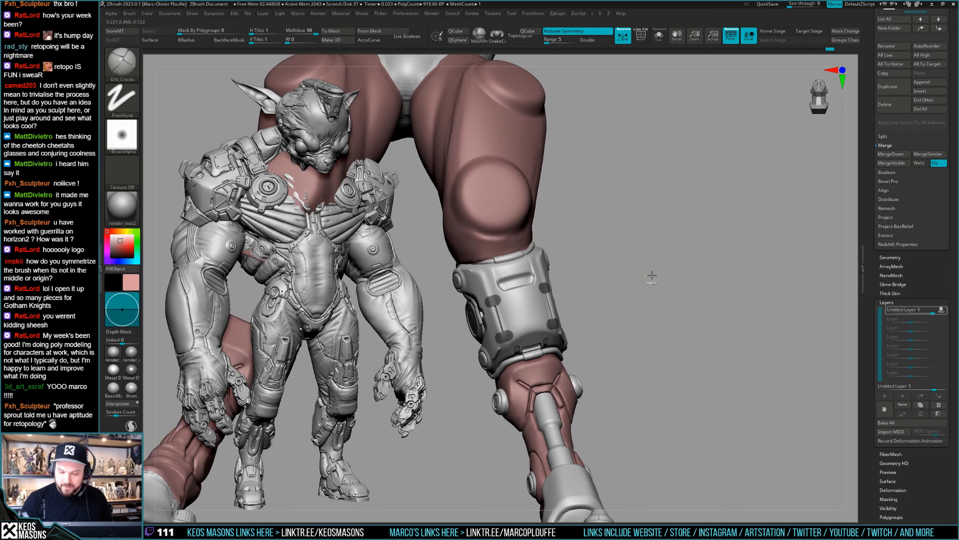
ctrl+drag(651, 274, 660, 280)
mouse_move(662, 280)
right_down()
mouse_move(676, 289)
mouse_move(668, 324)
mouse_move(677, 323)
mouse_move(671, 307)
right_up()
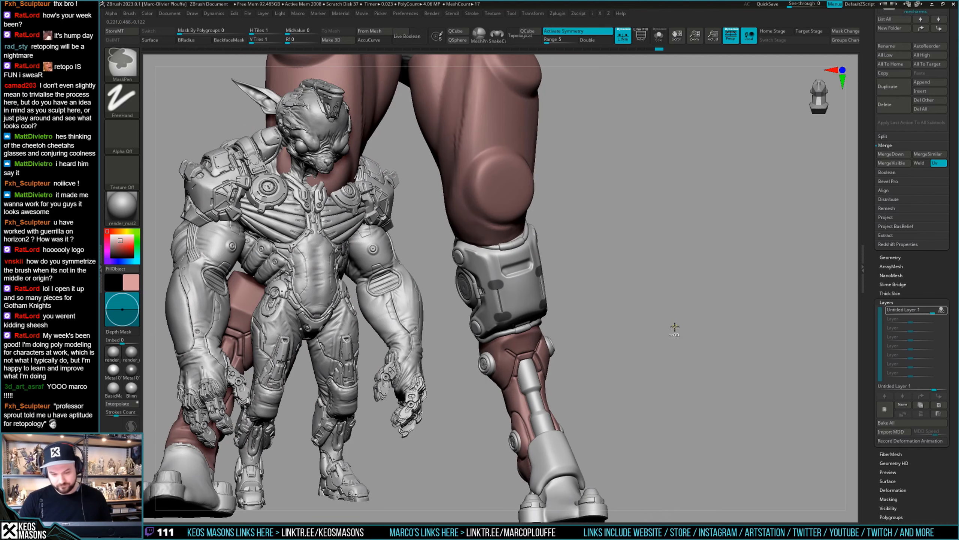
Step: Switch to the Stn_Alpha stamping brush and choose a small horizontal rounded alpha
mouse_move(675, 340)
ctrl+right_down()
mouse_move(669, 284)
mouse_move(670, 304)
mouse_move(655, 302)
mouse_move(672, 315)
mouse_move(675, 306)
mouse_move(642, 298)
mouse_move(641, 336)
ctrl+right_up()
key(space)
click(532, 366)
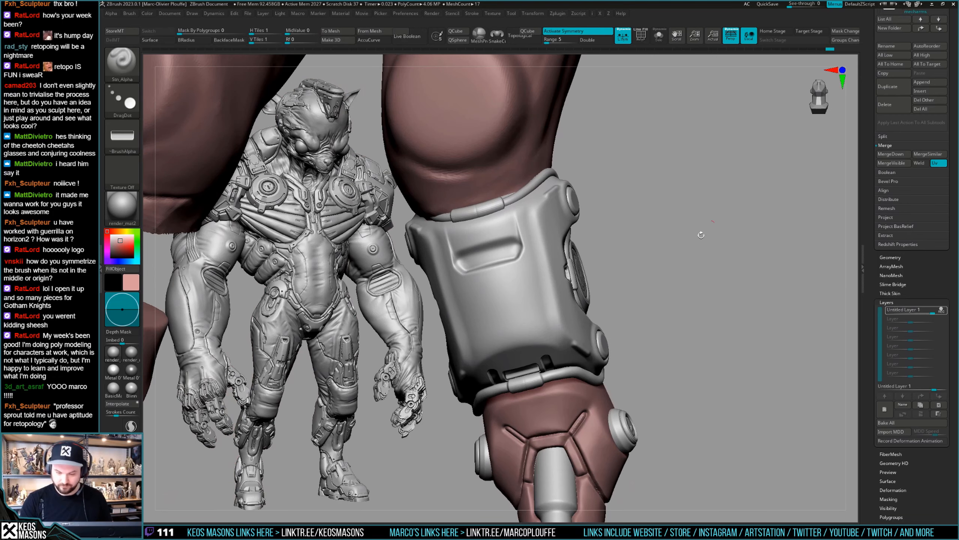
key(a)
click(649, 260)
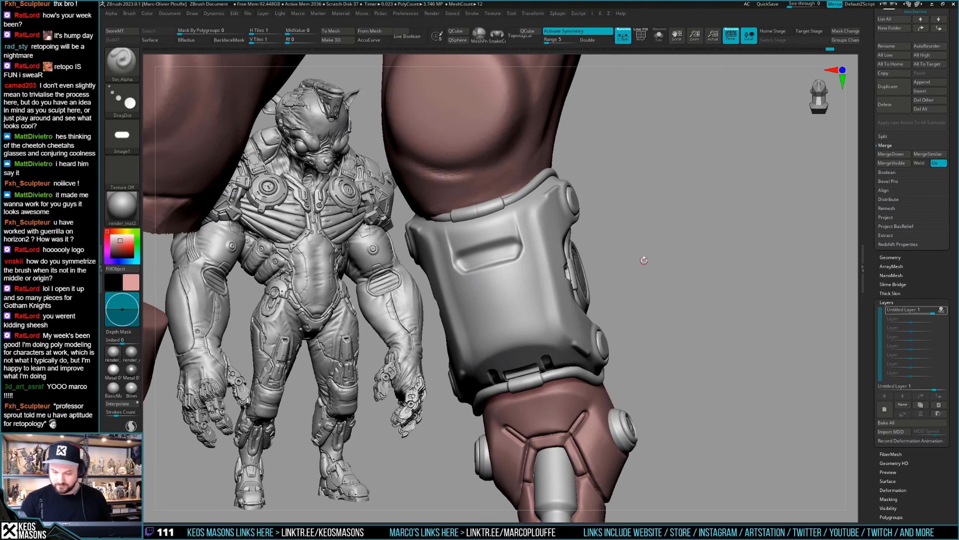
Step: Try stamping two mirrored pairs of small slots on the knee guard's front face and undo them
key(ctrl+z)
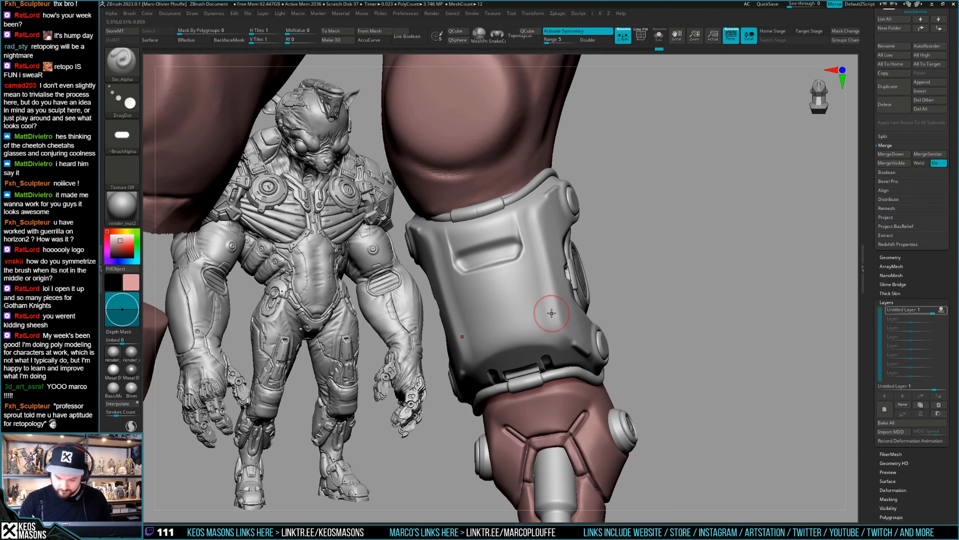
right_drag(638, 325, 694, 326)
key(shift+f)
key(shift+f)
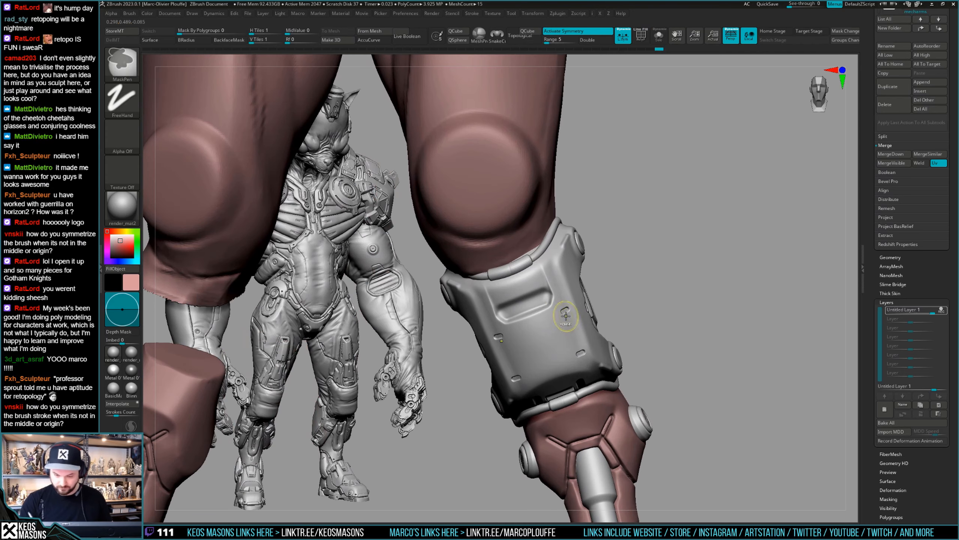
key(ctrl+z)
key(ctrl+z)
Step: Choose the upright rounded alpha and stamp upper and lower mirrored slots on the knee guard's front face
key(F4)
click(574, 423)
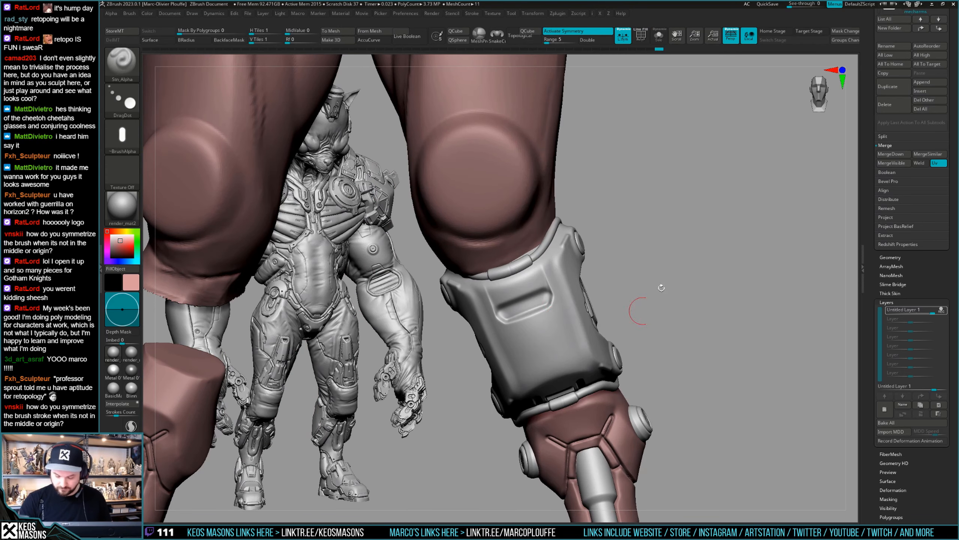
drag(554, 316, 555, 318)
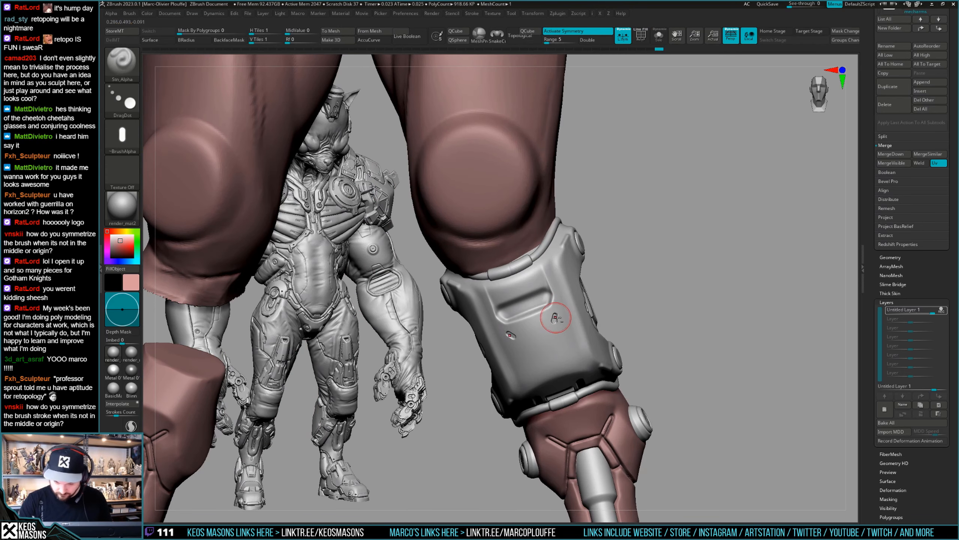
right_drag(579, 363, 578, 343)
drag(579, 355, 576, 360)
right_drag(573, 359, 735, 298)
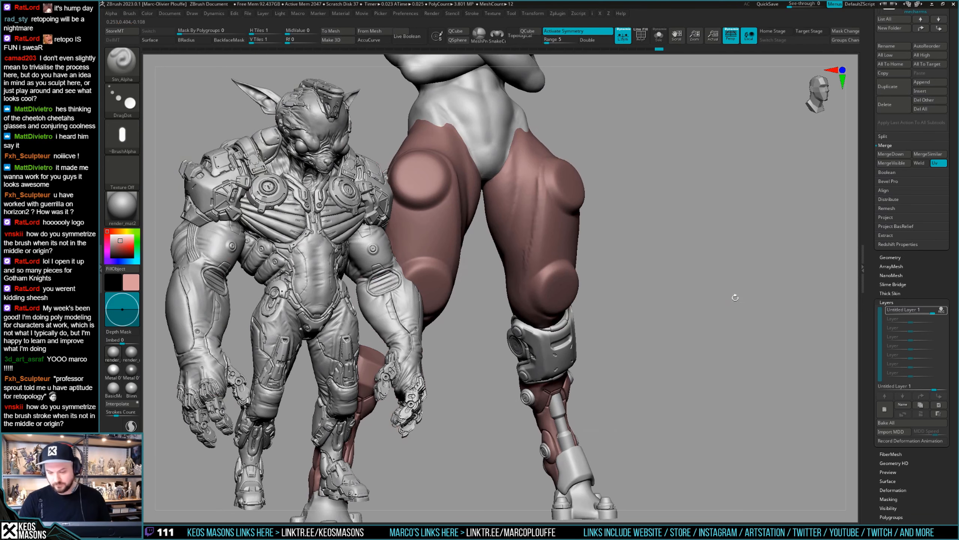
Step: Switch to the ClayBuildup brush, compare the knee guard with and without the front slots, and undo the slots
key(b)
key(c)
key(b)
mouse_move(676, 312)
right_down()
mouse_move(677, 281)
mouse_move(716, 301)
mouse_move(700, 298)
right_up()
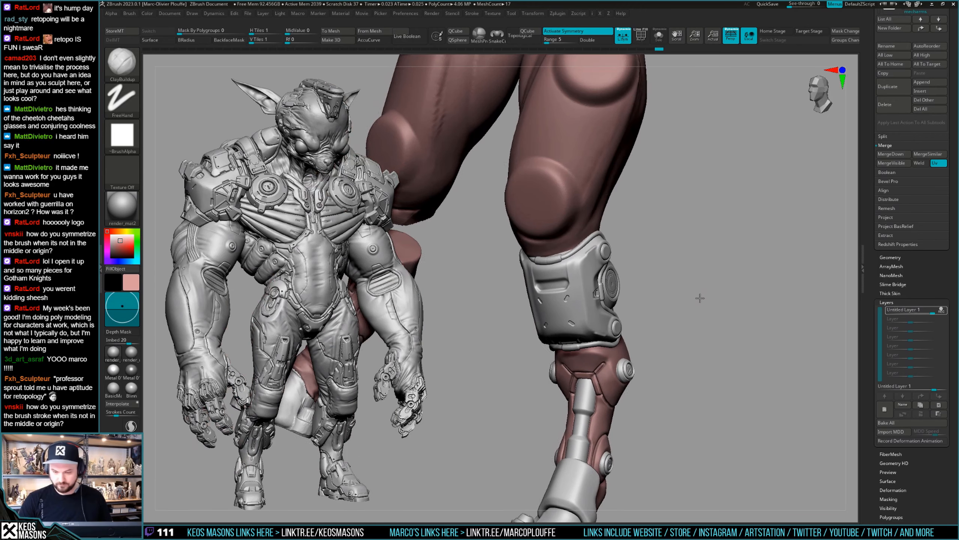
key(ctrl+z)
key(ctrl+shift+z)
key(ctrl+z)
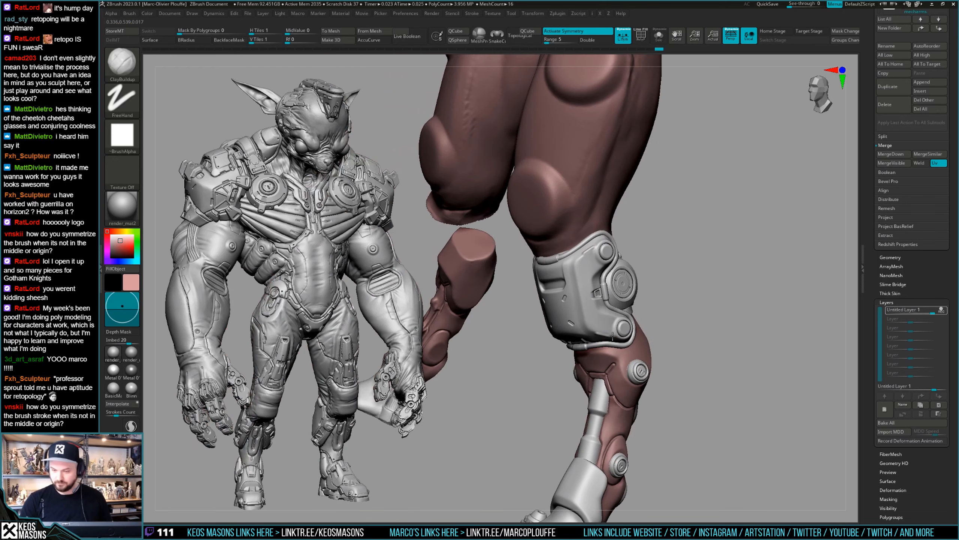
key(ctrl+shift+z)
key(ctrl+z)
key(ctrl+shift+z)
key(ctrl+z)
key(ctrl+shift+z)
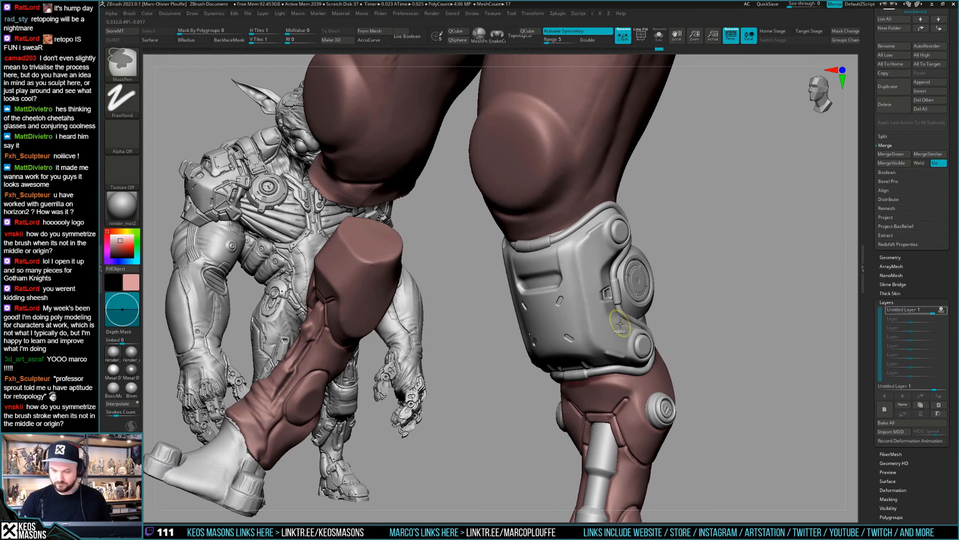
key(ctrl+z)
Step: Return to the Stn_Alpha brush and stamp small upright slots beside the knee guard's corner bolts
right_click(621, 326)
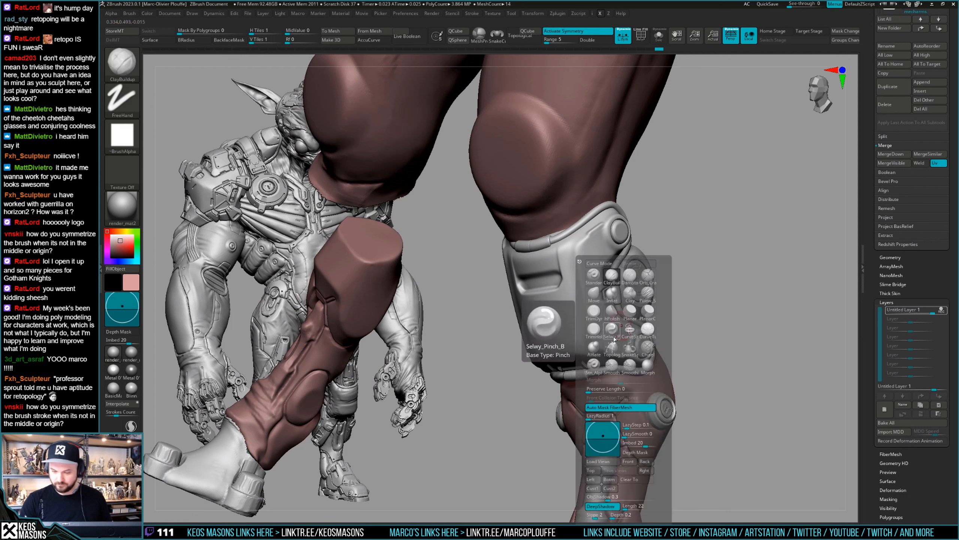
right_drag(616, 338, 592, 241)
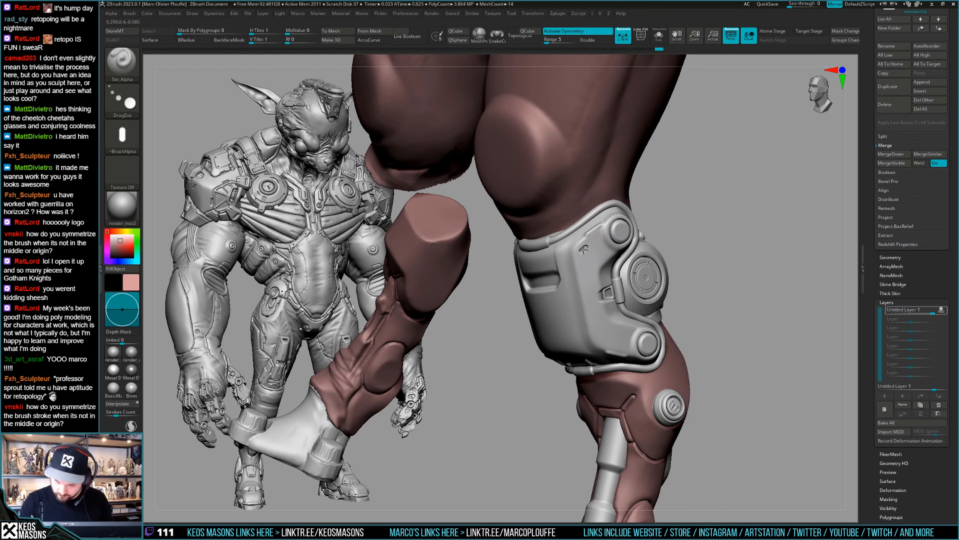
right_drag(614, 332, 706, 288)
Step: Hide the detail layer, store a morph target of the plain knee guard and show the layer again
mouse_move(945, 313)
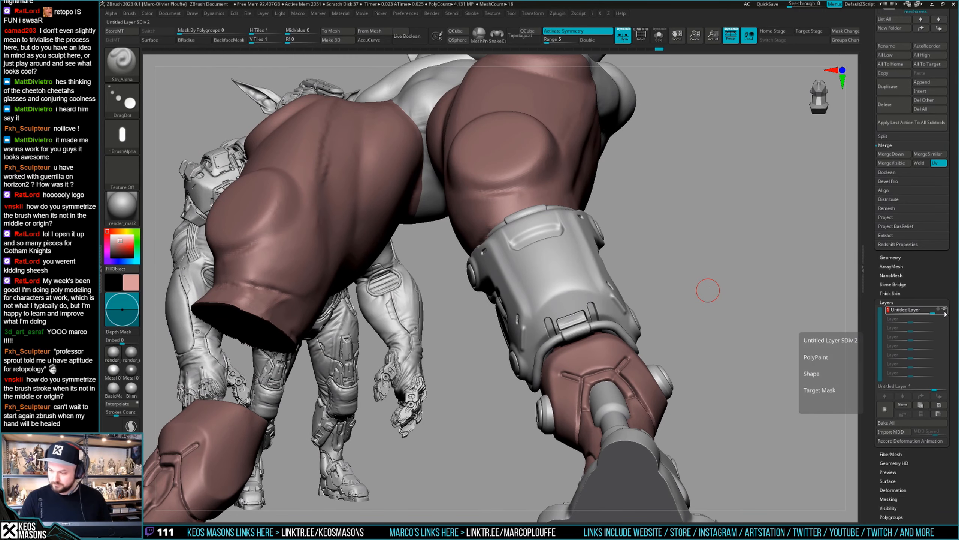
click(114, 31)
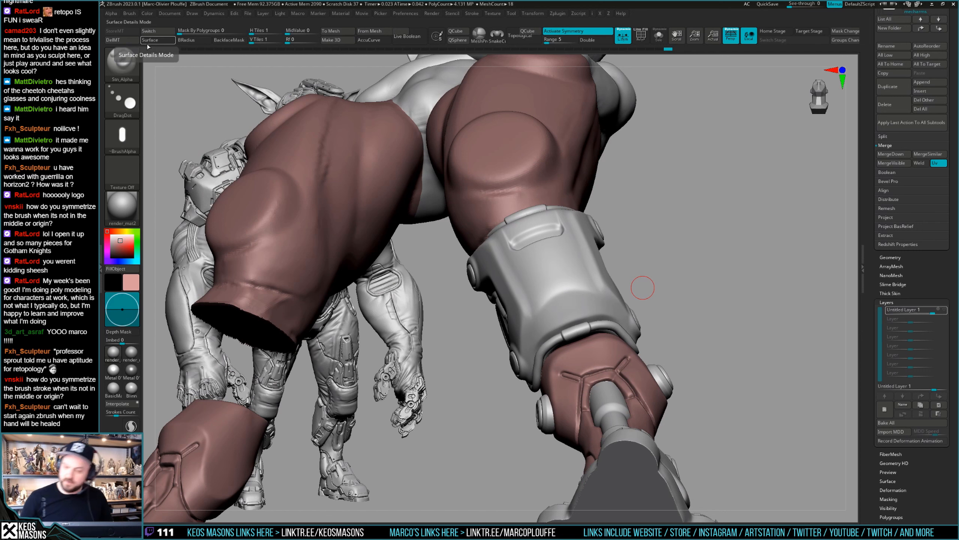
mouse_move(583, 300)
ctrl+right_down()
mouse_move(555, 316)
mouse_move(569, 304)
ctrl+right_up()
Step: Enable layer recording and use the Morph brush with Alpha 13 to erase the slots flanking the lower latch
key(a)
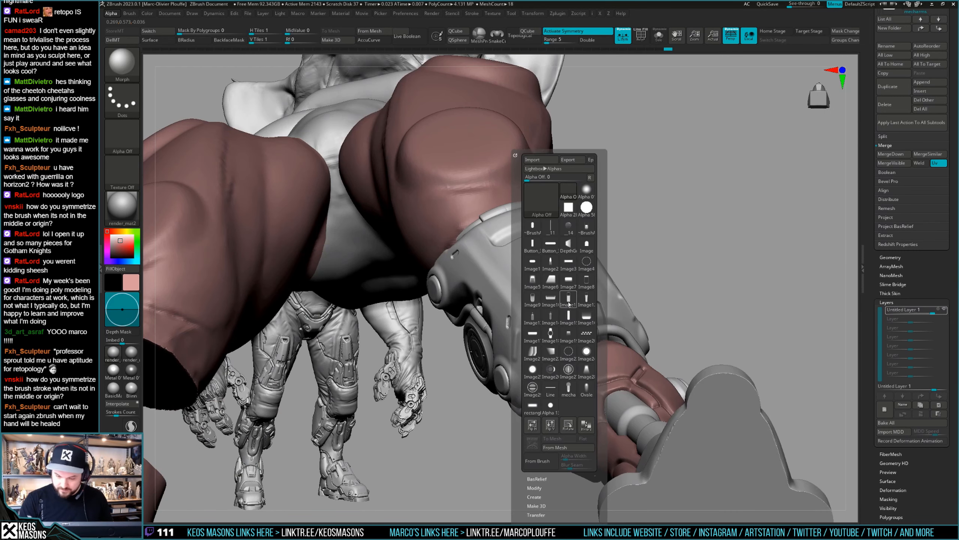
click(551, 405)
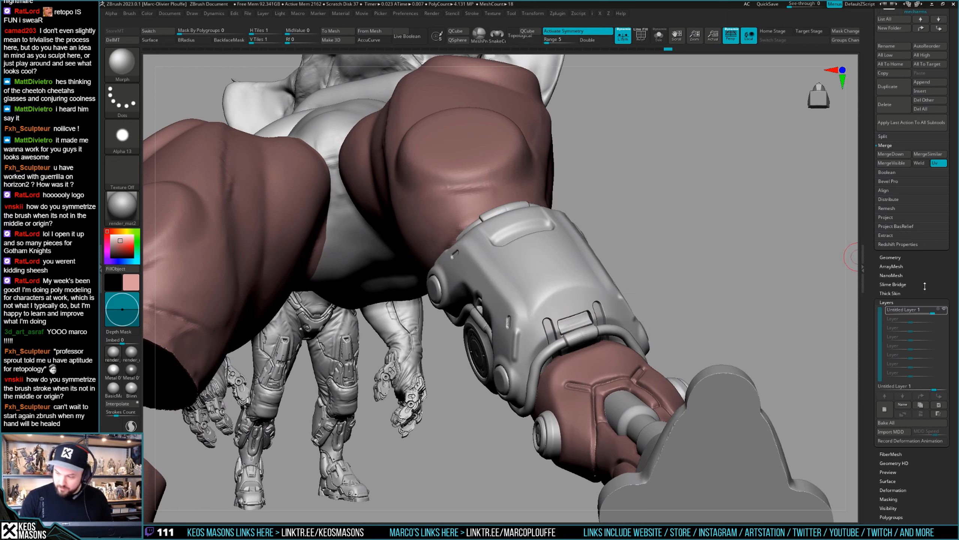
click(942, 311)
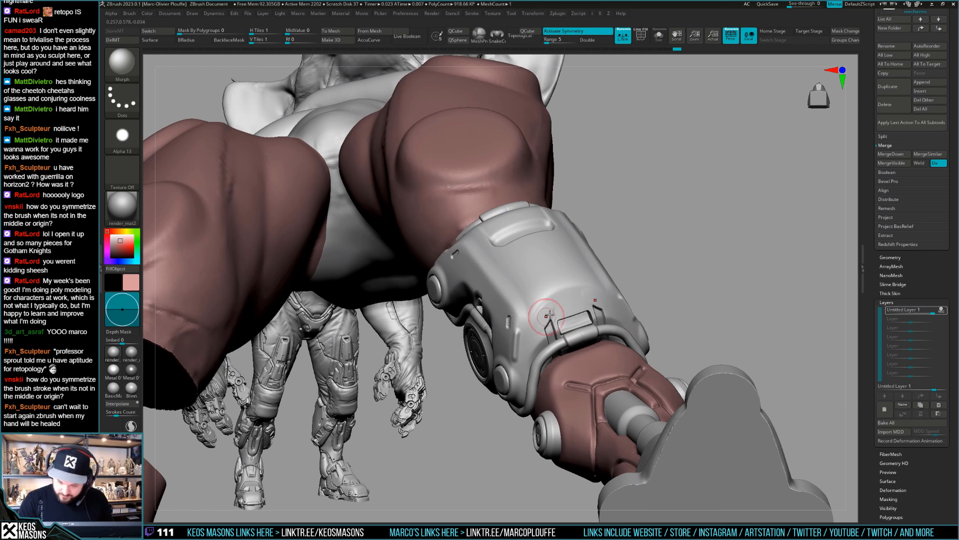
drag(548, 315, 546, 322)
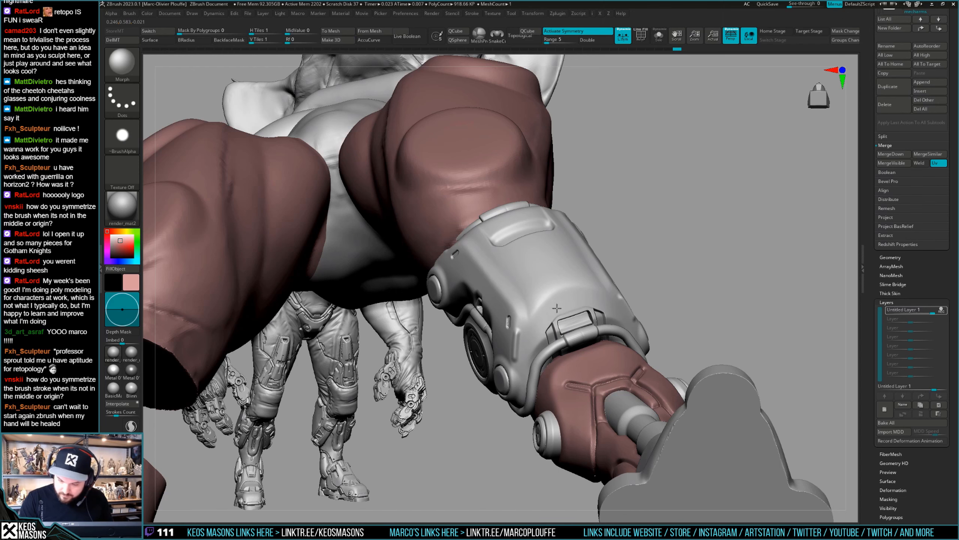
Step: Cut an angular groove around the lower latch panel with the Orb_Cracks brush
mouse_move(578, 299)
right_down()
mouse_move(577, 326)
mouse_move(563, 310)
mouse_move(552, 331)
right_up()
key(b)
key(o)
key(c)
key(space)
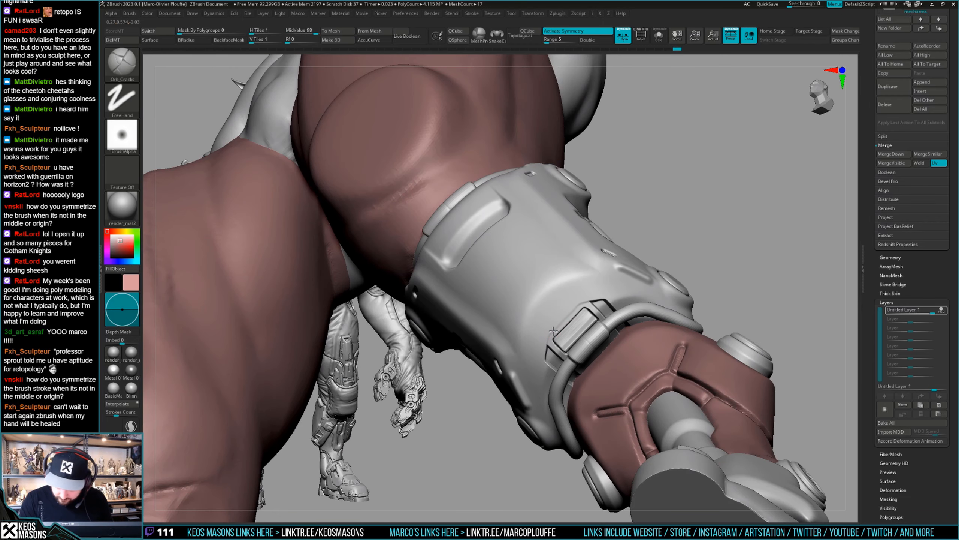
right_drag(550, 342, 552, 341)
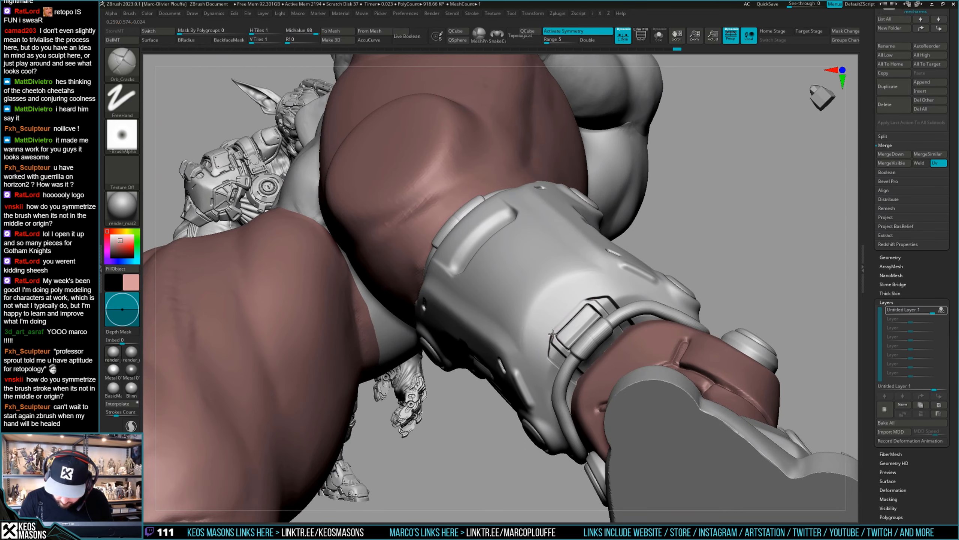
right_drag(585, 300, 553, 331)
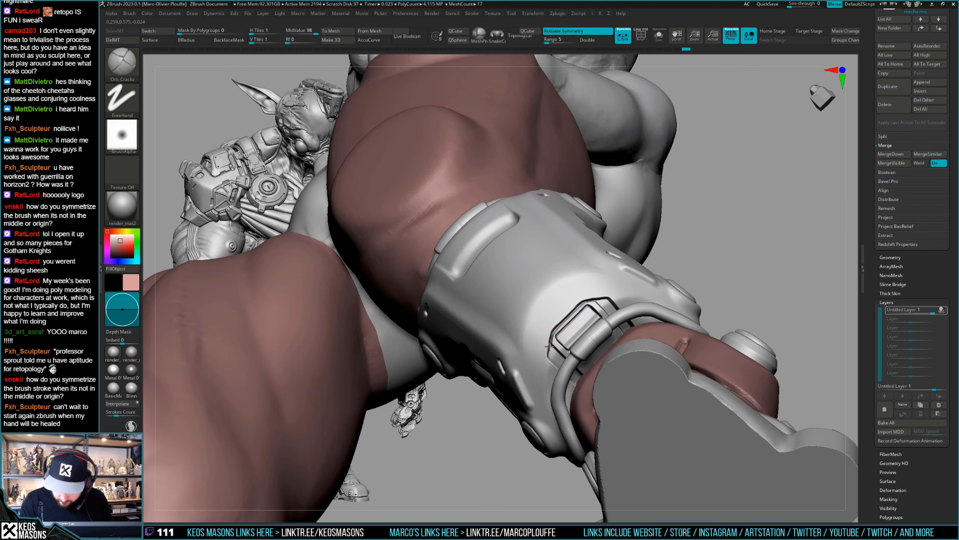
drag(549, 346, 551, 359)
alt+right_drag(558, 357, 561, 327)
Step: Switch to the Move brush, adjust its draw size and refine the corners of the groove around the latch
key(space)
click(533, 295)
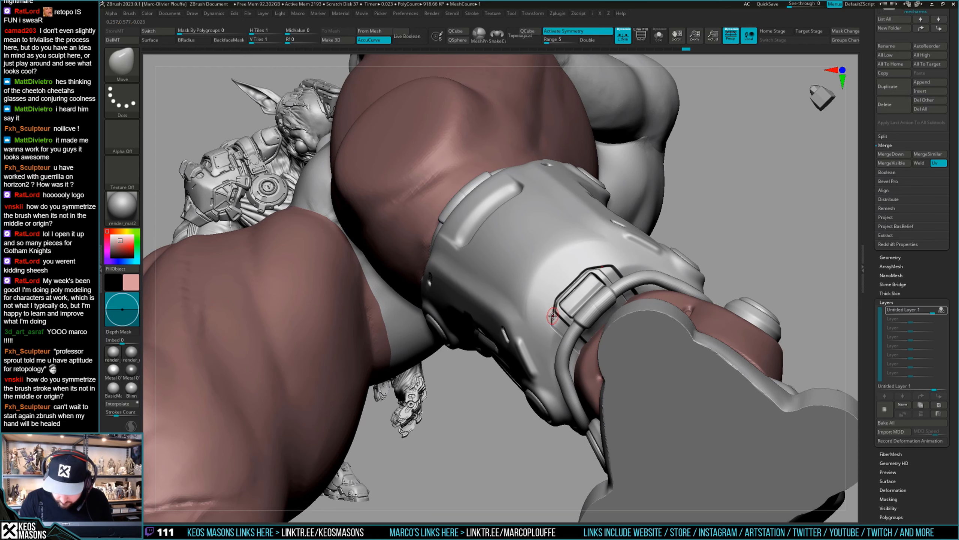
key(s)
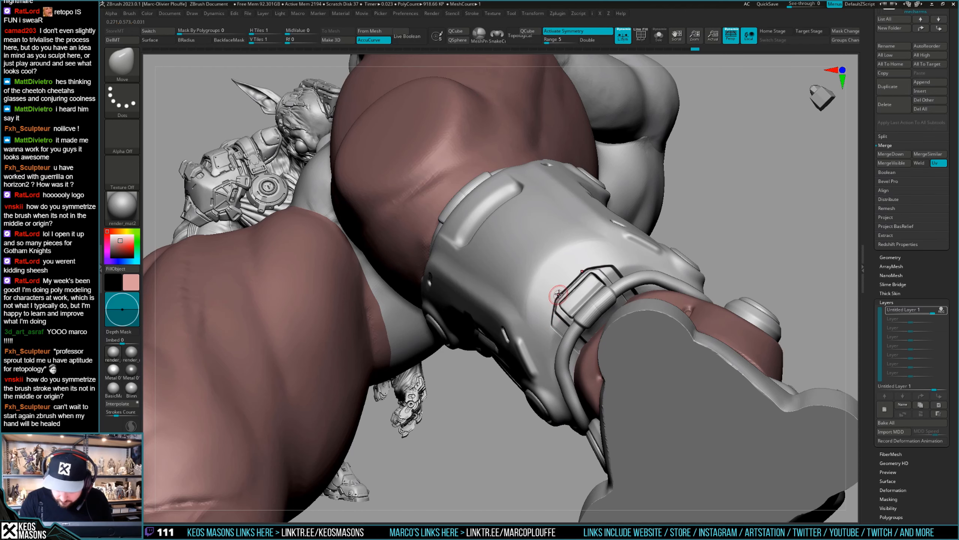
Step: Examine the knee guard and the outlined latch from several angles
ctrl+right_drag(560, 293, 693, 289)
right_drag(693, 289, 677, 204)
key(w)
key(shift+f)
key(q)
key(shift+f)
right_drag(697, 313, 689, 340)
alt+right_drag(713, 296, 648, 316)
Step: Delete the stored morph target of the knee guard
mouse_move(593, 360)
right_down()
mouse_move(618, 309)
mouse_move(611, 327)
mouse_move(611, 302)
mouse_move(587, 329)
mouse_move(644, 285)
mouse_move(566, 320)
mouse_move(595, 298)
mouse_move(547, 234)
right_up()
mouse_move(530, 213)
shift+mouse_down()
mouse_move(520, 222)
mouse_move(537, 204)
shift+mouse_up()
mouse_move(538, 206)
right_down()
mouse_move(543, 235)
mouse_move(534, 188)
right_up()
click(122, 40)
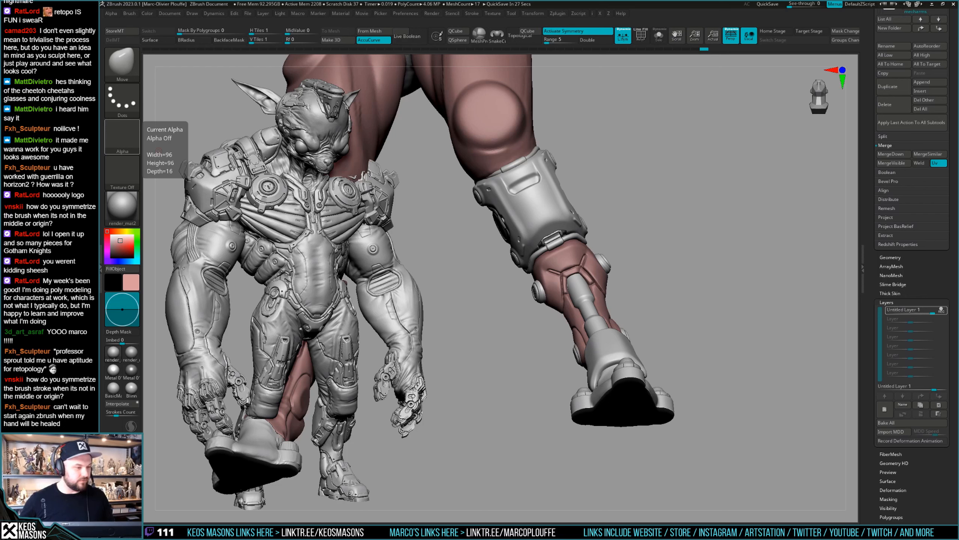
drag(707, 221, 704, 242)
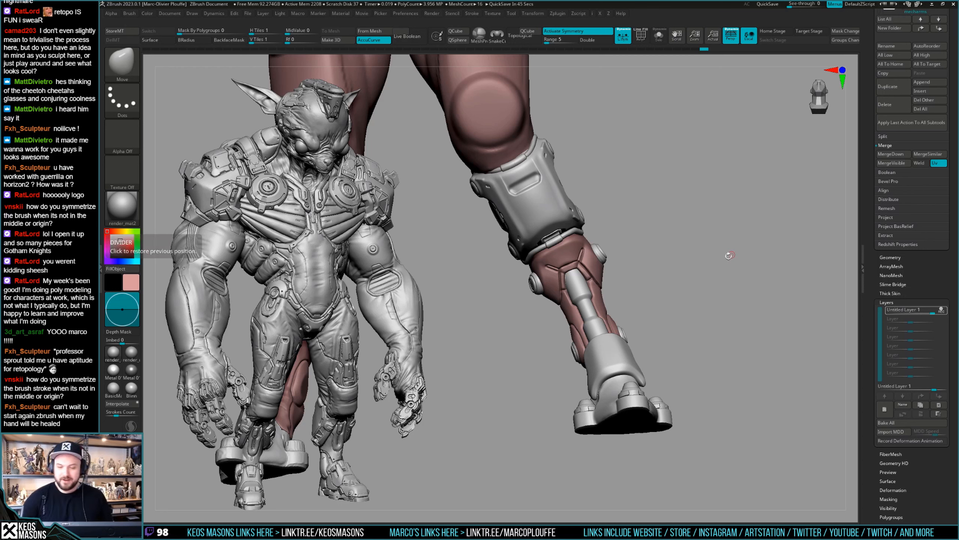
Step: Select the raised rim piece that frames the side of the knee guard
drag(702, 282, 698, 307)
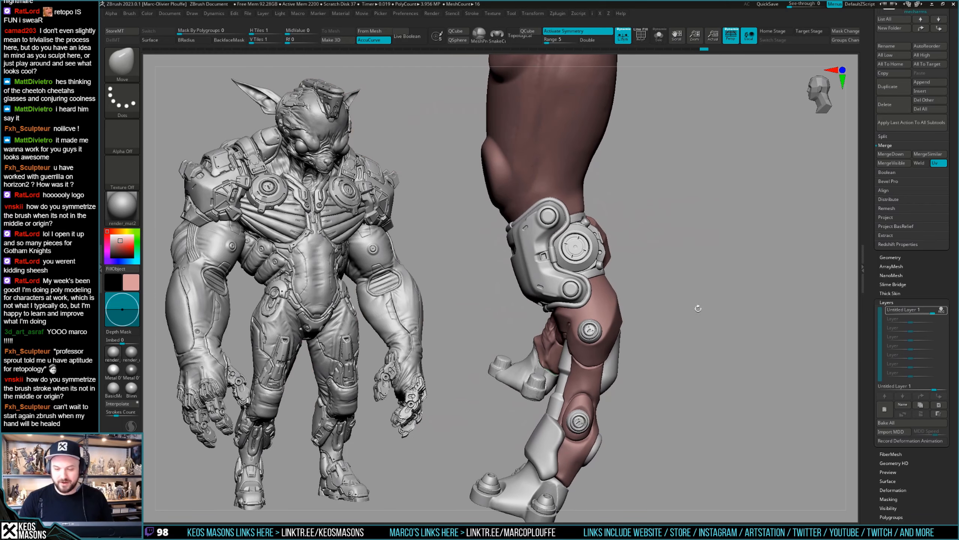
ctrl+right_drag(698, 307, 673, 325)
right_drag(591, 314, 601, 314)
right_click(601, 314)
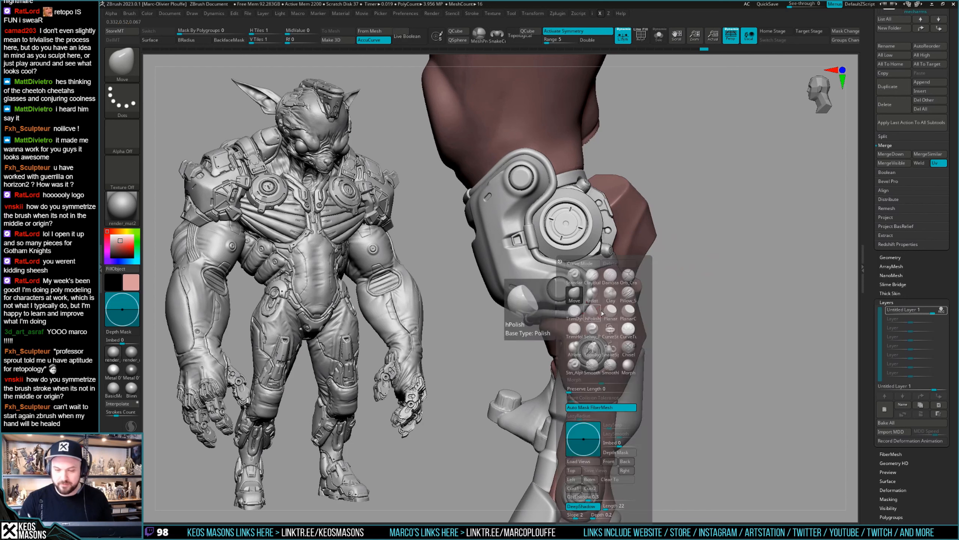
right_click(592, 264)
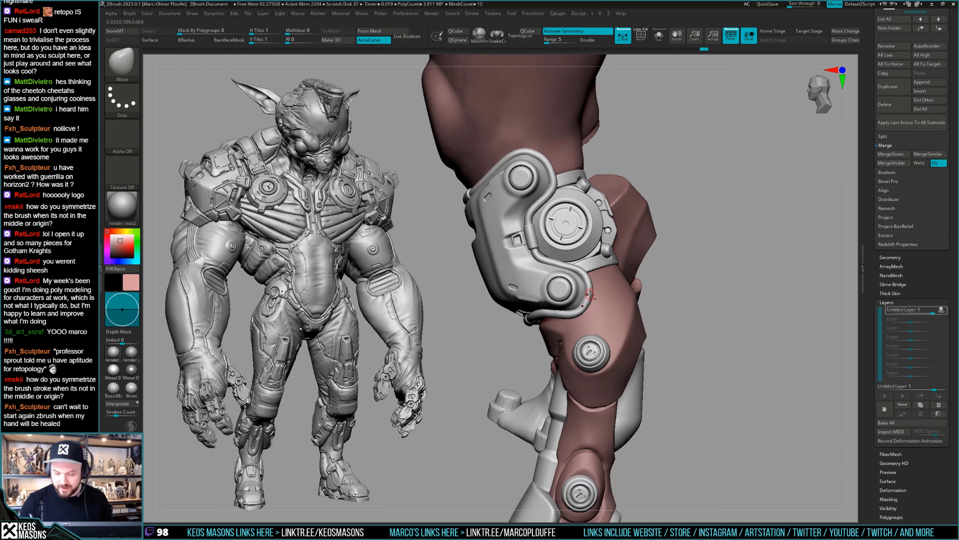
alt+click(589, 294)
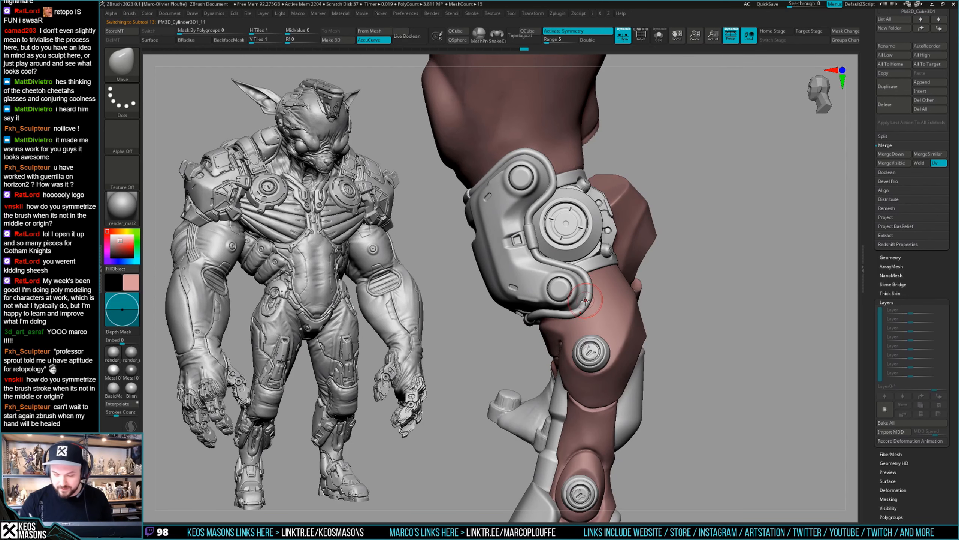
Step: Examine the rim piece and the round side joint of the knee guard from several angles
key(ctrl)
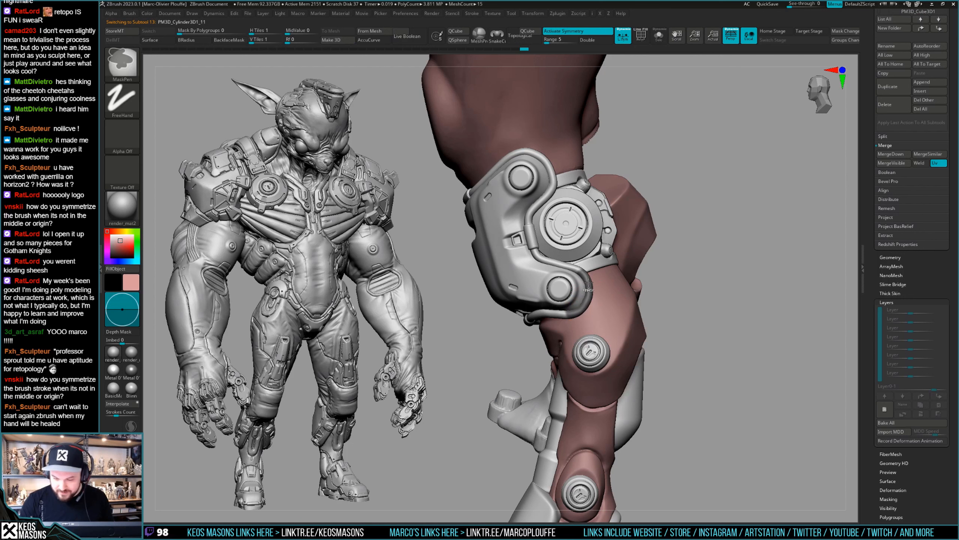
right_drag(586, 297, 605, 300)
ctrl+drag(533, 153, 556, 180)
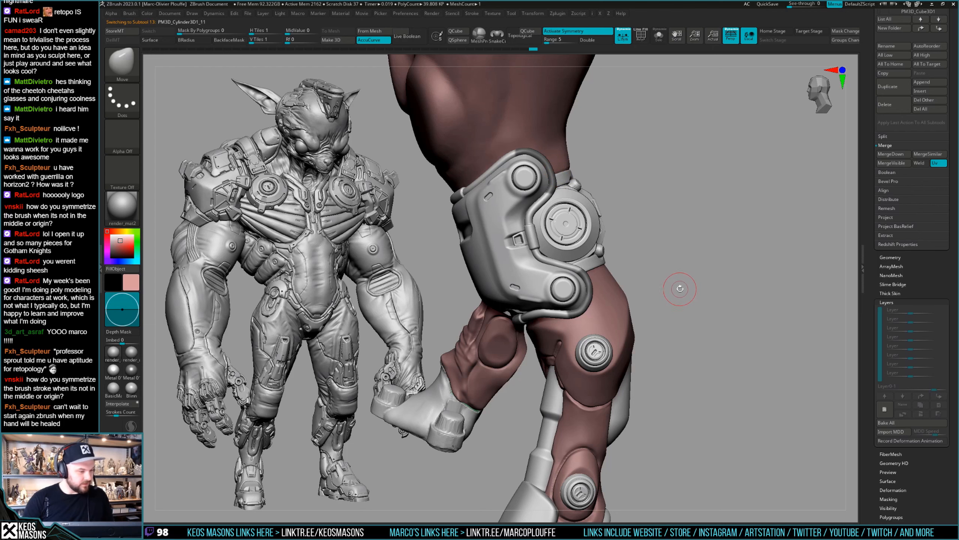
drag(677, 305, 667, 307)
ctrl+drag(554, 180, 548, 196)
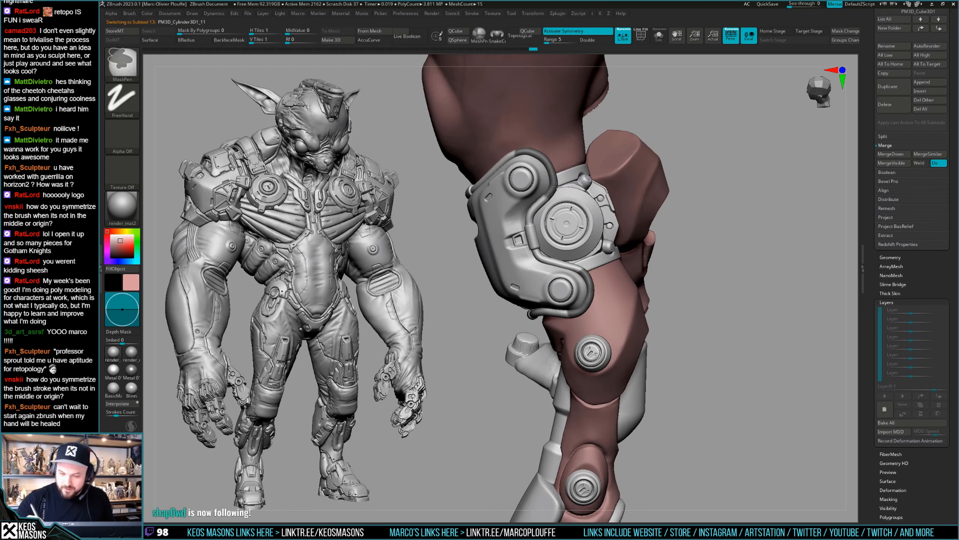
mouse_move(657, 272)
mouse_down()
mouse_move(682, 274)
mouse_move(586, 290)
mouse_up()
ctrl+click(528, 150)
key(ctrl)
drag(663, 306, 659, 283)
ctrl+drag(581, 307, 581, 315)
drag(672, 291, 676, 272)
ctrl+click(709, 229)
drag(709, 229, 660, 229)
key(w)
key(q)
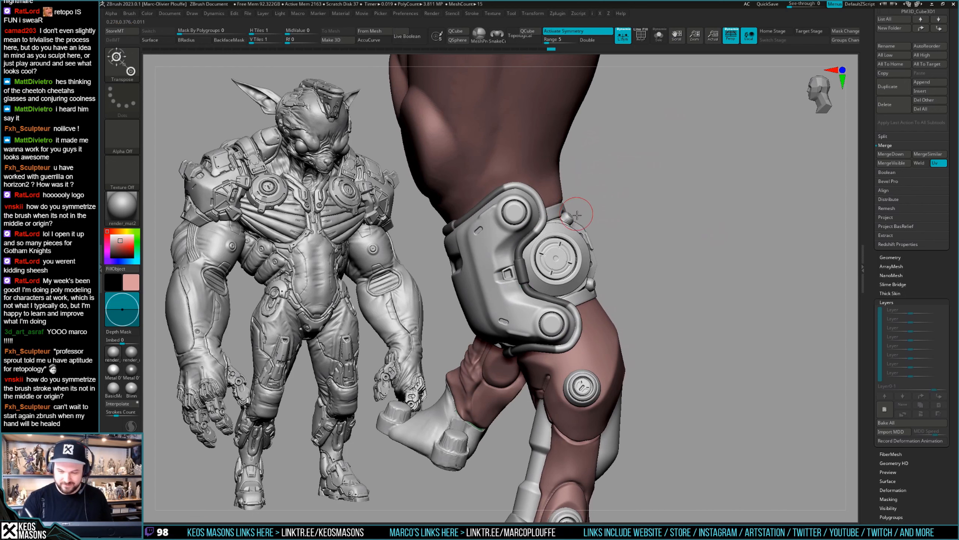
key(w)
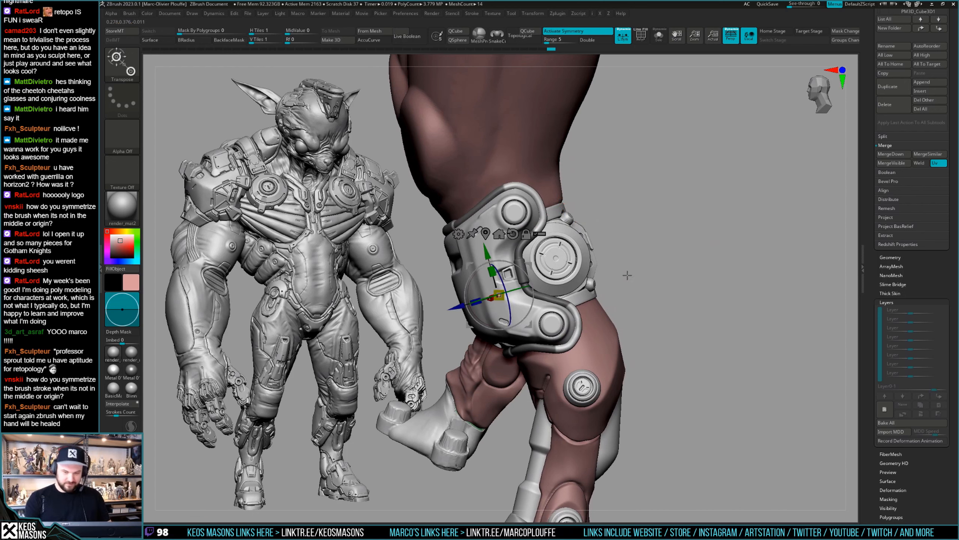
key(q)
Step: Switch to the Inflat brush, set its draw size to 5000 and lower its Z Intensity for the rim piece
key(b)
click(625, 281)
key(space)
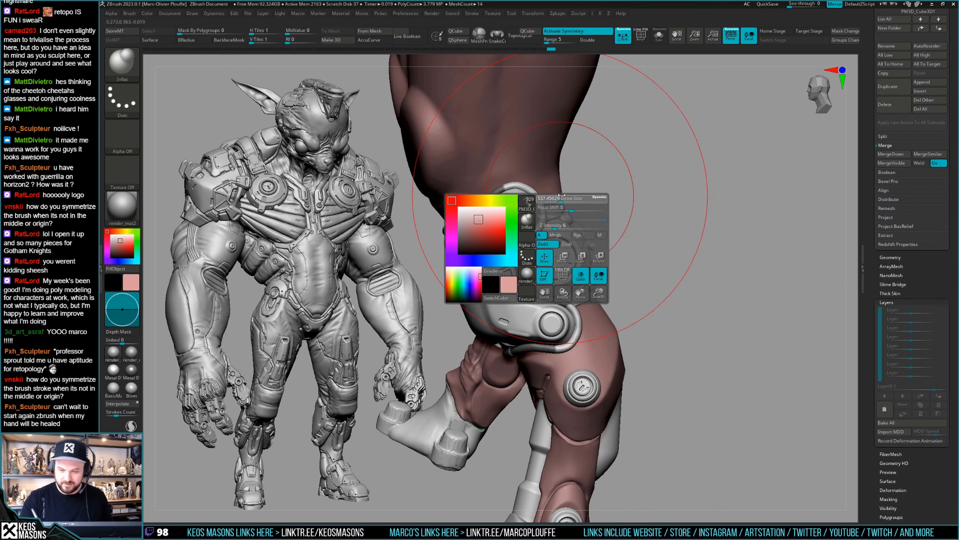
drag(566, 198, 594, 190)
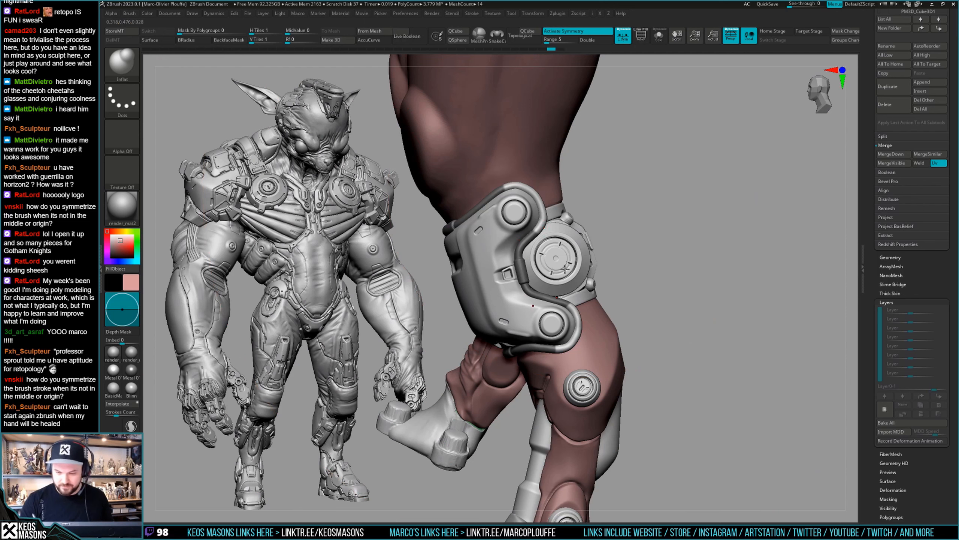
click(566, 264)
key(space)
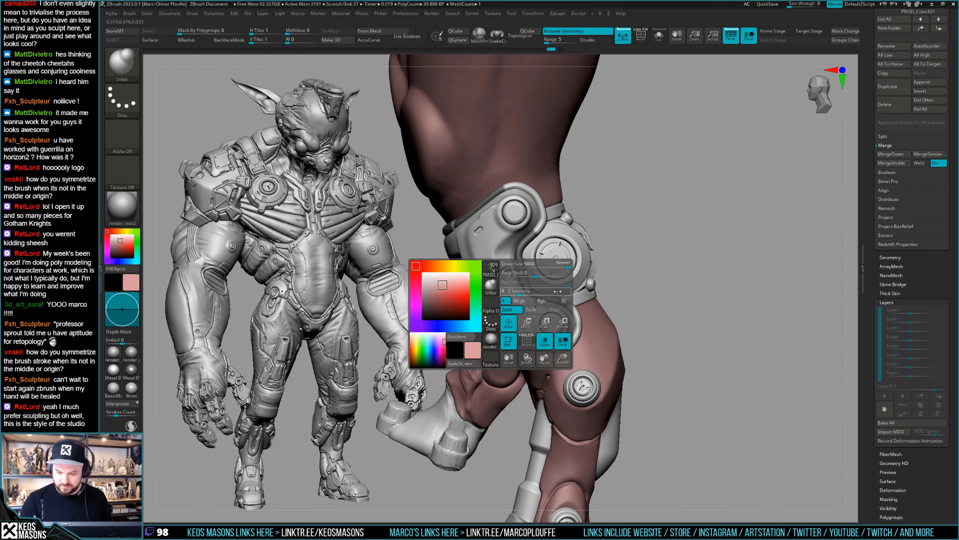
drag(546, 293, 518, 294)
Step: Deflate the whole rim piece slightly with the Inflat brush, undoing the first pass and redoing it
alt+click(565, 257)
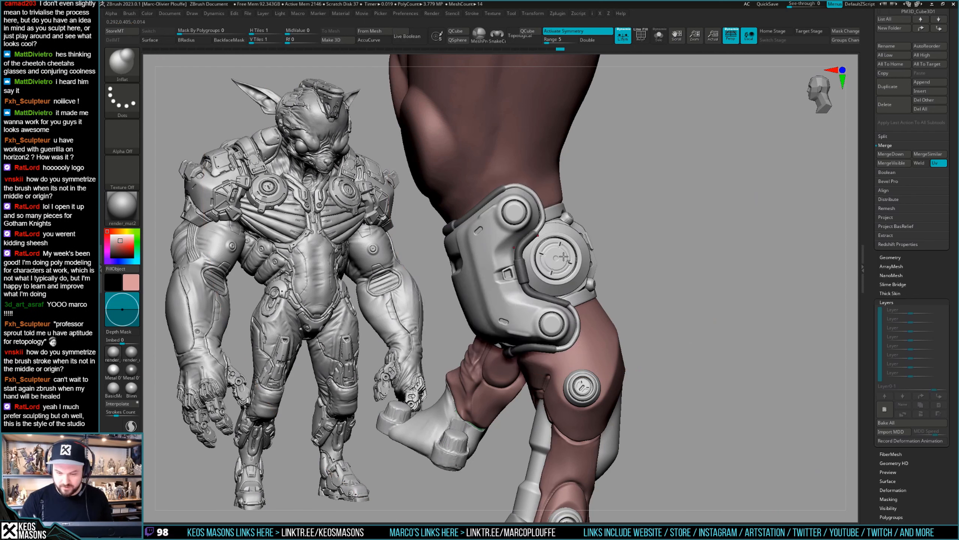
key(ctrl+z)
alt+click(563, 259)
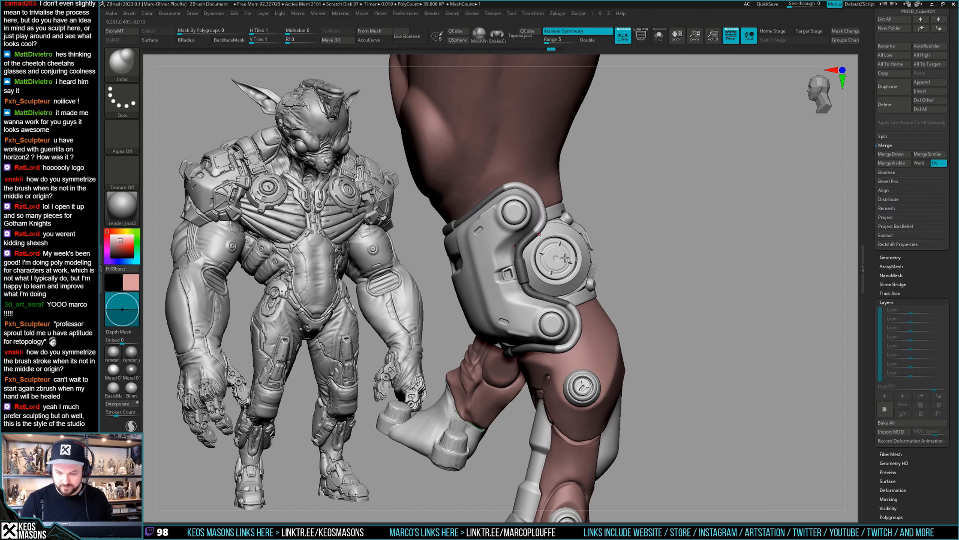
mouse_move(565, 259)
right_down()
mouse_move(556, 261)
mouse_move(563, 265)
right_up()
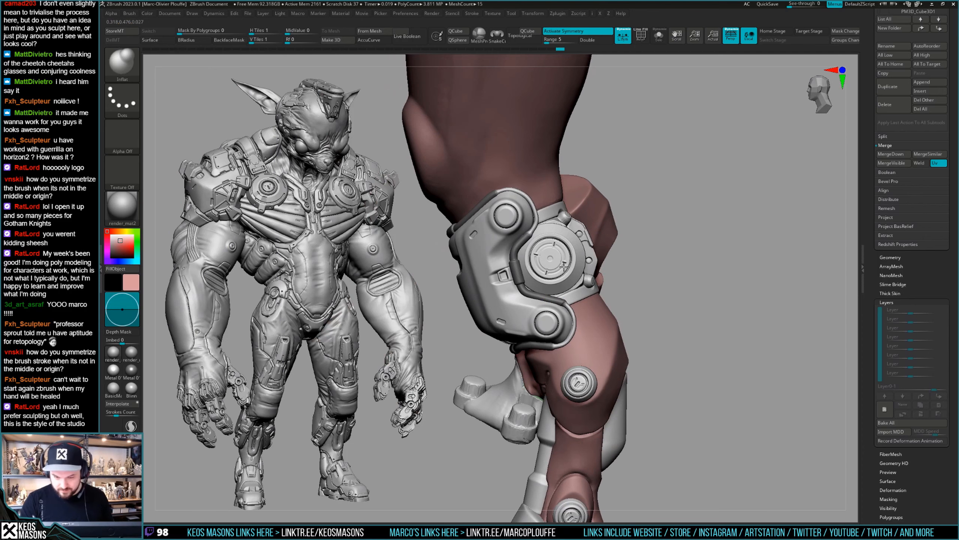
ctrl+shift+click(563, 266)
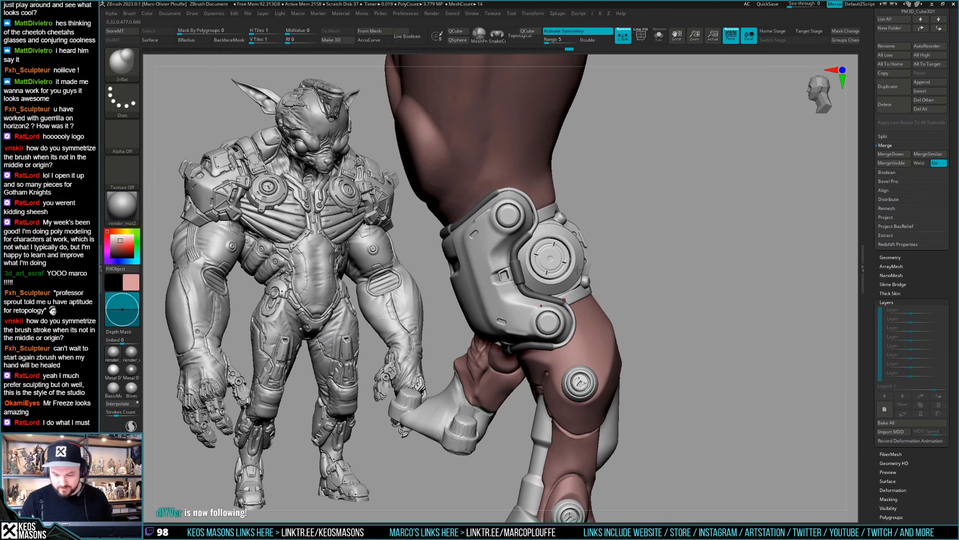
mouse_move(578, 272)
right_down()
mouse_move(676, 299)
mouse_move(680, 275)
mouse_move(662, 289)
right_up()
ctrl+shift+click(690, 269)
key(space)
click(638, 275)
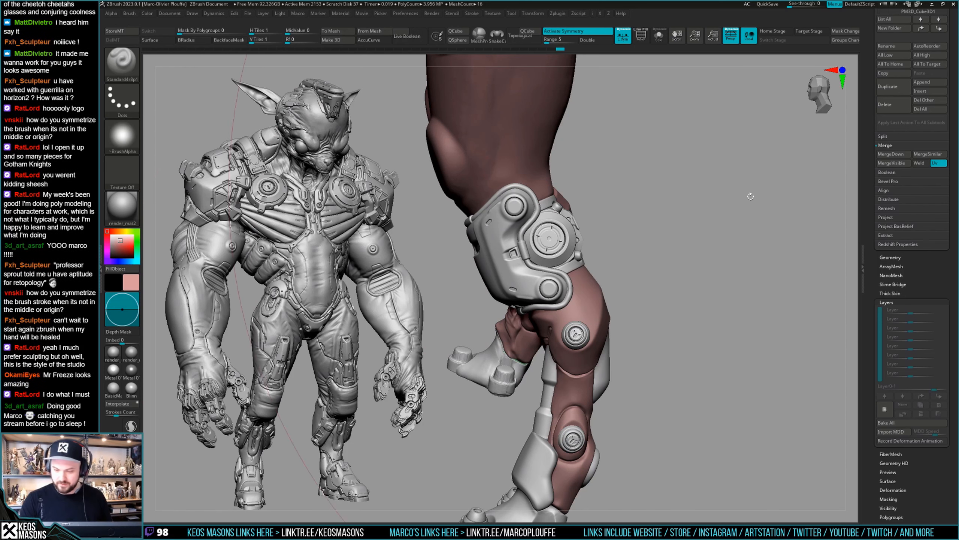
key(space)
click(671, 248)
key(space)
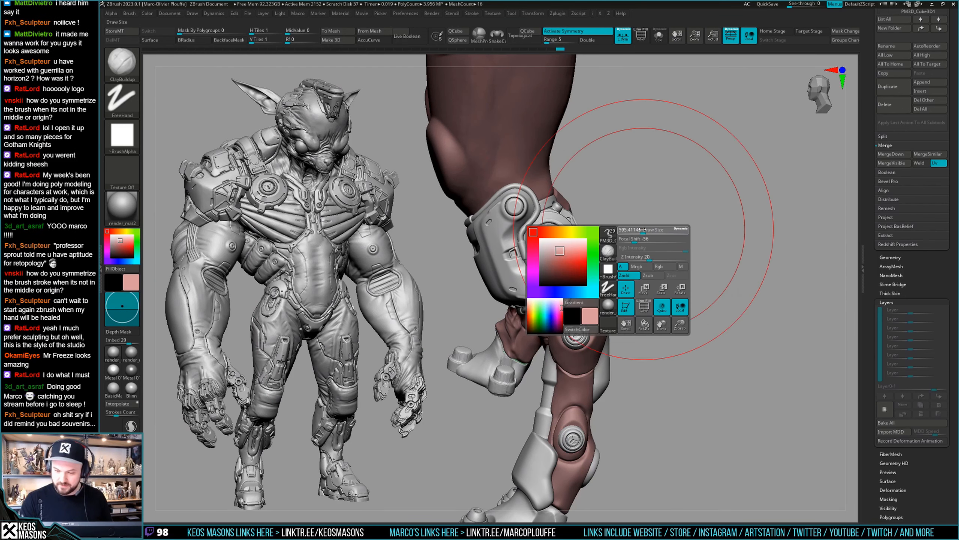
drag(632, 228, 625, 228)
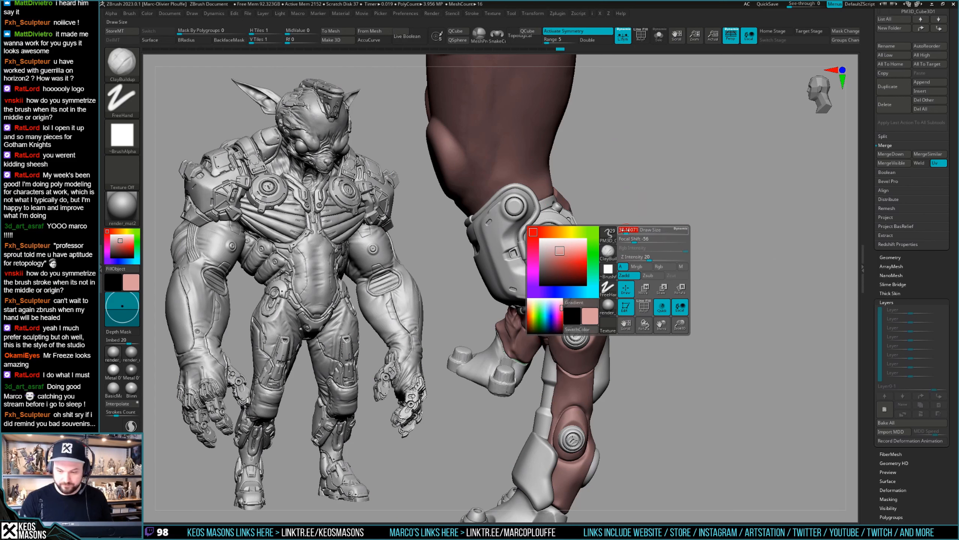
ctrl+right_drag(517, 206, 529, 194)
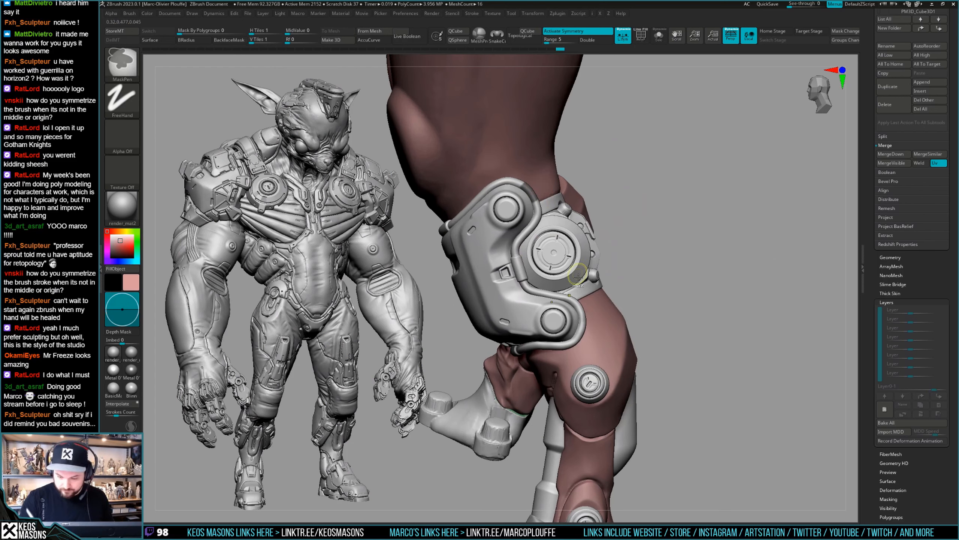
Step: Switch back to the Inflat brush and refine the thickness of the rim around the knee guard
mouse_move(586, 325)
right_down()
mouse_move(635, 299)
mouse_move(590, 305)
right_up()
key(space)
click(627, 297)
right_click(604, 302)
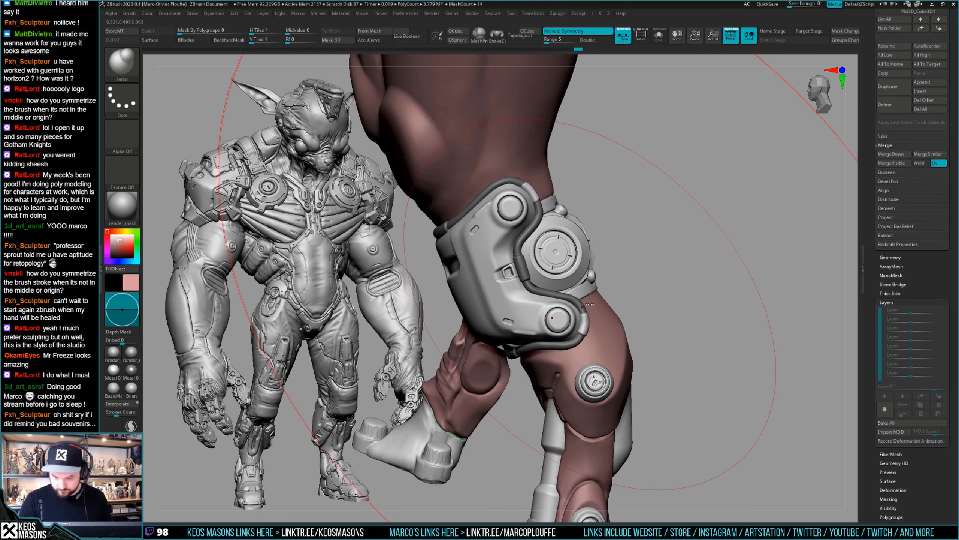
key(ctrl)
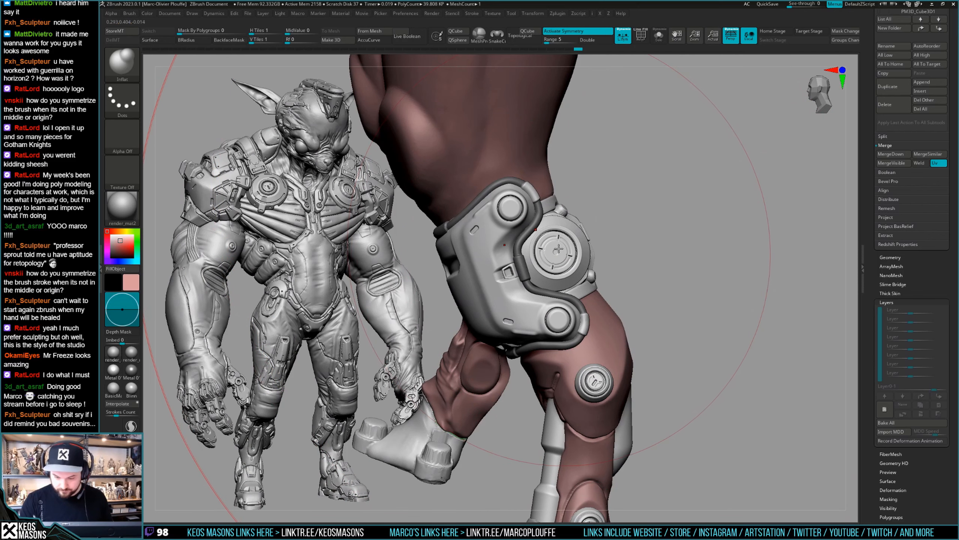
mouse_move(561, 275)
right_down()
mouse_move(675, 322)
mouse_move(681, 299)
mouse_move(670, 325)
mouse_move(660, 322)
mouse_move(676, 282)
right_up()
Step: Switch to the Orb_Cracks brush for cutting grooves
key(b)
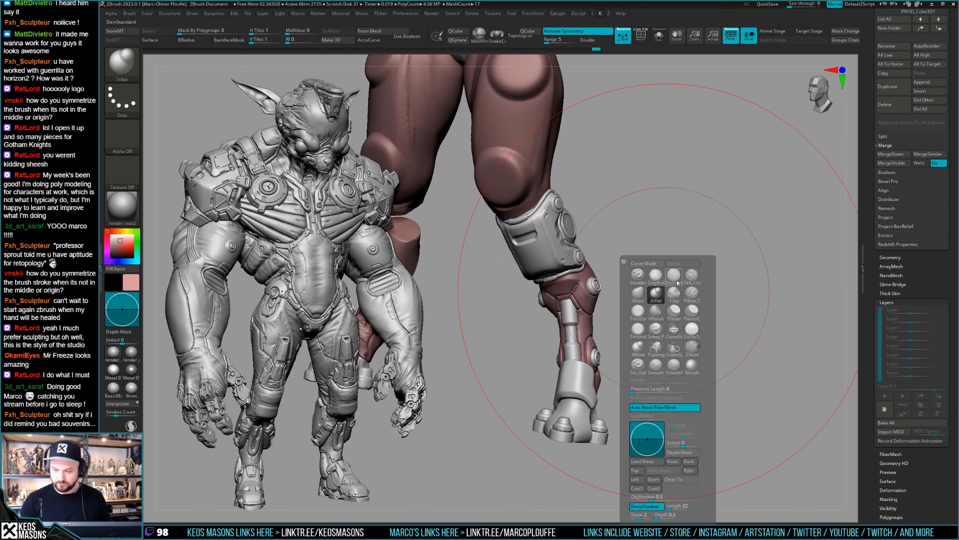
key(o)
key(c)
key(space)
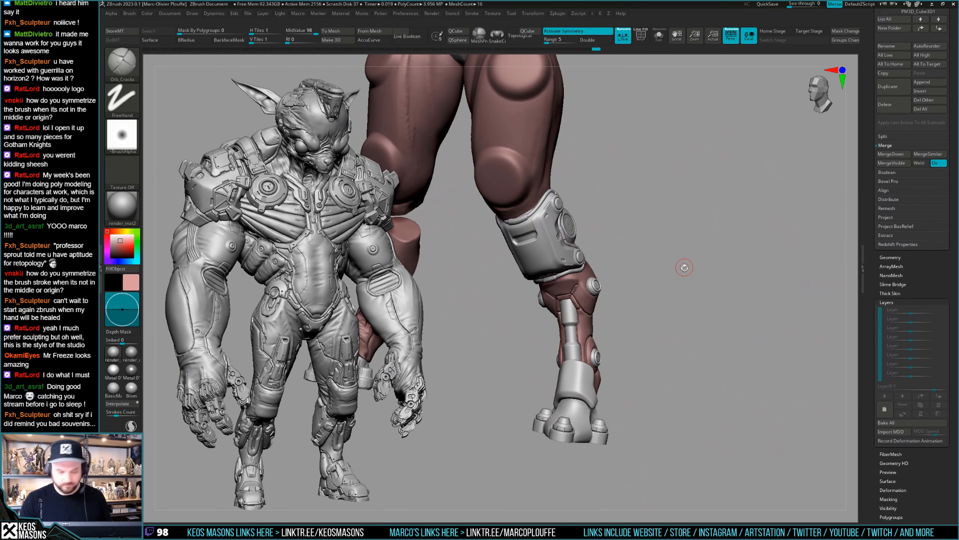
Step: Bring the shin area below the knee guard into close view and select the piece at the piston
right_drag(681, 268, 696, 278)
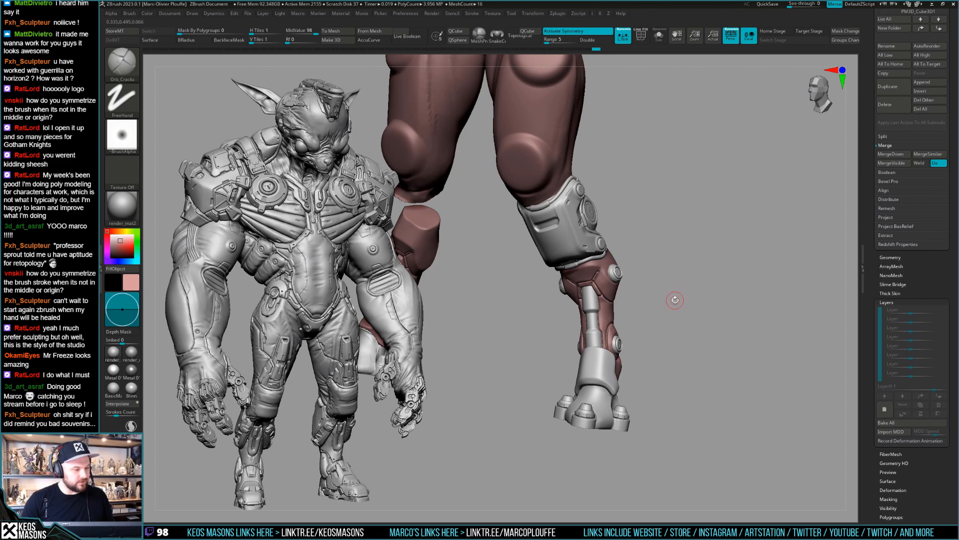
drag(674, 301, 609, 305)
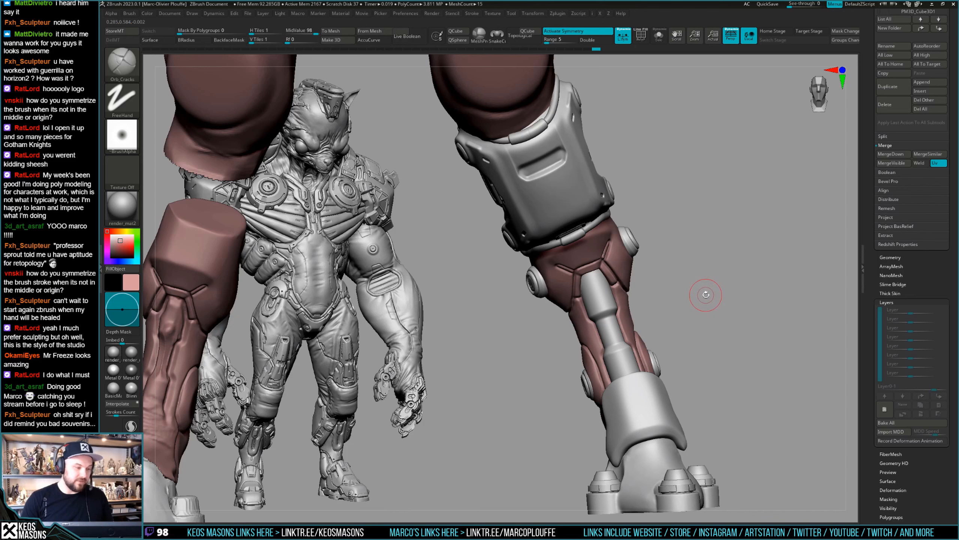
drag(685, 289, 613, 285)
right_click(614, 285)
alt+click(622, 310)
mouse_move(623, 311)
right_down()
mouse_move(678, 304)
mouse_move(614, 315)
mouse_move(629, 313)
right_up()
right_click(629, 314)
right_drag(688, 277, 621, 304)
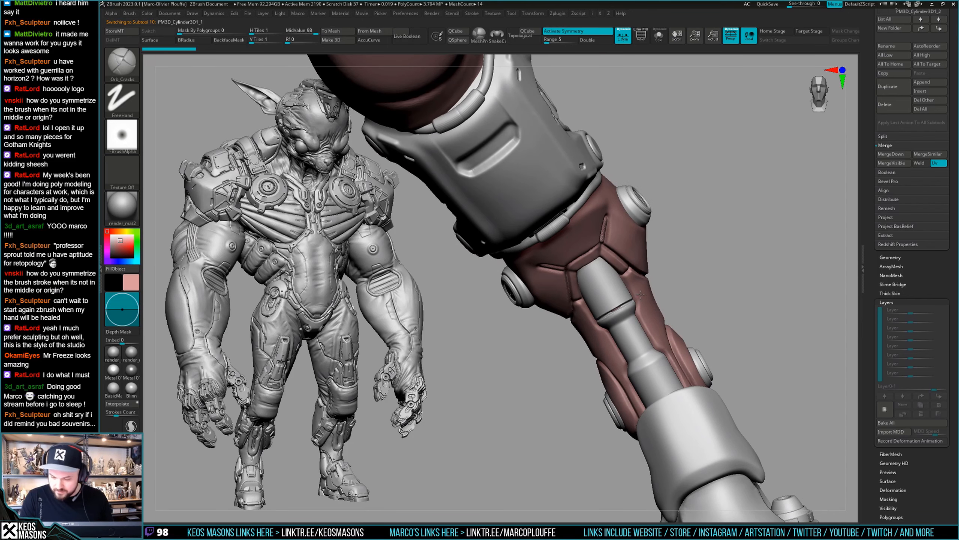
mouse_move(638, 293)
right_down()
mouse_move(653, 279)
mouse_move(715, 264)
right_up()
Step: Step back and forth through the recent edits on the shin parts with undo and redo
key(ctrl+z)
right_drag(711, 298, 668, 304)
key(ctrl+z)
key(ctrl+z)
key(ctrl+z)
key(ctrl+shift+z)
key(ctrl+shift+z)
key(ctrl+shift+z)
Step: Try to cut a straight groove across the upper piston cylinder with the Orb_Cracks brush
right_drag(642, 278, 644, 279)
key(space)
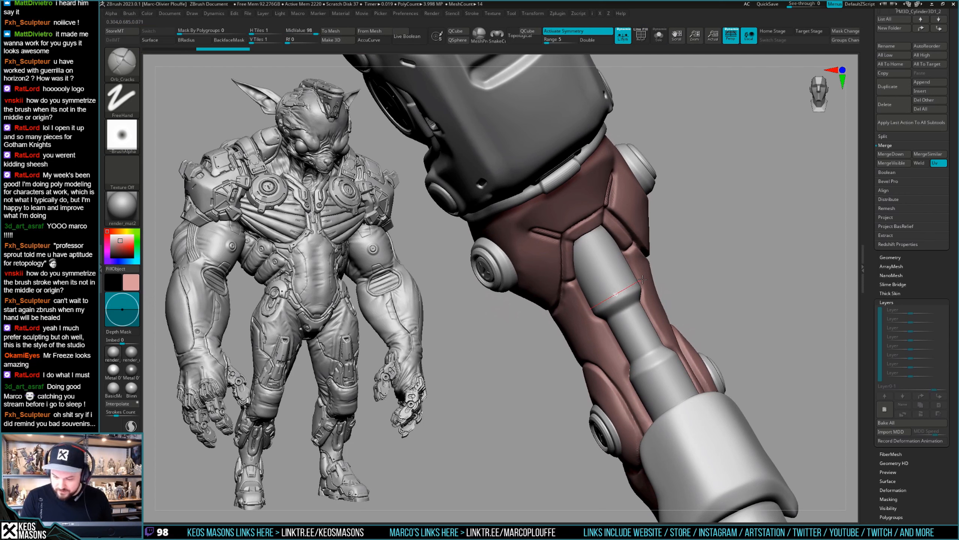
shift+drag(642, 280, 643, 279)
mouse_move(665, 276)
right_down()
mouse_move(679, 288)
mouse_move(688, 270)
mouse_move(672, 277)
right_up()
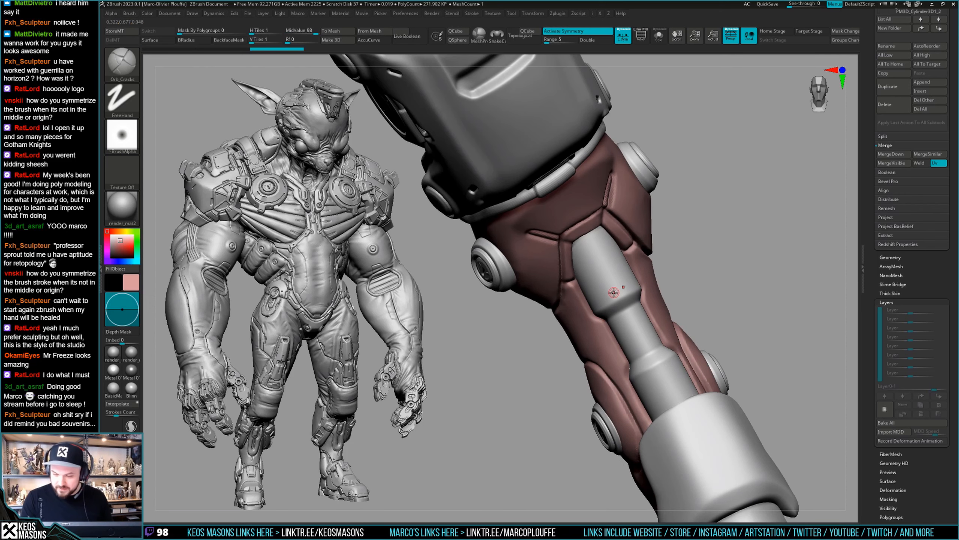
key(space)
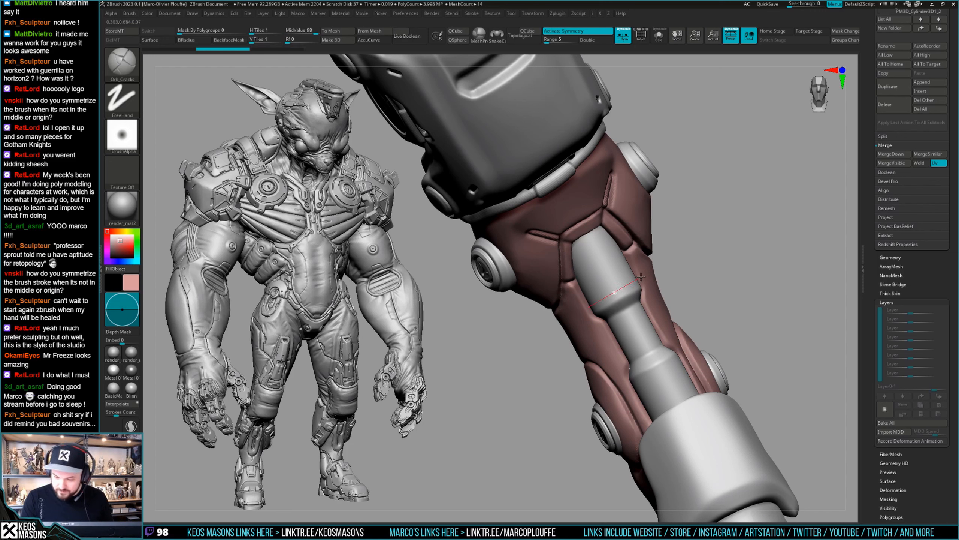
shift+drag(589, 306, 586, 307)
Step: Cut a straight groove across the upper piston cylinder just above its narrowing and isolate the piston in Solo mode
mouse_move(601, 280)
right_down()
mouse_move(674, 265)
mouse_move(636, 285)
right_up()
key(alt+s)
key(alt+s)
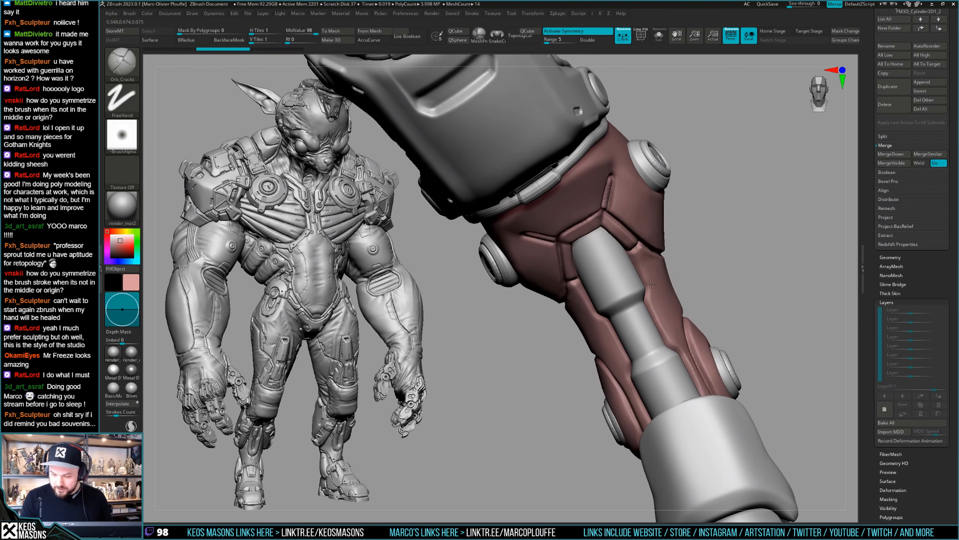
right_drag(637, 290, 626, 291)
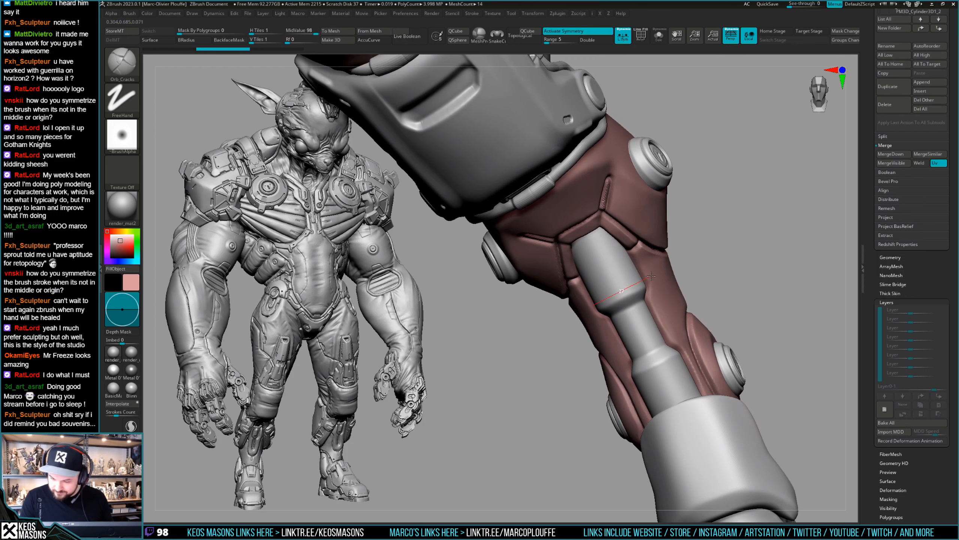
drag(652, 275, 659, 272)
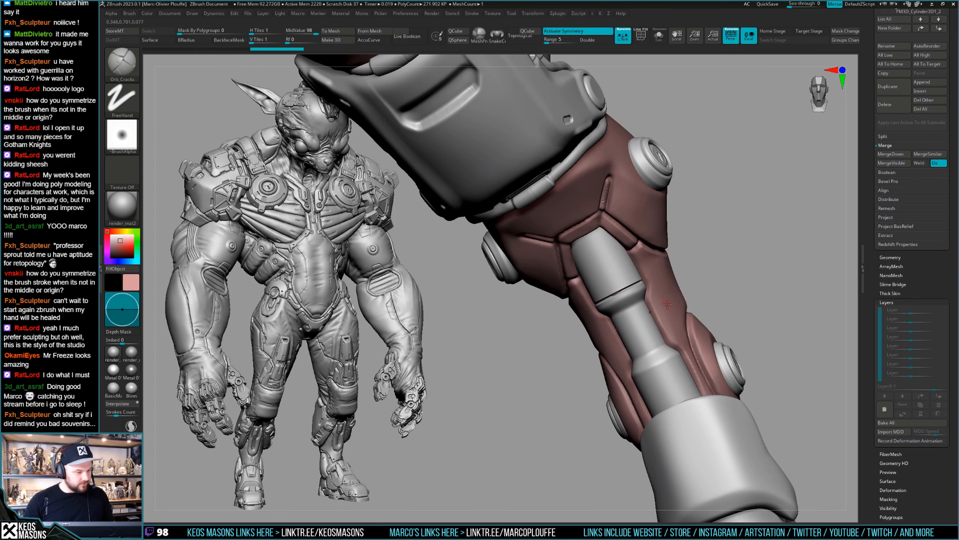
right_drag(661, 307, 642, 289)
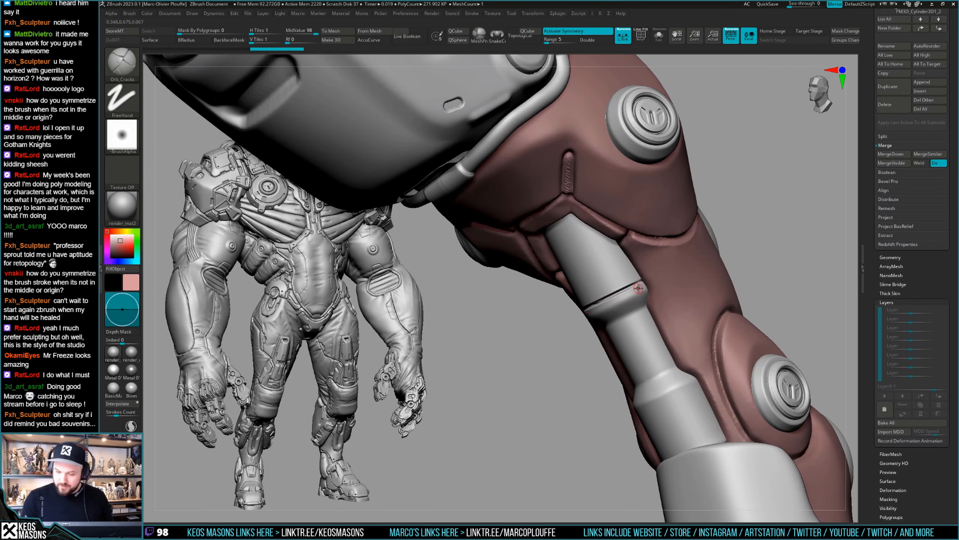
key(alt+s)
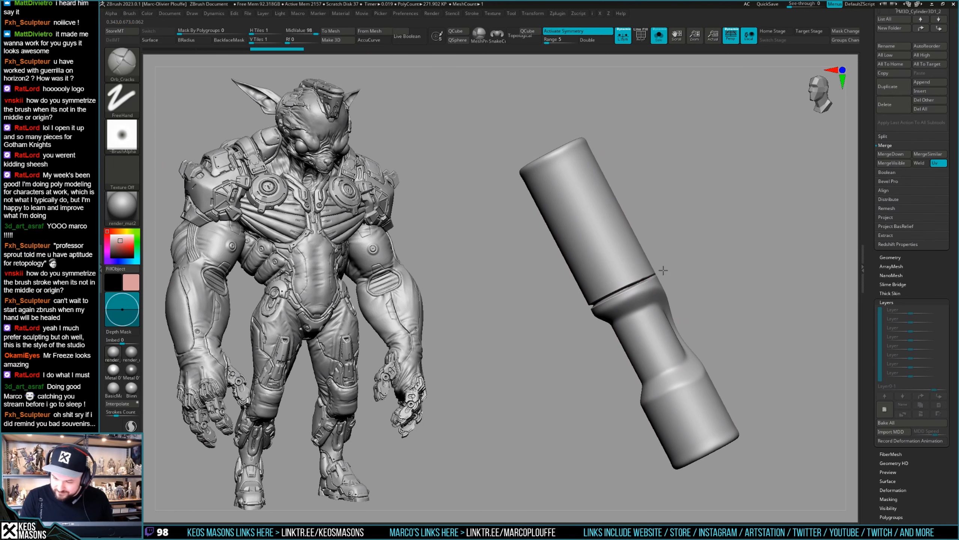
Step: Try to cut a straight groove across the lower piston cylinder just below its flared collar with the Orb_Cracks brush
drag(659, 272, 664, 270)
key(alt+s)
mouse_move(664, 298)
ctrl+right_down()
mouse_move(652, 331)
mouse_move(641, 321)
mouse_move(715, 283)
mouse_move(703, 279)
ctrl+right_up()
key(alt+s)
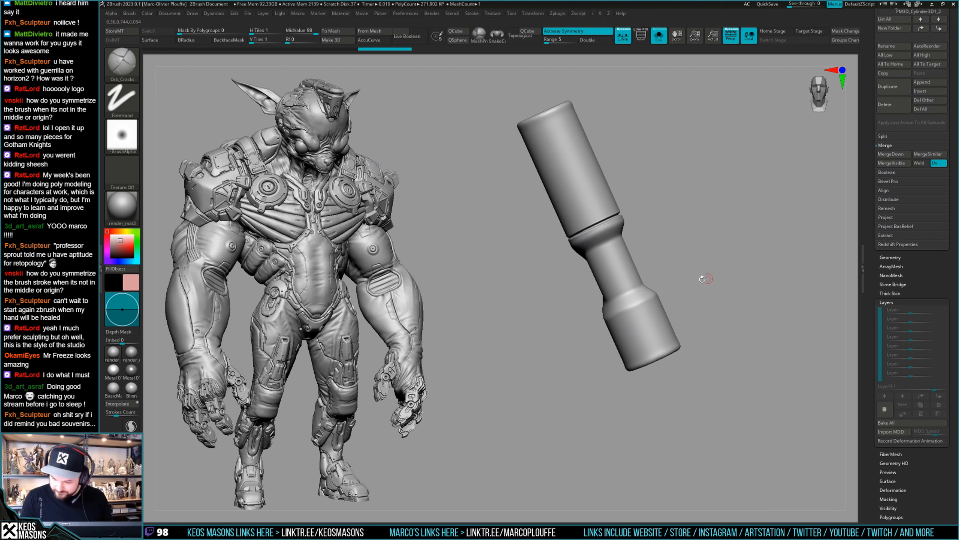
drag(672, 296, 672, 297)
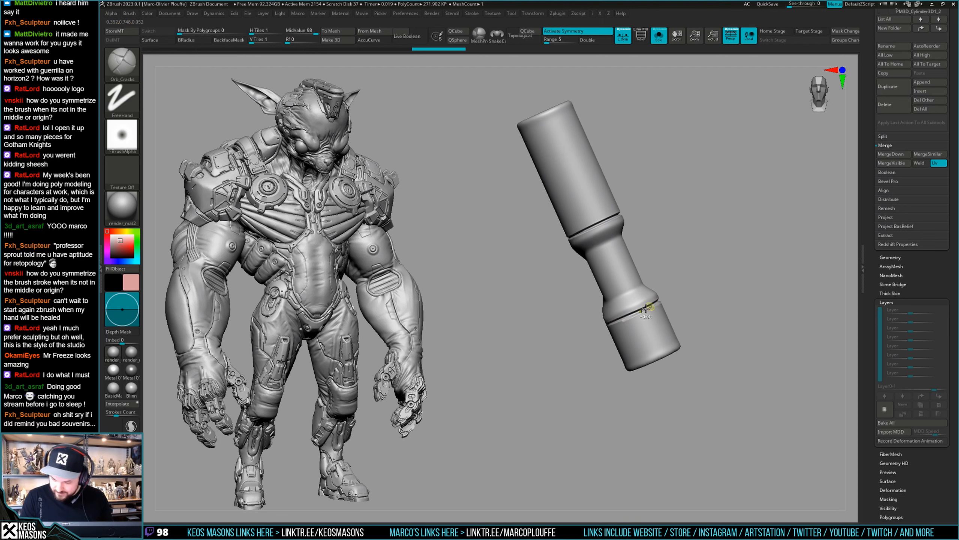
key(ctrl+z)
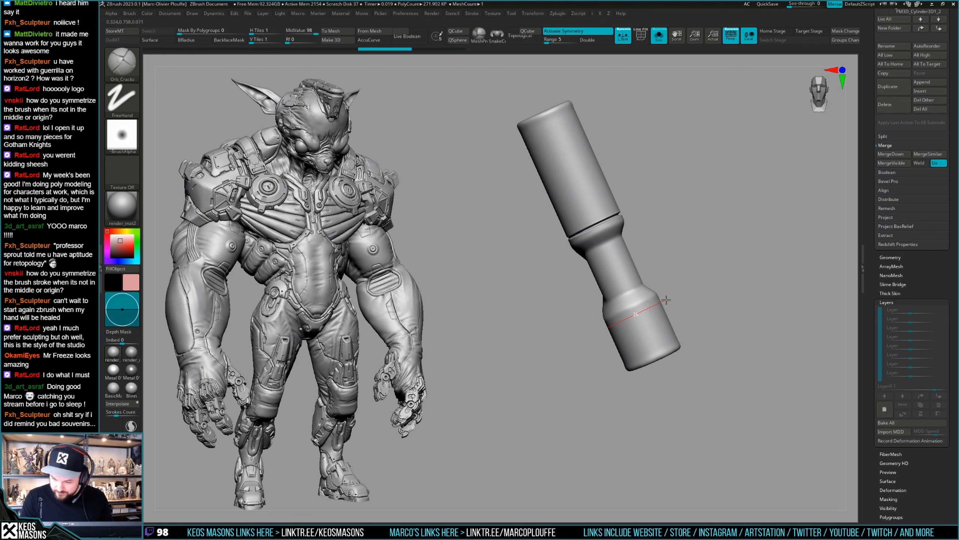
drag(667, 299, 667, 300)
mouse_move(667, 301)
right_down()
mouse_move(648, 314)
mouse_move(692, 293)
right_up()
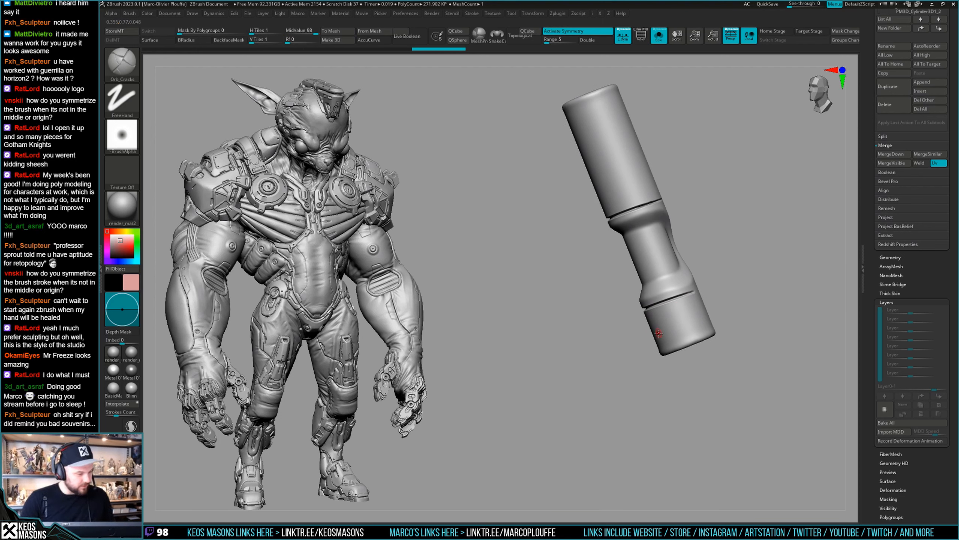
Step: Undo the lower groove and recut it straight across the piston just below the lower collar, with the surrounding leg parts shown
alt+right_drag(699, 305, 670, 314)
mouse_move(671, 314)
ctrl+right_down()
mouse_move(664, 333)
mouse_move(649, 320)
mouse_move(657, 323)
ctrl+right_up()
key(alt+s)
ctrl+right_drag(657, 323, 628, 352)
key(alt+s)
ctrl+right_drag(682, 315, 685, 305)
key(ctrl+z)
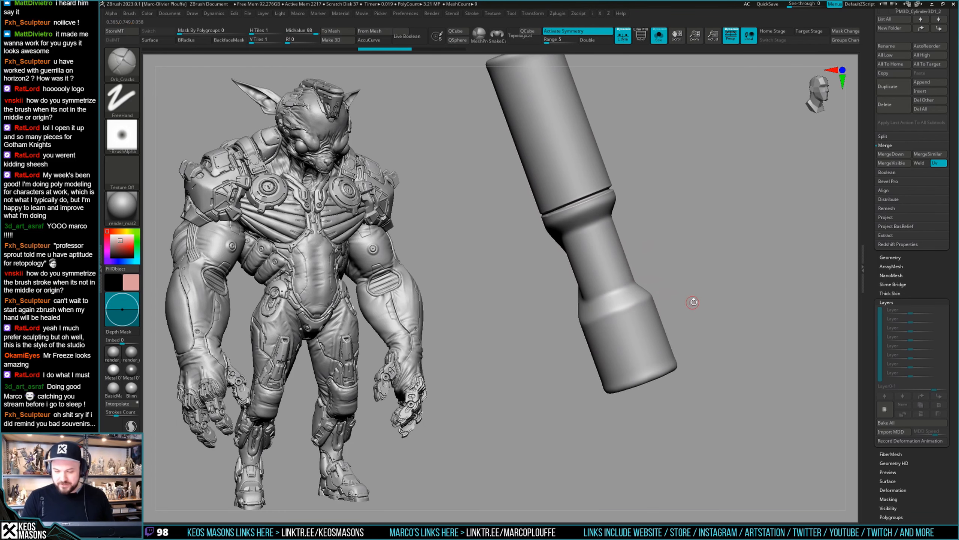
key(alt+s)
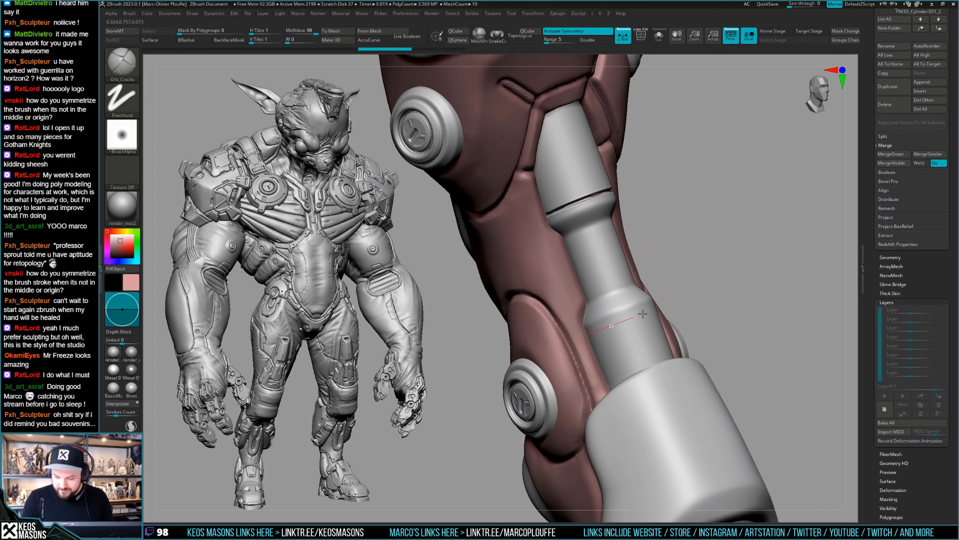
drag(657, 307, 644, 313)
key(ctrl+z)
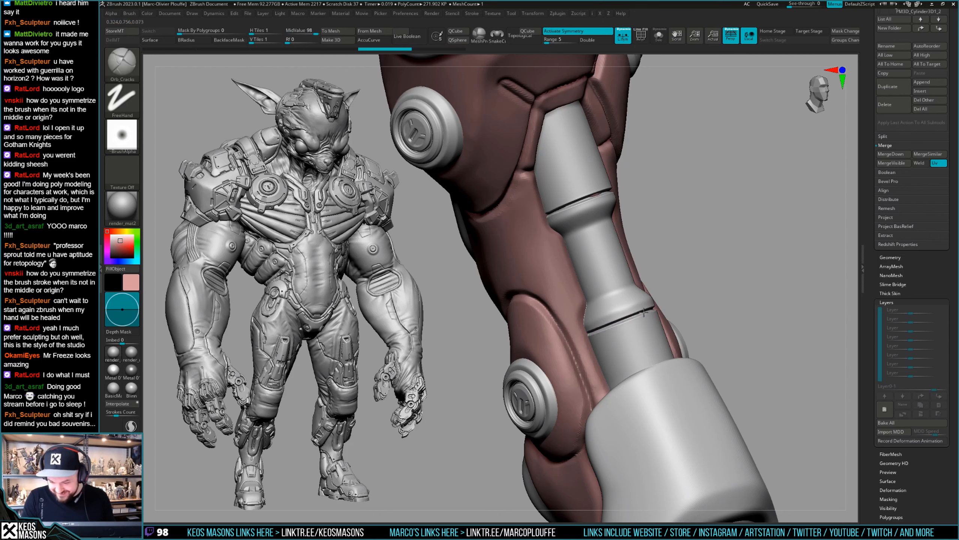
mouse_move(644, 312)
right_down()
mouse_move(667, 326)
mouse_move(649, 351)
right_up()
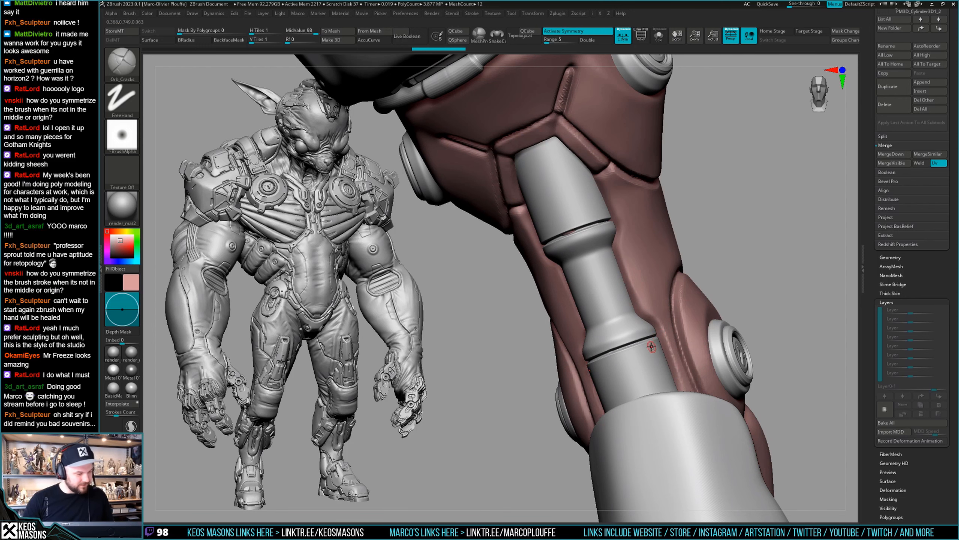
right_drag(649, 351, 675, 254)
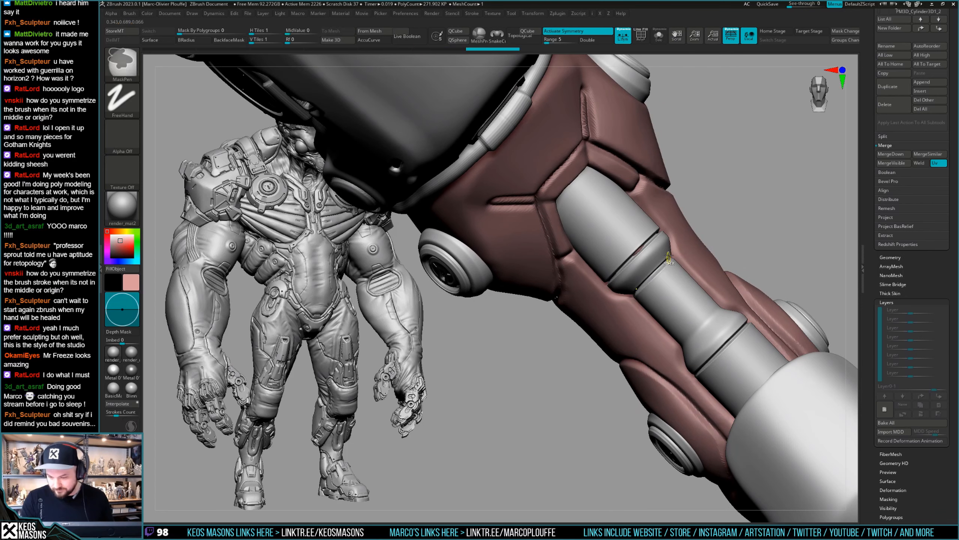
Step: Try to cut a groove around the seam where the piston's upper collar meets the narrow shaft
mouse_move(615, 310)
right_down()
mouse_move(674, 261)
mouse_move(650, 276)
mouse_move(654, 269)
mouse_move(634, 300)
mouse_move(661, 268)
mouse_move(645, 304)
mouse_move(636, 265)
right_up()
key(ctrl+z)
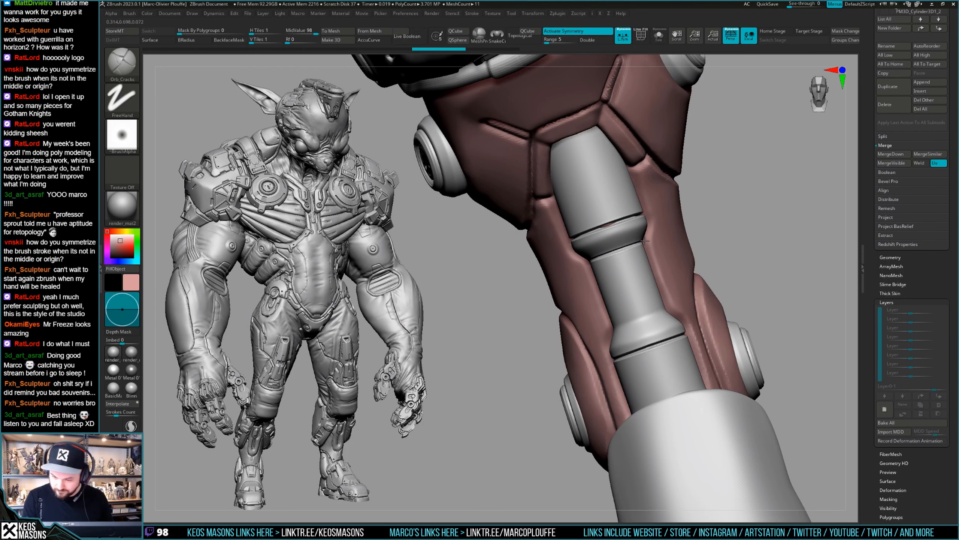
right_drag(646, 241, 590, 261)
drag(633, 245, 635, 244)
right_drag(635, 263, 666, 268)
mouse_move(680, 309)
alt+right_down()
mouse_move(659, 284)
mouse_move(570, 271)
mouse_move(643, 207)
alt+right_up()
key(ctrl+z)
Step: Raise the brush's LazyRadius to 21 and engrave the seams where the piston's collars meet the narrow shaft
key(s)
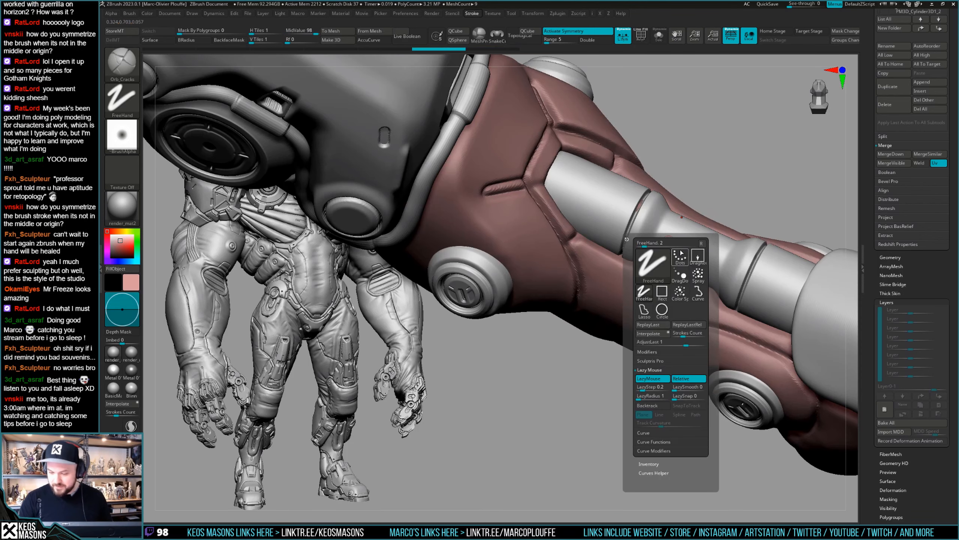
drag(641, 397, 646, 396)
mouse_move(691, 253)
right_down()
mouse_move(671, 290)
mouse_move(658, 238)
right_up()
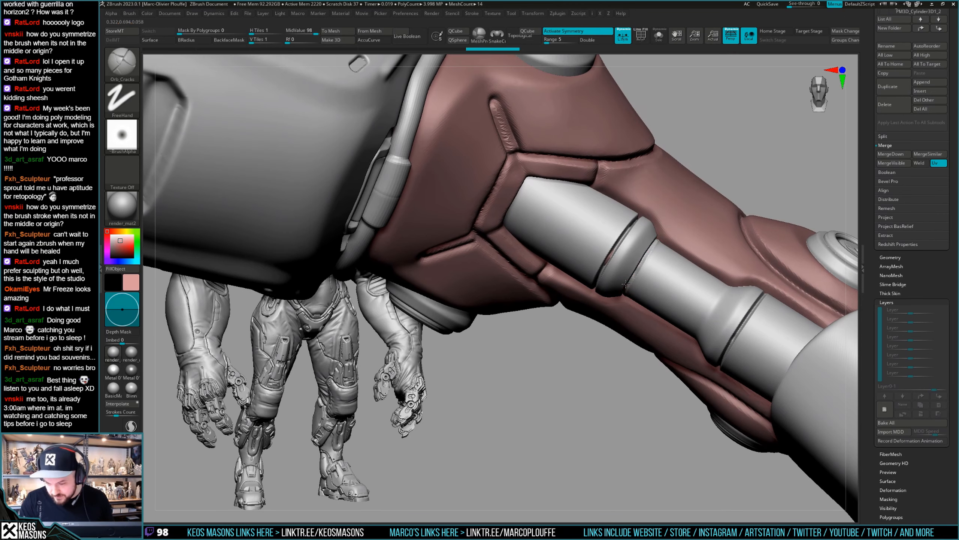
right_drag(637, 269, 658, 241)
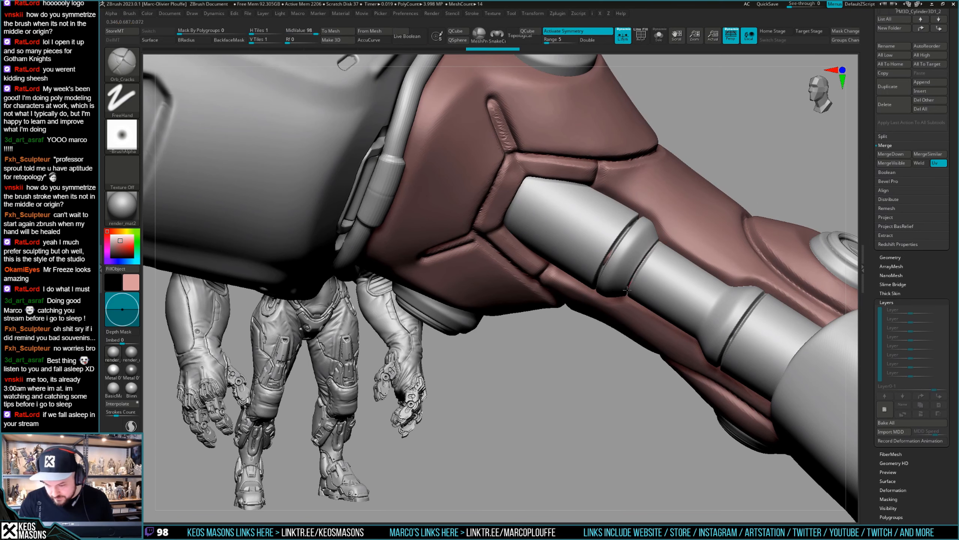
right_drag(633, 272, 636, 276)
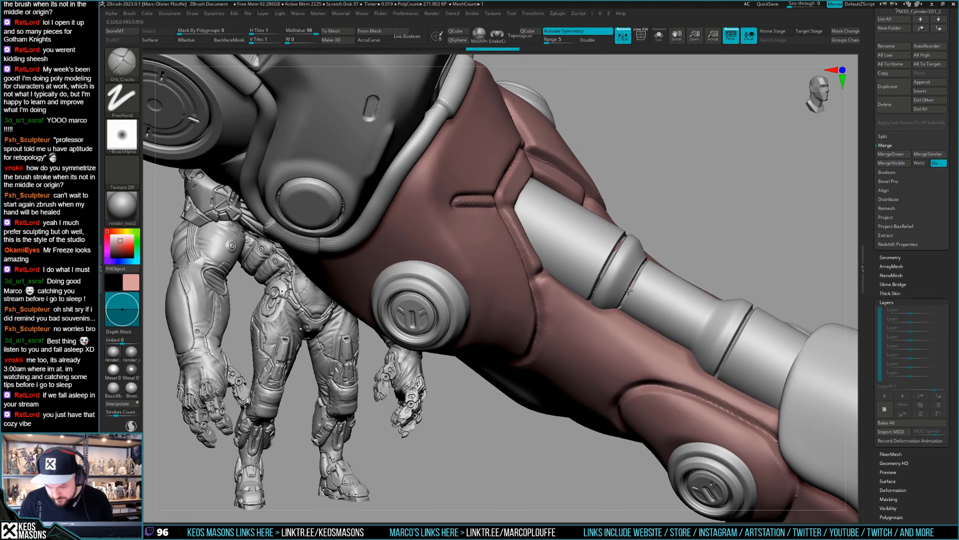
mouse_move(615, 318)
right_down()
mouse_move(652, 324)
mouse_move(642, 315)
right_up()
right_drag(654, 257, 615, 300)
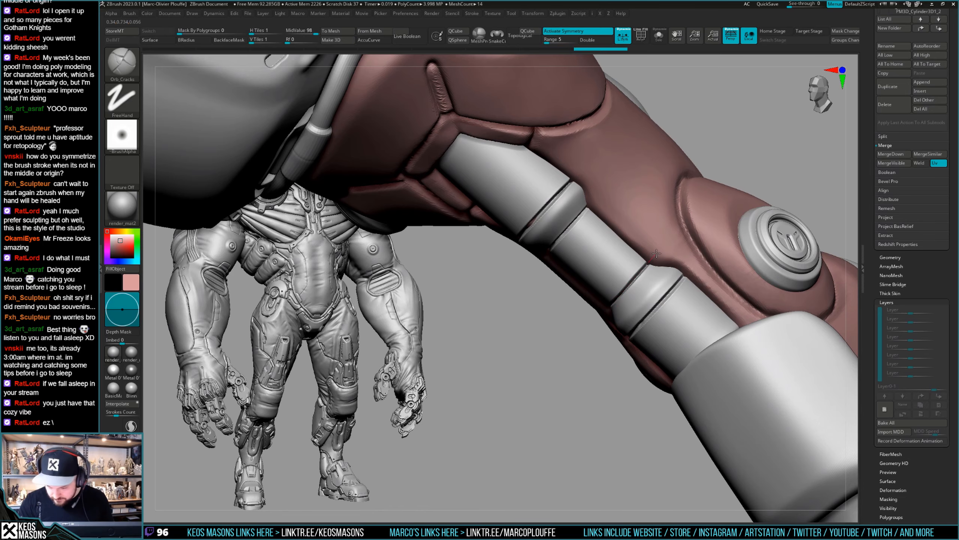
Step: Mask a band around the upper piston cylinder just above its groove and invert the mask so only that band stays editable
right_drag(656, 254, 635, 329)
key(shift+f)
key(shift+f)
right_click(636, 332)
mouse_move(589, 302)
right_down()
mouse_move(622, 297)
mouse_move(619, 333)
right_up()
right_click(620, 340)
right_drag(620, 295, 625, 253)
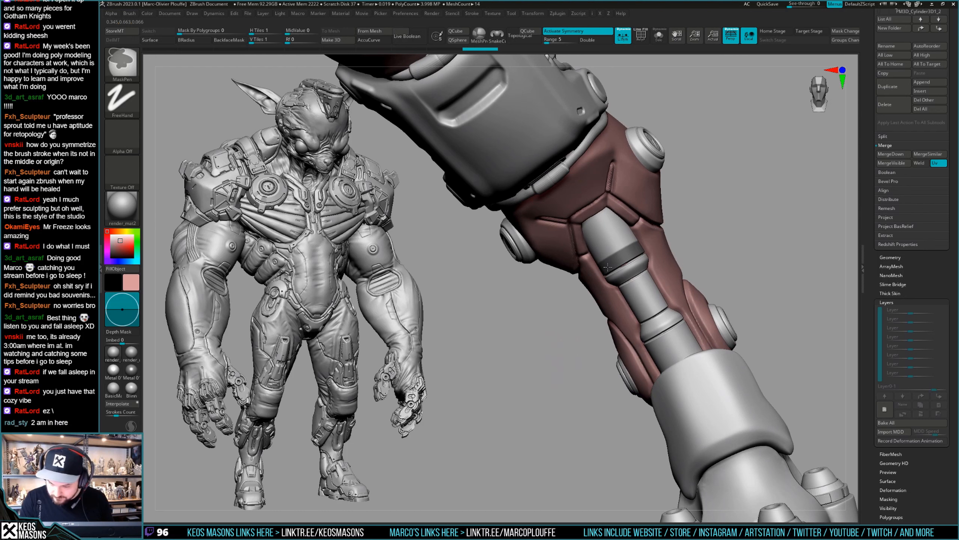
ctrl+click(625, 254)
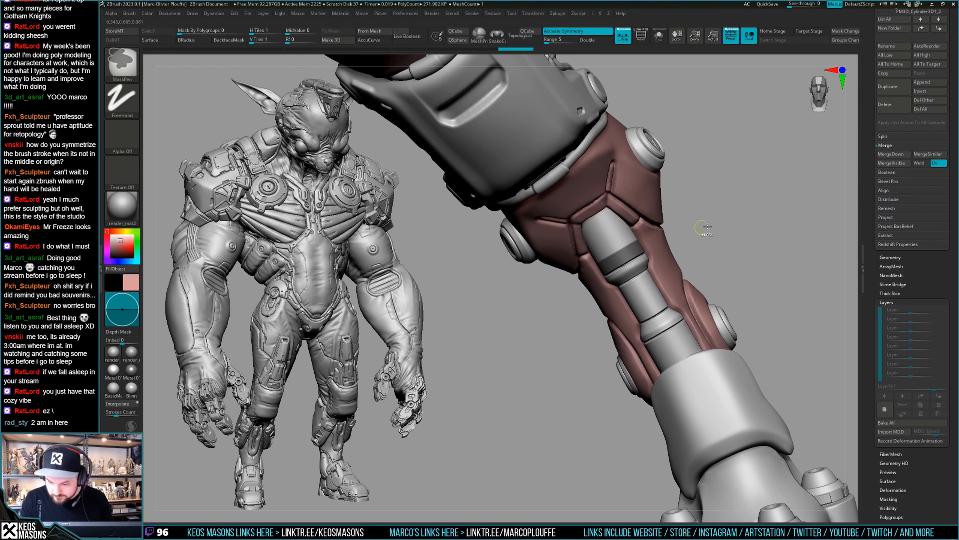
ctrl+click(753, 214)
key(w)
key(q)
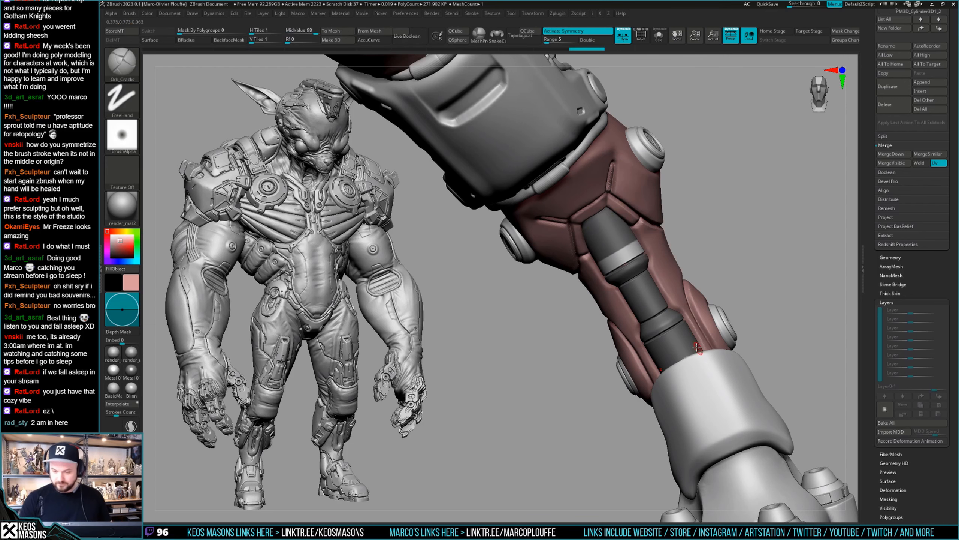
Step: Unmask a second narrow band around the thin piston shaft just above the lower collar
alt+right_drag(697, 347, 685, 324)
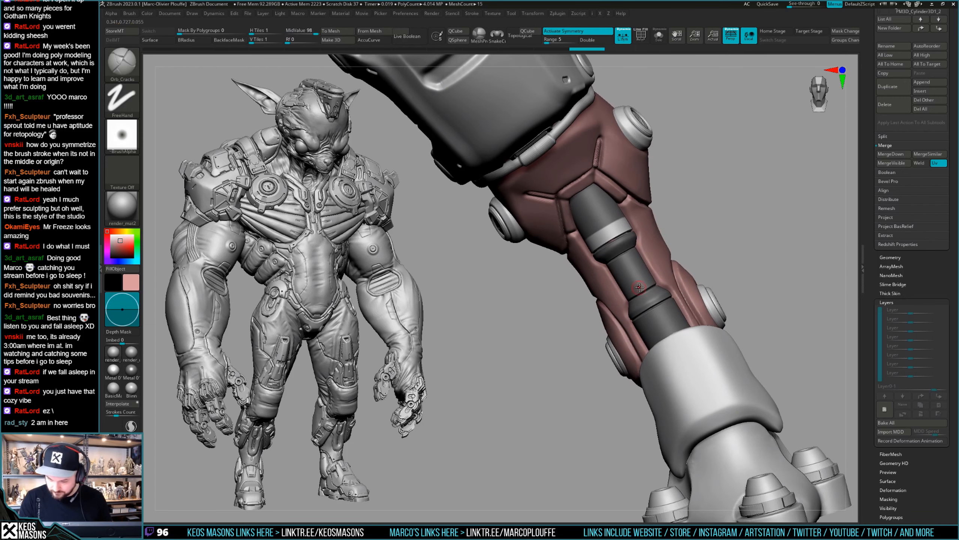
key(ctrl)
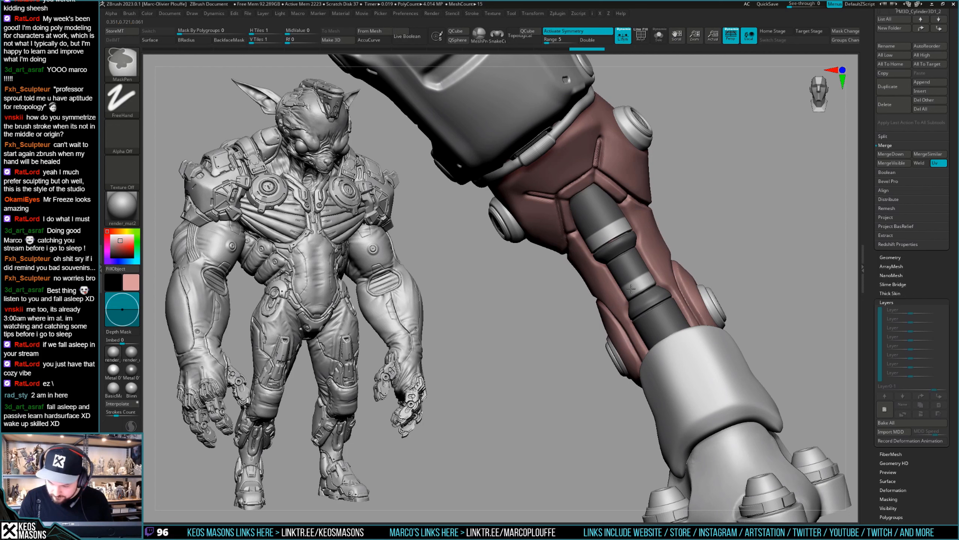
ctrl+click(639, 282)
key(ctrl+z)
key(space)
ctrl+click(638, 282)
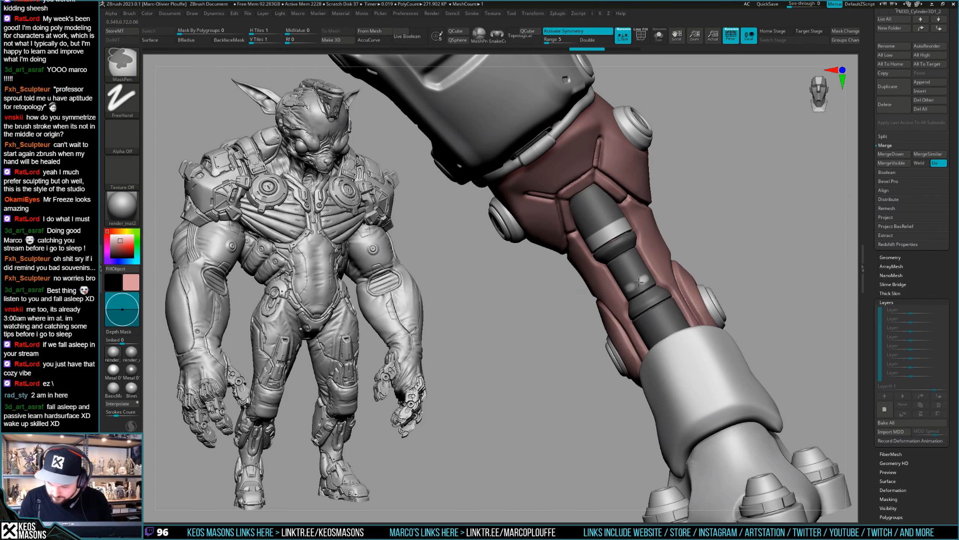
key(ctrl+z)
ctrl+alt+click(644, 279)
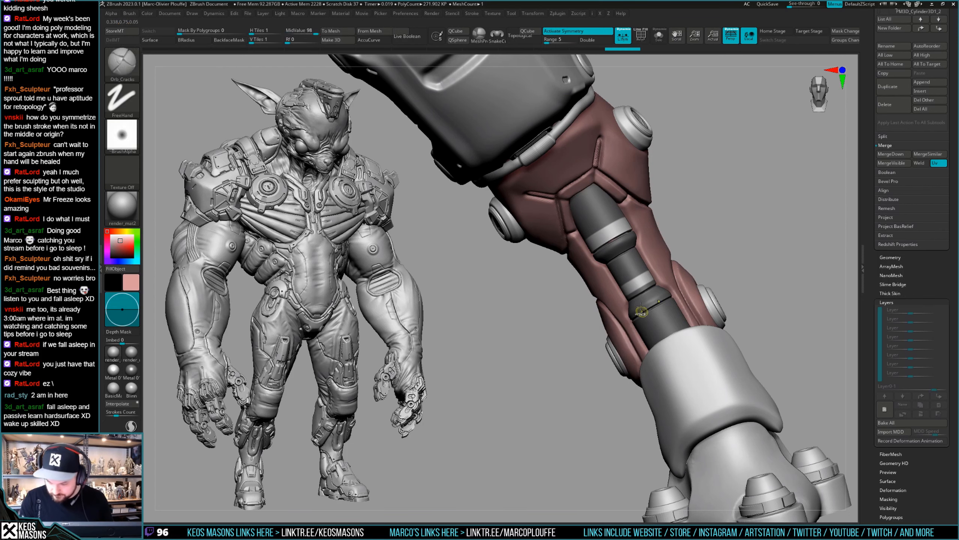
Step: Raise the two unmasked bands on the piston with the Inflat brush
mouse_move(737, 318)
alt+mouse_down()
mouse_move(750, 272)
mouse_move(719, 301)
alt+mouse_up()
key(w)
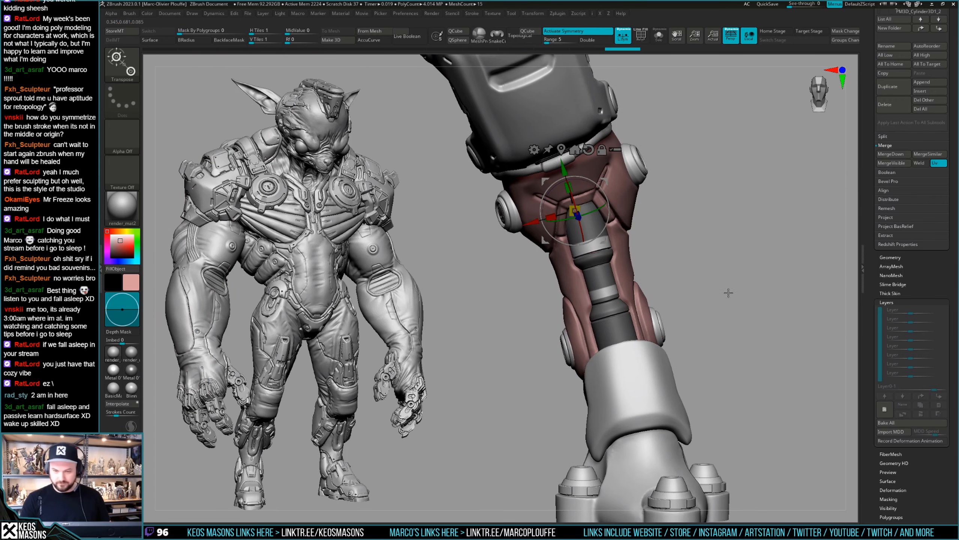
key(q)
key(space)
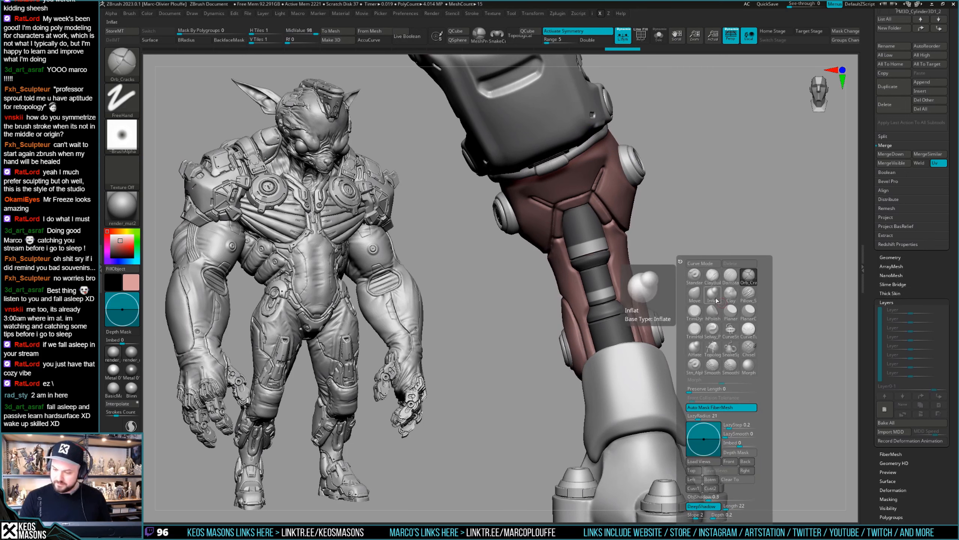
click(713, 295)
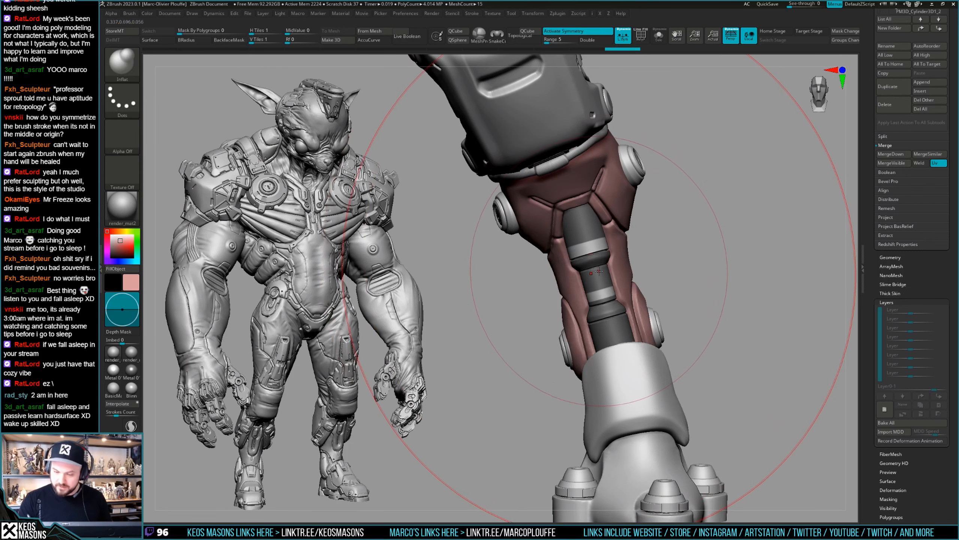
mouse_move(710, 303)
mouse_down()
mouse_move(705, 272)
mouse_move(684, 306)
mouse_move(610, 321)
mouse_up()
Step: Clear the piston's mask and switch to the Stn_Alpha brush with a smaller draw size
key(b)
click(684, 307)
key(space)
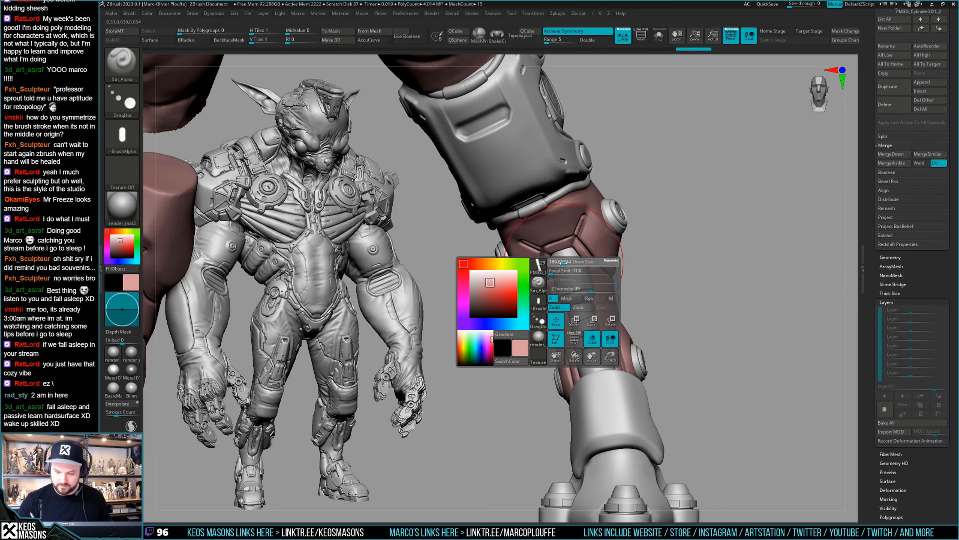
drag(563, 263, 554, 262)
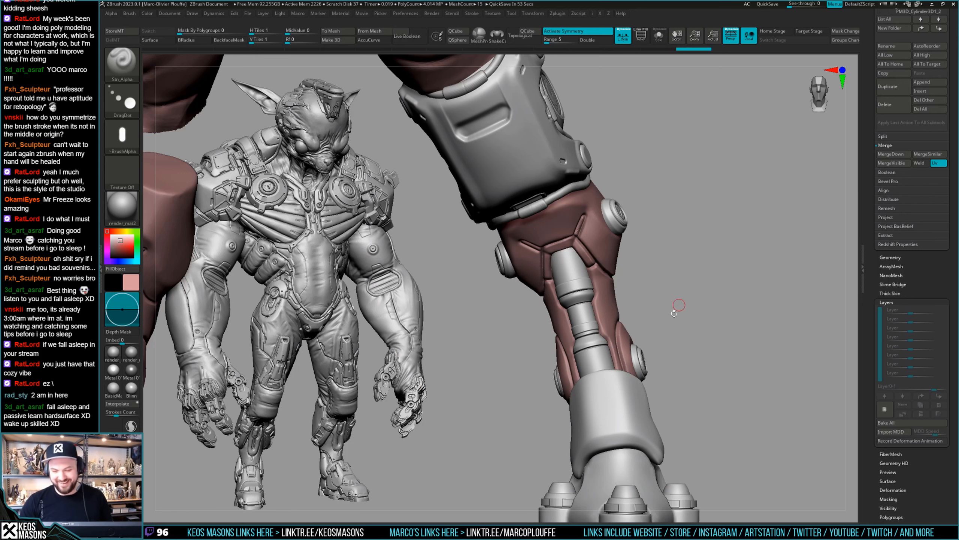
mouse_move(679, 308)
mouse_down()
mouse_move(685, 299)
mouse_move(685, 308)
mouse_up()
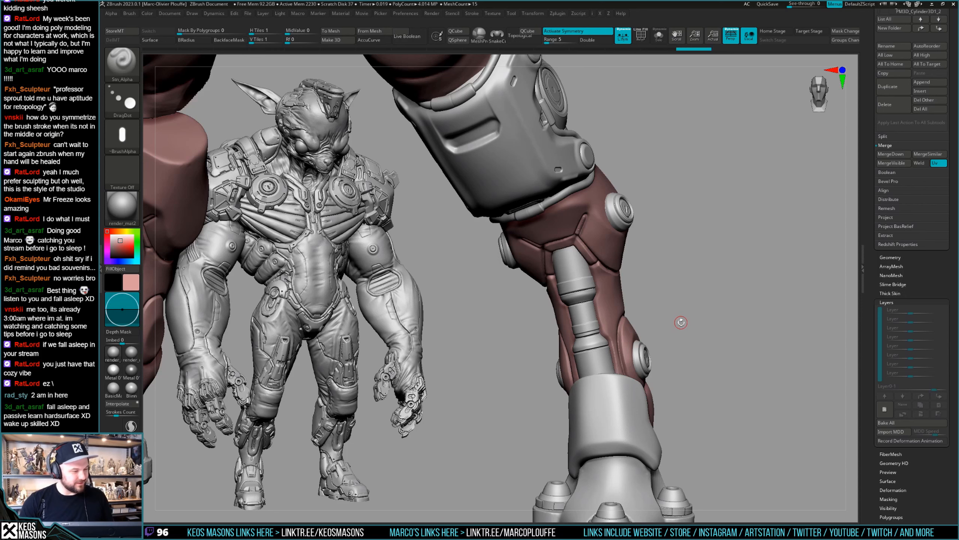
drag(681, 324, 678, 298)
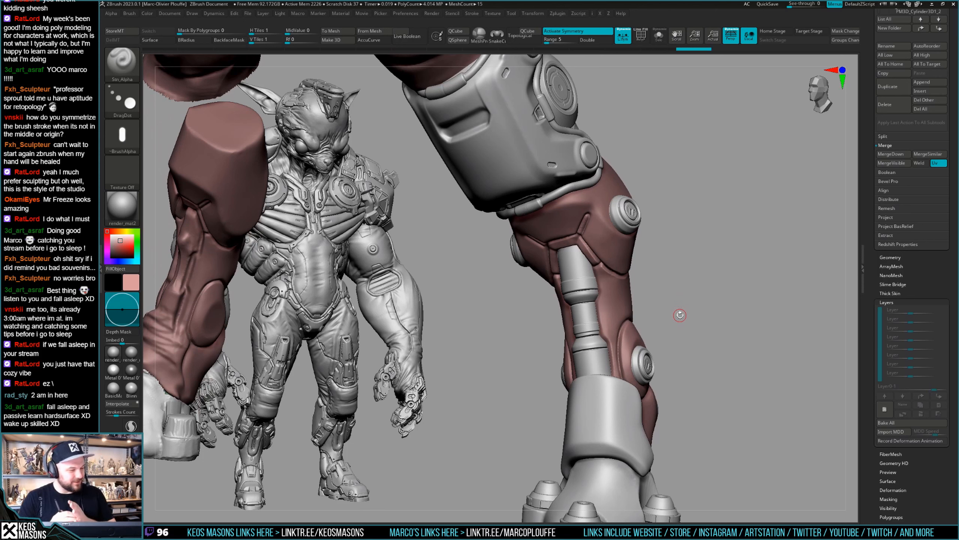
drag(676, 273, 589, 321)
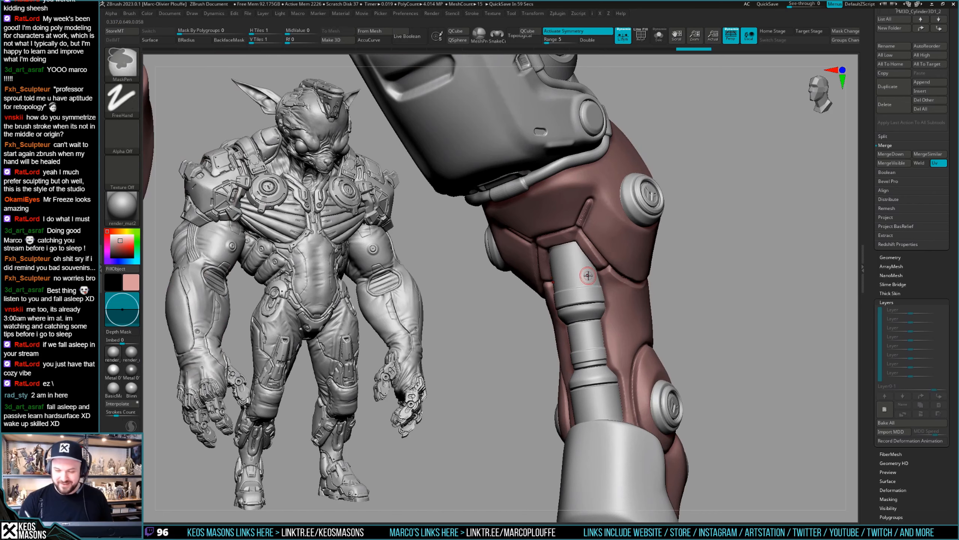
Step: Load the Image13 alpha into the Stn_Alpha brush and isolate the piston in Solo mode
key(shift+alt+s)
drag(589, 264, 591, 275)
key(shift+alt+s)
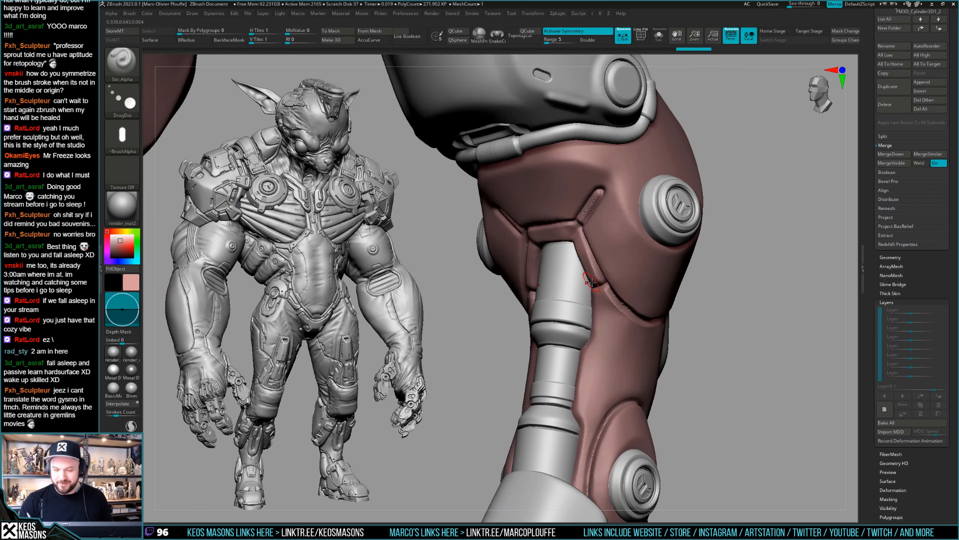
key(alt+a)
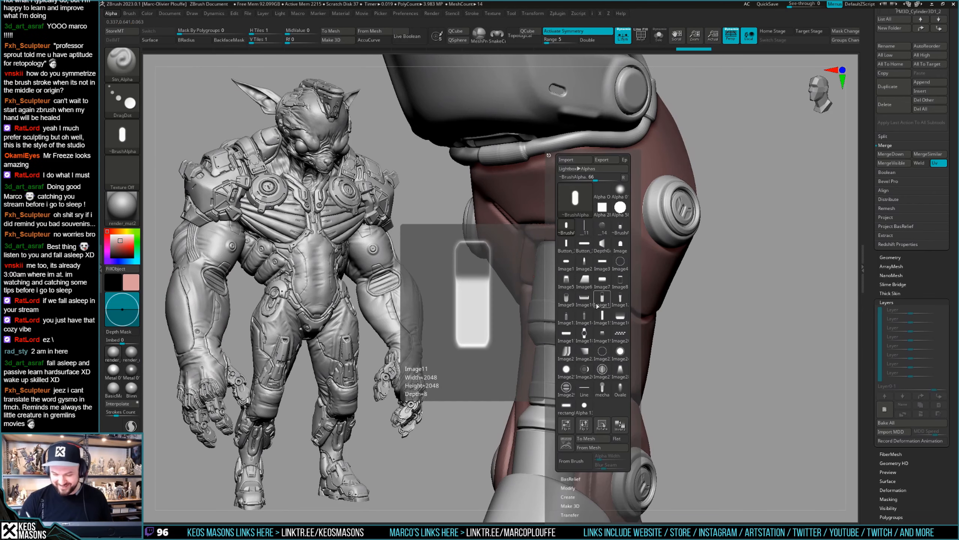
mouse_move(585, 280)
click(583, 244)
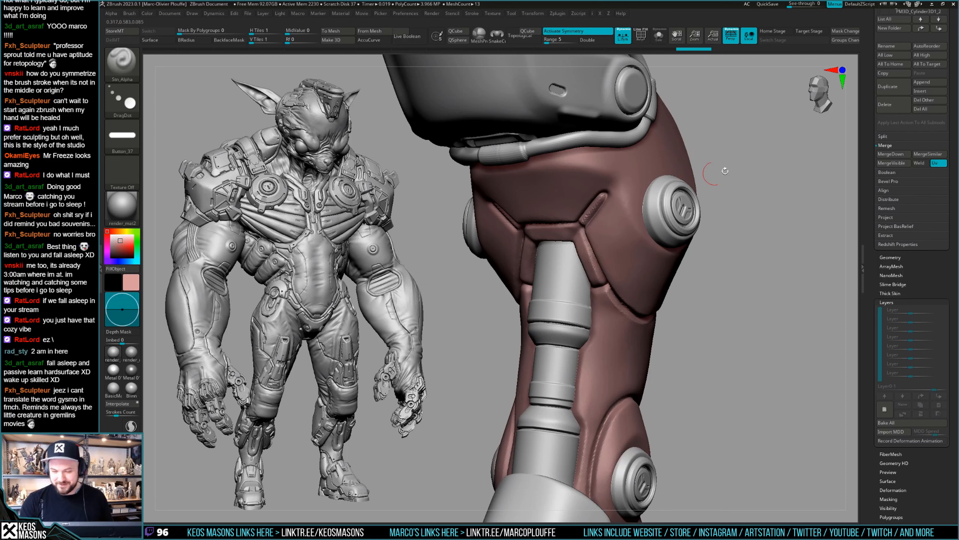
key(alt+a)
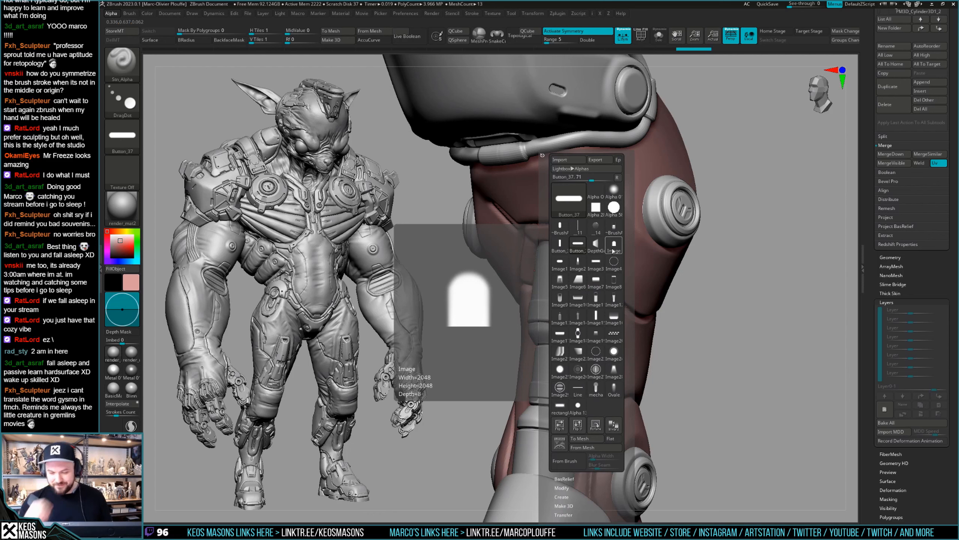
click(559, 316)
key(alt+s)
right_drag(558, 316, 578, 266)
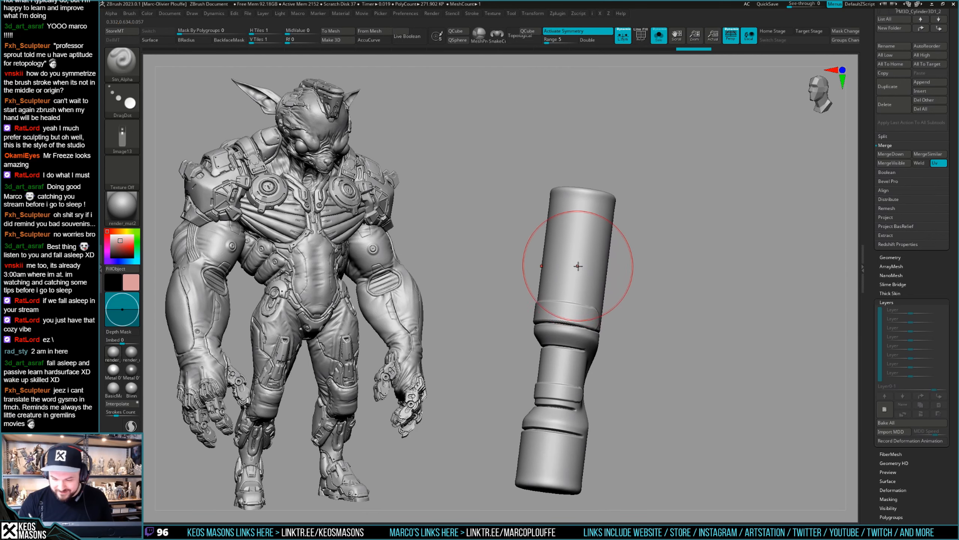
Step: Try stamping the Image13 latch alpha on the side of the piston's lower cylinder
key(alt+s)
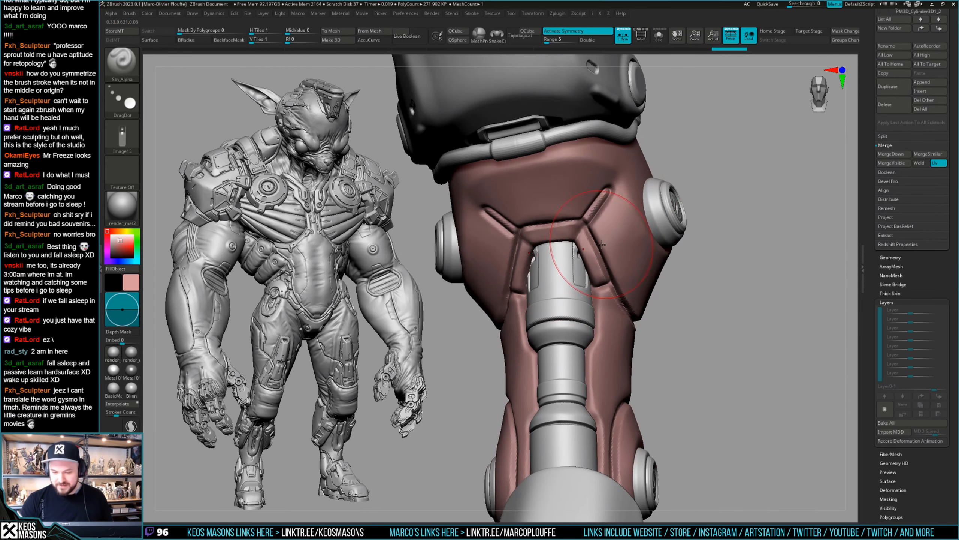
right_drag(703, 241, 593, 297)
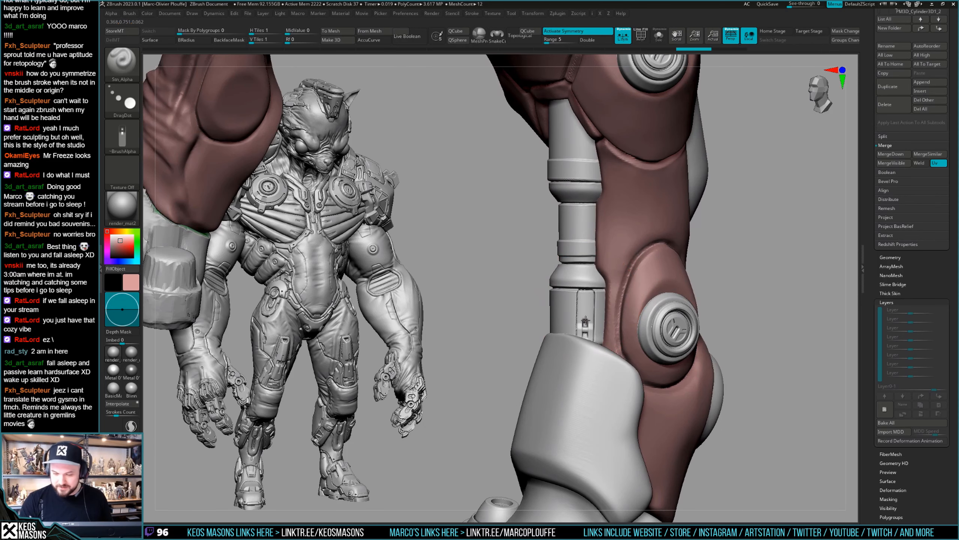
key(alt+s)
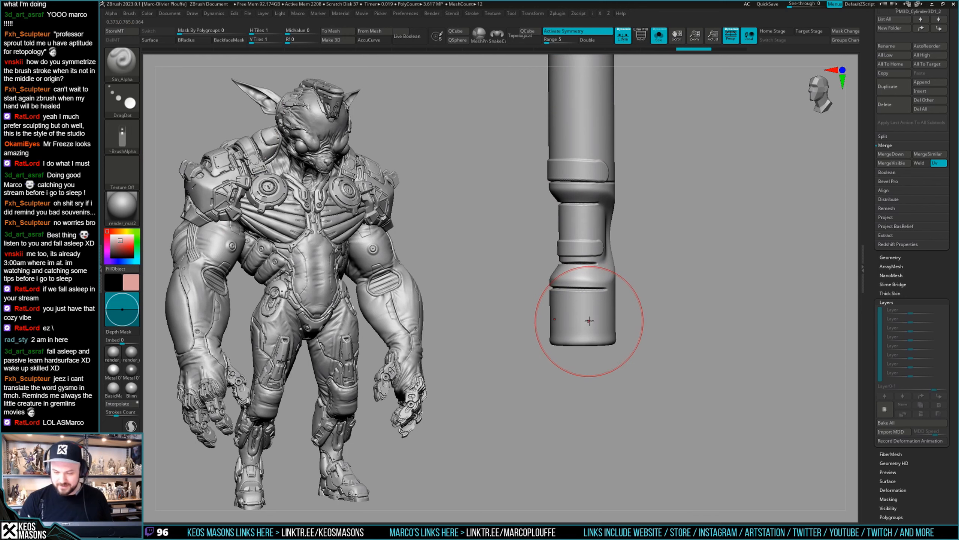
key(F4)
click(601, 425)
key(F4)
click(608, 427)
drag(590, 305, 586, 308)
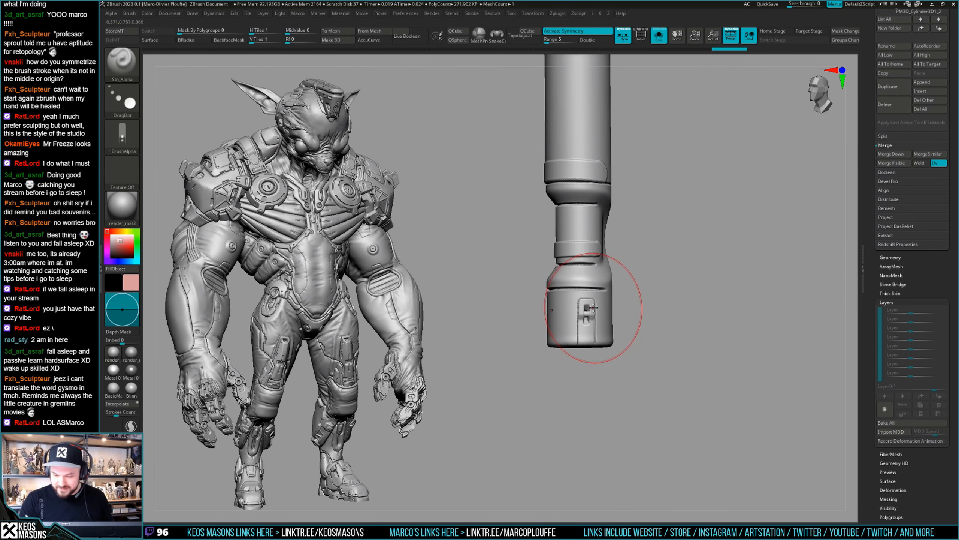
Step: Stamp the Image13 latch alpha on the side of the lower cylinder, between the lower collar and the shin guard
key(space)
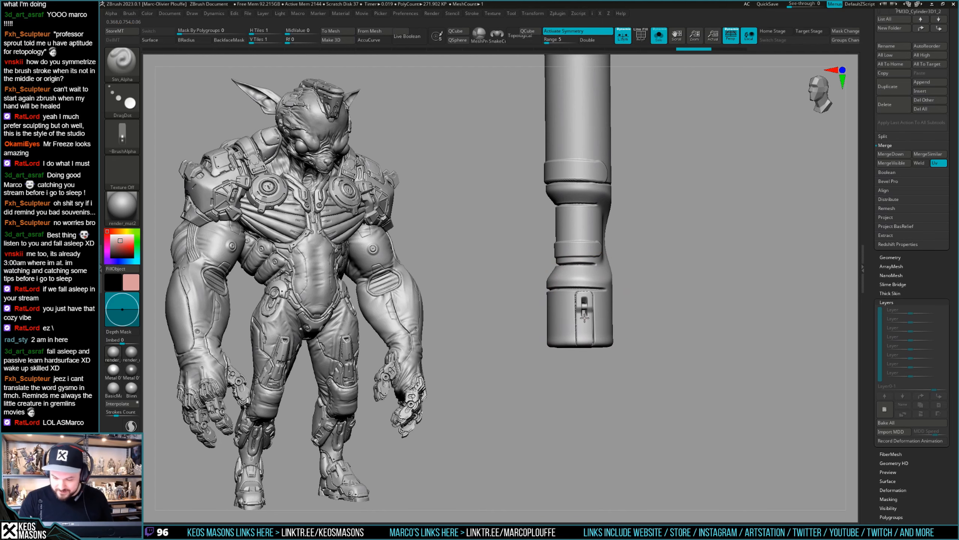
drag(585, 325, 585, 326)
right_drag(587, 325, 621, 295)
key(alt+s)
mouse_move(671, 313)
right_down()
mouse_move(674, 274)
mouse_move(613, 321)
right_up()
key(ctrl+z)
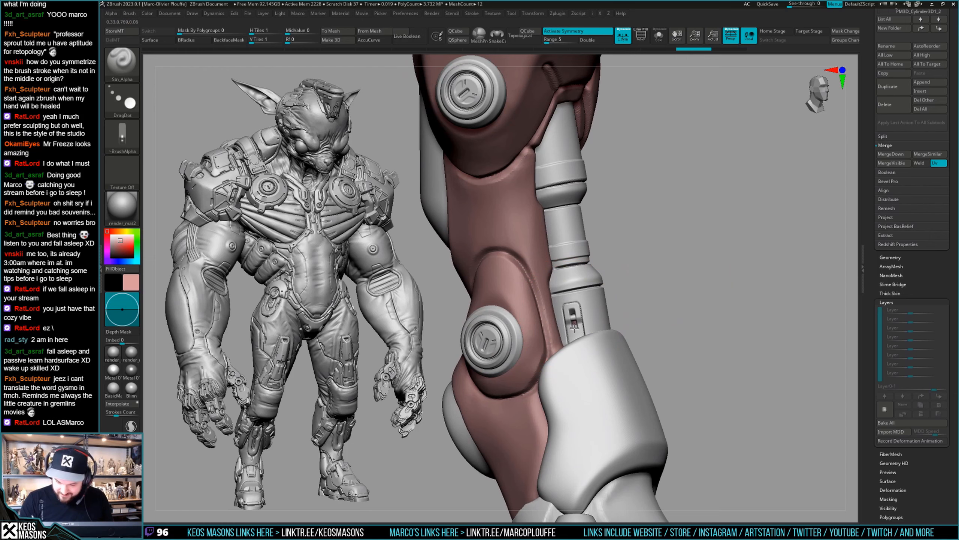
drag(575, 327, 575, 328)
mouse_move(593, 317)
ctrl+right_down()
mouse_move(621, 257)
mouse_move(634, 319)
mouse_move(623, 298)
mouse_move(634, 313)
mouse_move(611, 308)
ctrl+right_up()
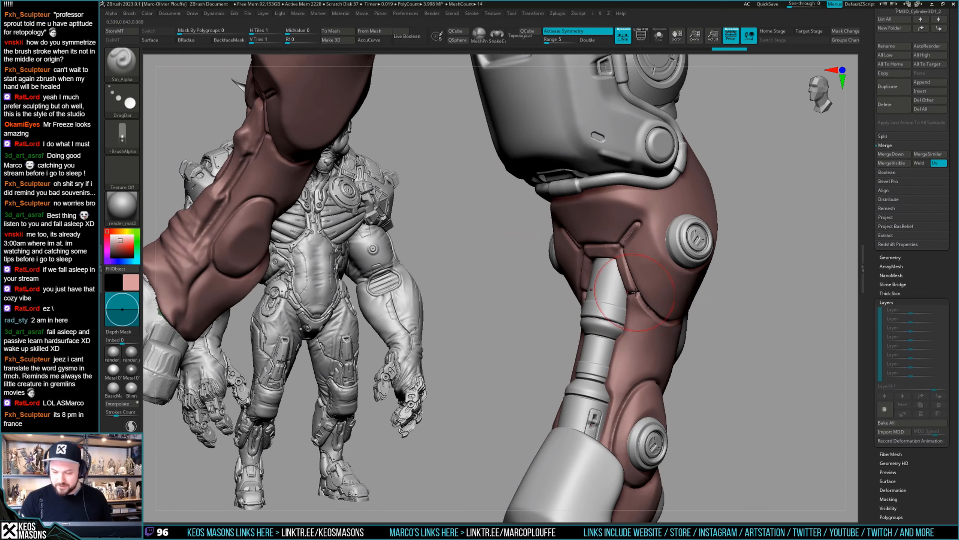
Step: Load the Image8 alpha and try stamping a rectangular panel on the piston's upper cylinder
key(F4)
mouse_move(655, 335)
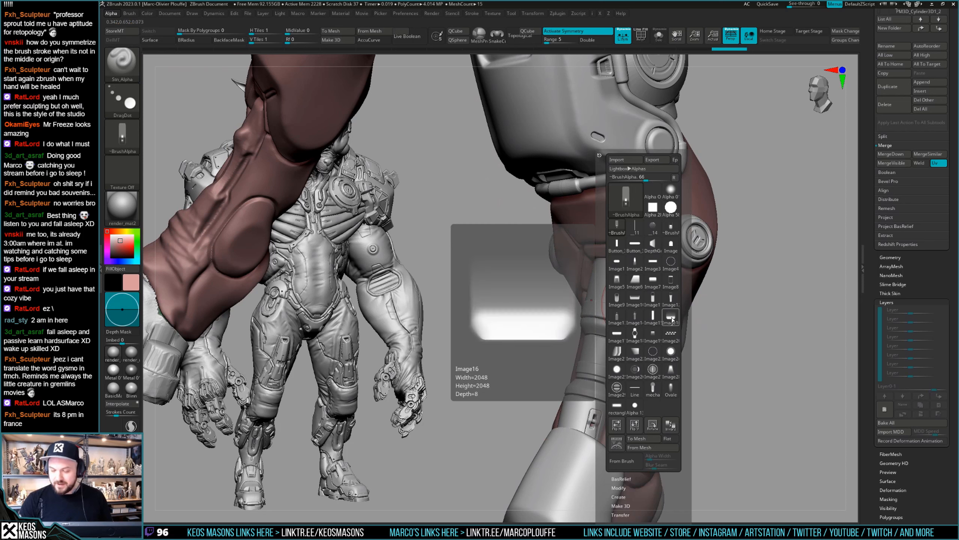
click(671, 280)
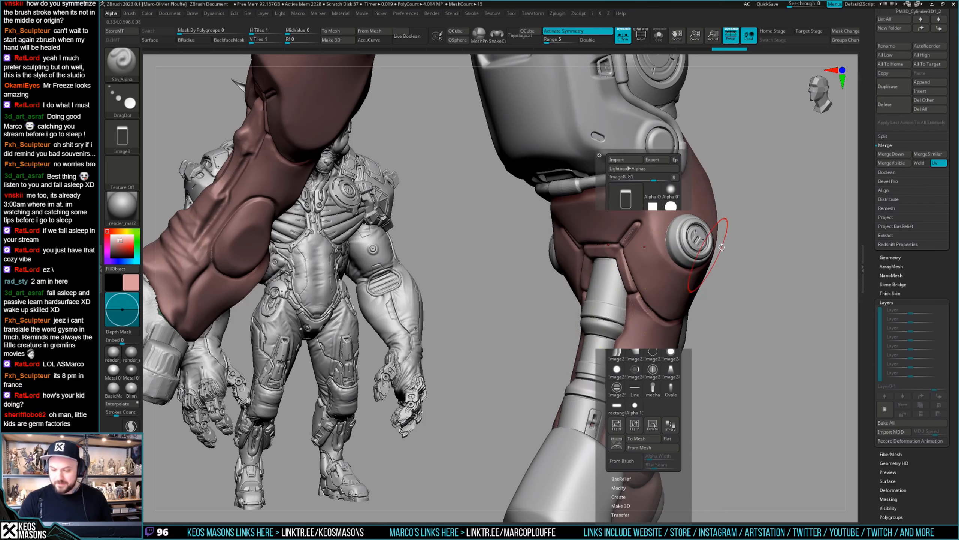
mouse_move(722, 247)
right_down()
mouse_move(736, 250)
mouse_move(729, 252)
right_up()
key(s)
drag(623, 289, 633, 289)
right_click(625, 284)
key(ctrl+z)
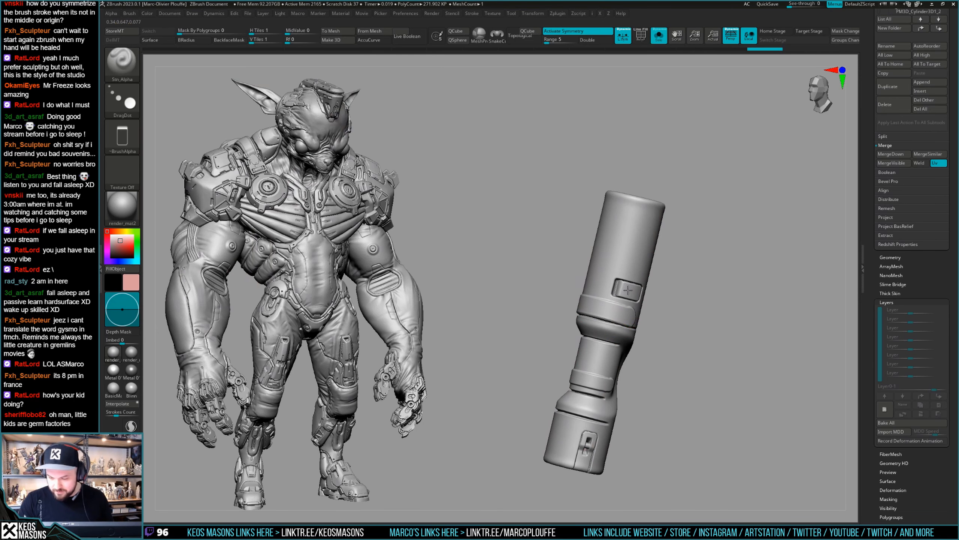
Step: Retry the rectangular Image8 stamp just above the raised band of the upper cylinder, then undo it
mouse_move(626, 290)
right_down()
mouse_move(618, 274)
mouse_move(696, 308)
mouse_move(632, 286)
mouse_move(691, 279)
mouse_move(689, 293)
mouse_move(672, 277)
right_up()
key(s)
key(s)
key(ctrl+z)
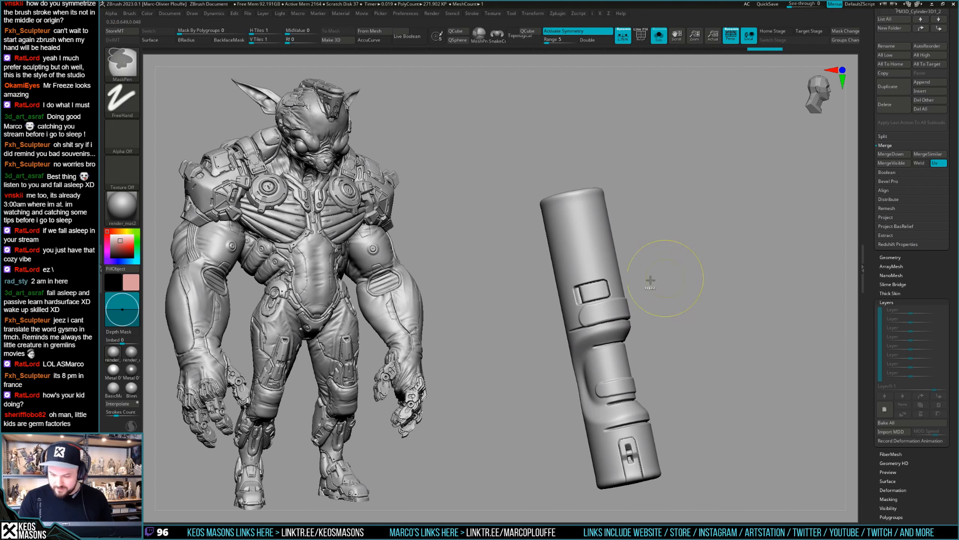
drag(580, 295, 579, 294)
right_drag(579, 294, 610, 293)
key(s)
ctrl+right_drag(736, 294, 688, 295)
ctrl+right_drag(604, 299, 594, 270)
key(s)
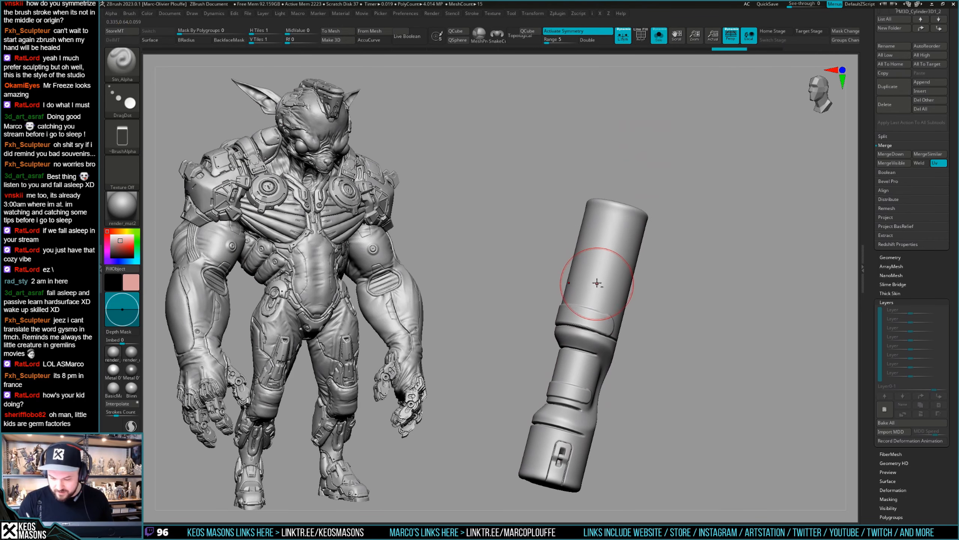
Step: Try the Image8 panel stamp higher up the upper cylinder and undo it
drag(600, 266, 601, 266)
mouse_move(601, 266)
right_down()
mouse_move(689, 274)
mouse_move(642, 272)
mouse_move(574, 321)
right_up()
key(s)
right_click(574, 322)
key(ctrl+z)
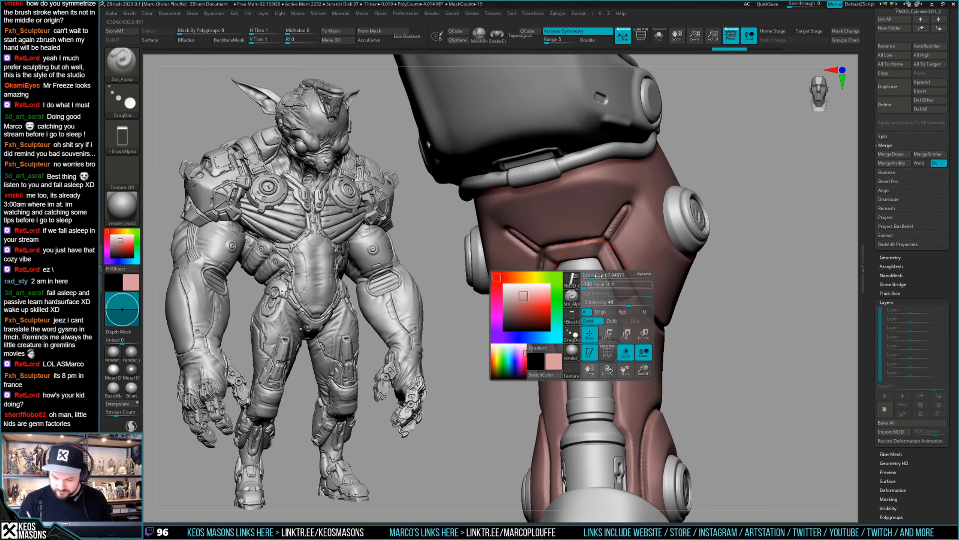
key(ctrl+shift+z)
right_drag(597, 265, 589, 231)
right_drag(695, 257, 687, 276)
key(ctrl+z)
Step: Mask the raised band and collar at the lower end of the piston's upper cylinder
key(a)
ctrl+right_drag(619, 242, 584, 342)
right_click(584, 344)
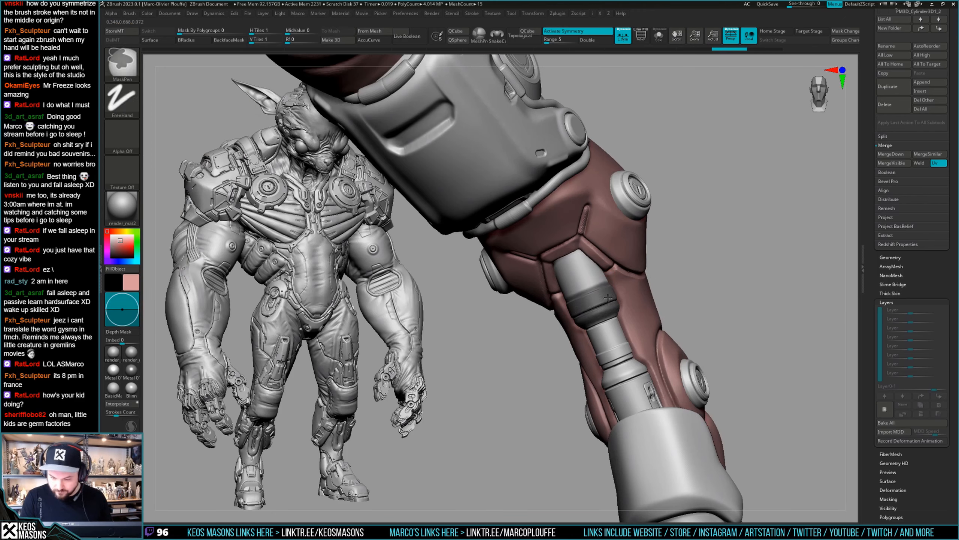
key(ctrl+shift+z)
mouse_move(611, 297)
right_down()
mouse_move(638, 291)
mouse_move(589, 272)
mouse_move(605, 295)
mouse_move(603, 270)
right_up()
Step: Isolate the piston and cut a straight lengthwise groove along the upper cylinder, above the masked band, with the Orb_Cracks brush
key(alt+s)
key(b)
click(631, 273)
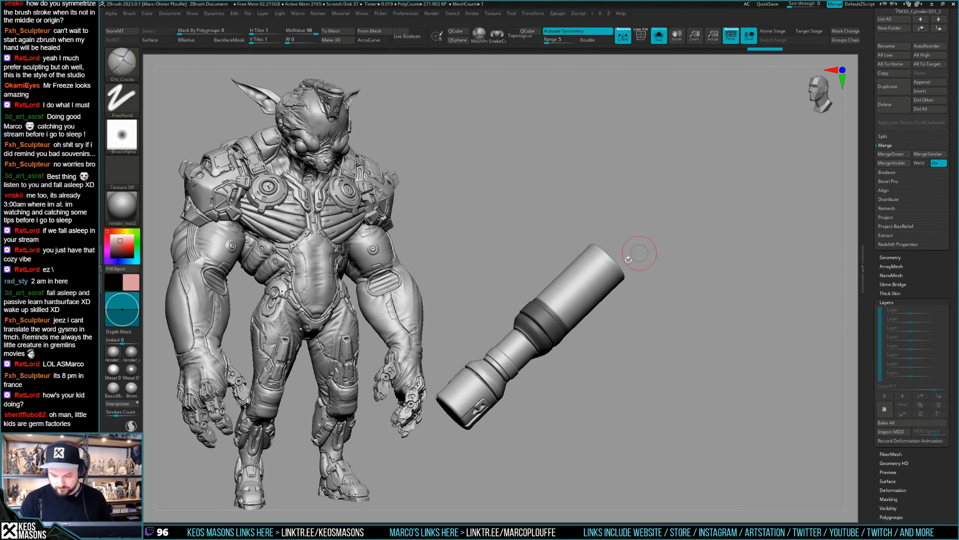
right_click(557, 343)
right_drag(567, 321, 572, 305)
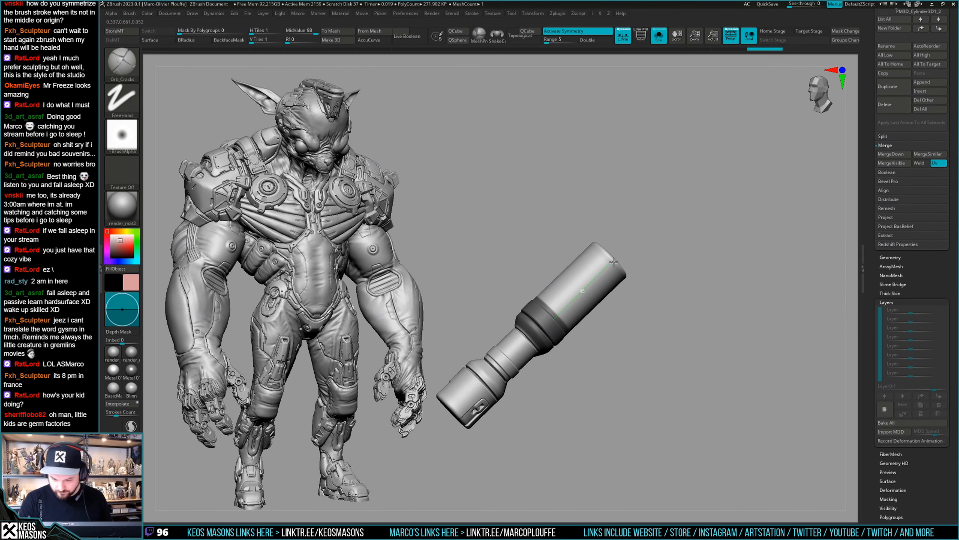
mouse_move(612, 263)
right_down()
mouse_move(595, 317)
mouse_move(614, 255)
mouse_move(585, 331)
mouse_move(603, 347)
right_up()
key(space)
key(ctrl+z)
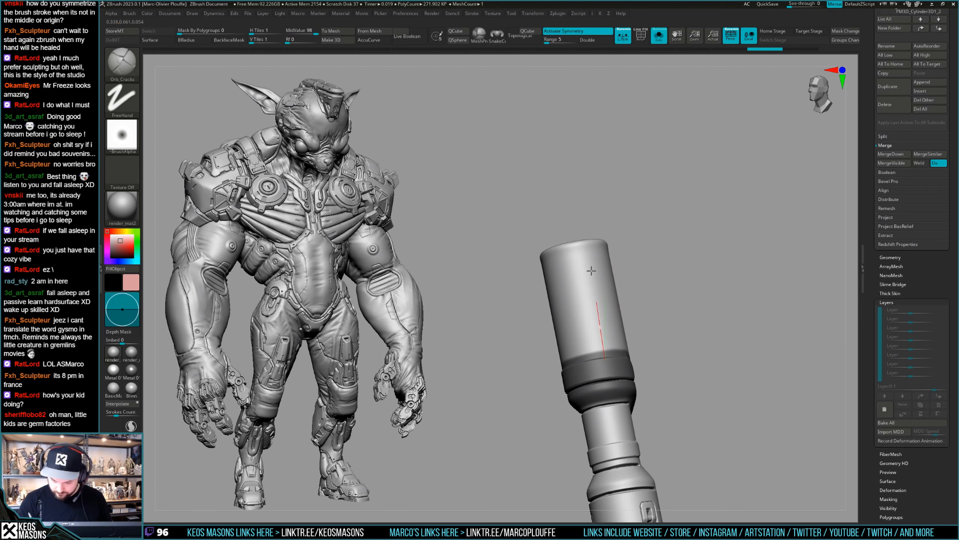
drag(585, 243, 585, 240)
mouse_move(595, 261)
right_down()
mouse_move(606, 276)
mouse_move(599, 251)
right_up()
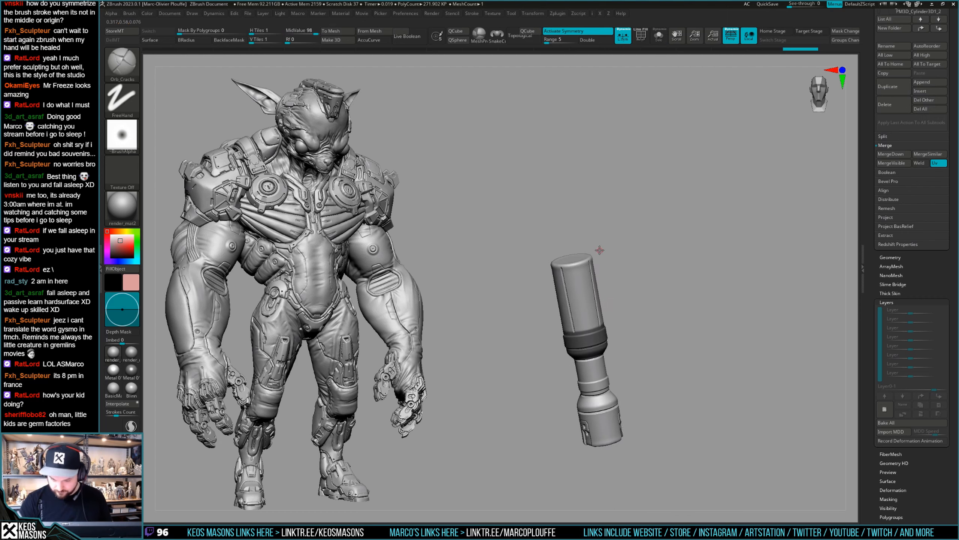
Step: Show the whole leg again and clear the piston's mask
key(shift+s)
mouse_move(665, 278)
right_down()
mouse_move(698, 285)
mouse_move(671, 282)
mouse_move(664, 257)
right_up()
ctrl+right_drag(695, 299, 576, 310)
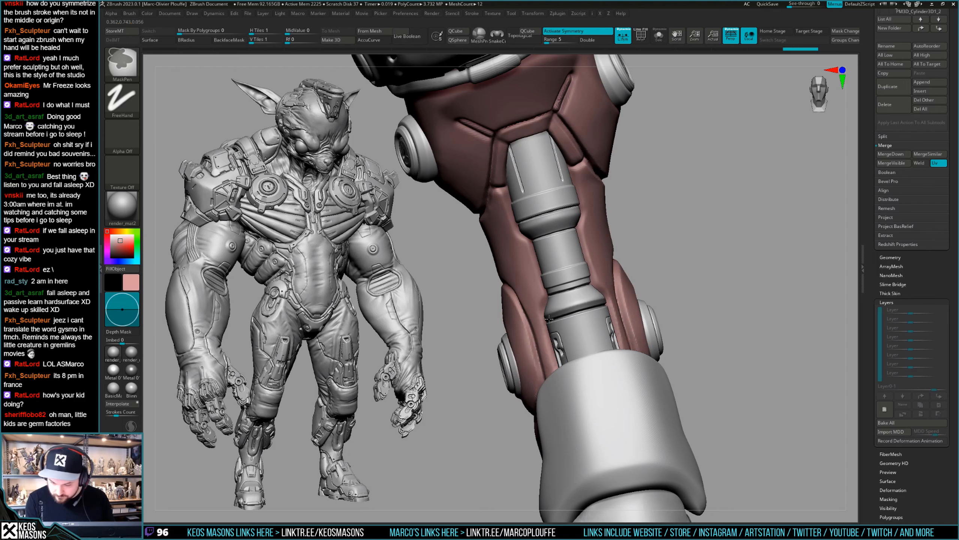
right_drag(612, 299, 667, 281)
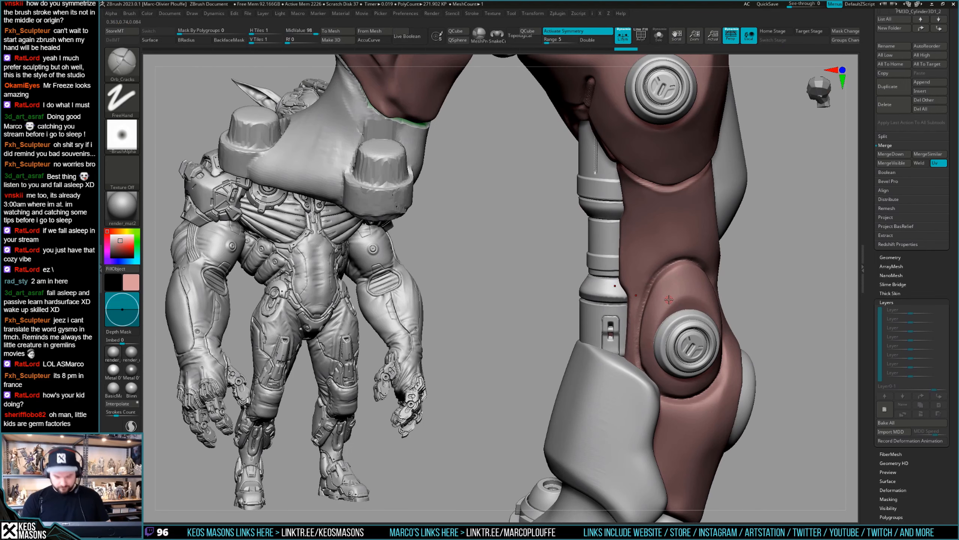
right_drag(645, 315, 603, 305)
Step: Try cutting a straight lengthwise groove down the piston's lower cylinder beside the latch with Orb_Cracks
key(alt+s)
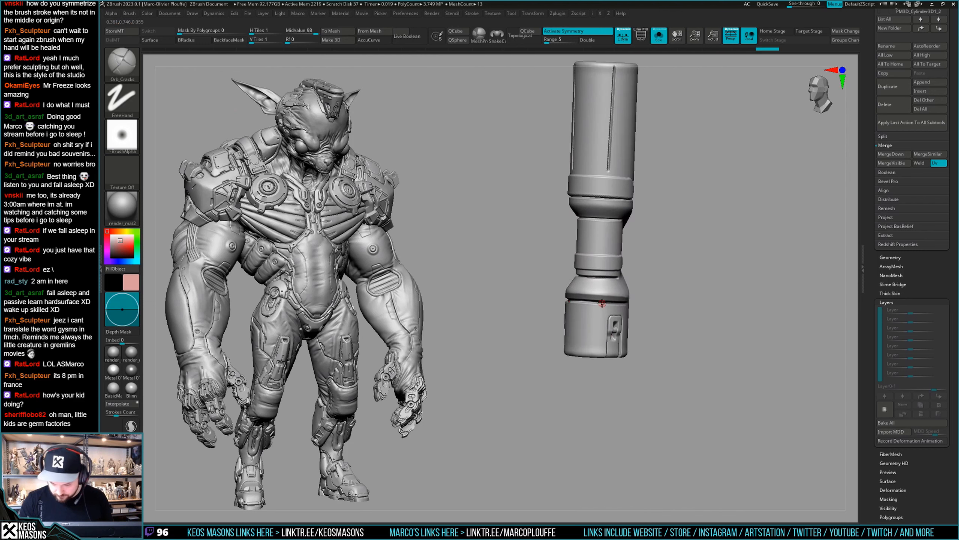
right_drag(597, 375, 595, 299)
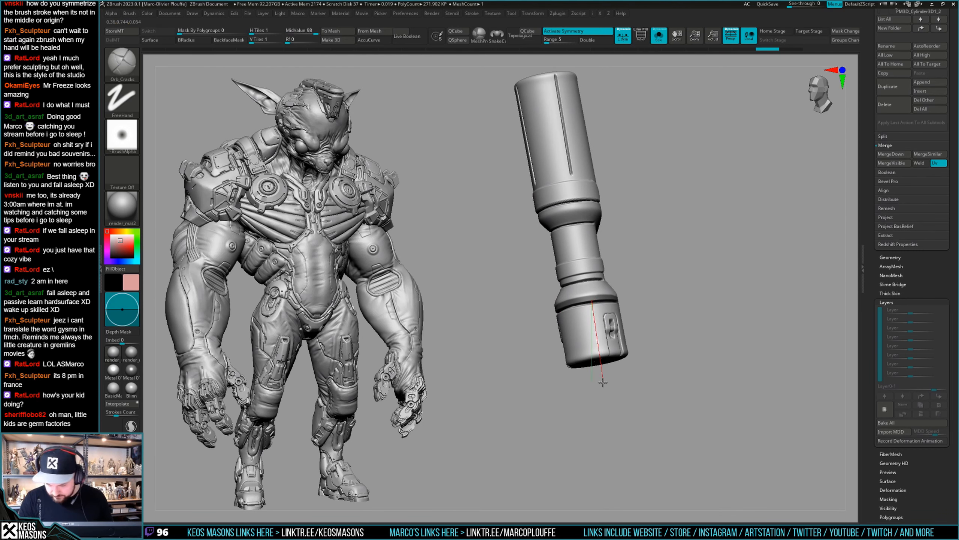
right_drag(597, 364, 574, 358)
ctrl+right_drag(662, 329, 620, 352)
ctrl+right_drag(580, 326, 579, 340)
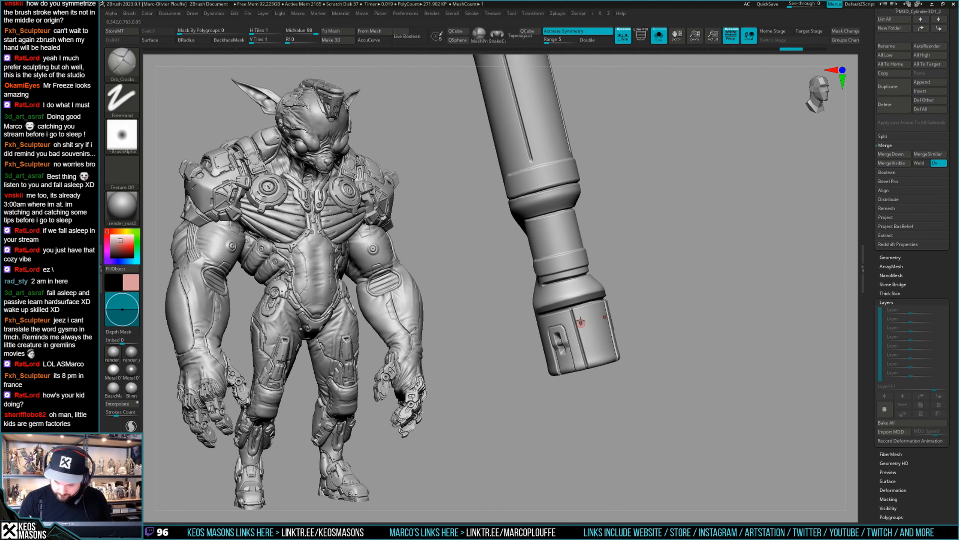
key(ctrl+z)
drag(574, 306, 589, 385)
mouse_move(590, 381)
right_down()
mouse_move(578, 369)
mouse_move(627, 326)
mouse_move(681, 301)
mouse_move(668, 333)
mouse_move(693, 330)
mouse_move(657, 299)
mouse_move(593, 301)
mouse_move(600, 316)
right_up()
key(ctrl+z)
key(alt+s)
key(ctrl+shift+z)
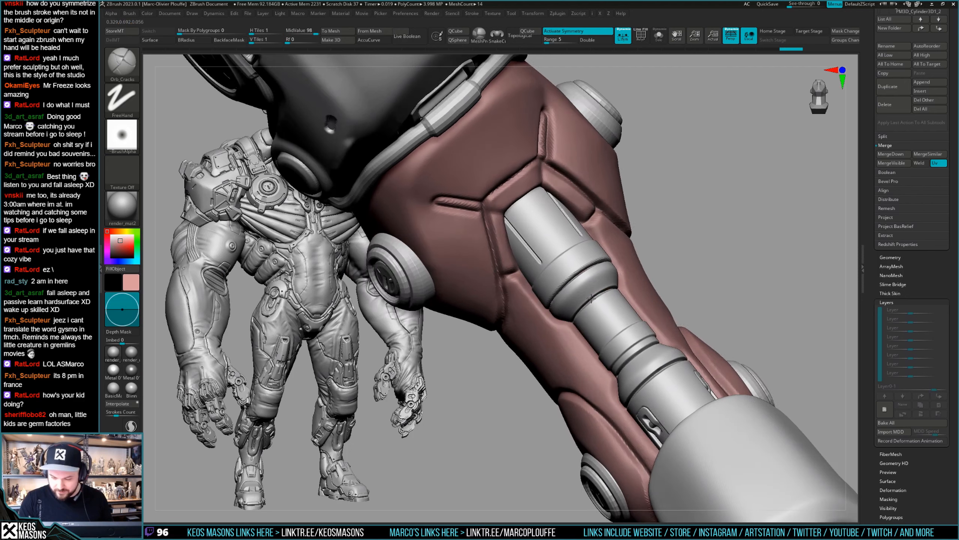
Step: Mask a small patch across the lower edge of the upper collar, where it meets the thin shaft
ctrl+drag(601, 289, 596, 293)
right_drag(594, 289, 591, 298)
key(space)
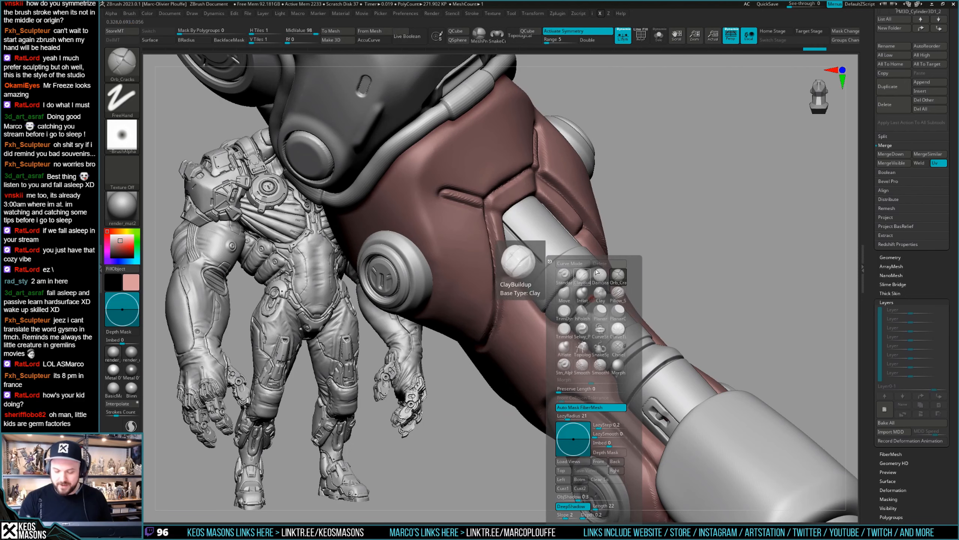
right_click(633, 302)
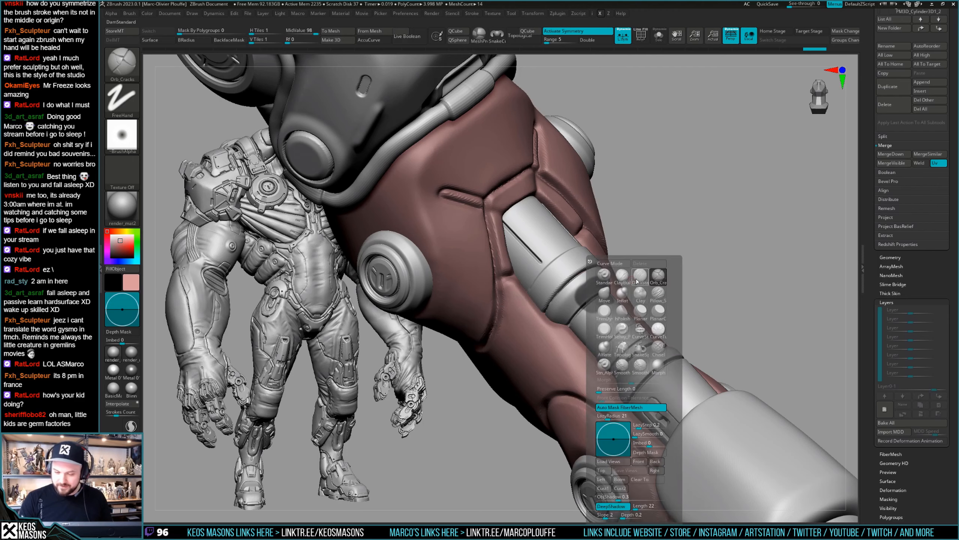
click(756, 210)
mouse_move(577, 325)
alt+right_down()
mouse_move(604, 310)
mouse_move(595, 331)
mouse_move(605, 302)
mouse_move(621, 300)
mouse_move(609, 297)
alt+right_up()
right_click(591, 331)
right_click(609, 296)
key(ctrl+z)
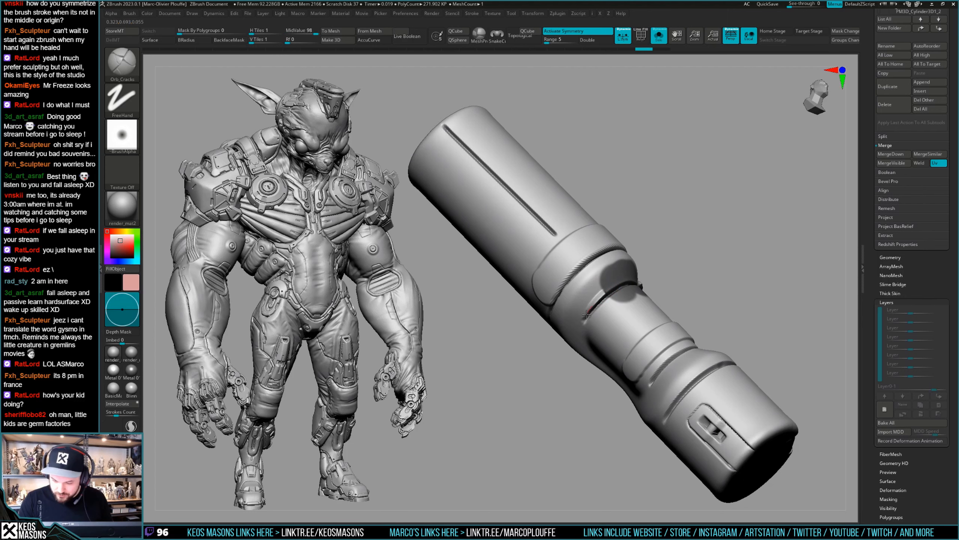
Step: Cut a groove around the neck under the upper collar with Orb_Cracks, beside the masked patch
mouse_move(582, 327)
right_down()
mouse_move(668, 302)
mouse_move(657, 304)
mouse_move(672, 310)
right_up()
click(668, 302)
key(ctrl+z)
right_drag(577, 306, 601, 325)
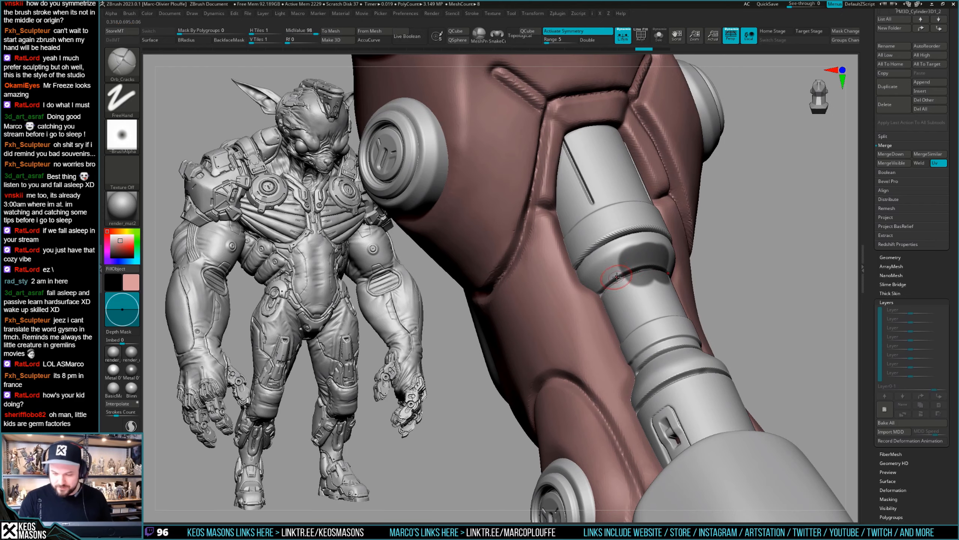
right_click(601, 326)
drag(619, 280, 629, 279)
right_click(589, 295)
mouse_move(619, 274)
right_down()
mouse_move(589, 295)
mouse_move(628, 269)
mouse_move(616, 293)
mouse_move(660, 292)
mouse_move(673, 271)
mouse_move(661, 271)
mouse_move(664, 287)
mouse_move(697, 336)
mouse_move(745, 293)
mouse_move(649, 328)
mouse_move(674, 302)
right_up()
Step: Clear the mask and cut matching notch detail around the neck above the lower collar
key(shift+s)
key(shift+s)
key(space)
key(shift+s)
key(shift+s)
key(ctrl)
key(ctrl)
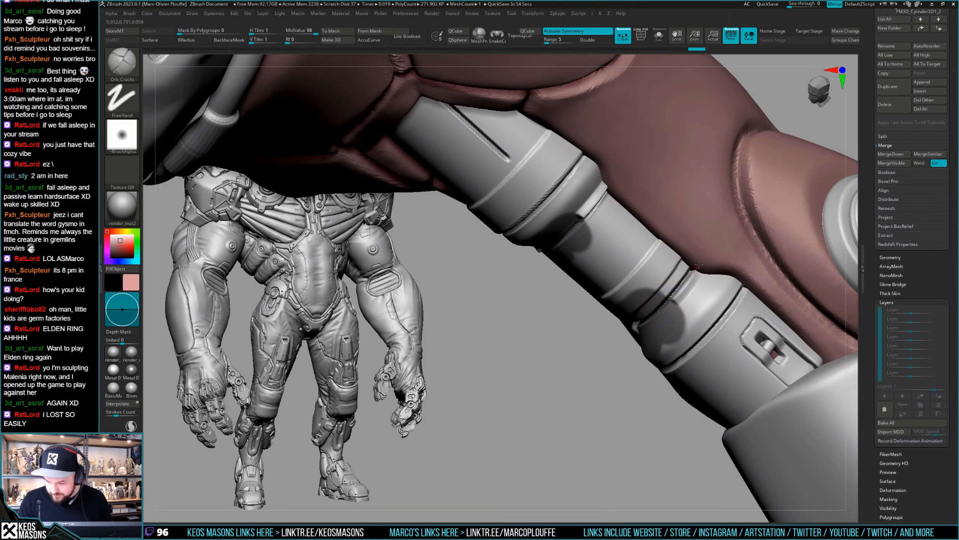
Step: Switch to Stn_Alpha with a slim bar alpha and stamp it on the lower collar and the upper cylinder's groove ends
mouse_move(697, 265)
right_down()
mouse_move(712, 285)
mouse_move(738, 274)
mouse_move(715, 272)
mouse_move(727, 294)
mouse_move(698, 305)
mouse_move(739, 288)
mouse_move(723, 316)
mouse_move(622, 324)
mouse_move(605, 359)
mouse_move(597, 318)
right_up()
key(space)
key(space)
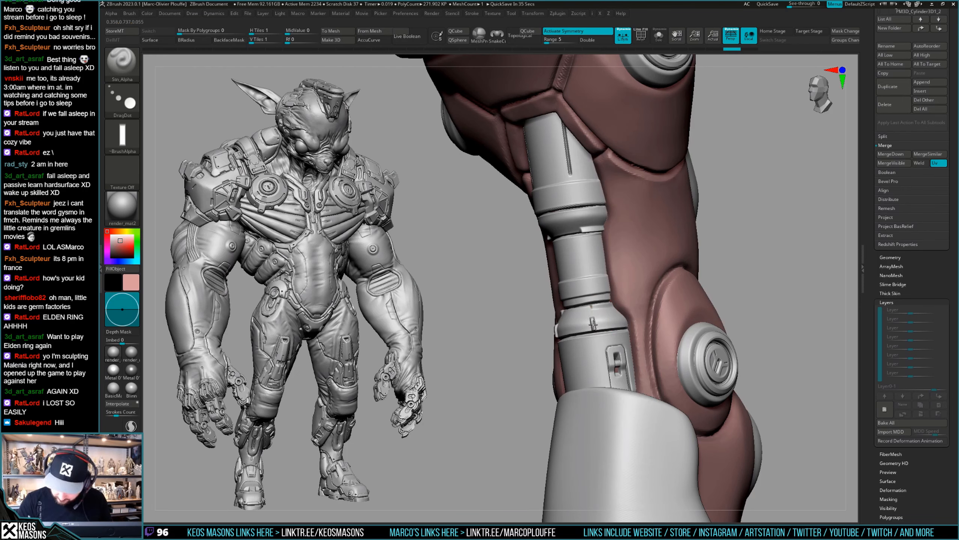
mouse_move(594, 324)
right_down()
mouse_move(764, 270)
mouse_move(691, 291)
mouse_move(571, 283)
mouse_move(572, 222)
right_up()
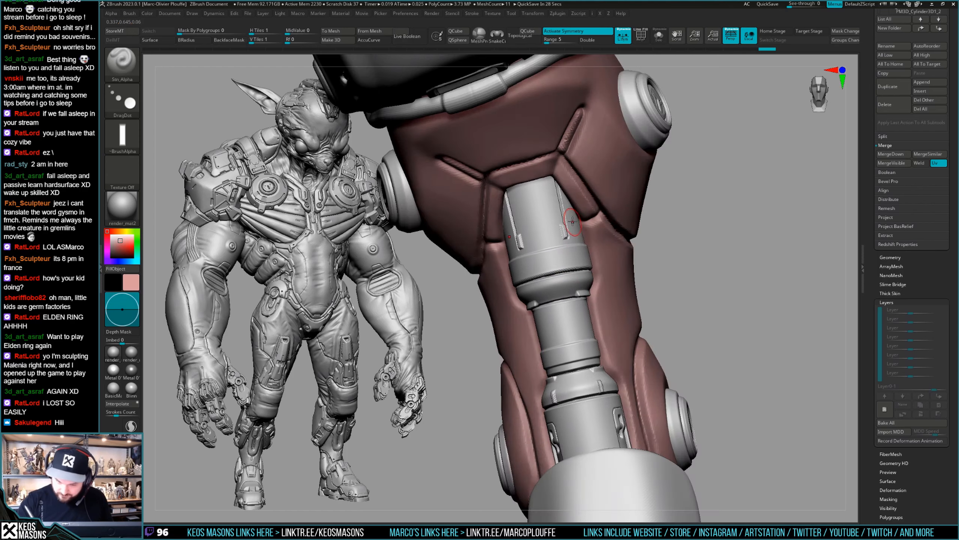
Step: Try the slim bar alpha on the thin shaft and stamp it on the raised band of the upper cylinder
right_drag(582, 288, 621, 308)
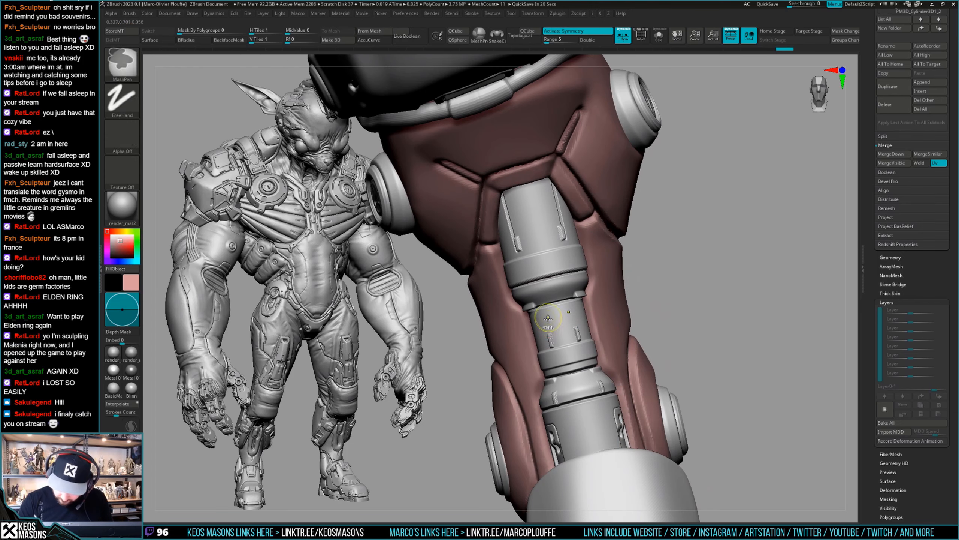
mouse_move(551, 340)
right_down()
mouse_move(567, 328)
mouse_move(554, 323)
right_up()
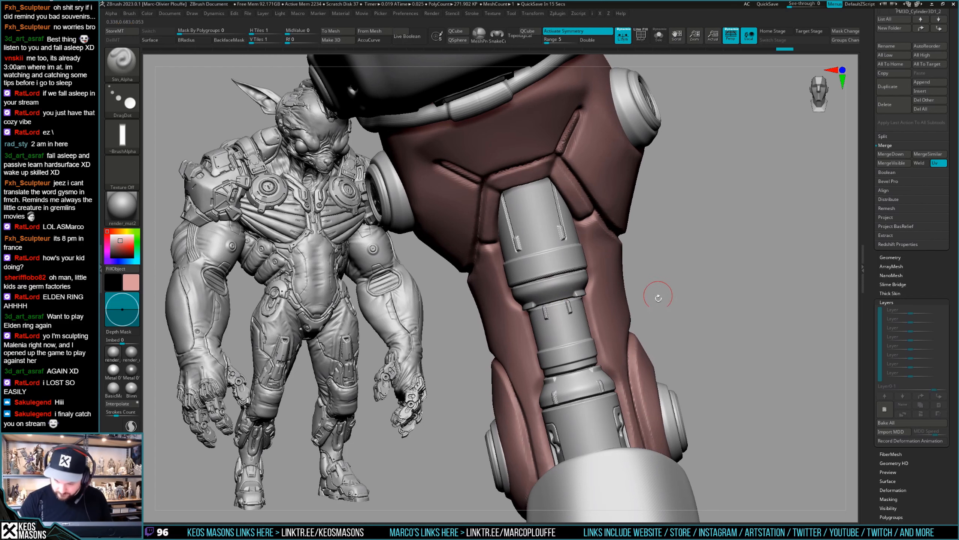
mouse_move(659, 298)
right_down()
mouse_move(557, 310)
mouse_move(567, 272)
right_up()
alt+click(564, 275)
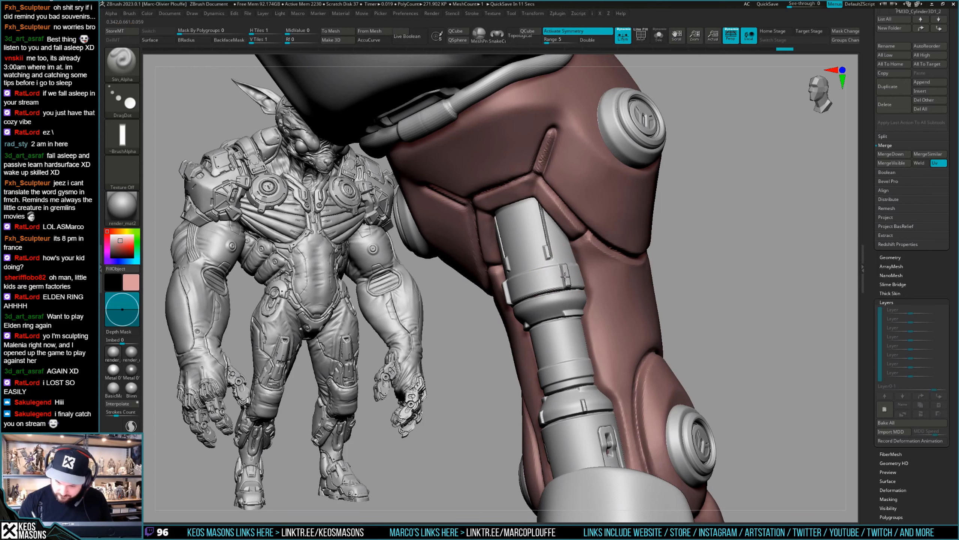
right_drag(565, 277, 538, 292)
key(ctrl)
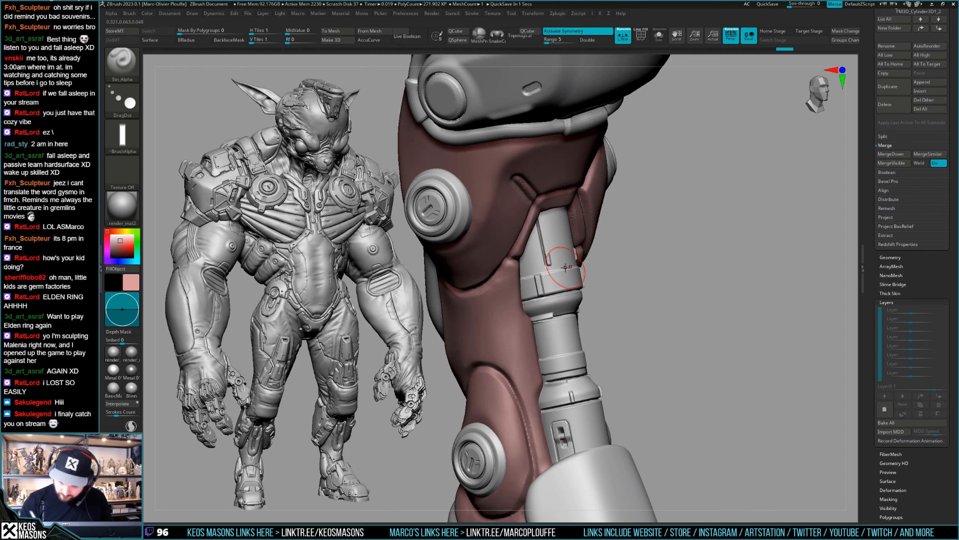
right_drag(690, 353, 567, 296)
key(space)
key(space)
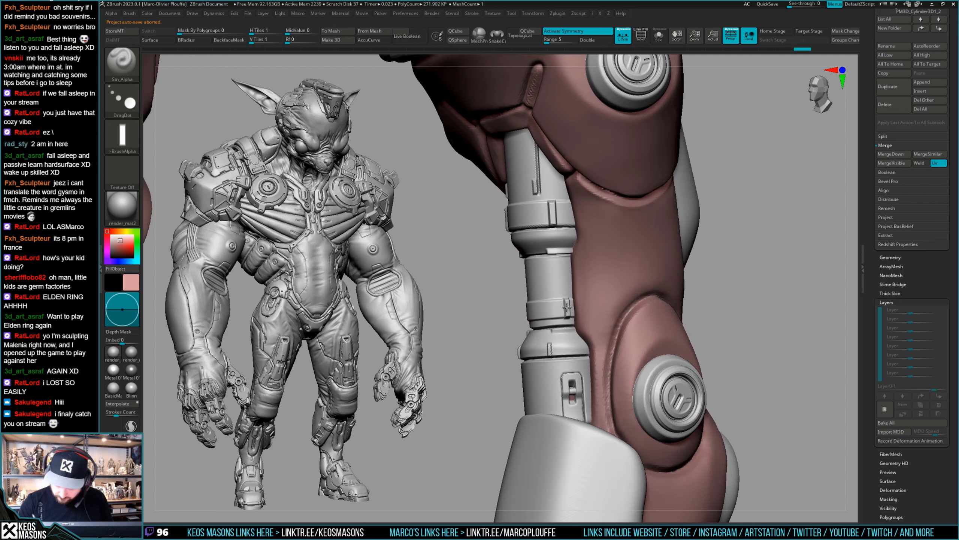
right_drag(569, 309, 583, 305)
right_drag(713, 297, 688, 343)
drag(681, 318, 678, 281)
Step: Switch to ClayBuildup, select the plain capsule pad on the front of the shin, and dismiss the selection-brush note
key(b)
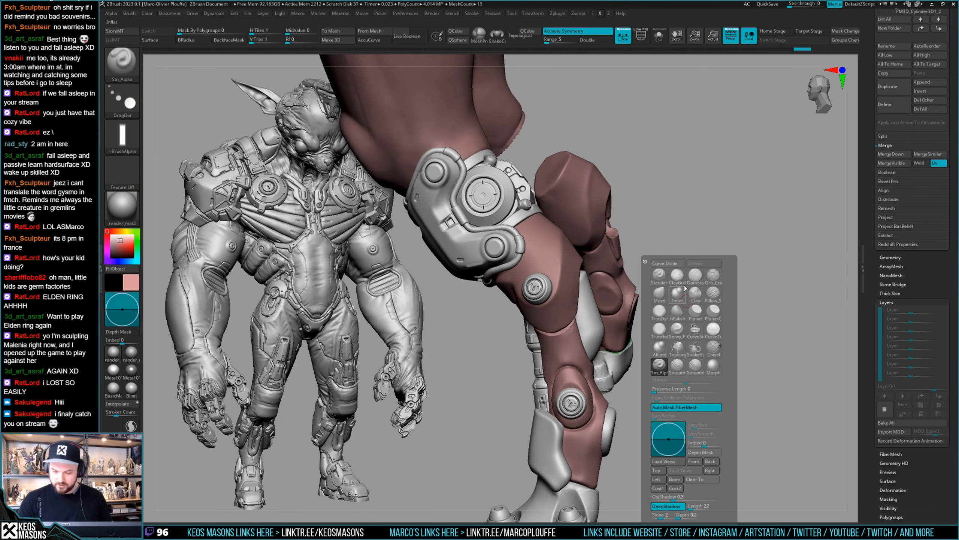
key(c)
key(b)
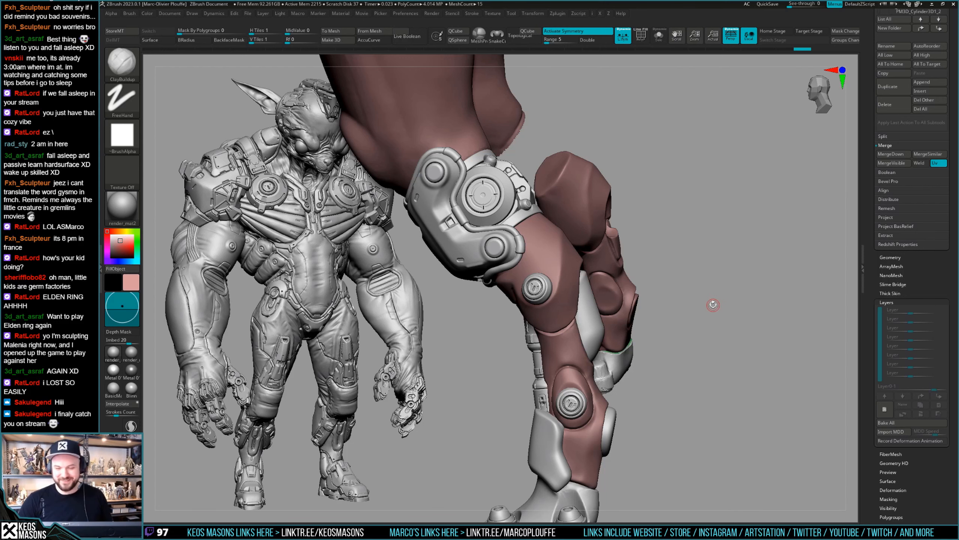
drag(713, 305, 577, 306)
alt+click(577, 306)
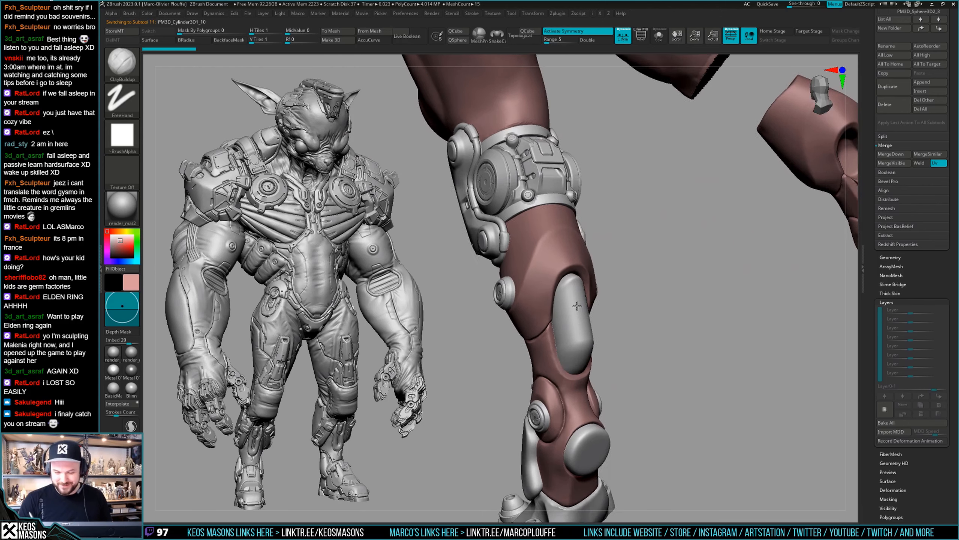
mouse_move(577, 305)
right_down()
mouse_move(608, 298)
mouse_move(567, 291)
mouse_move(604, 275)
right_up()
key(4)
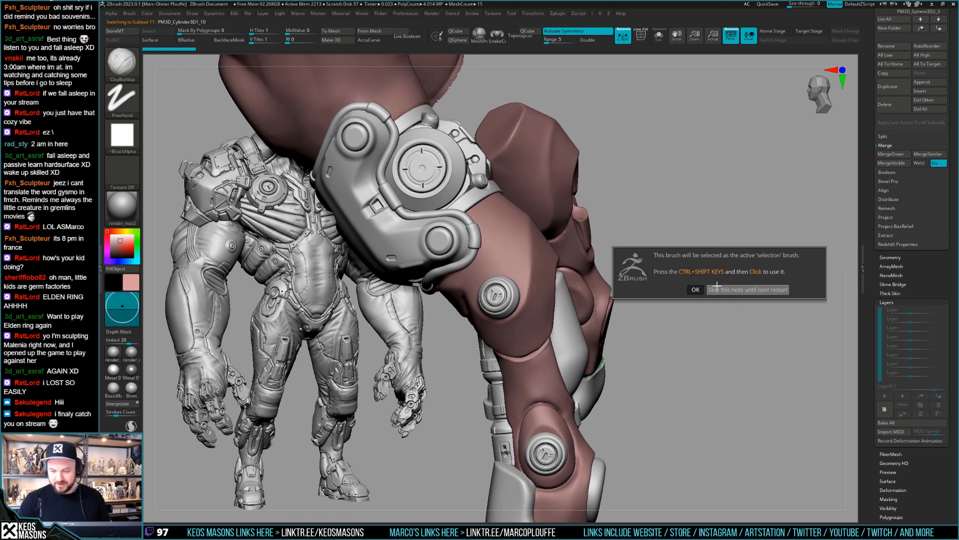
click(715, 287)
Step: Try trimming the upper end of the capsule pad with TrimDynamic, and undo the strokes
mouse_move(713, 285)
right_down()
mouse_move(581, 326)
mouse_move(587, 310)
mouse_move(619, 307)
mouse_move(589, 315)
mouse_move(580, 305)
mouse_move(591, 305)
mouse_move(559, 317)
mouse_move(608, 294)
mouse_move(584, 318)
right_up()
right_click(567, 321)
key(b)
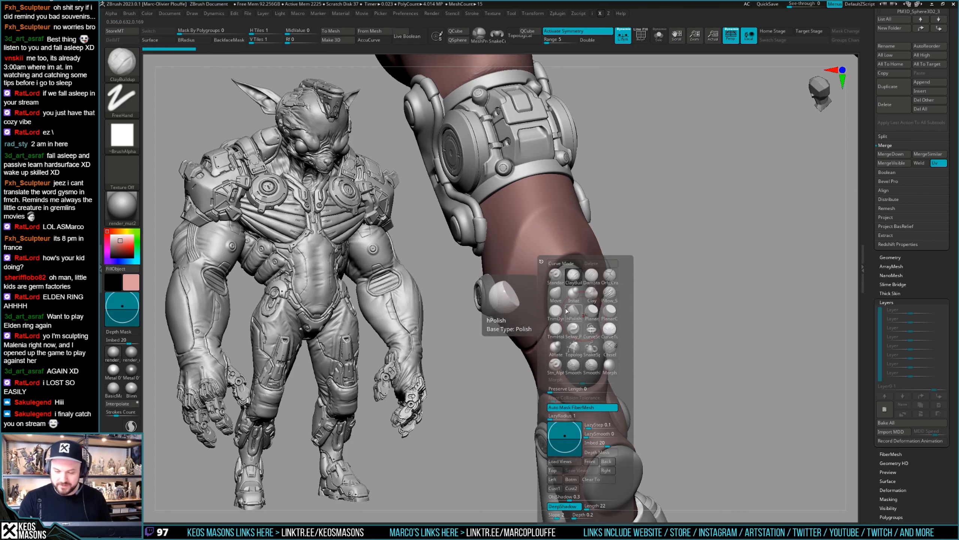
key(t)
key(d)
right_drag(701, 199, 577, 269)
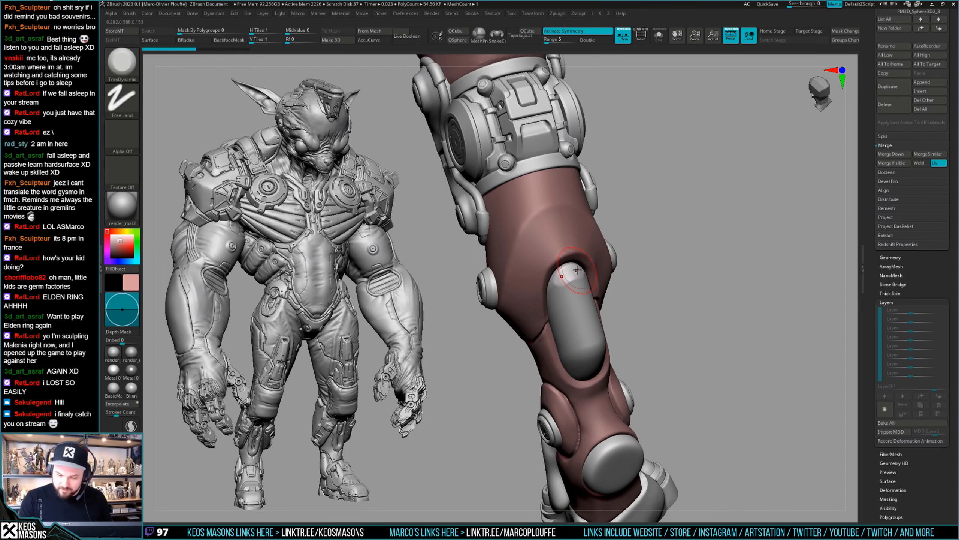
drag(577, 270, 568, 275)
mouse_move(568, 275)
right_down()
mouse_move(606, 242)
mouse_move(569, 279)
right_up()
drag(574, 271, 577, 273)
mouse_move(577, 272)
right_down()
mouse_move(597, 261)
mouse_move(585, 278)
mouse_move(614, 303)
mouse_move(617, 322)
right_up()
key(ctrl+z)
key(ctrl+z)
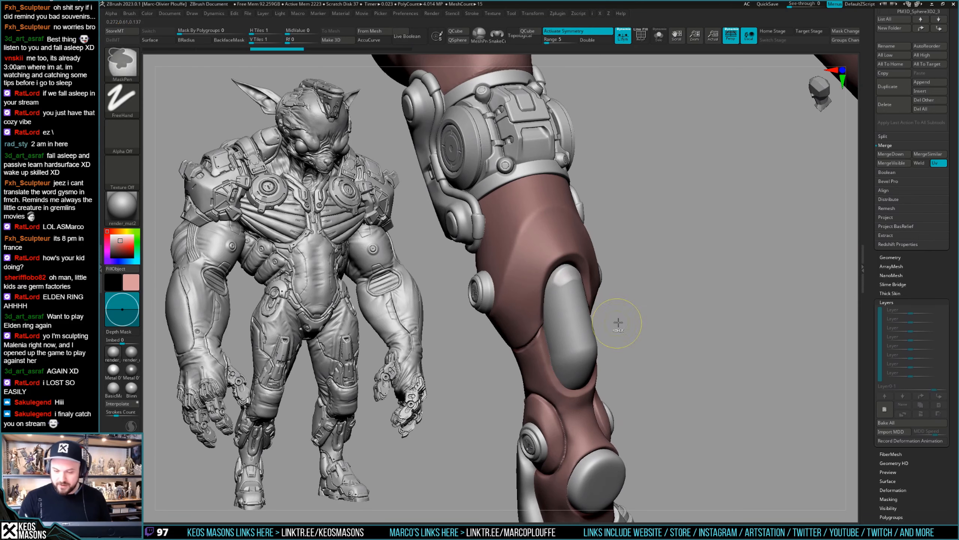
key(ctrl+z)
key(ctrl+z)
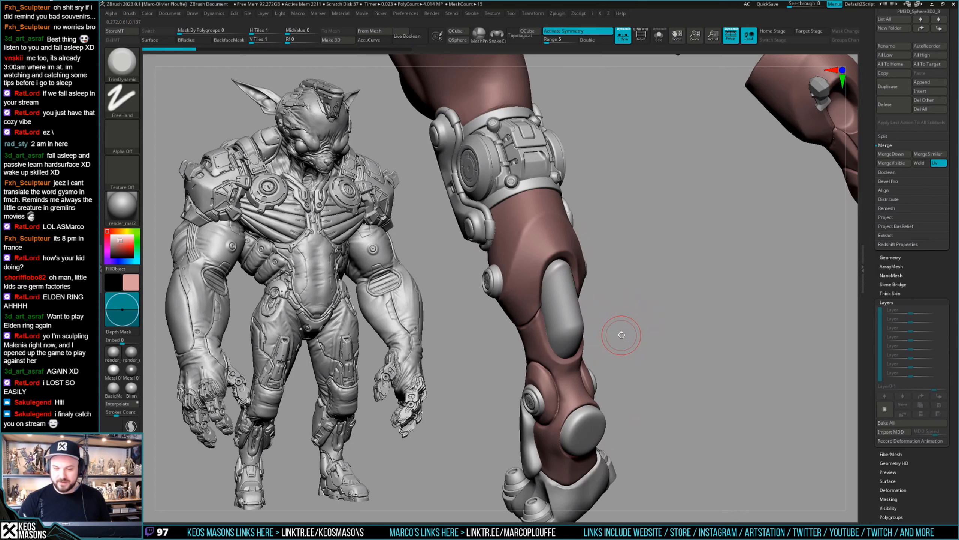
Step: Isolate the capsule pad and flatten a long plane down its front with hPolish, then bring back the other parts
mouse_move(620, 335)
right_down()
mouse_move(591, 301)
mouse_move(598, 282)
right_up()
key(shift+s)
key(1)
click(622, 275)
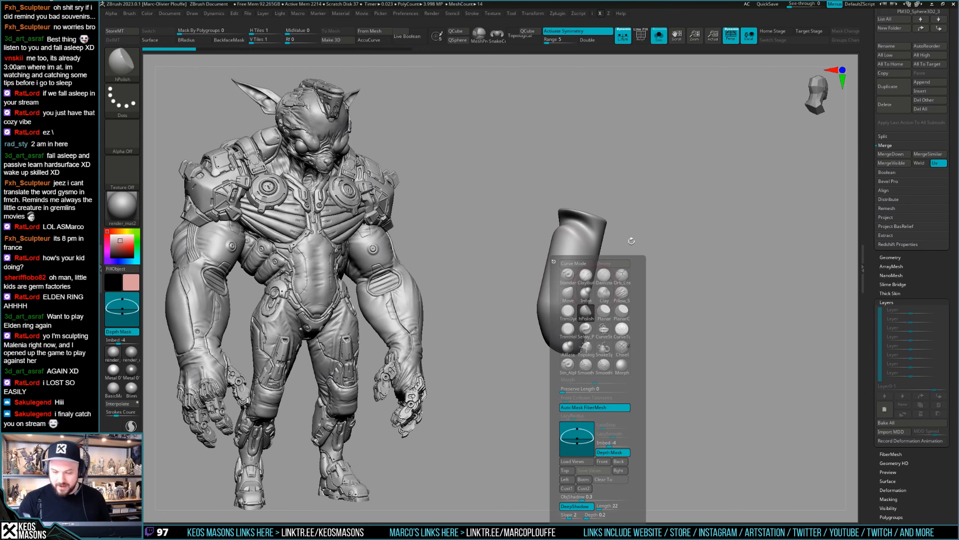
key(space)
drag(574, 303, 573, 311)
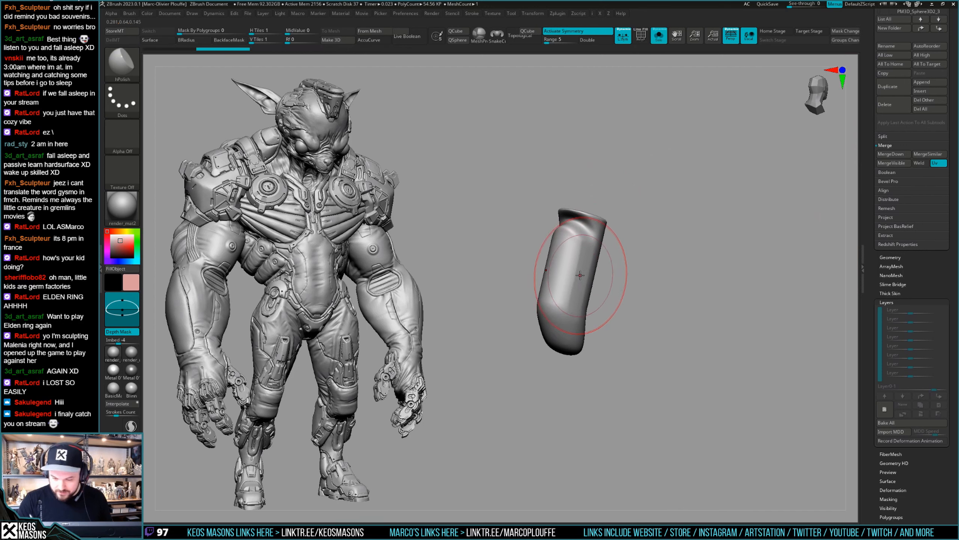
right_drag(589, 284, 583, 258)
drag(583, 258, 579, 307)
mouse_move(592, 267)
mouse_down()
mouse_move(592, 278)
mouse_move(575, 272)
mouse_move(584, 285)
mouse_move(574, 320)
mouse_up()
key(shift+s)
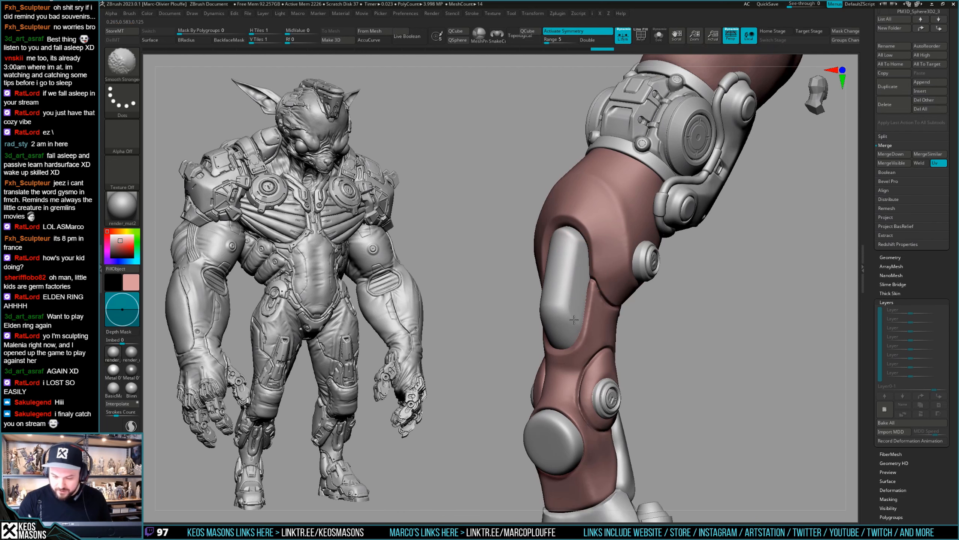
Step: Smooth the side edge of the capsule pad and polish its lower end with hPolish
drag(647, 317, 703, 314)
shift+drag(540, 275, 543, 299)
mouse_move(612, 295)
mouse_down()
mouse_move(654, 292)
mouse_move(578, 345)
mouse_up()
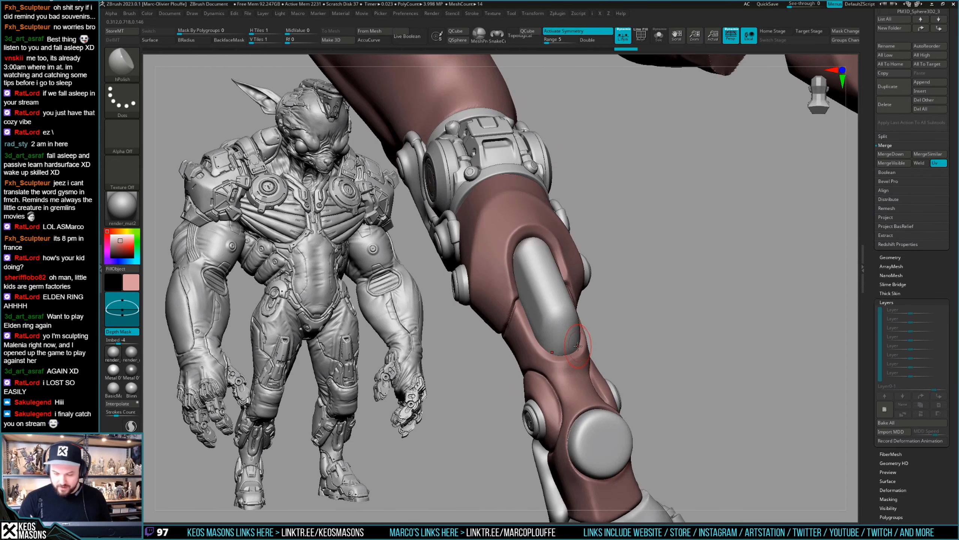
mouse_move(642, 329)
alt+mouse_down()
mouse_move(645, 304)
mouse_move(680, 302)
alt+mouse_up()
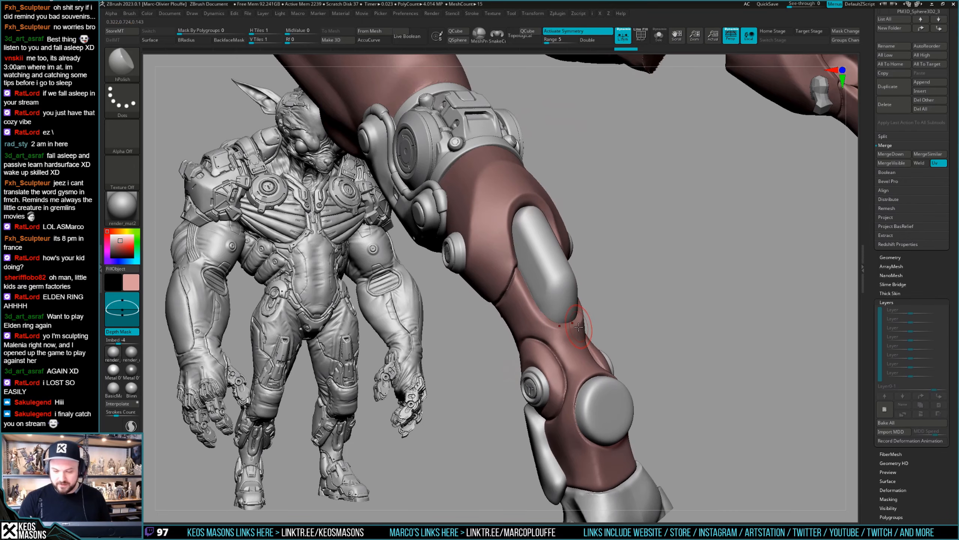
drag(638, 325, 605, 319)
Step: Isolate the capsule pad again, refine its lower bend with hPolish, and show the whole leg
key(alt+s)
right_click(604, 293)
key(space)
right_click(624, 210)
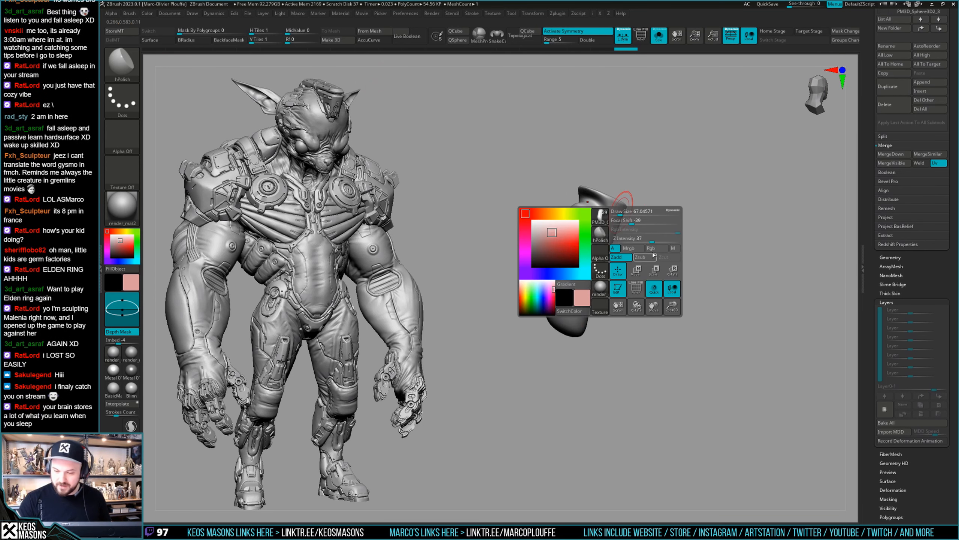
drag(574, 274, 577, 278)
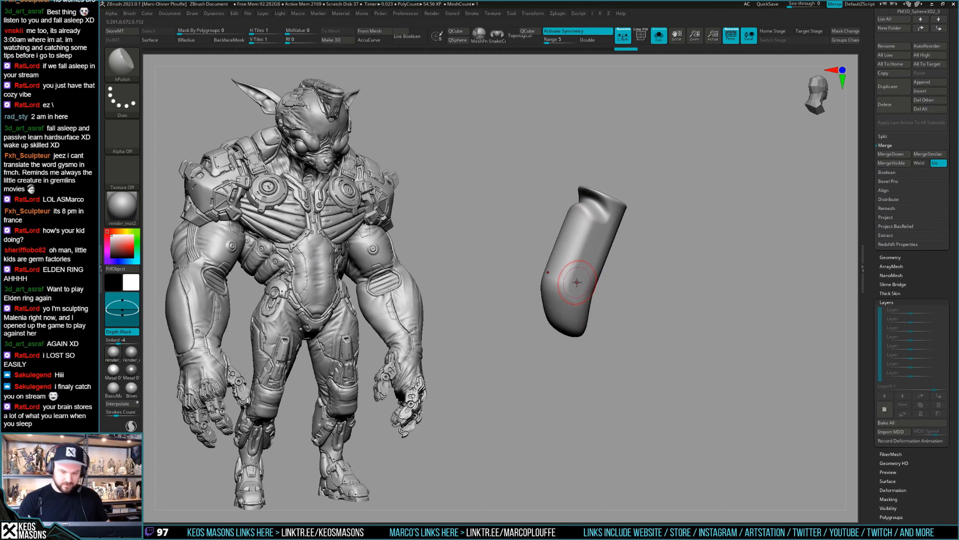
alt+right_drag(591, 278, 583, 312)
right_click(586, 287)
key(1)
key(shift+alt+s)
Step: Stroke a thin line along the capsule pad's flattened edge with the Standard brush at Z Intensity 12, undoing a bad stroke
right_click(579, 264)
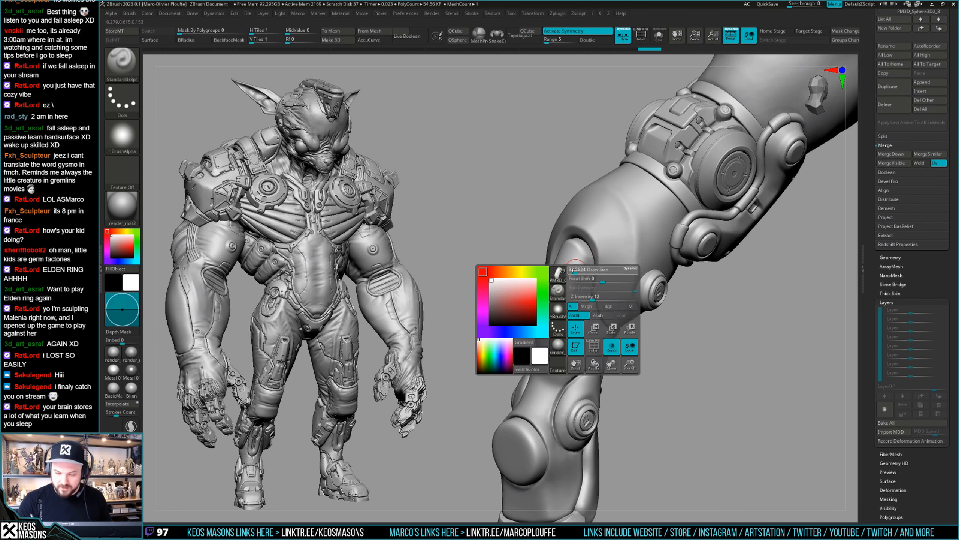
right_drag(574, 272, 583, 268)
right_click(584, 269)
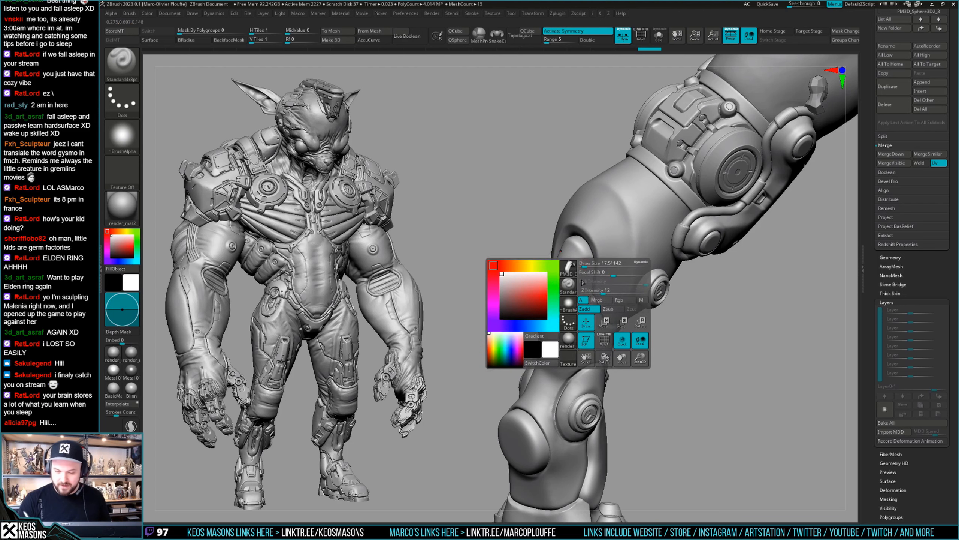
click(518, 297)
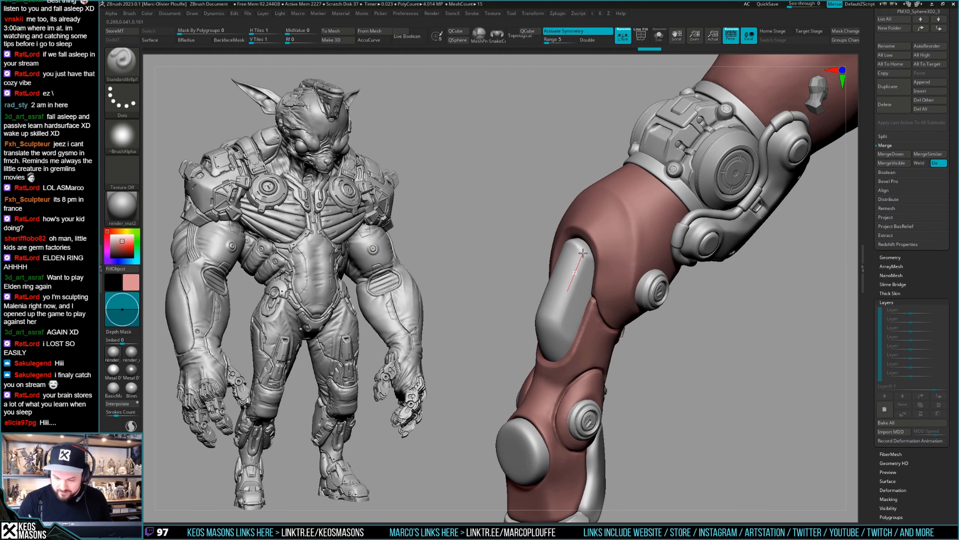
right_drag(575, 290, 574, 272)
right_click(574, 273)
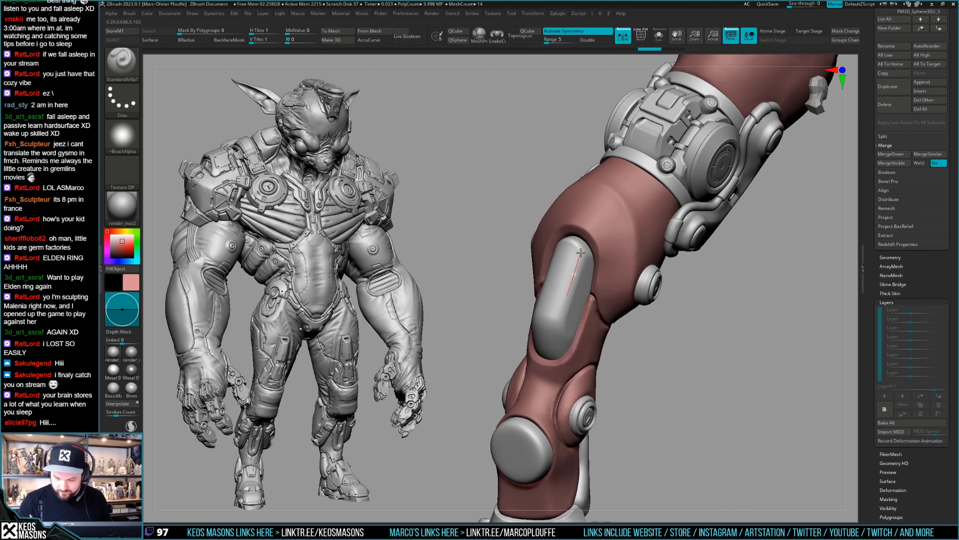
drag(567, 295, 567, 296)
key(ctrl+z)
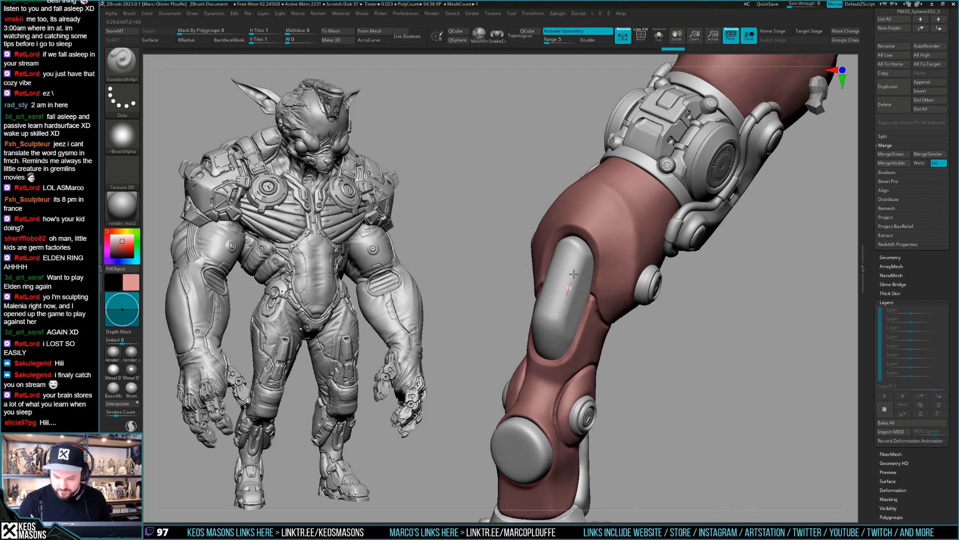
right_drag(580, 252, 547, 336)
key(space)
Step: Switch to Stn_Alpha with the round slotted-screw alpha and stamp it on the lower side of the capsule pad
mouse_move(607, 350)
right_down()
mouse_move(550, 306)
mouse_move(545, 283)
mouse_move(566, 321)
mouse_move(550, 365)
mouse_move(555, 328)
mouse_move(558, 339)
mouse_move(540, 325)
mouse_move(582, 327)
right_up()
right_click(558, 339)
click(537, 366)
key(shift+f)
key(shift+f)
key(b)
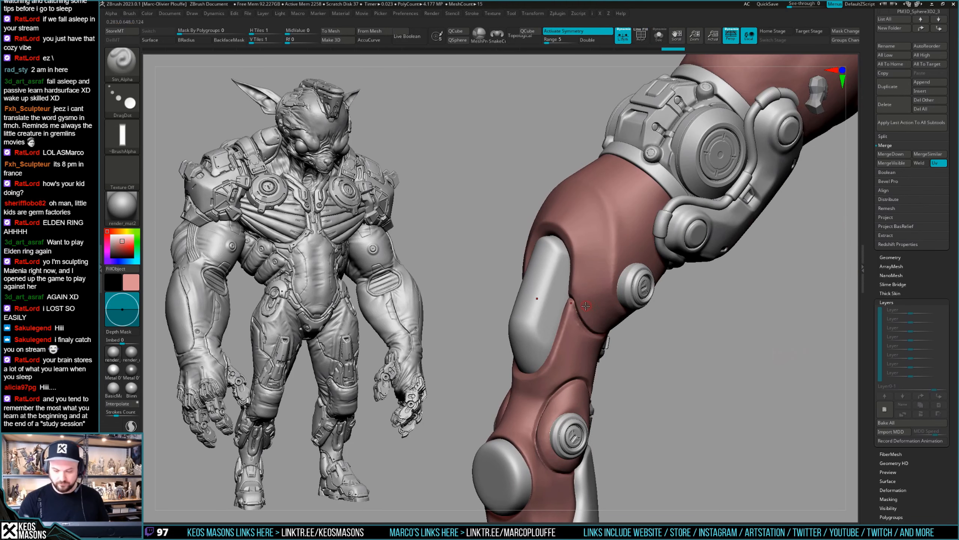
key(a)
click(563, 388)
right_drag(559, 363, 551, 327)
key(space)
drag(552, 328, 553, 328)
key(ctrl+z)
right_drag(555, 325, 562, 321)
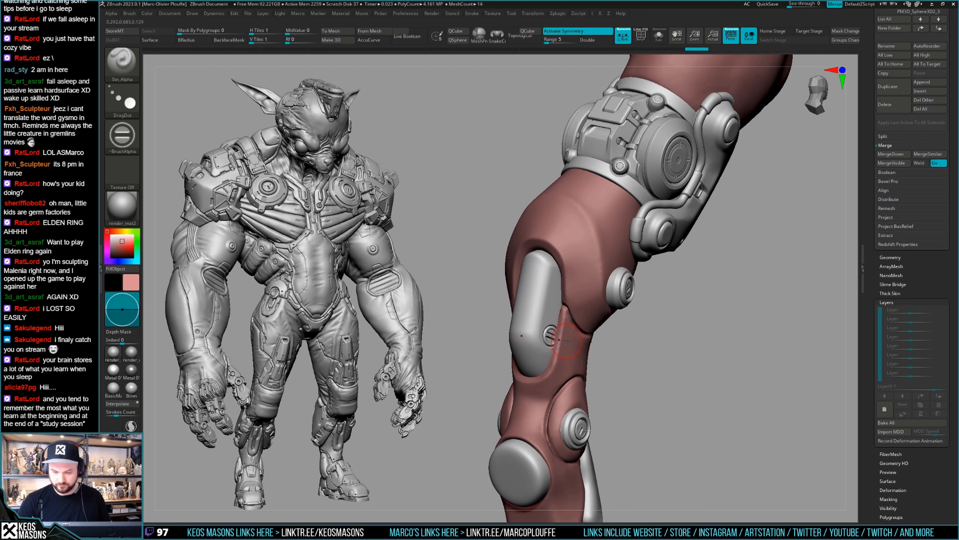
Step: Isolate the capsule pad and cut two short rounded slots above the screw detail with TrimFront
key(space)
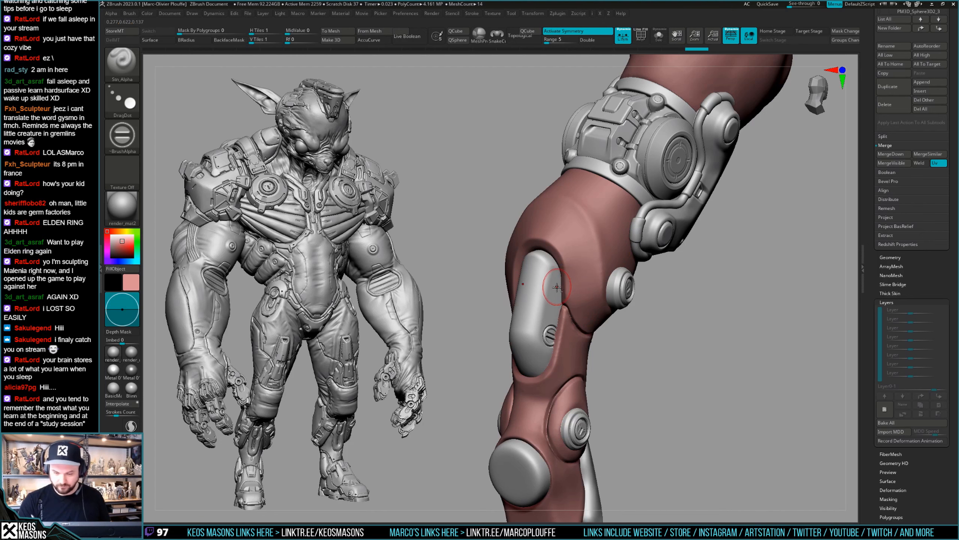
key(shift+ctrl+s)
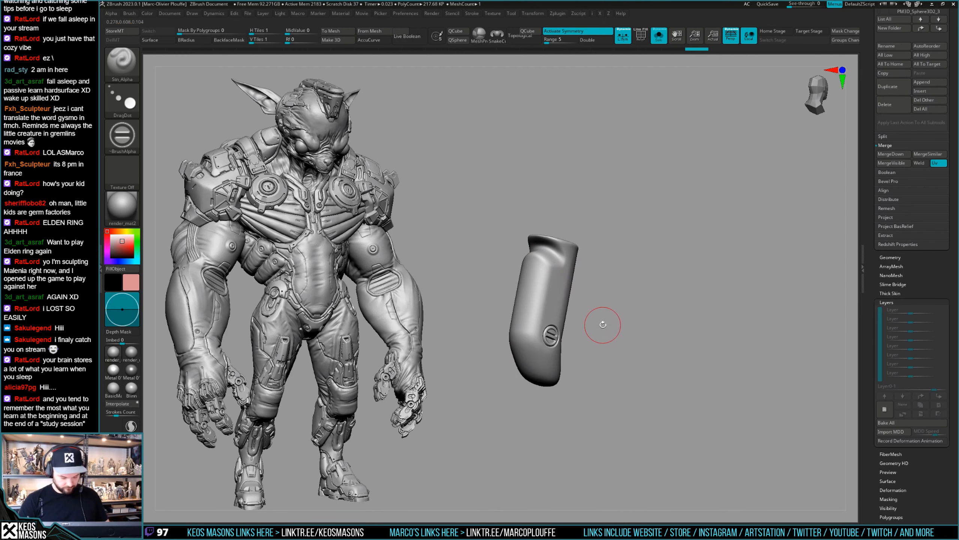
key(b)
key(t)
key(f)
mouse_move(604, 324)
mouse_down()
mouse_move(575, 319)
mouse_move(550, 270)
mouse_up()
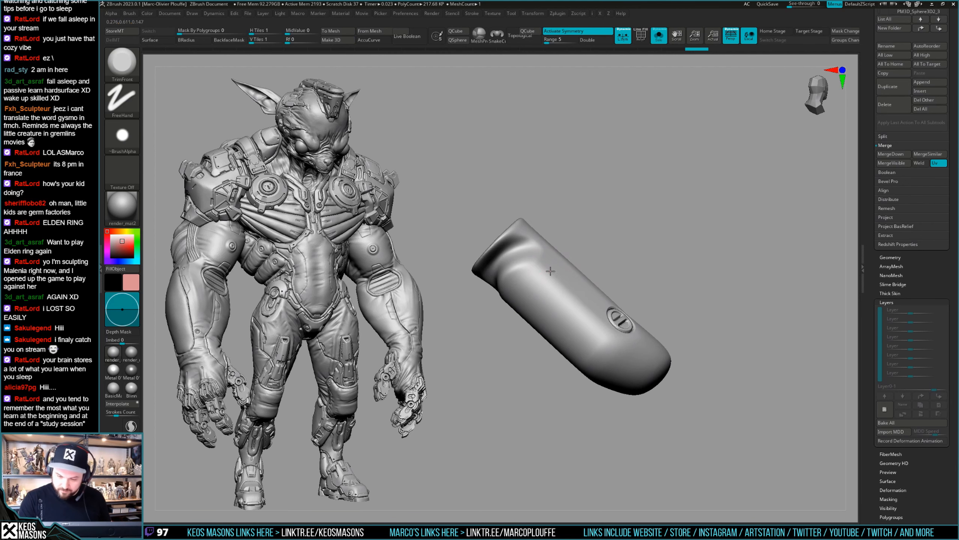
right_drag(546, 277, 544, 278)
drag(544, 278, 543, 279)
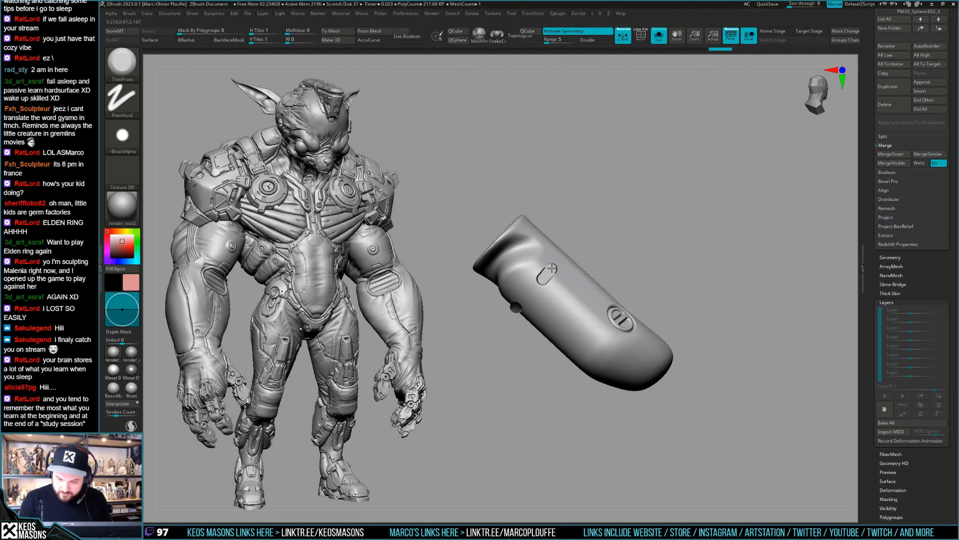
drag(588, 303, 584, 312)
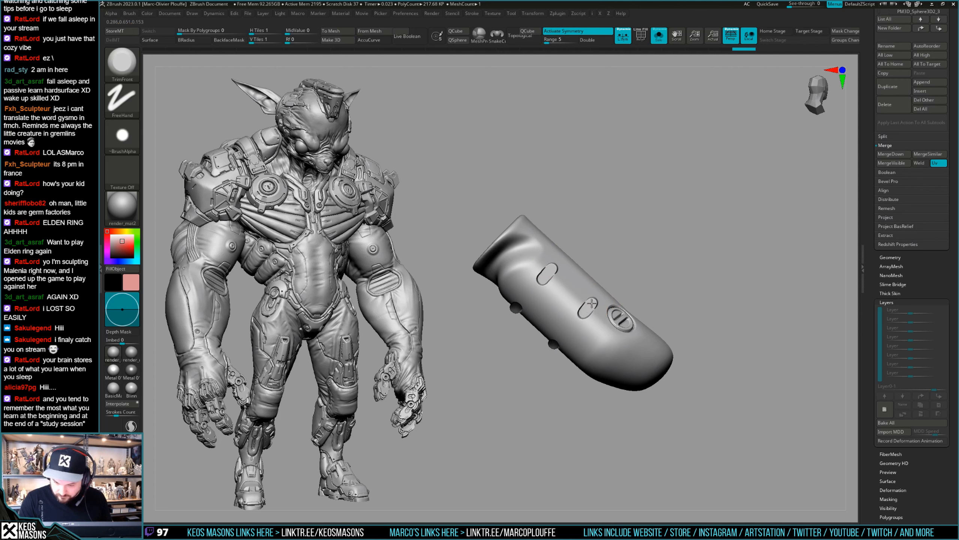
Step: Switch to Orb_Cracks and cut an arched groove around the capsule pad's lower tip
mouse_move(606, 278)
mouse_down()
mouse_move(634, 259)
mouse_move(635, 312)
mouse_move(664, 296)
mouse_move(648, 327)
mouse_move(598, 338)
mouse_move(640, 322)
mouse_move(625, 292)
mouse_move(631, 305)
mouse_move(597, 304)
mouse_move(619, 285)
mouse_move(598, 310)
mouse_up()
key(b)
key(o)
key(c)
key(space)
key(ctrl+shift+s)
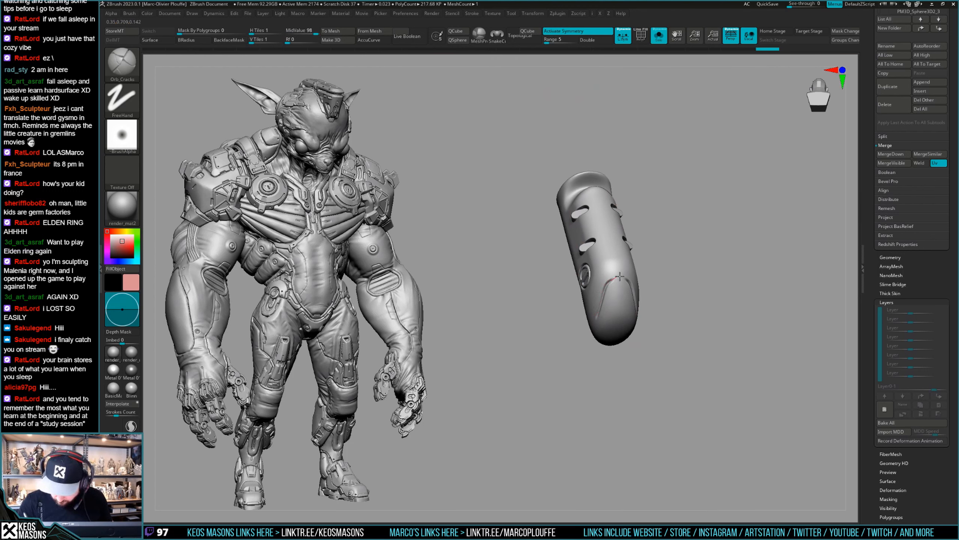
drag(627, 277, 603, 296)
key(space)
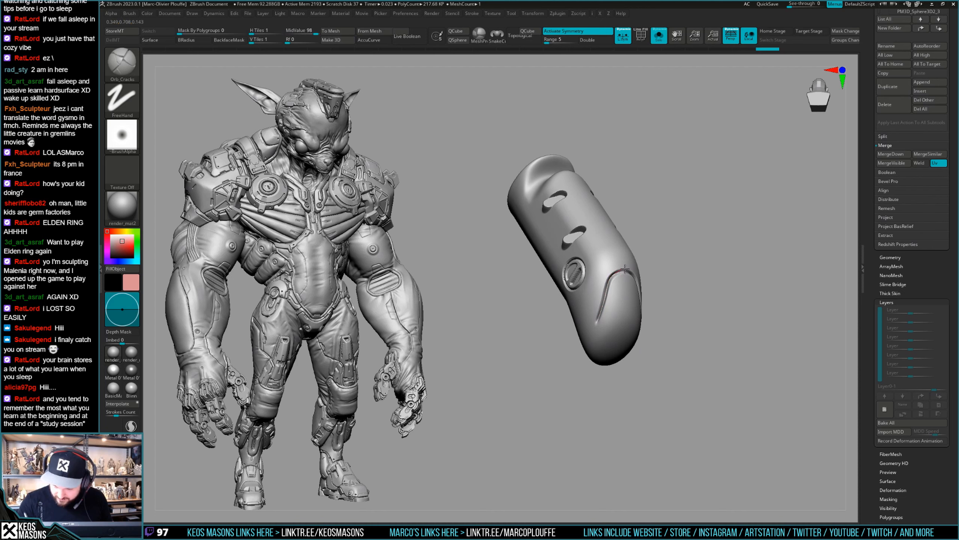
drag(631, 270, 605, 310)
Step: Switch to Stn_Alpha with the small rounded-rectangle alpha and try stamping it beside the capsule pad's arched groove
key(shift+ctrl+s)
key(space)
click(579, 365)
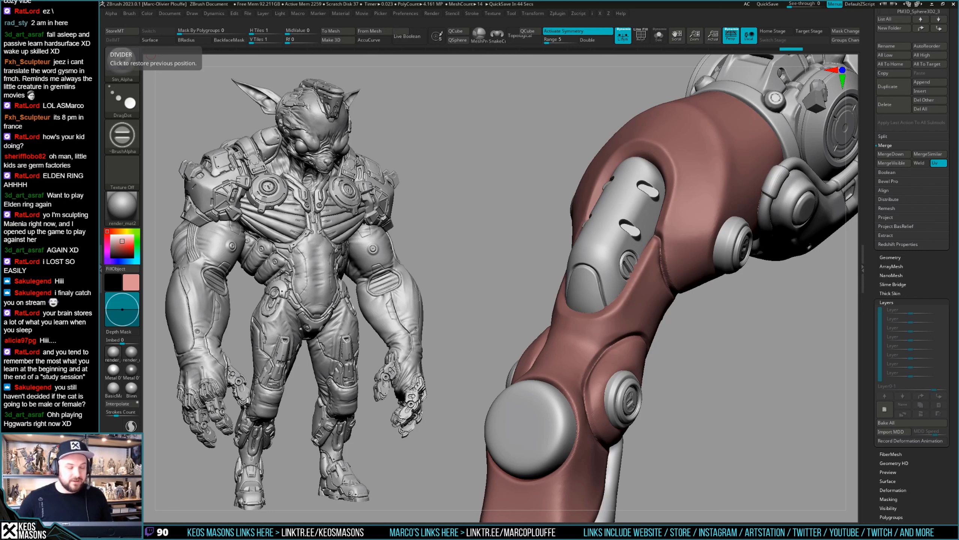
mouse_move(607, 301)
right_down()
mouse_move(557, 302)
mouse_move(604, 287)
right_up()
key(b)
key(a)
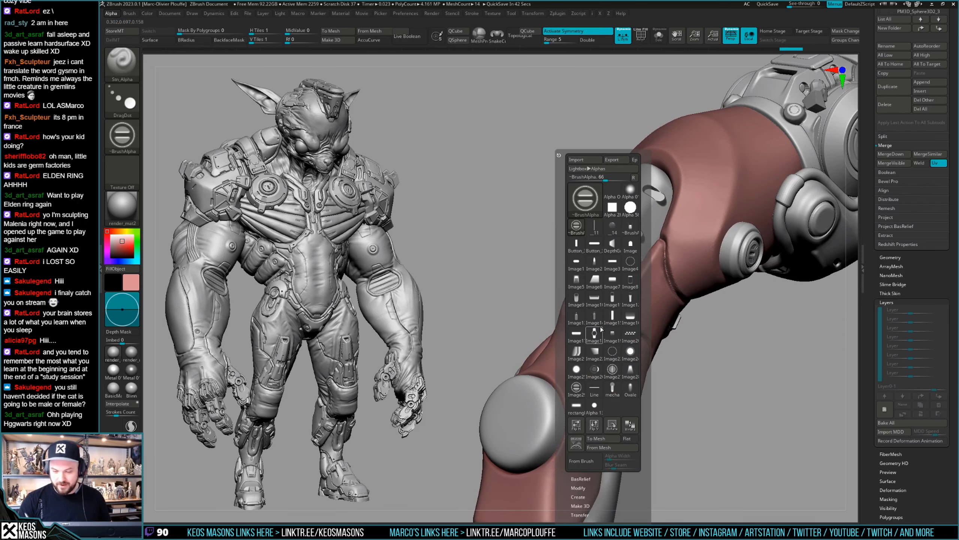
click(613, 280)
right_drag(600, 301, 570, 282)
click(595, 292)
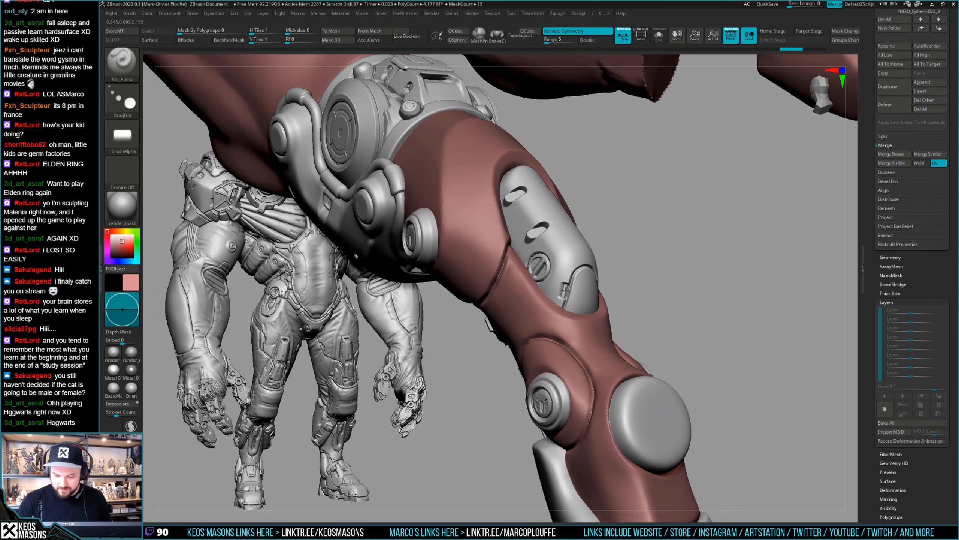
Step: Try re-stamping the small rectangular slot on the capsule pad's lower tip, then undo the stamps
click(566, 291)
right_drag(566, 291, 470, 302)
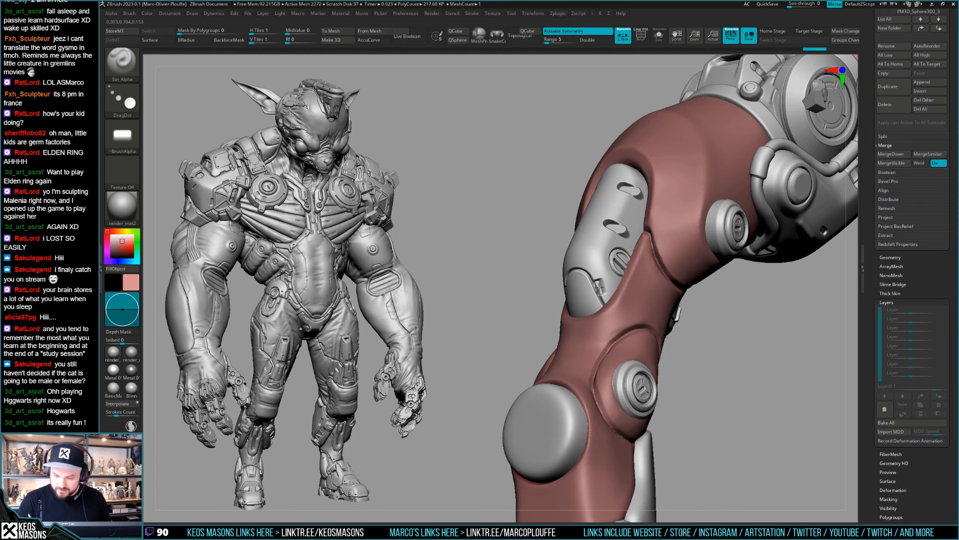
right_drag(598, 287, 609, 286)
key(ctrl+z)
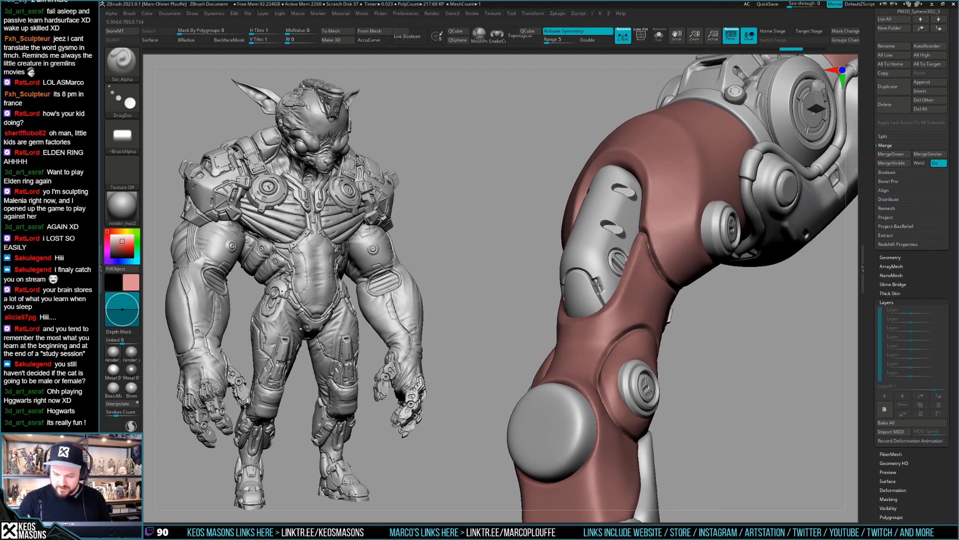
click(598, 286)
right_drag(598, 286, 657, 365)
right_click(650, 313)
key(ctrl+z)
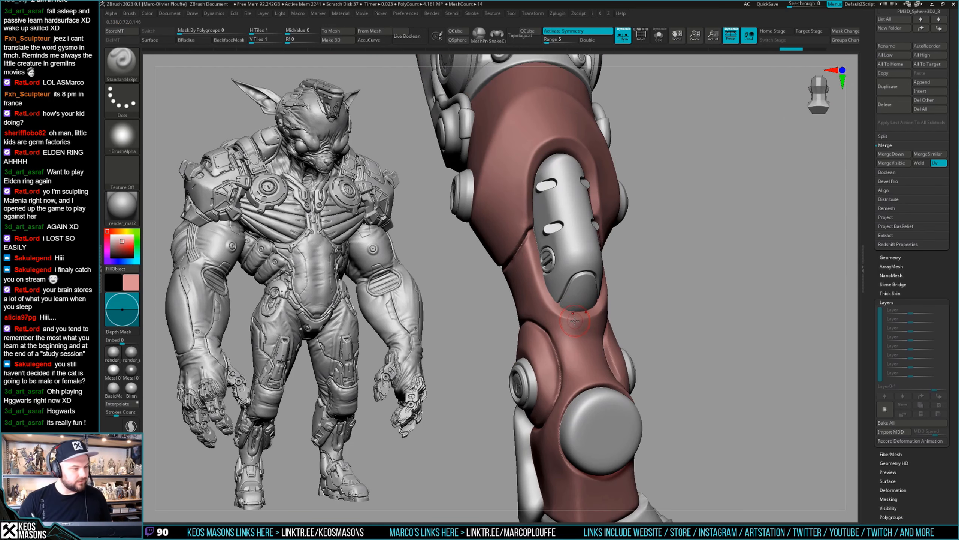
Step: Try short strokes on the capsule pad's lower tip with the Standard-type brush, then undo them
mouse_move(566, 304)
ctrl+right_down()
mouse_move(564, 322)
mouse_move(561, 300)
ctrl+right_up()
right_click(548, 317)
drag(568, 285, 574, 279)
key(ctrl+z)
key(F3)
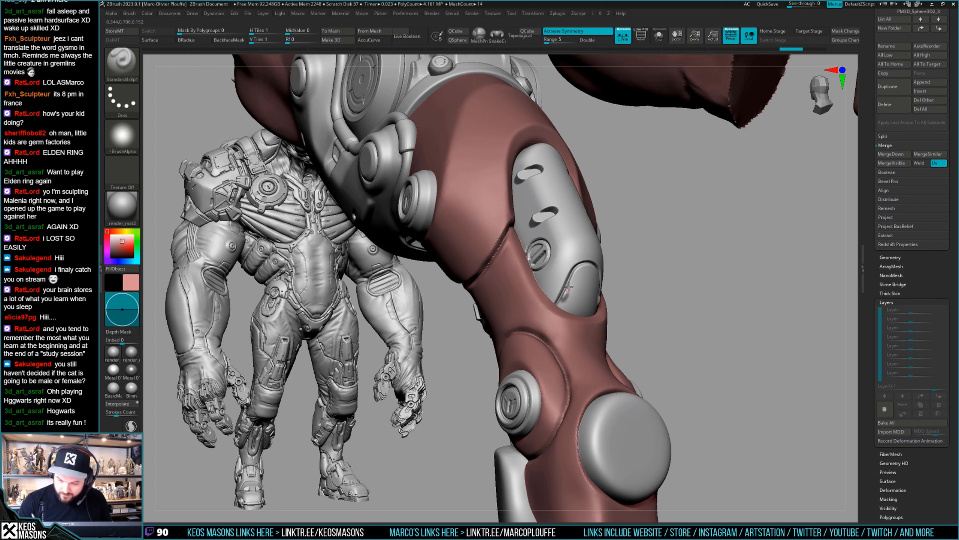
drag(574, 277, 574, 273)
mouse_move(575, 274)
ctrl+right_down()
mouse_move(664, 290)
mouse_move(657, 263)
mouse_move(662, 301)
mouse_move(668, 270)
mouse_move(642, 298)
ctrl+right_up()
key(ctrl+z)
Step: Switch to TrimHole and cut a round hole into the capsule pad's lower tip, undoing and redoing the first cut
key(1)
key(space)
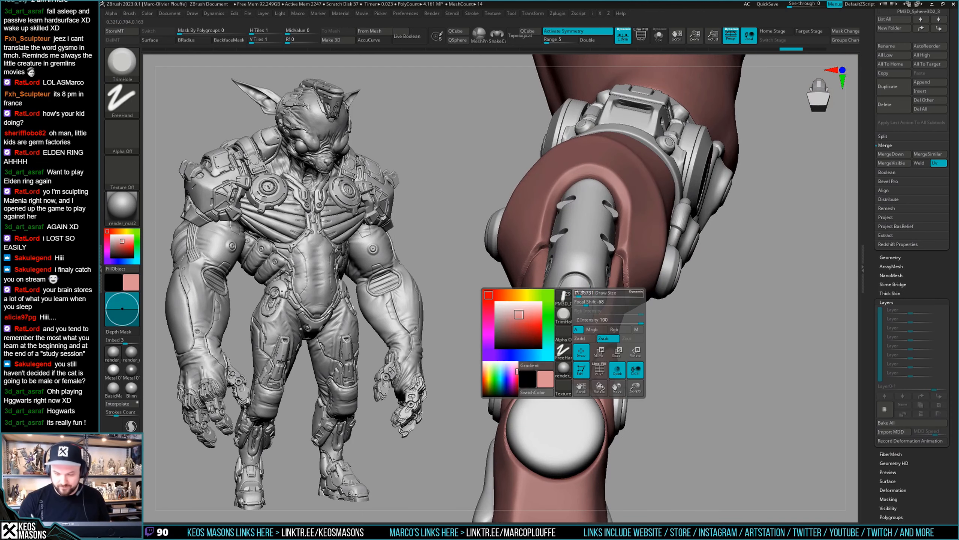
key(space)
right_drag(574, 307, 571, 285)
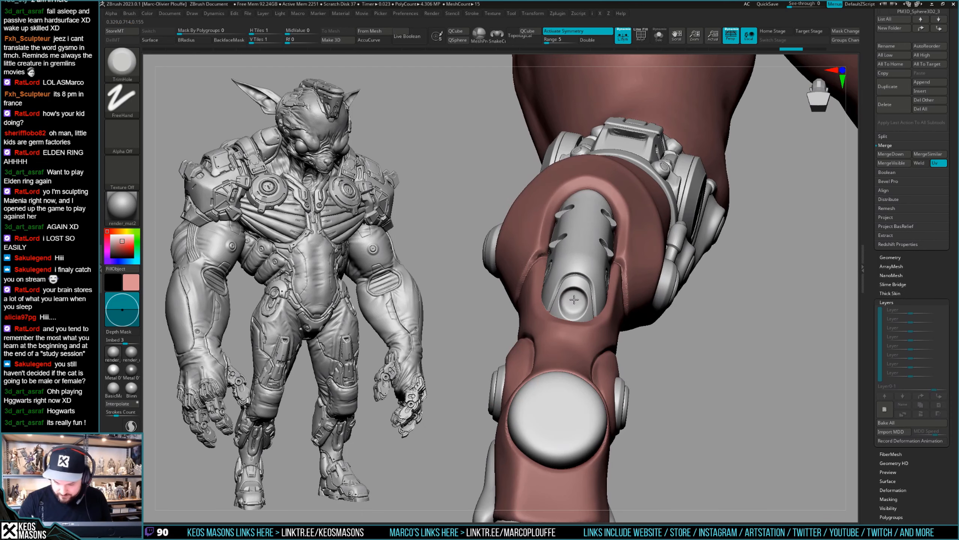
drag(574, 299, 575, 300)
key(ctrl+z)
right_drag(575, 290, 573, 307)
key(space)
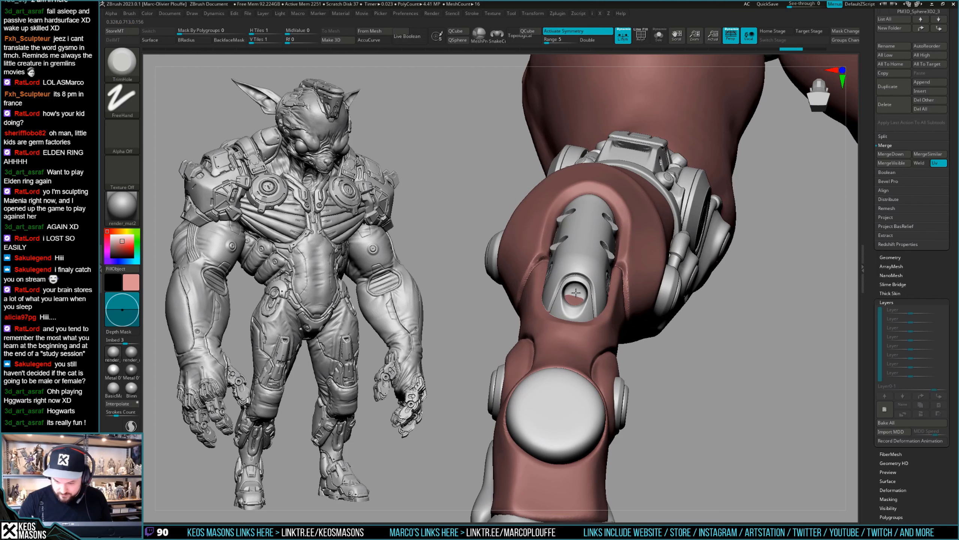
drag(576, 293, 576, 294)
Step: Isolate the capsule pad and start flattening away the slotted-screw detail on its side with the Planar brush
mouse_move(576, 295)
right_down()
mouse_move(586, 324)
mouse_move(608, 295)
mouse_move(653, 323)
mouse_move(597, 308)
right_up()
key(shift+f)
key(shift+f)
ctrl+right_drag(597, 308, 594, 341)
key(space)
click(595, 332)
key(alt+s)
drag(589, 295, 591, 312)
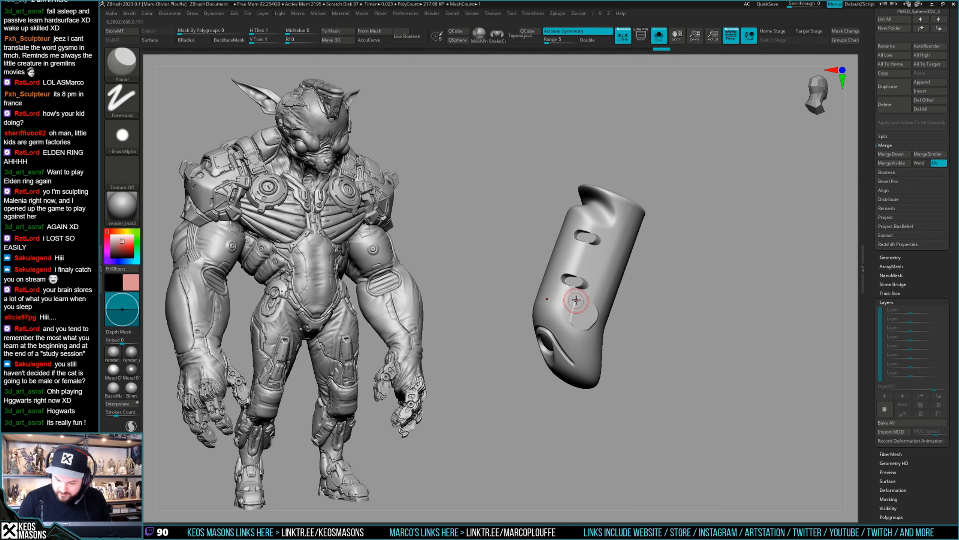
Step: Finish planing the area where the screw detail was, smooth the surface and show the whole leg again
drag(576, 300, 572, 323)
mouse_move(580, 297)
mouse_down()
mouse_move(575, 328)
mouse_move(593, 328)
mouse_move(583, 336)
mouse_move(573, 318)
mouse_move(594, 301)
mouse_up()
right_drag(596, 321, 595, 318)
shift+drag(606, 291, 573, 315)
right_drag(574, 305, 581, 289)
mouse_move(582, 289)
right_down()
mouse_move(613, 286)
mouse_move(653, 328)
mouse_move(636, 313)
mouse_move(641, 326)
right_up()
key(alt+s)
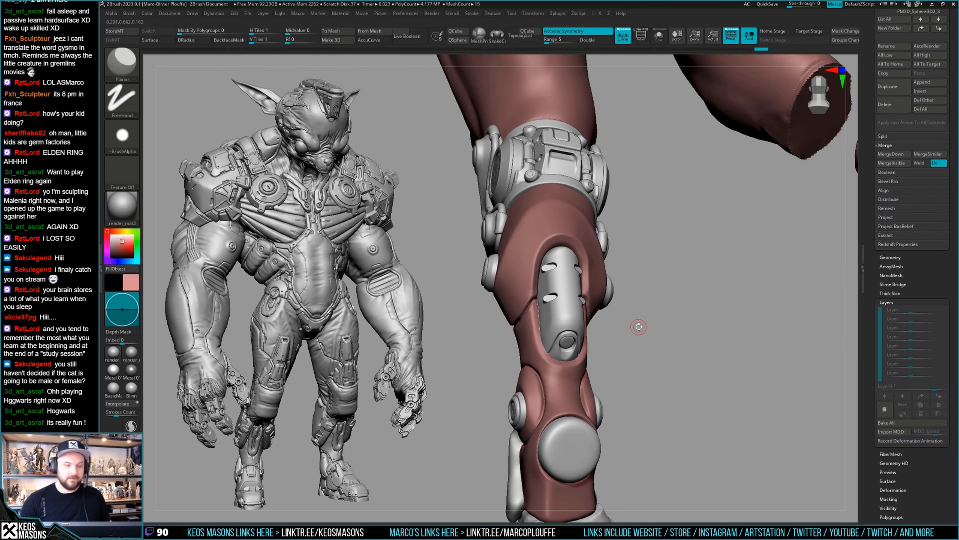
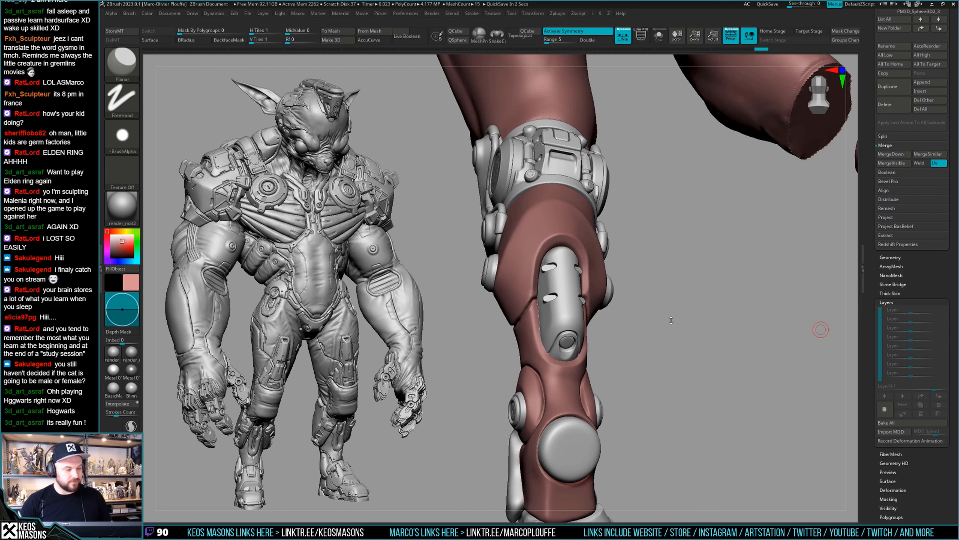
drag(673, 314, 592, 298)
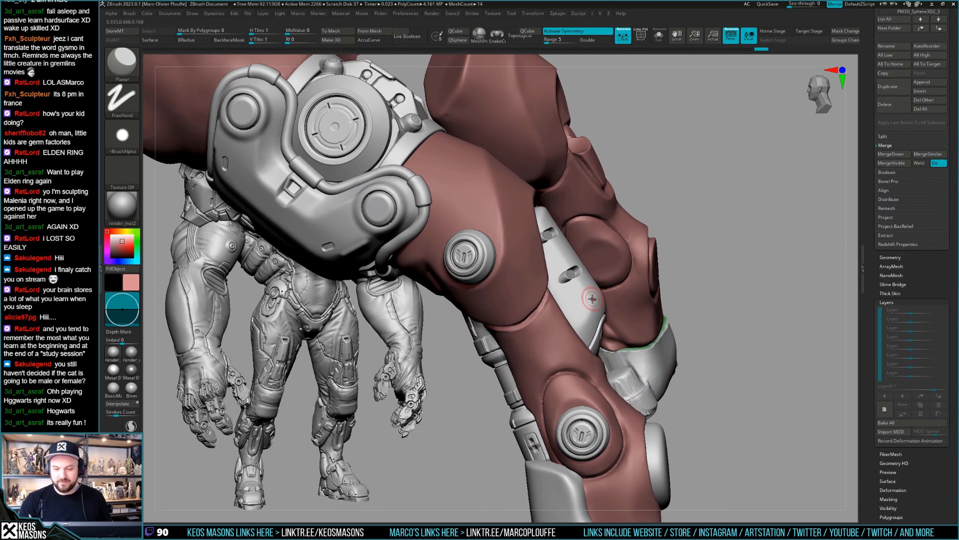
mouse_move(593, 296)
right_down()
mouse_move(680, 338)
mouse_move(637, 298)
mouse_move(668, 290)
mouse_move(606, 298)
mouse_move(597, 315)
right_up()
key(space)
click(570, 364)
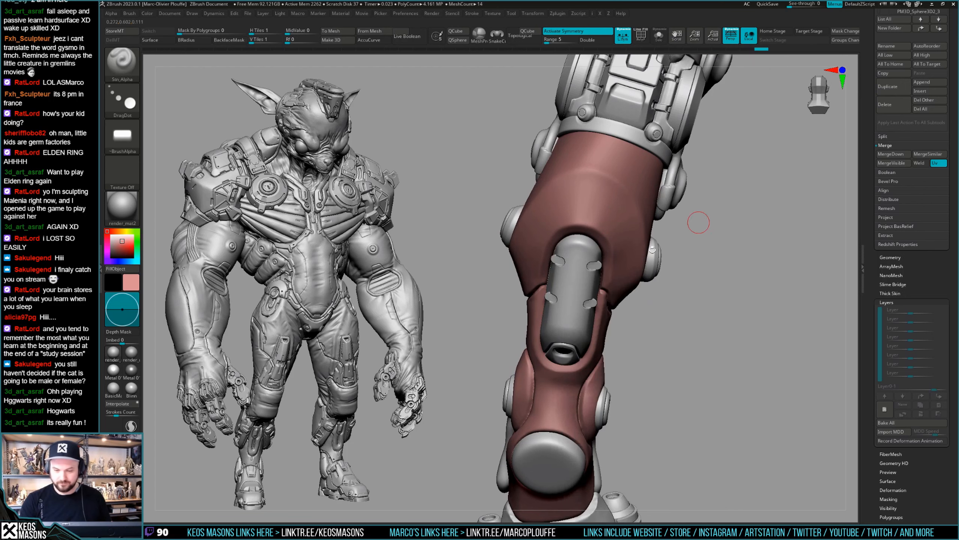
click(700, 223)
Step: Isolate the capsule pad, cut a round recess near its upper end with TrimHole, and show the whole leg again
key(alt+shift+s)
mouse_move(587, 312)
right_down()
mouse_move(622, 312)
mouse_move(595, 326)
right_up()
key(b)
key(d)
key(s)
key(alt+shift+s)
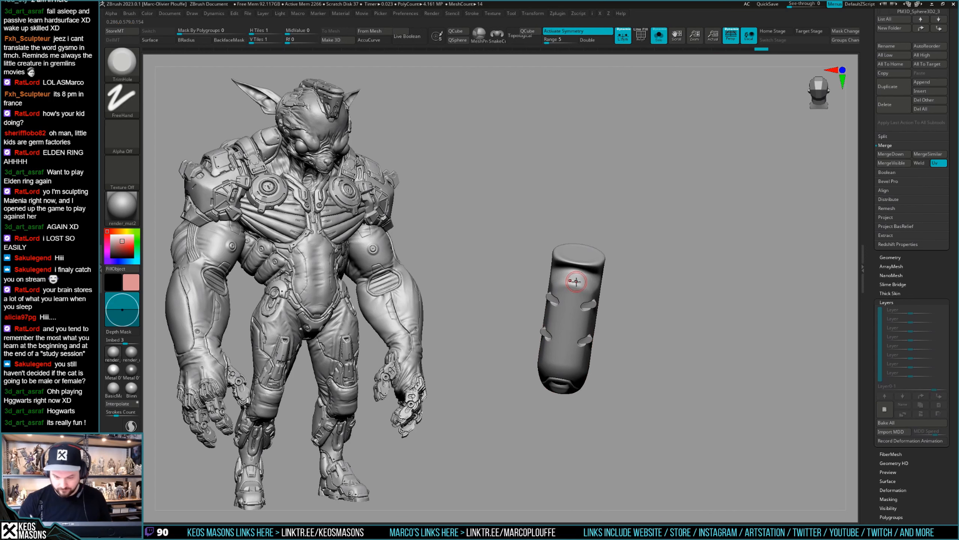
key(space)
key(ctrl+shift)
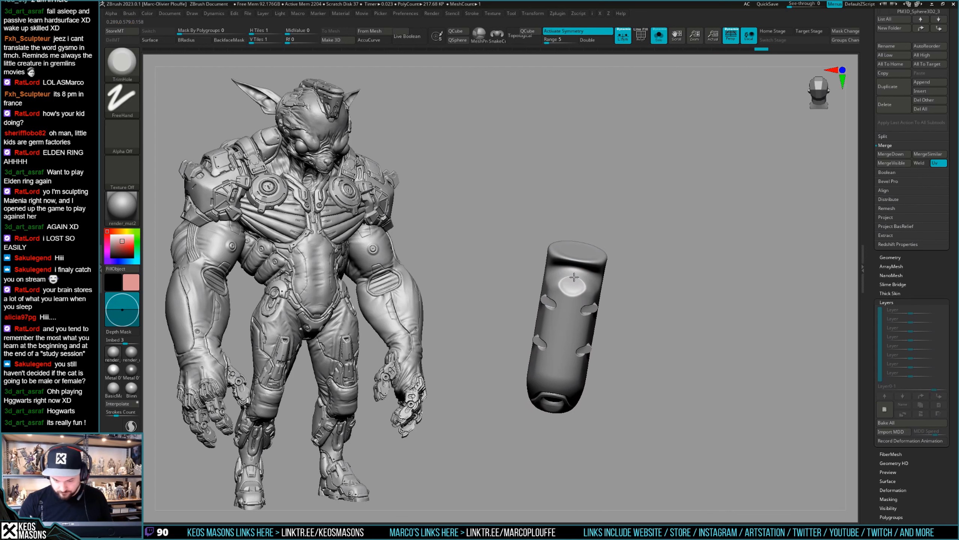
drag(575, 271, 574, 274)
mouse_move(574, 275)
right_down()
mouse_move(610, 257)
mouse_move(613, 344)
right_up()
key(alt+shift+s)
key(alt+shift+s)
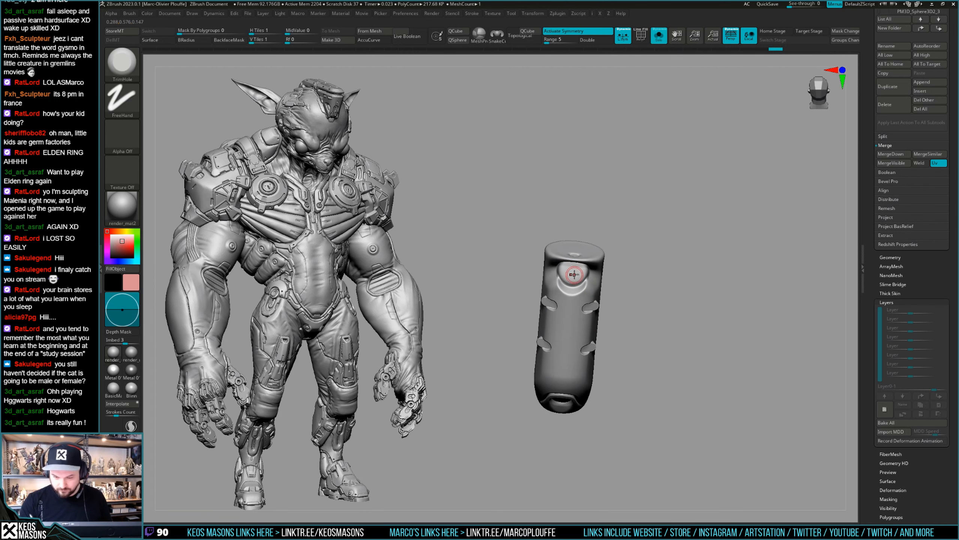
key(alt+shift+s)
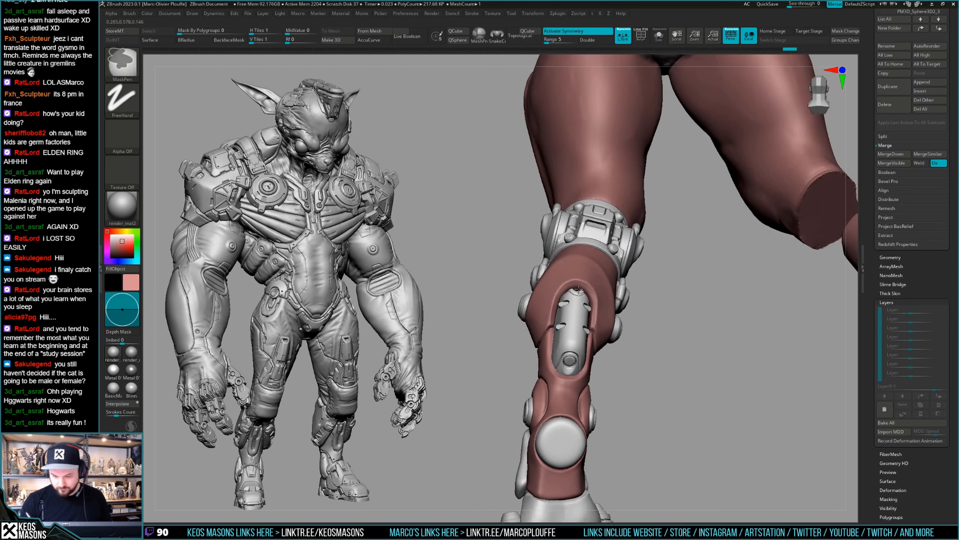
Step: Select the round disc on the front of the lower shin as the active subtool
mouse_move(642, 340)
right_down()
mouse_move(654, 352)
mouse_move(653, 333)
mouse_move(647, 355)
right_up()
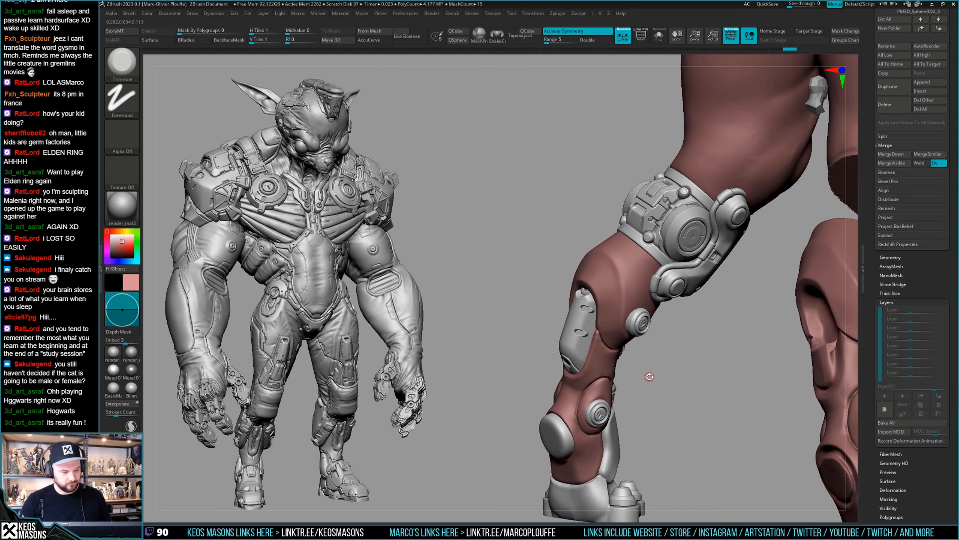
alt+drag(643, 392, 652, 316)
right_drag(586, 334, 587, 349)
alt+click(587, 348)
alt+drag(668, 360, 667, 322)
key(shift+f)
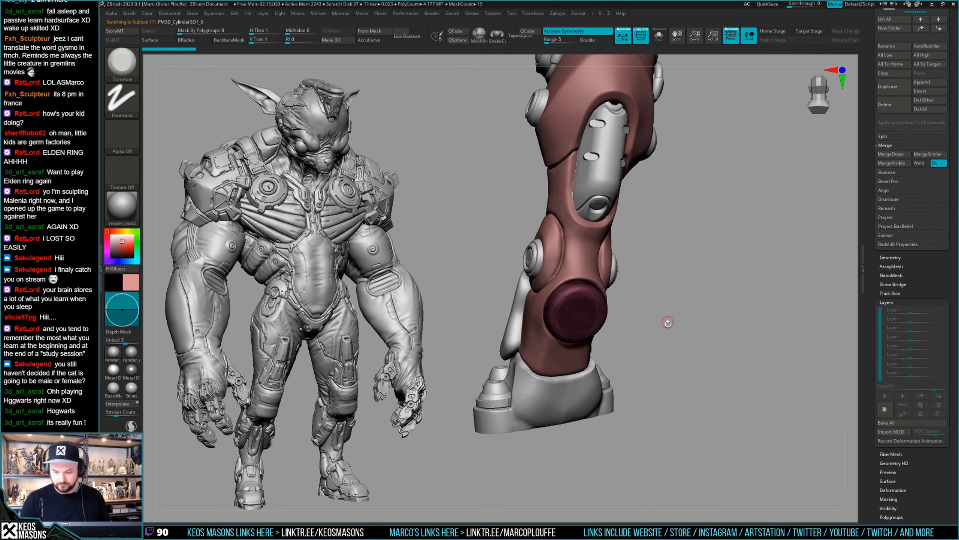
Step: Switch to Stn_Alpha with the round Image24 alpha, try a stamp centred on the shin disc and undo it
key(shift+f)
key(x)
click(637, 365)
key(alt+a)
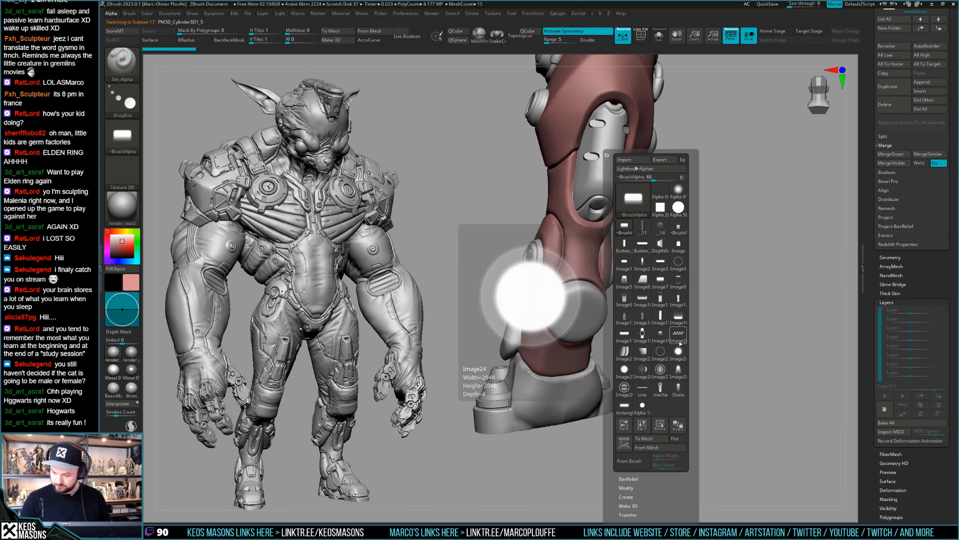
click(678, 352)
right_drag(708, 318, 589, 313)
key(space)
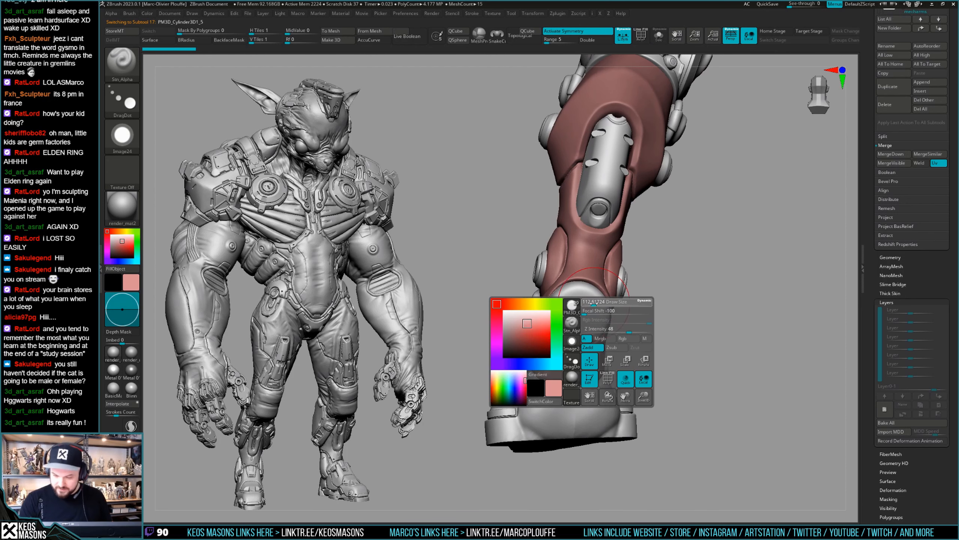
click(578, 316)
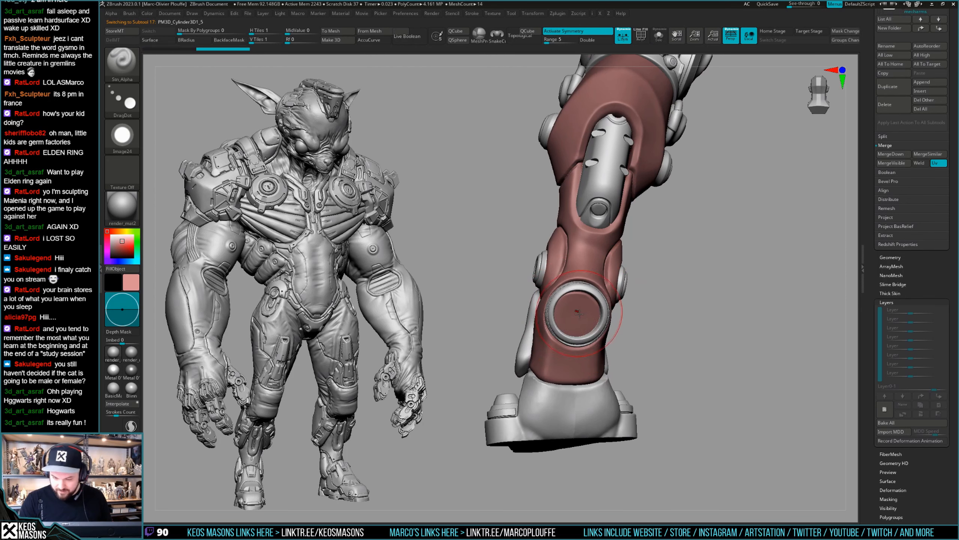
key(ctrl+z)
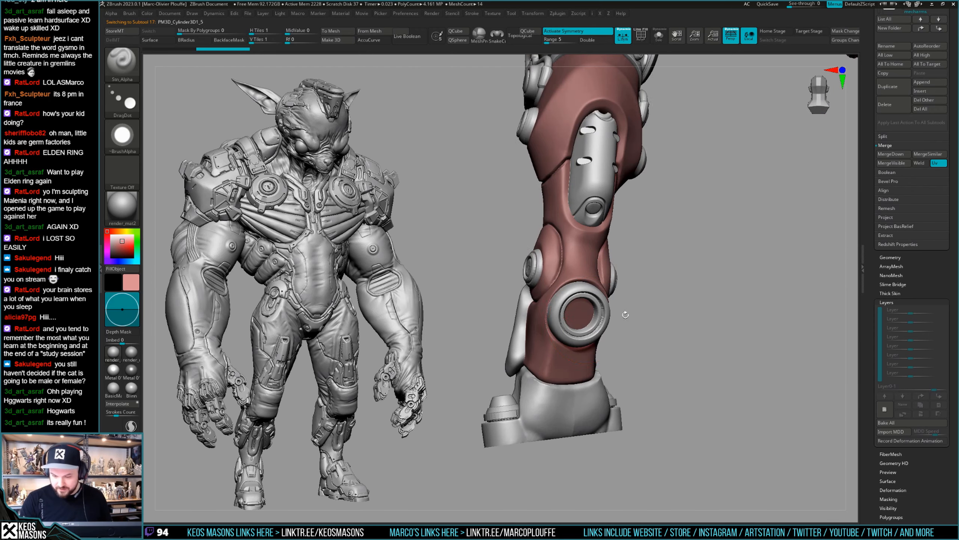
Step: Isolate the shin disc, try the round alpha stamp at its centre, and bring back the leg to compare
key(shift+s)
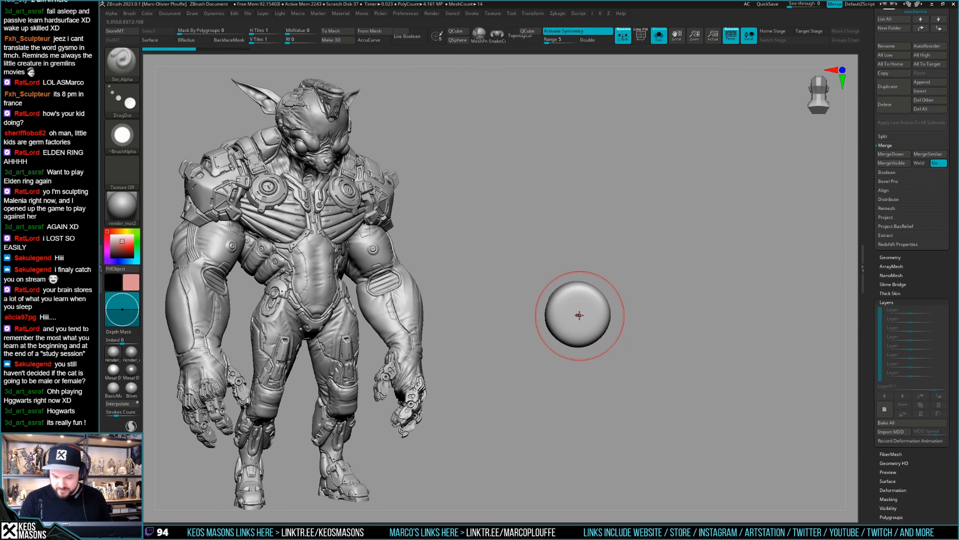
click(579, 315)
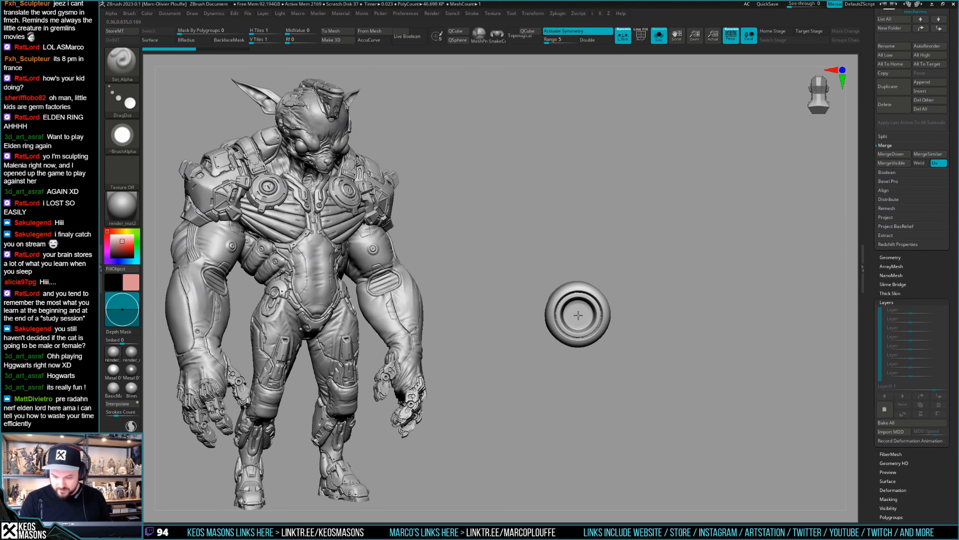
right_drag(578, 315, 616, 353)
key(ctrl+z)
key(shift+s)
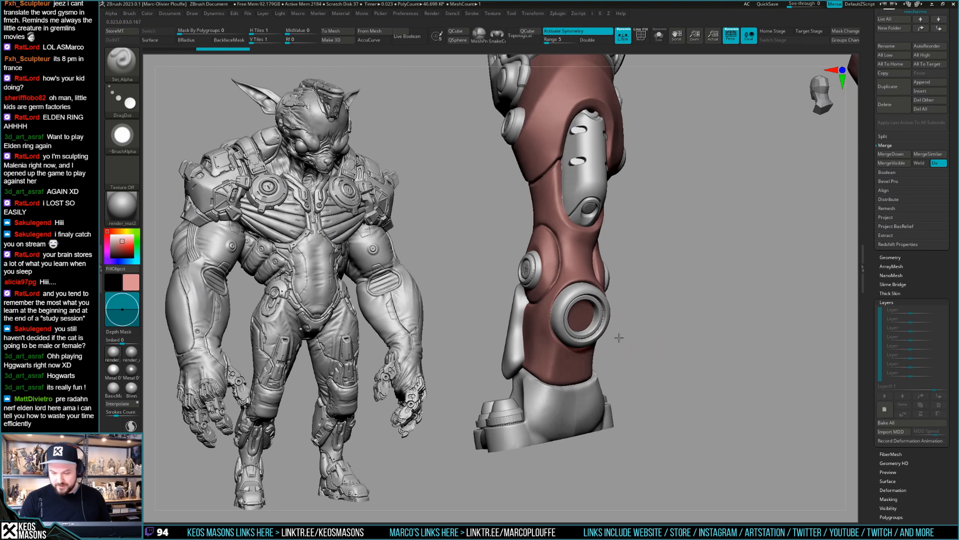
Step: Pick the round alpha with a single slot and stamp it on the isolated shin disc, then show the leg
key(alt+a)
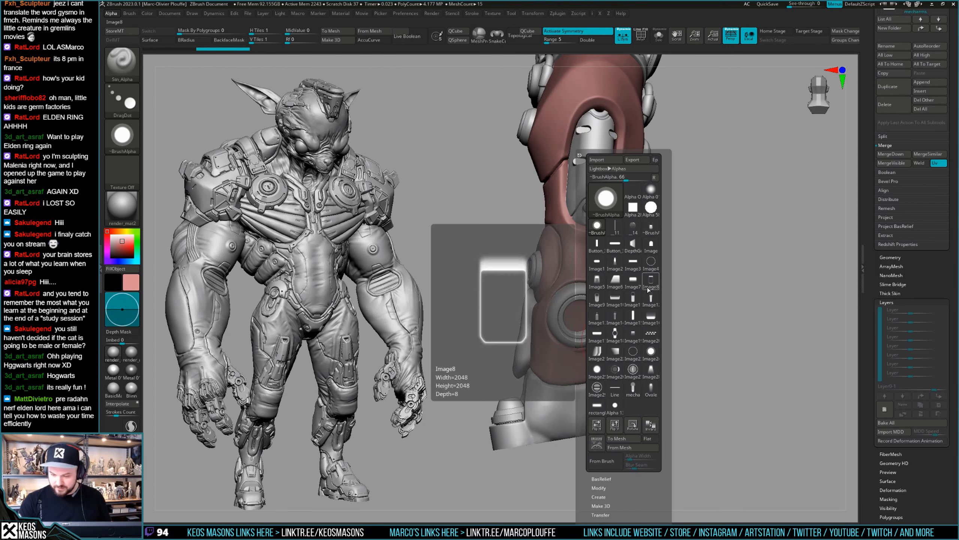
key(shift+s)
key(ctrl)
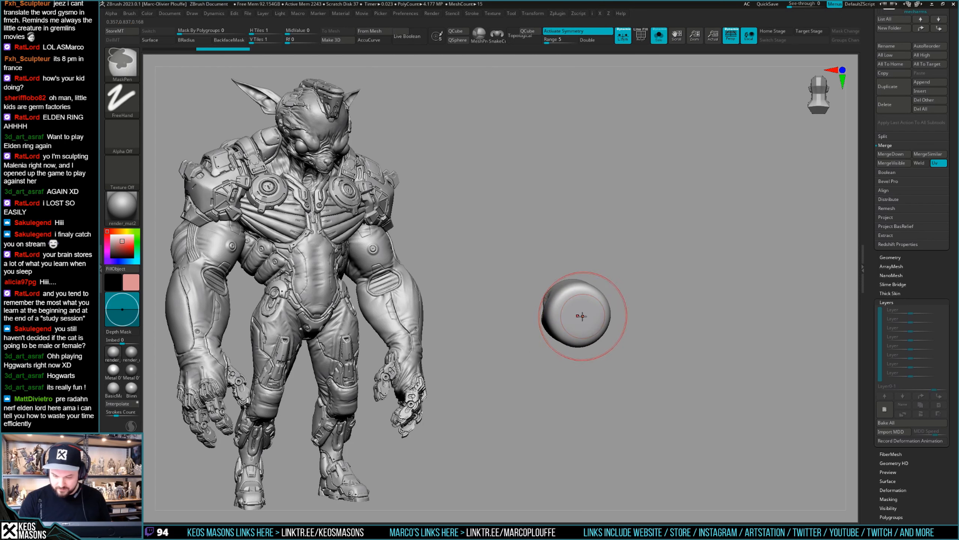
click(581, 316)
key(ctrl+z)
click(584, 315)
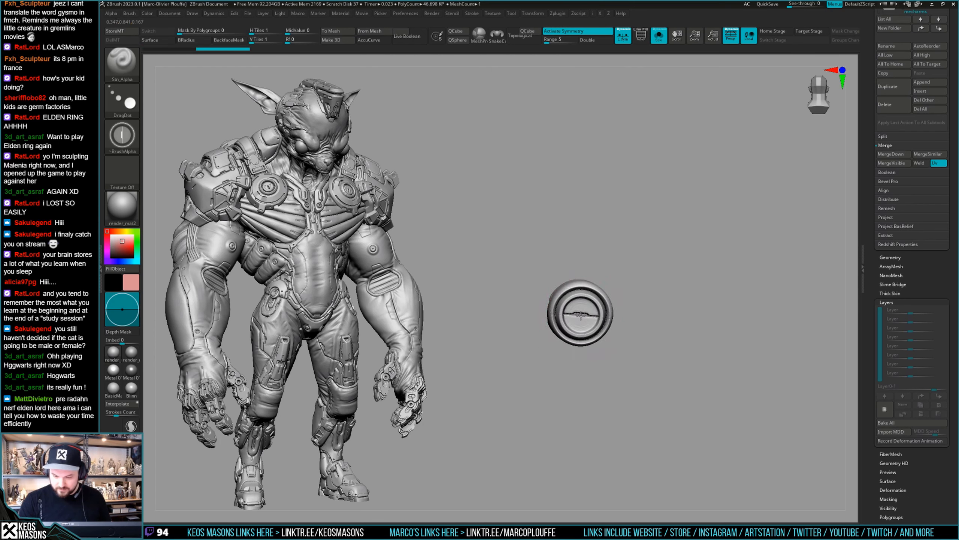
key(shift+s)
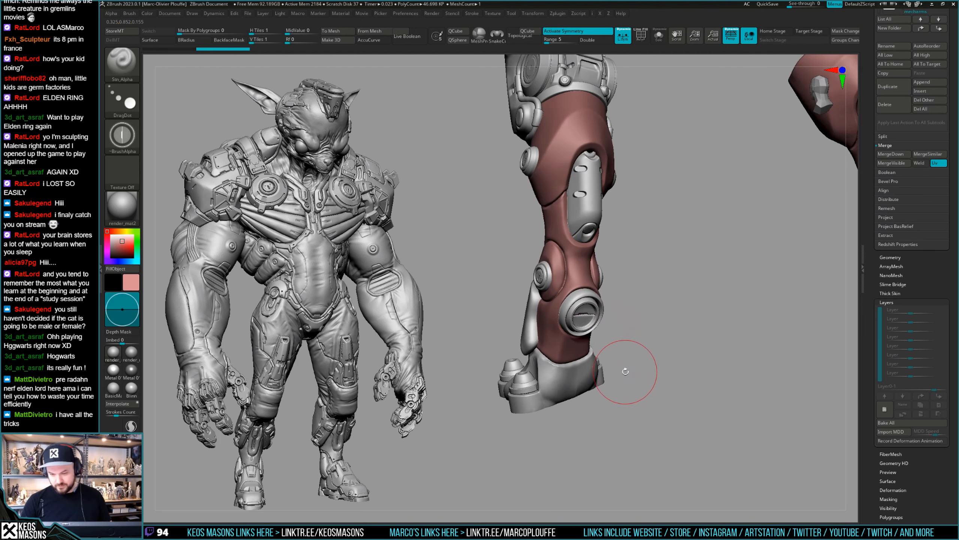
Step: Undo the slotted stamp, adjust the brush's Z Intensity and stamp the slotted round alpha on the shin disc again
mouse_move(625, 372)
mouse_down()
mouse_move(616, 396)
mouse_move(631, 356)
mouse_up()
key(space)
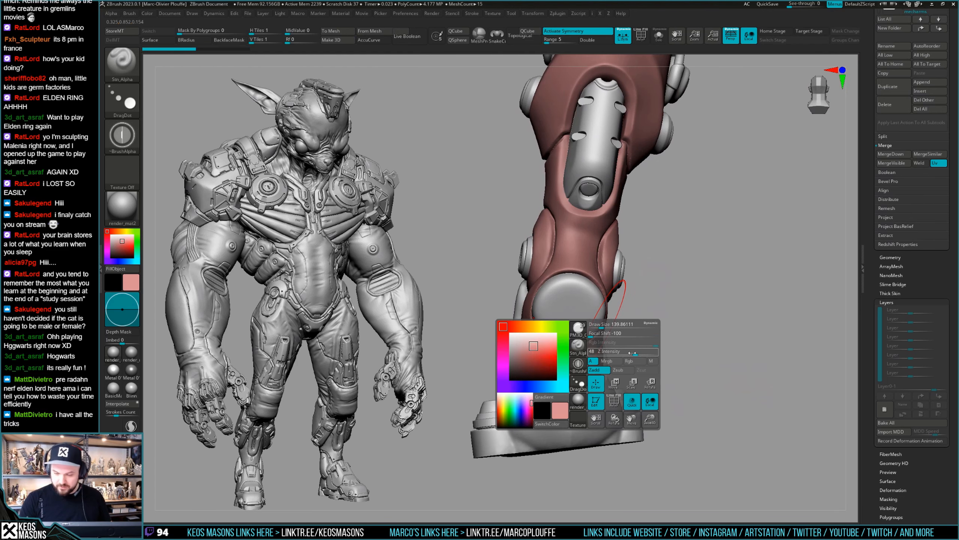
drag(641, 280, 638, 278)
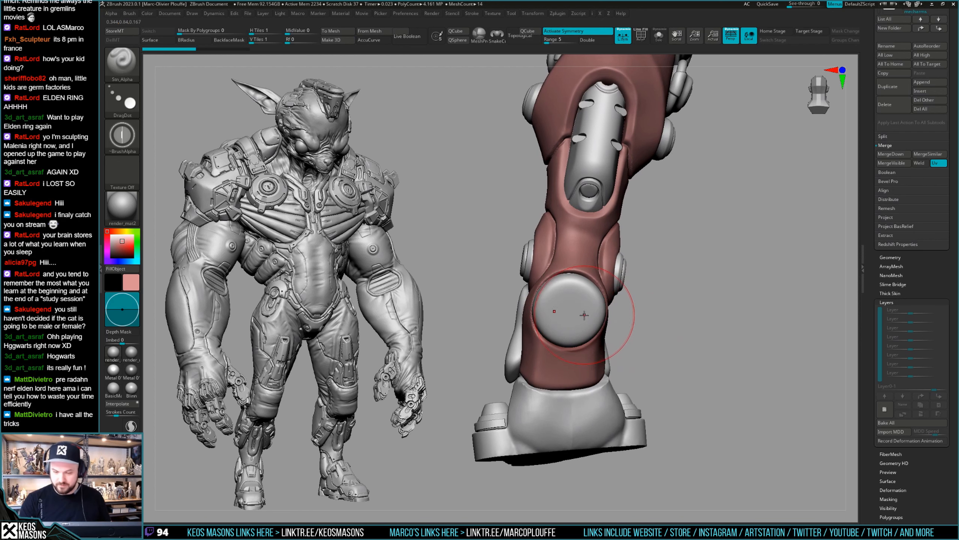
drag(570, 310, 571, 313)
right_drag(572, 314, 589, 316)
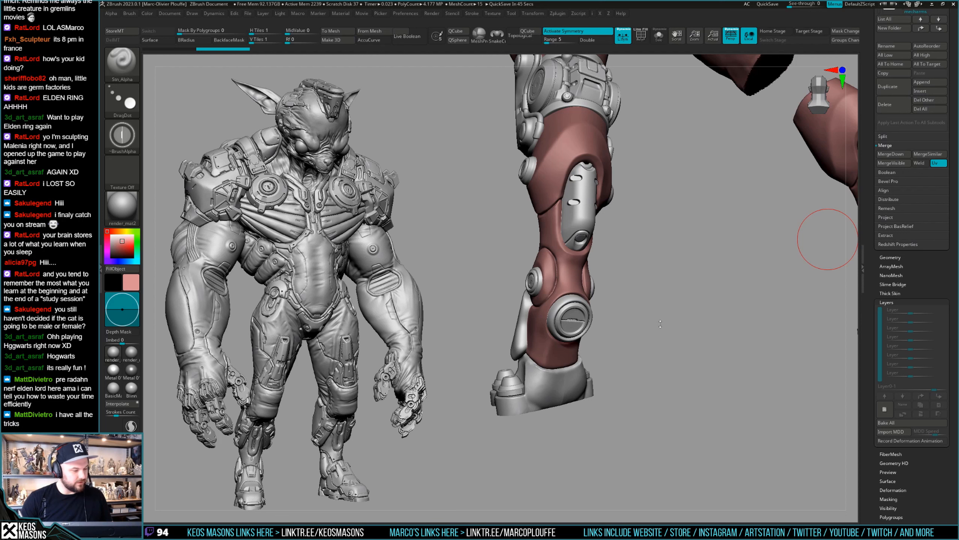
Step: Switch to the Planar brush and try a flattening stroke on the slotted face of the round shin disc
right_drag(655, 336, 566, 328)
right_click(564, 341)
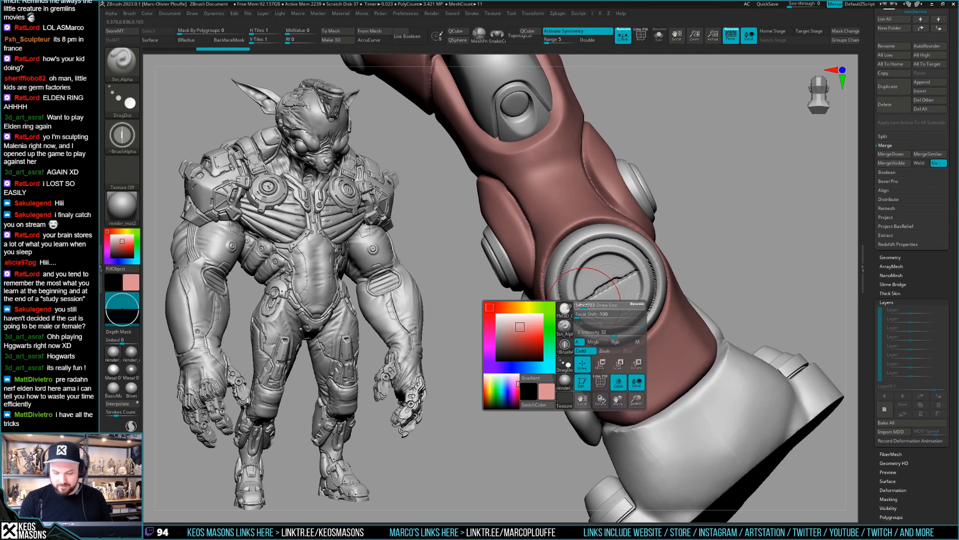
right_drag(562, 281, 534, 286)
right_drag(639, 282, 640, 283)
right_click(641, 283)
click(646, 314)
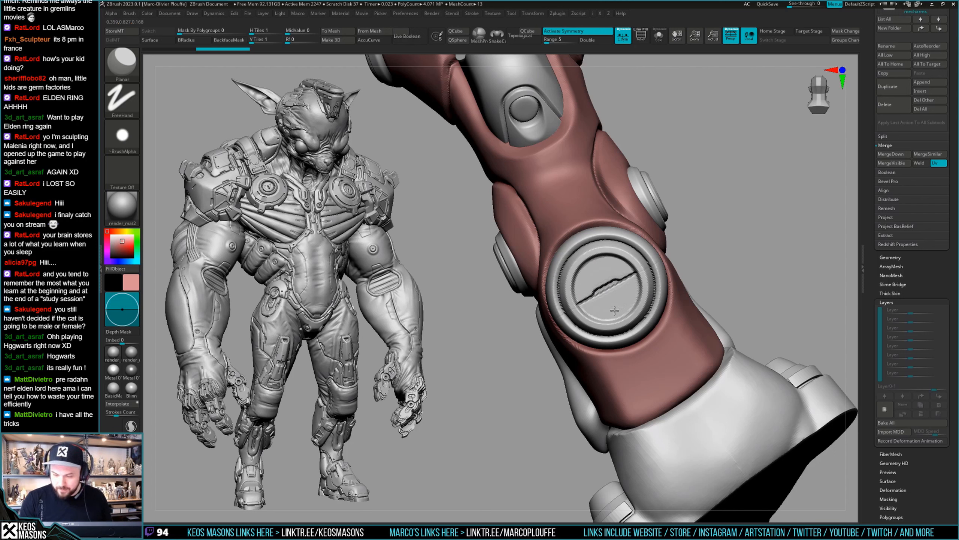
drag(604, 281, 591, 280)
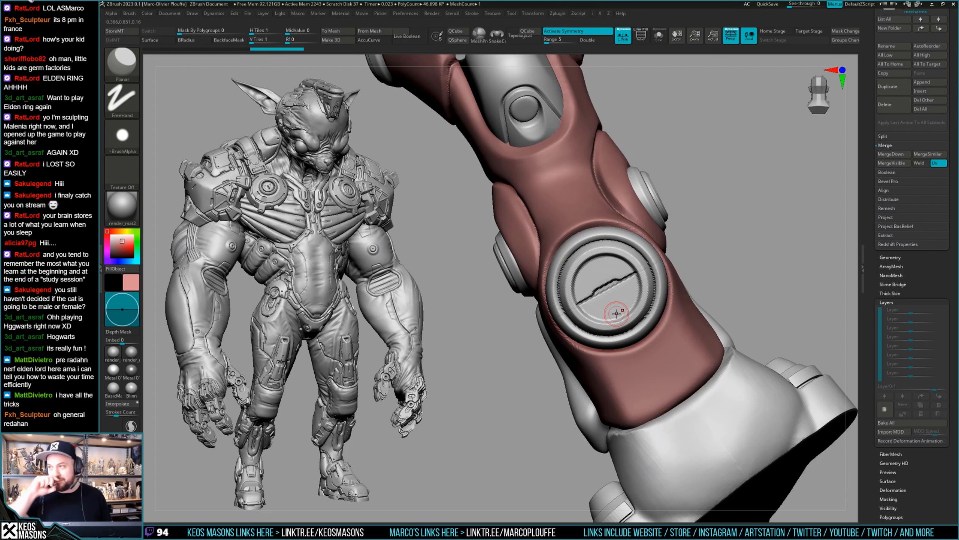
Step: Replace the Planar brush with TrimFront for cutting into the round shin disc
right_drag(616, 313, 660, 263)
key(b)
key(space)
click(652, 264)
key(space)
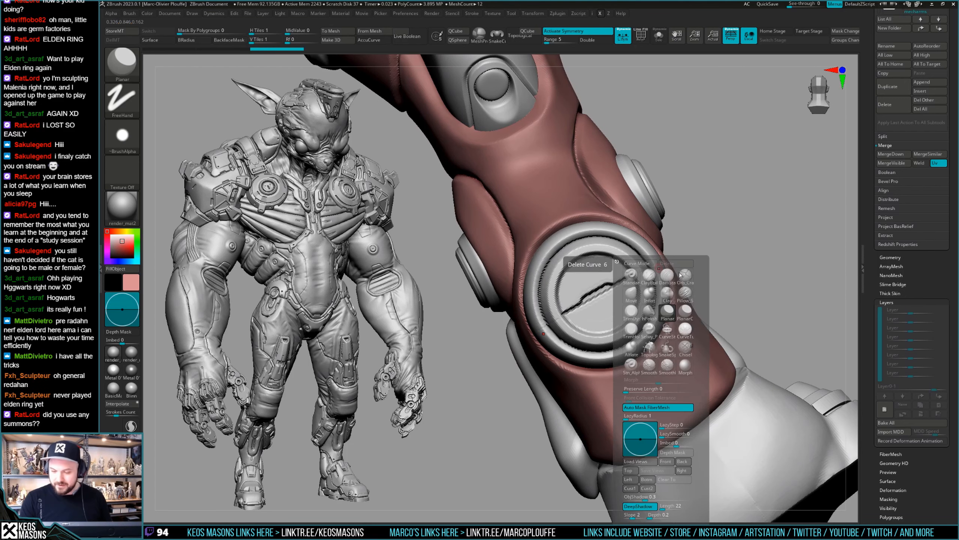
key(b)
key(t)
key(f)
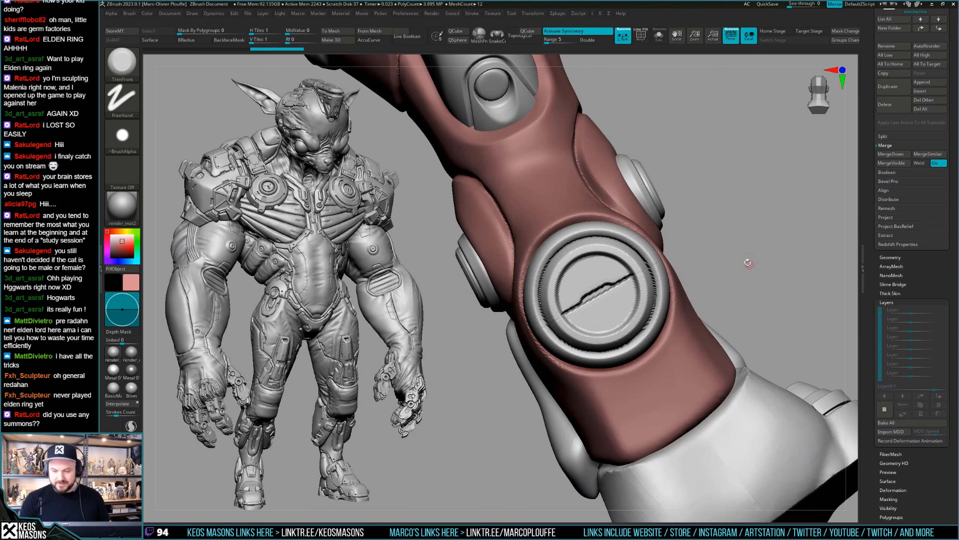
Step: Trim small notches into the shin disc's outer ring, in line with the ends of its slot
key(space)
right_drag(639, 281, 653, 264)
key(space)
click(658, 262)
key(space)
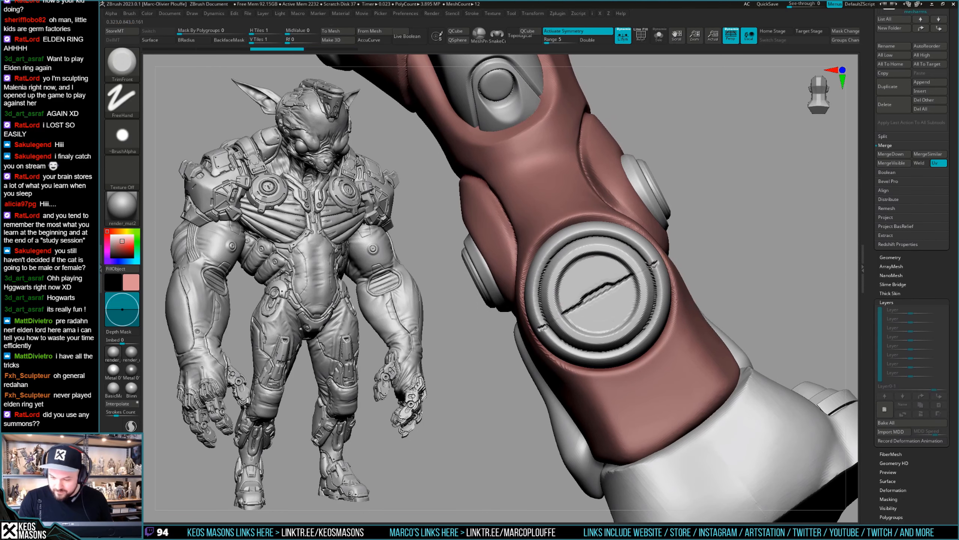
drag(652, 265, 659, 261)
right_drag(640, 278, 644, 270)
drag(644, 270, 630, 279)
Step: Switch to the hPolish brush and polish the trimmed area of the shin disc
mouse_move(631, 320)
ctrl+right_down()
mouse_move(680, 187)
mouse_move(679, 290)
mouse_move(663, 294)
mouse_move(661, 339)
mouse_move(653, 332)
ctrl+right_up()
key(space)
click(658, 295)
ctrl+right_drag(646, 261, 643, 280)
drag(635, 283, 640, 291)
mouse_move(640, 273)
ctrl+right_down()
mouse_move(685, 315)
mouse_move(682, 335)
mouse_move(685, 317)
mouse_move(700, 325)
mouse_move(673, 334)
mouse_move(625, 325)
mouse_move(649, 352)
mouse_move(625, 264)
mouse_move(595, 290)
mouse_move(676, 281)
mouse_move(689, 289)
ctrl+right_up()
Step: Isolate the shin's capsule pad and set up the Stn_Alpha brush with the round Alpha 13
key(shift+f)
key(shift+f)
alt+click(652, 265)
key(alt+s)
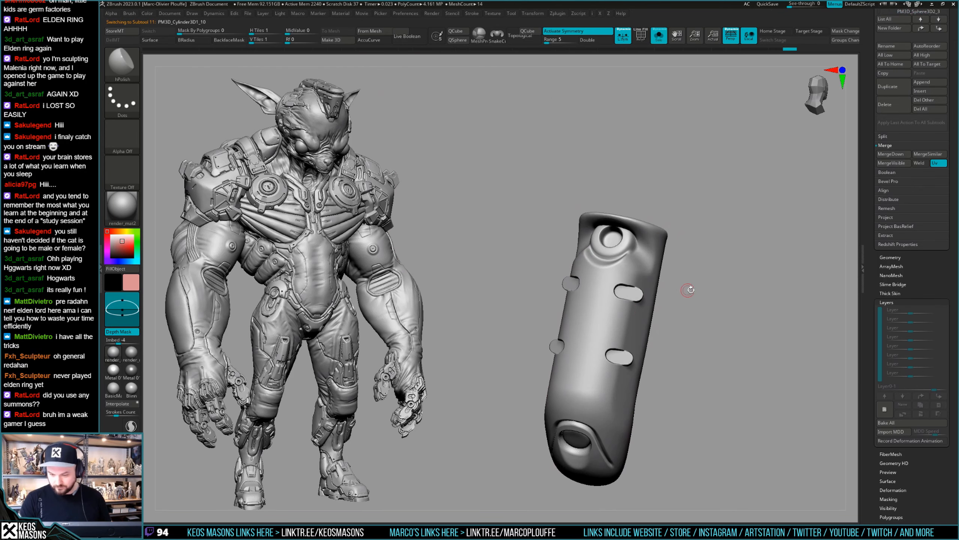
key(space)
click(667, 366)
key(a)
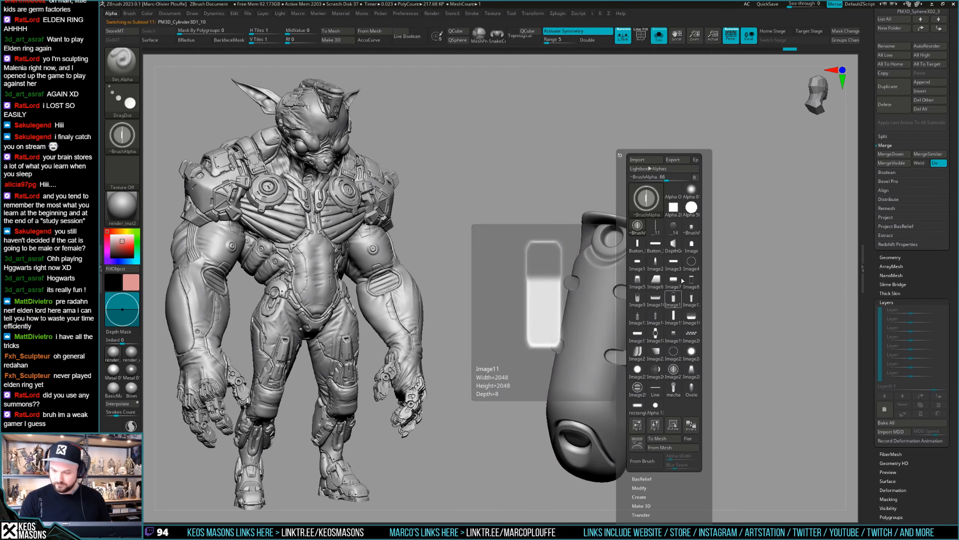
click(655, 406)
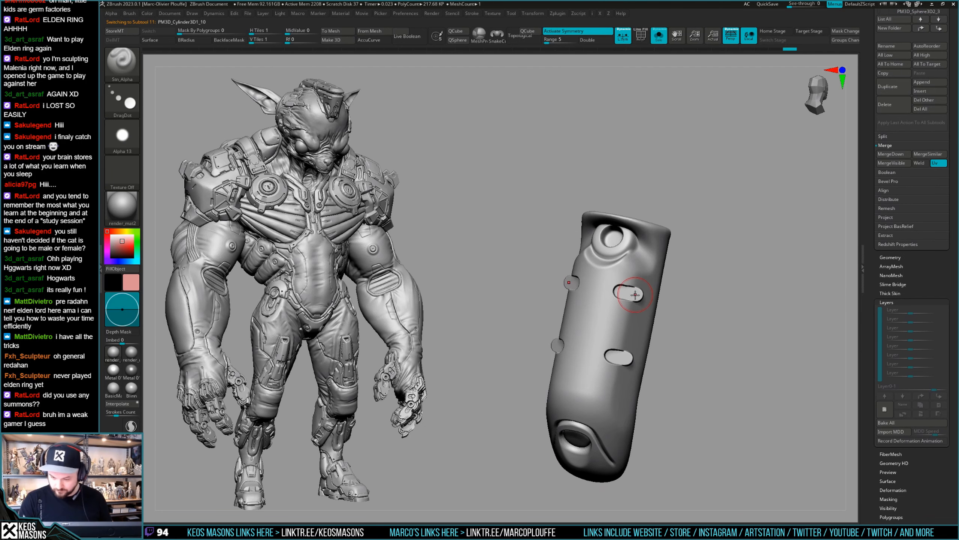
Step: Undo the first stamp, adjust the Z Intensity and stamp small round holes inside the capsule pad's slots
key(space)
key(ctrl+z)
key(space)
drag(665, 327, 659, 327)
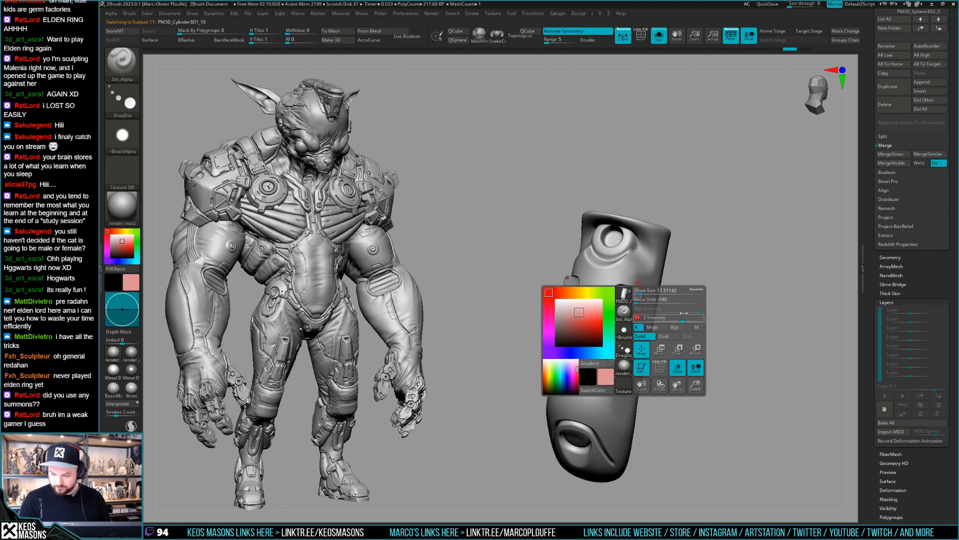
click(636, 295)
key(space)
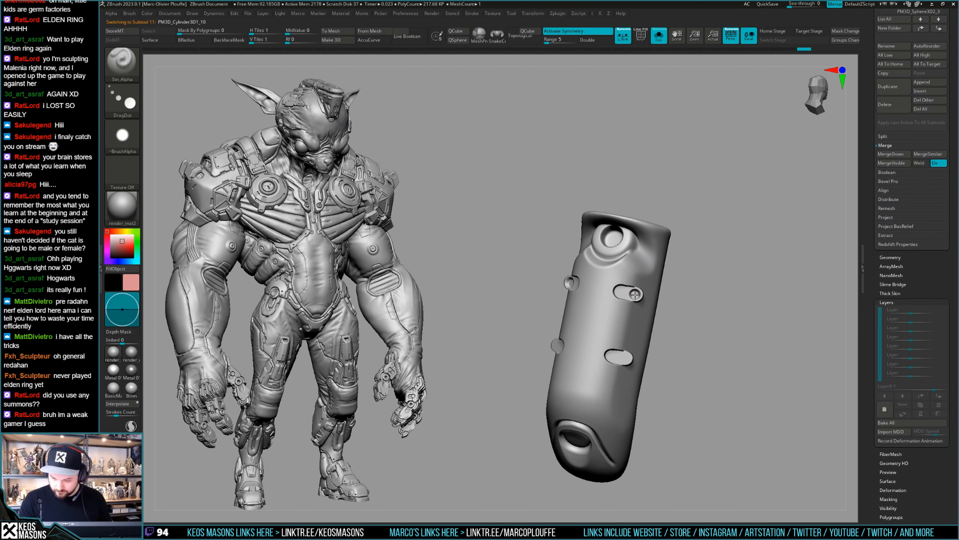
key(space)
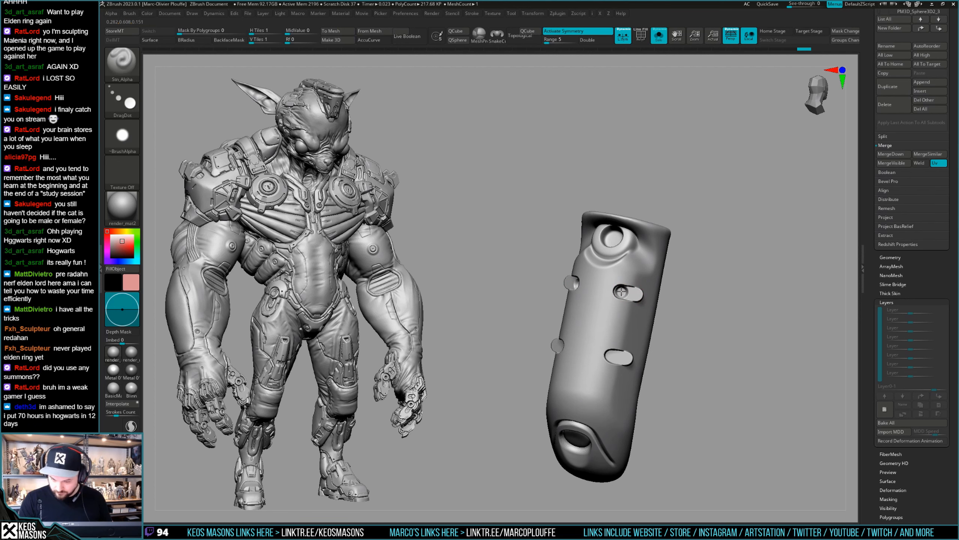
click(620, 291)
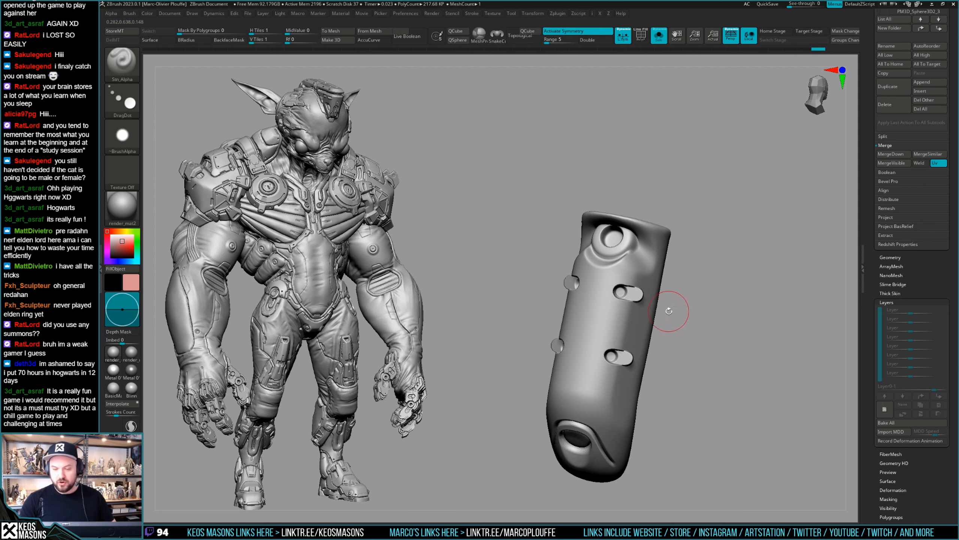
Step: Bring back the whole leg and examine the capsule pad and lower leg from several sides
mouse_move(669, 310)
mouse_down()
mouse_move(636, 317)
mouse_move(665, 357)
mouse_move(650, 319)
mouse_up()
mouse_move(635, 355)
ctrl+right_down()
mouse_move(652, 326)
mouse_move(681, 313)
mouse_move(639, 305)
mouse_move(621, 342)
ctrl+right_up()
key(alt+s)
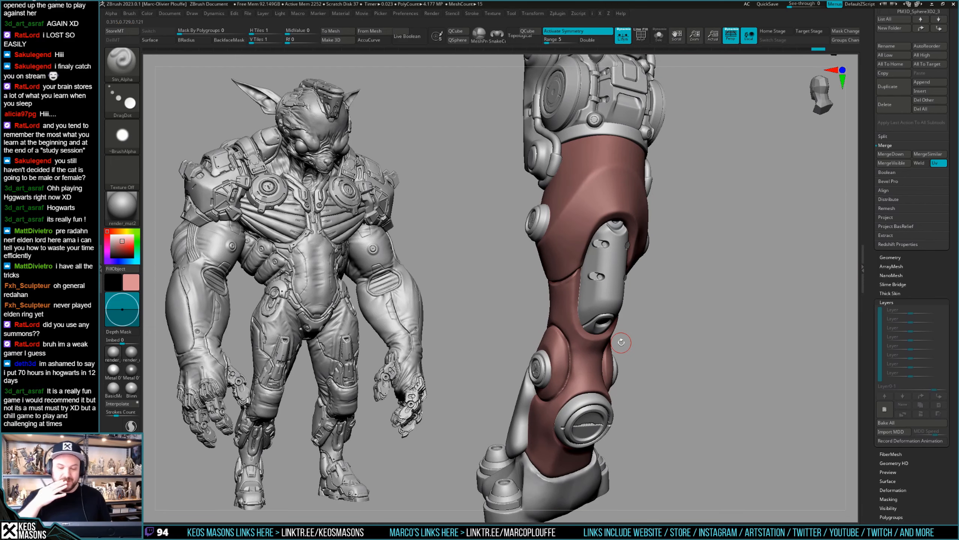
right_drag(621, 342, 650, 294)
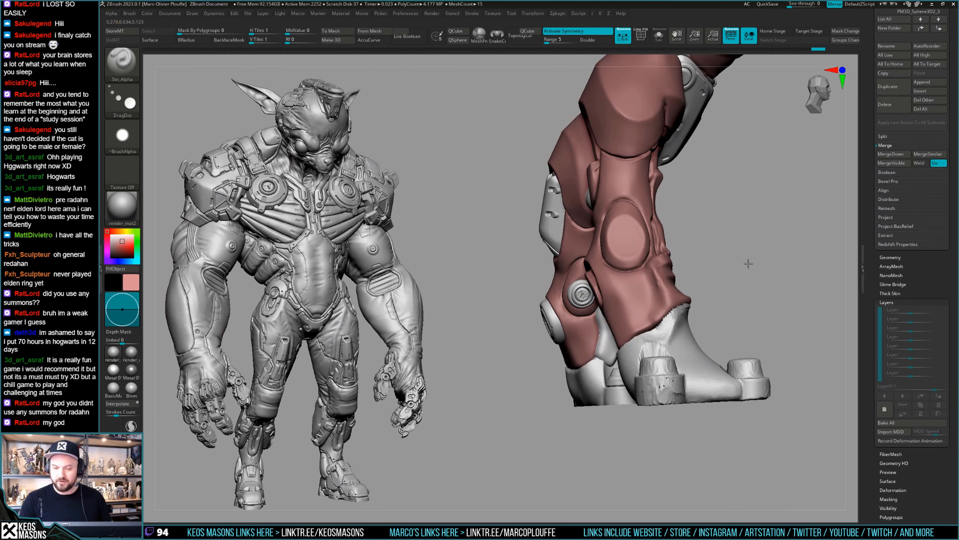
right_drag(748, 264, 744, 266)
mouse_move(668, 307)
right_down()
mouse_move(667, 296)
mouse_move(646, 325)
mouse_move(600, 340)
mouse_move(611, 332)
mouse_move(594, 375)
mouse_move(617, 315)
mouse_move(608, 318)
right_up()
Step: Select the band piece of the knee joint and choose the Orb_Cracks brush for it
key(x)
click(602, 280)
mouse_move(602, 280)
right_down()
mouse_move(577, 303)
mouse_move(611, 261)
right_up()
key(ctrl)
ctrl+drag(582, 289, 613, 268)
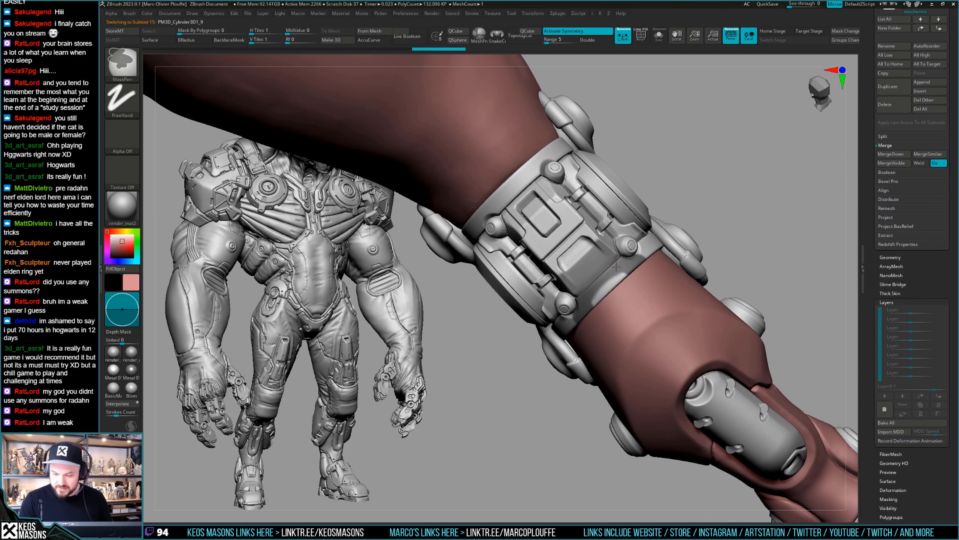
alt+right_drag(613, 268, 624, 259)
key(b)
click(638, 275)
key(space)
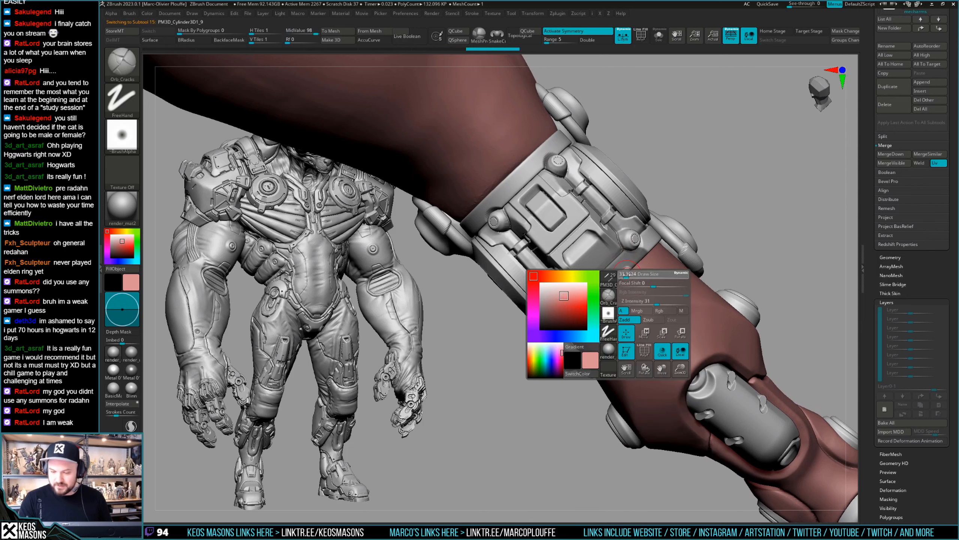
Step: Try Orb_Cracks strokes along the edges of the knee joint's bands, undoing the first attempts
right_drag(596, 302, 630, 271)
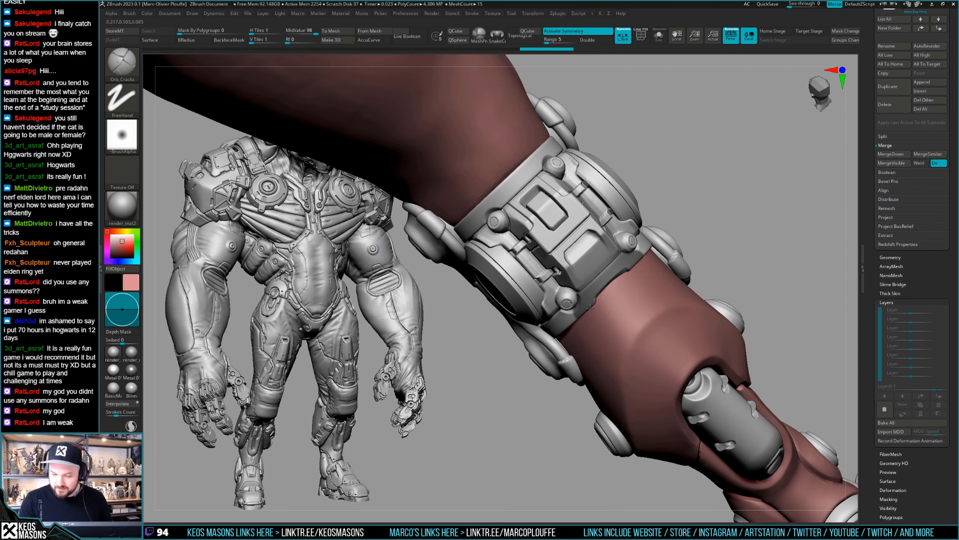
right_drag(600, 307, 668, 305)
mouse_move(567, 212)
alt+right_down()
mouse_move(615, 291)
mouse_move(543, 289)
alt+right_up()
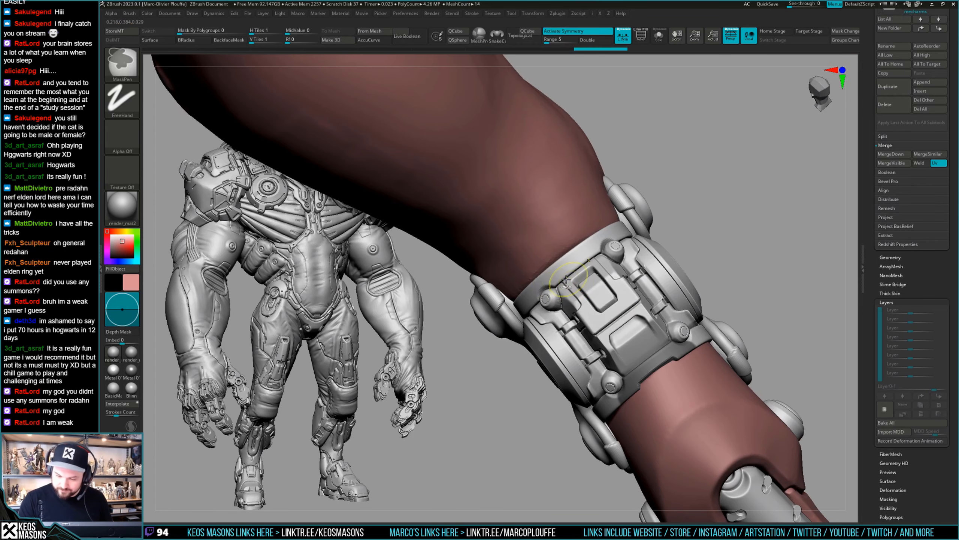
right_drag(559, 293, 572, 288)
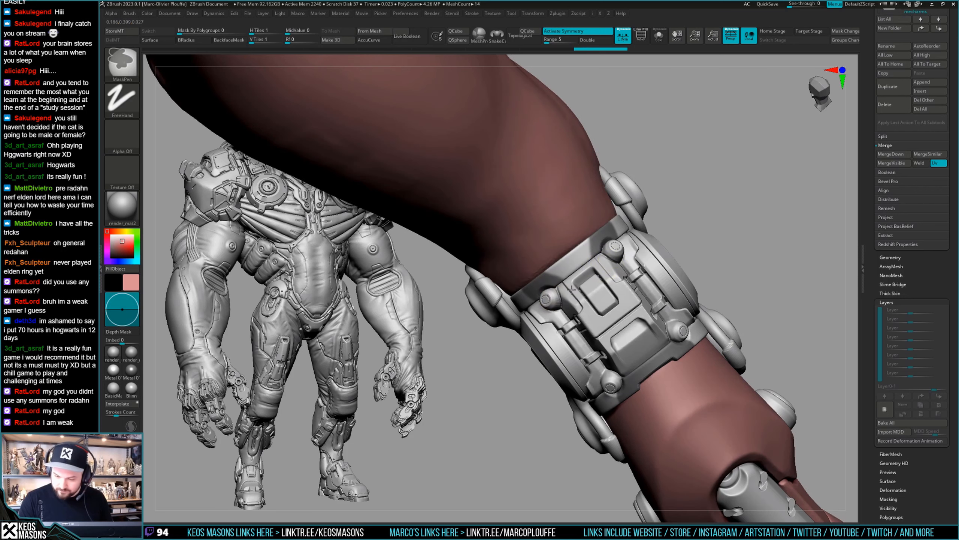
key(ctrl+z)
key(ctrl+z)
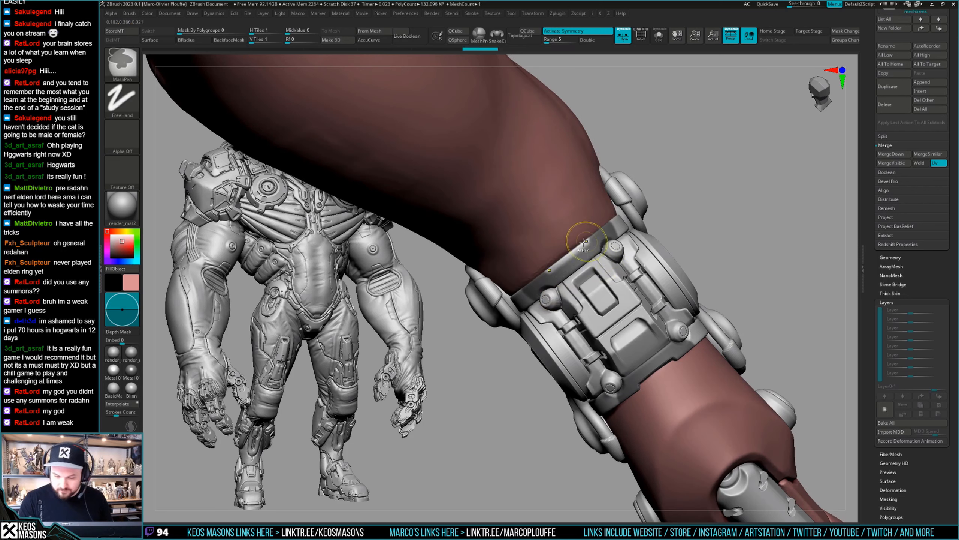
drag(534, 273, 542, 268)
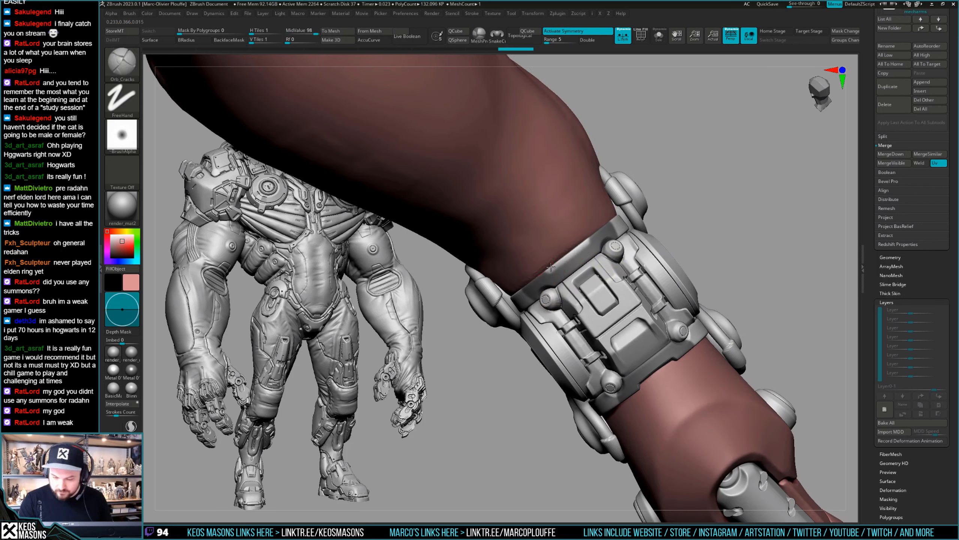
mouse_move(597, 231)
right_down()
mouse_move(668, 297)
mouse_move(647, 295)
mouse_move(612, 348)
right_up()
Step: Switch to Stn_Alpha with the thin vertical line alpha and stamp panel lines on the knee joint's bands
key(space)
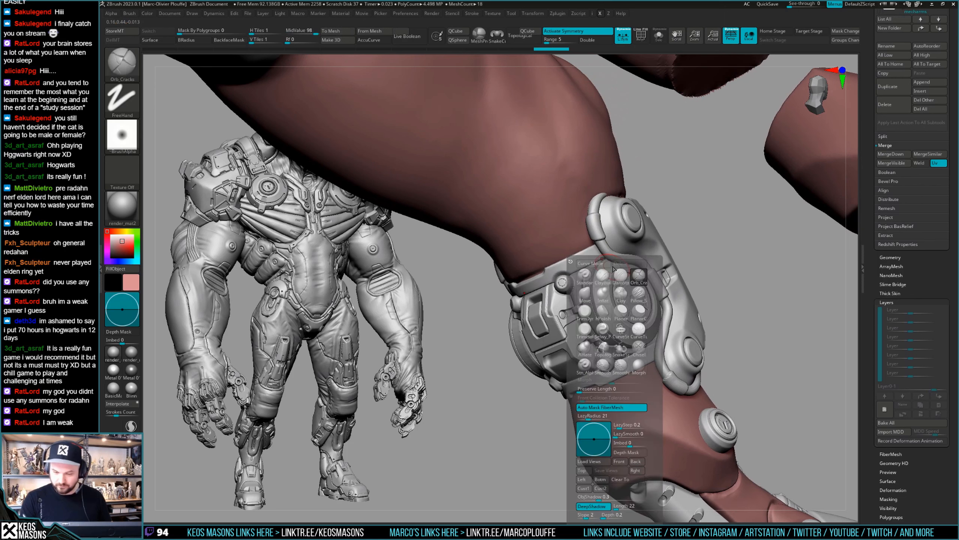
click(585, 365)
key(space)
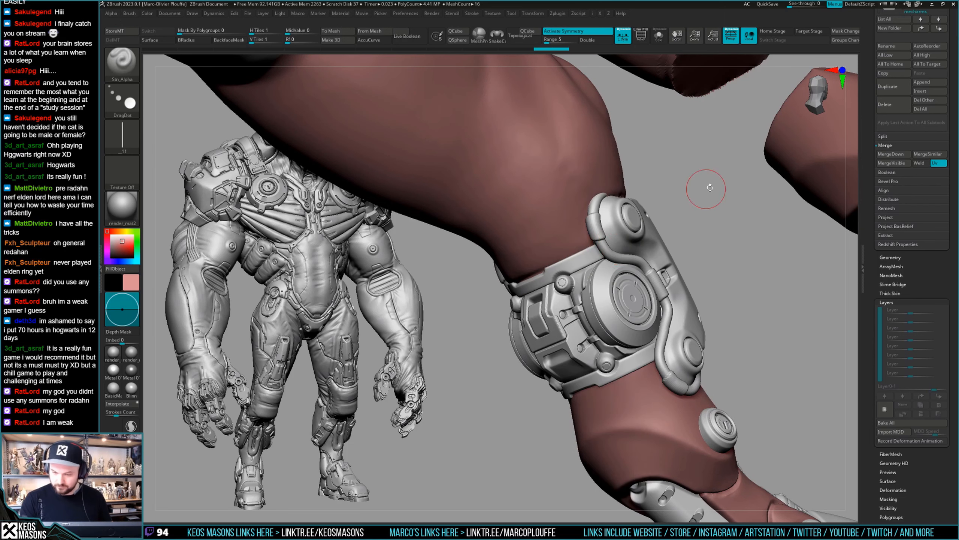
key(space)
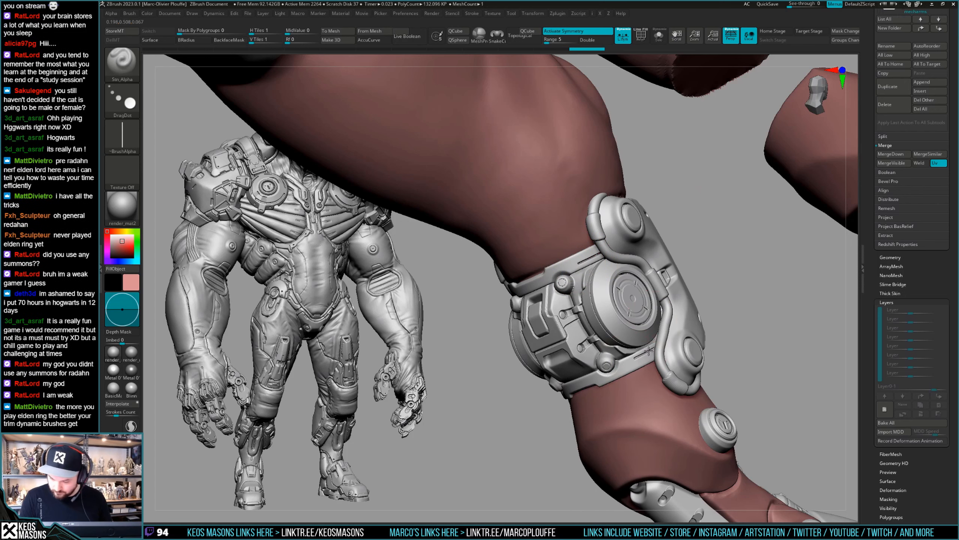
right_drag(649, 352, 665, 301)
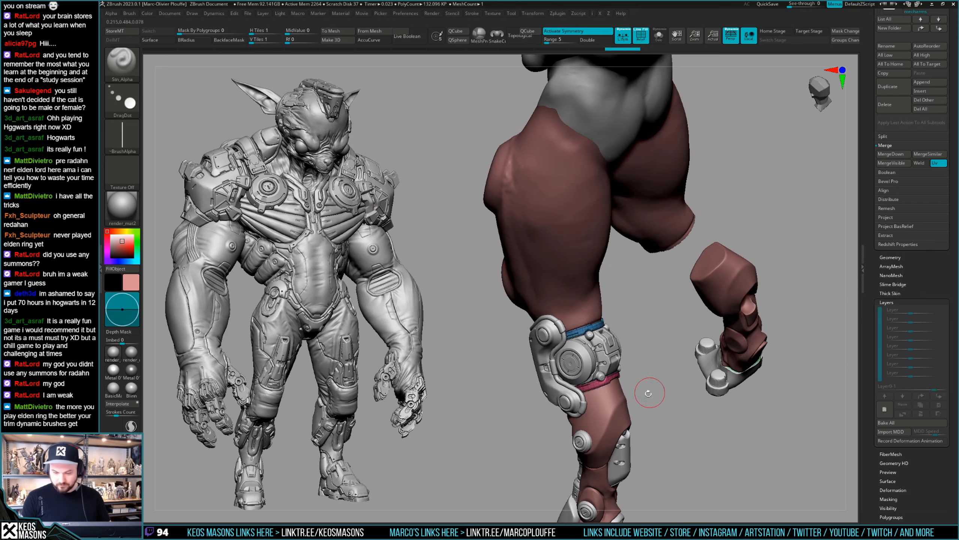
Step: Select and isolate the heel armor piece at the base of the leg, and build up its surface with ClayBuildup
mouse_move(649, 393)
right_down()
mouse_move(639, 381)
mouse_move(628, 385)
mouse_move(629, 369)
mouse_move(664, 332)
mouse_move(689, 325)
mouse_move(627, 342)
mouse_move(629, 315)
mouse_move(710, 274)
mouse_move(726, 285)
mouse_move(715, 296)
mouse_move(700, 282)
mouse_move(697, 316)
mouse_move(625, 340)
mouse_move(609, 357)
mouse_move(685, 318)
mouse_move(637, 358)
mouse_move(639, 325)
right_up()
key(b)
key(c)
key(b)
alt+click(630, 315)
key(ctrl+shift+s)
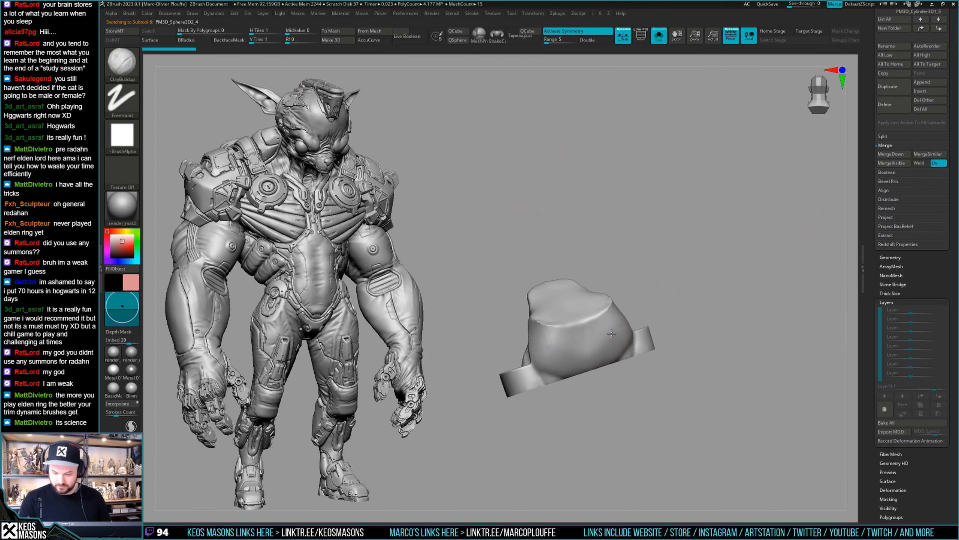
Step: Flatten the back and sides of the heel armor piece into clean planes with the hPolish brush
key(space)
click(612, 310)
key(ctrl+shift+s)
right_drag(693, 299, 650, 309)
right_drag(604, 342, 625, 339)
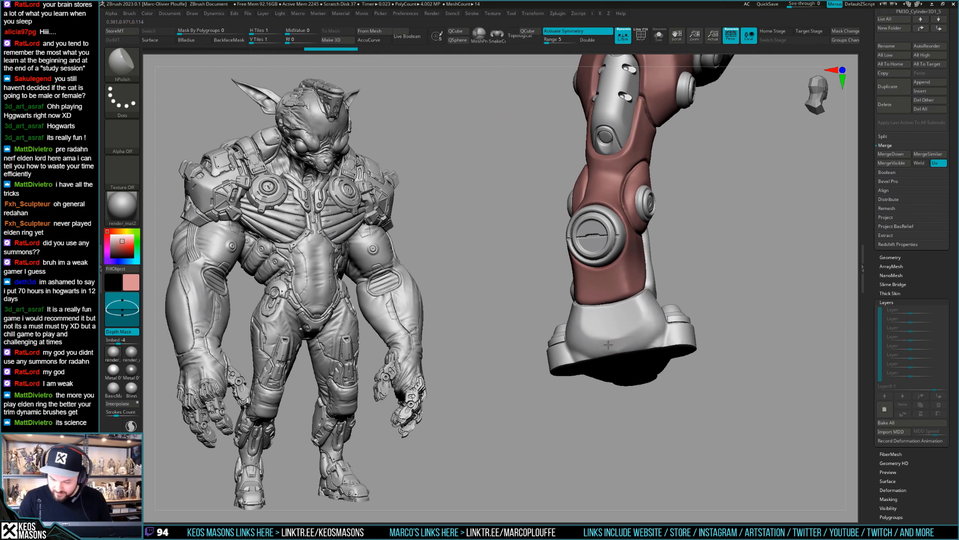
right_drag(656, 316, 657, 346)
right_drag(683, 310, 660, 310)
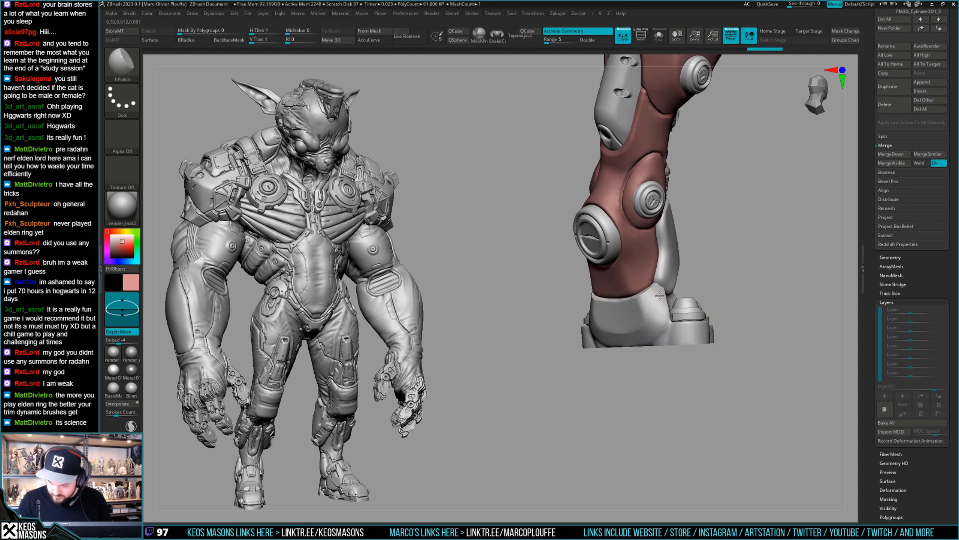
right_drag(651, 308, 678, 312)
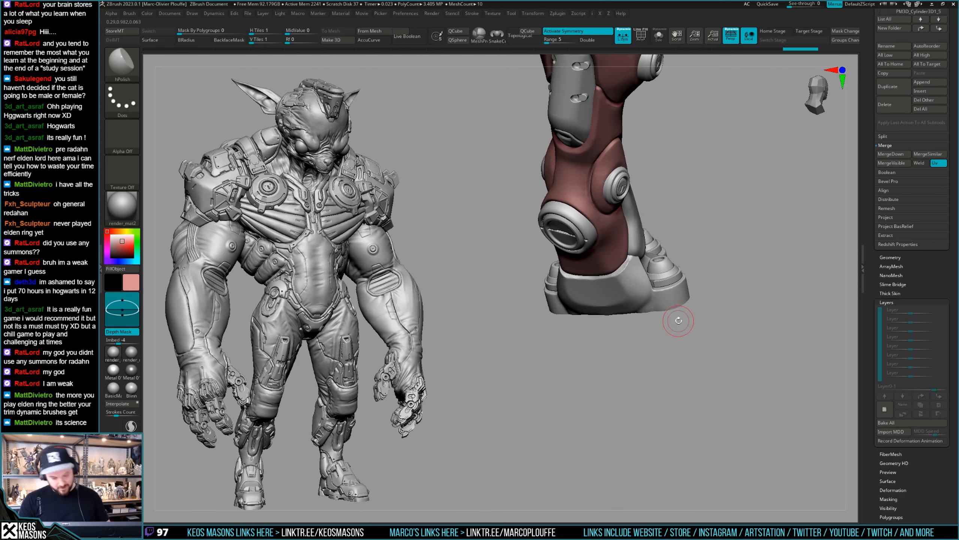
ctrl+shift+drag(657, 306, 632, 318)
mouse_move(638, 317)
right_down()
mouse_move(662, 310)
mouse_move(674, 288)
mouse_move(661, 298)
mouse_move(658, 331)
mouse_move(656, 306)
mouse_move(647, 314)
mouse_move(640, 303)
right_up()
key(ctrl+z)
Step: Switch to the TrimHole brush and try punching round holes near the lower corners of the heel plate
key(b)
key(t)
key(h)
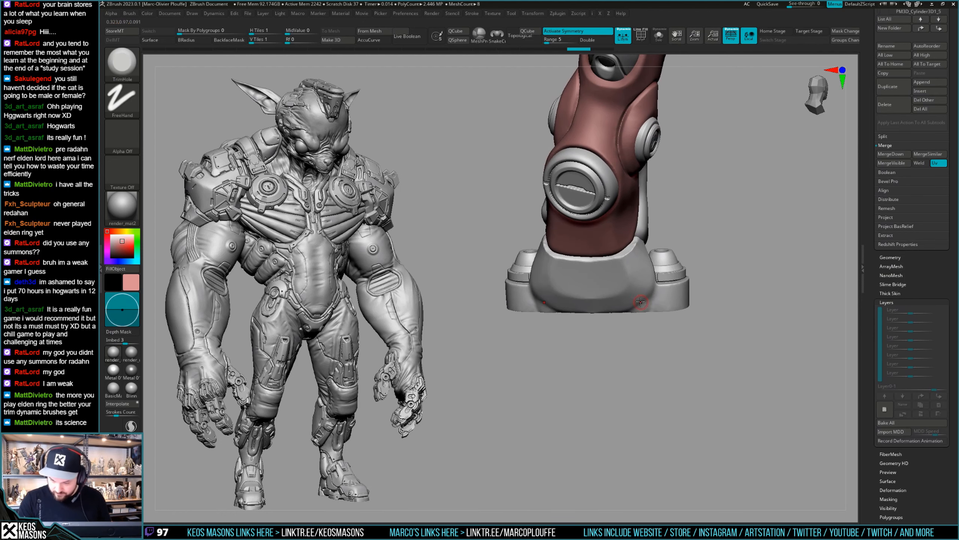
drag(641, 303, 640, 302)
right_drag(640, 302, 700, 280)
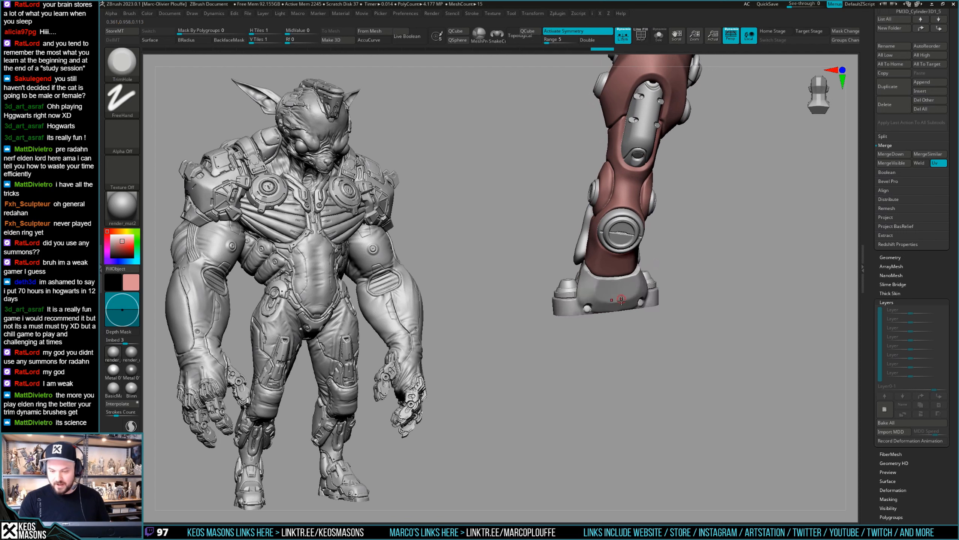
ctrl+right_drag(621, 349, 621, 367)
ctrl+right_drag(625, 307, 594, 345)
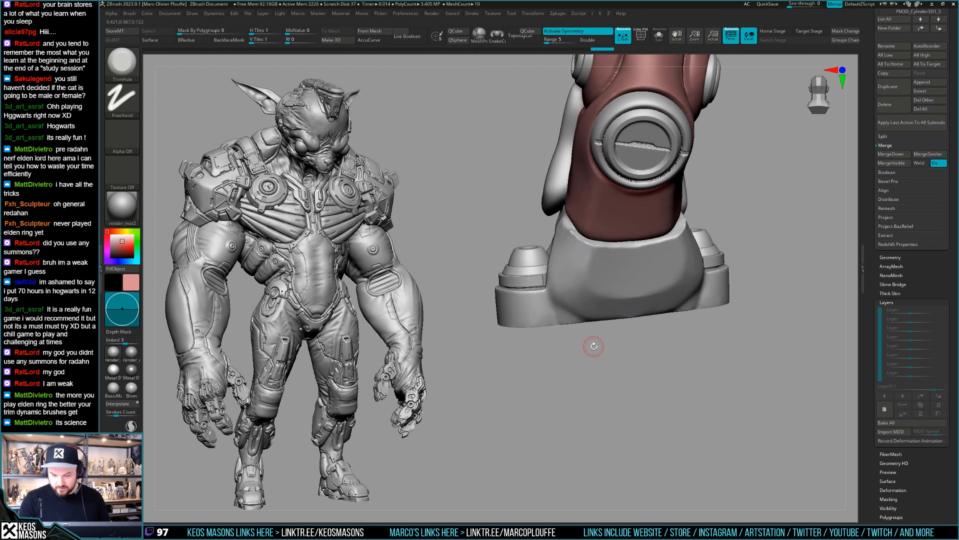
key(alt+shift+s)
key(alt+shift+s)
drag(576, 306, 579, 310)
key(ctrl+z)
Step: Stamp a symmetrical pair of small round recessed bolts in the lower corners of the heel plate with TrimHole
right_drag(588, 309, 579, 307)
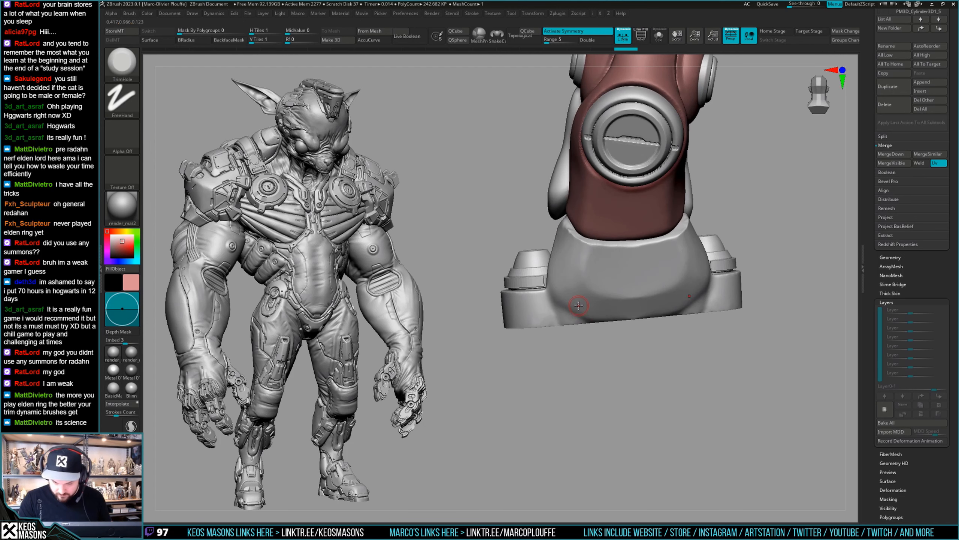
drag(578, 305, 572, 313)
right_drag(572, 313, 589, 302)
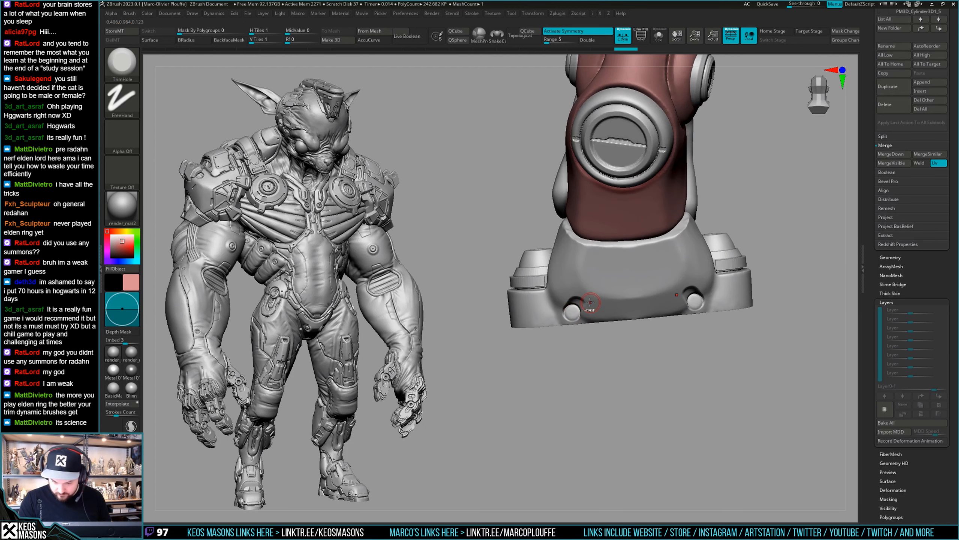
key(ctrl+z)
drag(577, 304, 572, 310)
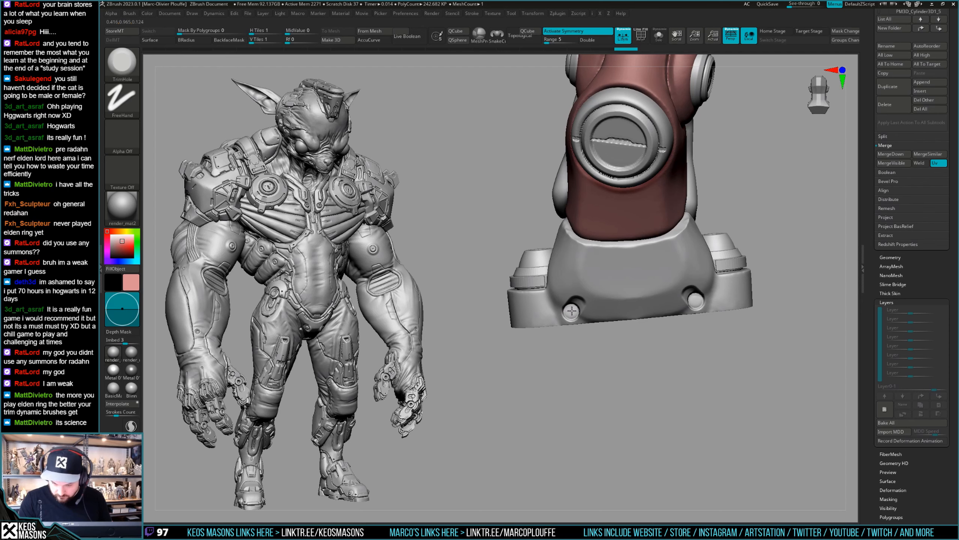
right_drag(572, 311, 650, 318)
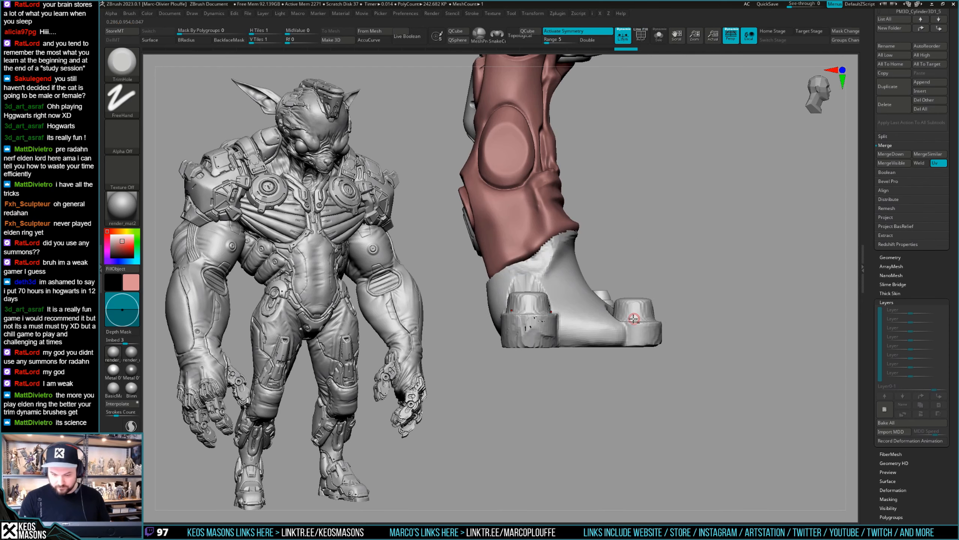
Step: Isolate the heel piece, stamp a matching pair of round studs at its upper corners, and show the full leg again
right_drag(648, 264, 547, 338)
key(shift+s)
ctrl+right_drag(580, 291, 593, 305)
drag(591, 308, 592, 308)
key(space)
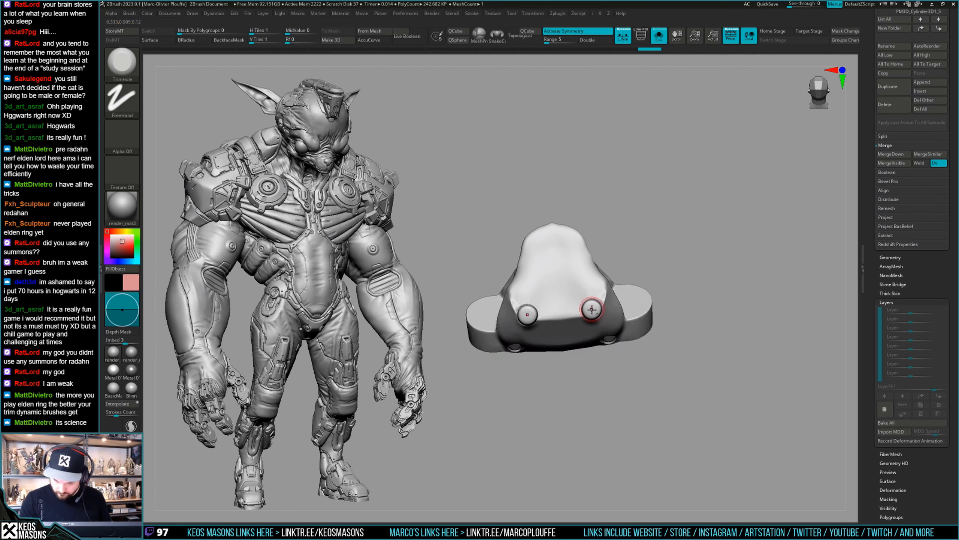
mouse_move(591, 309)
right_down()
mouse_move(589, 301)
mouse_move(590, 325)
mouse_move(642, 303)
right_up()
click(658, 35)
Step: Examine the heel plate and its four round studs from the back and sides
key(b)
key(d)
key(s)
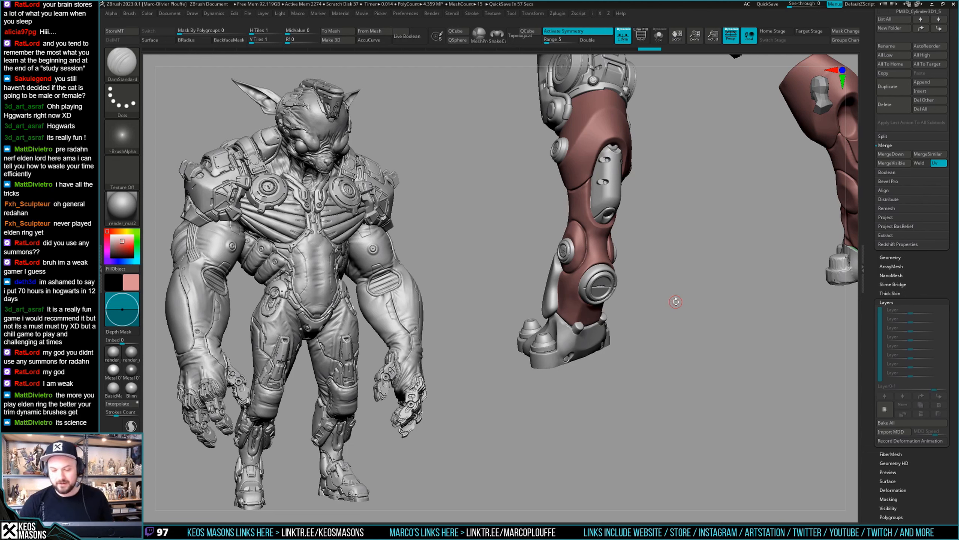
right_drag(675, 302, 656, 286)
right_drag(589, 303, 583, 335)
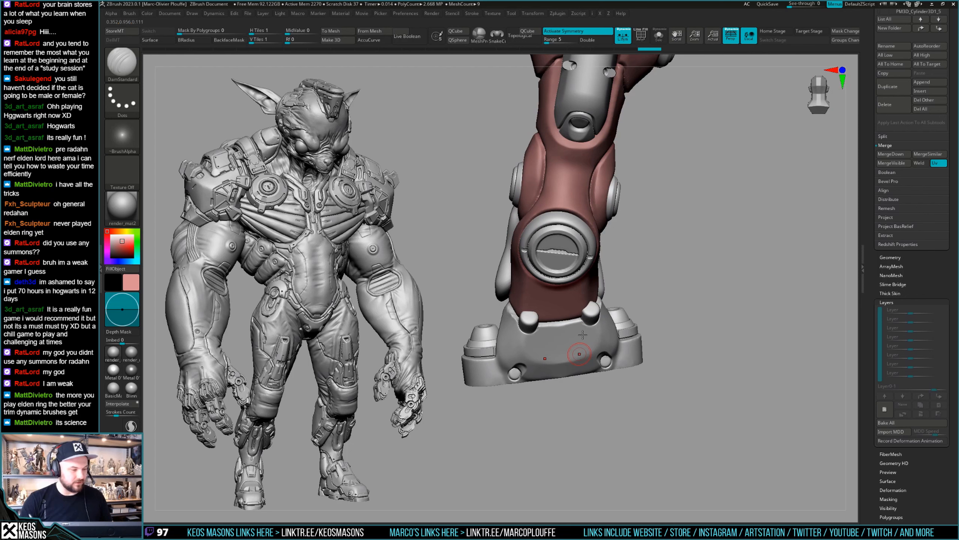
mouse_move(581, 339)
right_down()
mouse_move(632, 344)
mouse_move(597, 326)
mouse_move(587, 346)
mouse_move(616, 298)
mouse_move(627, 306)
mouse_move(572, 328)
mouse_move(578, 334)
right_up()
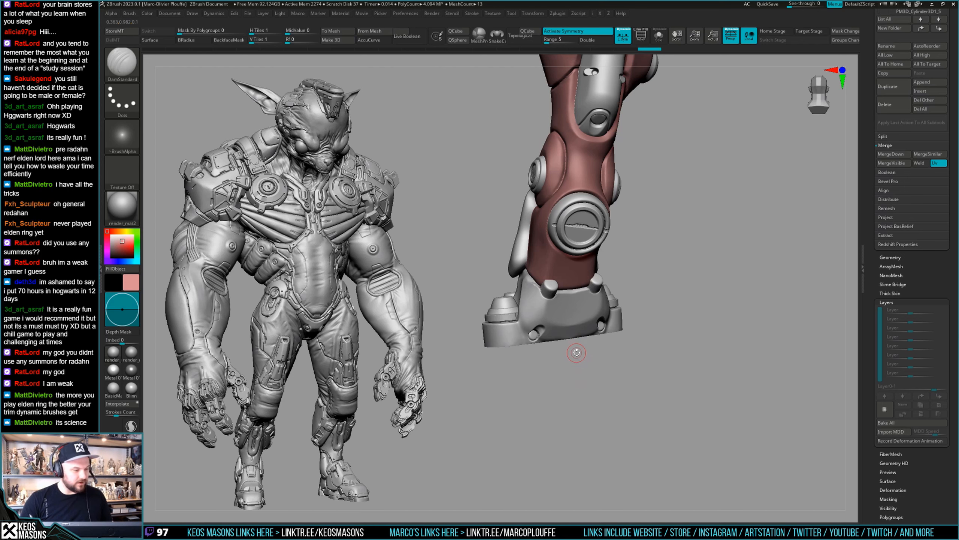
mouse_move(581, 336)
right_down()
mouse_move(569, 348)
mouse_move(577, 331)
mouse_move(558, 336)
mouse_move(579, 281)
right_up()
ctrl+right_drag(572, 327, 581, 299)
right_drag(582, 298, 654, 300)
right_drag(646, 338, 643, 339)
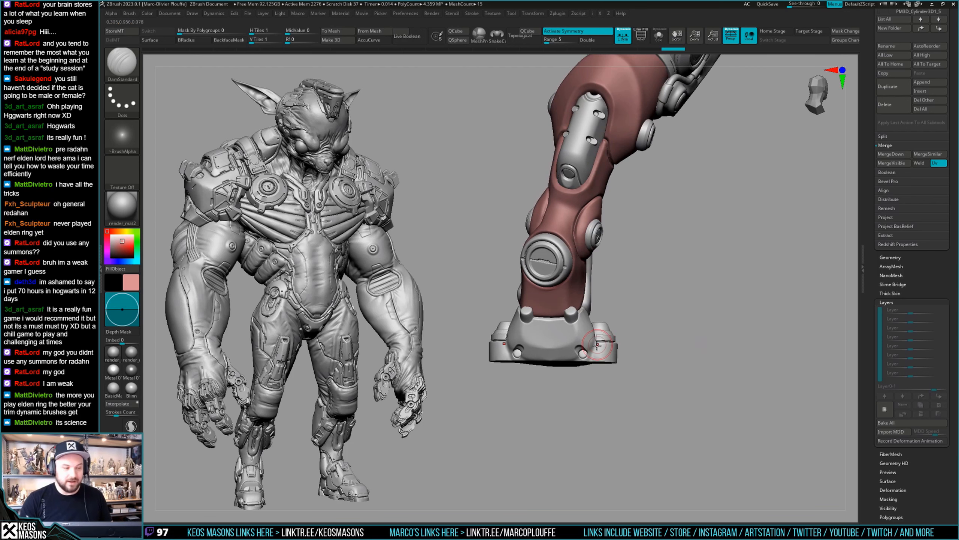
mouse_move(581, 342)
ctrl+right_down()
mouse_move(547, 343)
mouse_move(583, 338)
mouse_move(584, 351)
ctrl+right_up()
right_click(584, 351)
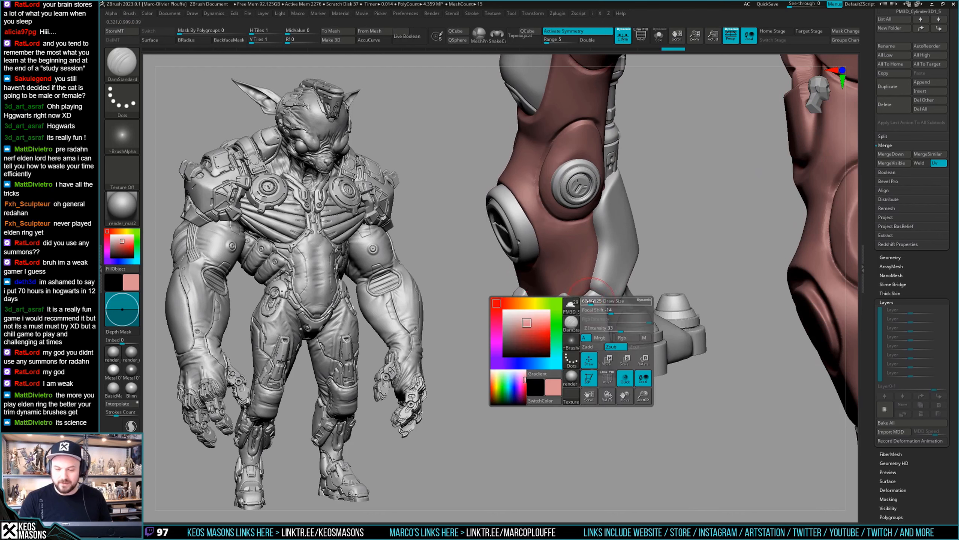
Step: Isolate the heel piece, flatten the rim beside its upper studs with the Planar brush, and bring the leg back
mouse_move(603, 308)
right_down()
mouse_move(593, 302)
mouse_move(601, 315)
right_up()
key(alt+s)
ctrl+right_drag(601, 315, 592, 292)
key(1)
click(610, 315)
key(space)
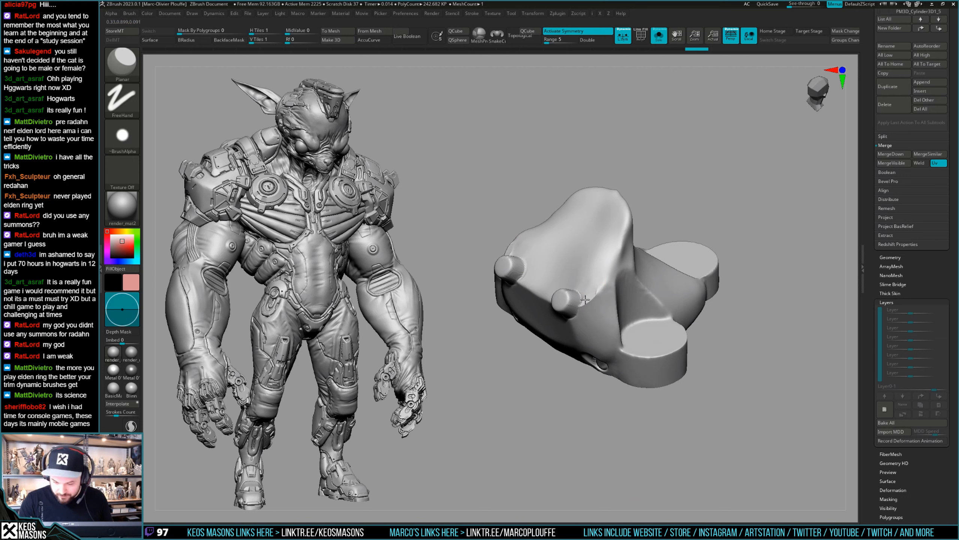
key(alt+s)
mouse_move(601, 288)
right_down()
mouse_move(616, 284)
mouse_move(595, 290)
right_up()
key(alt+s)
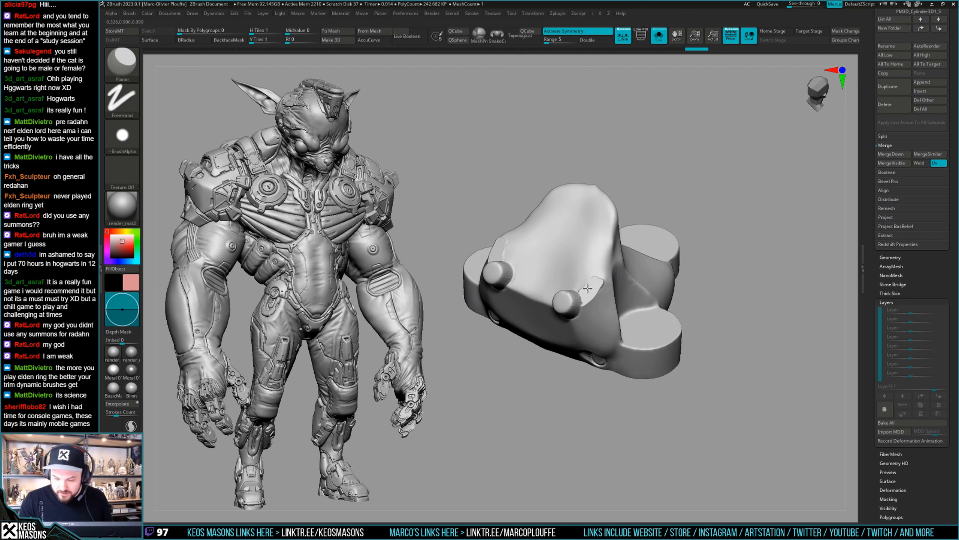
drag(600, 279, 604, 279)
key(alt+s)
mouse_move(604, 282)
right_down()
mouse_move(579, 281)
mouse_move(596, 303)
mouse_move(603, 288)
mouse_move(588, 326)
mouse_move(604, 273)
mouse_move(607, 335)
mouse_move(582, 321)
right_up()
right_click(585, 321)
key(alt+s)
key(alt+s)
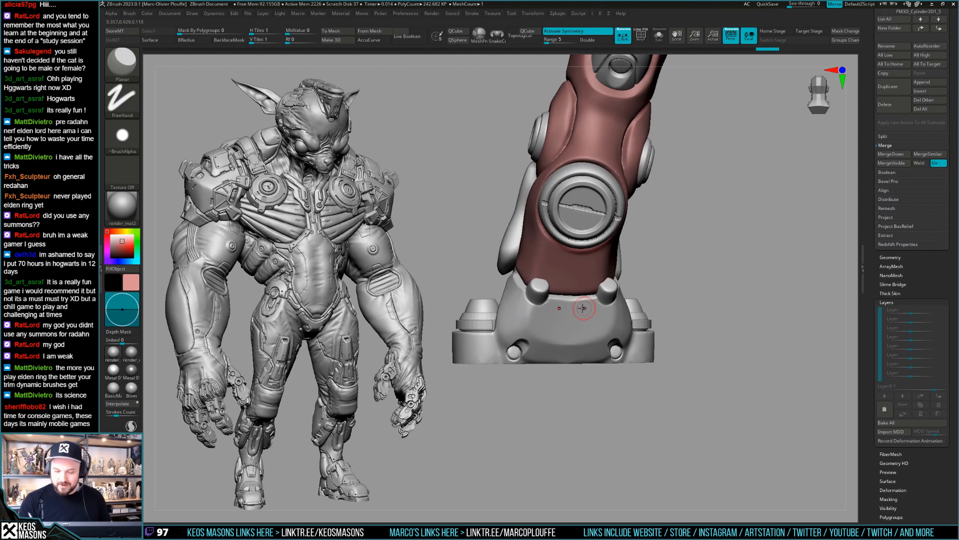
Step: Cut a small flat rectangular notch in the middle of the heel plate's upper edge with the TrimFront brush
key(b)
key(t)
key(f)
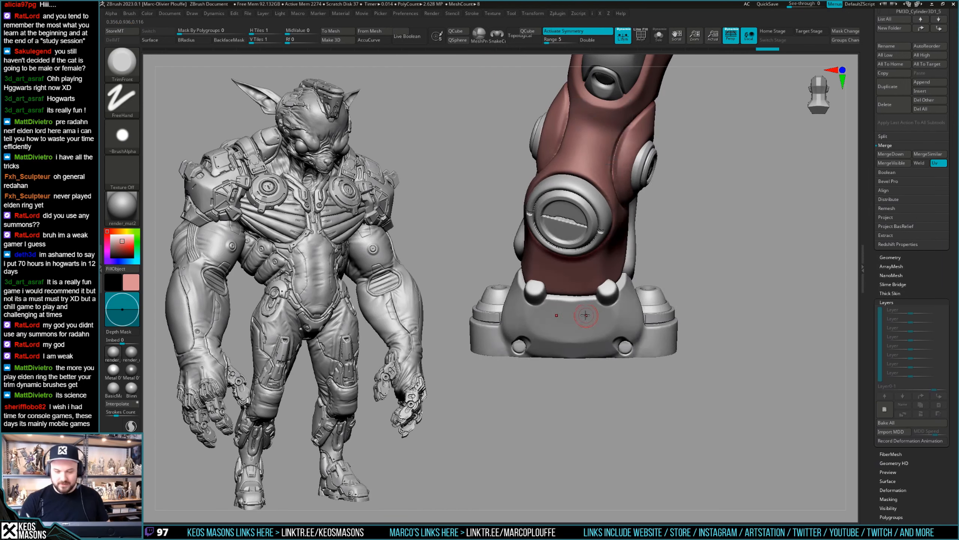
right_drag(587, 316, 584, 325)
key(space)
key(space)
drag(567, 303, 572, 303)
right_drag(573, 303, 571, 305)
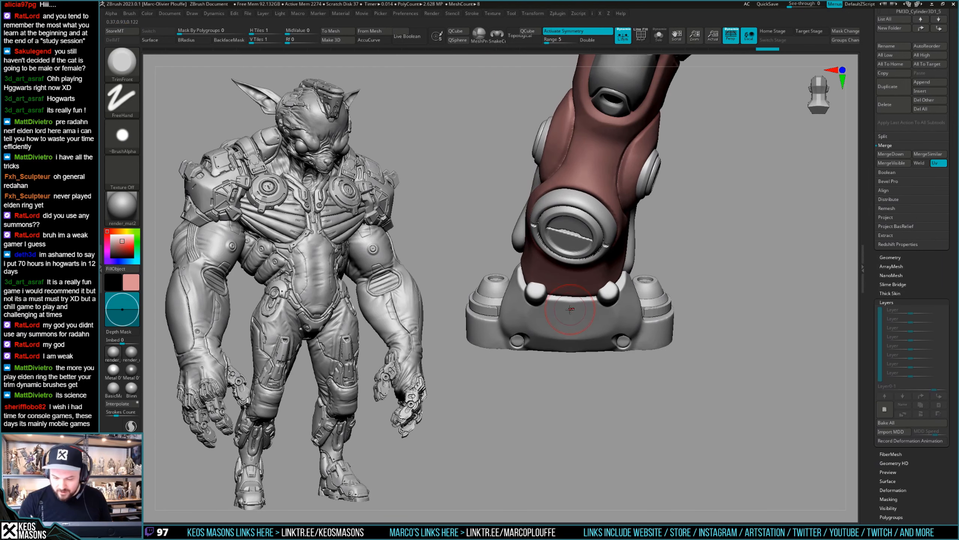
key(ctrl+z)
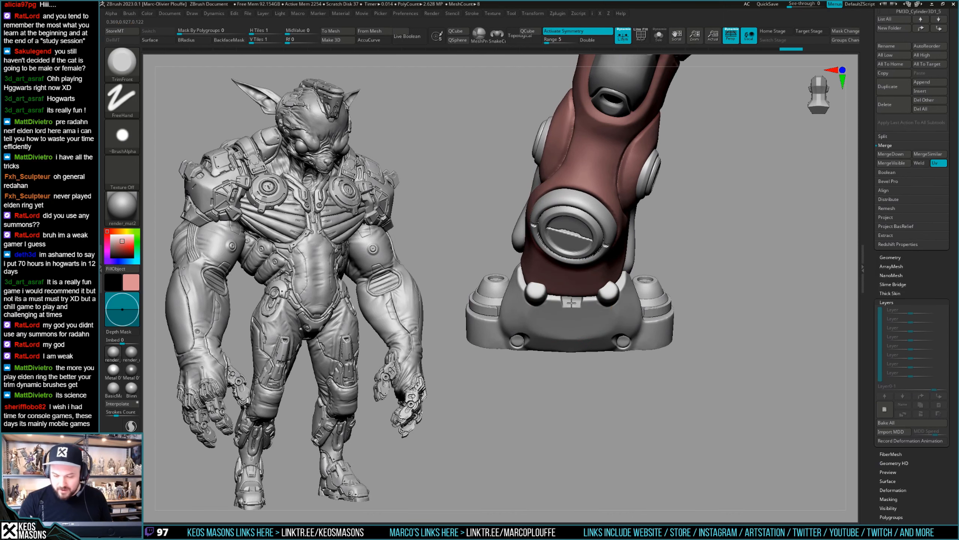
mouse_move(572, 306)
right_down()
mouse_move(573, 313)
mouse_move(575, 287)
mouse_move(676, 305)
mouse_move(596, 333)
right_up()
Step: Set up the Stn_Alpha brush with the Image7 alpha and try stamping details beside the heel plate's upper notch
key(space)
click(568, 364)
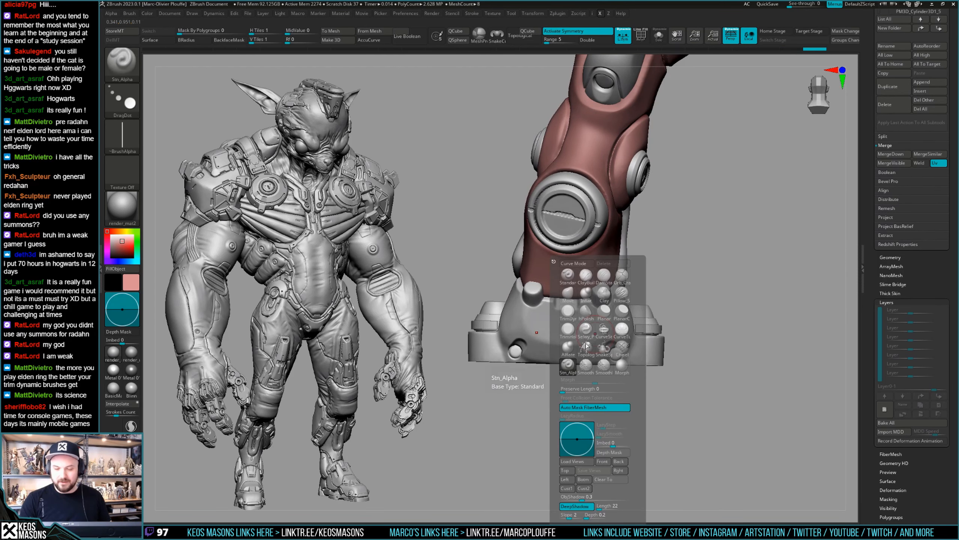
key(alt+a)
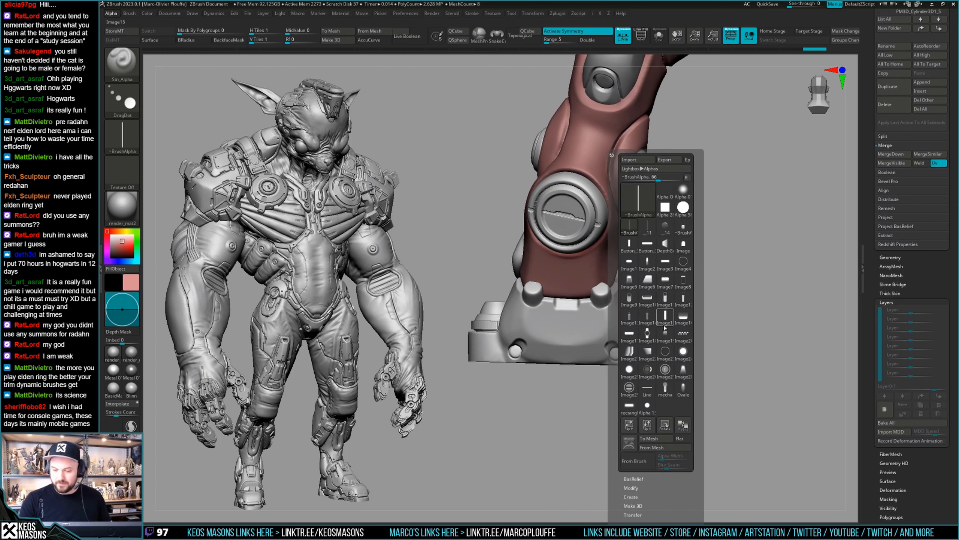
click(664, 317)
mouse_move(581, 363)
right_down()
mouse_move(565, 335)
mouse_move(600, 295)
mouse_move(574, 330)
mouse_move(576, 316)
right_up()
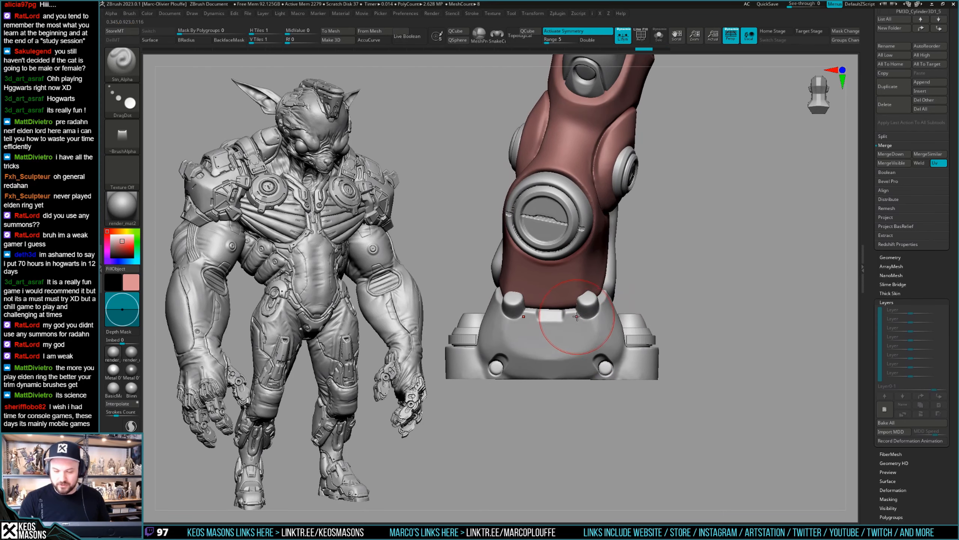
key(a)
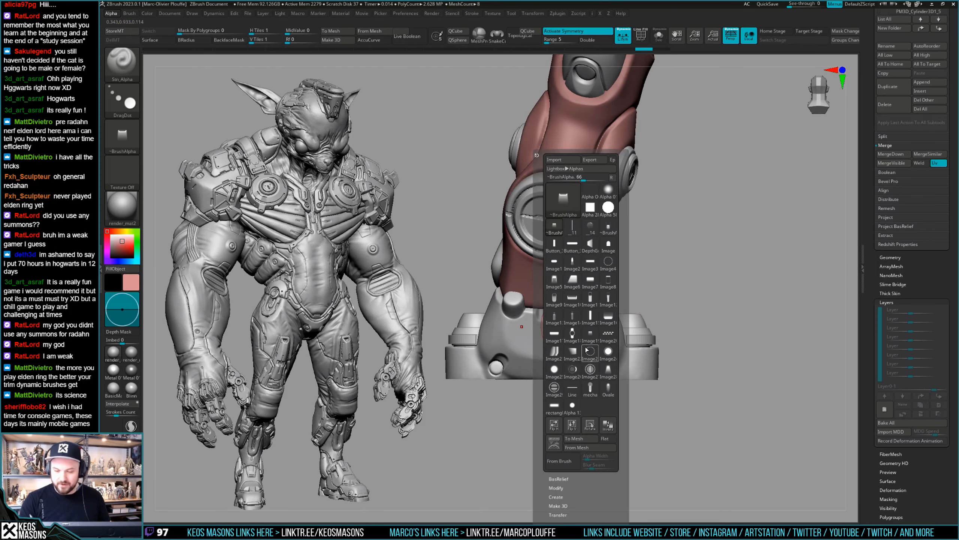
mouse_move(600, 320)
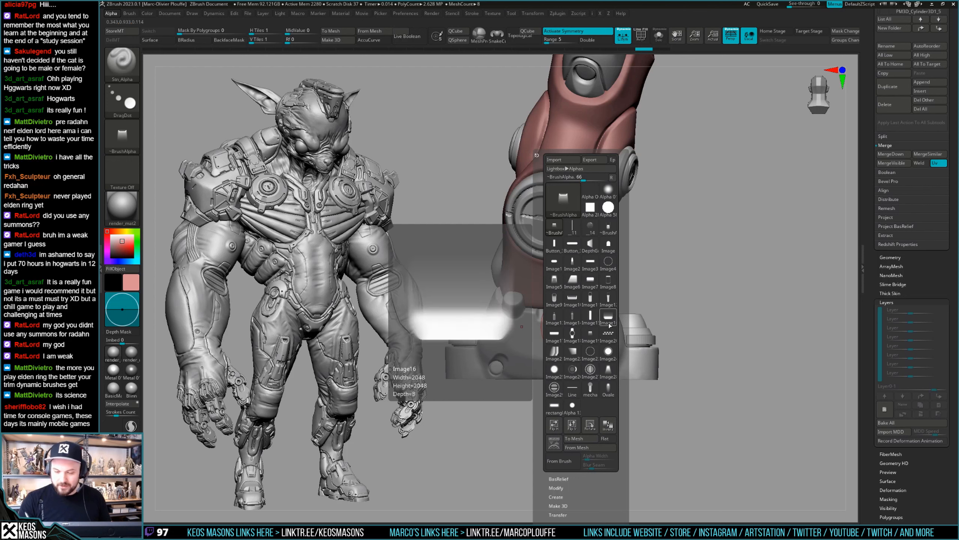
click(599, 322)
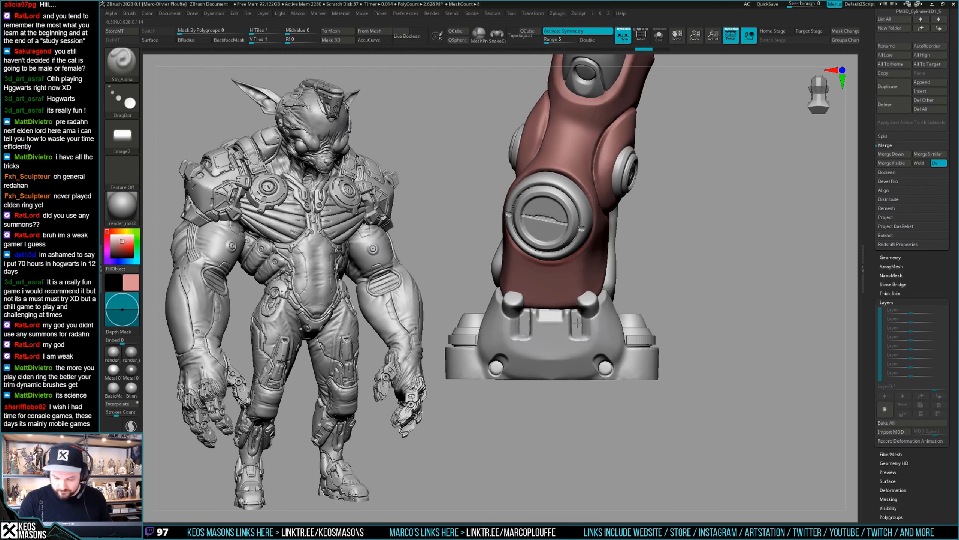
key(ctrl+z)
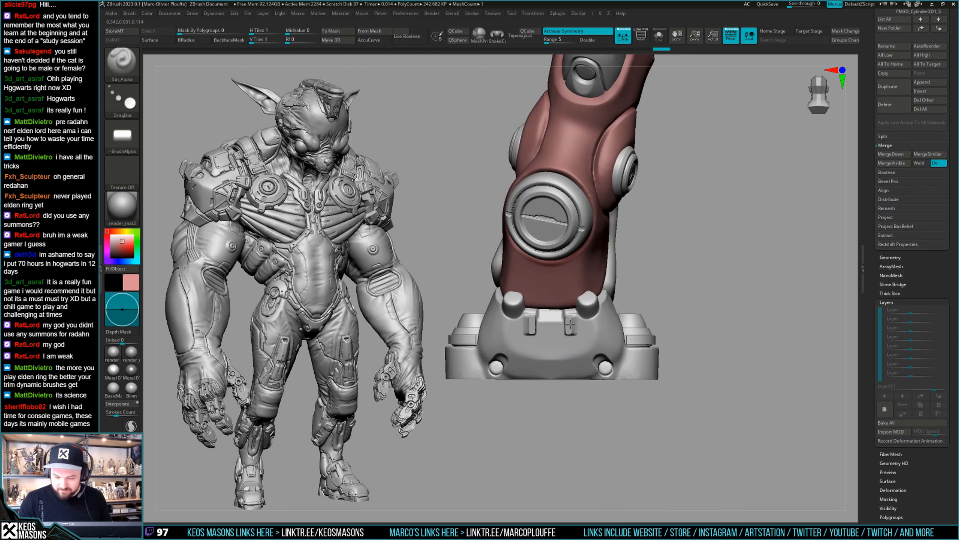
Step: Stamp a symmetrical pair of narrow vertical bars flanking the upper notch of the heel plate, redoing the first placement
drag(577, 322, 570, 321)
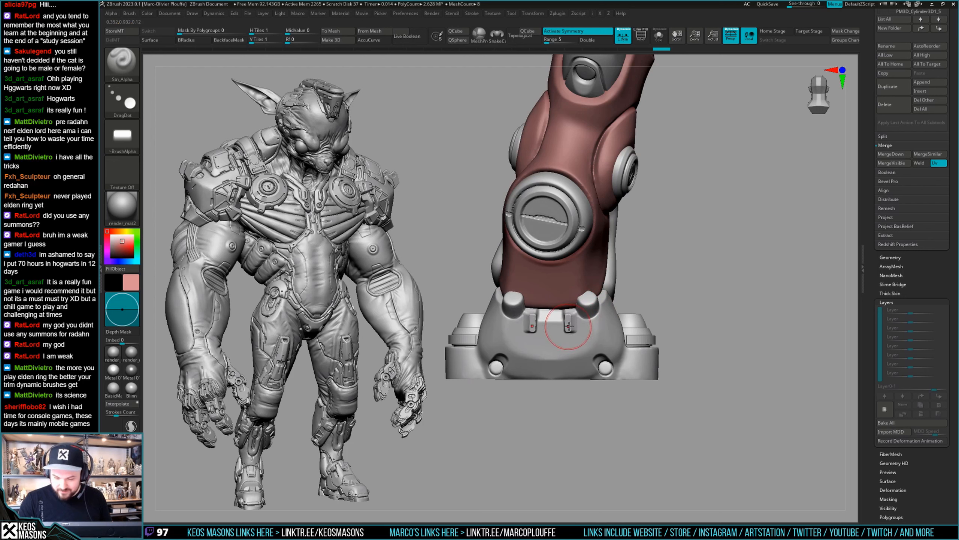
key(ctrl+z)
key(ctrl+z)
key(ctrl+z)
drag(558, 322, 570, 320)
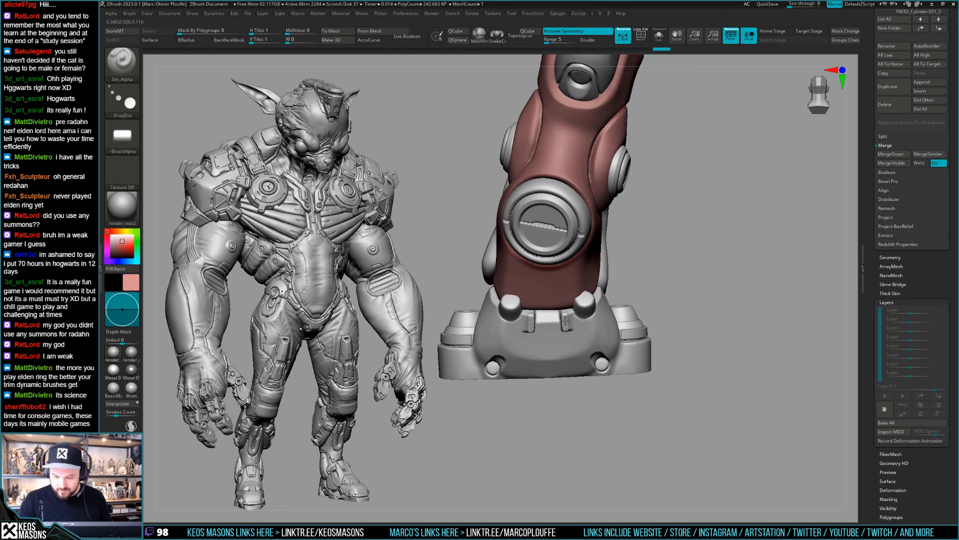
drag(638, 333, 577, 324)
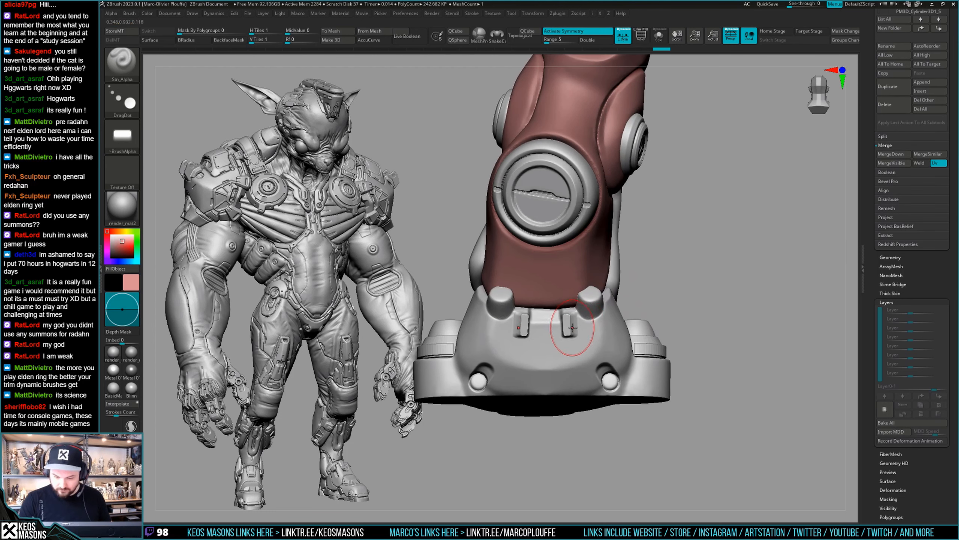
Step: Select the hPolish brush and make the foot armor piece around the ankle active
mouse_move(593, 325)
ctrl+right_down()
mouse_move(588, 290)
mouse_move(563, 297)
mouse_move(584, 306)
mouse_move(582, 339)
ctrl+right_up()
key(x)
key(x)
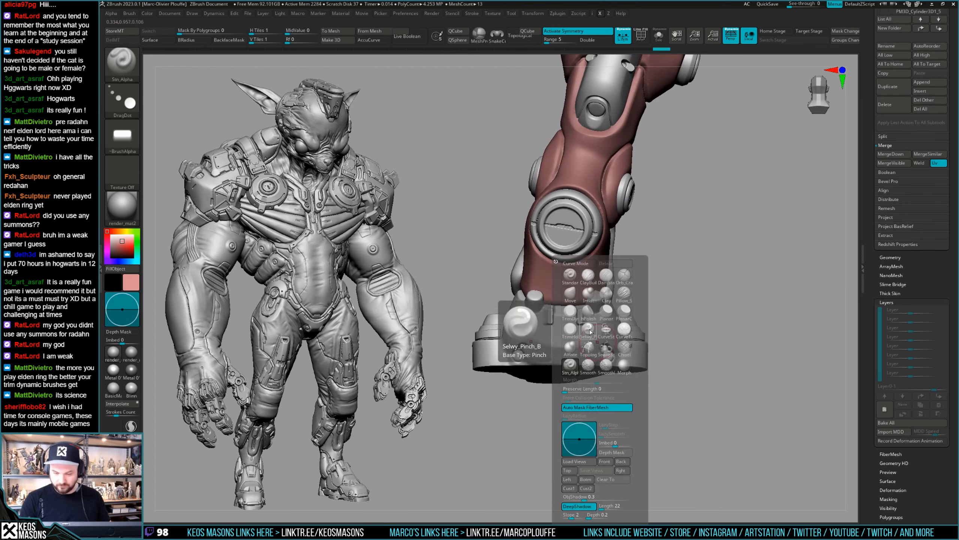
click(588, 311)
right_drag(568, 391, 565, 361)
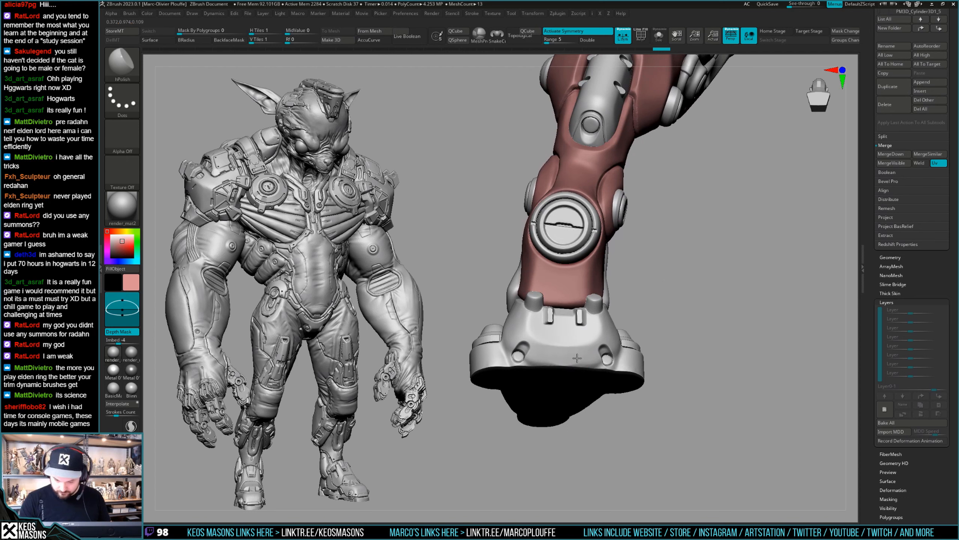
right_drag(592, 357, 642, 306)
right_drag(642, 307, 667, 267)
alt+click(557, 319)
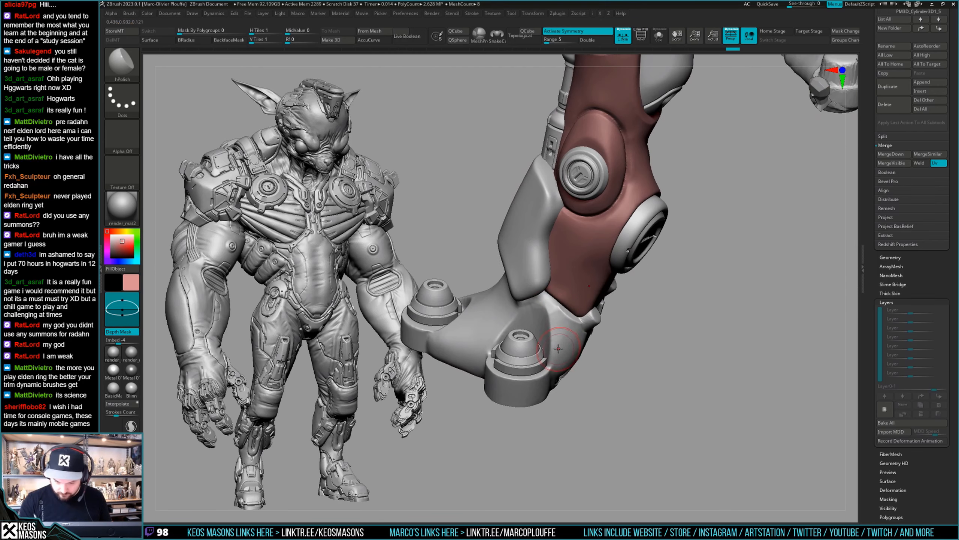
Step: Smooth the foot armor's surface between the toe bolts and the shin plate
right_drag(557, 320, 601, 298)
key(alt+s)
key(alt+s)
mouse_move(513, 311)
alt+right_down()
mouse_move(556, 313)
mouse_move(556, 280)
mouse_move(557, 317)
alt+right_up()
shift+drag(557, 317, 552, 271)
mouse_move(546, 333)
shift+mouse_down()
mouse_move(549, 285)
mouse_move(547, 321)
shift+mouse_up()
shift+drag(547, 321, 549, 287)
right_drag(620, 287, 658, 302)
ctrl+right_drag(657, 302, 676, 283)
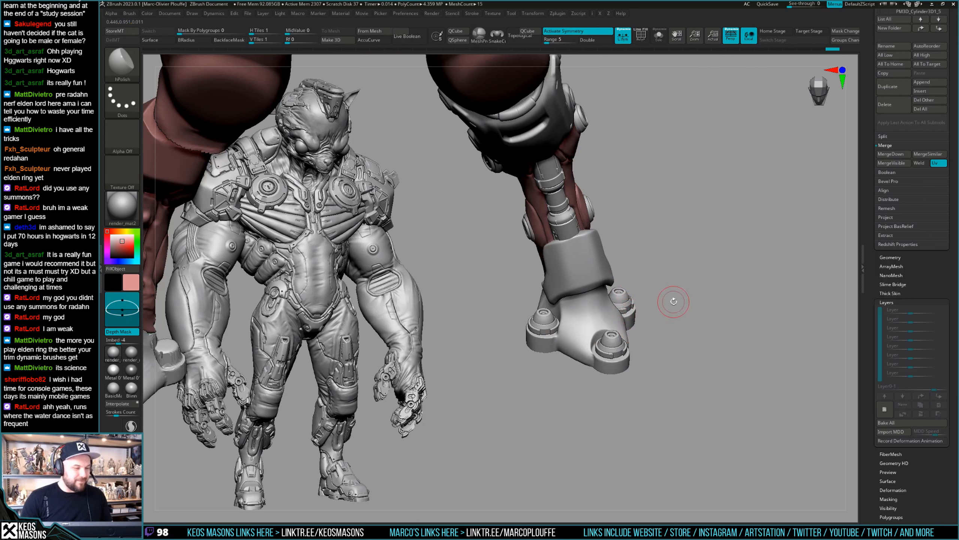
Step: Examine the heel plate's studs, notch and bars from behind and from both sides
ctrl+right_drag(673, 304, 551, 336)
right_drag(551, 336, 586, 317)
alt+click(587, 317)
right_drag(642, 303, 570, 287)
drag(567, 302, 571, 305)
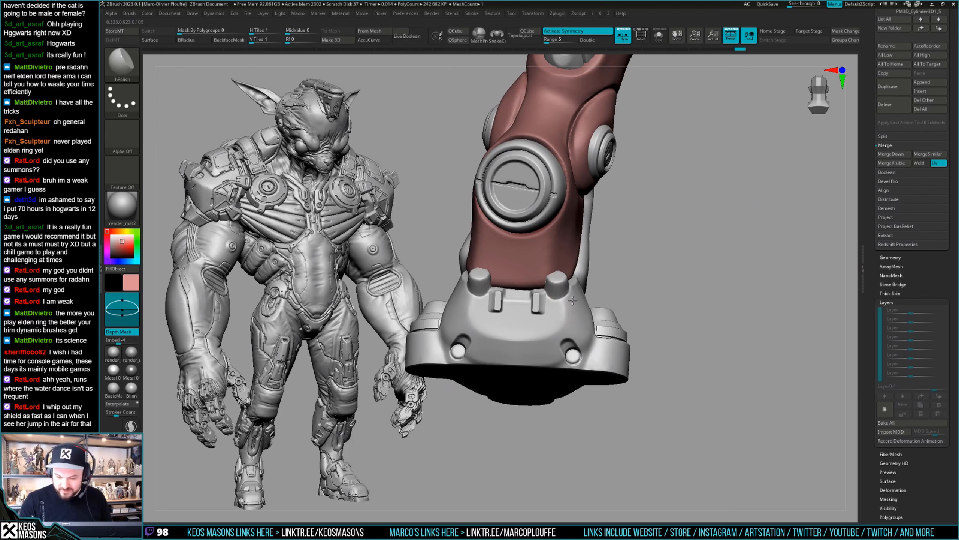
mouse_move(571, 302)
right_down()
mouse_move(584, 287)
mouse_move(574, 321)
mouse_move(592, 293)
mouse_move(612, 303)
right_up()
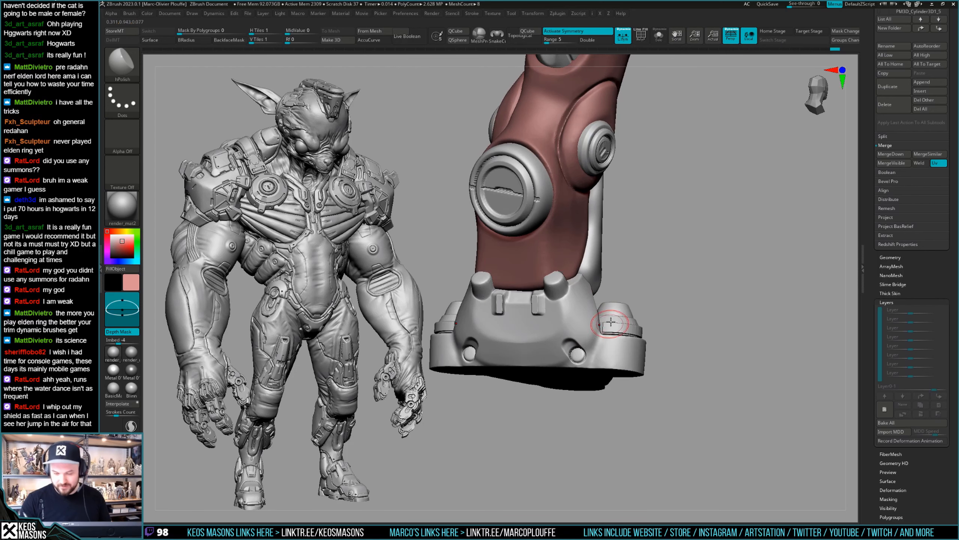
ctrl+right_drag(609, 350, 610, 334)
mouse_move(610, 335)
right_down()
mouse_move(612, 362)
mouse_move(601, 371)
mouse_move(666, 334)
right_up()
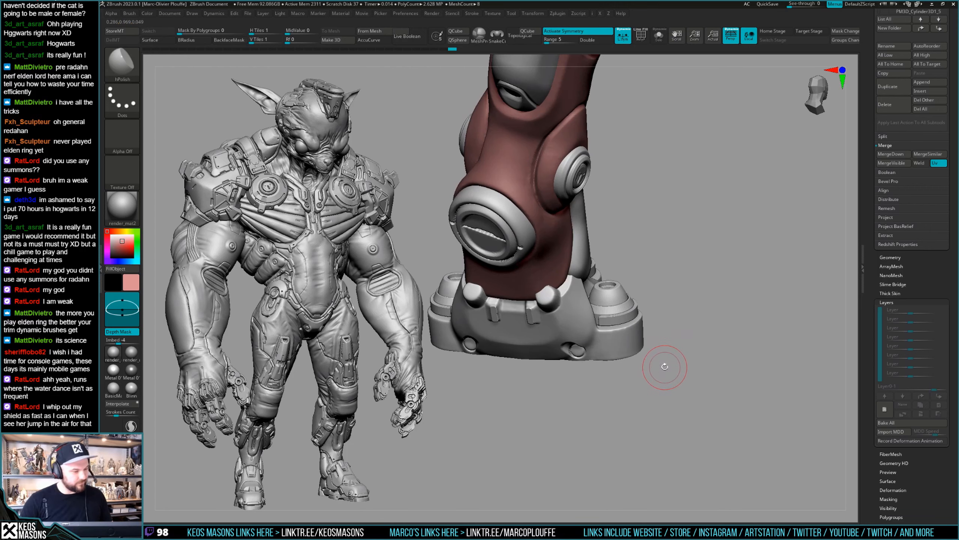
right_drag(666, 365, 549, 339)
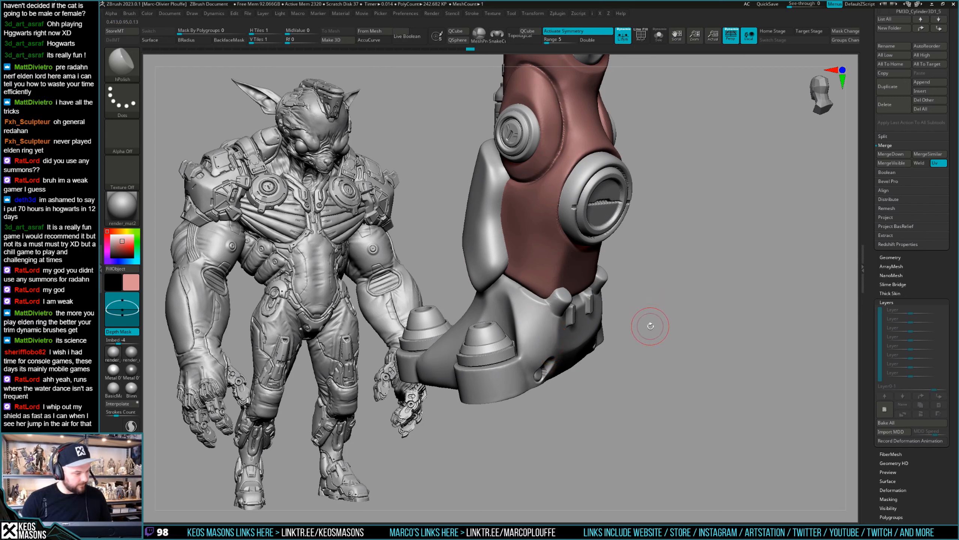
right_drag(646, 331, 658, 306)
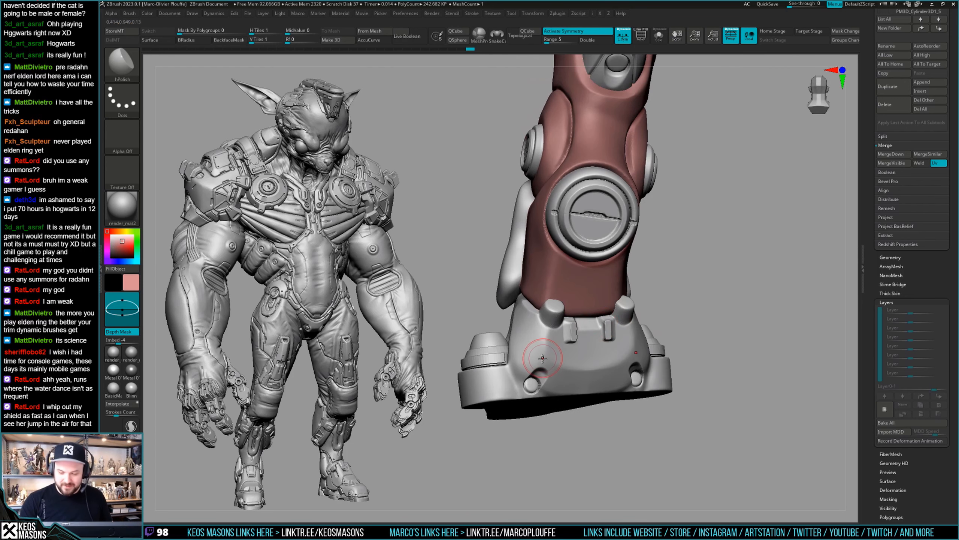
mouse_move(561, 332)
right_down()
mouse_move(517, 356)
mouse_move(542, 332)
mouse_move(523, 323)
mouse_move(553, 309)
mouse_move(578, 348)
mouse_move(541, 313)
mouse_move(544, 323)
mouse_move(529, 328)
mouse_move(537, 320)
mouse_move(503, 284)
right_up()
right_drag(523, 343, 562, 311)
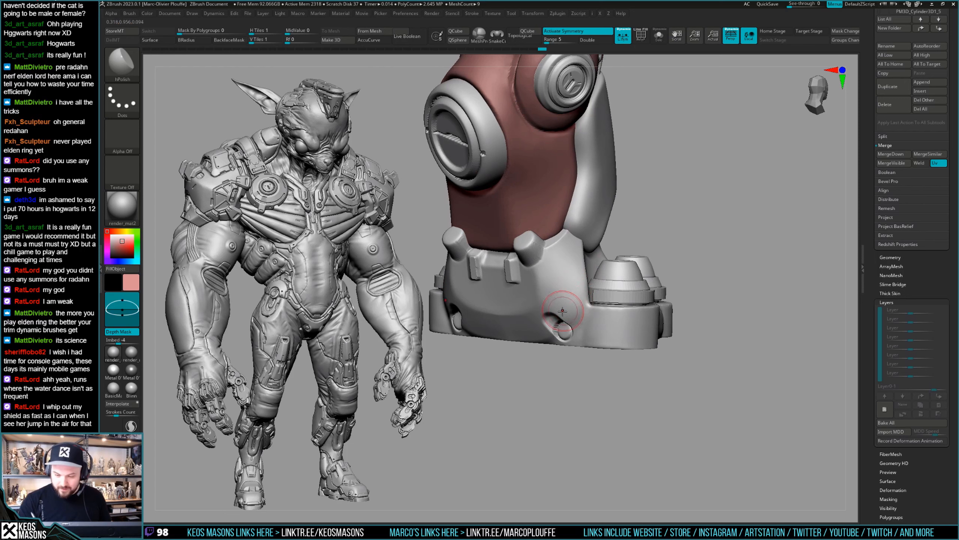
mouse_move(571, 269)
right_down()
mouse_move(585, 327)
mouse_move(554, 288)
mouse_move(556, 301)
right_up()
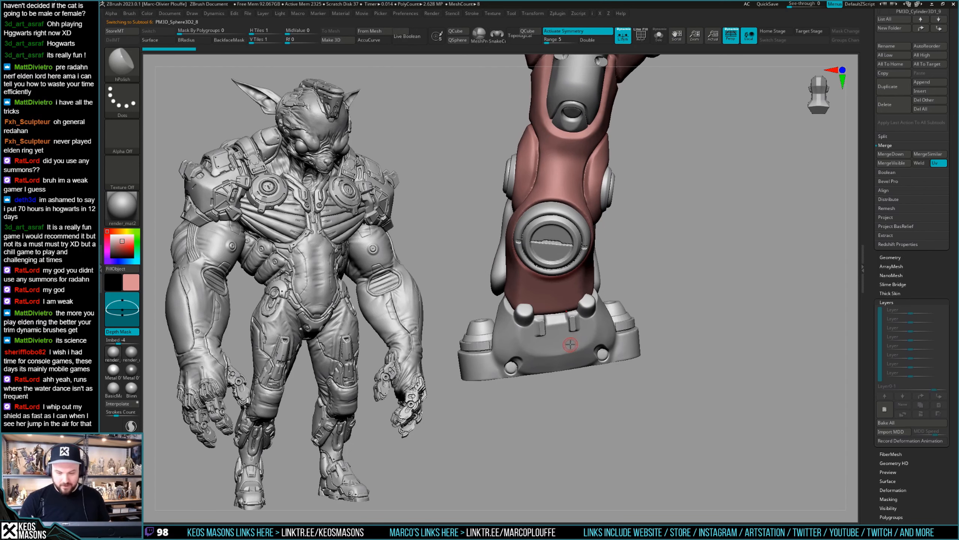
Step: Isolate the lower leg piece and examine its bottom end where it meets the heel plate
right_drag(568, 338, 567, 336)
key(alt+s)
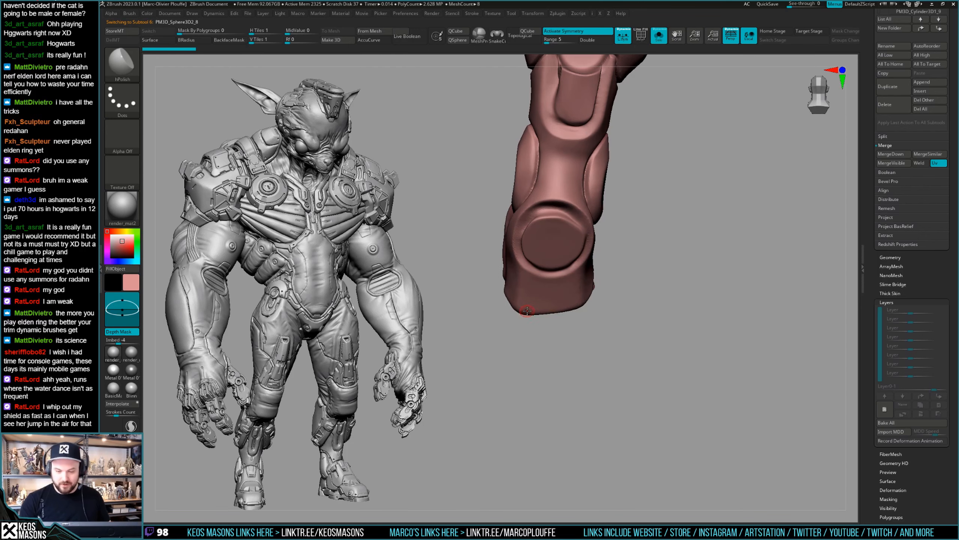
right_drag(527, 308, 526, 307)
key(ctrl)
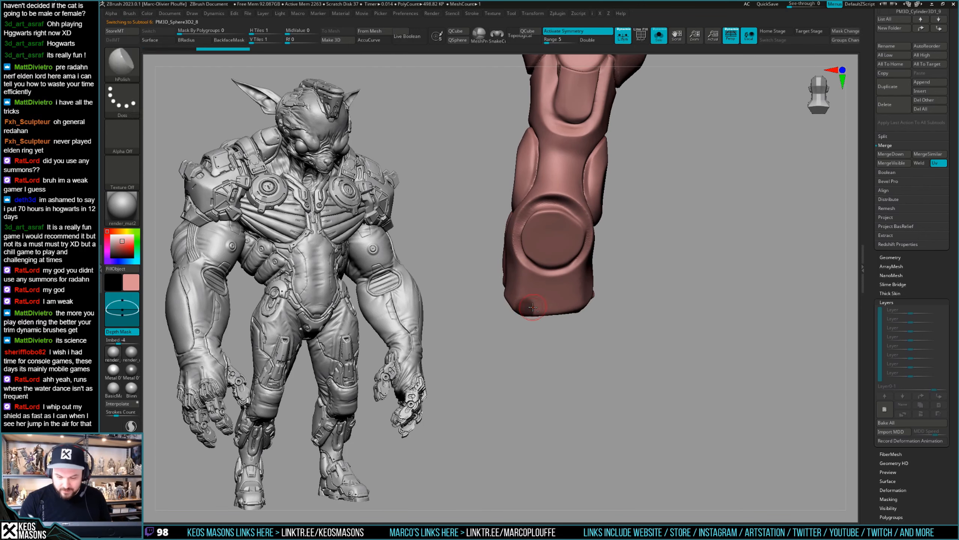
key(alt+s)
key(alt+s)
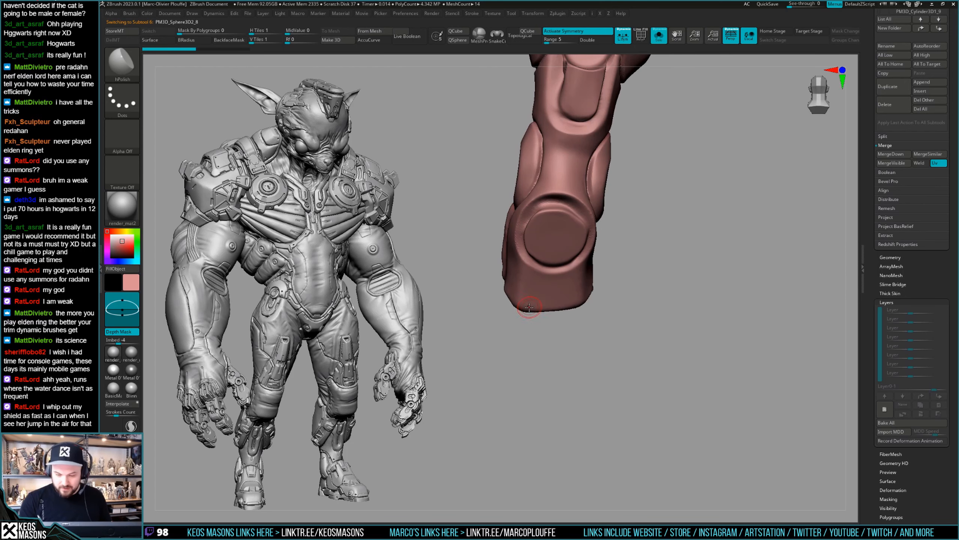
key(ctrl)
key(alt+s)
Step: Isolate the foot armor piece, smooth its upper front surface, and bring the leg back
ctrl+drag(683, 270, 665, 307)
mouse_move(550, 349)
right_down()
mouse_move(567, 340)
mouse_move(542, 348)
mouse_move(545, 320)
mouse_move(561, 347)
mouse_move(619, 284)
mouse_move(596, 307)
mouse_move(600, 297)
mouse_move(564, 309)
mouse_move(566, 292)
mouse_move(574, 321)
mouse_move(561, 280)
mouse_move(622, 299)
mouse_move(582, 321)
mouse_move(598, 297)
right_up()
key(alt+s)
key(space)
right_drag(577, 328, 593, 342)
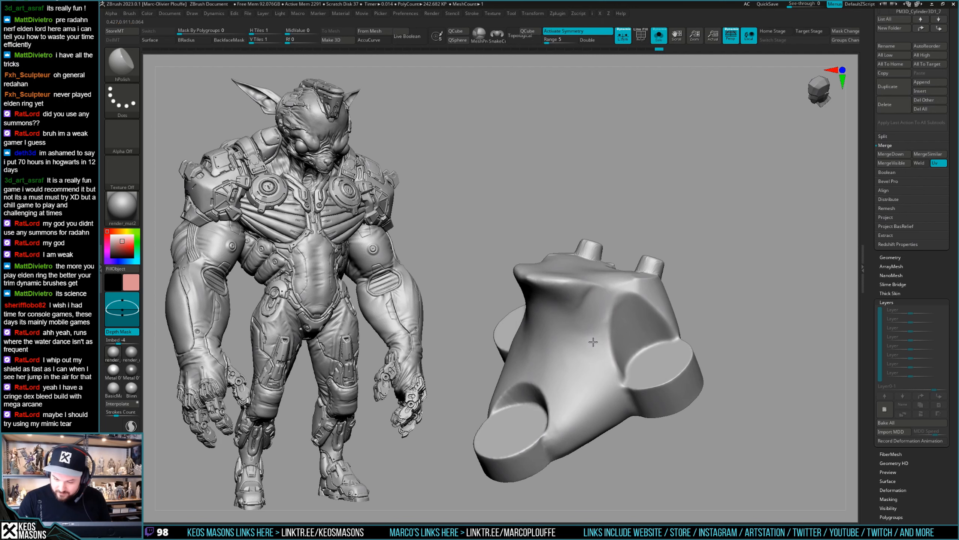
mouse_move(621, 309)
right_down()
mouse_move(603, 331)
mouse_move(589, 321)
mouse_move(575, 343)
mouse_move(623, 302)
mouse_move(619, 316)
mouse_move(609, 313)
right_up()
key(shift)
shift+drag(609, 312, 583, 343)
mouse_move(582, 343)
right_down()
mouse_move(597, 328)
mouse_move(580, 314)
right_up()
key(alt+s)
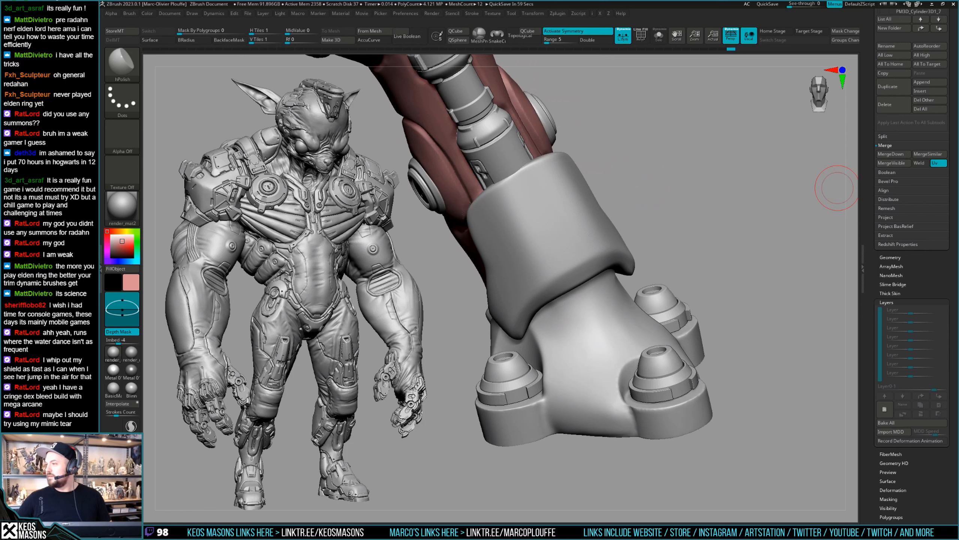
Step: Mask the foot armor except for a symmetrical tongue-shaped area directly beneath the shin plate
right_drag(710, 234, 685, 250)
mouse_move(609, 257)
right_down()
mouse_move(587, 320)
mouse_move(593, 304)
mouse_move(575, 302)
mouse_move(602, 279)
right_up()
key(alt+s)
key(space)
mouse_move(591, 275)
ctrl+mouse_down()
mouse_move(590, 293)
mouse_move(602, 283)
mouse_move(612, 296)
ctrl+mouse_up()
mouse_move(612, 296)
right_down()
mouse_move(624, 277)
mouse_move(607, 282)
right_up()
mouse_move(616, 295)
ctrl+mouse_down()
mouse_move(591, 303)
mouse_move(627, 267)
mouse_move(622, 306)
ctrl+mouse_up()
right_drag(592, 307, 627, 311)
mouse_move(577, 366)
right_down()
mouse_move(620, 298)
mouse_move(595, 339)
mouse_move(606, 321)
mouse_move(606, 374)
mouse_move(582, 366)
mouse_move(701, 278)
mouse_move(687, 307)
mouse_move(702, 270)
mouse_move(638, 319)
right_up()
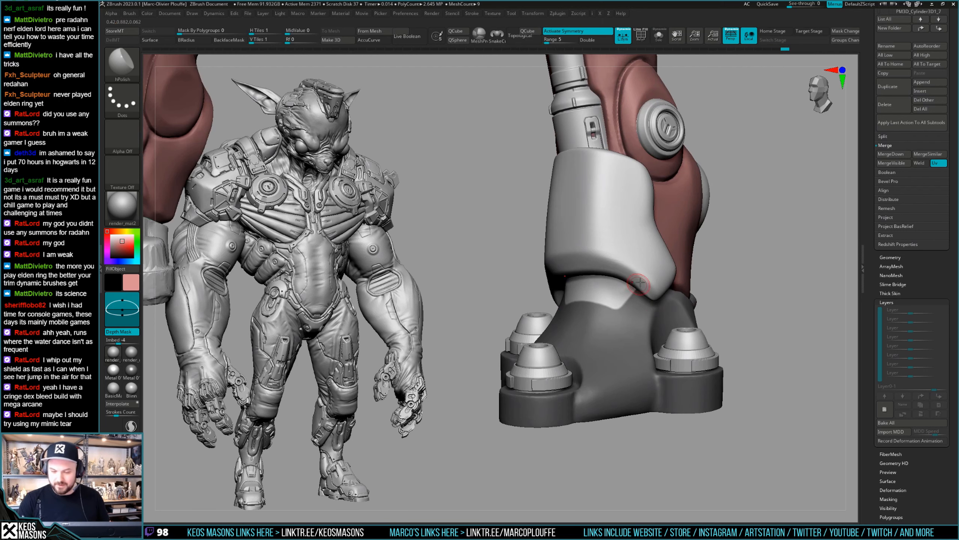
ctrl+click(755, 225)
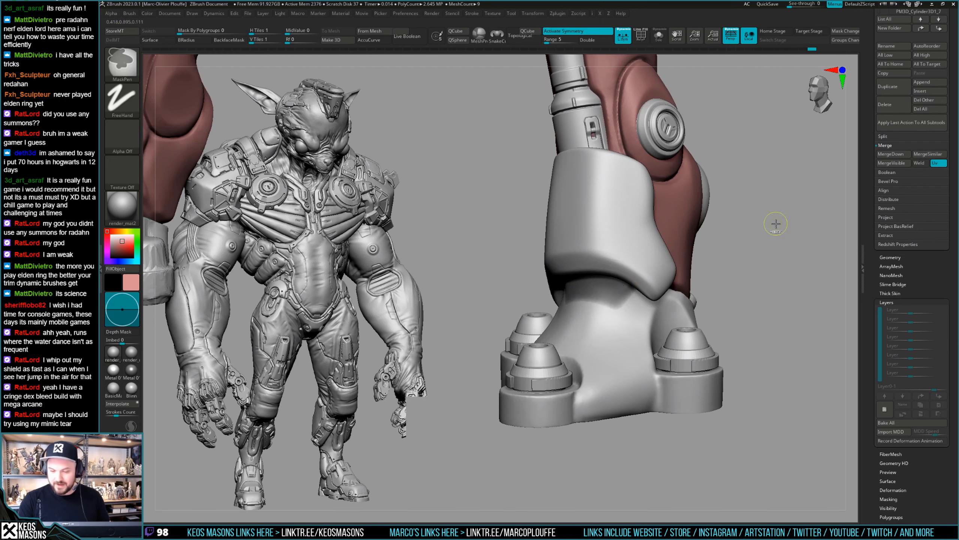
ctrl+click(774, 223)
Step: Raise the unmasked tongue area beneath the shin plate using a very large Inflat brush
key(m)
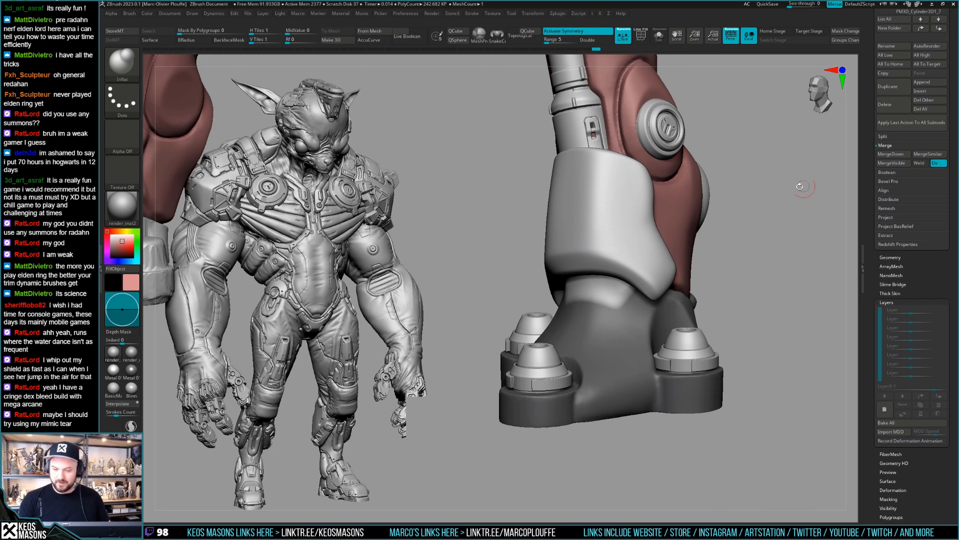
key(space)
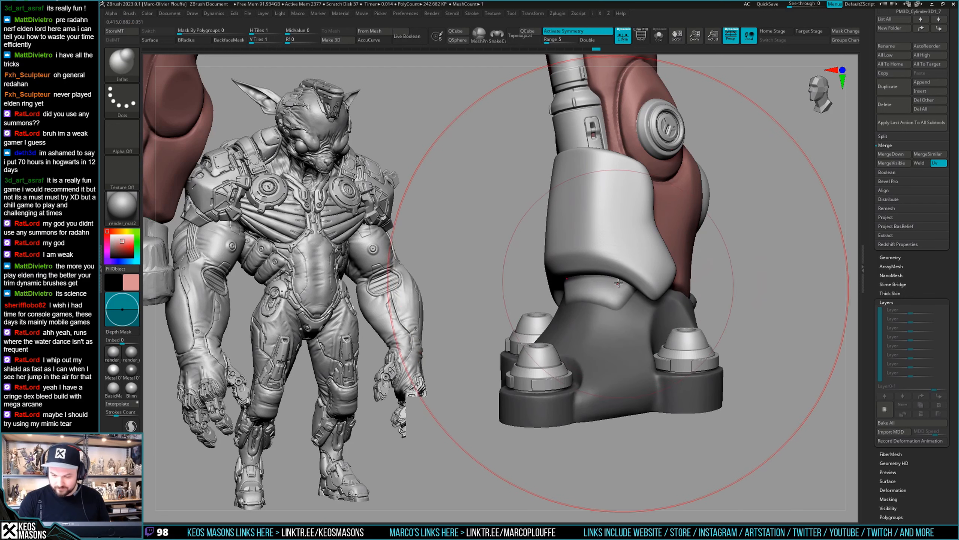
key(shift+ctrl+s)
mouse_move(619, 283)
mouse_down()
mouse_move(642, 291)
mouse_move(554, 309)
mouse_move(598, 297)
mouse_move(738, 214)
mouse_move(642, 264)
mouse_up()
Step: Clear the mask and clean up the raised tongue's face and edges with the hPolish brush and smoothing
key(space)
click(599, 311)
key(ctrl+shift+f)
key(space)
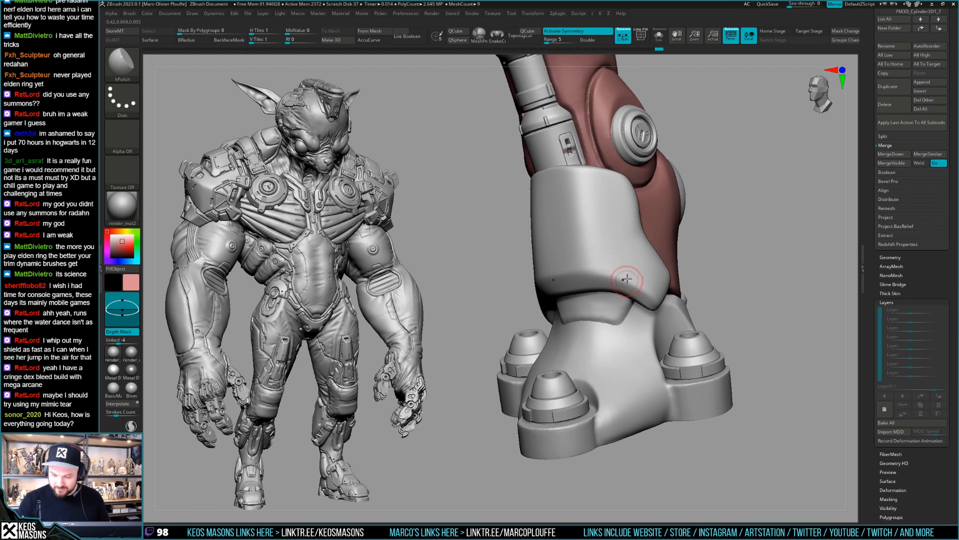
drag(615, 316, 572, 243)
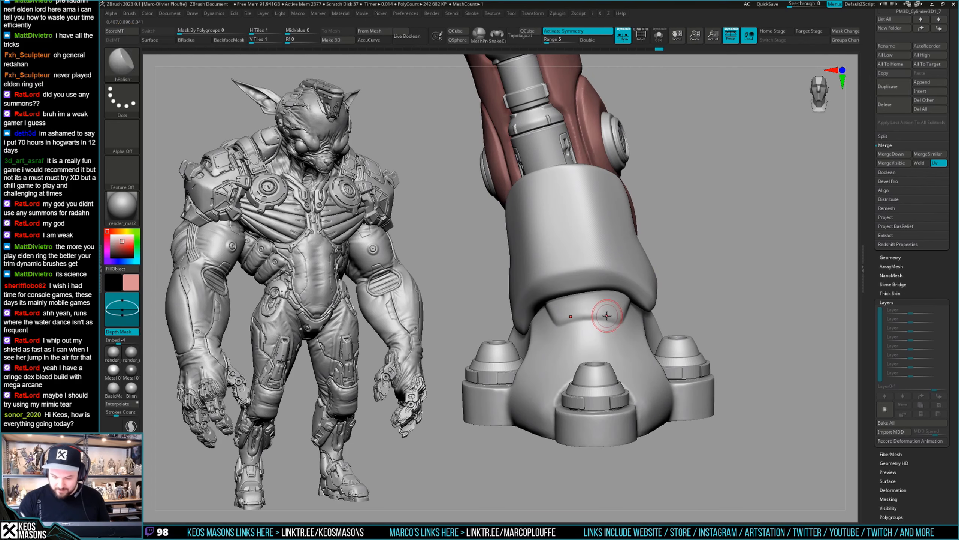
mouse_move(699, 314)
alt+mouse_down()
mouse_move(691, 280)
mouse_move(708, 302)
mouse_move(694, 302)
mouse_move(705, 310)
mouse_move(675, 334)
alt+mouse_up()
key(ctrl+shift+f)
shift+drag(603, 297, 580, 301)
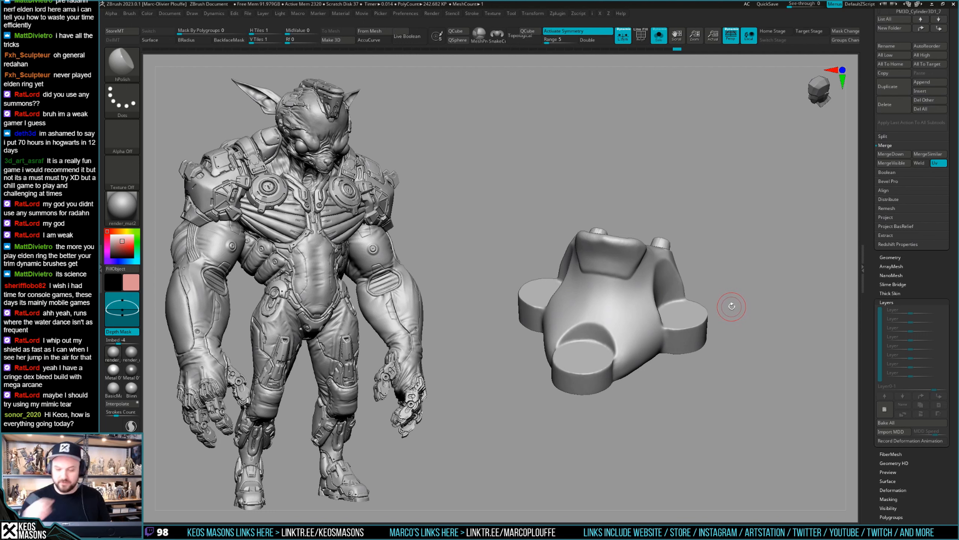
key(shift)
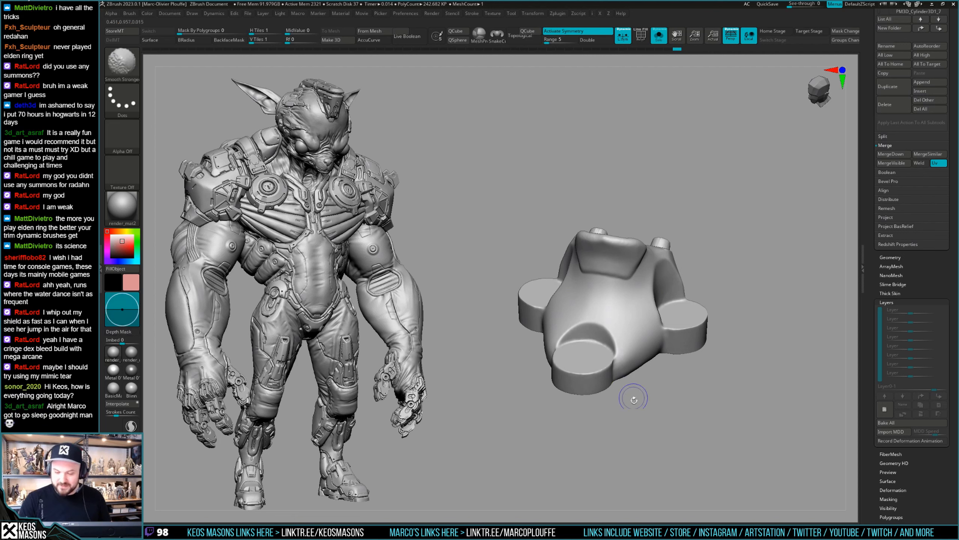
mouse_move(634, 399)
mouse_down()
mouse_move(631, 377)
mouse_move(657, 376)
mouse_move(628, 363)
mouse_move(619, 372)
mouse_move(619, 348)
mouse_move(626, 385)
mouse_move(642, 363)
mouse_up()
key(alt+s)
Step: Carve a crease along the raised tongue's lower edge with the Orb_Cracks brush, undoing the last side stroke
key(shift)
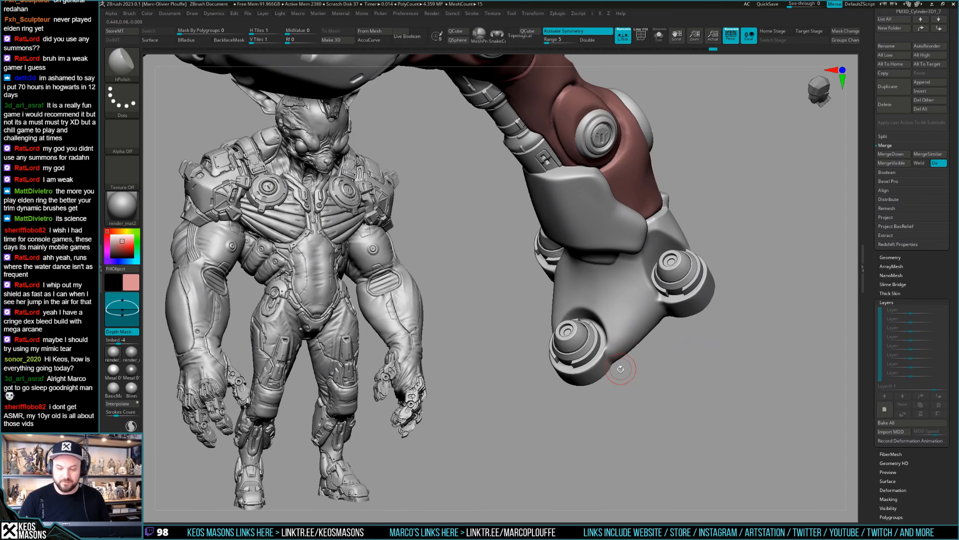
drag(620, 369, 622, 354)
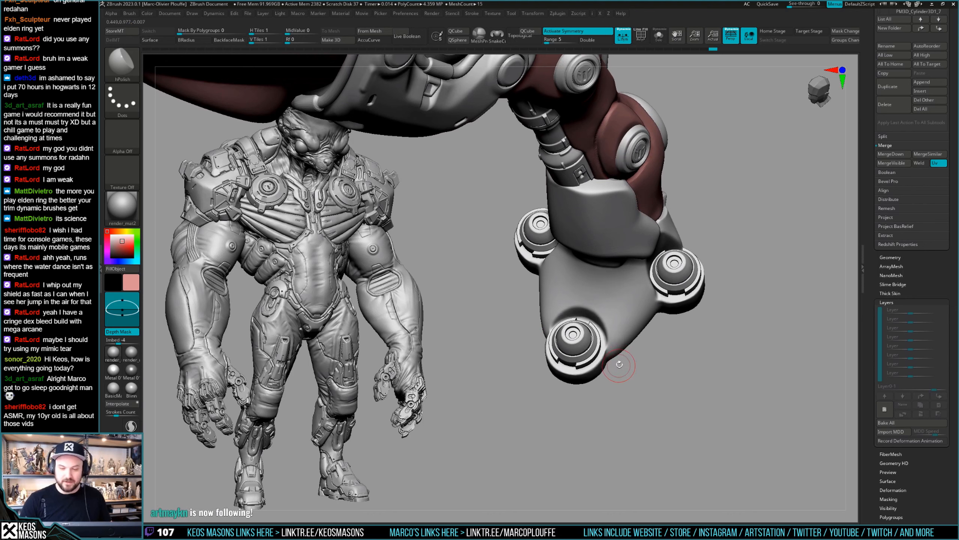
drag(620, 364, 592, 294)
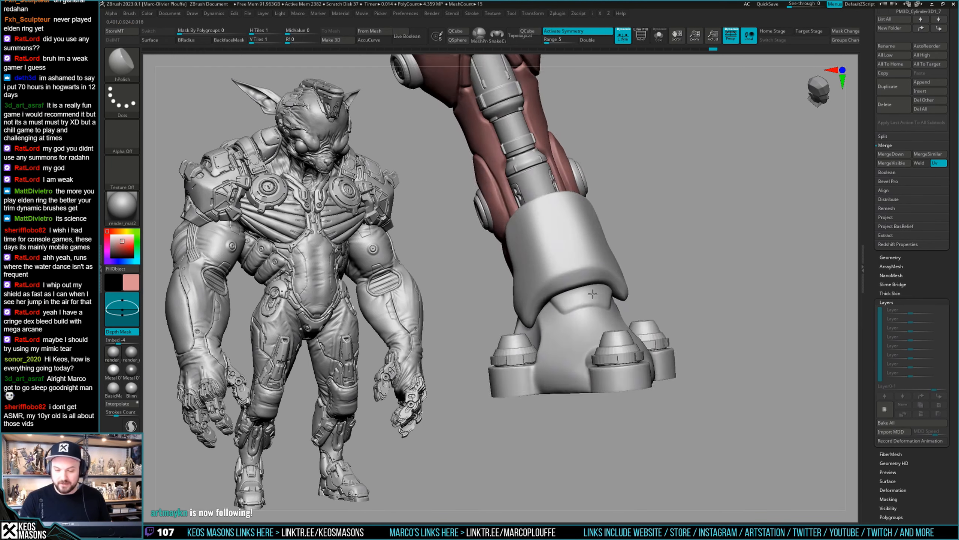
mouse_move(592, 295)
right_down()
mouse_move(621, 340)
mouse_move(632, 313)
right_up()
key(space)
click(656, 277)
key(s)
mouse_move(601, 281)
right_down()
mouse_move(615, 279)
mouse_move(574, 318)
right_up()
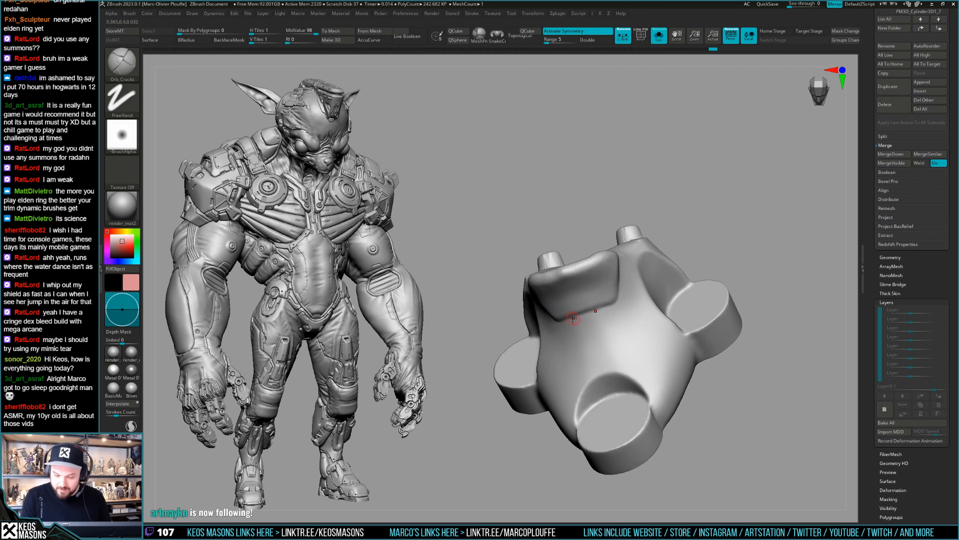
drag(585, 314, 625, 296)
right_drag(626, 296, 594, 279)
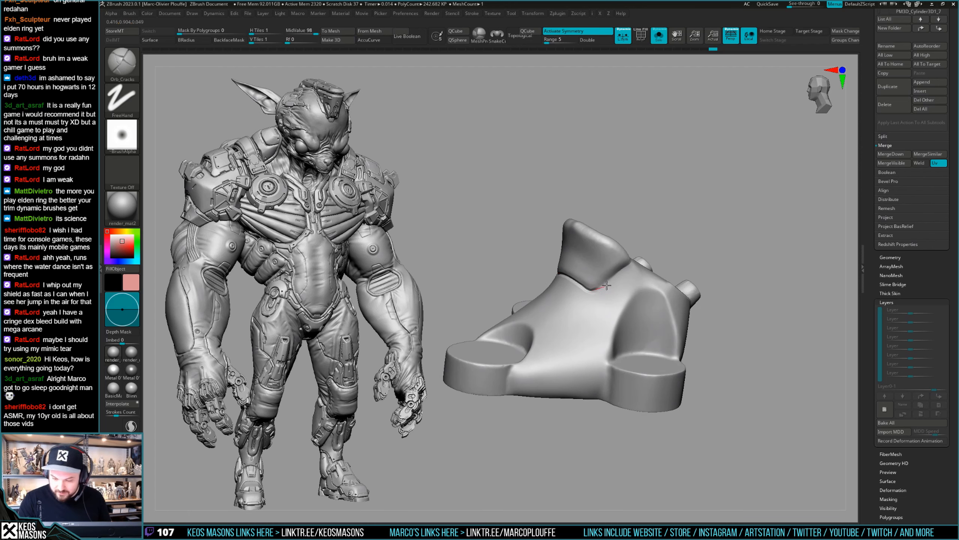
drag(607, 286, 624, 270)
key(ctrl+z)
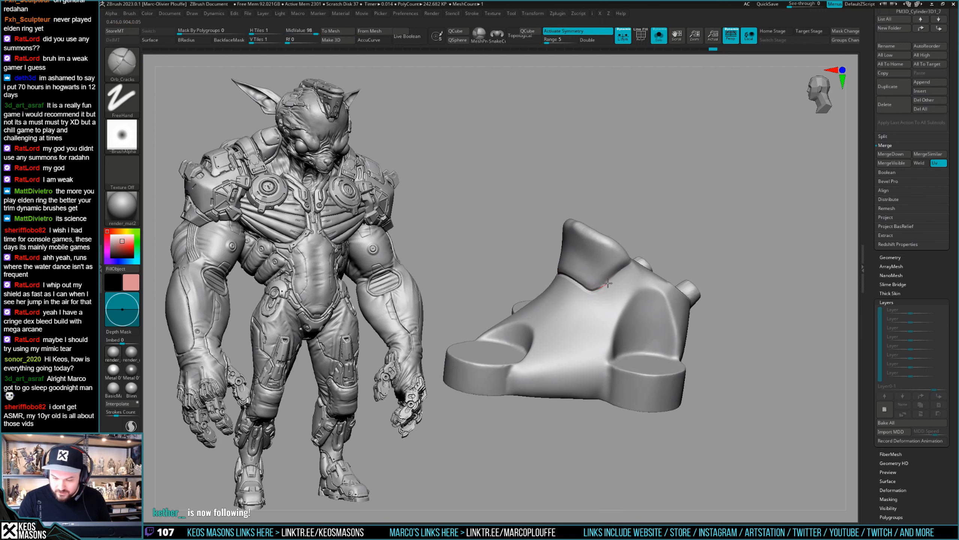
Step: Polish the raised tongue's lower border and side corners with hPolish, isolating the foot piece to reach hidden areas
mouse_move(635, 260)
right_down()
mouse_move(620, 279)
mouse_move(653, 271)
mouse_move(606, 305)
mouse_move(610, 289)
right_up()
key(space)
click(617, 301)
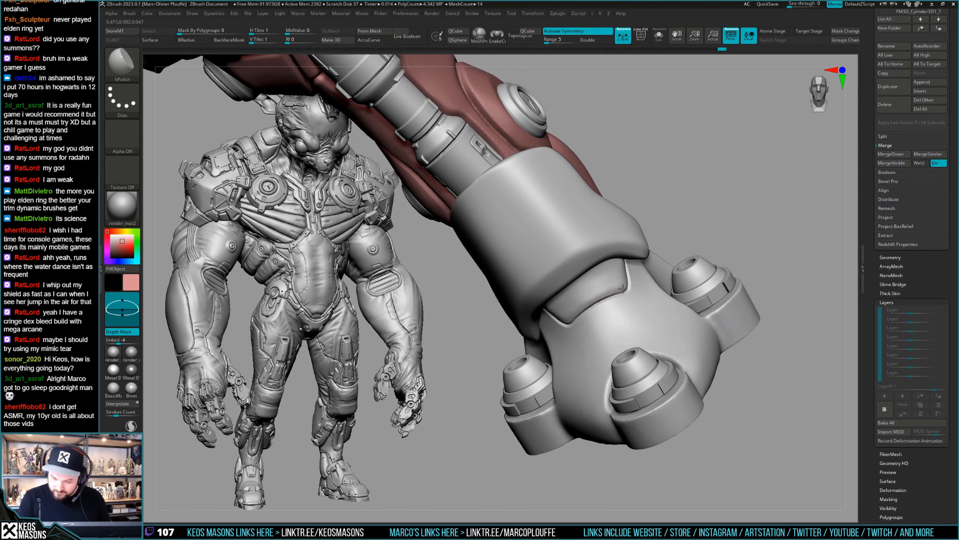
right_drag(574, 315, 650, 321)
key(ctrl+shift+s)
key(ctrl+shift+s)
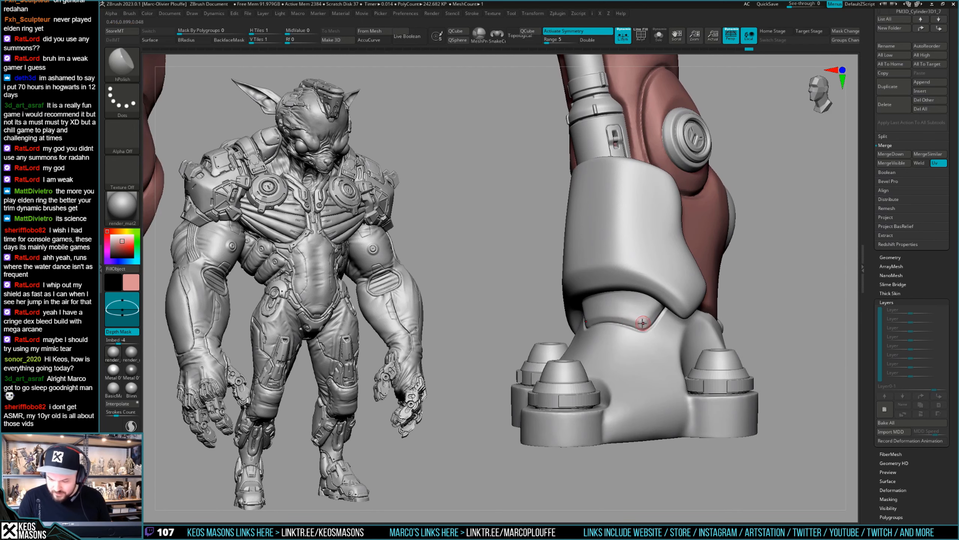
key(ctrl+shift+s)
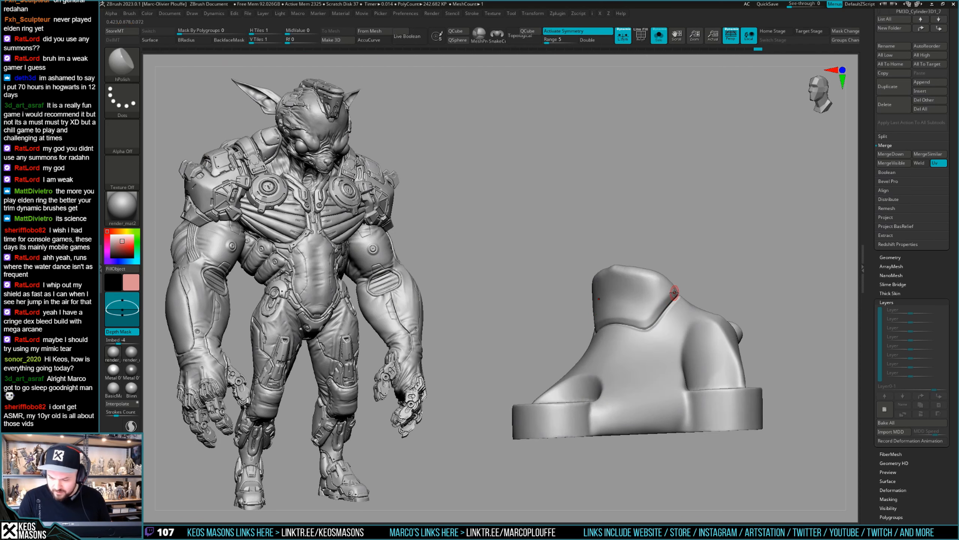
right_drag(662, 331, 694, 304)
key(ctrl+shift+s)
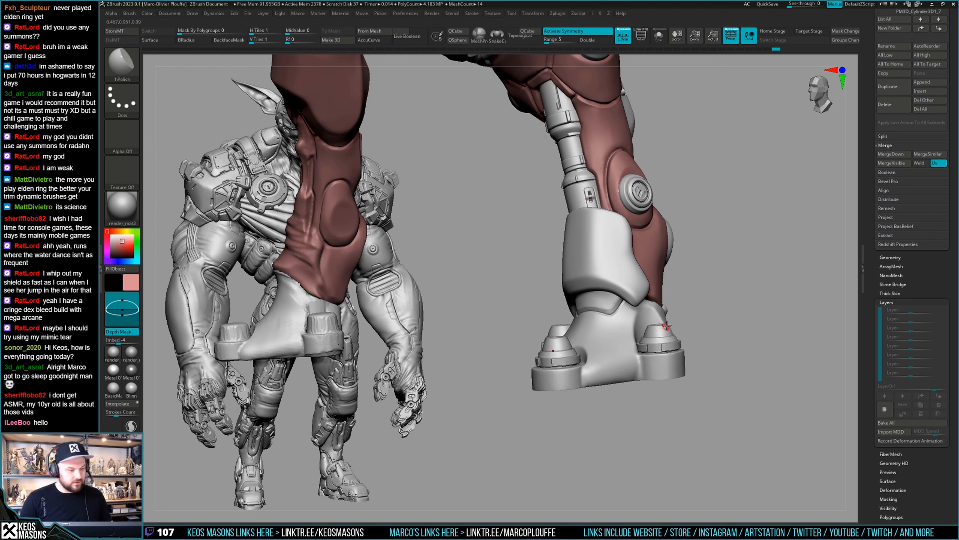
Step: Stamp a small upright pill-shaped slot into the foot armor beside the tongue, using the alpha brush with a pill alpha
mouse_move(654, 324)
right_down()
mouse_move(647, 353)
mouse_move(616, 327)
right_up()
key(space)
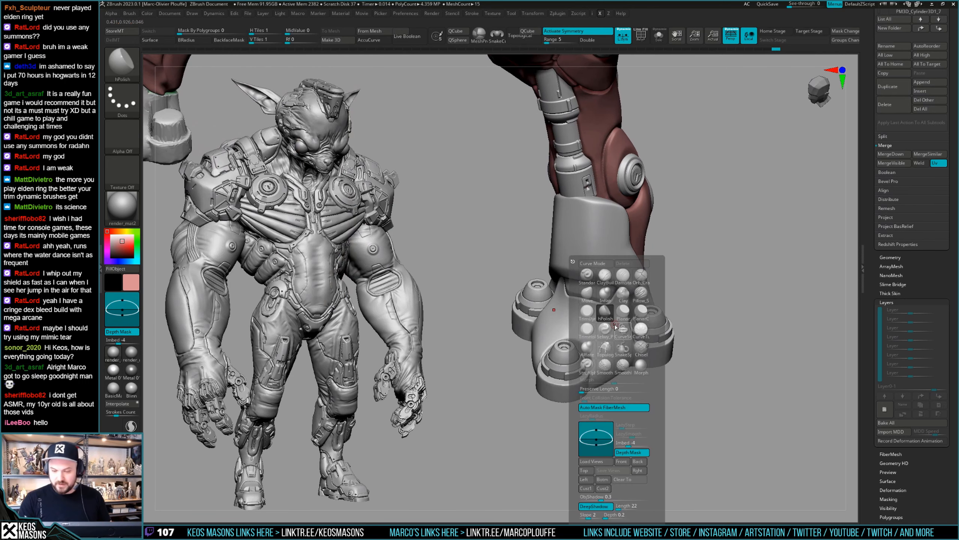
click(588, 366)
mouse_move(708, 234)
right_down()
mouse_move(672, 245)
mouse_move(641, 272)
right_up()
key(a)
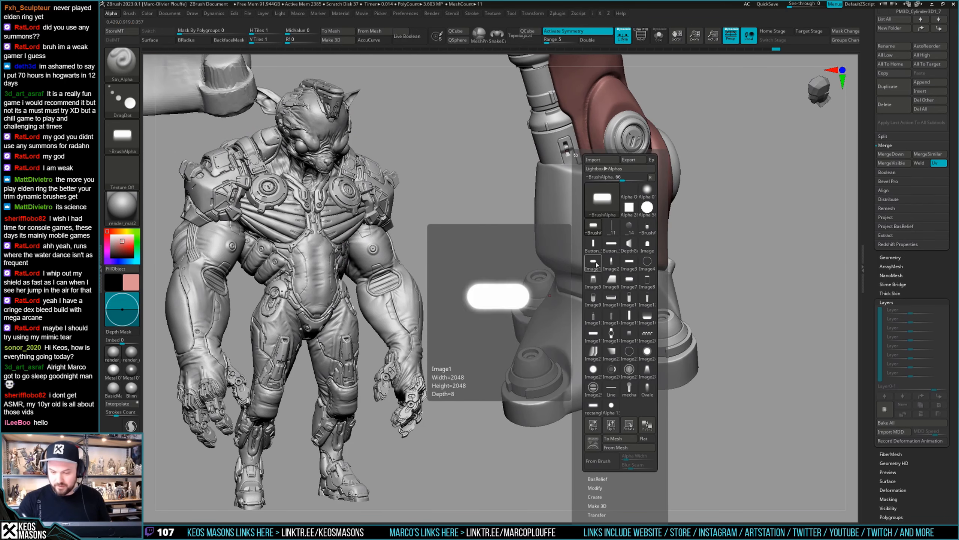
click(611, 299)
key(space)
drag(611, 309, 604, 321)
right_drag(605, 320, 600, 297)
key(space)
key(ctrl)
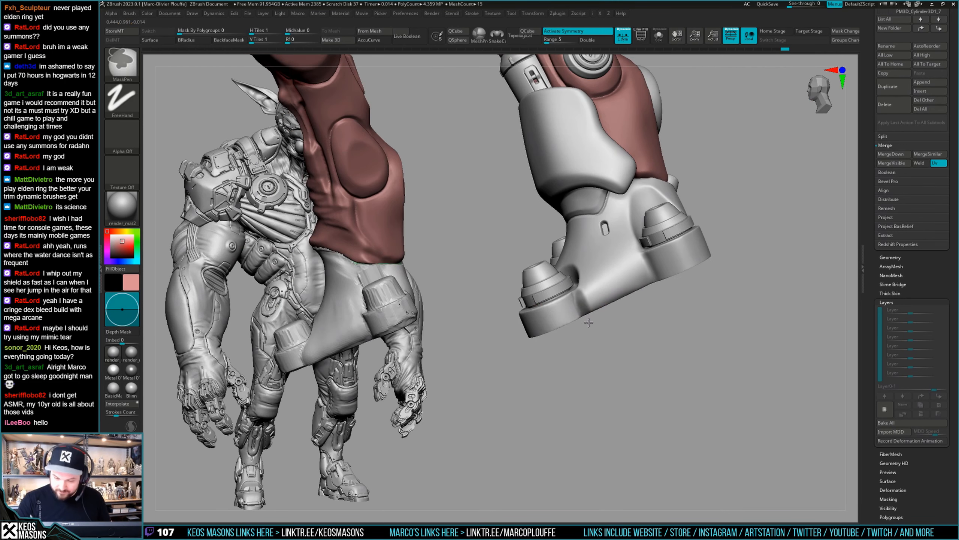
Step: Carve a crease along the foot armor's lower edge between the two studded pods with the Orb_Cracks brush
right_drag(656, 285, 647, 324)
key(space)
key(1)
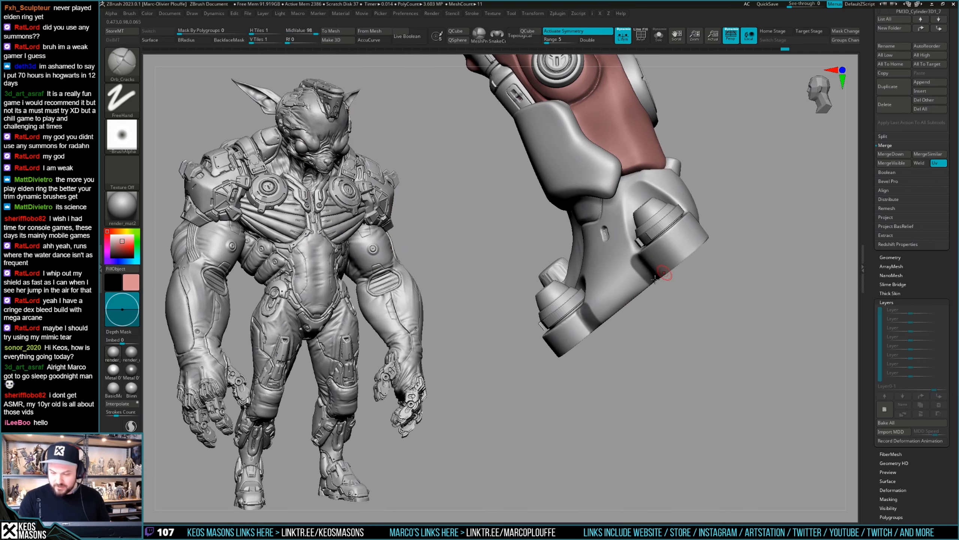
right_drag(685, 260, 607, 325)
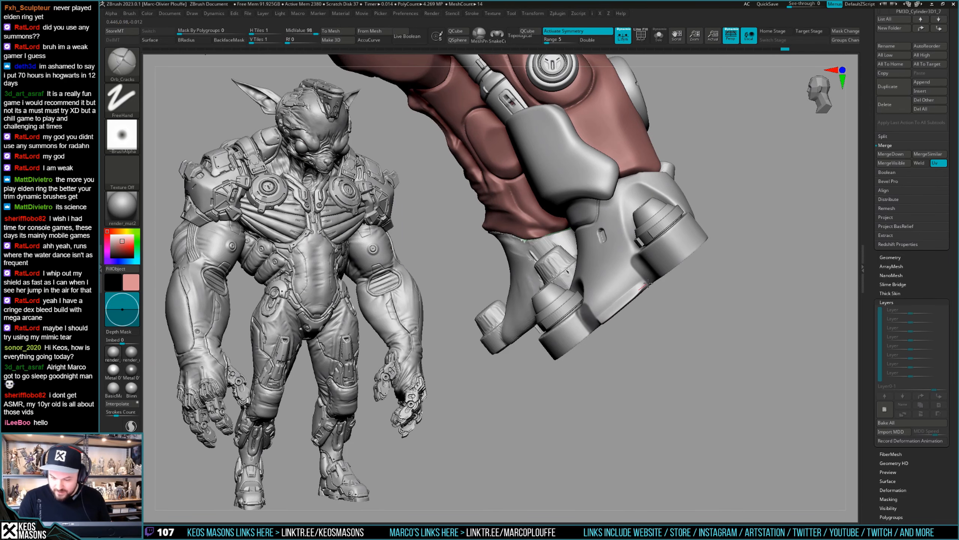
key(ctrl)
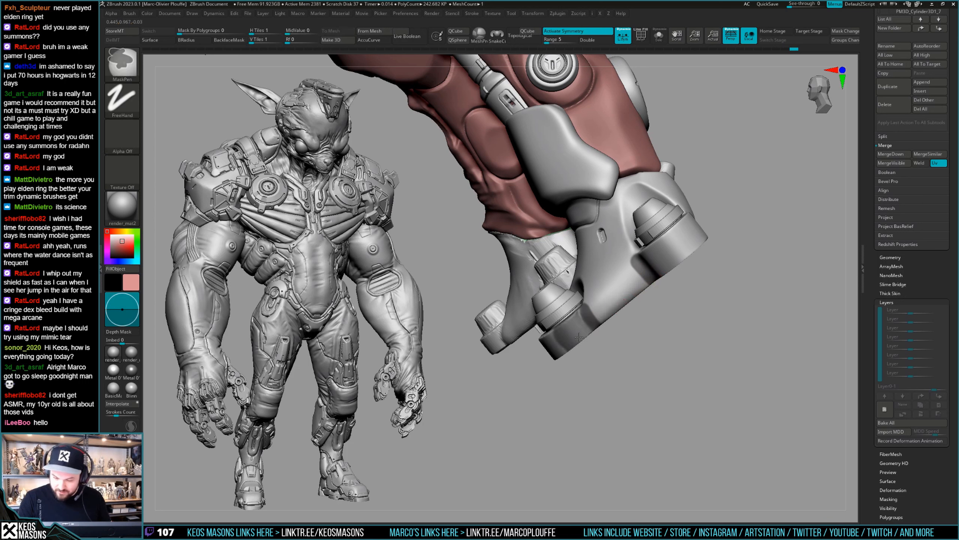
mouse_move(652, 270)
ctrl+mouse_down()
mouse_move(655, 258)
mouse_move(685, 245)
ctrl+mouse_up()
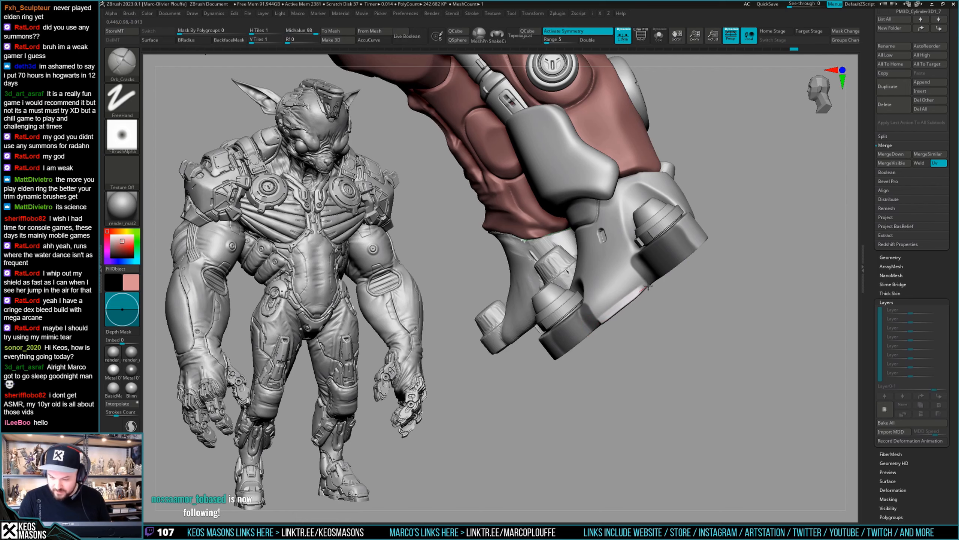
drag(659, 287, 690, 331)
drag(689, 321, 642, 289)
key(space)
mouse_move(698, 314)
ctrl+right_down()
mouse_move(698, 279)
mouse_move(724, 309)
mouse_move(711, 321)
ctrl+right_up()
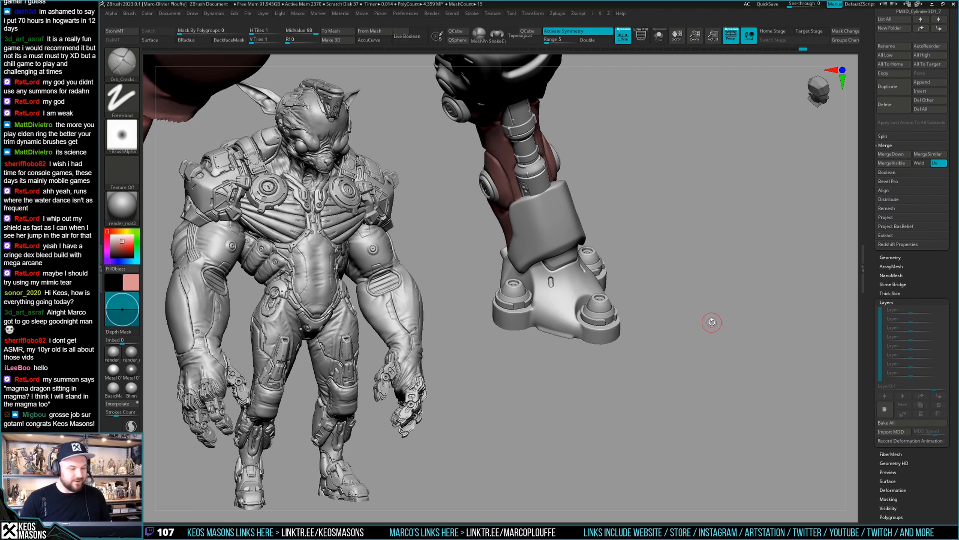
Step: Set up the alpha brush with the arch-shaped alpha and adjust its draw size for the foot's lower edge
mouse_move(712, 322)
mouse_down()
mouse_move(685, 288)
mouse_move(583, 327)
mouse_up()
key(x)
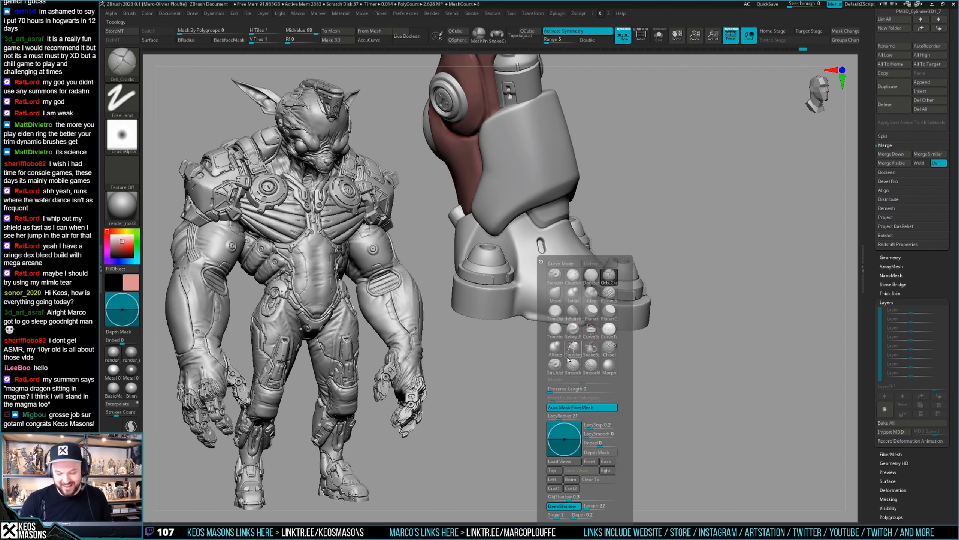
key(x)
key(x)
click(549, 366)
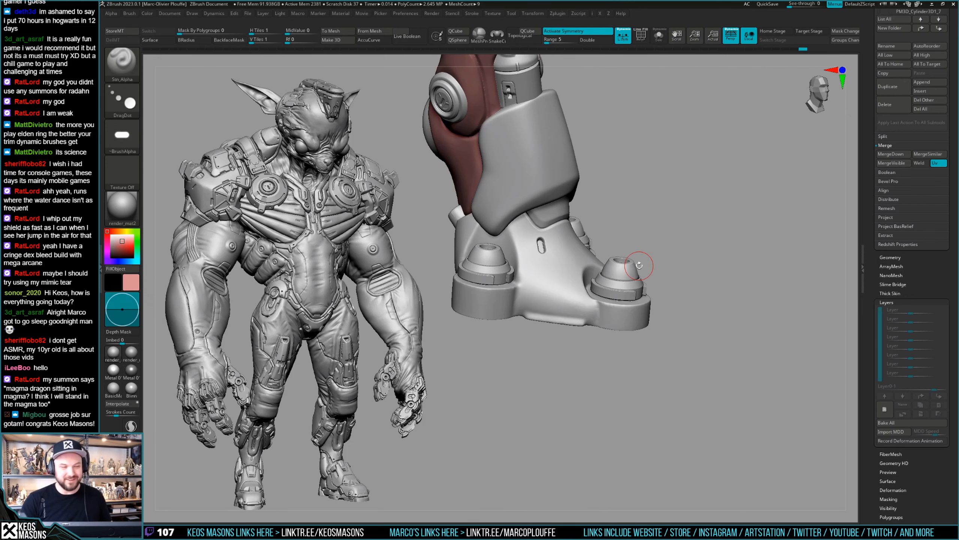
drag(656, 261, 647, 255)
key(a)
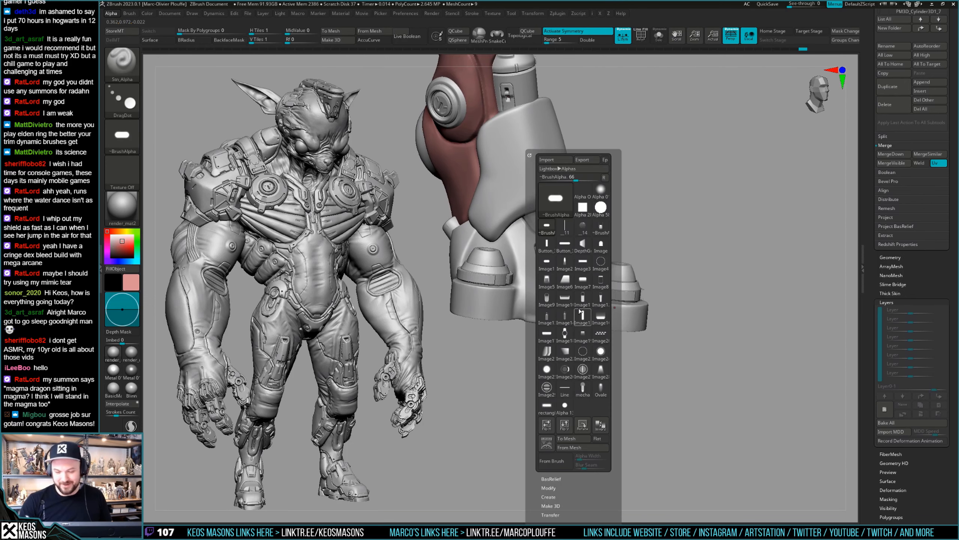
click(602, 244)
key(space)
drag(549, 296, 553, 296)
ctrl+right_drag(548, 300, 543, 301)
key(space)
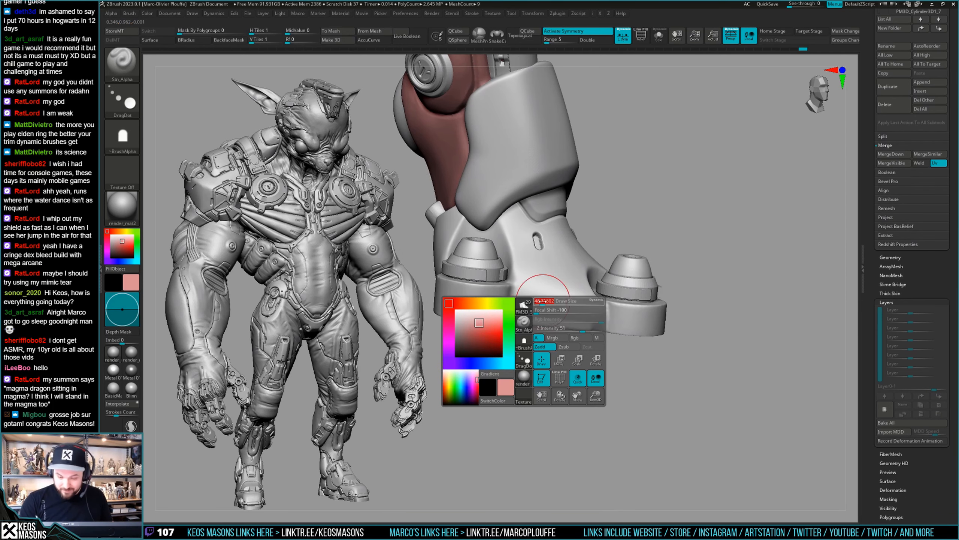
drag(540, 301, 537, 299)
Step: Turn the arch alpha upside down and stamp it into the foot's lower edge between the pods
key(a)
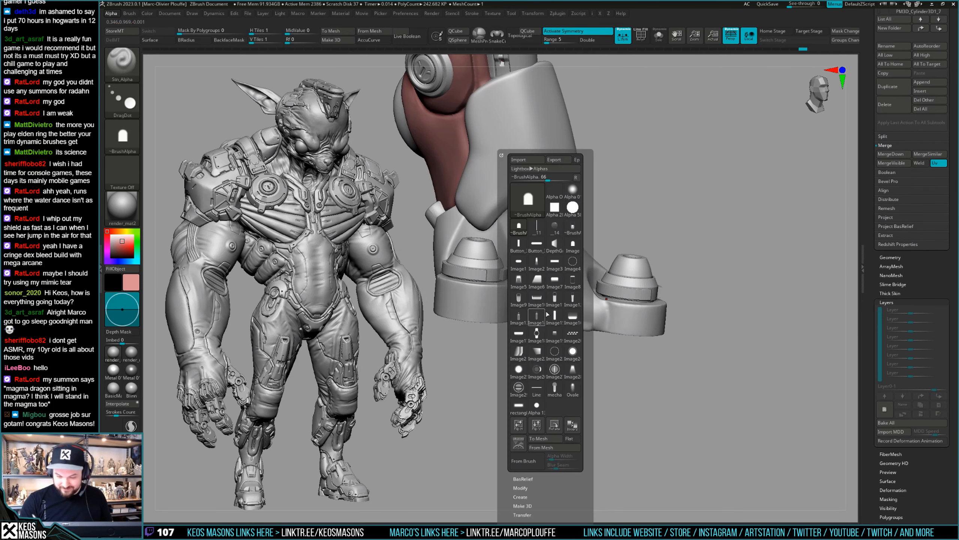
click(559, 423)
key(a)
click(554, 425)
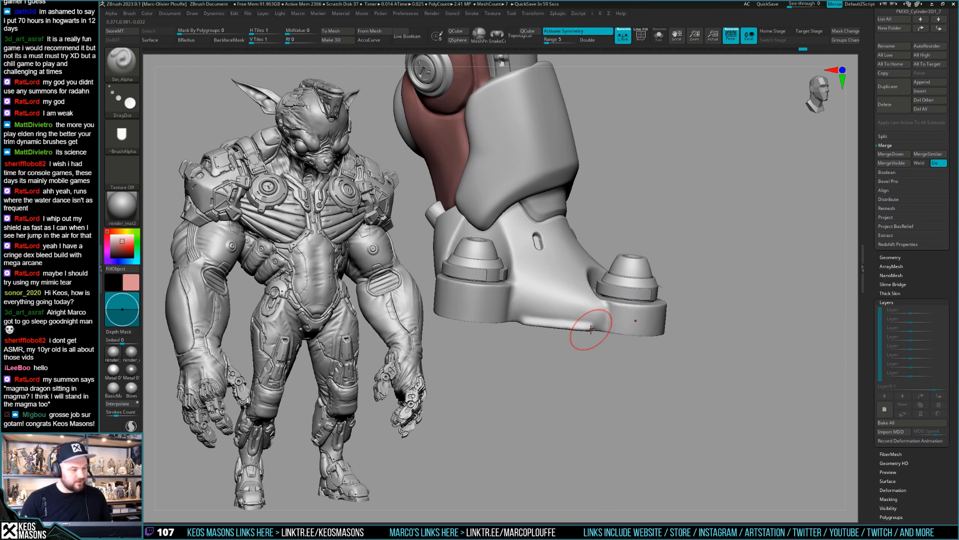
drag(545, 303, 539, 305)
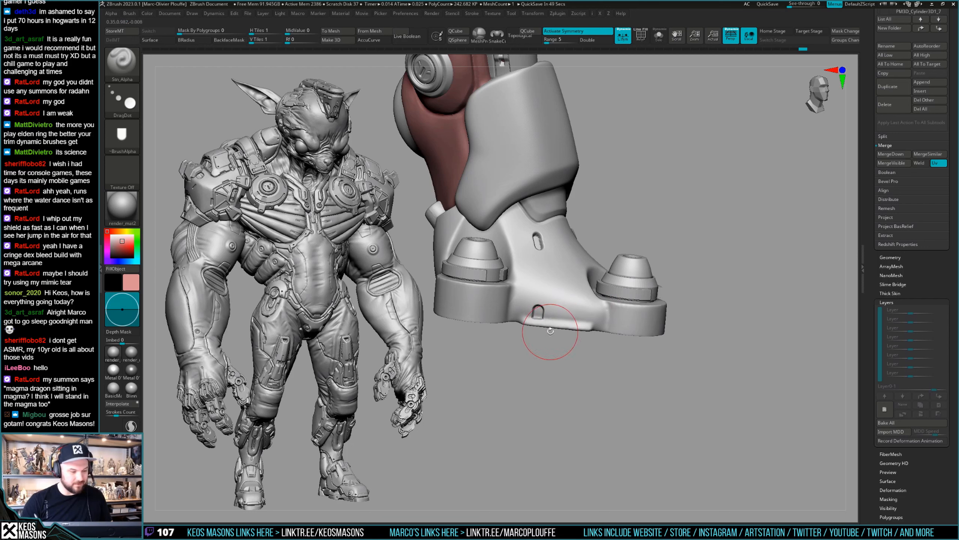
Step: Try a smaller arch stamp inside the first one, and undo the arch stamps
key(space)
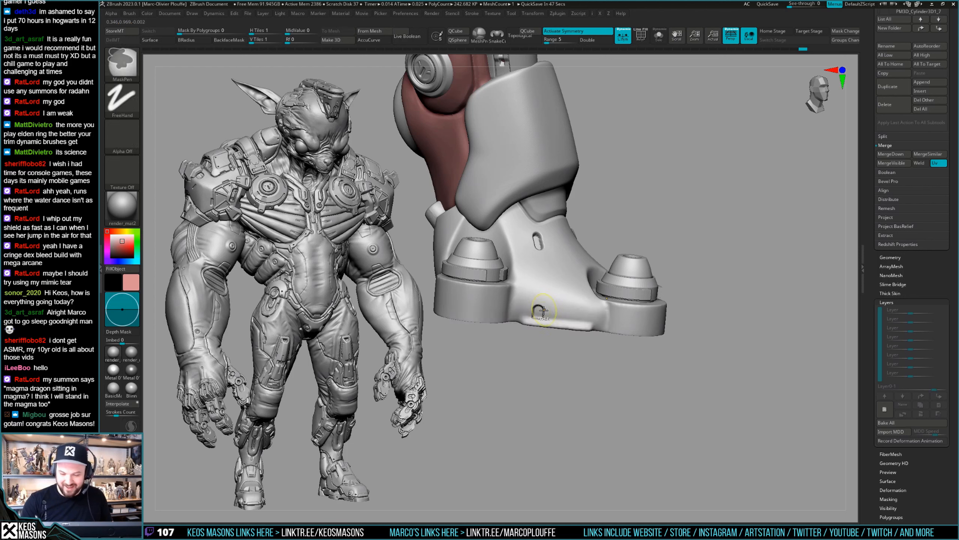
drag(537, 314, 537, 311)
key(space)
key(ctrl+z)
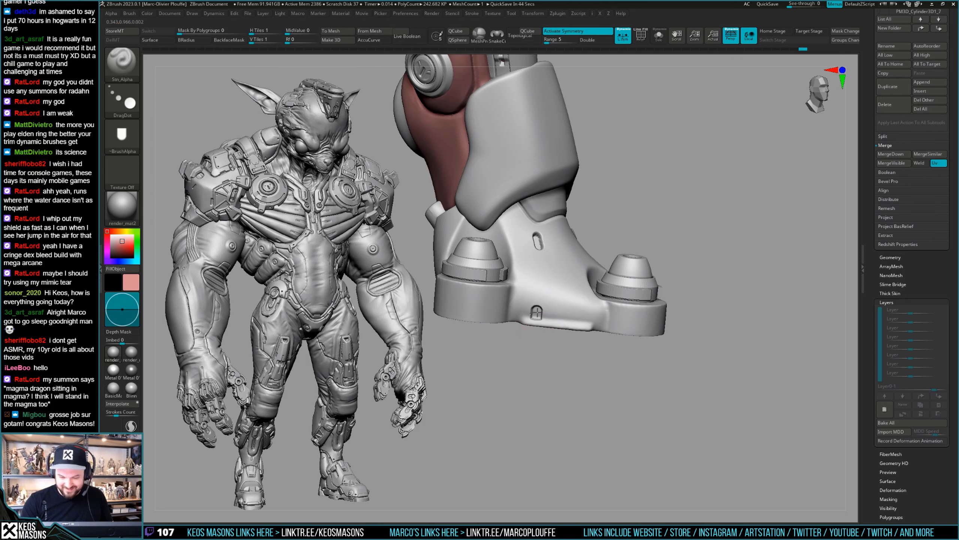
key(ctrl+z)
Step: Stamp small arch-shaped notches near both ends of the foot's lower edge between the pods
key(space)
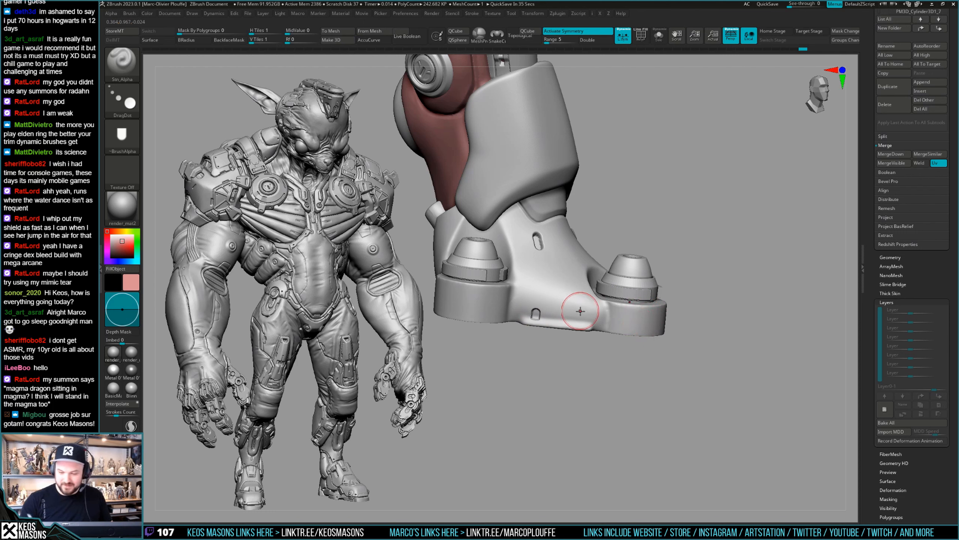
drag(584, 310, 581, 312)
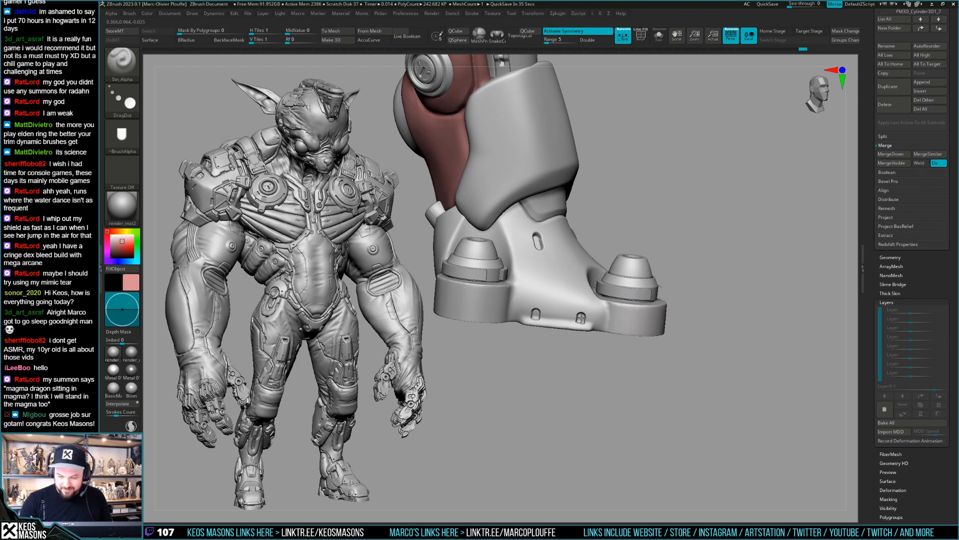
right_drag(583, 316, 560, 345)
drag(554, 342, 554, 346)
right_drag(554, 346, 675, 318)
Step: Load the long Button_37 bar alpha, rotate it upright, and undo its test stamp on the side pod
key(a)
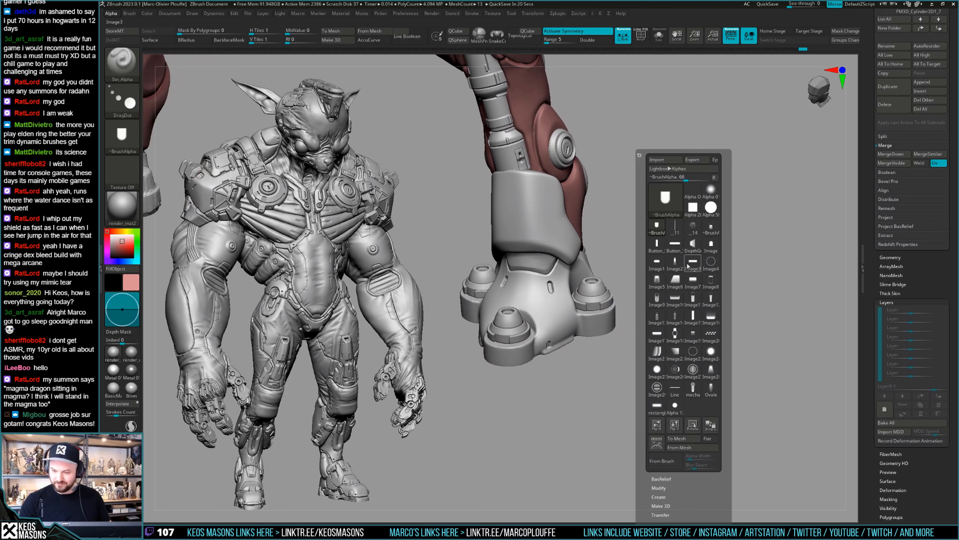
click(687, 266)
key(a)
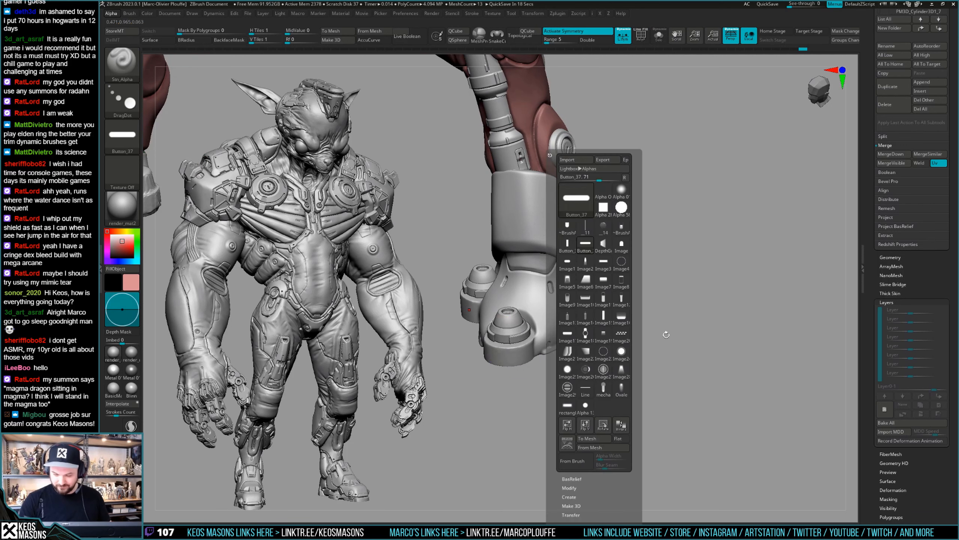
key(a)
key(ctrl+z)
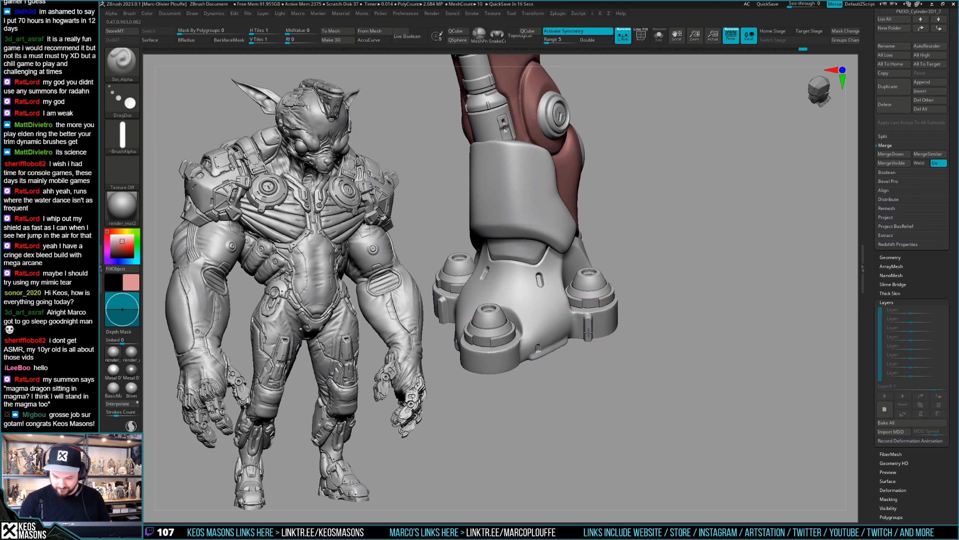
Step: Enable BackfaceMask and stamp upright bars into the outer walls of the foot's pods
key(space)
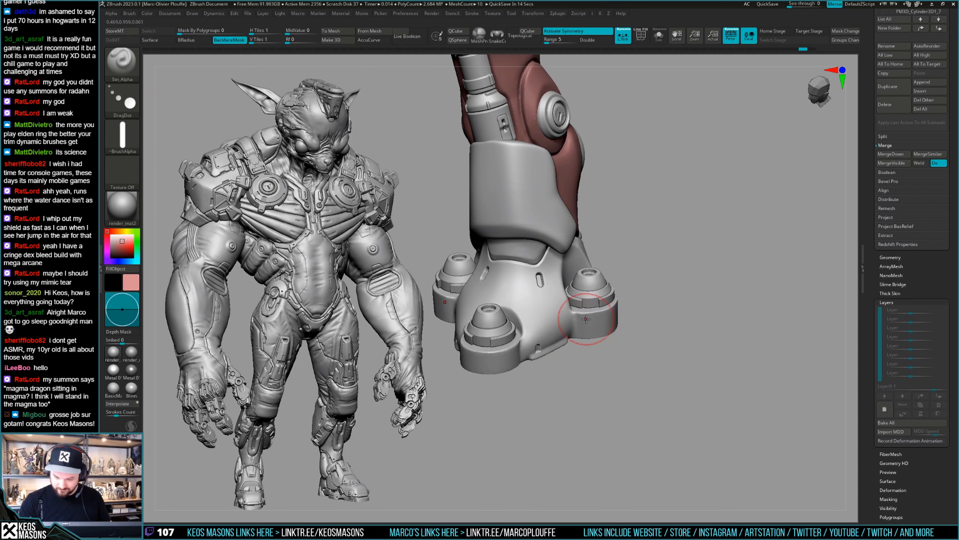
mouse_move(586, 335)
right_down()
mouse_move(521, 332)
mouse_move(501, 345)
mouse_move(660, 308)
mouse_move(681, 317)
mouse_move(674, 351)
mouse_move(678, 319)
mouse_move(674, 349)
mouse_move(708, 333)
mouse_move(696, 353)
mouse_move(650, 307)
mouse_move(651, 386)
right_up()
right_click(651, 388)
mouse_move(781, 250)
ctrl+right_down()
mouse_move(643, 332)
mouse_move(657, 303)
ctrl+right_up()
key(space)
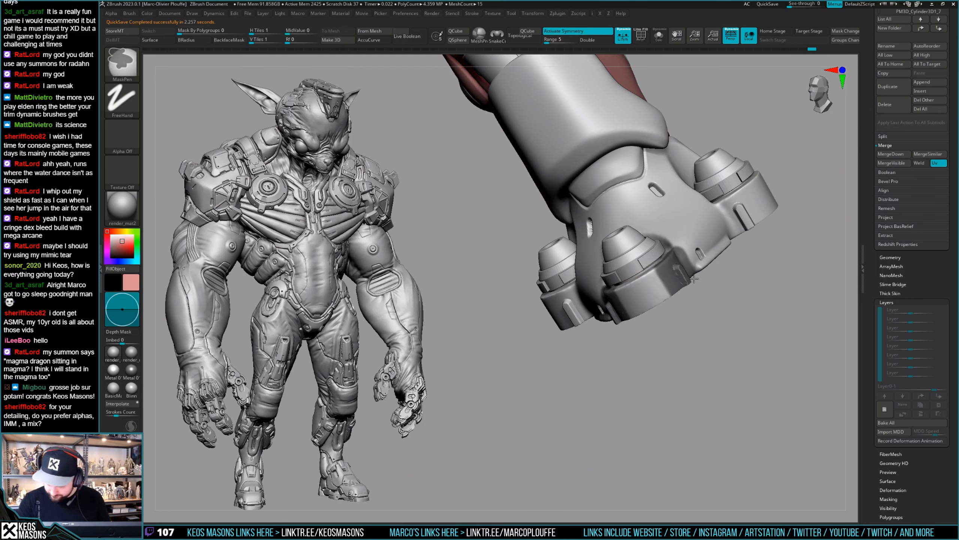
Step: Carve along the lower rim of the front pod with the Orb_Cracks brush, working around its curved wall
drag(684, 260, 678, 289)
right_drag(672, 302, 627, 321)
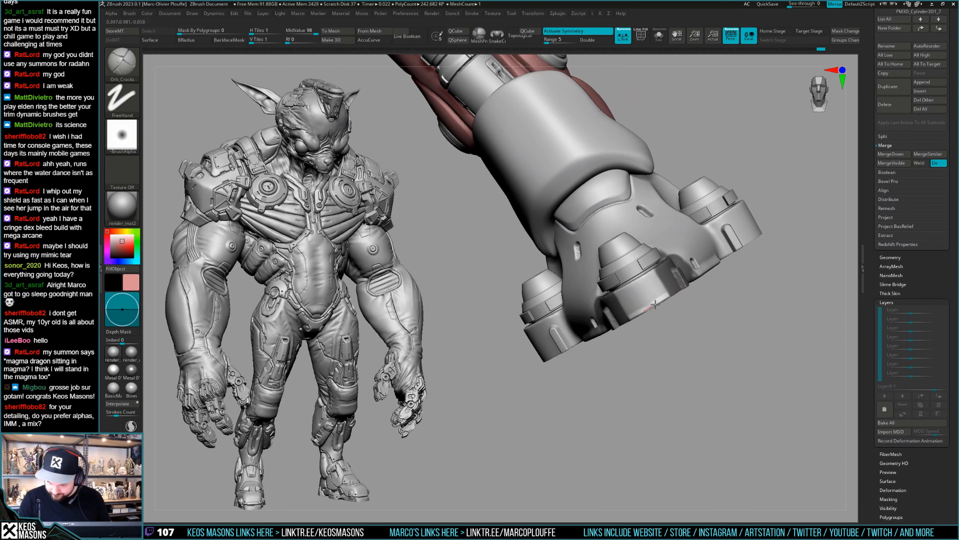
mouse_move(675, 301)
right_down()
mouse_move(678, 317)
mouse_move(631, 325)
right_up()
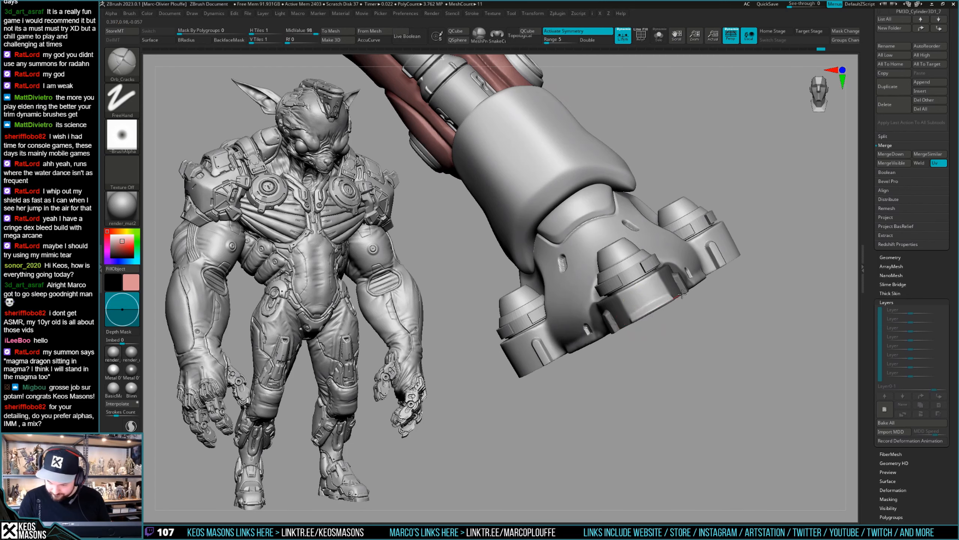
right_drag(678, 292, 643, 359)
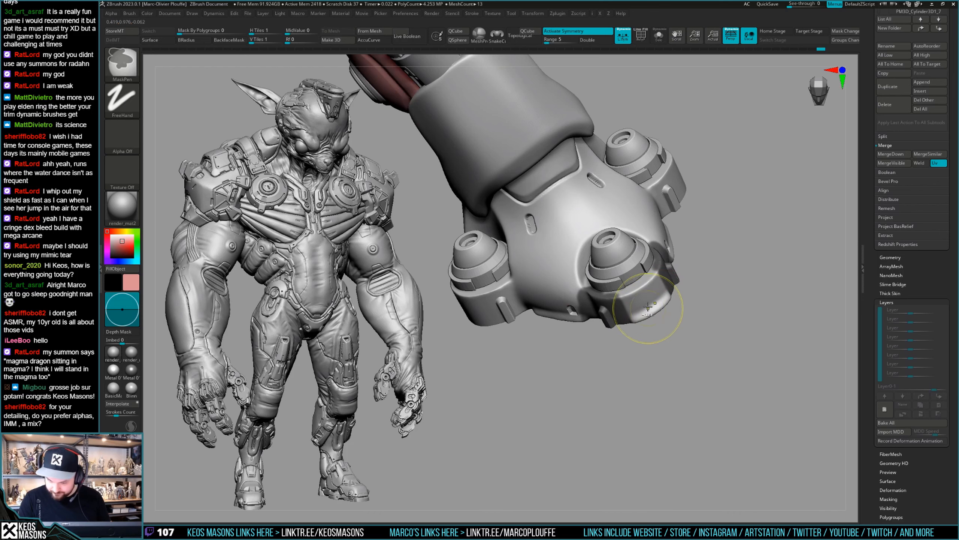
right_drag(649, 314, 648, 299)
ctrl+right_drag(711, 281, 692, 283)
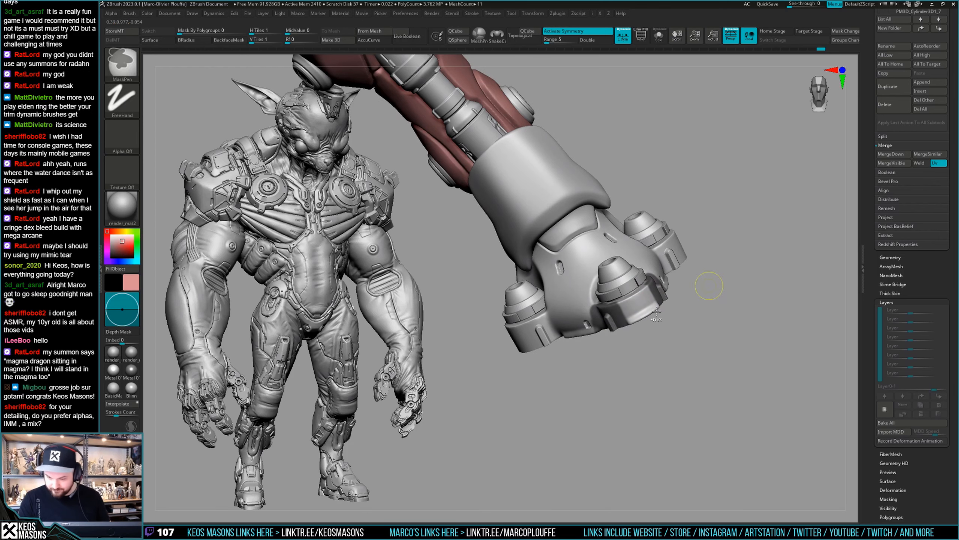
mouse_move(619, 327)
right_down()
mouse_move(669, 355)
mouse_move(647, 342)
mouse_move(653, 359)
mouse_move(706, 338)
mouse_move(691, 304)
mouse_move(644, 321)
right_up()
mouse_move(699, 282)
right_down()
mouse_move(750, 296)
mouse_move(746, 280)
mouse_move(604, 302)
mouse_move(651, 248)
right_up()
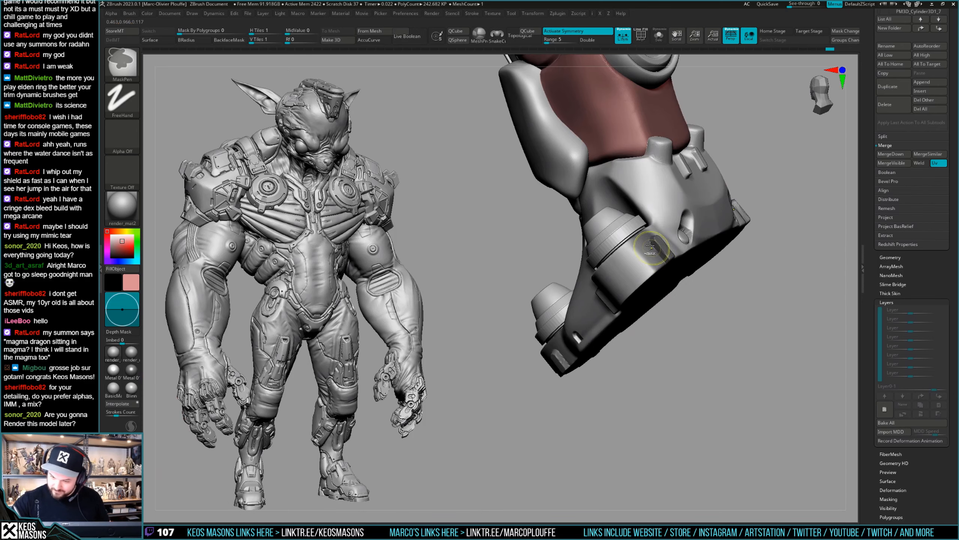
Step: Undo the recent run of sculpting strokes on the foot's pods
key(ctrl+z)
key(ctrl+z)
key(ctrl+z)
key(ctrl+z)
key(ctrl+z)
key(ctrl+z)
key(ctrl+z)
key(ctrl+z)
key(ctrl+z)
key(ctrl+z)
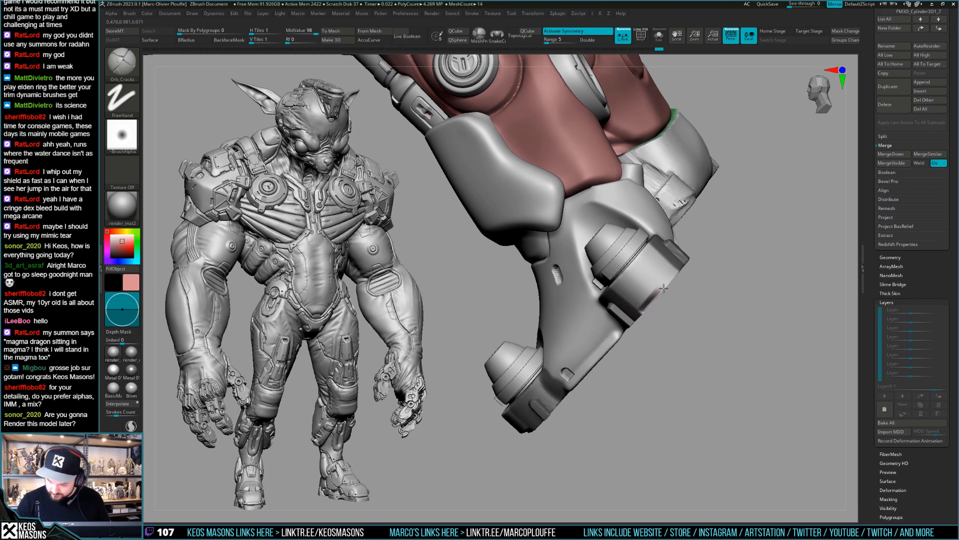
Step: Try carving along the lower rim of the foot's front pod with the Orb_Cracks brush, and undo the strokes
right_drag(688, 260, 644, 313)
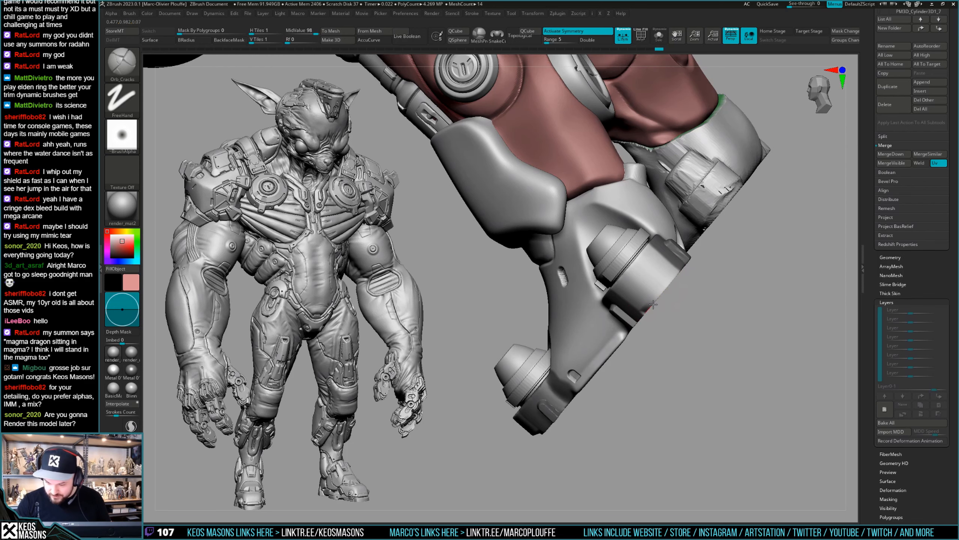
mouse_move(685, 263)
right_down()
mouse_move(650, 324)
mouse_move(663, 312)
right_up()
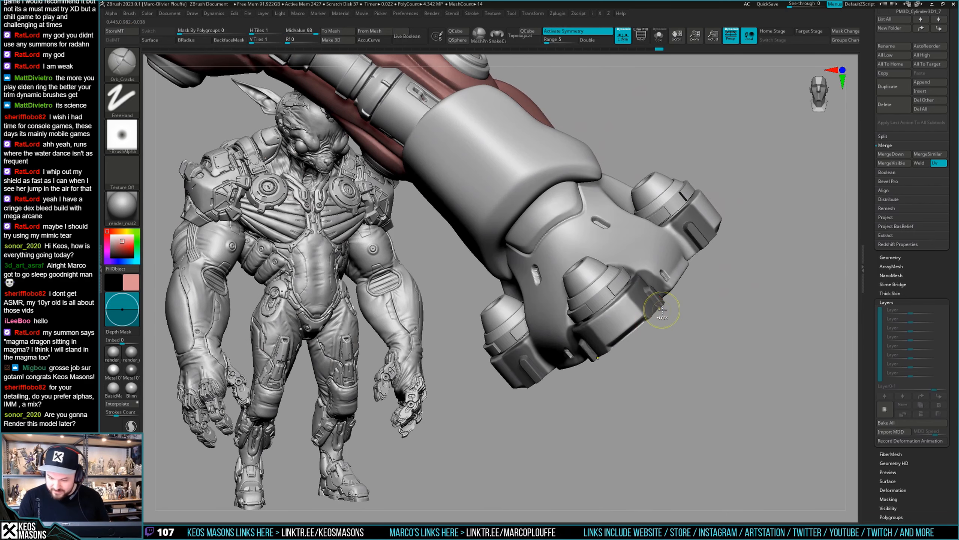
right_drag(629, 338, 635, 343)
key(ctrl+z)
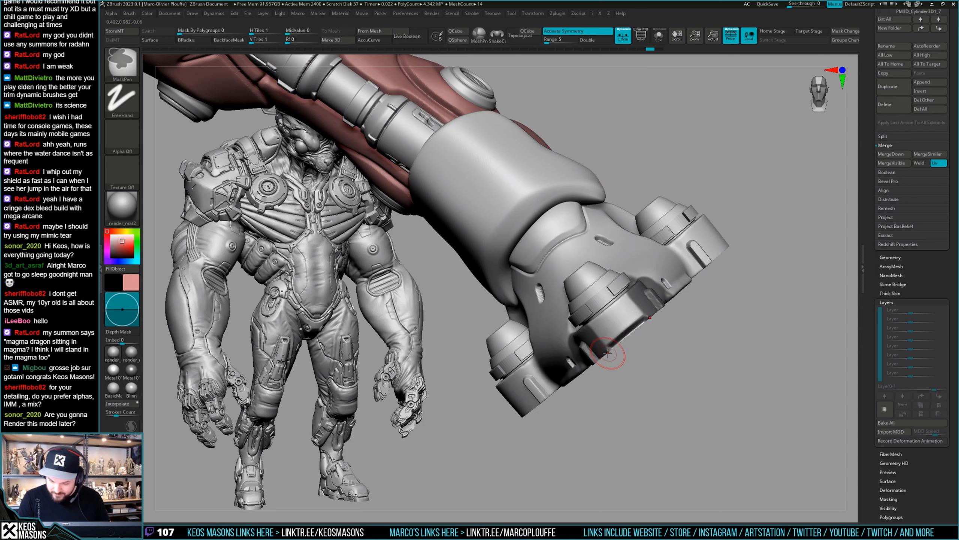
drag(607, 354, 637, 330)
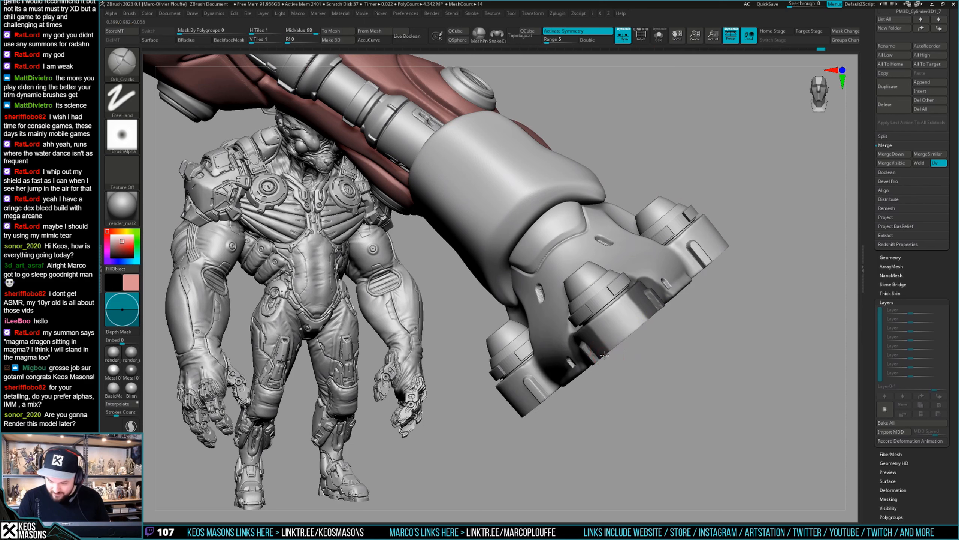
key(ctrl+z)
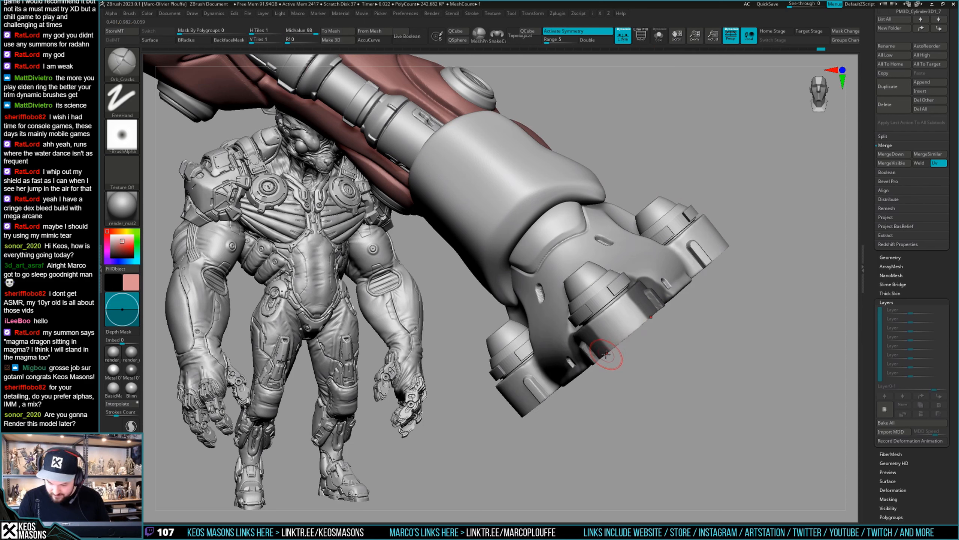
Step: Try Orb_Cracks strokes on the lower edge of the foot's side pod, and undo them
drag(660, 317, 658, 279)
mouse_move(631, 310)
mouse_down()
mouse_move(674, 246)
mouse_move(662, 295)
mouse_up()
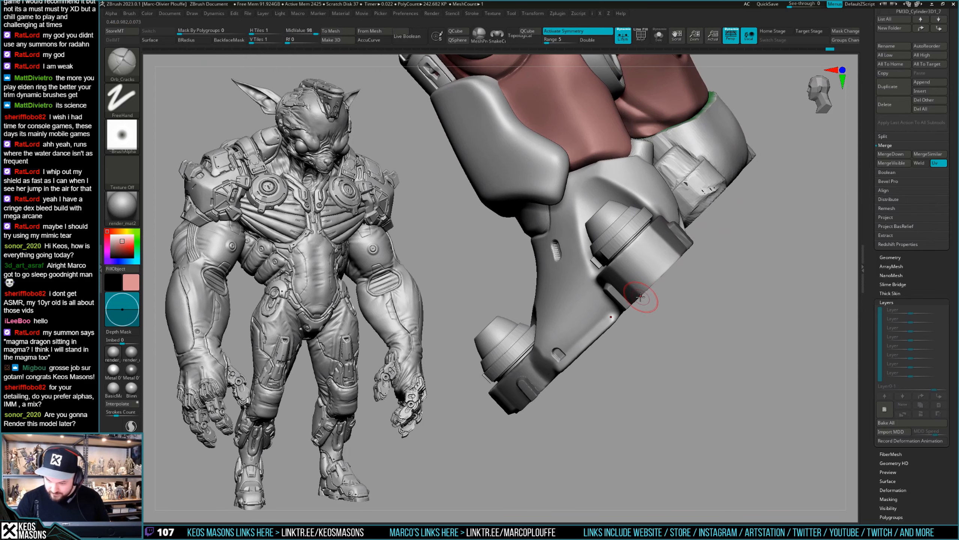
mouse_move(696, 246)
mouse_down()
mouse_move(726, 254)
mouse_move(674, 356)
mouse_move(625, 317)
mouse_move(627, 303)
mouse_move(598, 276)
mouse_move(655, 261)
mouse_move(678, 281)
mouse_up()
key(space)
key(1)
mouse_move(595, 278)
right_down()
mouse_move(583, 248)
mouse_move(601, 274)
mouse_move(601, 299)
mouse_move(595, 264)
mouse_move(597, 278)
right_up()
key(ctrl+z)
click(596, 273)
mouse_move(597, 277)
ctrl+right_down()
mouse_move(601, 248)
mouse_move(647, 257)
mouse_move(687, 296)
mouse_move(691, 279)
mouse_move(666, 281)
mouse_move(673, 299)
mouse_move(650, 320)
mouse_move(601, 297)
ctrl+right_up()
key(ctrl+z)
Step: Reduce the Draw Size of the Orb_Cracks brush for finer carving on the foot armor
key(space)
click(578, 327)
key(space)
mouse_move(596, 330)
right_down()
mouse_move(610, 282)
mouse_move(603, 290)
mouse_move(623, 279)
mouse_move(696, 277)
mouse_move(687, 302)
mouse_move(668, 299)
mouse_move(674, 346)
mouse_move(680, 329)
mouse_move(748, 296)
mouse_move(681, 301)
mouse_move(703, 294)
mouse_move(591, 335)
mouse_move(609, 334)
right_up()
key(shift+f)
key(shift+f)
key(alt+s)
right_click(696, 302)
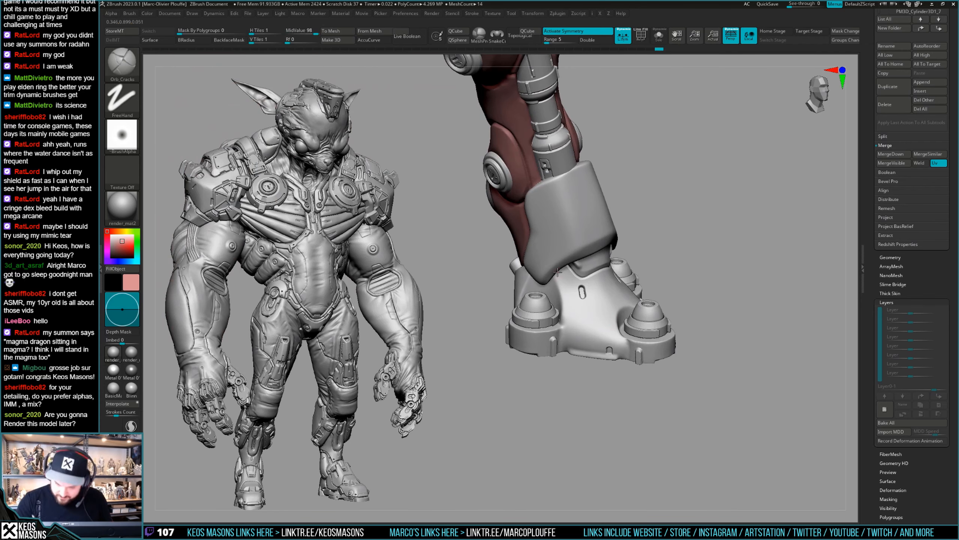
right_click(582, 289)
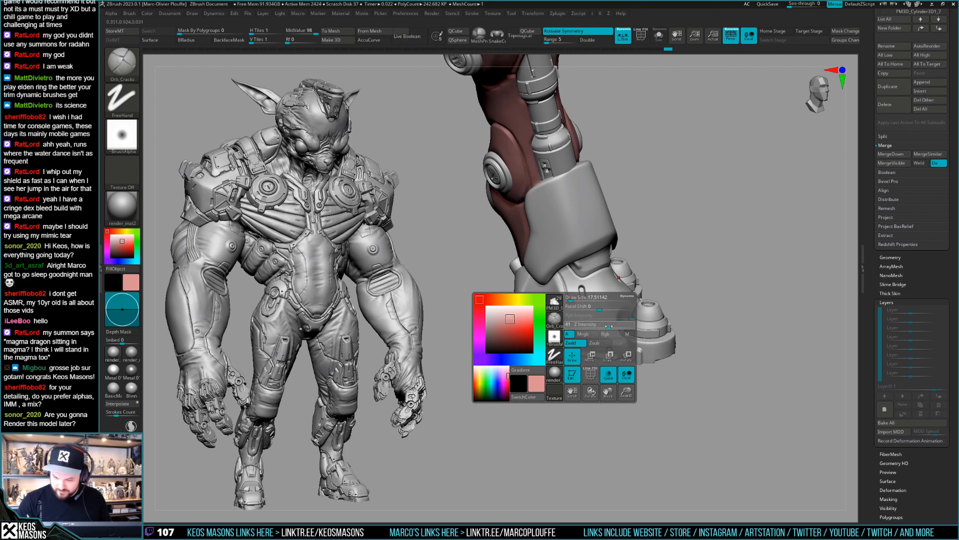
key(ctrl)
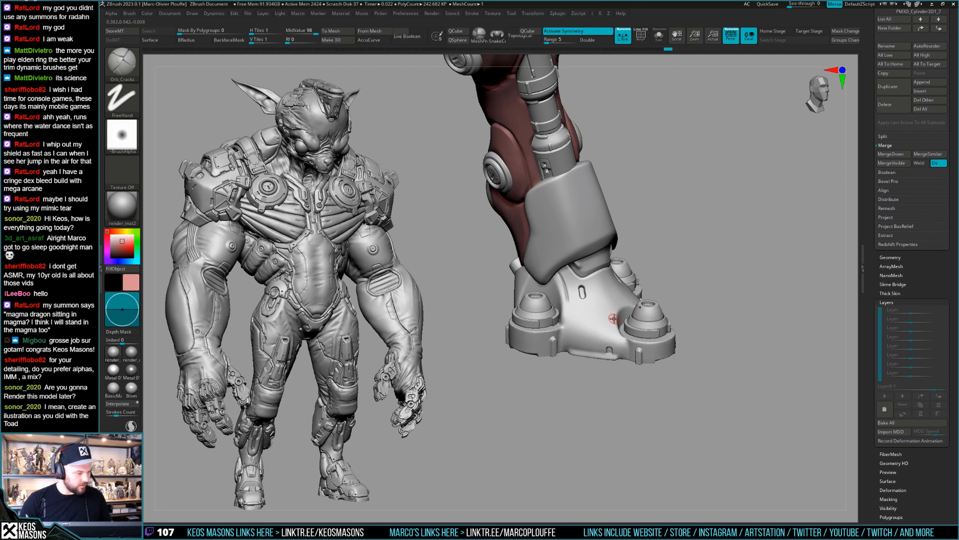
key(ctrl)
ctrl+right_drag(587, 302, 588, 306)
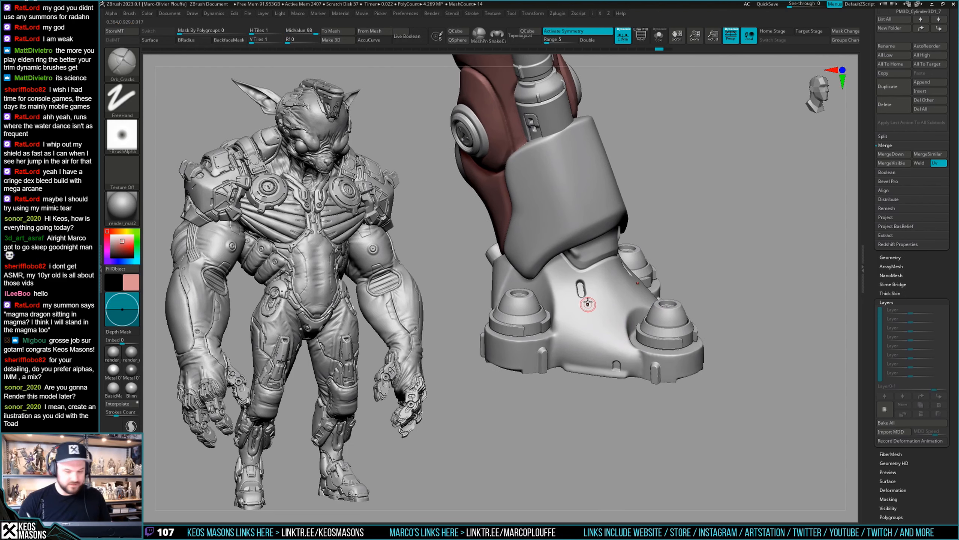
key(space)
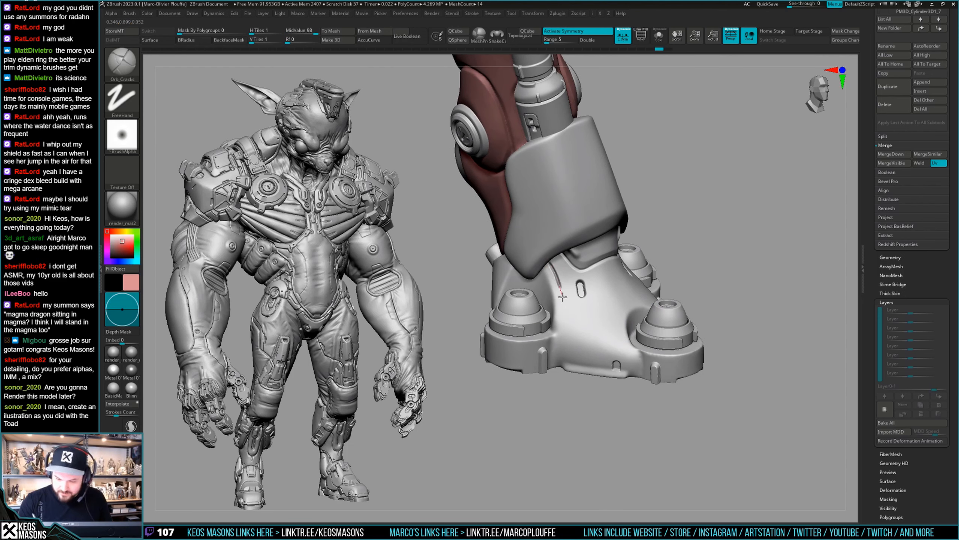
Step: Try carving fine lines around the base of the foot's pod, and undo the strokes
mouse_move(605, 302)
ctrl+right_down()
mouse_move(648, 275)
mouse_move(638, 299)
mouse_move(580, 326)
mouse_move(615, 344)
mouse_move(592, 278)
mouse_move(671, 287)
mouse_move(638, 322)
mouse_move(625, 316)
ctrl+right_up()
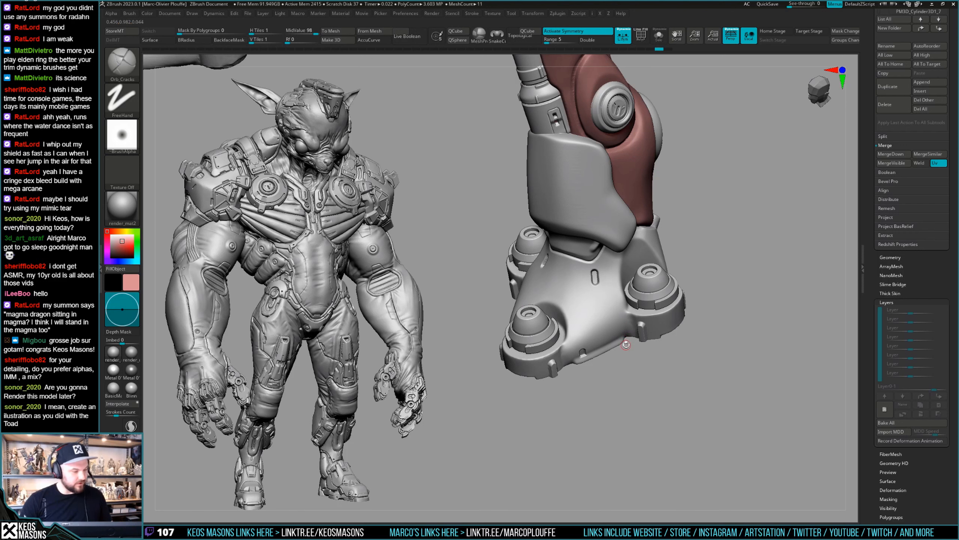
mouse_move(628, 343)
right_down()
mouse_move(553, 295)
mouse_move(620, 299)
right_up()
key(ctrl+z)
right_drag(561, 321, 556, 359)
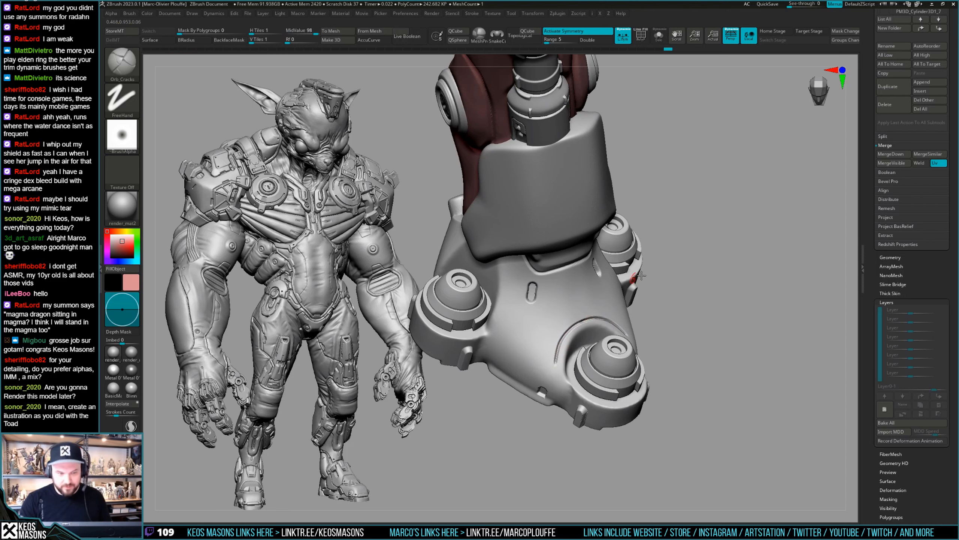
key(ctrl+z)
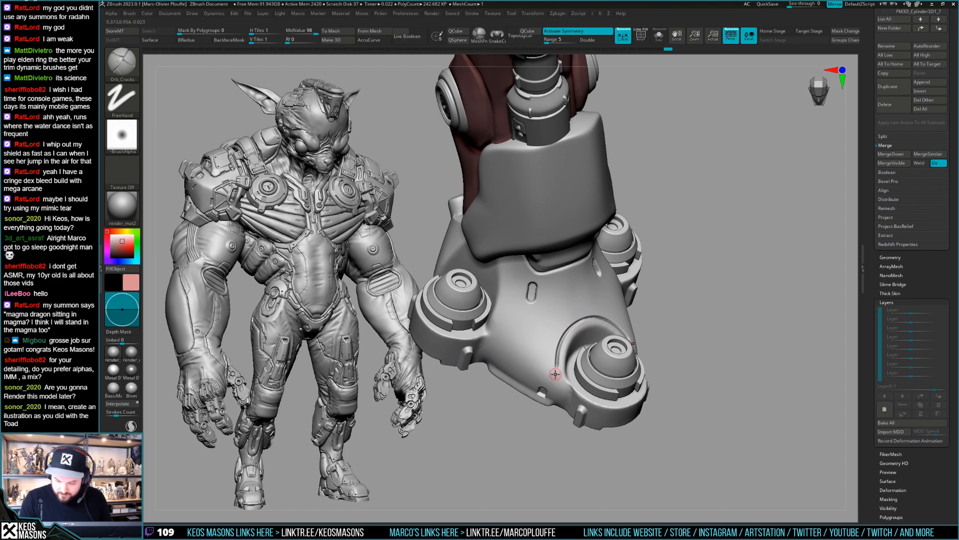
Step: Carve a rounded panel outline around the arch notch on the foot's lower edge between two pods
mouse_move(555, 374)
right_down()
mouse_move(633, 312)
mouse_move(642, 277)
mouse_move(650, 285)
mouse_move(634, 321)
mouse_move(604, 329)
mouse_move(594, 350)
right_up()
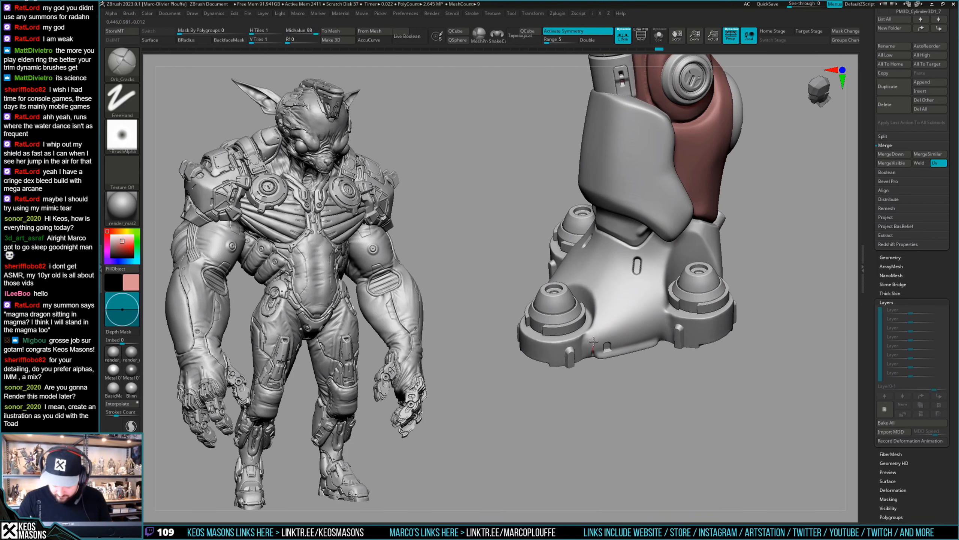
right_drag(611, 316, 609, 365)
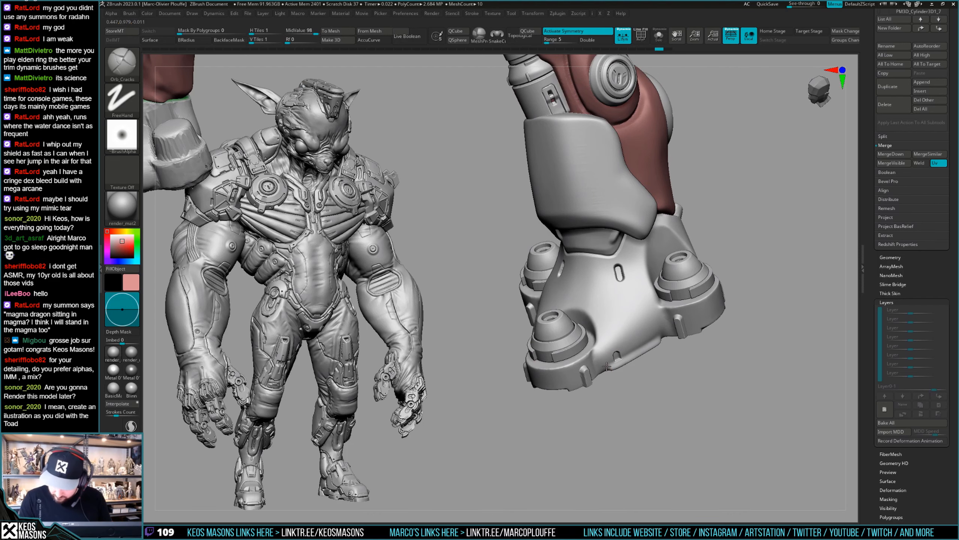
drag(610, 341, 629, 332)
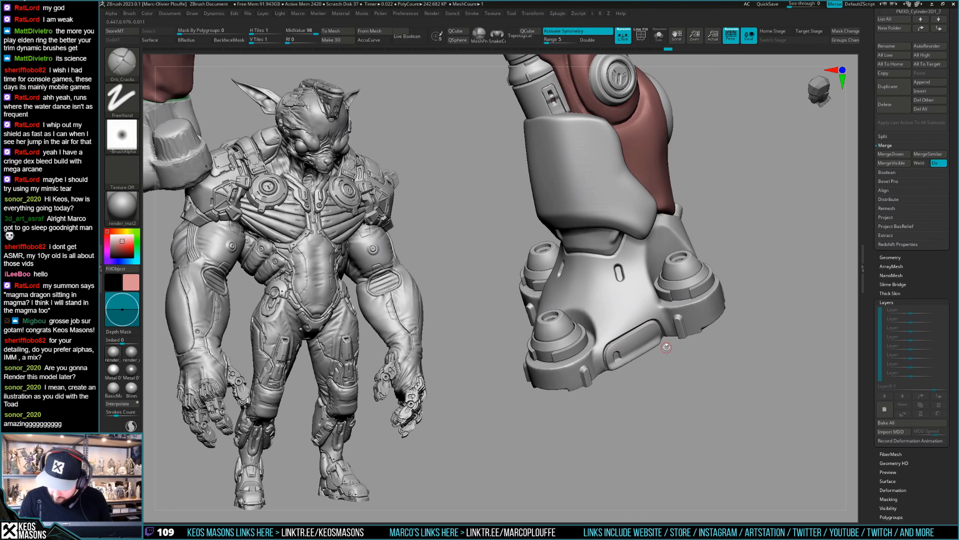
right_drag(666, 347, 553, 376)
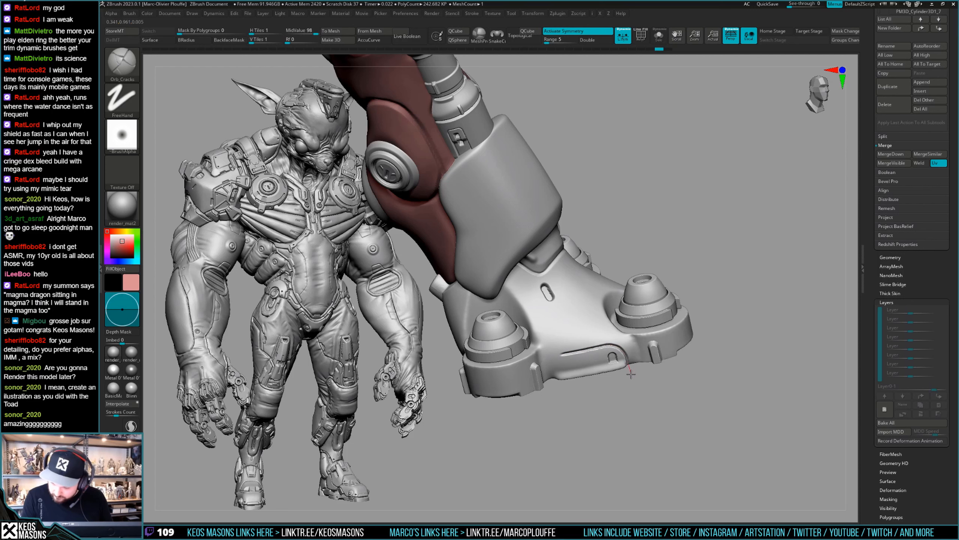
drag(630, 373, 555, 373)
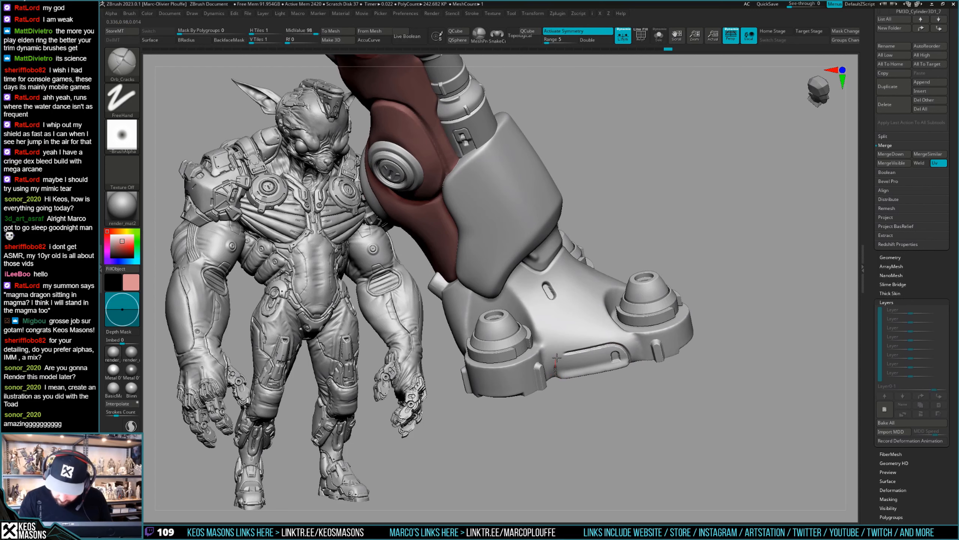
Step: Undo the panel outline strokes on the foot's lower edge, checking the isolated foot armor
key(ctrl+z)
key(ctrl+z)
key(ctrl+z)
key(ctrl+z)
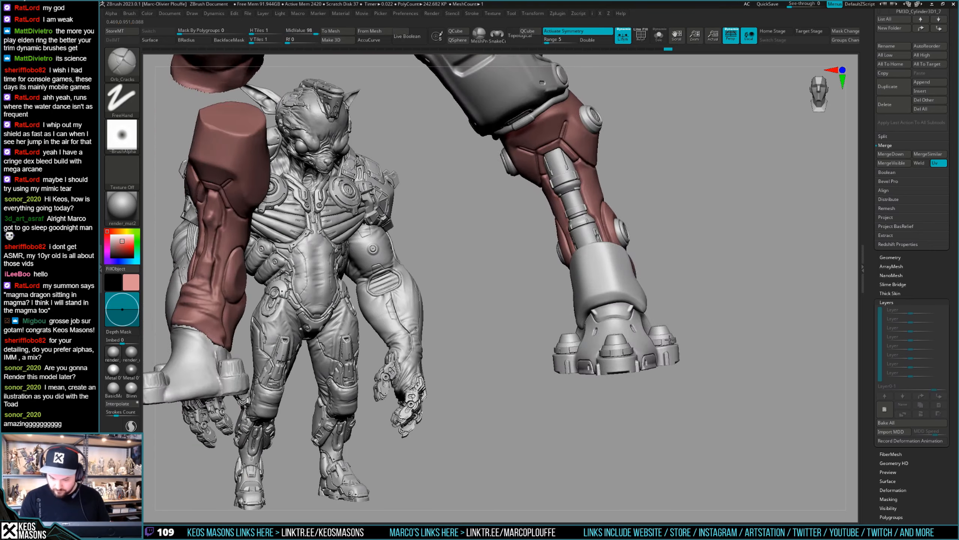
key(ctrl+z)
key(ctrl+z)
key(ctrl+z)
key(ctrl+z)
key(ctrl+z)
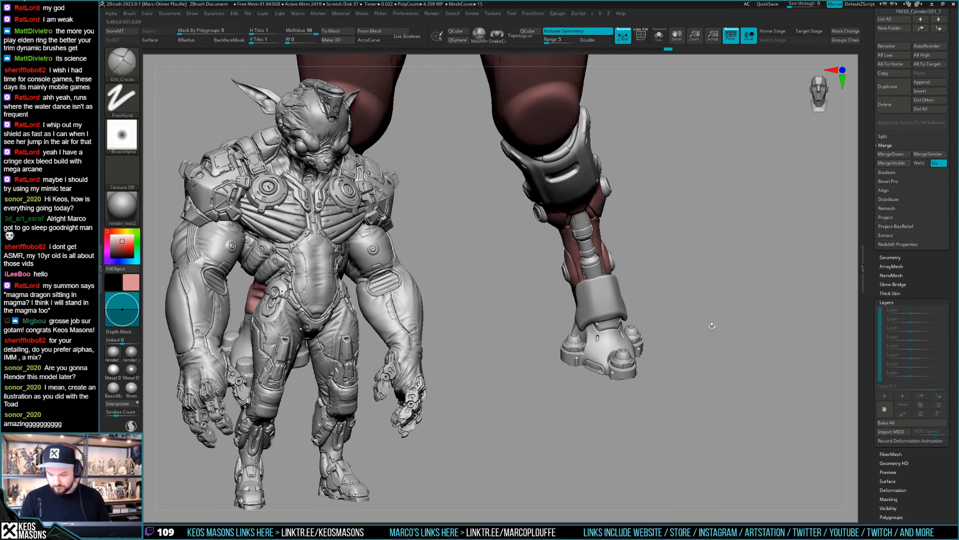
key(ctrl+z)
key(ctrl+z)
key(ctrl+z)
key(ctrl+z)
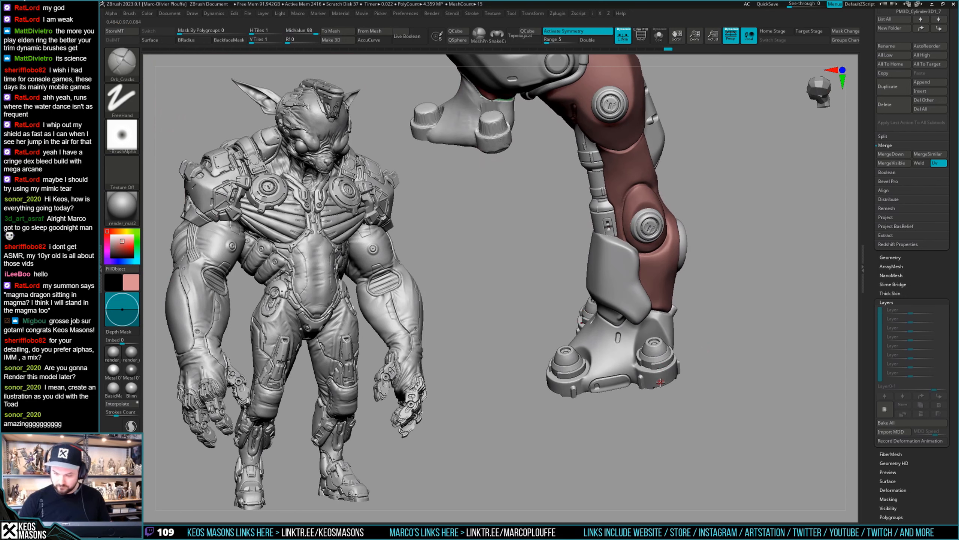
key(ctrl)
key(ctrl+z)
key(ctrl+z)
key(ctrl+z)
key(ctrl+z)
key(ctrl+z)
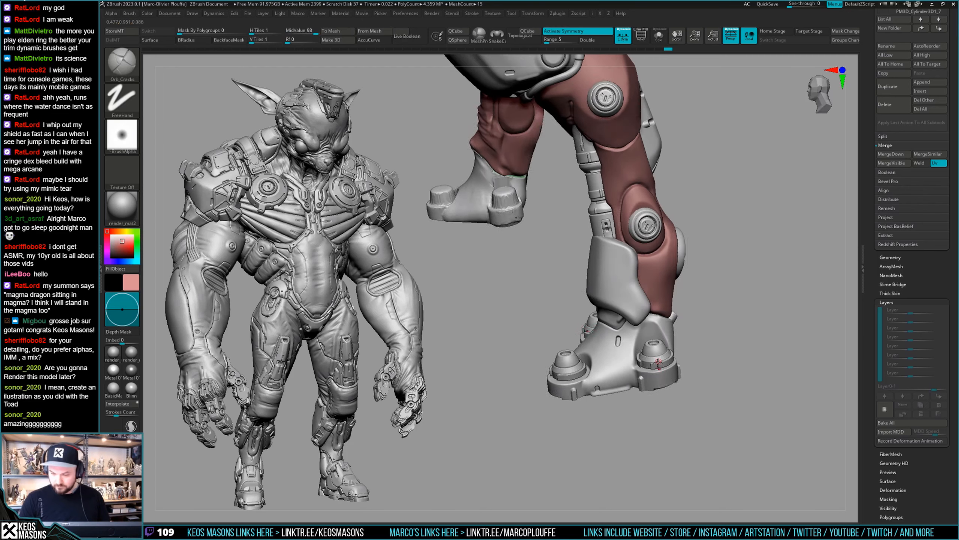
key(ctrl+z)
key(ctrl+z)
key(ctrl+z)
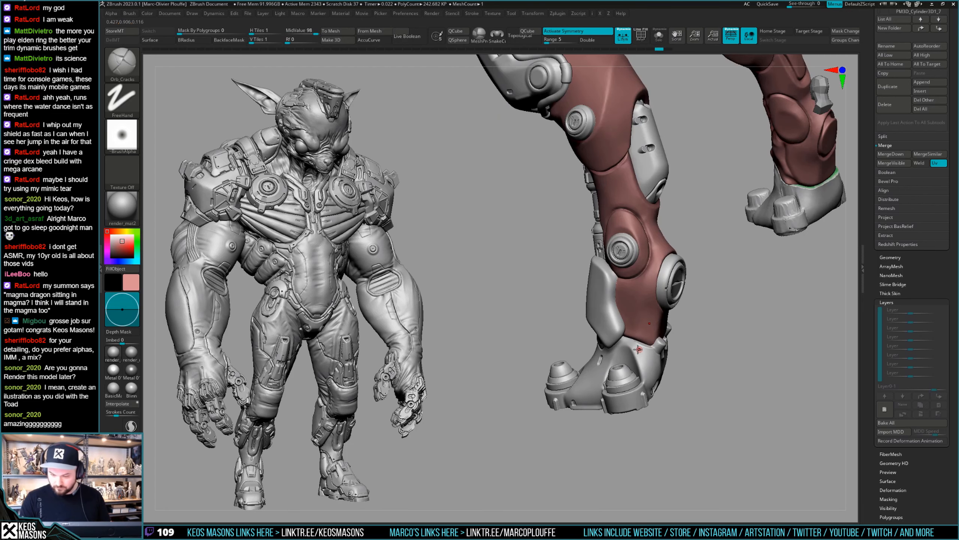
key(ctrl+z)
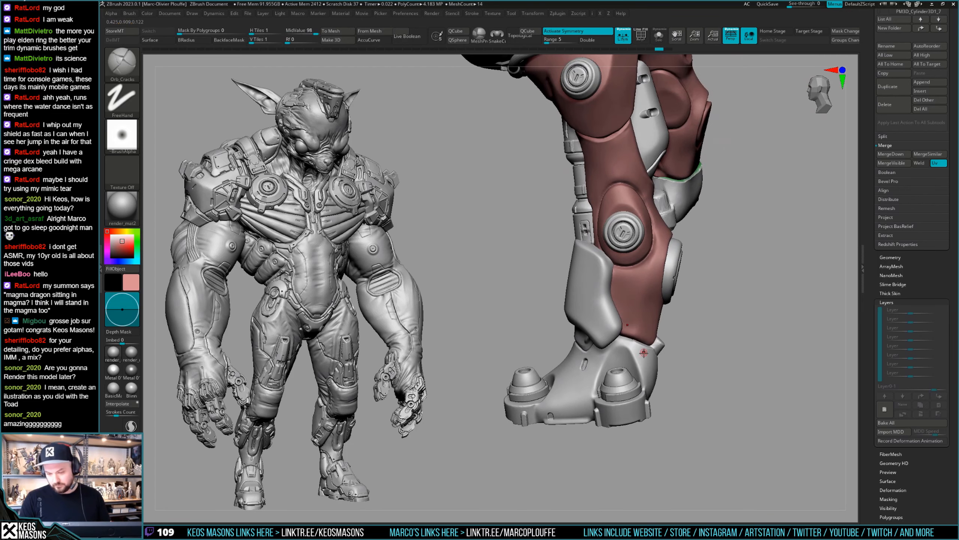
key(ctrl+z)
key(ctrl+z)
key(ctrl+z)
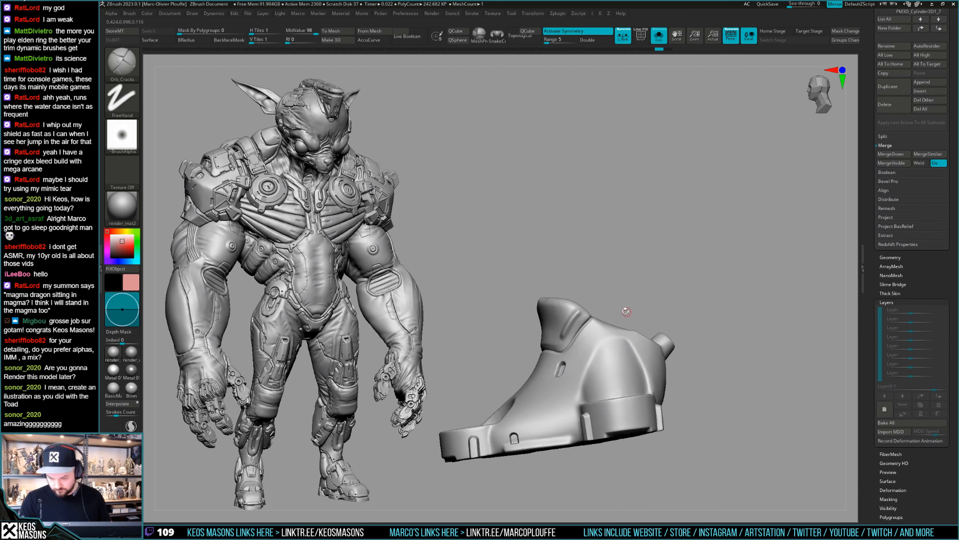
key(ctrl+shift)
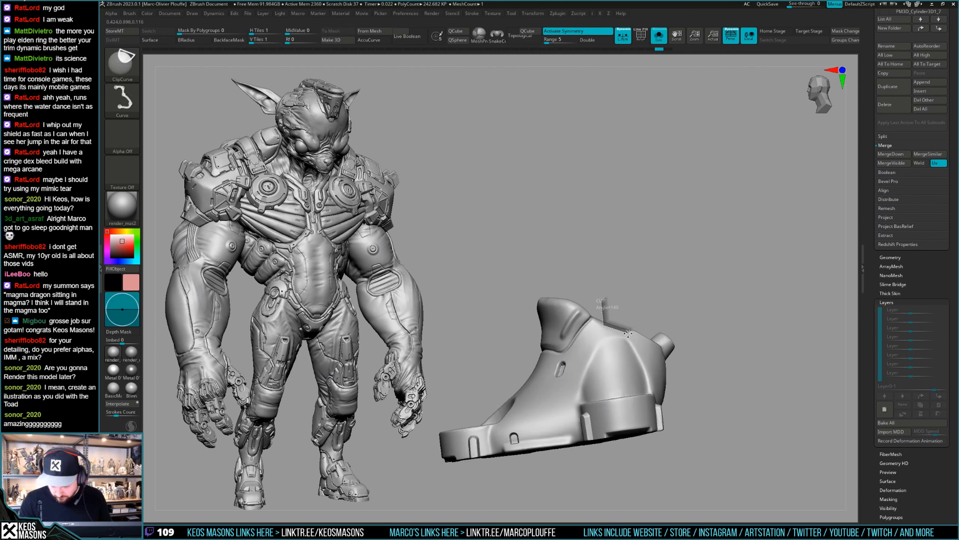
key(ctrl+z)
key(ctrl+z)
key(ctrl+z)
key(ctrl+z)
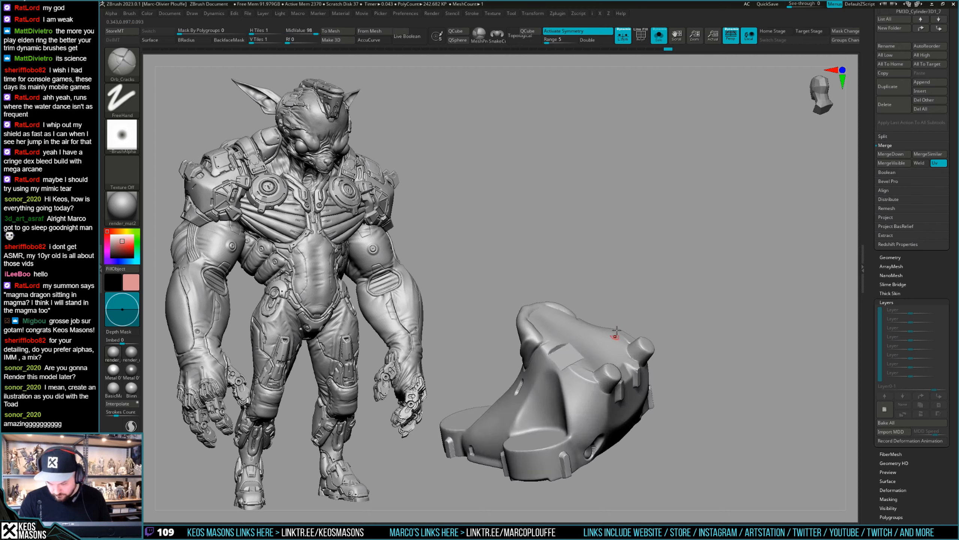
Step: Undo the Orb_Cracks test stroke on the isolated foot armor and switch to the Standard brush
key(space)
mouse_move(598, 325)
right_down()
mouse_move(598, 295)
mouse_move(595, 336)
mouse_move(622, 294)
mouse_move(608, 302)
mouse_move(612, 346)
mouse_move(607, 335)
mouse_move(617, 332)
mouse_move(605, 319)
right_up()
key(ctrl+z)
key(1)
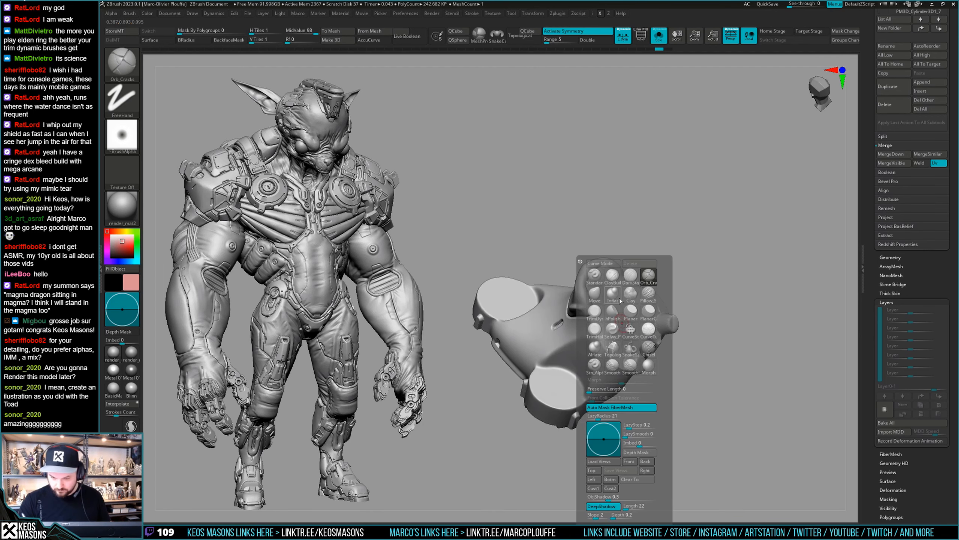
click(597, 318)
key(space)
Step: Sculpt and smooth a short straight groove on the foot's upper shell beside the base of the raised collar
drag(592, 316, 592, 317)
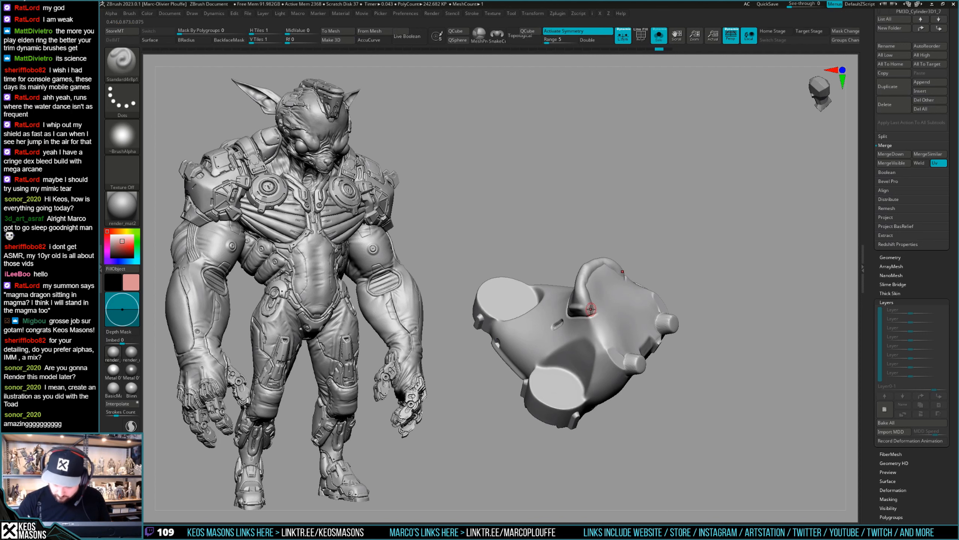
right_drag(600, 337, 601, 349)
shift+drag(592, 319, 596, 329)
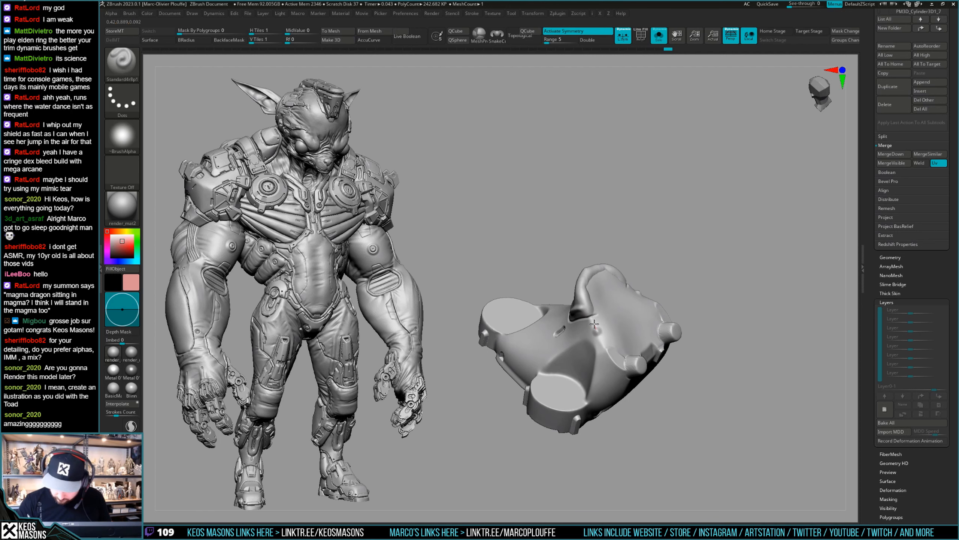
right_drag(592, 314, 610, 337)
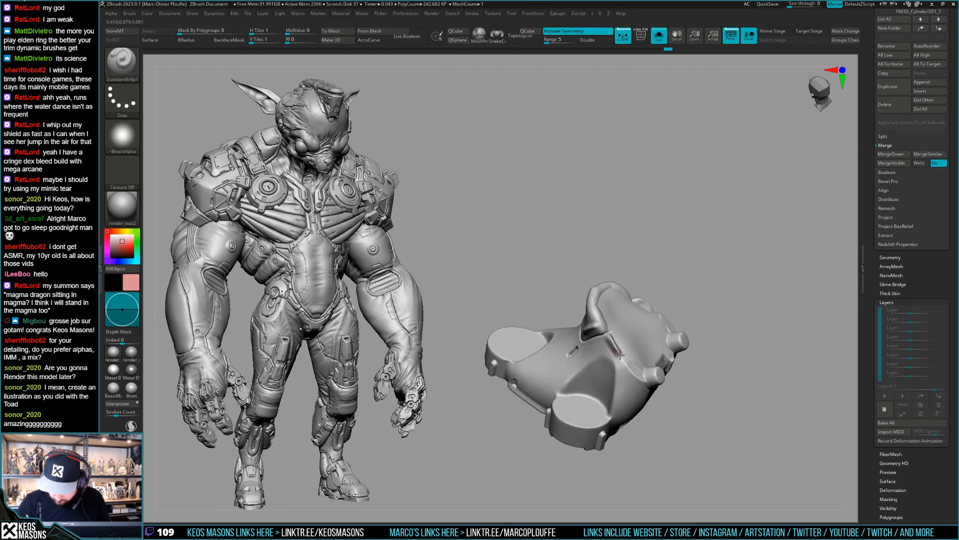
right_drag(616, 348, 614, 327)
shift+drag(614, 326, 620, 321)
right_drag(619, 322, 633, 359)
key(alt+shift+s)
right_drag(633, 359, 650, 332)
key(alt+shift+s)
Step: Switch to the ClayBuildup brush
key(space)
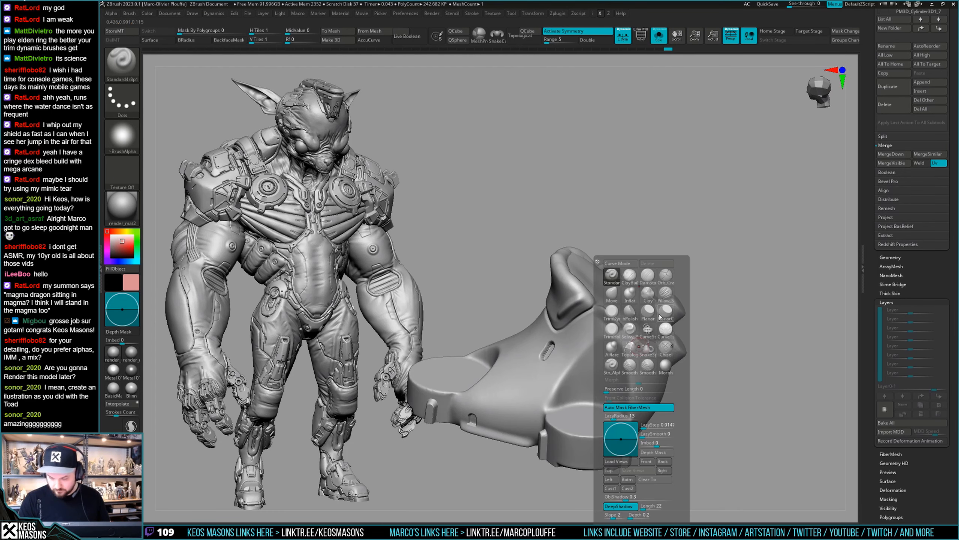
click(648, 274)
key(space)
click(664, 274)
key(space)
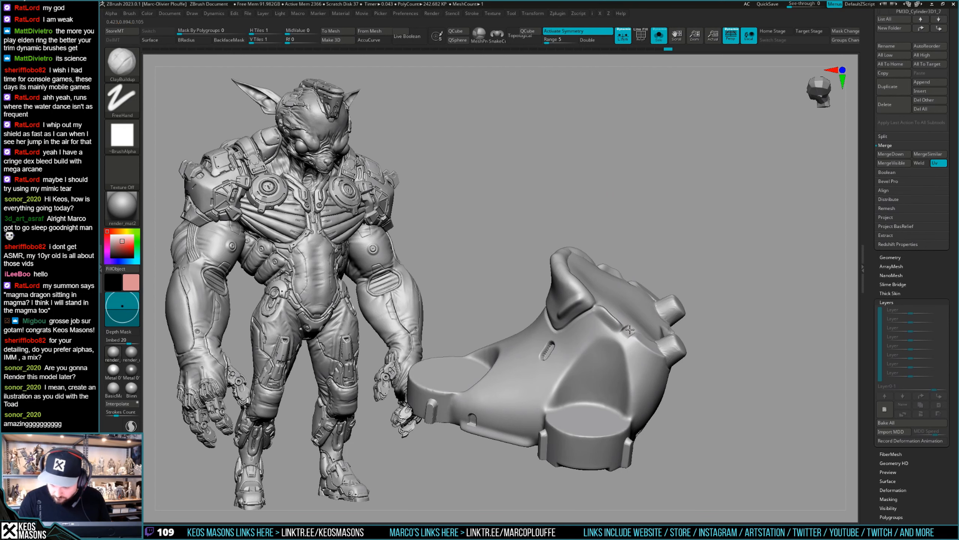
Step: End the isolation of the foot armor so the complete legs are shown again
key(alt+shift+s)
ctrl+right_drag(628, 331, 676, 344)
mouse_move(694, 377)
right_down()
mouse_move(676, 392)
mouse_move(656, 338)
mouse_move(700, 342)
mouse_move(707, 332)
mouse_move(671, 357)
mouse_move(668, 384)
right_up()
key(shift+f)
key(shift+f)
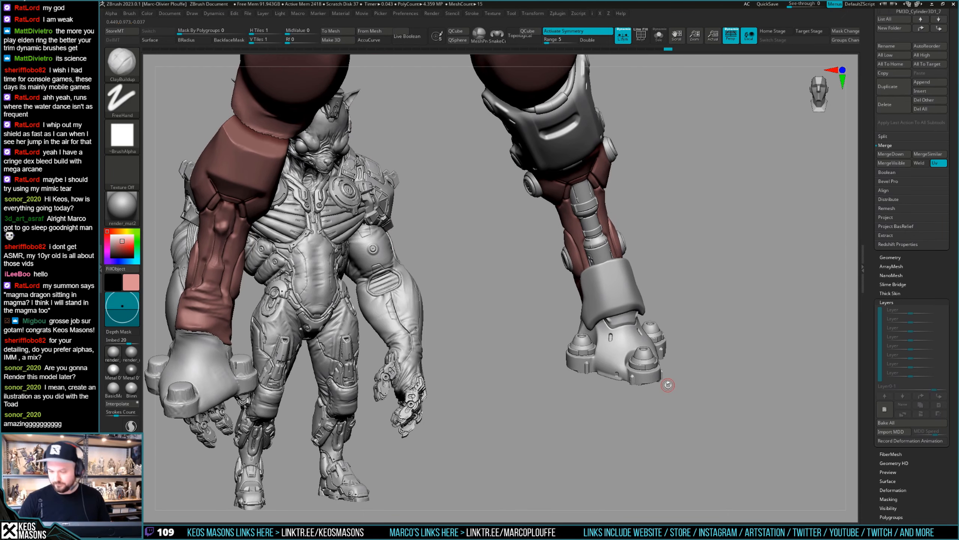
Step: Carve a groove outlining a panel around the arch notch on the foot's side with the Orb_Cracks brush
key(b)
click(725, 276)
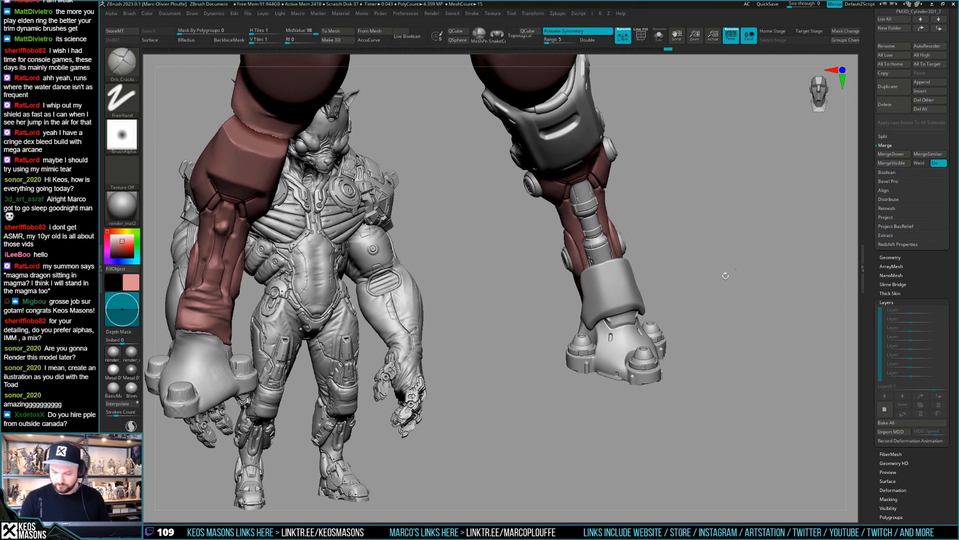
right_drag(681, 338, 636, 332)
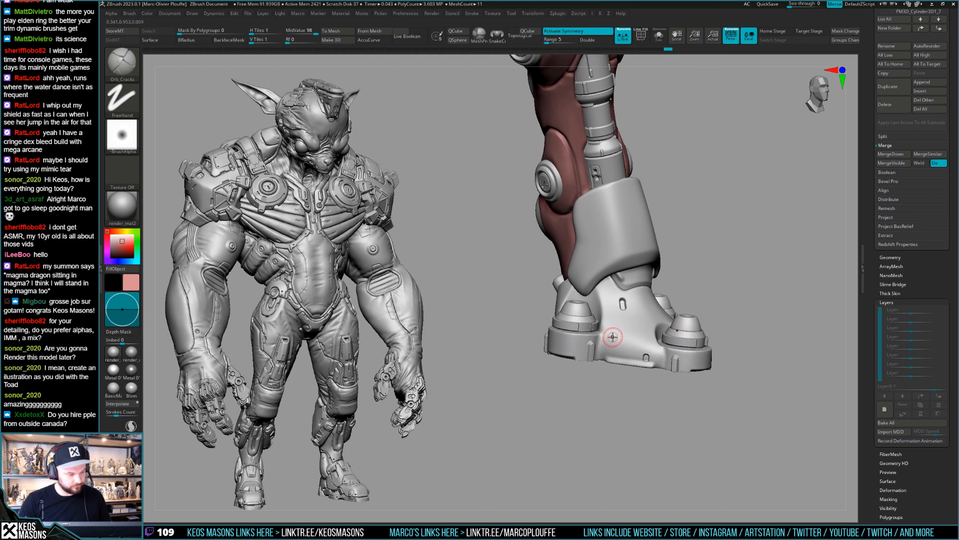
mouse_move(614, 329)
right_down()
mouse_move(642, 343)
mouse_move(620, 328)
mouse_move(619, 346)
mouse_move(623, 332)
right_up()
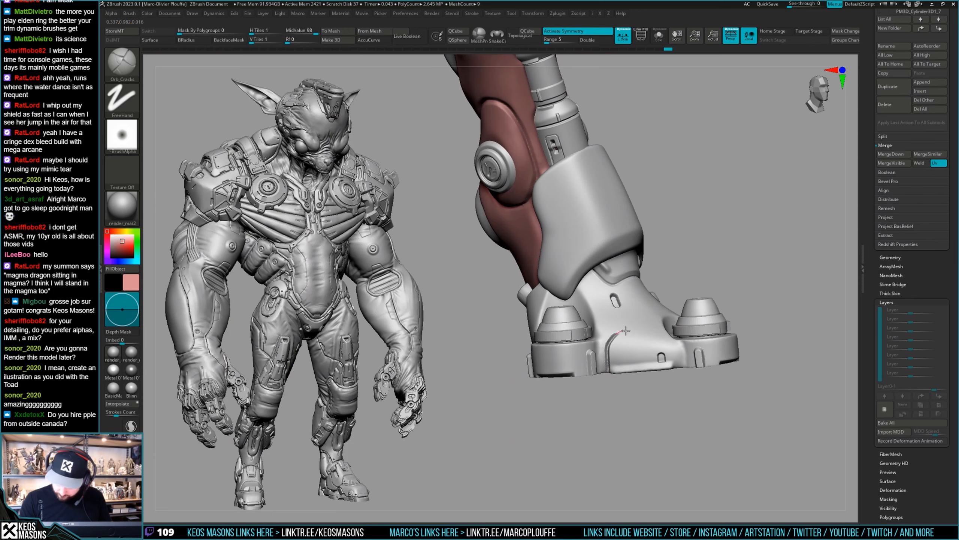
drag(649, 335, 659, 334)
mouse_move(660, 333)
right_down()
mouse_move(696, 358)
mouse_move(732, 297)
mouse_move(713, 332)
mouse_move(736, 343)
mouse_move(659, 322)
mouse_move(664, 345)
mouse_move(655, 319)
right_up()
right_click(653, 323)
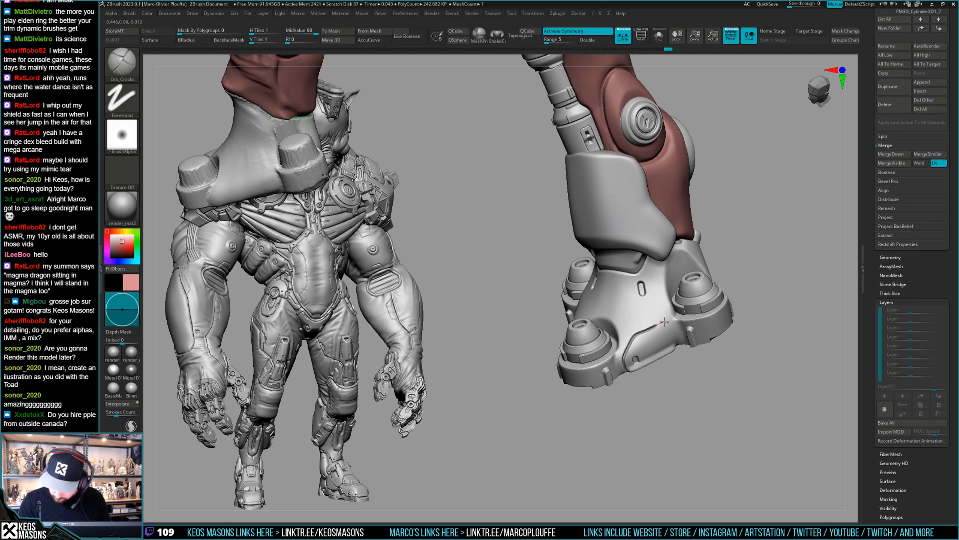
ctrl+right_drag(681, 355, 714, 318)
mouse_move(714, 355)
right_down()
mouse_move(717, 346)
mouse_move(670, 377)
mouse_move(675, 362)
mouse_move(674, 378)
mouse_move(626, 377)
right_up()
mouse_move(626, 377)
ctrl+right_down()
mouse_move(625, 393)
mouse_move(638, 381)
ctrl+right_up()
Step: Switch to the Planar brush and replace it with the Standard brush for the foot armor
key(space)
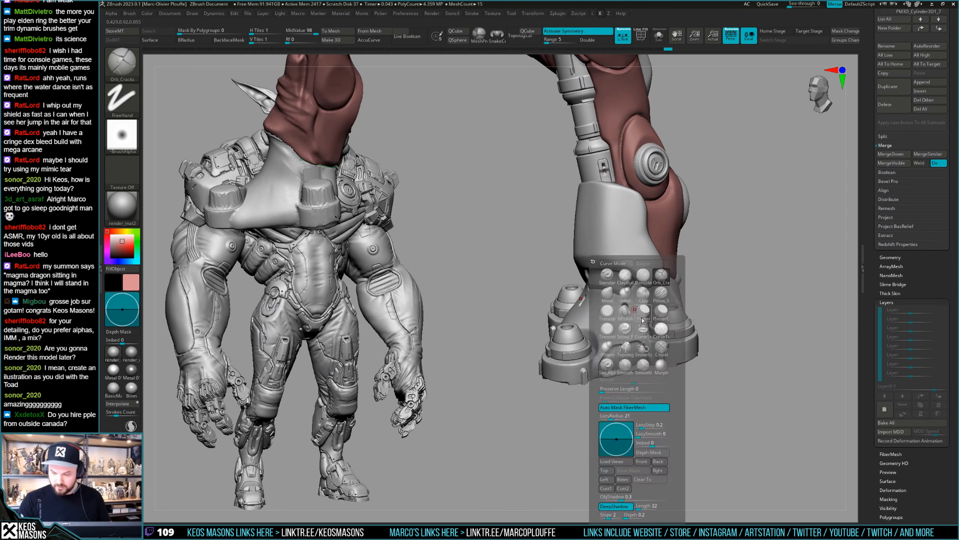
click(643, 313)
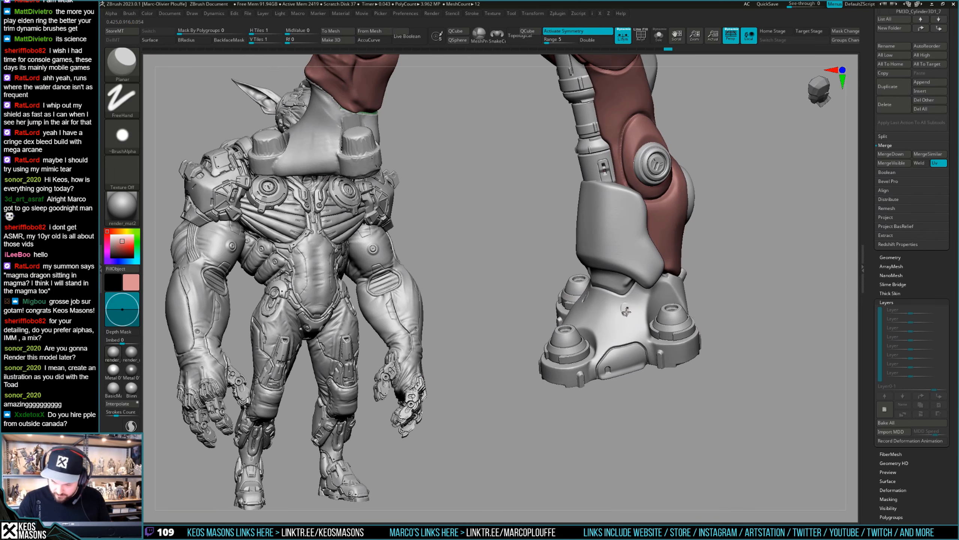
key(shift)
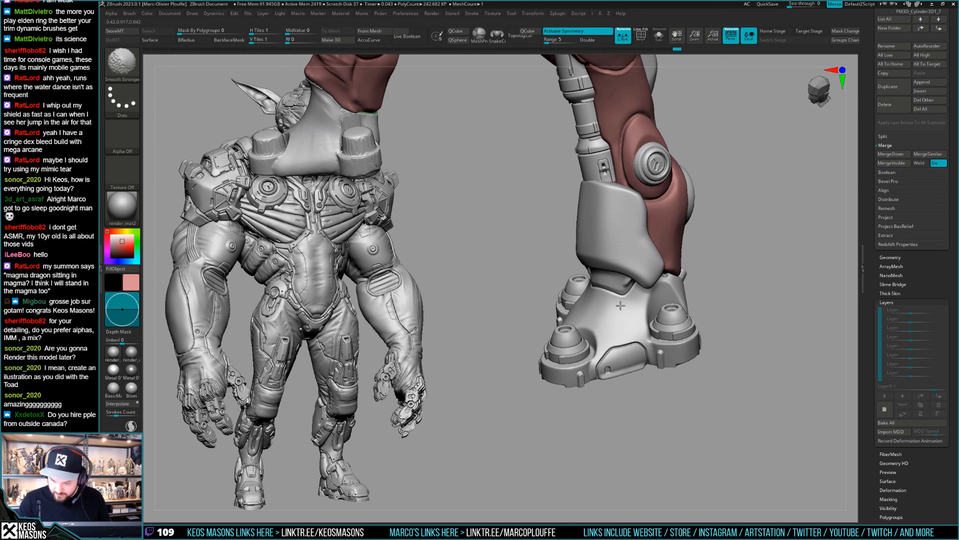
key(space)
click(644, 322)
key(space)
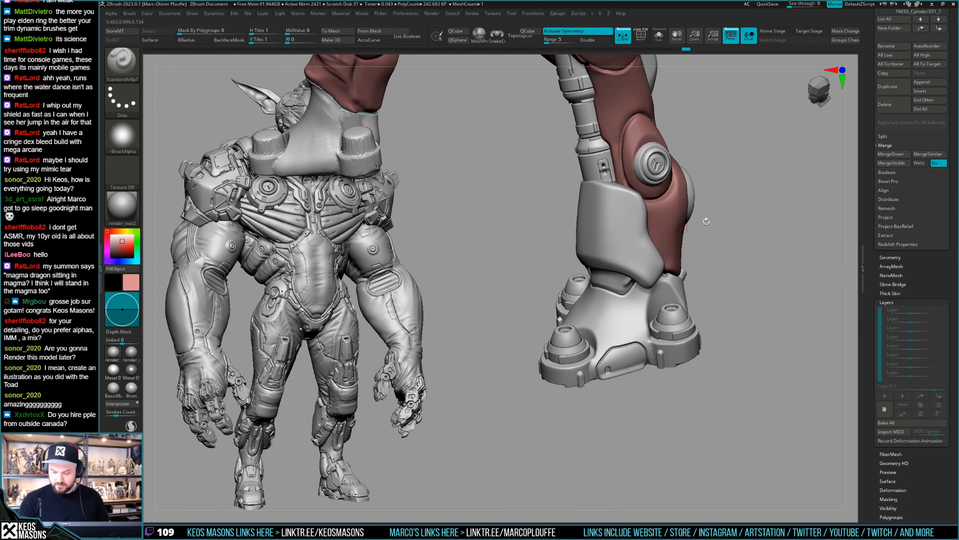
Step: Try resized Standard brush strokes on the foot's upper shell and undo them
key(space)
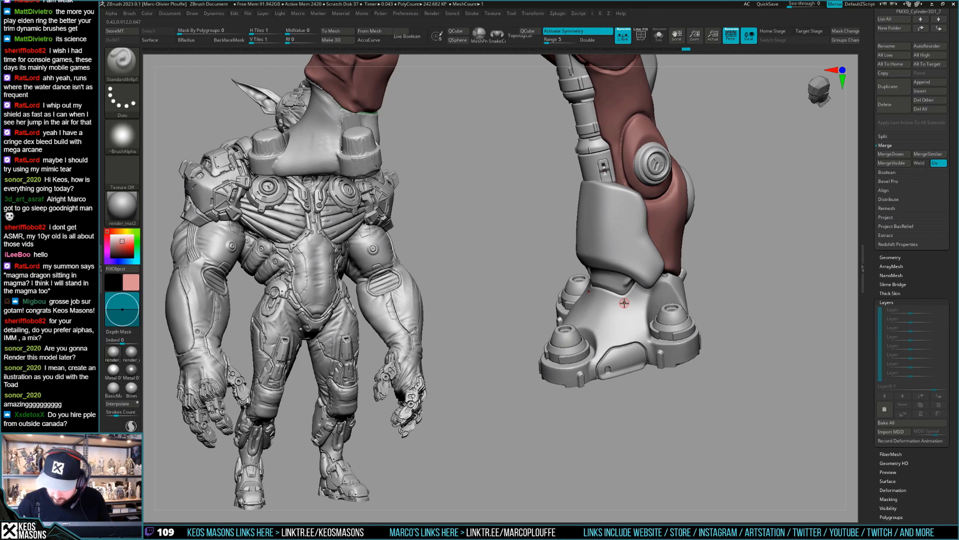
key(space)
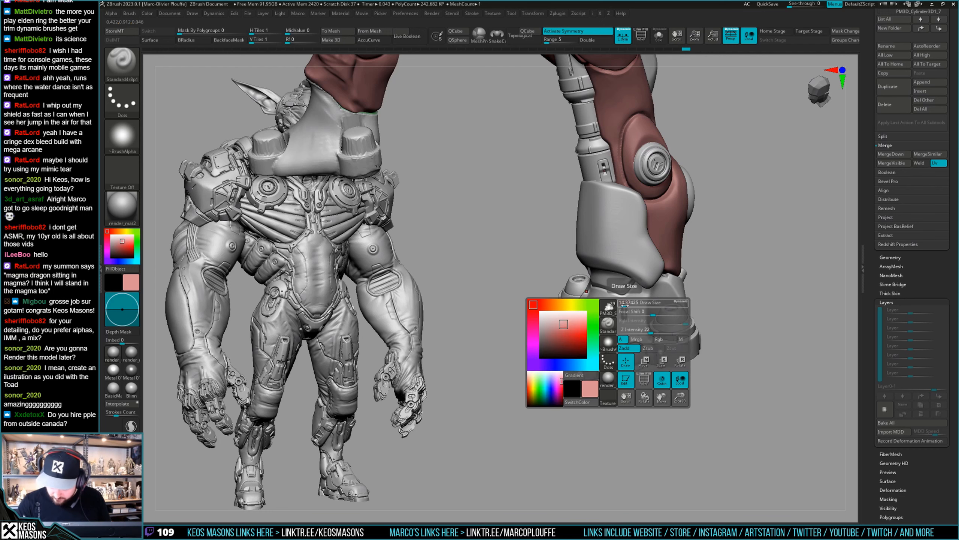
mouse_move(624, 302)
mouse_down()
mouse_move(625, 319)
mouse_move(624, 306)
mouse_up()
mouse_move(699, 295)
mouse_down()
mouse_move(707, 273)
mouse_move(702, 305)
mouse_up()
key(ctrl+z)
drag(602, 304, 584, 305)
mouse_move(699, 306)
mouse_down()
mouse_move(694, 293)
mouse_move(712, 292)
mouse_move(665, 362)
mouse_move(739, 307)
mouse_move(716, 307)
mouse_move(722, 343)
mouse_up()
key(ctrl+z)
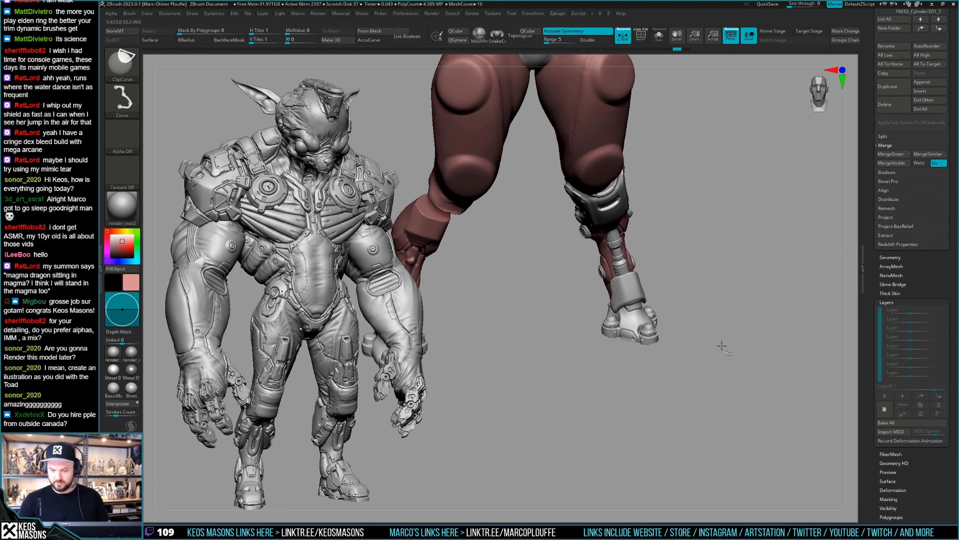
key(ctrl+z)
ctrl+right_drag(711, 325, 715, 377)
key(ctrl+z)
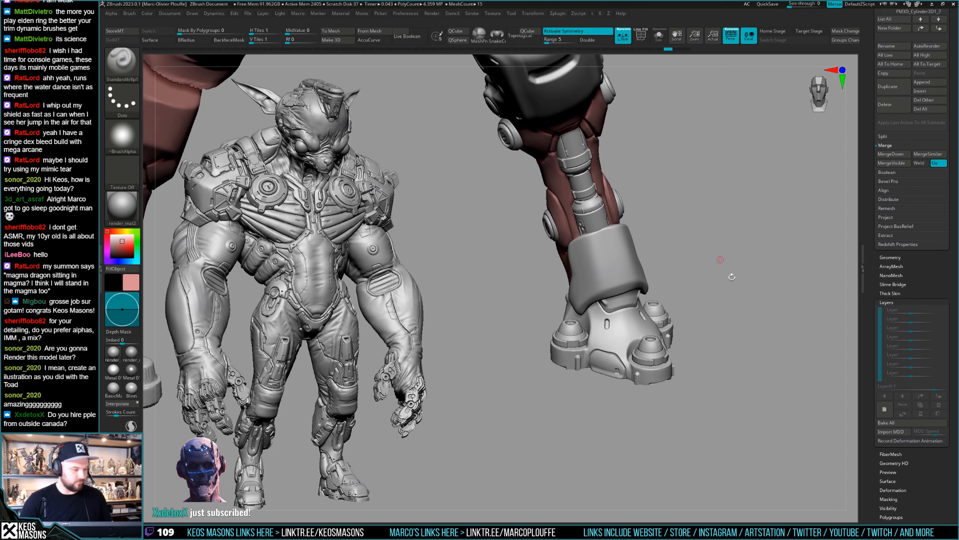
Step: Examine the lower leg and foot armor from the front, side and back
mouse_move(730, 295)
right_down()
mouse_move(728, 266)
mouse_move(718, 284)
right_up()
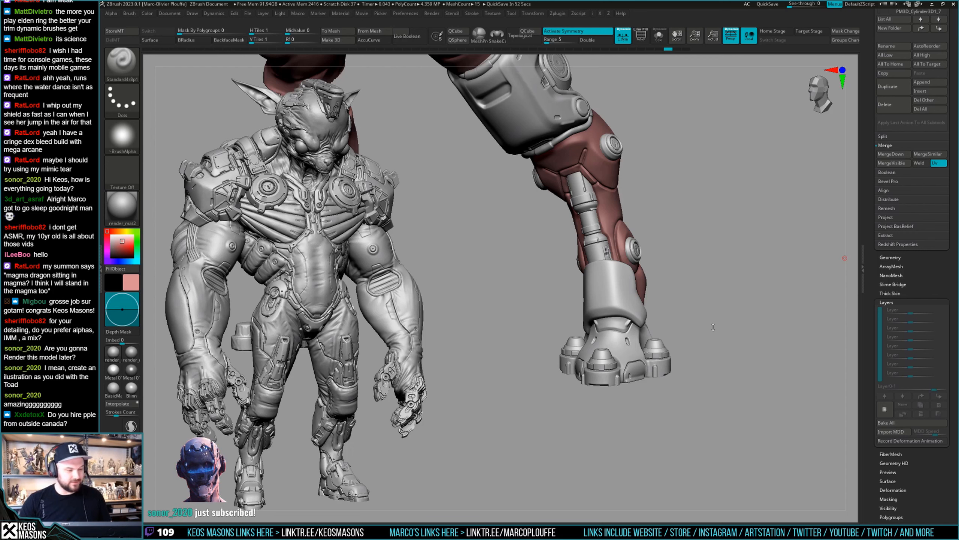
mouse_move(716, 315)
mouse_down()
mouse_move(713, 339)
mouse_move(720, 311)
mouse_move(651, 330)
mouse_move(694, 305)
mouse_move(686, 290)
mouse_move(711, 270)
mouse_move(710, 291)
mouse_move(673, 318)
mouse_move(678, 300)
mouse_move(669, 319)
mouse_up()
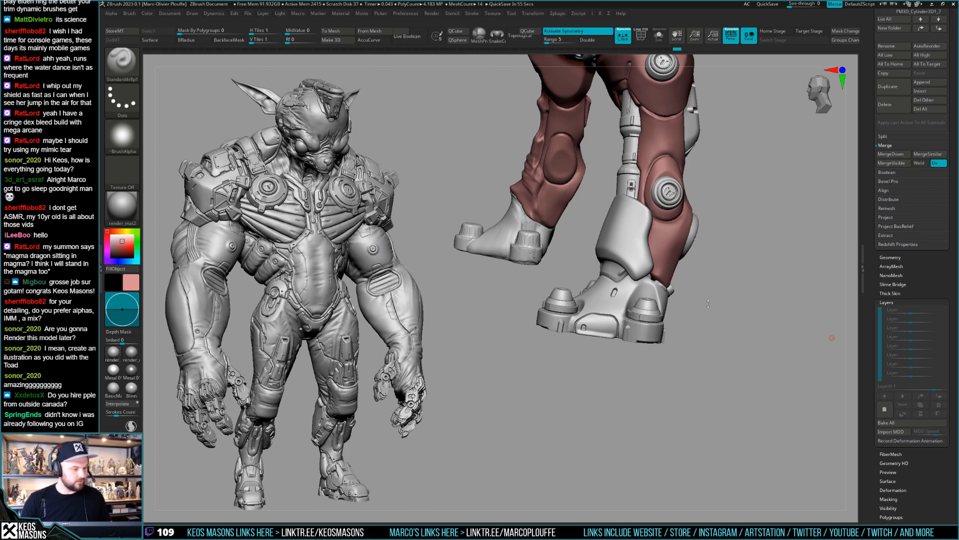
drag(708, 303, 698, 326)
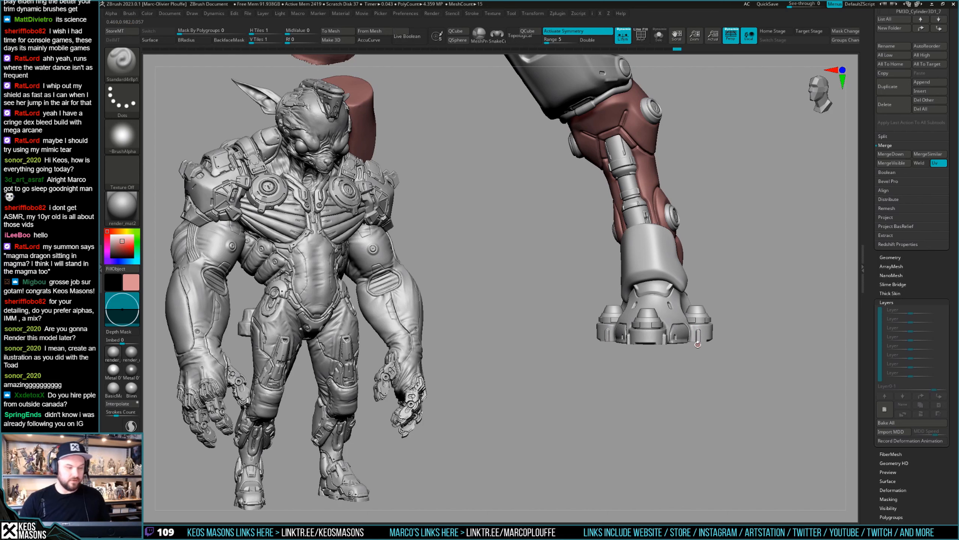
drag(698, 344, 675, 313)
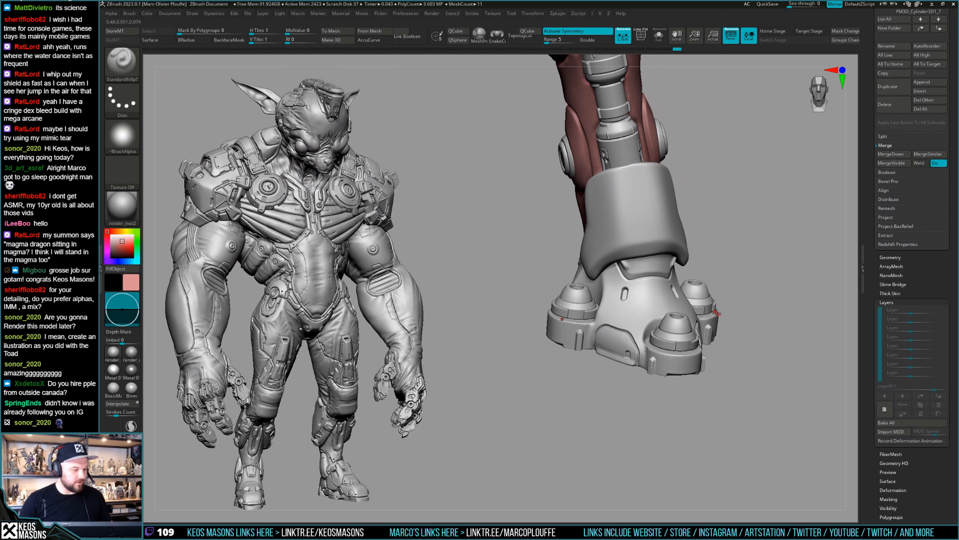
mouse_move(718, 309)
mouse_down()
mouse_move(700, 325)
mouse_move(723, 256)
mouse_up()
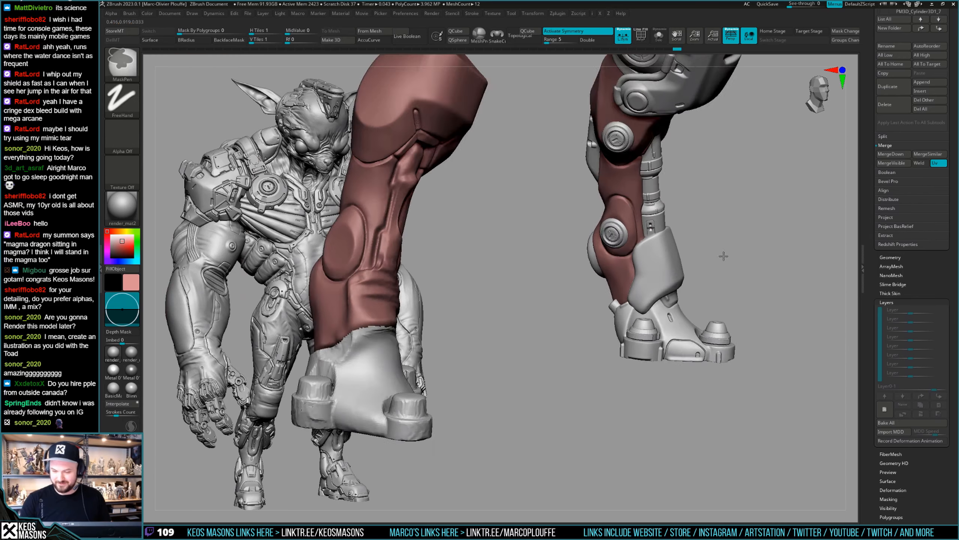
ctrl+right_drag(723, 256, 752, 287)
right_drag(699, 300, 742, 299)
right_drag(729, 336, 673, 328)
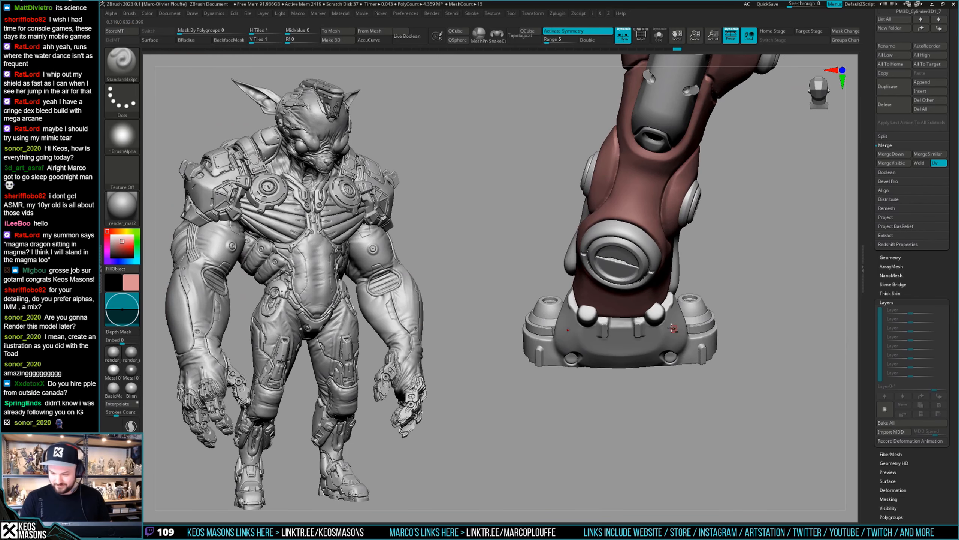
Step: Isolate the foot armor and set up the Sin_Alpha brush with the round Alpha 13
key(shift+s)
right_click(673, 327)
click(694, 308)
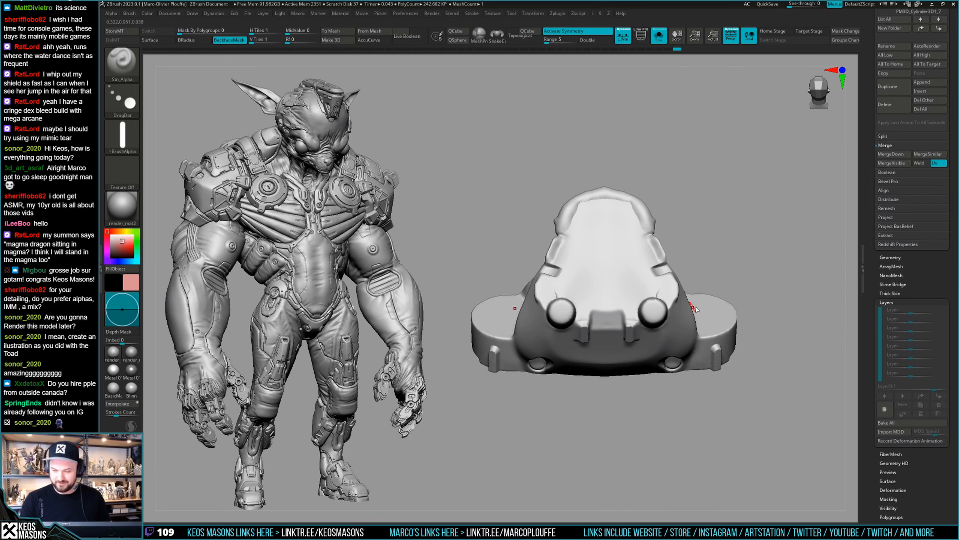
key(alt+a)
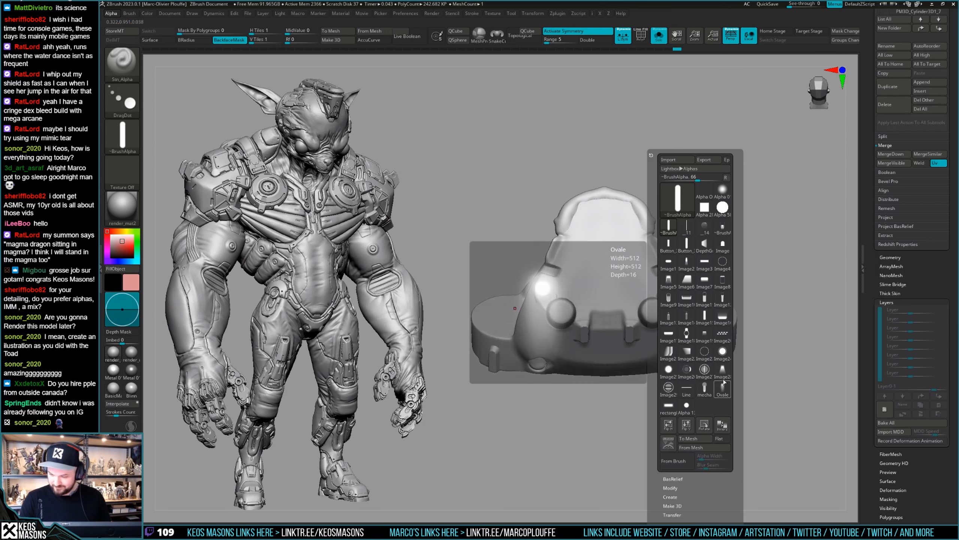
click(686, 405)
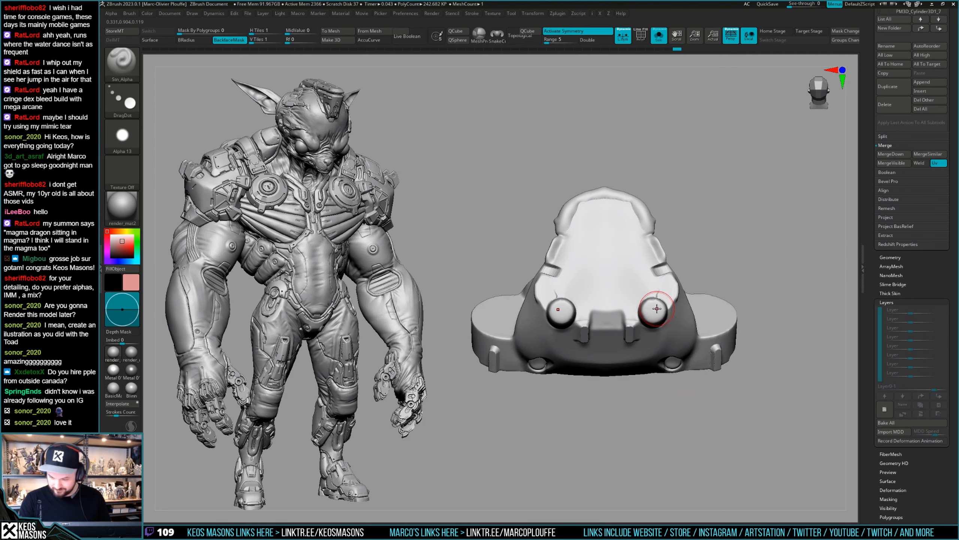
Step: Stamp the round alpha onto the paired rounded pegs at the back of the foot collar
key(space)
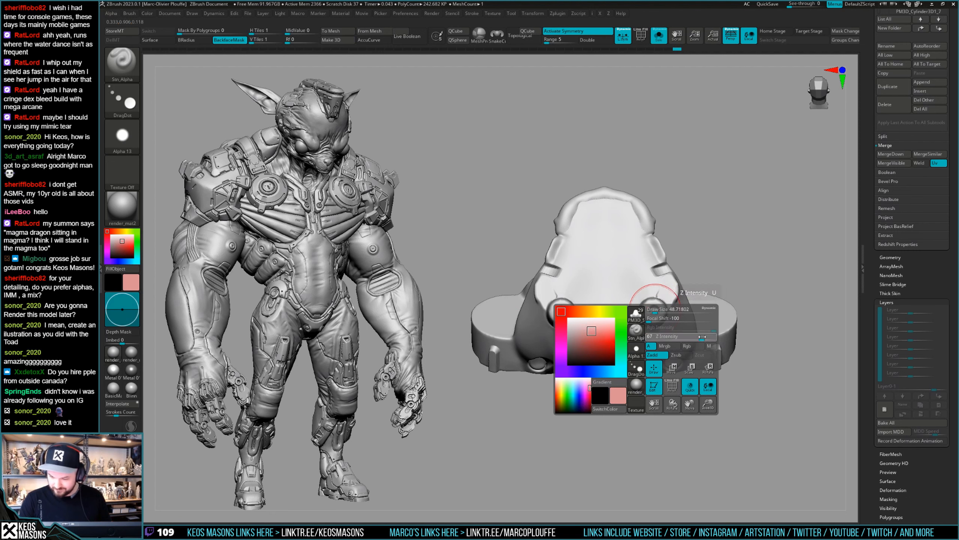
key(space)
click(655, 308)
mouse_move(659, 315)
ctrl+right_down()
mouse_move(658, 295)
mouse_move(642, 322)
mouse_move(666, 355)
ctrl+right_up()
Step: End the isolation of the foot armor and select the shin guard with the ClayBuildup brush active
key(alt+s)
key(space)
click(680, 302)
mouse_move(773, 240)
right_down()
mouse_move(668, 330)
mouse_move(698, 305)
mouse_move(722, 314)
mouse_move(672, 313)
mouse_move(674, 339)
right_up()
alt+click(622, 297)
Step: Examine the legs and the detailed foot armor in context with the rest of the figure
drag(656, 353, 687, 354)
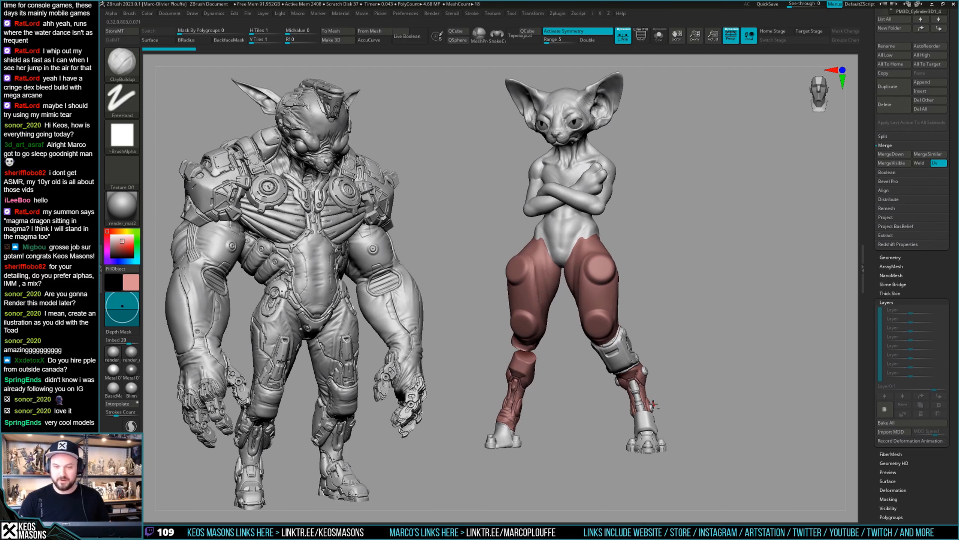
alt+drag(656, 405, 598, 391)
key(shift+f)
key(shift+f)
drag(616, 348, 691, 334)
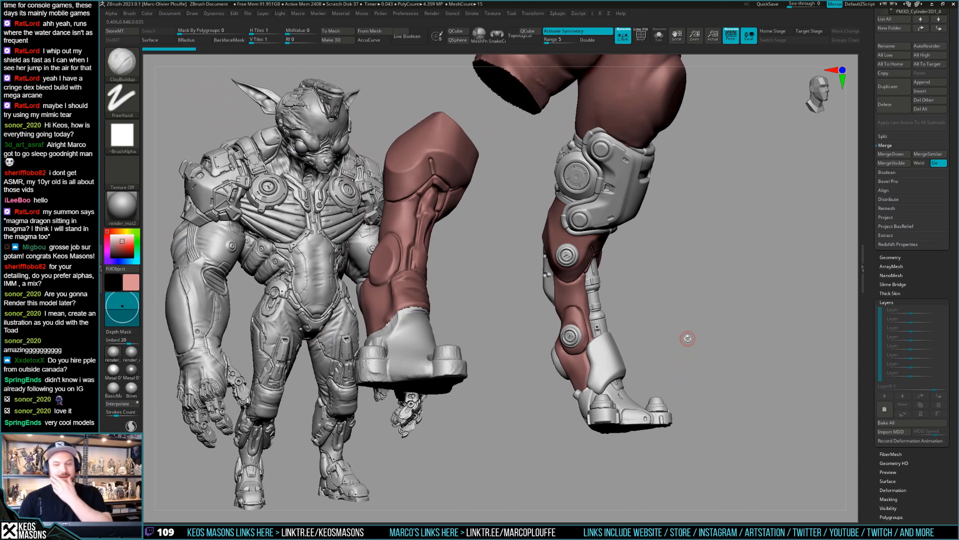
drag(752, 274, 717, 281)
key(space)
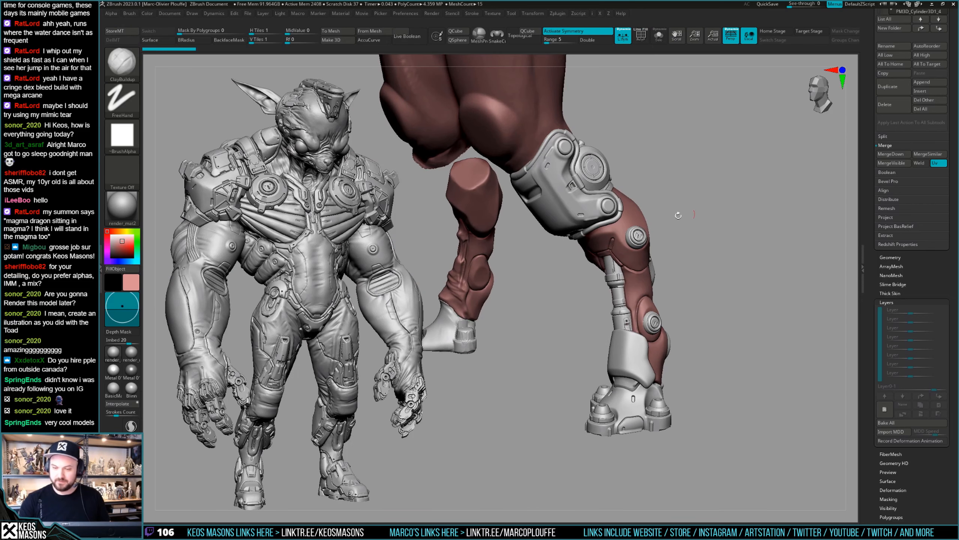
drag(619, 217, 650, 310)
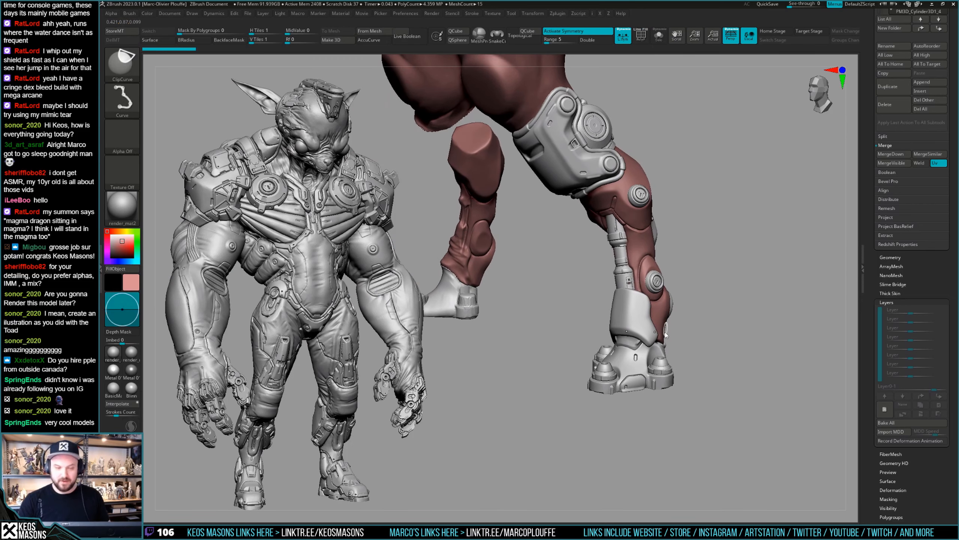
Step: Open the save dialog for the model in the megato project folder and close it
key(ctrl+shift+t)
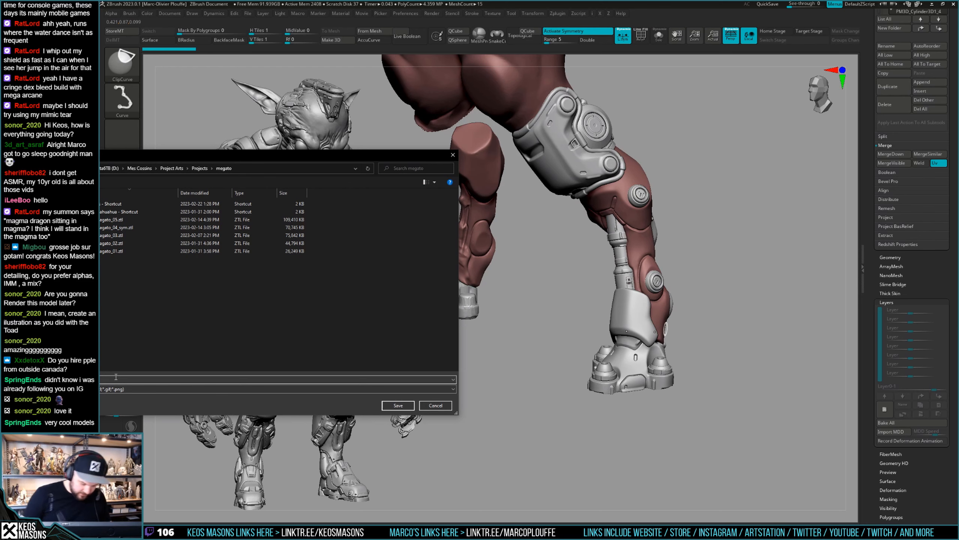
key(Escape)
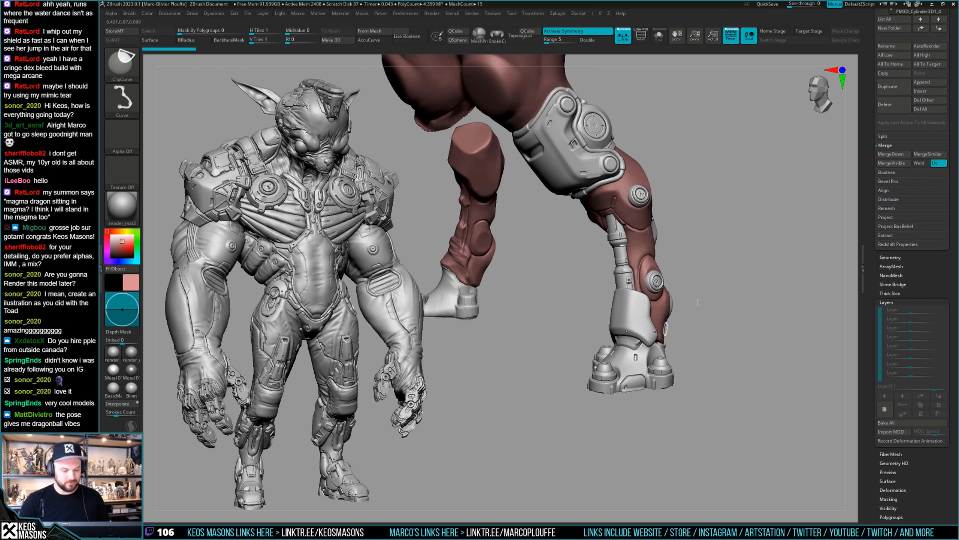
Step: Show the mech arms subtool folder, review the whole figure with its oversized arms, and hide the folder again
mouse_move(690, 292)
mouse_down()
mouse_move(726, 288)
mouse_move(705, 306)
mouse_move(704, 359)
mouse_move(704, 350)
mouse_up()
drag(874, 265, 874, 461)
drag(878, 184, 879, 223)
click(944, 223)
drag(811, 211, 789, 242)
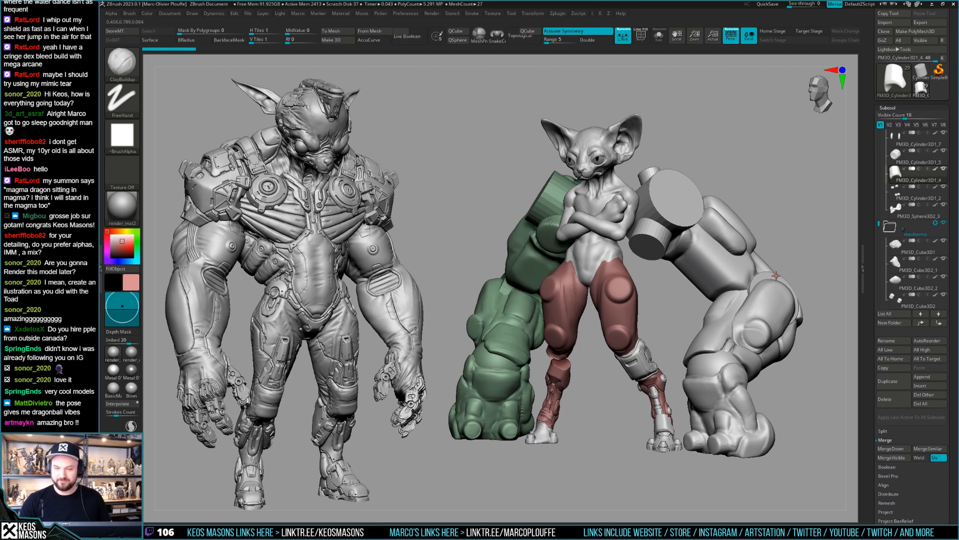
drag(656, 339, 654, 304)
drag(799, 252, 797, 231)
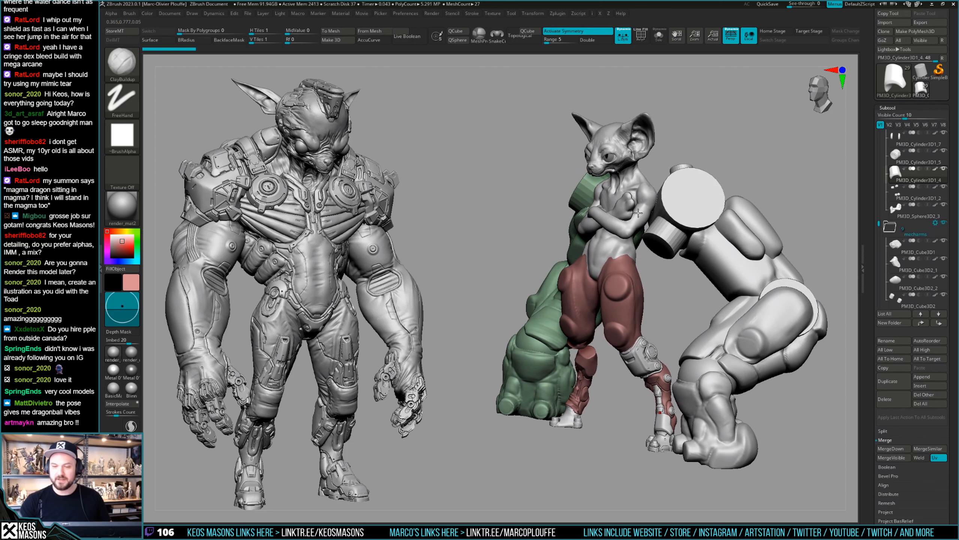
drag(742, 187, 778, 203)
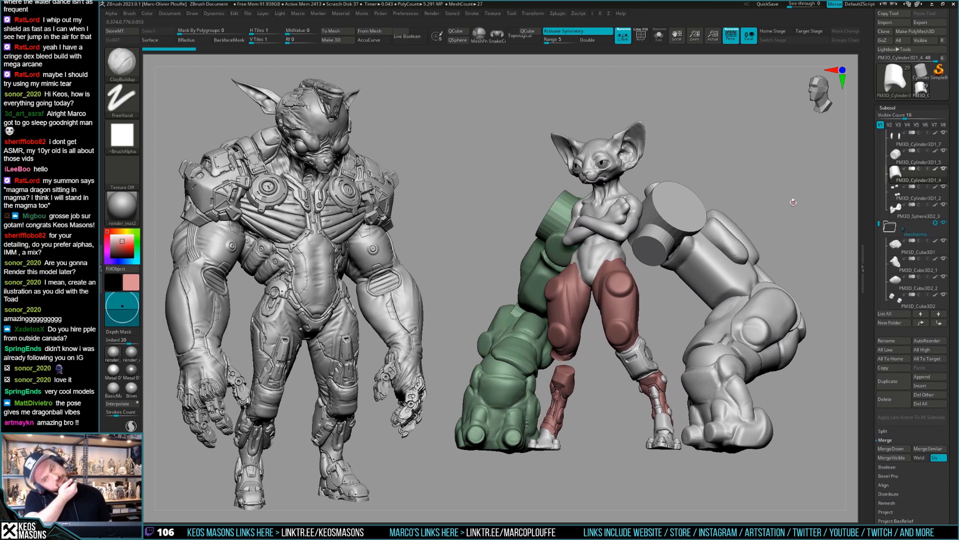
shift+drag(793, 250, 803, 231)
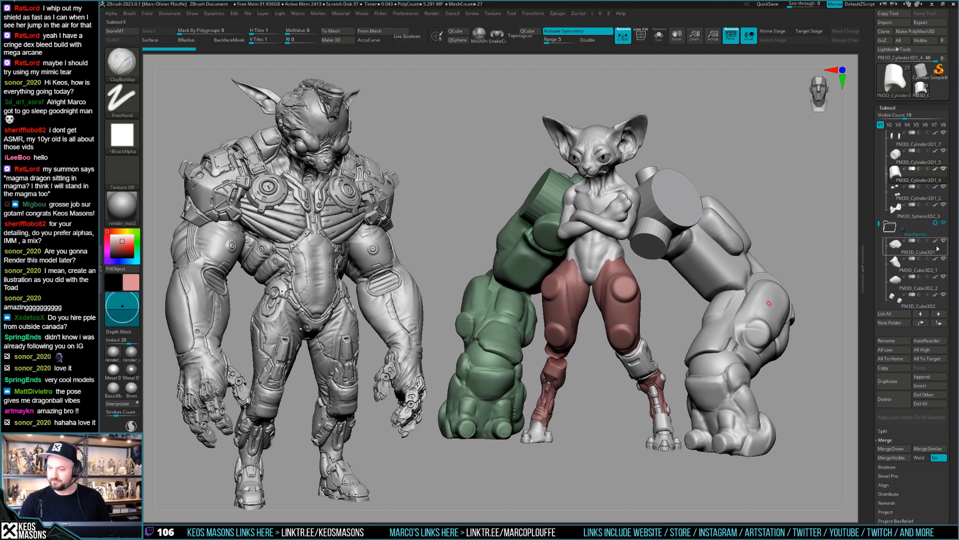
click(944, 223)
Step: Frame the shin guard's lower rim and activate the CurveTubeSnap brush
alt+right_drag(649, 381, 664, 334)
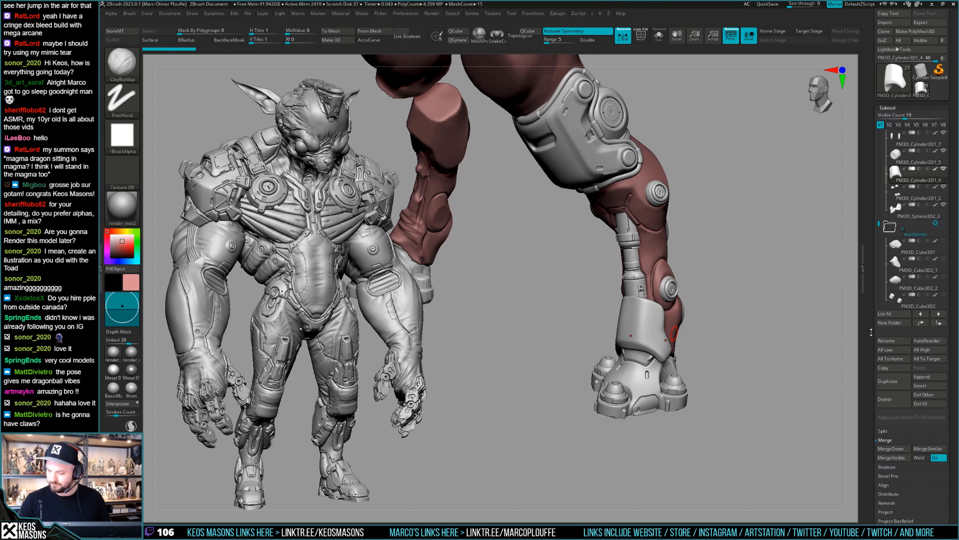
drag(872, 329, 872, 152)
key(x)
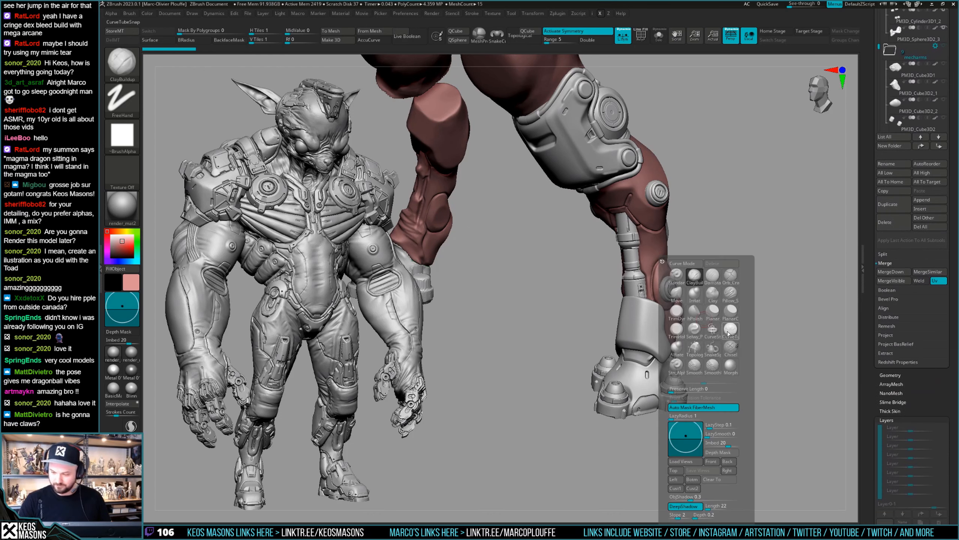
click(712, 329)
right_drag(699, 325, 612, 318)
Step: Try a tube along the shin guard's lower front edge, adjust the draw size and undo the tube
key(b)
key(m)
key(p)
key(space)
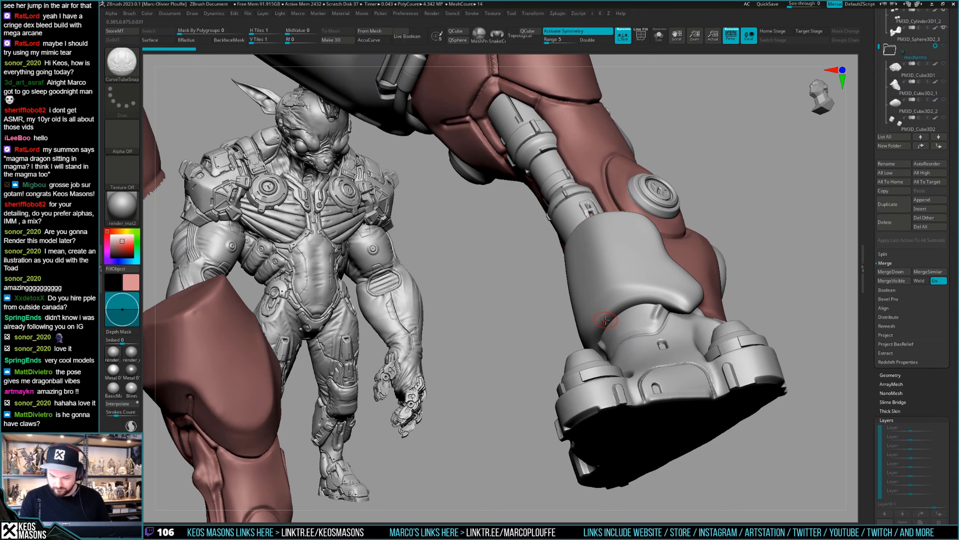
click(673, 301)
key(space)
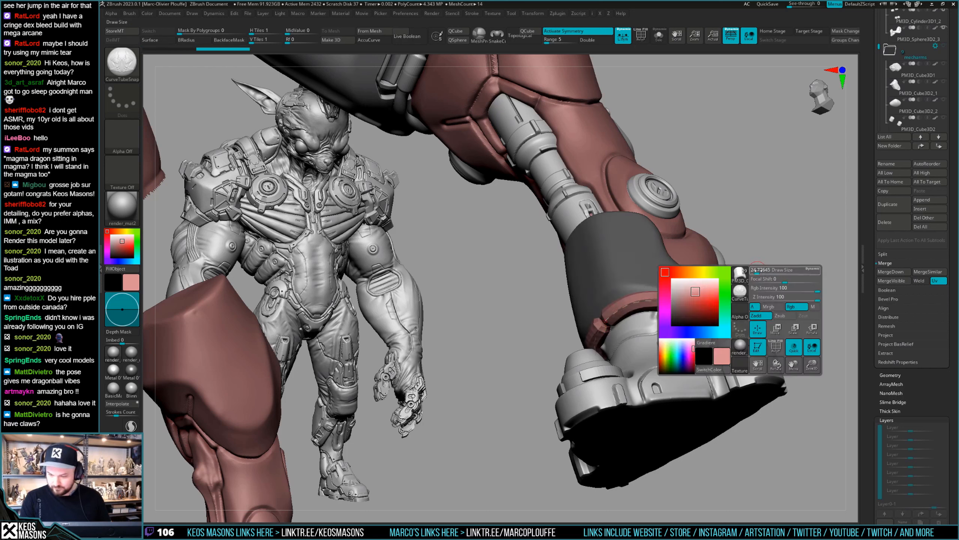
key(ctrl+z)
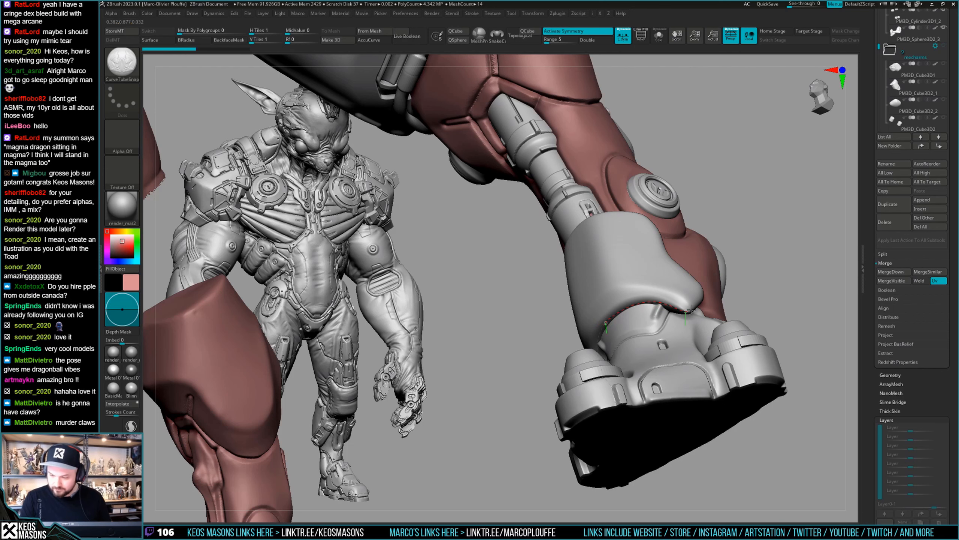
Step: Draw a thin snapped tube along the shin guard's lower rim, sides and upper edge, isolating the guard to finish the loop
key(ctrl+shift+z)
mouse_move(696, 313)
right_down()
mouse_move(680, 276)
mouse_move(703, 324)
mouse_move(690, 315)
right_up()
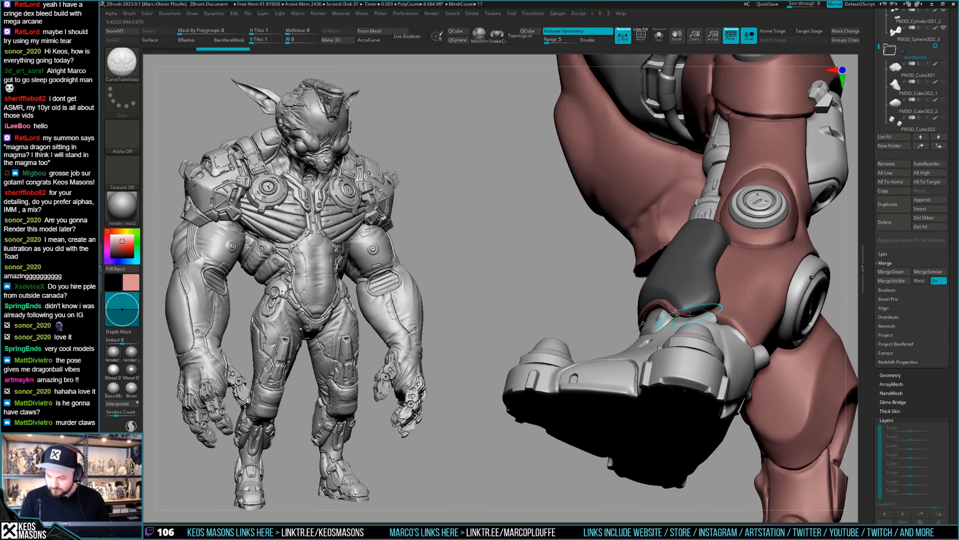
key(ctrl+shift+z)
mouse_move(732, 286)
right_down()
mouse_move(732, 297)
mouse_move(731, 288)
right_up()
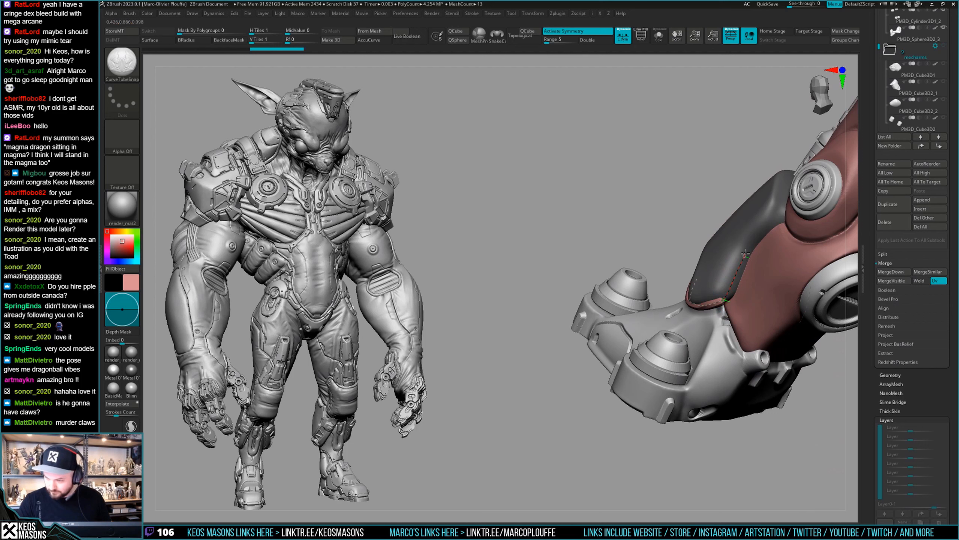
drag(781, 194, 783, 191)
right_drag(770, 212, 716, 281)
key(alt+shift+s)
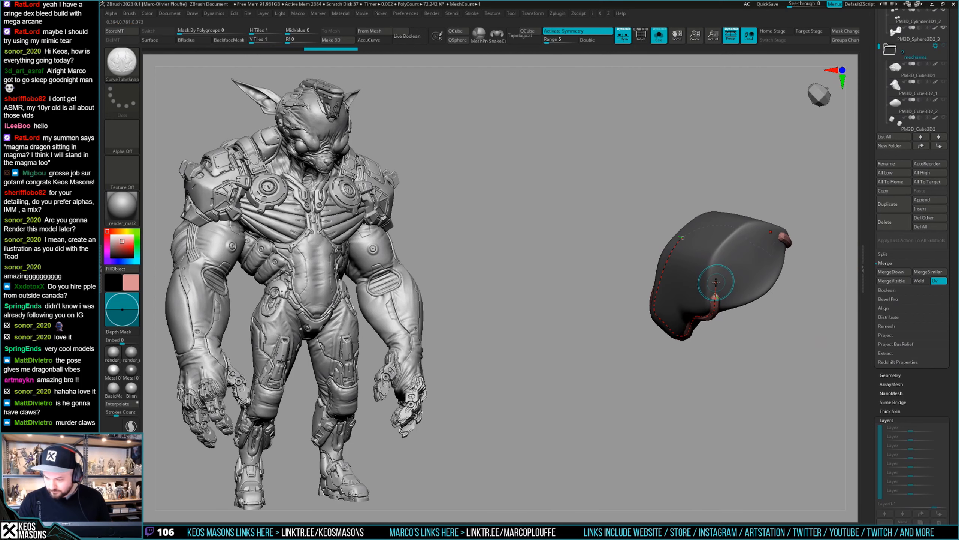
right_drag(738, 240, 728, 336)
ctrl+drag(728, 336, 736, 321)
mouse_move(736, 315)
right_down()
mouse_move(734, 304)
mouse_move(745, 308)
mouse_move(721, 305)
mouse_move(727, 313)
right_up()
Step: Split the tube loop off the shin guard into its own subtool and show it with the rest of the leg
key(alt+s)
key(space)
click(718, 276)
right_drag(747, 241, 670, 281)
key(alt+s)
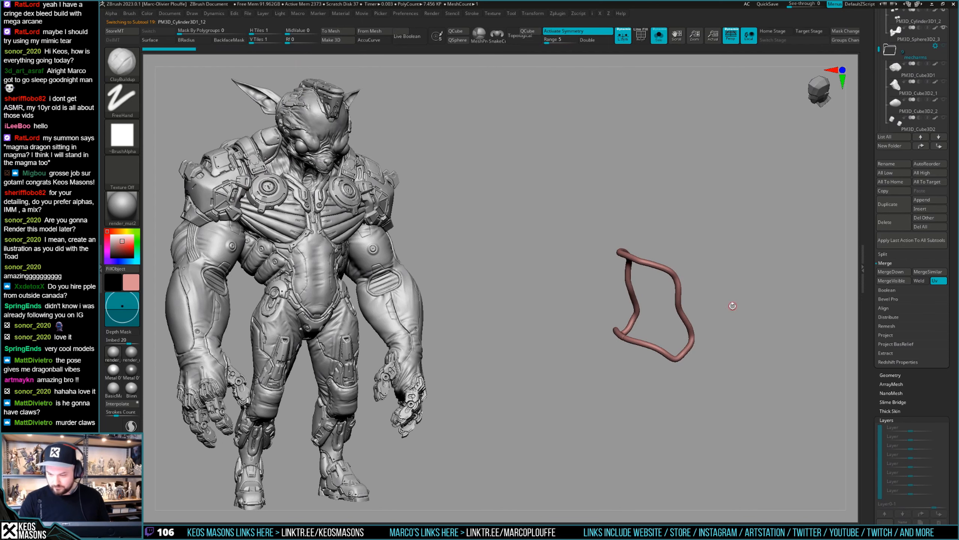
drag(732, 305, 732, 300)
key(alt+s)
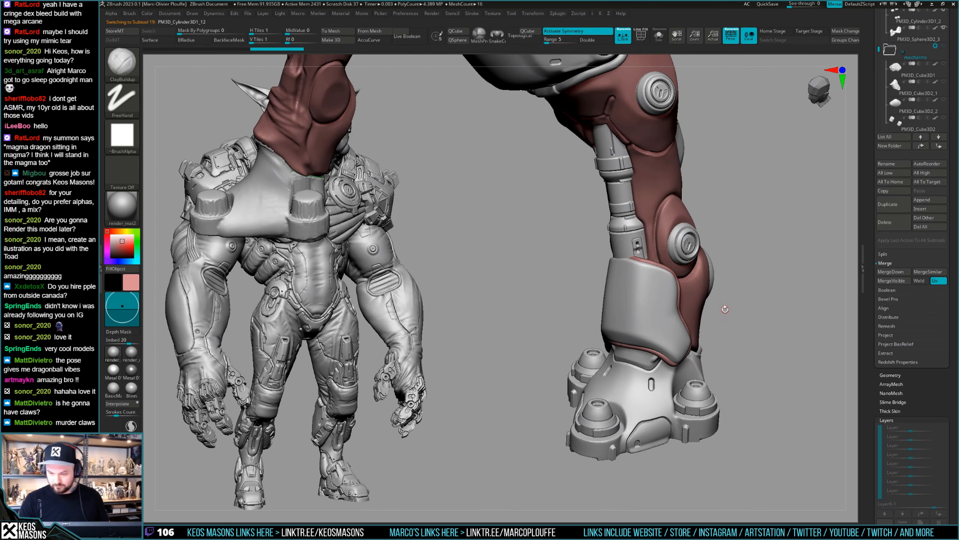
Step: Recolour the tube loop to match the grey of the shin guard
key(space)
drag(656, 326, 686, 320)
key(space)
click(680, 310)
Step: Select the shin guard subtool, check its polygroups and merge the tube loop into it
drag(871, 255, 872, 301)
click(916, 134)
key(shift+f)
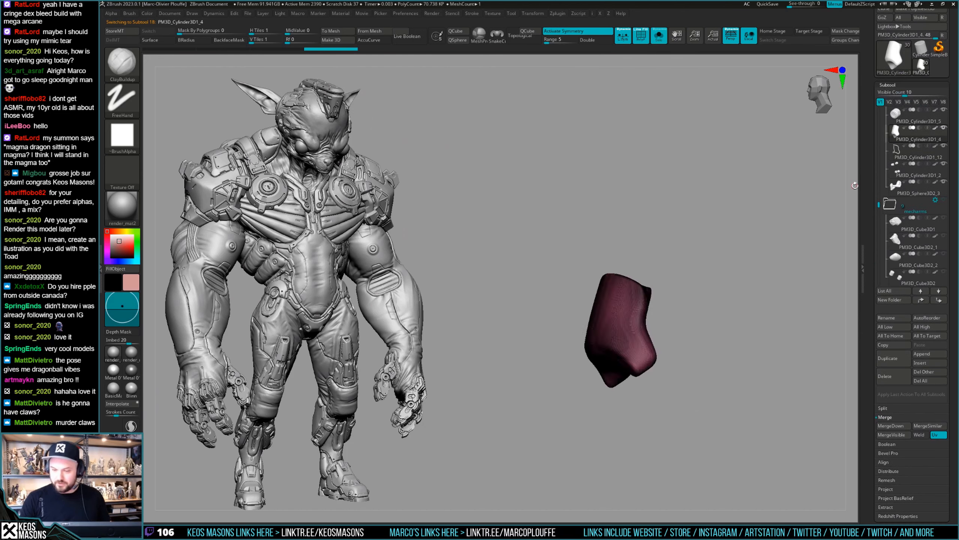
key(shift+f)
drag(722, 326, 719, 354)
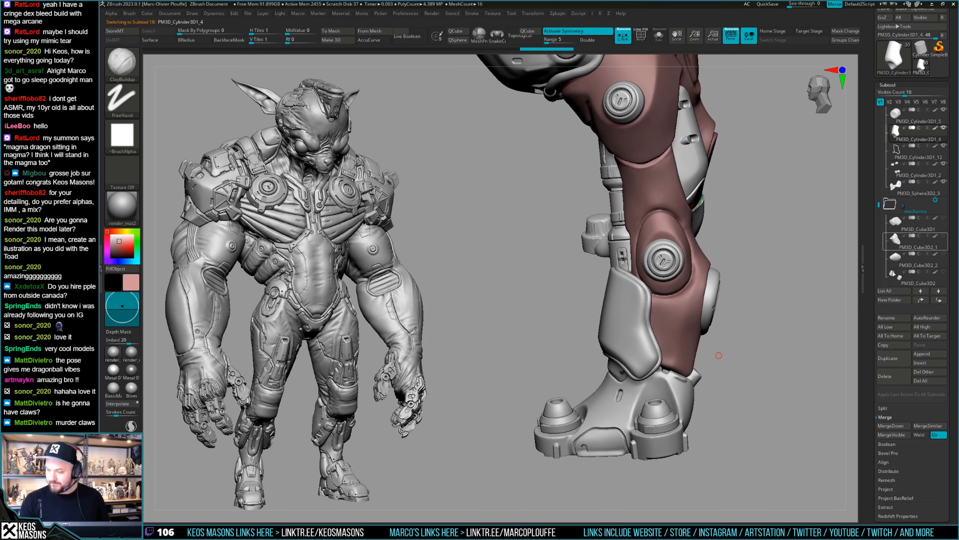
key(shift+f)
drag(719, 355, 662, 288)
key(shift+f)
Step: Move and rotate the merged shin guard and tube with the gizmo to seat them above the foot
key(w)
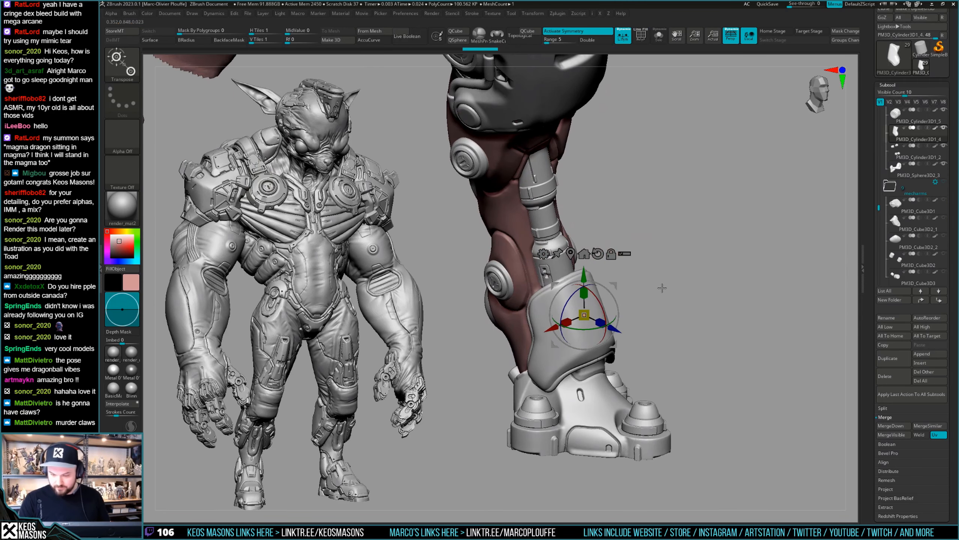
drag(605, 309, 730, 282)
key(w)
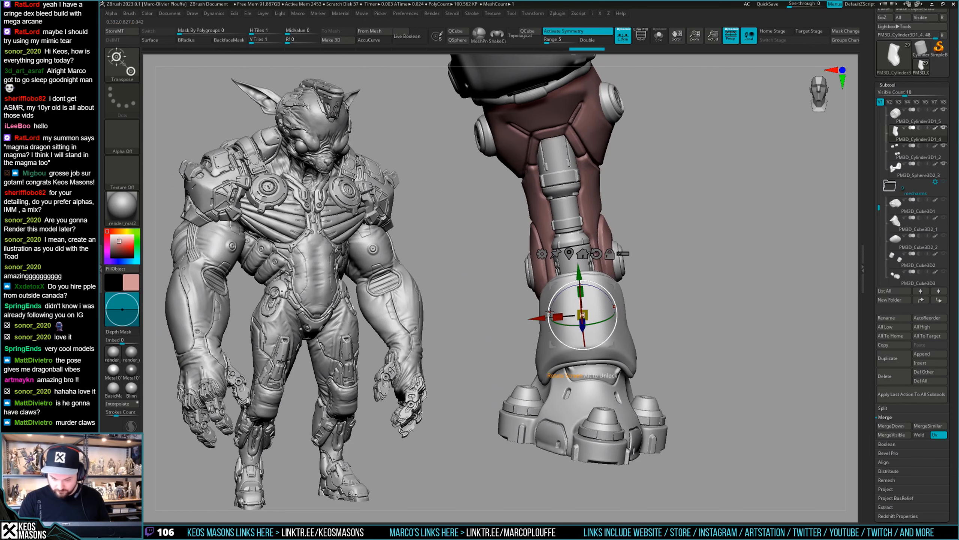
drag(549, 313, 714, 323)
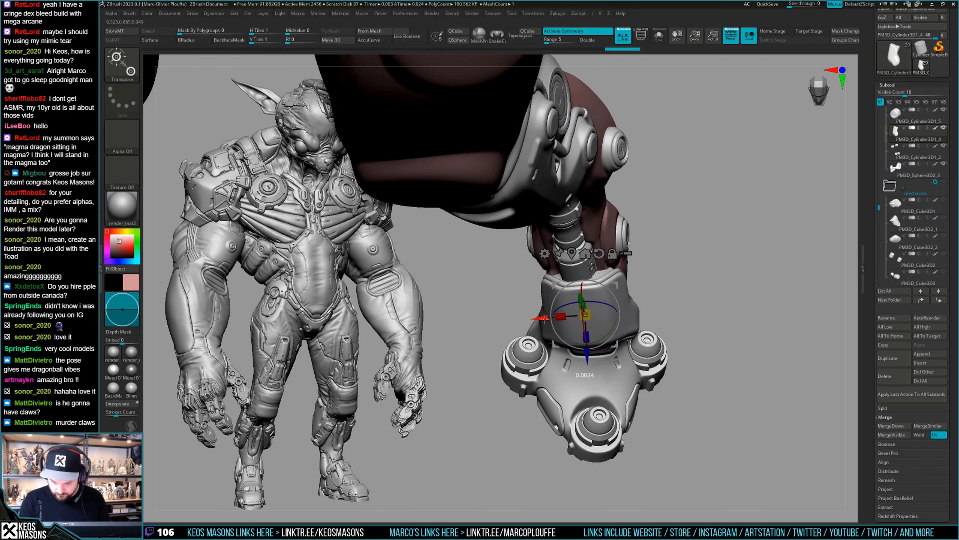
mouse_move(687, 287)
mouse_down()
mouse_move(696, 274)
mouse_move(706, 282)
mouse_move(698, 298)
mouse_move(655, 320)
mouse_move(671, 336)
mouse_move(704, 317)
mouse_move(691, 339)
mouse_move(674, 325)
mouse_move(689, 308)
mouse_up()
key(q)
key(w)
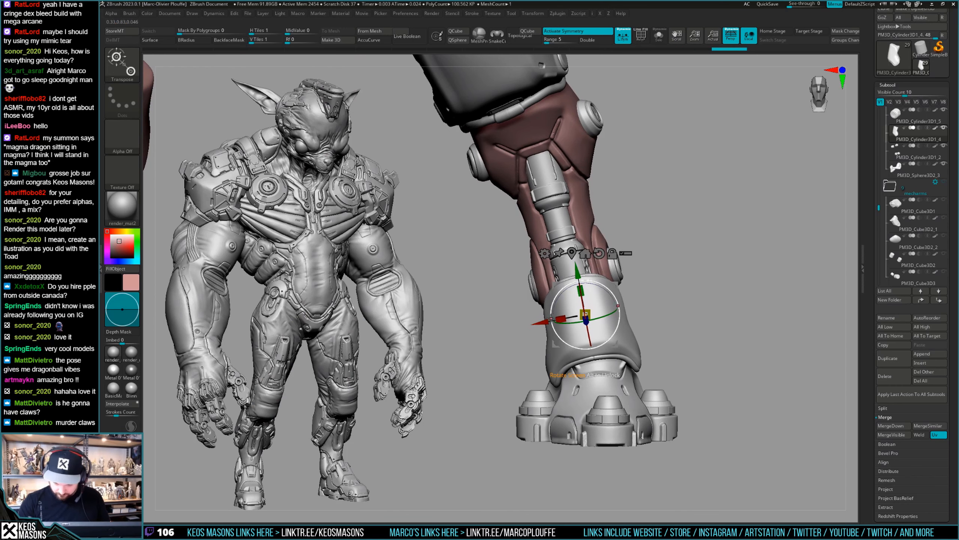
key(q)
mouse_move(716, 254)
mouse_down()
mouse_move(700, 267)
mouse_move(718, 264)
mouse_move(710, 291)
mouse_move(706, 280)
mouse_up()
Step: Isolate the merged shin guard and split the tube loop back into a separate subtool
key(alt+s)
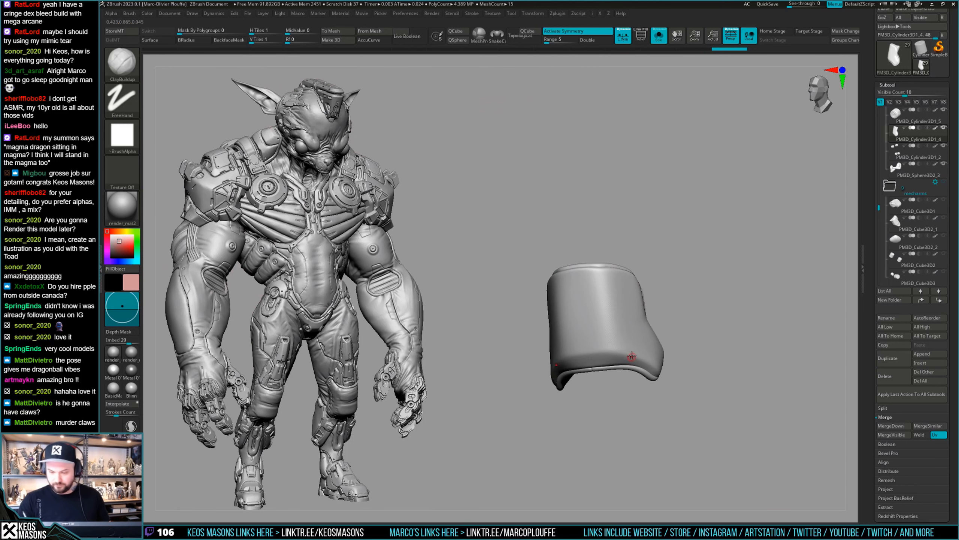
key(shift+f)
key(shift+f)
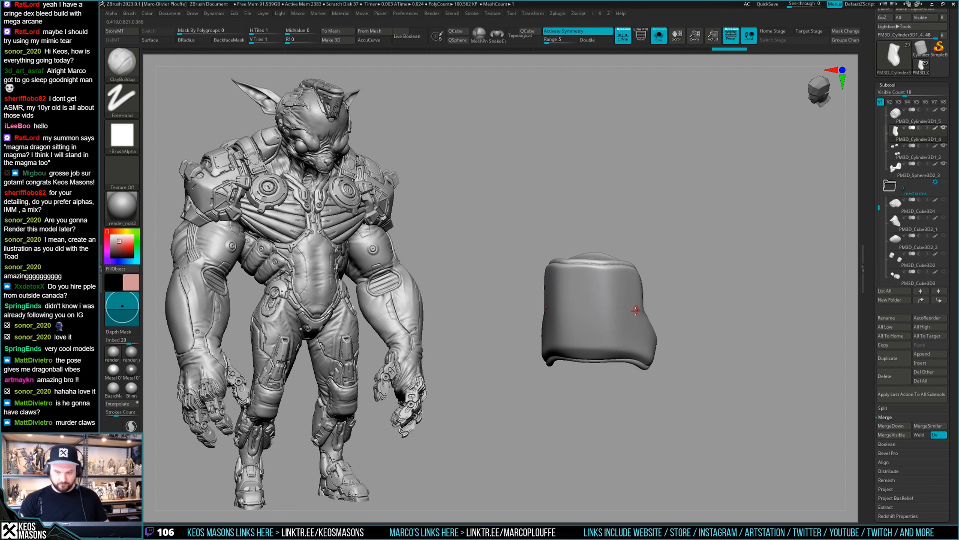
mouse_move(749, 268)
shift+mouse_down()
mouse_move(742, 251)
mouse_move(730, 272)
shift+mouse_up()
key(ctrl+shift)
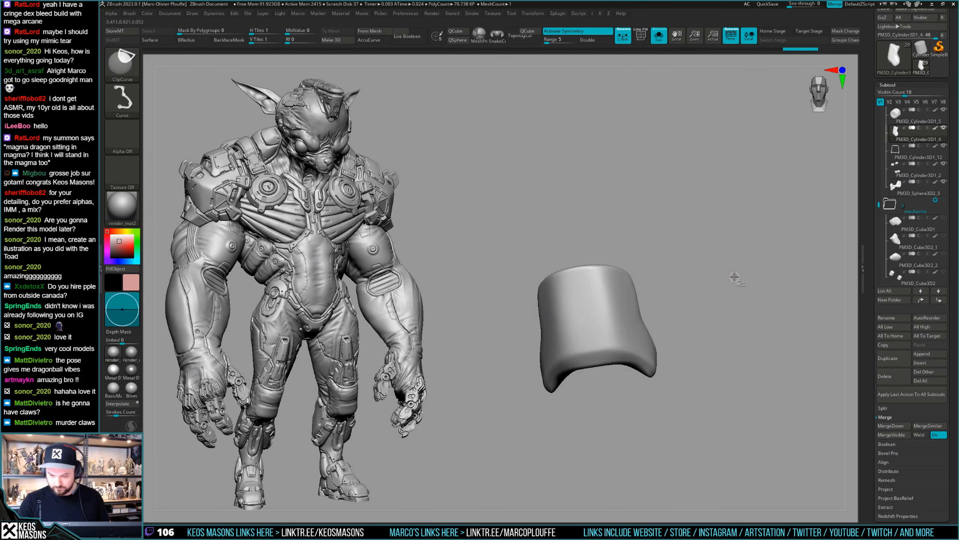
mouse_move(642, 296)
mouse_down()
mouse_move(713, 296)
mouse_move(708, 308)
mouse_up()
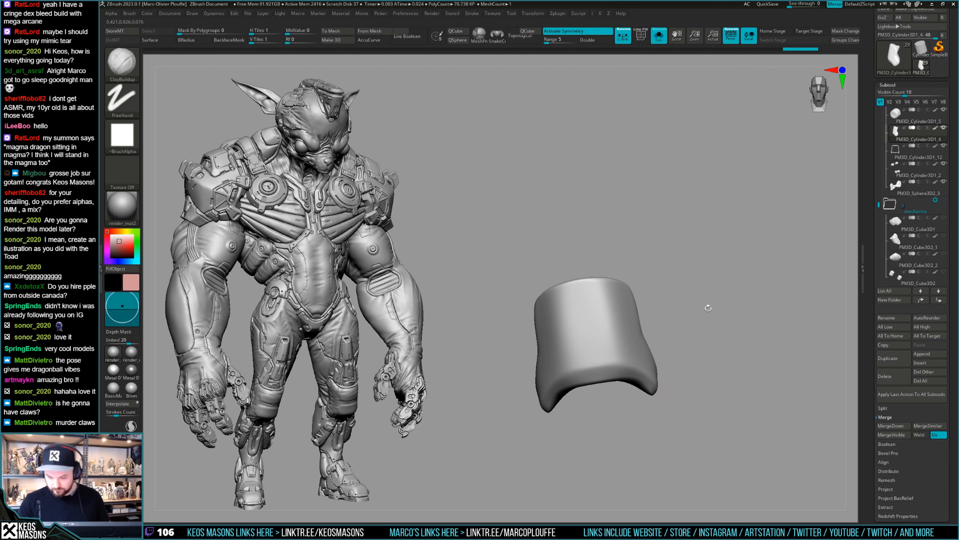
Step: Mirror and weld the isolated shin guard, subdivide it once and check its wireframe
key(space)
click(715, 437)
key(shift+f)
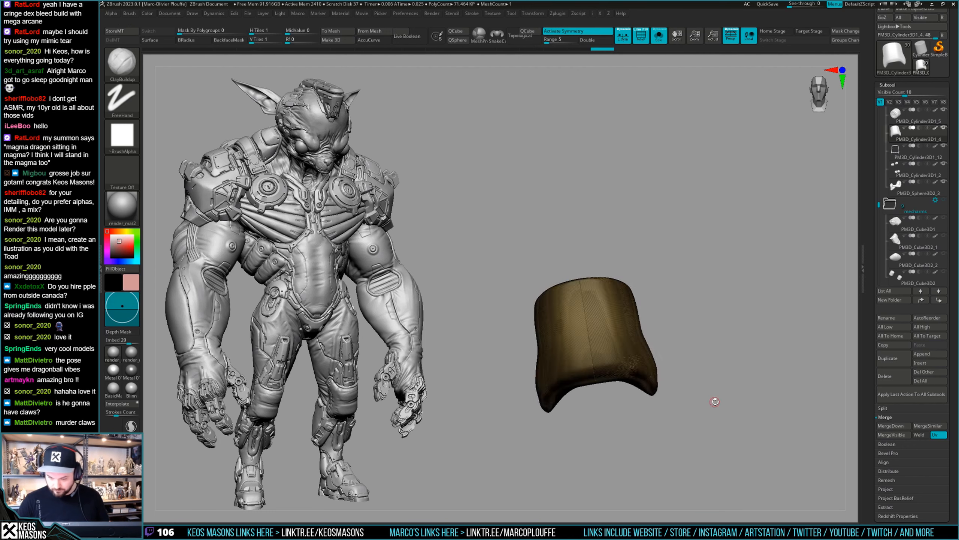
alt+drag(715, 402, 719, 429)
key(shift+f)
key(ctrl)
key(ctrl+d)
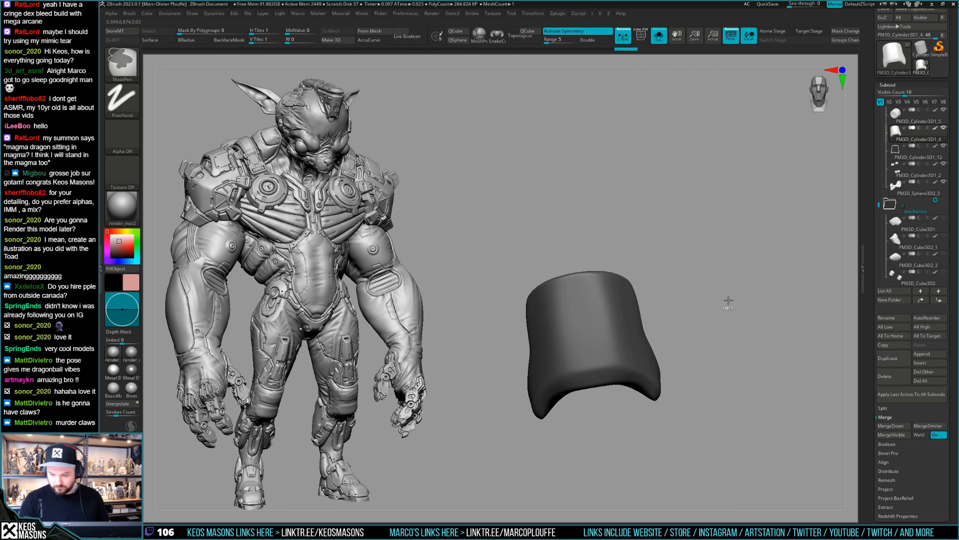
key(shift+f)
mouse_move(724, 409)
mouse_down()
mouse_move(718, 388)
mouse_move(725, 423)
mouse_move(713, 394)
mouse_up()
key(shift+f)
Step: Remesh the subdivided shin guard with DynaMesh and check the resulting polyframe
key(space)
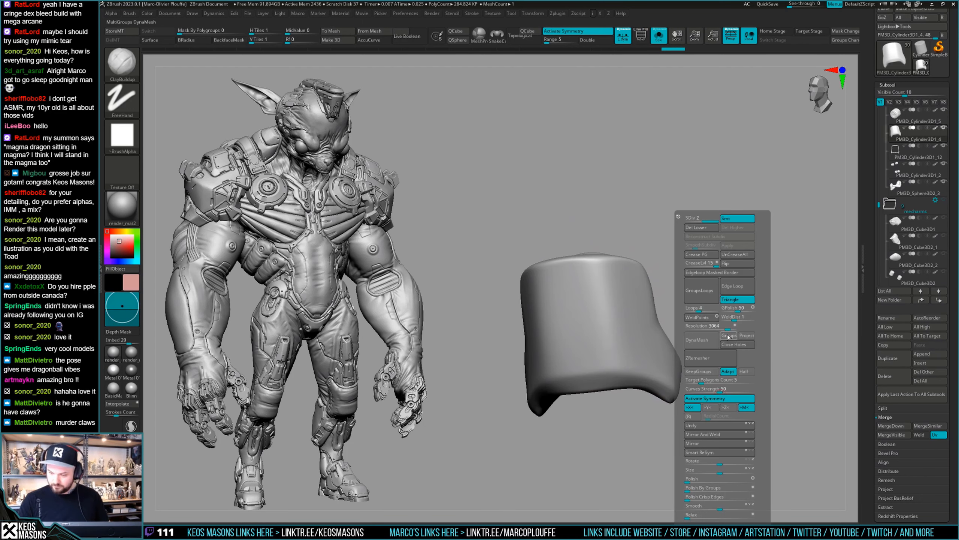
click(704, 341)
click(681, 358)
key(space)
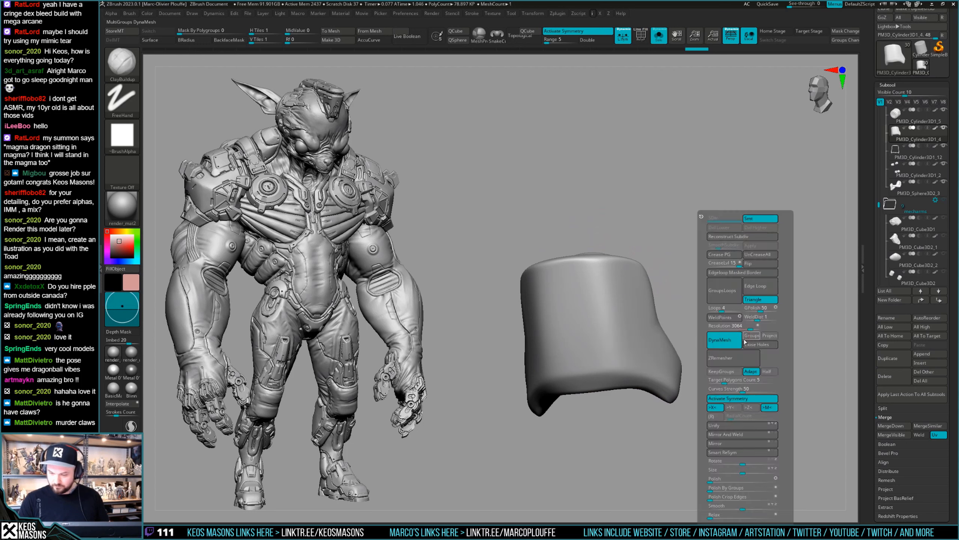
click(732, 337)
key(shift+f)
key(space)
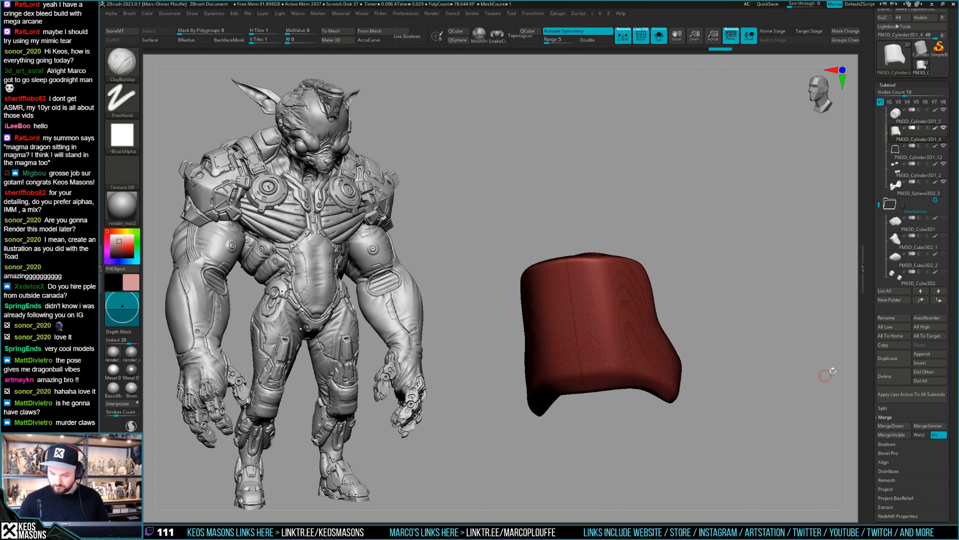
key(shift+f)
Step: Select the tube loop subtool, check its wireframe and end the isolation to show the whole leg
click(896, 154)
key(shift+f)
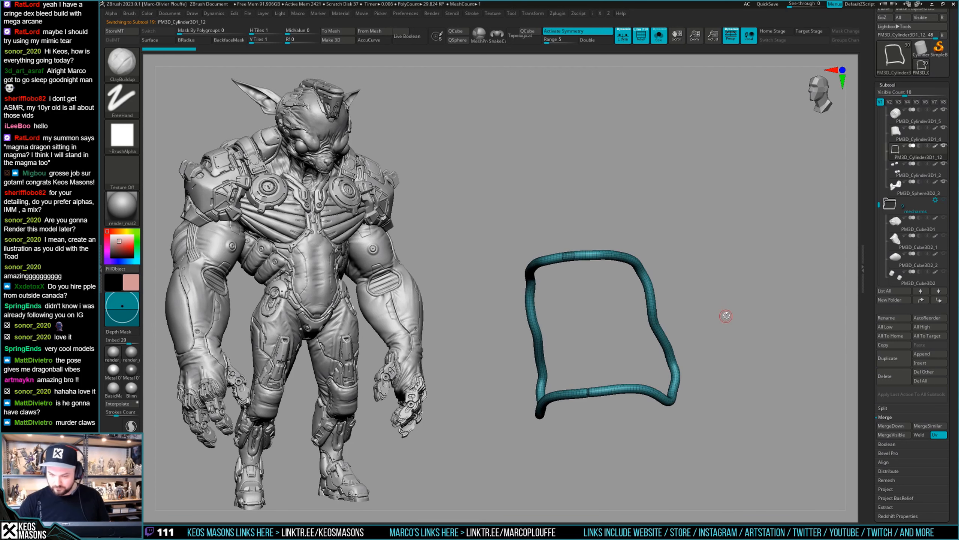
key(shift+f)
key(alt+s)
drag(728, 319, 694, 308)
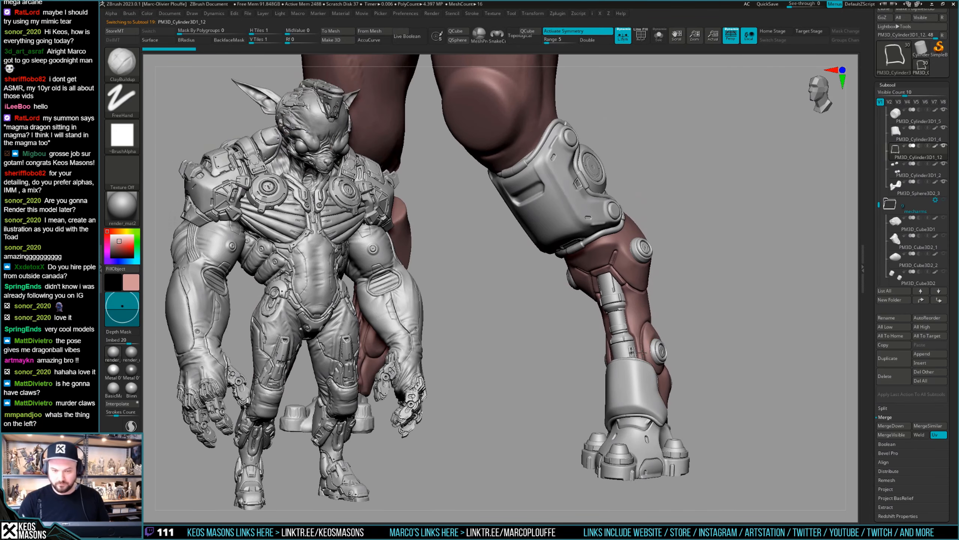
drag(645, 355, 658, 357)
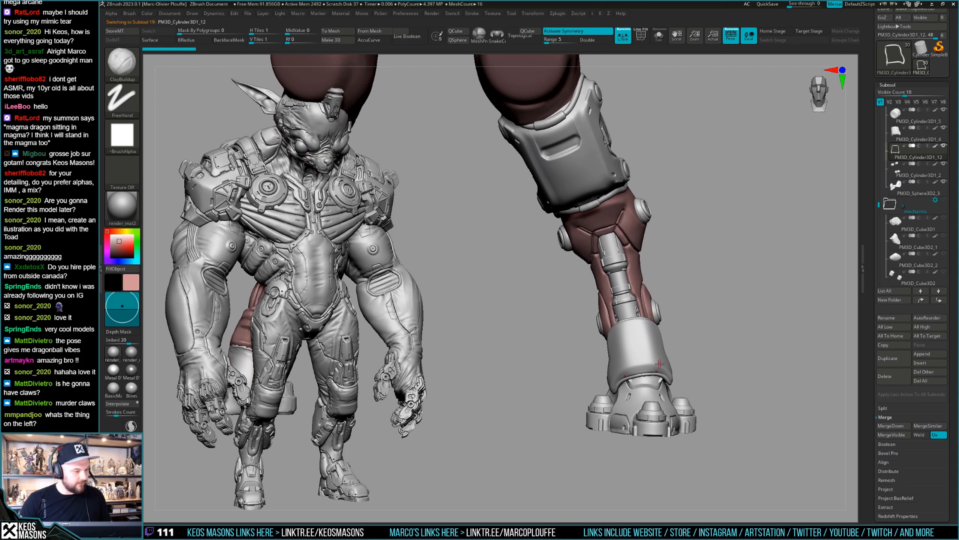
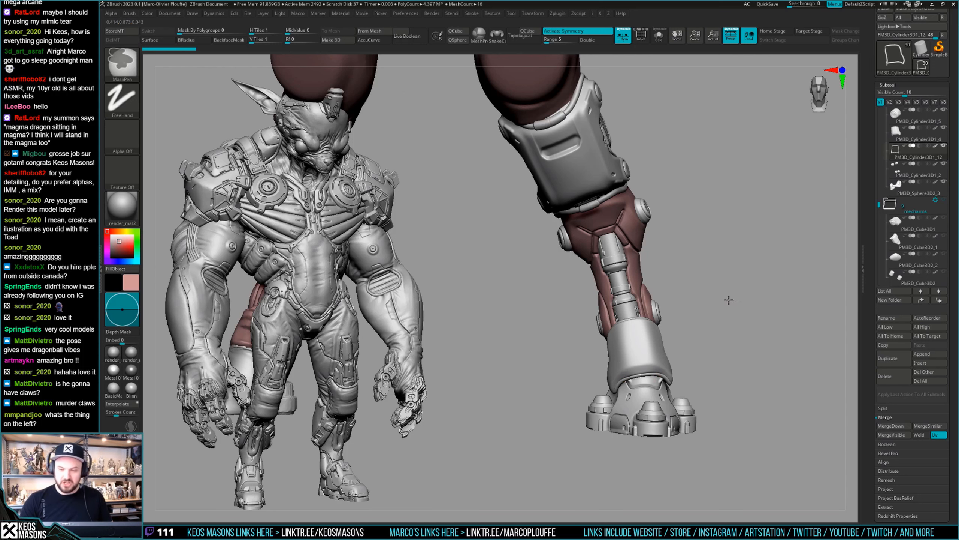
Step: Examine the full cat figure beside the reference character
ctrl+right_drag(728, 300, 717, 384)
right_drag(712, 320, 695, 316)
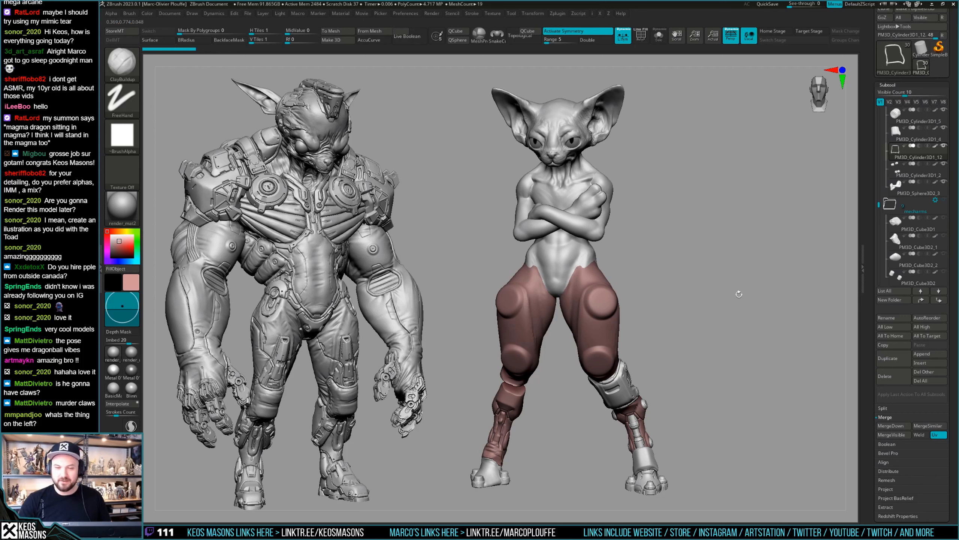
right_drag(731, 287, 729, 284)
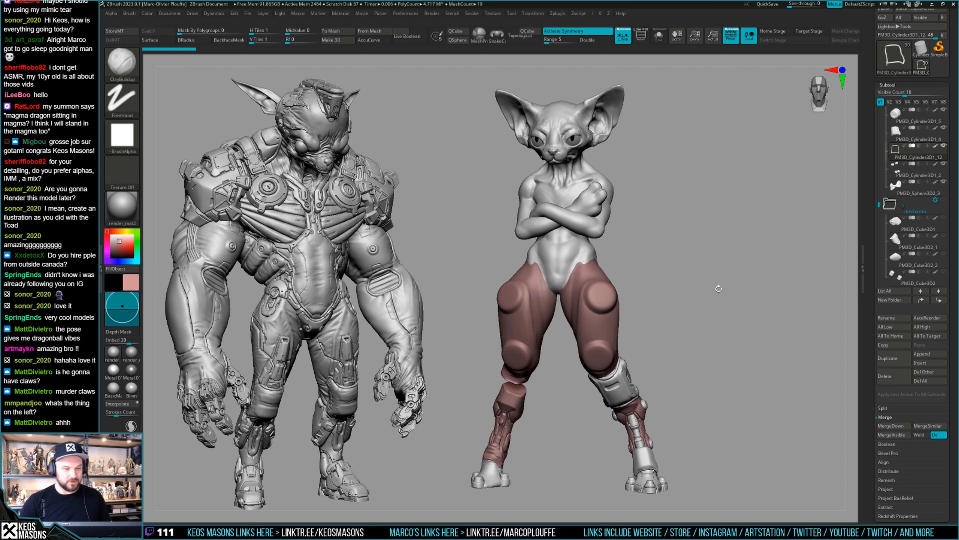
drag(715, 285, 726, 305)
Step: Mask a short section of the tube trim at the front centre of the shin guard's lower edge
alt+drag(668, 409, 635, 310)
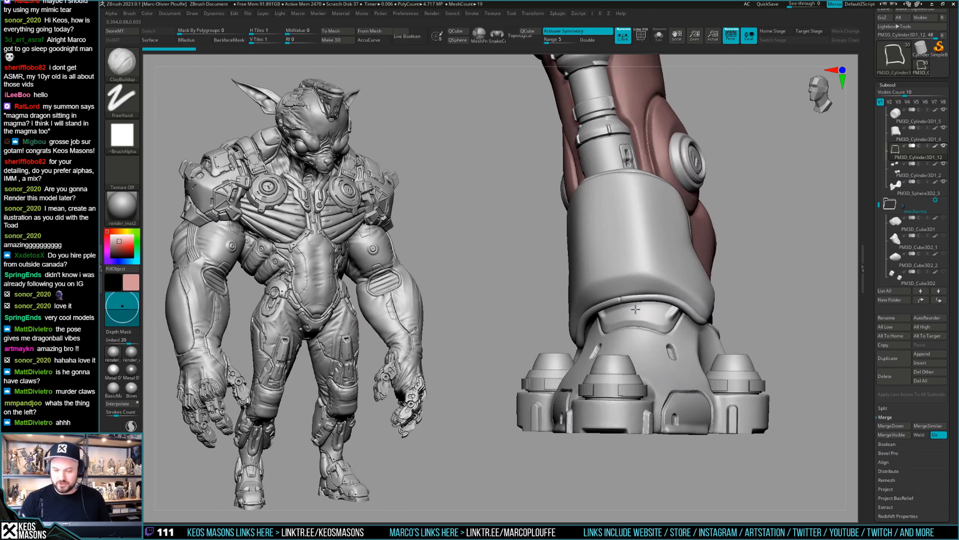
right_drag(636, 309, 609, 332)
right_click(609, 340)
drag(609, 303, 633, 298)
right_drag(620, 325, 631, 299)
ctrl+drag(634, 298, 621, 299)
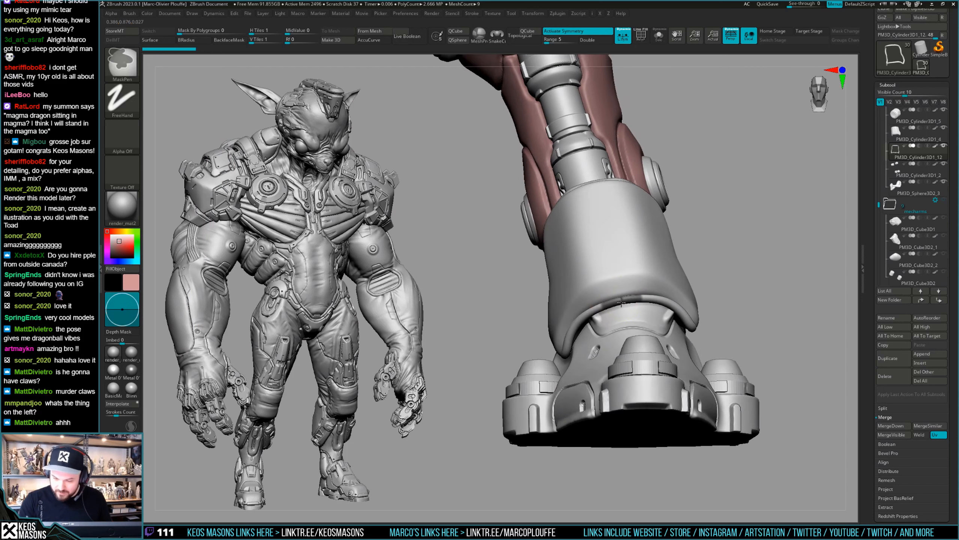
Step: Mask further short sections along the tube trim's side and upper edges, and invert the mask
mouse_move(728, 262)
right_down()
mouse_move(684, 316)
mouse_move(678, 299)
right_up()
mouse_move(678, 297)
ctrl+mouse_down()
mouse_move(671, 278)
mouse_move(679, 293)
ctrl+mouse_up()
mouse_move(681, 293)
right_down()
mouse_move(649, 208)
mouse_move(629, 270)
mouse_move(604, 242)
right_up()
ctrl+drag(619, 245, 585, 233)
right_drag(584, 233, 598, 225)
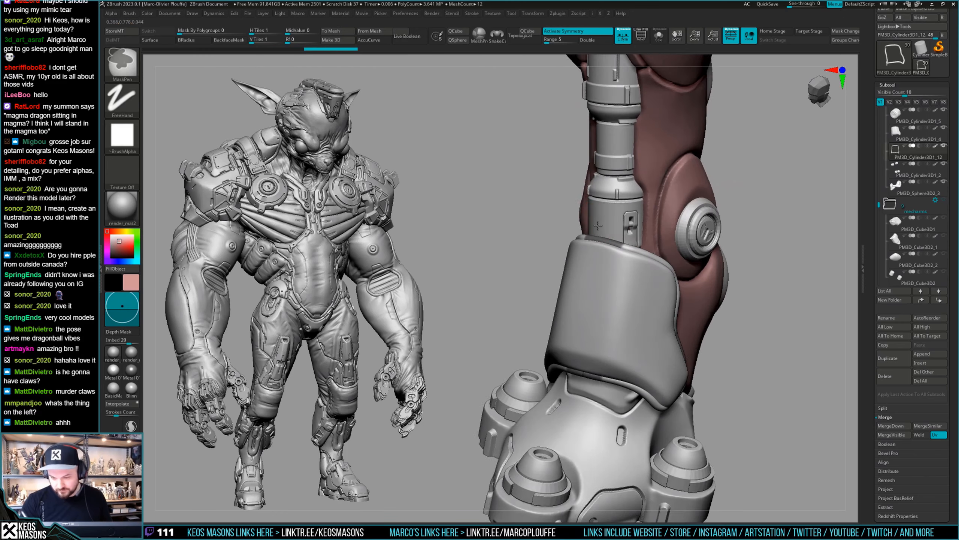
mouse_move(774, 295)
right_down()
mouse_move(755, 272)
mouse_move(787, 252)
right_up()
ctrl+click(799, 263)
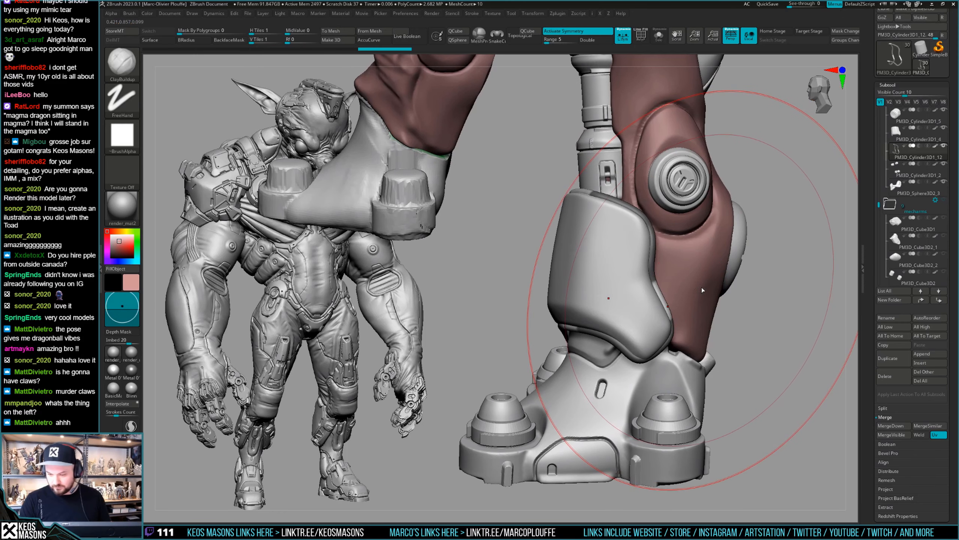
Step: Thicken the unmasked sections of the tube trim with the Inflat brush, undoing and redoing the first attempt
key(space)
click(690, 295)
key(s)
drag(670, 297, 670, 296)
right_drag(595, 331, 612, 338)
right_click(614, 339)
key(ctrl+z)
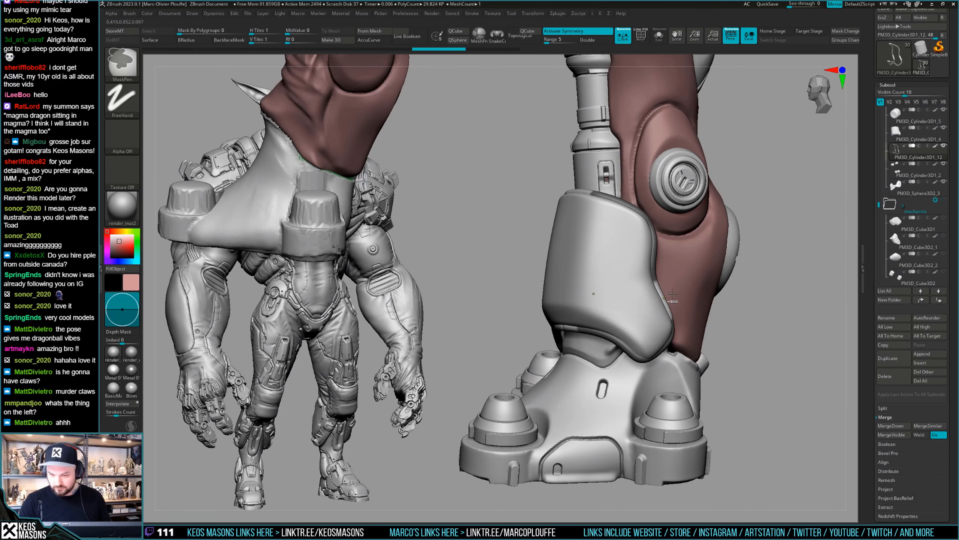
drag(675, 286, 673, 287)
mouse_move(673, 286)
ctrl+right_down()
mouse_move(680, 302)
mouse_move(756, 320)
mouse_move(730, 305)
mouse_move(766, 302)
ctrl+right_up()
right_drag(621, 344, 661, 334)
click(662, 334)
Step: Adjust the thickened tube trim sections with the Move brush and check them from the front and side
right_click(663, 334)
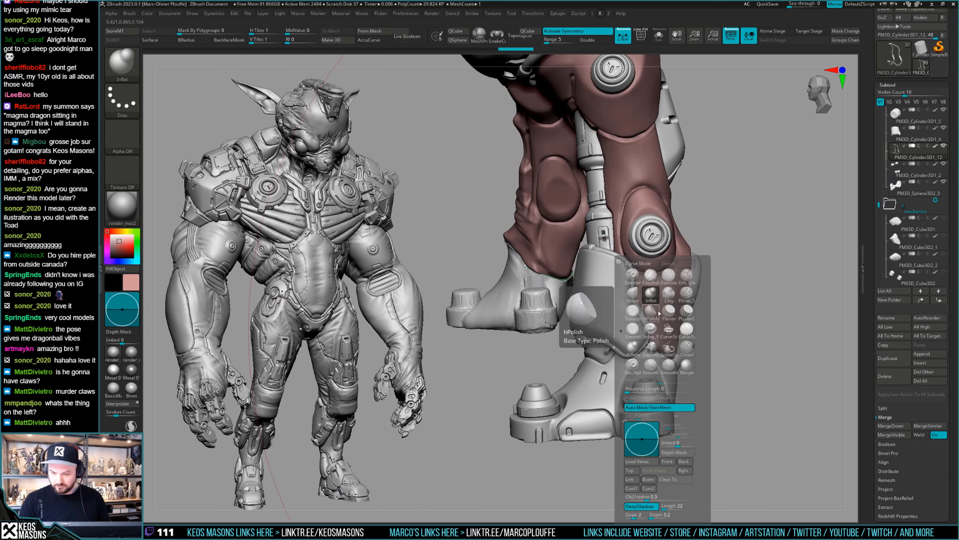
click(633, 294)
right_click(603, 305)
drag(603, 304, 590, 305)
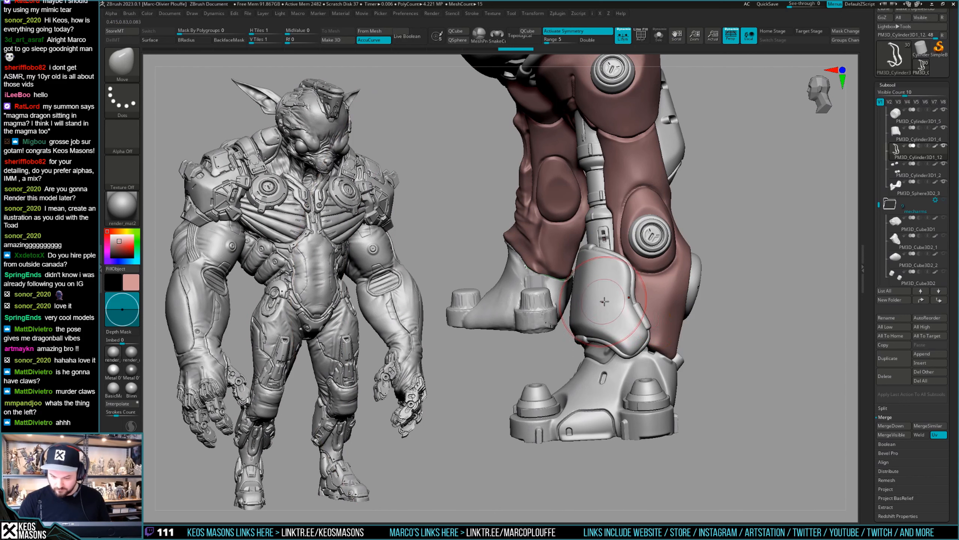
mouse_move(669, 317)
alt+right_down()
mouse_move(658, 287)
mouse_move(626, 334)
mouse_move(649, 343)
alt+right_up()
ctrl+right_drag(648, 343, 651, 357)
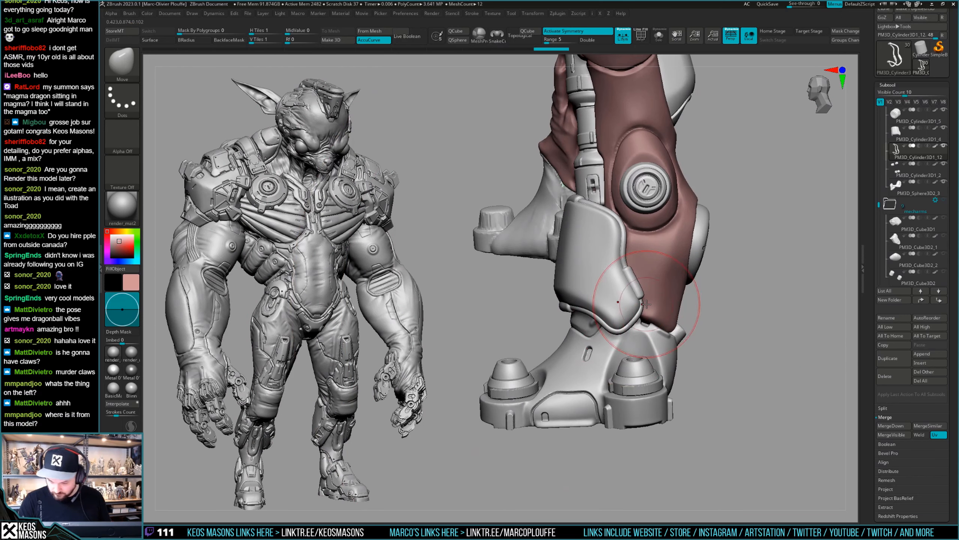
mouse_move(681, 284)
right_down()
mouse_move(637, 231)
mouse_move(638, 322)
right_up()
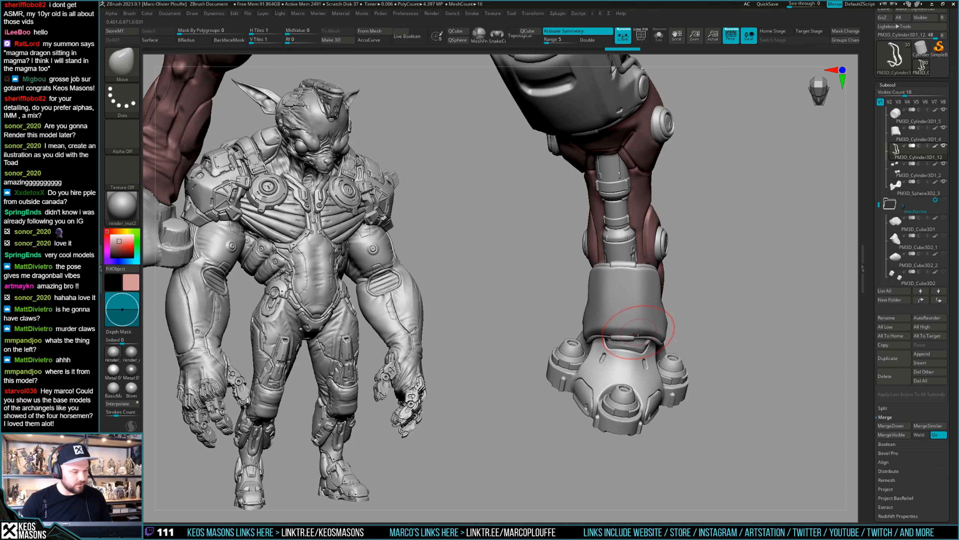
right_drag(640, 326, 626, 272)
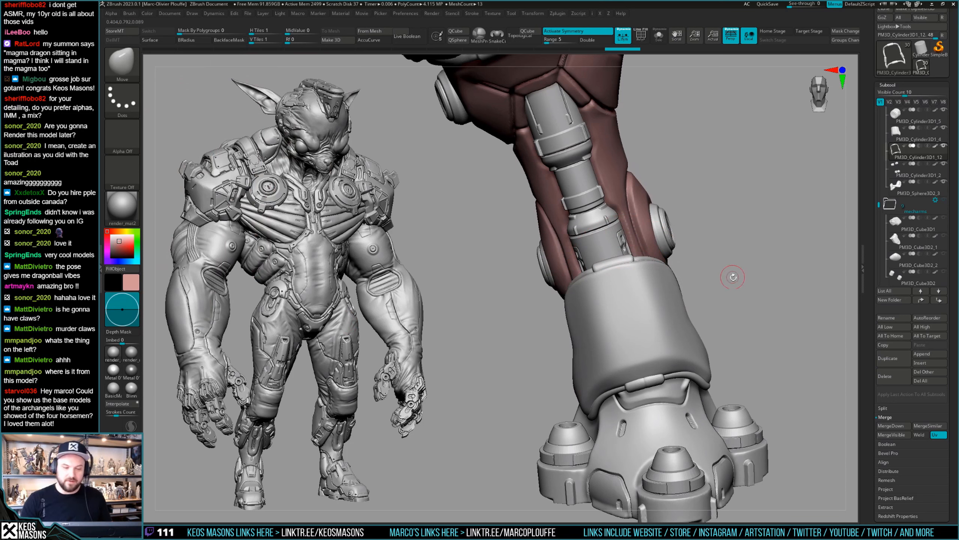
right_drag(725, 297, 720, 272)
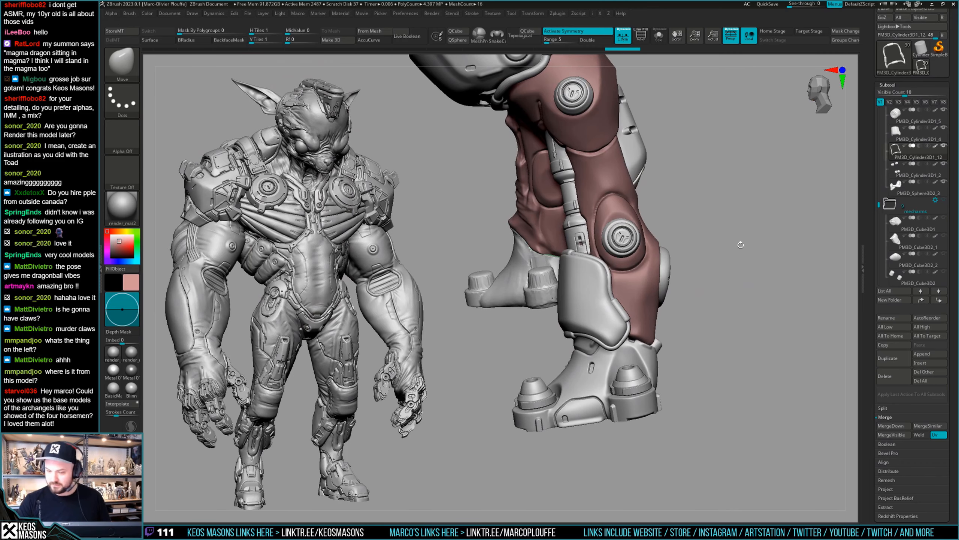
Step: Choose the ClayBuildup brush and make the shin guard the active subtool
key(b)
key(c)
key(b)
key(ctrl+shift+s)
key(Up)
key(Up)
key(Down)
key(ctrl+shift+s)
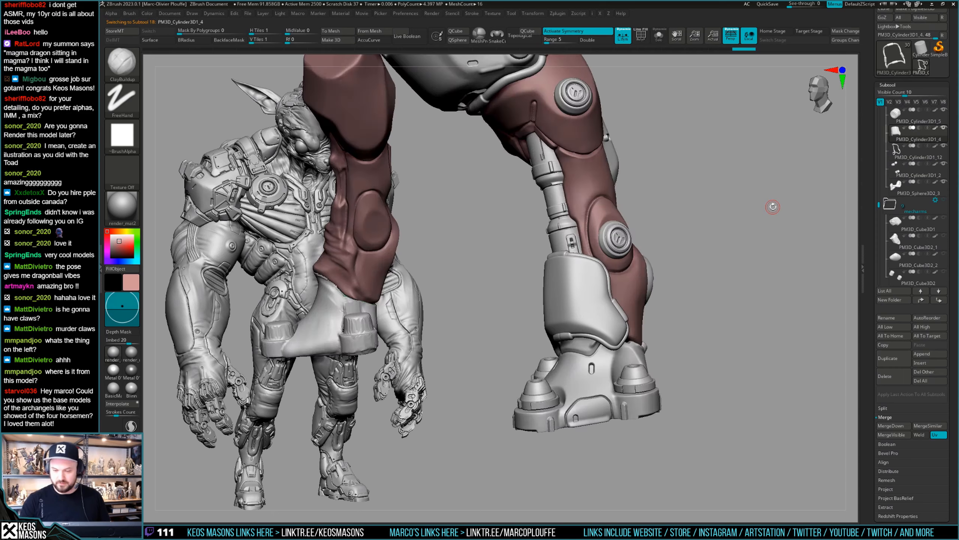
Step: Mask rounded patches on the shin guard beside the thickened trim sections and choose the DamStandard brush
mouse_move(773, 207)
right_down()
mouse_move(608, 311)
mouse_move(633, 270)
mouse_move(574, 282)
right_up()
key(space)
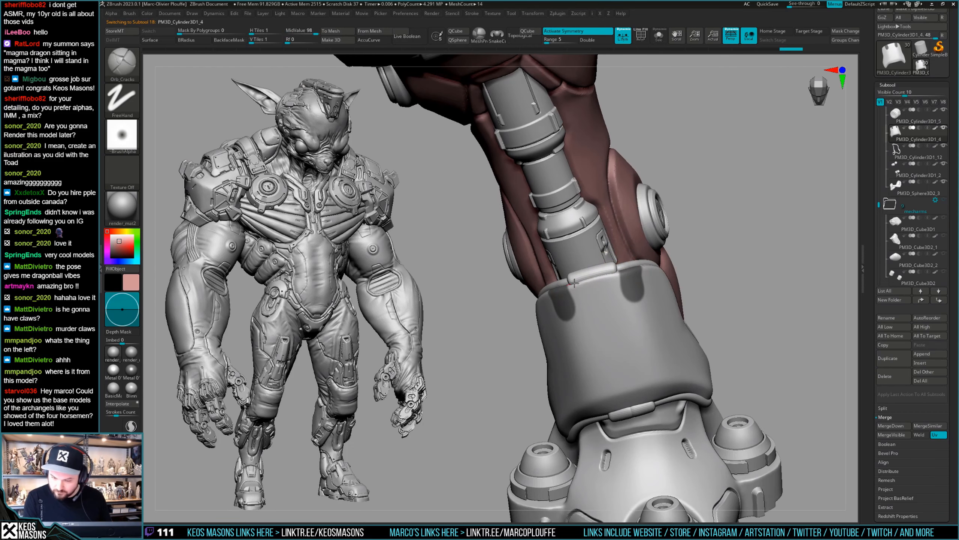
mouse_move(627, 269)
right_down()
mouse_move(658, 302)
mouse_move(661, 279)
mouse_move(641, 288)
mouse_move(691, 343)
mouse_move(676, 365)
mouse_move(658, 358)
mouse_move(708, 281)
mouse_move(619, 289)
right_up()
key(space)
key(b)
key(d)
key(s)
key(ctrl)
key(ctrl)
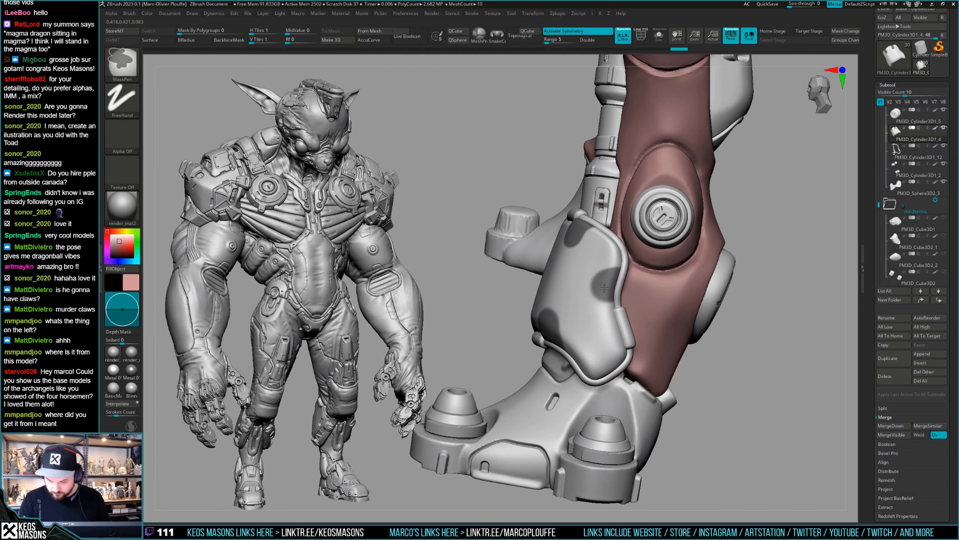
right_drag(606, 289, 621, 367)
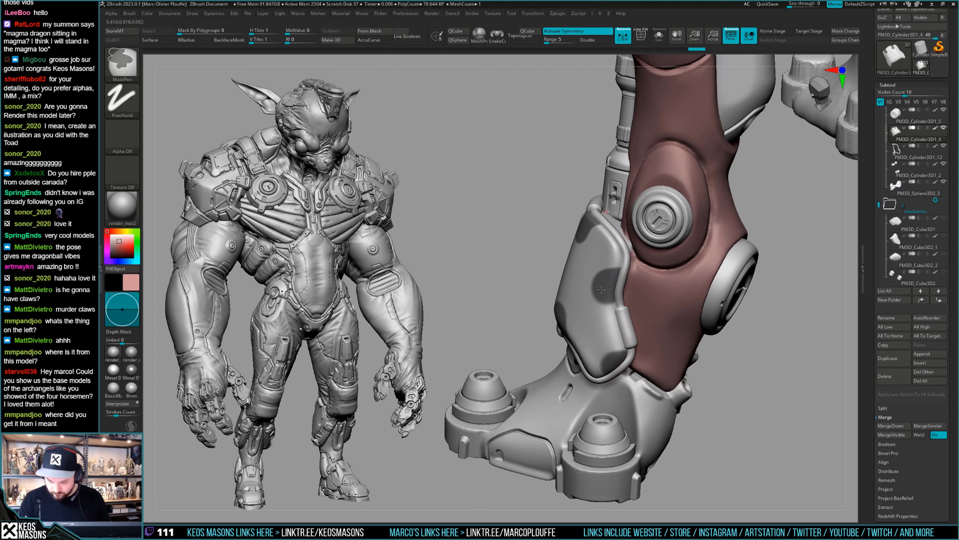
mouse_move(606, 292)
right_down()
mouse_move(642, 327)
mouse_move(709, 349)
mouse_move(698, 325)
right_up()
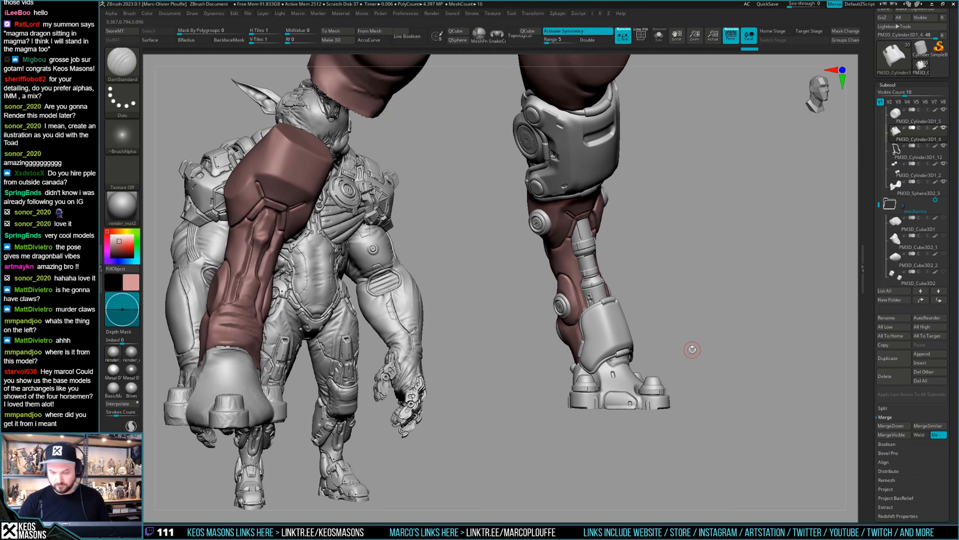
Step: Fit the shin guard and tube trim together at the lower side corner with the Move brush, switching between both subtools
mouse_move(717, 367)
right_down()
mouse_move(686, 374)
mouse_move(633, 333)
mouse_move(624, 342)
mouse_move(714, 272)
mouse_move(762, 284)
mouse_move(765, 297)
right_up()
key(b)
key(m)
key(v)
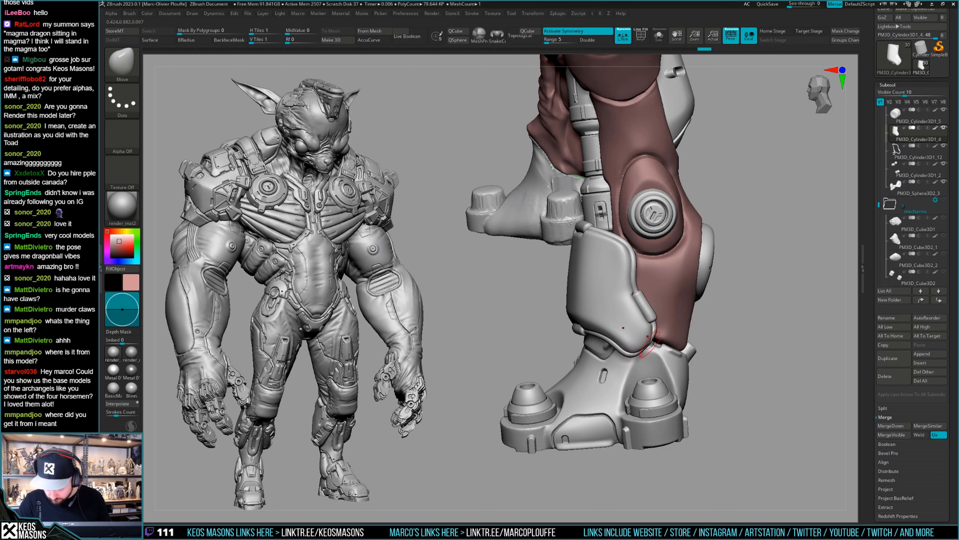
alt+click(651, 349)
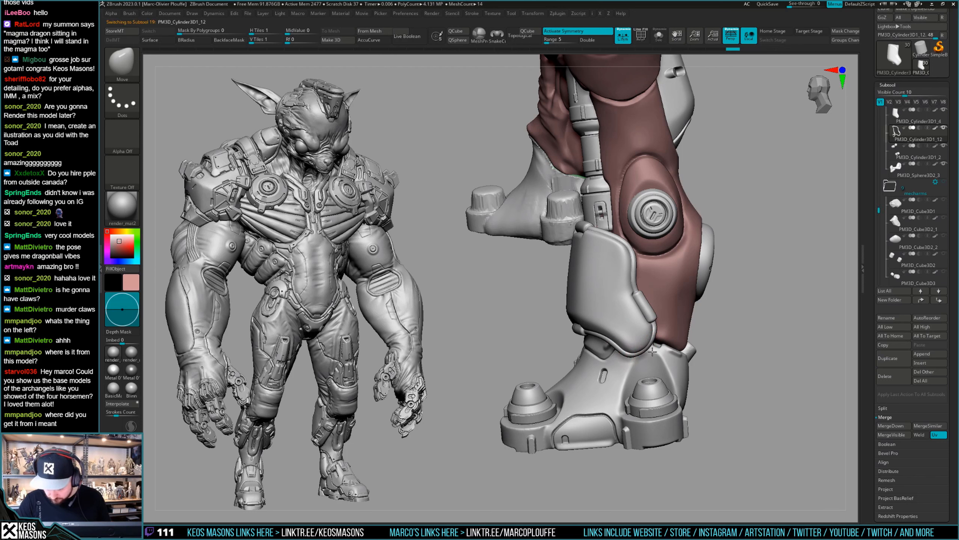
right_drag(652, 352, 647, 295)
alt+click(647, 295)
mouse_move(767, 314)
right_down()
mouse_move(740, 343)
mouse_move(593, 310)
right_up()
Step: Enable Depth Mask and mask the shin guard's side panel
click(132, 332)
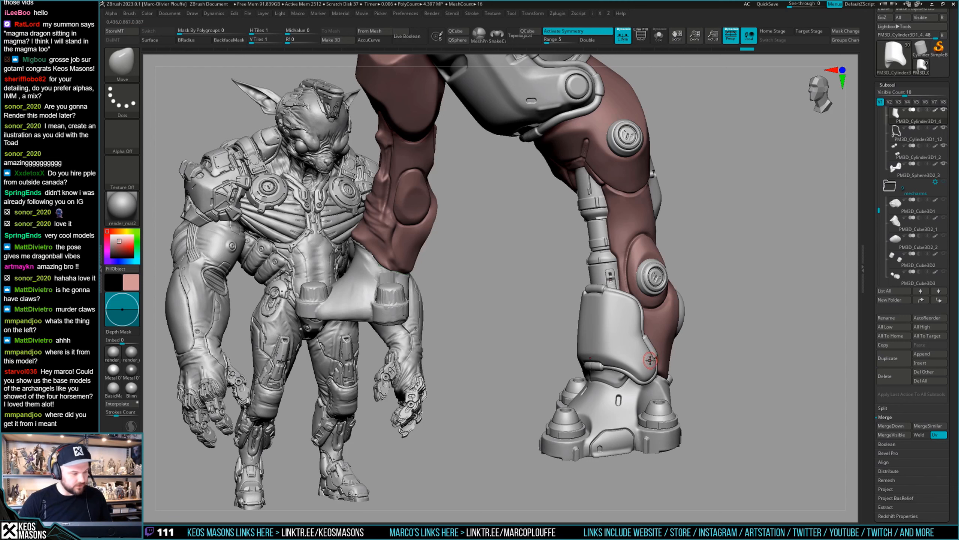
mouse_move(627, 315)
ctrl+mouse_down()
mouse_move(623, 331)
mouse_move(621, 301)
mouse_move(636, 359)
ctrl+mouse_up()
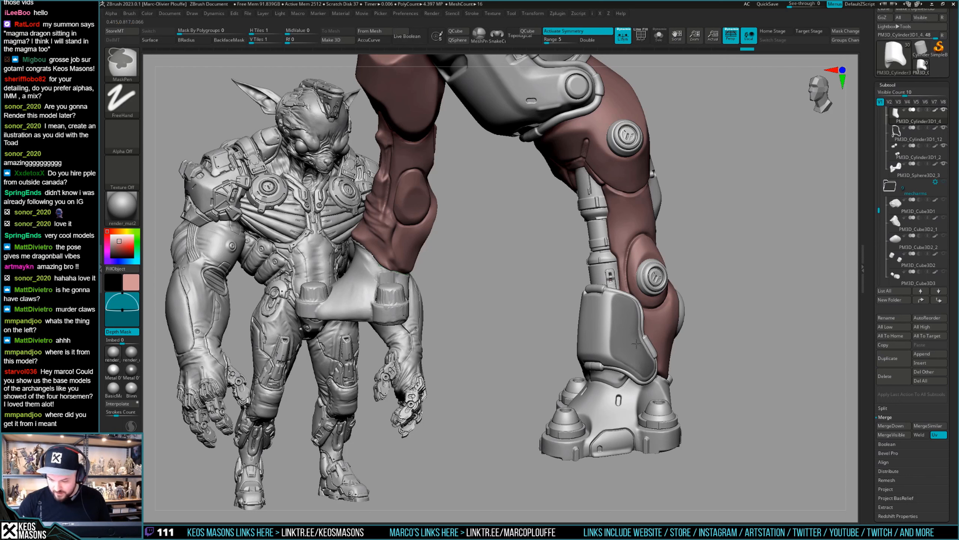
right_drag(648, 365, 623, 347)
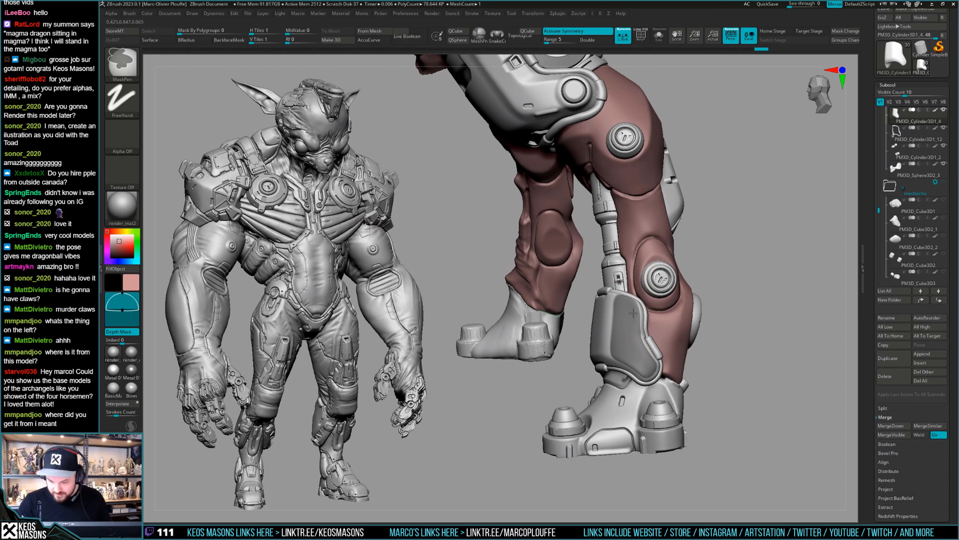
mouse_move(629, 309)
right_down()
mouse_move(623, 300)
mouse_move(631, 312)
mouse_move(608, 334)
mouse_move(609, 304)
mouse_move(627, 284)
right_up()
right_click(600, 333)
key(ctrl)
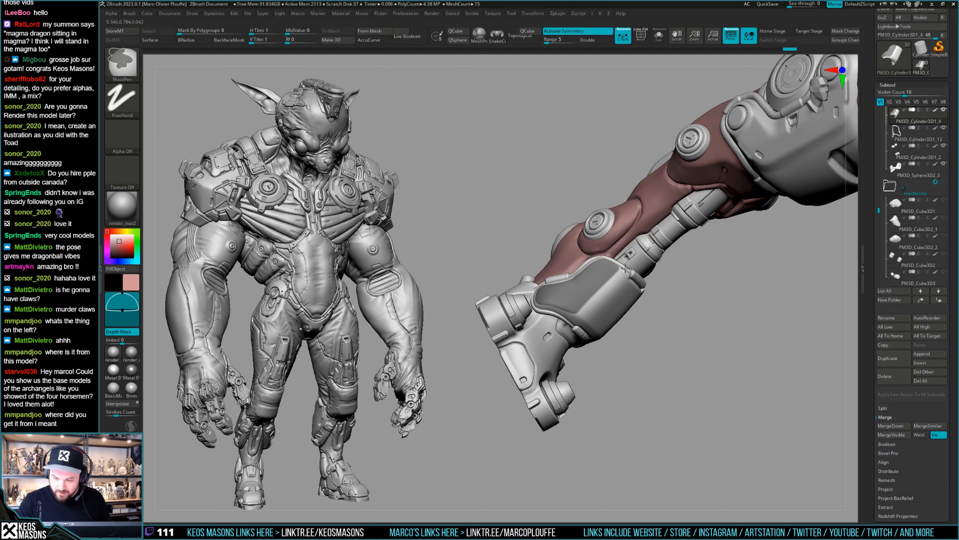
Step: Undo the last mask stroke, turn off Depth Mask, clean up the side panel masks and invert the mask
key(ctrl+z)
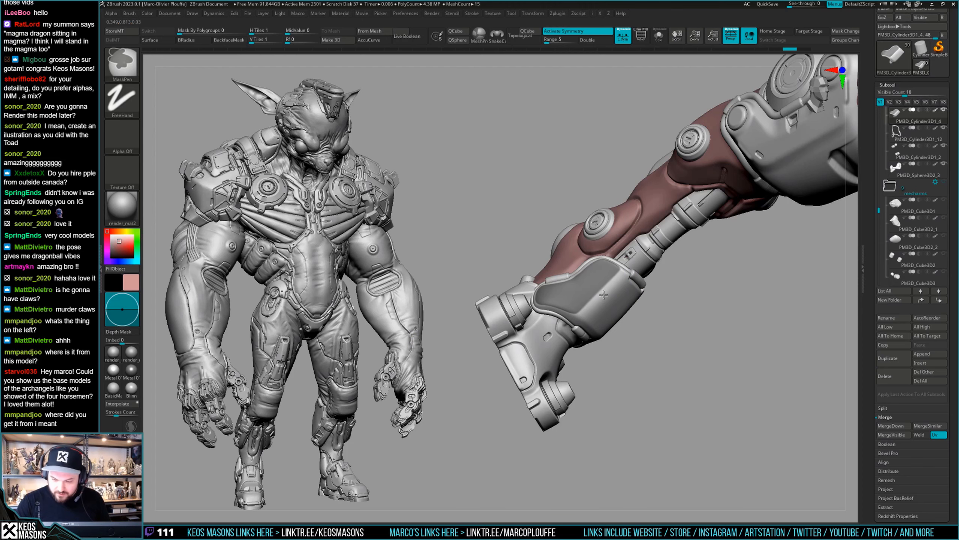
mouse_move(628, 269)
right_down()
mouse_move(714, 261)
mouse_move(649, 301)
mouse_move(789, 261)
mouse_move(665, 313)
right_up()
key(ctrl)
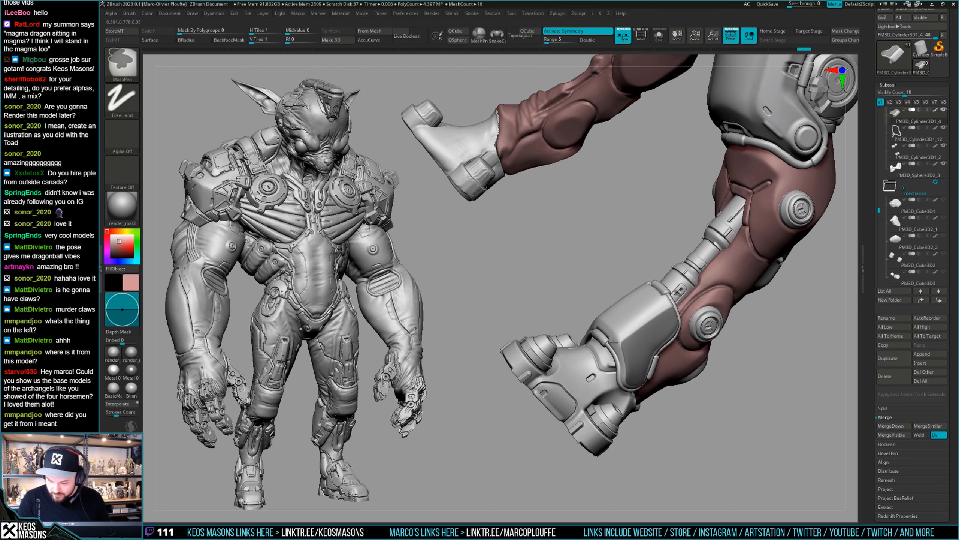
mouse_move(682, 293)
right_down()
mouse_move(620, 299)
mouse_move(581, 359)
mouse_move(614, 378)
mouse_move(640, 342)
right_up()
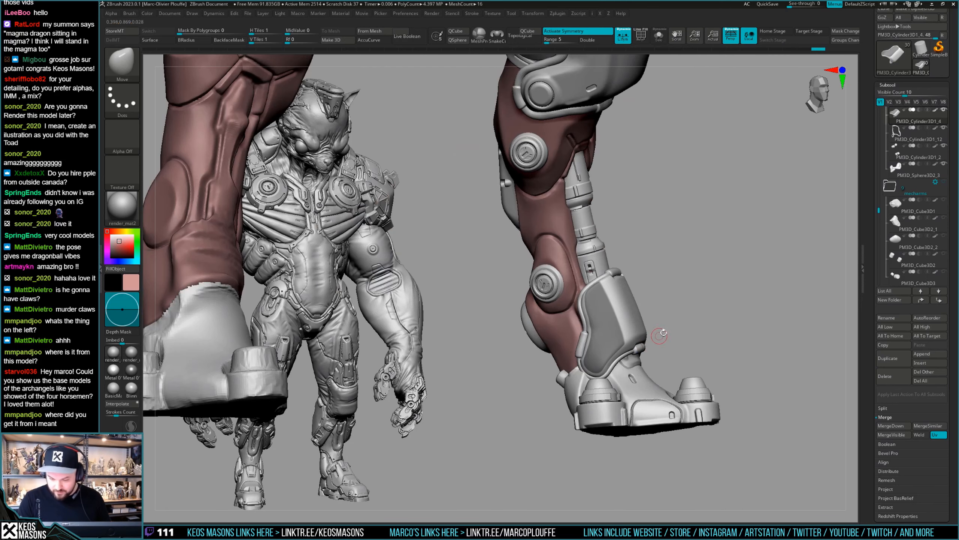
mouse_move(699, 330)
right_down()
mouse_move(700, 340)
mouse_move(702, 282)
mouse_move(665, 293)
mouse_move(659, 264)
mouse_move(642, 299)
mouse_move(658, 309)
mouse_move(647, 282)
right_up()
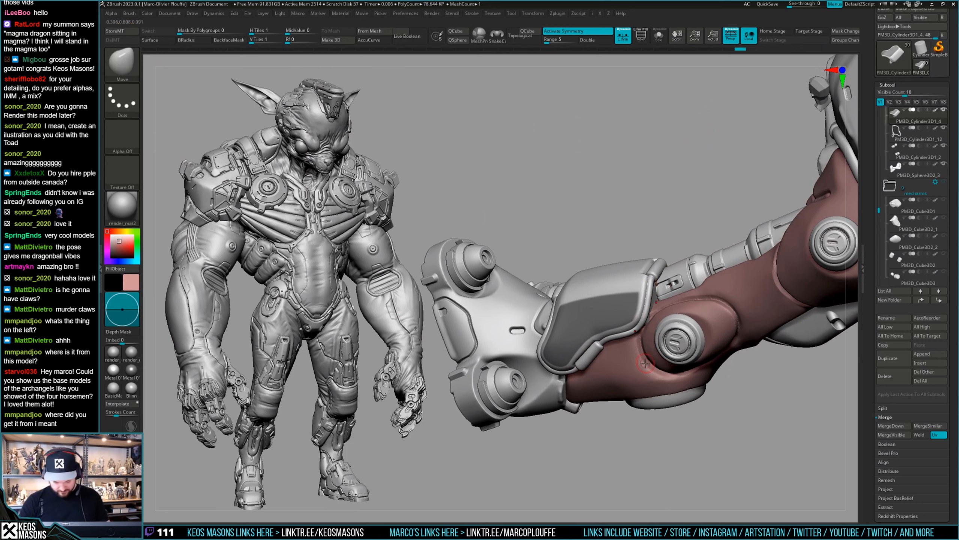
right_drag(645, 362, 706, 305)
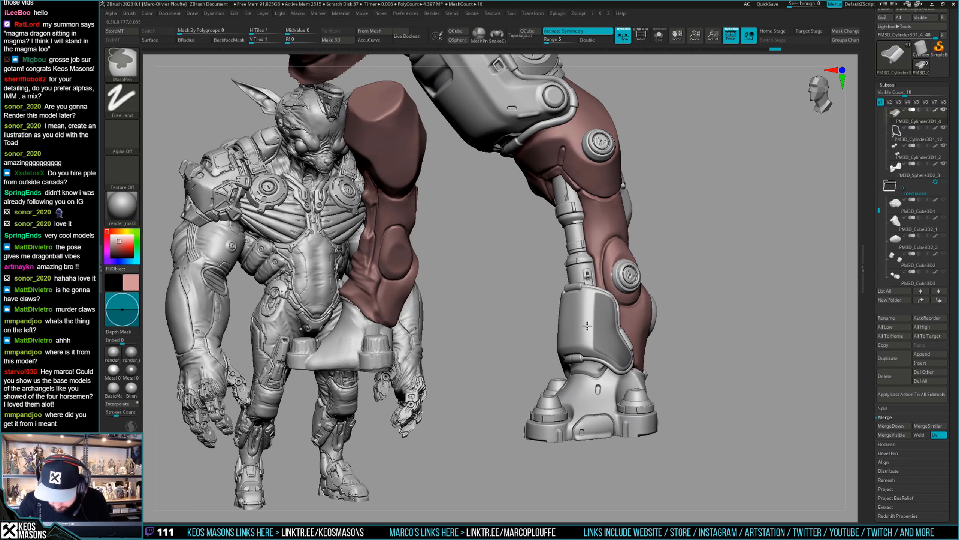
right_drag(593, 283, 648, 299)
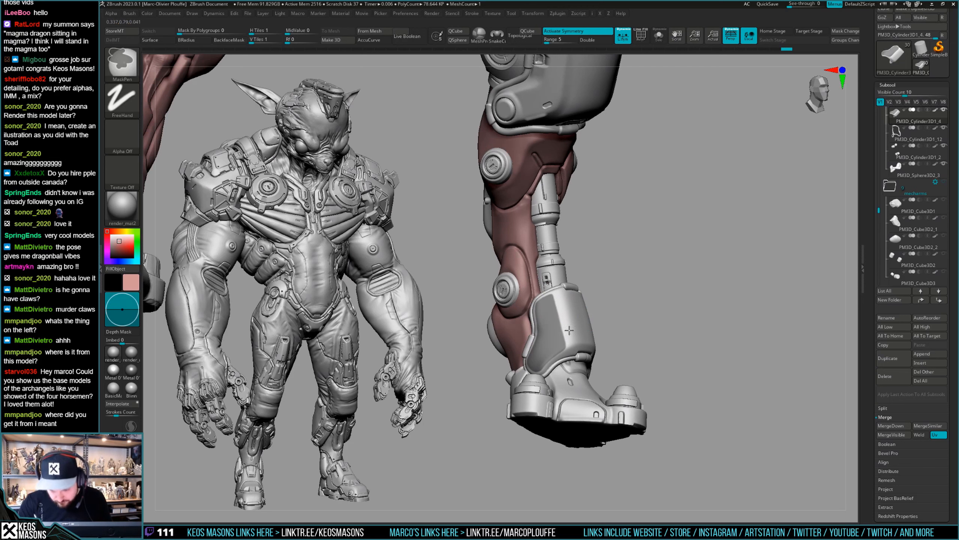
mouse_move(562, 331)
right_down()
mouse_move(713, 333)
mouse_move(672, 330)
right_up()
key(w)
key(q)
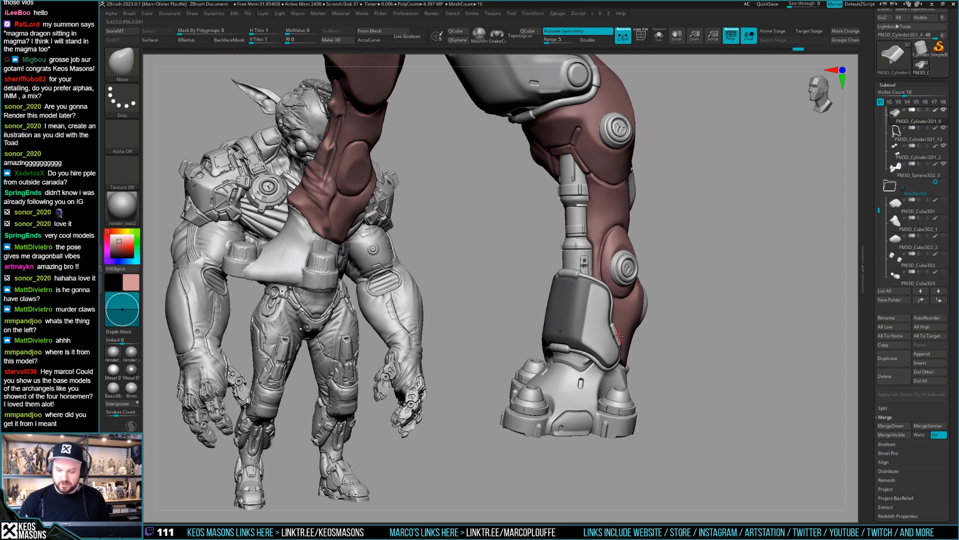
key(w)
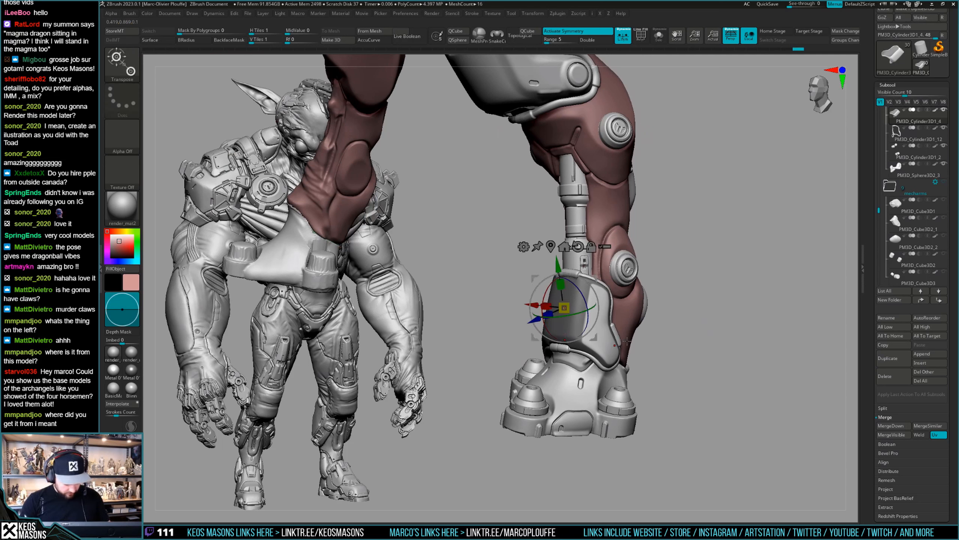
key(q)
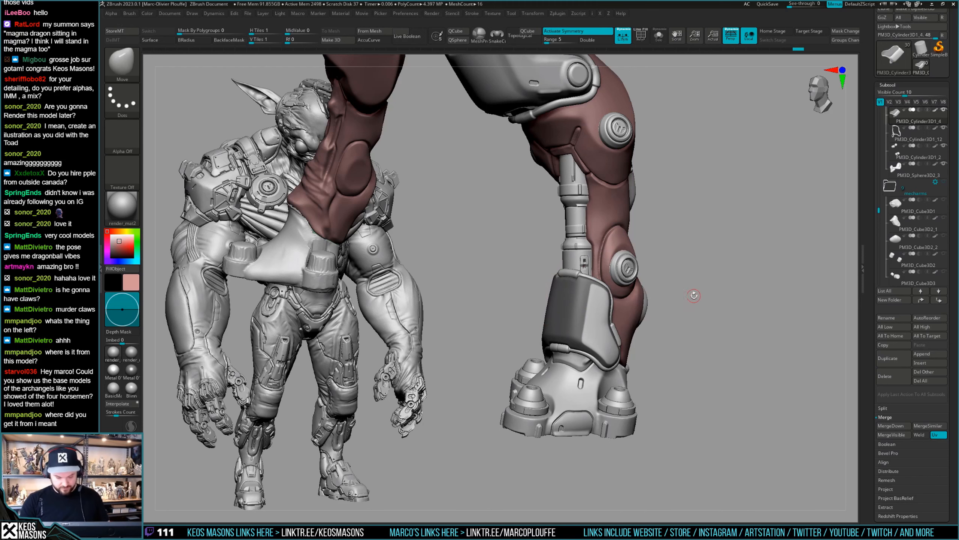
Step: Raise the unmasked side panels of the shin guard with the Inflat brush and smooth their surface
key(b)
key(x)
key(x)
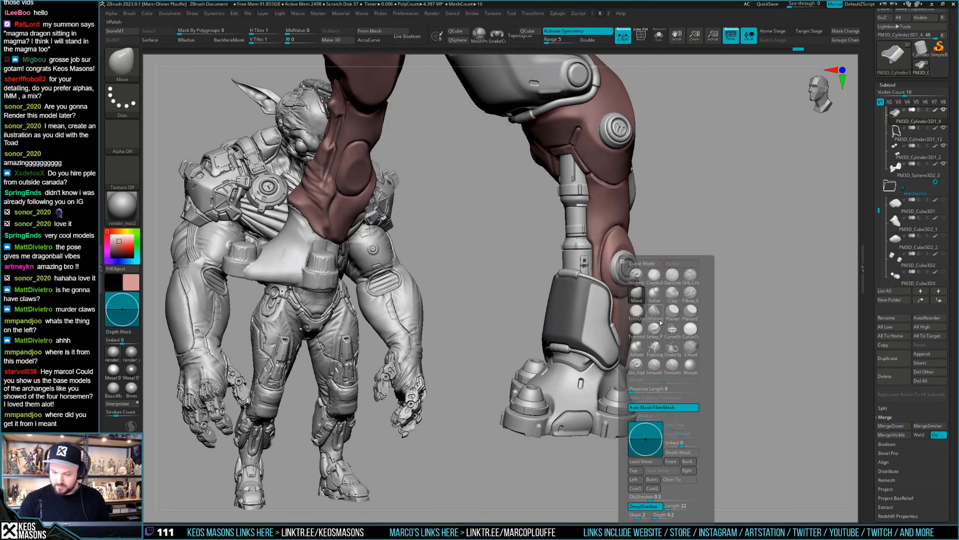
click(658, 298)
key(space)
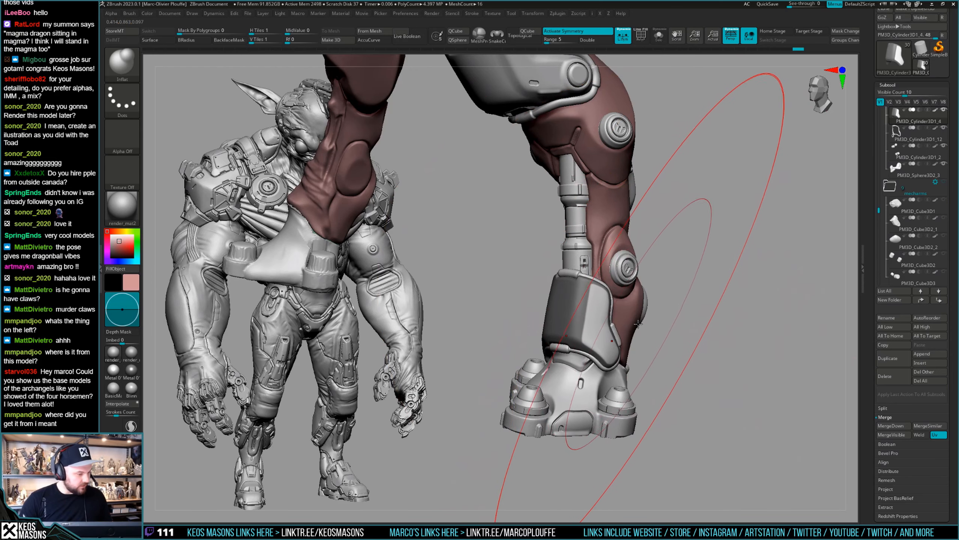
mouse_move(639, 324)
right_down()
mouse_move(610, 303)
mouse_move(638, 297)
right_up()
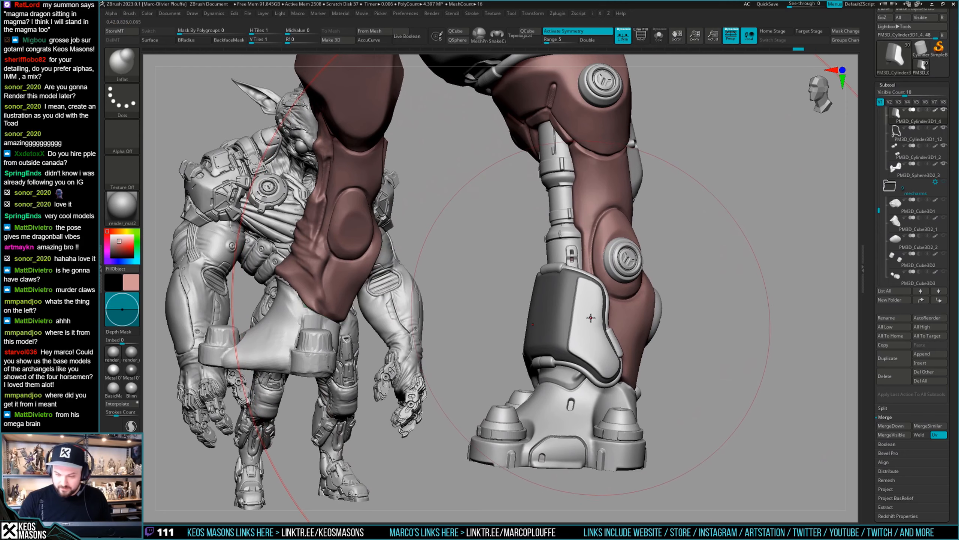
right_drag(571, 319, 593, 322)
shift+drag(593, 321, 590, 318)
right_drag(590, 317, 618, 313)
Step: Reshape the raised side panel of the shin guard with the Move brush
key(Tab)
click(586, 299)
key(space)
mouse_move(582, 300)
mouse_down()
mouse_move(569, 298)
mouse_move(584, 320)
mouse_up()
key(space)
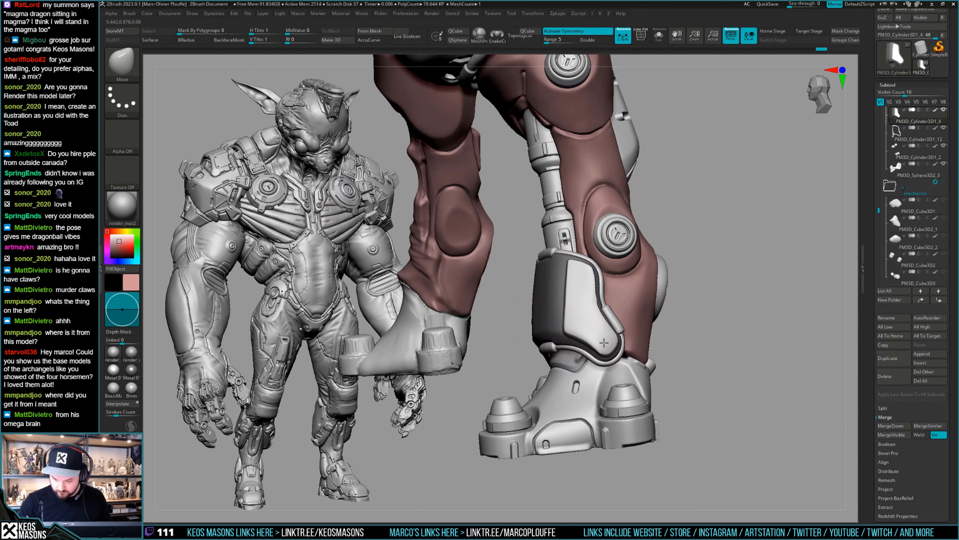
Step: Clear the mask on the shin guard and refine the side panel's shape with the Move brush
right_drag(598, 343, 610, 317)
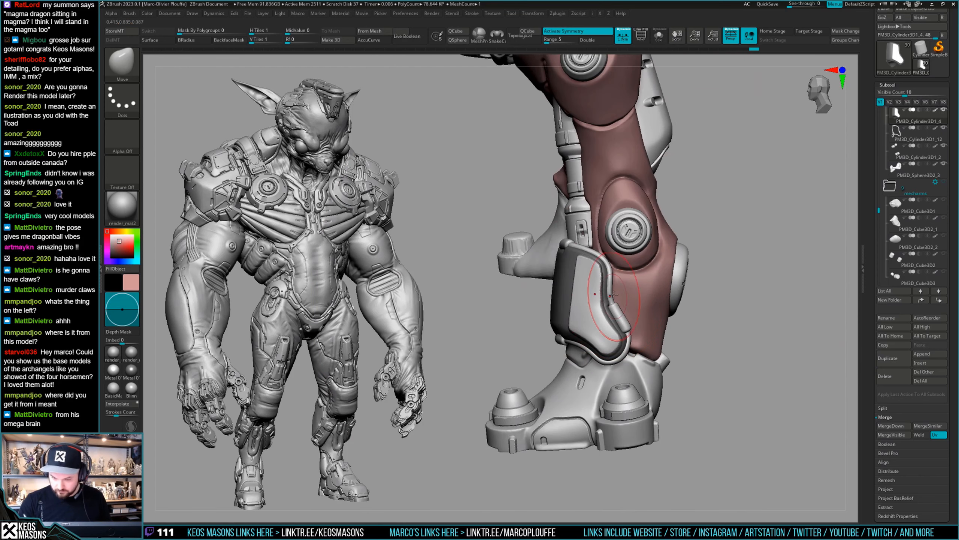
right_drag(601, 278, 605, 267)
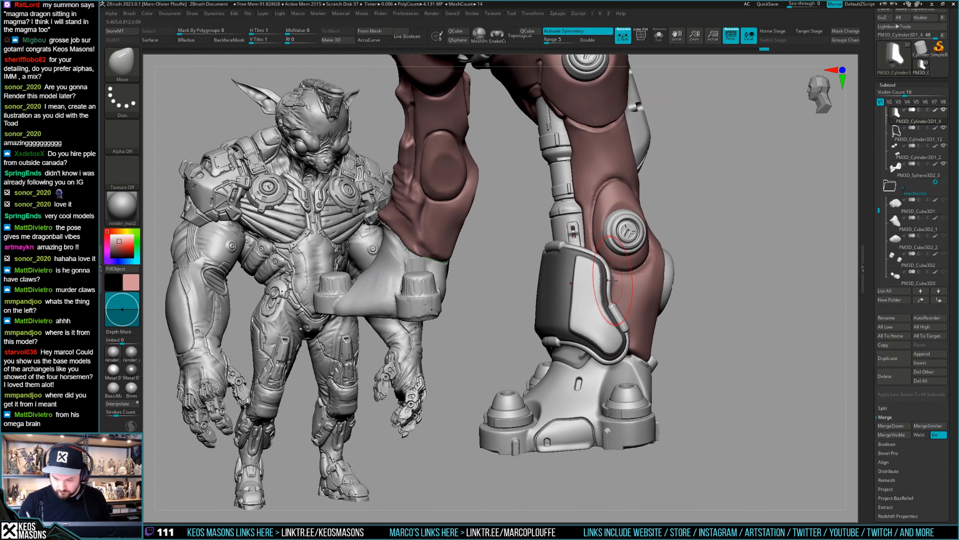
right_drag(633, 273, 585, 359)
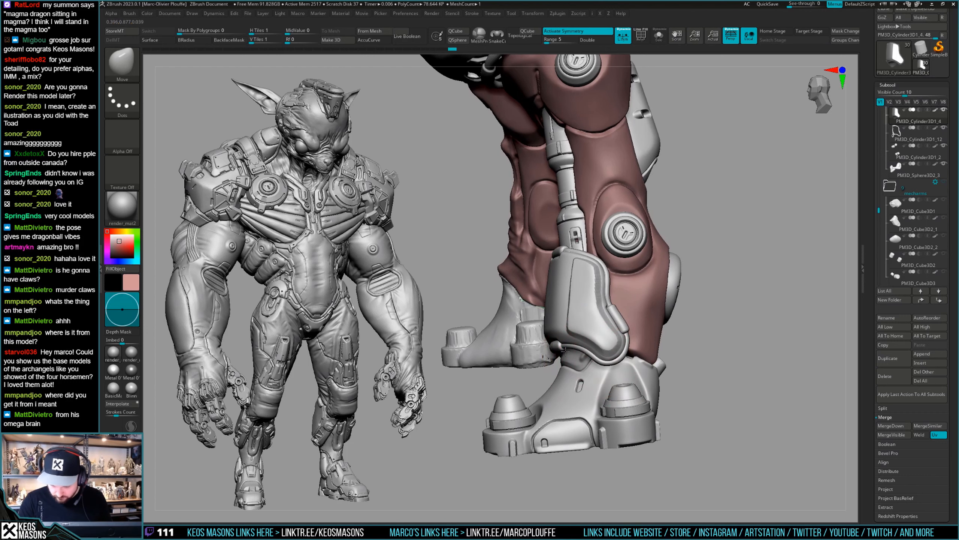
right_drag(565, 345, 604, 340)
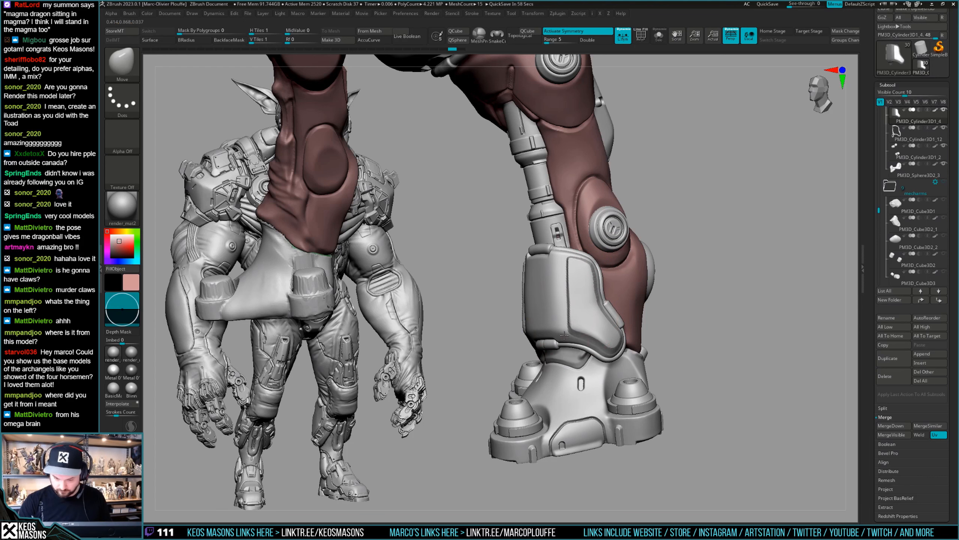
right_drag(570, 253, 589, 267)
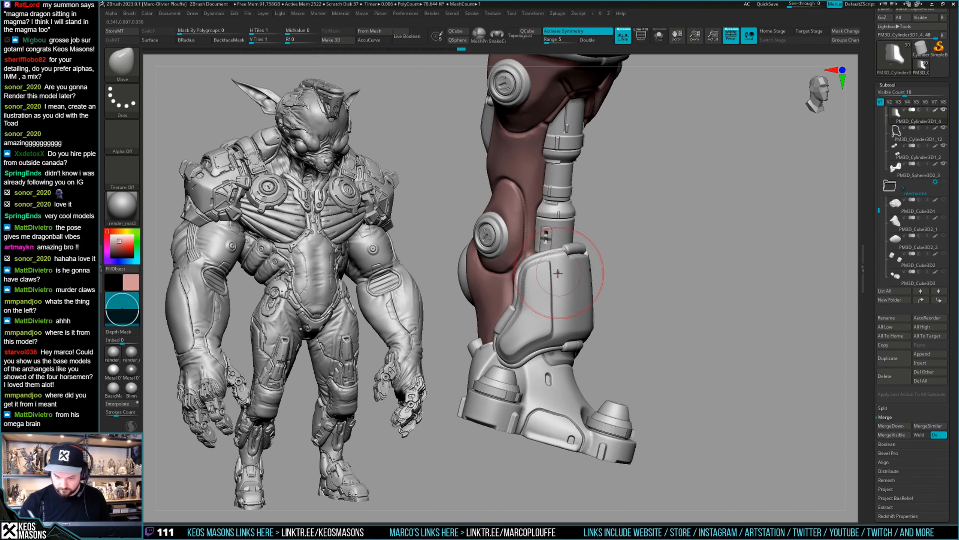
mouse_move(561, 331)
right_down()
mouse_move(557, 289)
mouse_move(542, 321)
mouse_move(510, 331)
mouse_move(518, 283)
right_up()
right_click(494, 339)
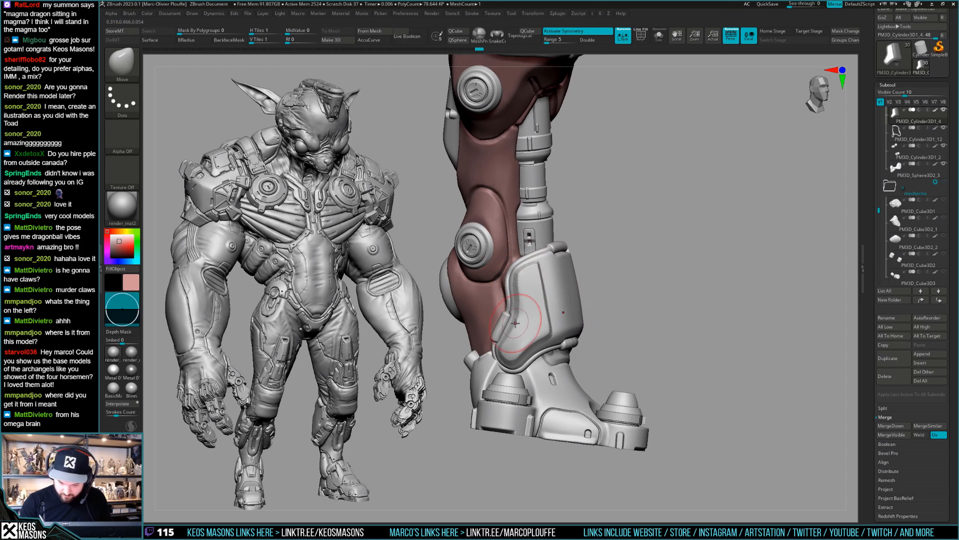
ctrl+drag(710, 295, 695, 304)
Step: Smooth the edges and surface of the shin guard's raised side panel with the Smooth Stronger brush
mouse_move(628, 317)
right_down()
mouse_move(578, 281)
mouse_move(528, 299)
right_up()
right_click(578, 329)
mouse_move(578, 328)
right_down()
mouse_move(615, 259)
mouse_move(593, 310)
mouse_move(612, 298)
mouse_move(619, 264)
mouse_move(636, 251)
right_up()
right_click(613, 298)
right_click(636, 250)
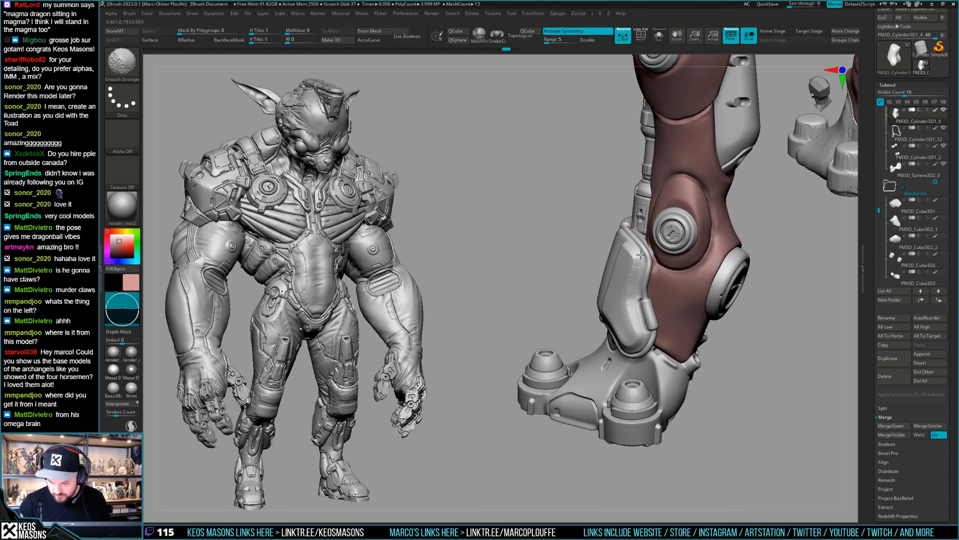
right_drag(635, 298, 639, 273)
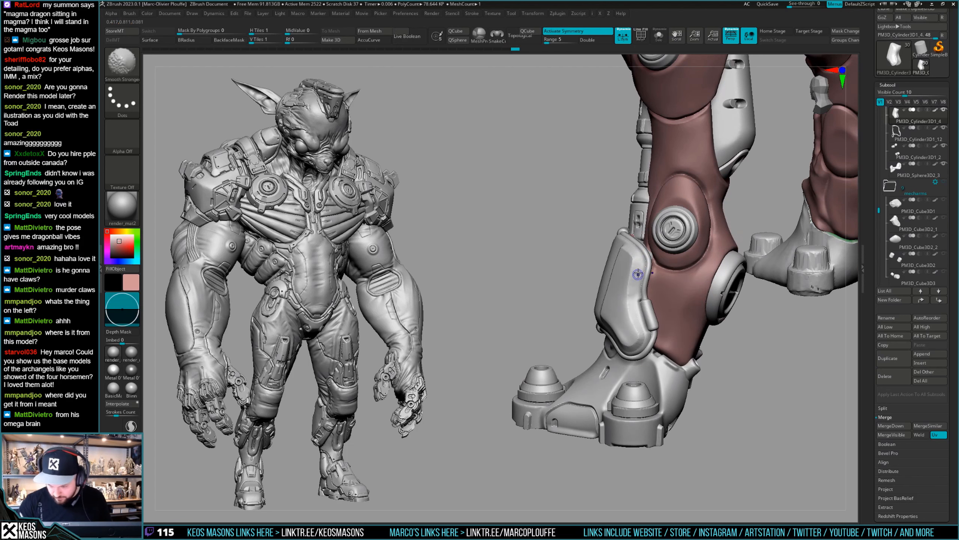
key(ctrl)
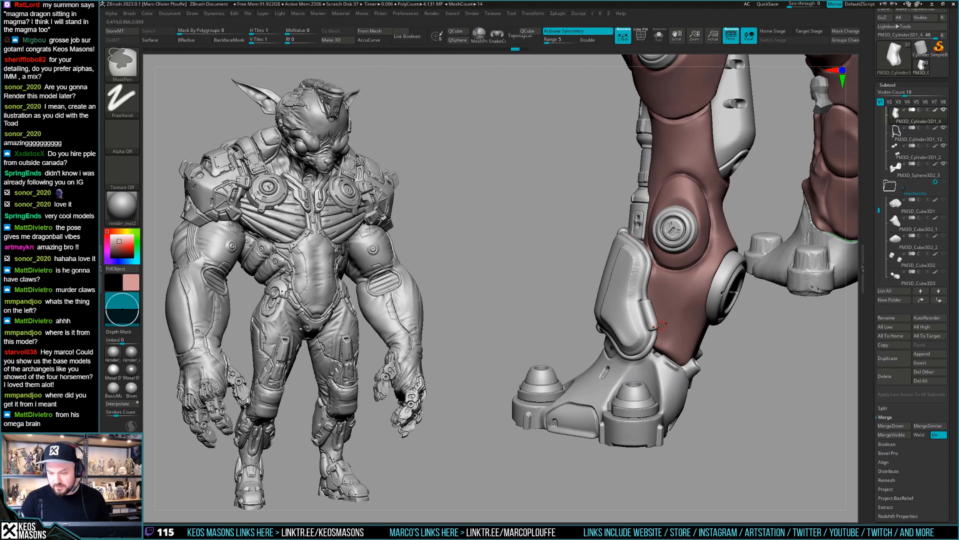
right_drag(661, 325, 712, 335)
ctrl+click(708, 332)
ctrl+click(709, 332)
key(i)
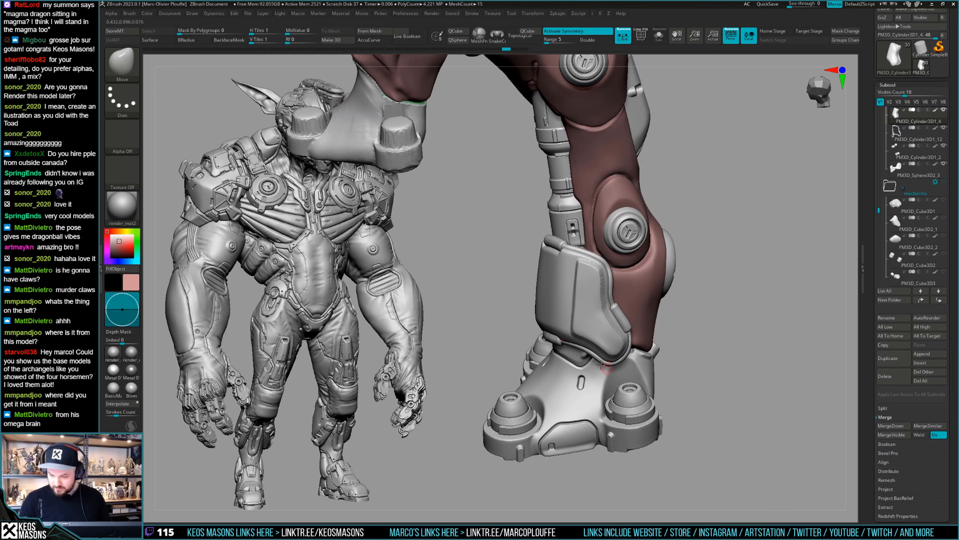
Step: Smooth the lower corner of the side panel and the transition to the shin guard's front plate
mouse_move(644, 393)
right_down()
mouse_move(605, 298)
mouse_move(606, 346)
right_up()
key(shift)
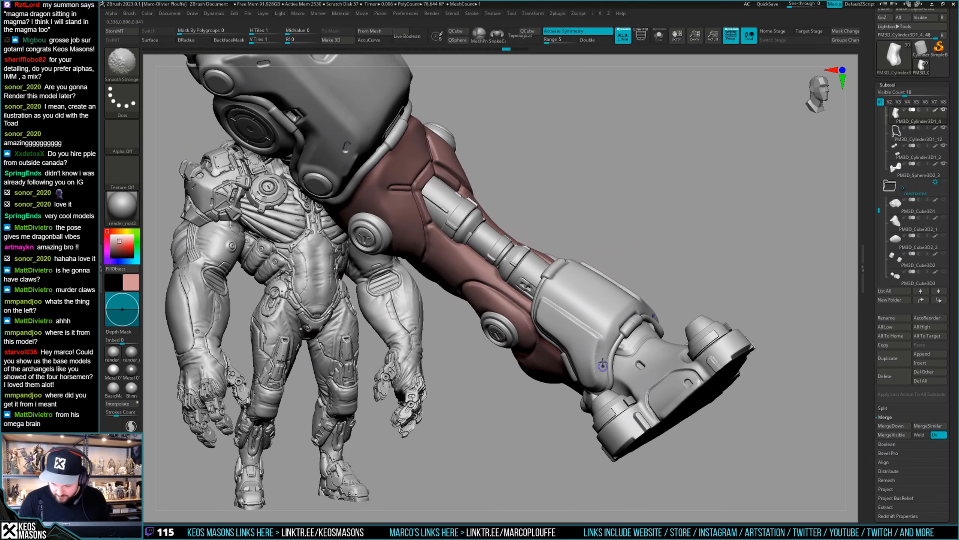
shift+drag(603, 365, 608, 381)
mouse_move(608, 381)
right_down()
mouse_move(606, 348)
mouse_move(595, 359)
mouse_move(620, 336)
mouse_move(615, 319)
right_up()
key(alt+s)
key(shift)
shift+drag(617, 302, 613, 299)
right_drag(613, 299, 610, 279)
mouse_move(612, 282)
shift+mouse_down()
mouse_move(614, 304)
mouse_move(615, 269)
shift+mouse_up()
right_drag(615, 269, 607, 310)
shift+drag(614, 311, 630, 245)
mouse_move(629, 245)
right_down()
mouse_move(740, 260)
mouse_move(731, 278)
mouse_move(706, 283)
right_up()
Step: Smooth the seam running down the front of the shin guard beside the side panel
key(alt+s)
right_drag(582, 285, 579, 271)
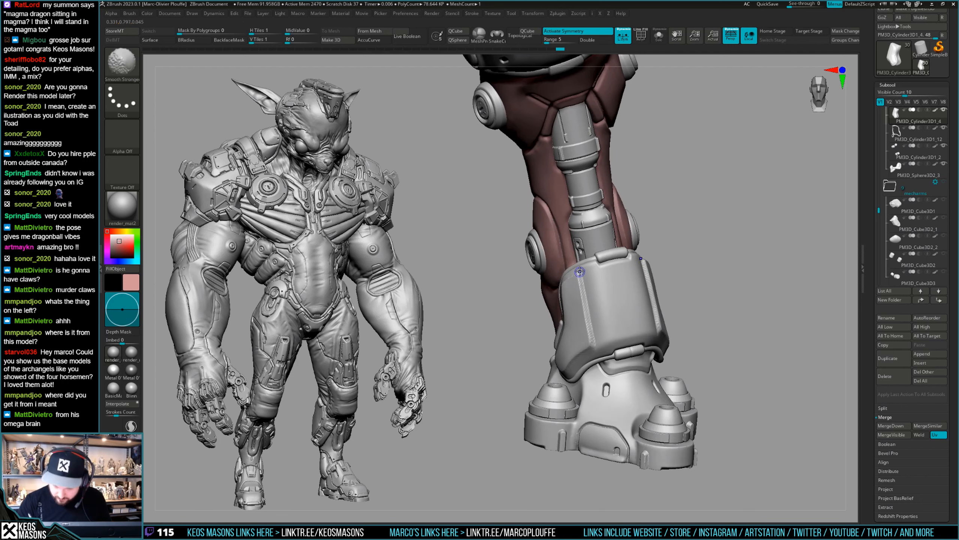
right_drag(592, 333, 593, 328)
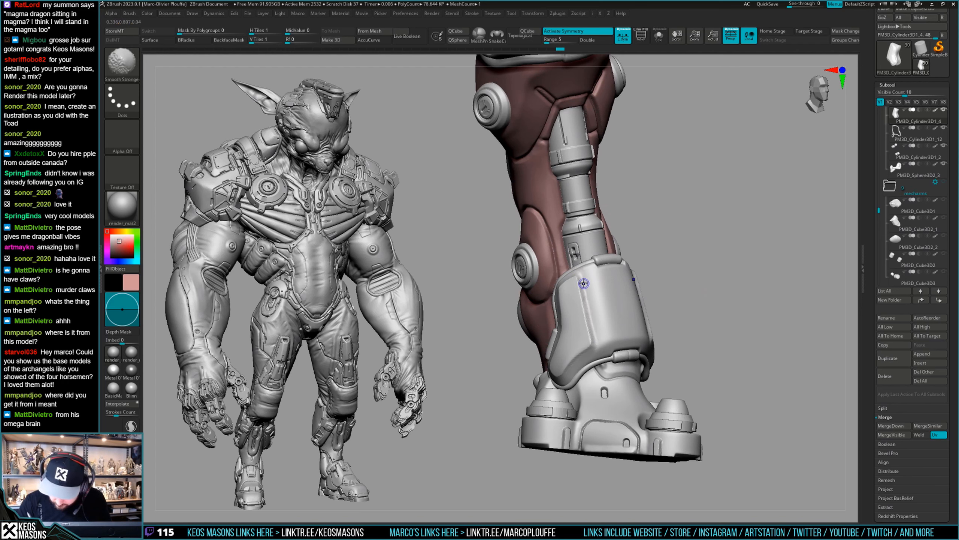
shift+drag(596, 344, 598, 350)
Step: Select the shin guard and remesh it with DynaMesh
mouse_move(605, 340)
ctrl+right_down()
mouse_move(619, 317)
mouse_move(730, 302)
mouse_move(701, 316)
mouse_move(722, 285)
mouse_move(714, 293)
ctrl+right_up()
key(space)
key(space)
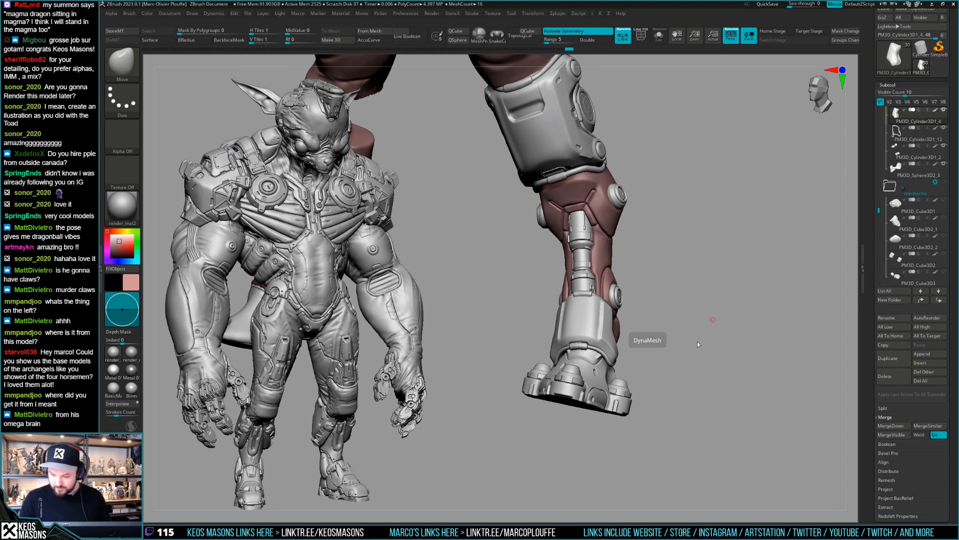
alt+click(606, 342)
ctrl+right_drag(606, 341, 616, 363)
key(space)
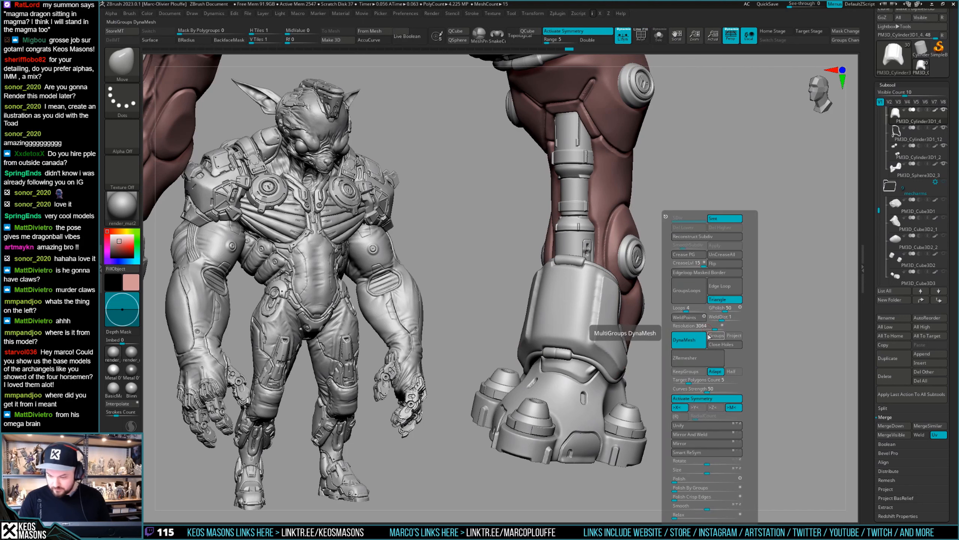
key(space)
Step: Smooth the remeshed shin guard along its front plate, lower edge and side panel borders
right_drag(655, 321, 605, 278)
shift+drag(602, 274, 598, 292)
mouse_move(593, 334)
right_down()
mouse_move(604, 352)
mouse_move(641, 358)
right_up()
shift+drag(642, 357, 630, 342)
right_drag(633, 350, 611, 354)
shift+drag(604, 353, 627, 373)
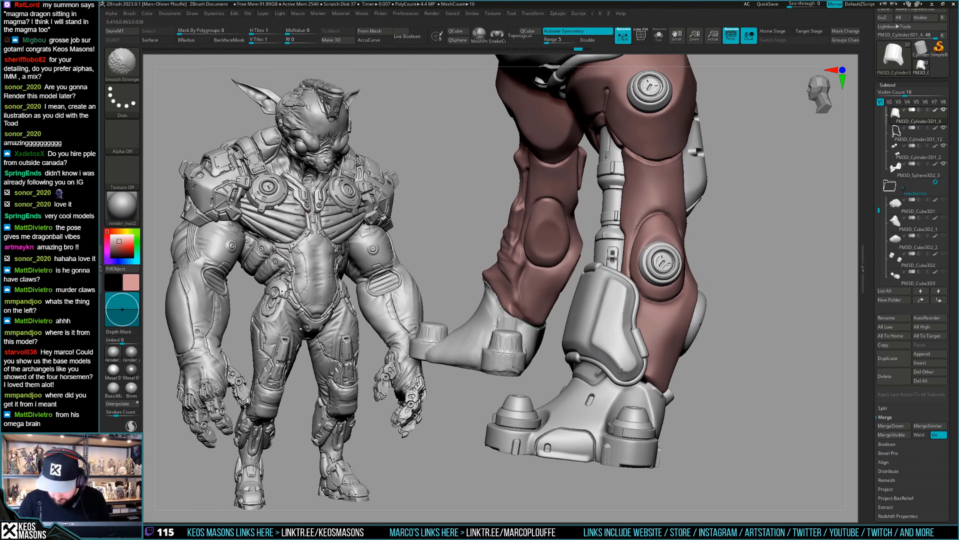
mouse_move(623, 375)
right_down()
mouse_move(634, 367)
mouse_move(634, 308)
right_up()
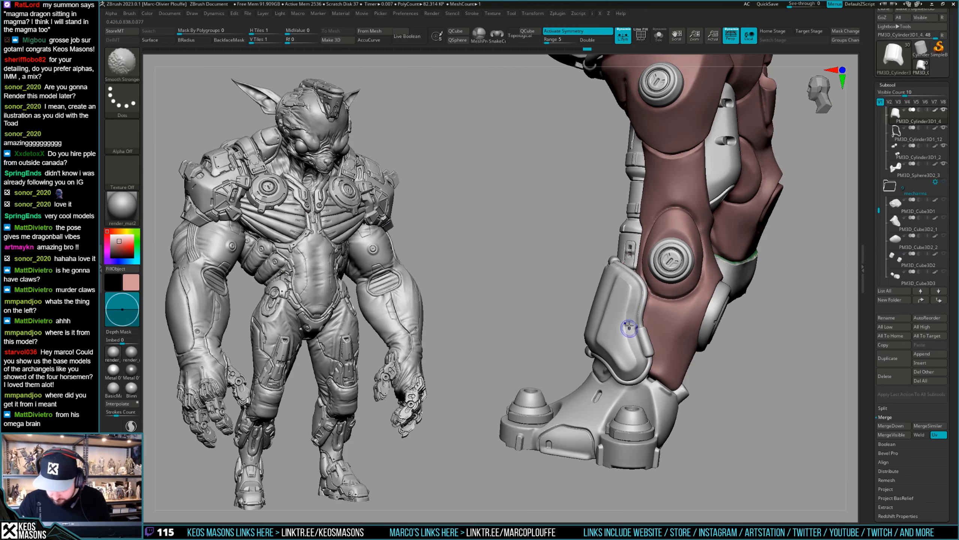
Step: Adjust the shin guard's side panel contour with the Move brush and smooth its upper area
mouse_move(631, 279)
right_down()
mouse_move(644, 297)
mouse_move(618, 342)
right_up()
right_click(618, 345)
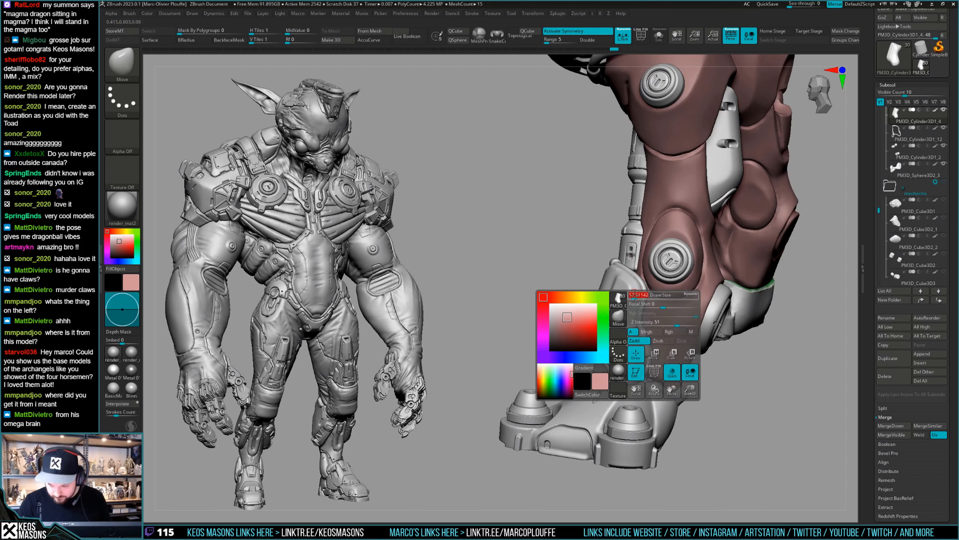
shift+drag(635, 284, 634, 343)
mouse_move(635, 342)
right_down()
mouse_move(653, 351)
mouse_move(592, 353)
mouse_move(623, 355)
mouse_move(629, 247)
right_up()
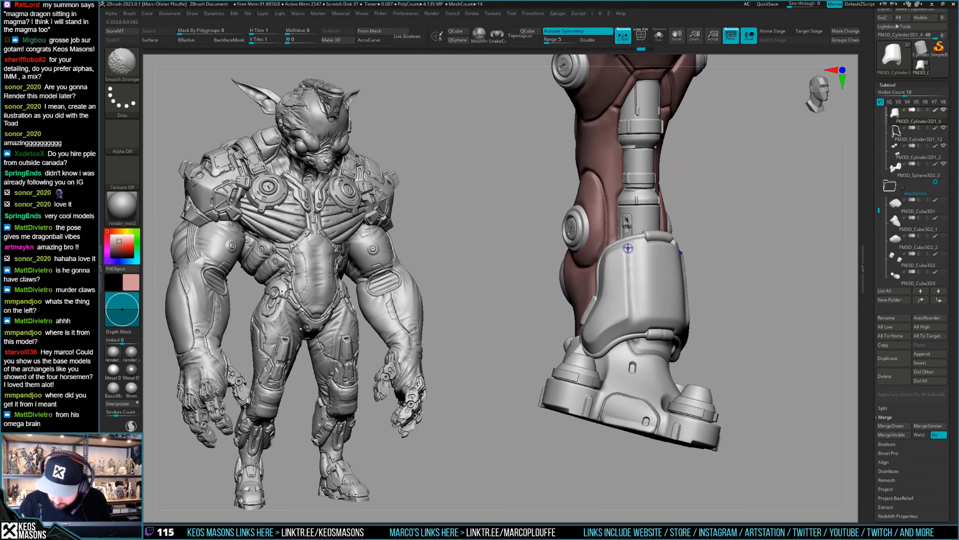
mouse_move(628, 286)
right_down()
mouse_move(736, 305)
mouse_move(717, 279)
mouse_move(638, 293)
right_up()
Step: Flatten and polish the surface of the shin guard's side panel with the hPolish brush
key(space)
click(620, 311)
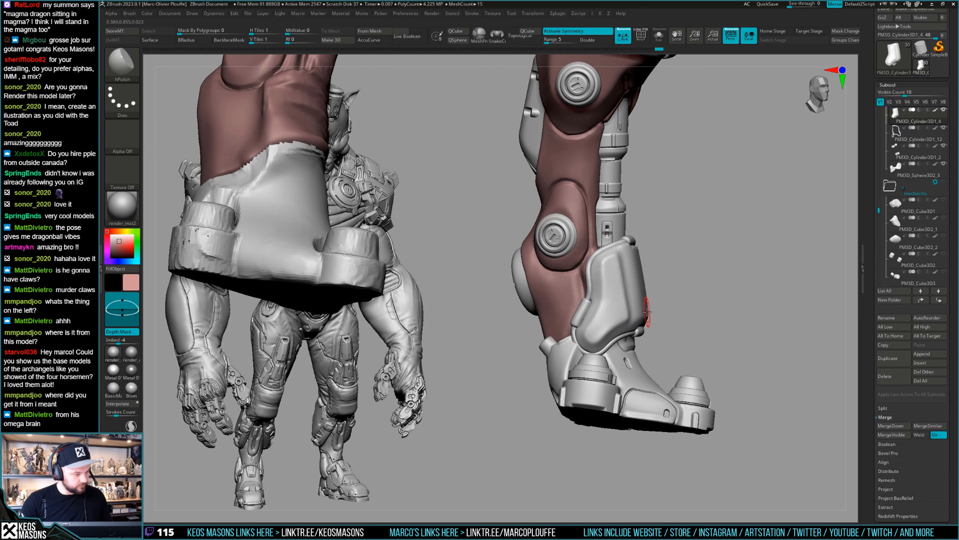
right_drag(649, 313, 599, 277)
right_drag(596, 314, 584, 331)
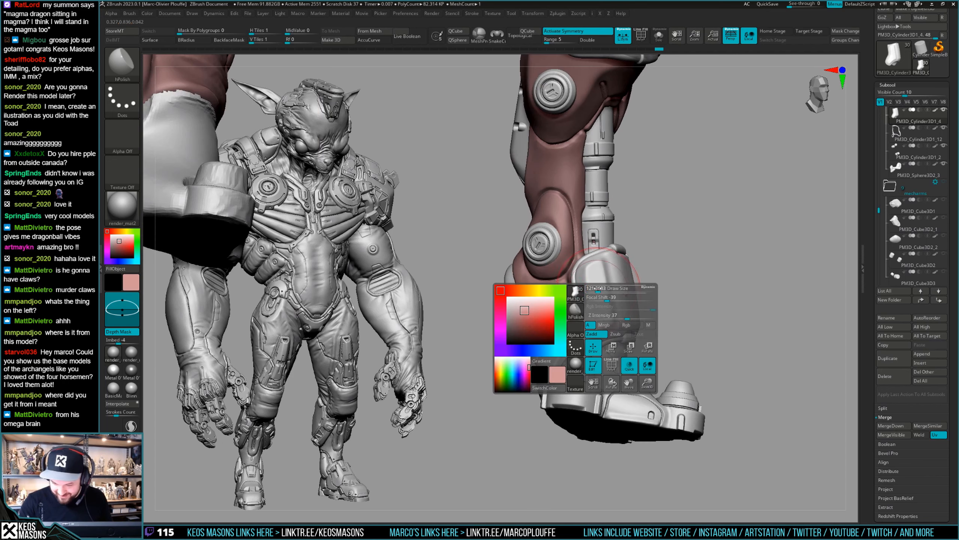
right_drag(594, 283, 697, 268)
alt+right_drag(700, 314, 676, 276)
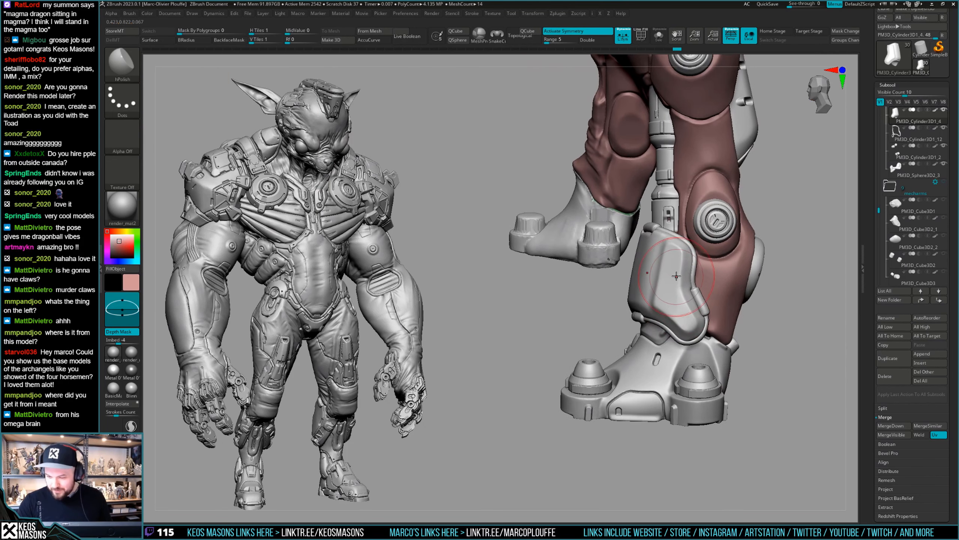
mouse_move(683, 312)
right_down()
mouse_move(642, 324)
mouse_move(681, 284)
mouse_move(677, 253)
right_up()
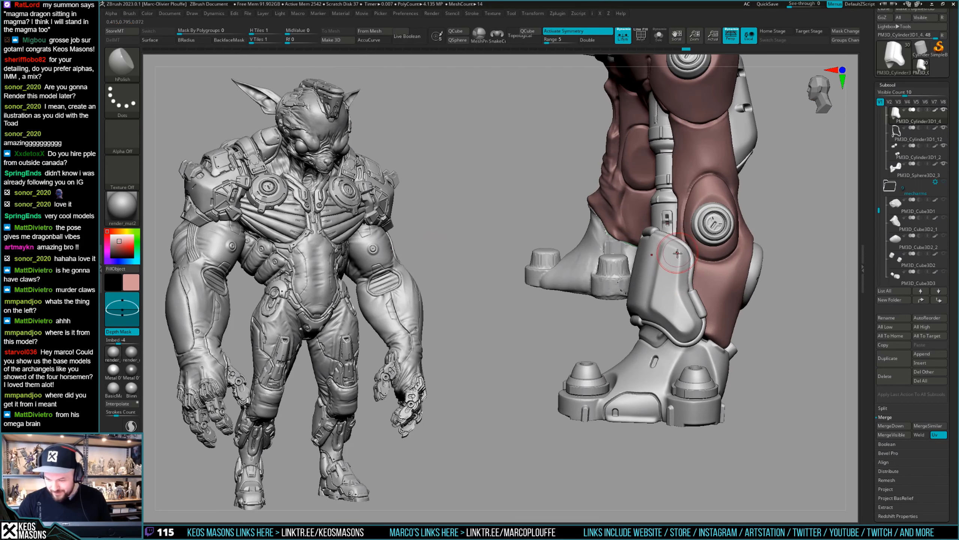
right_drag(671, 291, 668, 261)
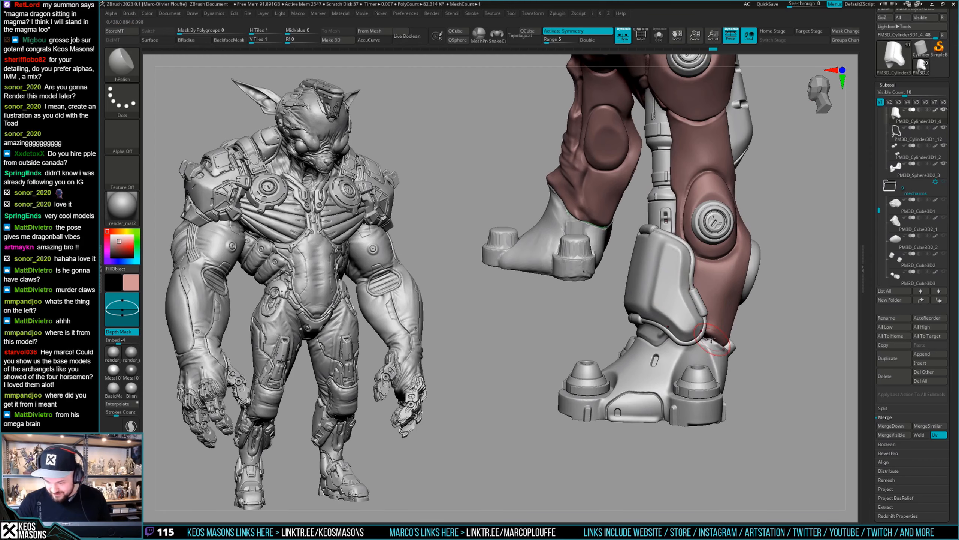
right_drag(680, 314, 622, 321)
right_click(642, 320)
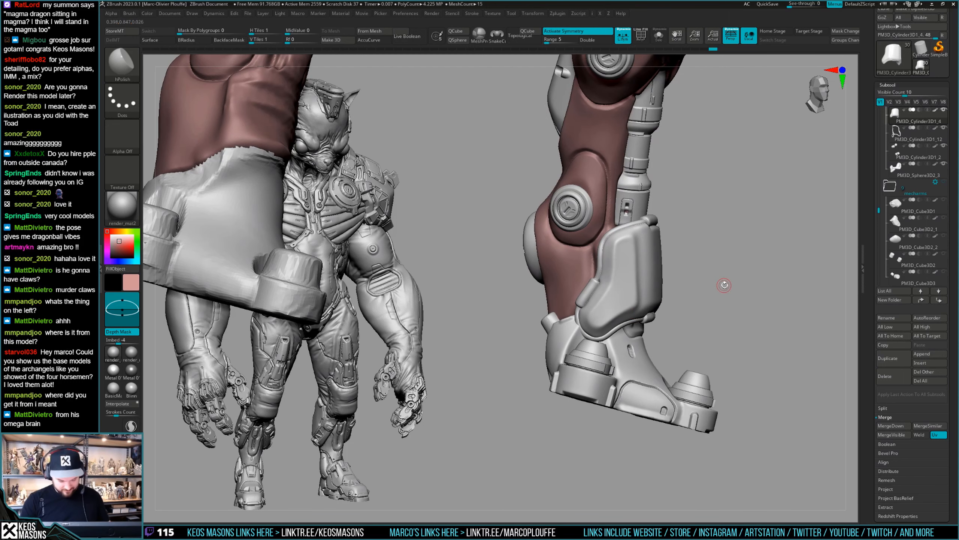
Step: Try to cut a flat round spot into the lower corner of the side panel with the PlanarCut brush
right_click(716, 302)
click(742, 311)
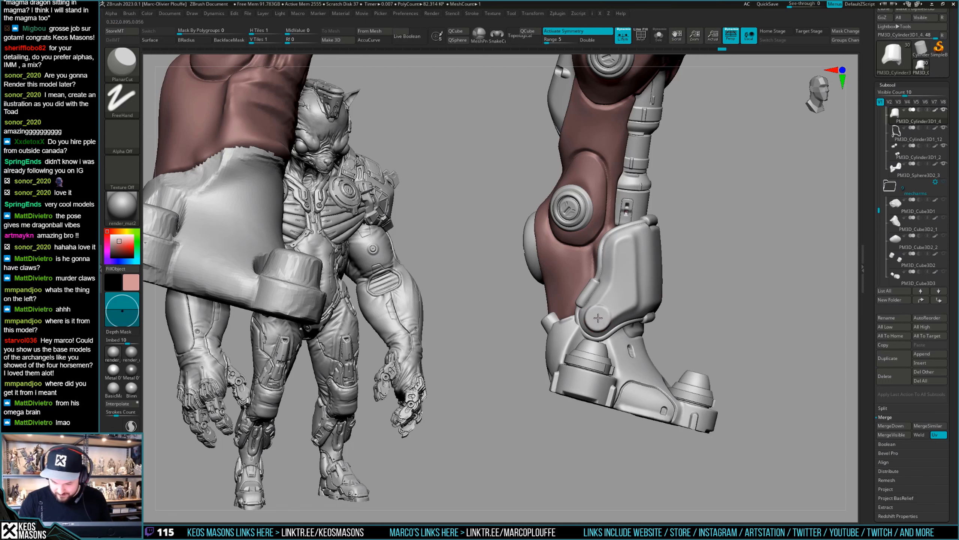
drag(736, 289, 738, 271)
drag(631, 319, 740, 333)
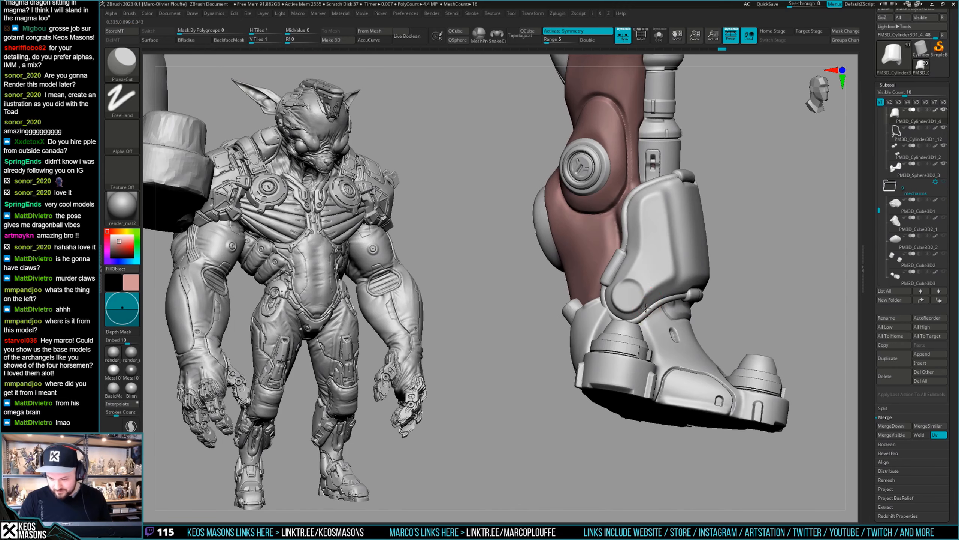
drag(733, 257, 782, 272)
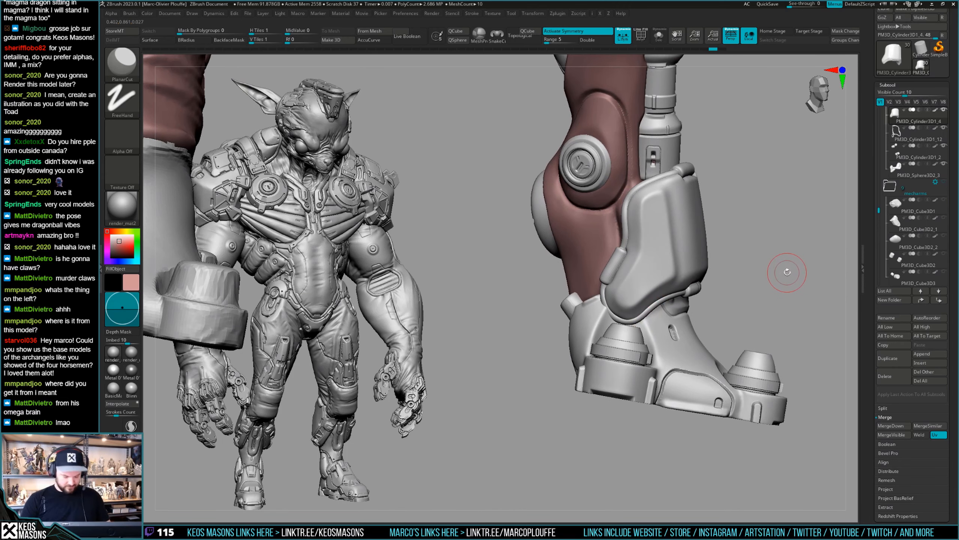
Step: Stamp a round detail at the lower corner of the side panel with the TrimHole brush
key(b)
key(t)
key(h)
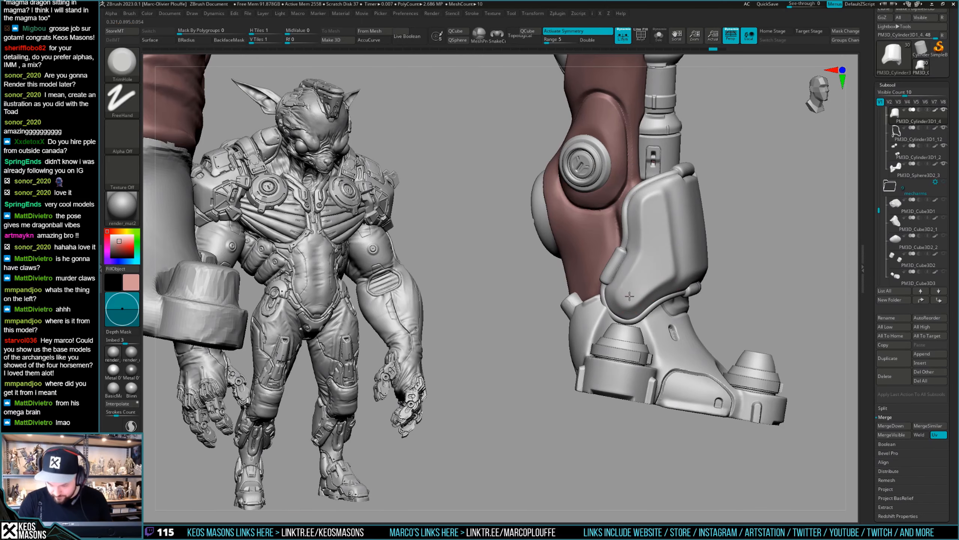
click(629, 296)
Step: Stamp a ring around the round detail at the side panel's lower corner using the Stn_Alpha brush with the Image4 alpha
mouse_move(797, 238)
mouse_down()
mouse_move(765, 238)
mouse_move(734, 288)
mouse_move(728, 282)
mouse_move(713, 300)
mouse_move(706, 328)
mouse_move(612, 330)
mouse_move(623, 372)
mouse_up()
key(space)
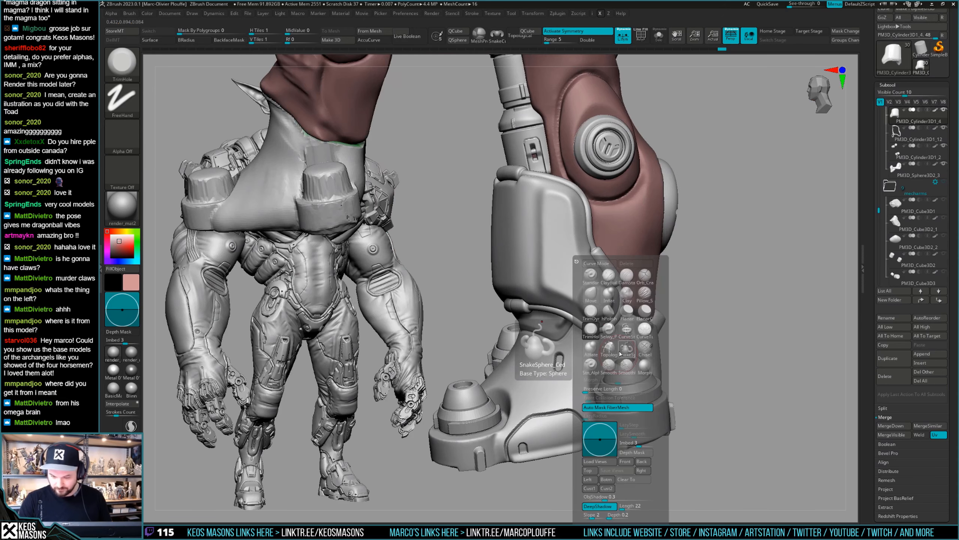
click(603, 324)
key(F4)
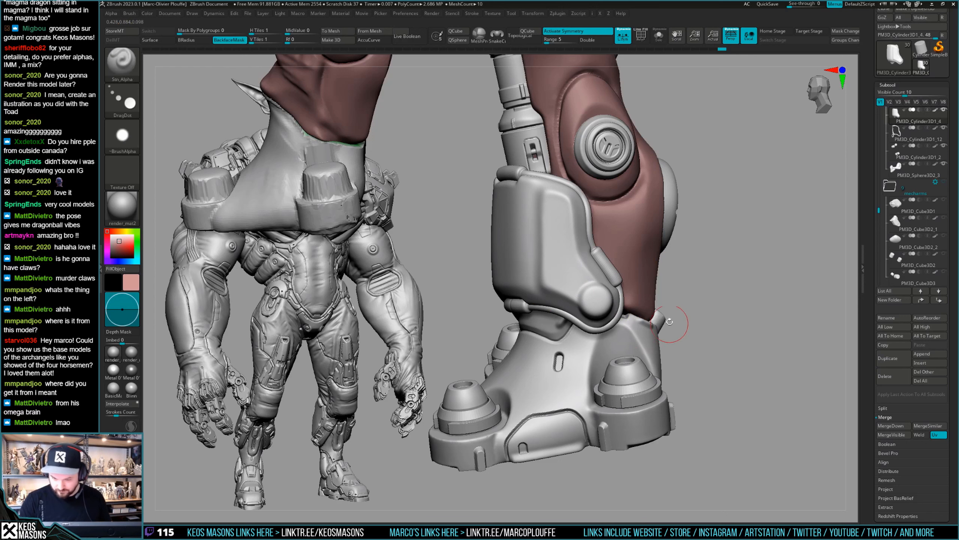
key(F4)
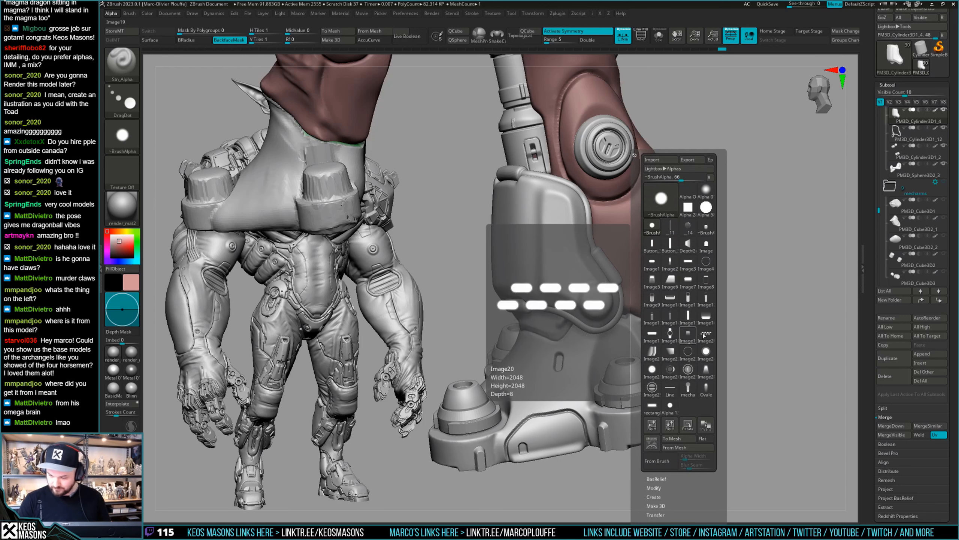
key(F4)
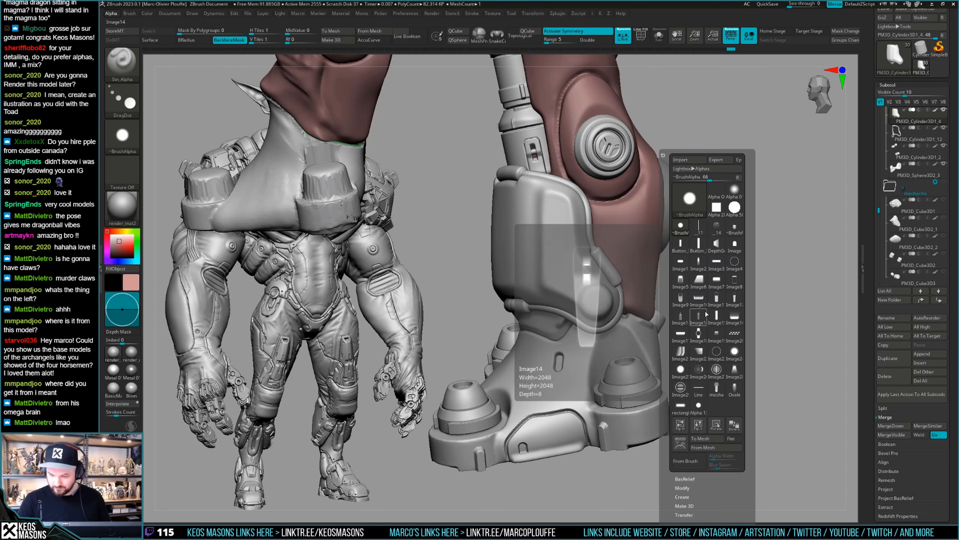
click(734, 261)
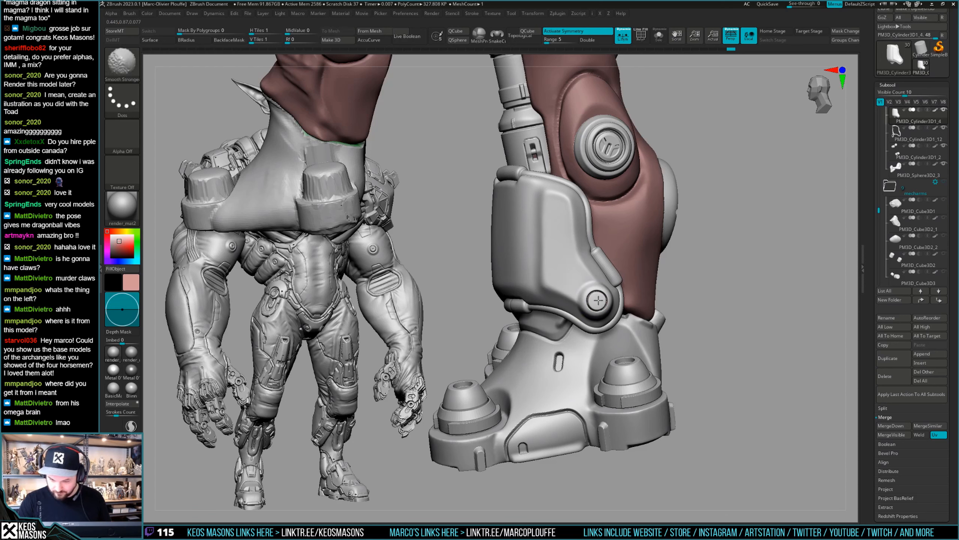
Step: Adjust the brush's Z Intensity and stamp a small disc inside the lower corner ring with the Alpha 13 alpha
key(space)
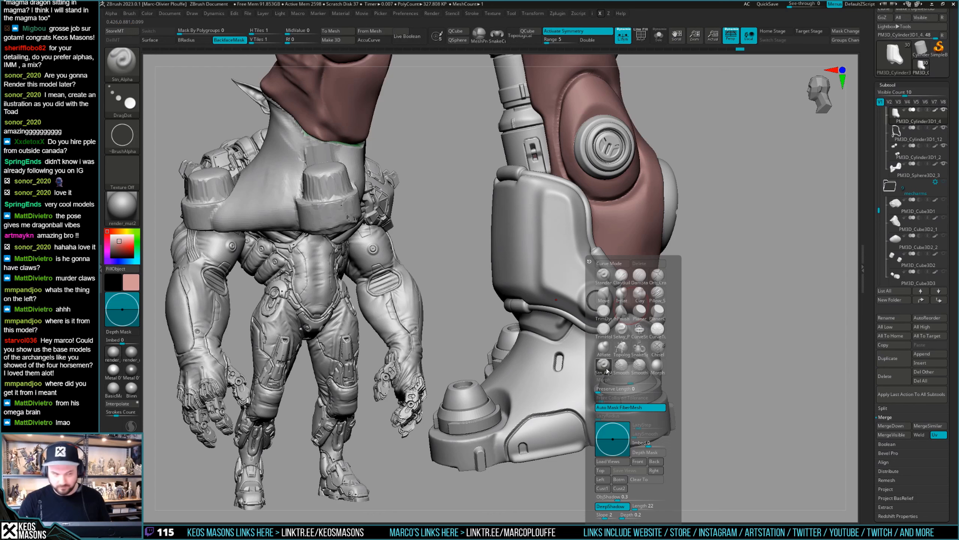
key(F4)
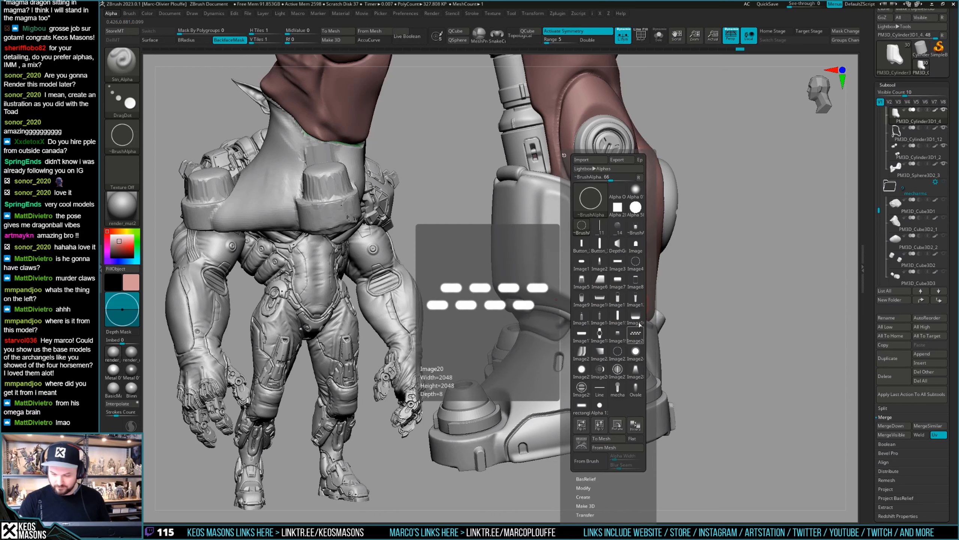
click(600, 407)
key(space)
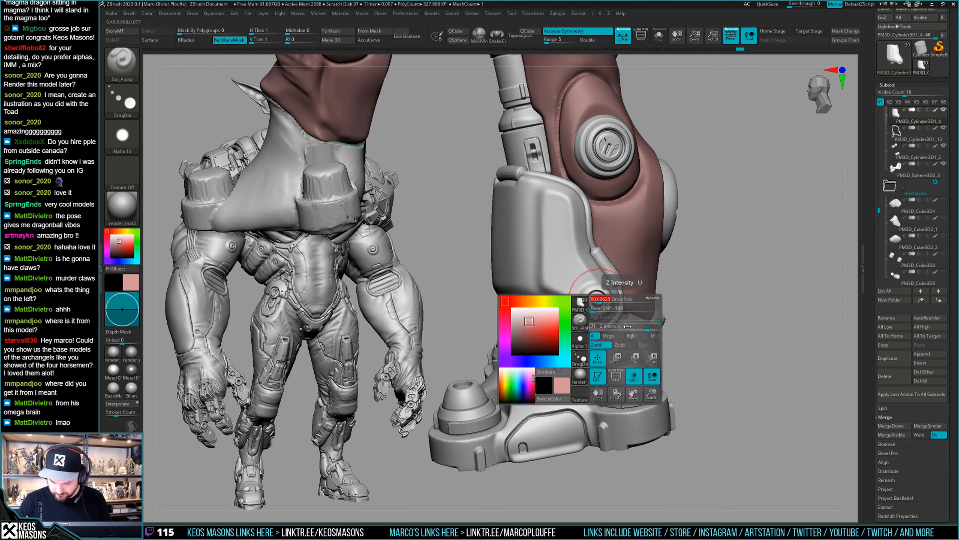
drag(627, 326, 638, 326)
drag(600, 300, 598, 301)
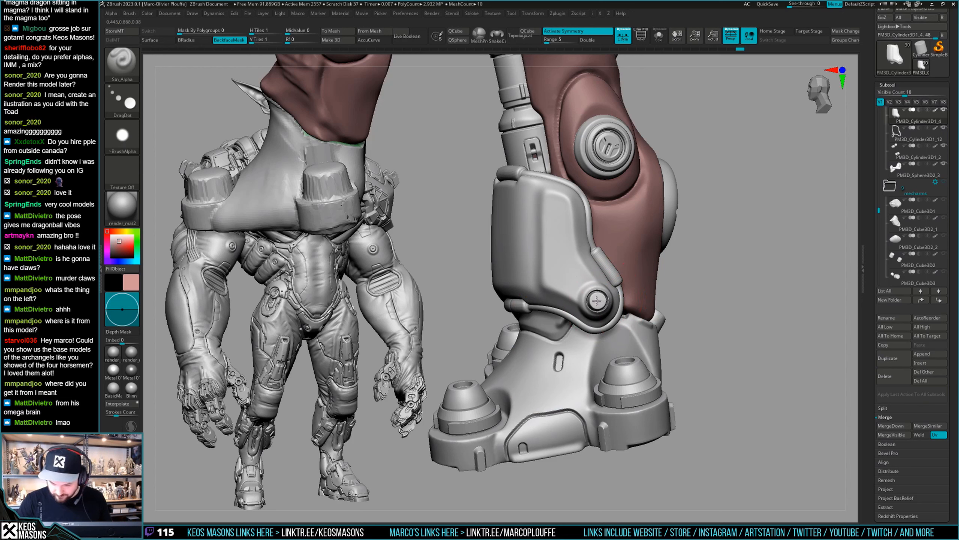
key(ctrl+z)
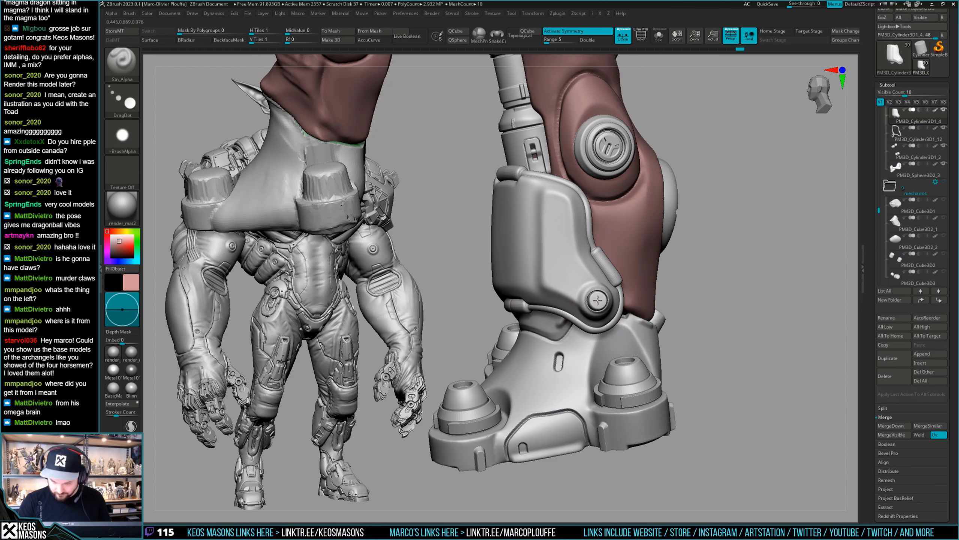
key(space)
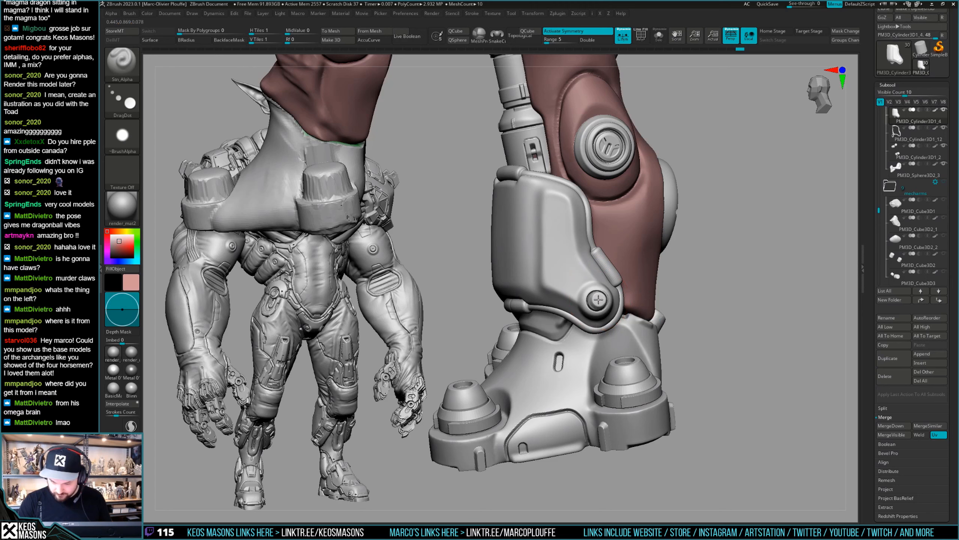
mouse_move(597, 301)
right_down()
mouse_move(605, 314)
mouse_move(611, 293)
mouse_move(700, 304)
mouse_move(689, 289)
mouse_move(664, 317)
mouse_move(671, 314)
mouse_move(668, 334)
mouse_move(605, 344)
mouse_move(590, 332)
right_up()
right_click(605, 335)
right_click(606, 331)
key(ctrl)
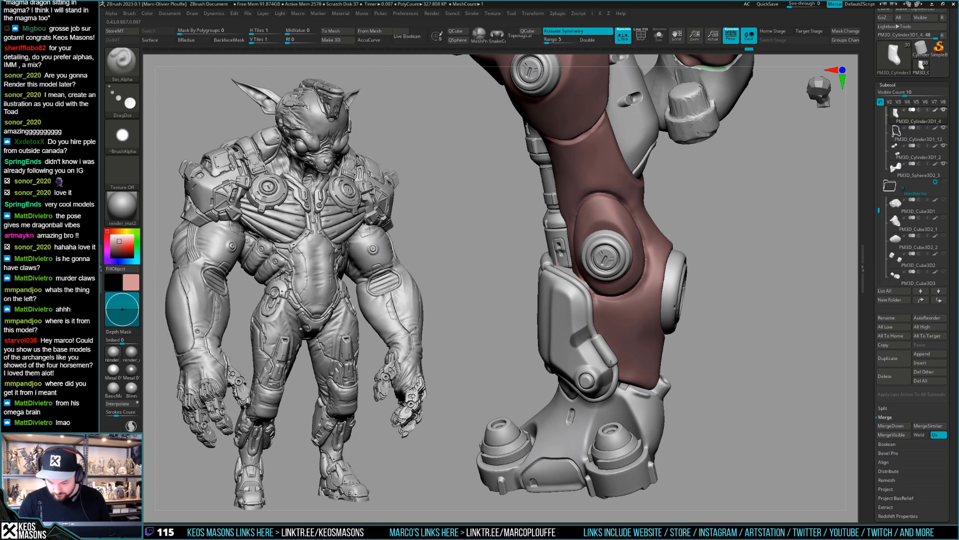
Step: Try to stamp the Image10 alpha on the raised strip along the side panel's rear edge
right_drag(614, 373, 718, 308)
ctrl+drag(766, 265, 773, 270)
right_click(666, 335)
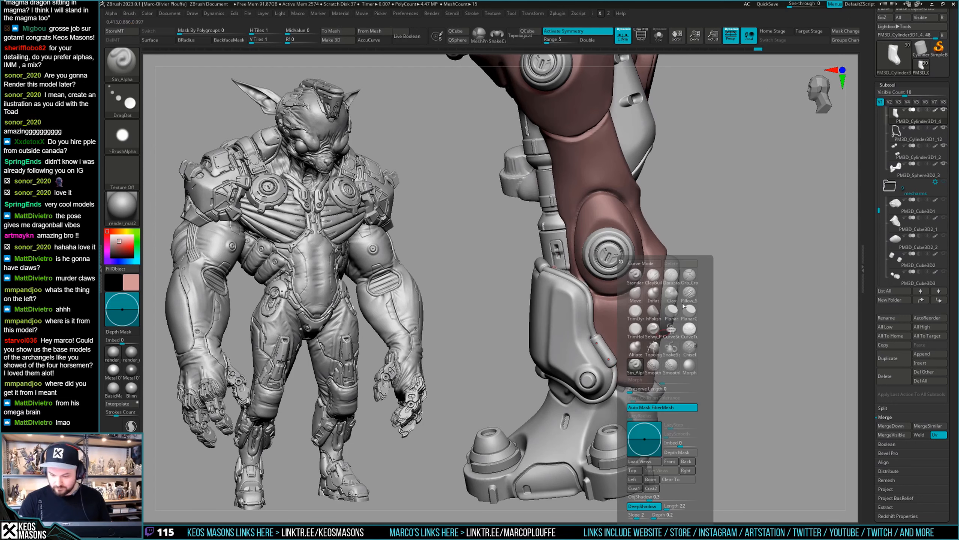
key(a)
click(696, 297)
right_drag(657, 340, 609, 351)
key(space)
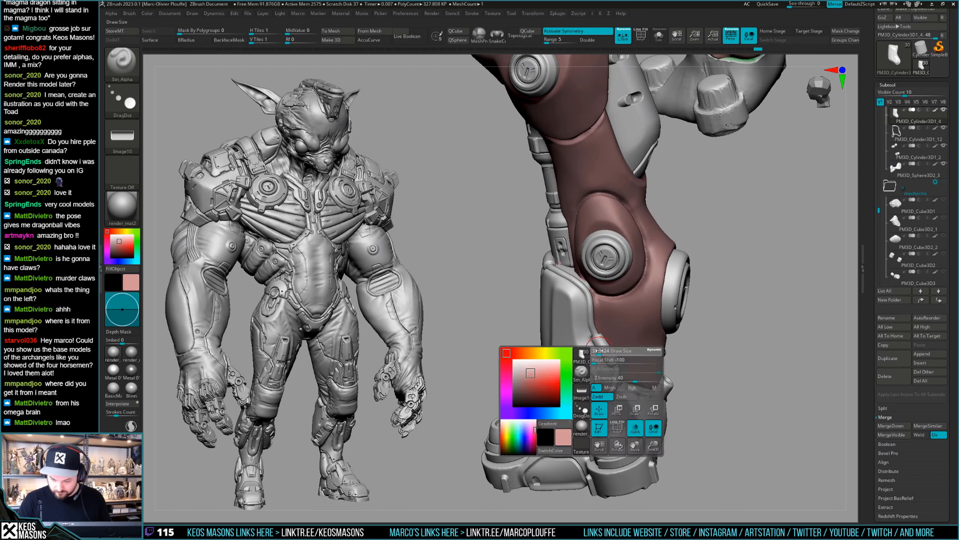
key(space)
drag(589, 357, 598, 354)
key(ctrl+z)
Step: Stamp small rounded clips with the Image7 alpha on the side panel's rear strip and the shin guard's upper rim
key(space)
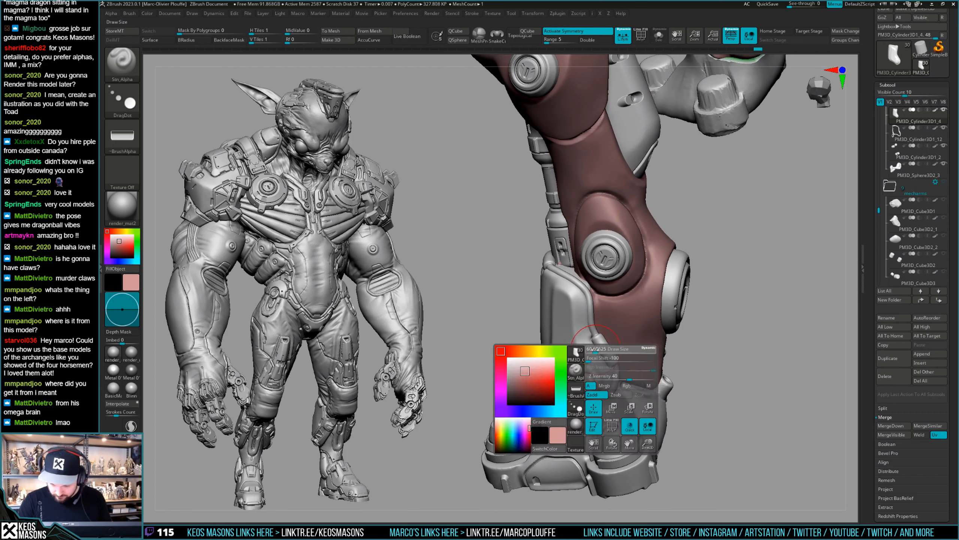
key(a)
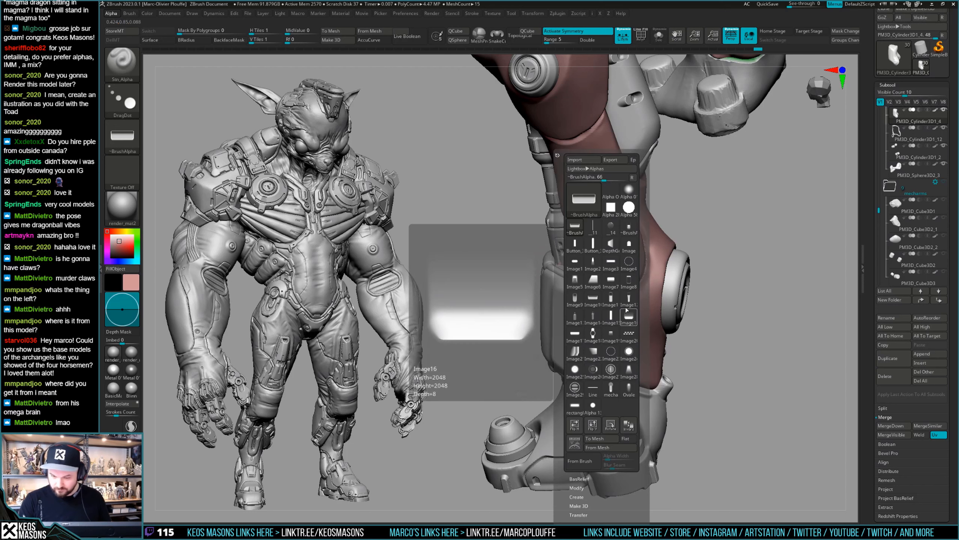
click(611, 280)
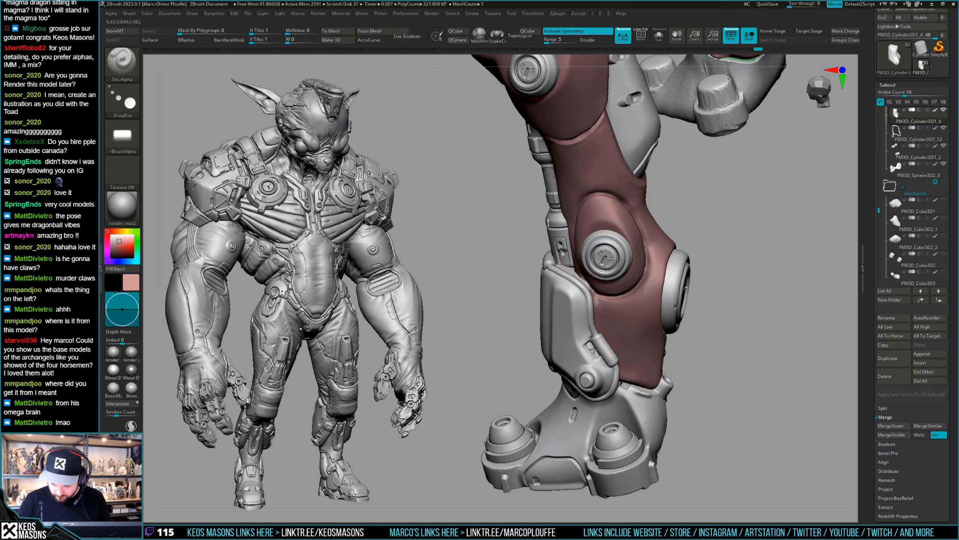
mouse_move(601, 350)
ctrl+right_down()
mouse_move(689, 283)
mouse_move(737, 301)
mouse_move(634, 334)
mouse_move(706, 335)
ctrl+right_up()
key(ctrl+z)
right_click(599, 343)
drag(602, 340, 600, 342)
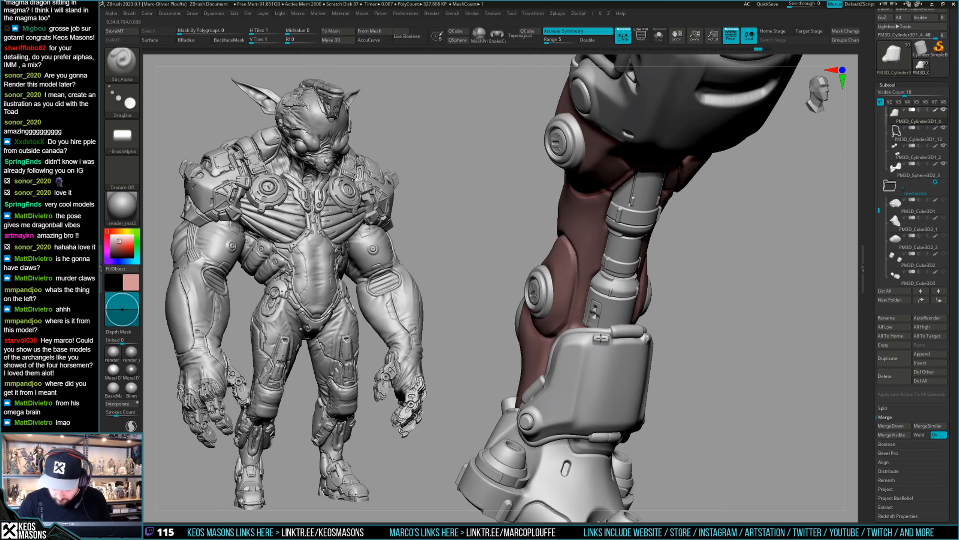
mouse_move(600, 338)
right_down()
mouse_move(653, 335)
mouse_move(640, 342)
right_up()
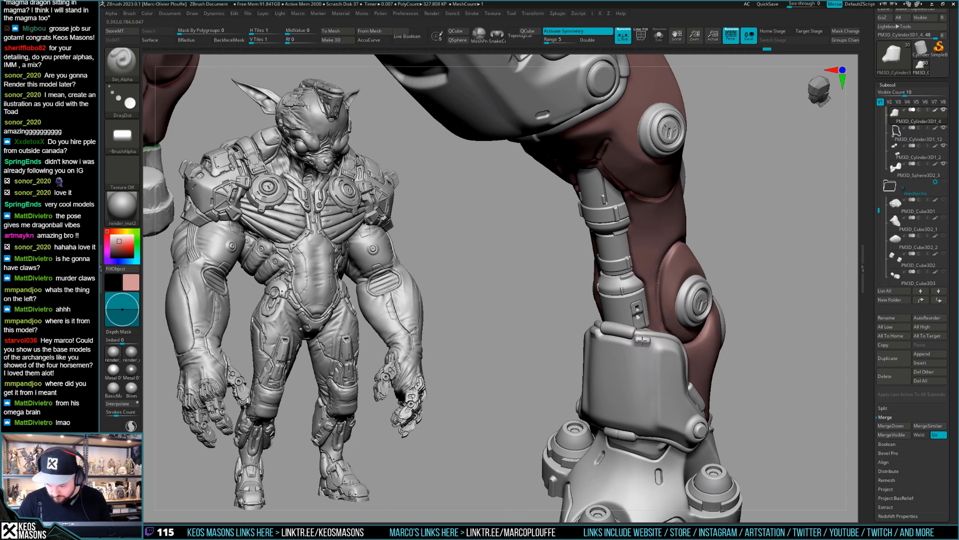
right_drag(642, 339, 704, 349)
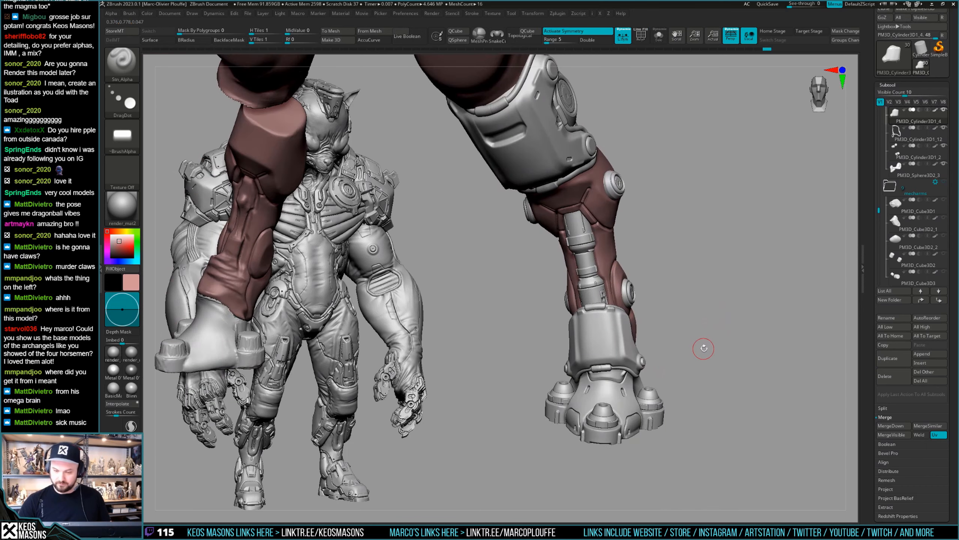
Step: Stamp a recessed slot with the Image16 alpha on the lower front centre of the shin guard, testing its size and placement
key(F2)
key(F4)
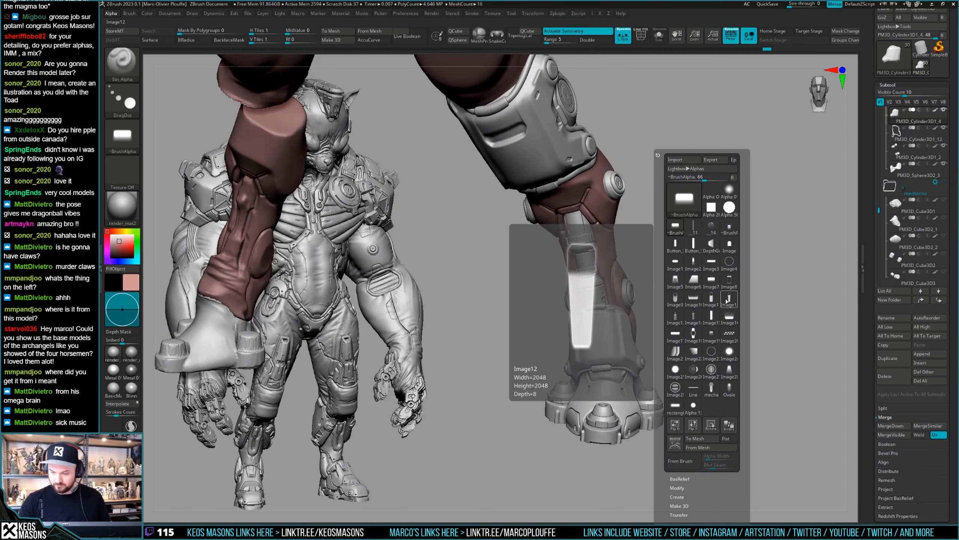
click(729, 316)
right_drag(826, 243, 778, 264)
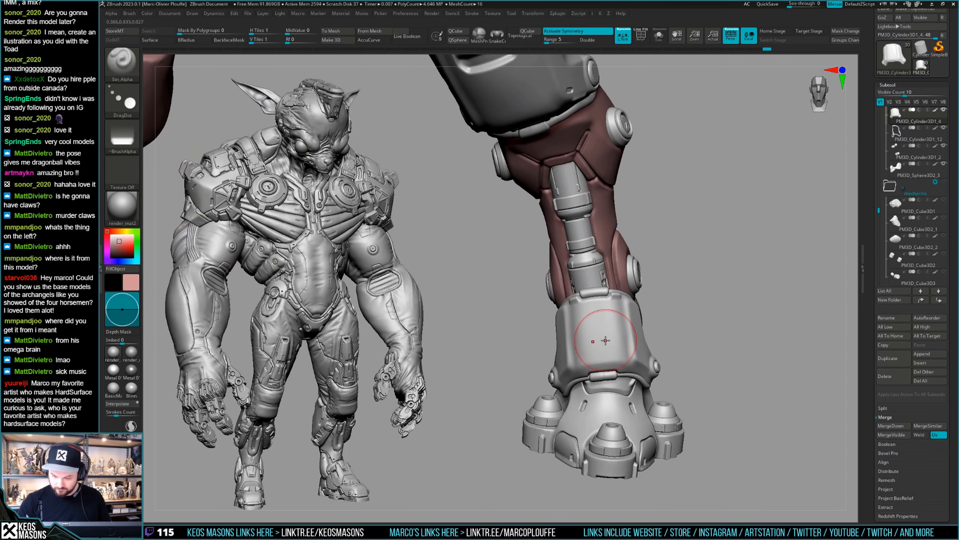
right_drag(605, 340, 604, 329)
key(space)
drag(597, 341, 602, 341)
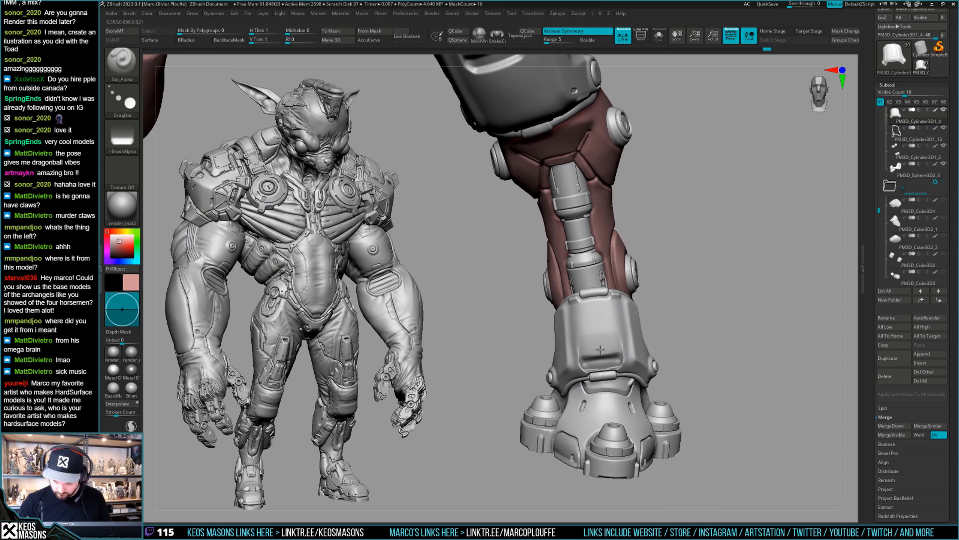
right_drag(601, 347, 599, 332)
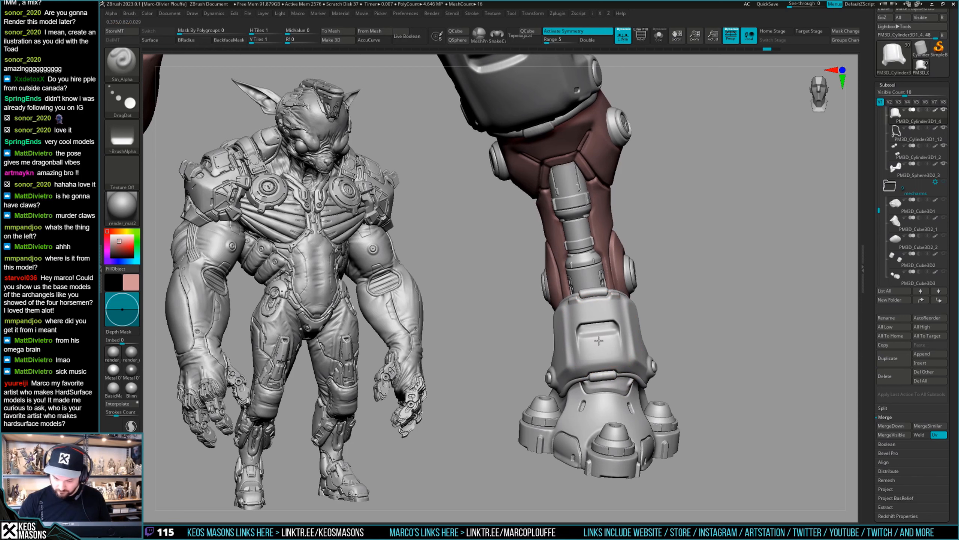
drag(599, 342, 599, 342)
mouse_move(600, 341)
right_down()
mouse_move(709, 306)
mouse_move(622, 342)
right_up()
key(ctrl+z)
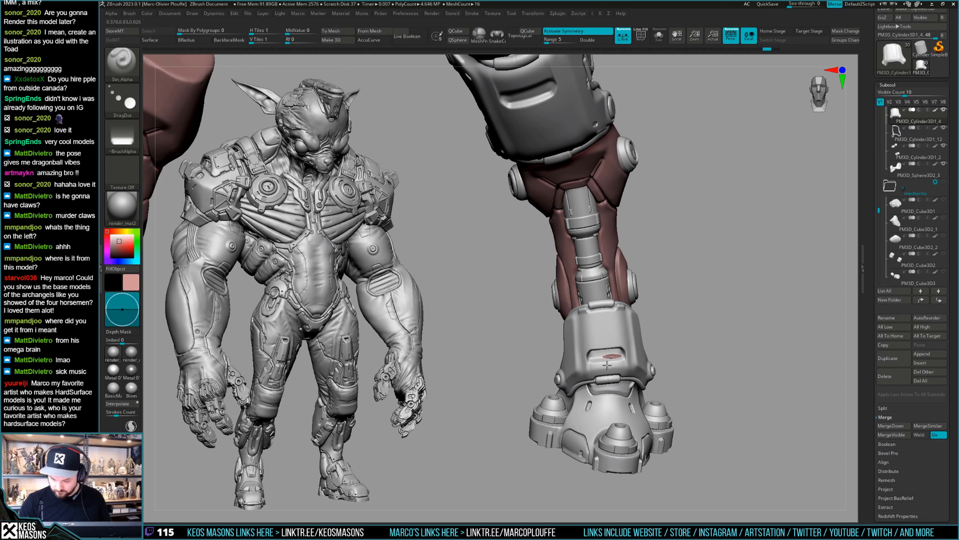
drag(607, 364, 608, 364)
Step: Select the shin guard subtool PM3D_Cylinder3D1_4 and bring its side panel into view
mouse_move(607, 389)
right_down()
mouse_move(638, 340)
mouse_move(608, 344)
mouse_move(715, 321)
mouse_move(676, 310)
mouse_move(635, 342)
mouse_move(709, 315)
right_up()
key(x)
click(709, 282)
alt+click(608, 325)
mouse_move(693, 348)
right_down()
mouse_move(703, 350)
mouse_move(692, 338)
right_up()
alt+click(616, 324)
mouse_move(616, 324)
ctrl+right_down()
mouse_move(611, 351)
mouse_move(619, 340)
ctrl+right_up()
Step: Load the Image1 pill-shaped alpha into the Stn_Alpha brush and rotate the alpha upright
key(b)
click(659, 317)
key(alt+a)
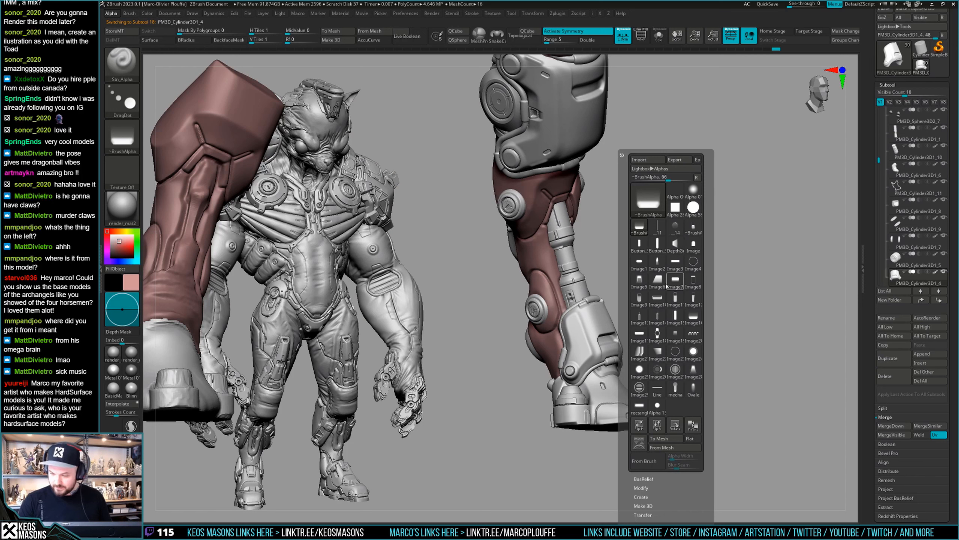
click(639, 261)
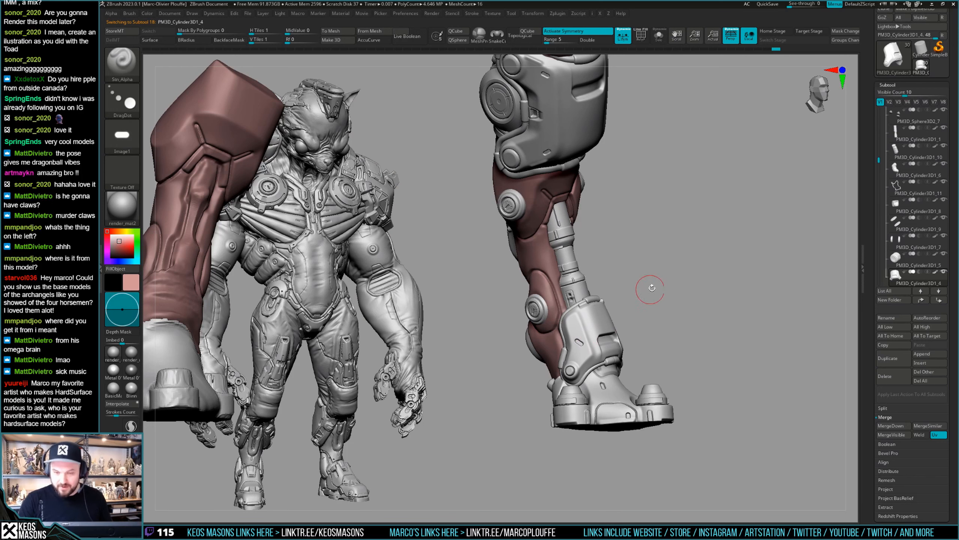
key(alt+a)
click(580, 327)
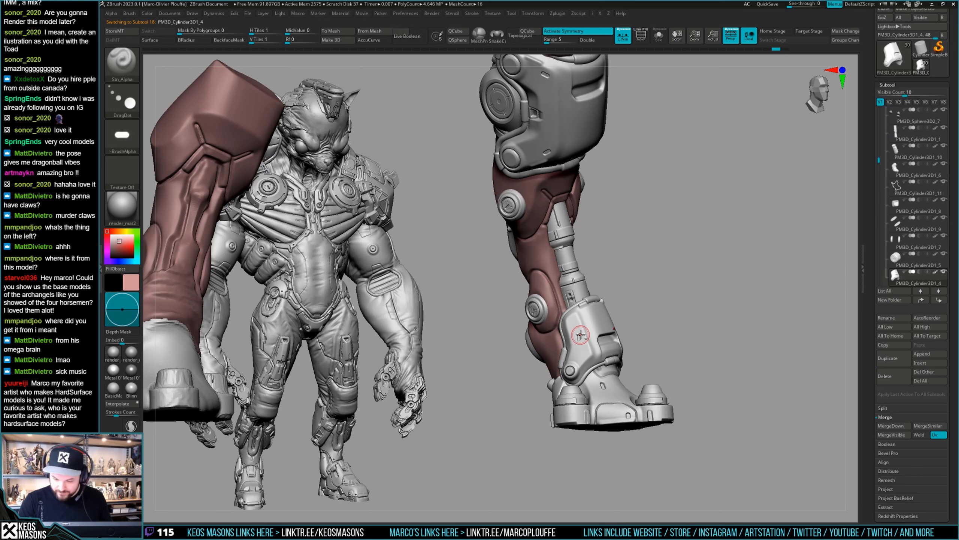
right_click(723, 281)
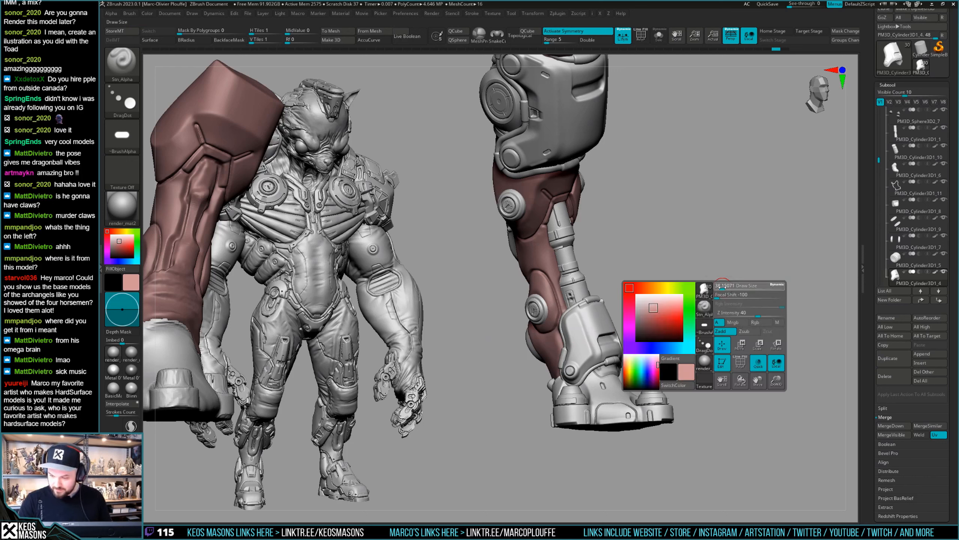
key(alt+a)
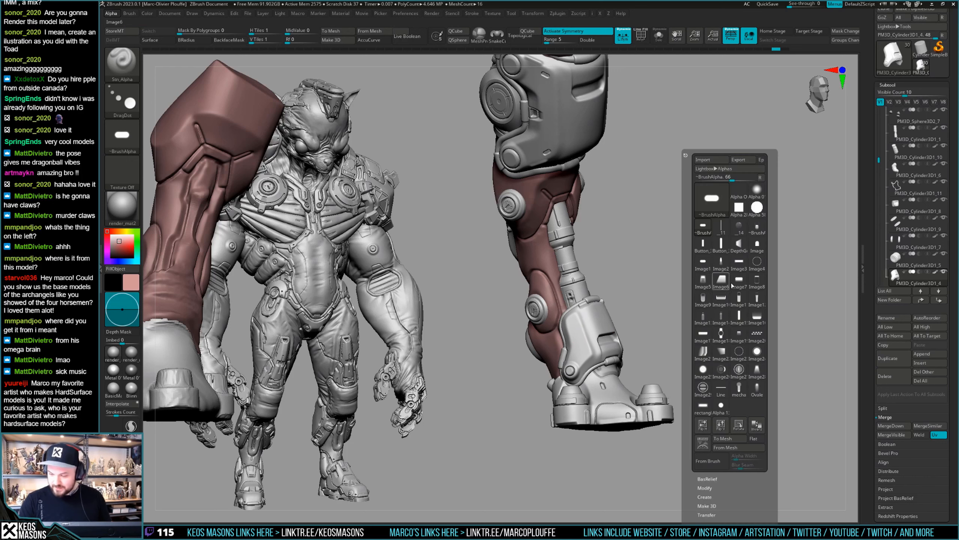
click(738, 423)
Step: Try stamping an upright pill detail on the shin guard's side panel, comparing the surface with and without it
mouse_move(679, 359)
mouse_down()
mouse_move(594, 346)
mouse_move(587, 361)
mouse_up()
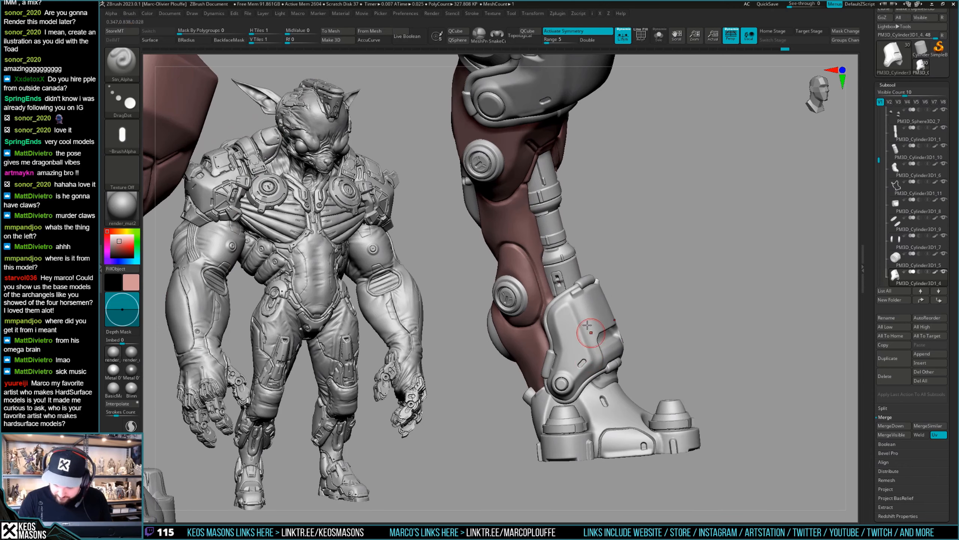
mouse_move(574, 309)
mouse_down()
mouse_move(574, 352)
mouse_move(613, 327)
mouse_move(611, 338)
mouse_move(620, 310)
mouse_move(612, 342)
mouse_up()
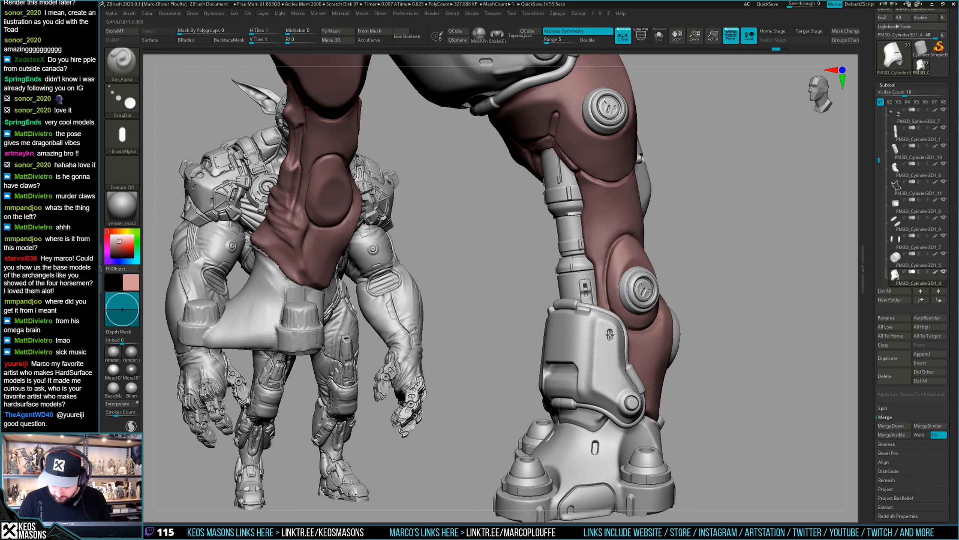
key(ctrl+z)
key(ctrl+z)
key(ctrl+z)
key(ctrl+shift+z)
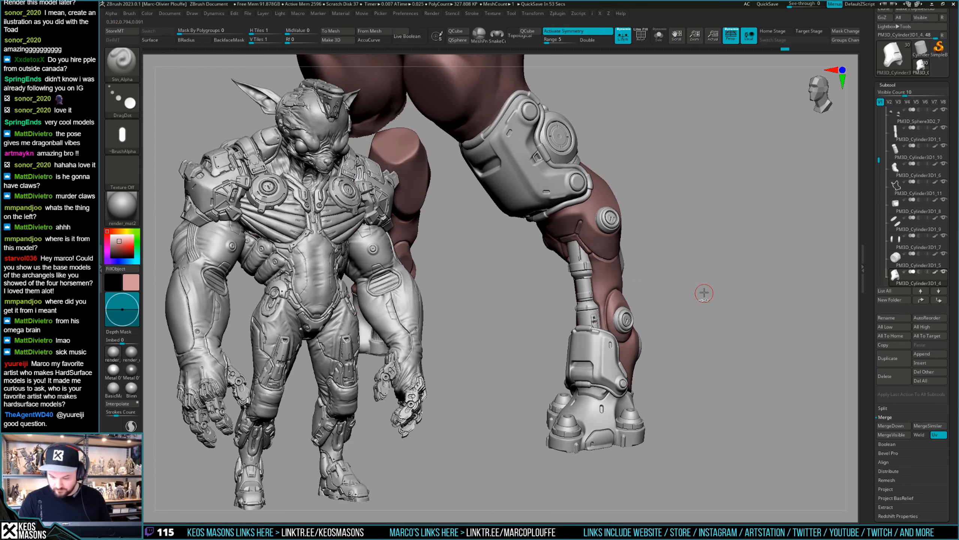
key(ctrl+z)
key(ctrl+z)
key(ctrl+shift+z)
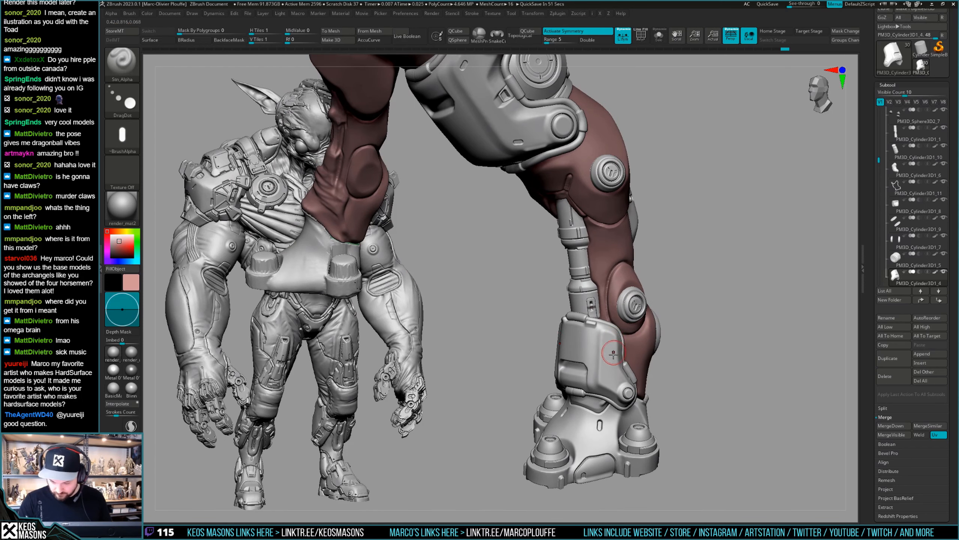
key(ctrl+z)
key(ctrl+shift+z)
key(ctrl+z)
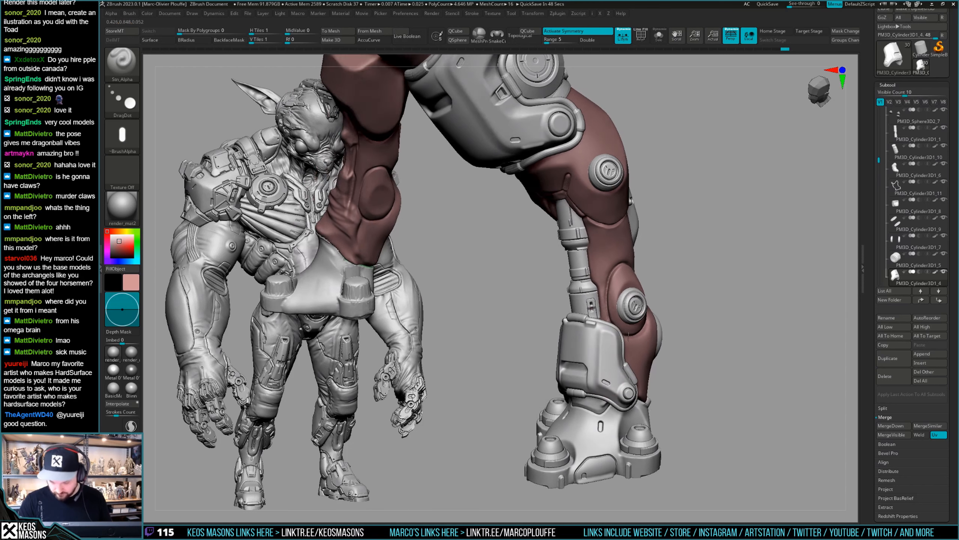
Step: Stamp the upright pill detail near the upper end of the shin guard's side panel, undoing the rejected placements
key(ctrl+z)
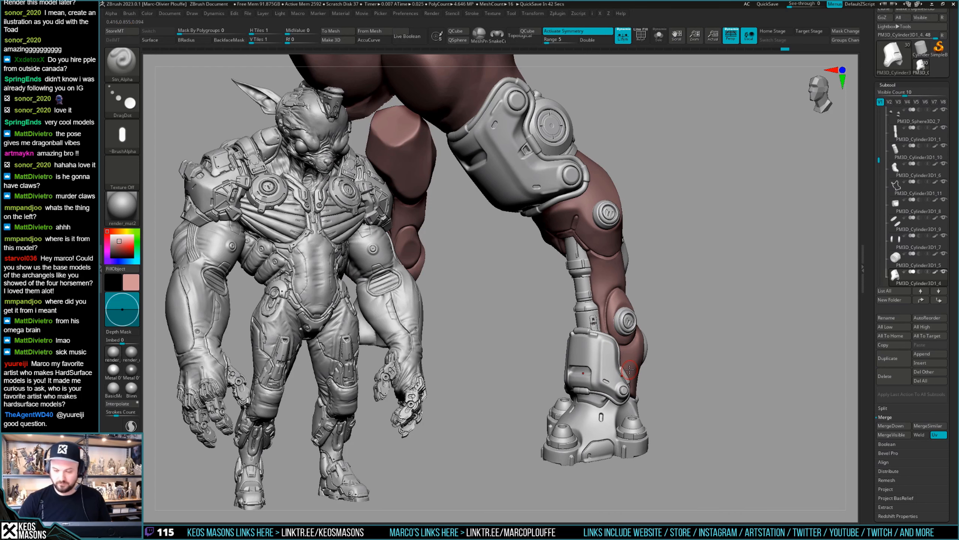
key(ctrl+z)
key(ctrl+z)
key(ctrl+shift+z)
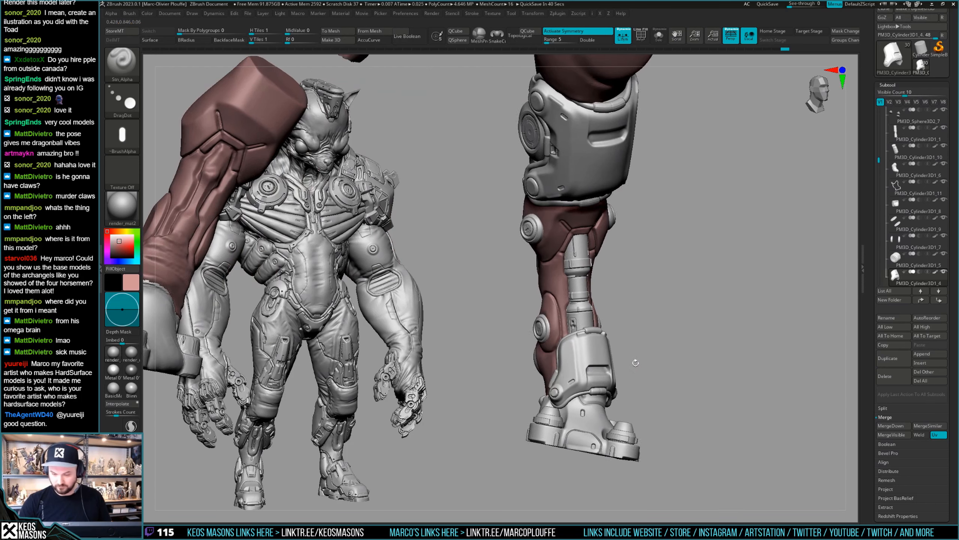
key(ctrl+z)
key(ctrl+z)
key(ctrl+z)
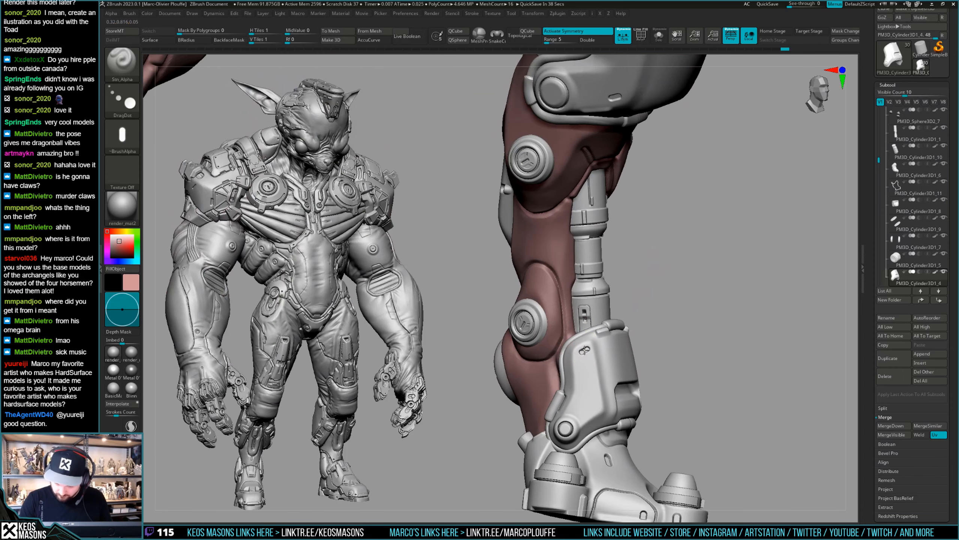
key(ctrl+z)
key(ctrl+z)
key(ctrl+z)
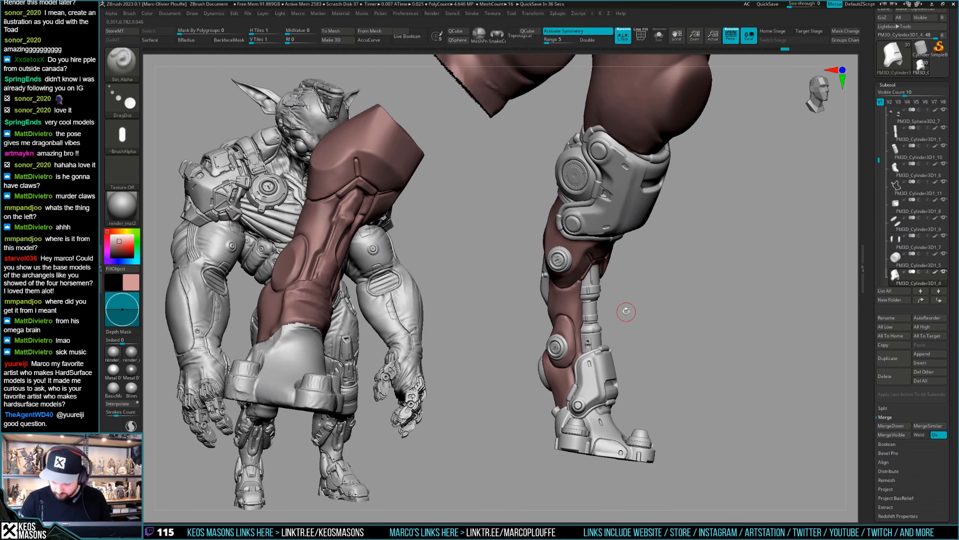
Step: Switch to a Standard brush and stroke the lower side of the shin guard near the ankle bolt
key(space)
click(651, 276)
key(ctrl+z)
key(ctrl+z)
key(ctrl+z)
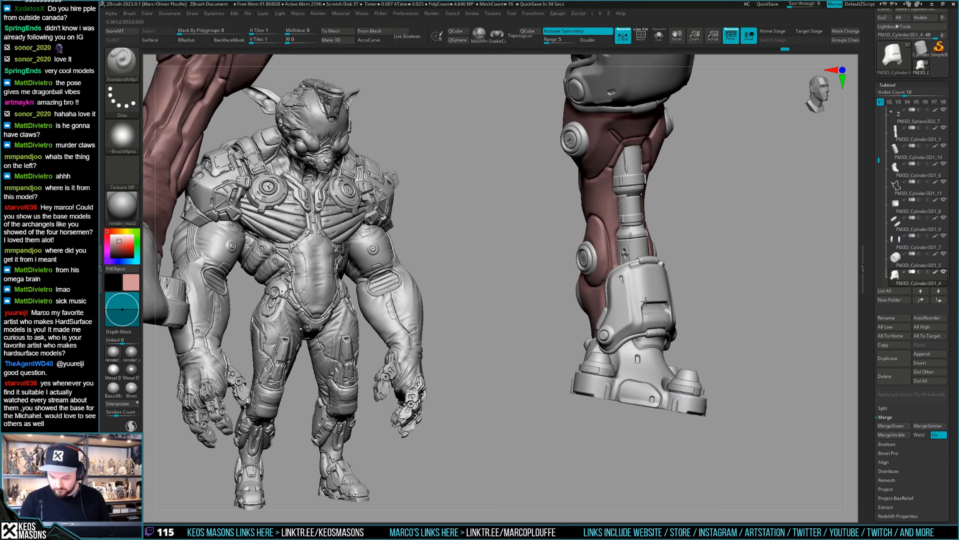
key(space)
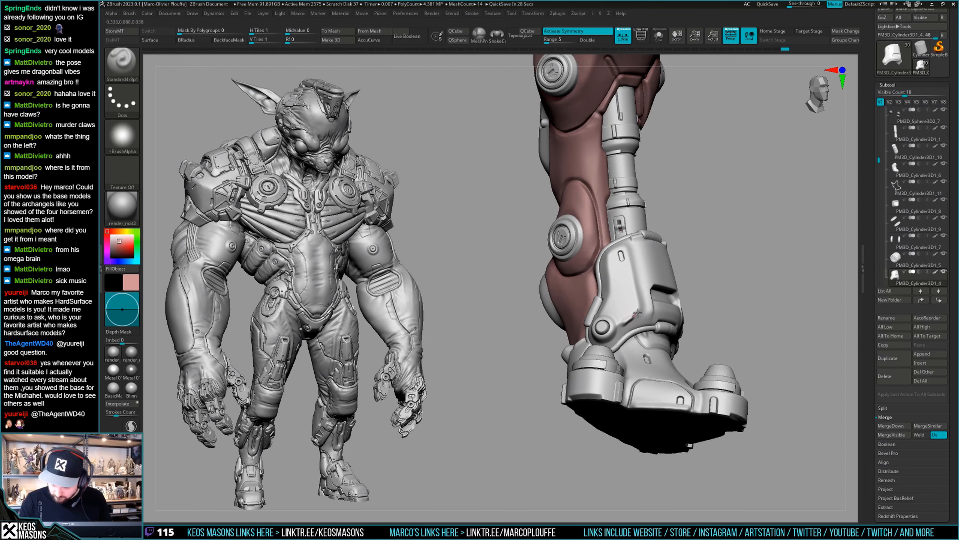
drag(642, 310, 697, 342)
drag(617, 364, 642, 341)
key(space)
drag(705, 250, 593, 291)
Step: Carve the shin guard's side panel beside the tube trim with the Orb_Cracks brush
key(ctrl)
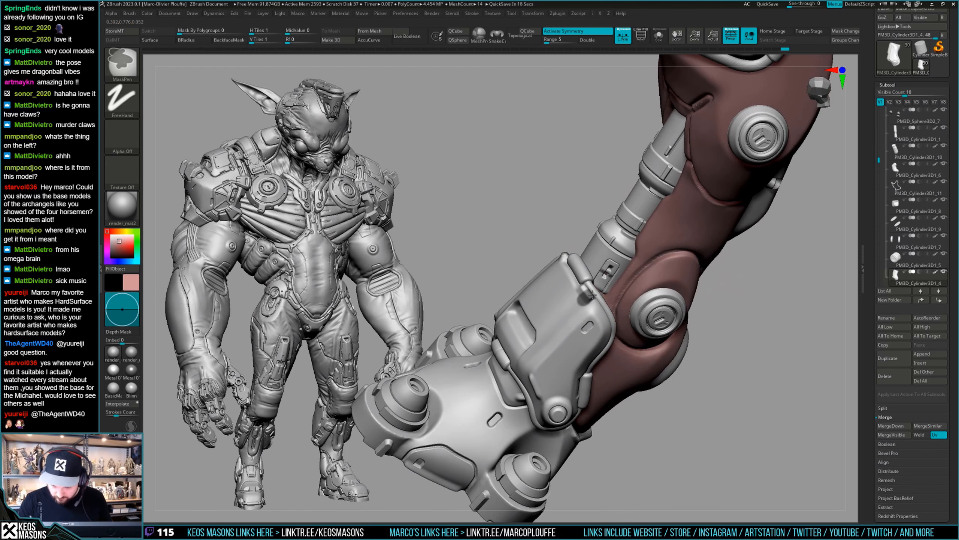
mouse_move(596, 297)
right_down()
mouse_move(584, 303)
mouse_move(599, 302)
mouse_move(593, 359)
mouse_move(611, 270)
right_up()
key(ctrl)
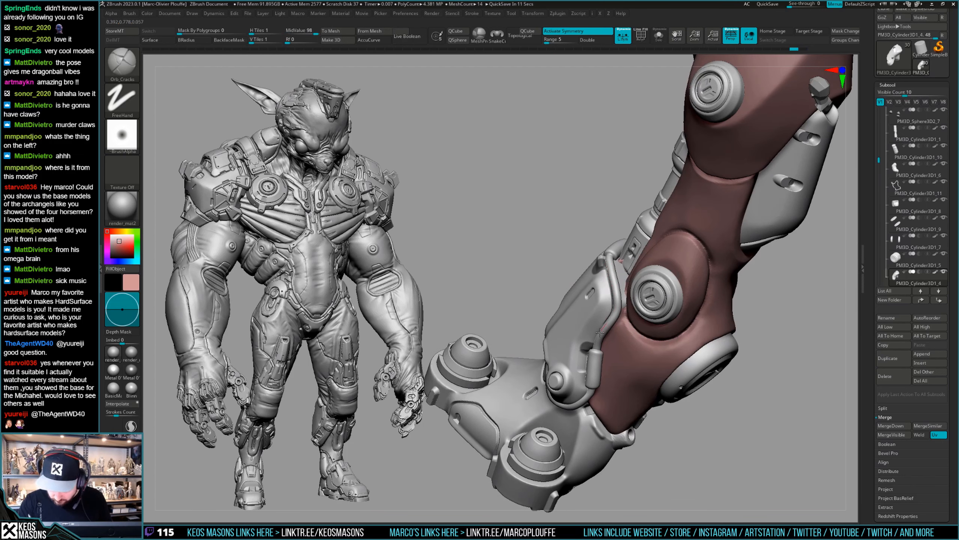
mouse_move(593, 352)
right_down()
mouse_move(609, 362)
mouse_move(616, 321)
mouse_move(581, 330)
right_up()
key(ctrl)
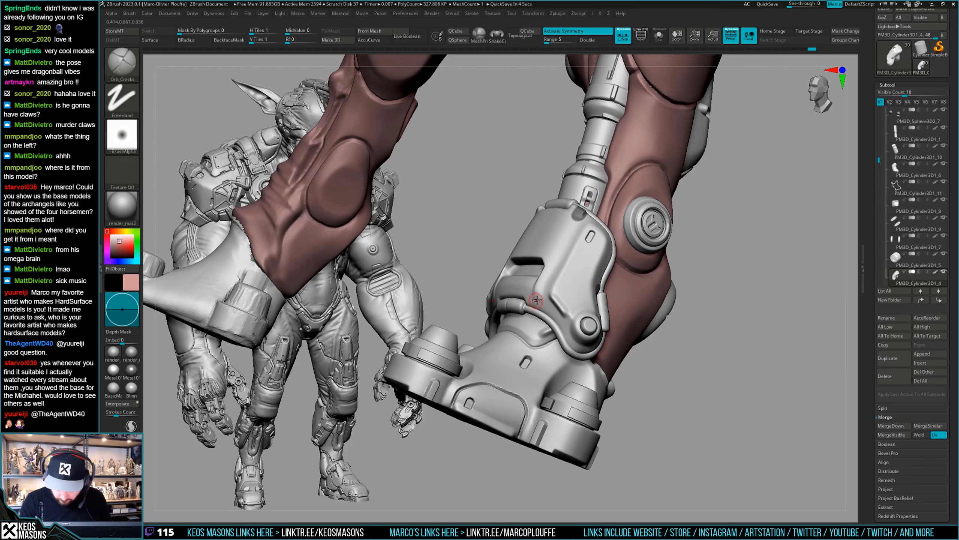
Step: Sharpen the seams along the shin guard's lower front edge and around its side bolt with the Orb_Cracks brush
right_drag(540, 307, 541, 294)
right_drag(540, 298, 534, 296)
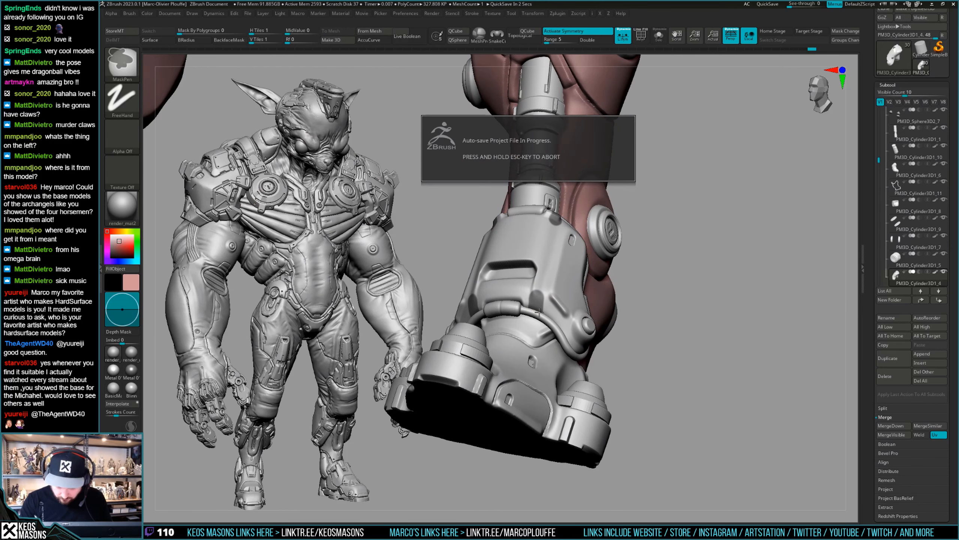
key(Escape)
mouse_move(525, 302)
right_down()
mouse_move(605, 333)
mouse_move(584, 349)
mouse_move(565, 335)
mouse_move(591, 340)
right_up()
key(ctrl)
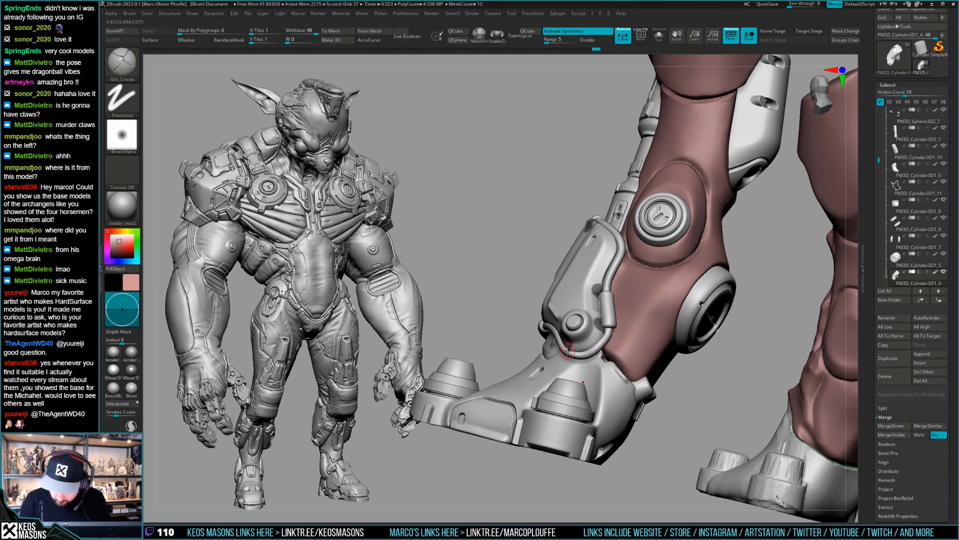
right_drag(608, 329, 519, 314)
mouse_move(567, 352)
right_down()
mouse_move(565, 365)
mouse_move(537, 349)
right_up()
Step: Select the shin guard's trim subtool PM3D_Cylinder3D1_12 and switch to the ClayBuildup brush
alt+click(569, 364)
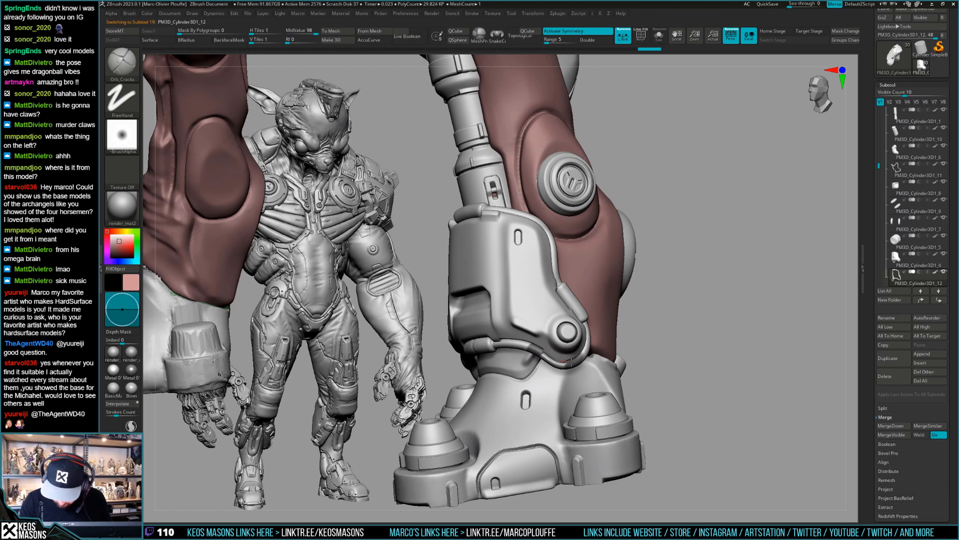
ctrl+right_drag(573, 357, 688, 325)
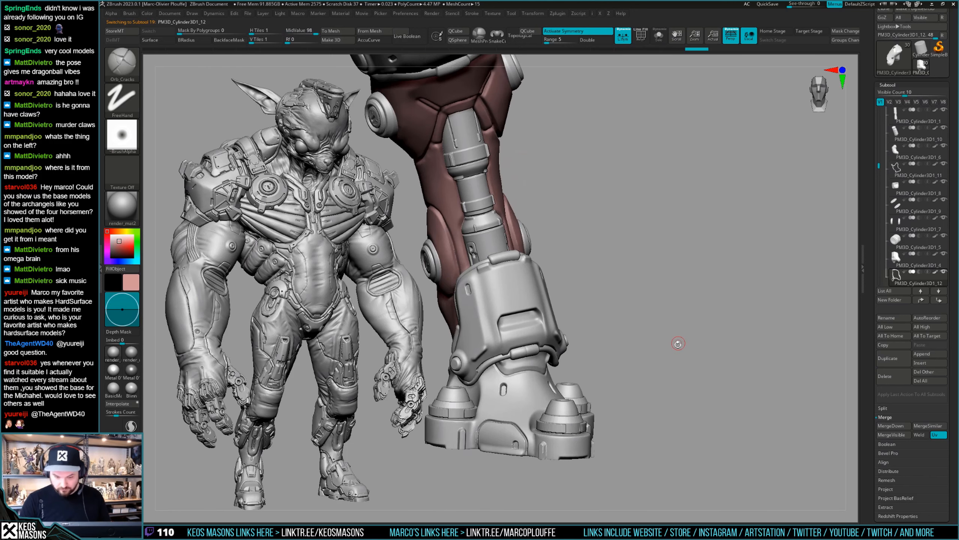
mouse_move(655, 354)
alt+right_down()
mouse_move(676, 357)
mouse_move(672, 365)
mouse_move(638, 318)
mouse_move(666, 354)
mouse_move(672, 340)
mouse_move(663, 362)
mouse_move(656, 329)
mouse_move(677, 334)
mouse_move(664, 319)
mouse_move(664, 328)
alt+right_up()
key(space)
click(655, 275)
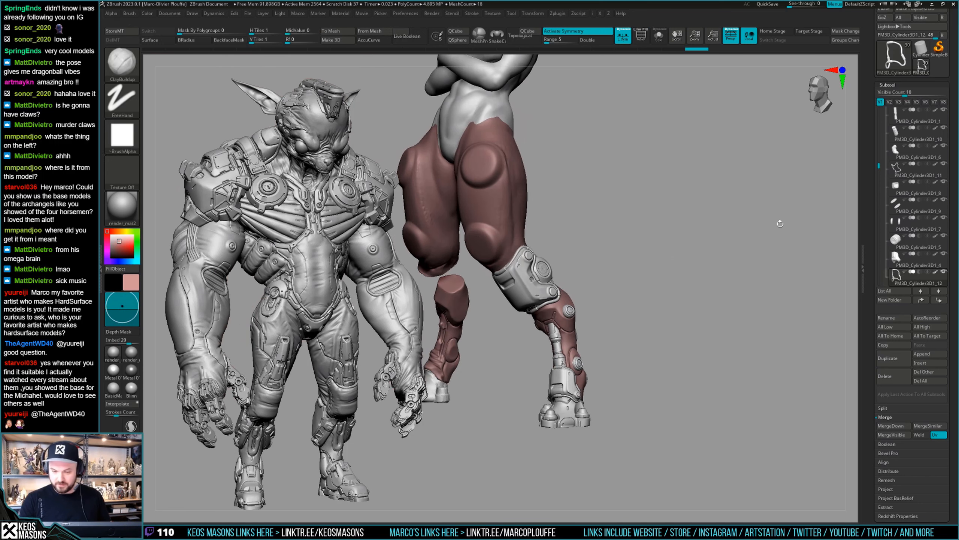
Step: Select the lower-leg subtool PM3D_Sphere3D2_8, turn off local symmetry, and mirror and weld it across X
alt+click(586, 328)
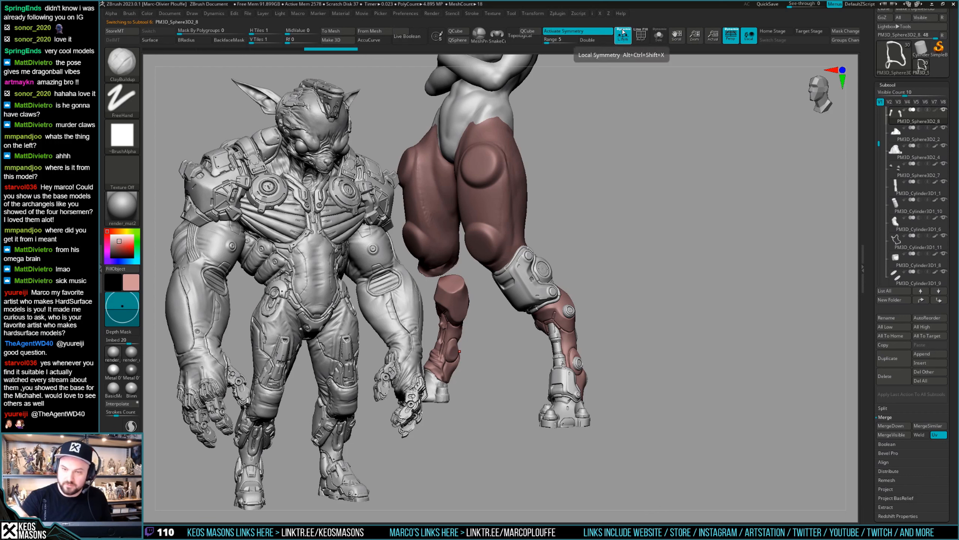
mouse_move(578, 224)
right_down()
mouse_move(642, 307)
mouse_move(722, 307)
mouse_move(703, 315)
right_up()
key(space)
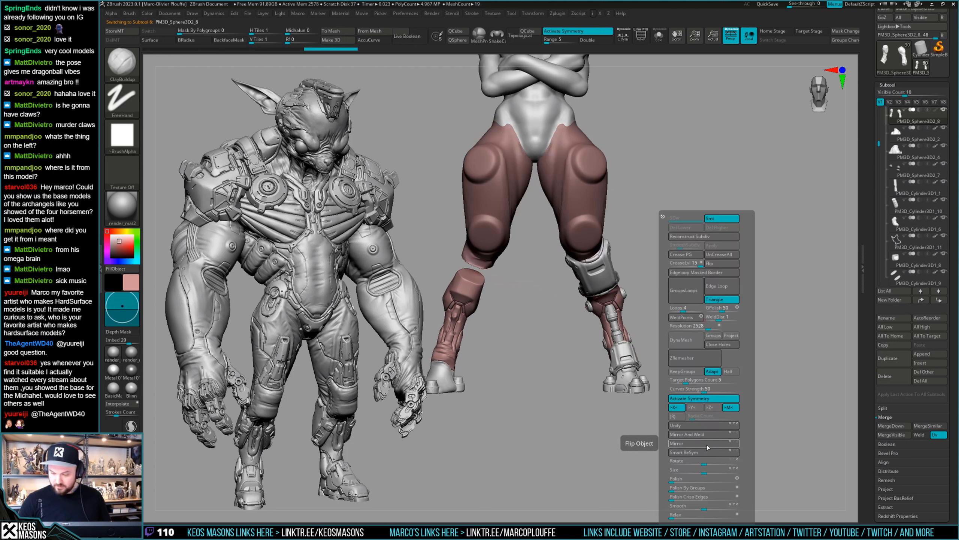
click(709, 435)
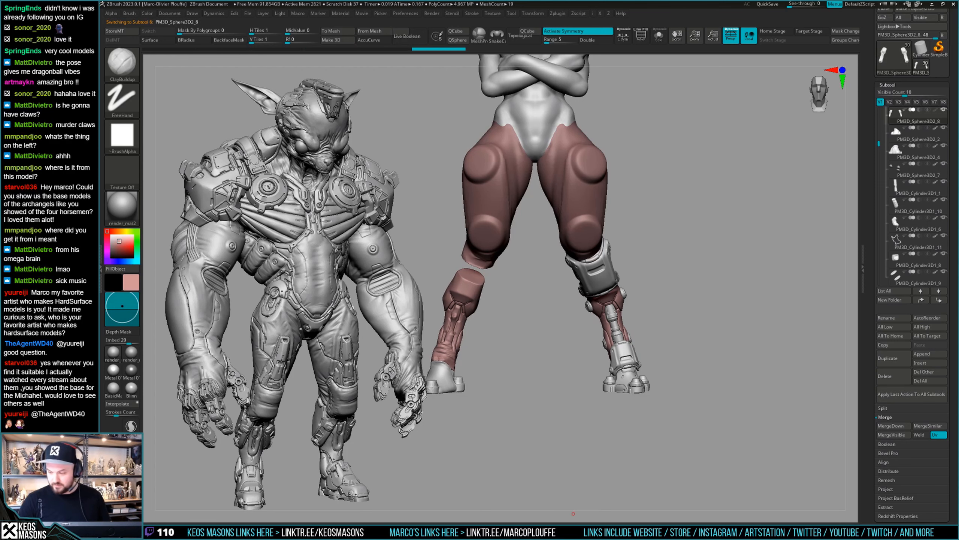
mouse_move(673, 323)
right_down()
mouse_move(666, 349)
mouse_move(666, 332)
mouse_move(678, 337)
mouse_move(670, 329)
mouse_move(679, 321)
mouse_move(703, 317)
mouse_move(706, 356)
mouse_move(648, 383)
mouse_move(614, 374)
mouse_move(684, 342)
mouse_move(721, 337)
right_up()
key(ctrl+z)
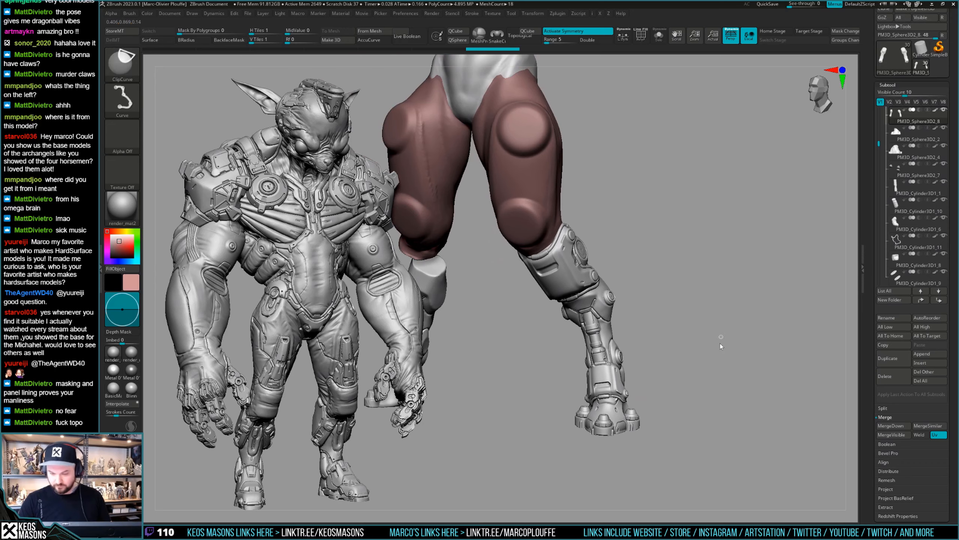
Step: Save the tool over the existing file megagato_06.ztl
key(ctrl+shift+t)
click(412, 405)
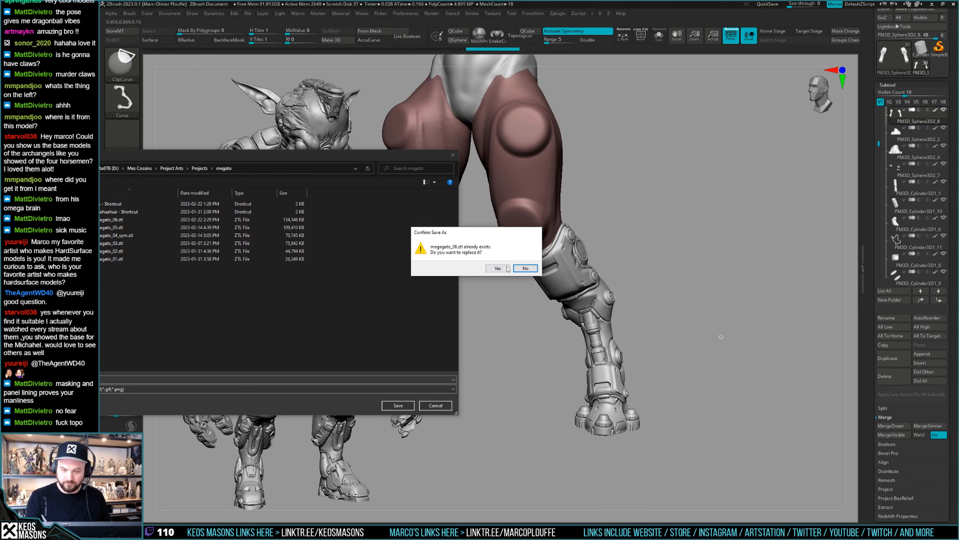
click(508, 269)
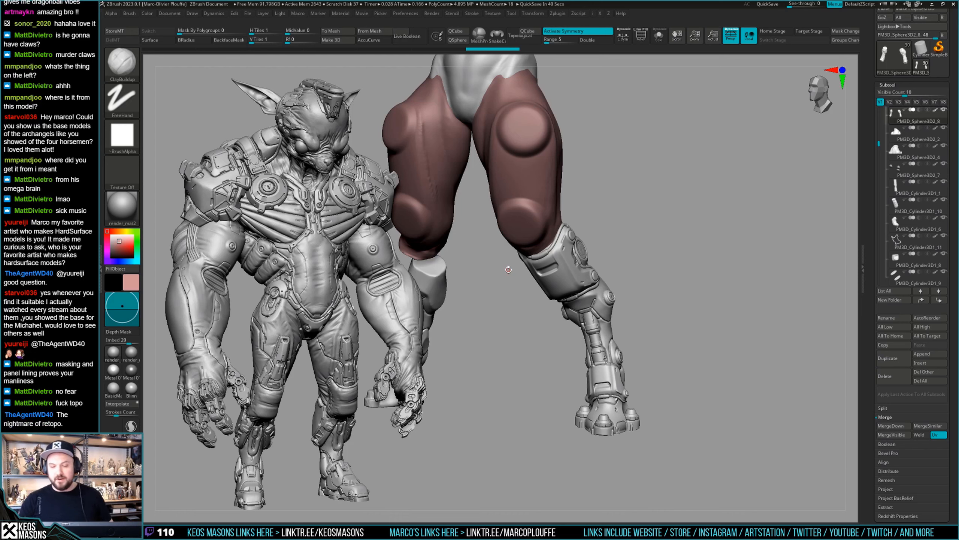
Step: Select the knee guard's tube trim PM3D_Cylinder3D1_11 and activate the Move brush
mouse_move(661, 299)
mouse_down()
mouse_move(661, 266)
mouse_move(658, 291)
mouse_move(603, 315)
mouse_move(656, 278)
mouse_up()
alt+click(586, 290)
key(space)
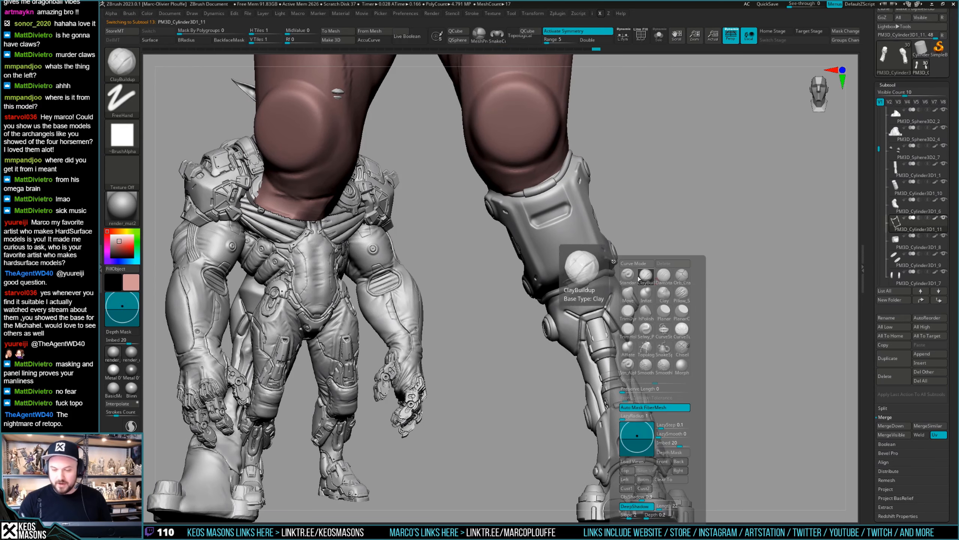
click(646, 276)
key(space)
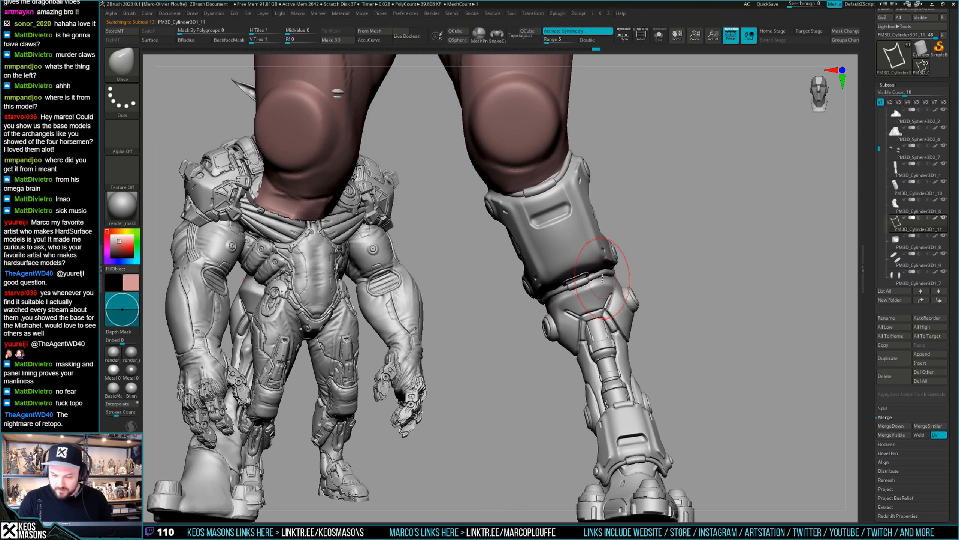
Step: Undo a trial move of the tube trim below the knee guard and enable symmetry with local symmetry
drag(606, 273, 608, 270)
key(space)
key(ctrl+z)
key(x)
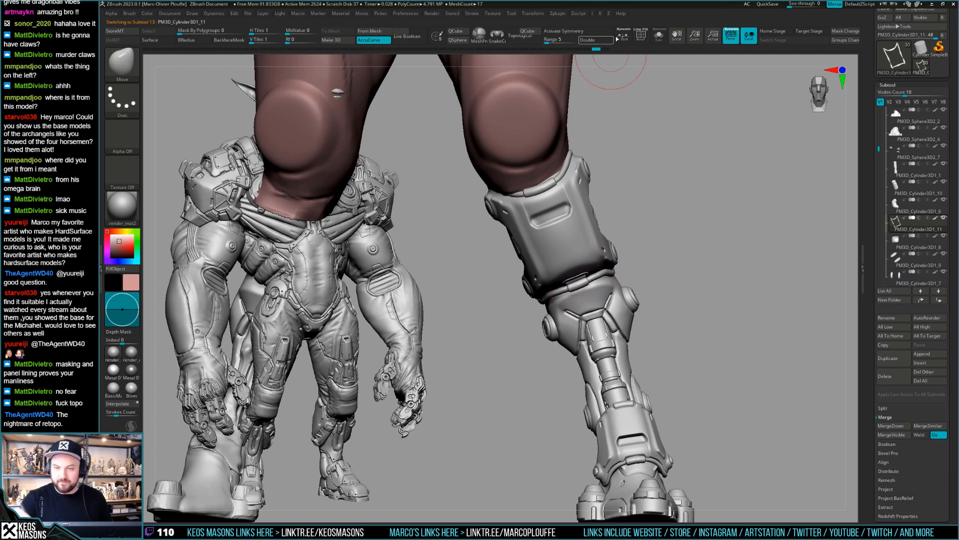
key(x)
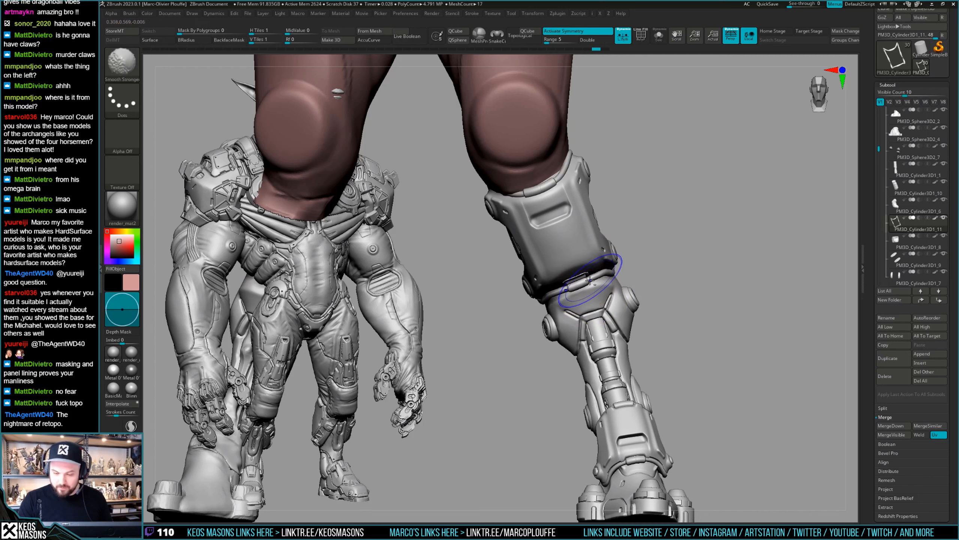
Step: Adjust the tube trim beside the clip along the knee guard's lower edge with the Move brush, varying the brush size
key(space)
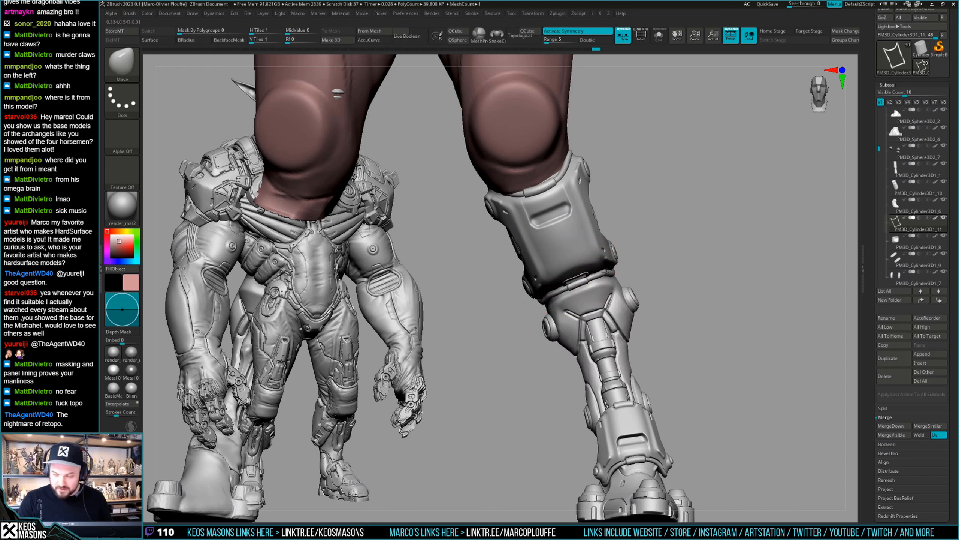
mouse_move(608, 272)
right_down()
mouse_move(590, 296)
mouse_move(584, 290)
right_up()
key(space)
key(space)
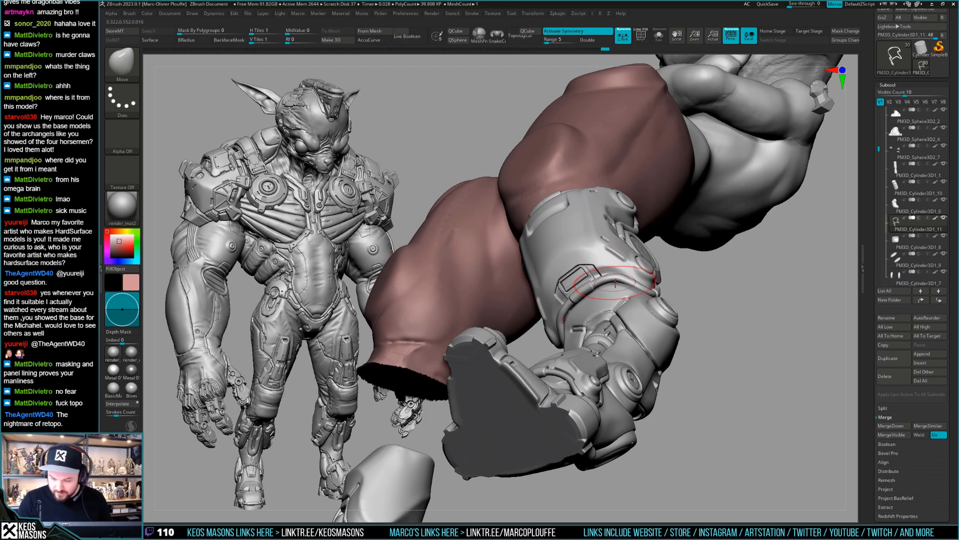
right_drag(615, 282, 638, 284)
key(space)
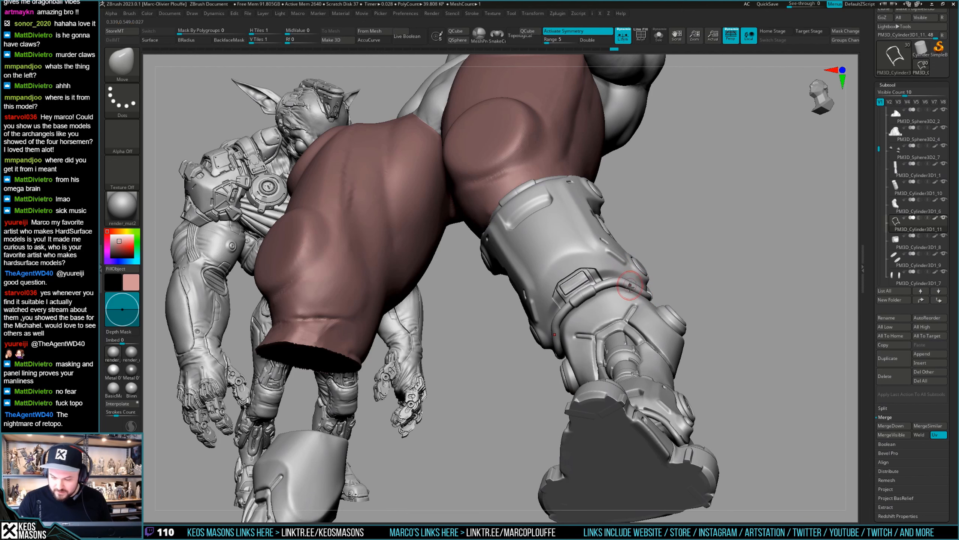
mouse_move(630, 286)
right_down()
mouse_move(631, 256)
mouse_move(617, 290)
right_up()
key(space)
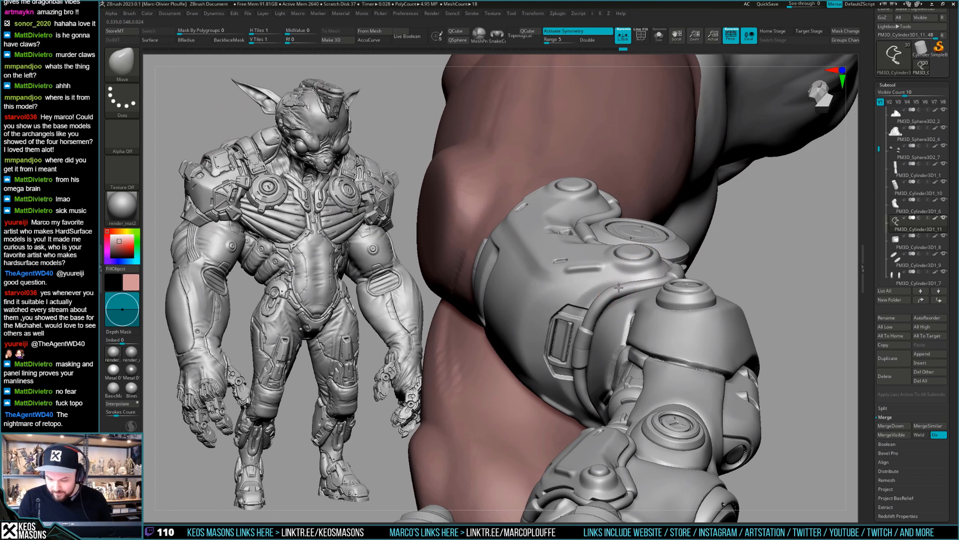
right_drag(632, 283, 611, 281)
right_drag(592, 313, 599, 272)
Step: Refine the lower run of the tube trim in isolation with the Move brush, finishing with the whole leg shown
key(alt+s)
key(space)
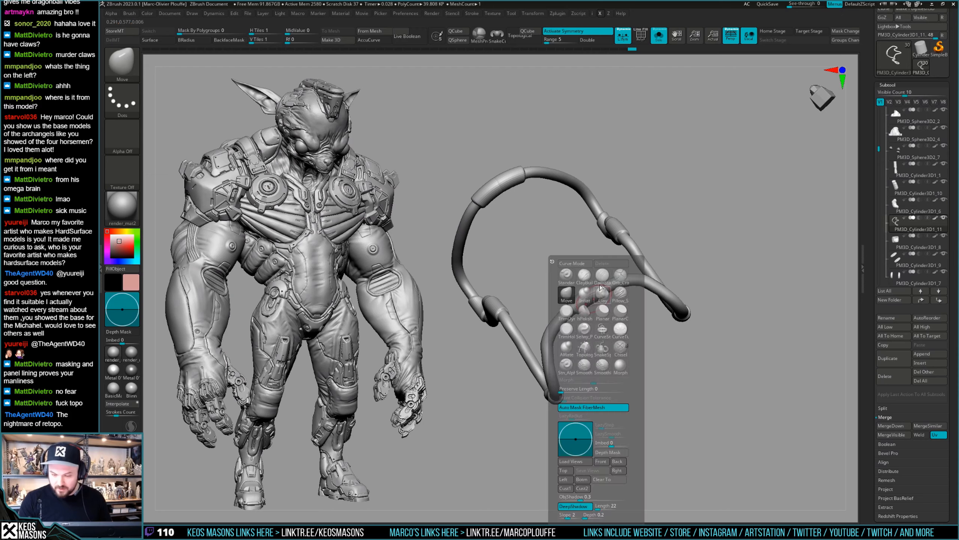
key(b)
key(m)
key(v)
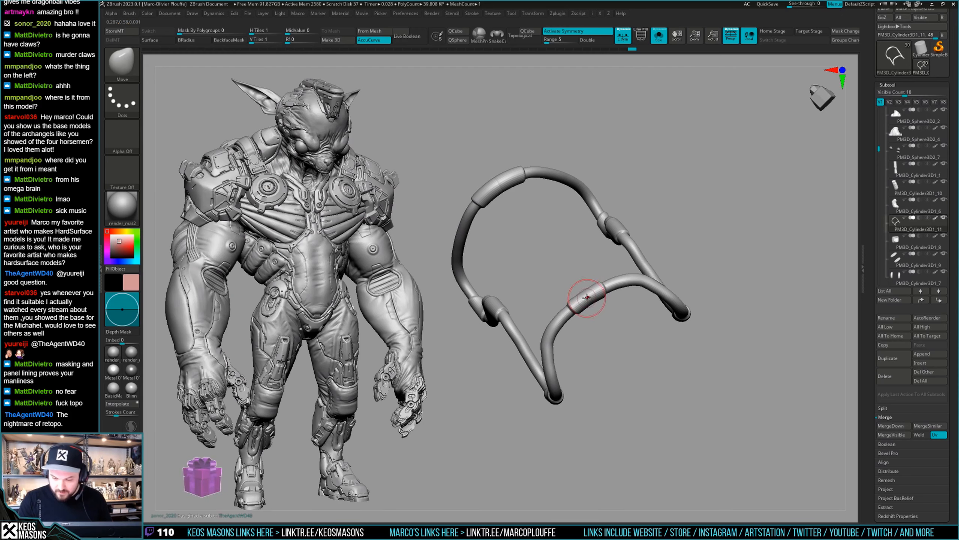
key(alt+s)
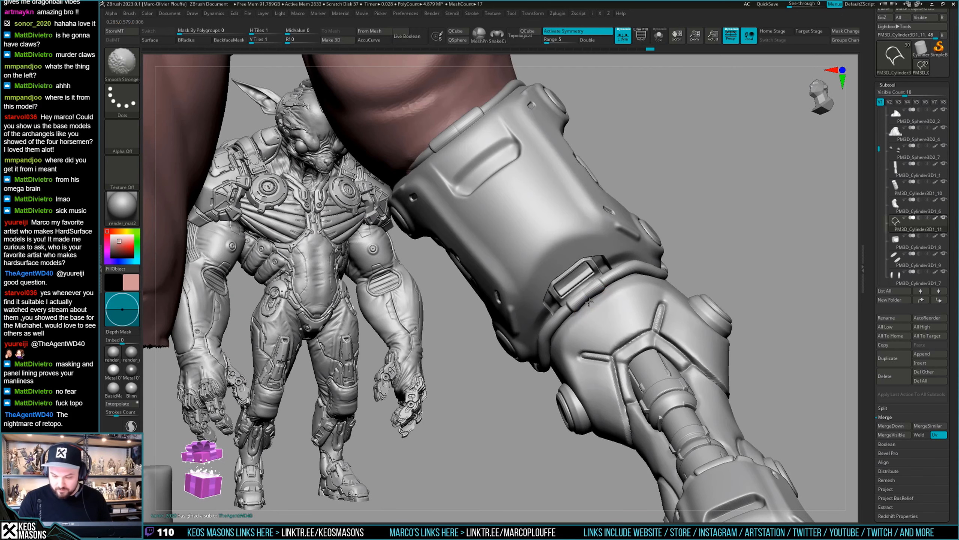
right_drag(599, 303, 736, 284)
ctrl+right_drag(736, 284, 741, 321)
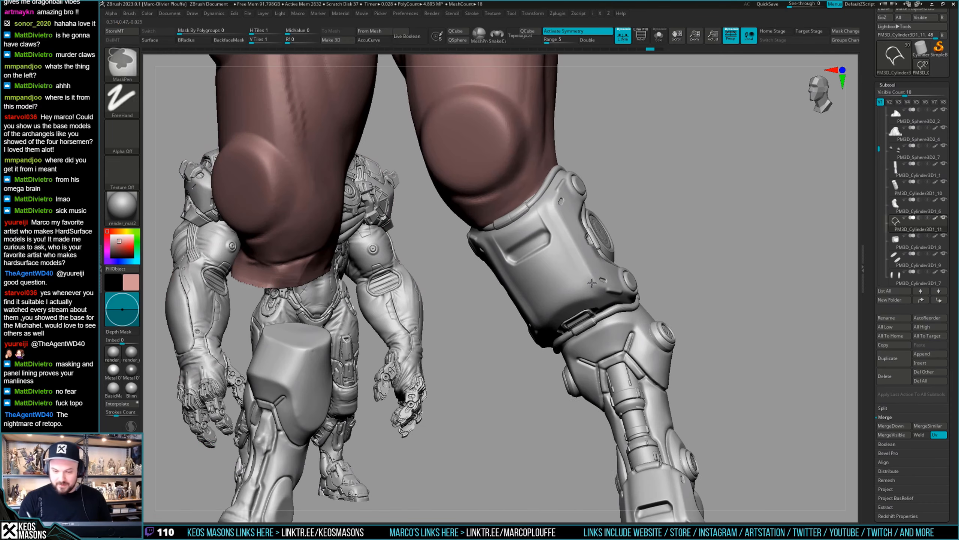
Step: Select the knee guard PM3D_Cylinder3D1_6 and set up the Orb_Cracks brush for carving around its clip recess
mouse_move(612, 303)
right_down()
mouse_move(626, 307)
mouse_move(627, 331)
mouse_move(612, 267)
mouse_move(596, 293)
mouse_move(601, 287)
right_up()
alt+click(612, 269)
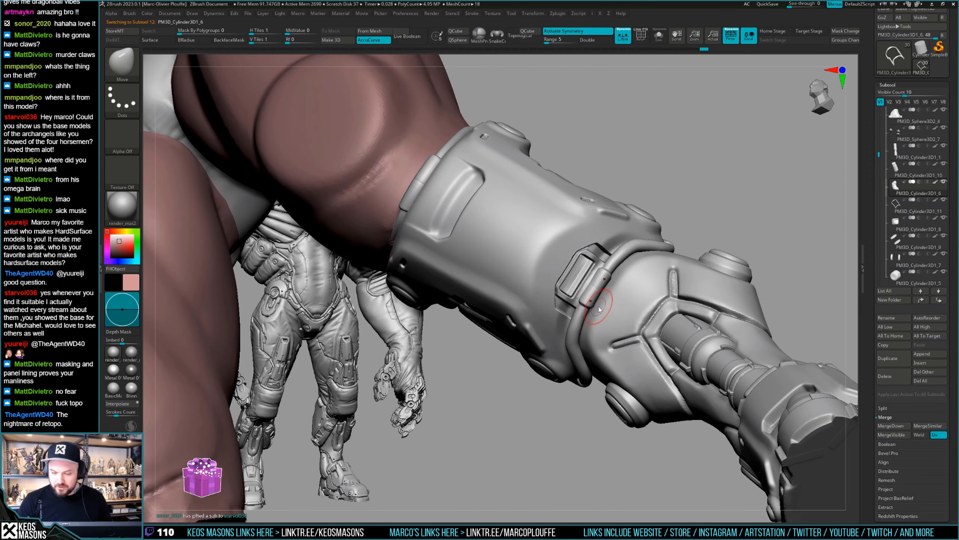
key(b)
click(589, 310)
key(space)
click(583, 299)
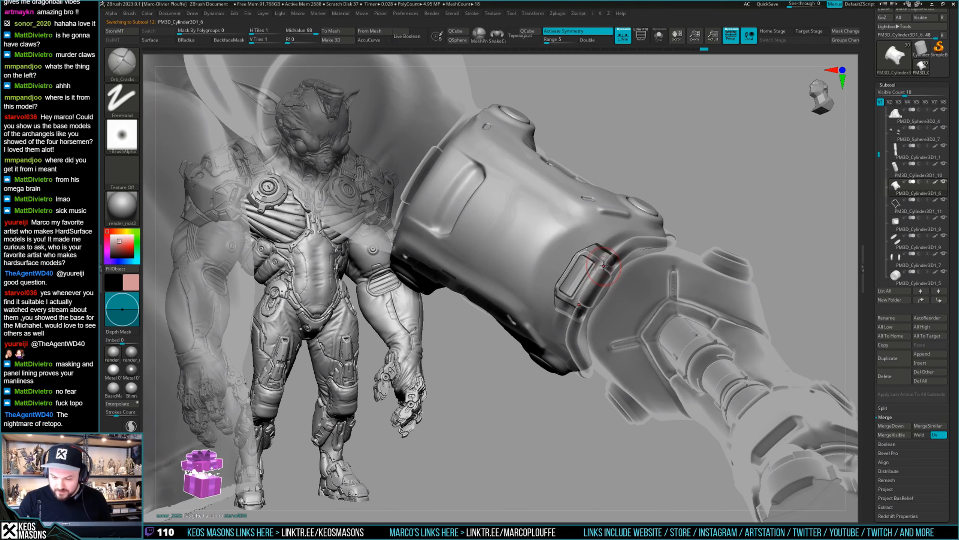
key(space)
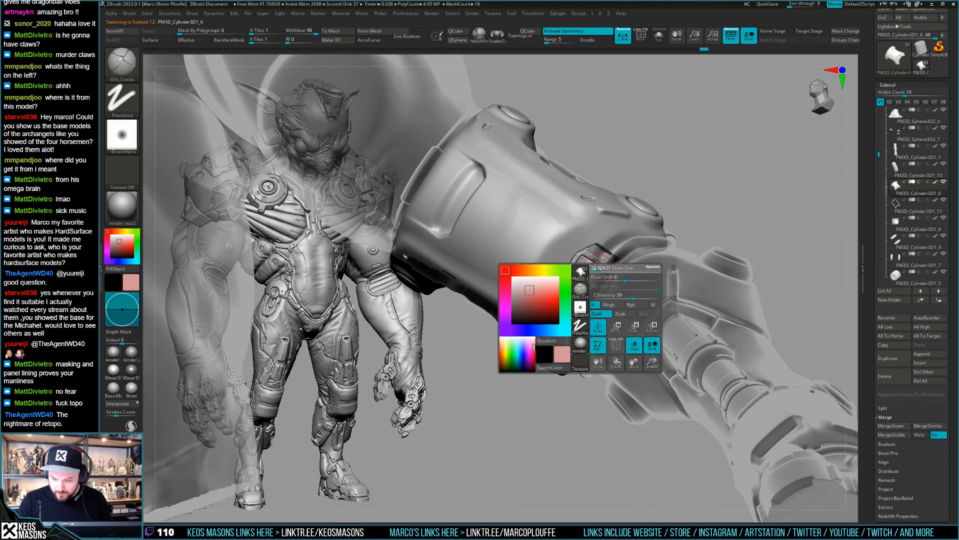
right_drag(584, 299, 604, 260)
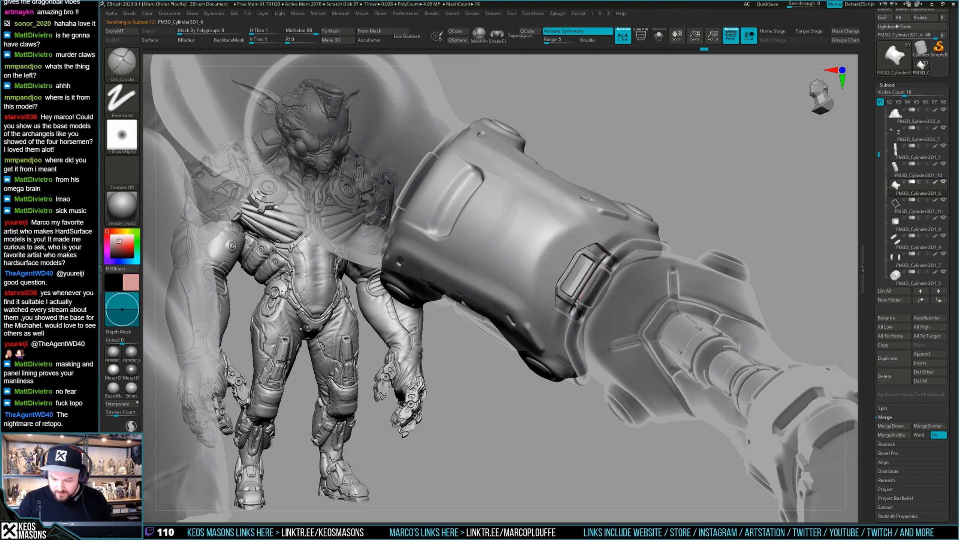
Step: Isolate the knee guard and work the strip between the clip recess's two slots with the ClayBuildup brush
mouse_move(575, 307)
right_down()
mouse_move(598, 288)
mouse_move(592, 303)
mouse_move(615, 299)
mouse_move(588, 268)
right_up()
key(ctrl+shift+s)
key(ctrl+shift+s)
key(space)
key(ctrl+shift+s)
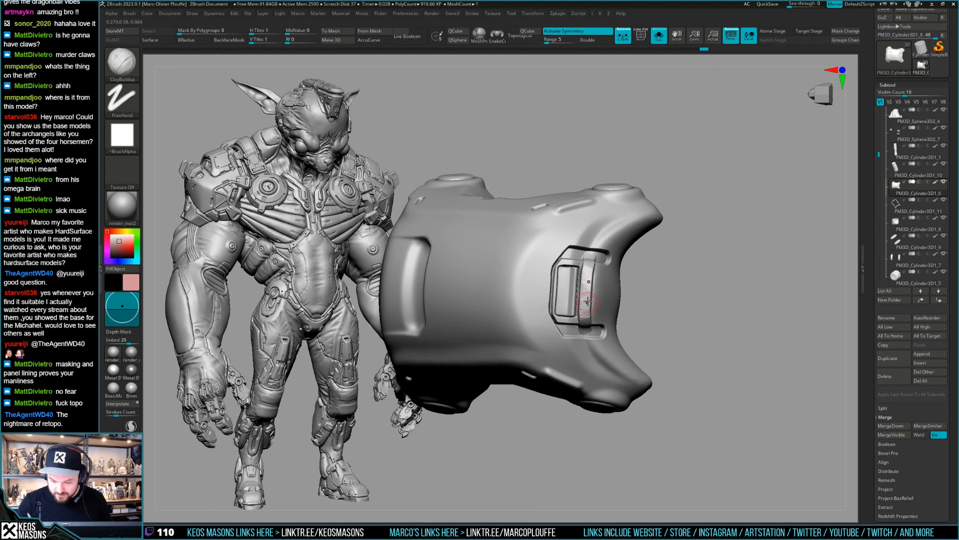
Step: Carve a line across the strip between the clip recess's two slots with the DamStandard brush
key(b)
key(d)
key(s)
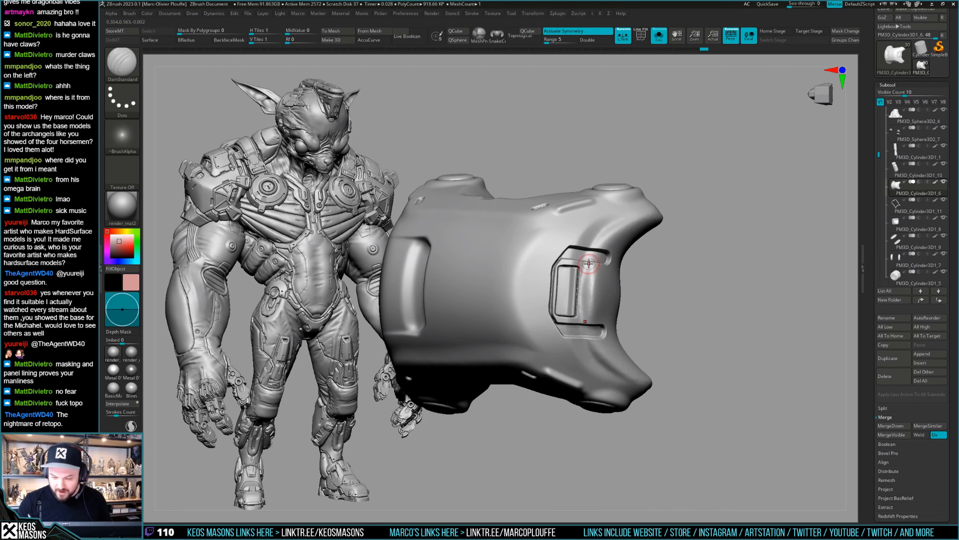
drag(585, 329, 586, 264)
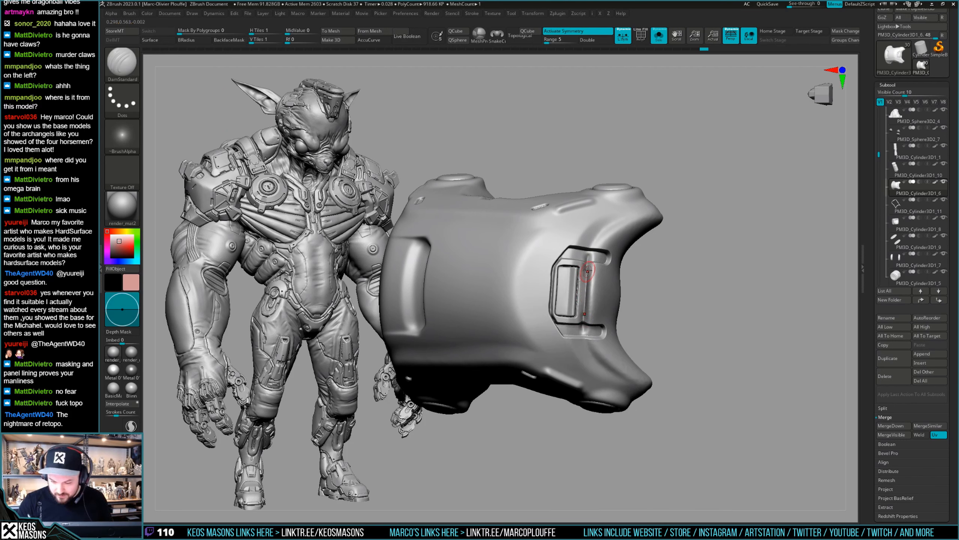
right_drag(584, 330, 630, 241)
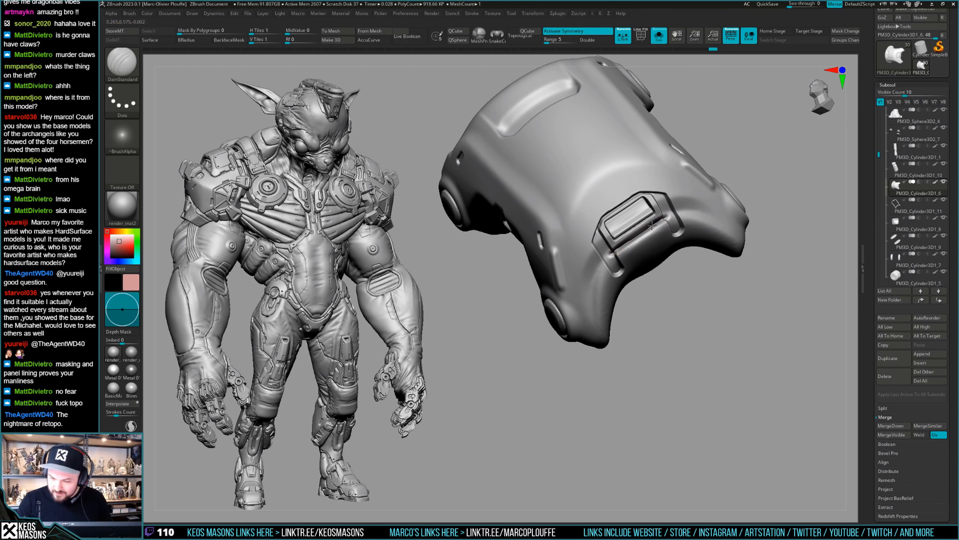
Step: Bring back the whole leg and smooth the clip recess where it meets the tube trim
right_drag(666, 216, 667, 215)
key(shift+s)
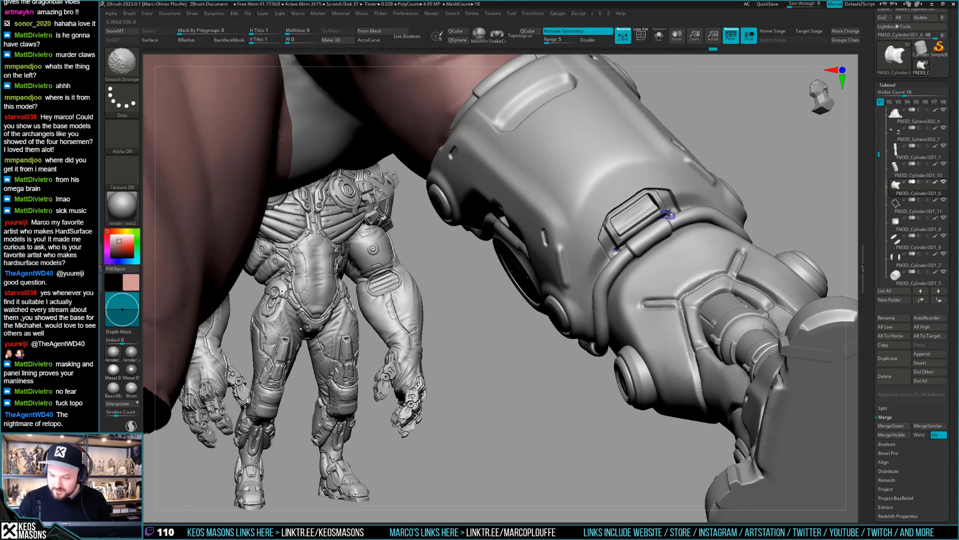
mouse_move(627, 243)
right_down()
mouse_move(668, 214)
mouse_move(607, 290)
mouse_move(623, 303)
mouse_move(631, 292)
mouse_move(620, 267)
mouse_move(659, 254)
mouse_move(640, 264)
right_up()
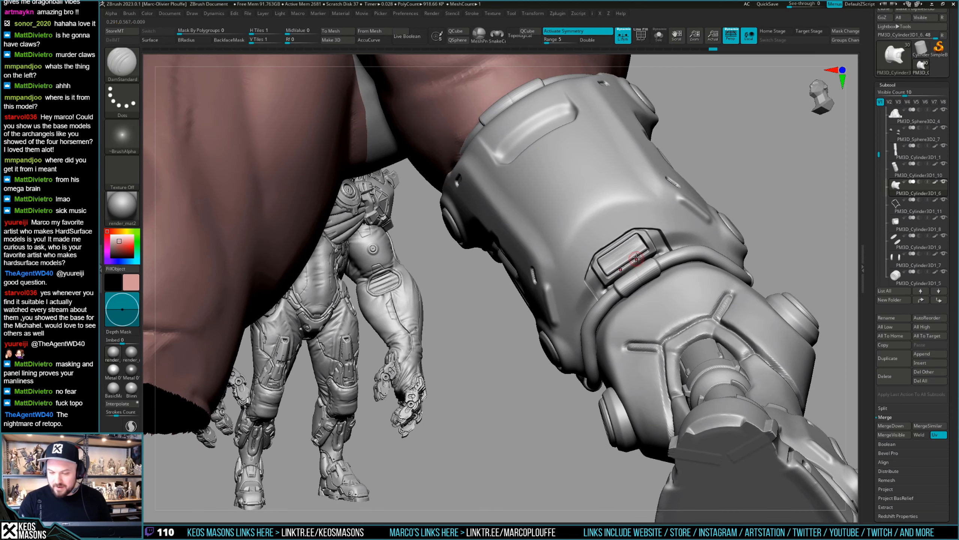
mouse_move(607, 313)
right_down()
mouse_move(655, 302)
mouse_move(608, 254)
mouse_move(623, 289)
right_up()
Step: Isolate the knee guard and carve the inner corners of the clip recess with the DamStandard brush
key(alt+s)
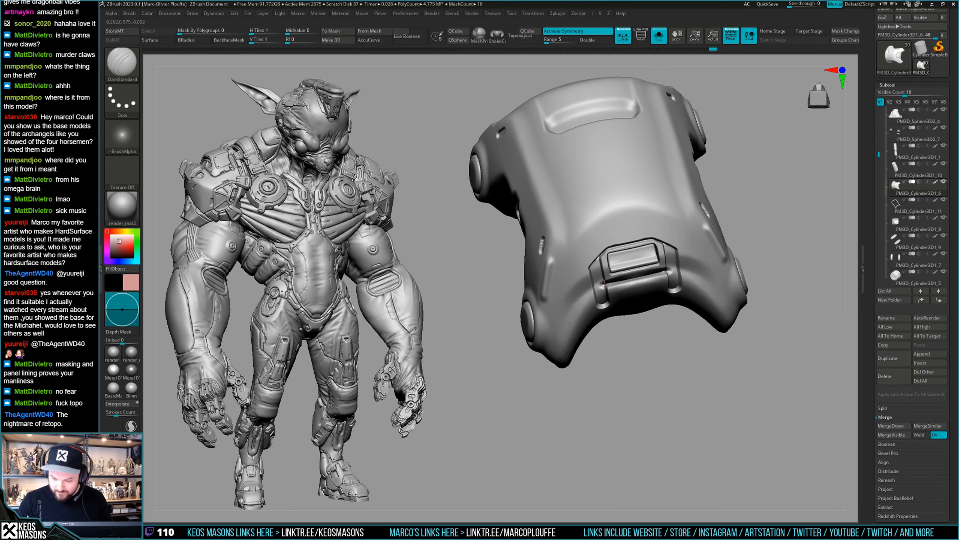
drag(604, 274, 607, 291)
mouse_move(615, 296)
right_down()
mouse_move(605, 294)
mouse_move(654, 281)
mouse_move(639, 271)
mouse_move(663, 266)
mouse_move(676, 248)
right_up()
drag(648, 234, 661, 262)
Step: Flatten the strip below the clip's raised panel with the hPolish brush
key(space)
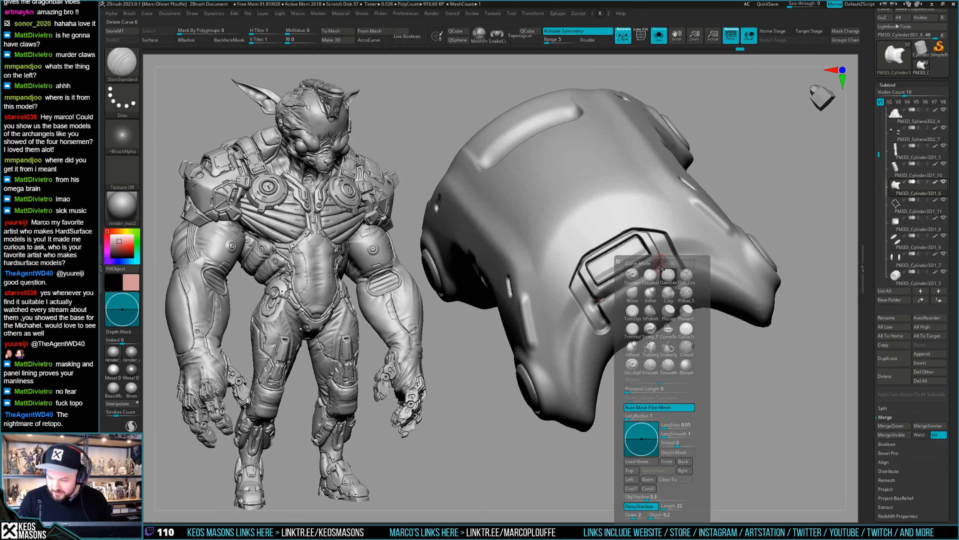
click(650, 311)
drag(647, 267, 657, 263)
mouse_move(619, 275)
right_down()
mouse_move(659, 262)
mouse_move(626, 282)
right_up()
drag(647, 267, 653, 262)
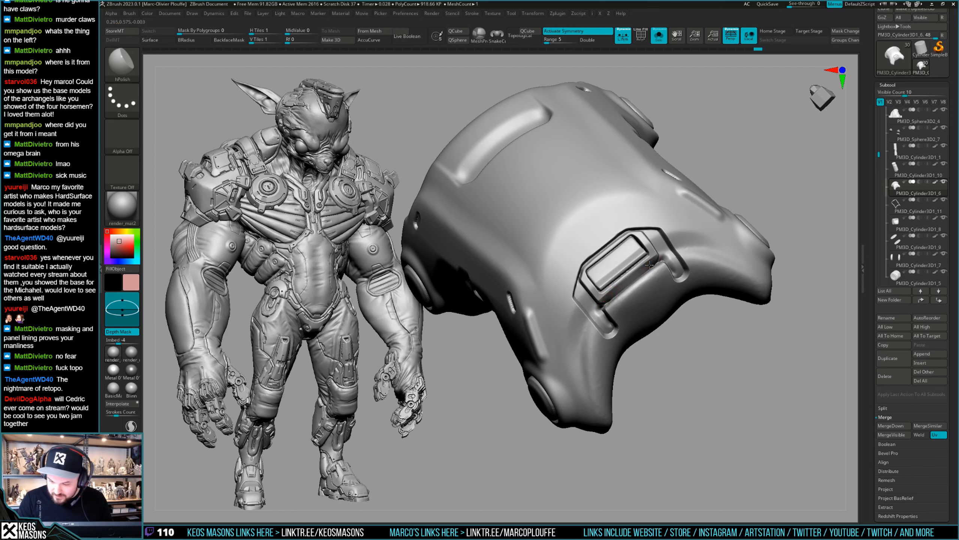
mouse_move(610, 302)
right_down()
mouse_move(685, 234)
mouse_move(643, 254)
mouse_move(628, 287)
mouse_move(645, 271)
right_up()
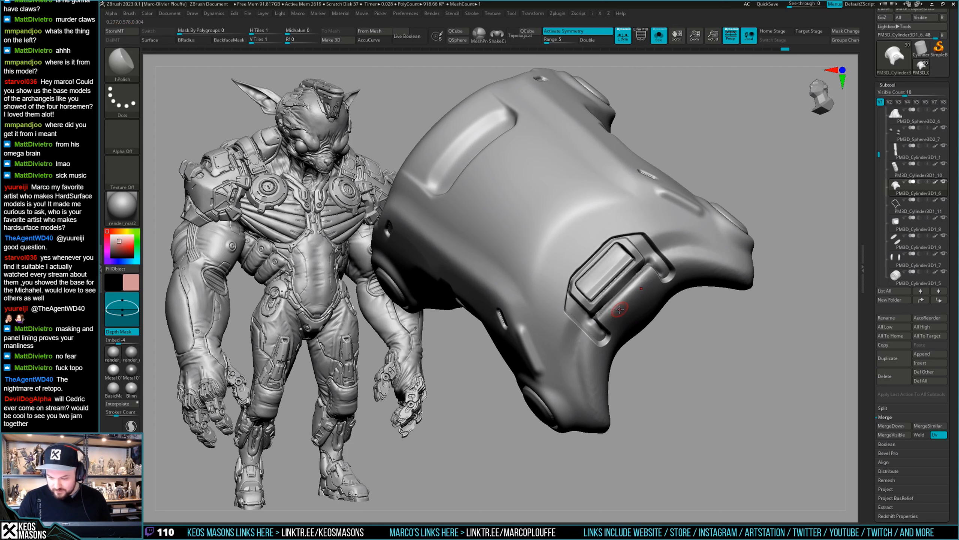
Step: Sharpen the groove along the lower side of the clip's raised panel with the Orb_Cracks brush
key(space)
click(646, 272)
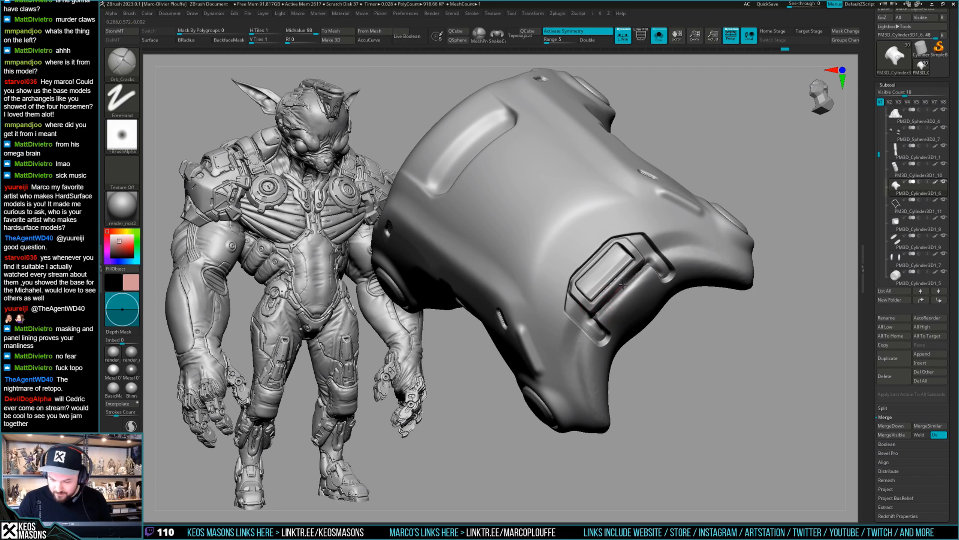
right_drag(621, 271, 626, 313)
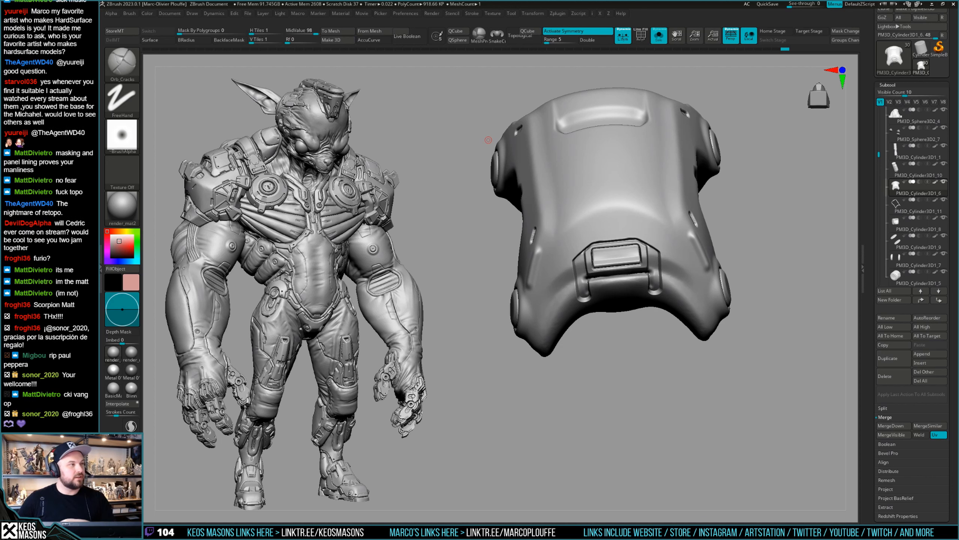
drag(651, 349, 653, 327)
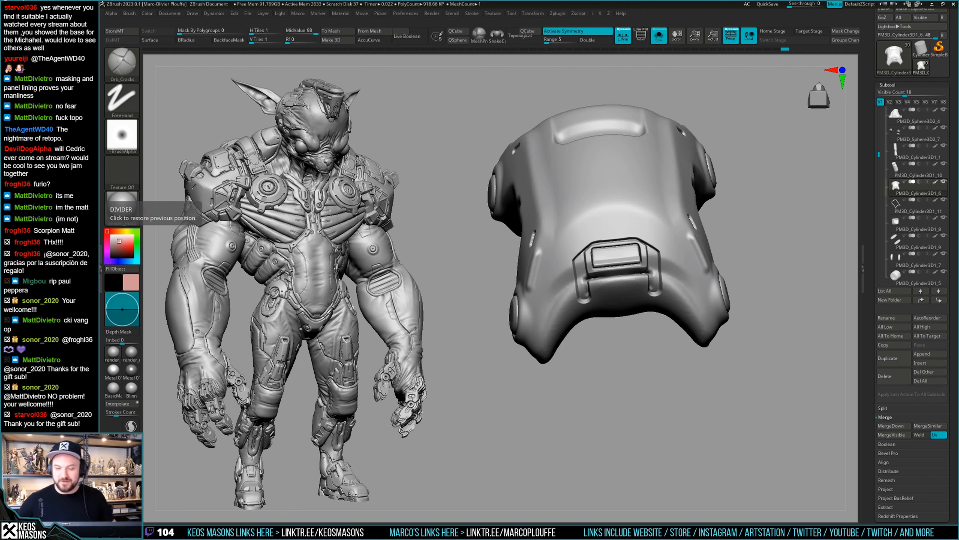
Step: Show the whole leg and refine the upper rim of the clip recess with a Standard-type brush
mouse_move(629, 276)
right_down()
mouse_move(688, 261)
mouse_move(685, 274)
mouse_move(587, 287)
right_up()
key(alt+s)
key(space)
click(612, 278)
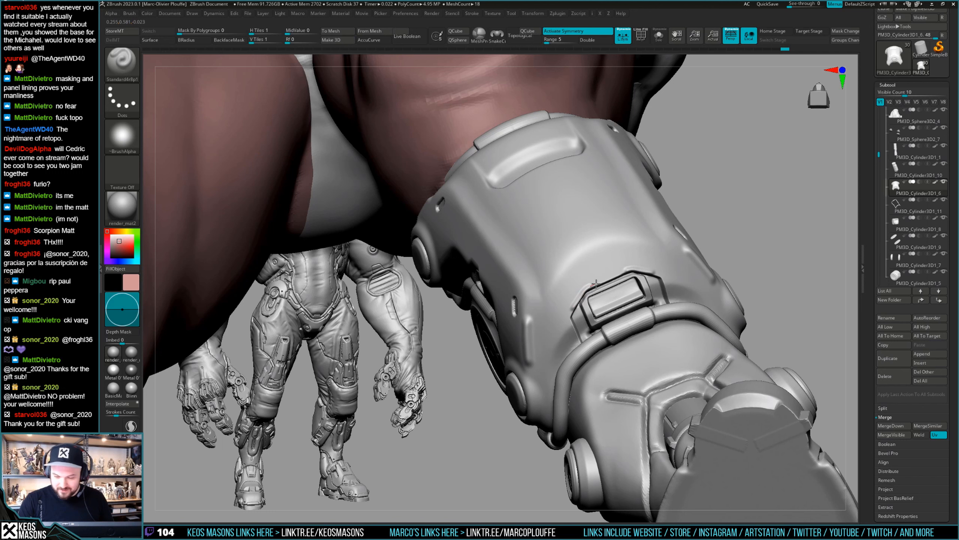
key(space)
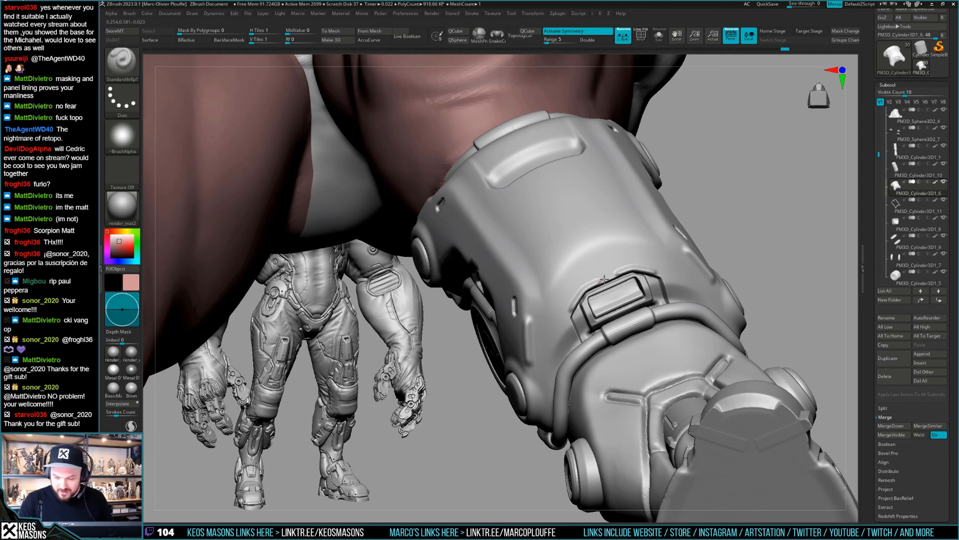
right_drag(610, 275, 640, 256)
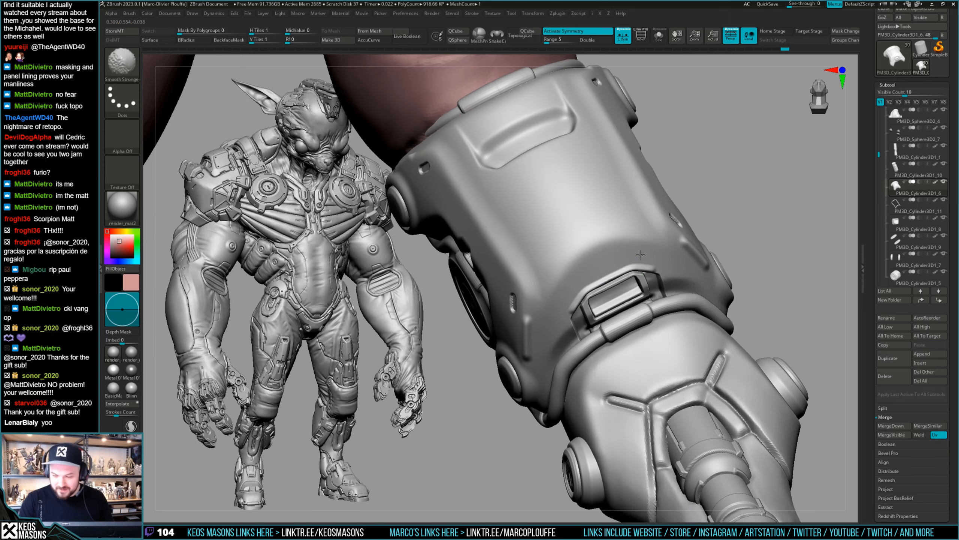
Step: Try short strokes beside the ends of the knee guard's upper recess and undo them
ctrl+right_drag(590, 299, 603, 225)
mouse_move(597, 315)
ctrl+right_down()
mouse_move(563, 317)
mouse_move(612, 287)
ctrl+right_up()
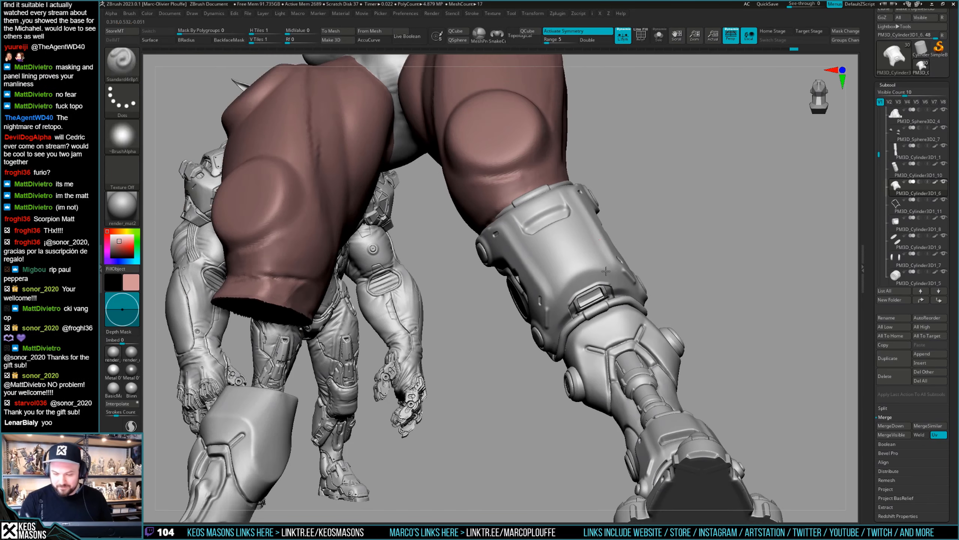
mouse_move(672, 289)
right_down()
mouse_move(722, 289)
mouse_move(719, 272)
mouse_move(725, 279)
mouse_move(578, 177)
right_up()
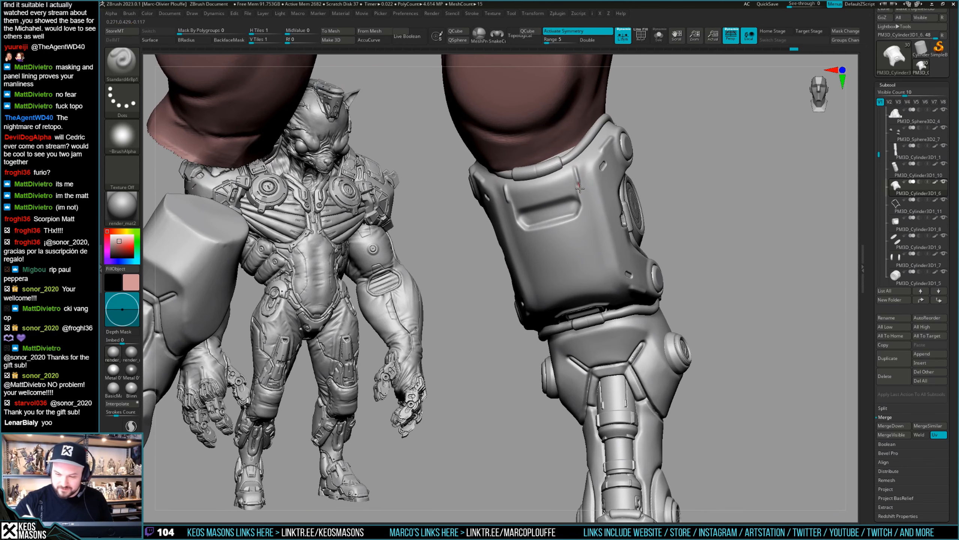
drag(576, 184, 580, 189)
key(ctrl+z)
right_drag(580, 189, 642, 168)
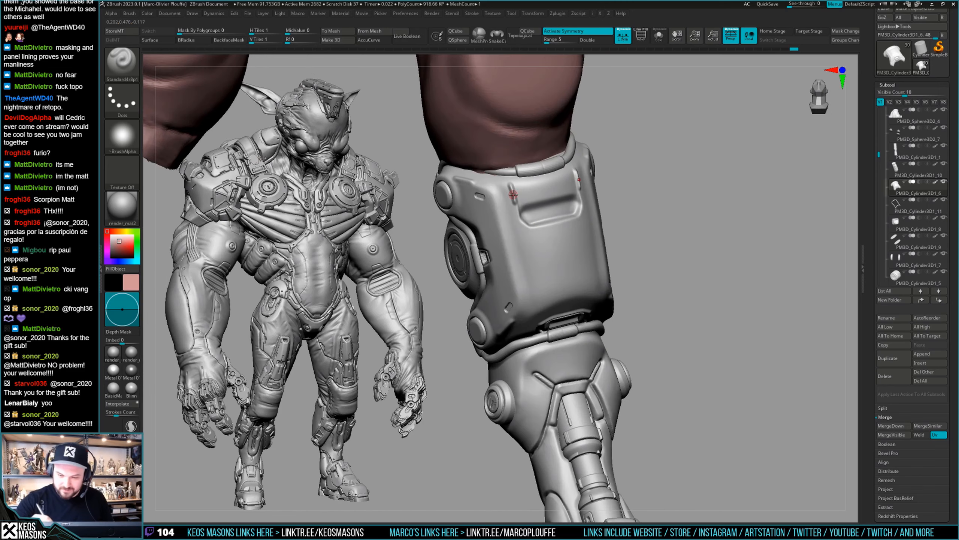
key(ctrl+z)
drag(512, 188, 518, 219)
key(ctrl+z)
Step: Check the leg armor from several angles and activate the Planar brush
mouse_move(582, 272)
ctrl+right_down()
mouse_move(595, 226)
mouse_move(715, 276)
ctrl+right_up()
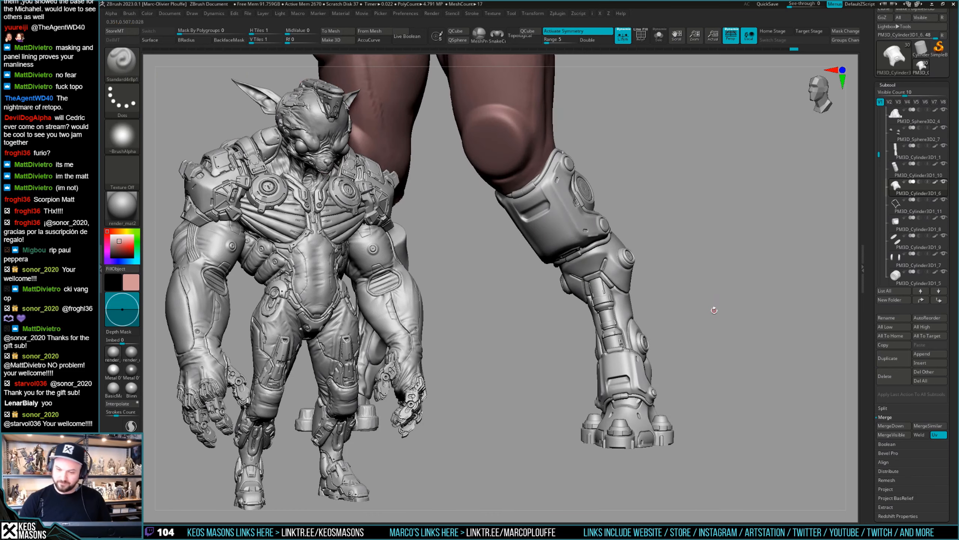
mouse_move(713, 311)
right_down()
mouse_move(654, 295)
mouse_move(630, 349)
mouse_move(656, 301)
mouse_move(671, 313)
right_up()
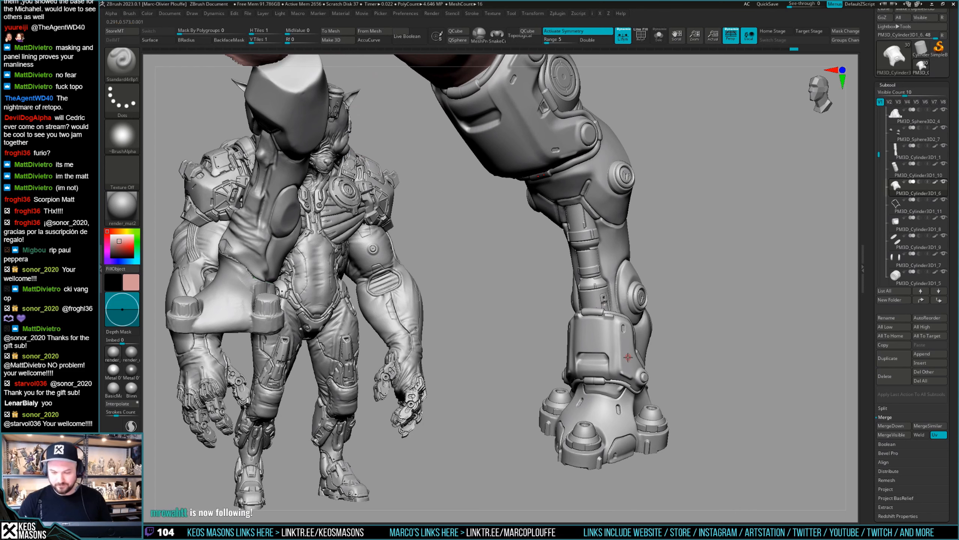
mouse_move(624, 357)
right_down()
mouse_move(672, 286)
mouse_move(619, 298)
mouse_move(613, 284)
mouse_move(601, 359)
mouse_move(615, 293)
right_up()
key(space)
click(624, 311)
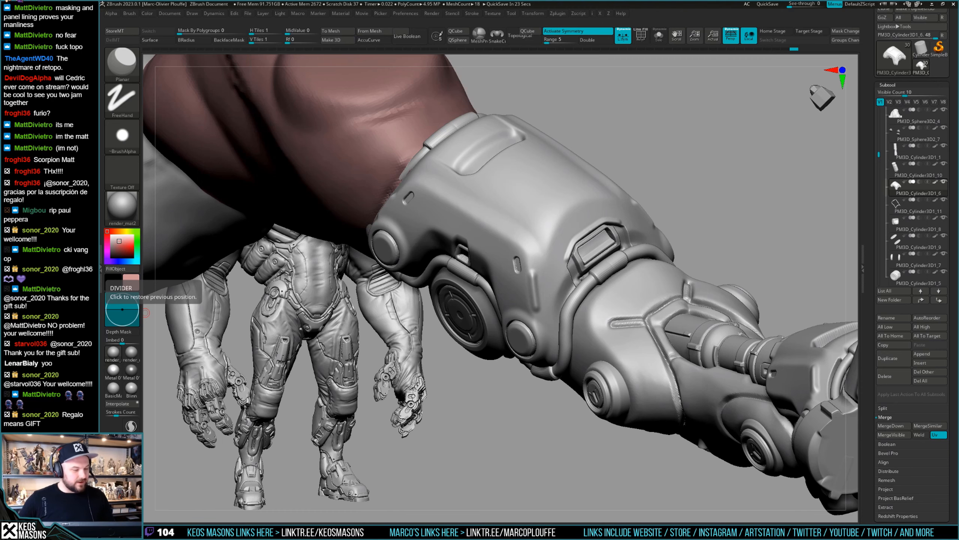
mouse_move(661, 295)
right_down()
mouse_move(642, 302)
mouse_move(640, 281)
mouse_move(655, 286)
right_up()
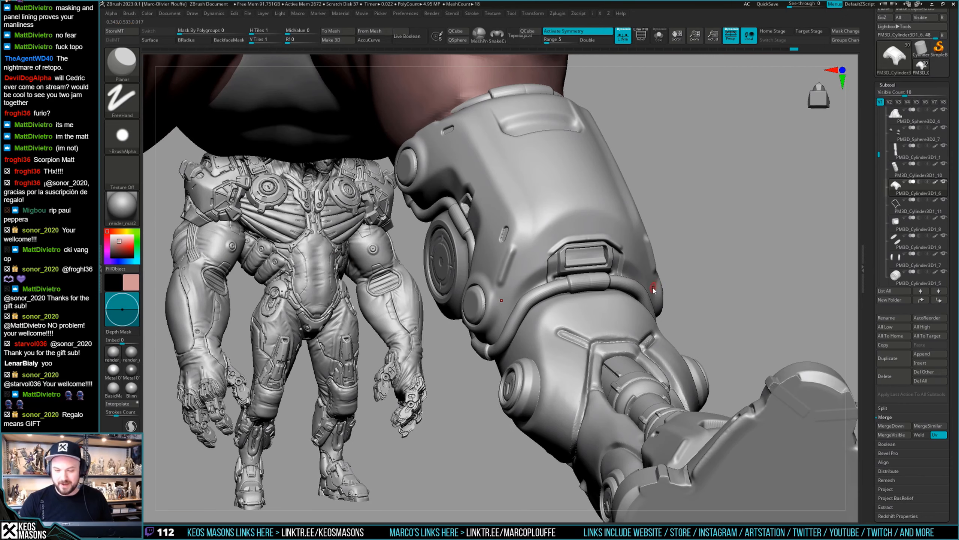
key(space)
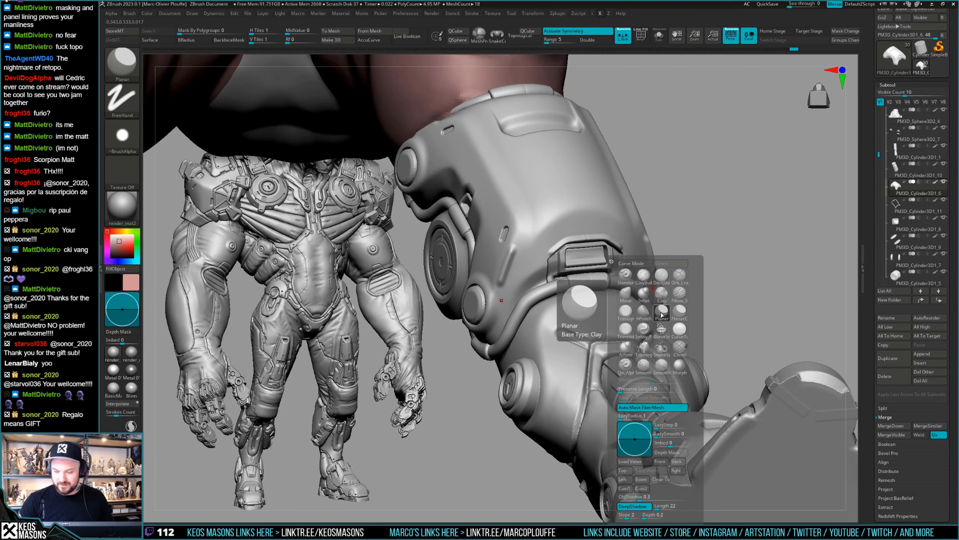
Step: Flatten the knee guard's surface beside the clip recess with the Planar brush and smooth the transition
mouse_move(666, 278)
right_down()
mouse_move(625, 249)
mouse_move(619, 261)
right_up()
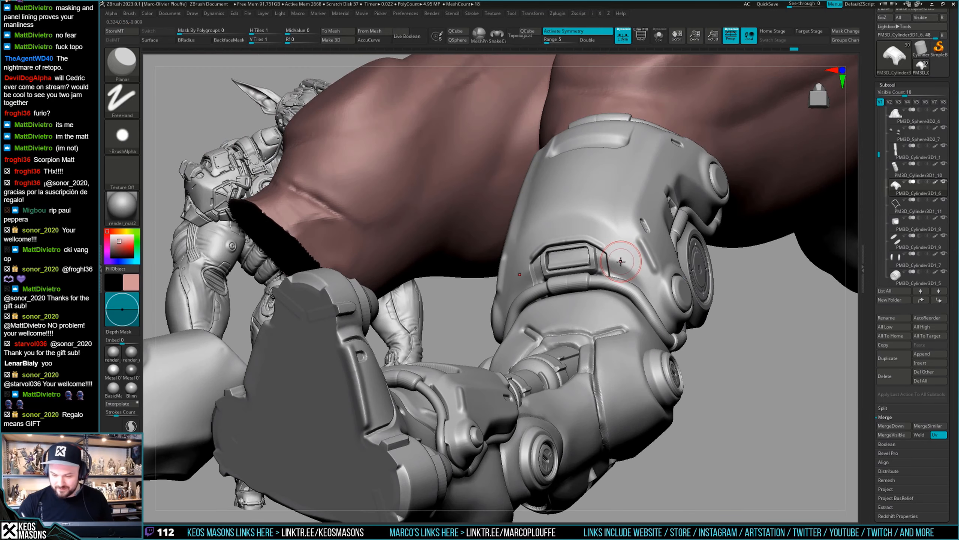
drag(617, 256, 620, 268)
right_click(604, 309)
mouse_move(619, 268)
right_down()
mouse_move(604, 307)
mouse_move(618, 260)
right_up()
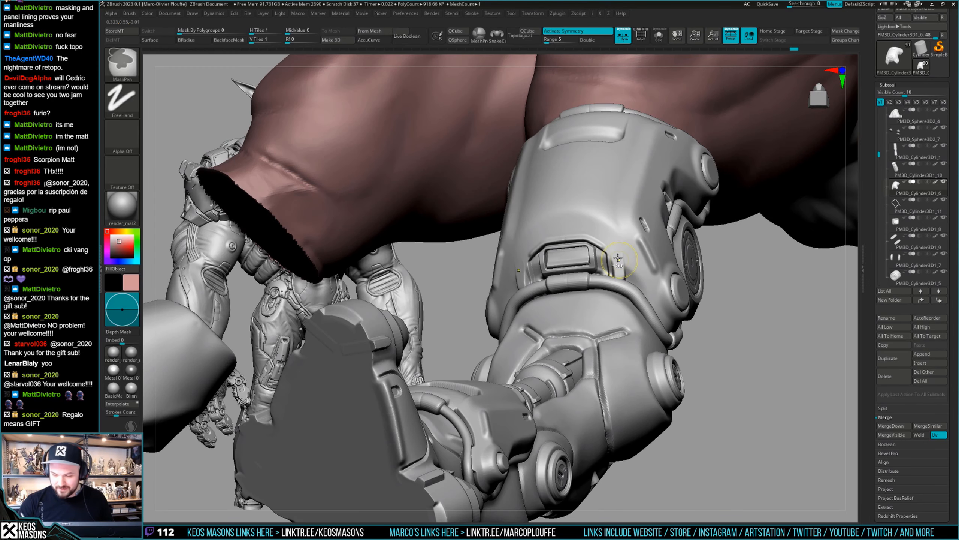
drag(619, 260, 612, 245)
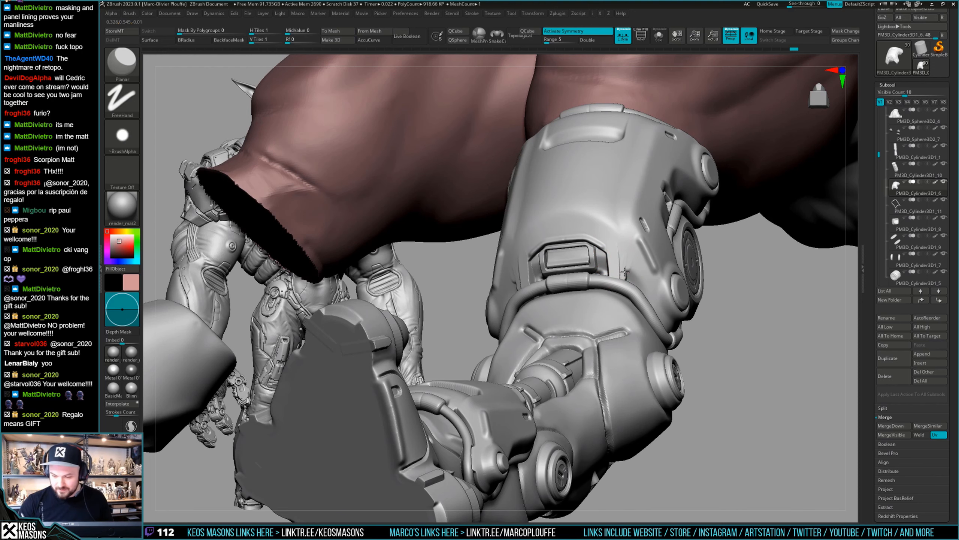
drag(626, 273, 629, 282)
mouse_move(643, 295)
right_down()
mouse_move(584, 261)
mouse_move(625, 275)
right_up()
drag(625, 275, 622, 263)
right_drag(624, 269, 626, 248)
key(shift)
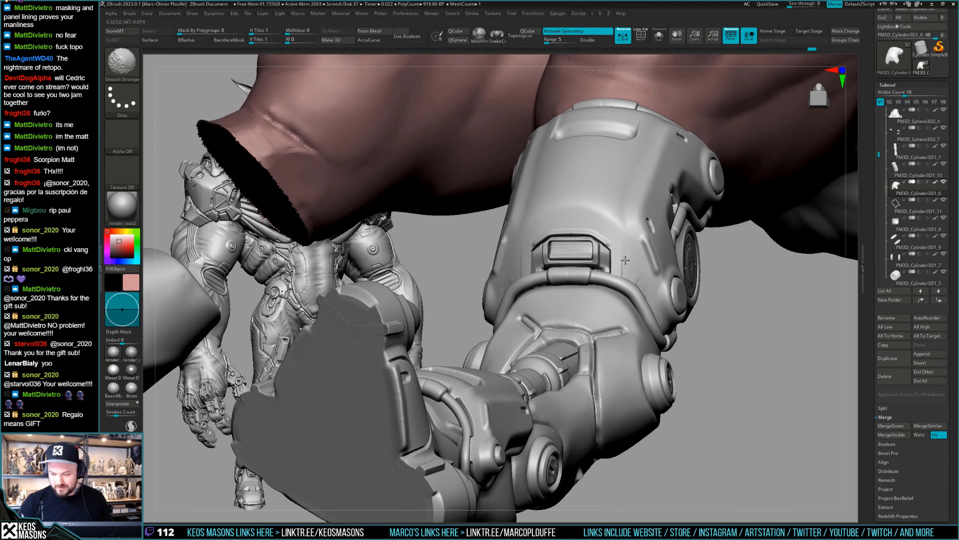
Step: Smooth the knee guard's surface around the clip recess with the Smooth Stronger brush
mouse_move(639, 289)
right_down()
mouse_move(525, 291)
mouse_move(625, 314)
mouse_move(597, 313)
mouse_move(612, 295)
right_up()
right_click(528, 287)
key(shift)
key(space)
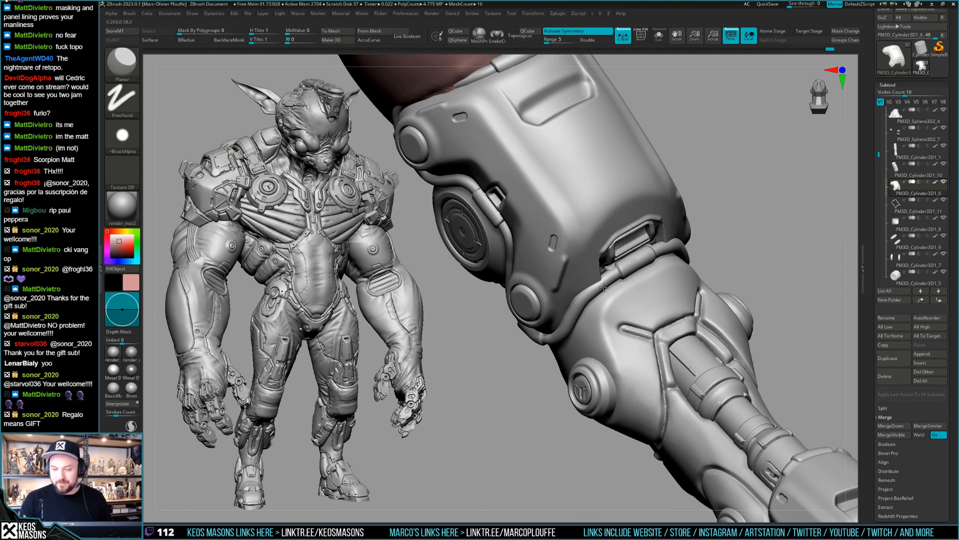
Step: Adjust the knee guard's lower edge beside the clip recess against the tube trim with the Move brush and AccuCurve on
mouse_move(633, 280)
right_down()
mouse_move(700, 249)
mouse_move(642, 263)
mouse_move(601, 256)
right_up()
key(space)
click(691, 265)
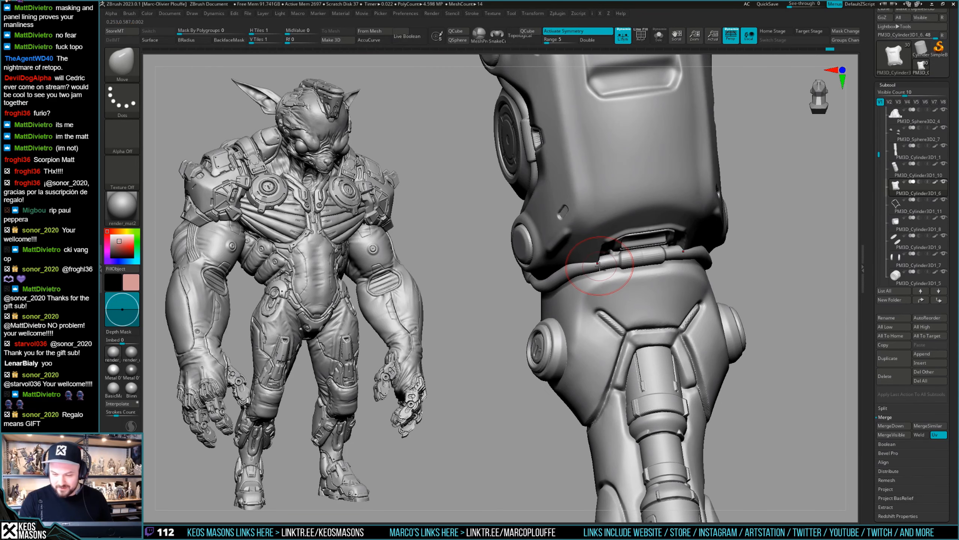
alt+click(599, 266)
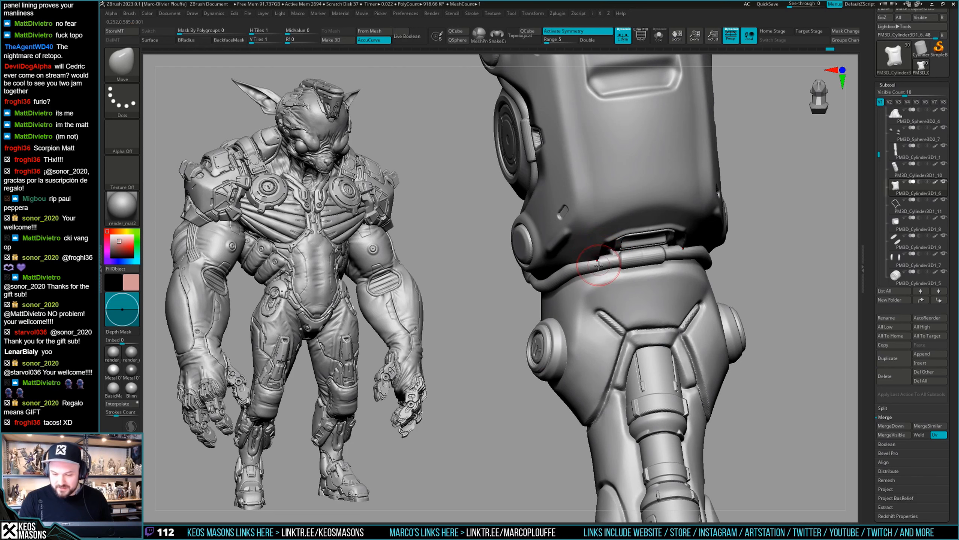
key(space)
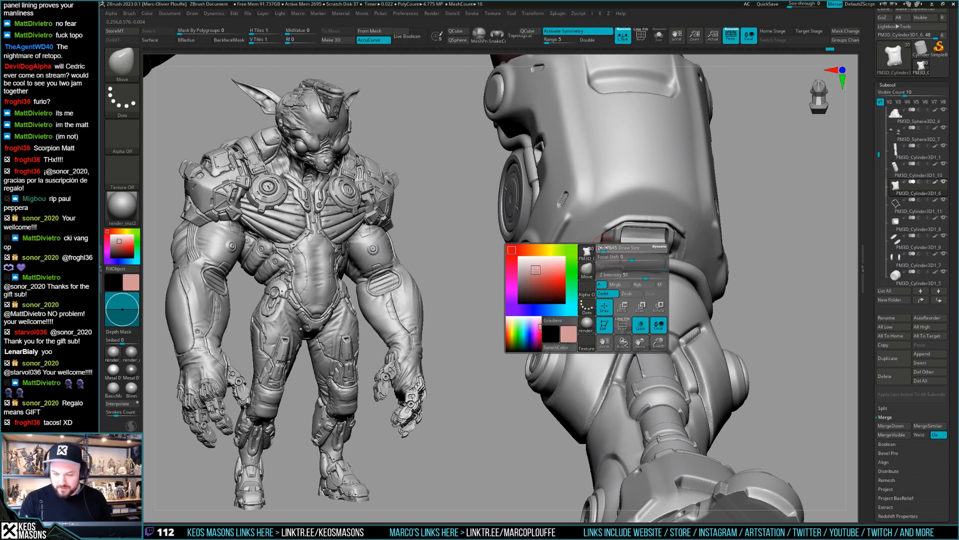
mouse_move(581, 268)
right_down()
mouse_move(734, 239)
mouse_move(631, 266)
right_up()
key(space)
alt+click(631, 267)
key(space)
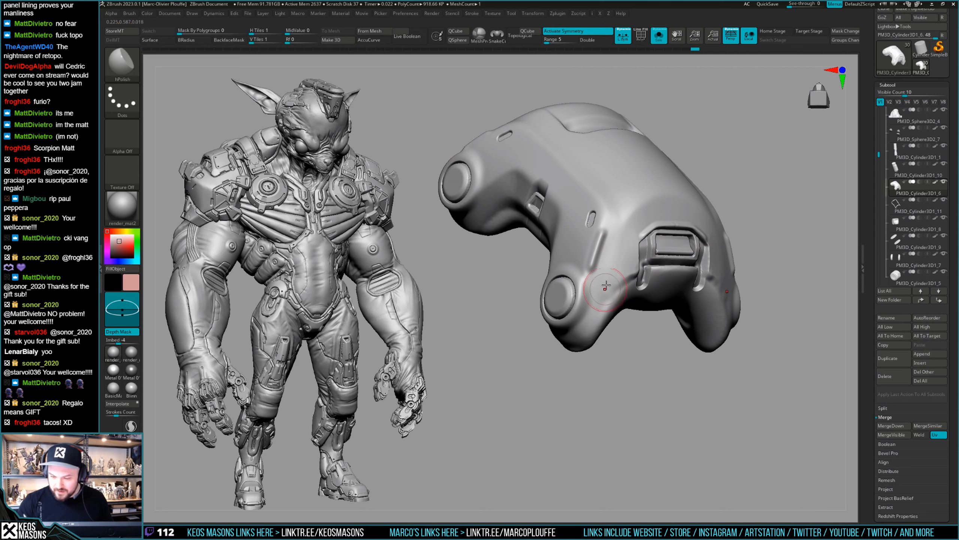
Step: Isolate the knee guard, polish its lower corner near the round cap with the NPolish brush, and show the full leg again
key(space)
mouse_move(605, 291)
right_down()
mouse_move(627, 289)
mouse_move(633, 240)
mouse_move(641, 283)
mouse_move(710, 266)
mouse_move(574, 285)
right_up()
key(space)
click(666, 275)
key(ctrl)
ctrl+click(574, 285)
mouse_move(598, 281)
right_down()
mouse_move(536, 278)
mouse_move(484, 257)
mouse_move(506, 250)
right_up()
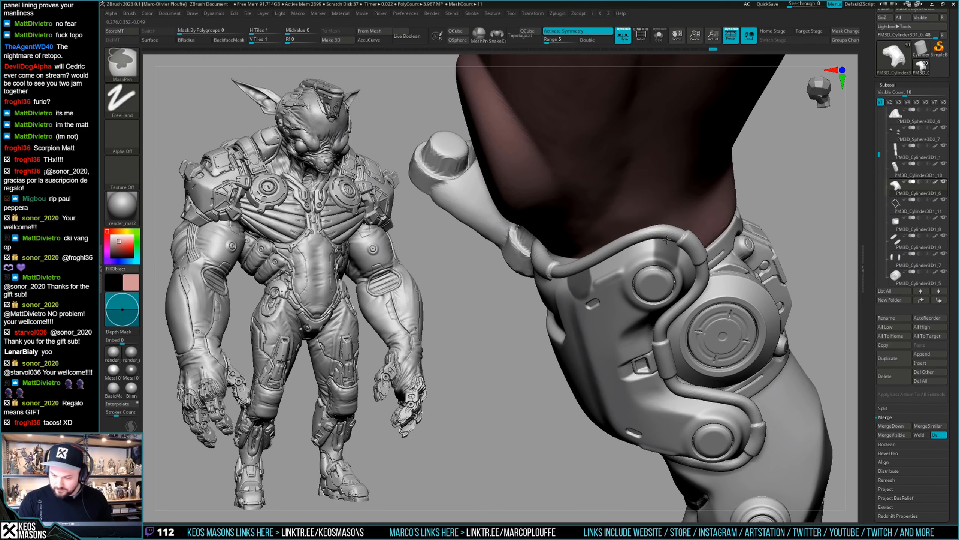
Step: Activate the Orb_Cracks brush and examine the knee guard's upper edge along the tube trim from several angles
right_drag(667, 254, 587, 282)
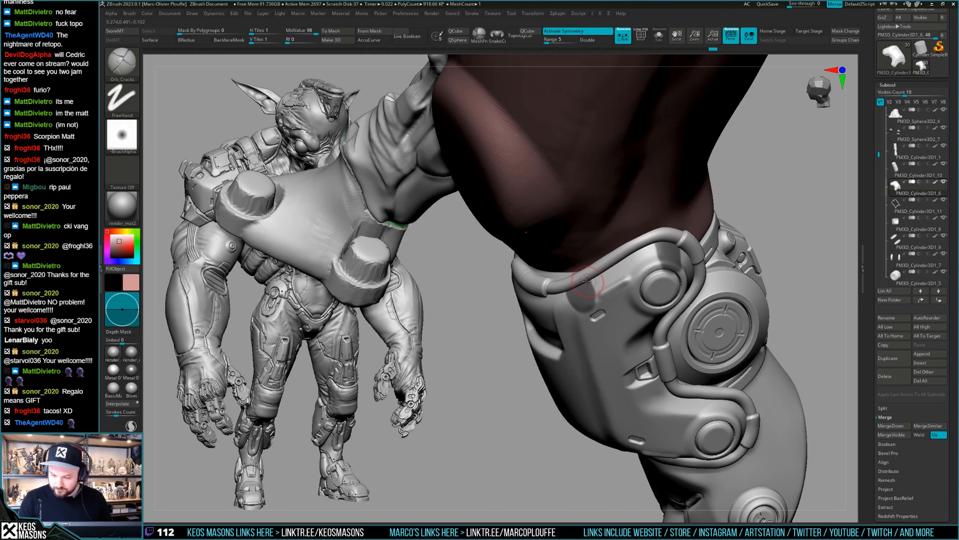
right_drag(670, 236, 638, 255)
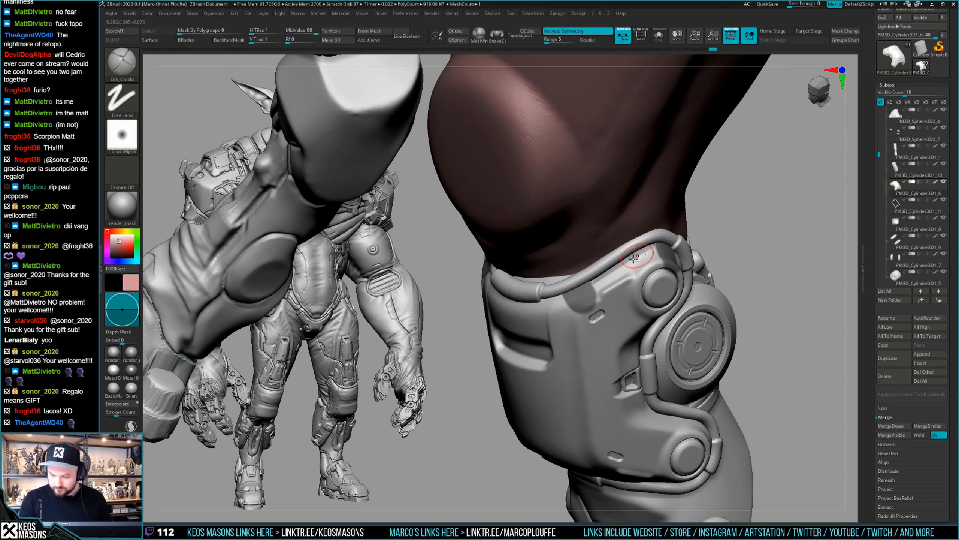
right_click(605, 302)
right_drag(566, 289, 595, 279)
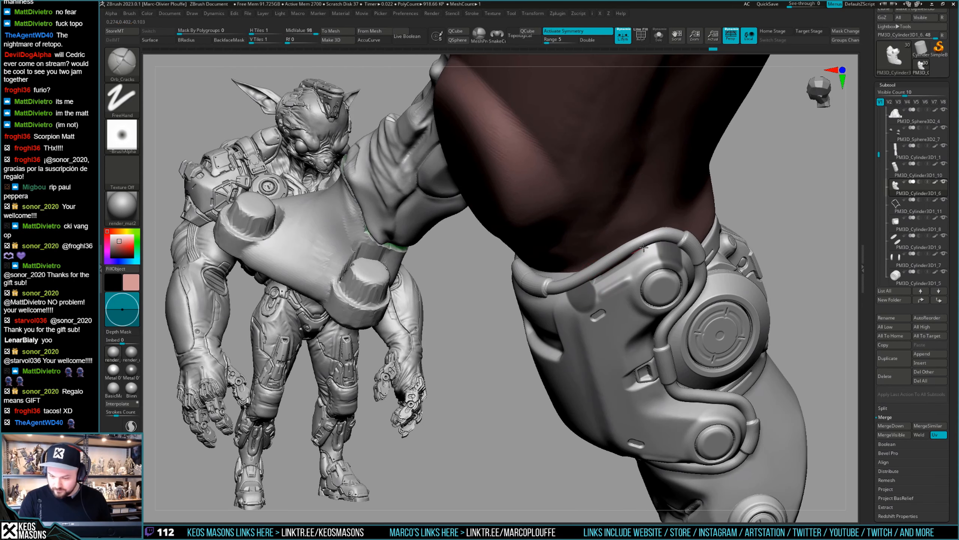
right_click(663, 241)
right_drag(663, 241, 588, 284)
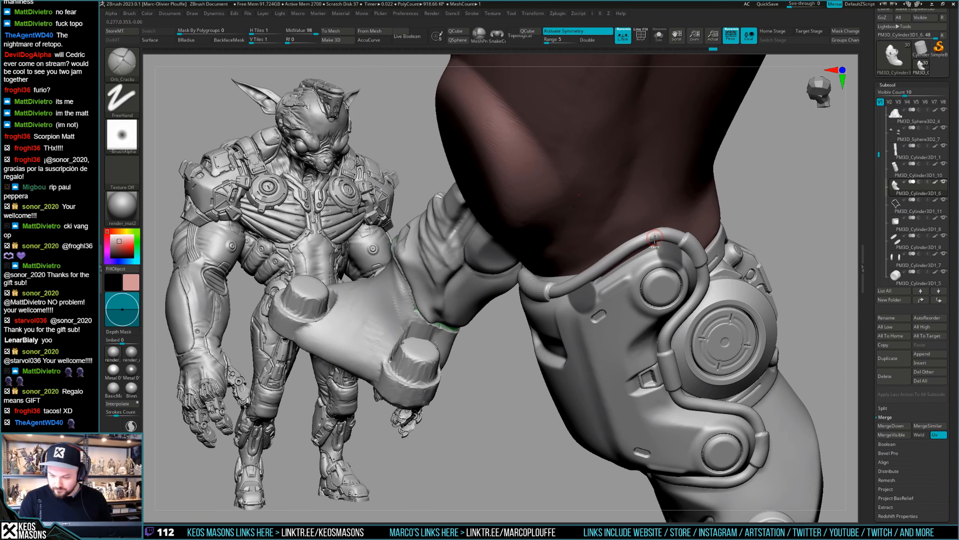
right_drag(638, 249, 588, 282)
right_click(587, 282)
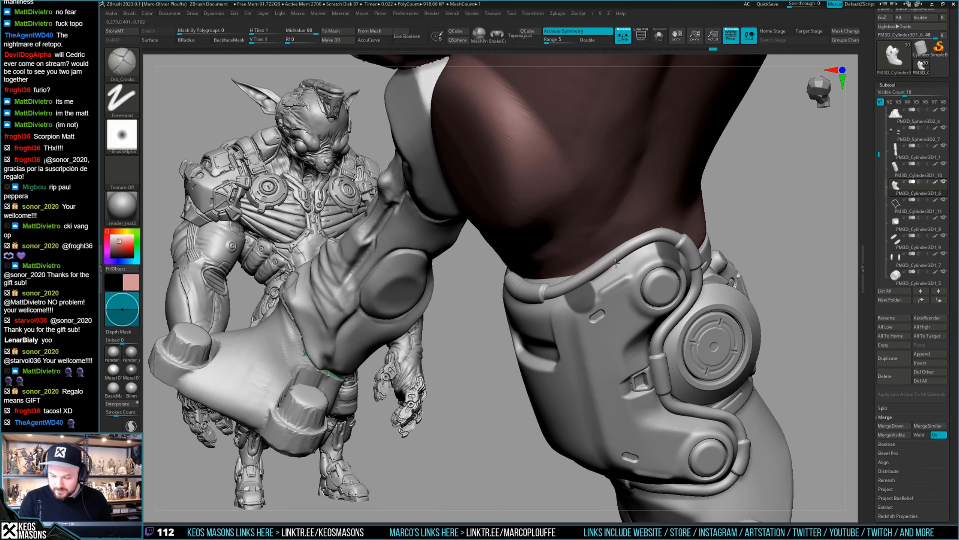
right_drag(620, 272, 644, 282)
mouse_move(616, 315)
right_down()
mouse_move(630, 322)
mouse_move(604, 295)
mouse_move(575, 304)
right_up()
key(space)
key(space)
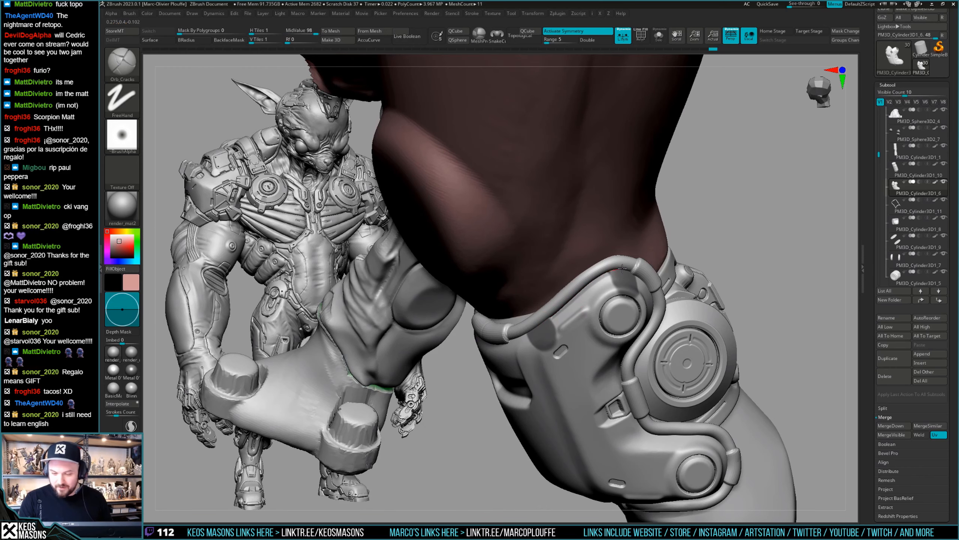
Step: Retouch the joint's armour plate beside the wrapping tube using small painted masks and the Orb_Cracks brush
mouse_move(622, 269)
right_down()
mouse_move(675, 256)
mouse_move(679, 300)
mouse_move(622, 291)
mouse_move(607, 263)
mouse_move(634, 261)
mouse_move(615, 264)
right_up()
ctrl+drag(593, 262, 601, 263)
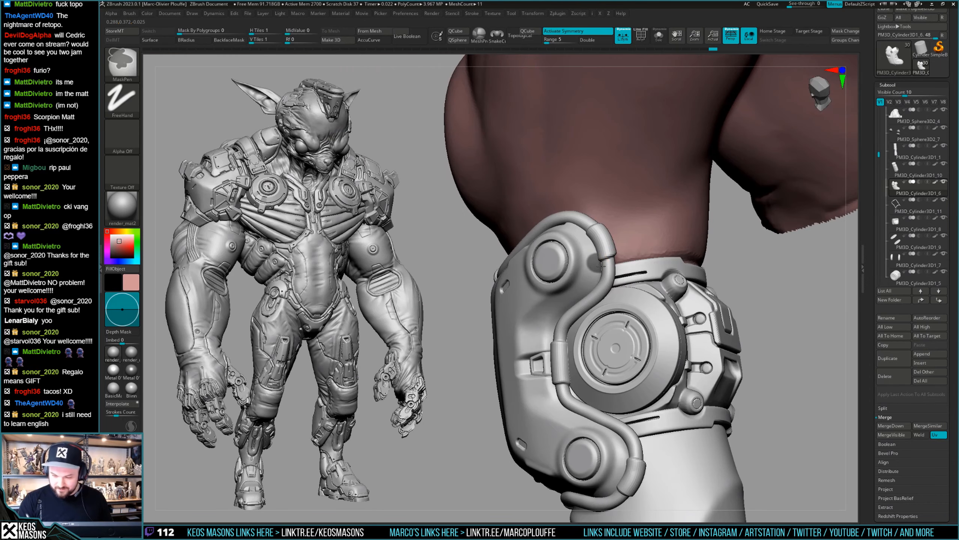
mouse_move(601, 267)
right_down()
mouse_move(618, 265)
mouse_move(628, 242)
right_up()
ctrl+drag(564, 284, 571, 290)
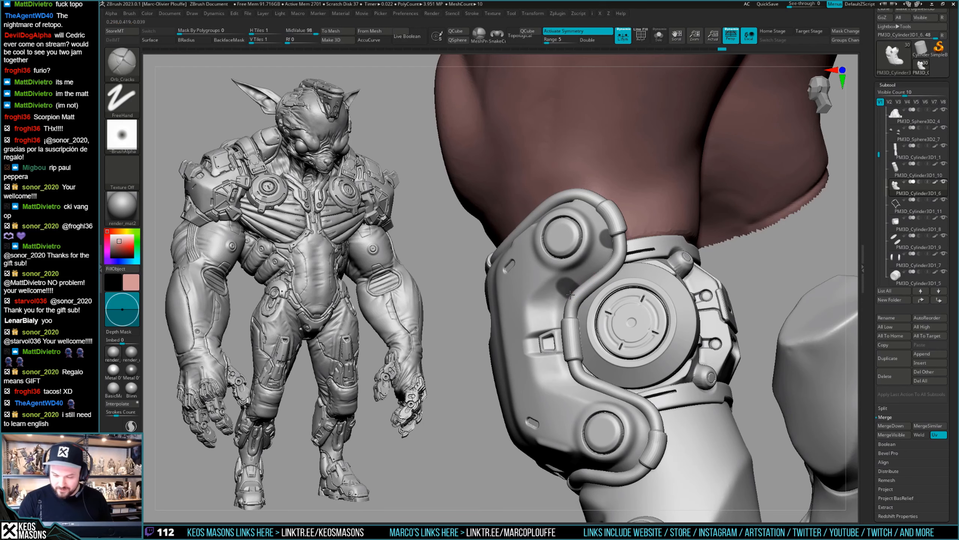
right_drag(569, 298, 606, 278)
key(shift+t)
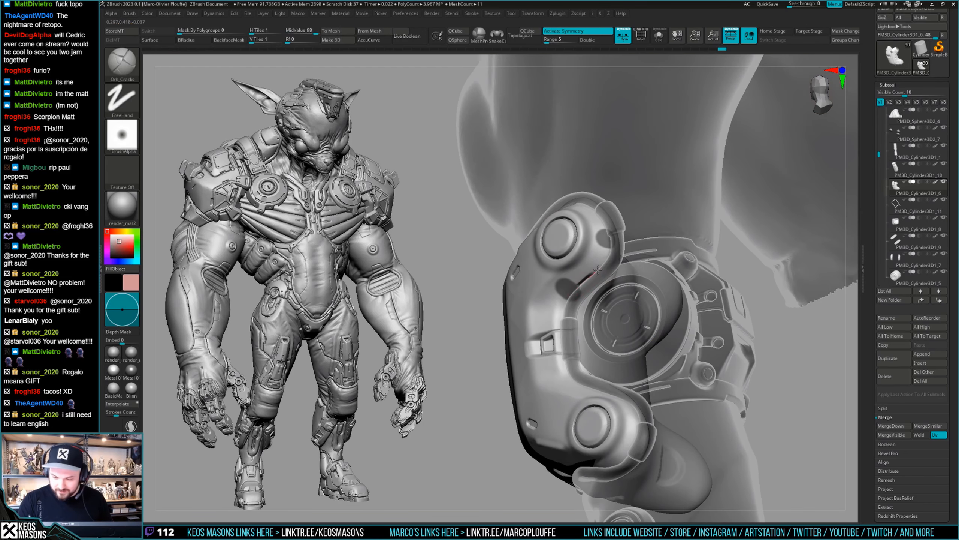
drag(609, 240, 609, 237)
mouse_move(602, 279)
right_down()
mouse_move(619, 301)
mouse_move(608, 281)
mouse_move(606, 316)
mouse_move(579, 263)
right_up()
key(shift+t)
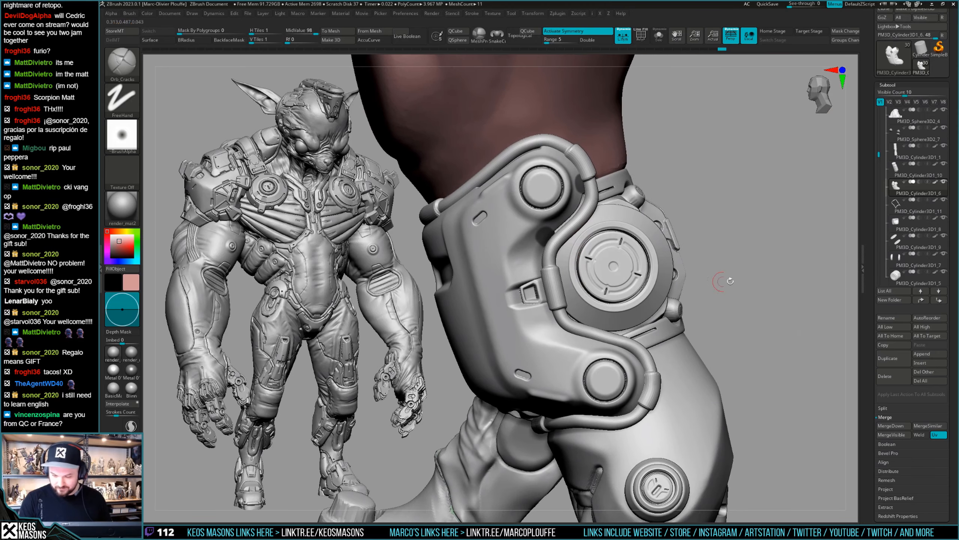
ctrl+drag(728, 278, 734, 285)
Step: Rework the lower end of the armour plate around its round bolt with masking and the Orb_Cracks brush
mouse_move(582, 299)
right_down()
mouse_move(573, 301)
mouse_move(614, 343)
mouse_move(621, 311)
mouse_move(591, 277)
right_up()
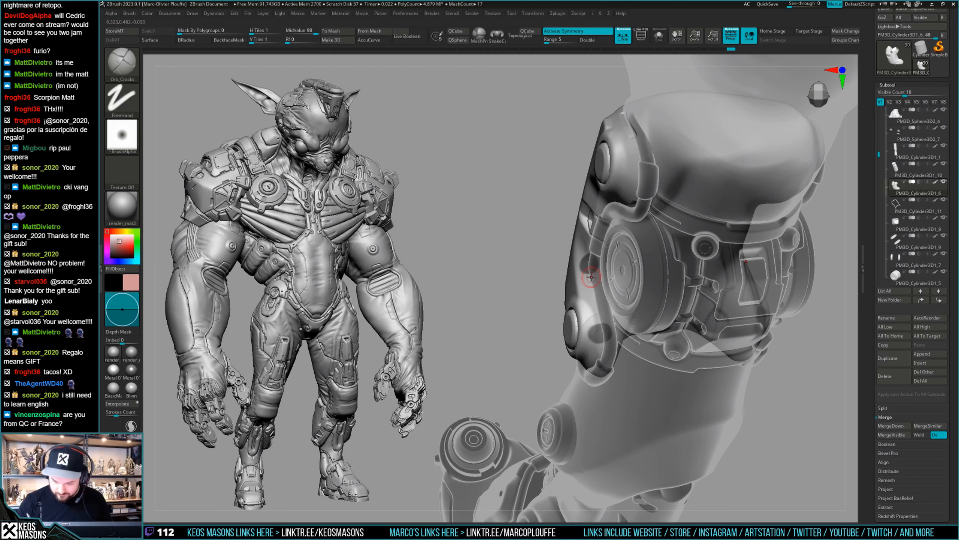
right_drag(602, 329, 652, 299)
key(ctrl)
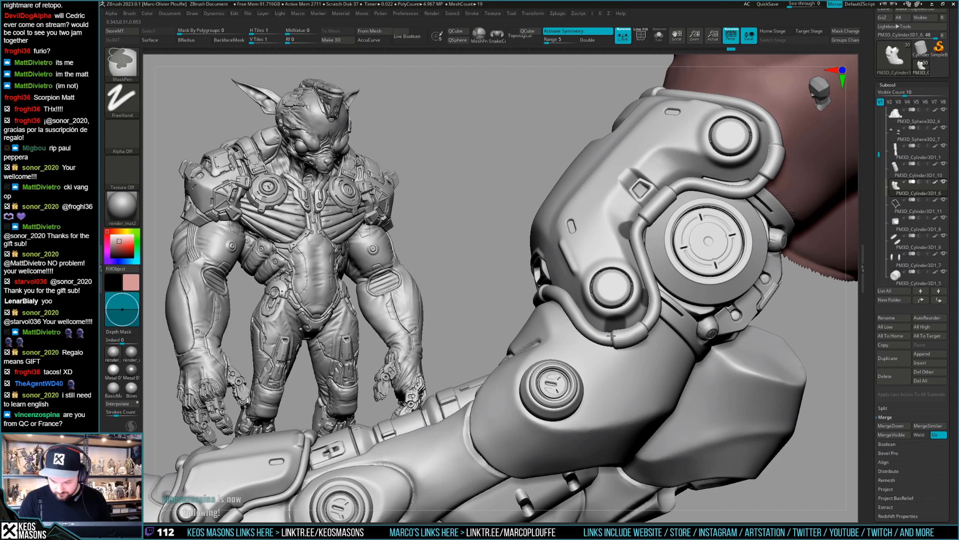
mouse_move(612, 336)
right_down()
mouse_move(558, 277)
mouse_move(580, 326)
right_up()
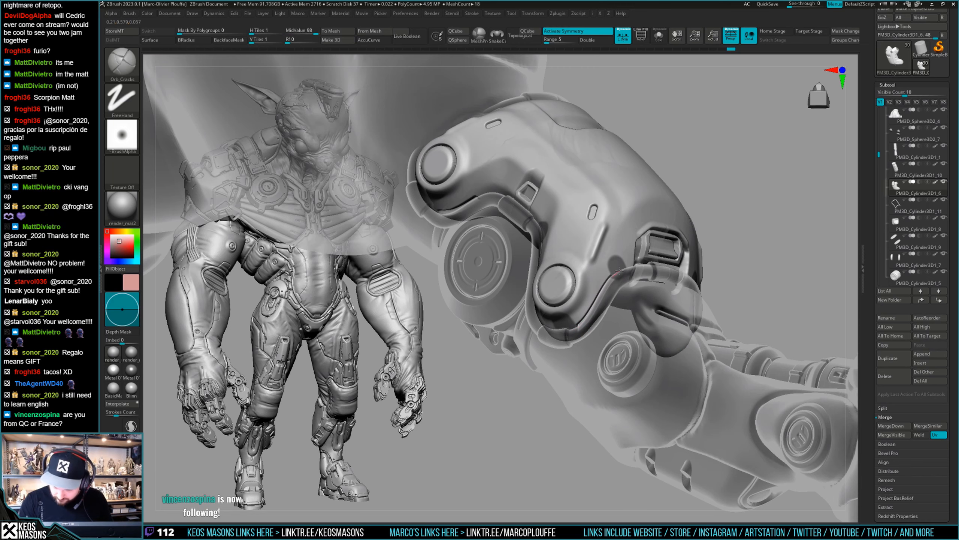
right_drag(619, 271, 725, 282)
Step: Switch to the Move brush and adjust the shape of the armour plate's lower part
mouse_move(693, 313)
right_down()
mouse_move(657, 286)
mouse_move(657, 303)
right_up()
key(space)
click(627, 295)
right_drag(738, 228, 655, 236)
right_click(608, 329)
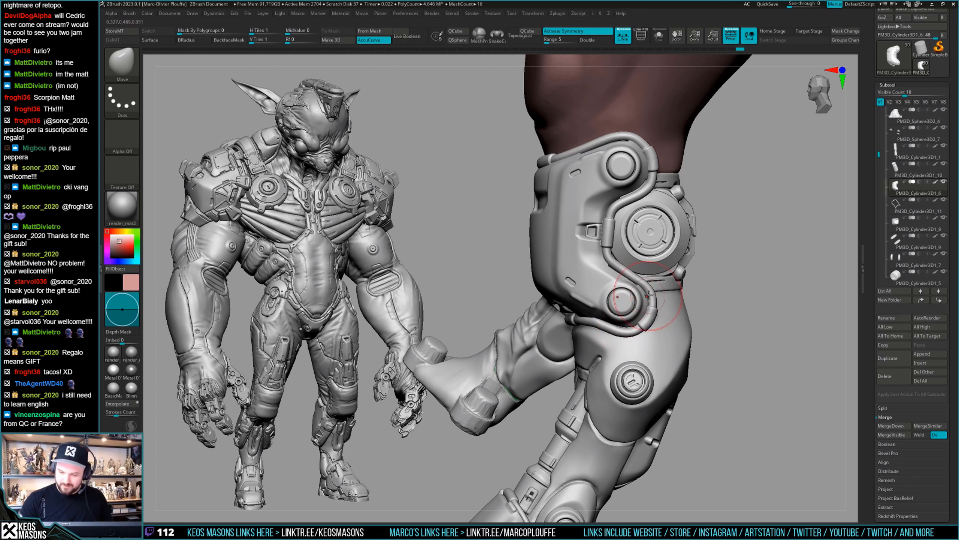
Step: Make the wrapping tube the active subtool and pull its loop around the lower bolt with the Move brush
right_click(632, 345)
alt+click(649, 320)
mouse_move(657, 295)
ctrl+right_down()
mouse_move(664, 321)
mouse_move(649, 312)
mouse_move(652, 287)
ctrl+right_up()
right_click(652, 287)
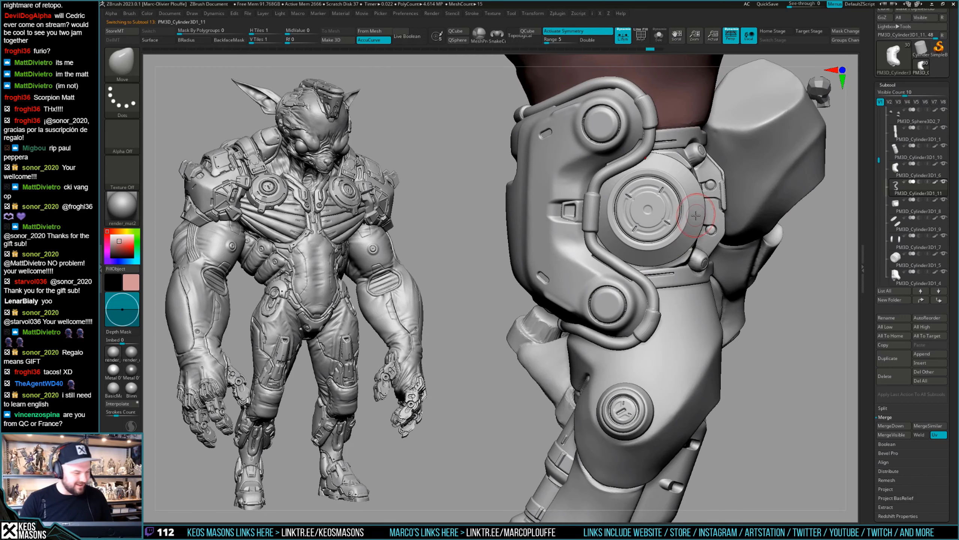
mouse_move(661, 286)
right_down()
mouse_move(644, 250)
mouse_move(647, 288)
mouse_move(636, 290)
mouse_move(627, 260)
mouse_move(614, 254)
mouse_move(574, 367)
mouse_move(610, 368)
mouse_move(574, 342)
mouse_move(580, 328)
mouse_move(600, 328)
mouse_move(601, 246)
right_up()
key(space)
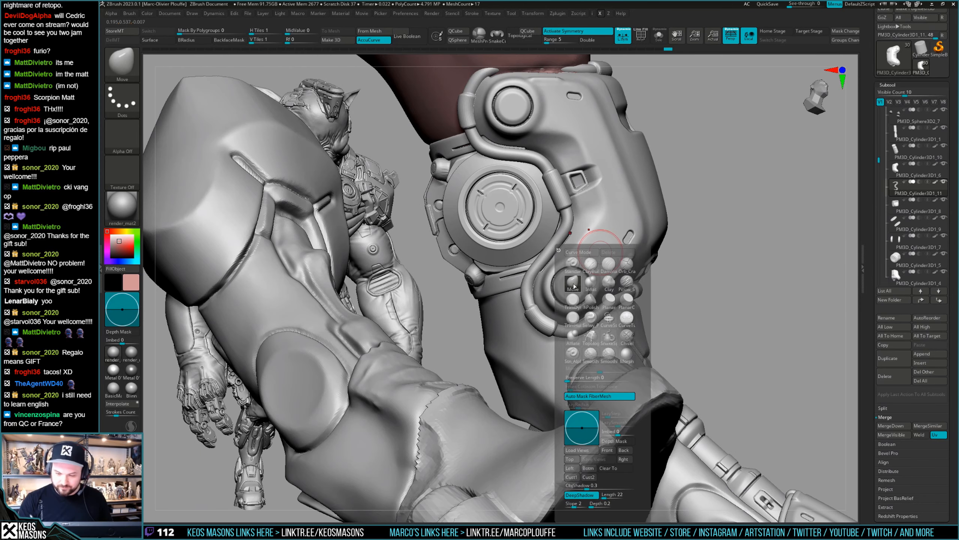
click(573, 286)
key(space)
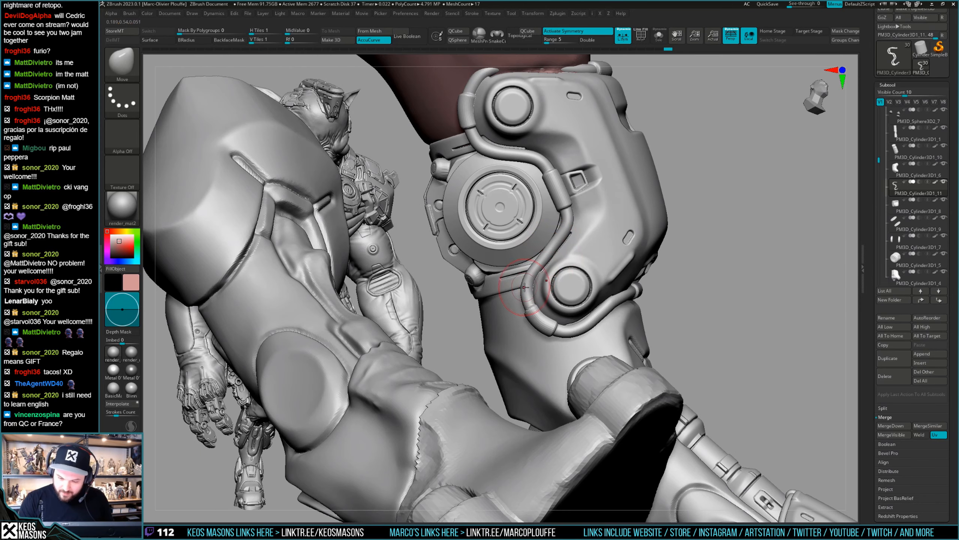
Step: Adjust the brush settings and fit the rest of the tube along the armour plate's edge
key(space)
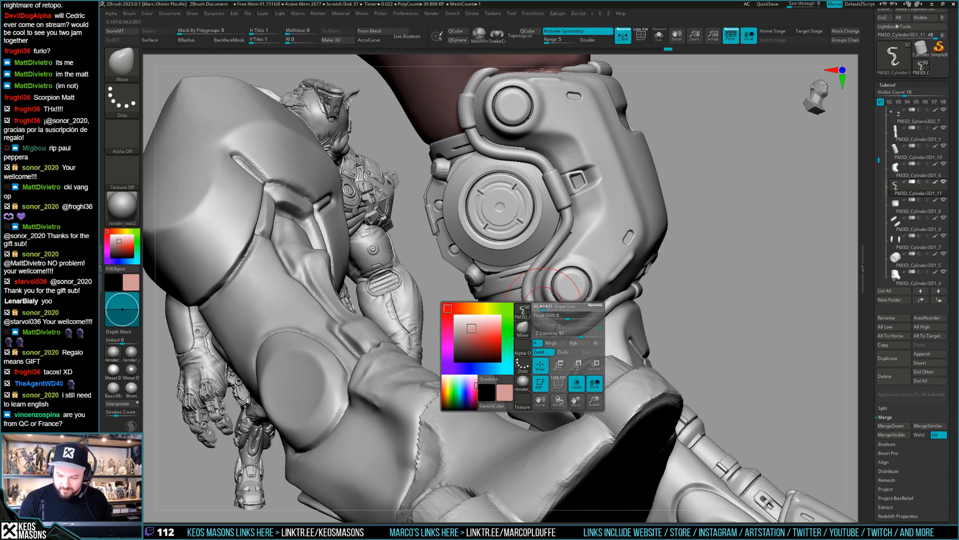
right_drag(557, 342, 601, 310)
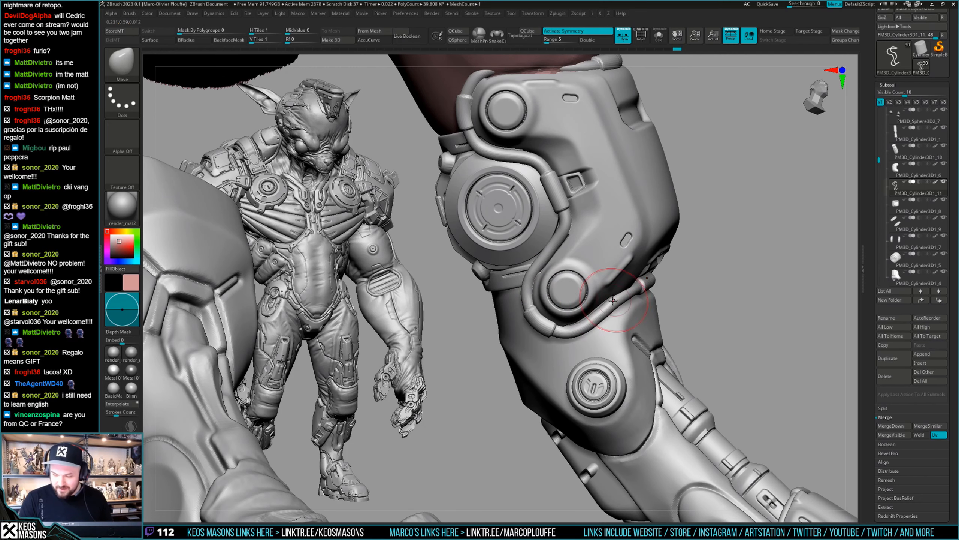
key(space)
mouse_move(571, 334)
right_down()
mouse_move(617, 304)
mouse_move(611, 294)
mouse_move(529, 286)
mouse_move(546, 282)
mouse_move(519, 235)
mouse_move(690, 275)
mouse_move(659, 277)
mouse_move(618, 267)
mouse_move(619, 259)
mouse_move(590, 289)
mouse_move(596, 303)
mouse_move(585, 302)
right_up()
right_click(529, 291)
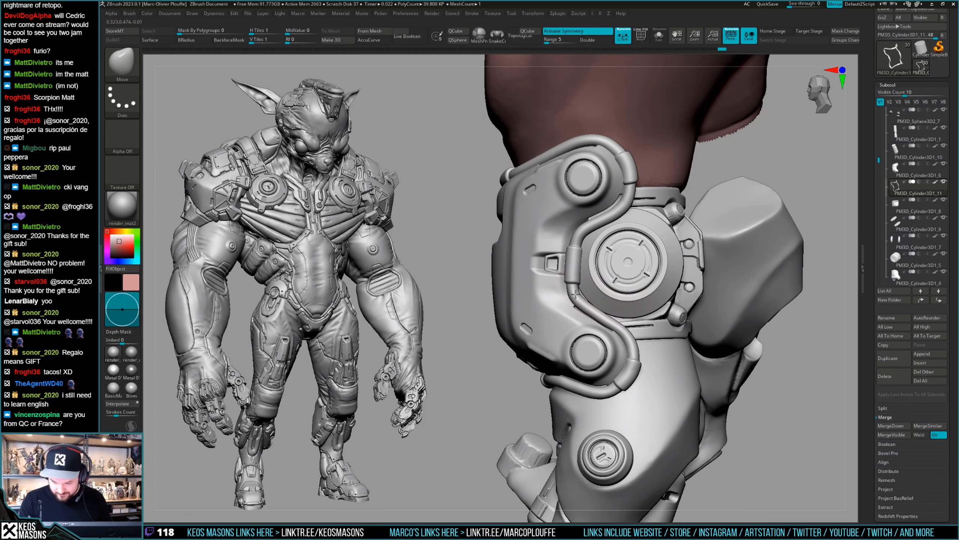
mouse_move(614, 322)
right_down()
mouse_move(635, 294)
mouse_move(625, 339)
mouse_move(573, 328)
mouse_move(599, 326)
mouse_move(600, 303)
right_up()
right_drag(601, 303, 648, 305)
Step: Select and isolate the elongated insert in the mechanical limb and switch to the Sm_Alpha brush
alt+click(598, 270)
mouse_move(595, 267)
right_down()
mouse_move(691, 270)
mouse_move(632, 317)
mouse_move(640, 333)
mouse_move(665, 290)
mouse_move(635, 314)
mouse_move(634, 280)
right_up()
ctrl+right_drag(635, 279, 637, 310)
alt+click(641, 308)
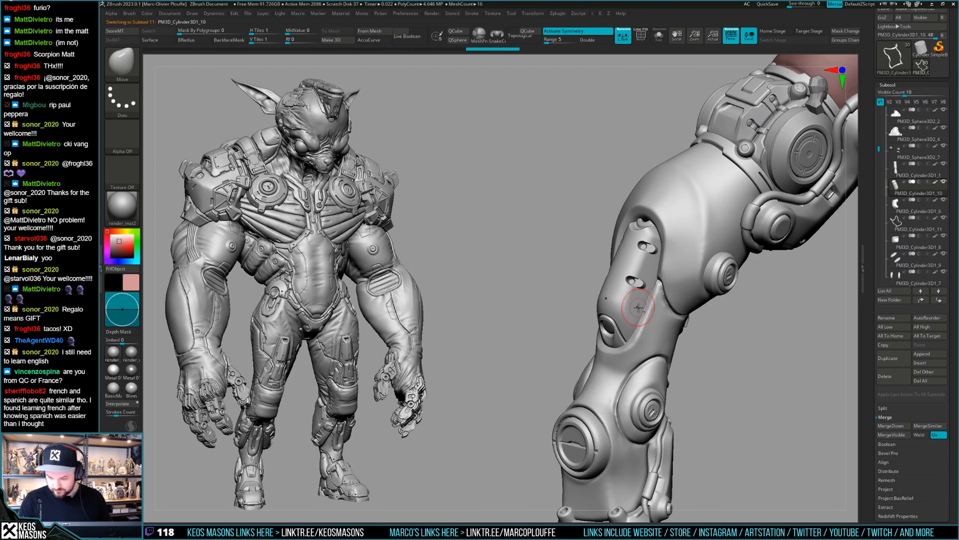
key(alt+s)
key(space)
click(613, 364)
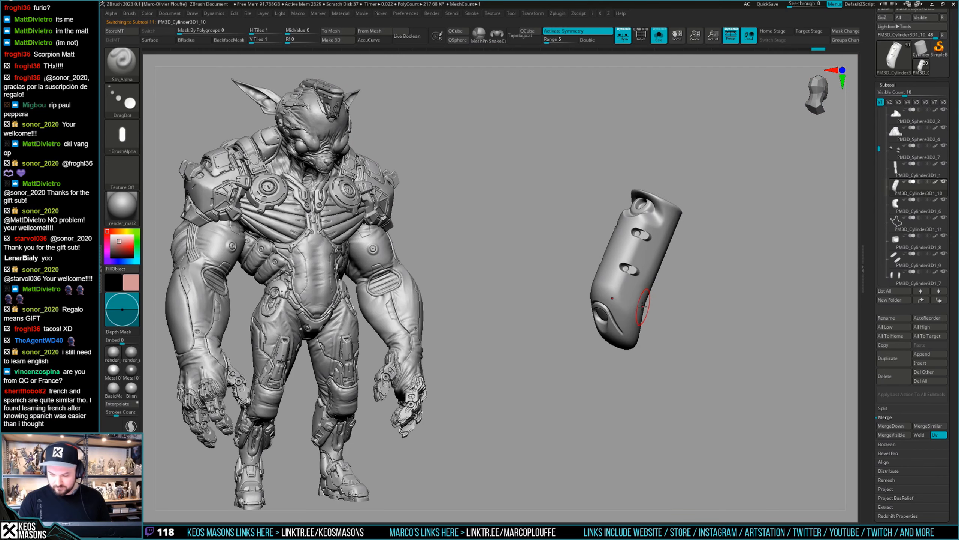
Step: Choose the narrow bar alpha and stamp a small diagonal bar near the insert's lower end
key(space)
key(F4)
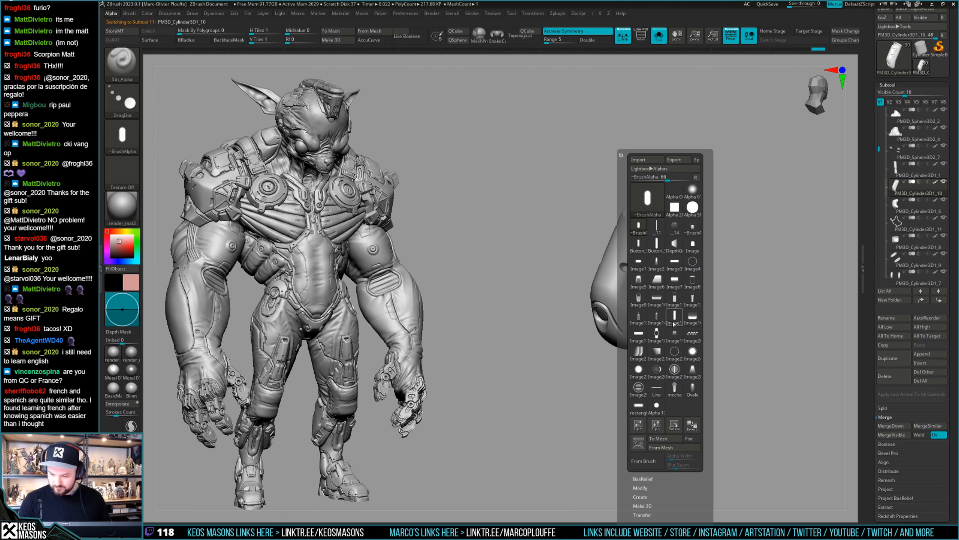
click(658, 246)
key(alt+s)
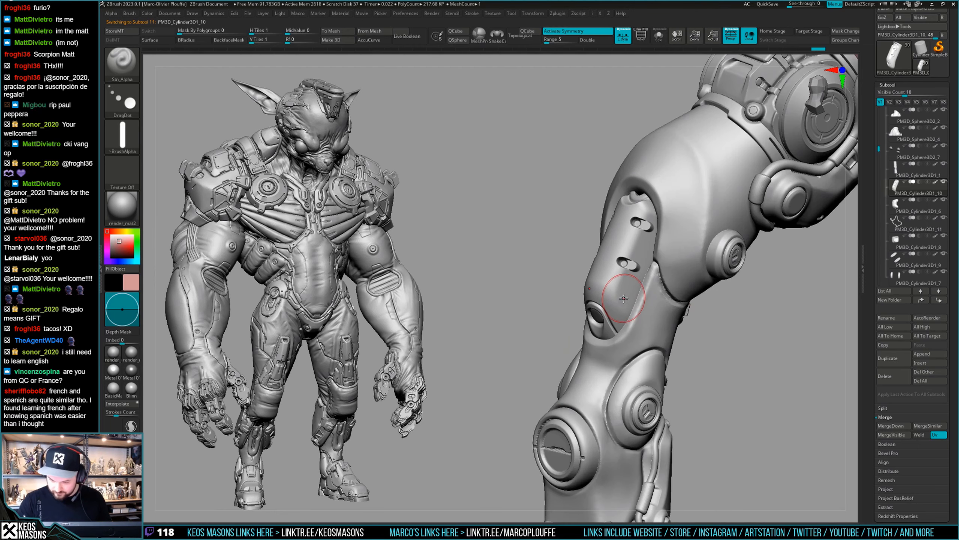
mouse_move(630, 307)
right_down()
mouse_move(812, 284)
mouse_move(709, 270)
mouse_move(674, 332)
mouse_move(688, 346)
mouse_move(624, 302)
mouse_move(643, 304)
mouse_move(642, 329)
right_up()
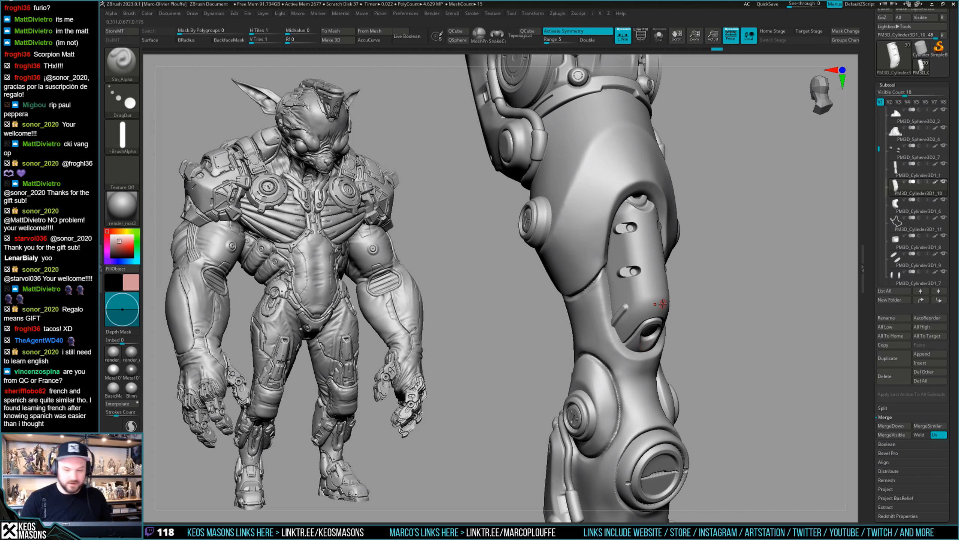
mouse_move(663, 303)
right_down()
mouse_move(647, 304)
mouse_move(632, 252)
right_up()
Step: Stamp a second small diagonal bar near the insert's upper end, toggling the insert's isolation to place it
key(alt+s)
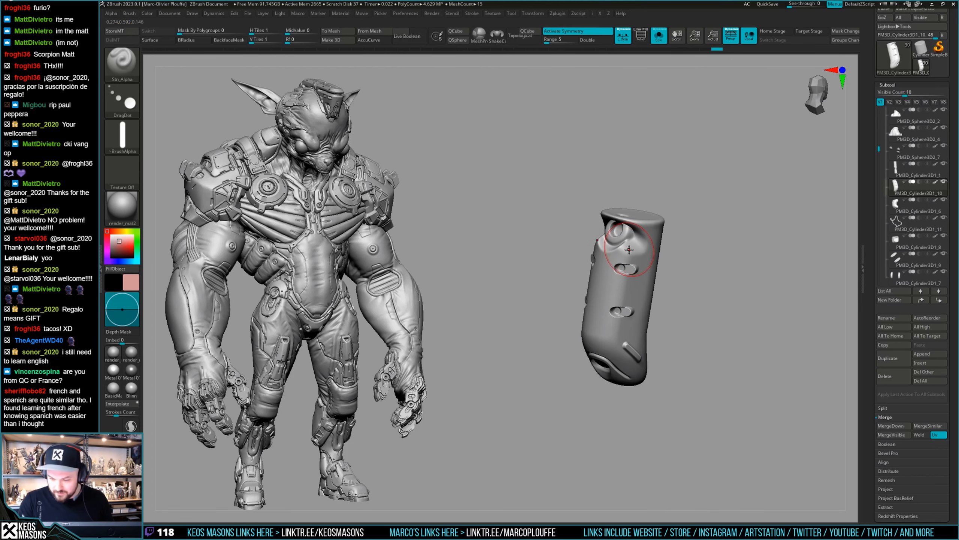
key(space)
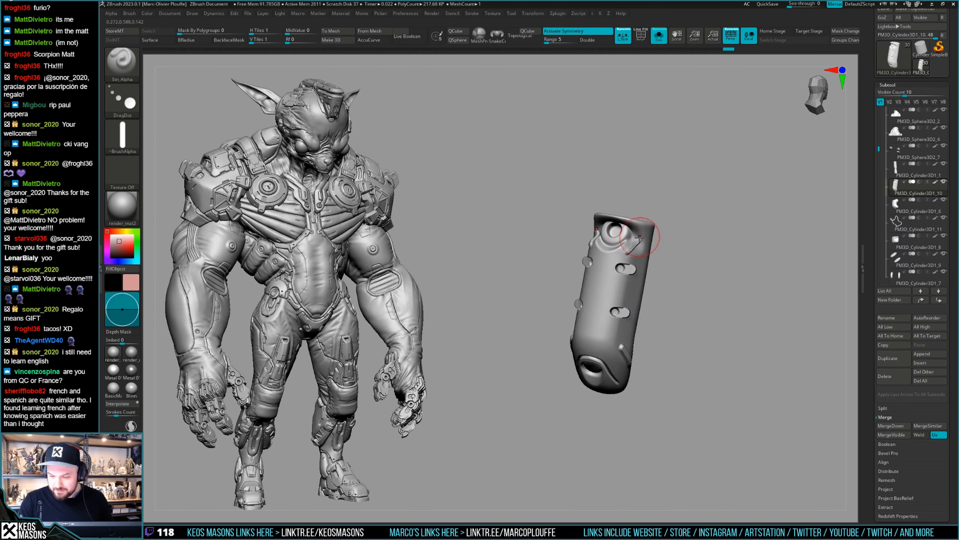
key(alt+s)
key(space)
key(ctrl)
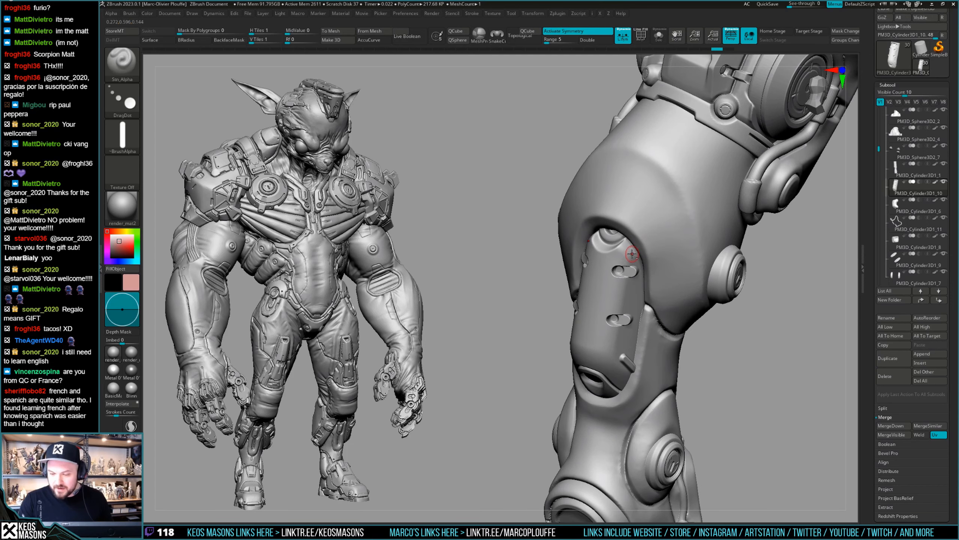
key(alt+s)
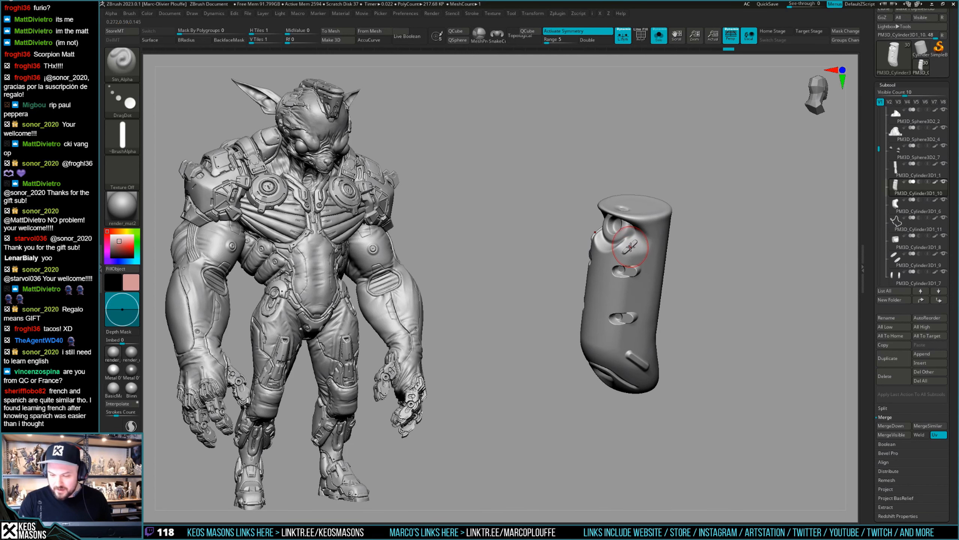
key(alt+s)
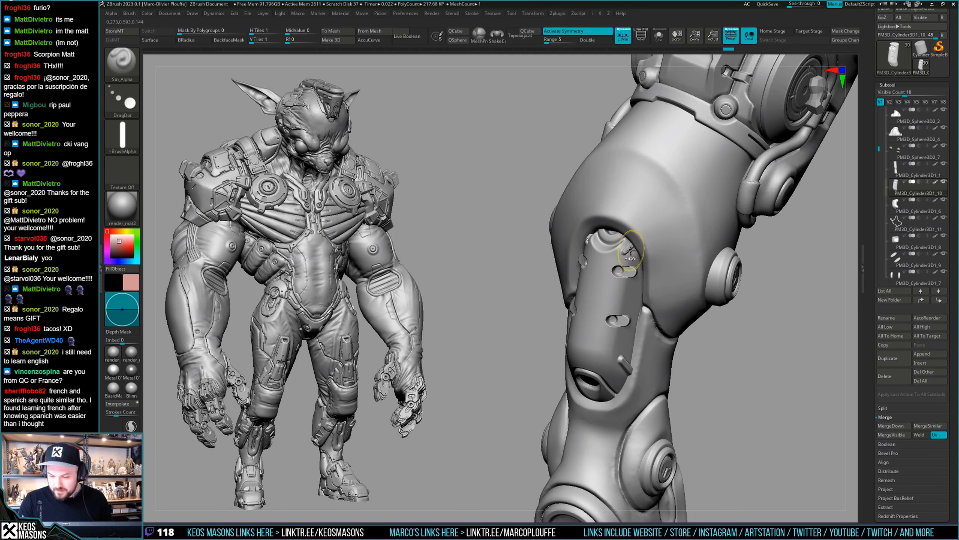
key(alt+s)
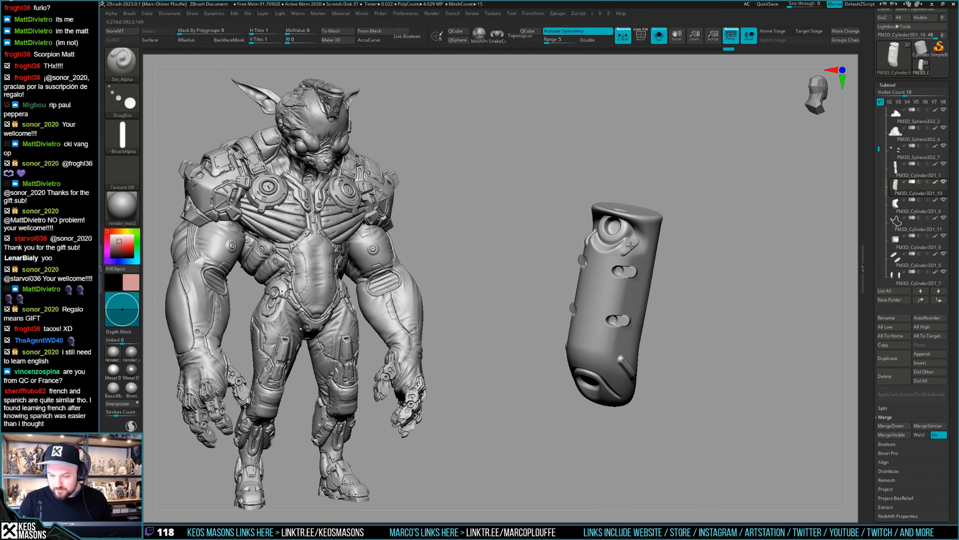
key(alt+s)
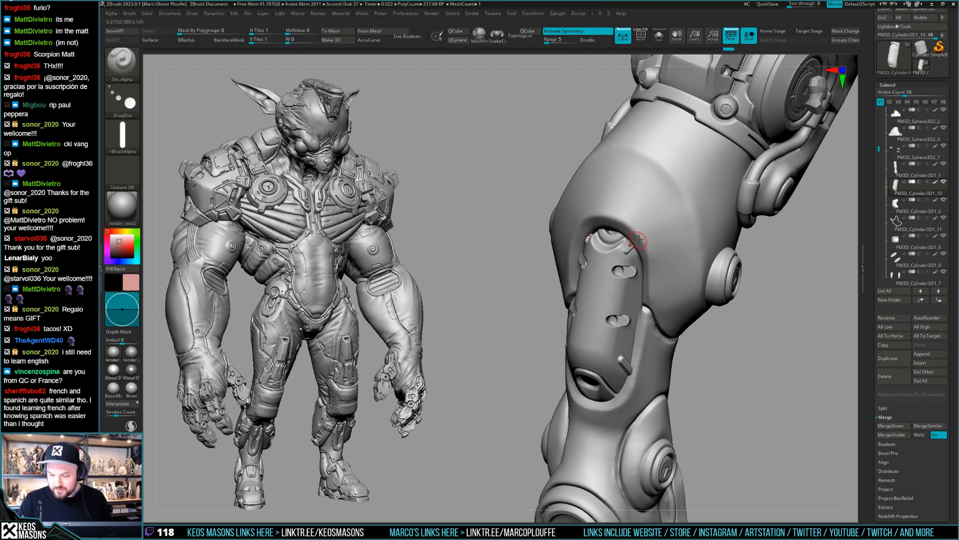
Step: Try a soft-edged rectangular alpha as a recessed stamp between the slotted holes on the insert's side
mouse_move(637, 257)
right_down()
mouse_move(706, 253)
mouse_move(697, 316)
mouse_move(648, 308)
mouse_move(643, 318)
mouse_move(613, 286)
mouse_move(696, 282)
mouse_move(680, 302)
right_up()
right_click(613, 293)
click(614, 293)
key(F4)
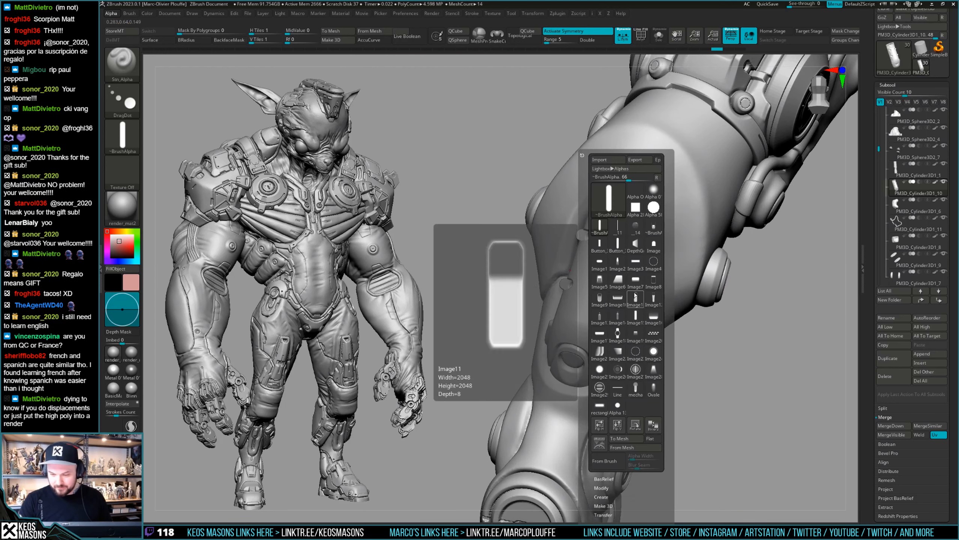
click(654, 325)
right_drag(639, 238, 566, 279)
right_click(643, 317)
drag(667, 267, 666, 268)
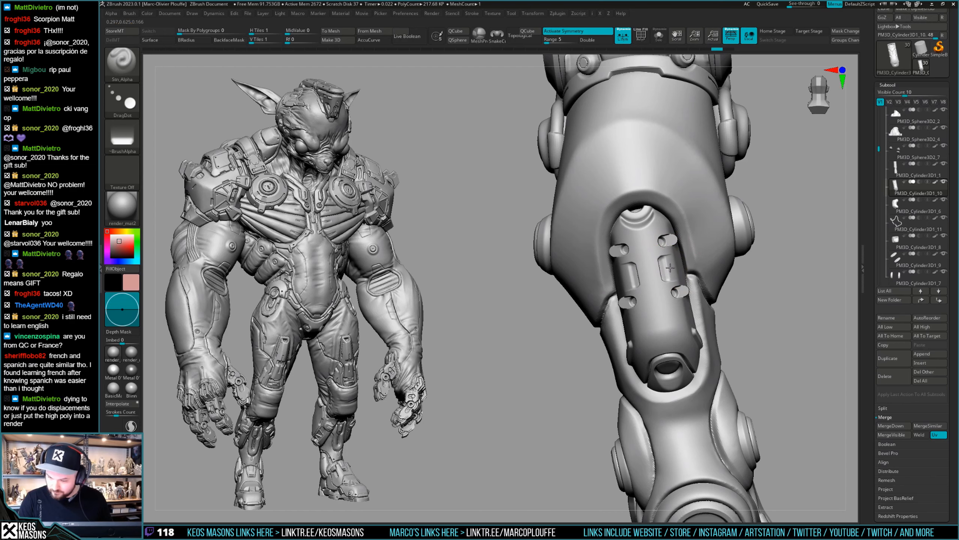
right_drag(670, 268, 640, 262)
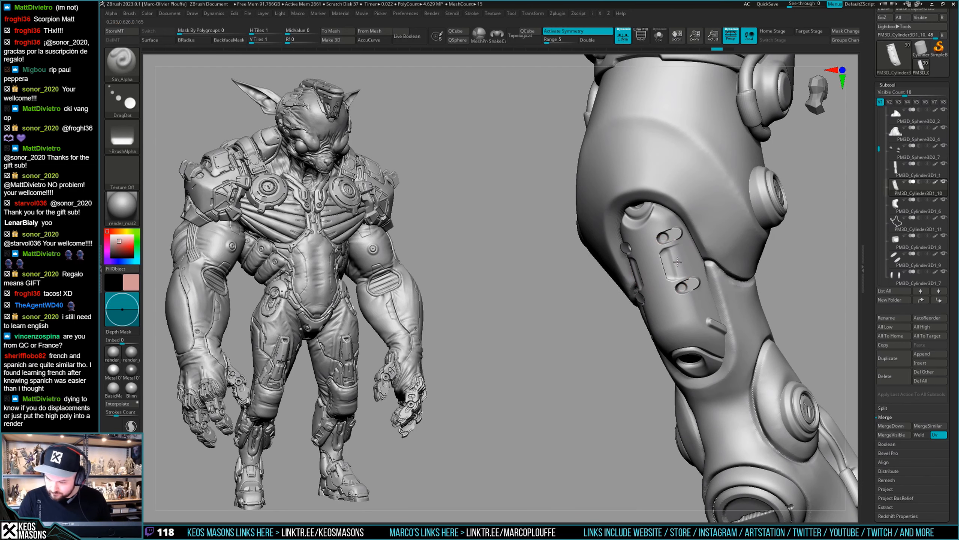
Step: Switch the Sm_Alpha brush to the outlined rounded-rectangle alpha and adjust the draw size
right_drag(677, 262, 795, 259)
right_click(657, 324)
right_drag(657, 324, 642, 321)
mouse_move(672, 264)
ctrl+right_down()
mouse_move(674, 287)
mouse_move(762, 272)
mouse_move(788, 295)
mouse_move(771, 296)
ctrl+right_up()
ctrl+right_drag(705, 281, 698, 296)
key(F4)
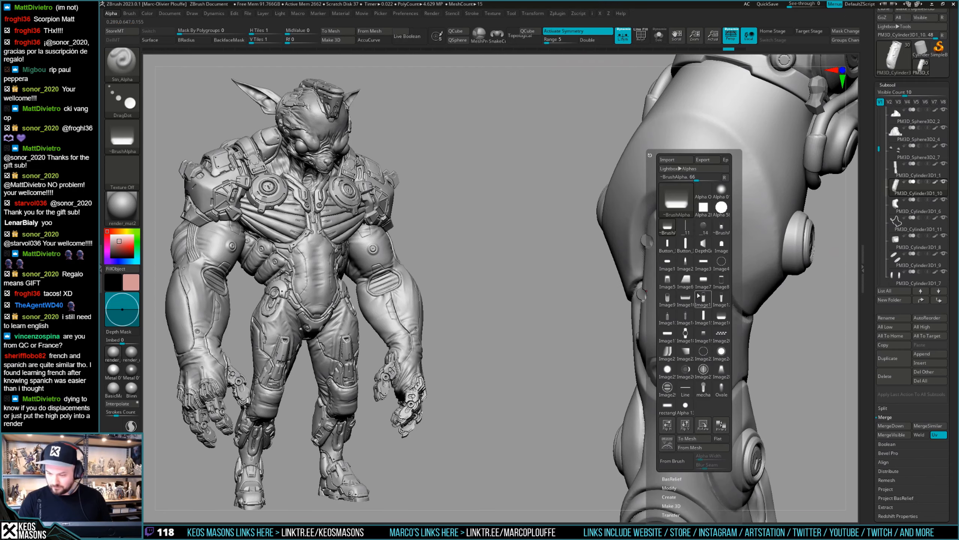
click(703, 298)
key(space)
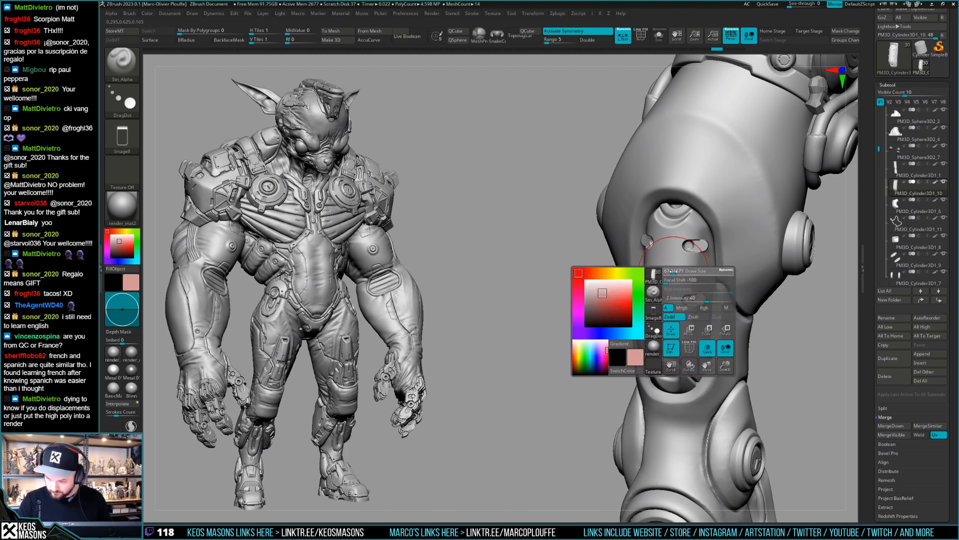
click(674, 272)
Step: Stamp the rounded rectangle between the two slotted holes on the insert's side, then undo the stamp
right_drag(689, 274, 736, 285)
click(630, 283)
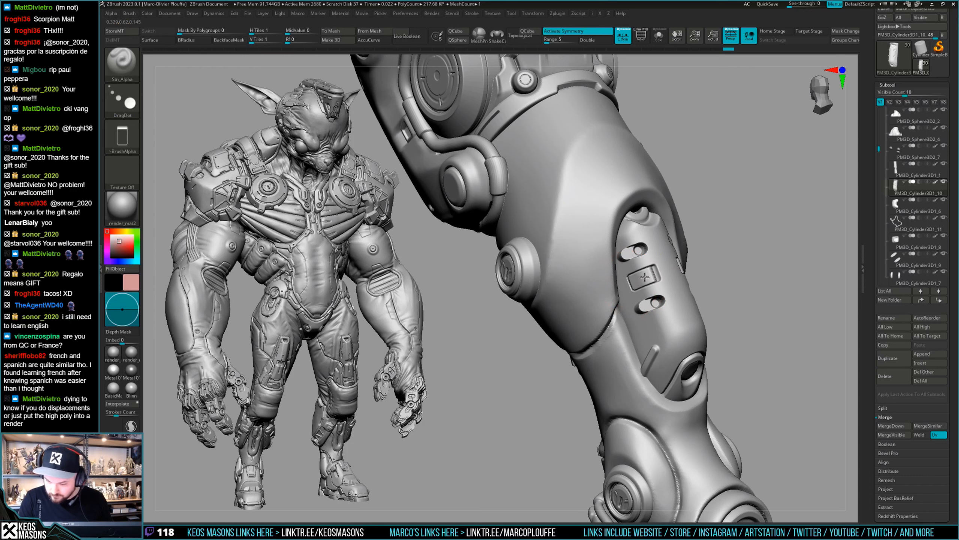
right_drag(652, 277, 768, 275)
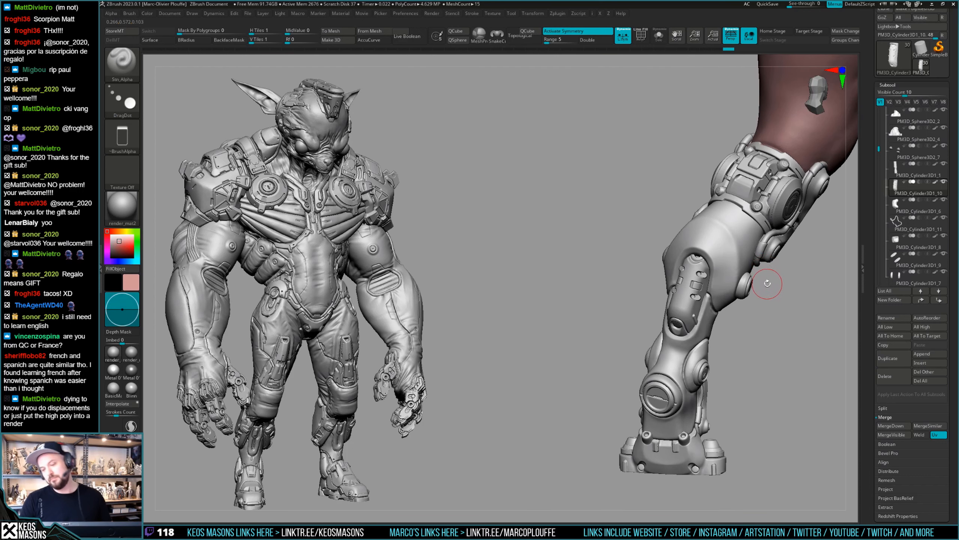
mouse_move(706, 280)
ctrl+right_down()
mouse_move(699, 310)
mouse_move(667, 345)
mouse_move(678, 311)
mouse_move(663, 320)
ctrl+right_up()
key(ctrl+z)
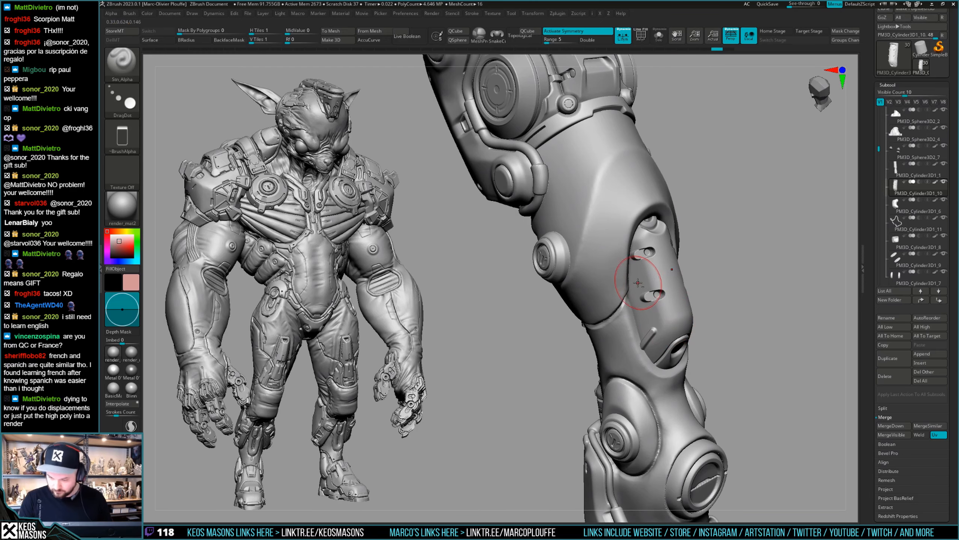
Step: Switch to the Orb_Cracks brush and undo the rounded-rectangle stamp between the slotted holes on the insert's side
mouse_move(663, 272)
right_down()
mouse_move(698, 281)
mouse_move(691, 315)
mouse_move(691, 294)
mouse_move(670, 285)
right_up()
key(b)
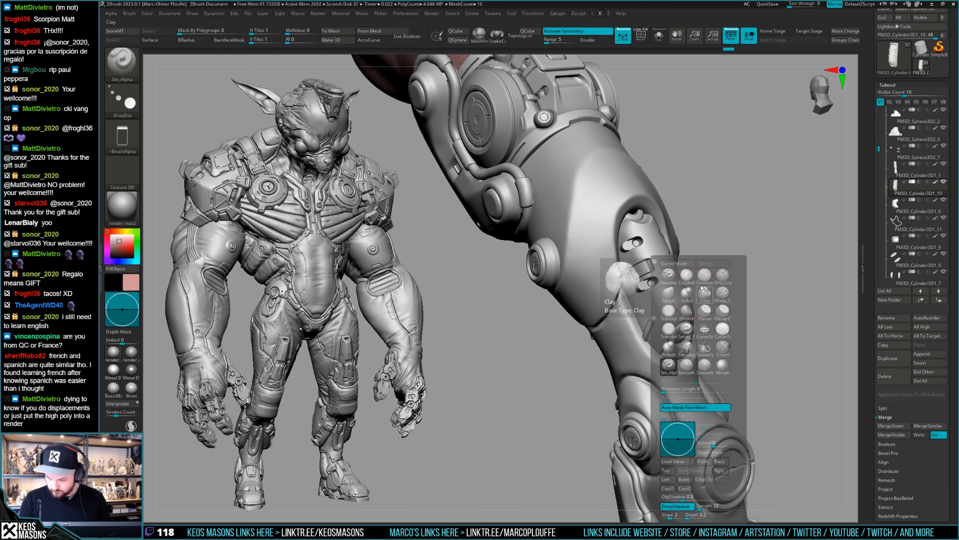
click(671, 277)
key(space)
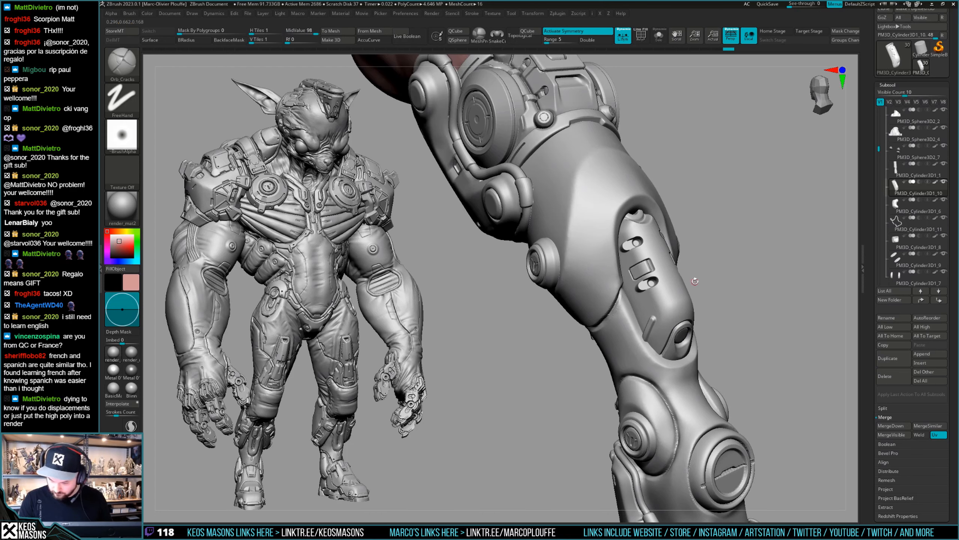
right_drag(754, 278, 654, 310)
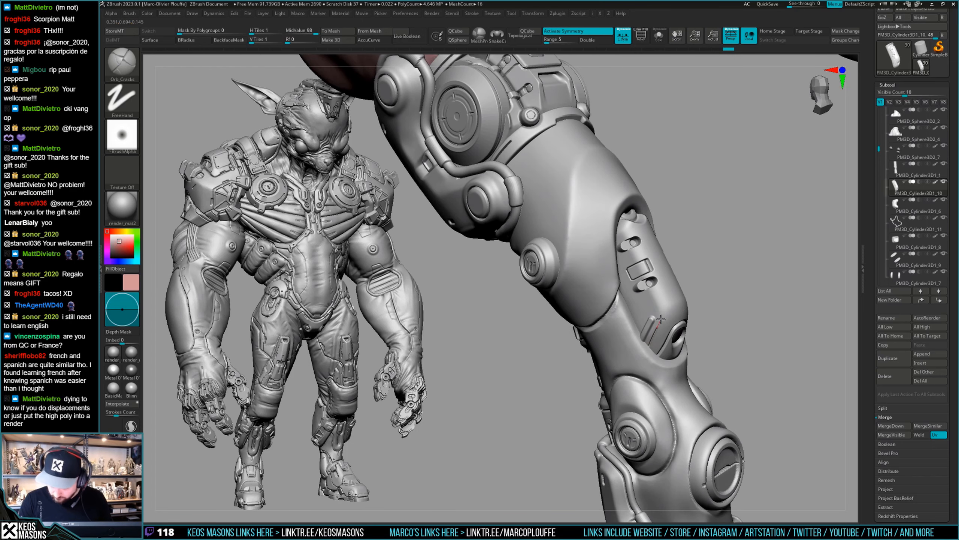
drag(676, 304, 679, 301)
mouse_move(729, 293)
right_down()
mouse_move(674, 290)
mouse_move(702, 288)
mouse_move(680, 310)
mouse_move(657, 288)
mouse_move(706, 328)
mouse_move(668, 319)
mouse_move(684, 332)
mouse_move(677, 309)
right_up()
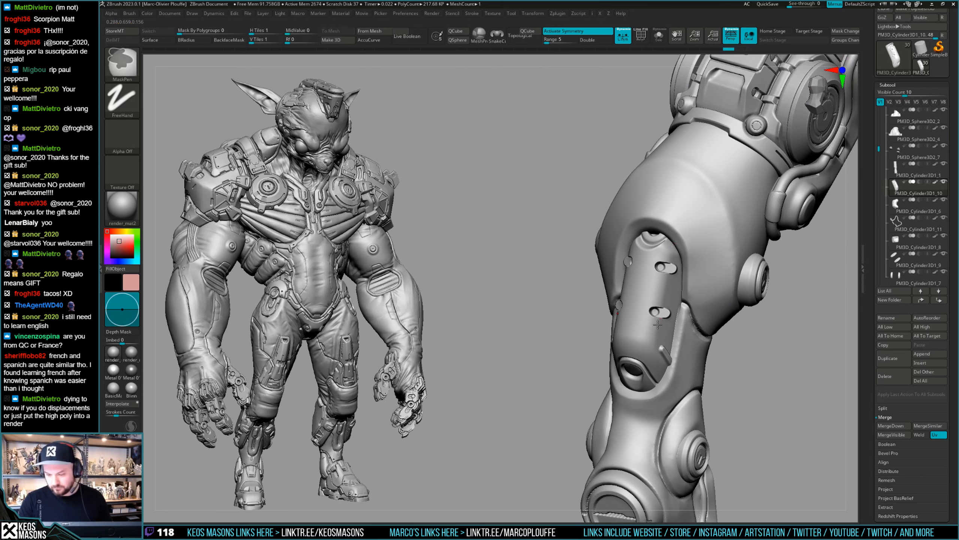
Step: Carve a thin crease beside the diagonal bars near the insert's lower end with the Orb_Cracks brush
right_drag(657, 328, 622, 358)
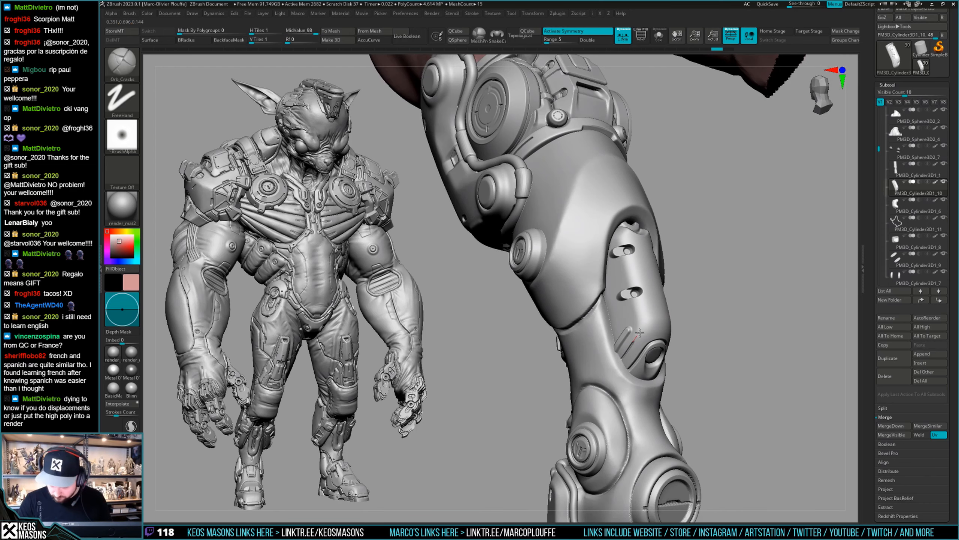
drag(672, 327, 676, 328)
right_drag(727, 336, 704, 346)
key(ctrl)
right_drag(704, 346, 752, 342)
ctrl+right_drag(752, 343, 752, 352)
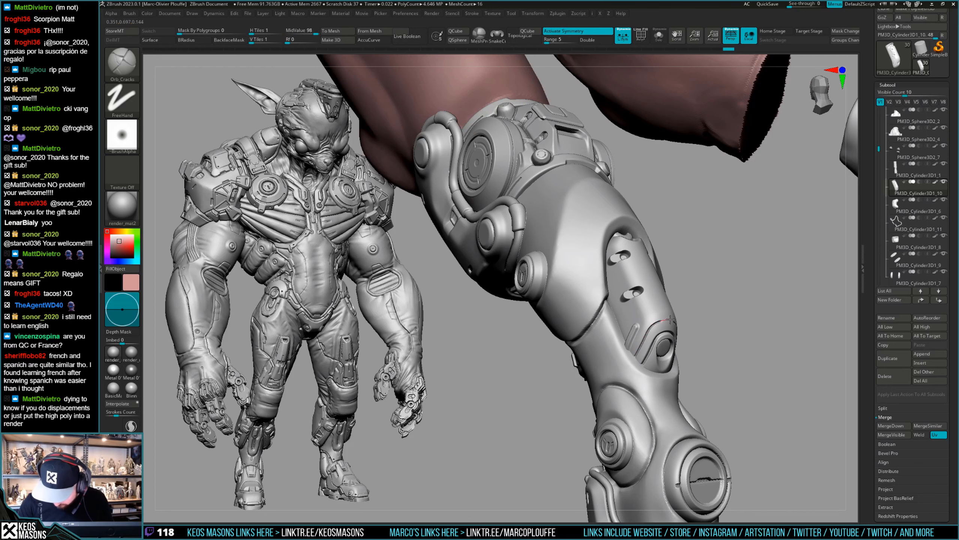
mouse_move(695, 333)
ctrl+right_down()
mouse_move(680, 313)
mouse_move(669, 351)
mouse_move(669, 335)
mouse_move(662, 340)
ctrl+right_up()
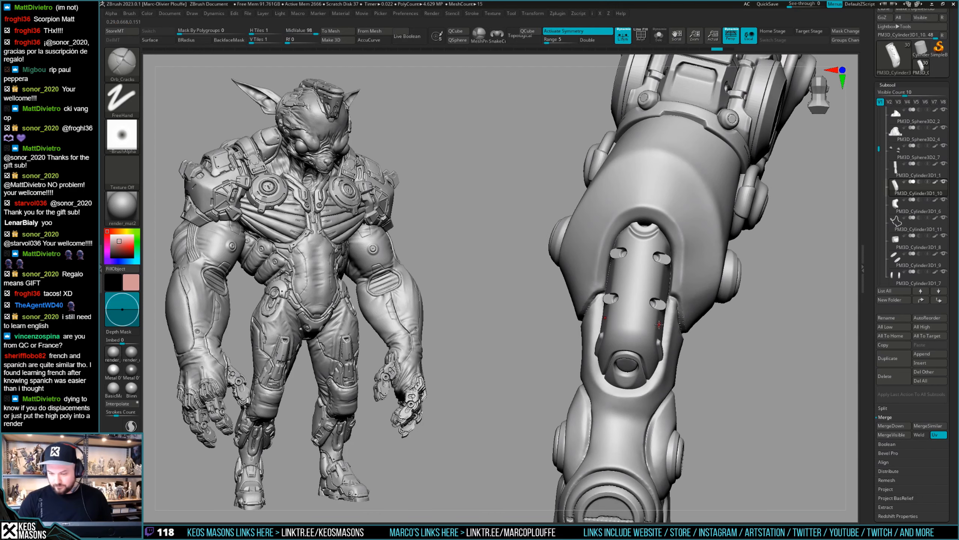
Step: Switch to the Sm_Alpha brush with the Image7 alpha and stamp a small raised block above the insert's lower round end
key(b)
click(646, 335)
key(a)
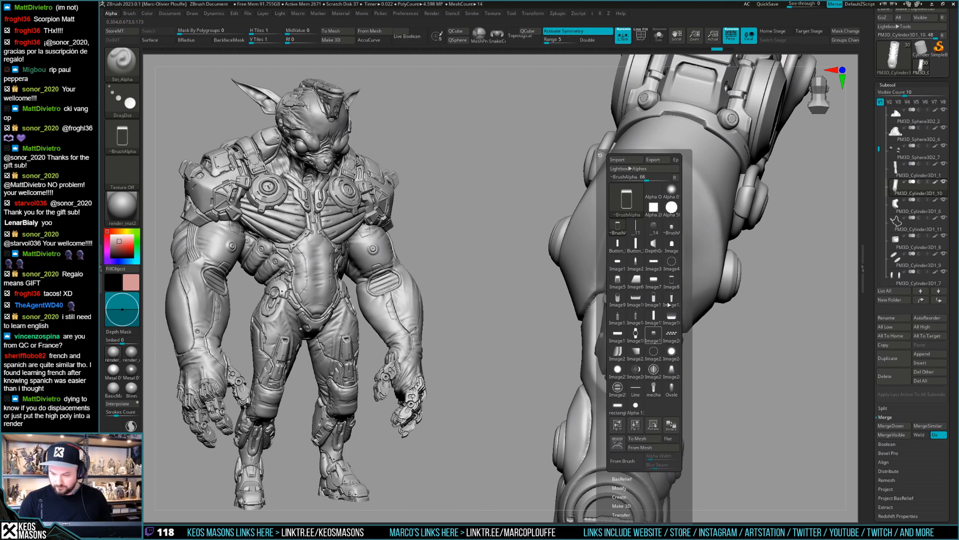
click(655, 280)
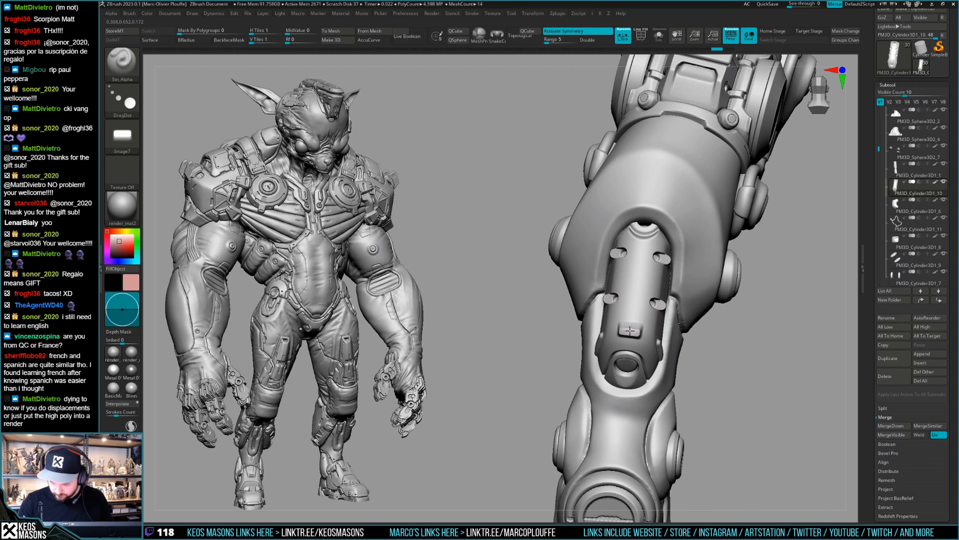
mouse_move(630, 331)
right_down()
mouse_move(635, 321)
mouse_move(666, 341)
mouse_move(642, 321)
right_up()
Step: Check the raised block from the side and undo its stamp
shift+drag(640, 302, 645, 303)
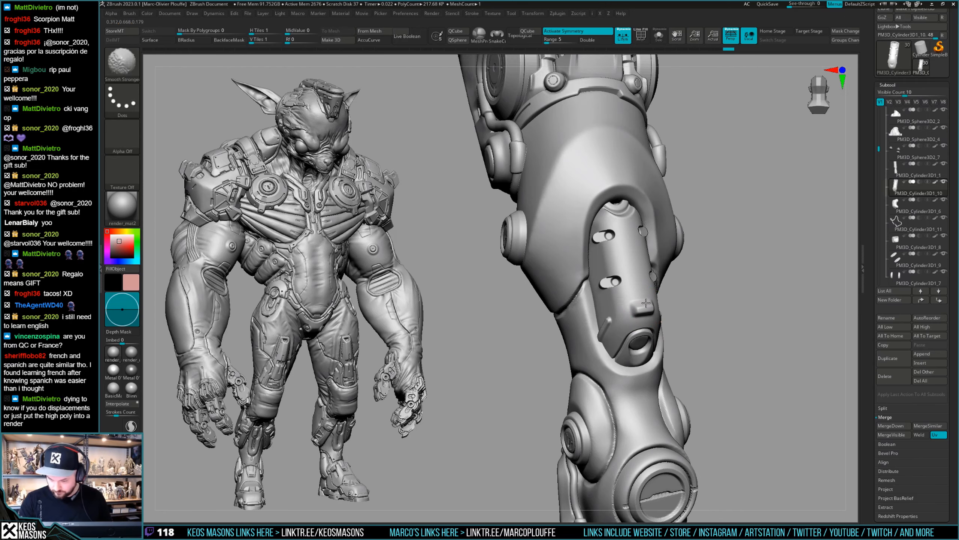
mouse_move(645, 303)
right_down()
mouse_move(667, 322)
mouse_move(655, 312)
right_up()
shift+drag(644, 310, 651, 311)
right_drag(650, 310, 648, 312)
key(ctrl+z)
key(ctrl+z)
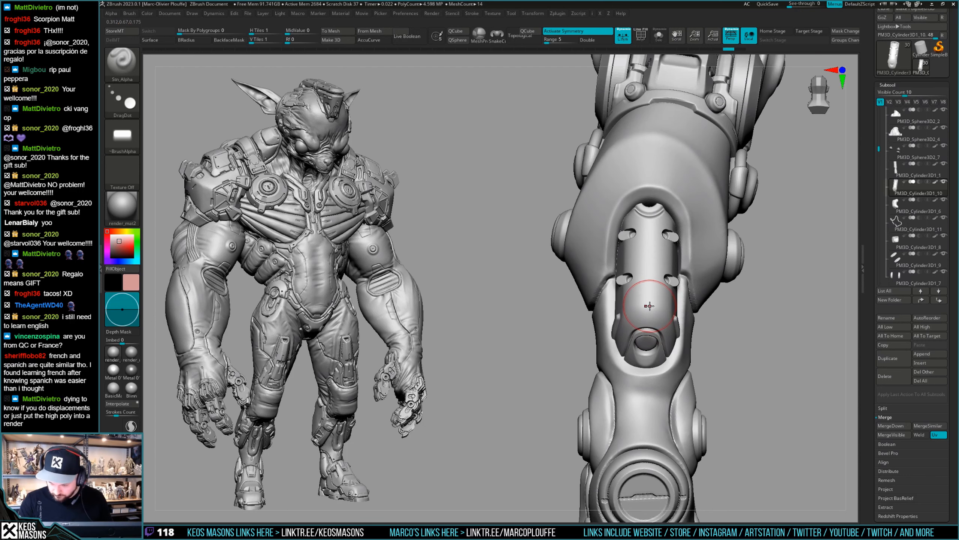
Step: Stamp the Image7 block again on the insert's lower centreline and try a second stamp inside it
drag(648, 304, 648, 307)
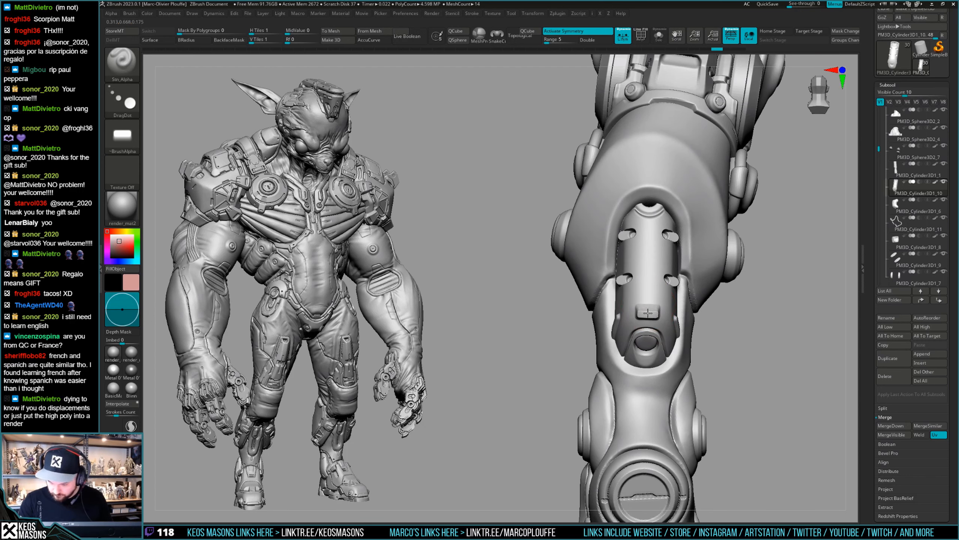
key(space)
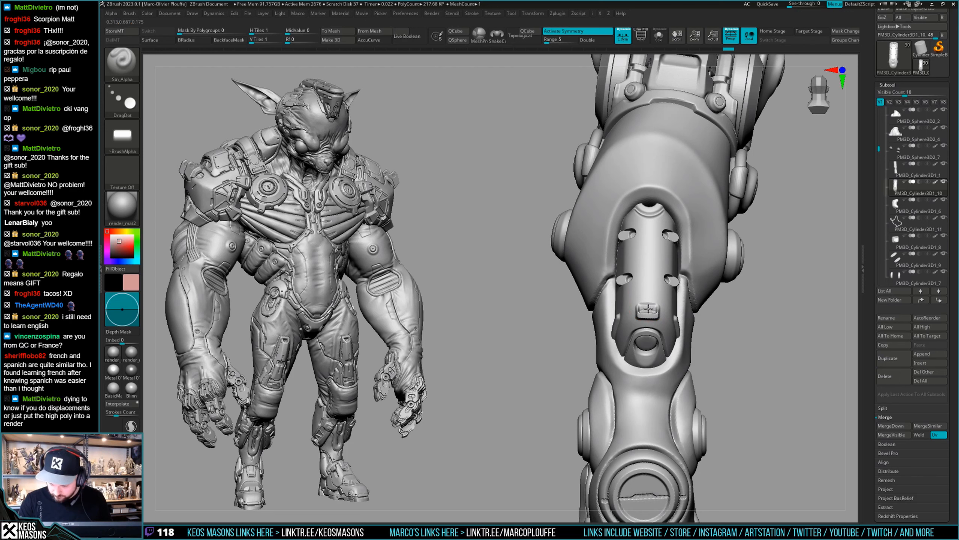
key(space)
key(ctrl+z)
drag(648, 312, 649, 311)
mouse_move(648, 311)
right_down()
mouse_move(676, 312)
mouse_move(646, 313)
mouse_move(648, 305)
right_up()
key(ctrl+z)
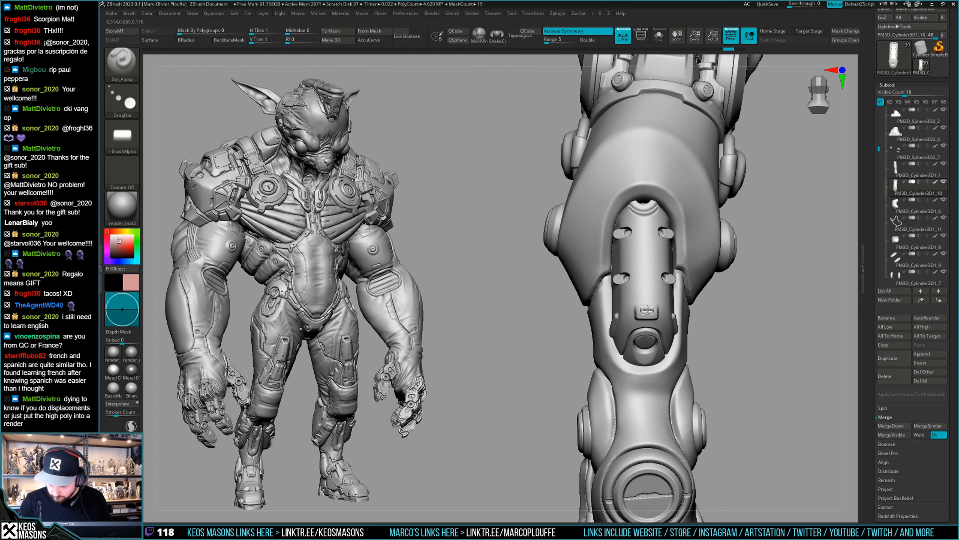
Step: Undo the inner stamp and place it once more on the raised block with adjusted brush settings
right_drag(648, 310, 647, 310)
key(ctrl+z)
key(space)
drag(647, 312, 651, 313)
right_drag(651, 313, 699, 303)
mouse_move(698, 303)
ctrl+right_down()
mouse_move(711, 268)
mouse_move(713, 333)
mouse_move(682, 325)
mouse_move(690, 347)
mouse_move(658, 283)
mouse_move(682, 328)
mouse_move(721, 298)
mouse_move(713, 296)
ctrl+right_up()
Step: Make the leg body the active subtool and save the tool file in the megato project folder
key(b)
key(c)
key(b)
alt+click(627, 272)
key(ctrl+shift+s)
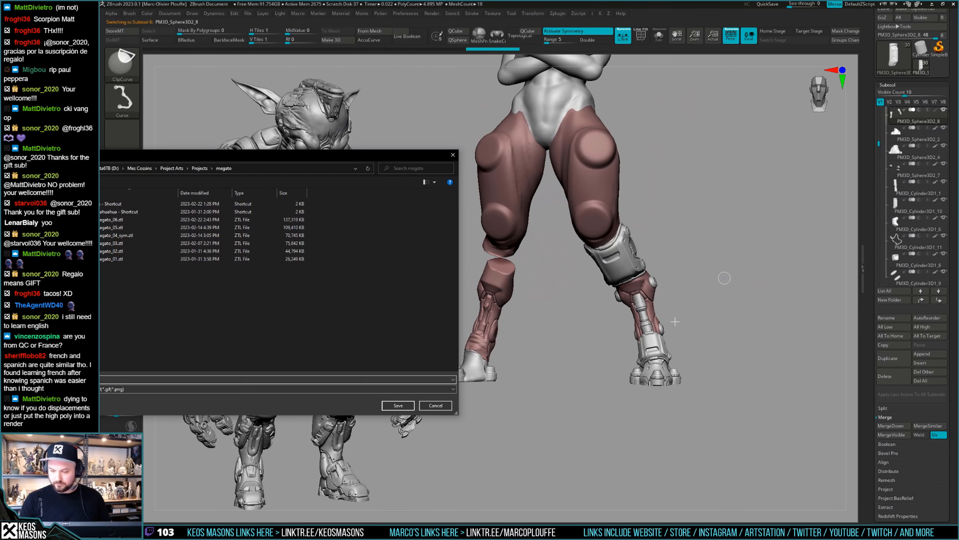
click(413, 404)
click(503, 270)
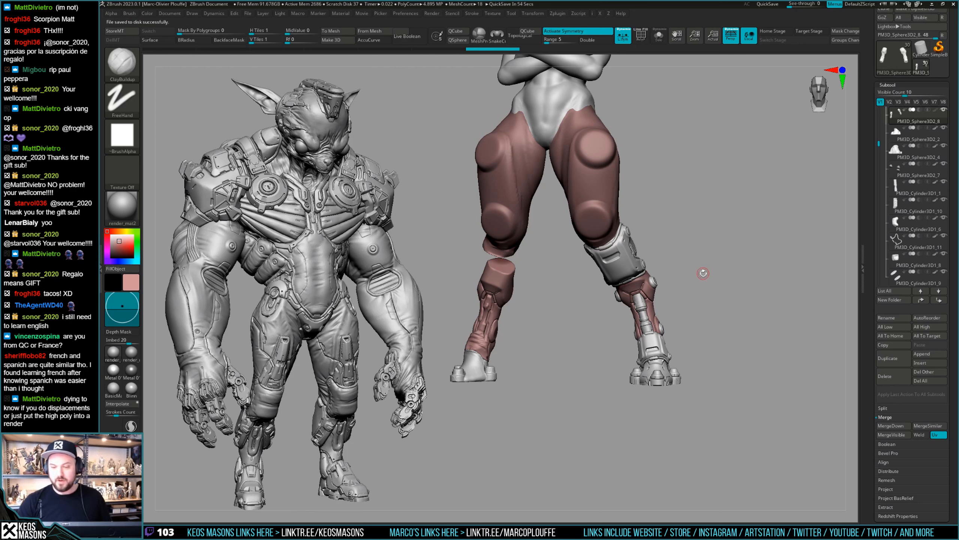
Step: Switch to the Move brush and reshape the upper back of the calf below the knee joint
mouse_move(703, 273)
right_down()
mouse_move(702, 283)
mouse_move(708, 265)
right_up()
mouse_move(642, 296)
ctrl+right_down()
mouse_move(639, 317)
mouse_move(648, 289)
mouse_move(627, 312)
mouse_move(629, 296)
ctrl+right_up()
mouse_move(710, 303)
right_down()
mouse_move(642, 318)
mouse_move(665, 321)
mouse_move(637, 278)
mouse_move(691, 261)
mouse_move(676, 289)
mouse_move(674, 281)
right_up()
key(x)
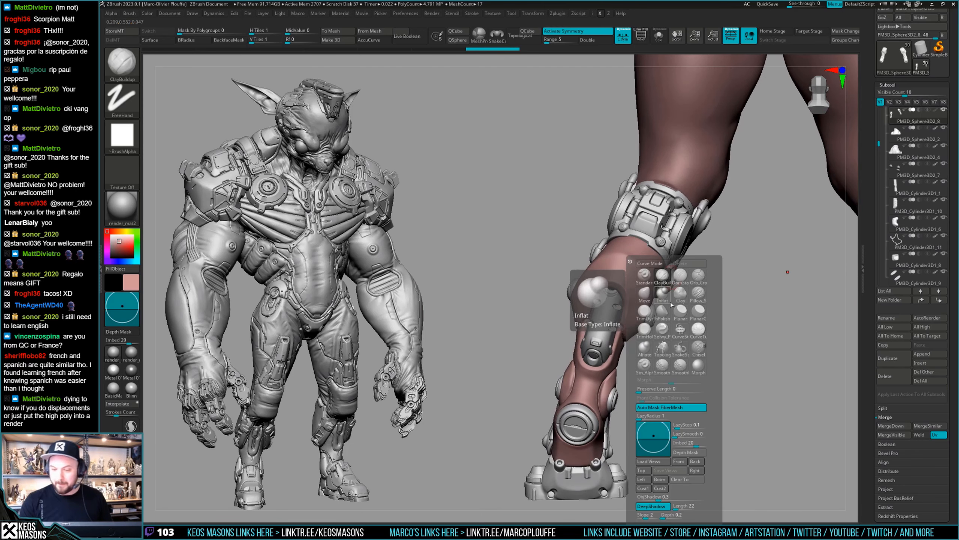
click(646, 295)
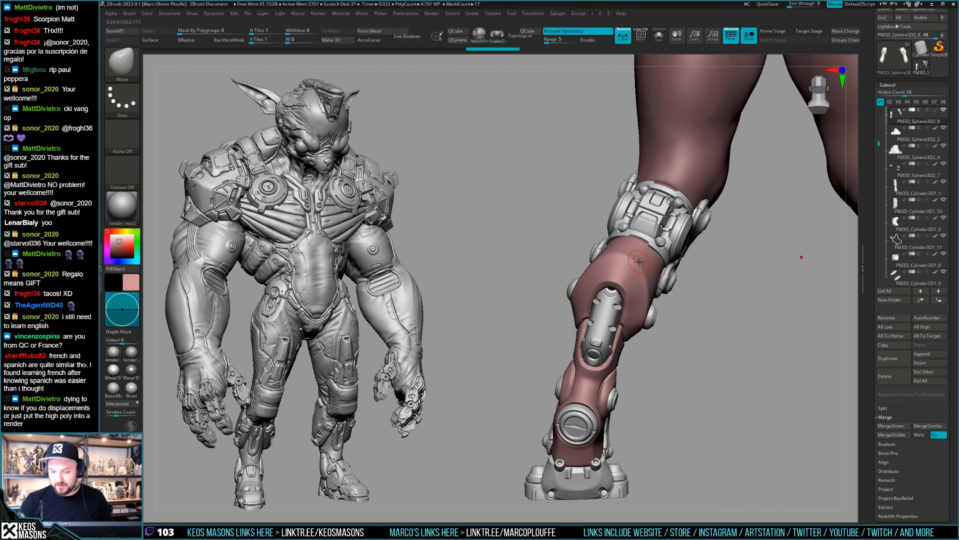
right_drag(649, 297, 642, 258)
key(space)
drag(642, 258, 646, 260)
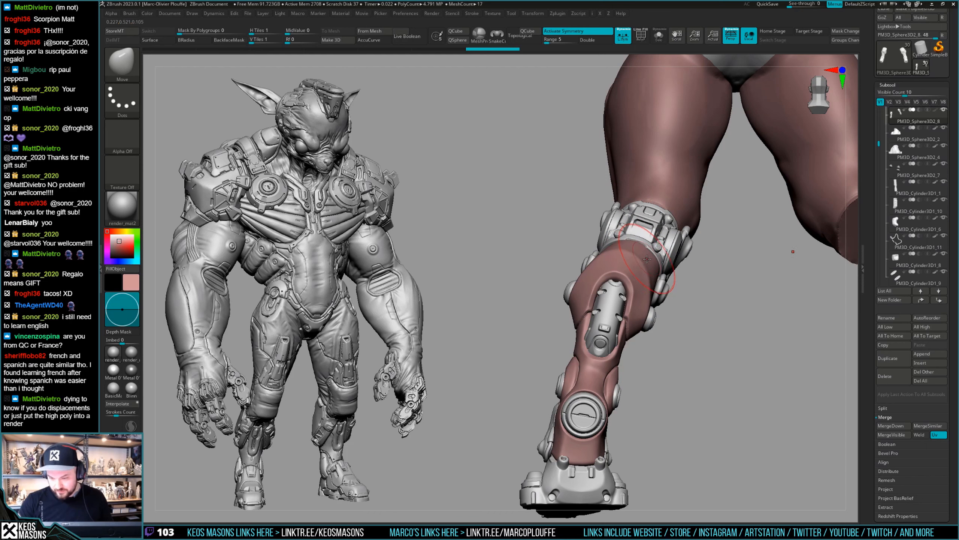
Step: Turn off local symmetry and smooth the upper back of the calf
right_drag(646, 258, 621, 239)
mouse_move(654, 278)
right_down()
mouse_move(655, 289)
mouse_move(679, 257)
mouse_move(623, 277)
mouse_move(626, 264)
mouse_move(608, 297)
mouse_move(614, 267)
mouse_move(571, 269)
mouse_move(602, 289)
mouse_move(588, 276)
right_up()
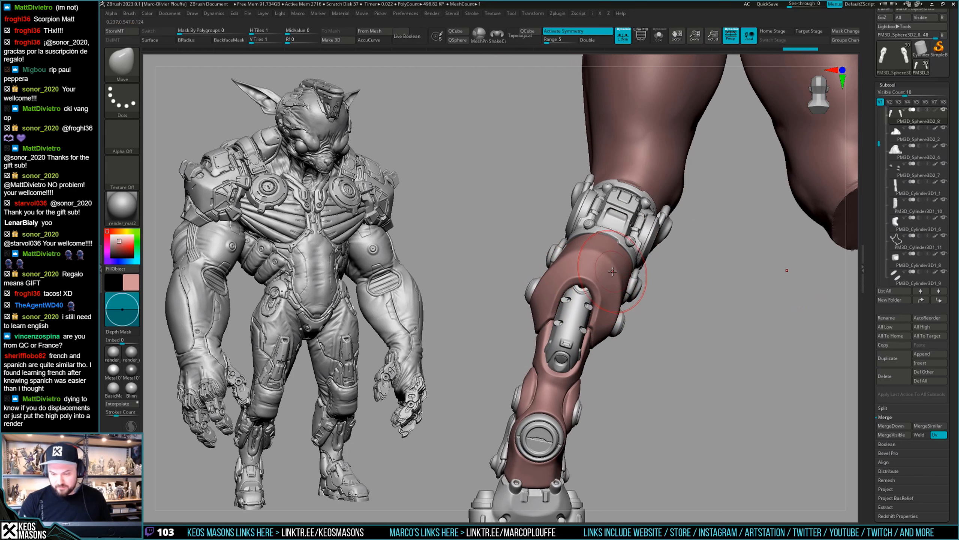
right_drag(613, 271, 608, 259)
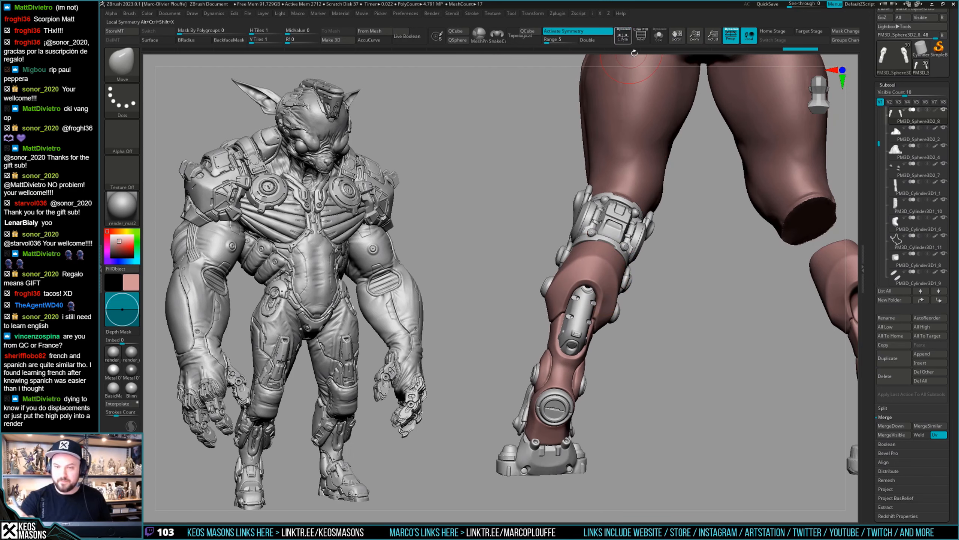
key(space)
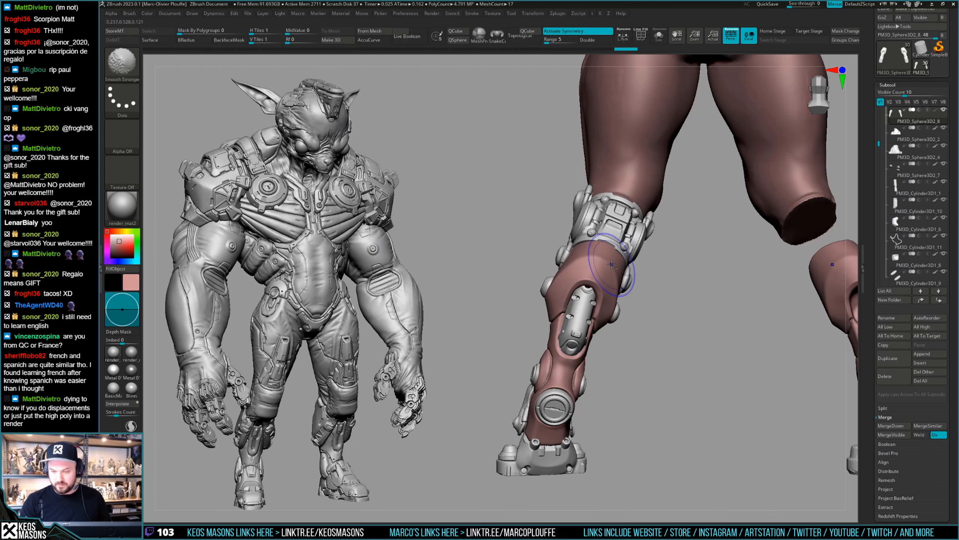
mouse_move(615, 269)
right_down()
mouse_move(607, 283)
mouse_move(564, 227)
mouse_move(576, 262)
right_up()
Step: Switch to the hPolish brush and flatten the calf's surfaces just below the knee armour
key(b)
key(h)
key(p)
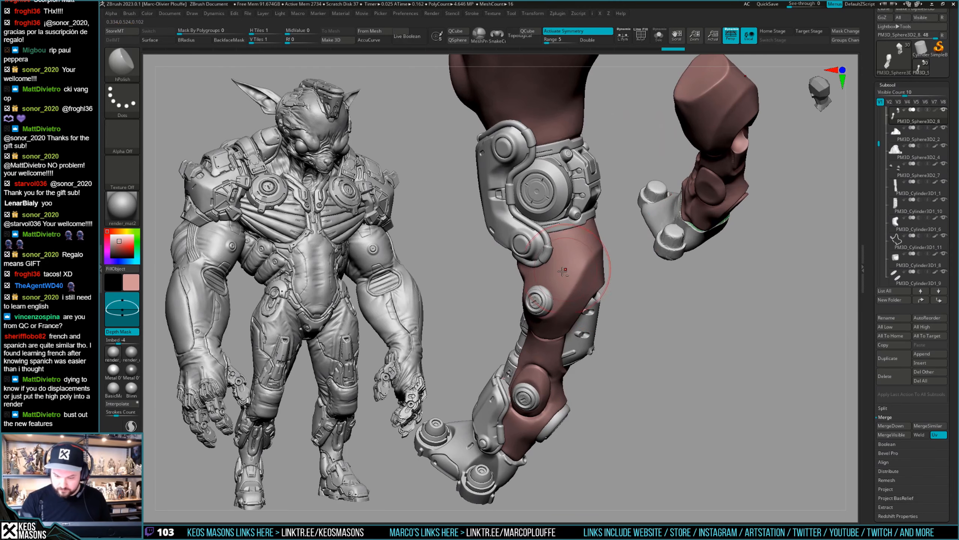
key(ctrl+shift+s)
right_drag(553, 238, 631, 243)
key(ctrl+shift+s)
mouse_move(648, 311)
right_down()
mouse_move(636, 242)
mouse_move(622, 237)
mouse_move(616, 262)
mouse_move(573, 299)
mouse_move(578, 314)
mouse_move(643, 301)
right_up()
mouse_move(623, 261)
right_down()
mouse_move(636, 308)
mouse_move(657, 302)
mouse_move(650, 275)
mouse_move(625, 284)
mouse_move(606, 257)
mouse_move(626, 278)
right_up()
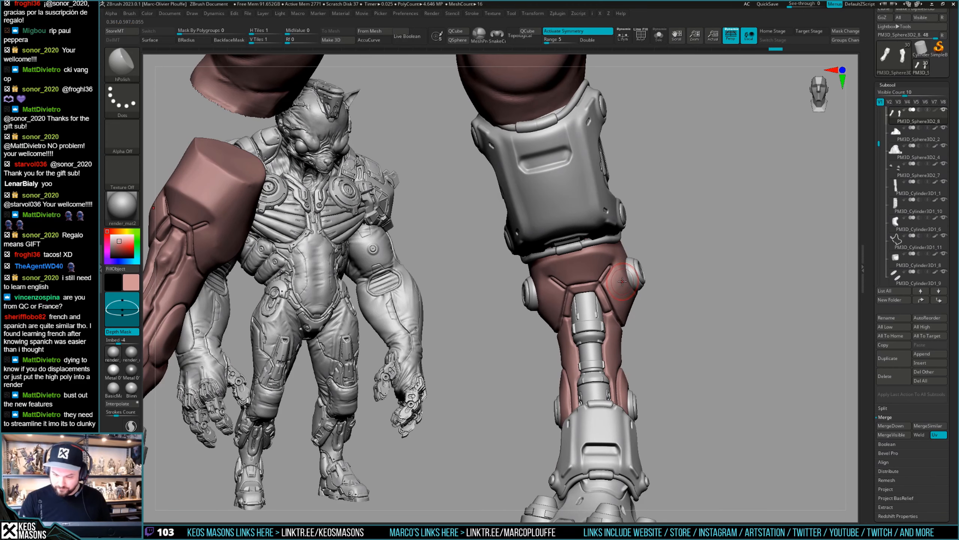
Step: Adjust the calf's upper rim beneath the knee armour's lower edge with the Move brush
key(b)
key(m)
key(v)
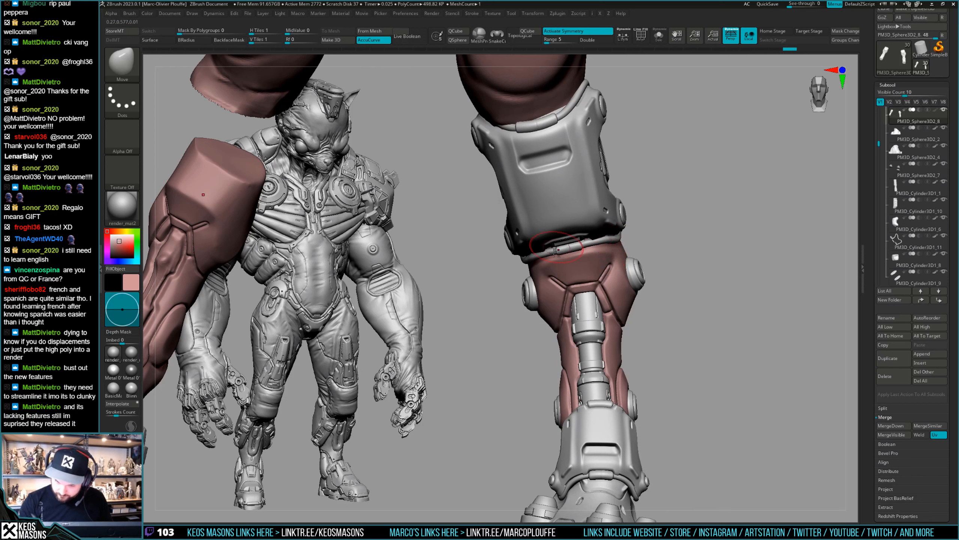
right_drag(575, 244, 614, 248)
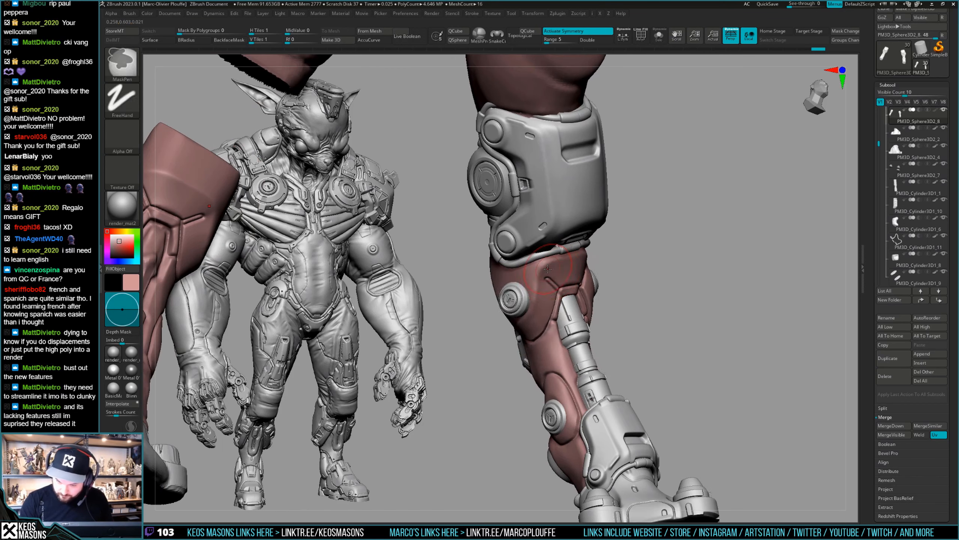
drag(527, 254, 528, 265)
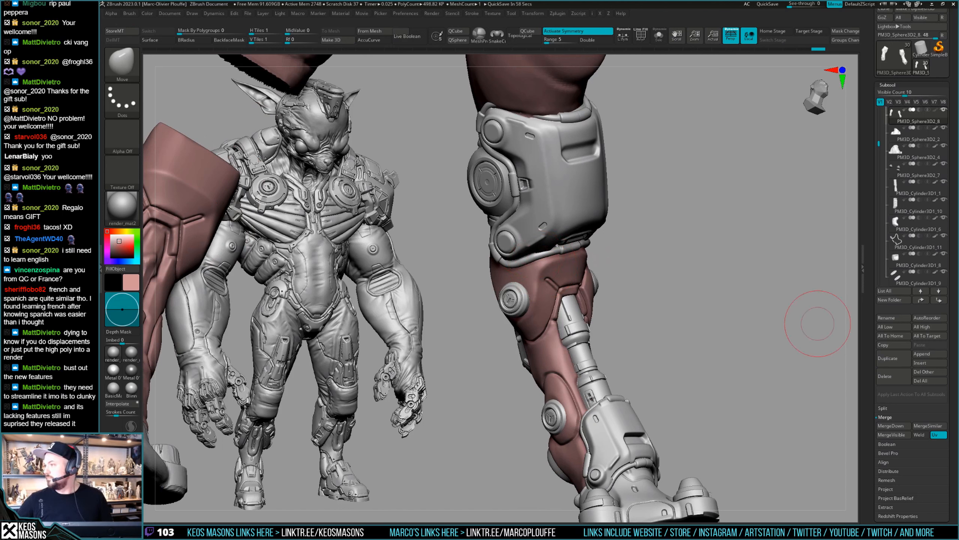
Step: Switch back to the hPolish brush and polish the calf surface around the upper side disc
right_drag(758, 249, 594, 275)
right_click(634, 277)
right_click(594, 275)
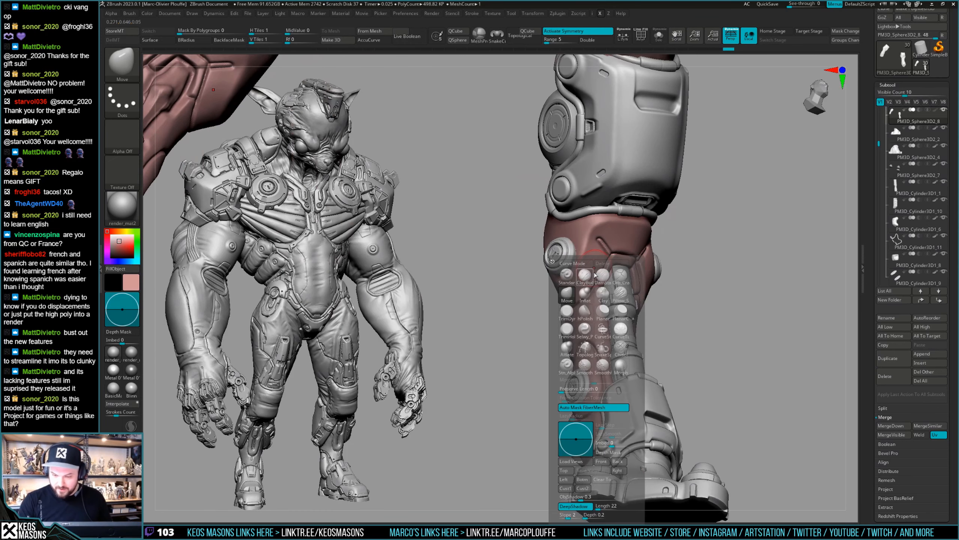
click(585, 312)
drag(579, 281, 569, 289)
right_drag(569, 290, 592, 255)
drag(560, 290, 571, 283)
Step: Isolate the leg body and smooth the upper part of the calf
mouse_move(581, 264)
right_down()
mouse_move(563, 284)
mouse_move(627, 246)
mouse_move(736, 231)
mouse_move(694, 212)
right_up()
key(alt+s)
key(alt+s)
key(alt+s)
right_click(714, 251)
shift+drag(694, 210, 686, 221)
right_drag(627, 242, 721, 240)
shift+drag(595, 229, 598, 225)
right_drag(598, 236, 604, 211)
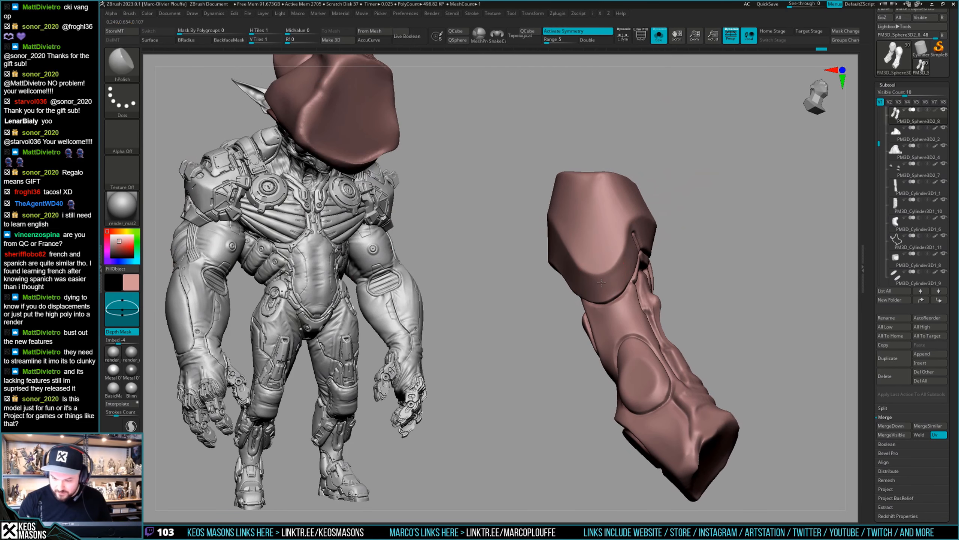
Step: Polish and smooth the edges of the calf's large upper plate and the surface beneath it
right_drag(602, 283, 664, 240)
shift+drag(610, 227, 608, 220)
mouse_move(627, 215)
right_down()
mouse_move(604, 211)
mouse_move(613, 226)
mouse_move(601, 228)
right_up()
ctrl+right_drag(600, 228, 608, 209)
shift+drag(713, 227, 719, 219)
mouse_move(717, 223)
ctrl+right_down()
mouse_move(708, 248)
mouse_move(739, 287)
mouse_move(642, 249)
ctrl+right_up()
shift+drag(642, 249, 644, 261)
mouse_move(644, 261)
right_down()
mouse_move(644, 313)
mouse_move(649, 294)
mouse_move(654, 302)
right_up()
shift+drag(653, 303, 655, 314)
mouse_move(655, 314)
right_down()
mouse_move(611, 327)
mouse_move(578, 310)
right_up()
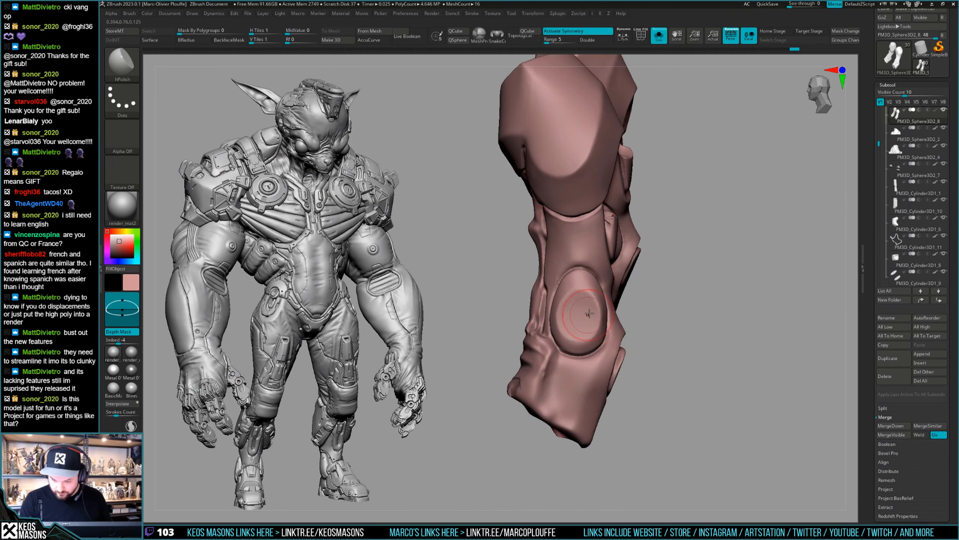
Step: Polish and smooth the oval boss on the lower leg's side, and show the other leg parts again
drag(574, 308, 583, 334)
right_drag(585, 325, 578, 313)
shift+drag(577, 295, 584, 325)
right_drag(583, 325, 596, 321)
mouse_move(596, 322)
ctrl+right_down()
mouse_move(579, 298)
mouse_move(644, 294)
mouse_move(657, 320)
mouse_move(623, 319)
mouse_move(564, 275)
mouse_move(604, 302)
mouse_move(700, 269)
mouse_move(702, 294)
mouse_move(656, 336)
mouse_move(634, 275)
mouse_move(633, 287)
ctrl+right_up()
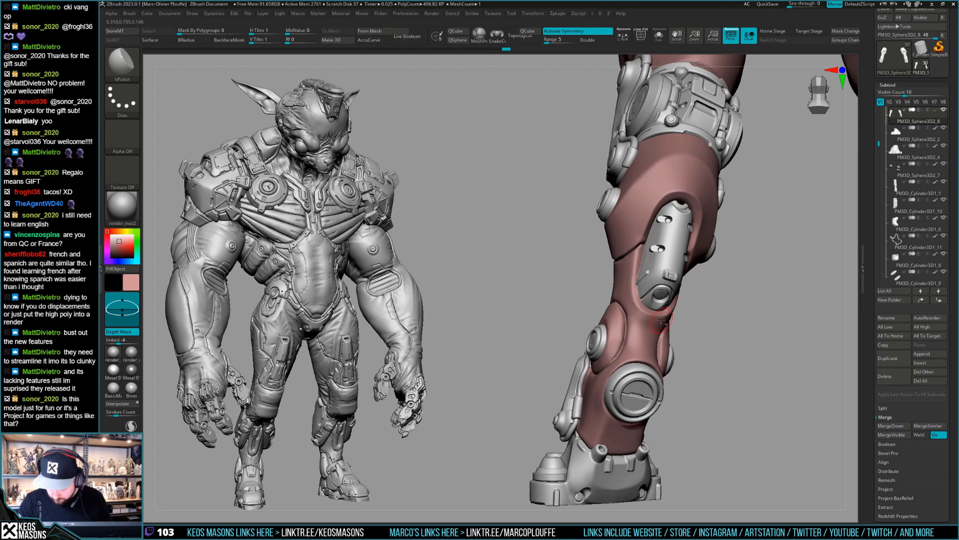
Step: Adjust the hPolish draw size and polish the front of the calf beside the central piston
mouse_move(661, 320)
right_down()
mouse_move(641, 305)
mouse_move(689, 305)
mouse_move(659, 309)
mouse_move(671, 334)
mouse_move(705, 333)
mouse_move(715, 351)
mouse_move(618, 357)
mouse_move(627, 360)
right_up()
ctrl+click(700, 368)
ctrl+click(700, 369)
right_drag(634, 282, 585, 324)
right_click(585, 324)
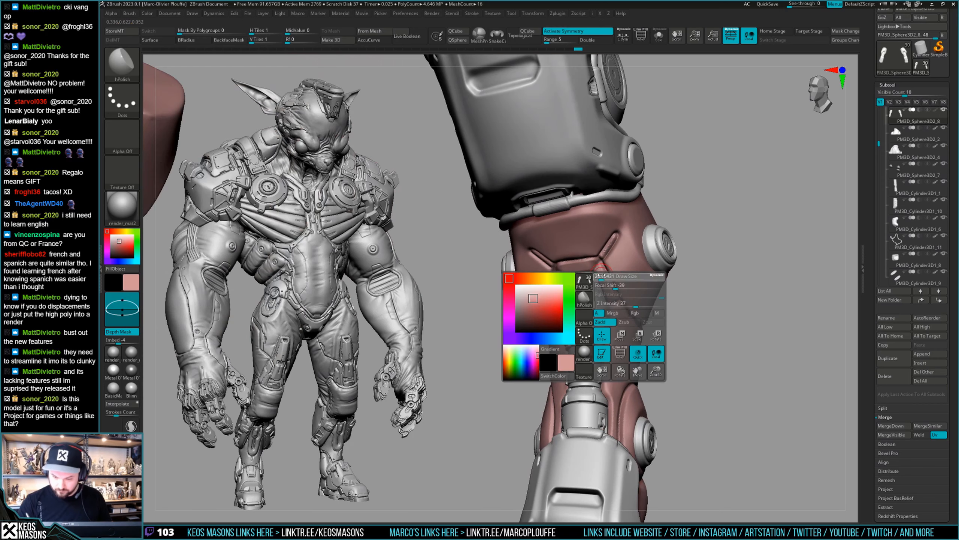
right_drag(602, 277, 616, 296)
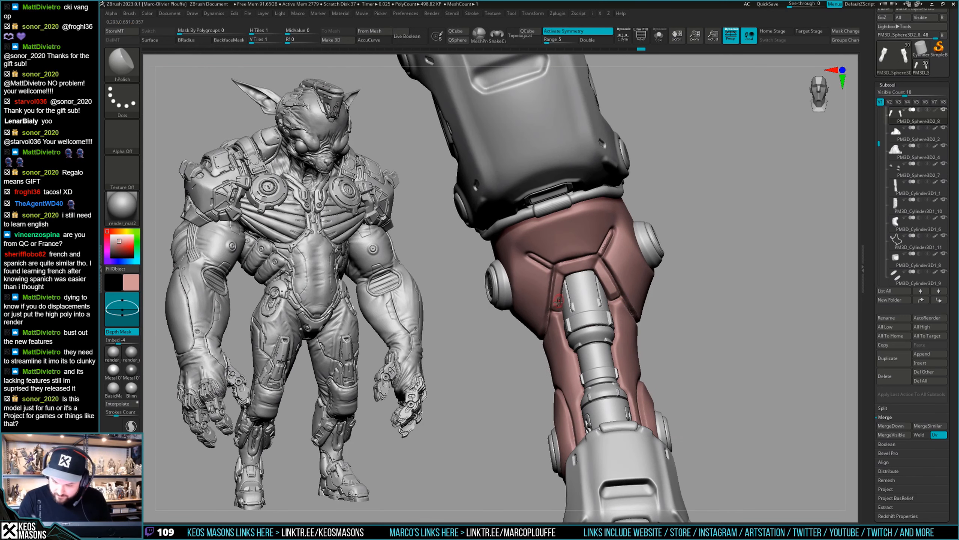
drag(559, 308, 555, 310)
mouse_move(583, 299)
right_down()
mouse_move(628, 294)
mouse_move(564, 306)
mouse_move(568, 315)
mouse_move(589, 307)
right_up()
Step: Switch to the Orb_Cracks brush and sharpen the seams around the piston's upper end
key(space)
click(664, 278)
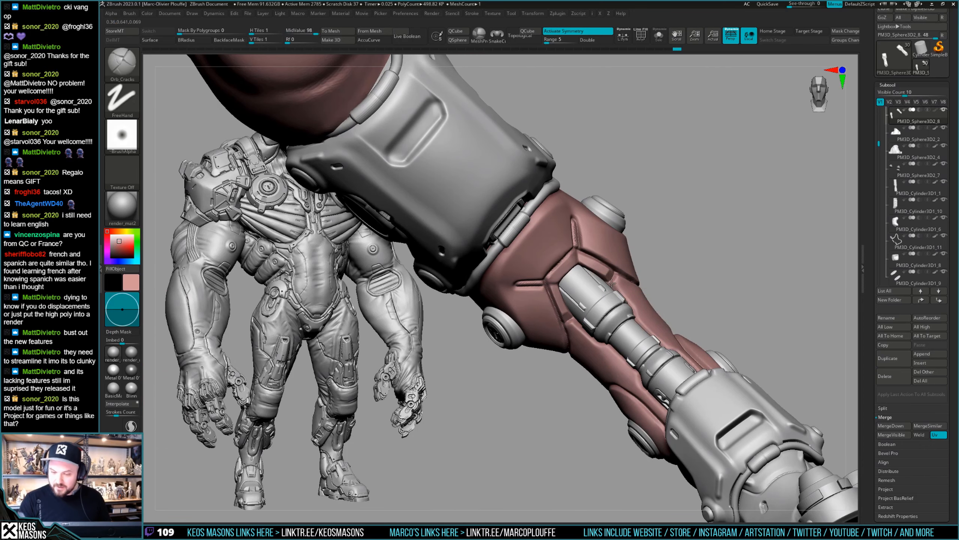
mouse_move(655, 279)
right_down()
mouse_move(615, 270)
mouse_move(564, 323)
mouse_move(656, 322)
mouse_move(646, 333)
mouse_move(630, 309)
mouse_move(635, 316)
mouse_move(589, 342)
right_up()
Step: Switch to the Move brush, adjust its draw size and enable BackfaceMask for reshaping the calf's seams
key(space)
click(608, 300)
key(space)
key(a)
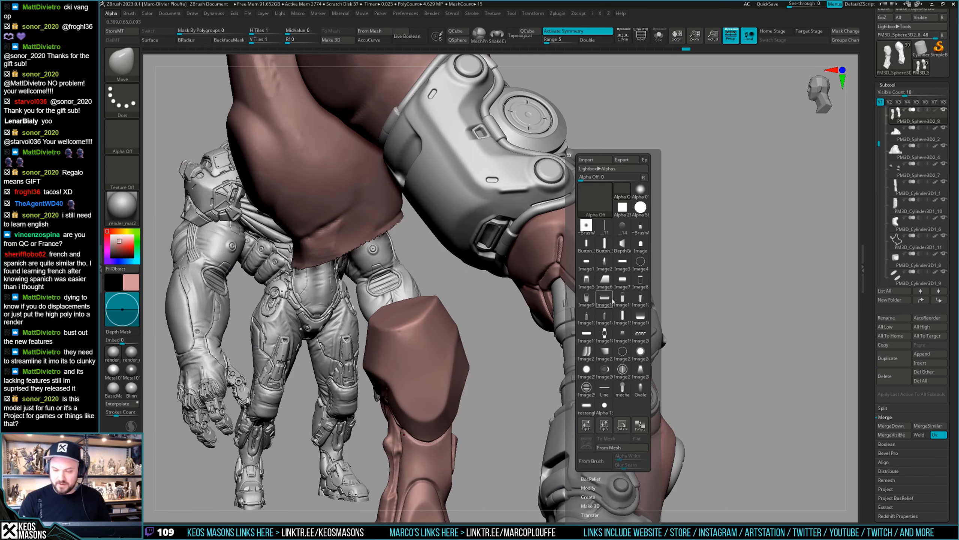
key(Escape)
key(space)
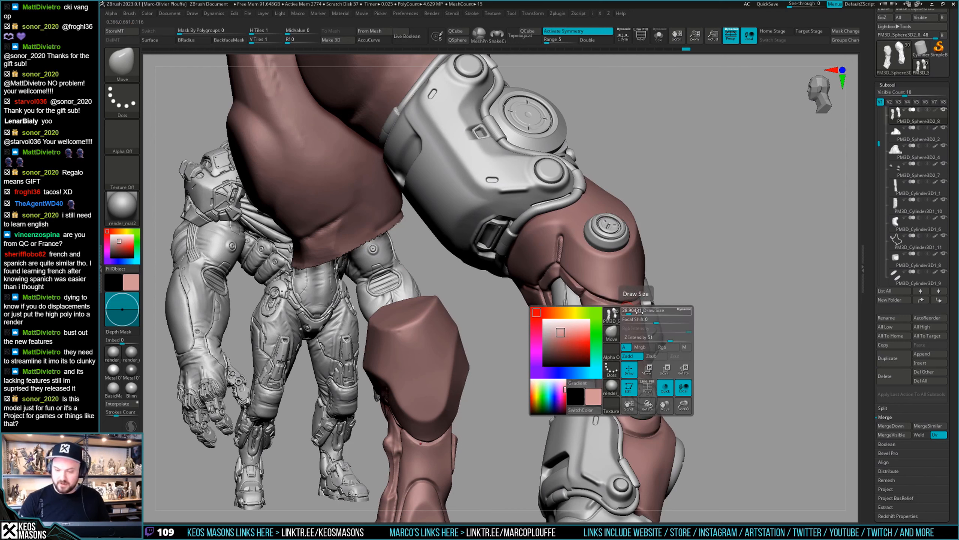
key(ctrl+b)
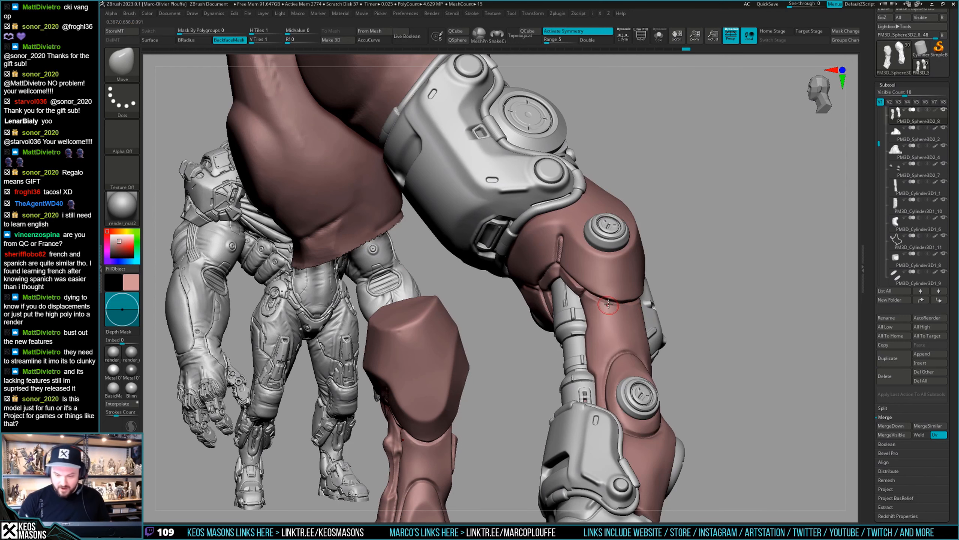
key(space)
mouse_move(643, 317)
right_down()
mouse_move(590, 343)
mouse_move(601, 301)
mouse_move(685, 261)
mouse_move(691, 287)
right_up()
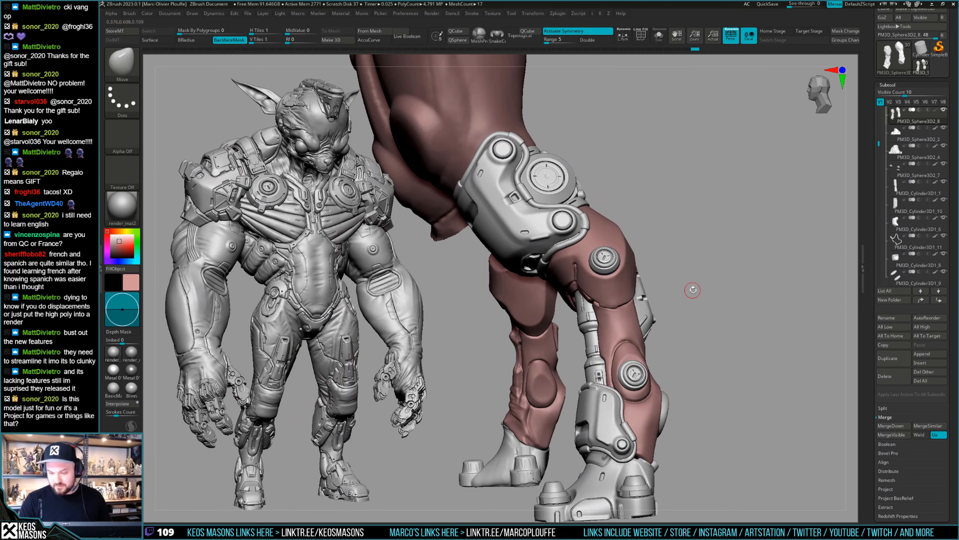
Step: Try subdividing the calf mesh and pulling a small notch into the seam below its upper side boss
key(shift+f)
right_drag(627, 303, 683, 285)
key(shift+f)
key(ctrl+d)
key(ctrl+z)
key(space)
drag(612, 306, 604, 306)
right_drag(611, 306, 611, 318)
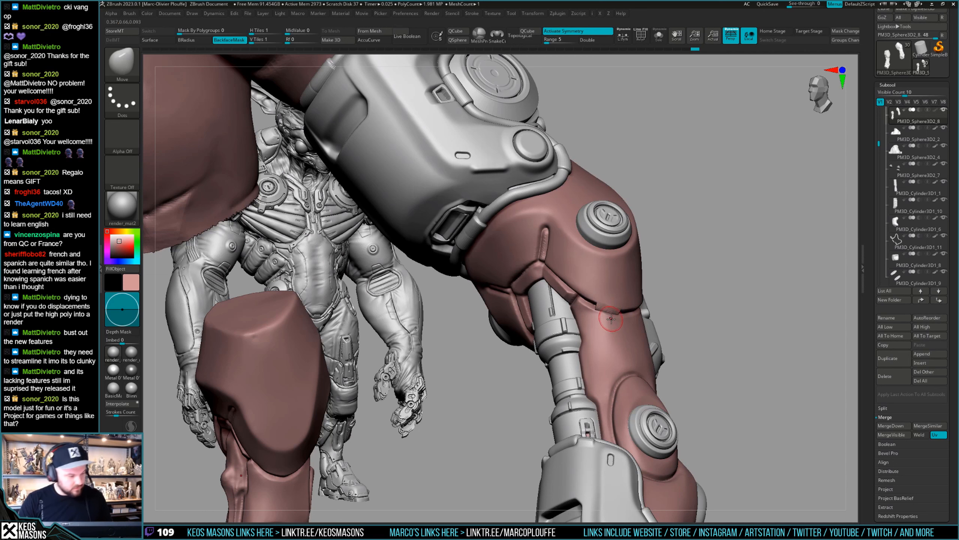
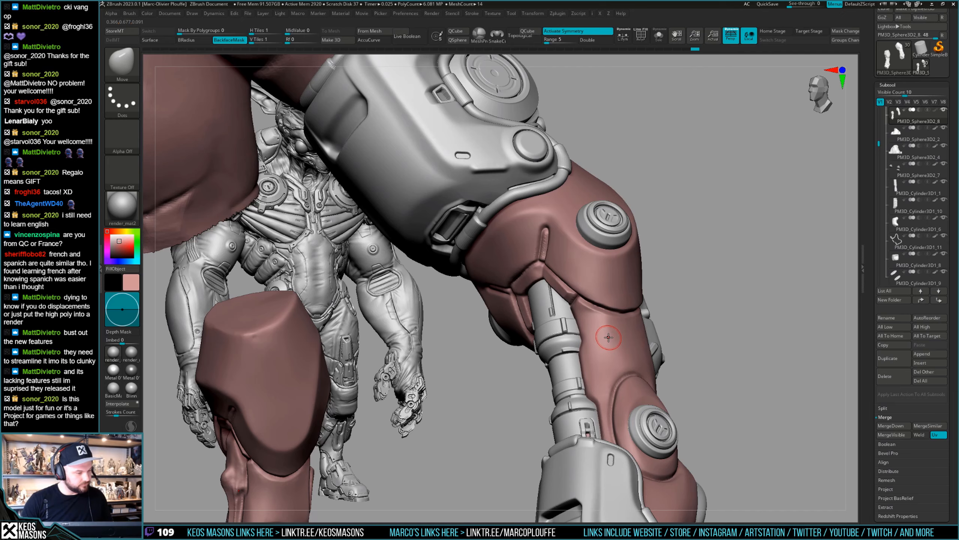
Step: Pull stepped notches into the lower edge of the calf's upper plate with the Move brush, below the round side boss
drag(744, 297, 643, 307)
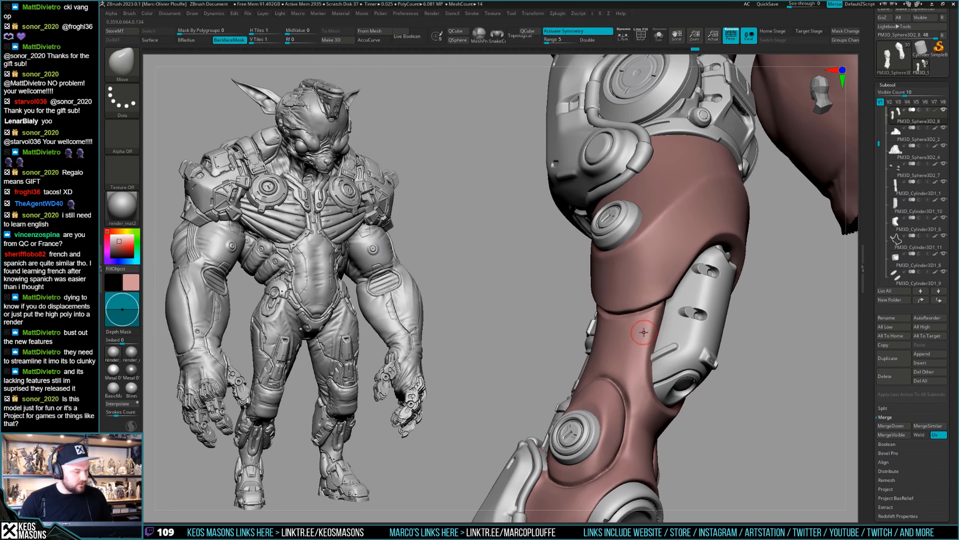
drag(639, 323, 645, 298)
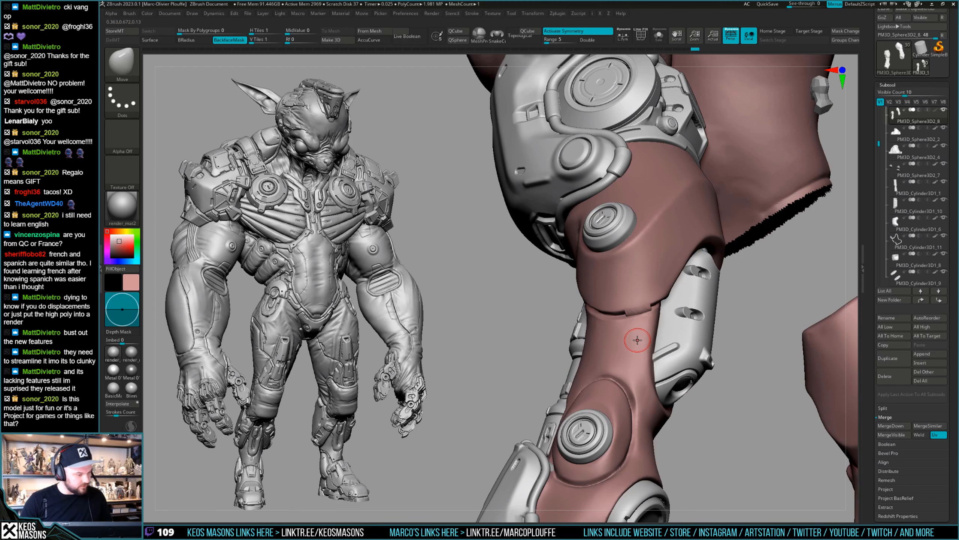
mouse_move(659, 301)
right_down()
mouse_move(627, 314)
mouse_move(600, 301)
mouse_move(604, 309)
mouse_move(593, 298)
mouse_move(602, 287)
mouse_move(589, 321)
mouse_move(603, 348)
mouse_move(587, 329)
mouse_move(599, 306)
mouse_move(583, 329)
mouse_move(614, 310)
mouse_move(623, 326)
mouse_move(627, 308)
mouse_move(580, 306)
mouse_move(578, 322)
mouse_move(600, 328)
mouse_move(594, 315)
mouse_move(605, 336)
mouse_move(603, 321)
mouse_move(662, 316)
right_up()
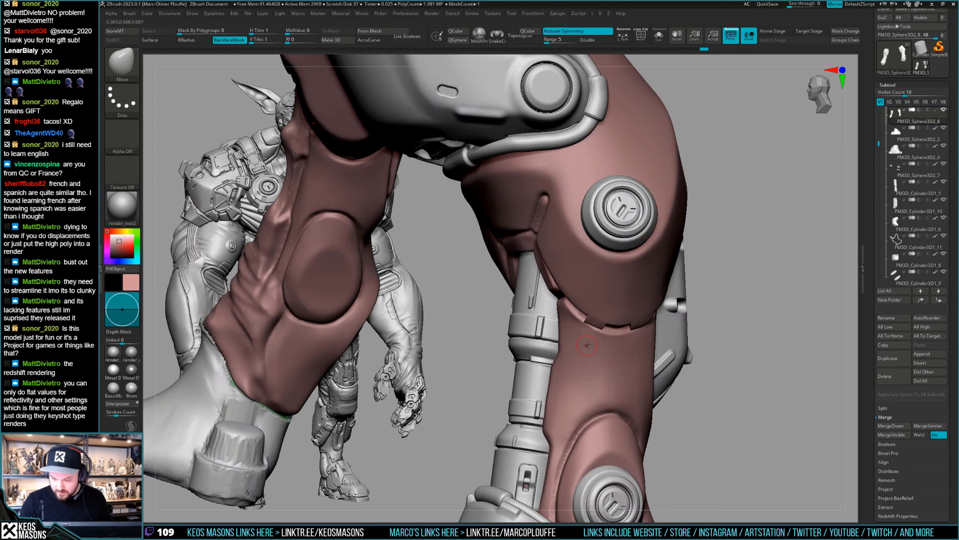
right_drag(725, 320, 582, 325)
ctrl+right_drag(599, 340, 697, 341)
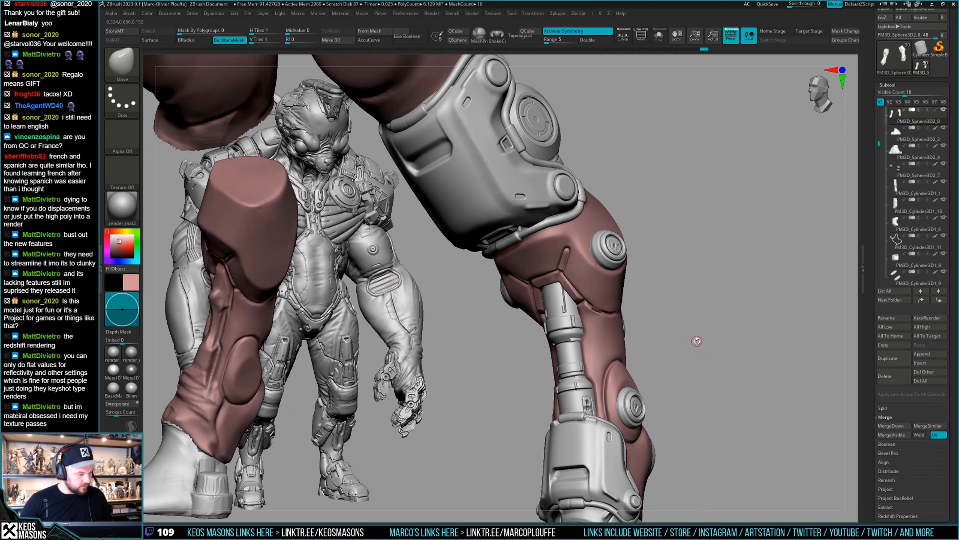
Step: Pull small notches into the surface surrounding the lower oval boss on the calf's outer side
mouse_move(594, 336)
right_down()
mouse_move(629, 334)
mouse_move(593, 328)
mouse_move(601, 344)
mouse_move(595, 319)
right_up()
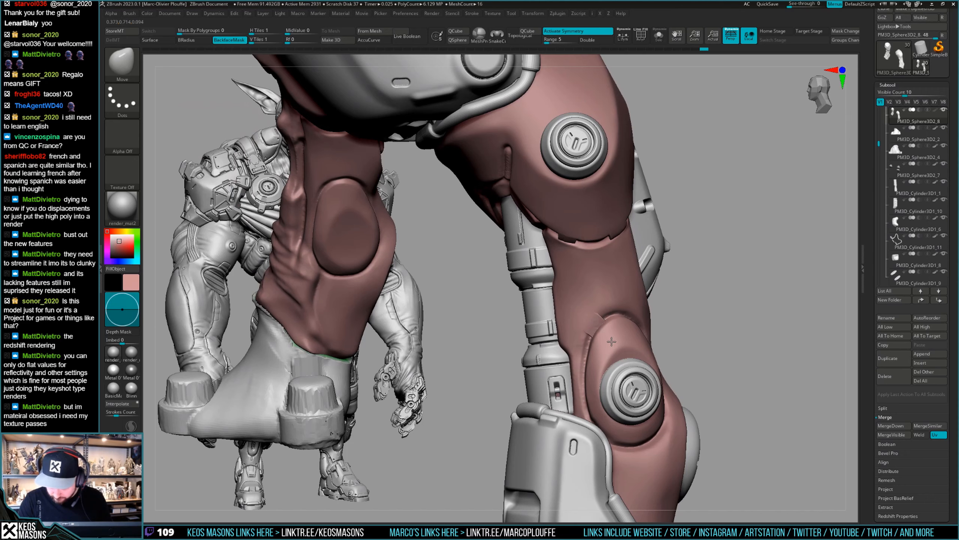
mouse_move(651, 320)
right_down()
mouse_move(631, 325)
mouse_move(638, 315)
mouse_move(623, 335)
mouse_move(574, 350)
mouse_move(676, 342)
mouse_move(663, 346)
mouse_move(684, 302)
mouse_move(638, 382)
mouse_move(642, 333)
right_up()
key(ctrl+z)
drag(638, 385, 634, 368)
mouse_move(636, 379)
right_down()
mouse_move(672, 363)
mouse_move(722, 307)
mouse_move(718, 341)
mouse_move(596, 300)
mouse_move(658, 335)
mouse_move(639, 342)
mouse_move(665, 357)
mouse_move(696, 358)
mouse_move(690, 324)
mouse_move(677, 335)
mouse_move(680, 355)
mouse_move(669, 336)
mouse_move(692, 321)
mouse_move(631, 377)
right_up()
Step: Isolate the calf and refine the notches around the oval boss's rim, including its lower and rear edges
key(alt+s)
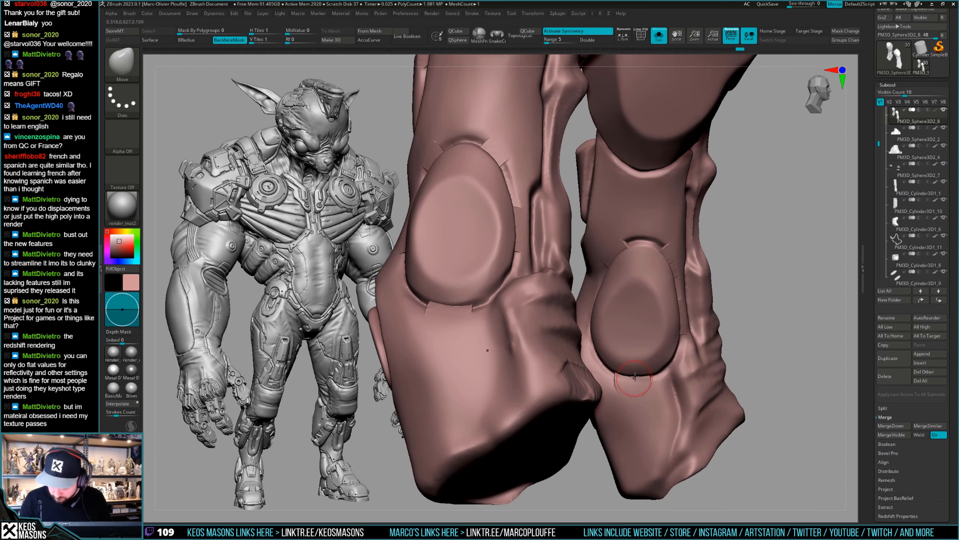
right_drag(632, 345, 633, 374)
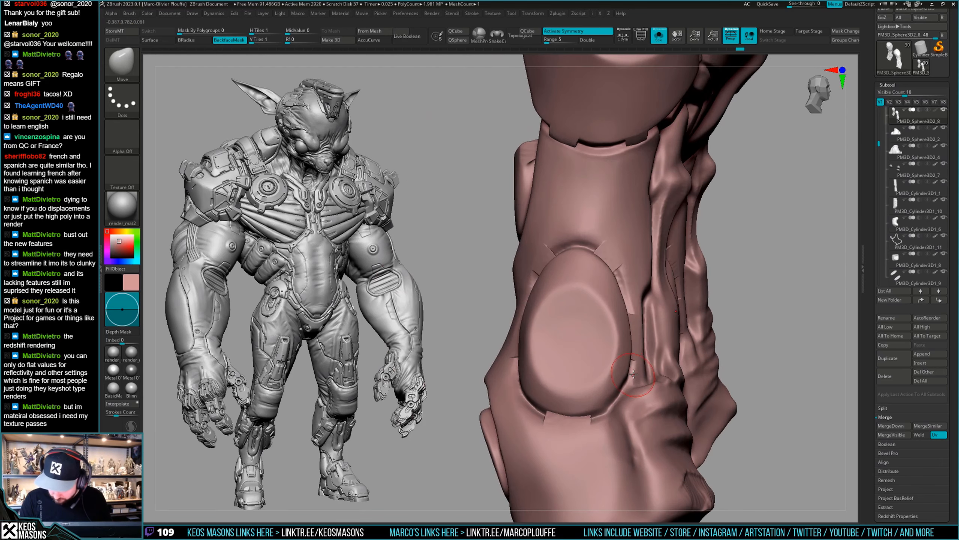
right_drag(766, 302, 616, 382)
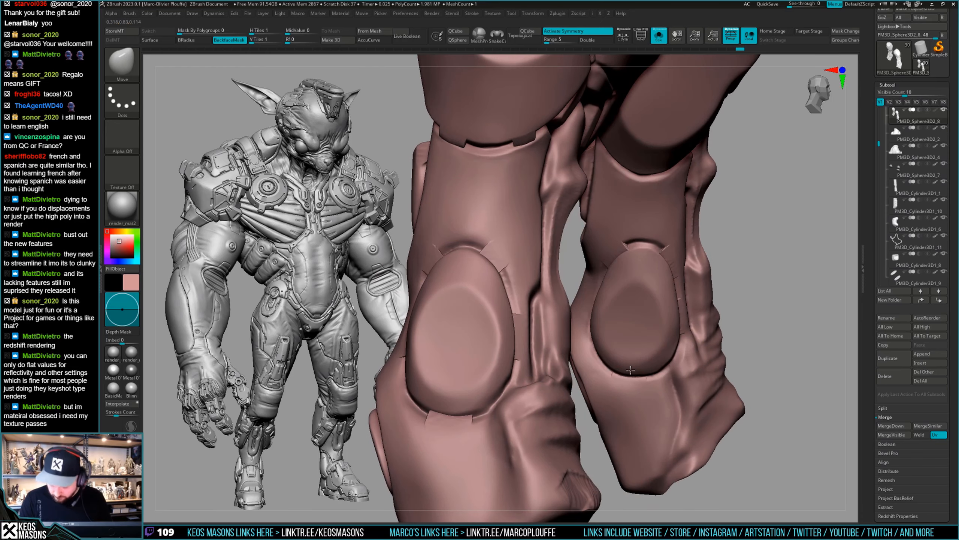
mouse_move(634, 339)
right_down()
mouse_move(580, 330)
mouse_move(594, 330)
mouse_move(612, 298)
mouse_move(638, 321)
right_up()
key(alt+s)
mouse_move(642, 363)
right_down()
mouse_move(663, 377)
mouse_move(629, 360)
right_up()
ctrl+right_drag(629, 361, 670, 343)
mouse_move(662, 336)
shift+mouse_down()
mouse_move(690, 336)
mouse_move(647, 361)
shift+mouse_up()
ctrl+right_drag(648, 334, 689, 347)
Step: Check the isolated calf's wireframe and remesh it with DynaMesh at resolution 4096
key(shift+f)
key(shift+f)
key(alt+s)
key(shift+f)
key(shift+f)
key(i)
drag(709, 327, 694, 327)
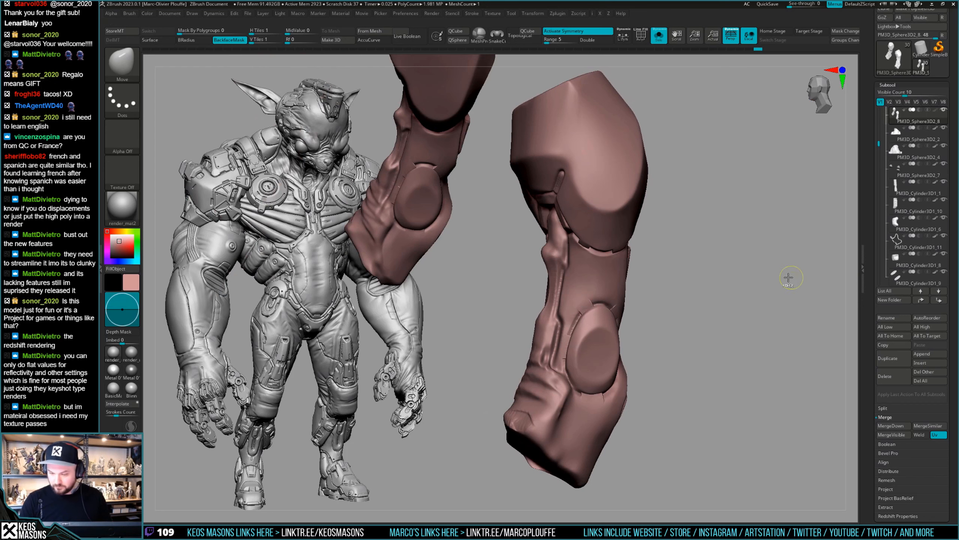
ctrl+drag(745, 298, 706, 359)
key(i)
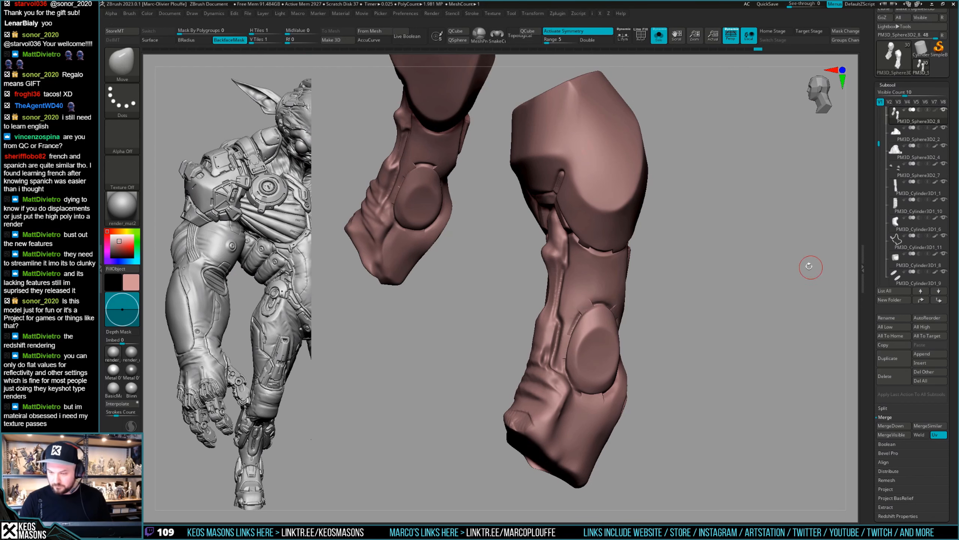
key(i)
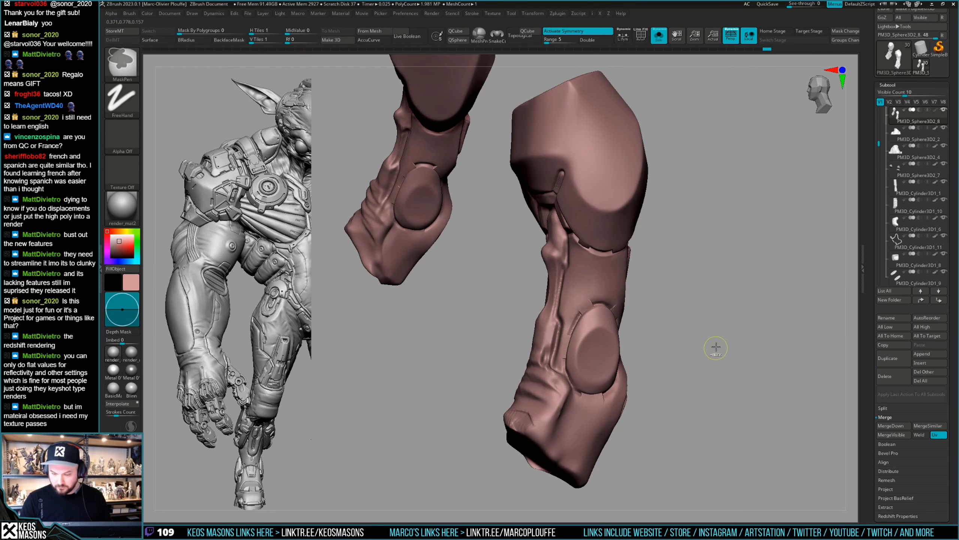
key(i)
key(i)
key(i)
click(699, 341)
key(shift+f)
alt+right_drag(607, 356, 618, 357)
key(shift+f)
key(i)
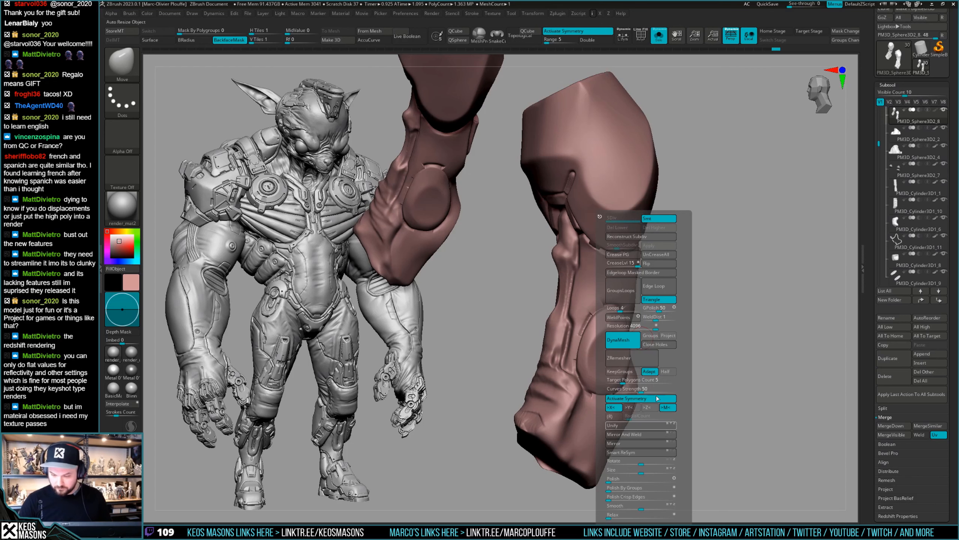
Step: Smooth the notched surface around the oval boss with the Smooth Stronger brush
right_drag(657, 399, 619, 393)
shift+drag(589, 351, 561, 395)
right_drag(698, 341, 643, 290)
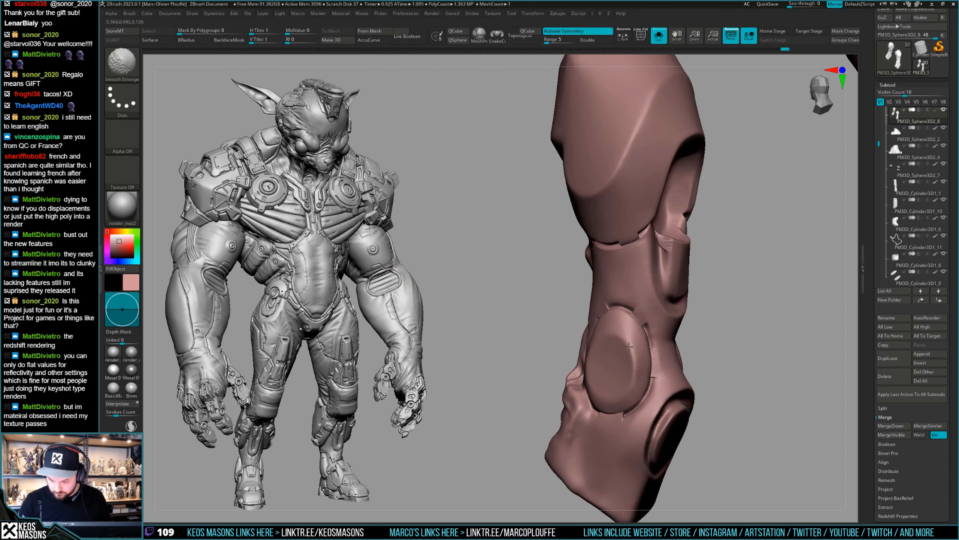
right_drag(629, 346, 606, 339)
shift+drag(660, 322, 668, 332)
mouse_move(619, 336)
right_down()
mouse_move(669, 334)
mouse_move(672, 310)
right_up()
shift+drag(593, 340, 597, 362)
Step: Smooth the remaining notches and transitions on the calf's other sides, and show the other leg parts again
mouse_move(604, 372)
right_down()
mouse_move(641, 377)
mouse_move(678, 327)
mouse_move(626, 241)
mouse_move(643, 244)
mouse_move(635, 236)
right_up()
shift+drag(657, 295, 667, 321)
right_drag(666, 321, 605, 325)
shift+drag(654, 333, 659, 363)
right_drag(619, 370, 668, 355)
shift+drag(649, 407, 608, 418)
right_drag(579, 424, 604, 397)
mouse_move(604, 397)
ctrl+right_down()
mouse_move(624, 365)
mouse_move(605, 381)
mouse_move(629, 391)
mouse_move(601, 362)
ctrl+right_up()
key(alt+s)
Step: Adjust the front portion of the calf's upper plate seam with the Move brush, between the side boss and the piston
mouse_move(642, 340)
ctrl+right_down()
mouse_move(645, 377)
mouse_move(589, 317)
ctrl+right_up()
drag(560, 294, 562, 290)
mouse_move(563, 290)
right_down()
mouse_move(618, 302)
mouse_move(619, 325)
right_up()
mouse_move(620, 324)
right_down()
mouse_move(612, 309)
mouse_move(589, 317)
mouse_move(536, 287)
right_up()
key(space)
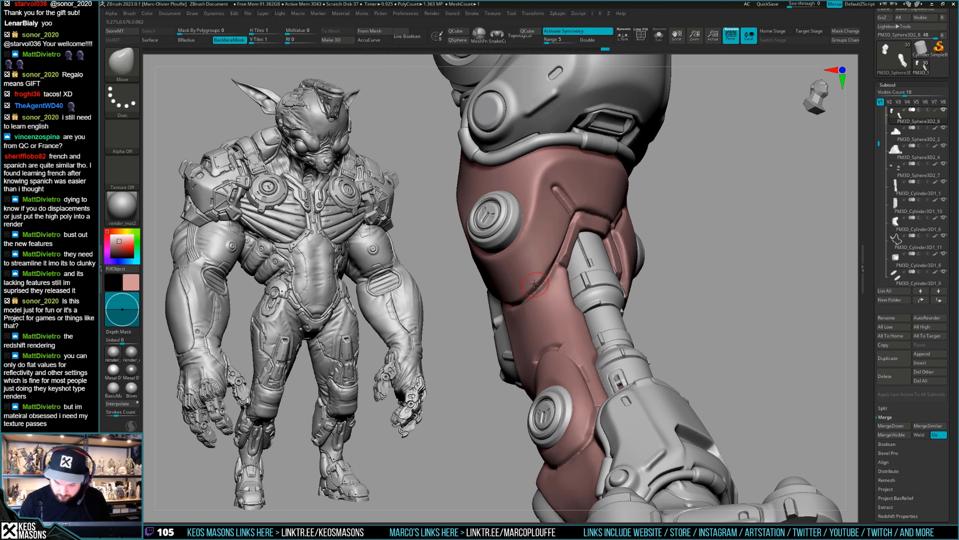
mouse_move(550, 299)
right_down()
mouse_move(505, 301)
mouse_move(513, 315)
mouse_move(527, 313)
mouse_move(507, 271)
mouse_move(692, 266)
right_up()
key(space)
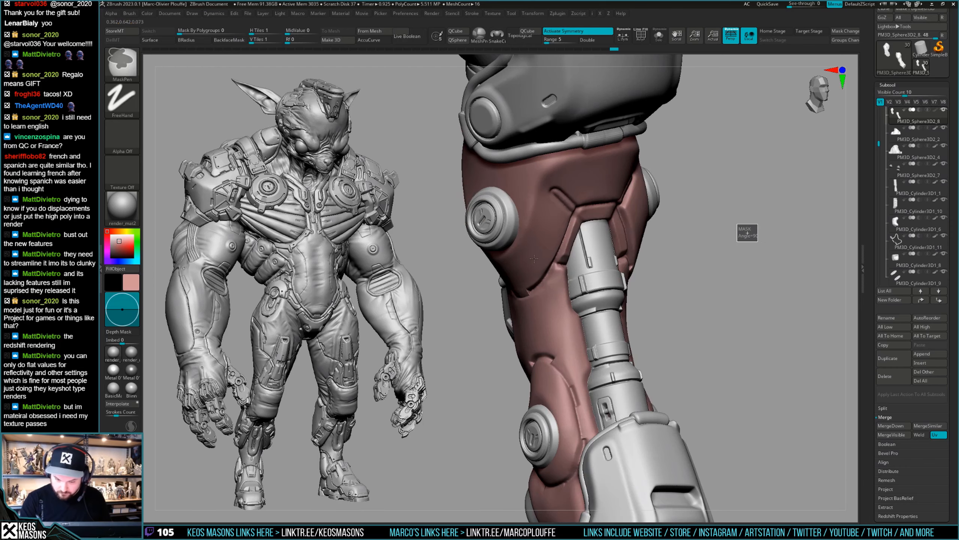
Step: Use masking and the Move brush to form stepped notches in the front plate edges beside the piston's upper end
mouse_move(534, 260)
right_down()
mouse_move(518, 302)
mouse_move(690, 296)
mouse_move(666, 325)
mouse_move(658, 309)
mouse_move(518, 300)
right_up()
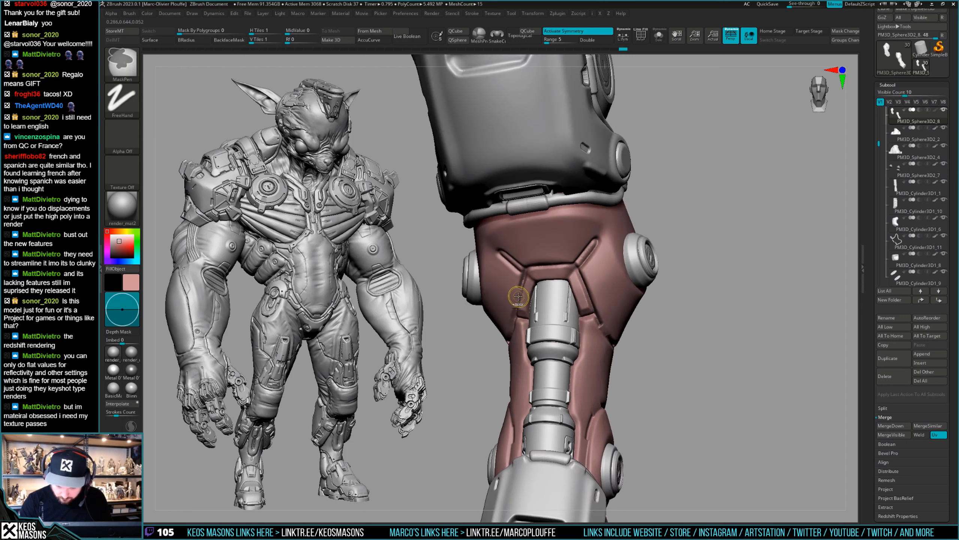
mouse_move(600, 285)
right_down()
mouse_move(574, 307)
mouse_move(657, 261)
mouse_move(634, 284)
right_up()
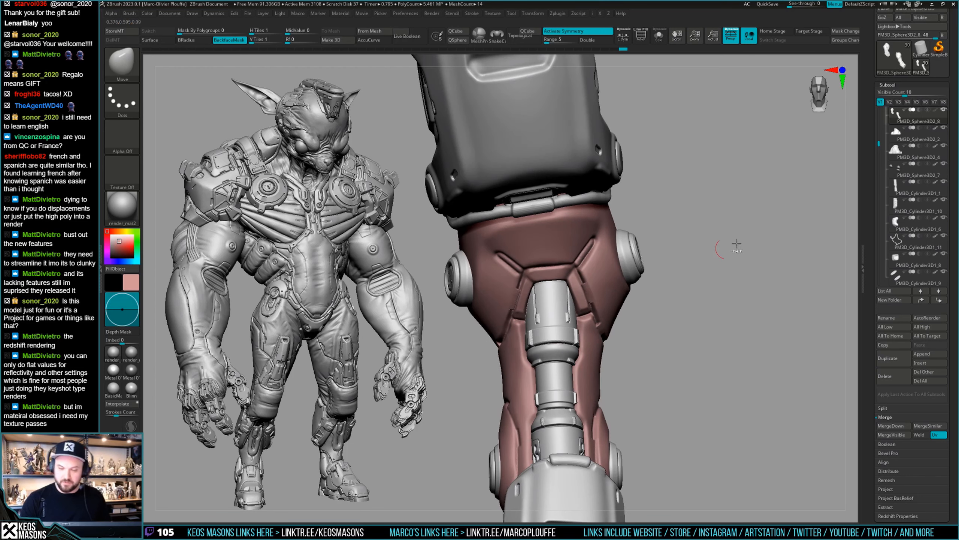
key(ctrl)
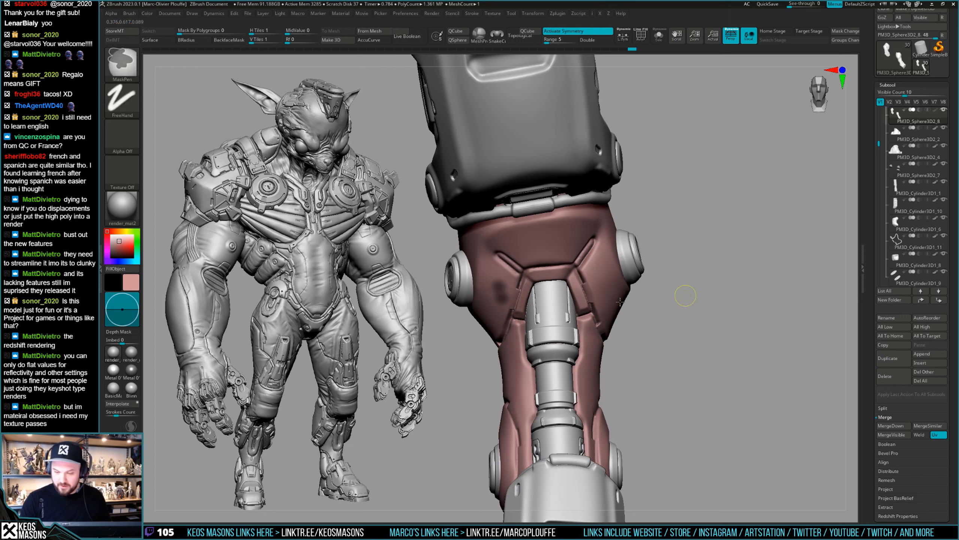
key(shift)
mouse_move(596, 281)
right_down()
mouse_move(682, 330)
mouse_move(674, 321)
mouse_move(693, 297)
mouse_move(593, 276)
right_up()
Step: Switch to the Orb_Cracks brush and sharpen the notched seams on the upper plate's front and outer side
key(b)
click(710, 295)
right_drag(705, 286, 576, 267)
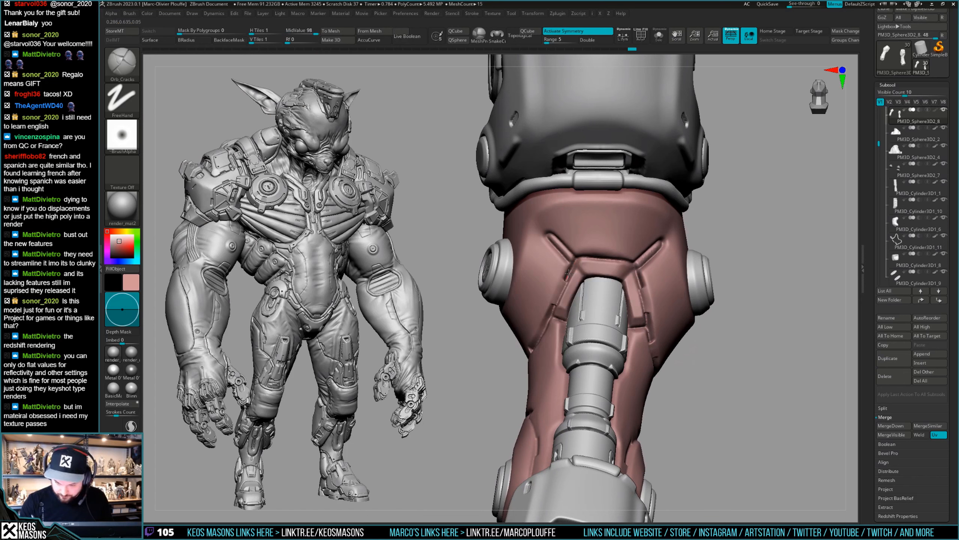
right_drag(586, 257, 618, 327)
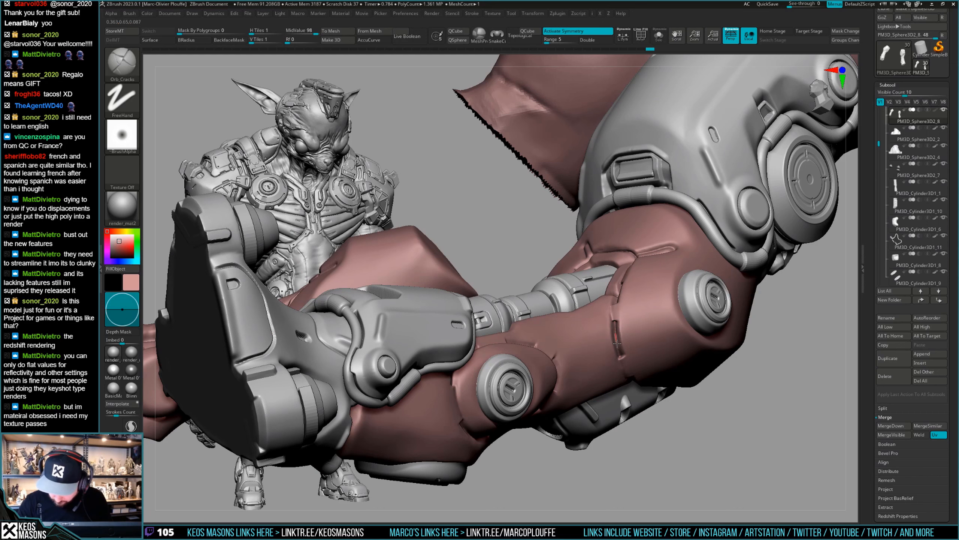
right_drag(621, 361, 565, 295)
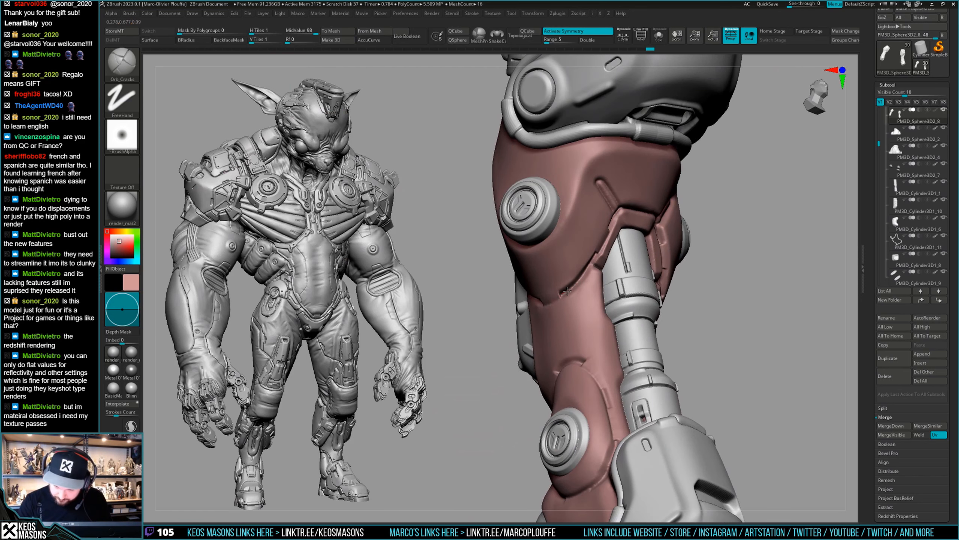
Step: Make the surrounding leg parts transparent and sharpen the calf's seams around the piston's upper end
right_drag(595, 264, 676, 277)
key(shift+alt+s)
key(alt+s)
mouse_move(657, 262)
right_down()
mouse_move(693, 282)
mouse_move(683, 281)
mouse_move(694, 308)
right_up()
key(shift+t)
drag(630, 269, 621, 309)
right_drag(621, 307, 627, 274)
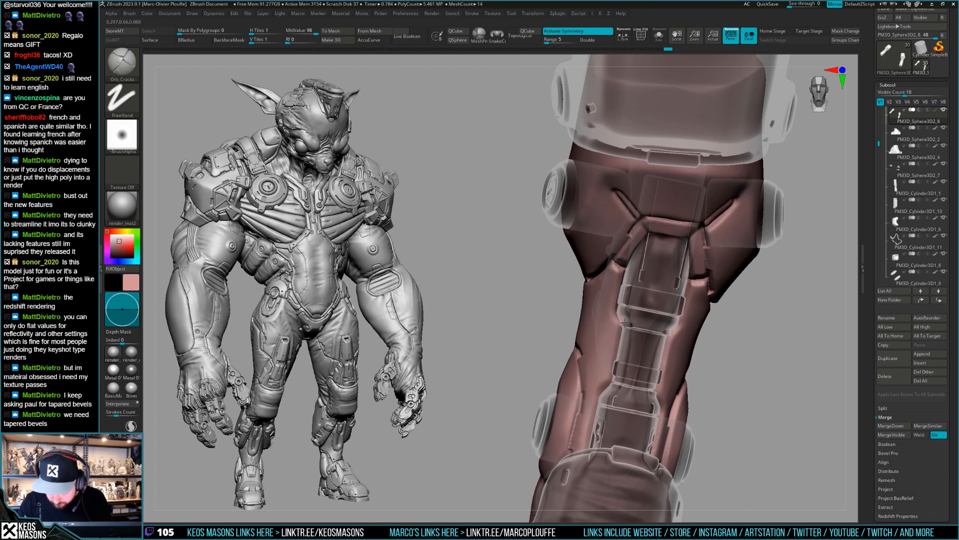
Step: Carve and sharpen the seams down both sides of the piston channel toward the ankle guard
mouse_move(654, 315)
right_down()
mouse_move(681, 321)
mouse_move(673, 311)
mouse_move(636, 340)
mouse_move(639, 322)
right_up()
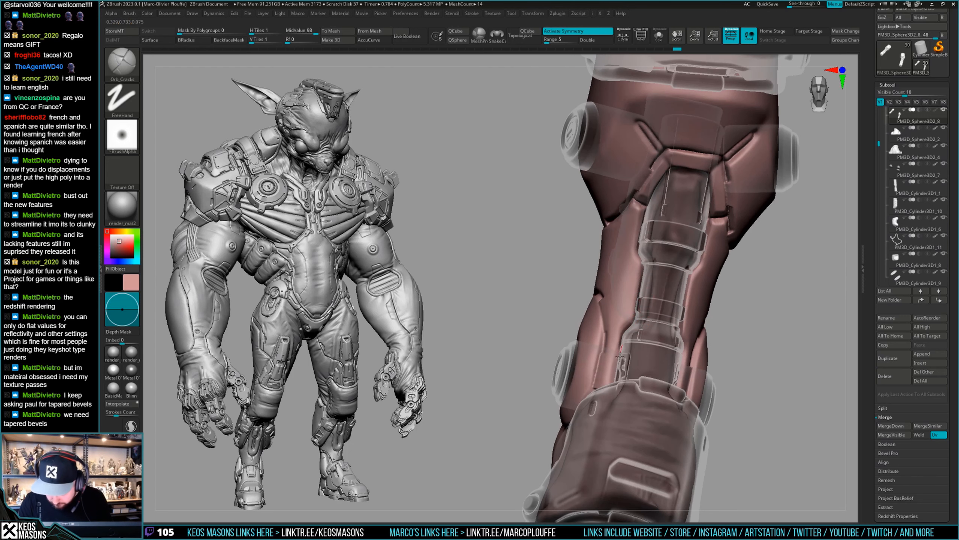
right_drag(620, 357, 669, 303)
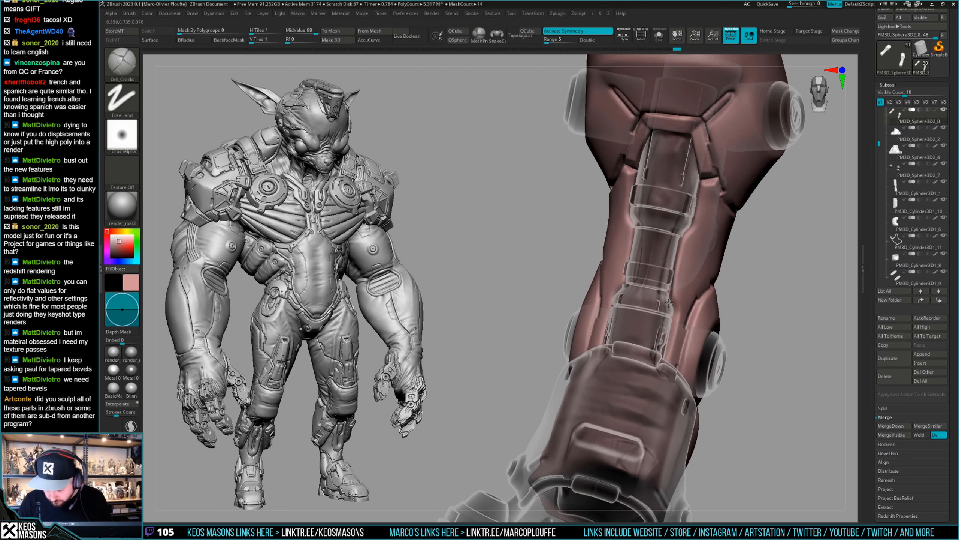
right_drag(672, 336, 670, 303)
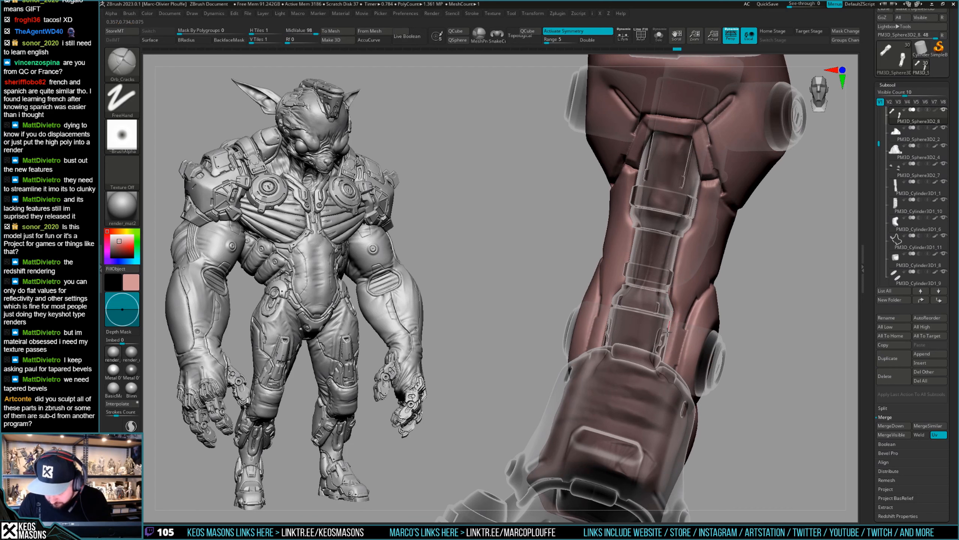
right_drag(662, 355, 640, 259)
Step: Switch to the Move brush, set its draw size to about 67 and adjust the calf's front edge beside the piston
right_click(633, 318)
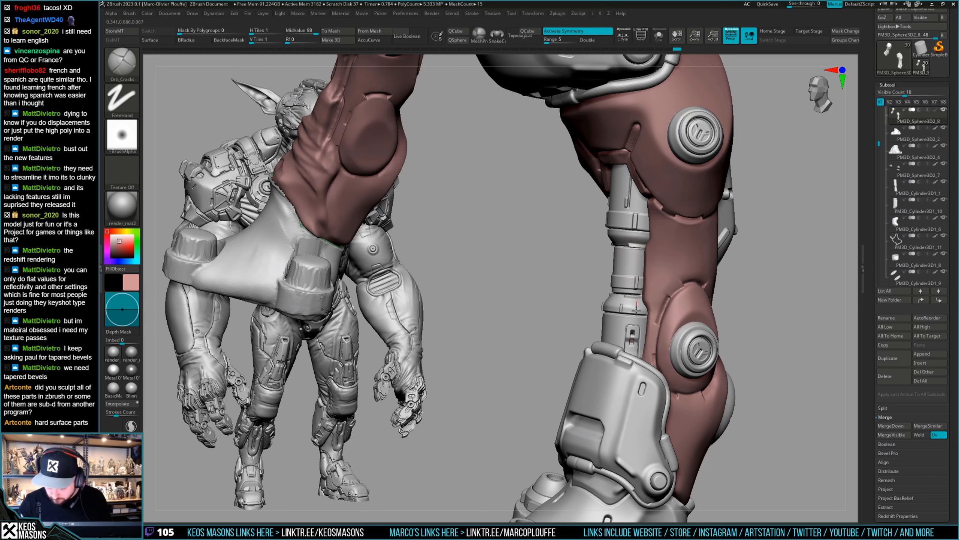
right_drag(637, 310, 676, 299)
mouse_move(592, 269)
right_down()
mouse_move(627, 256)
mouse_move(622, 268)
right_up()
right_click(630, 321)
click(623, 302)
right_click(621, 269)
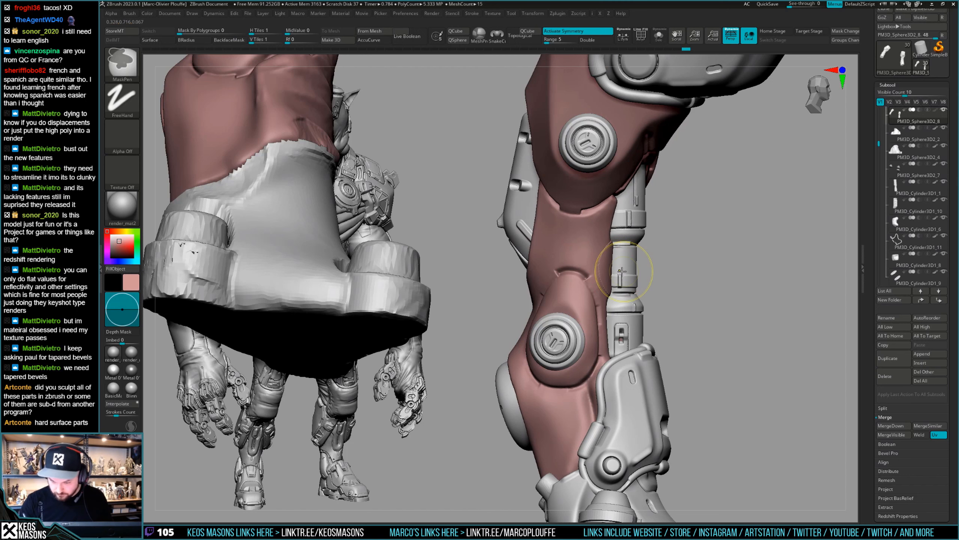
right_click(625, 267)
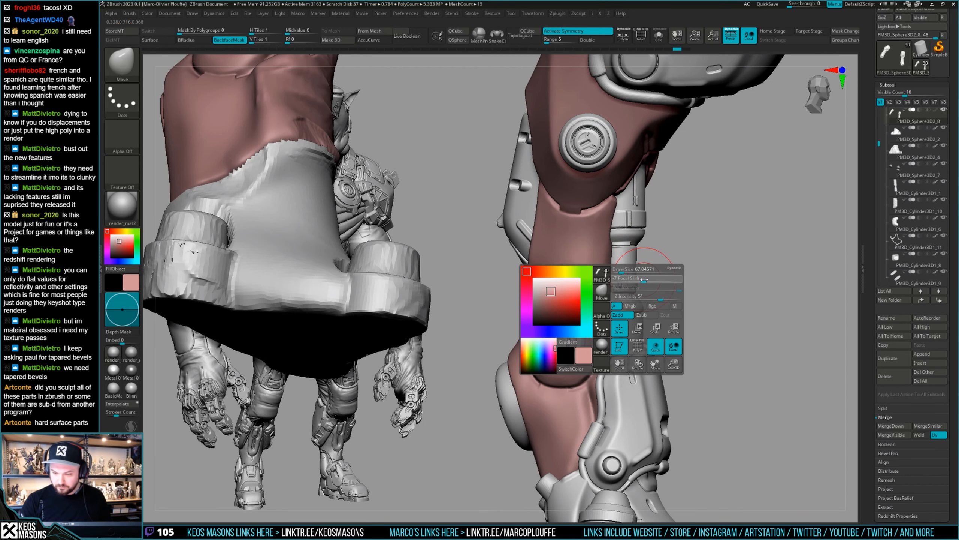
click(621, 272)
mouse_move(624, 269)
right_down()
mouse_move(641, 282)
mouse_move(696, 266)
mouse_move(680, 299)
mouse_move(680, 285)
mouse_move(655, 288)
mouse_move(665, 293)
mouse_move(646, 275)
right_up()
Step: Switch to the Orb_Cracks brush, isolate the calf piece and sharpen the seam around the oval boss surround's lower end
key(space)
key(1)
click(688, 278)
key(space)
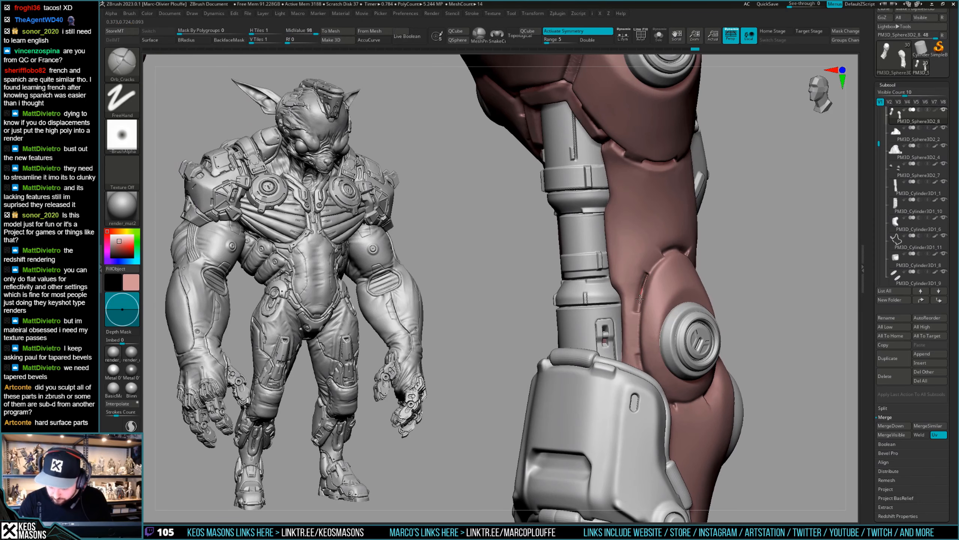
alt+right_drag(639, 315, 660, 281)
key(alt+s)
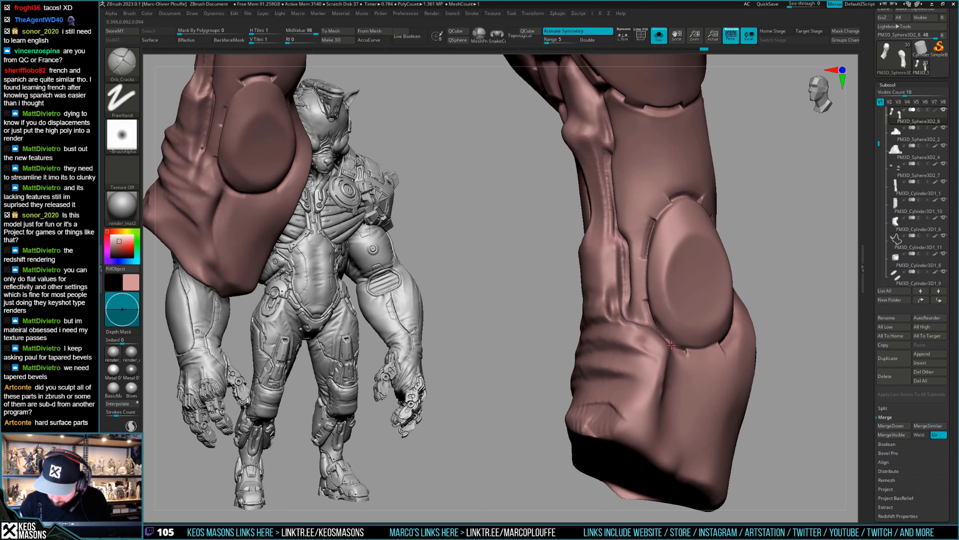
right_drag(671, 344, 696, 334)
key(alt+s)
key(alt+s)
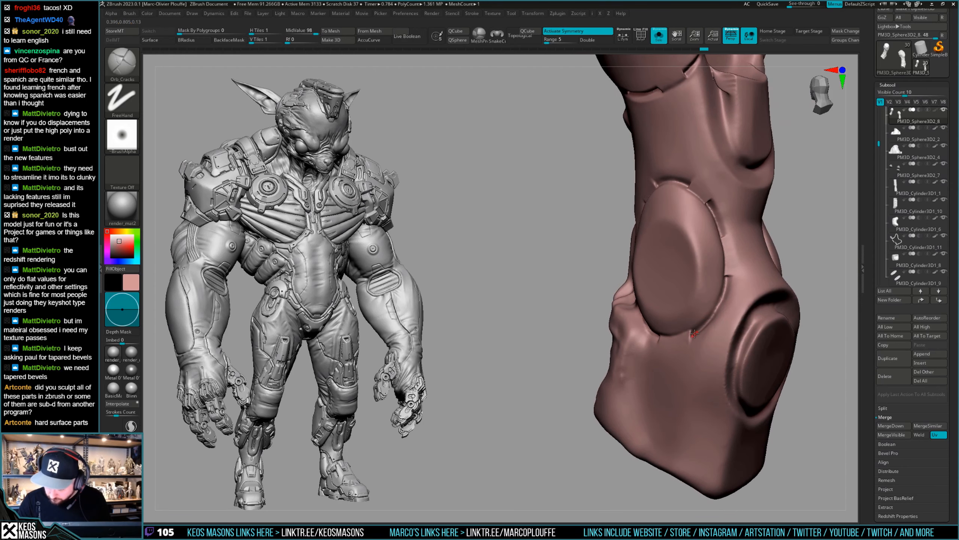
Step: Carve and sharpen the notched seam along the rear and front edges of the isolated calf's oval boss surround
right_drag(723, 291, 710, 230)
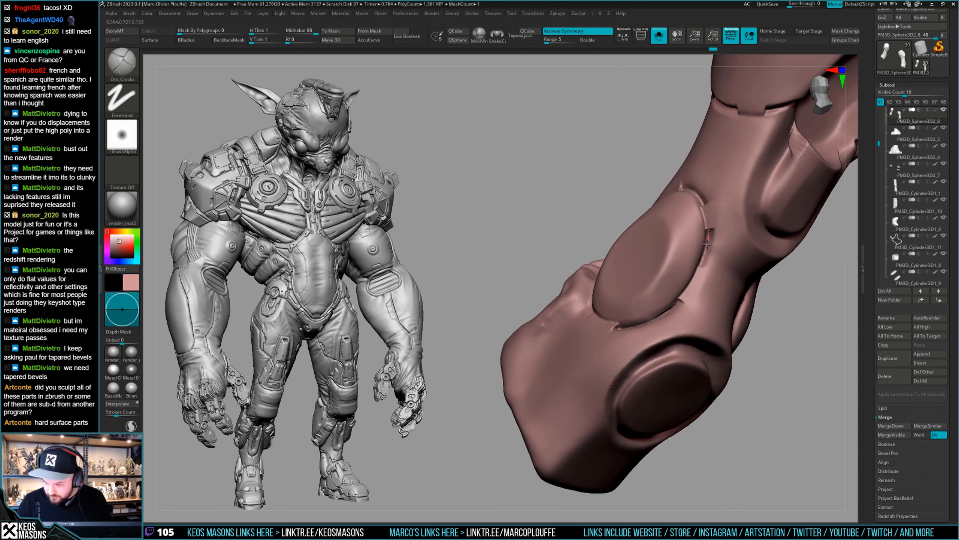
right_drag(698, 271, 690, 318)
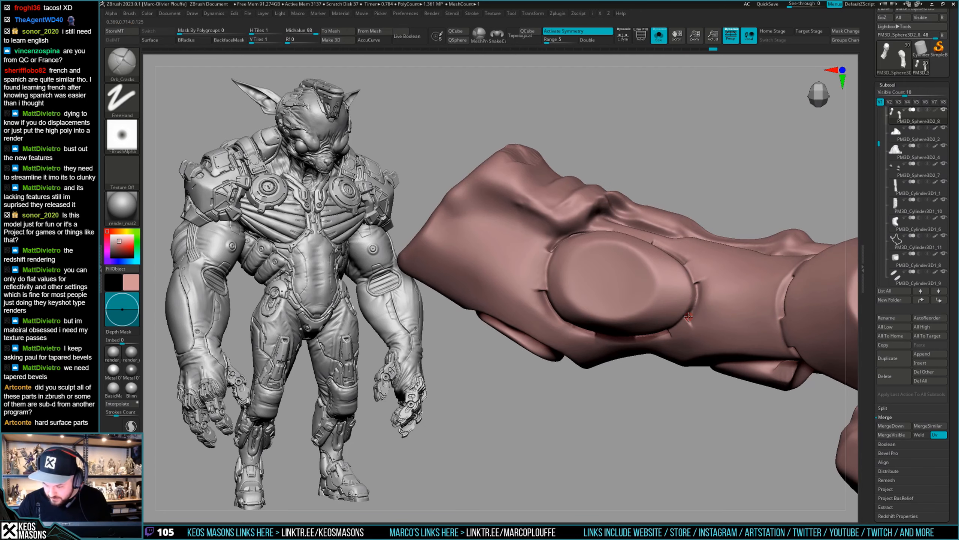
mouse_move(695, 278)
right_down()
mouse_move(641, 312)
mouse_move(639, 263)
mouse_move(627, 306)
mouse_move(604, 331)
right_up()
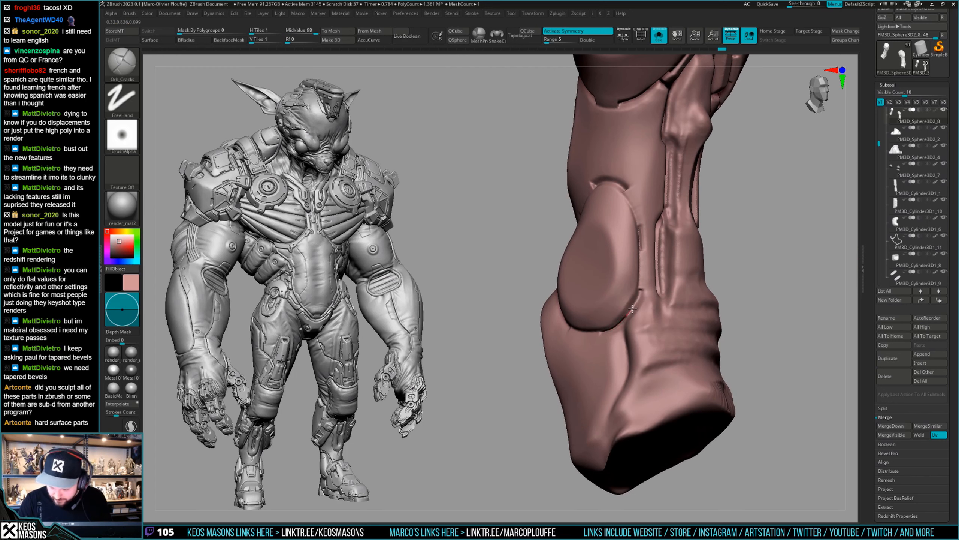
right_drag(644, 287, 586, 183)
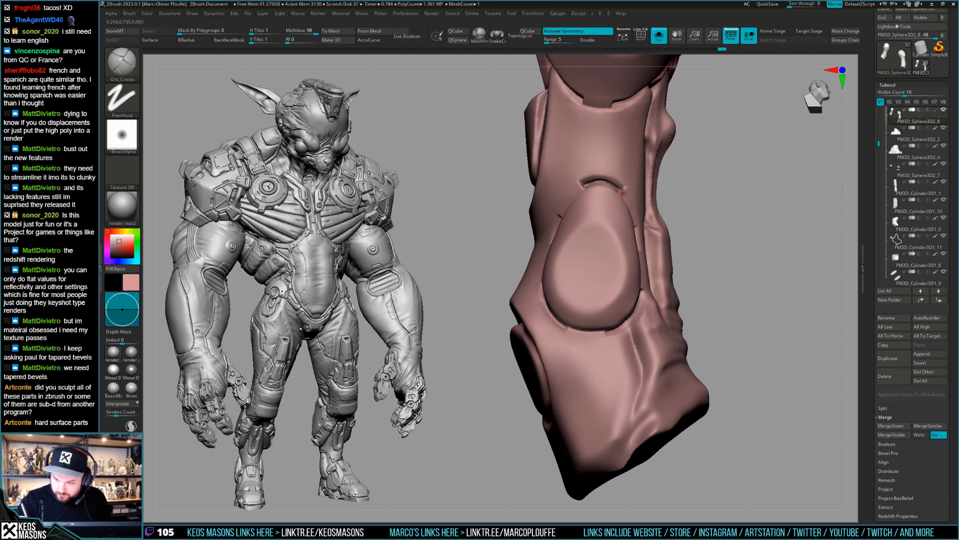
Step: Sharpen the notches at the upper end and rear edge of the oval boss surround, and show the other leg parts again
right_drag(622, 194, 637, 202)
right_drag(567, 241, 531, 278)
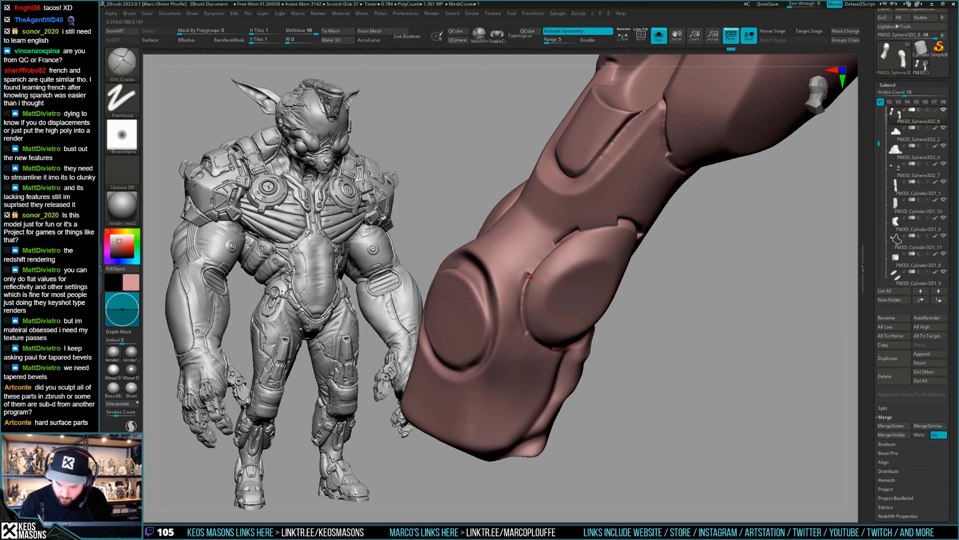
drag(524, 324, 525, 328)
mouse_move(544, 321)
right_down()
mouse_move(555, 329)
mouse_move(537, 336)
mouse_move(685, 365)
mouse_move(577, 348)
mouse_move(574, 332)
mouse_move(590, 259)
mouse_move(634, 257)
mouse_move(686, 270)
mouse_move(698, 284)
right_up()
key(alt+s)
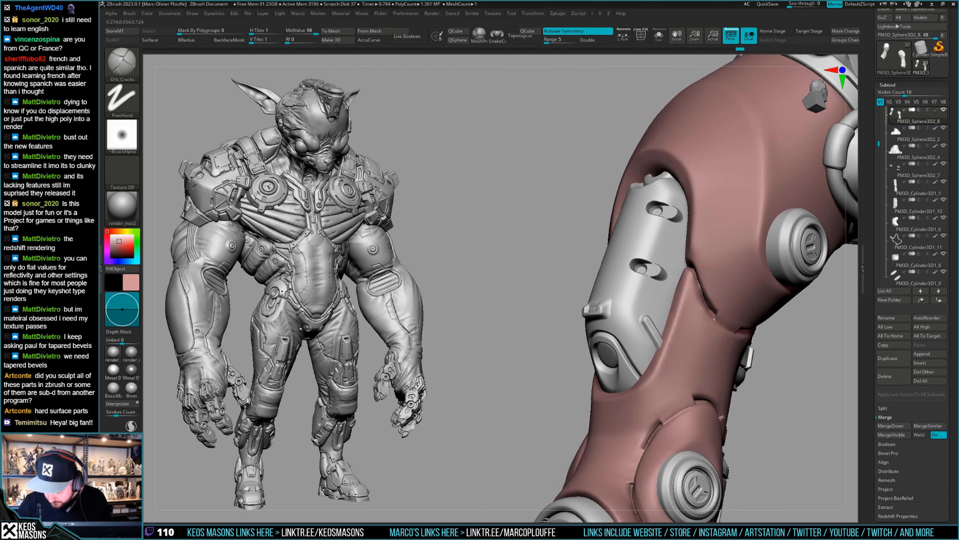
Step: Sharpen the notched seam beside the slotted insert, between the calf and the upper knee plate
right_drag(718, 317, 699, 283)
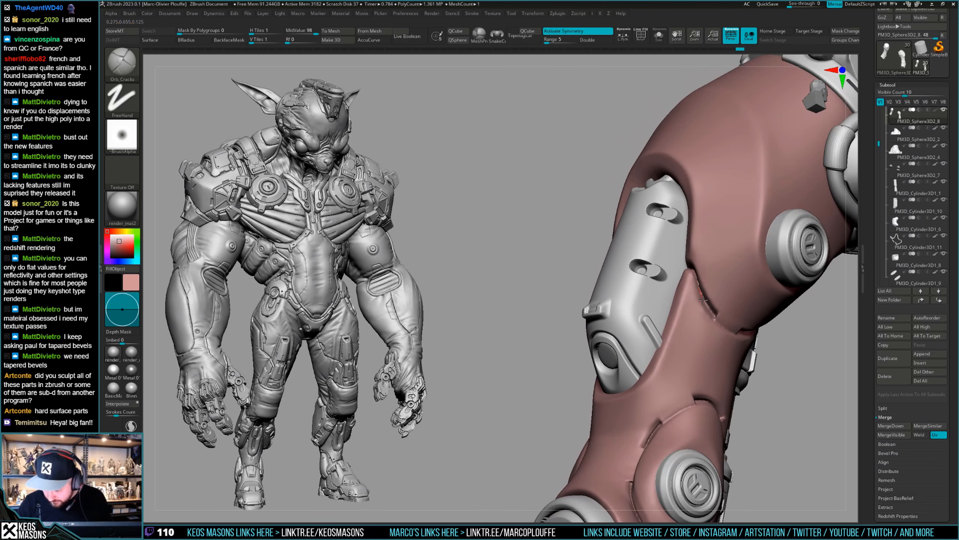
mouse_move(718, 319)
right_down()
mouse_move(595, 284)
mouse_move(700, 317)
mouse_move(705, 304)
right_up()
ctrl+drag(704, 304, 698, 327)
mouse_move(698, 327)
right_down()
mouse_move(685, 300)
mouse_move(674, 340)
mouse_move(685, 326)
right_up()
ctrl+click(685, 326)
ctrl+click(687, 325)
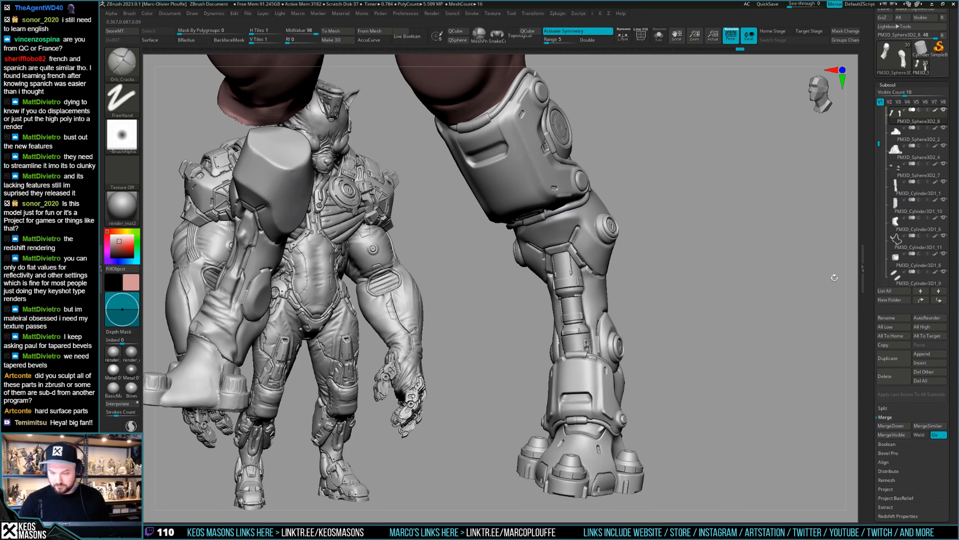
Step: Create a new sculpt layer on the calf piece
drag(873, 446, 873, 118)
right_drag(829, 290, 785, 294)
click(884, 352)
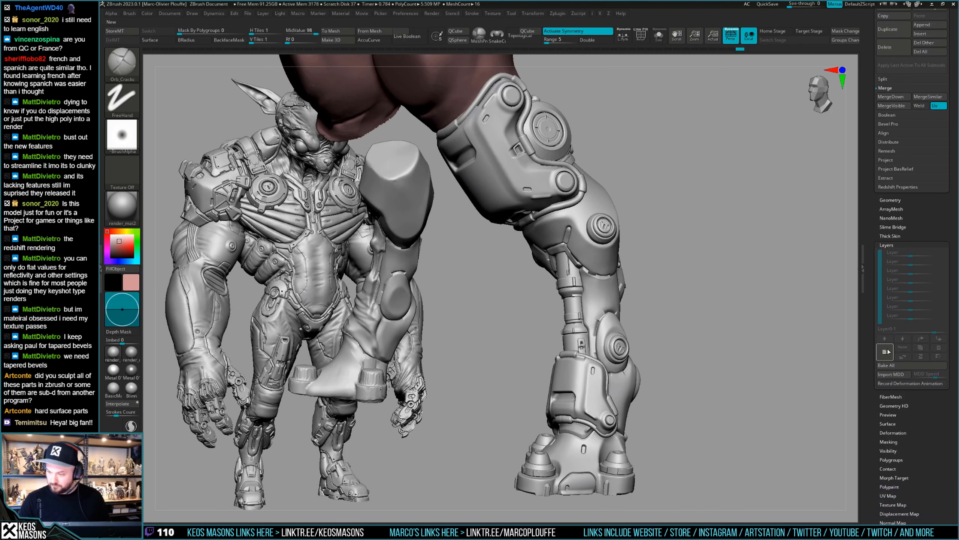
ctrl+right_drag(741, 328, 709, 318)
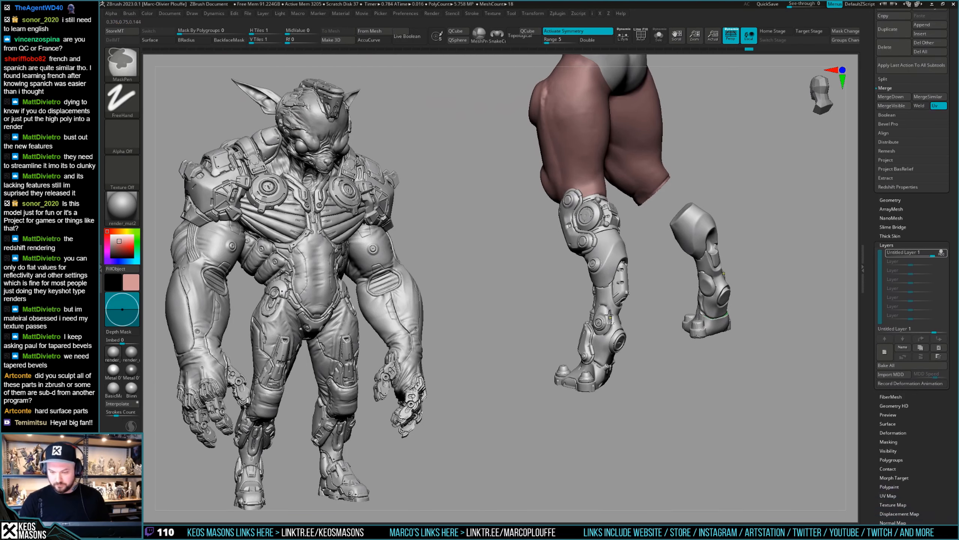
Step: Switch to the Orb_Cracks brush for detailing the boss surround beside the piston
mouse_move(634, 302)
ctrl+right_down()
mouse_move(642, 332)
mouse_move(614, 280)
mouse_move(616, 298)
mouse_move(627, 298)
mouse_move(589, 315)
ctrl+right_up()
key(space)
click(614, 313)
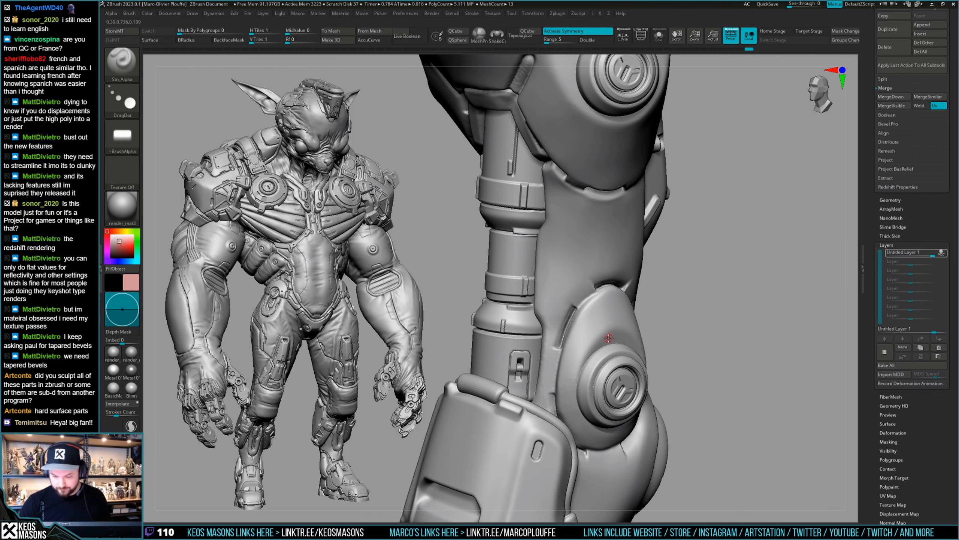
key(b)
click(603, 322)
right_drag(603, 320, 580, 311)
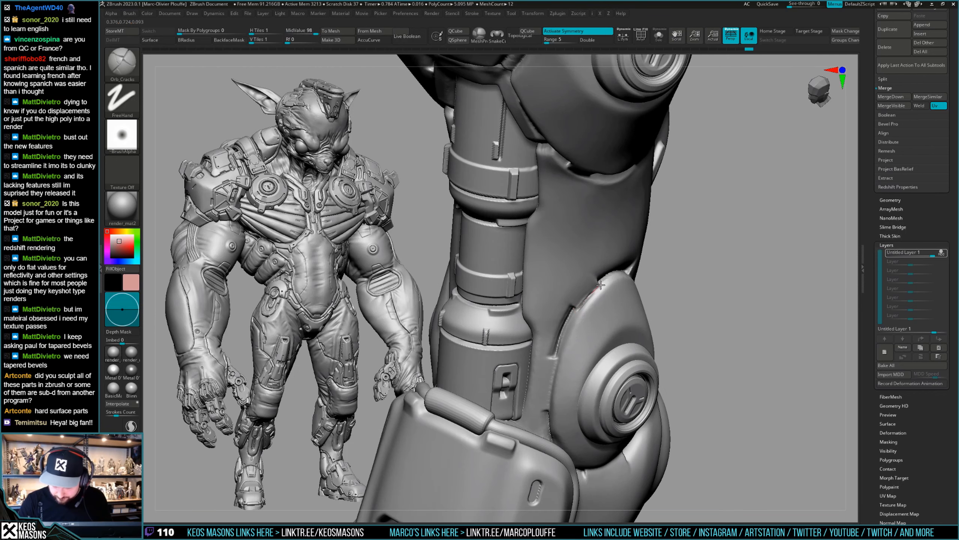
drag(600, 285, 609, 277)
key(ctrl+z)
key(F3)
click(597, 439)
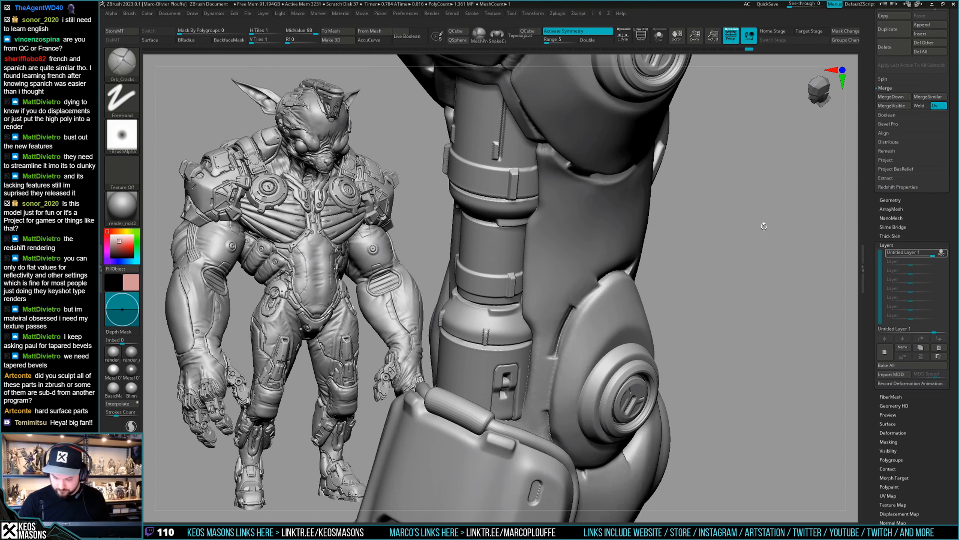
Step: Sharpen the boss surround's seam along the edge facing the piston, then along its rear and lower edges
right_drag(605, 300, 582, 308)
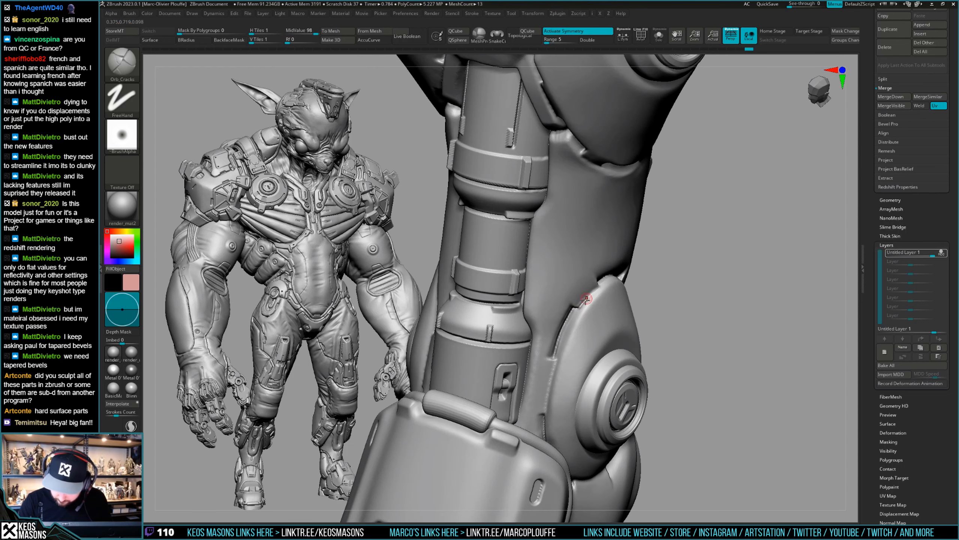
drag(595, 292, 582, 306)
mouse_move(619, 284)
right_down()
mouse_move(603, 286)
mouse_move(605, 299)
mouse_move(580, 313)
right_up()
drag(579, 314, 571, 368)
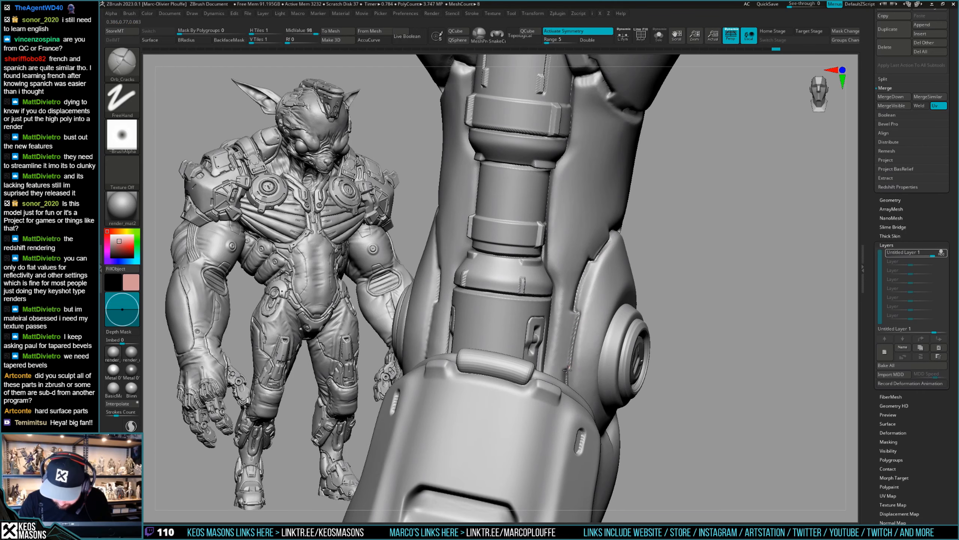
right_drag(575, 311, 576, 352)
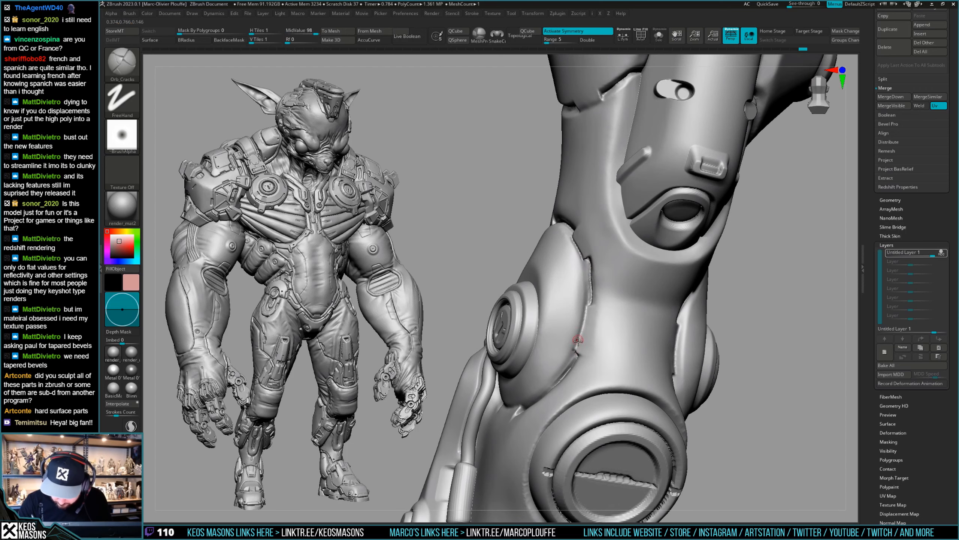
right_drag(587, 308, 568, 353)
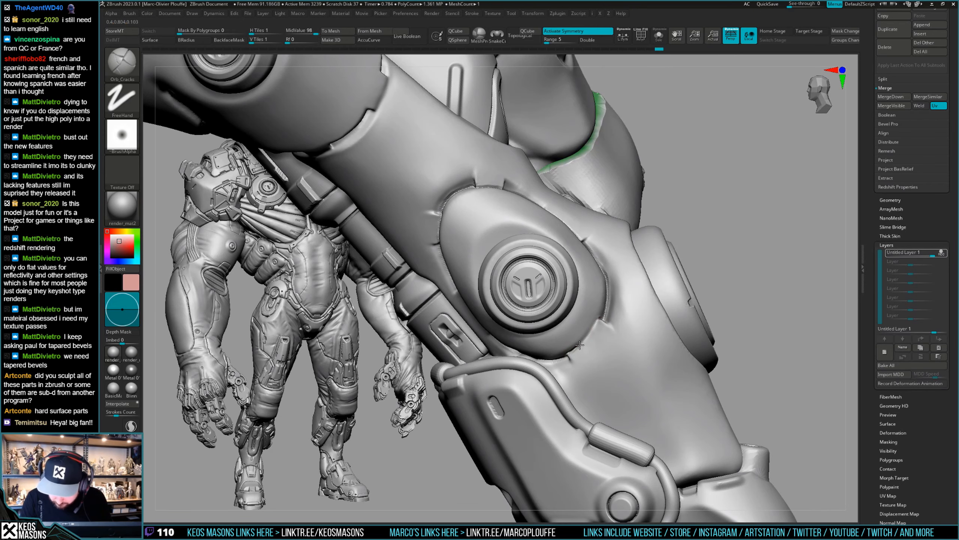
mouse_move(600, 322)
right_down()
mouse_move(569, 355)
mouse_move(604, 321)
mouse_move(583, 286)
mouse_move(669, 315)
mouse_move(619, 302)
mouse_move(614, 288)
mouse_move(527, 304)
mouse_move(560, 275)
right_up()
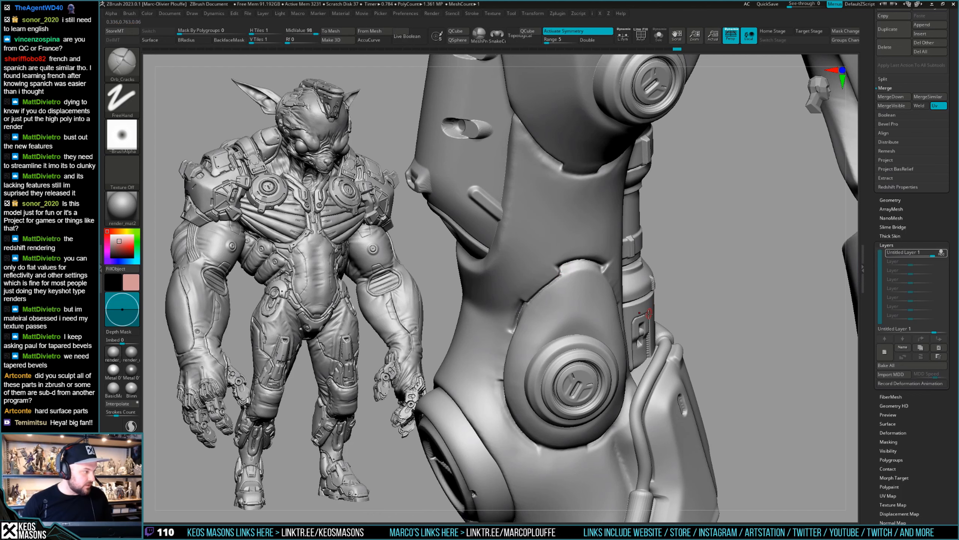
Step: Carve and sharpen the notched seam between the piston and the boss surround on the calf's opposite side
mouse_move(645, 315)
right_down()
mouse_move(564, 274)
mouse_move(607, 265)
mouse_move(621, 237)
mouse_move(691, 280)
mouse_move(656, 276)
mouse_move(641, 296)
mouse_move(636, 281)
mouse_move(636, 315)
mouse_move(636, 277)
right_up()
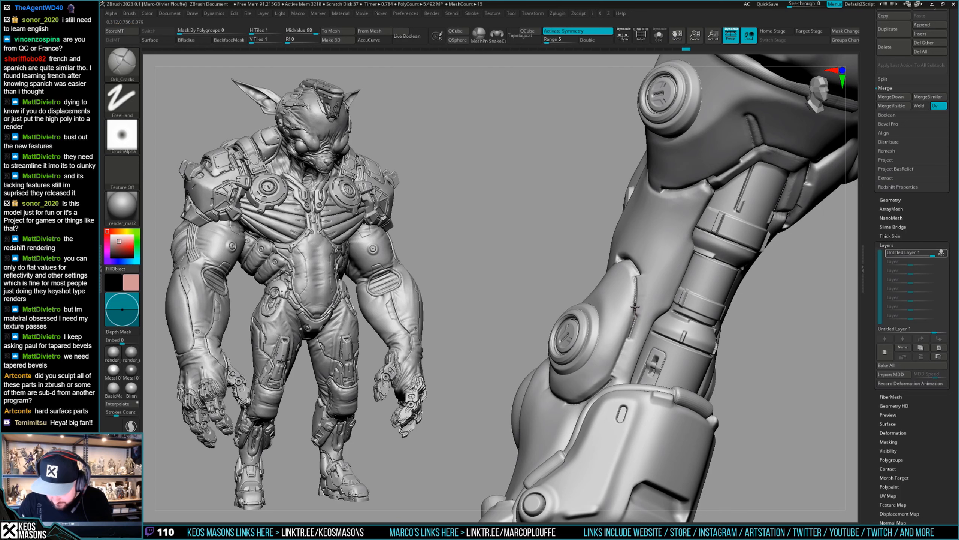
right_drag(636, 279, 636, 275)
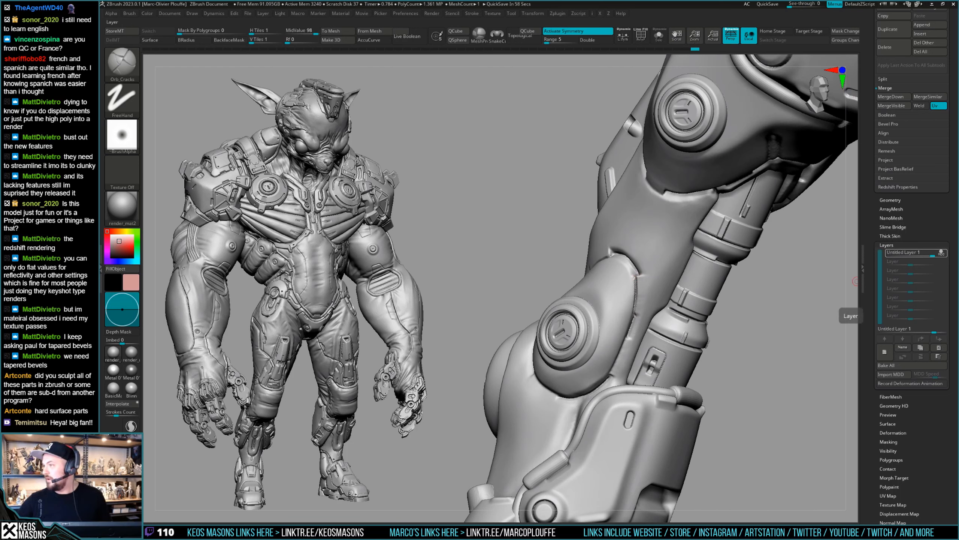
right_drag(856, 281, 628, 308)
right_drag(637, 295, 645, 307)
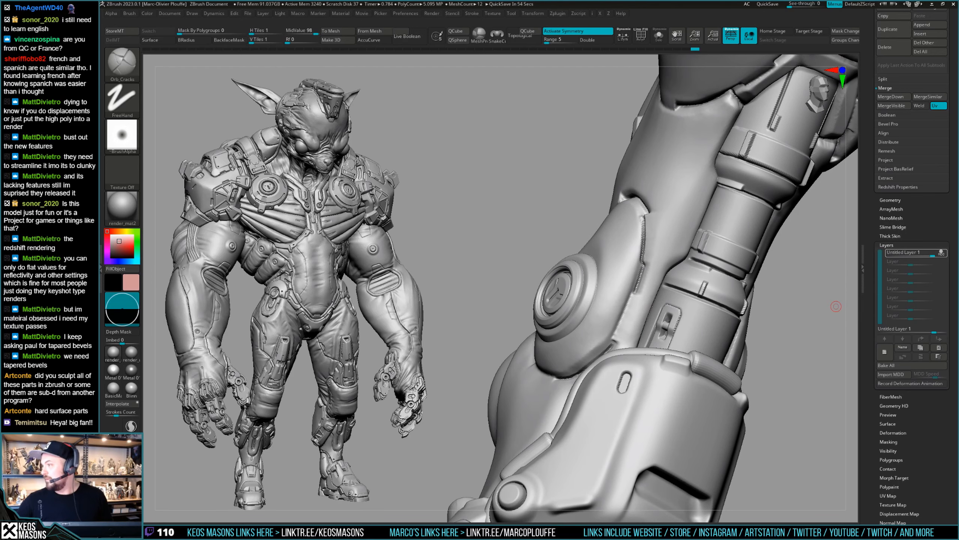
right_drag(648, 296, 636, 294)
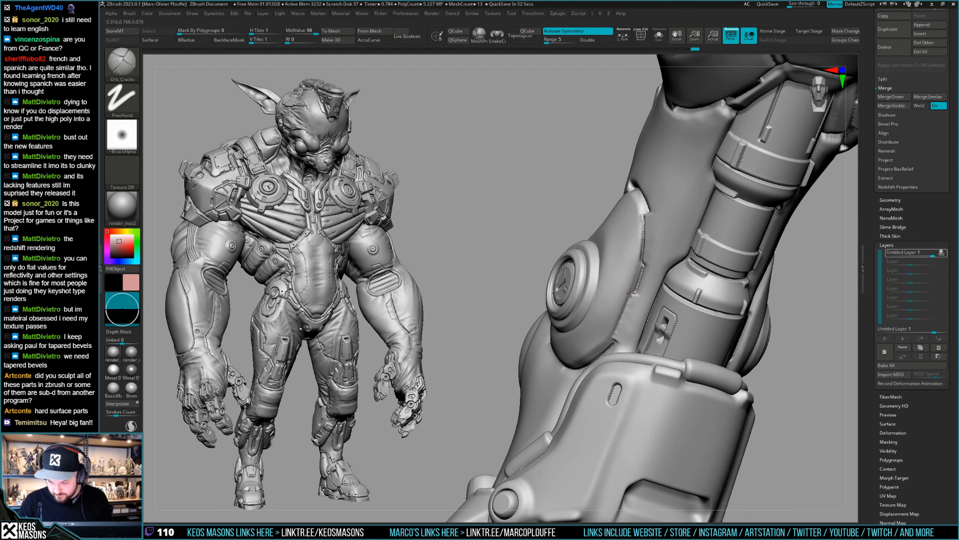
right_drag(615, 335, 654, 314)
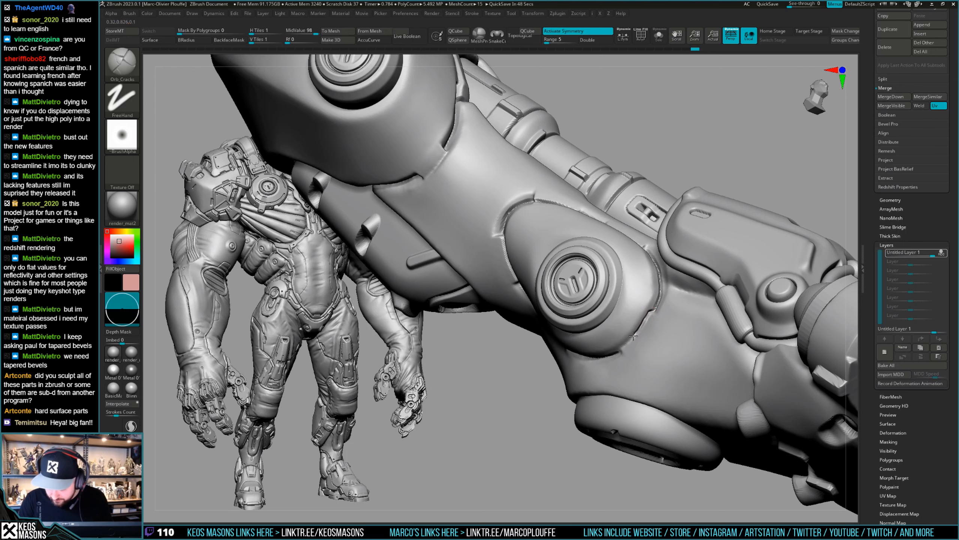
Step: Sharpen the boss surround's lower and rear notches and the stepped seam under the upper knee plate
right_drag(620, 349, 549, 290)
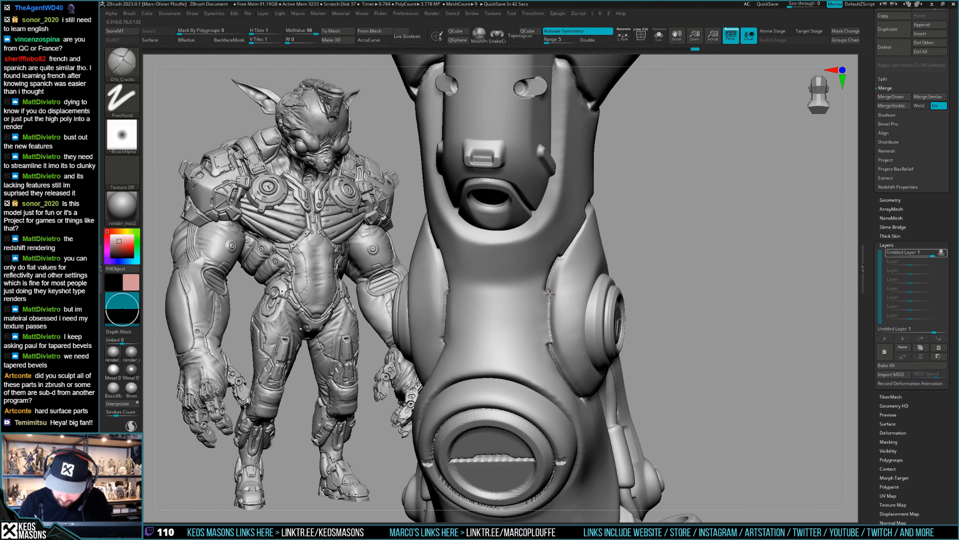
mouse_move(550, 342)
right_down()
mouse_move(638, 283)
mouse_move(555, 277)
mouse_move(591, 295)
mouse_move(544, 238)
mouse_move(581, 319)
mouse_move(527, 334)
right_up()
right_drag(614, 331, 600, 314)
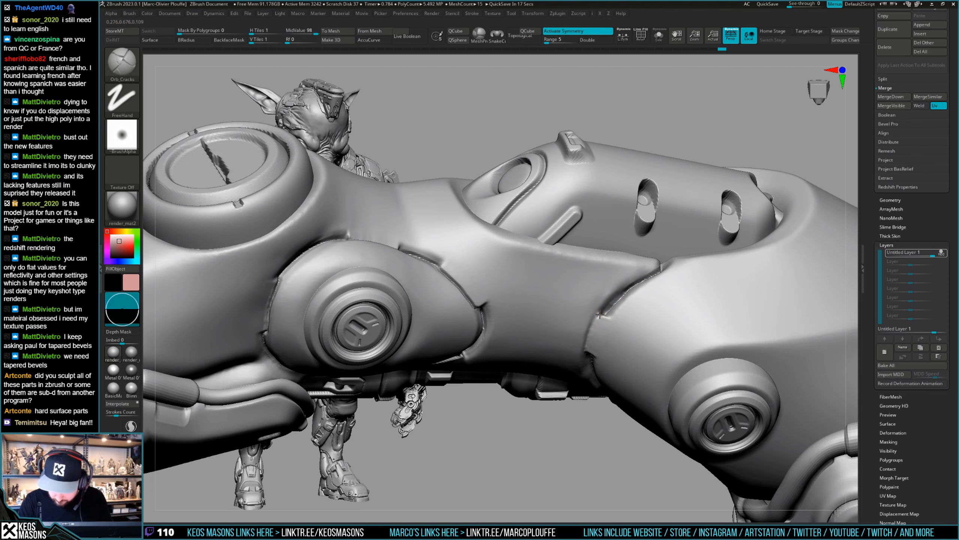
mouse_move(587, 352)
right_down()
mouse_move(644, 412)
mouse_move(608, 356)
mouse_move(600, 308)
right_up()
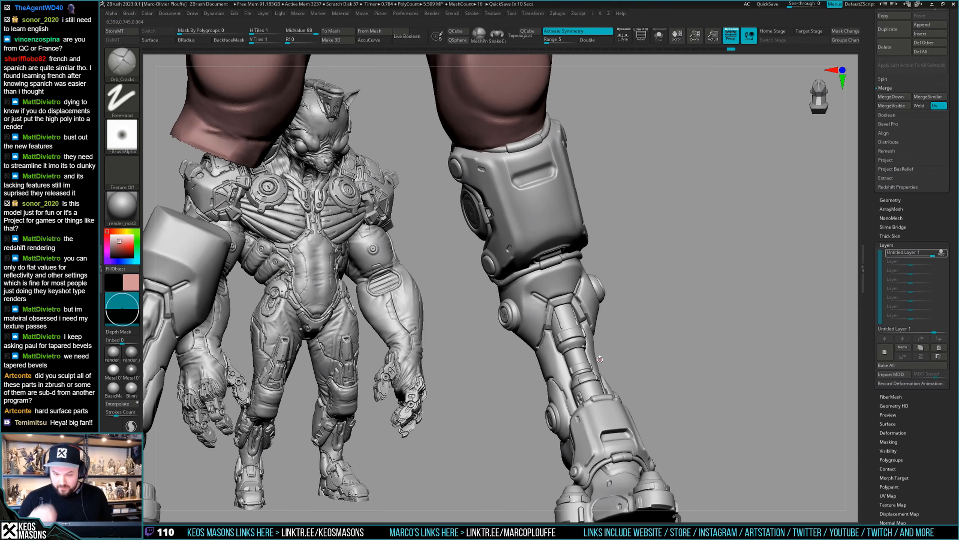
Step: Switch to the hPolish brush and examine the lower calf, boss surrounds and ankle from several sides
mouse_move(680, 304)
right_down()
mouse_move(701, 315)
mouse_move(684, 332)
right_up()
mouse_move(684, 332)
right_down()
mouse_move(679, 322)
mouse_move(670, 343)
mouse_move(686, 328)
right_up()
mouse_move(563, 397)
right_down()
mouse_move(579, 400)
mouse_move(607, 373)
mouse_move(615, 350)
right_up()
mouse_move(615, 349)
right_down()
mouse_move(642, 345)
mouse_move(608, 337)
mouse_move(623, 297)
right_up()
key(space)
click(598, 317)
ctrl+right_drag(623, 297, 627, 312)
right_click(614, 356)
alt+right_drag(613, 352, 640, 324)
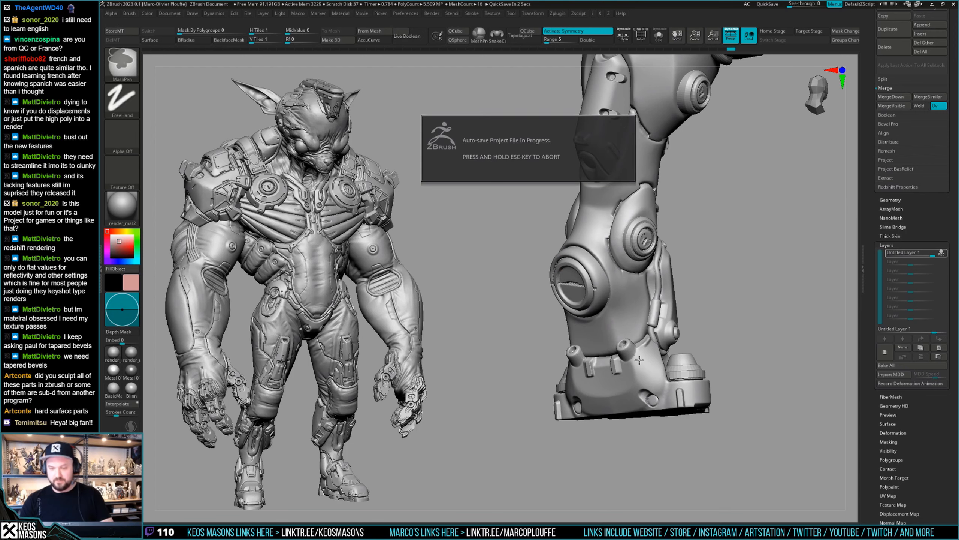
right_drag(758, 248, 619, 322)
right_click(638, 321)
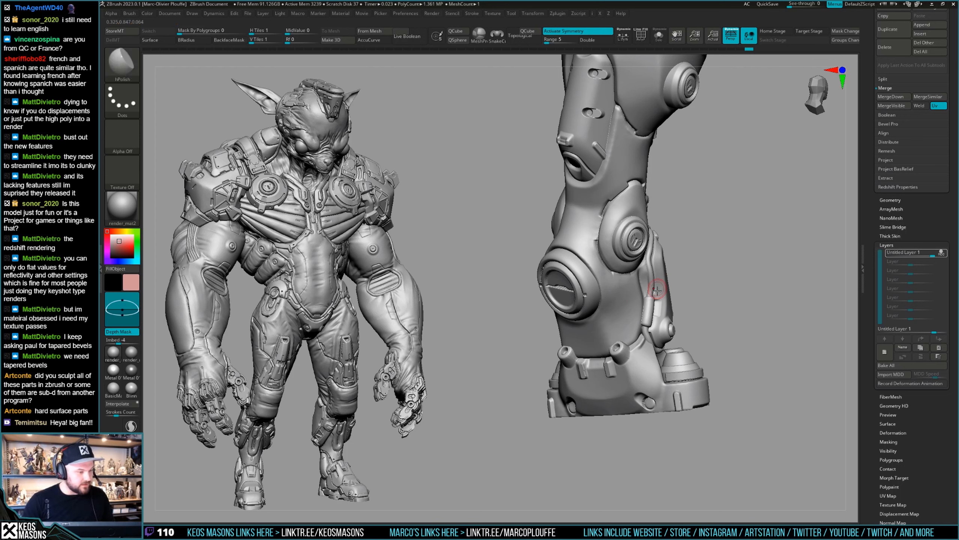
right_drag(657, 309, 580, 331)
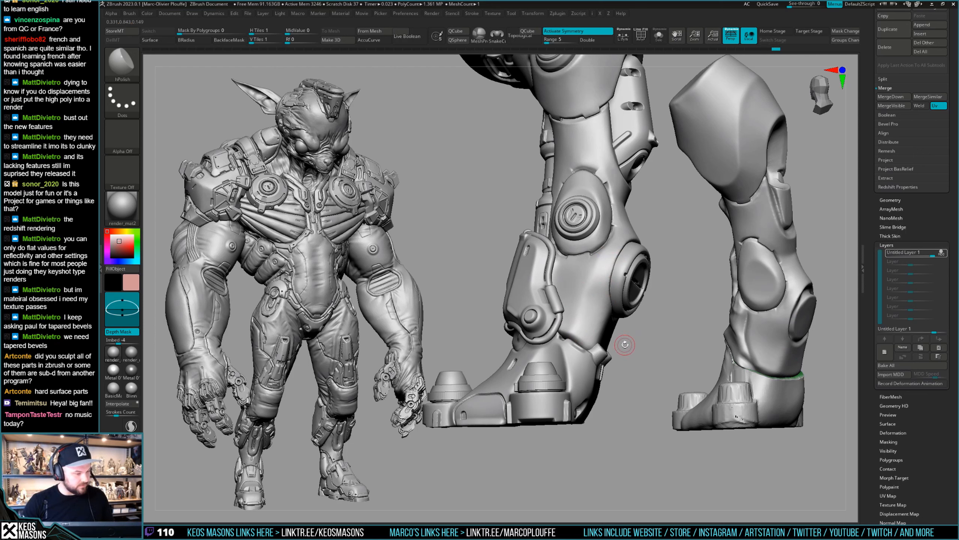
mouse_move(625, 342)
right_down()
mouse_move(610, 278)
mouse_move(560, 289)
mouse_move(565, 303)
right_up()
Step: Make the parts around the lower calf transparent, undo the last Orb_Cracks change and switch to the DamStandard brush
key(space)
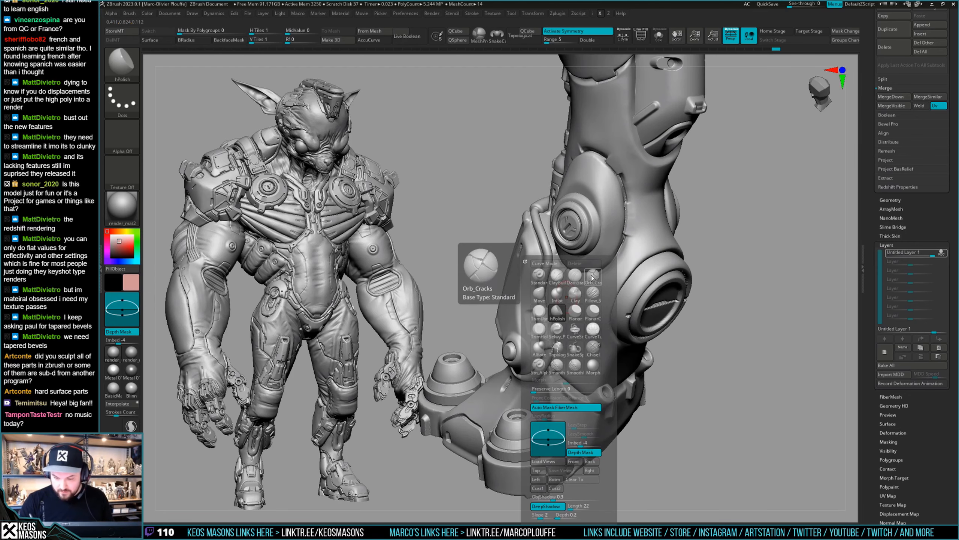
click(594, 278)
right_drag(613, 250, 555, 267)
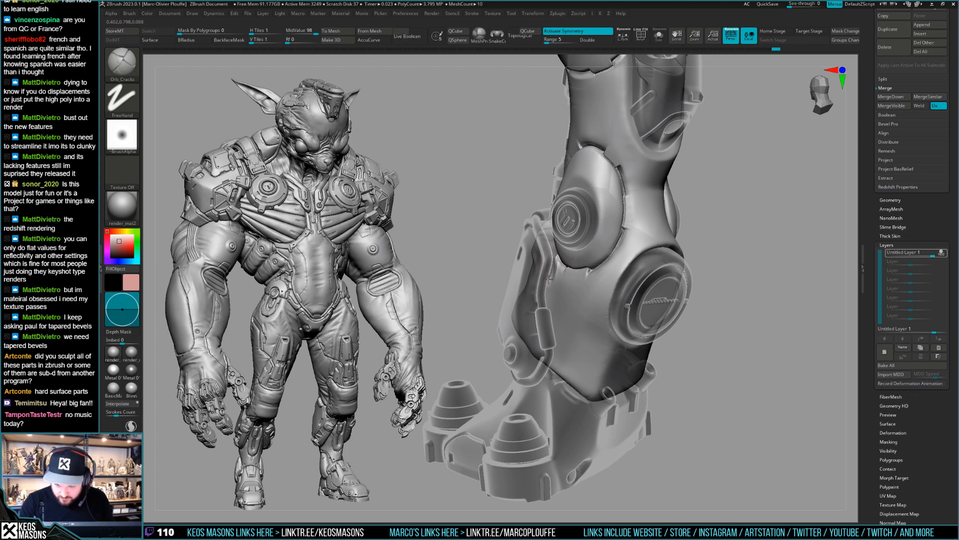
key(ctrl+z)
key(space)
click(571, 276)
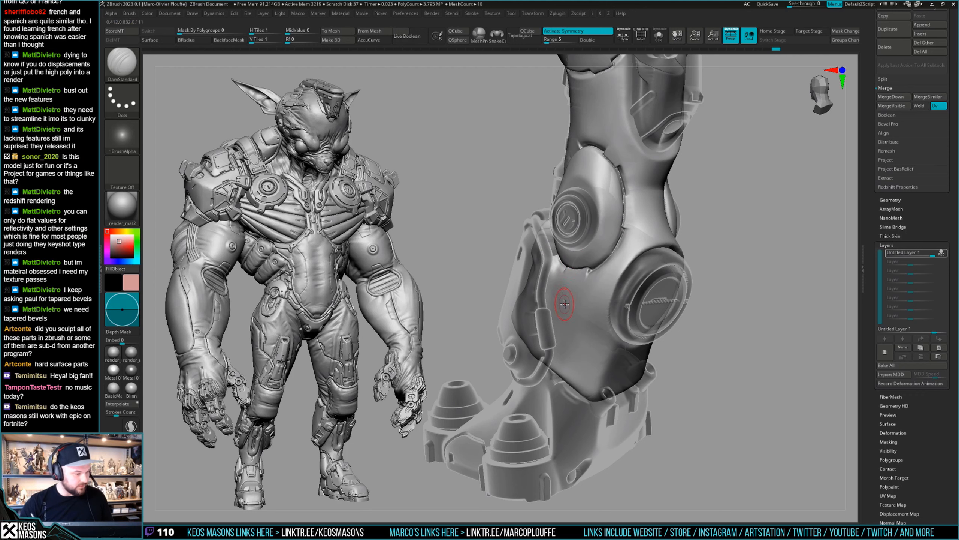
Step: Build up the calf surface below the boss surround, beside the side plate, with the ClayBuildup brush
right_click(556, 265)
right_drag(556, 281, 553, 265)
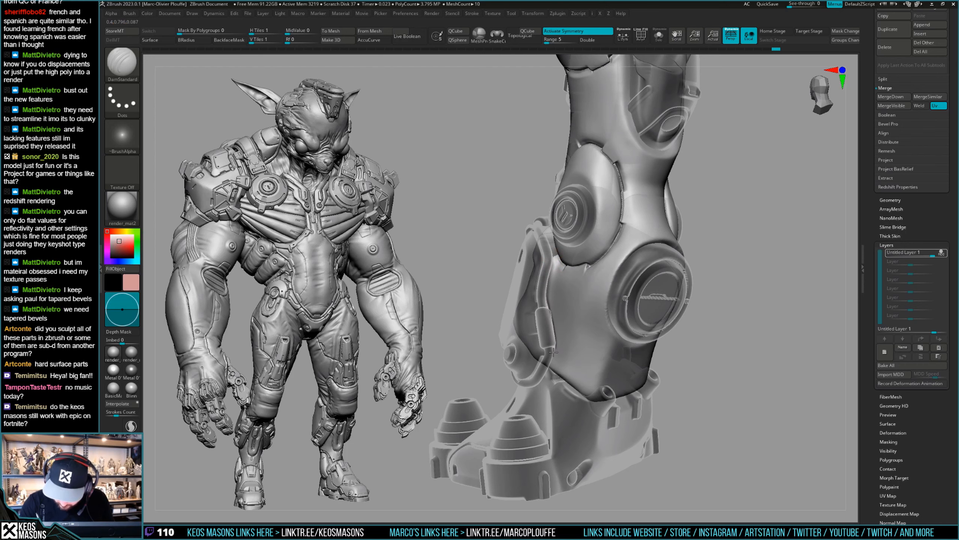
mouse_move(548, 368)
right_down()
mouse_move(553, 308)
mouse_move(534, 295)
mouse_move(544, 288)
mouse_move(538, 299)
mouse_move(623, 326)
mouse_move(570, 276)
mouse_move(584, 275)
right_up()
key(space)
click(573, 294)
key(space)
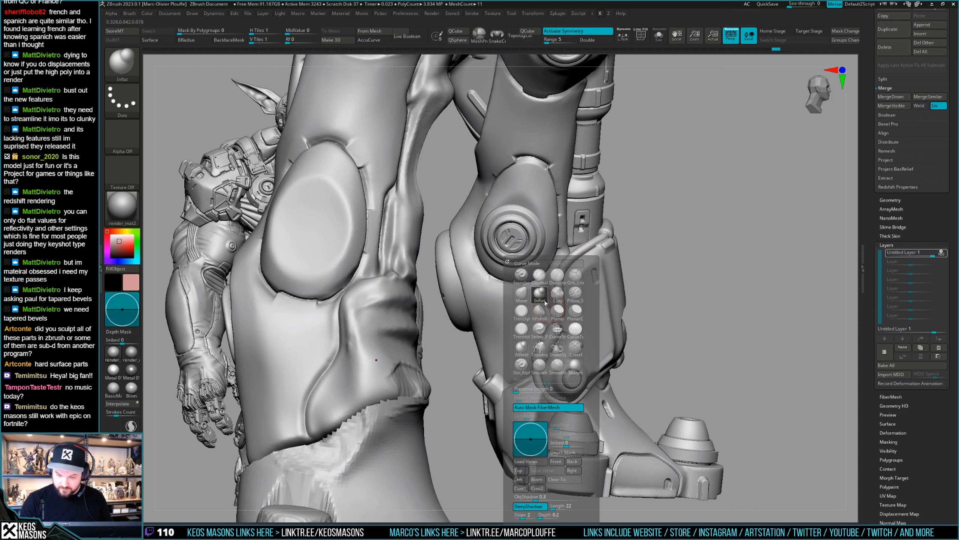
click(540, 274)
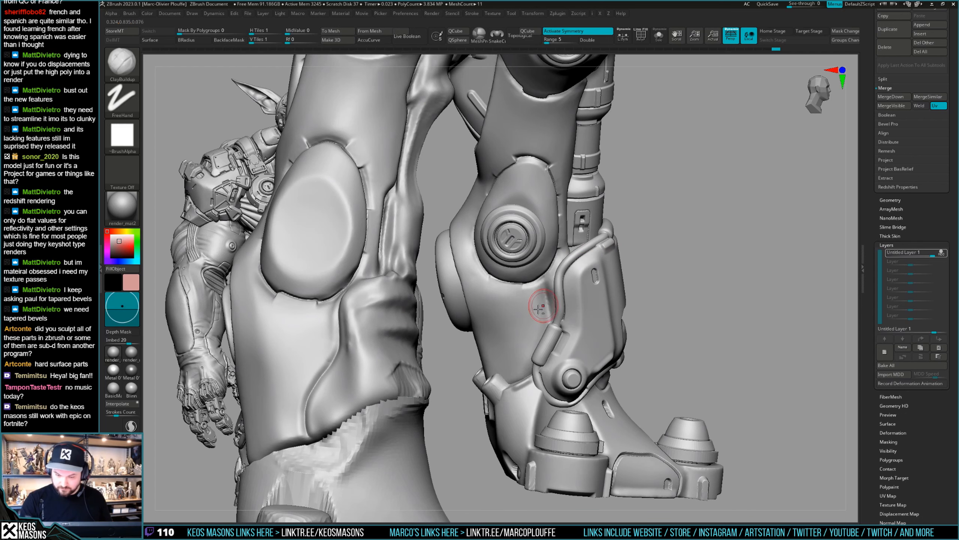
right_drag(551, 318, 543, 297)
drag(551, 318, 540, 328)
Step: Flatten the built-up patch below the boss surround with hPolish and blend it with the Smooth Stronger brush
right_drag(543, 321, 553, 302)
key(space)
click(552, 293)
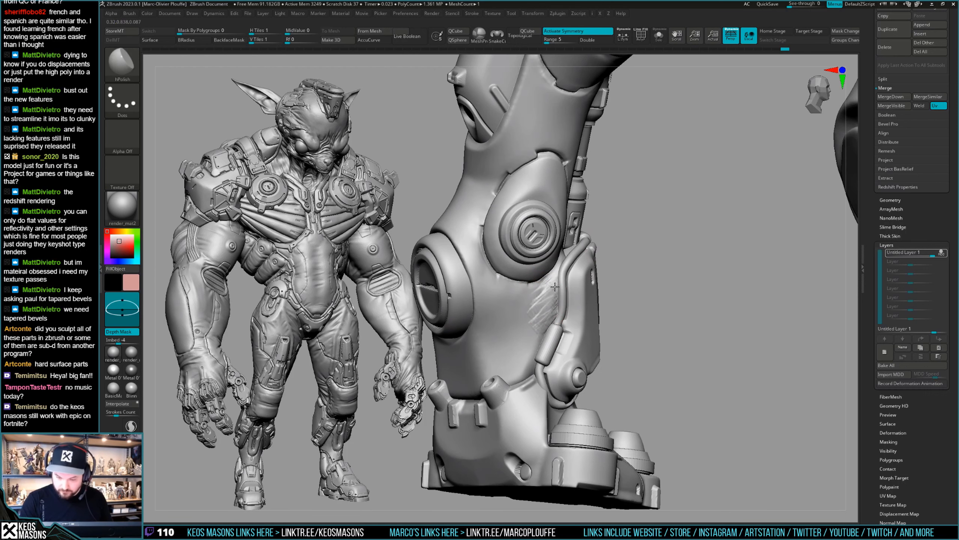
drag(553, 310, 552, 308)
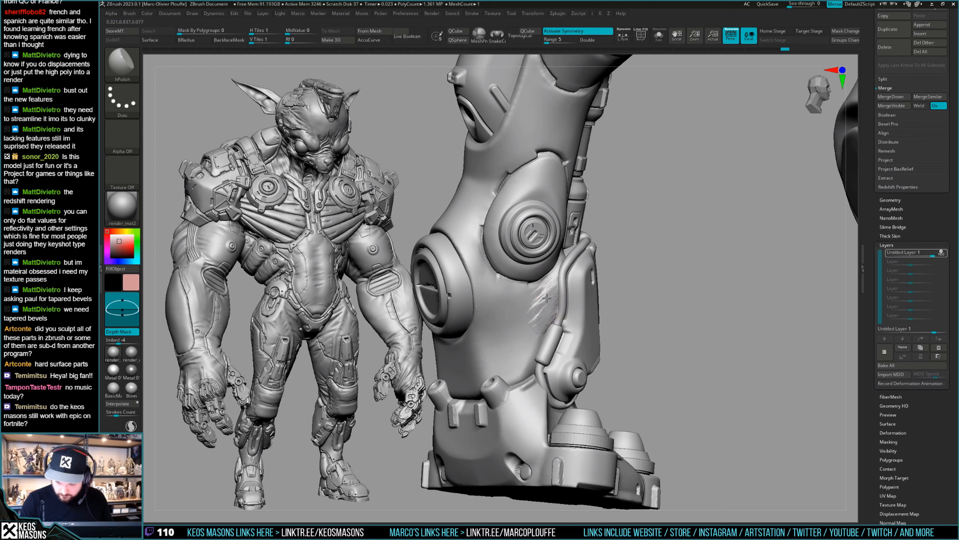
mouse_move(555, 309)
right_down()
mouse_move(483, 415)
mouse_move(477, 283)
mouse_move(620, 321)
mouse_move(634, 398)
mouse_move(637, 289)
right_up()
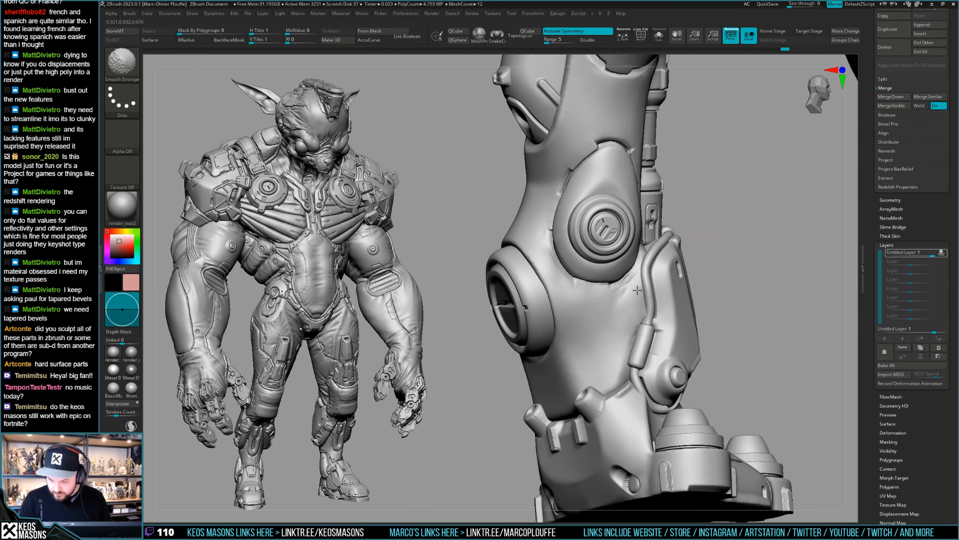
Step: Isolate the calf piece and refine the seam around the boss surround's lower corner with the Orb_Cracks and Move brushes
mouse_move(628, 331)
right_down()
mouse_move(581, 333)
mouse_move(629, 332)
mouse_move(632, 342)
mouse_move(626, 273)
mouse_move(641, 258)
mouse_move(637, 244)
mouse_move(636, 263)
right_up()
key(x)
click(670, 275)
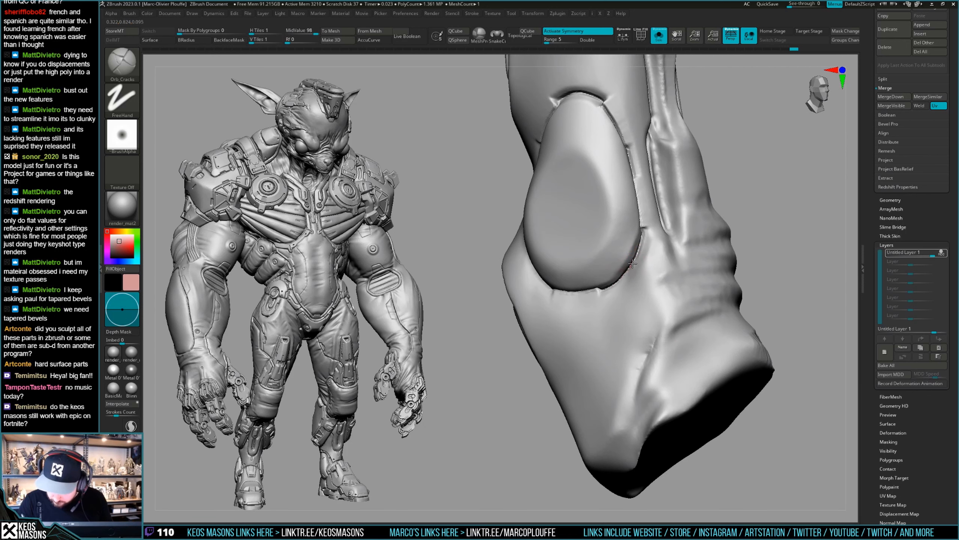
right_drag(642, 241, 615, 294)
key(x)
click(611, 294)
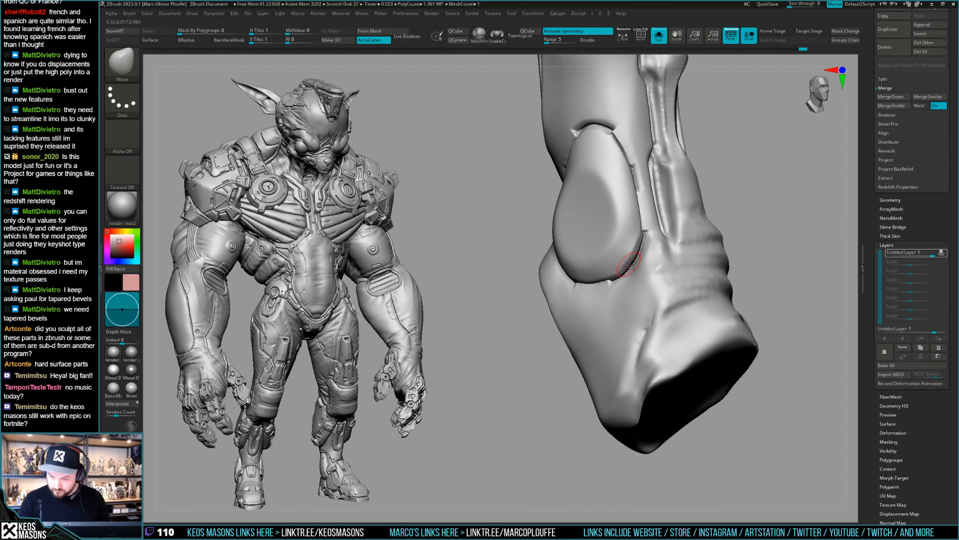
drag(630, 266, 636, 271)
ctrl+right_drag(636, 271, 678, 263)
key(alt+s)
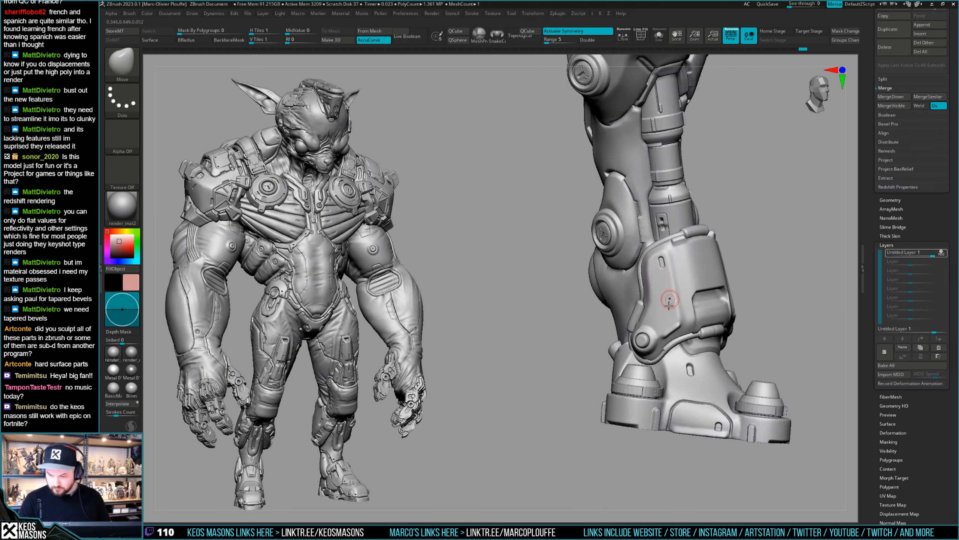
Step: Clean up the calf surface around the boss surround, alternating the hPolish and Orb_Cracks brushes
mouse_move(669, 300)
right_down()
mouse_move(679, 302)
mouse_move(645, 325)
right_up()
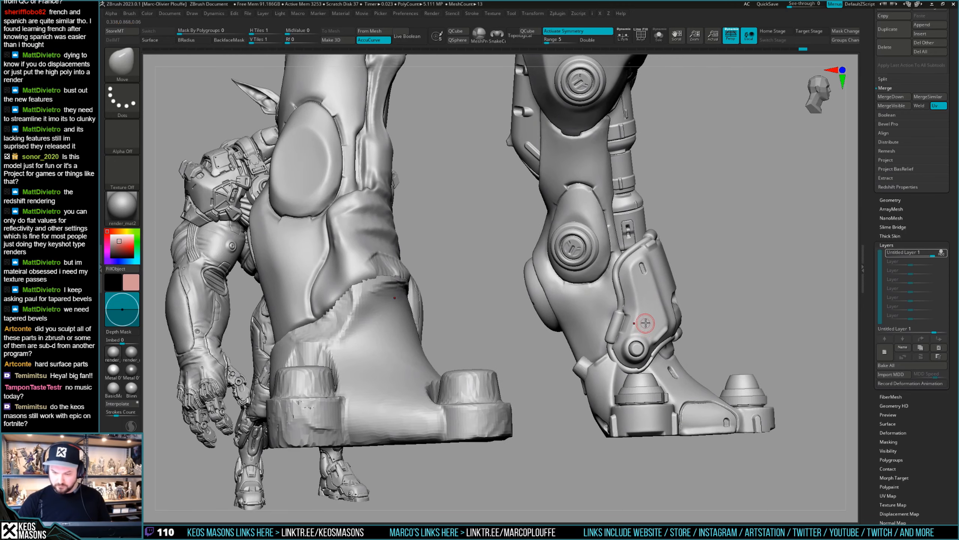
key(b)
key(h)
key(p)
mouse_move(584, 325)
right_down()
mouse_move(599, 314)
mouse_move(602, 380)
mouse_move(627, 287)
right_up()
key(b)
click(627, 277)
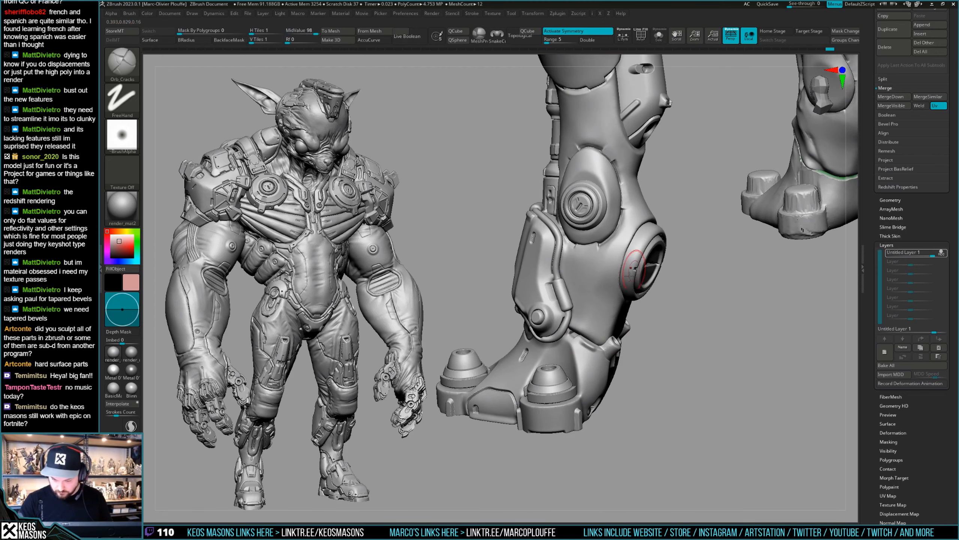
mouse_move(578, 345)
right_down()
mouse_move(566, 323)
mouse_move(600, 339)
right_up()
right_drag(607, 294, 611, 213)
right_drag(623, 272, 616, 204)
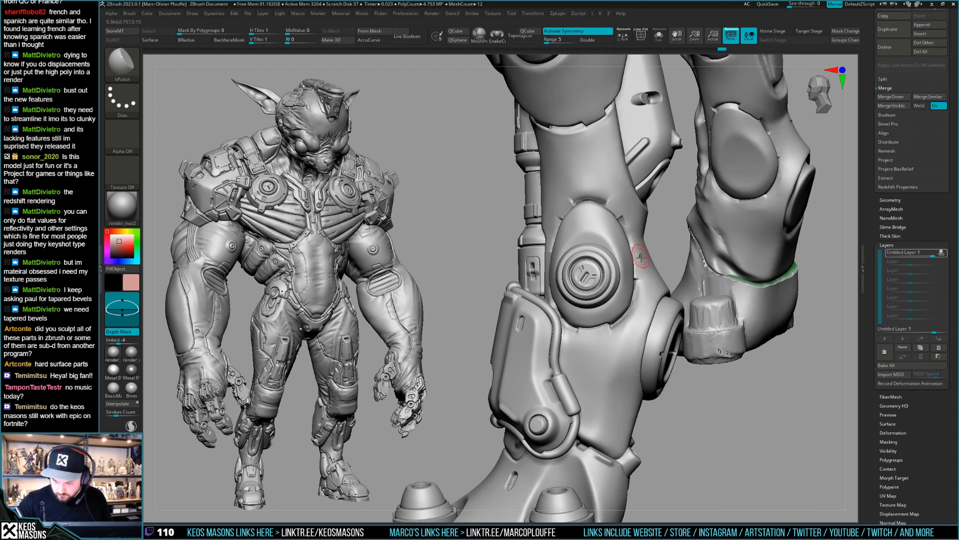
mouse_move(640, 256)
right_down()
mouse_move(636, 274)
mouse_move(644, 270)
mouse_move(589, 333)
mouse_move(606, 274)
mouse_move(557, 212)
mouse_move(620, 265)
mouse_move(668, 327)
mouse_move(601, 330)
mouse_move(607, 319)
right_up()
Step: Switch to the alpha stamping brush with a rounded-bar alpha and stamp a small slot at the boss surround's upper edge
key(space)
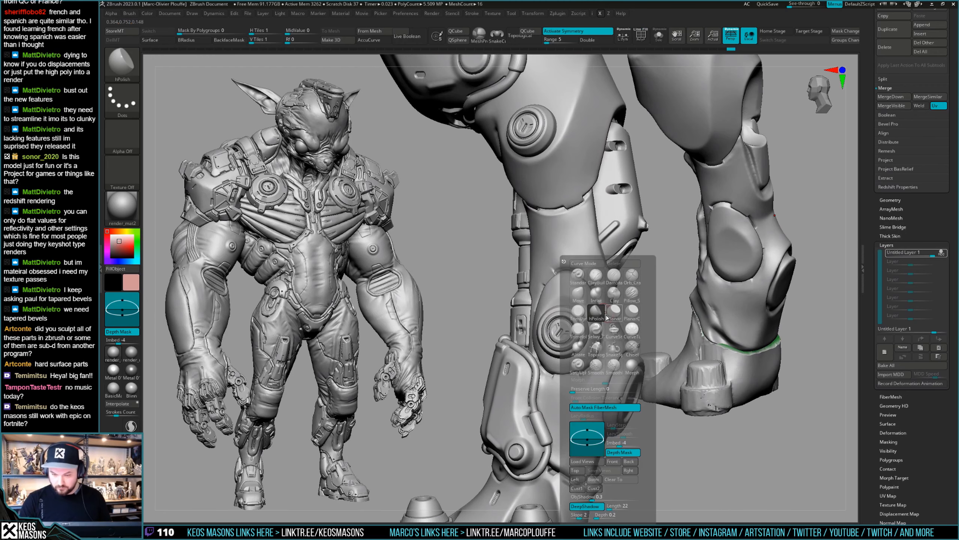
click(578, 365)
right_drag(673, 249, 607, 253)
key(a)
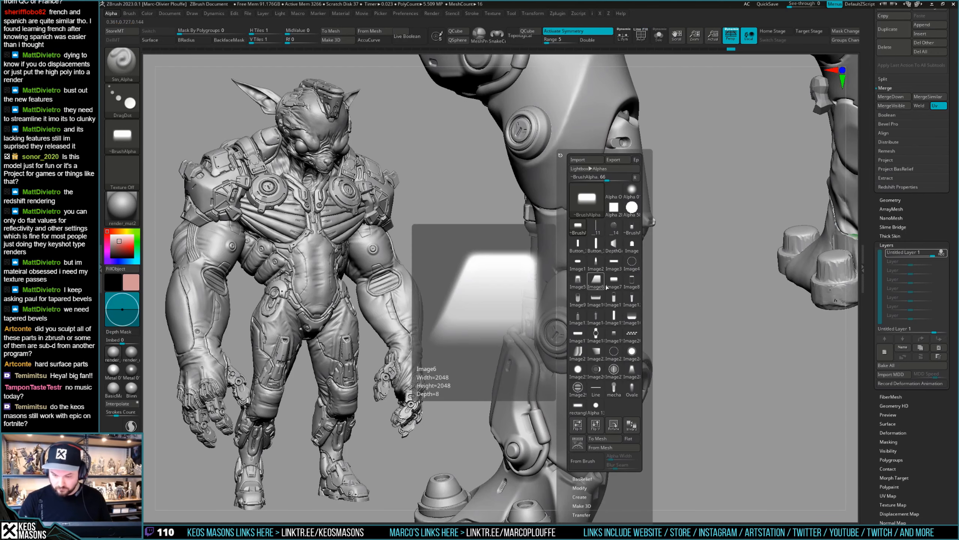
click(613, 260)
right_drag(698, 206, 592, 273)
right_drag(588, 308, 591, 265)
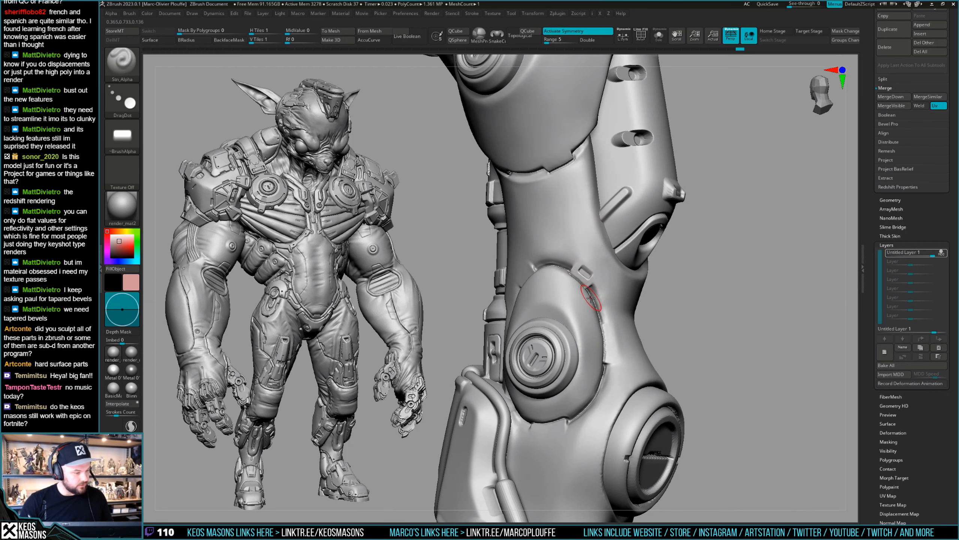
Step: Undo the trial slots, adjust the draw size and stamp the slot again beside the boss surround's upper notch
key(ctrl+z)
key(space)
drag(581, 269, 586, 268)
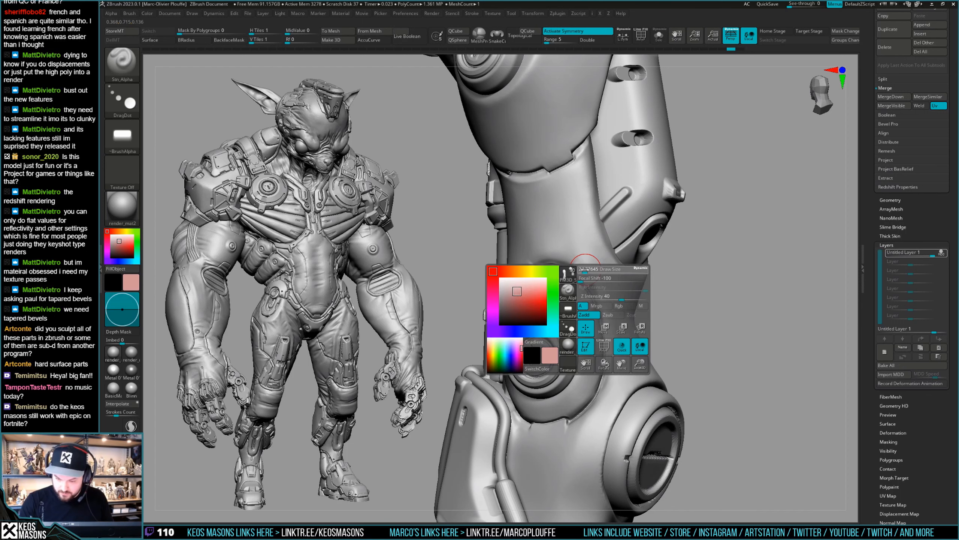
key(ctrl+z)
key(space)
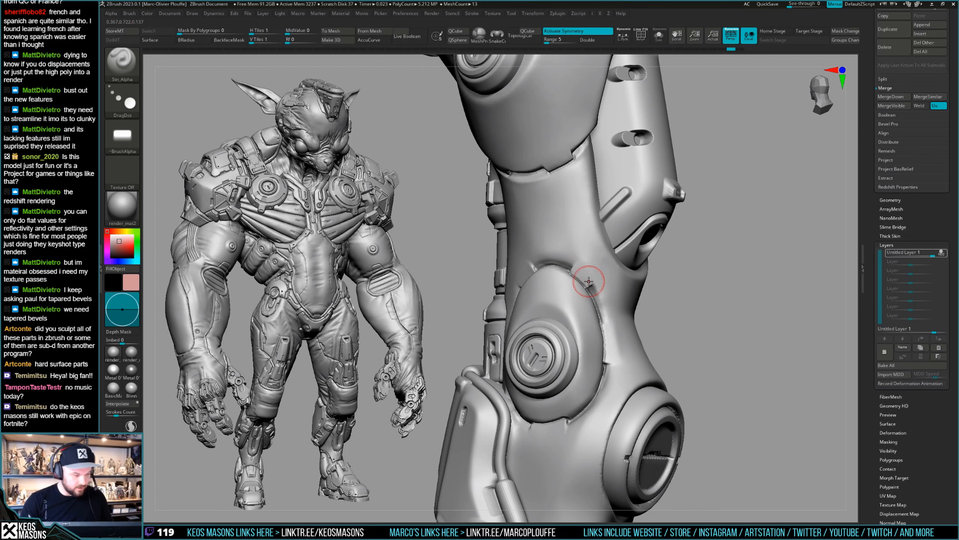
mouse_move(586, 272)
right_down()
mouse_move(658, 273)
mouse_move(599, 271)
right_up()
key(ctrl+z)
key(space)
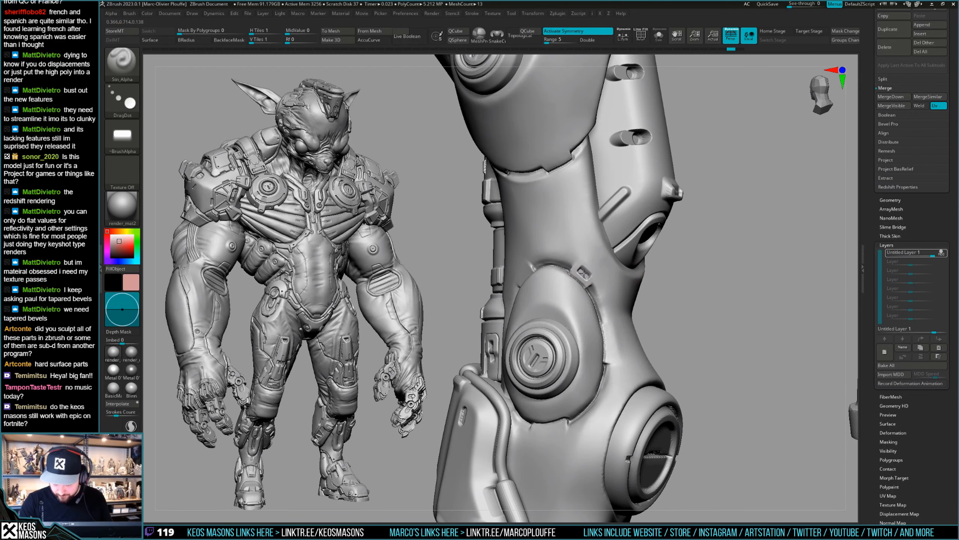
Step: Stamp matching small slots around the upper, rear and lower edges of the boss surround on both sides of the calf
right_drag(585, 272, 642, 272)
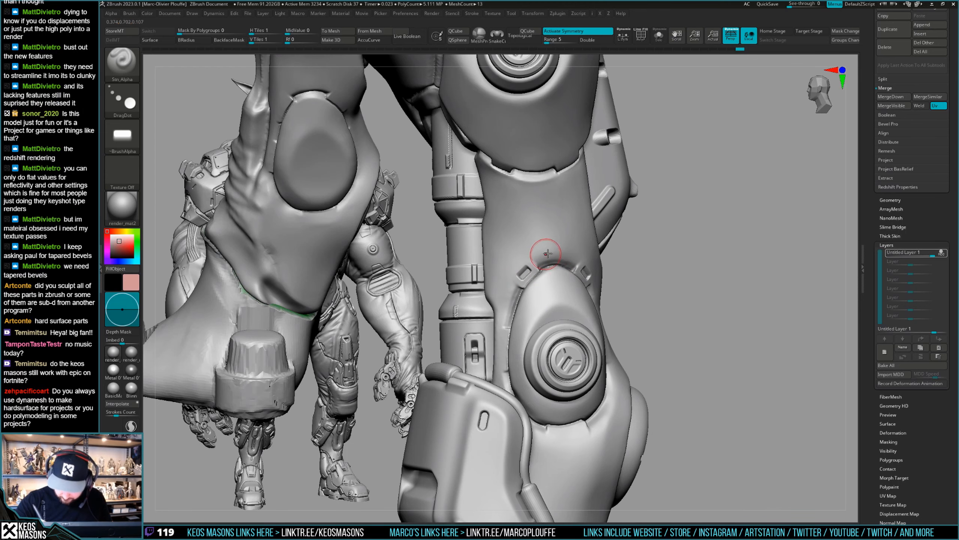
mouse_move(547, 253)
right_down()
mouse_move(575, 379)
mouse_move(624, 301)
mouse_move(619, 257)
mouse_move(688, 299)
mouse_move(647, 330)
mouse_move(654, 281)
mouse_move(685, 222)
mouse_move(751, 215)
mouse_move(752, 227)
mouse_move(740, 223)
mouse_move(719, 257)
mouse_move(753, 250)
mouse_move(705, 301)
right_up()
key(ctrl)
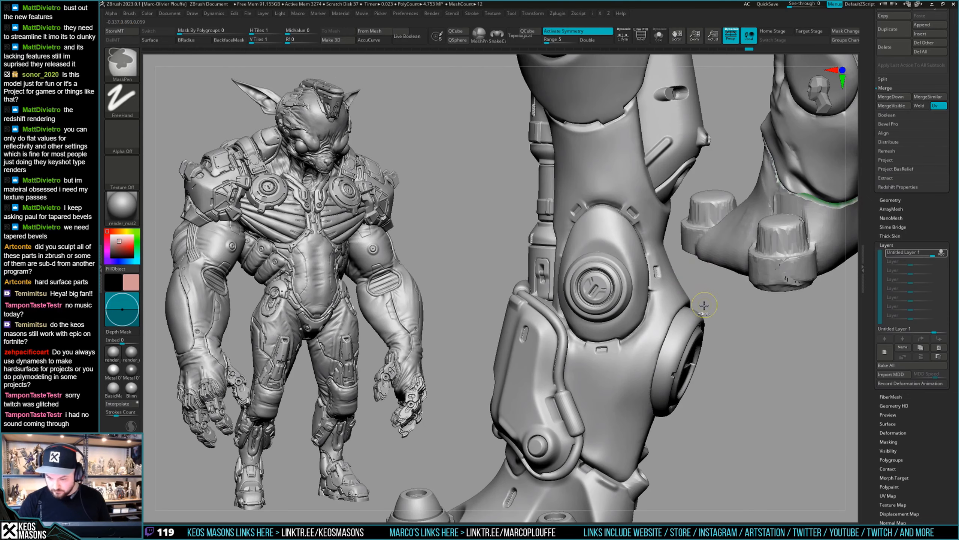
mouse_move(701, 309)
right_down()
mouse_move(610, 359)
mouse_move(660, 277)
mouse_move(719, 275)
mouse_move(621, 257)
mouse_move(675, 329)
mouse_move(657, 230)
right_up()
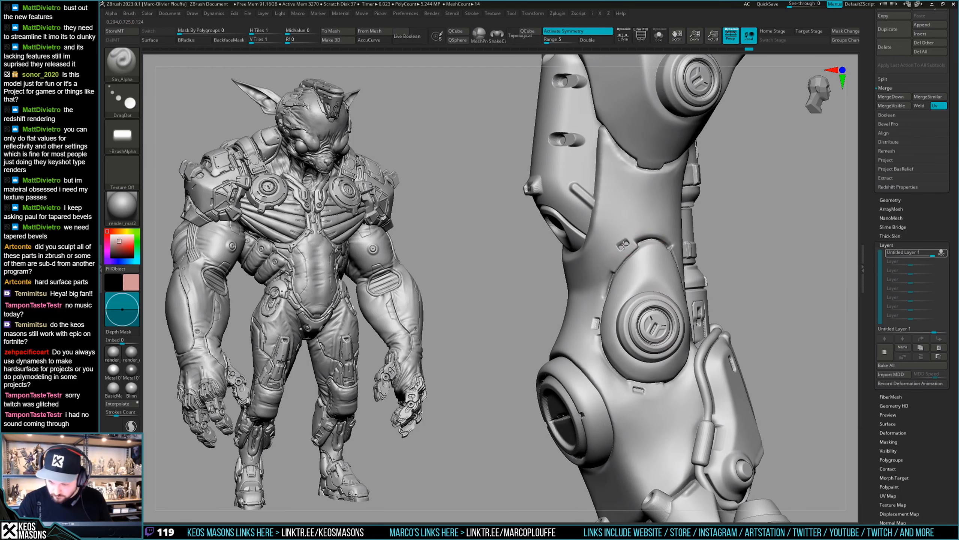
right_drag(624, 249, 681, 250)
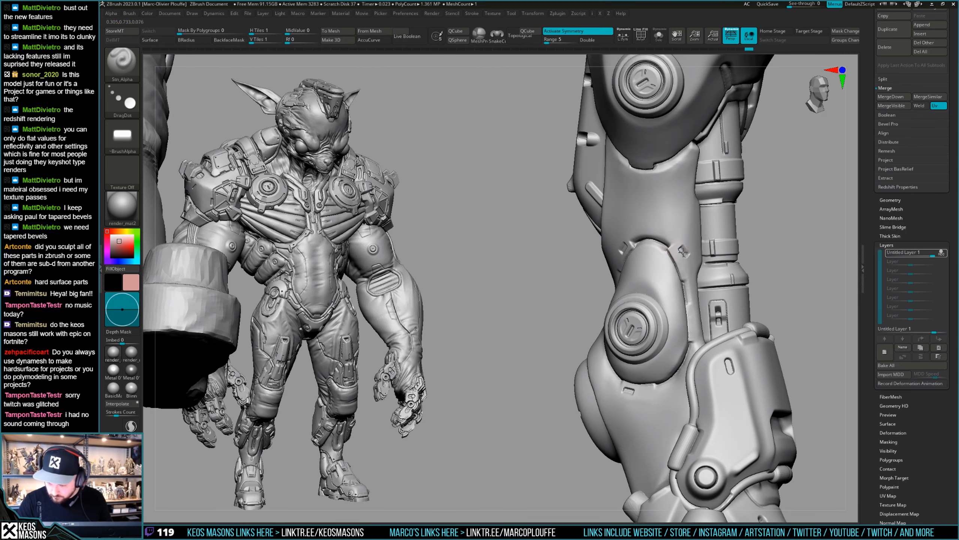
Step: Stamp another slot between the boss surround and the piston and check the rear knee plate for placement
right_drag(693, 335, 678, 334)
drag(698, 330, 696, 331)
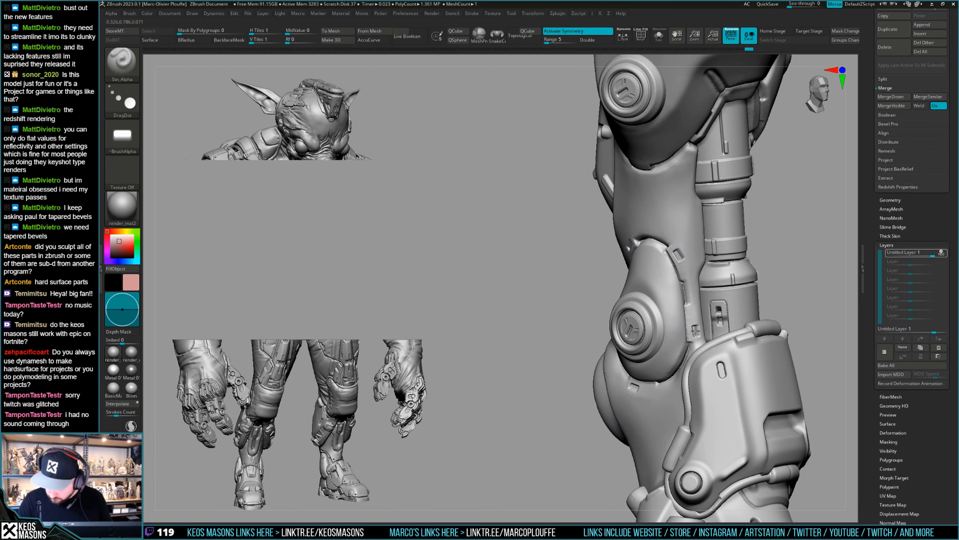
right_drag(697, 329, 657, 325)
right_drag(754, 321, 658, 310)
alt+click(665, 314)
ctrl+right_drag(657, 310, 642, 283)
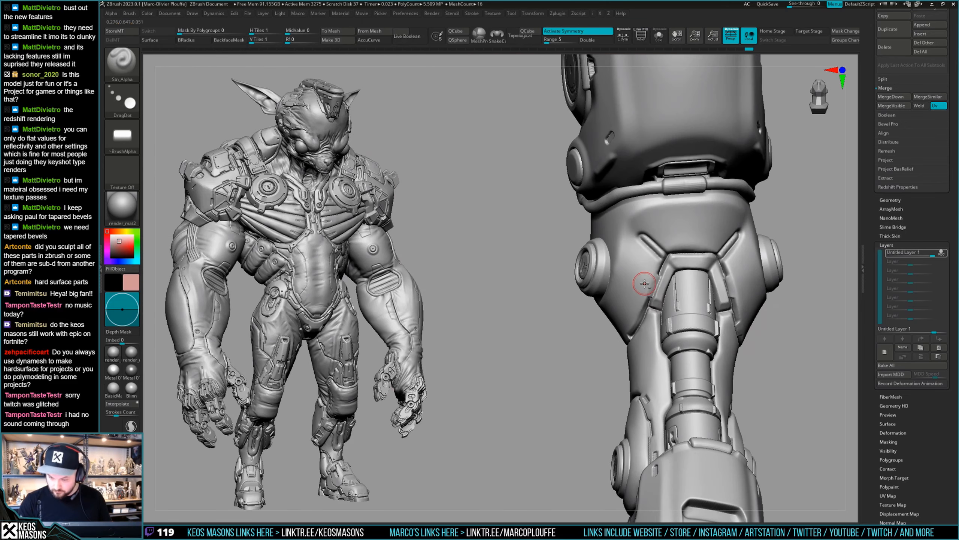
drag(643, 282, 647, 283)
Step: Try stamping a different alpha on the lower calf beside the side plate, adjusting the draw size
mouse_move(657, 282)
right_down()
mouse_move(741, 287)
mouse_move(690, 281)
mouse_move(722, 314)
mouse_move(600, 311)
mouse_move(580, 355)
mouse_move(602, 380)
mouse_move(584, 393)
mouse_move(584, 367)
right_up()
key(space)
mouse_move(836, 219)
right_down()
mouse_move(578, 353)
mouse_move(581, 363)
right_up()
key(a)
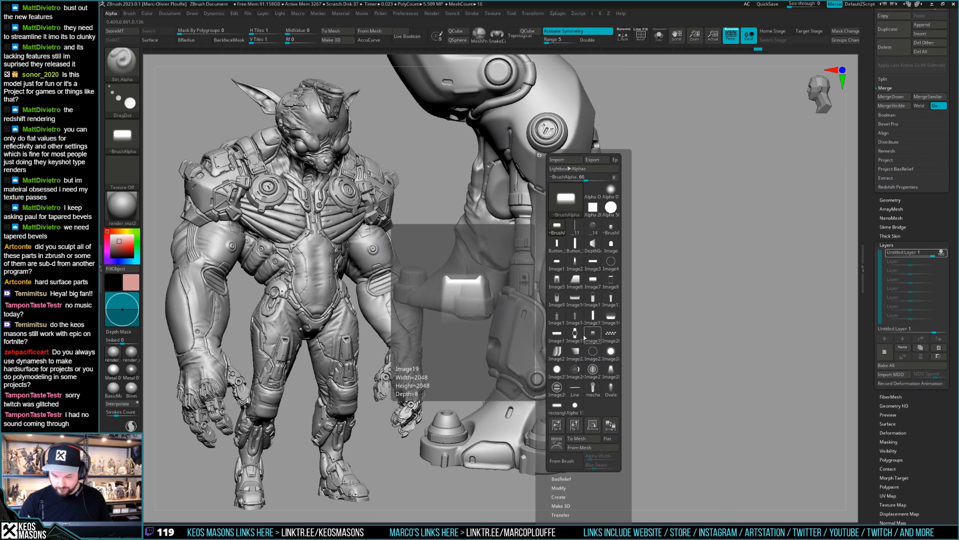
click(611, 227)
alt+right_drag(562, 351, 570, 321)
key(s)
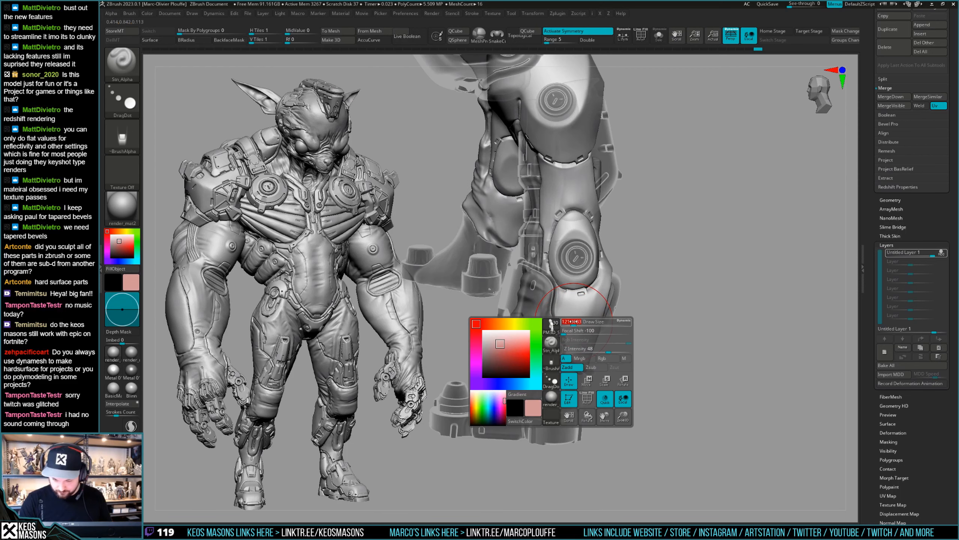
drag(573, 321, 569, 322)
drag(568, 324, 565, 327)
right_drag(590, 397, 563, 400)
key(ctrl+z)
drag(566, 328, 564, 327)
right_drag(650, 342, 593, 323)
Step: Try stamping the Image19 alpha on the lower calf beside the side plate and undo it
key(F4)
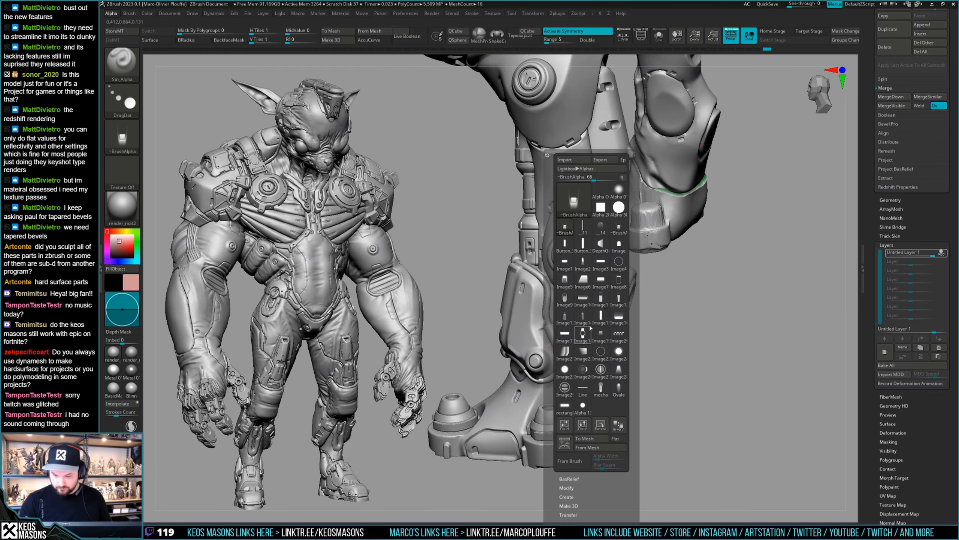
mouse_move(608, 309)
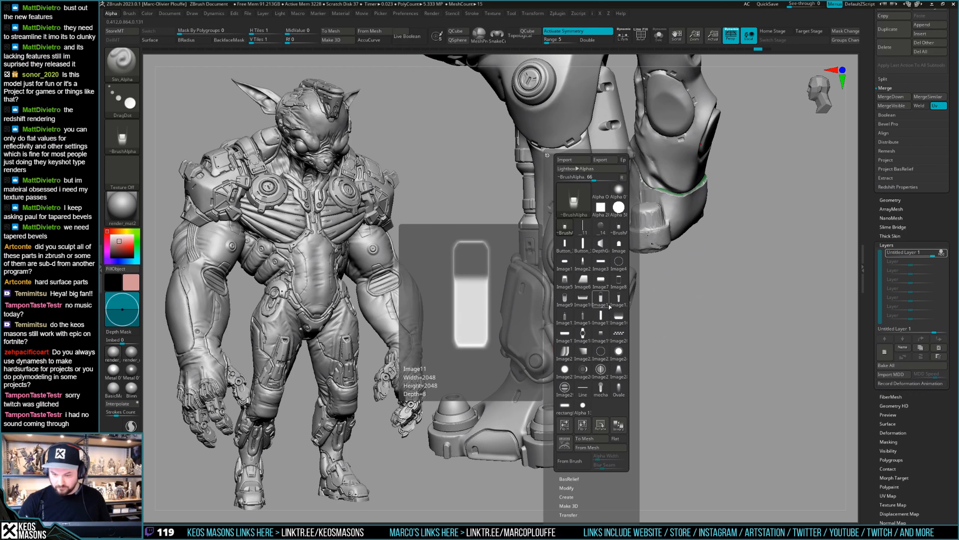
click(600, 333)
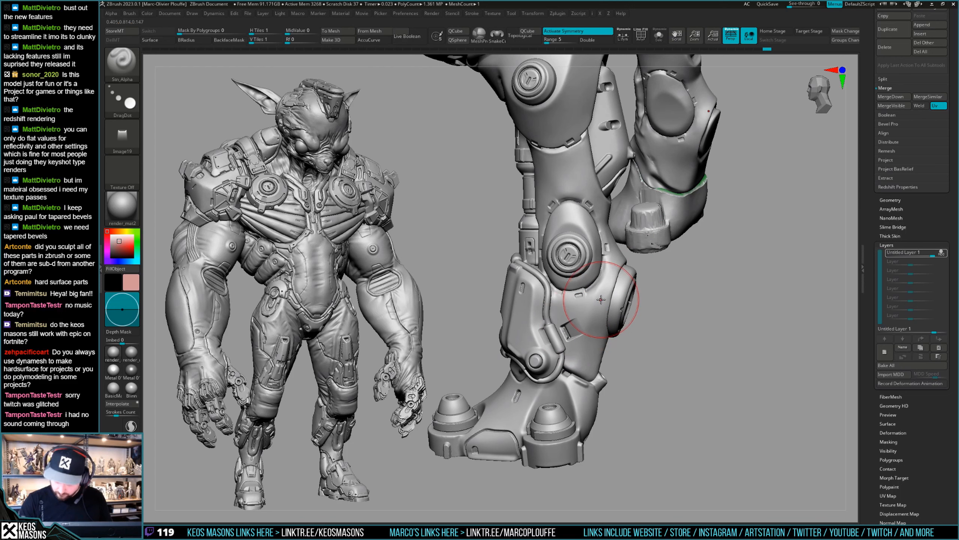
key(ctrl+z)
Step: Try stamping a rounded-rectangle alpha at several sizes on the lower calf and undo the stamps
key(F4)
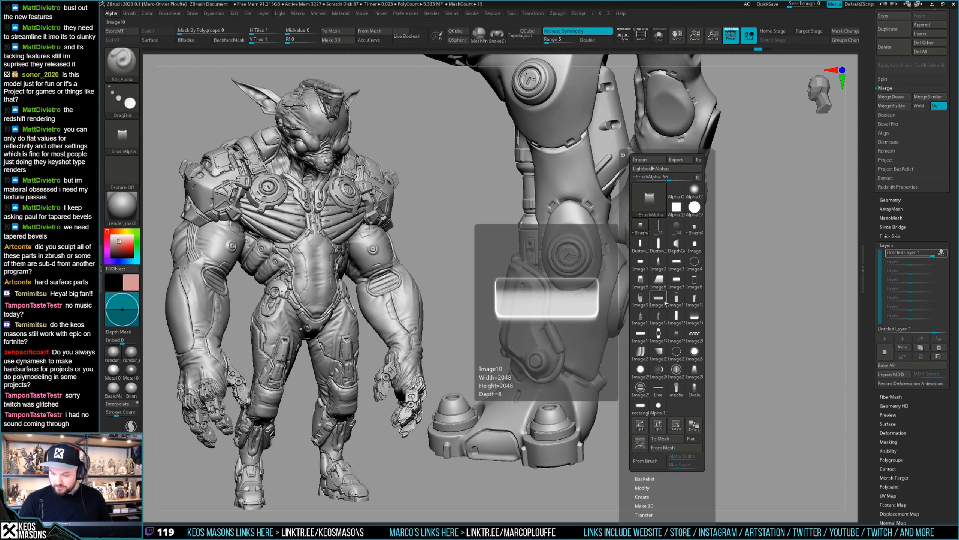
click(666, 302)
key(space)
mouse_move(565, 333)
mouse_down()
mouse_move(549, 341)
mouse_move(562, 333)
mouse_up()
click(574, 407)
key(ctrl+z)
key(shift+t)
mouse_move(568, 332)
right_down()
mouse_move(605, 327)
mouse_move(590, 331)
right_up()
key(ctrl+z)
Step: Try stamping the DepthGrab01a alpha on the lower calf beside the side plate and undo each attempt
key(F6)
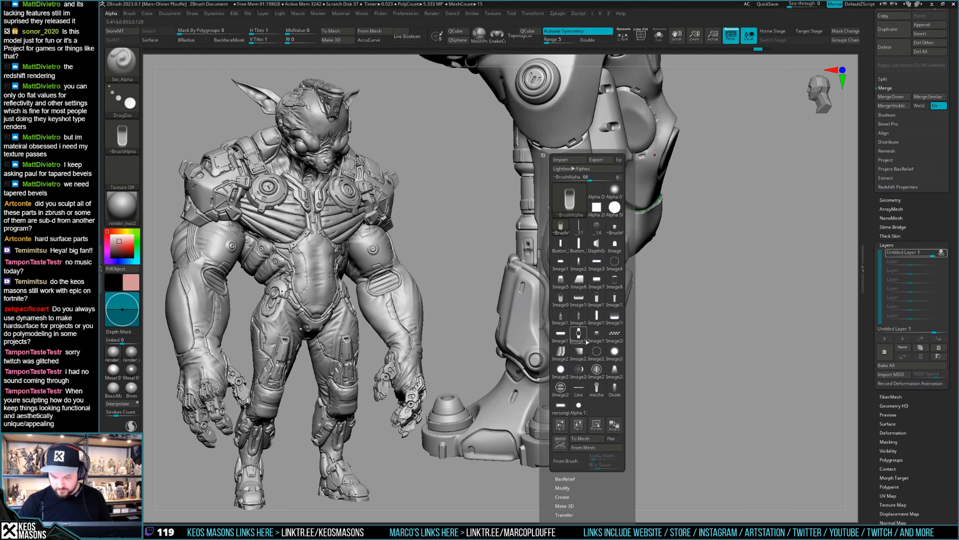
click(596, 243)
key(space)
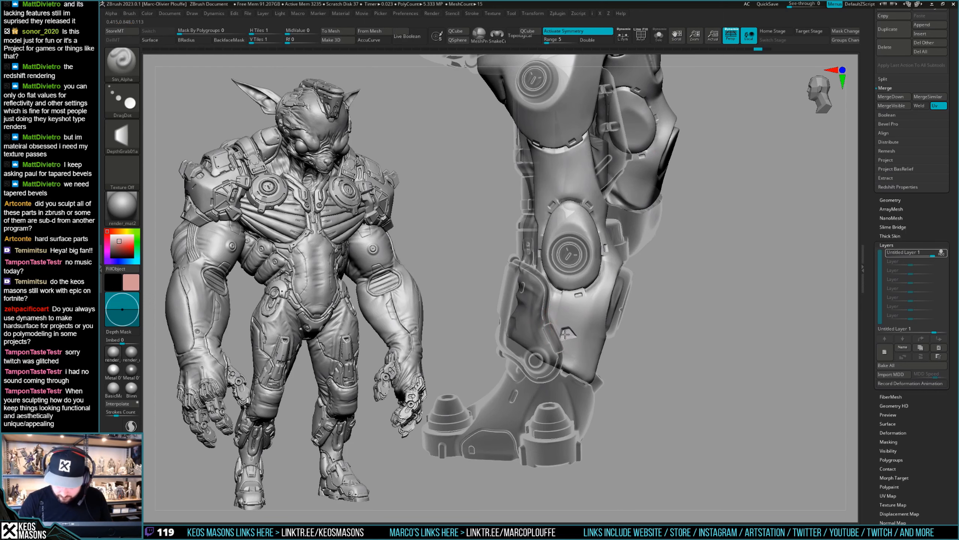
key(ctrl+z)
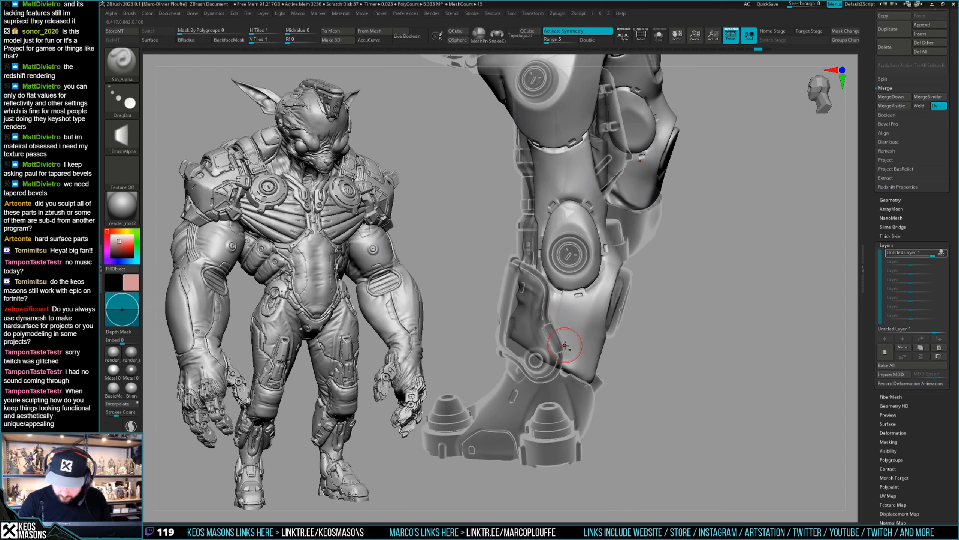
drag(559, 335, 560, 335)
mouse_move(561, 335)
ctrl+right_down()
mouse_move(558, 308)
mouse_move(589, 295)
mouse_move(558, 350)
ctrl+right_up()
drag(558, 350, 559, 344)
key(ctrl+z)
Step: Try stamping the wedge-shaped alpha on the upper knee plate beside its round joint and undo it
ctrl+right_drag(567, 340, 604, 313)
mouse_move(604, 314)
right_down()
mouse_move(666, 338)
mouse_move(680, 325)
mouse_move(661, 342)
mouse_move(649, 297)
right_up()
alt+right_drag(581, 179, 578, 253)
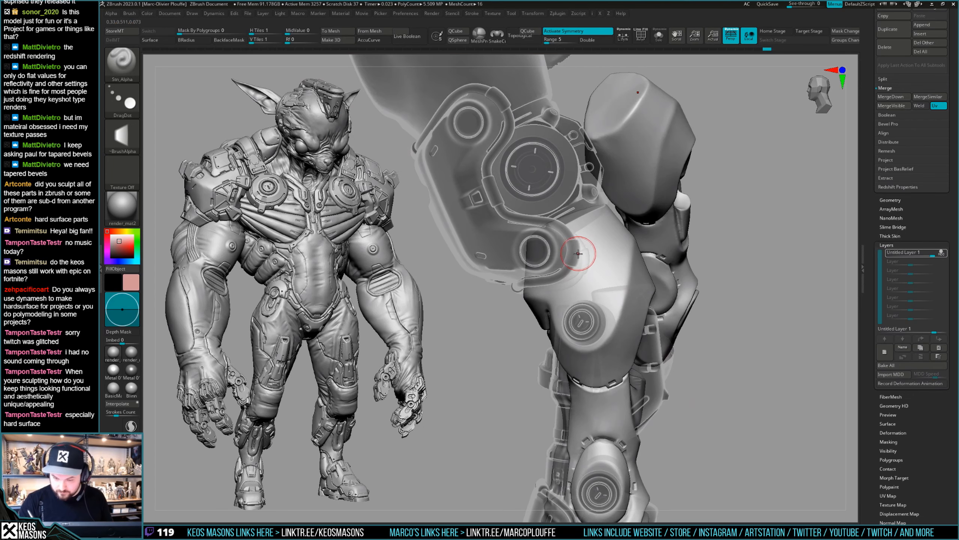
drag(578, 253, 578, 255)
key(ctrl+z)
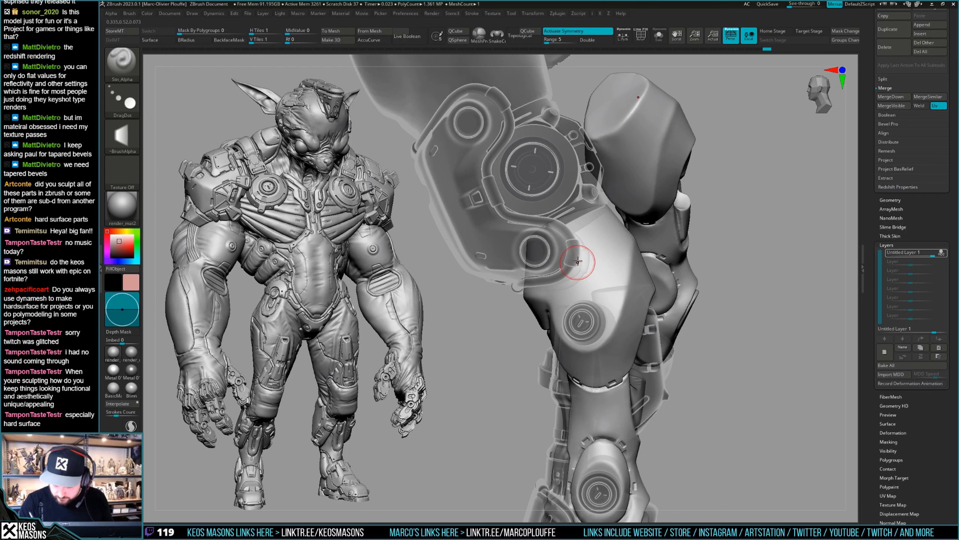
Step: Undo the last stamp and stamp the wedge-shaped alpha again on the upper calf shell beside the knee plate's round joint
key(ctrl+z)
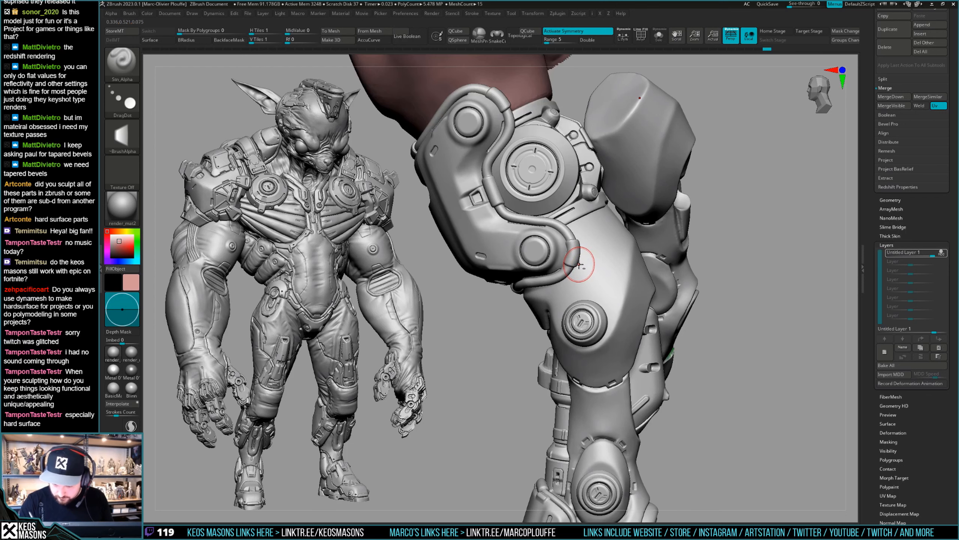
drag(580, 264, 579, 260)
mouse_move(580, 253)
right_down()
mouse_move(682, 263)
mouse_move(683, 276)
right_up()
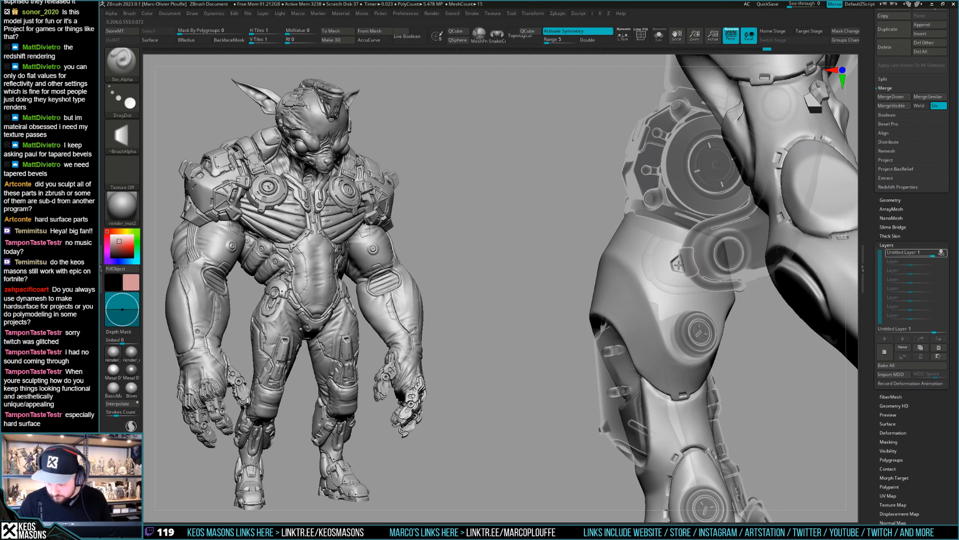
mouse_move(679, 265)
right_down()
mouse_move(698, 315)
mouse_move(679, 345)
mouse_move(637, 353)
mouse_move(647, 322)
mouse_move(625, 307)
mouse_move(642, 287)
right_up()
Step: Stamp the Image7 rounded-rectangle alpha on the lower calf beside the long recess, with backface masking enabled
key(a)
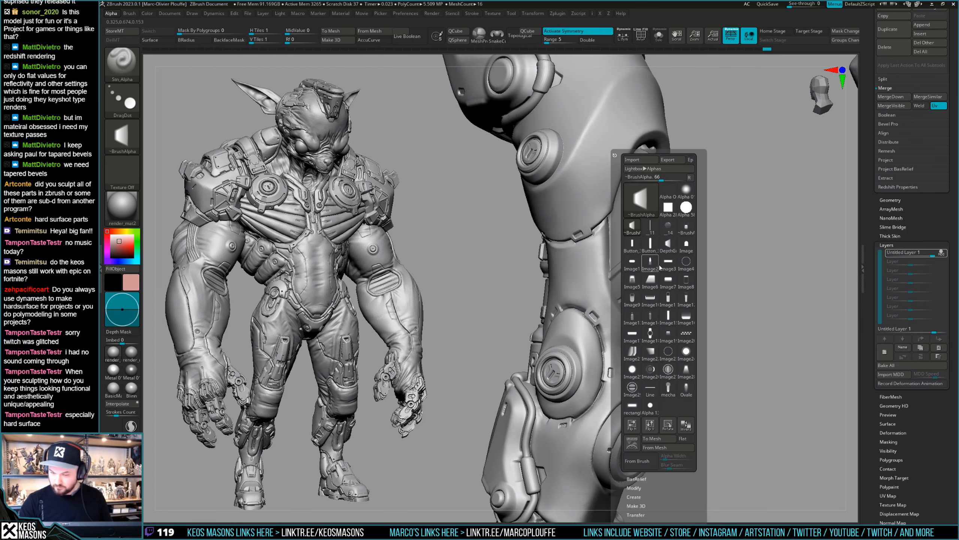
click(668, 289)
right_drag(608, 246, 603, 250)
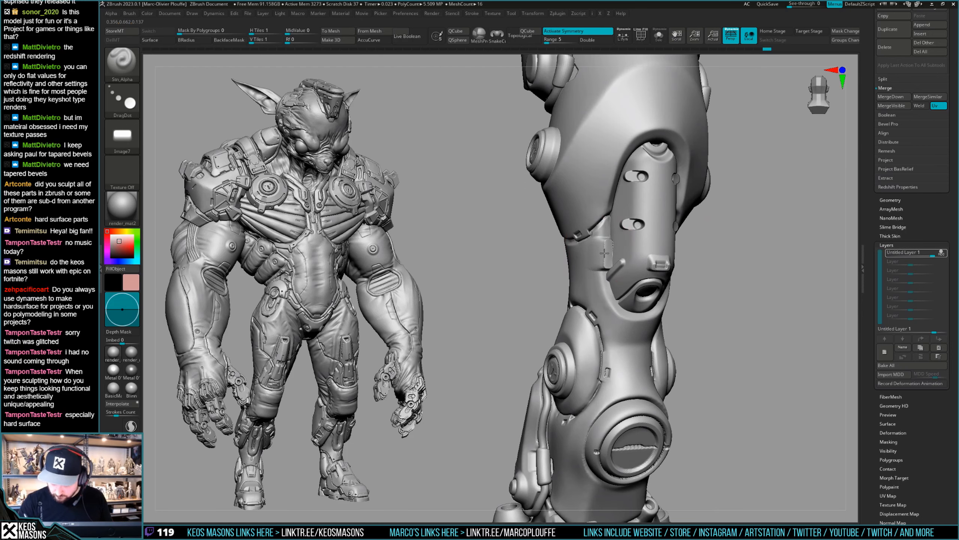
right_click(603, 257)
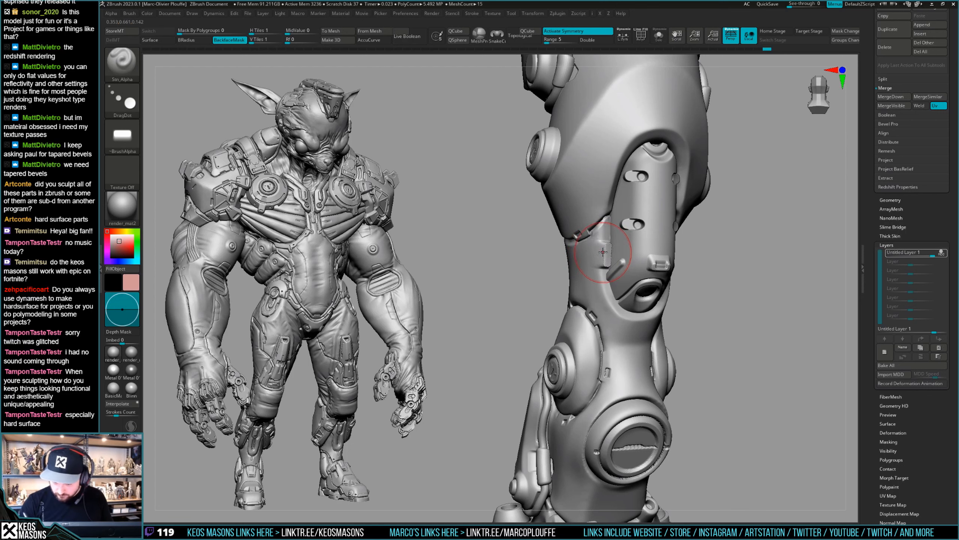
mouse_move(603, 252)
right_down()
mouse_move(684, 275)
mouse_move(676, 262)
mouse_move(609, 251)
right_up()
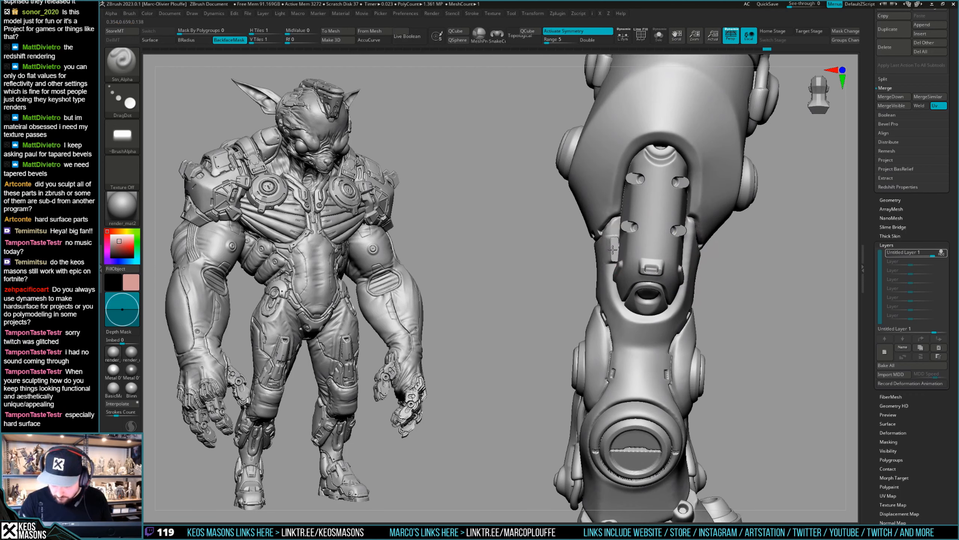
Step: Try stamping the same rounded-rectangle alpha higher up on the calf shell beside the long recess
mouse_move(695, 258)
right_down()
mouse_move(685, 259)
mouse_move(693, 272)
mouse_move(681, 272)
mouse_move(732, 300)
mouse_move(707, 314)
mouse_move(651, 274)
right_up()
key(shift)
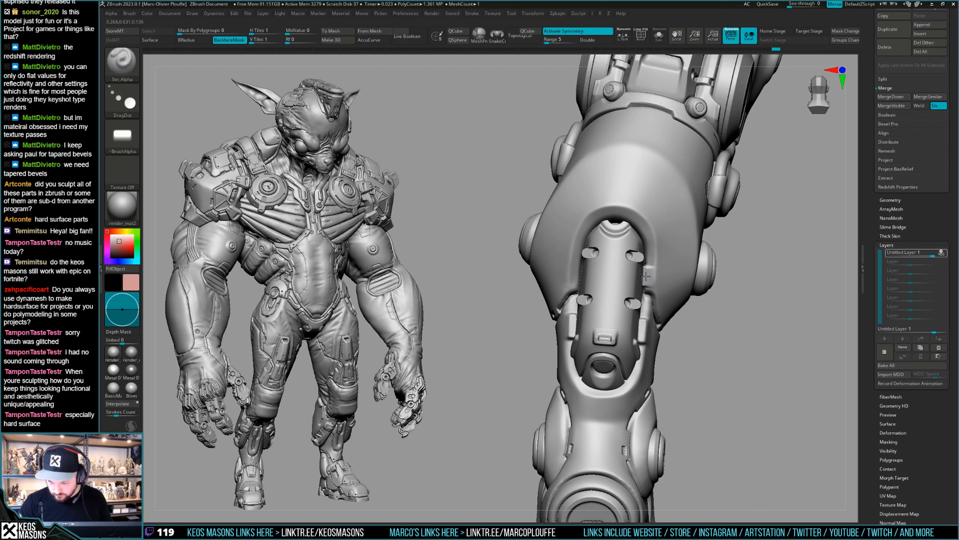
right_drag(647, 274, 642, 272)
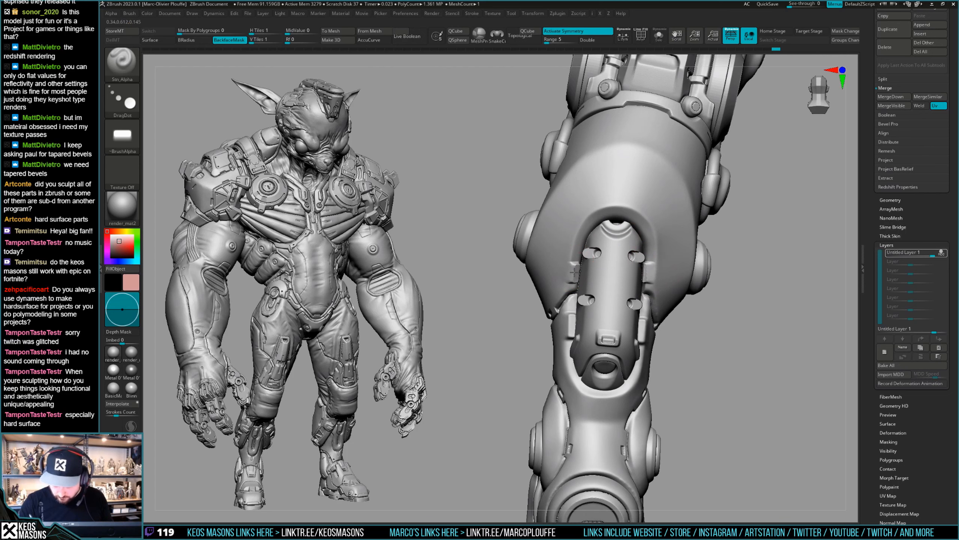
mouse_move(582, 266)
right_down()
mouse_move(659, 276)
mouse_move(676, 320)
mouse_move(638, 310)
mouse_move(604, 265)
right_up()
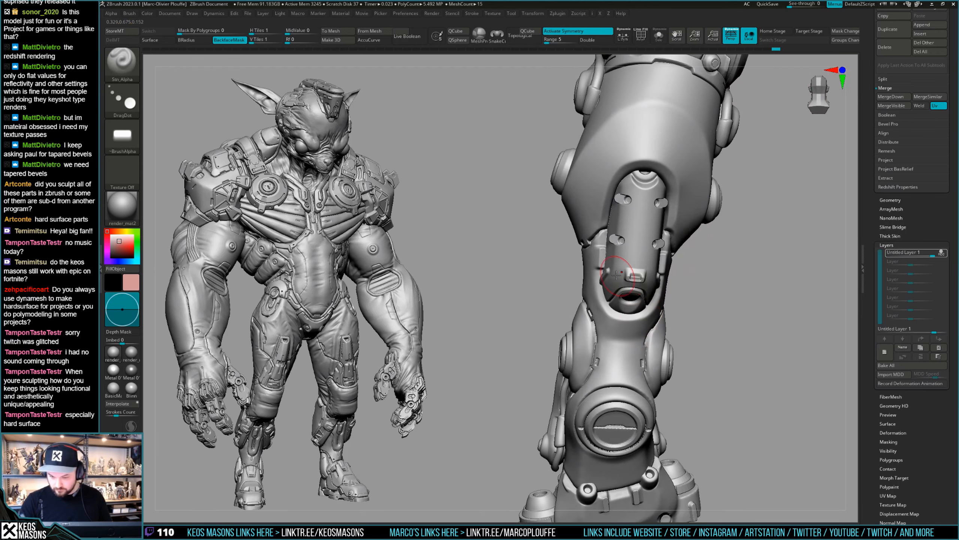
Step: Mask the stamped rounded-rectangle details on both sides of the long calf recess
key(space)
key(ctrl)
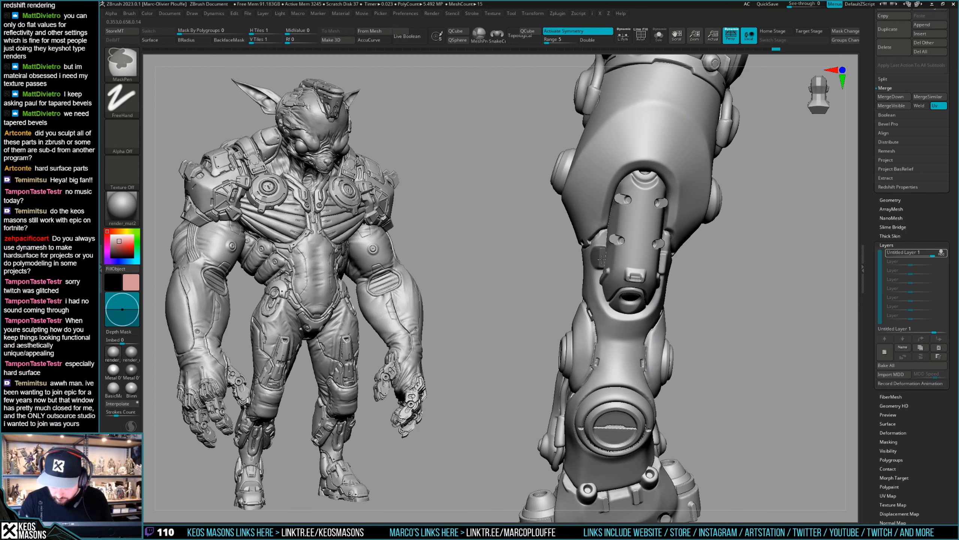
mouse_move(610, 257)
right_down()
mouse_move(660, 263)
mouse_move(665, 299)
right_up()
Step: Carve the recess rim next to the masked details with the Orb_Cracks brush
key(space)
click(663, 312)
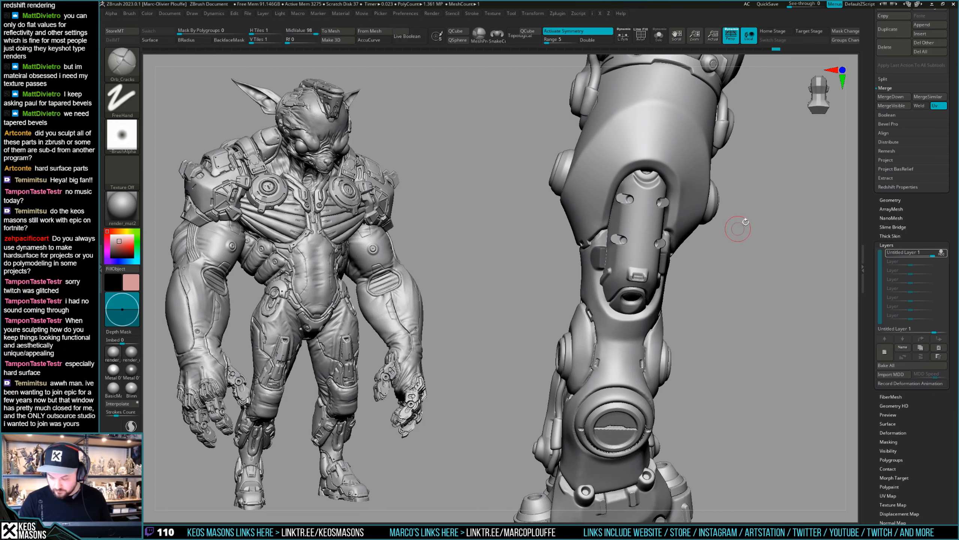
mouse_move(593, 272)
right_down()
mouse_move(609, 286)
mouse_move(676, 261)
right_up()
key(space)
right_drag(670, 223, 668, 224)
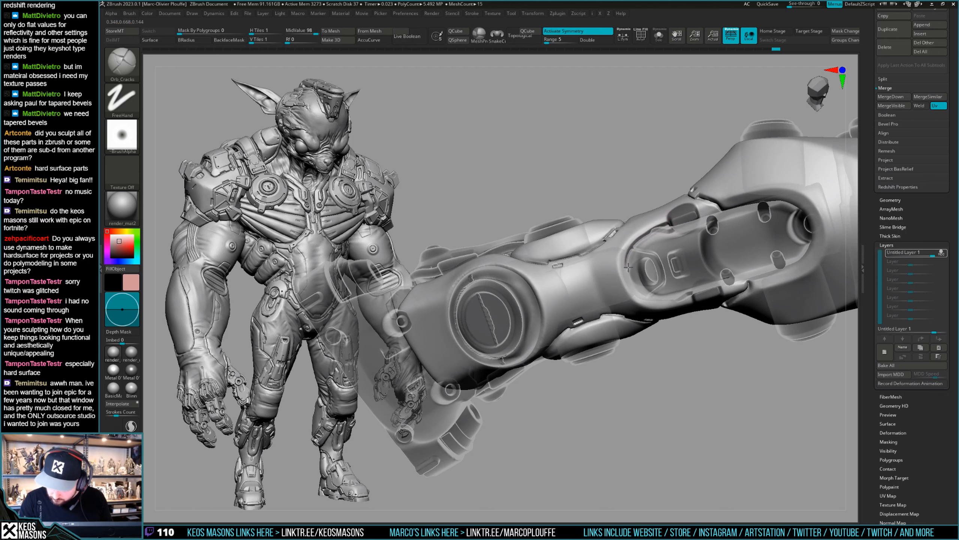
right_drag(632, 281, 652, 246)
right_drag(623, 276, 613, 281)
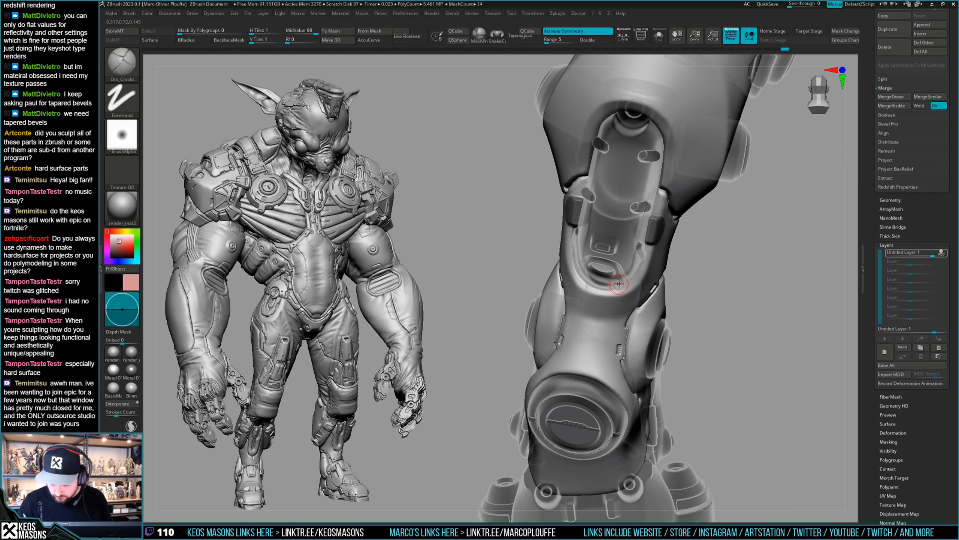
key(F3)
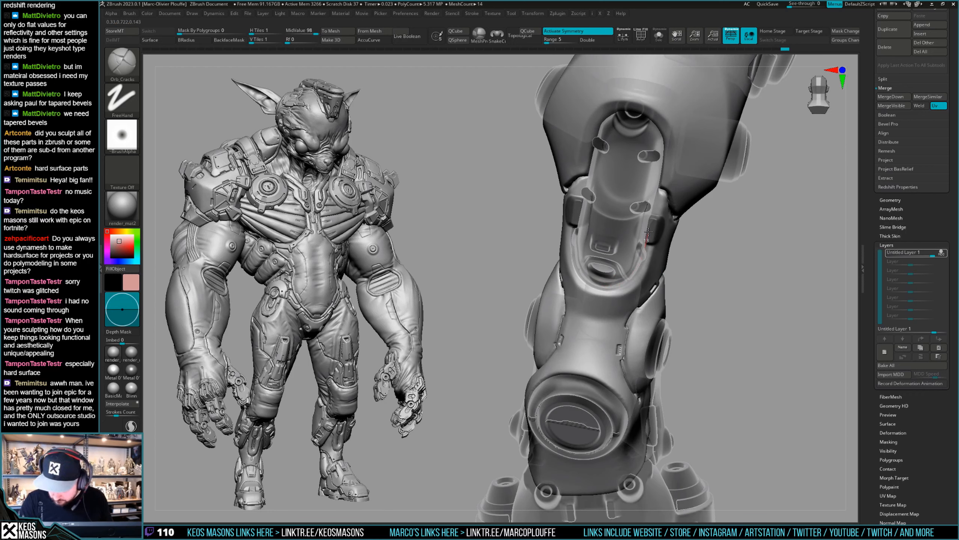
drag(648, 233, 649, 226)
mouse_move(648, 260)
ctrl+right_down()
mouse_move(647, 212)
mouse_move(650, 307)
ctrl+right_up()
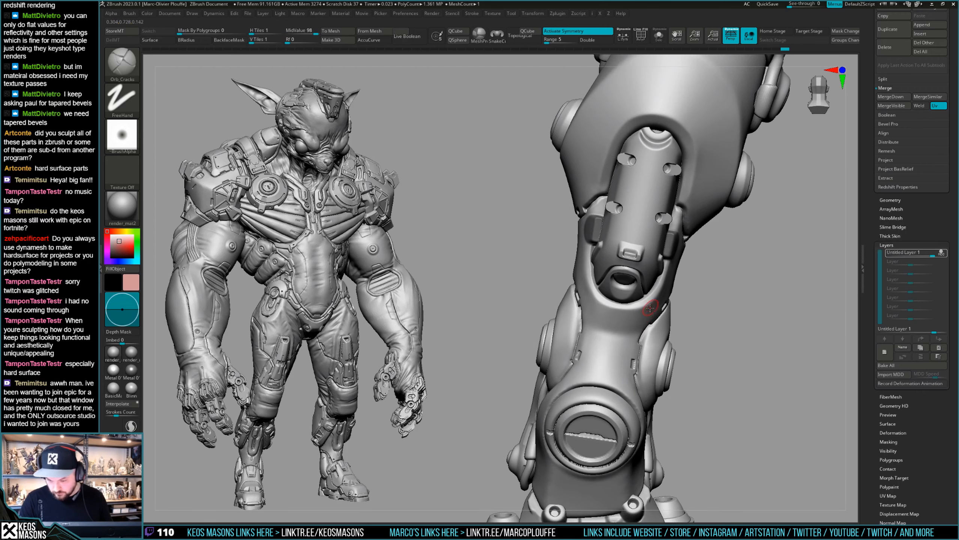
Step: Refine the crease above the masked details, where the recess rim meets the upper calf shell
mouse_move(636, 208)
alt+right_down()
mouse_move(620, 284)
mouse_move(588, 292)
alt+right_up()
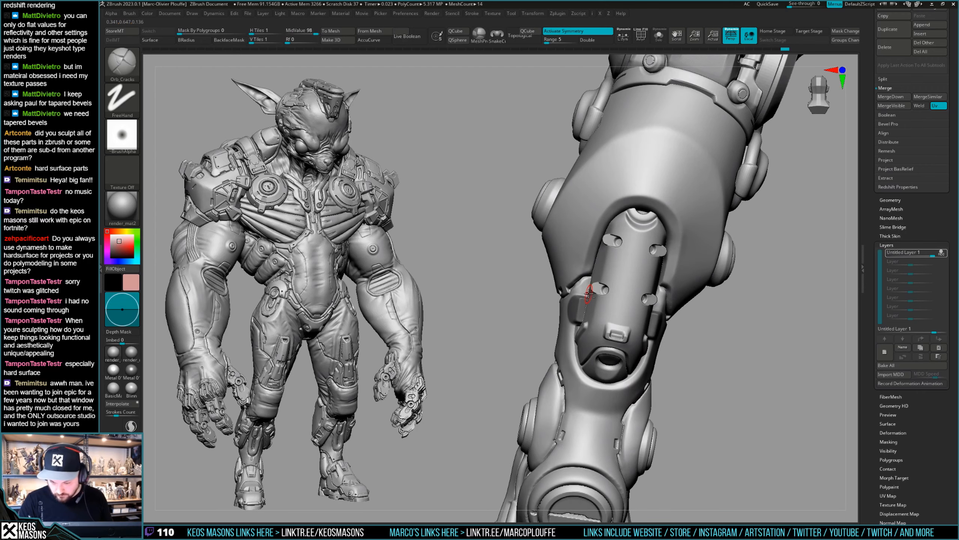
drag(588, 293, 587, 299)
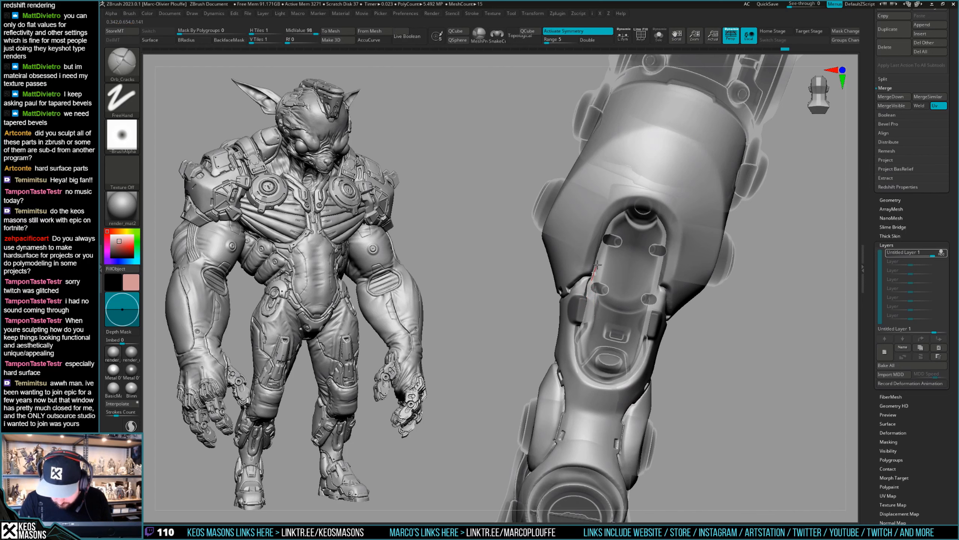
mouse_move(597, 262)
right_down()
mouse_move(659, 268)
mouse_move(649, 308)
right_up()
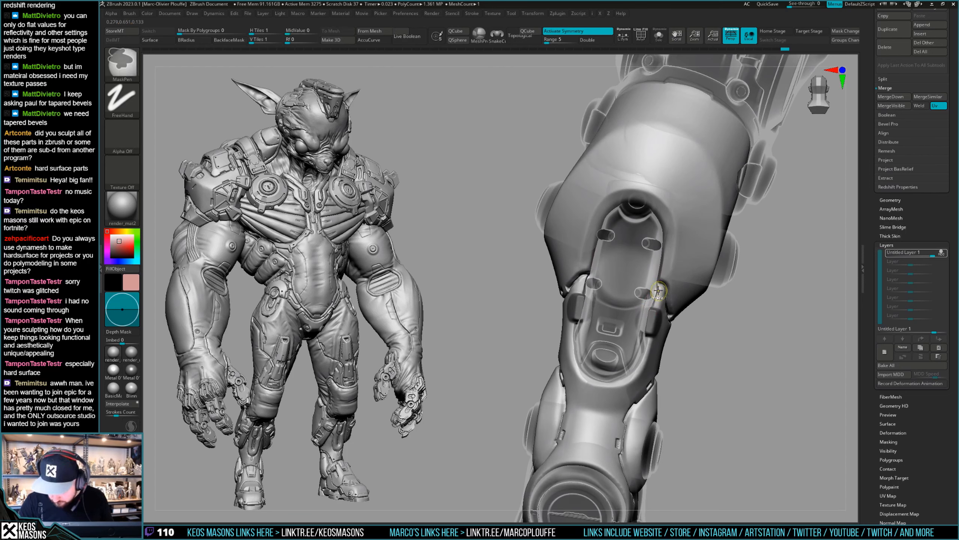
Step: Switch back to the Stn_Alpha brush, stamp a rounded-rectangle alpha on the recess rim above the masked details, and clear the mask
mouse_move(663, 296)
right_down()
mouse_move(663, 312)
mouse_move(627, 303)
right_up()
key(b)
click(650, 311)
key(a)
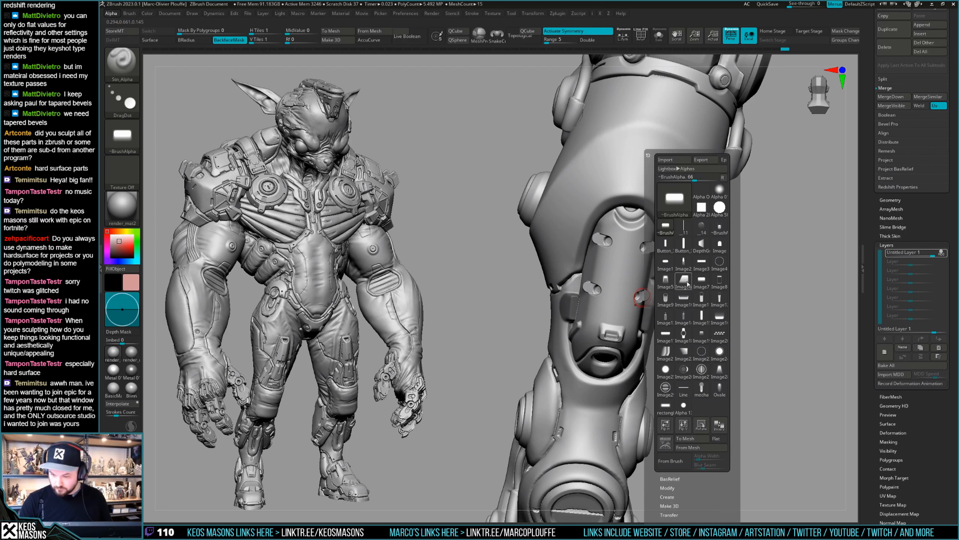
ctrl+right_drag(577, 273, 576, 292)
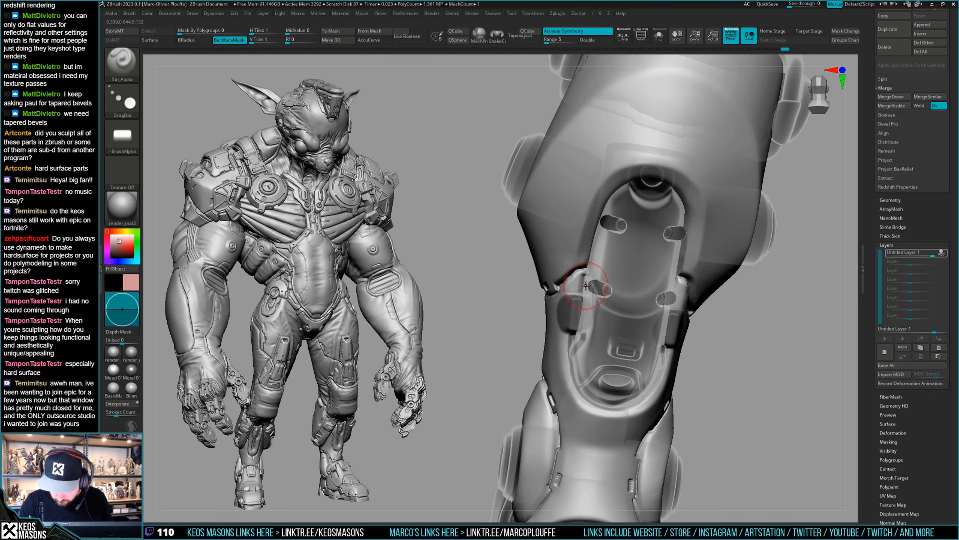
mouse_move(586, 286)
right_down()
mouse_move(675, 299)
mouse_move(680, 261)
right_up()
alt+right_drag(732, 307, 681, 286)
right_drag(688, 329, 634, 296)
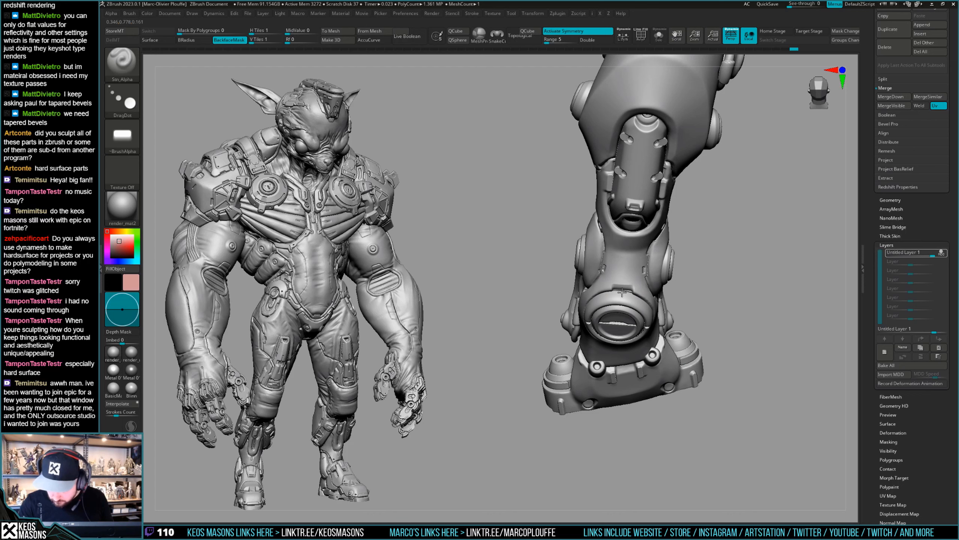
Step: Try stamping the rounded-rectangle alpha above the ankle's round joint ring and undo it
right_drag(621, 292, 657, 297)
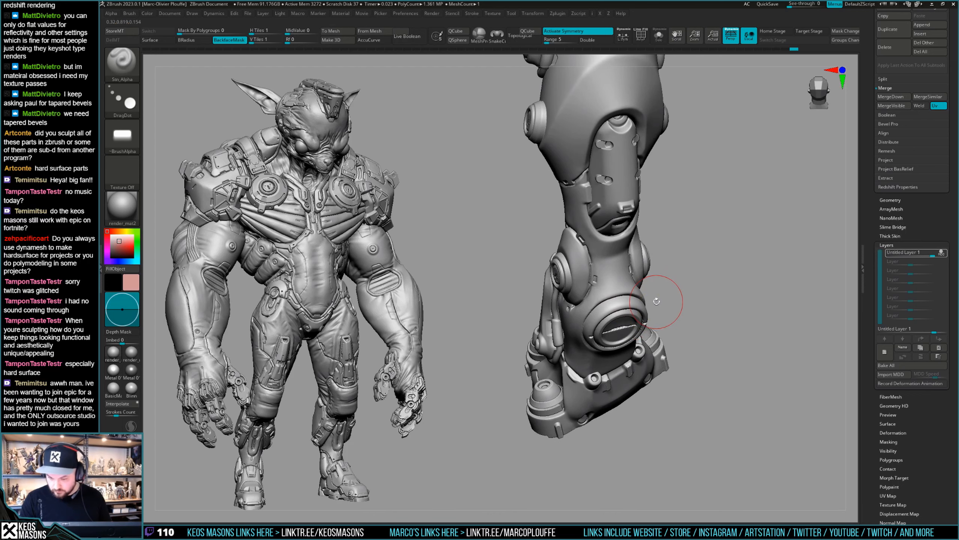
key(space)
right_drag(679, 336, 622, 306)
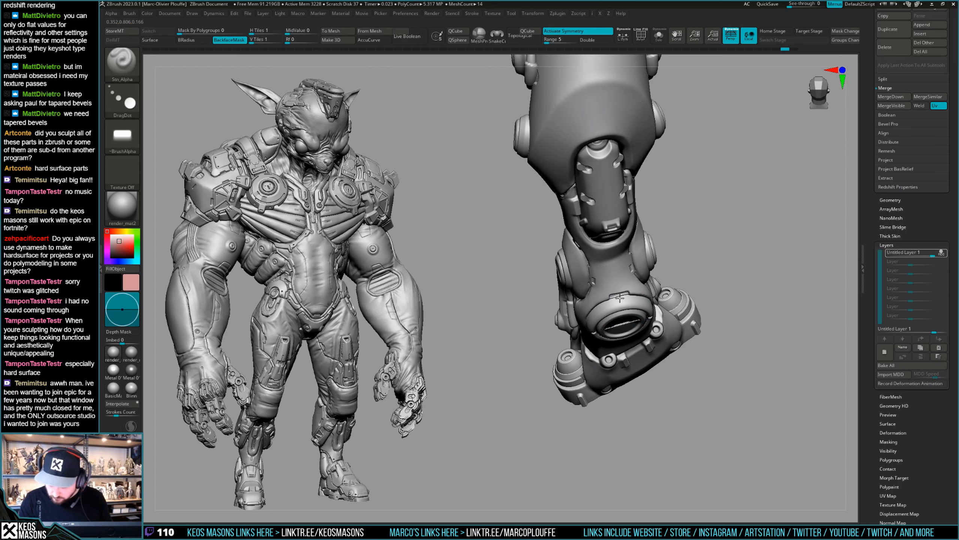
mouse_move(619, 298)
right_down()
mouse_move(644, 321)
mouse_move(620, 288)
mouse_move(685, 294)
mouse_move(694, 323)
right_up()
key(s)
key(space)
key(ctrl+z)
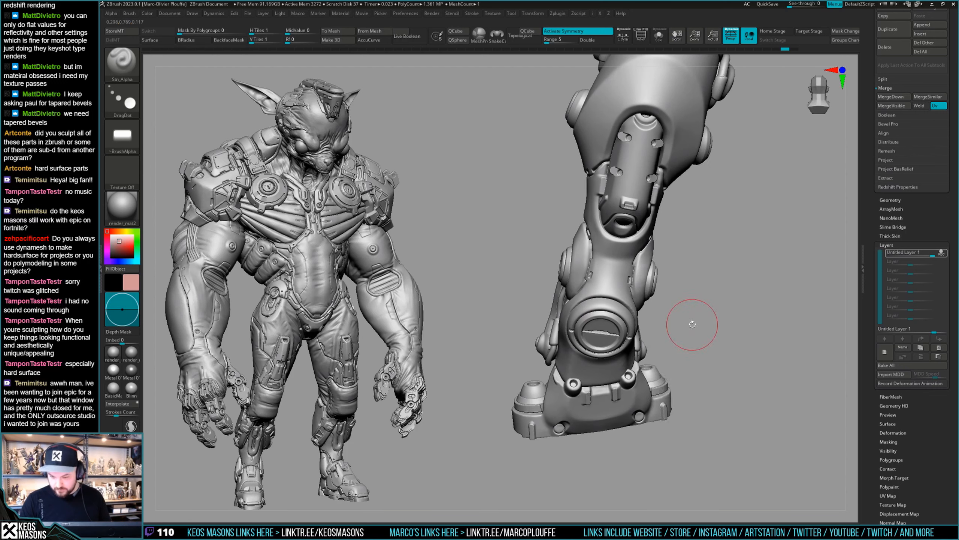
Step: Stamp the arch-shaped Image alpha on the lower sides of the ankle's round joint ring
key(F4)
click(722, 244)
right_drag(642, 287, 569, 352)
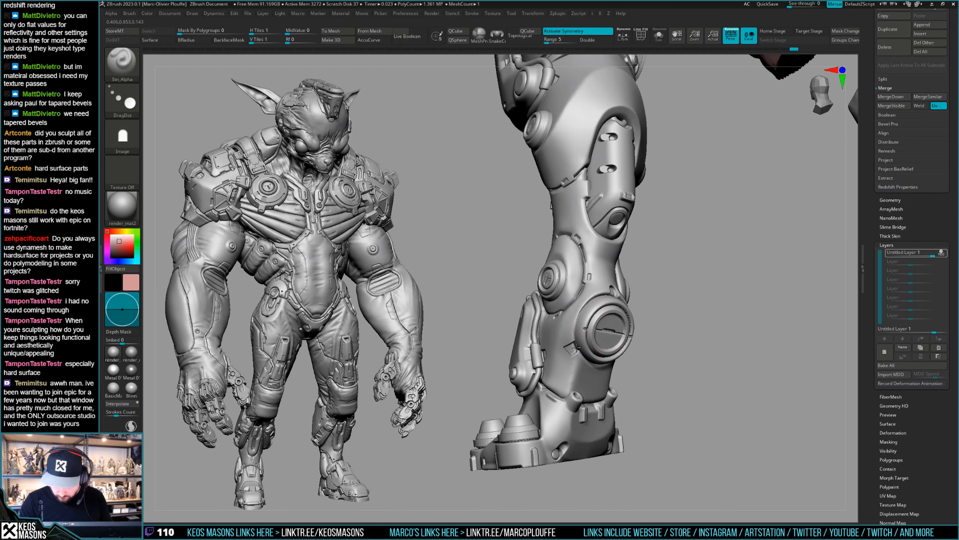
key(ctrl+z)
drag(578, 343, 577, 346)
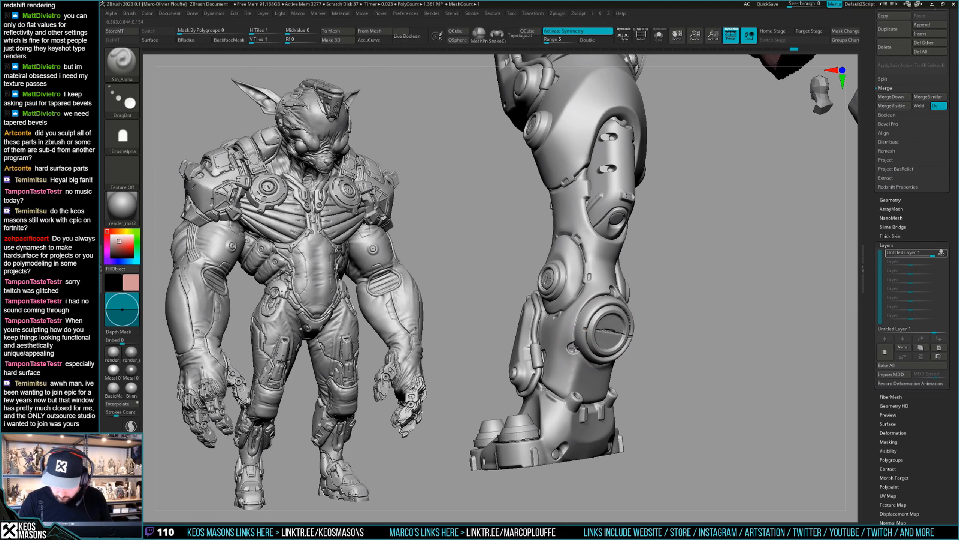
right_drag(573, 347, 638, 353)
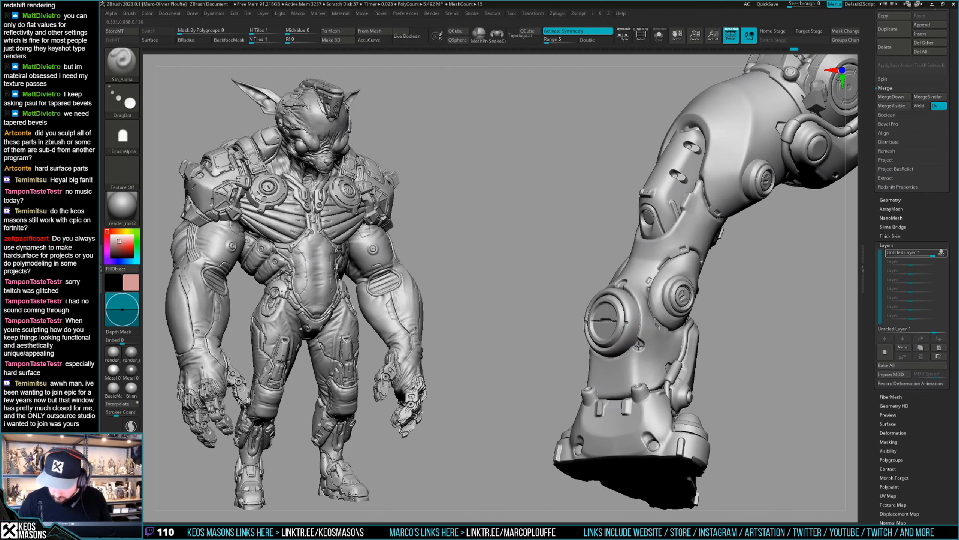
mouse_move(645, 351)
right_down()
mouse_move(653, 337)
mouse_move(641, 348)
right_up()
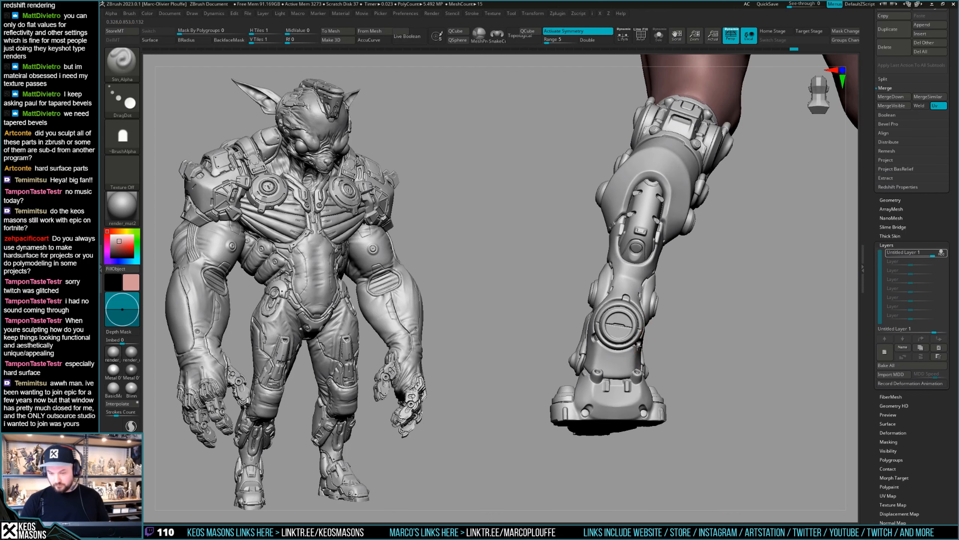
Step: Isolate the calf mesh and shape a small notch at the top of the ankle joint ring with the TrimHole brush
key(b)
key(t)
key(h)
key(alt+shift+s)
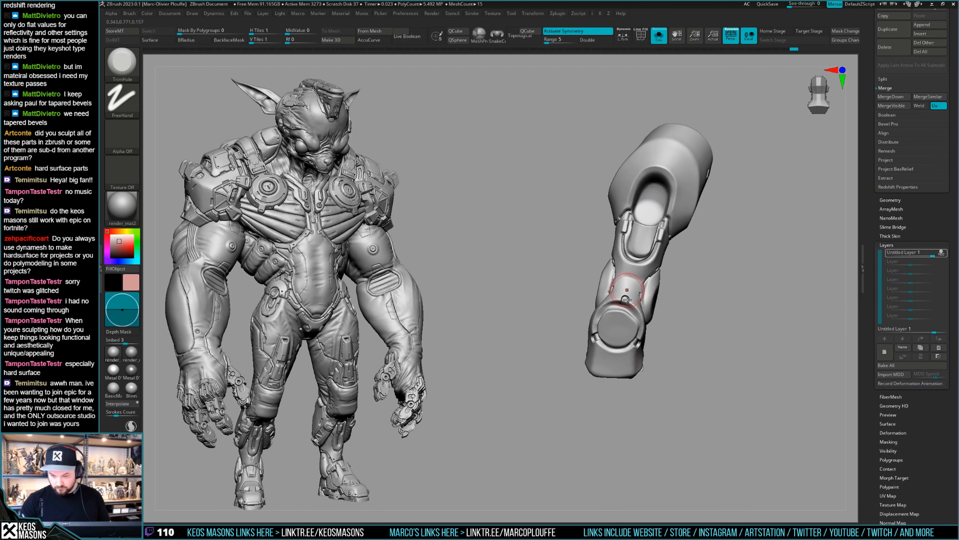
ctrl+right_drag(627, 293, 624, 307)
click(623, 306)
key(space)
drag(623, 308, 621, 308)
key(ctrl+z)
key(space)
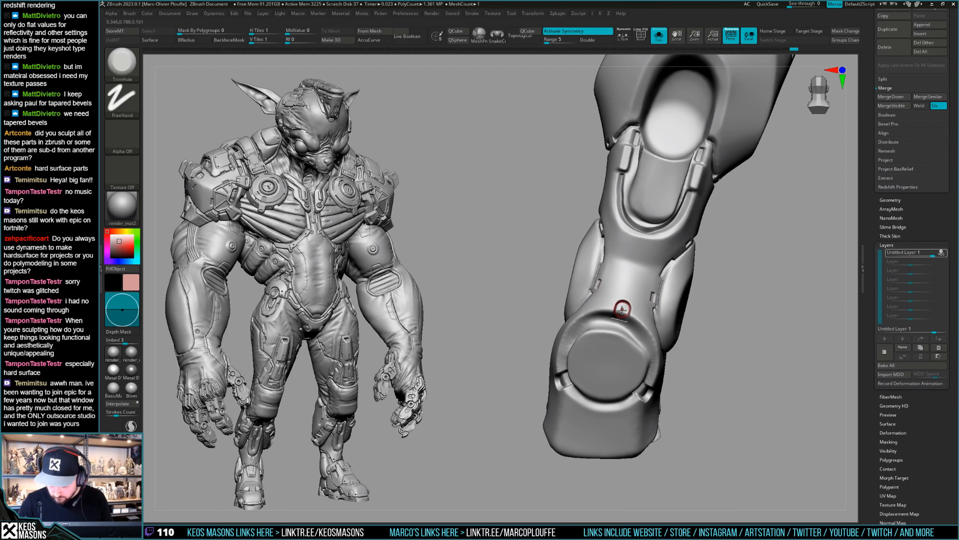
click(623, 308)
Step: Examine the ankle ring notch with the calf isolated and together with the surrounding leg parts
key(alt+shift+s)
right_drag(621, 316, 642, 332)
key(alt+shift+s)
key(alt+shift+s)
key(alt+shift+s)
key(alt+shift+s)
ctrl+right_drag(642, 332, 624, 327)
key(alt+shift+s)
key(alt+shift+s)
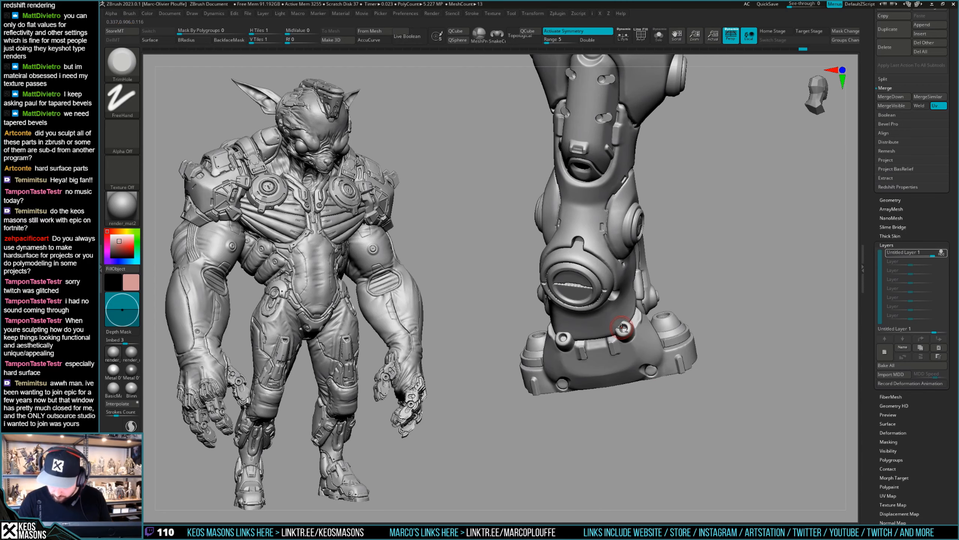
Step: Examine the calf's lower edge around the ankle pins with transparency switched on and off
key(alt+shift+t)
key(alt+shift+t)
mouse_move(624, 328)
right_down()
mouse_move(620, 312)
mouse_move(610, 342)
mouse_move(621, 327)
right_up()
key(alt+shift+t)
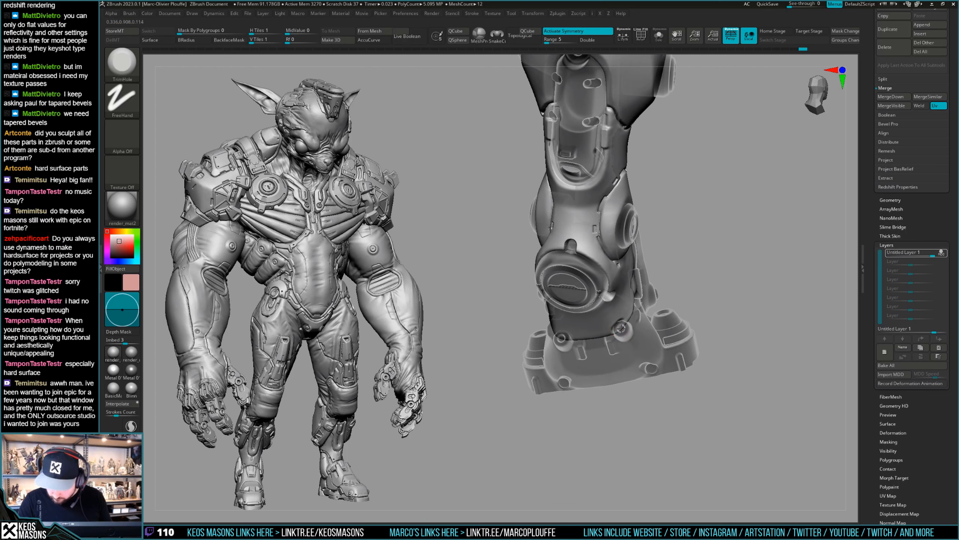
key(alt+shift+t)
right_drag(622, 328, 591, 343)
key(alt+shift+t)
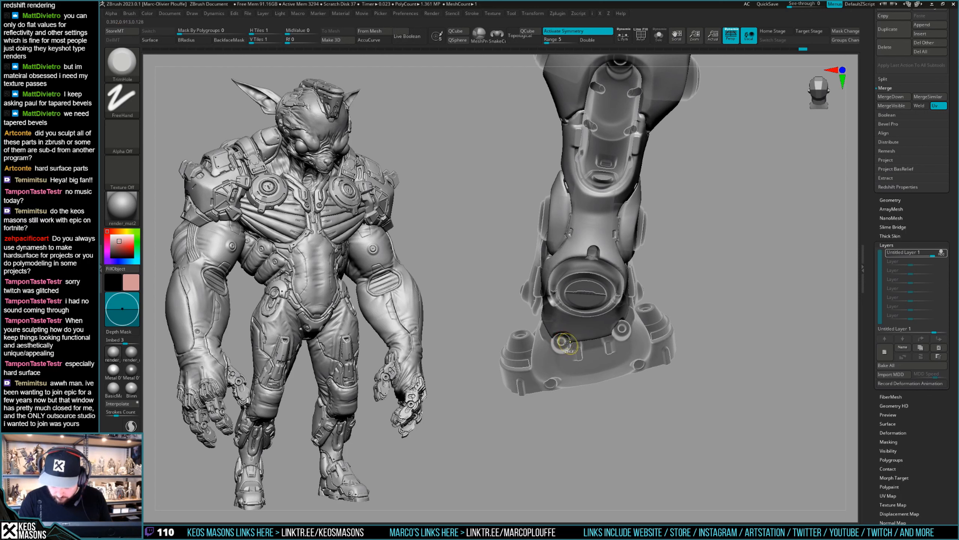
key(alt+shift+t)
key(alt+shift+t)
Step: Brush the lower calf surface below the ankle ring and smooth it around the ankle pins
mouse_move(565, 342)
right_down()
mouse_move(618, 324)
mouse_move(618, 333)
mouse_move(580, 284)
mouse_move(574, 345)
mouse_move(564, 343)
right_up()
key(space)
drag(564, 343, 563, 348)
right_drag(568, 354, 580, 309)
mouse_move(581, 309)
mouse_down()
mouse_move(569, 338)
mouse_move(576, 317)
mouse_up()
right_drag(576, 317, 614, 314)
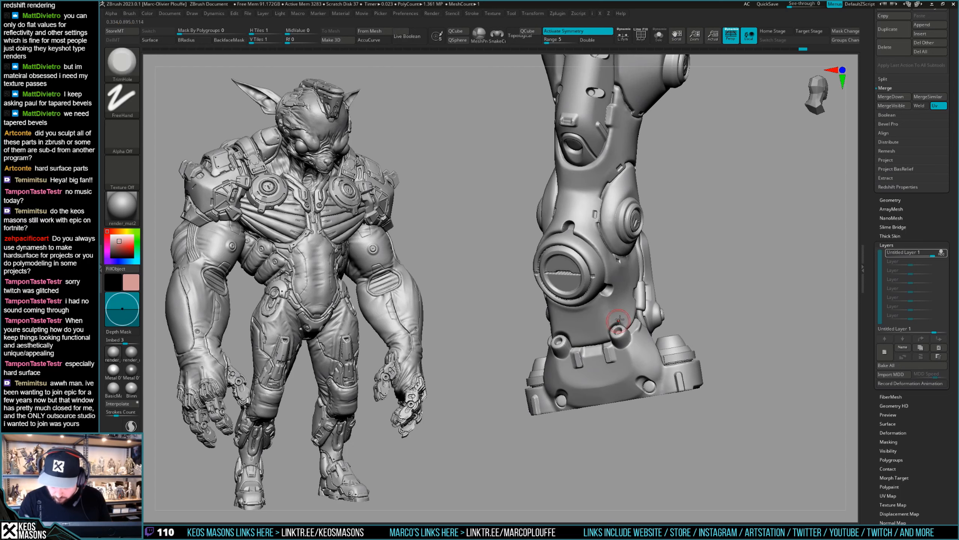
shift+drag(615, 315, 619, 333)
ctrl+right_drag(618, 334, 639, 371)
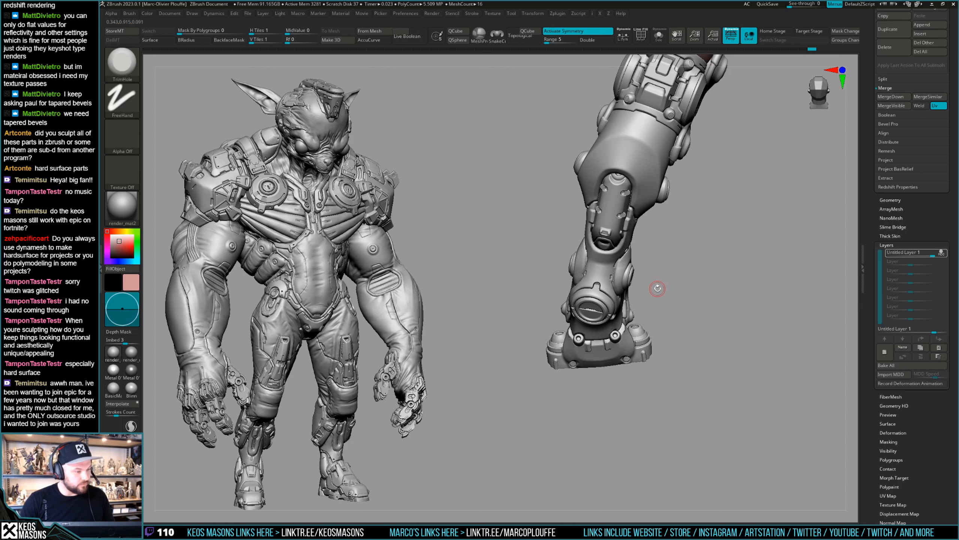
Step: Stamp a tall rounded rectangular panel on the lower calf between the two ankle pins, using the Stn_Alpha brush and the Image8 alpha
alt+right_drag(620, 313, 671, 313)
key(space)
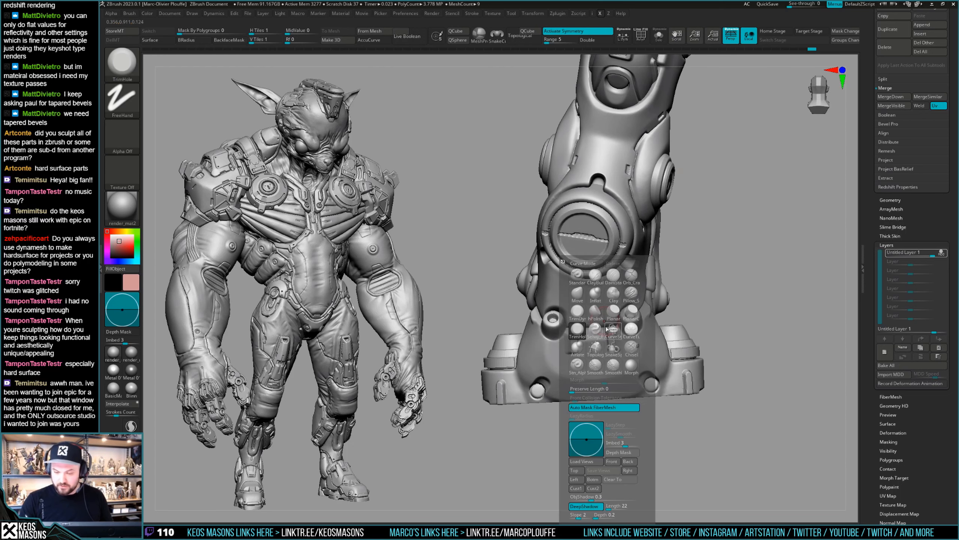
click(577, 364)
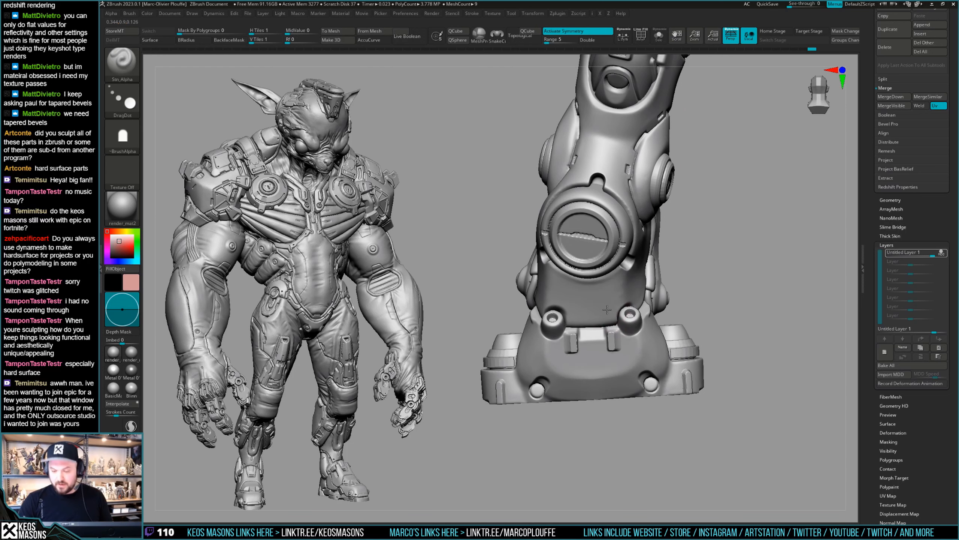
right_drag(607, 310, 609, 321)
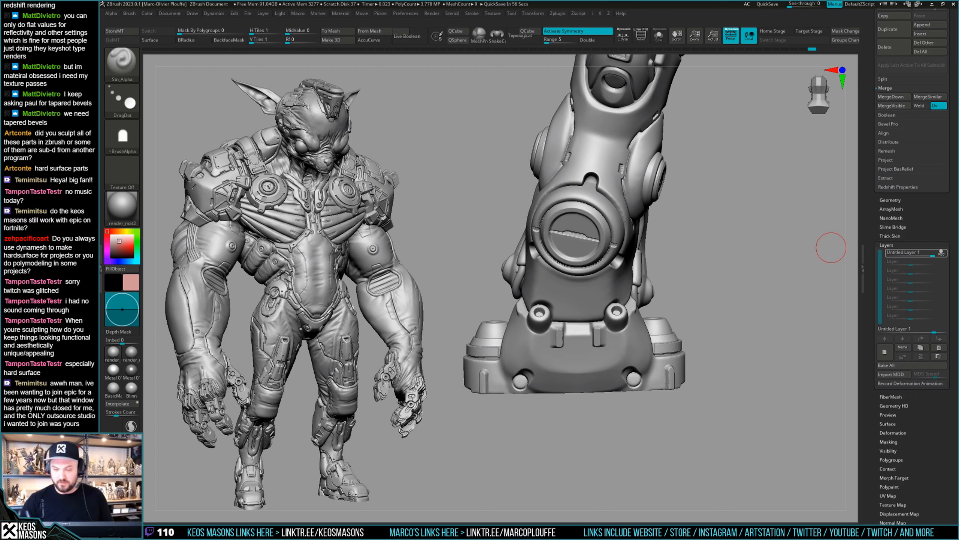
right_drag(603, 300, 601, 321)
key(alt+a)
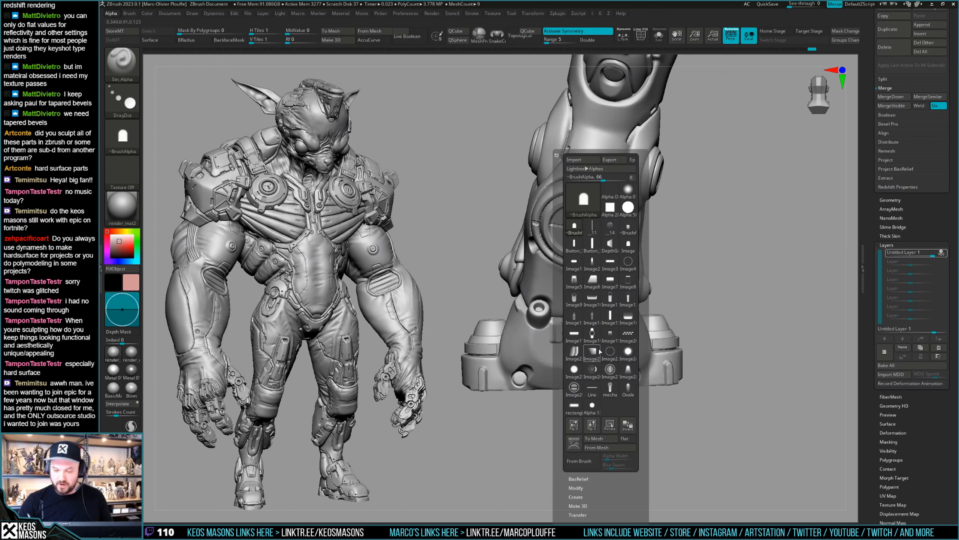
click(628, 281)
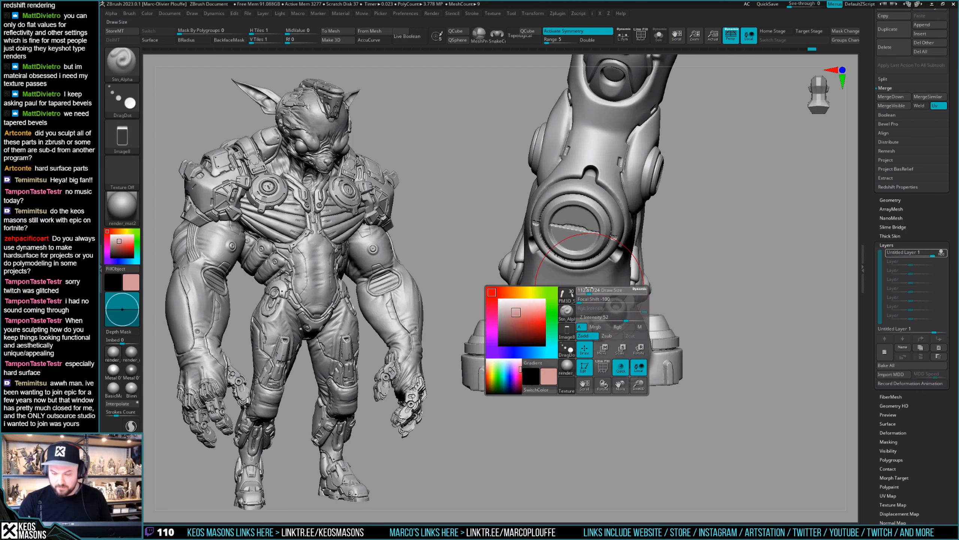
drag(577, 294, 577, 309)
right_drag(577, 309, 670, 332)
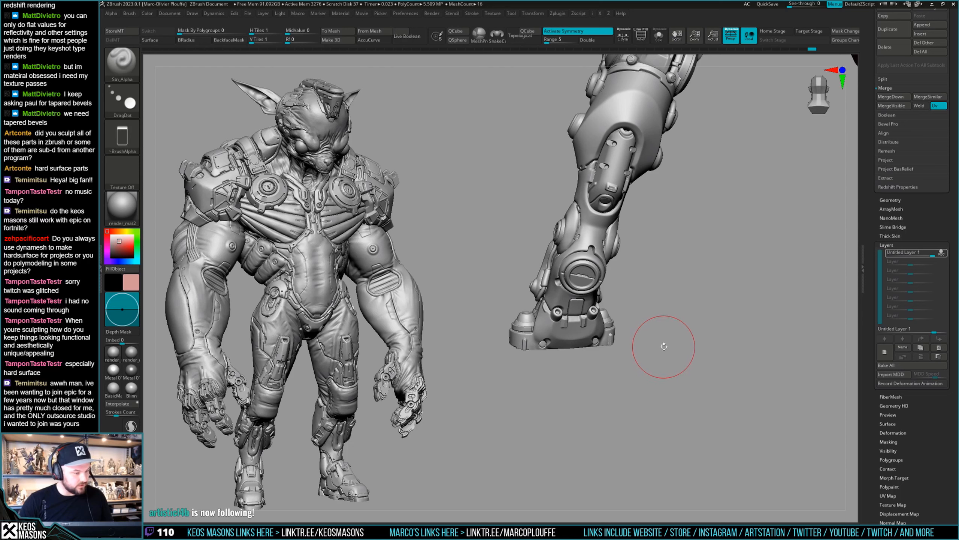
drag(664, 347, 595, 322)
right_drag(596, 321, 598, 335)
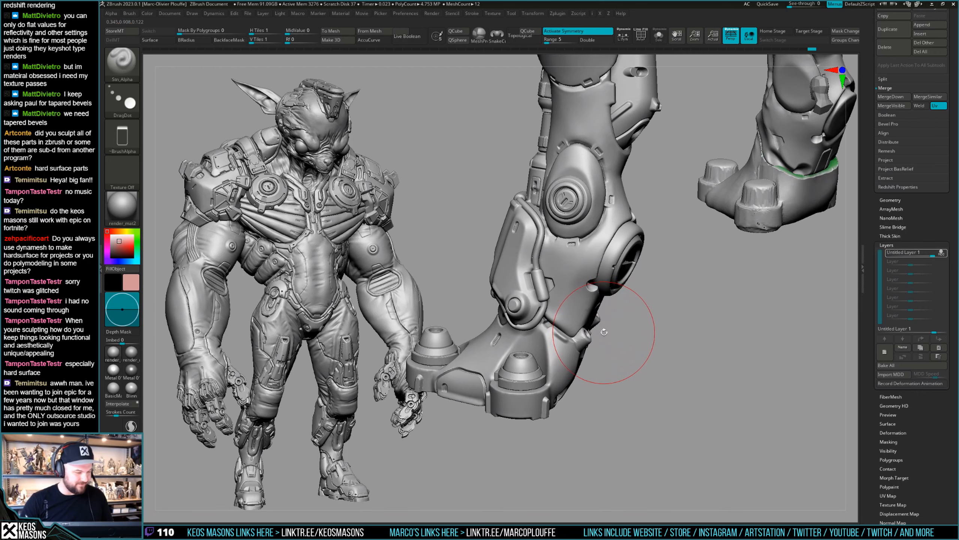
mouse_move(603, 332)
right_down()
mouse_move(592, 287)
mouse_move(579, 308)
right_up()
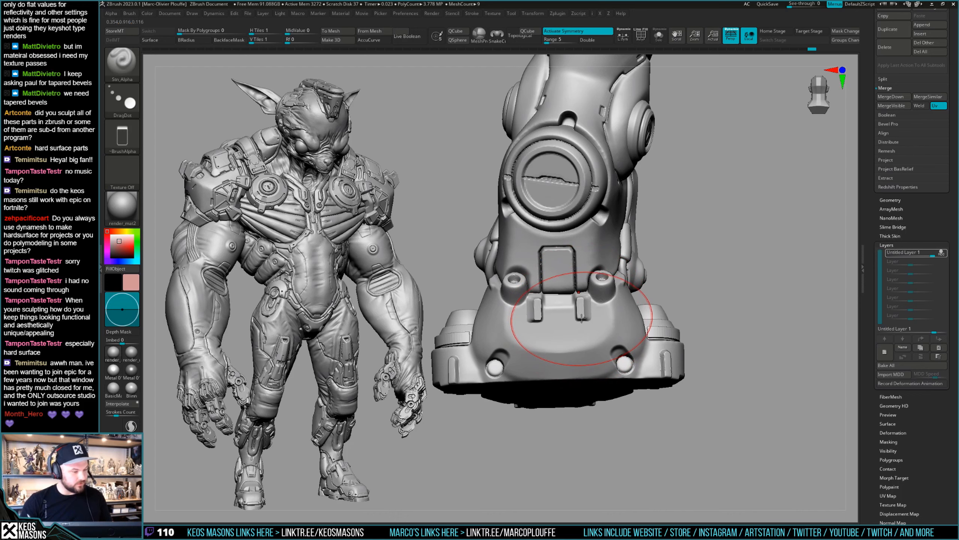
Step: Try stamping short upright bars inside the rectangular panel between the ankle pins with the Image7 alpha
right_drag(591, 301, 596, 319)
key(alt+a)
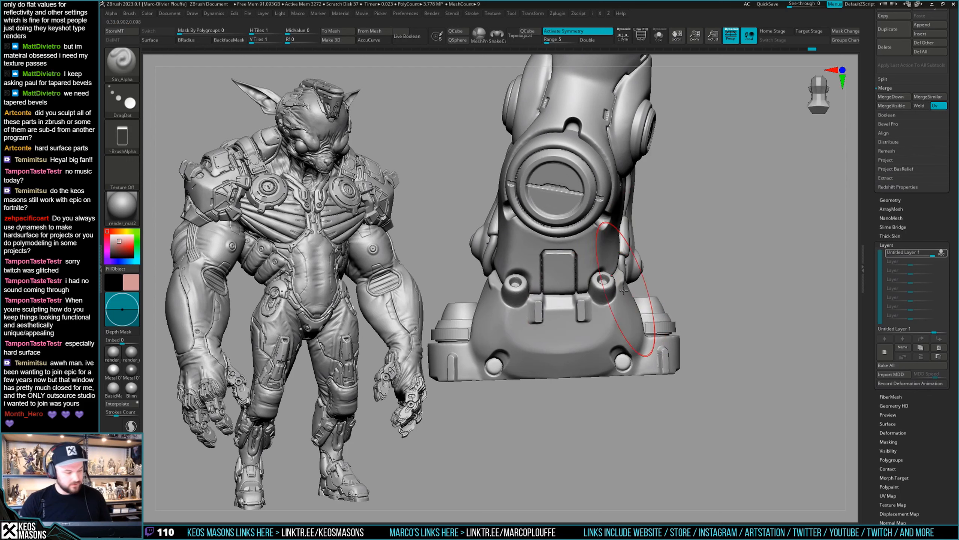
key(alt+a)
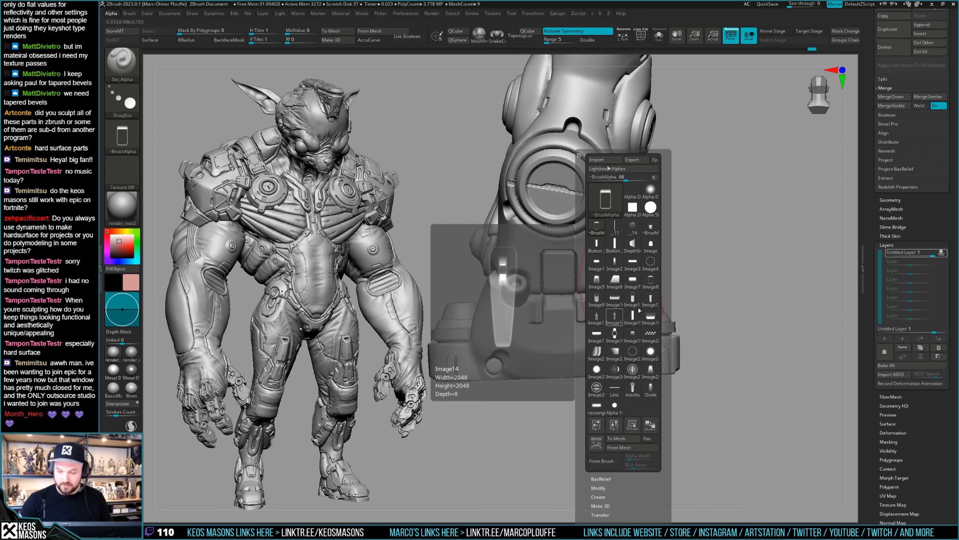
click(632, 280)
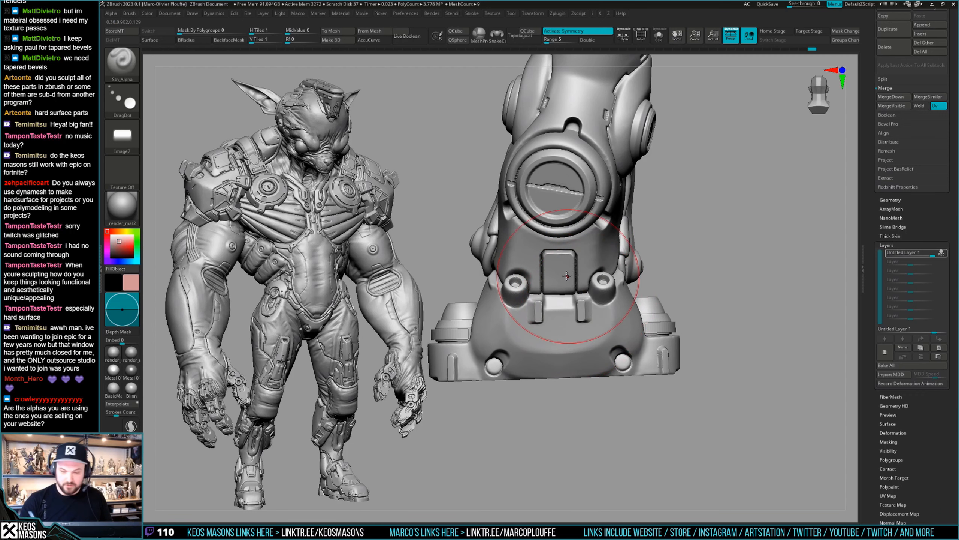
key(space)
drag(566, 275, 560, 277)
right_drag(559, 287, 558, 276)
key(space)
drag(560, 276, 558, 277)
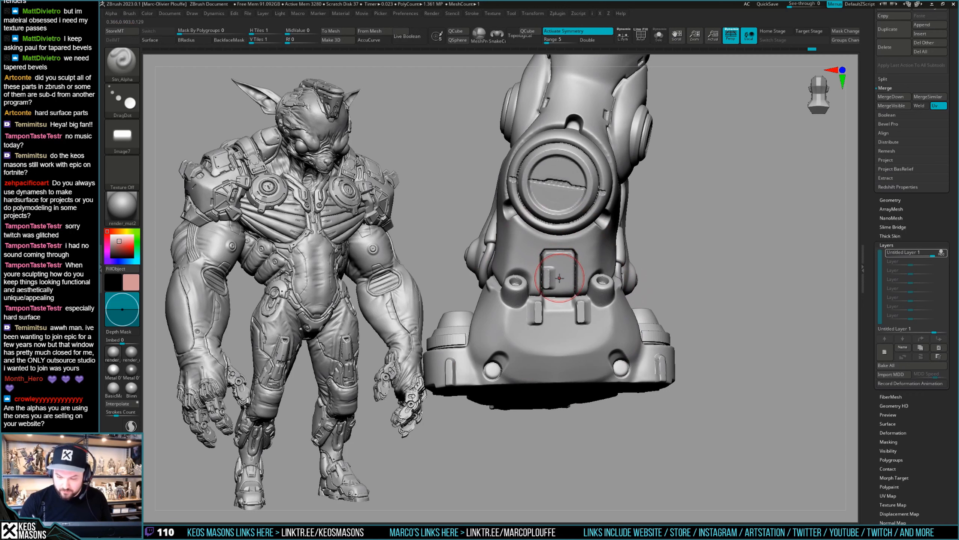
drag(564, 277, 570, 277)
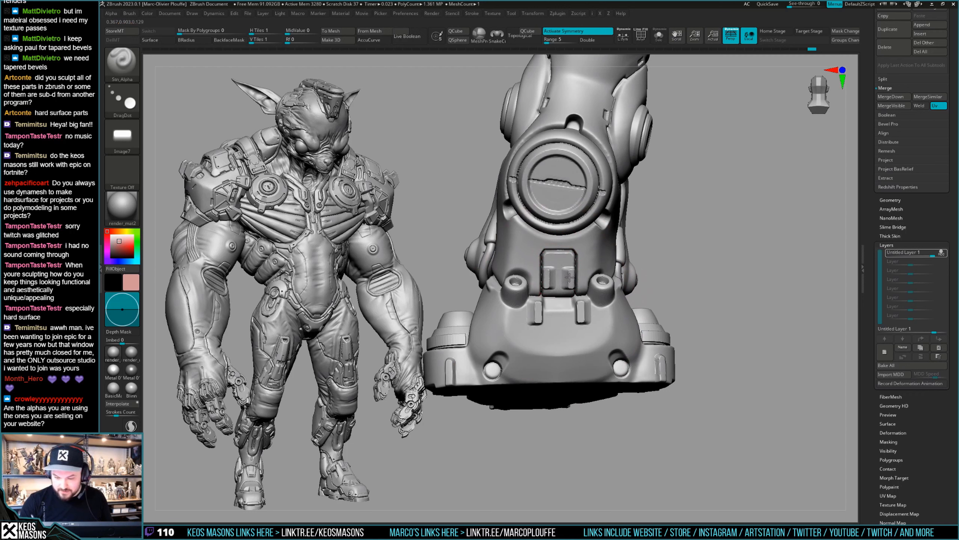
Step: Remove the short bars and stamp narrow vertical bars along the panel's sides with the Image3 alpha rotated upright
mouse_move(589, 290)
ctrl+right_down()
mouse_move(679, 283)
mouse_move(579, 301)
mouse_move(577, 288)
ctrl+right_up()
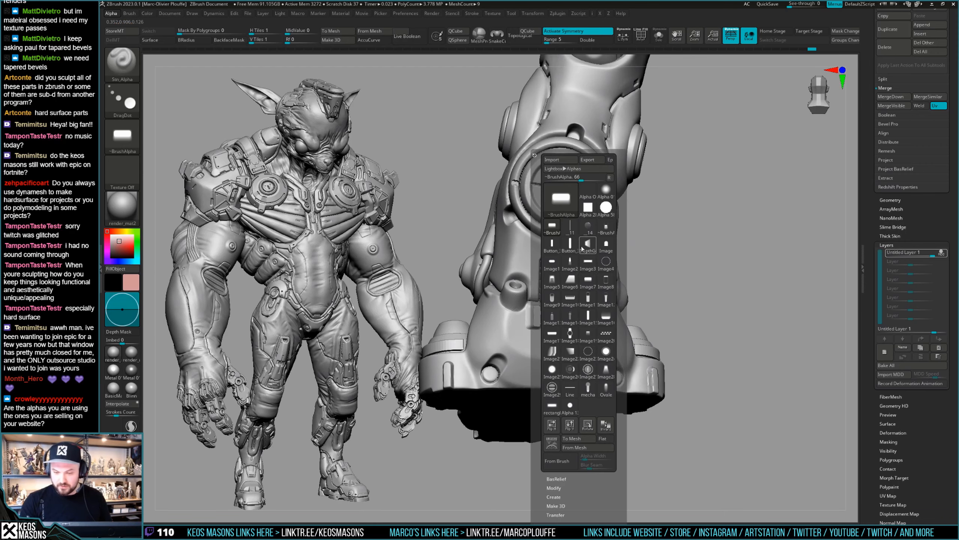
click(588, 280)
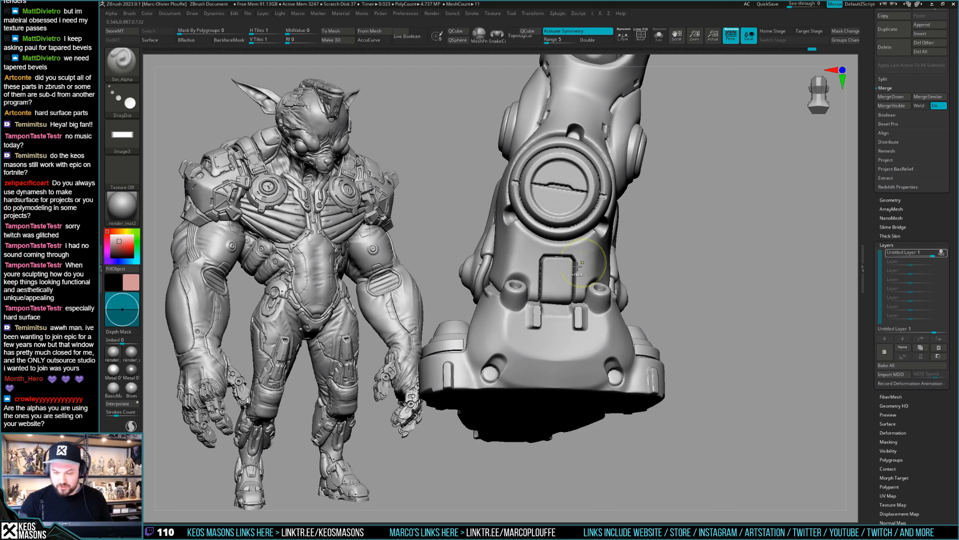
key(ctrl+z)
key(F4)
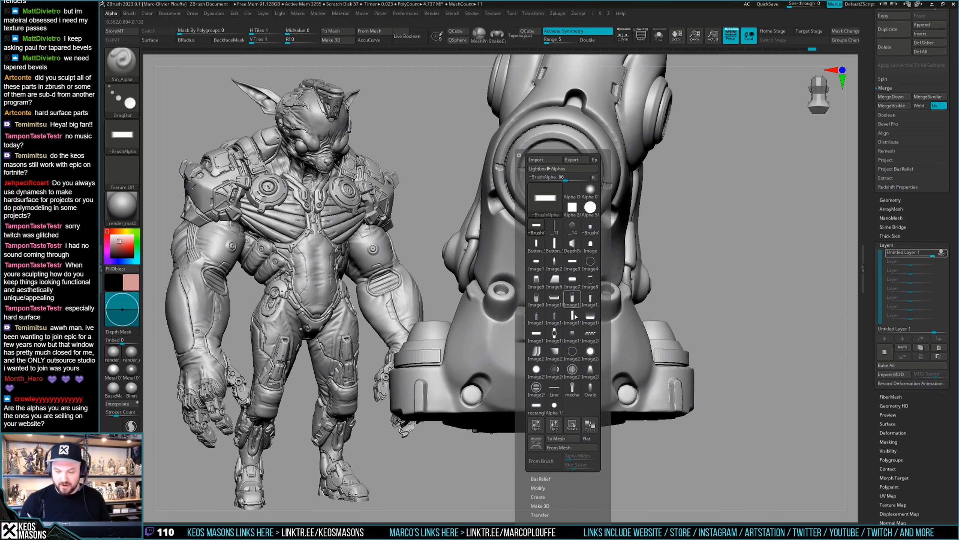
click(573, 425)
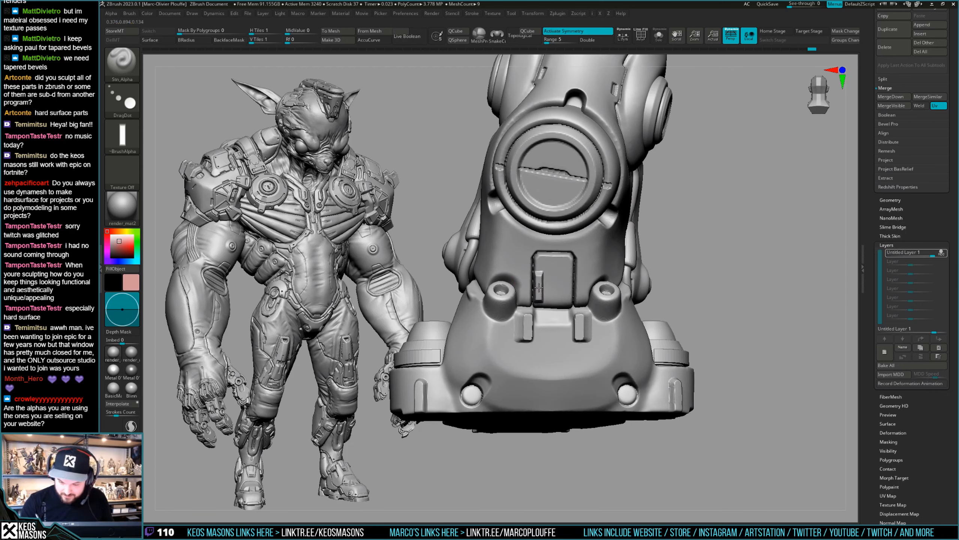
drag(539, 287, 539, 271)
key(ctrl+z)
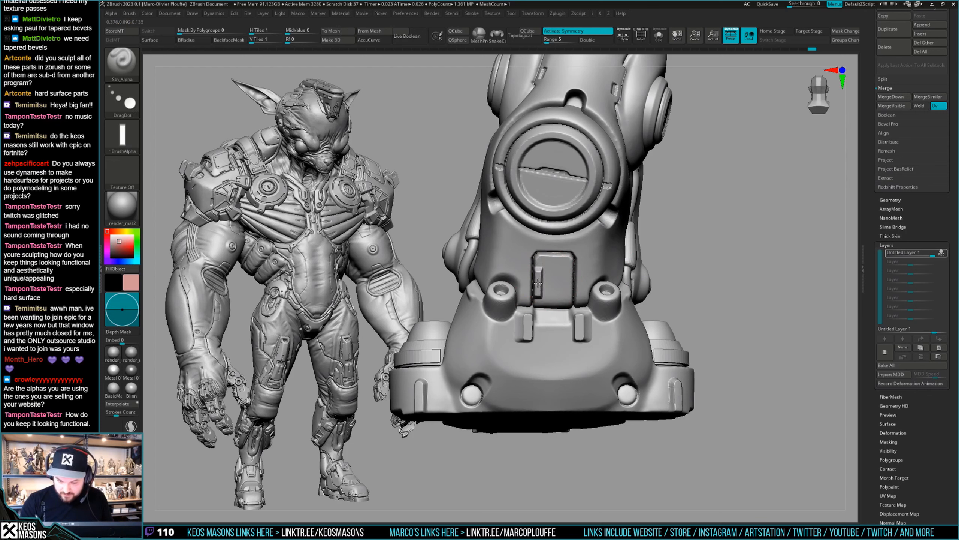
right_drag(538, 283, 638, 332)
right_drag(572, 314, 575, 304)
Step: Choose a small block-shaped alpha and stamp a connecting detail at the panel's lower centre on the calf's edge
key(b)
key(a)
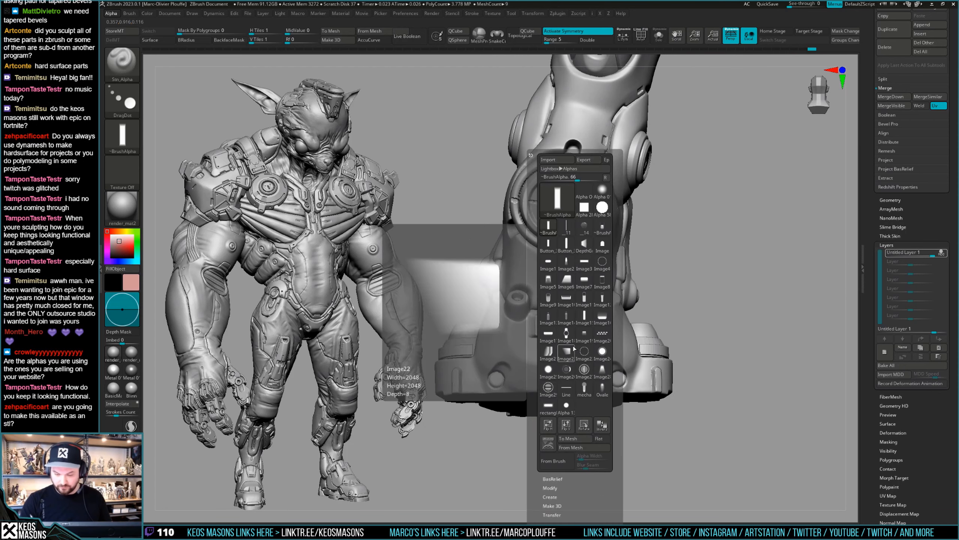
click(583, 344)
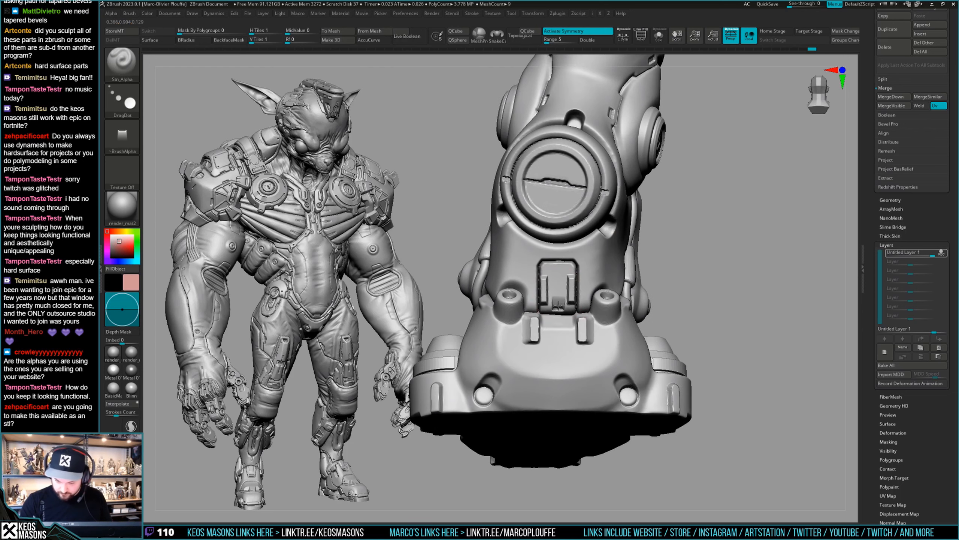
click(560, 307)
key(ctrl+z)
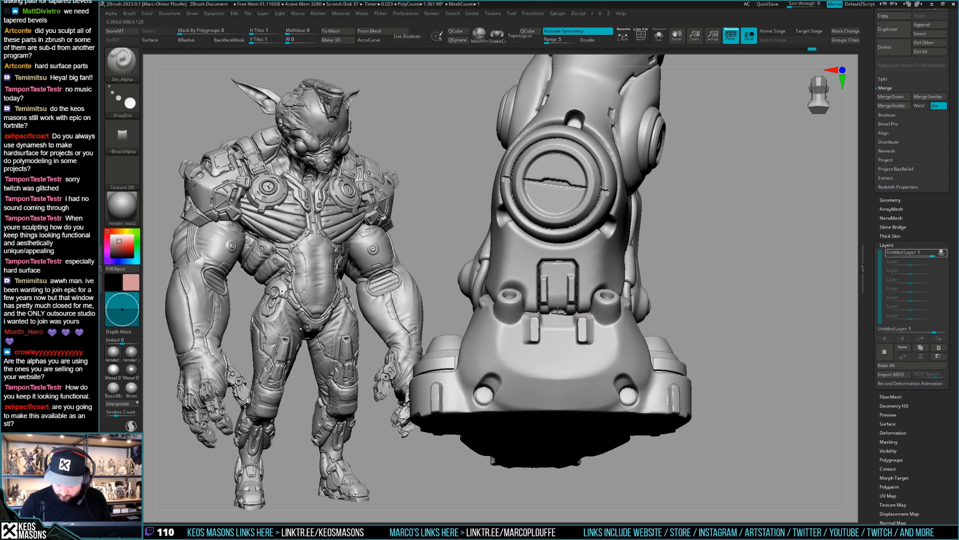
drag(559, 312, 558, 312)
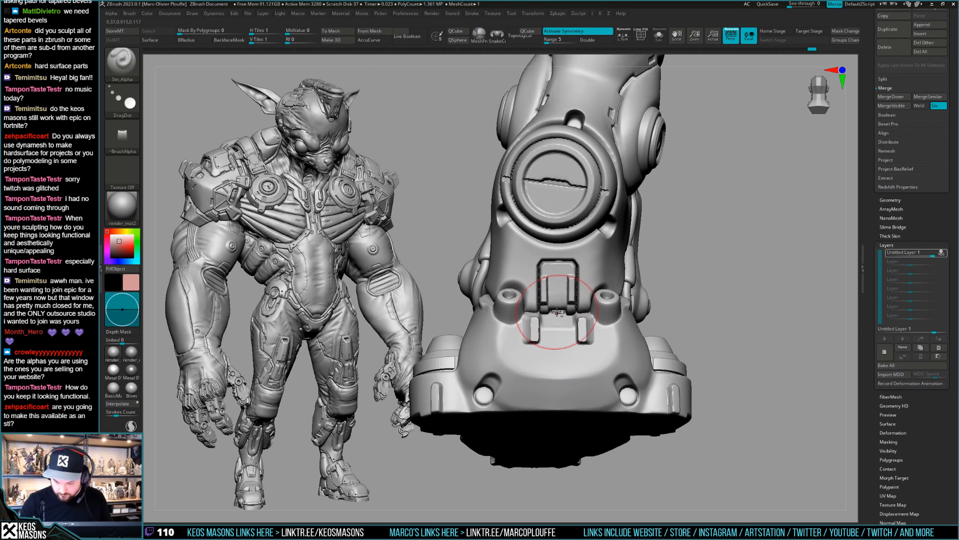
right_drag(558, 312, 559, 328)
ctrl+right_drag(559, 328, 566, 337)
Step: Reselect the calf mesh and isolate it to work on its lower edge beneath the stamped panel
alt+click(562, 339)
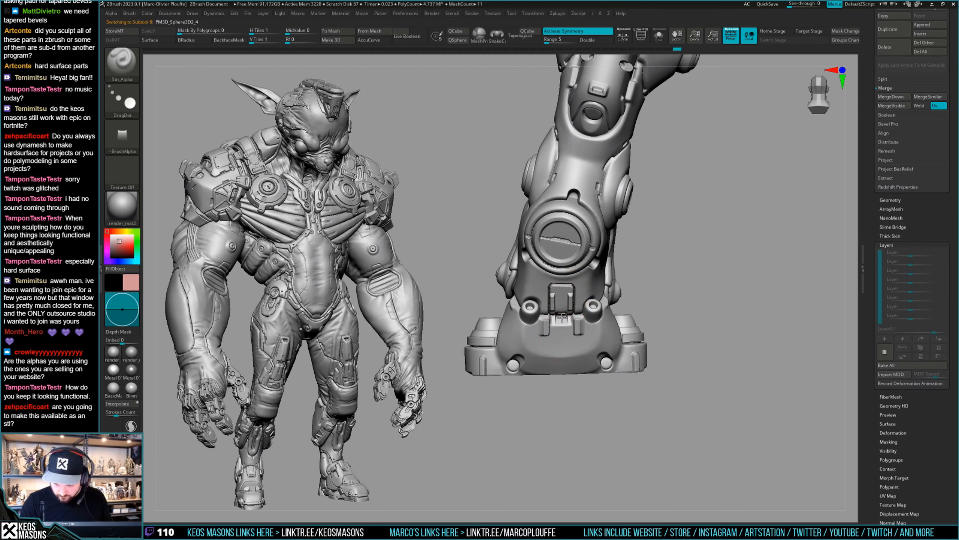
right_drag(562, 318, 581, 293)
mouse_move(648, 304)
right_down()
mouse_move(616, 298)
mouse_move(593, 318)
mouse_move(564, 308)
right_up()
key(space)
alt+click(562, 313)
key(space)
drag(563, 308, 563, 308)
mouse_move(562, 308)
right_down()
mouse_move(563, 287)
mouse_move(561, 319)
mouse_move(569, 308)
right_up()
Step: Flatten the calf's lower edge under the panel detail with the TrimFront brush and smooth the area
key(b)
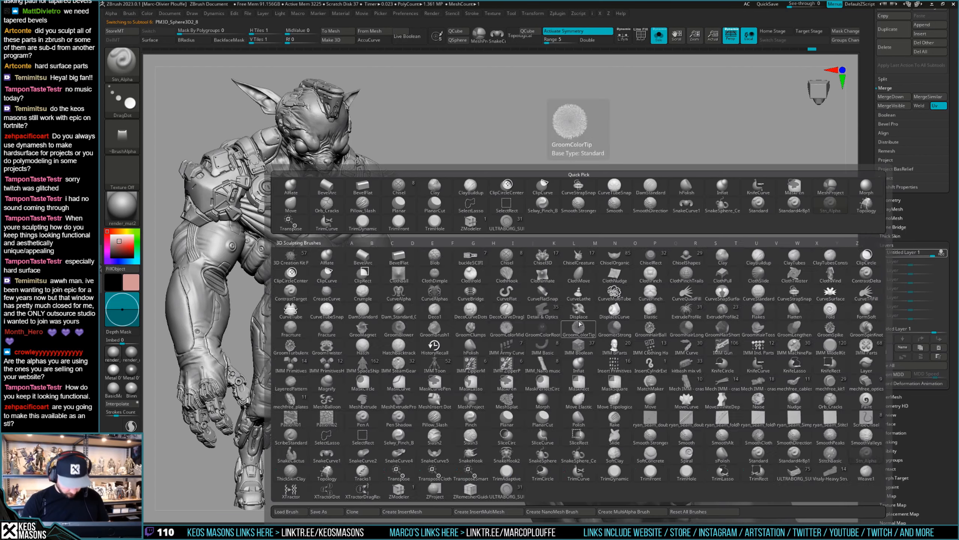
key(t)
key(f)
drag(561, 310, 556, 330)
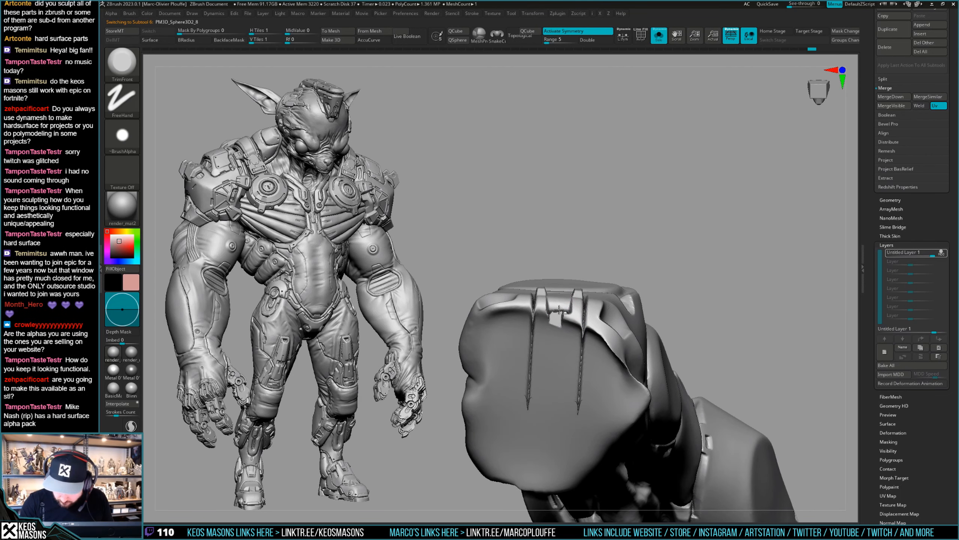
right_drag(563, 319, 561, 329)
shift+drag(561, 327, 557, 326)
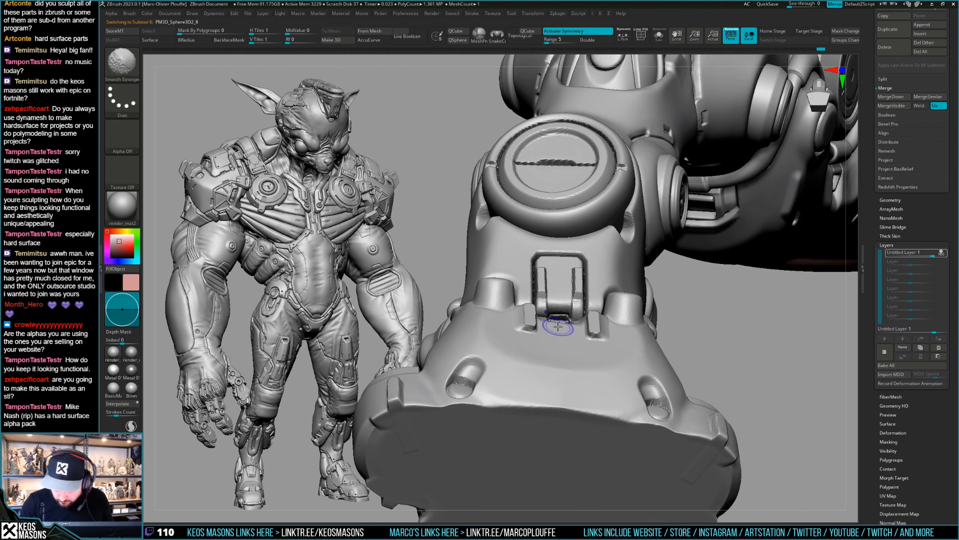
Step: Switch to the standard sculpting brush and brush the calf surface beside the round side cap above the ankle
mouse_move(557, 325)
right_down()
mouse_move(559, 338)
mouse_move(567, 316)
mouse_move(632, 319)
mouse_move(606, 325)
mouse_move(578, 281)
right_up()
mouse_move(578, 282)
alt+right_down()
mouse_move(581, 337)
mouse_move(590, 311)
mouse_move(577, 352)
mouse_move(567, 337)
mouse_move(600, 311)
mouse_move(601, 333)
mouse_move(574, 321)
mouse_move(589, 305)
mouse_move(580, 313)
alt+right_up()
key(space)
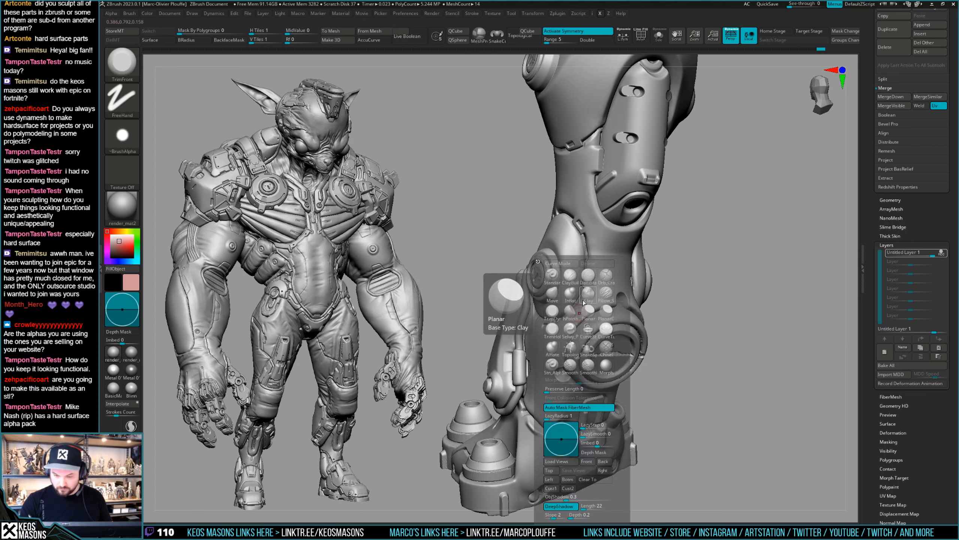
click(553, 276)
key(space)
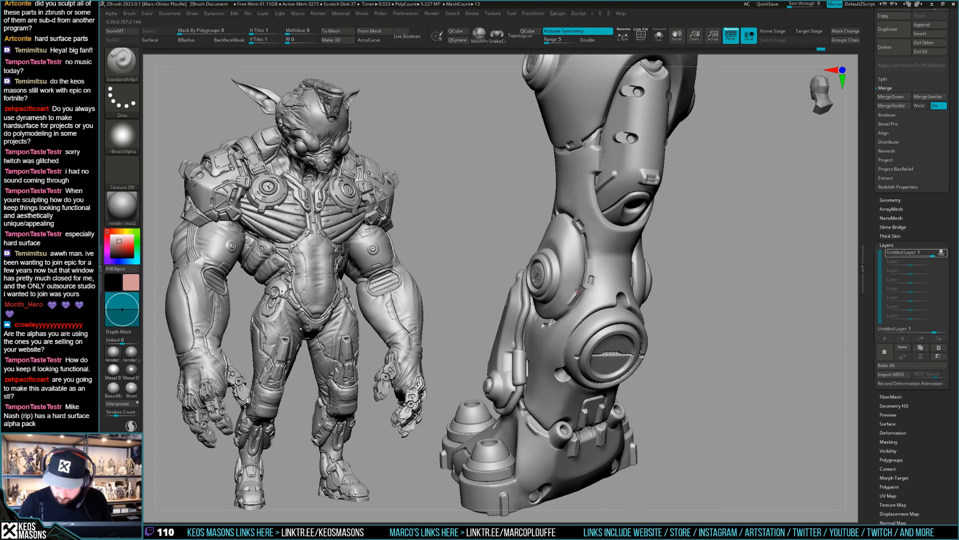
key(space)
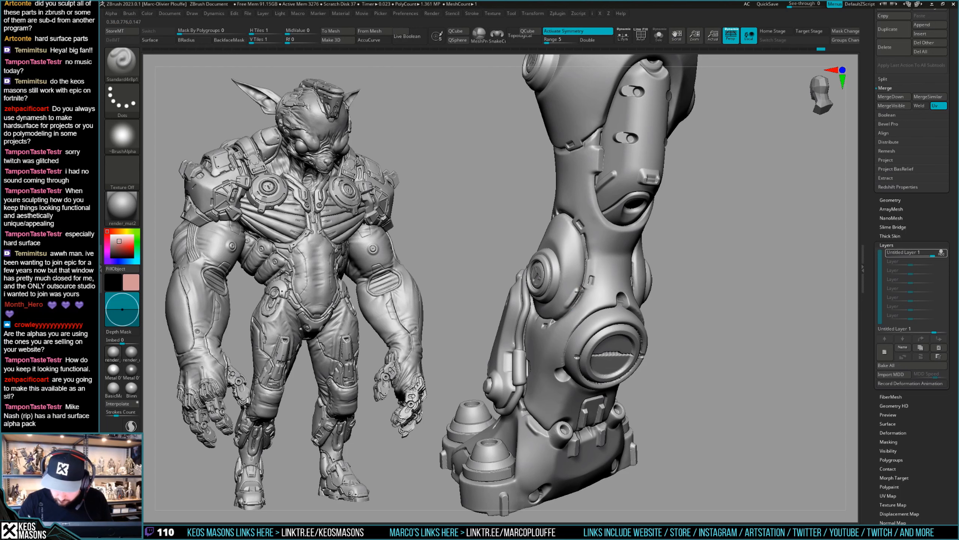
right_drag(468, 294, 545, 293)
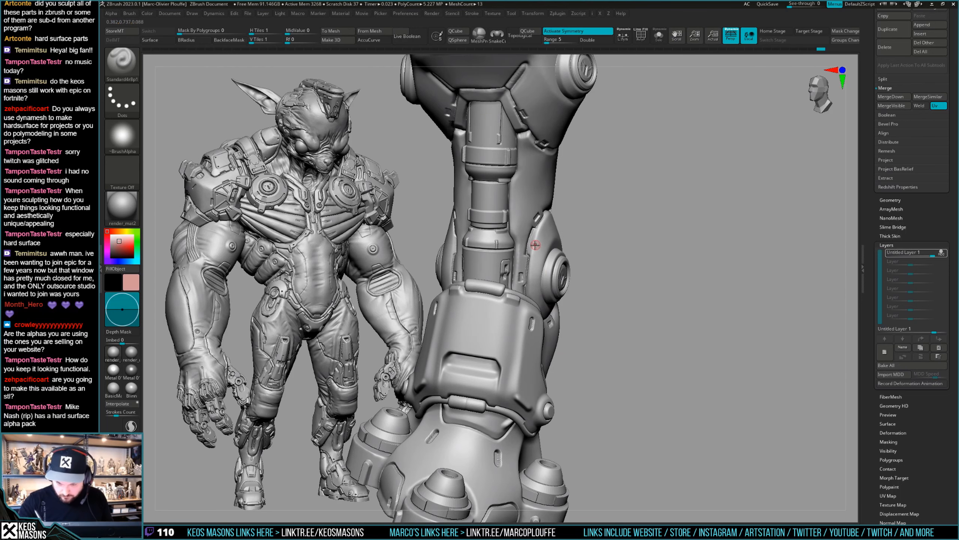
Step: Brush and smooth the calf surface below the round side cap and along the seam with the knee plate
mouse_move(542, 234)
right_down()
mouse_move(532, 252)
mouse_move(549, 235)
mouse_move(578, 245)
mouse_move(597, 268)
mouse_move(635, 274)
mouse_move(619, 271)
mouse_move(623, 334)
mouse_move(697, 267)
mouse_move(686, 317)
right_up()
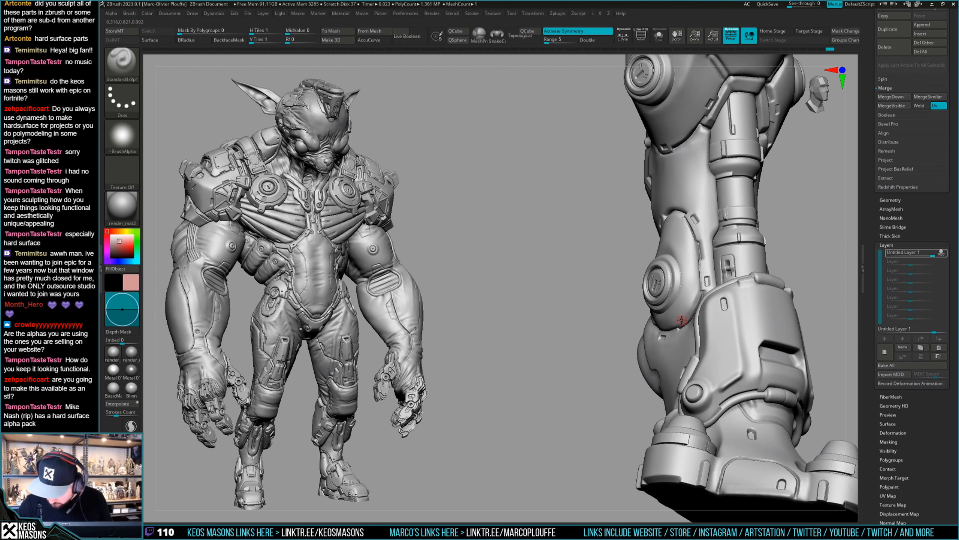
mouse_move(697, 295)
right_down()
mouse_move(646, 294)
mouse_move(639, 285)
mouse_move(656, 274)
mouse_move(608, 287)
mouse_move(657, 290)
right_up()
shift+drag(656, 290, 661, 296)
mouse_move(661, 296)
right_down()
mouse_move(651, 293)
mouse_move(653, 301)
mouse_move(650, 289)
mouse_move(657, 343)
mouse_move(653, 324)
mouse_move(670, 313)
mouse_move(637, 325)
mouse_move(582, 239)
mouse_move(491, 263)
mouse_move(480, 287)
mouse_move(529, 264)
mouse_move(664, 282)
mouse_move(661, 245)
right_up()
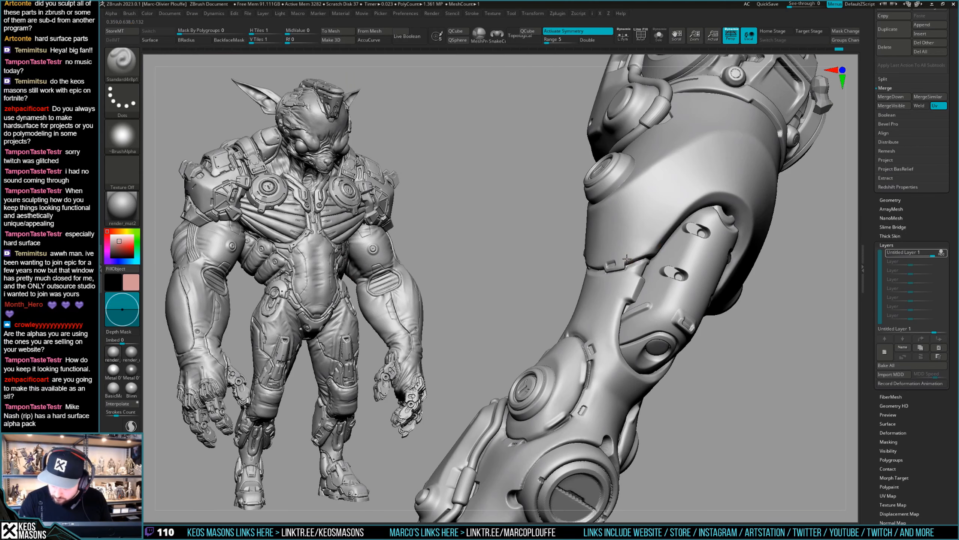
right_drag(646, 253, 737, 305)
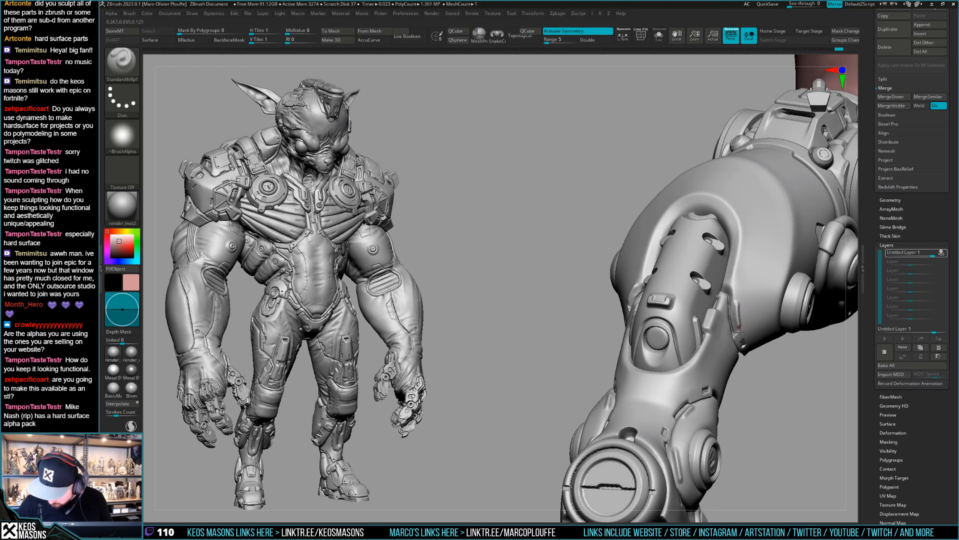
mouse_move(739, 332)
right_down()
mouse_move(737, 353)
mouse_move(714, 313)
mouse_move(691, 320)
right_up()
Step: Select the calf recess insert and carve a crease line along its side with the Orb_Cracks brush
alt+click(651, 279)
key(space)
mouse_move(650, 281)
ctrl+right_down()
mouse_move(646, 307)
mouse_move(642, 254)
mouse_move(640, 266)
ctrl+right_up()
click(673, 276)
click(623, 36)
key(shift+t)
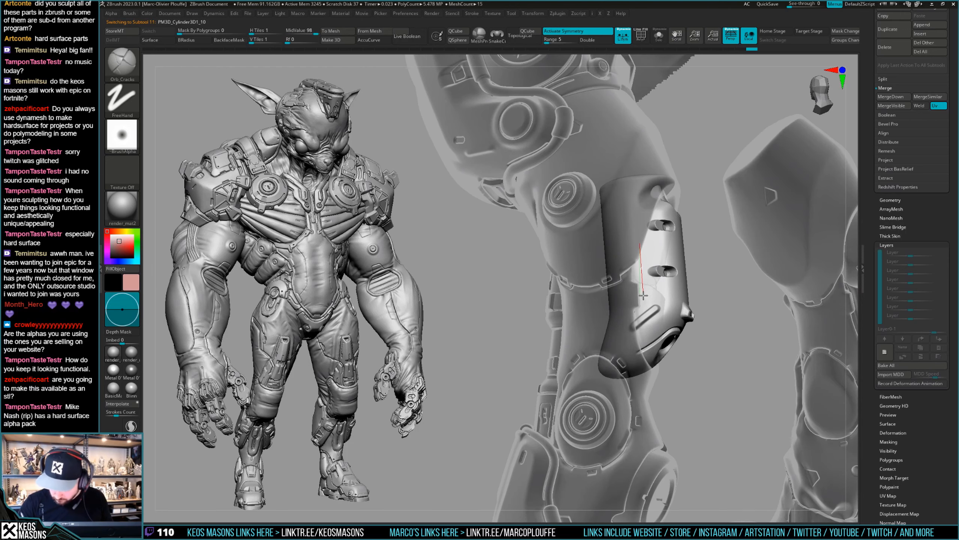
drag(630, 308, 634, 310)
key(ctrl+z)
key(ctrl+z)
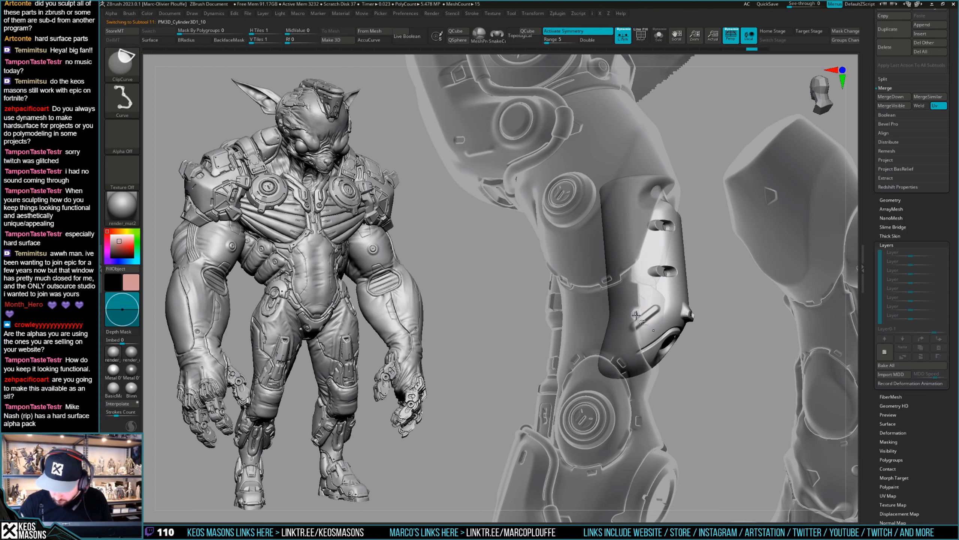
key(ctrl+shift+z)
key(ctrl+z)
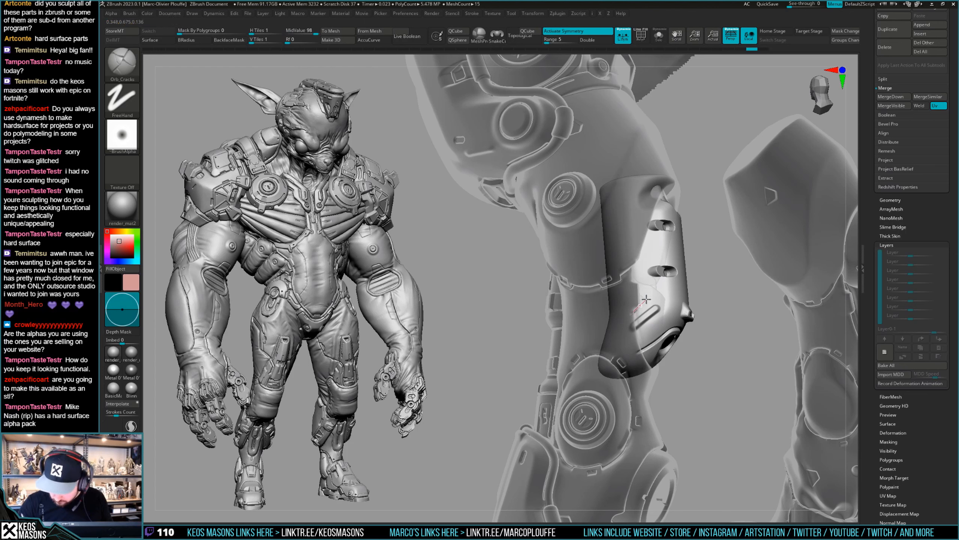
drag(642, 279, 642, 273)
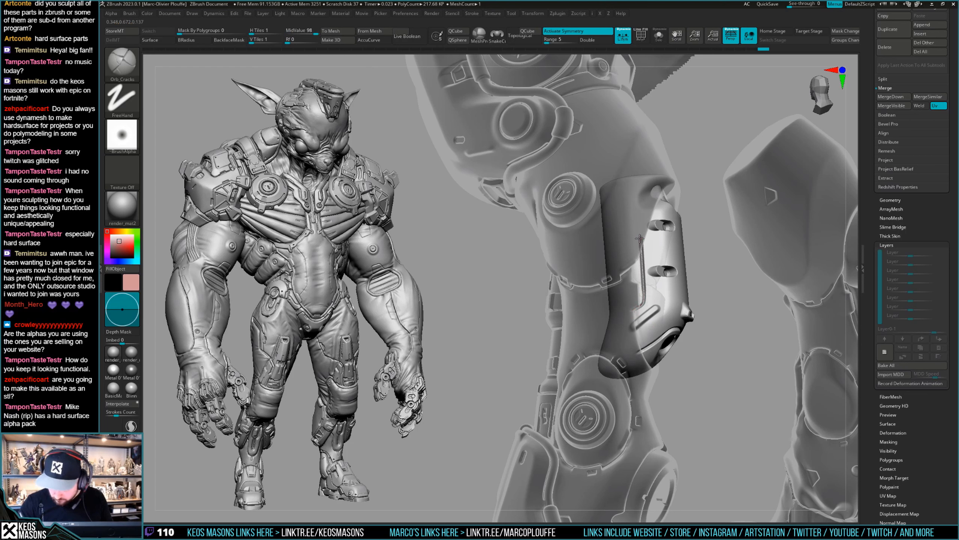
drag(616, 230, 614, 229)
Step: Reselect the calf mesh and carve and smooth creases along the lower rim of the recess
mouse_move(657, 314)
ctrl+right_down()
mouse_move(676, 288)
mouse_move(648, 302)
mouse_move(663, 301)
mouse_move(655, 320)
ctrl+right_up()
drag(620, 321, 656, 326)
right_drag(656, 327, 631, 322)
alt+click(639, 362)
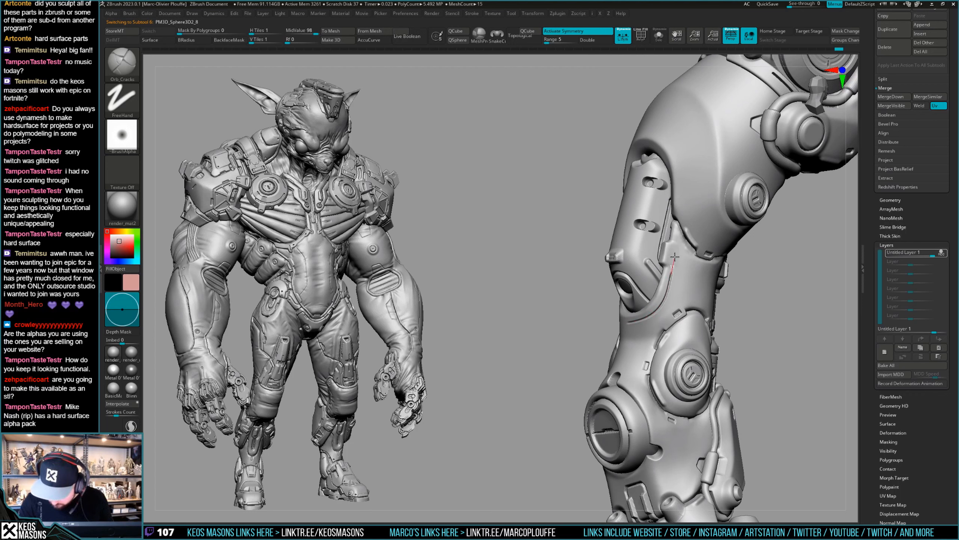
key(shift)
right_drag(680, 258, 619, 258)
right_drag(617, 302, 611, 247)
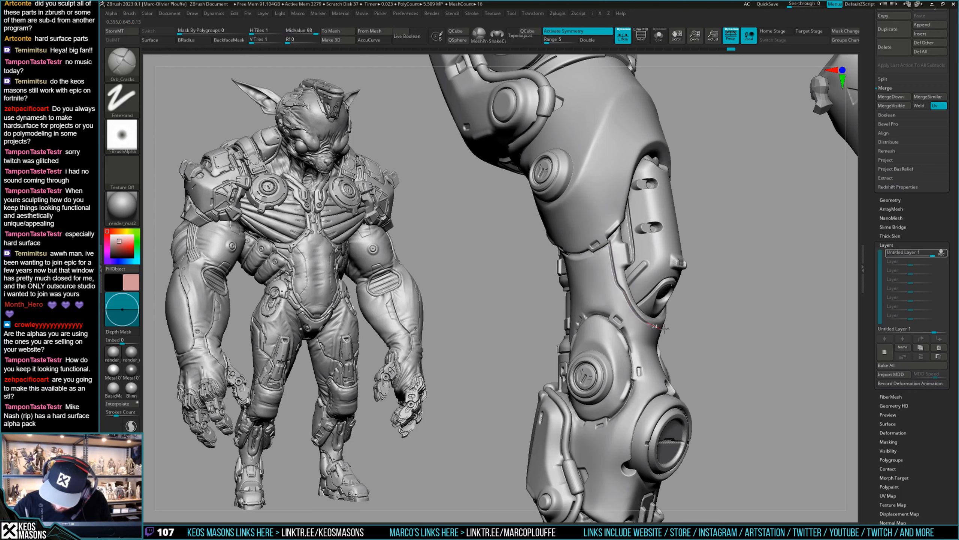
right_drag(647, 270, 638, 321)
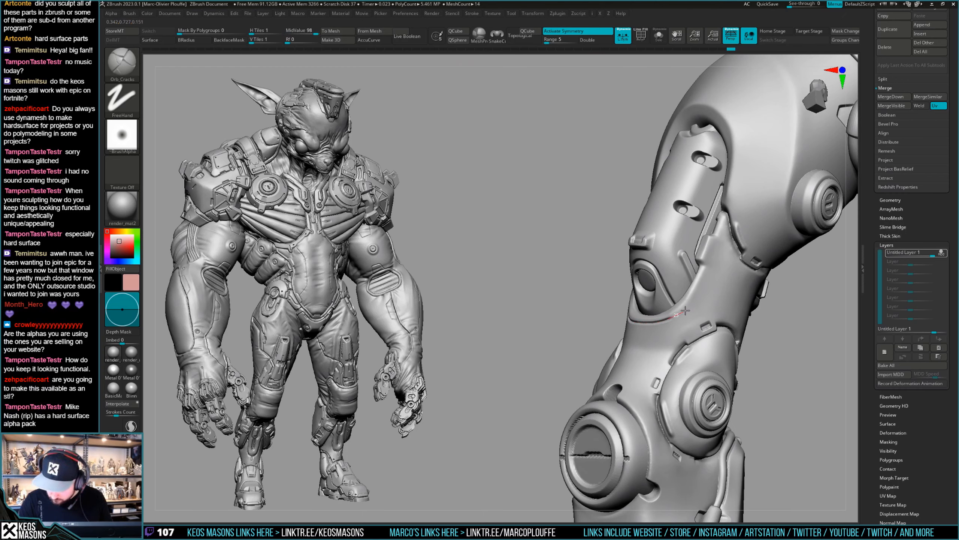
right_drag(700, 286, 678, 301)
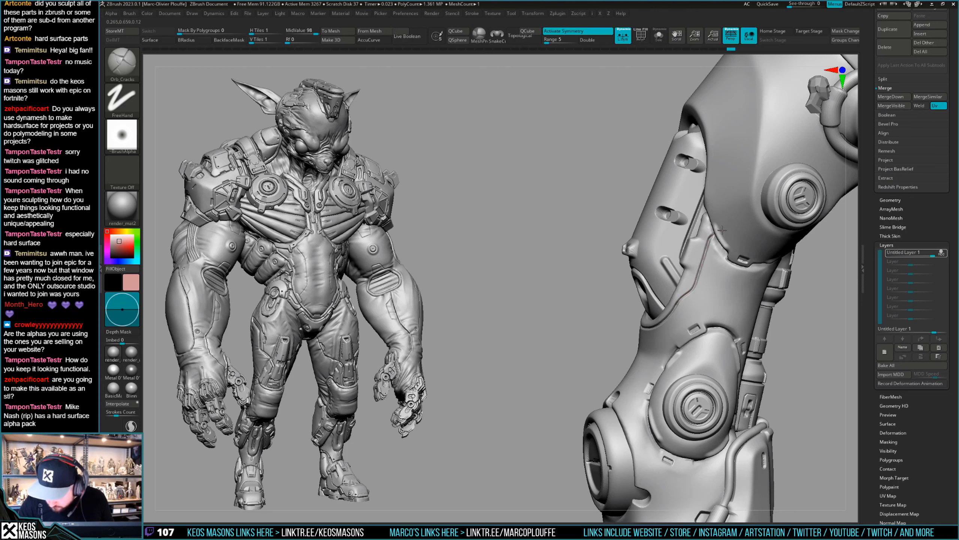
Step: Switch to the Move brush with a larger draw size and reshape the lower rim of the calf recess
mouse_move(722, 230)
right_down()
mouse_move(719, 261)
mouse_move(708, 241)
mouse_move(669, 314)
mouse_move(674, 325)
right_up()
key(alt+s)
key(space)
click(645, 295)
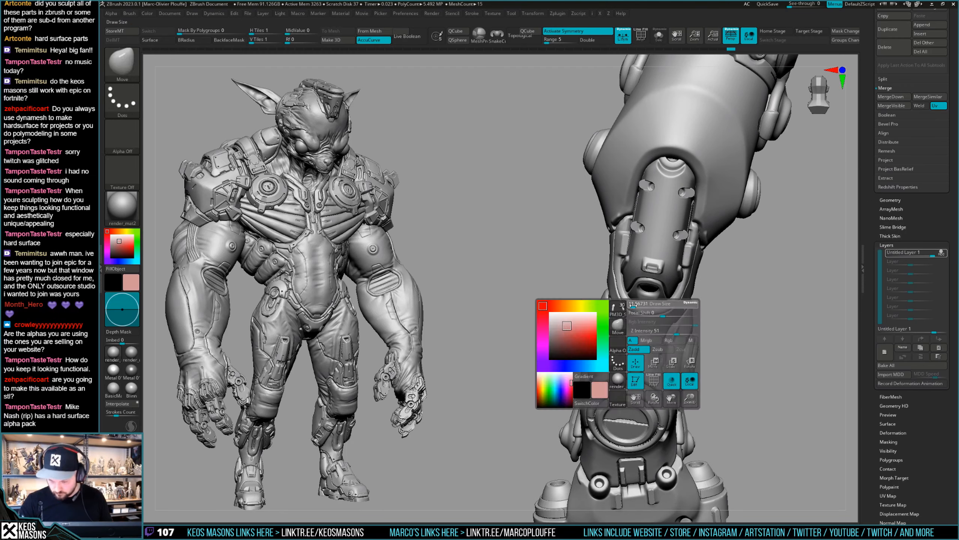
key(a)
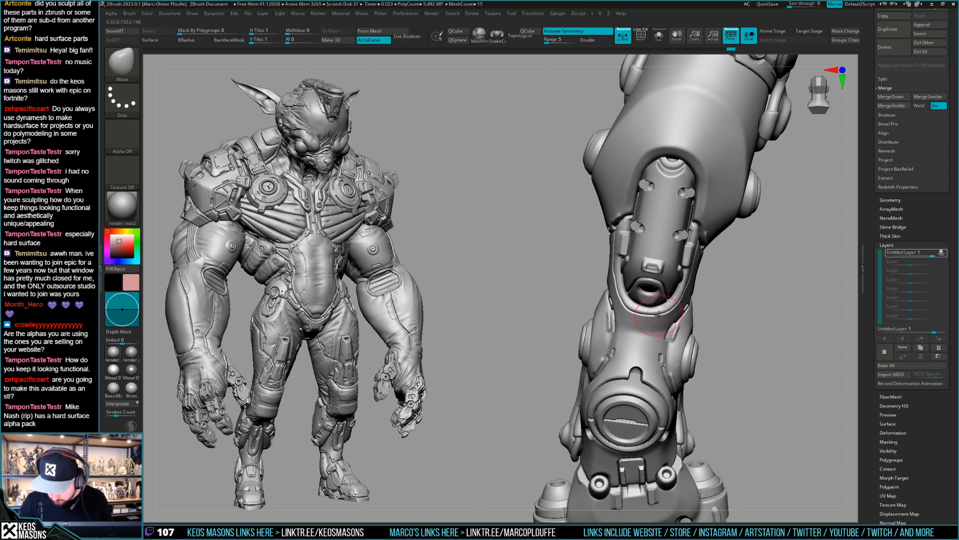
key(a)
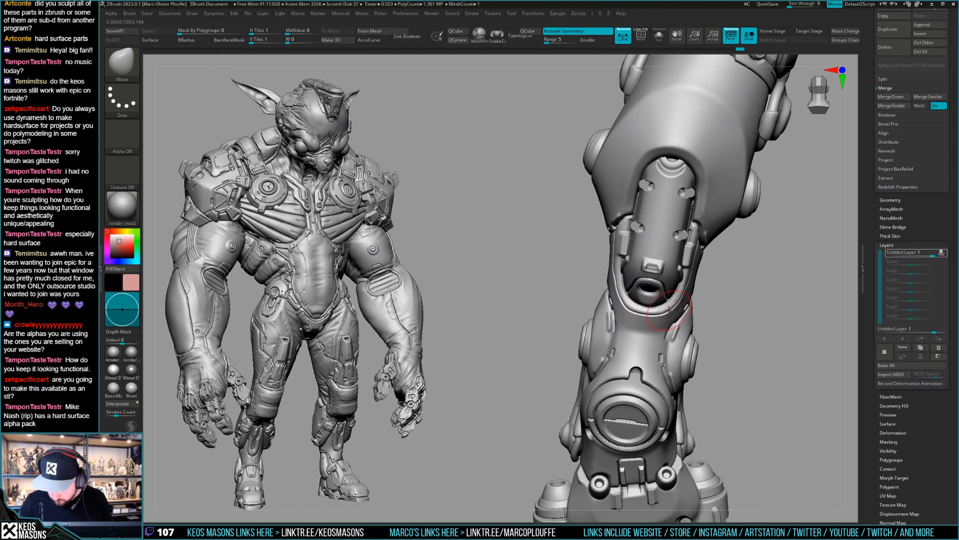
mouse_move(669, 311)
ctrl+right_down()
mouse_move(665, 299)
mouse_move(646, 372)
mouse_move(642, 335)
mouse_move(659, 320)
mouse_move(648, 322)
ctrl+right_up()
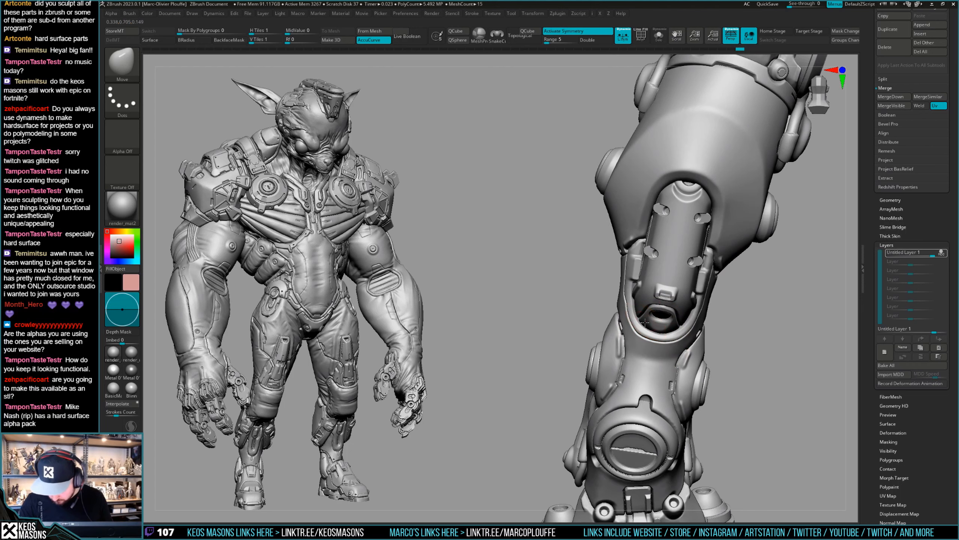
key(ctrl+z)
drag(646, 322, 644, 324)
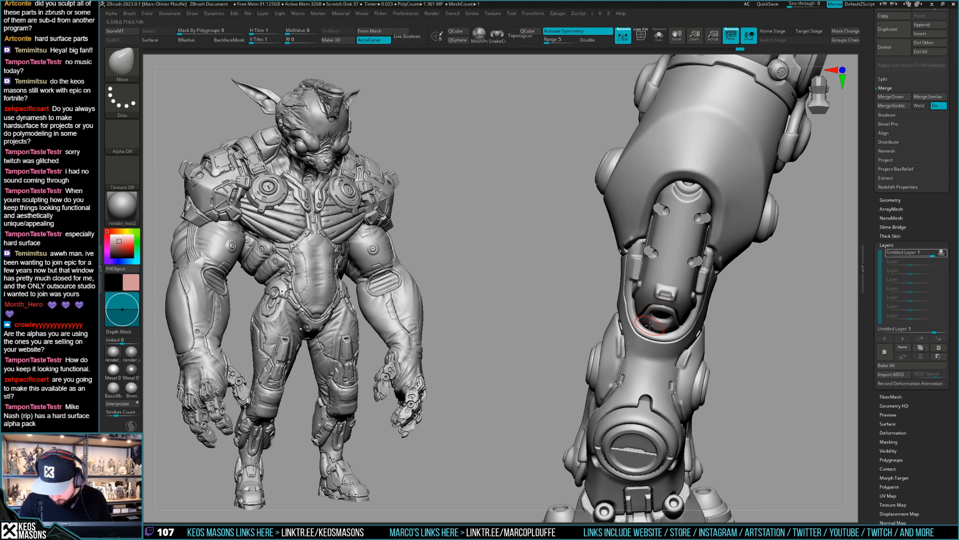
drag(684, 313, 677, 333)
drag(766, 305, 653, 324)
Step: Isolate the calf mesh, flatten its surface near the lower ankle edge with the Planar brush and smooth it
mouse_move(654, 324)
ctrl+right_down()
mouse_move(648, 341)
mouse_move(621, 302)
mouse_move(633, 312)
ctrl+right_up()
key(space)
click(642, 328)
key(alt+s)
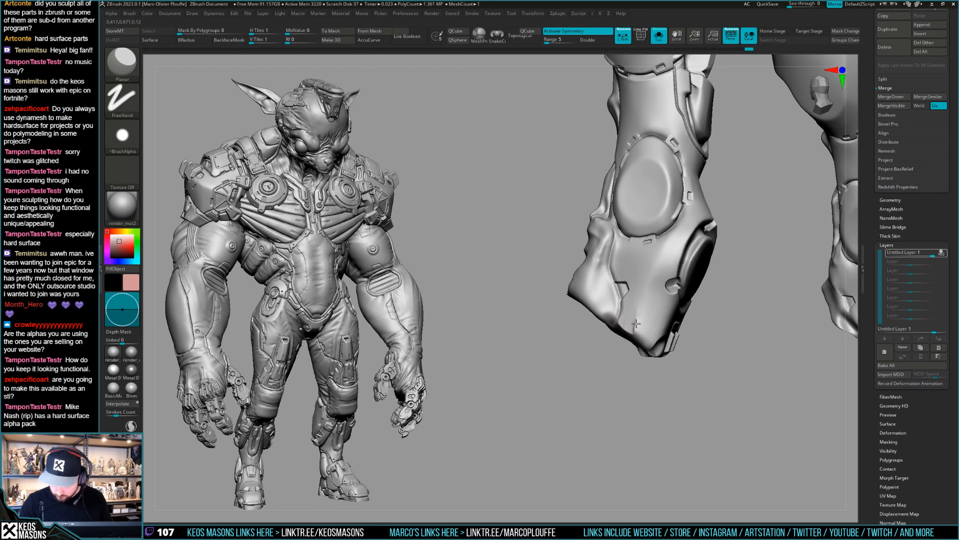
key(alt+s)
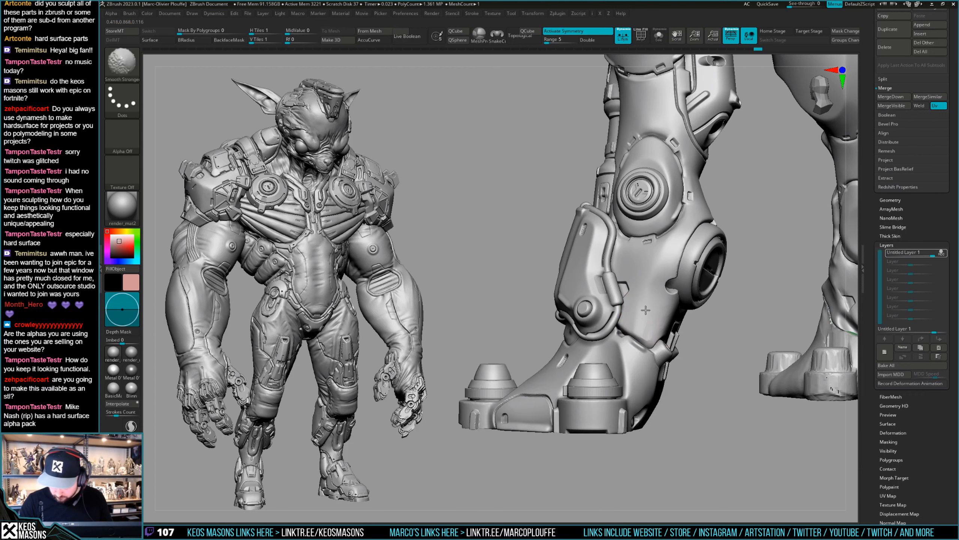
right_drag(631, 321, 673, 340)
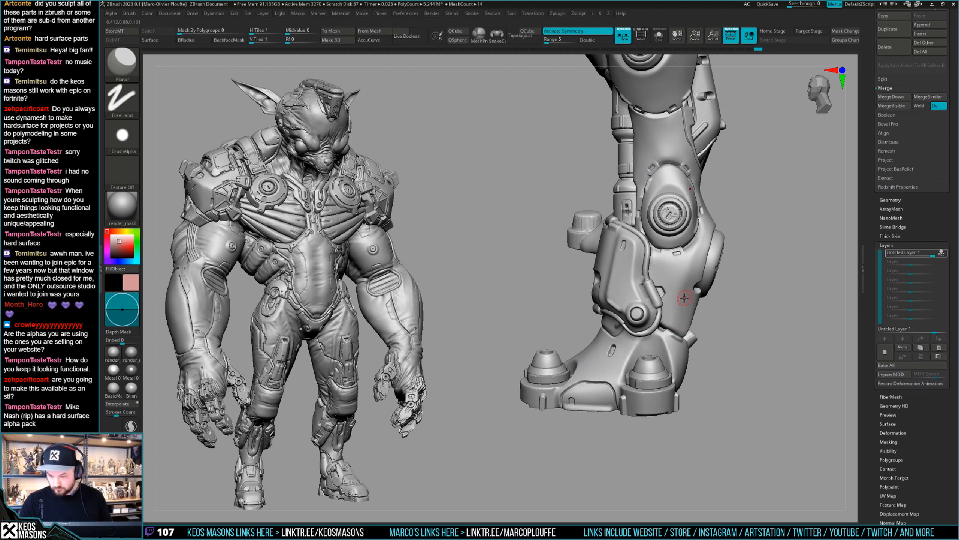
Step: Adjust the calf mesh's lower edge above the foot using the Move brush with BackfaceMask enabled, and smooth it
key(b)
key(m)
key(v)
right_drag(704, 308, 712, 298)
key(space)
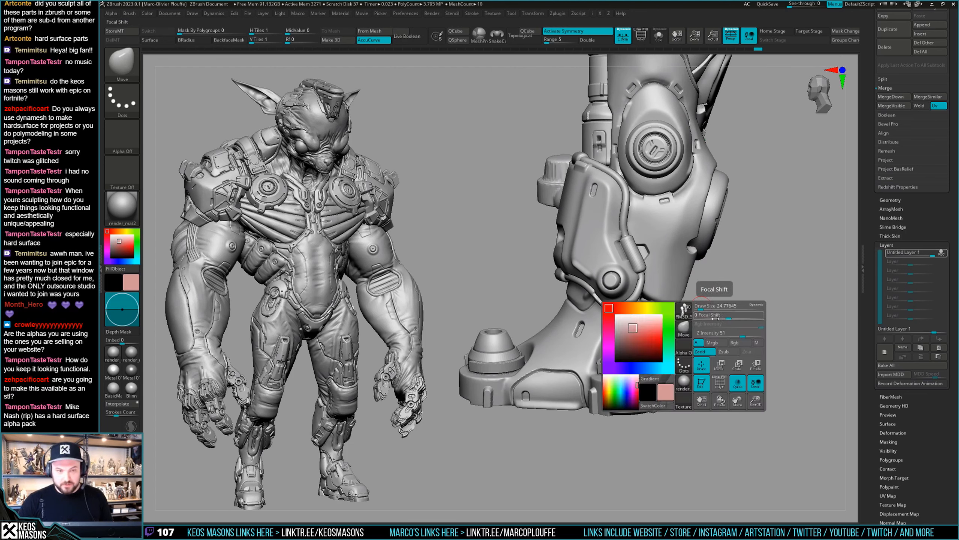
key(space)
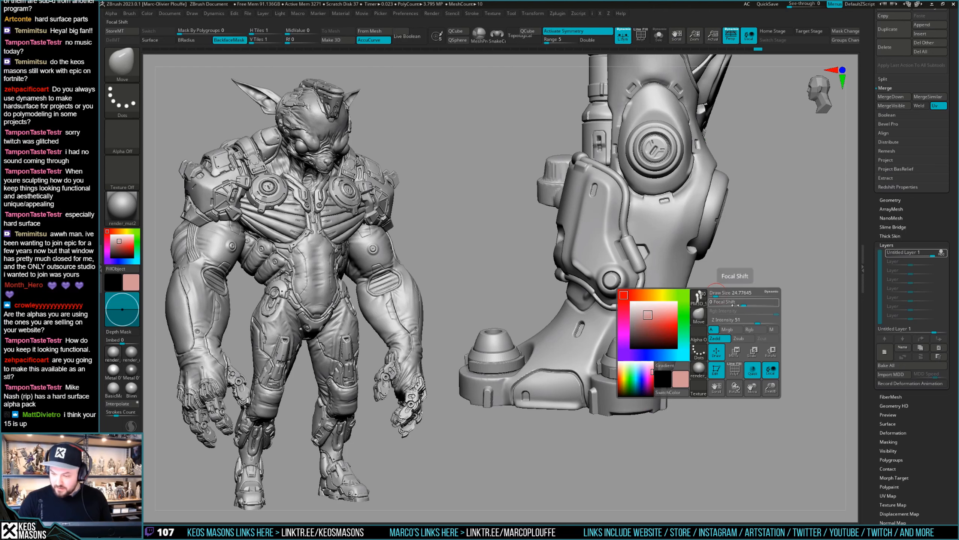
key(space)
key(space)
mouse_move(687, 282)
right_down()
mouse_move(649, 292)
mouse_move(638, 332)
mouse_move(434, 278)
right_up()
key(shift)
ctrl+right_drag(627, 282, 633, 307)
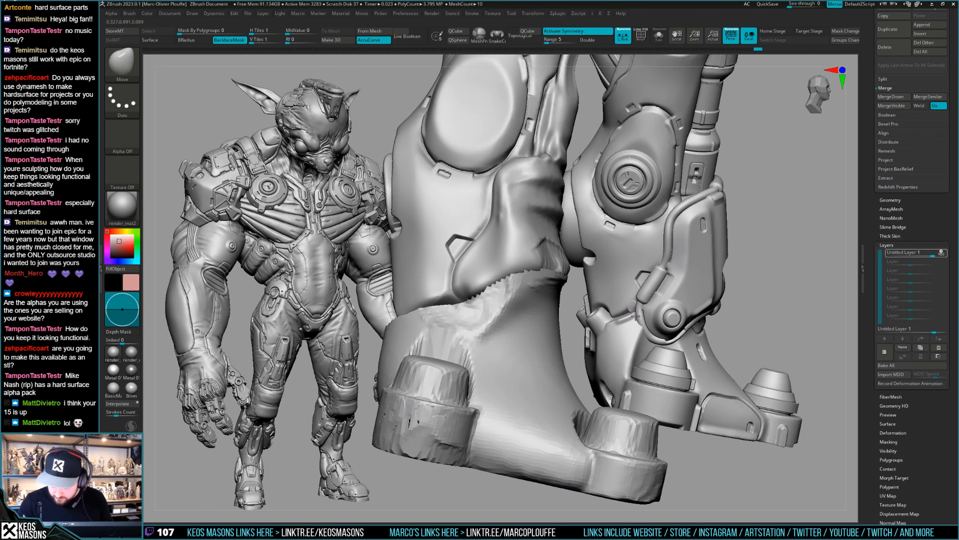
shift+drag(636, 319, 638, 340)
right_drag(638, 333, 619, 328)
mouse_move(620, 327)
ctrl+right_down()
mouse_move(612, 314)
mouse_move(649, 349)
mouse_move(619, 328)
mouse_move(632, 356)
mouse_move(618, 313)
mouse_move(596, 363)
mouse_move(613, 321)
ctrl+right_up()
Step: Select the ankle's cylindrical joint, turn off symmetry and punch a hole inside the slot above the dial with the TrimHole brush
alt+click(623, 337)
key(1)
right_click(596, 365)
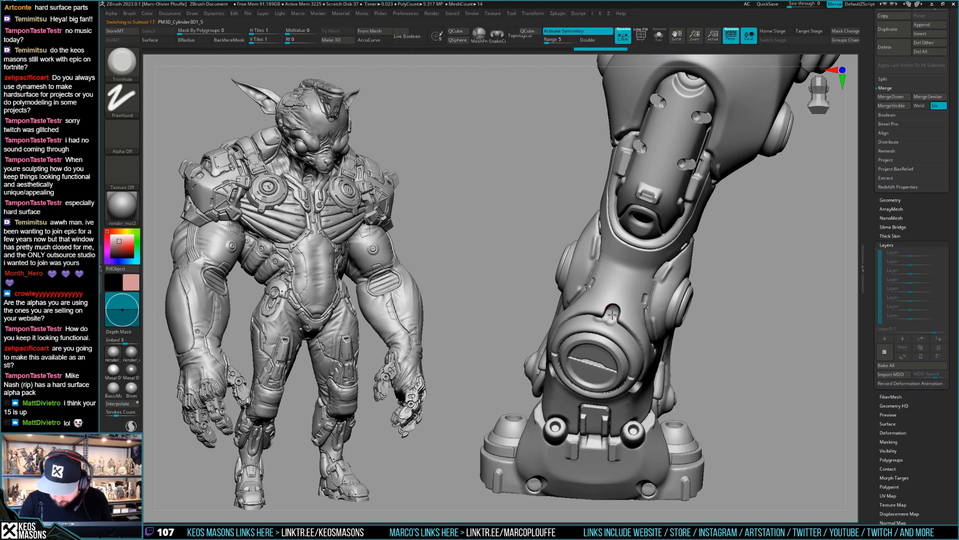
key(ctrl+z)
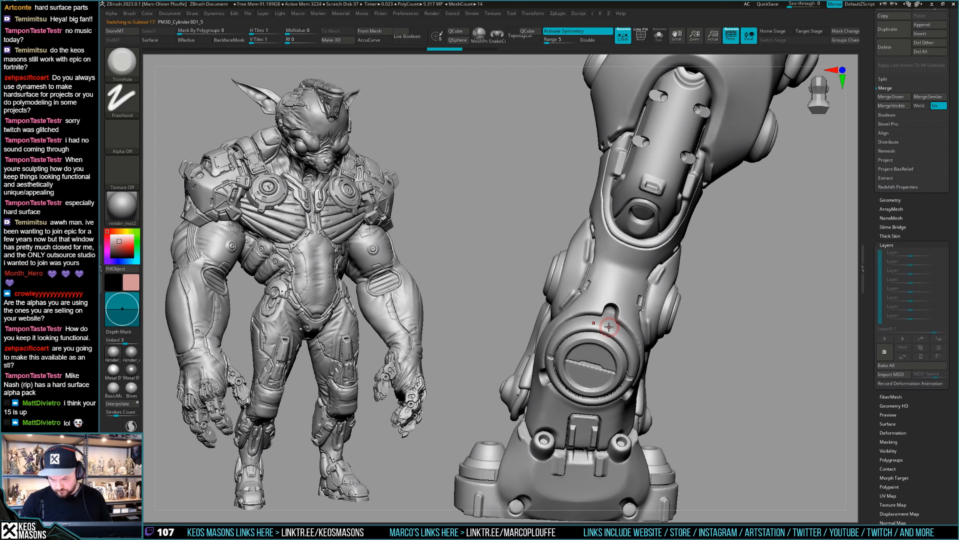
key(alt+s)
right_click(614, 328)
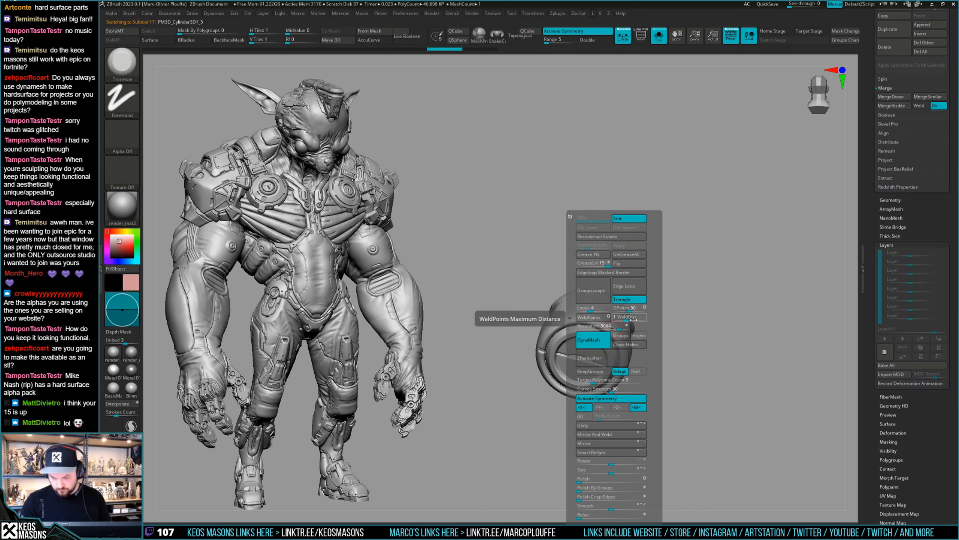
key(x)
right_drag(611, 344, 607, 323)
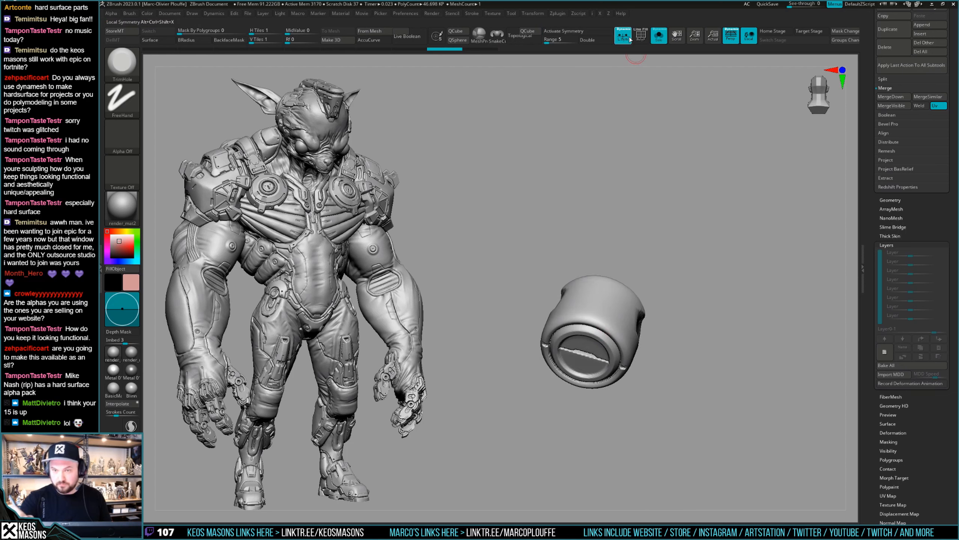
key(alt+s)
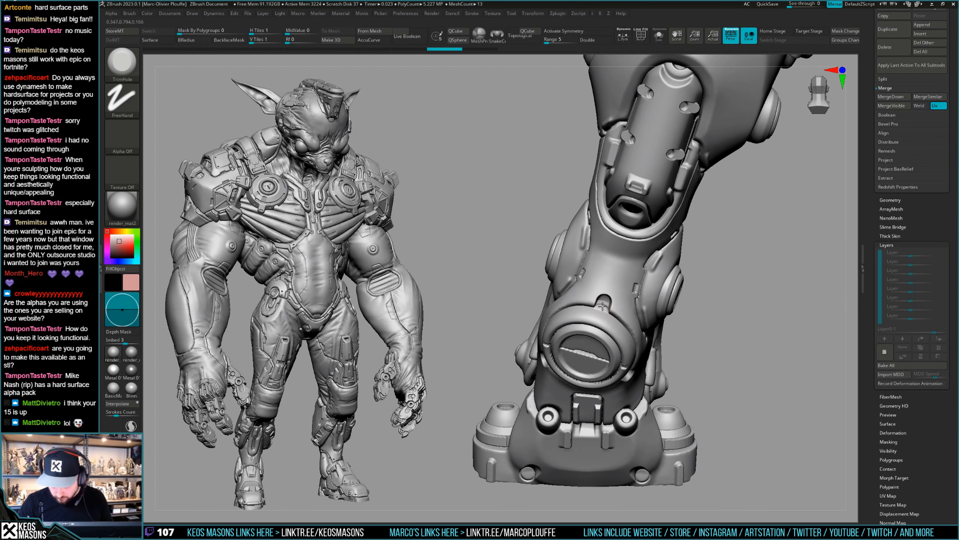
key(alt+s)
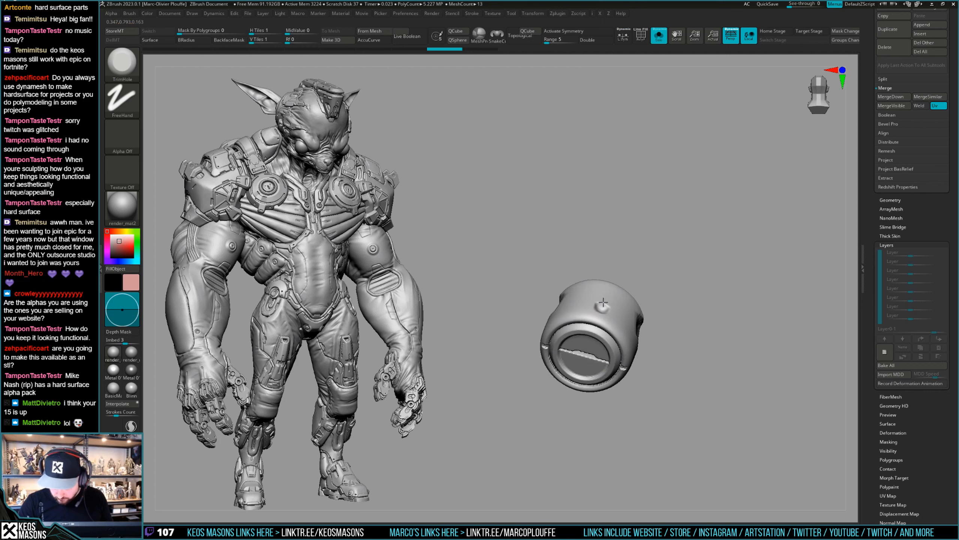
key(alt+s)
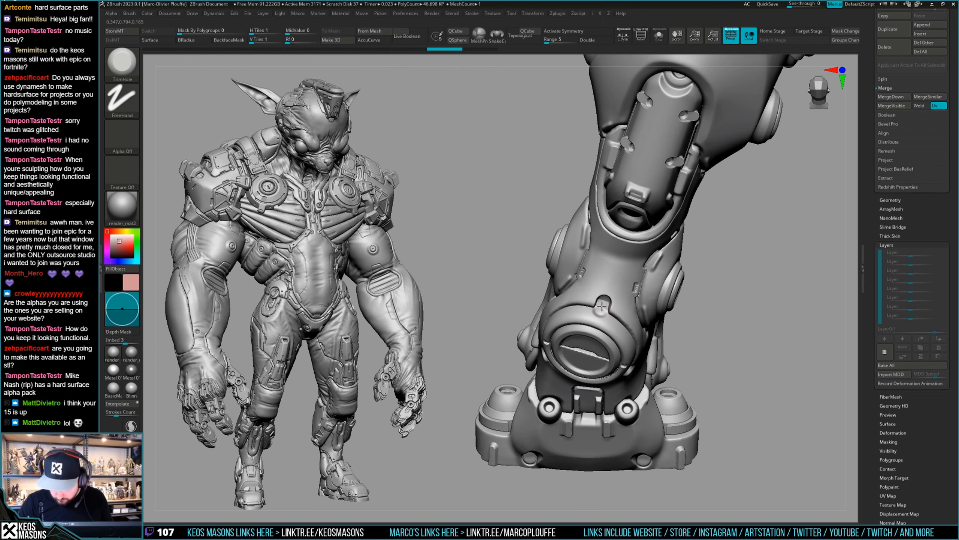
right_drag(604, 303, 634, 323)
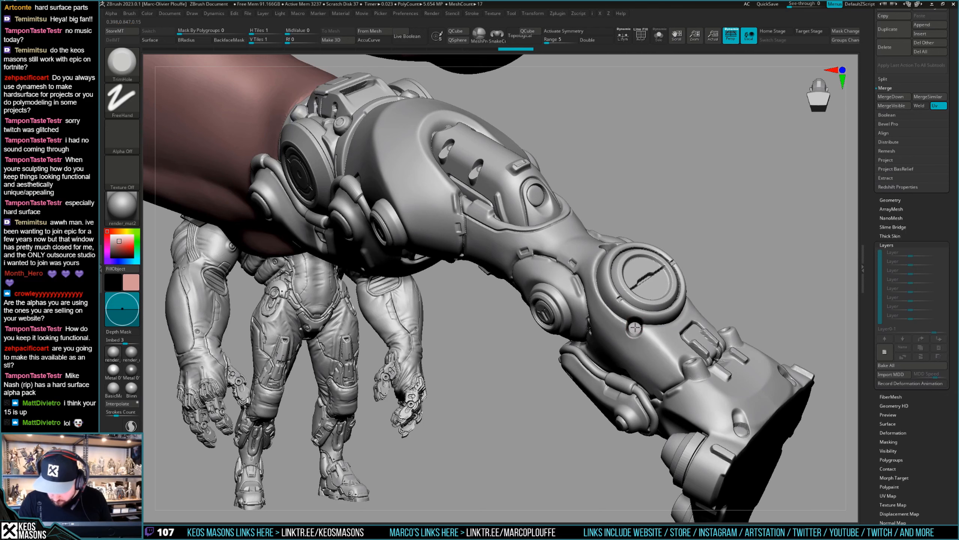
Step: Reselect the calf mesh, bake its layer and apply Mirror And Weld
right_drag(635, 328, 631, 269)
alt+click(631, 269)
right_drag(728, 332, 718, 238)
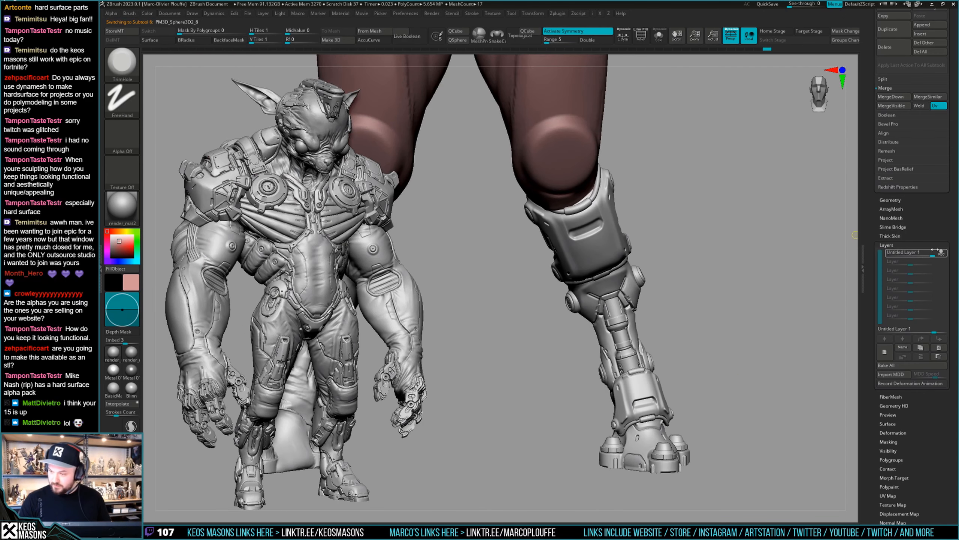
key(space)
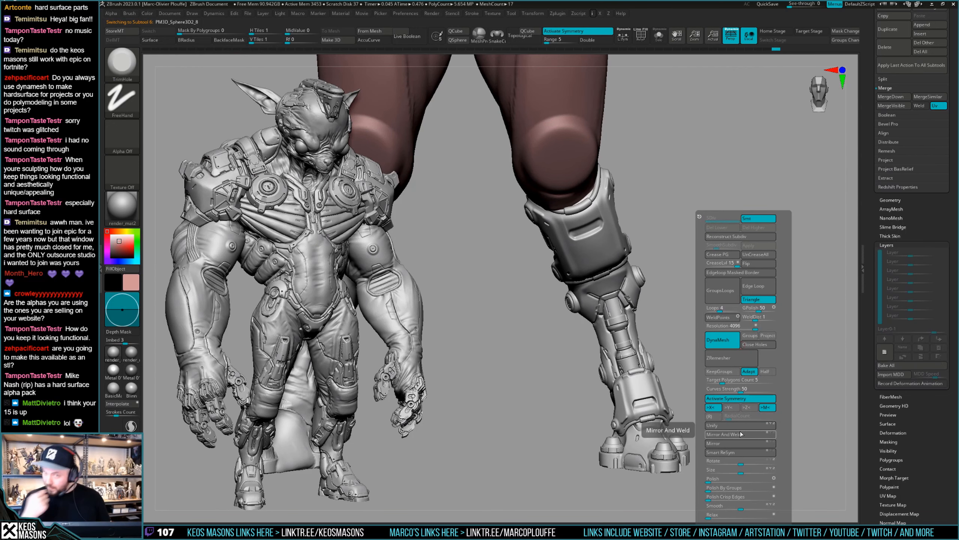
Step: Refine the outer end of the diagonal crease on the calf's front with the TrimHole brush and smooth around it
mouse_move(630, 280)
ctrl+right_down()
mouse_move(627, 294)
mouse_move(609, 276)
mouse_move(624, 282)
mouse_move(546, 325)
mouse_move(552, 282)
mouse_move(488, 287)
mouse_move(653, 285)
mouse_move(601, 340)
mouse_move(609, 301)
mouse_move(609, 313)
mouse_move(586, 276)
mouse_move(530, 264)
mouse_move(536, 282)
mouse_move(518, 266)
mouse_move(530, 262)
mouse_move(567, 296)
mouse_move(613, 311)
mouse_move(588, 283)
ctrl+right_up()
key(shift)
key(space)
click(680, 276)
right_click(593, 355)
key(1)
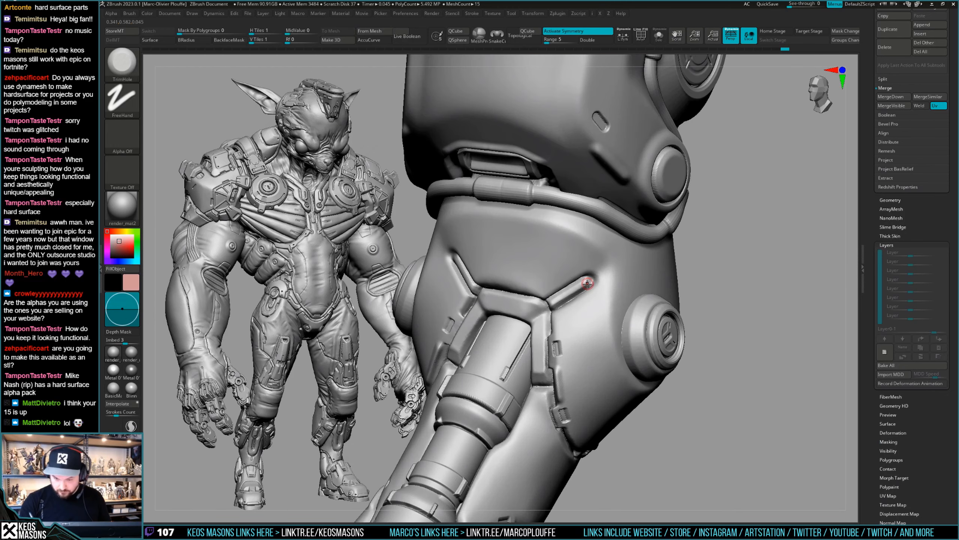
shift+drag(588, 280, 588, 281)
key(space)
key(space)
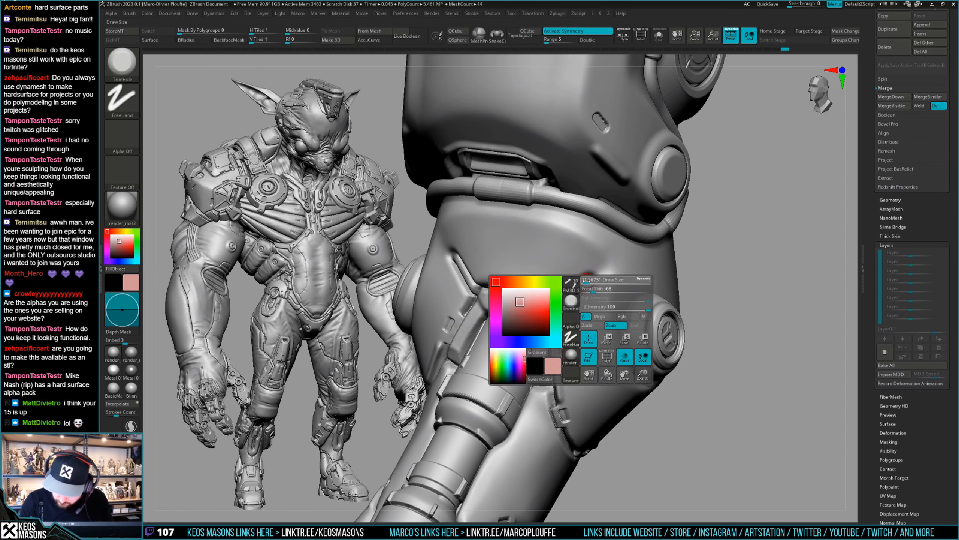
Step: Carve a thin vertical crease into the calf beside the front piston with the Orb_Cracks brush
right_drag(588, 281, 650, 340)
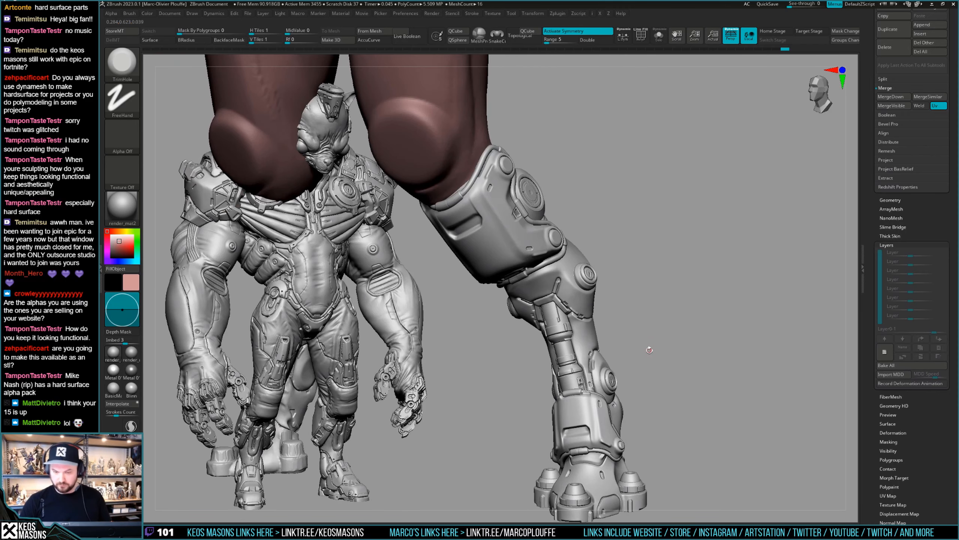
right_click(651, 352)
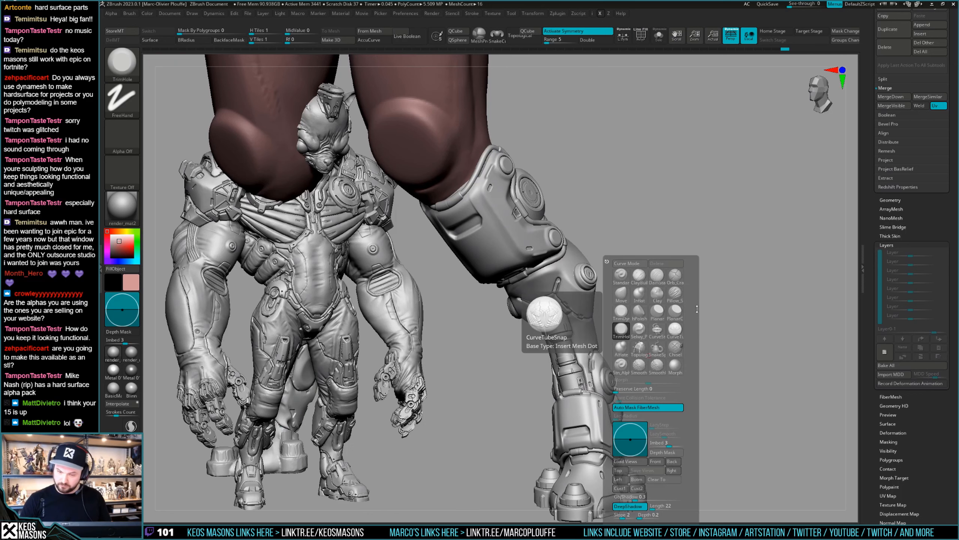
right_drag(725, 325, 638, 344)
right_click(637, 345)
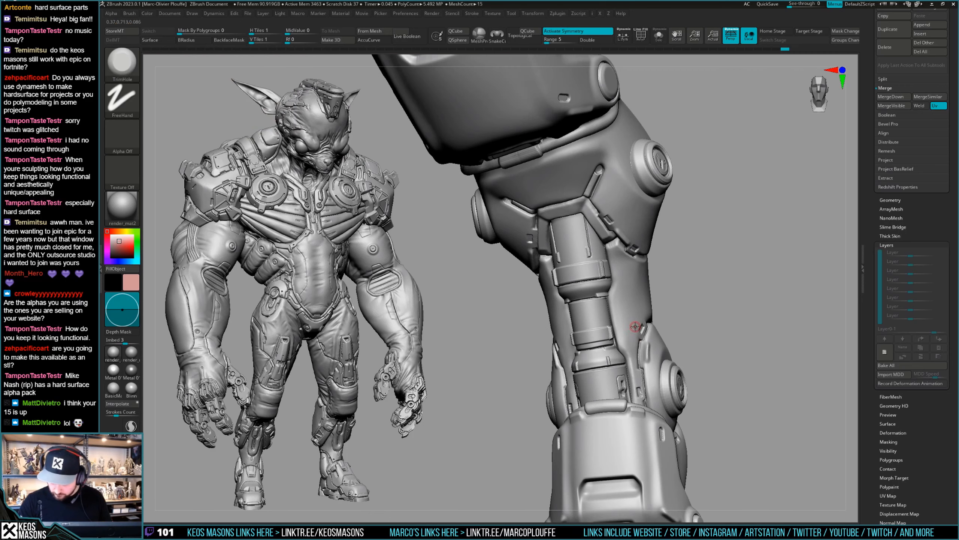
key(ctrl)
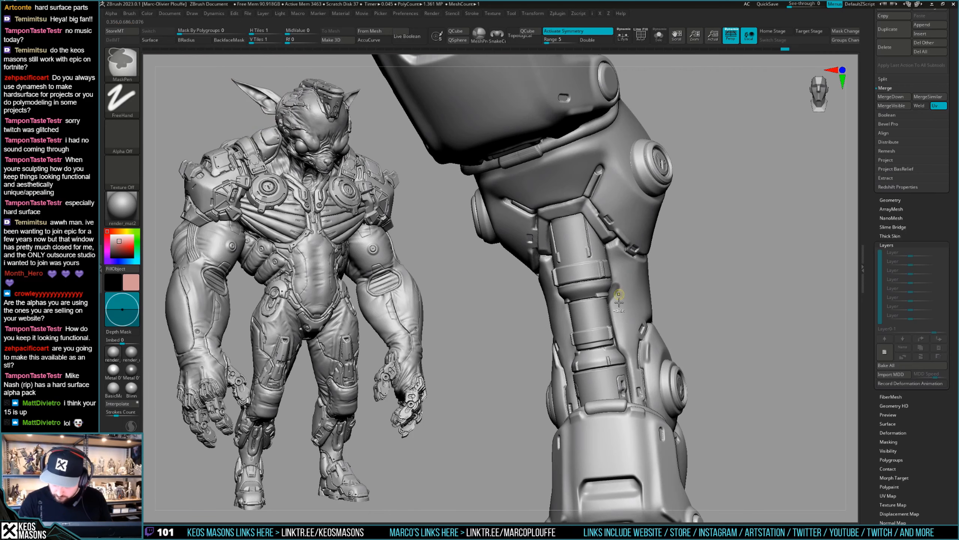
right_drag(625, 355, 569, 300)
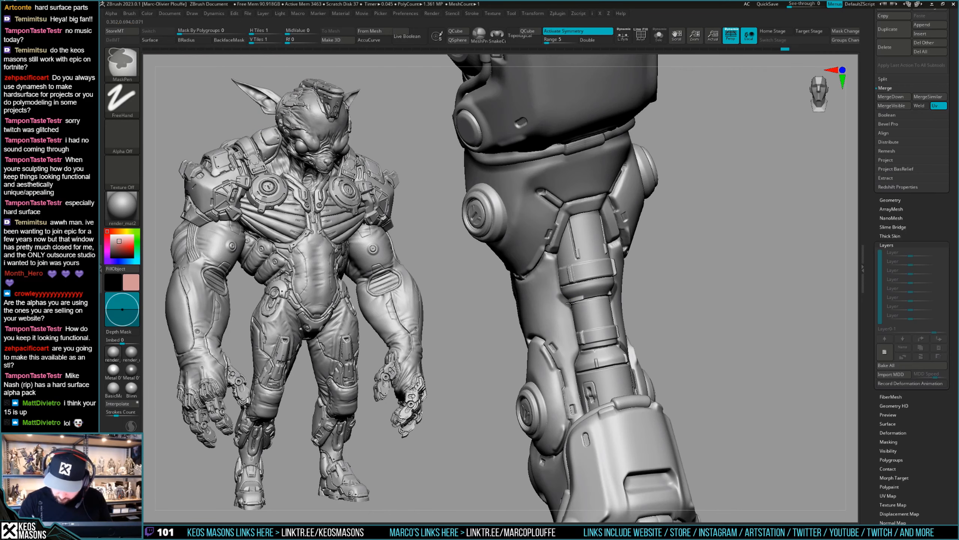
right_drag(572, 359, 643, 384)
right_click(643, 385)
click(666, 313)
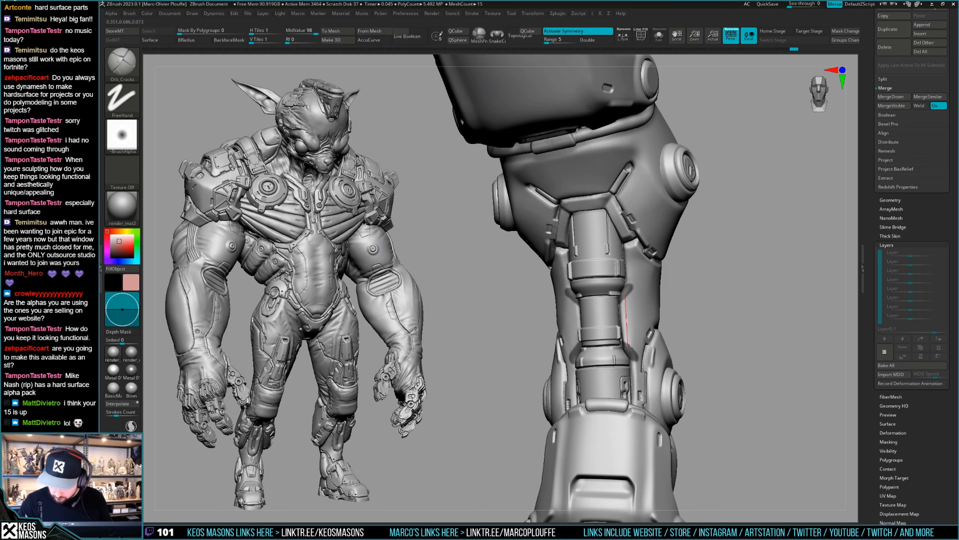
right_drag(624, 326, 578, 302)
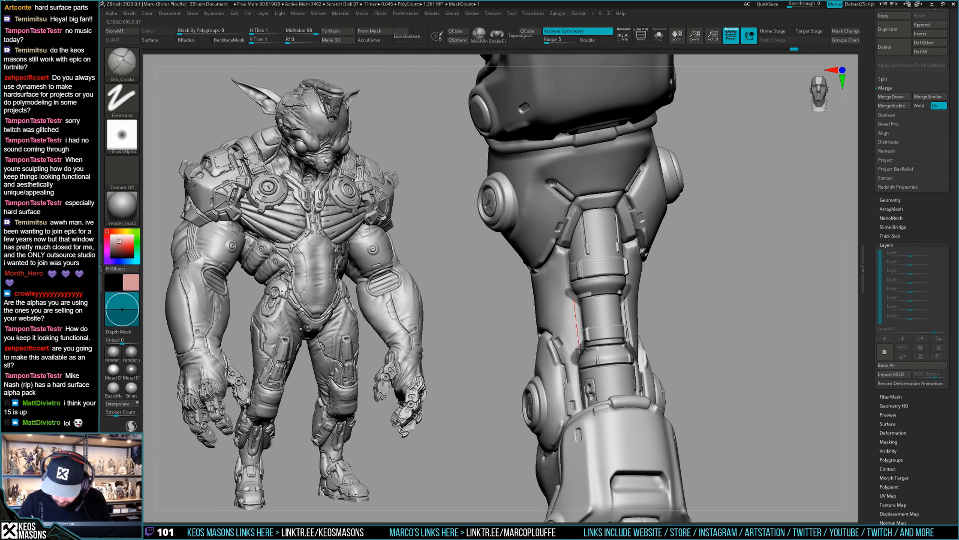
Step: Deepen the creases running along both sides of the calf's front piston with the Orb_Cracks brush
ctrl+right_drag(578, 348, 652, 261)
mouse_move(705, 308)
right_down()
mouse_move(696, 306)
mouse_move(687, 338)
right_up()
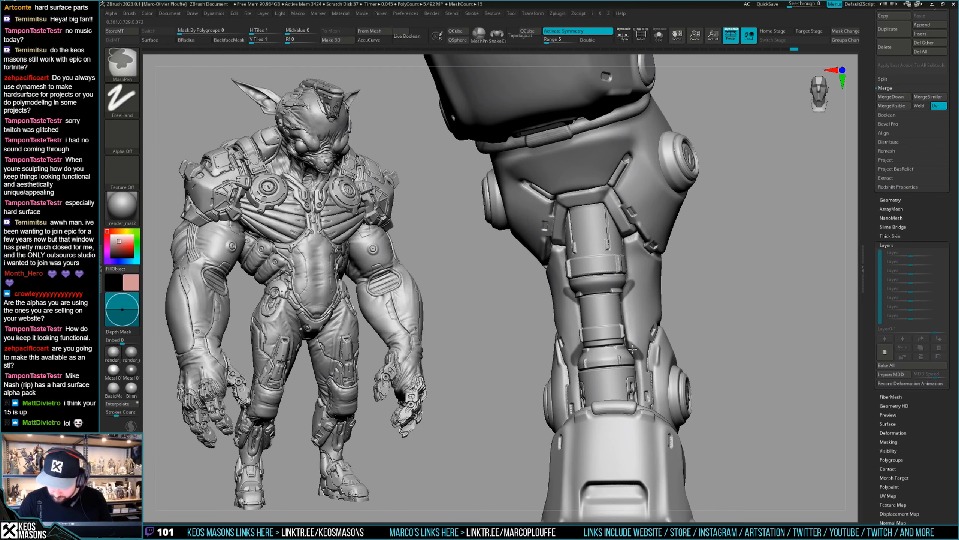
right_drag(639, 354, 629, 297)
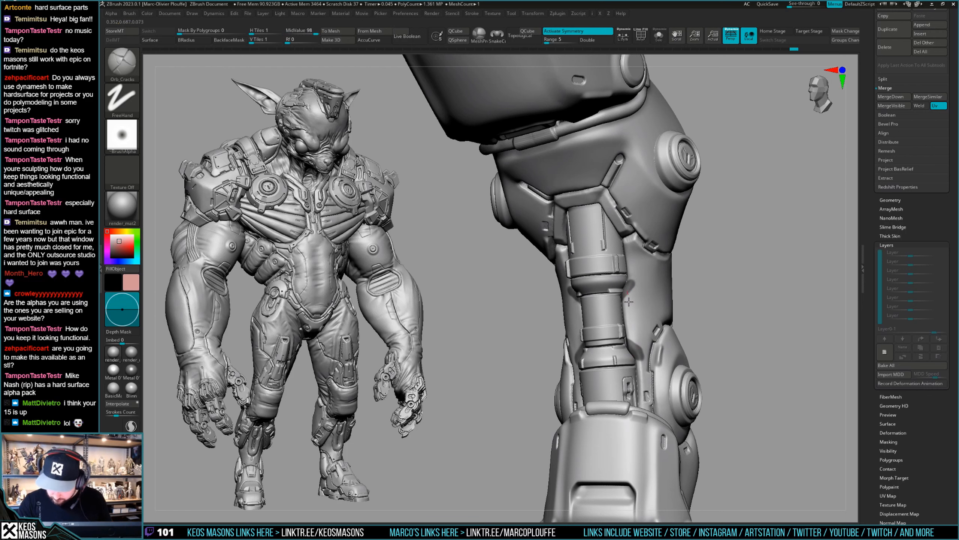
right_drag(631, 342, 574, 297)
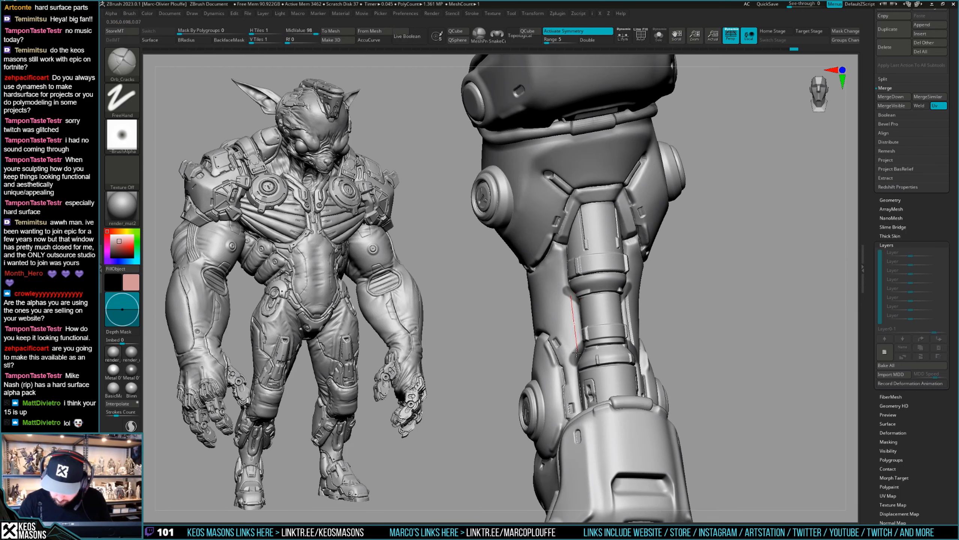
mouse_move(577, 352)
ctrl+right_down()
mouse_move(705, 302)
mouse_move(668, 321)
mouse_move(677, 336)
mouse_move(668, 316)
mouse_move(675, 337)
mouse_move(596, 279)
mouse_move(519, 302)
mouse_move(689, 308)
mouse_move(676, 328)
mouse_move(552, 301)
mouse_move(480, 320)
ctrl+right_up()
Step: Punch a small hole at the upper end of the calf's long crease beside the piston with the TrimHole brush
key(b)
key(t)
key(h)
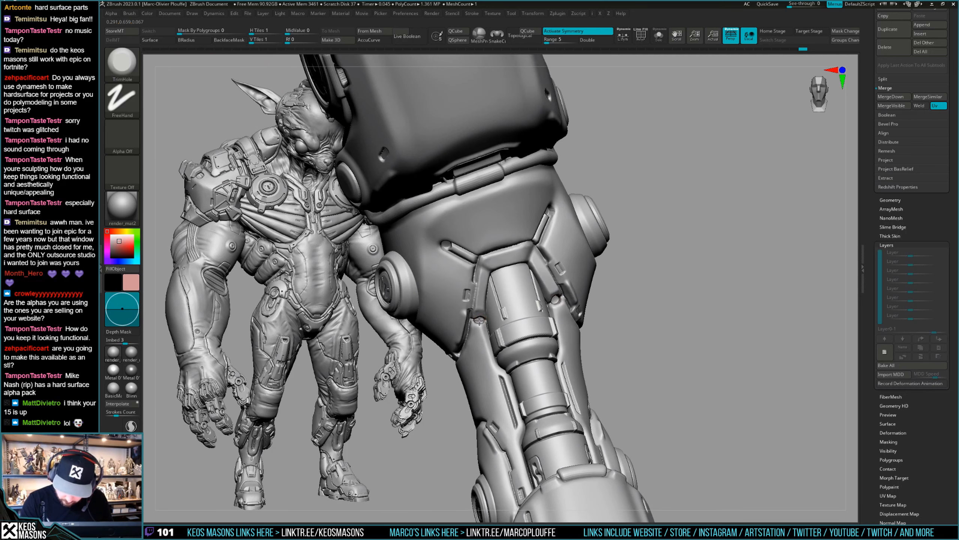
key(ctrl)
right_drag(480, 320, 674, 307)
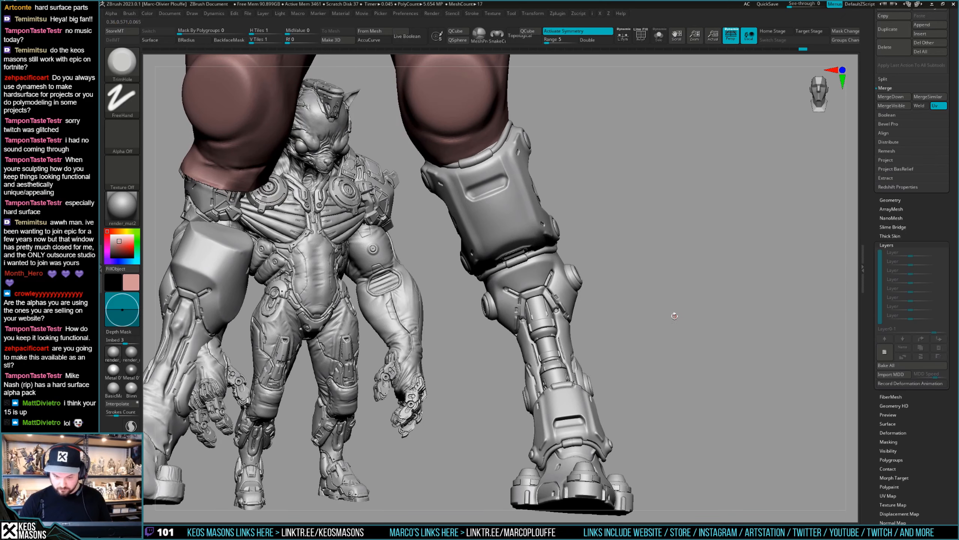
right_drag(675, 316, 630, 328)
Step: Polish the back of the calf above the recess insert with the hPolish brush
key(space)
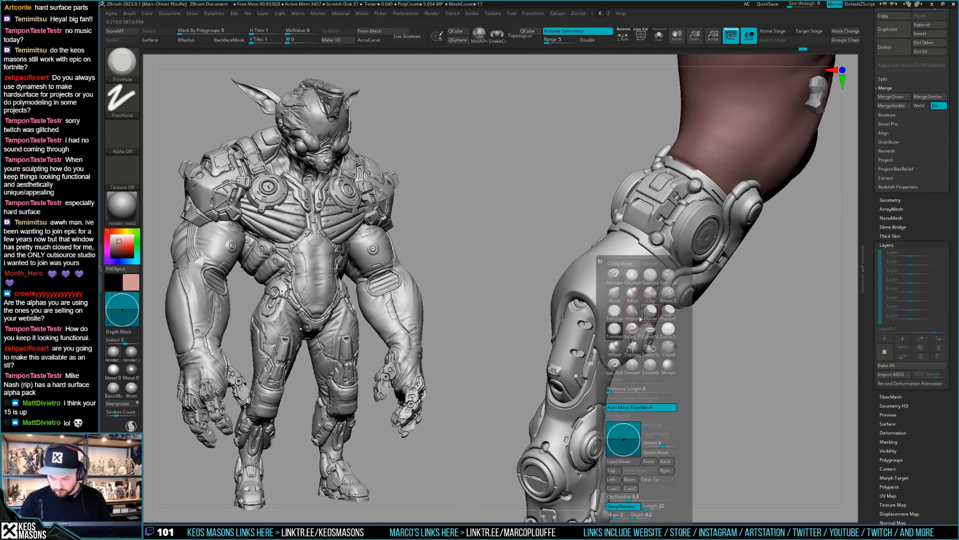
click(645, 308)
mouse_move(595, 280)
right_down()
mouse_move(614, 271)
mouse_move(593, 273)
right_up()
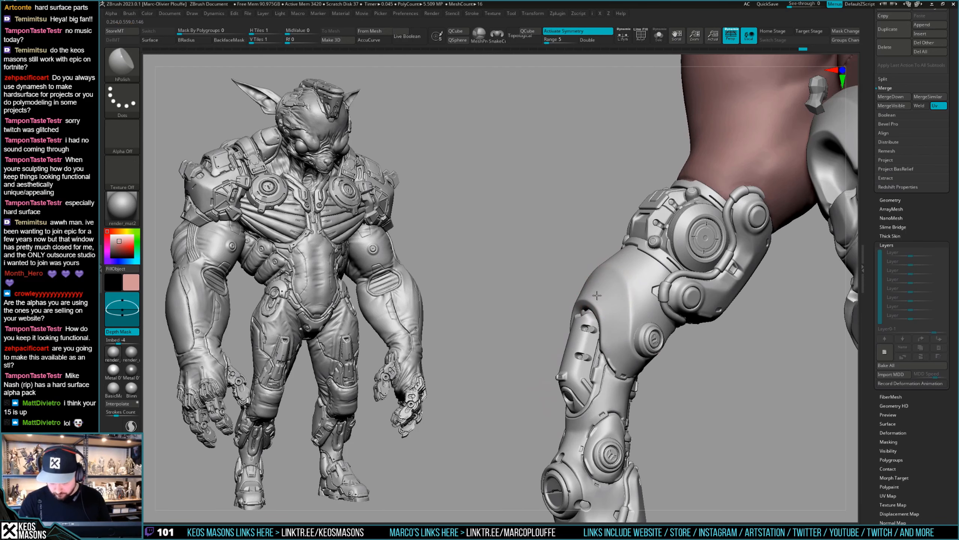
right_drag(597, 296, 625, 305)
drag(609, 303, 620, 325)
Step: Reshape the back of the calf above the recess with the Move brush, turning BackfaceMask off
mouse_move(589, 313)
right_down()
mouse_move(612, 323)
mouse_move(597, 307)
mouse_move(613, 294)
right_up()
key(space)
click(619, 291)
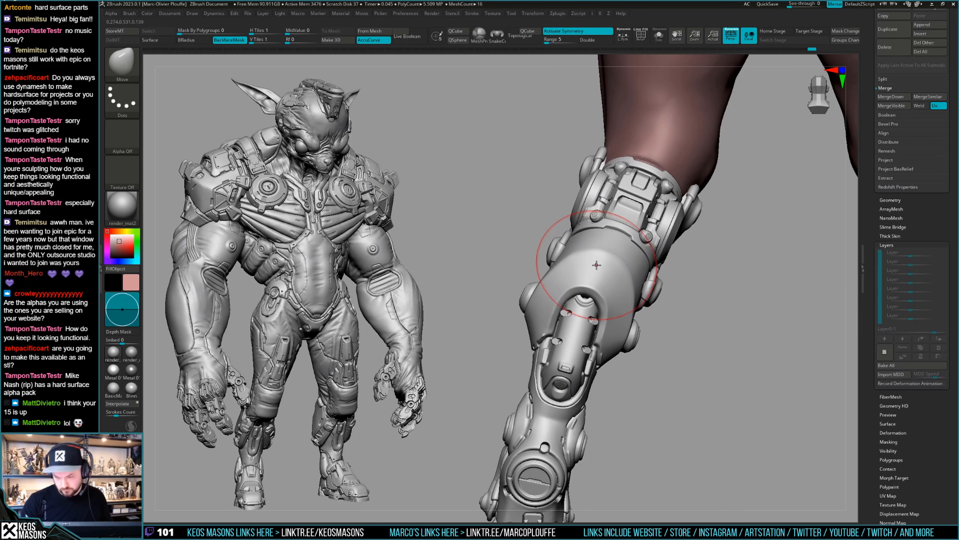
key(space)
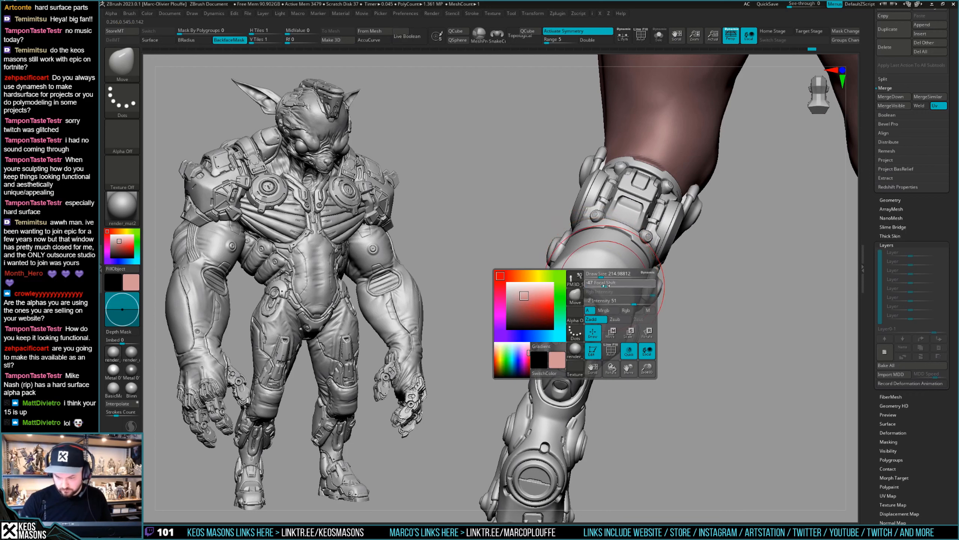
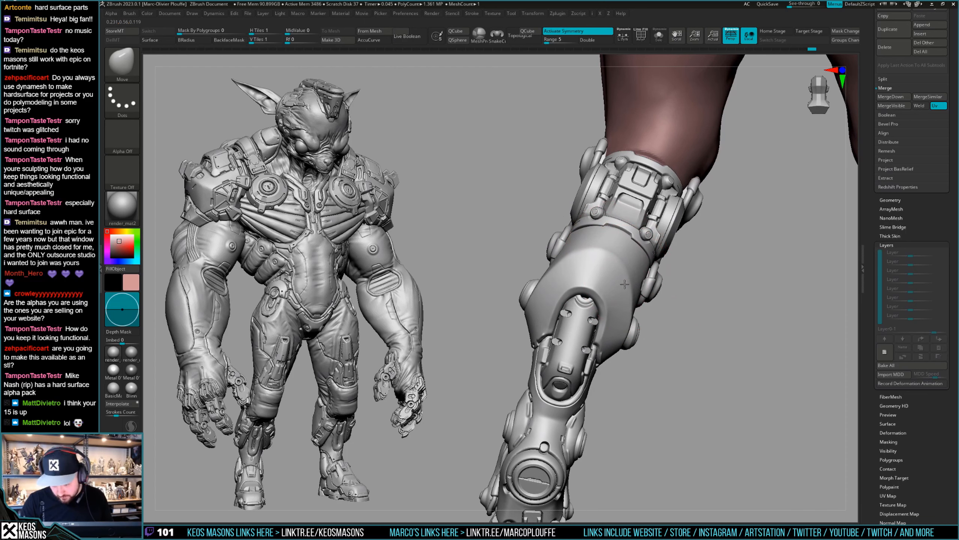
mouse_move(605, 268)
right_down()
mouse_move(608, 276)
mouse_move(595, 264)
mouse_move(592, 304)
mouse_move(573, 328)
mouse_move(590, 272)
mouse_move(602, 277)
mouse_move(595, 270)
right_up()
right_click(573, 328)
right_drag(661, 334, 666, 327)
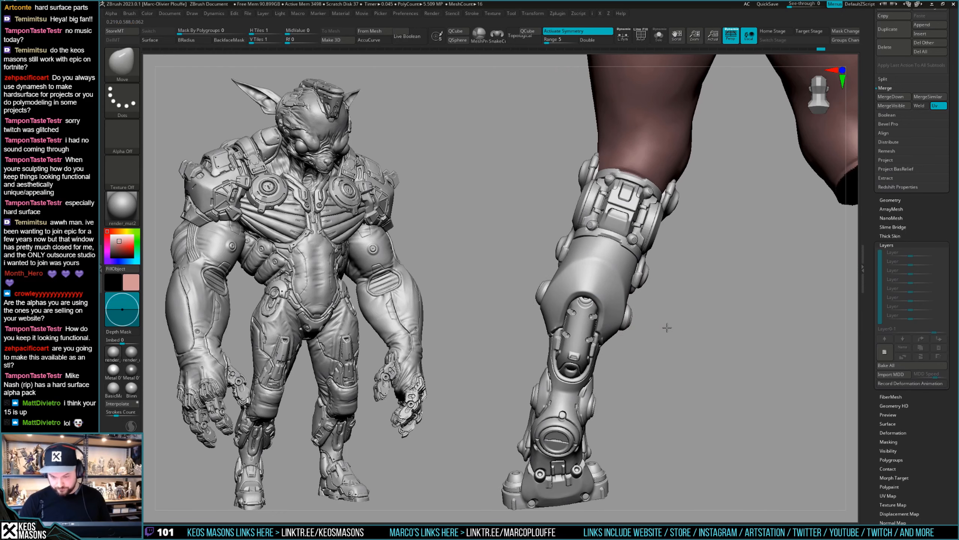
right_click(664, 336)
mouse_move(611, 250)
right_down()
mouse_move(789, 235)
mouse_move(680, 302)
right_up()
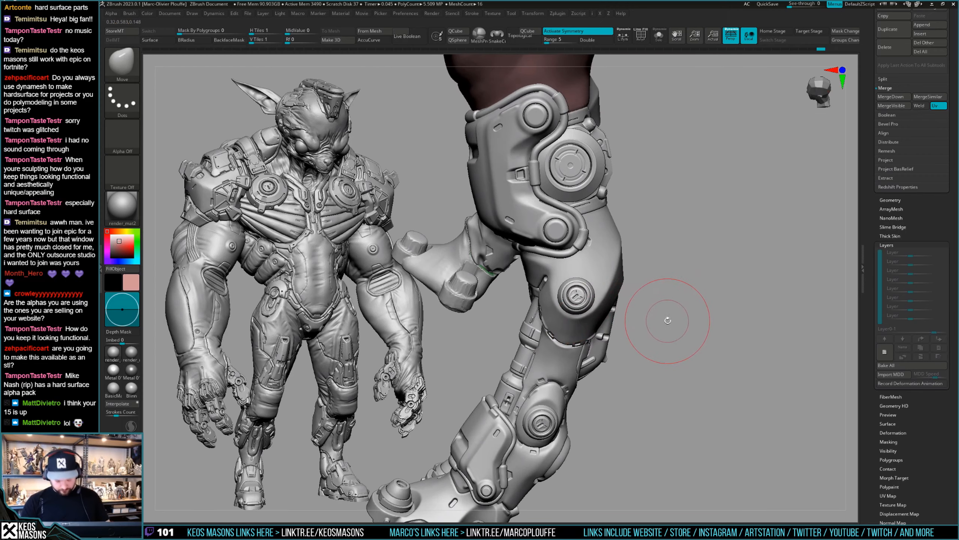
Step: Make the other parts transparent and press a round socket into the calf behind its outer upper dial with the TrimHole brush
key(b)
key(t)
key(b)
key(t)
key(h)
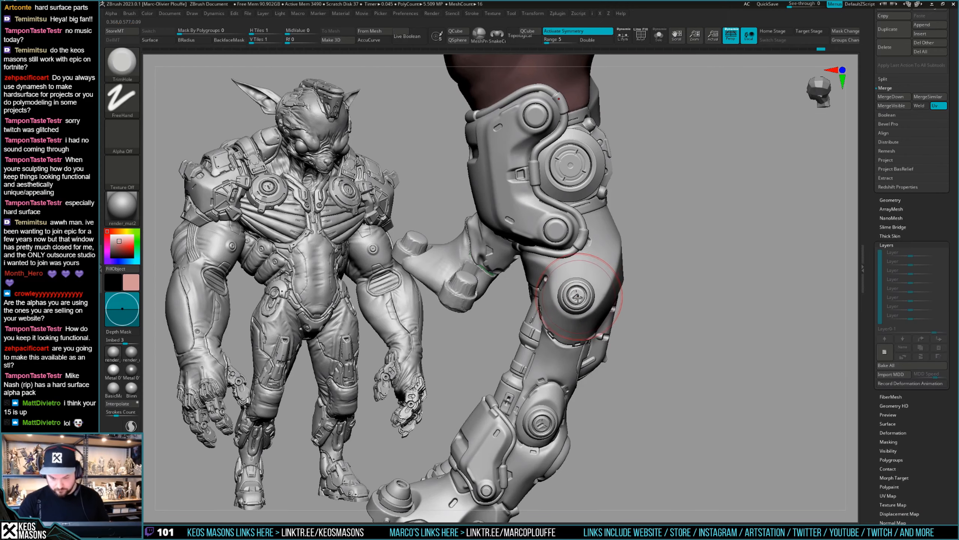
alt+click(578, 297)
right_drag(605, 281, 580, 274)
right_drag(641, 257, 671, 251)
key(shift+t)
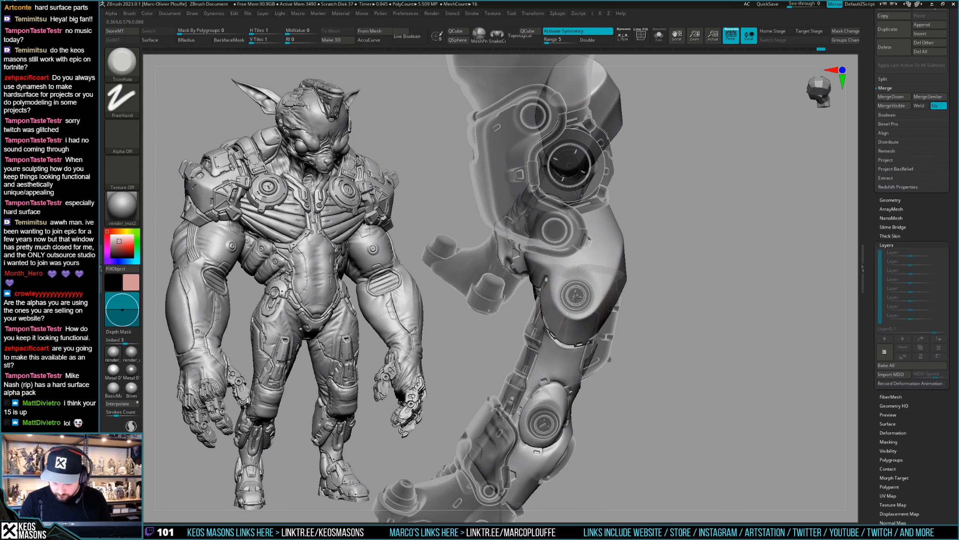
key(space)
right_drag(576, 296, 577, 301)
key(space)
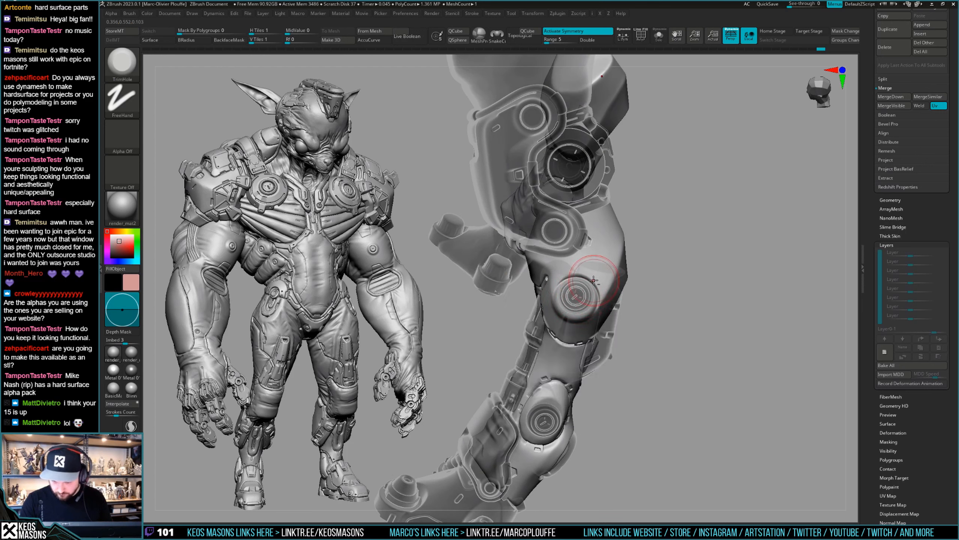
key(shift+t)
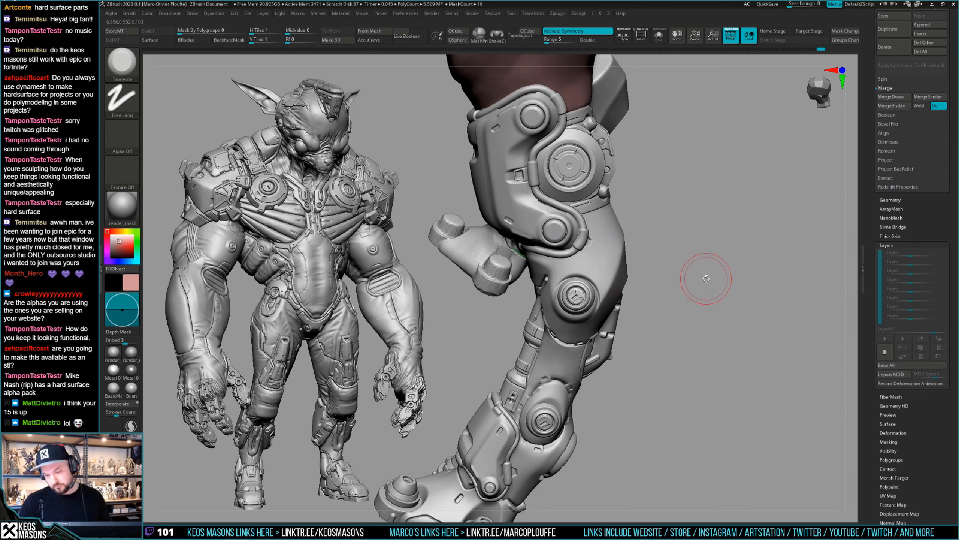
Step: Deepen the calf's round socket behind the outer dial with TrimHole, then isolate the mesh and smooth the socket
key(space)
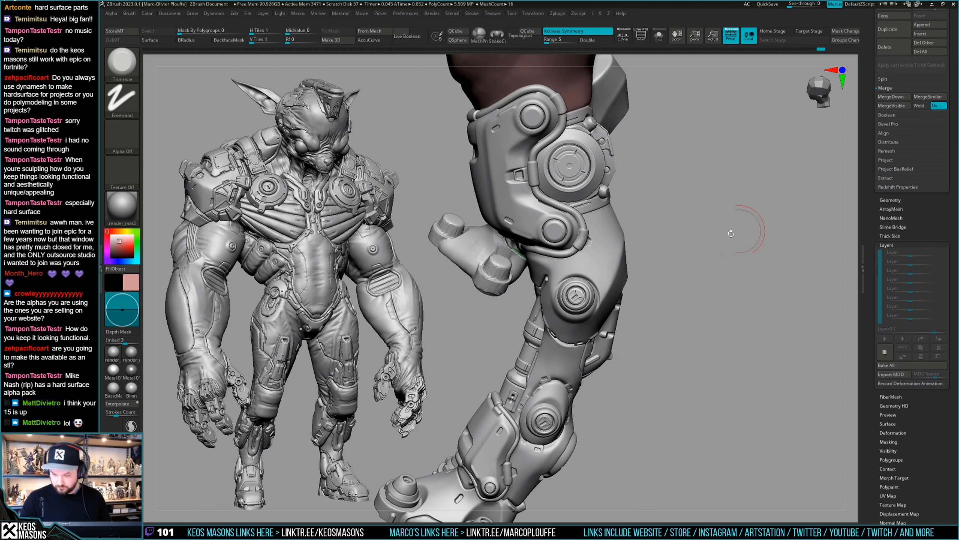
drag(728, 231, 687, 301)
key(alt+shift+s)
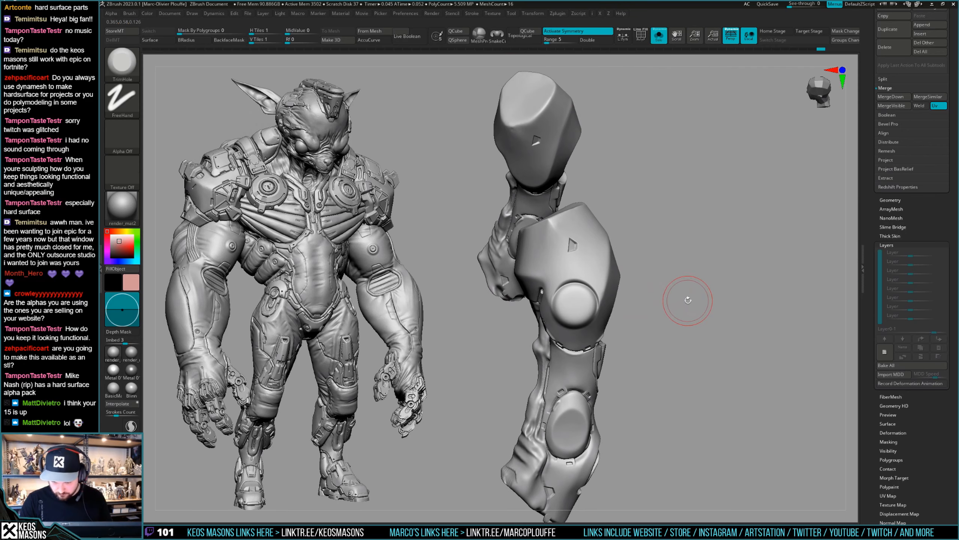
key(alt+shift+s)
key(alt+shift+t)
alt+click(575, 304)
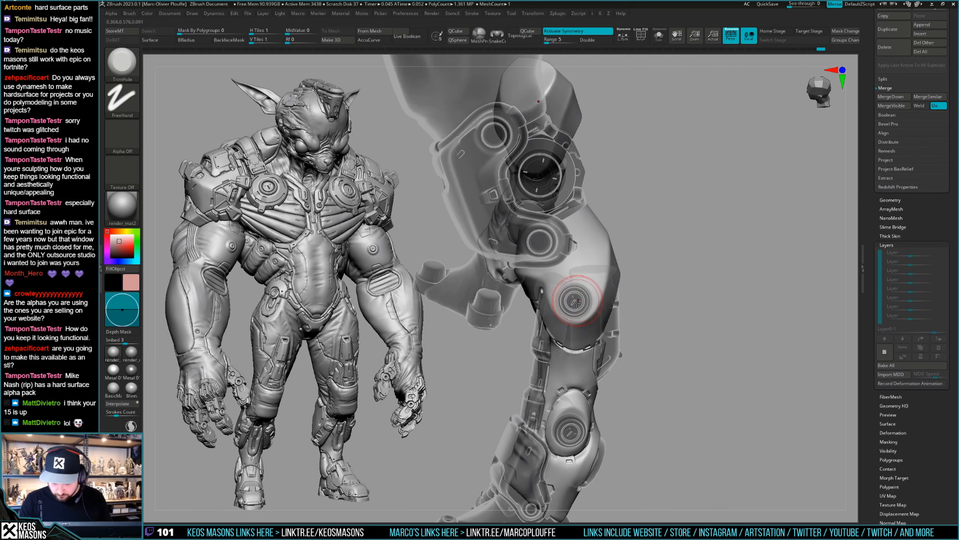
key(space)
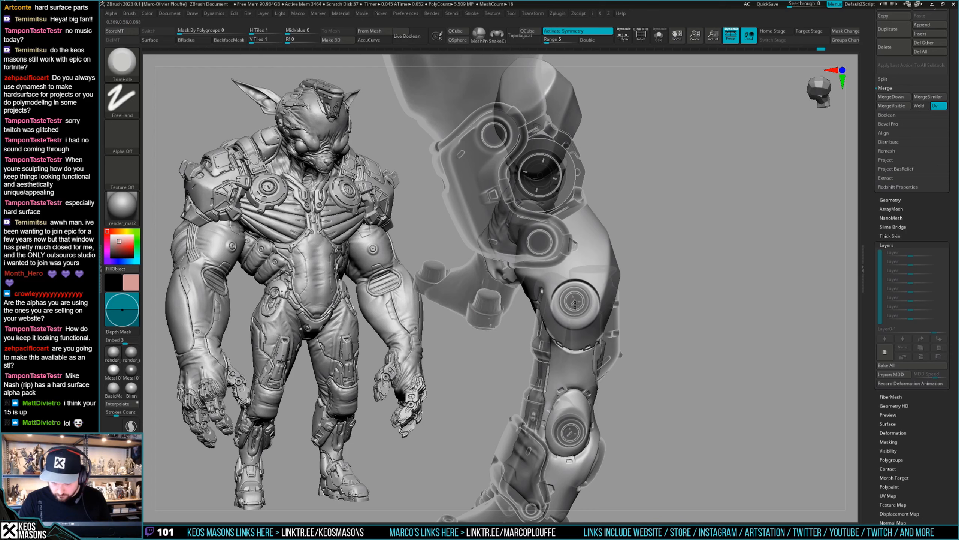
key(alt+s)
shift+drag(575, 303, 575, 294)
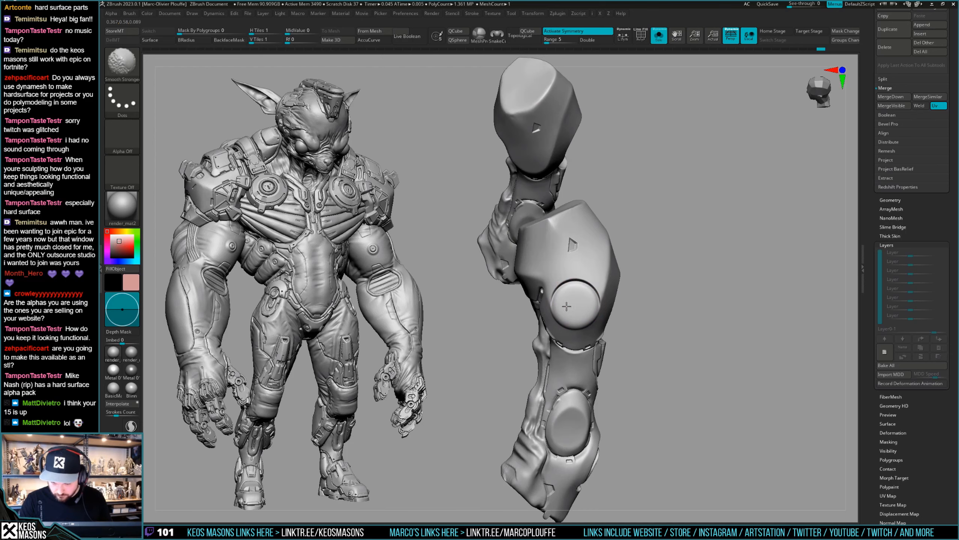
right_drag(574, 320, 614, 266)
Step: Press a matching round socket into the calf behind the upper dial on the leg's inner side with the TrimHole brush
key(alt+s)
mouse_move(682, 300)
mouse_down()
mouse_move(691, 295)
mouse_move(667, 306)
mouse_move(697, 285)
mouse_move(604, 309)
mouse_up()
key(alt+s)
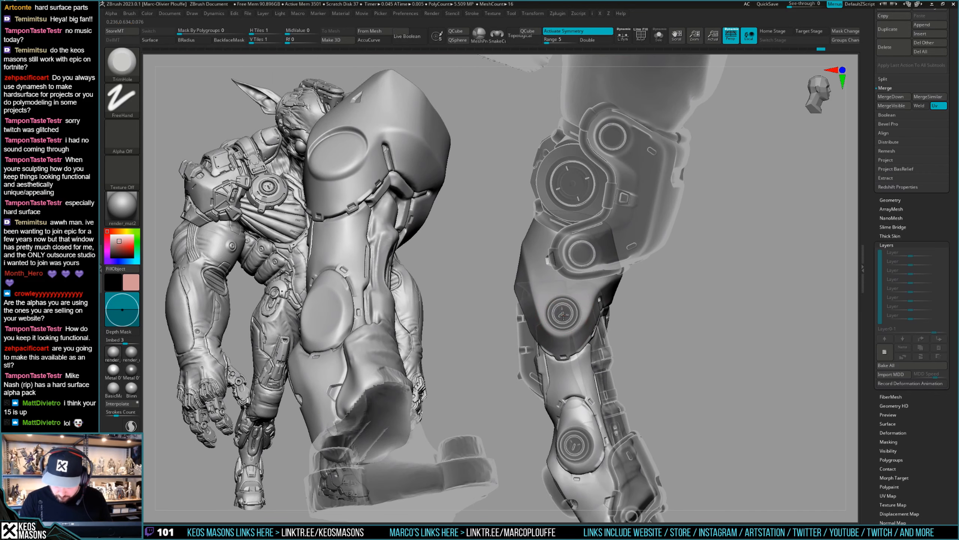
right_click(563, 316)
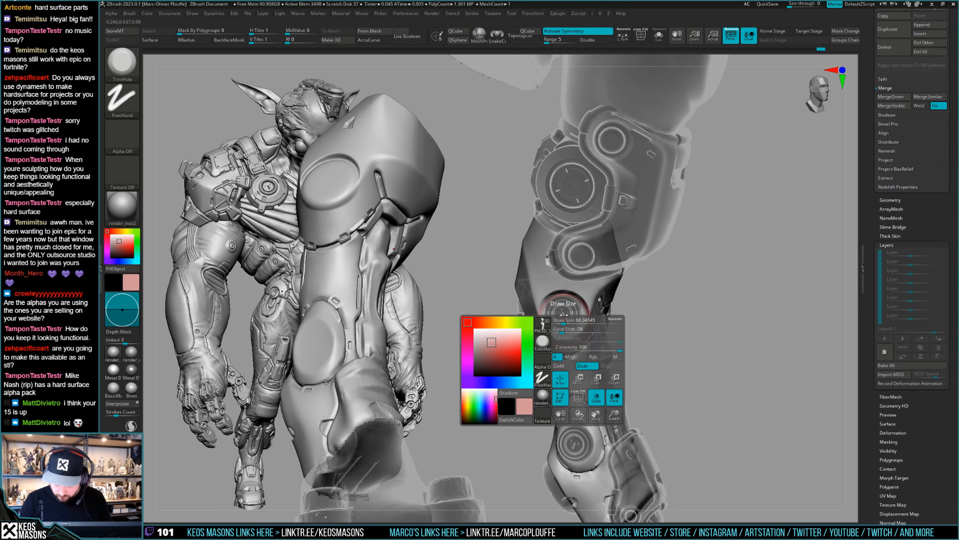
drag(572, 311, 564, 316)
right_drag(563, 315, 573, 313)
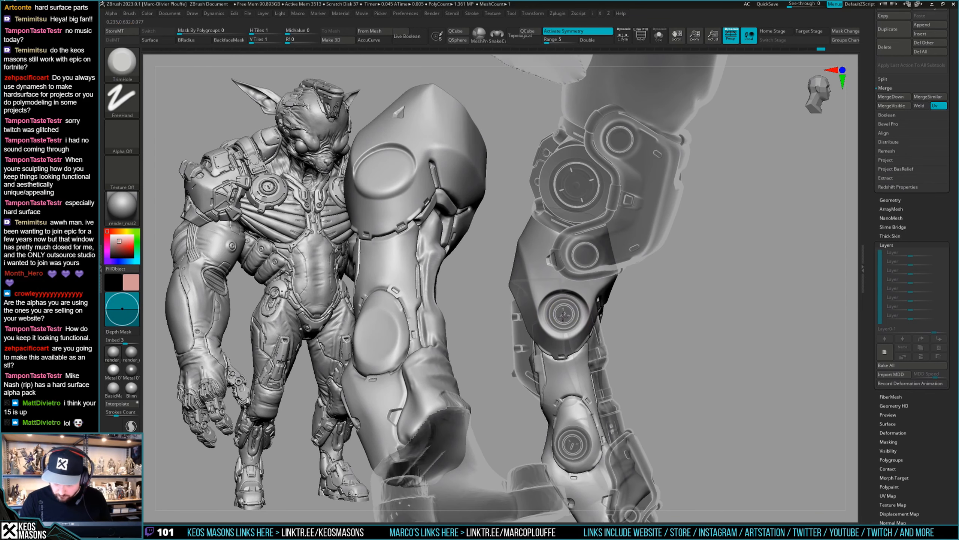
key(alt+s)
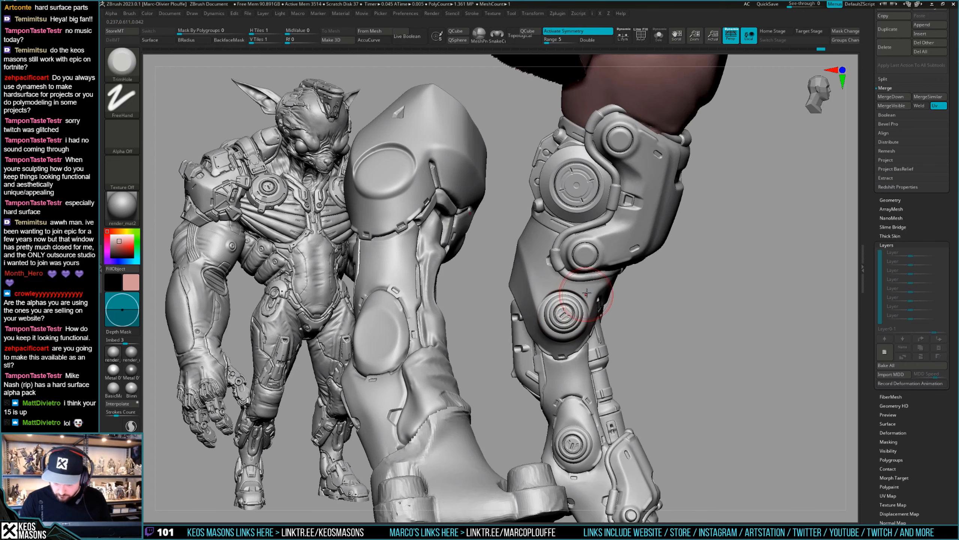
key(shift)
Step: Turn symmetry off, select the calf dials mesh and mask everything except the upper dial on the calf's side
mouse_move(564, 314)
right_down()
mouse_move(747, 321)
mouse_move(722, 300)
mouse_move(621, 322)
mouse_move(517, 301)
mouse_move(694, 333)
mouse_move(701, 296)
right_up()
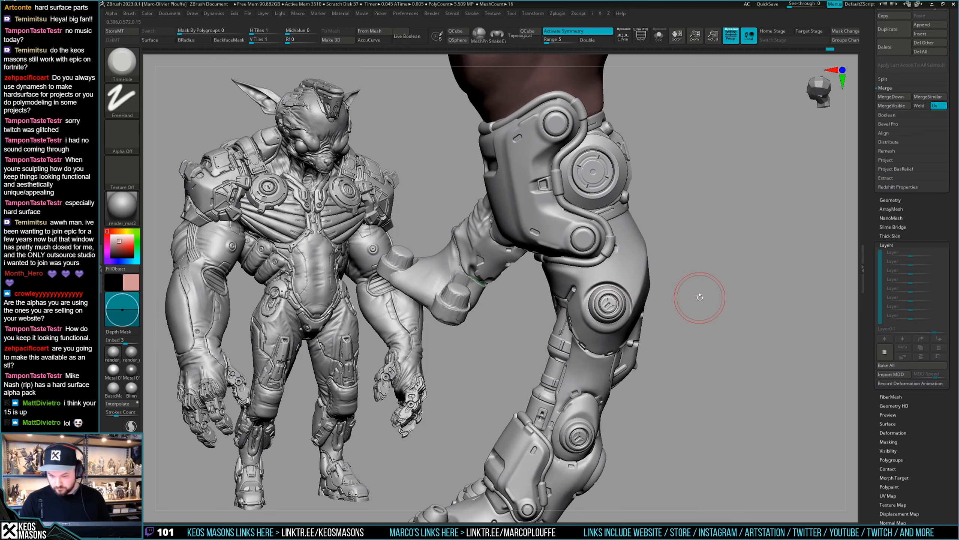
key(x)
click(689, 276)
alt+click(609, 304)
key(alt+s)
right_drag(632, 306, 689, 299)
ctrl+drag(677, 248, 569, 344)
key(alt+s)
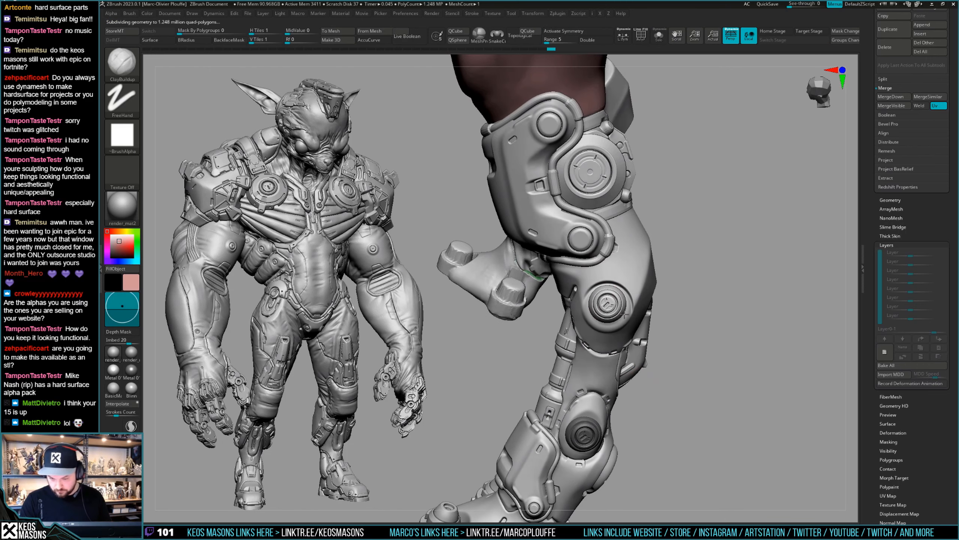
Step: Shift the unmasked upper calf dial along a transpose line so it sits in its round socket
key(w)
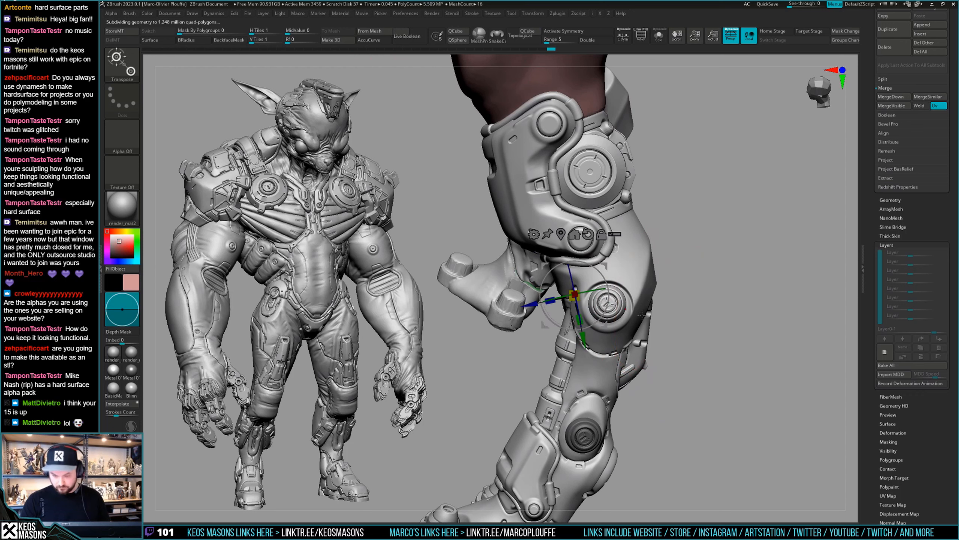
key(y)
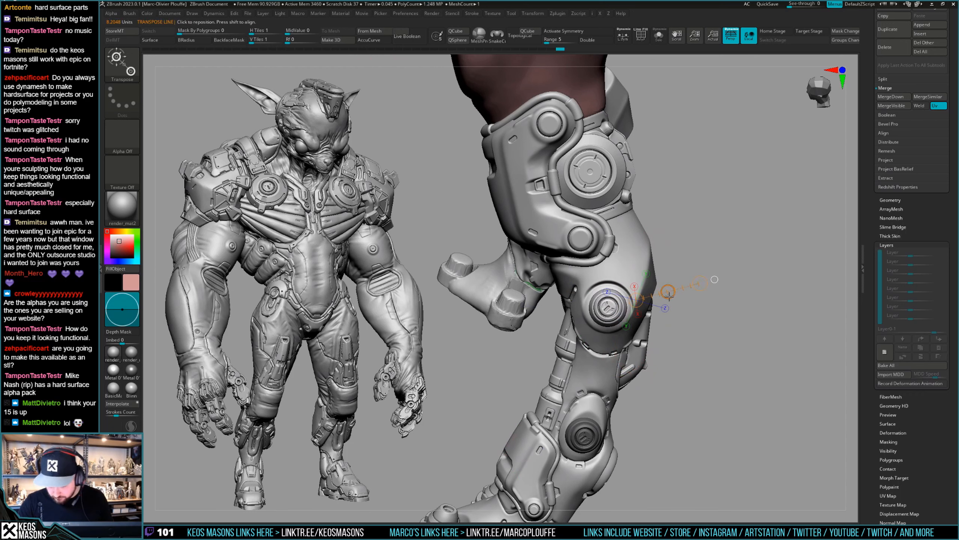
drag(715, 287, 782, 286)
key(alt+s)
Step: Mask off the other dials and seat the upper dial on the opposite side of the calf in its socket
drag(662, 282, 623, 302)
ctrl+drag(631, 340, 514, 257)
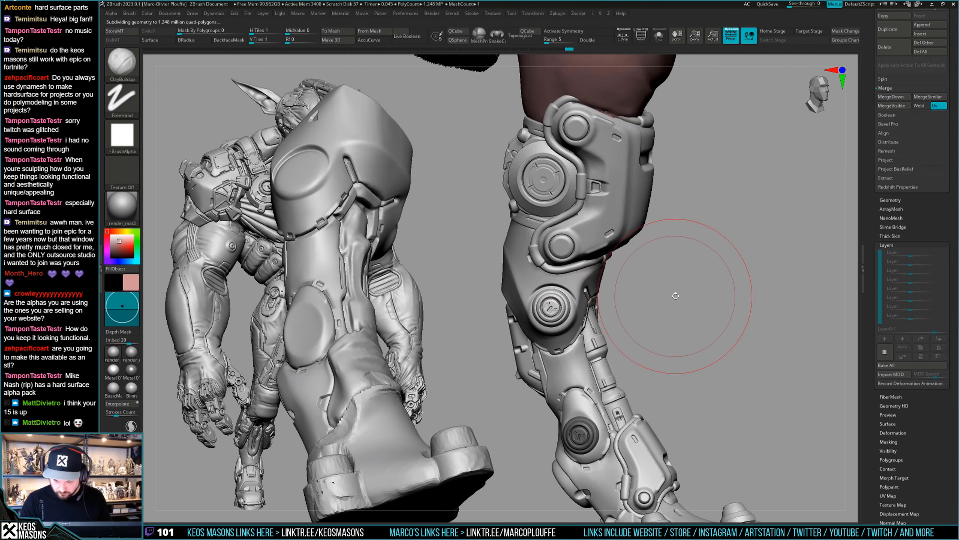
drag(706, 208, 674, 294)
key(w)
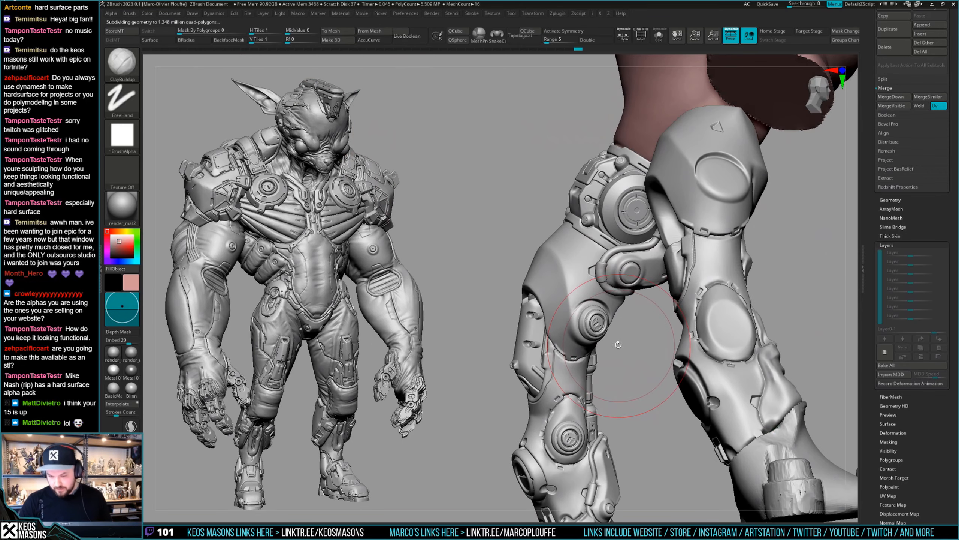
mouse_move(618, 344)
mouse_down()
mouse_move(627, 339)
mouse_move(618, 325)
mouse_move(552, 355)
mouse_up()
key(space)
drag(581, 305, 579, 305)
Step: Reselect the calf mesh with symmetry on and stamp a small rectangular alpha detail at its top centre, just below the knee ring
alt+click(572, 291)
key(shift)
mouse_move(573, 291)
right_down()
mouse_move(579, 300)
mouse_move(588, 267)
mouse_move(534, 273)
mouse_move(679, 288)
mouse_move(566, 323)
mouse_move(691, 303)
mouse_move(638, 234)
right_up()
key(shift)
key(shift)
right_drag(638, 257, 740, 324)
right_drag(680, 329, 628, 316)
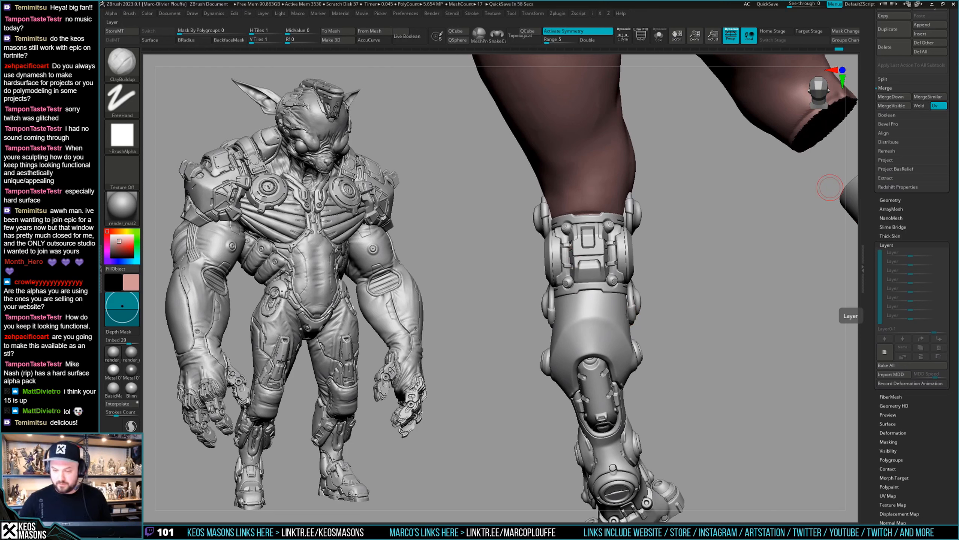
key(b)
click(682, 308)
key(alt+a)
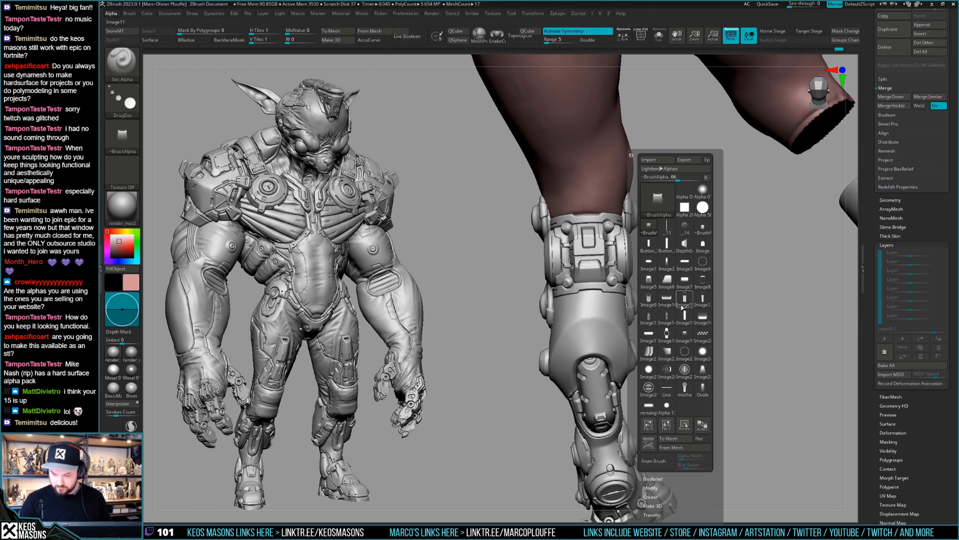
click(685, 338)
key(alt+c)
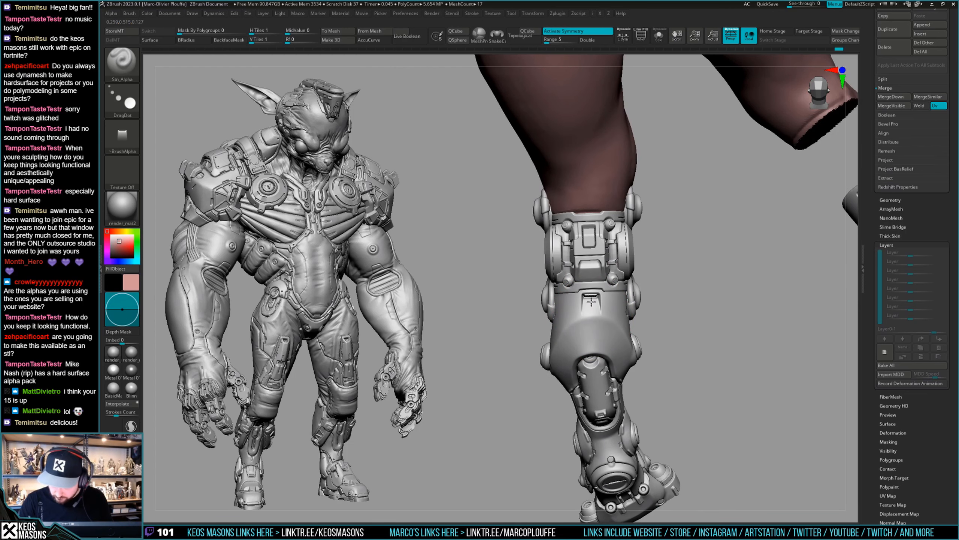
Step: Adjust the size and placement of the stamped detail on the upper calf and work around it with the Standard brush
key(ctrl)
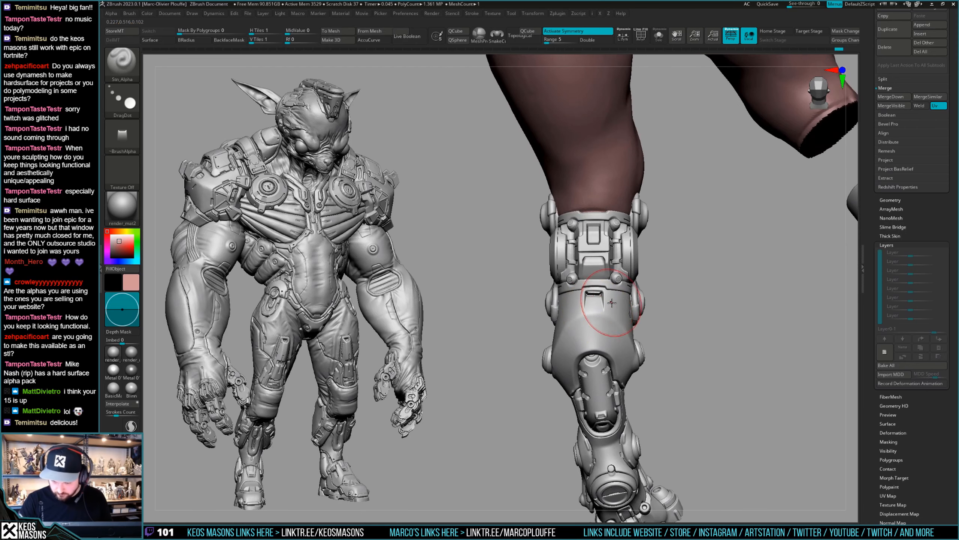
key(space)
key(space)
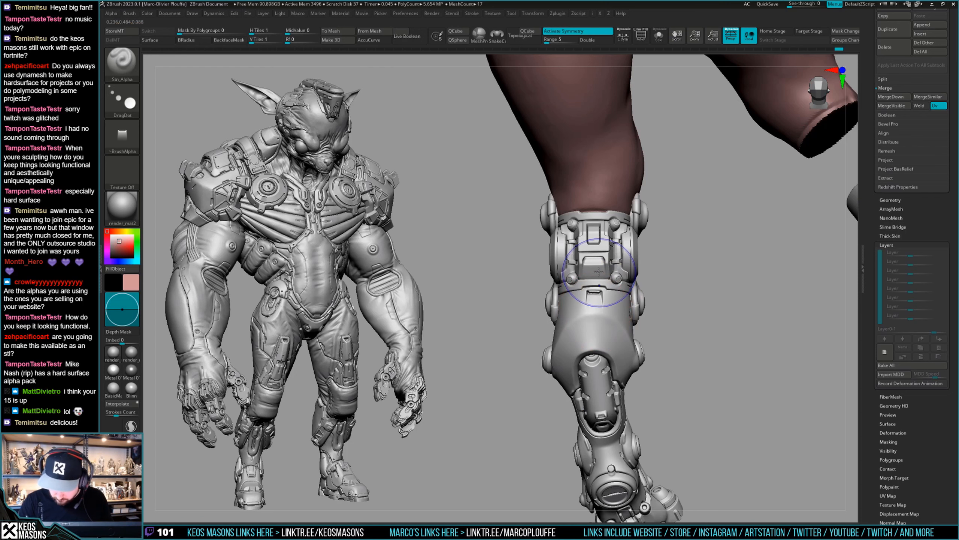
right_drag(598, 271, 621, 345)
key(space)
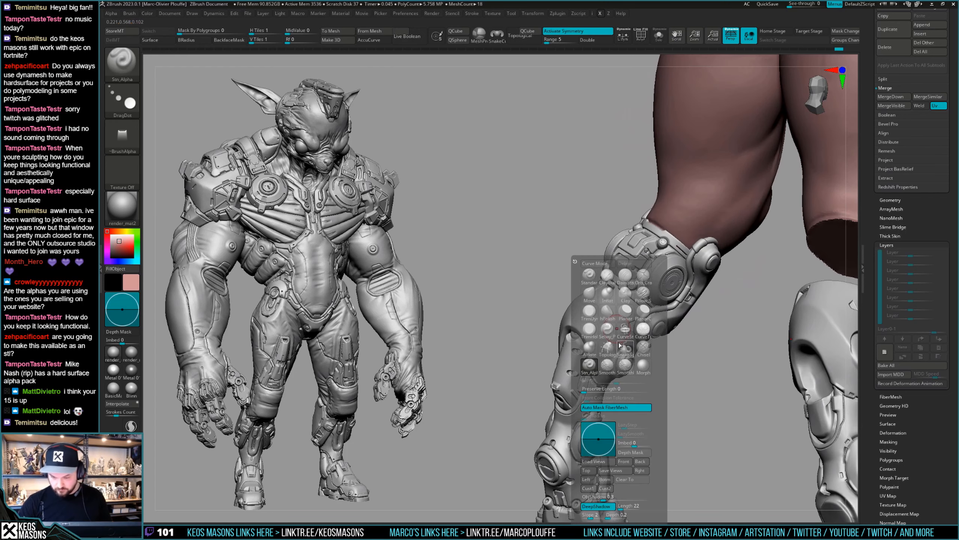
click(589, 274)
mouse_move(589, 274)
right_down()
mouse_move(630, 242)
mouse_move(608, 288)
mouse_move(555, 319)
mouse_move(628, 277)
mouse_move(668, 333)
mouse_move(642, 272)
right_up()
key(space)
key(ctrl)
Step: Mask two end patches on the upper calf and carve a diagonal groove between them with the Orb_Cracks brush
key(b)
click(625, 407)
mouse_move(625, 407)
right_down()
mouse_move(593, 317)
mouse_move(586, 324)
mouse_move(619, 303)
right_up()
key(s)
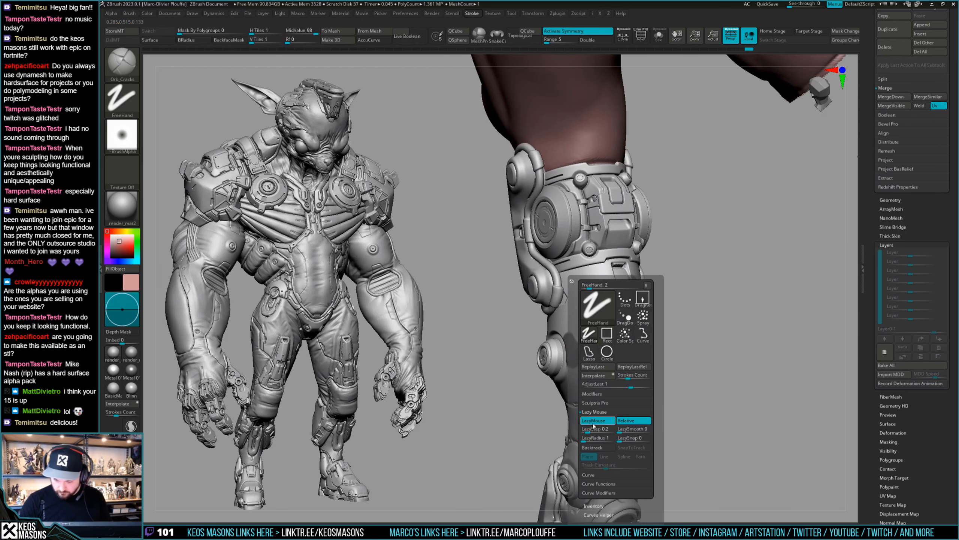
right_drag(680, 303, 587, 338)
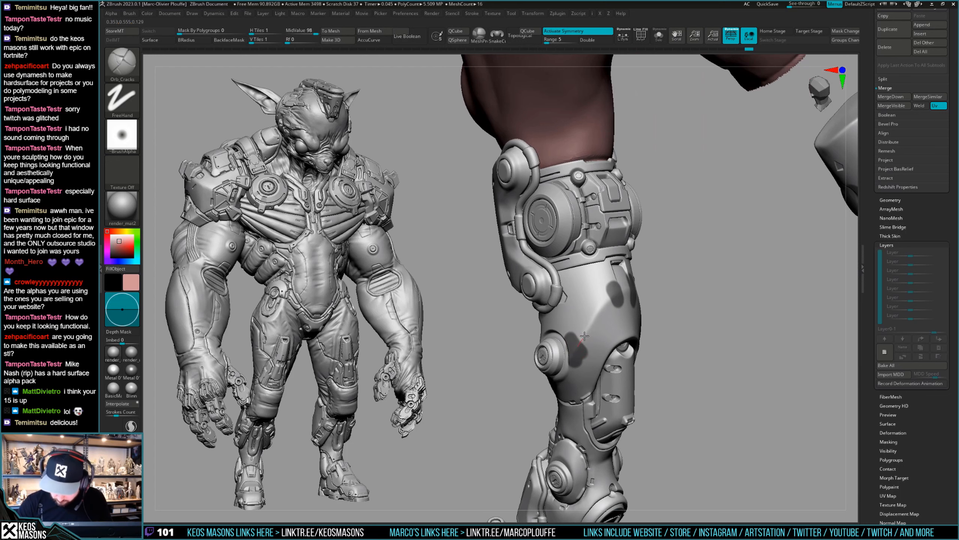
right_drag(626, 286, 650, 292)
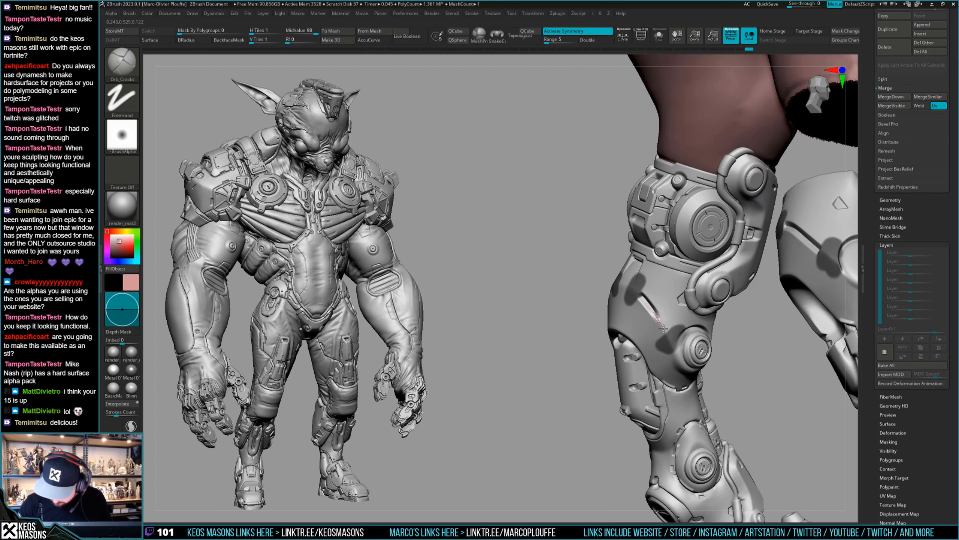
right_drag(661, 325, 642, 325)
right_click(638, 287)
mouse_move(626, 272)
right_down()
mouse_move(593, 283)
mouse_move(604, 301)
right_up()
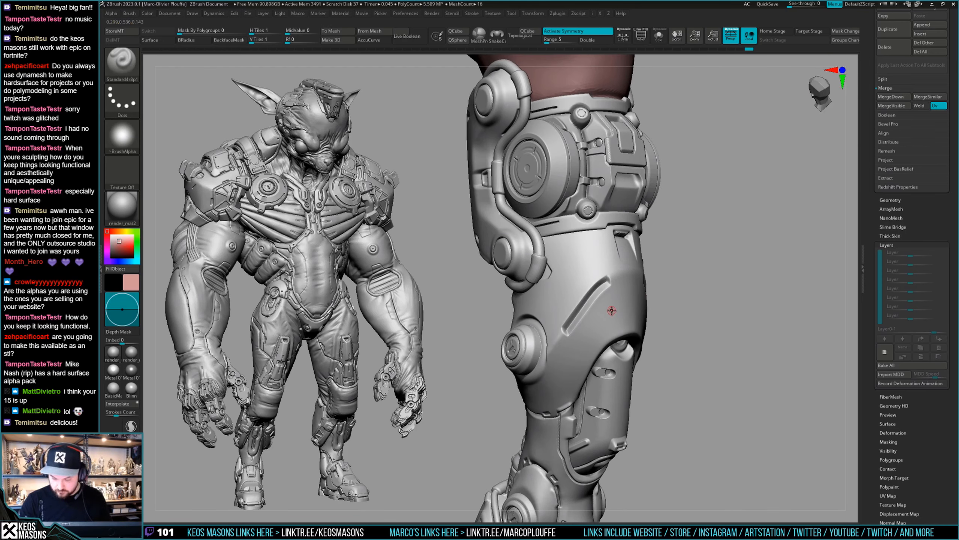
Step: Mask both ends of the diagonal groove with MaskPen and return to the Orb_Cracks brush
key(ctrl)
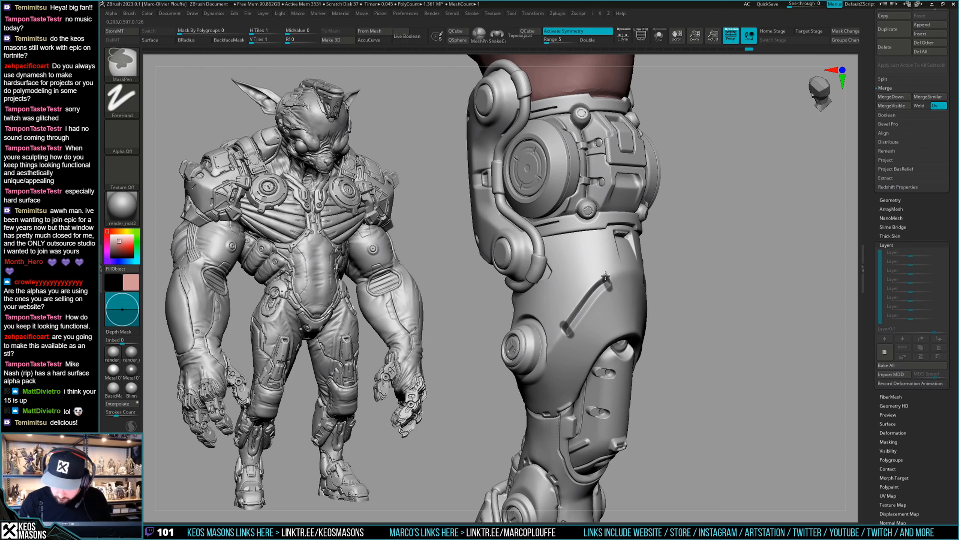
right_drag(606, 276, 664, 286)
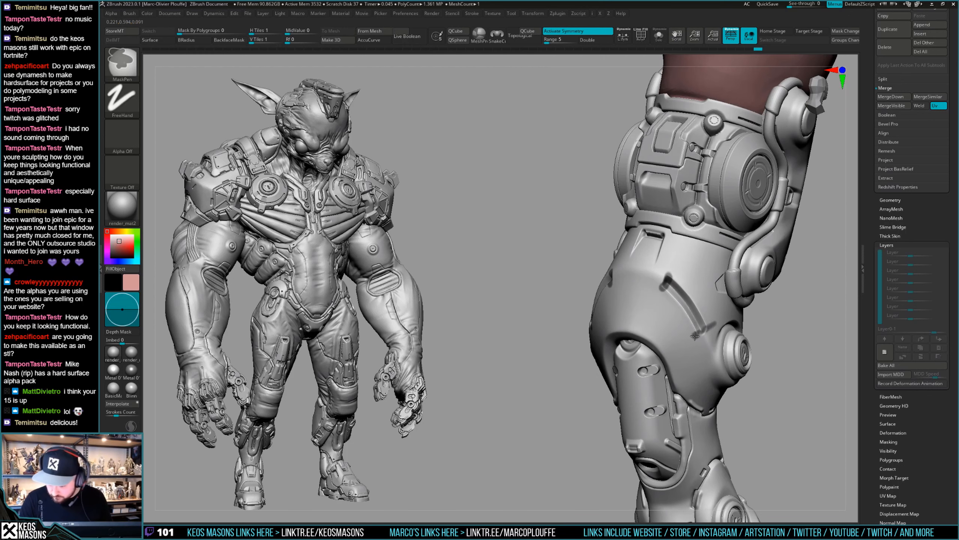
mouse_move(698, 332)
right_down()
mouse_move(685, 307)
mouse_move(659, 299)
mouse_move(595, 325)
mouse_move(594, 304)
right_up()
key(1)
click(713, 279)
key(space)
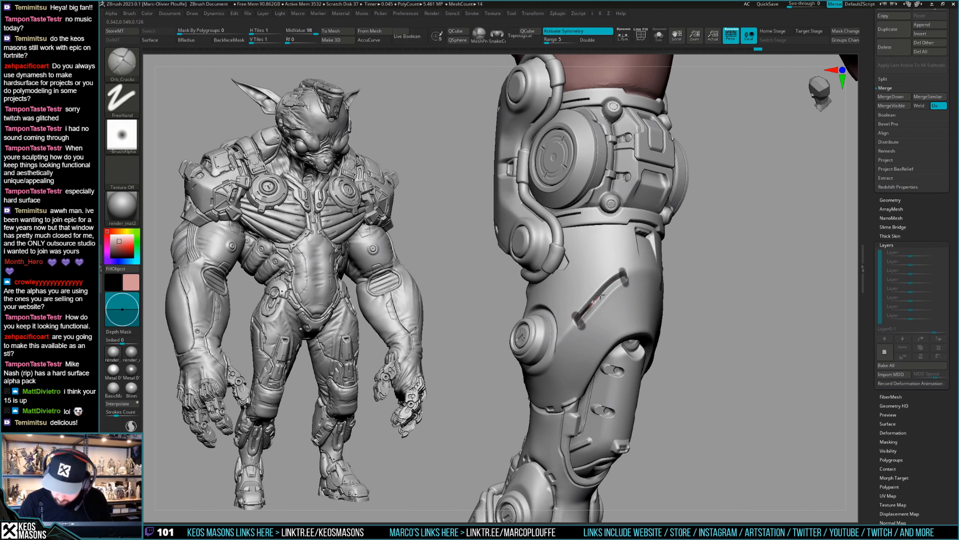
Step: Deepen the diagonal groove between its masked ends with Orb_Cracks and clear the mask
right_drag(619, 266, 672, 298)
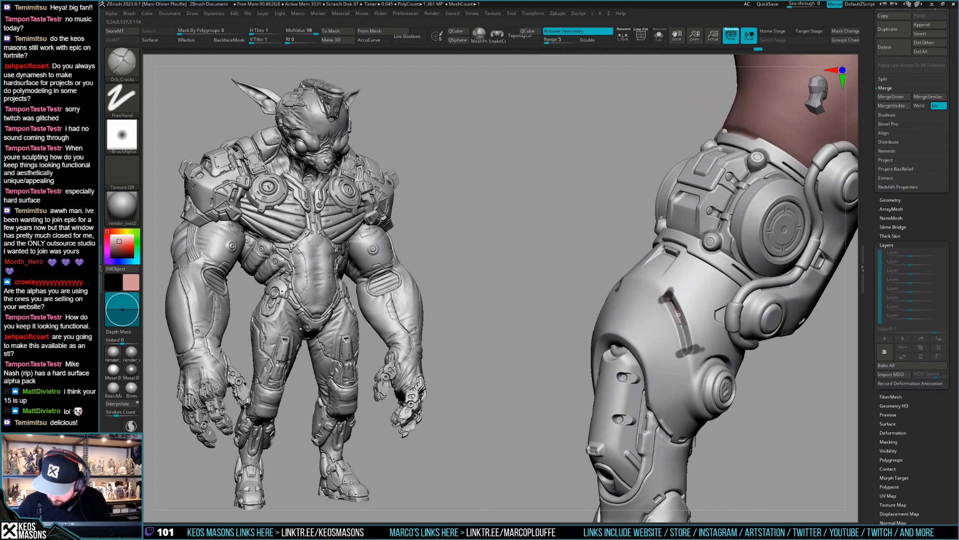
right_drag(682, 346, 653, 309)
mouse_move(652, 308)
right_down()
mouse_move(700, 315)
mouse_move(672, 321)
right_up()
key(space)
click(686, 277)
ctrl+right_drag(672, 321, 668, 352)
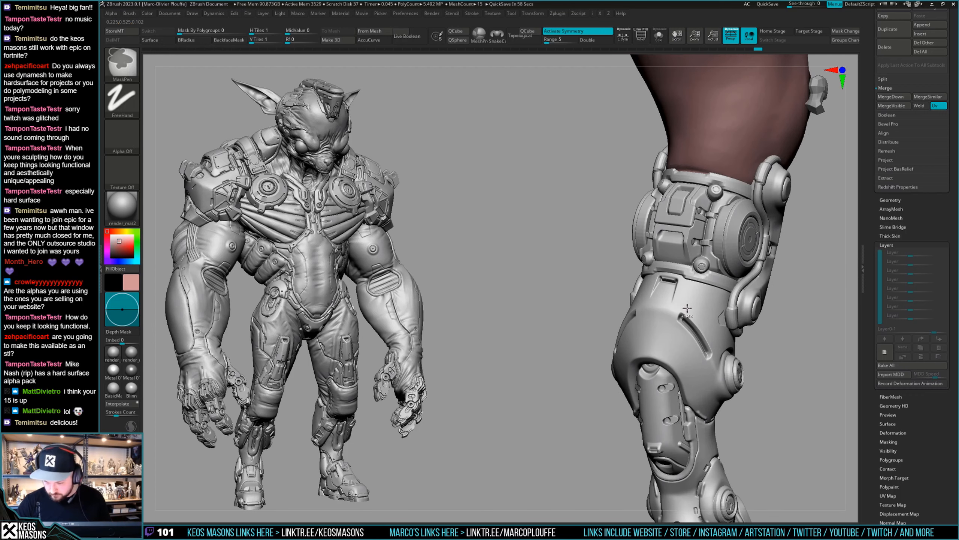
Step: Try a short branch line at the upper end of the diagonal groove and undo the stroke
key(space)
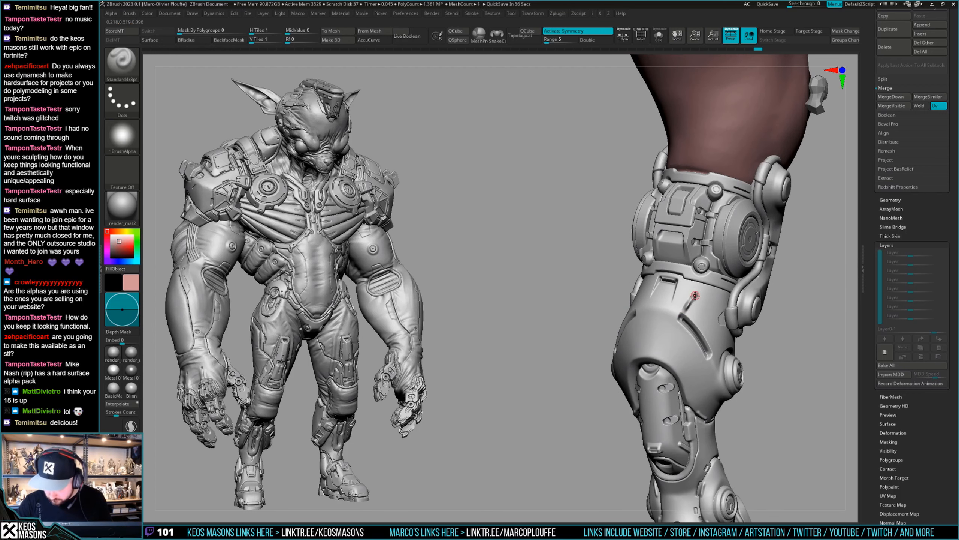
key(F3)
mouse_move(699, 299)
right_down()
mouse_move(687, 309)
mouse_move(636, 303)
right_up()
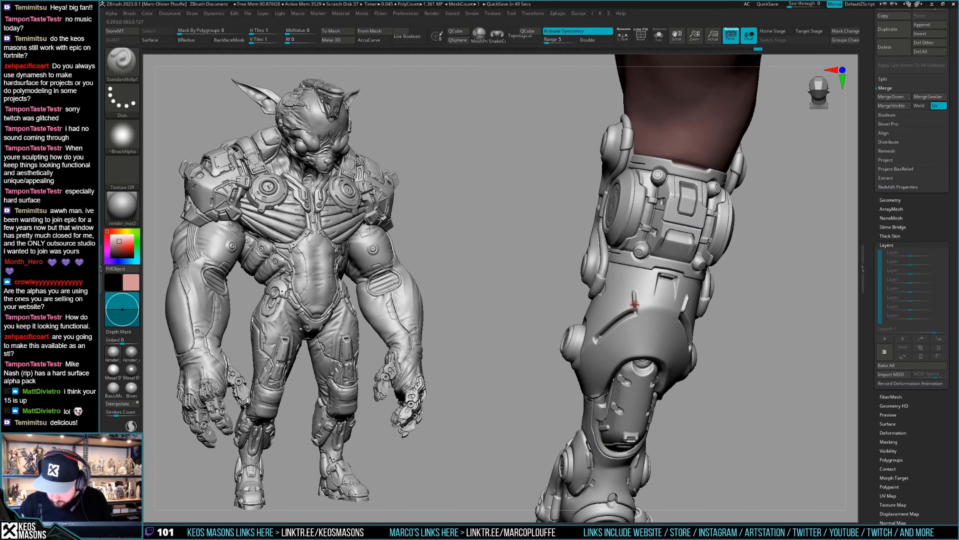
mouse_move(635, 305)
right_down()
mouse_move(670, 307)
mouse_move(690, 272)
mouse_move(662, 317)
mouse_move(655, 364)
mouse_move(706, 359)
mouse_move(696, 361)
mouse_move(705, 327)
mouse_move(708, 335)
mouse_move(676, 330)
mouse_move(648, 311)
mouse_move(636, 323)
mouse_move(641, 306)
right_up()
key(space)
click(698, 293)
key(space)
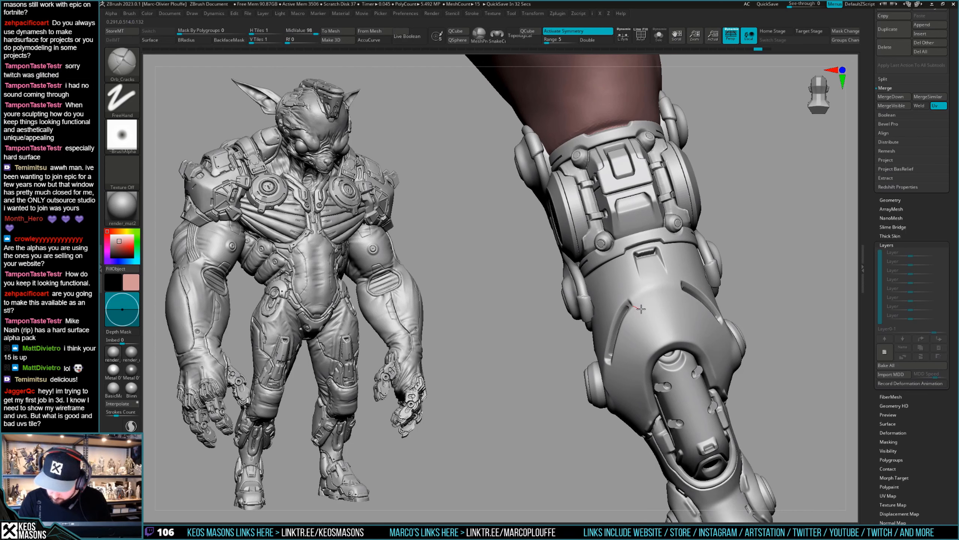
drag(653, 307, 655, 304)
key(ctrl+z)
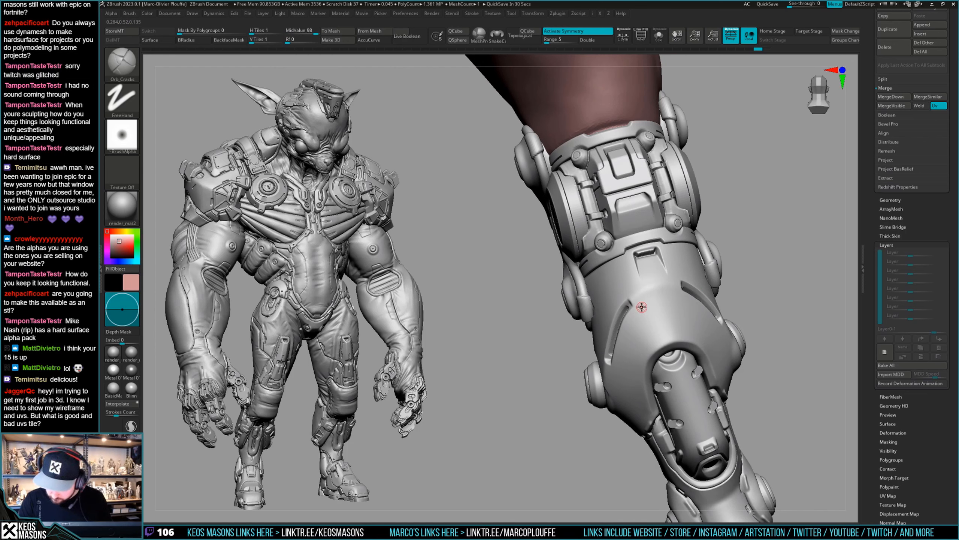
Step: Mask the upper ends of the diagonal grooves and carve a crease across the front of the calf joining them with Orb_Cracks
key(ctrl)
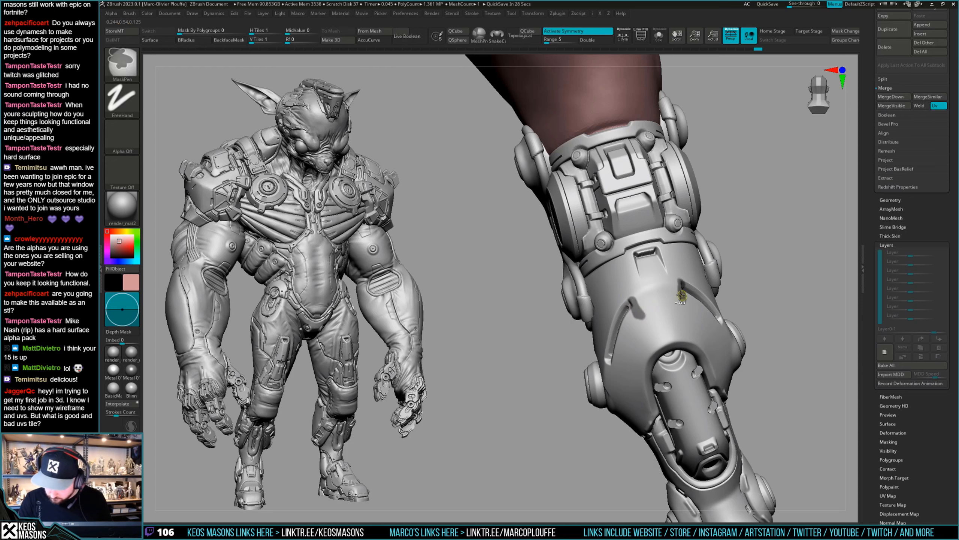
ctrl+drag(682, 295, 700, 296)
mouse_move(699, 295)
right_down()
mouse_move(668, 293)
mouse_move(699, 290)
right_up()
ctrl+drag(781, 262, 791, 272)
mouse_move(791, 272)
right_down()
mouse_move(808, 280)
mouse_move(708, 304)
right_up()
key(F3)
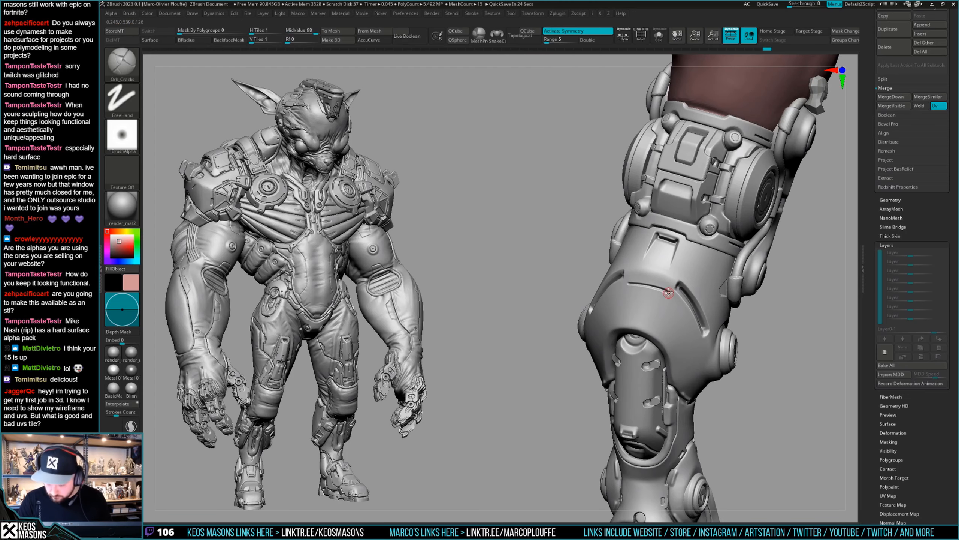
right_drag(673, 289, 723, 315)
right_drag(723, 315, 700, 318)
right_drag(709, 351, 622, 323)
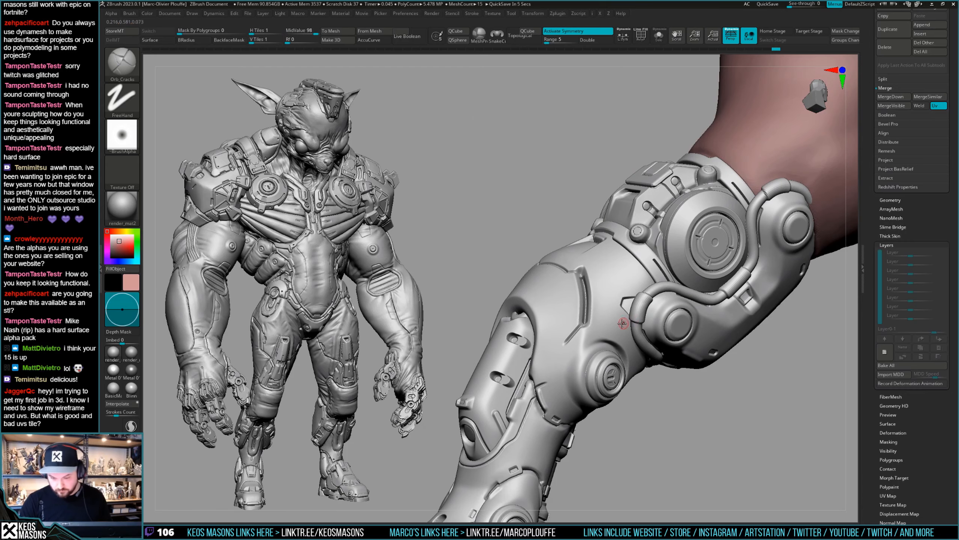
Step: Mask a spot beside the front recess and carve a short crease from the recess edge toward the upper dial
right_drag(570, 349, 564, 347)
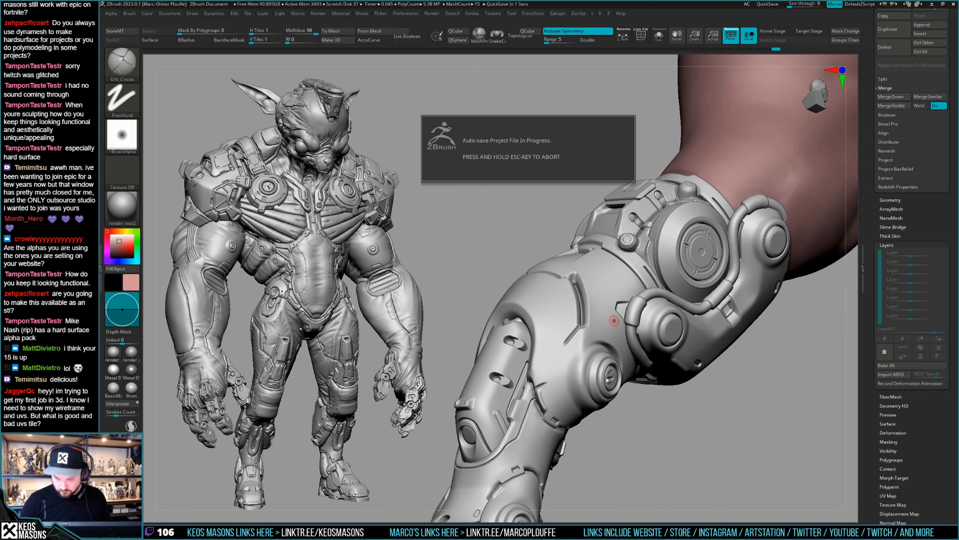
right_drag(607, 372, 557, 349)
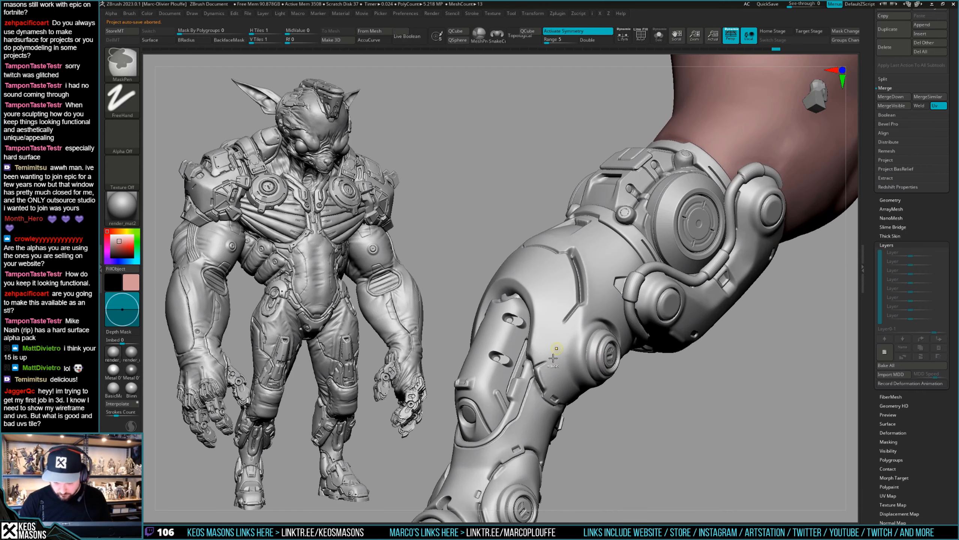
drag(552, 354, 554, 352)
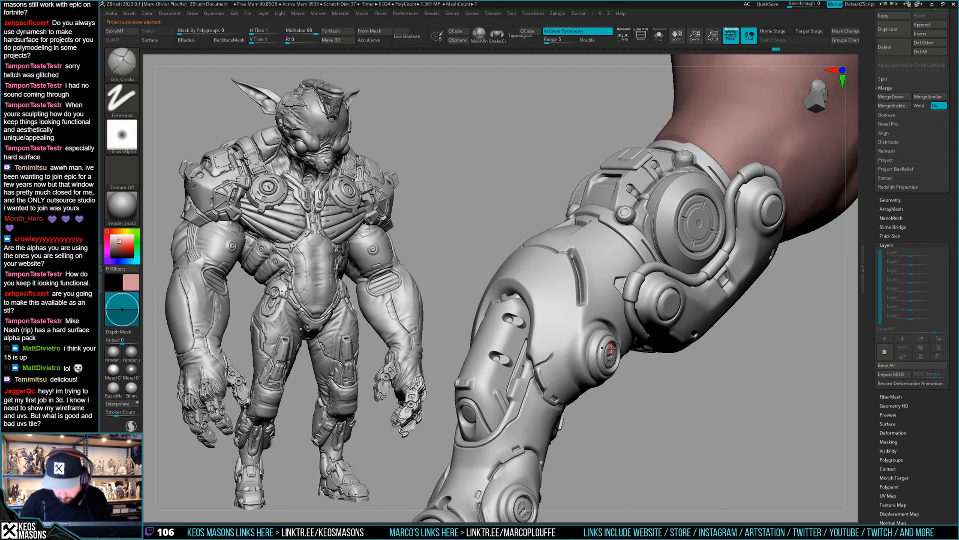
key(F3)
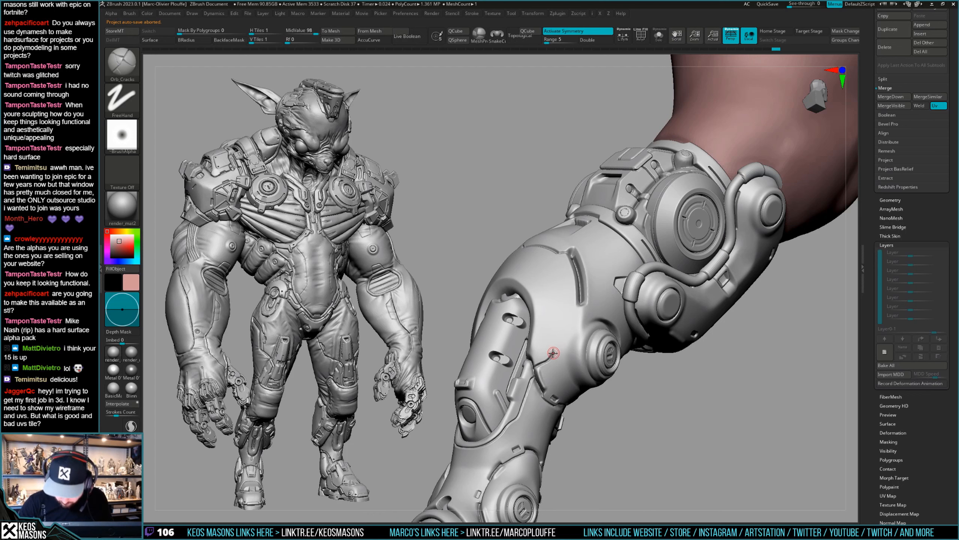
Step: Carve a crease from the diagonal groove's lower end to the front recess with Orb_Cracks, undoing a stray stroke along the way
drag(581, 304, 586, 302)
ctrl+right_drag(581, 298, 583, 276)
mouse_move(584, 276)
right_down()
mouse_move(589, 347)
mouse_move(582, 330)
mouse_move(543, 315)
mouse_move(555, 309)
right_up()
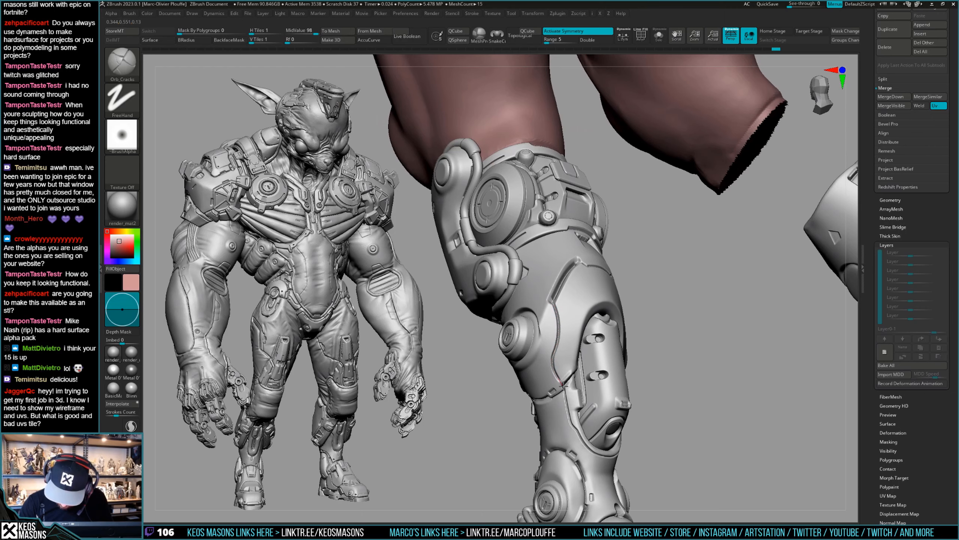
mouse_move(562, 387)
right_down()
mouse_move(564, 397)
mouse_move(565, 386)
mouse_move(557, 395)
mouse_move(622, 374)
mouse_move(620, 399)
right_up()
mouse_move(645, 357)
ctrl+right_down()
mouse_move(664, 360)
mouse_move(680, 333)
mouse_move(627, 336)
mouse_move(642, 314)
ctrl+right_up()
key(ctrl+z)
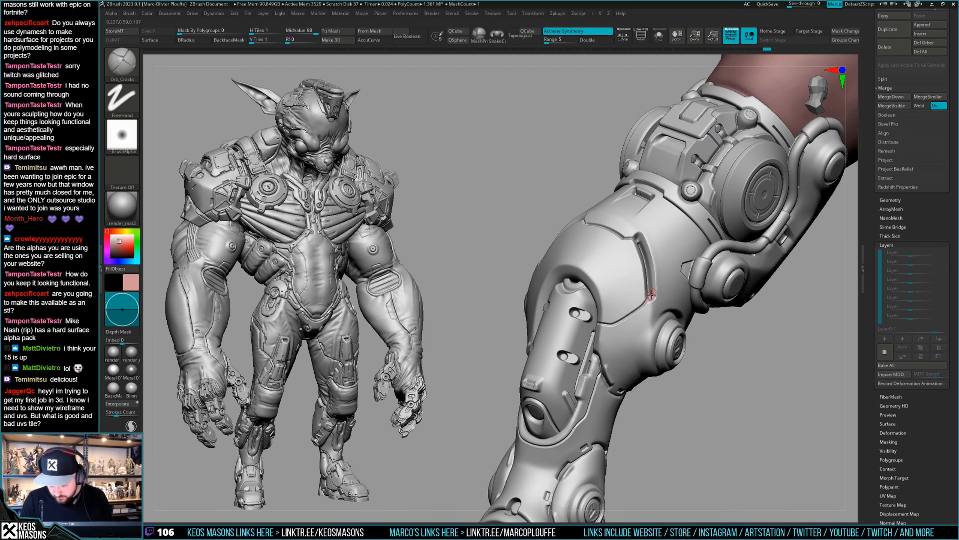
right_drag(652, 294, 585, 310)
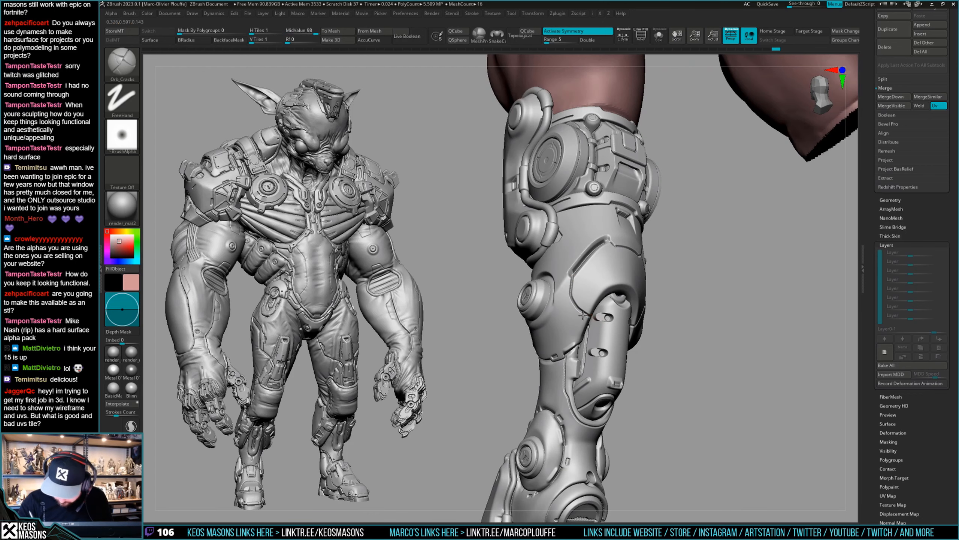
Step: Undo the last crease stroke and work the calf surface around the front recess with the StandardMrRp1 brush
key(ctrl+z)
right_drag(583, 314, 649, 332)
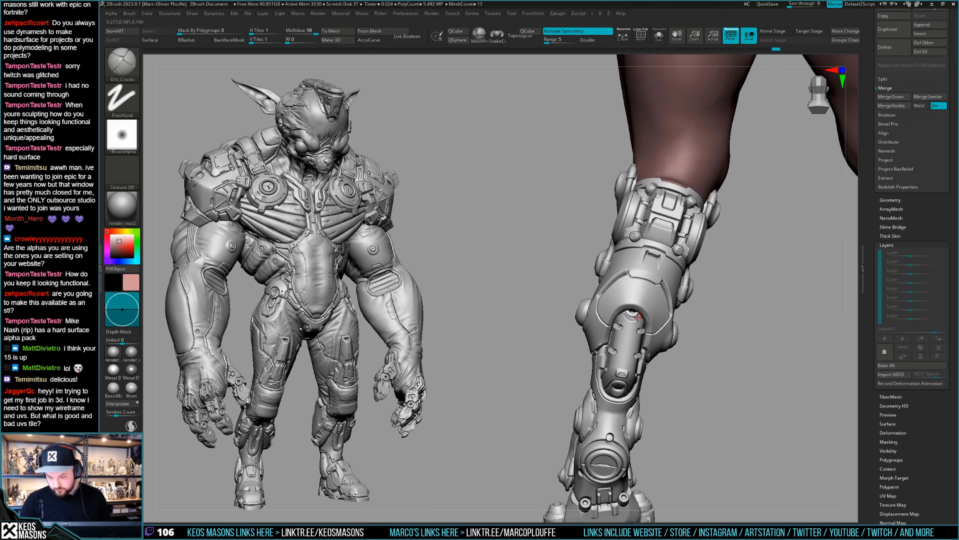
mouse_move(620, 301)
right_down()
mouse_move(600, 326)
mouse_move(678, 336)
mouse_move(648, 319)
mouse_move(616, 342)
right_up()
key(shift+s)
key(shift+s)
key(space)
click(614, 295)
ctrl+right_drag(583, 305, 569, 324)
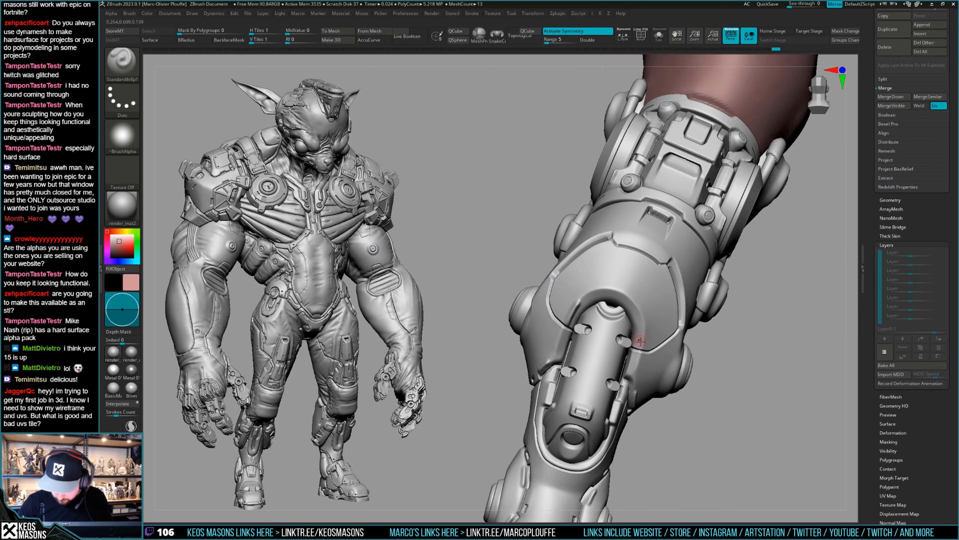
mouse_move(641, 325)
right_down()
mouse_move(661, 295)
mouse_move(634, 336)
mouse_move(638, 393)
mouse_move(693, 323)
mouse_move(664, 314)
mouse_move(652, 355)
right_up()
right_click(651, 356)
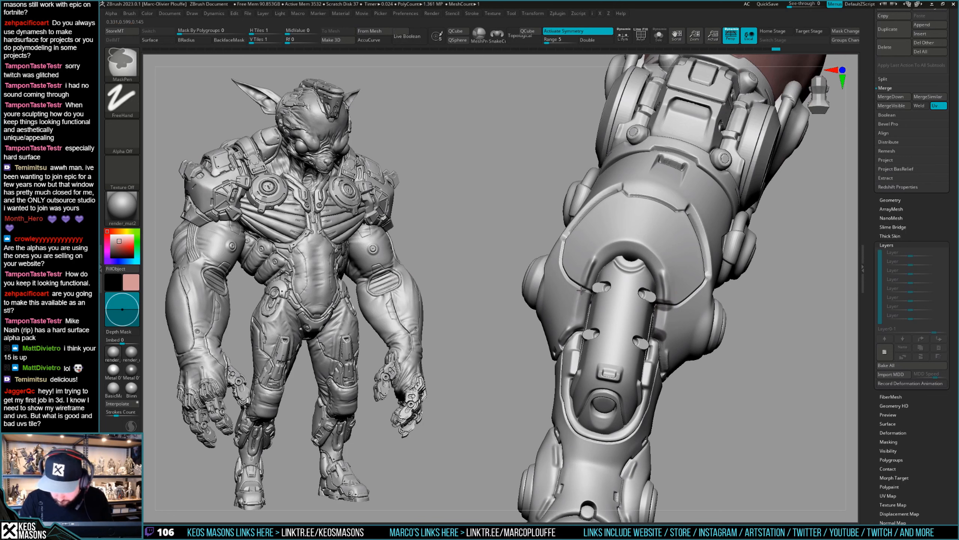
Step: Retouch the creases meeting the sides of the front recess with the Orb_Cracks brush
right_click(674, 363)
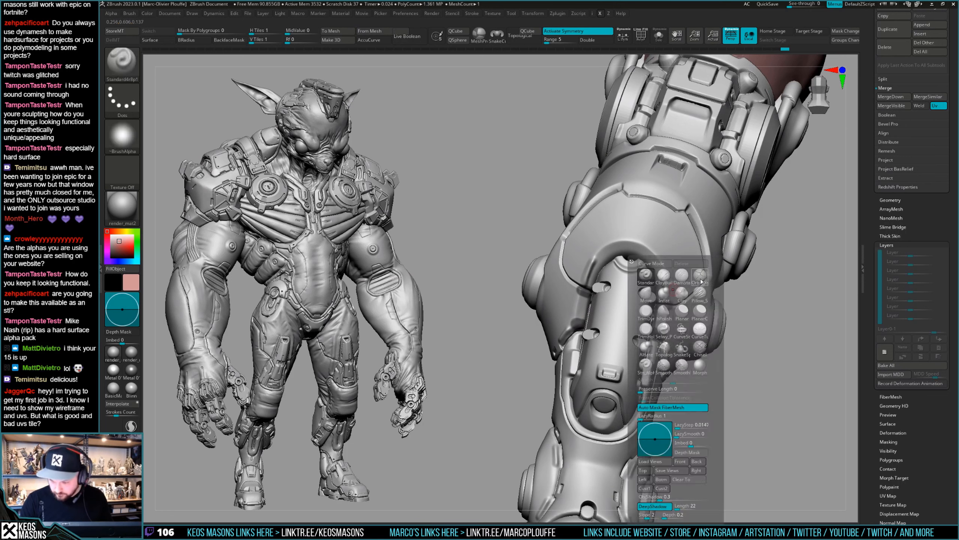
click(667, 322)
mouse_move(642, 328)
ctrl+right_down()
mouse_move(584, 297)
mouse_move(581, 308)
mouse_move(585, 290)
ctrl+right_up()
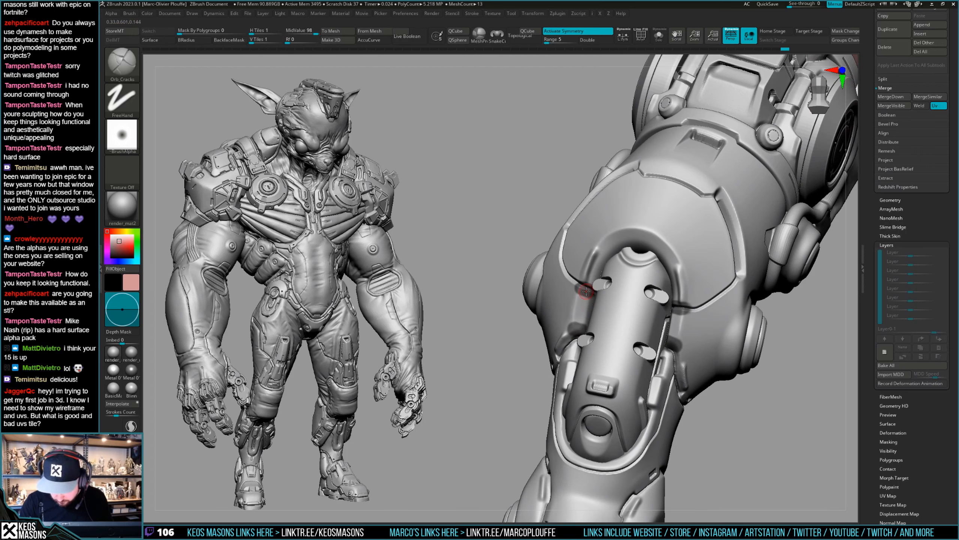
right_drag(679, 329, 678, 317)
drag(671, 345, 670, 351)
mouse_move(670, 352)
ctrl+right_down()
mouse_move(670, 286)
mouse_move(680, 303)
mouse_move(707, 291)
mouse_move(705, 327)
mouse_move(654, 316)
mouse_move(589, 349)
ctrl+right_up()
Step: Flatten small oval spots on both sides of the plate above the front recess with TrimFront, undoing the excess strokes
key(b)
key(t)
key(h)
key(space)
mouse_move(601, 302)
right_down()
mouse_move(638, 278)
mouse_move(608, 329)
mouse_move(661, 342)
mouse_move(682, 314)
right_up()
key(space)
key(b)
key(t)
key(f)
key(ctrl+z)
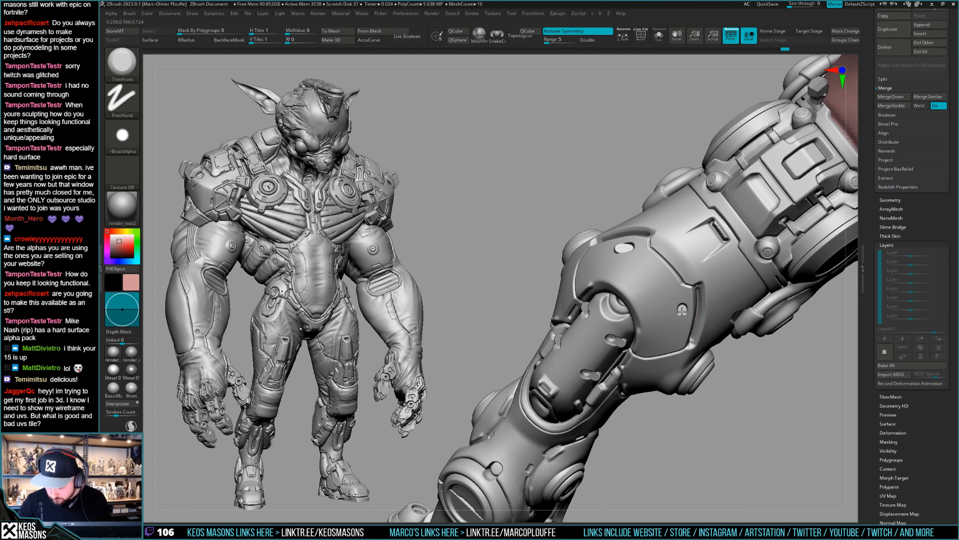
key(ctrl+z)
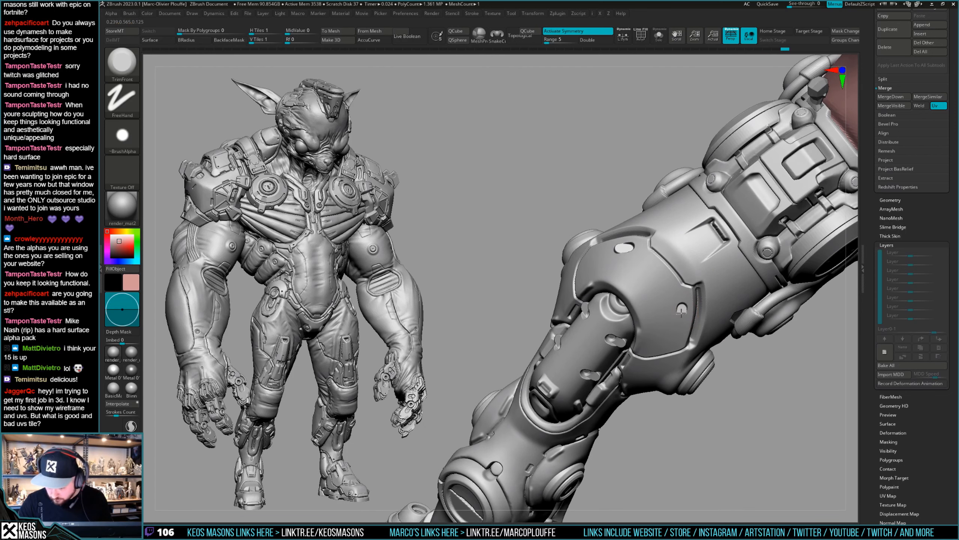
Step: Stamp a narrow upright slot near the calf's upper front edge with the Sin_Alpha brush and the rotated Image3 alpha
mouse_move(681, 313)
right_down()
mouse_move(693, 349)
mouse_move(685, 373)
mouse_move(712, 345)
mouse_move(673, 346)
mouse_move(661, 391)
mouse_move(639, 325)
right_up()
key(space)
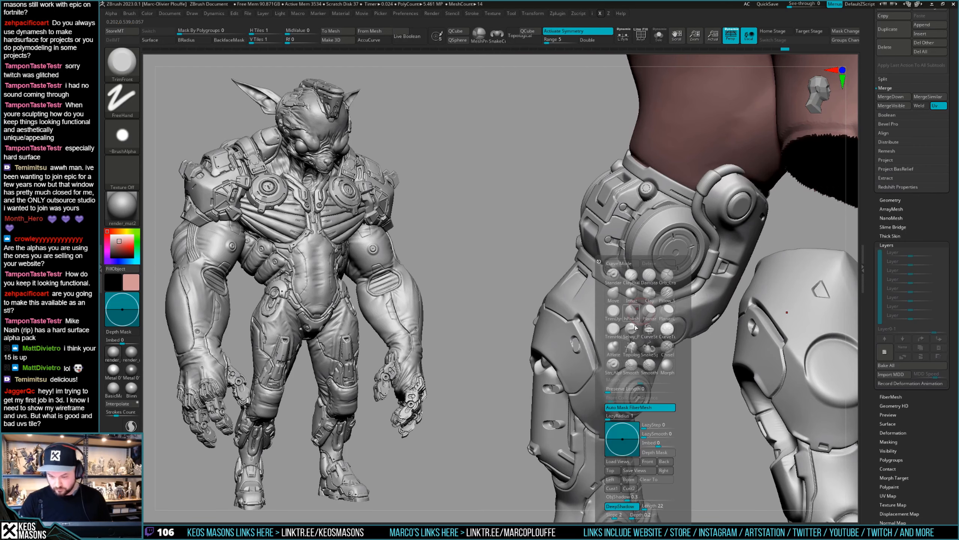
key(1)
key(a)
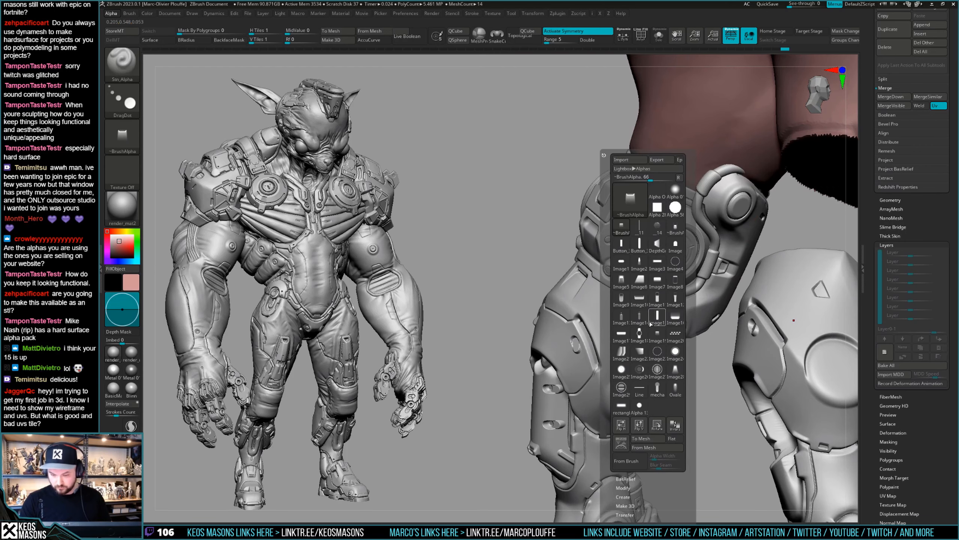
click(659, 263)
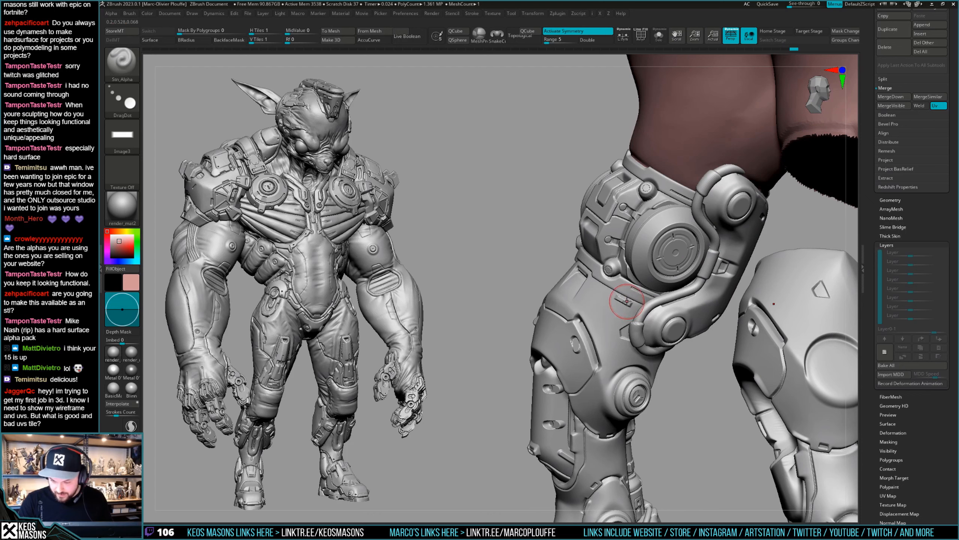
key(1)
key(a)
click(647, 424)
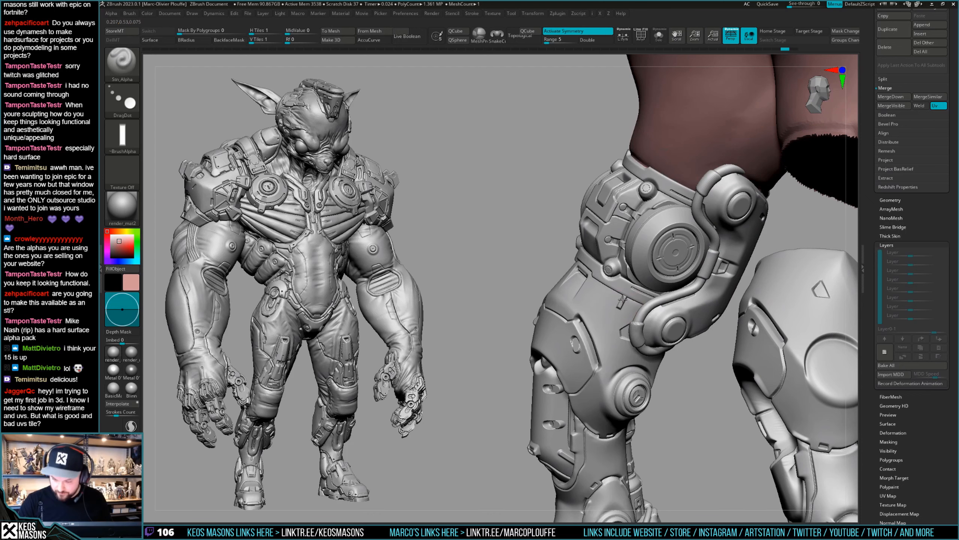
right_drag(622, 301, 600, 296)
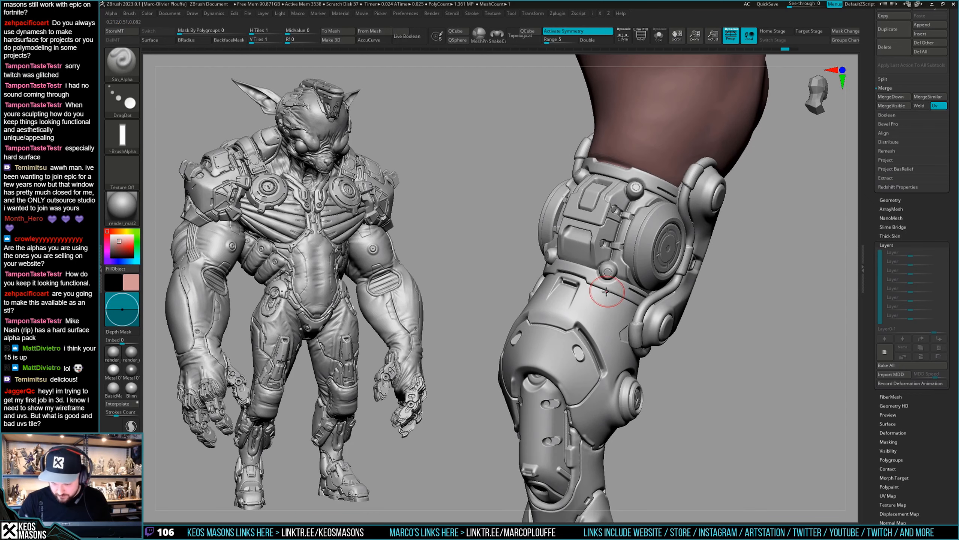
alt+click(591, 288)
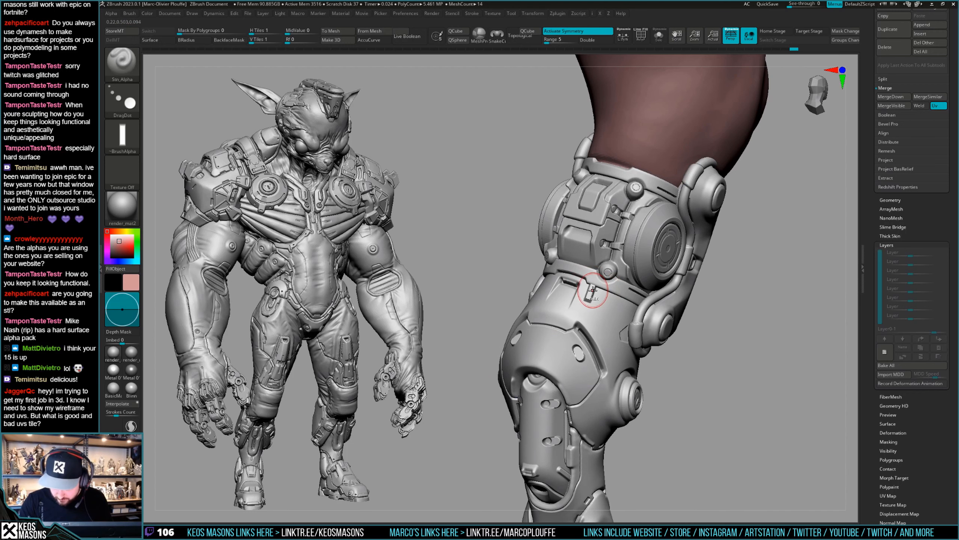
right_drag(594, 291, 546, 285)
Step: Try masking and stamping the narrow slot at the rear of the calf's upper edge, undoing a stroke
right_drag(609, 307, 623, 344)
mouse_move(645, 366)
mouse_down()
mouse_move(584, 317)
mouse_move(518, 317)
mouse_move(609, 318)
mouse_up()
key(ctrl)
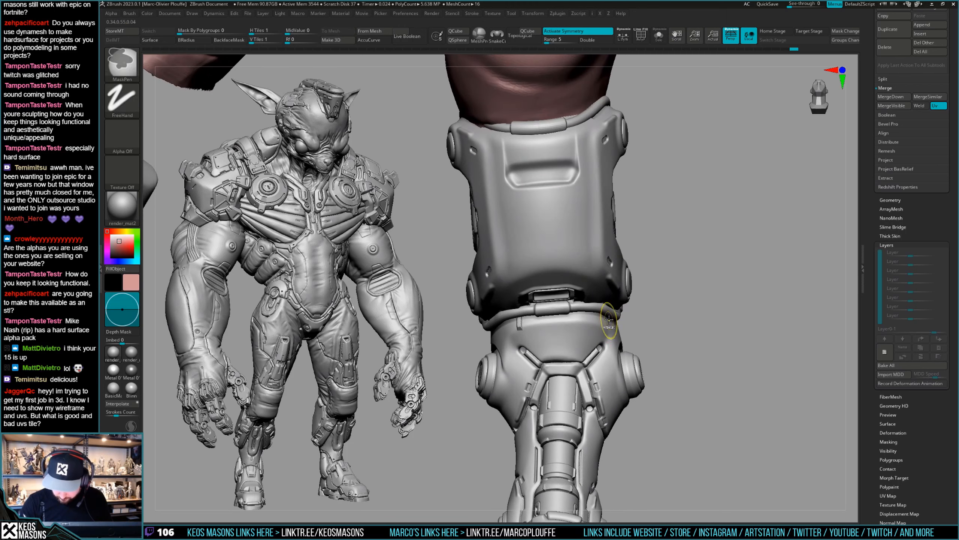
mouse_move(606, 330)
right_down()
mouse_move(619, 328)
mouse_move(499, 314)
mouse_move(563, 314)
right_up()
key(ctrl+z)
key(ctrl)
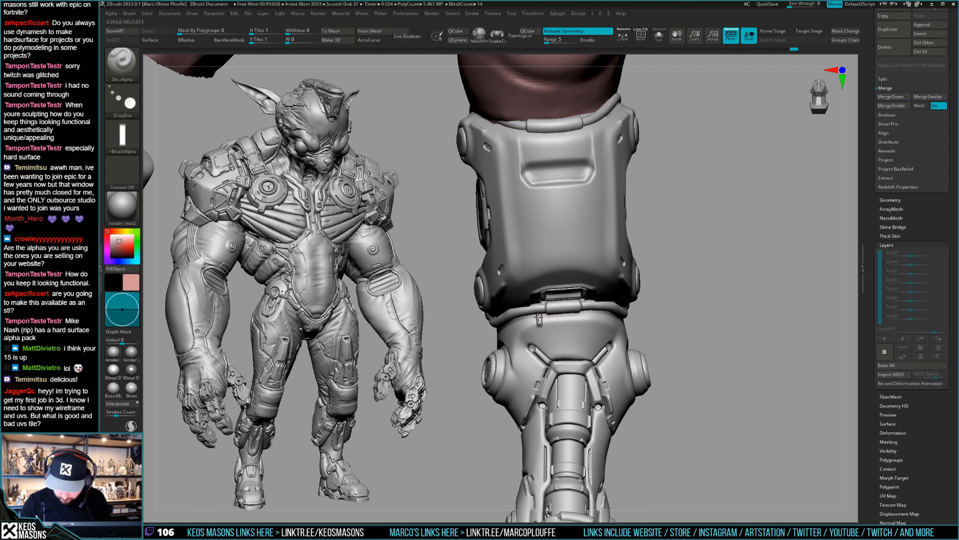
Step: Try the narrow slot stamp on the calf surface beside the upper dial, checking its placement from the side and rear
right_drag(661, 320, 623, 316)
right_drag(708, 316, 557, 351)
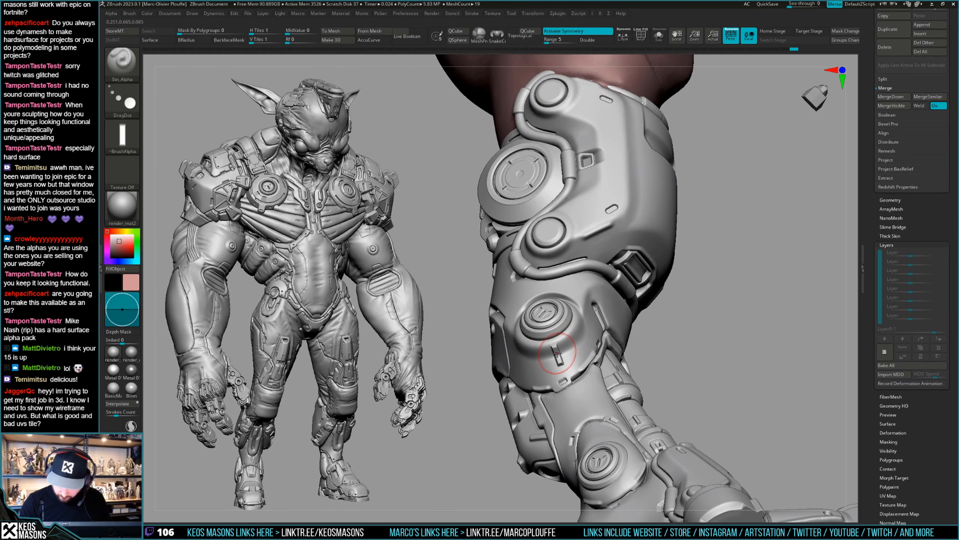
mouse_move(558, 351)
right_down()
mouse_move(728, 332)
mouse_move(688, 316)
mouse_move(707, 442)
mouse_move(577, 294)
mouse_move(526, 284)
mouse_move(685, 315)
mouse_move(681, 333)
mouse_move(538, 308)
mouse_move(552, 289)
mouse_move(535, 293)
mouse_move(595, 285)
mouse_move(592, 244)
mouse_move(613, 315)
mouse_move(638, 306)
mouse_move(606, 291)
mouse_move(638, 312)
mouse_move(699, 302)
mouse_move(694, 289)
mouse_move(678, 303)
mouse_move(655, 302)
right_up()
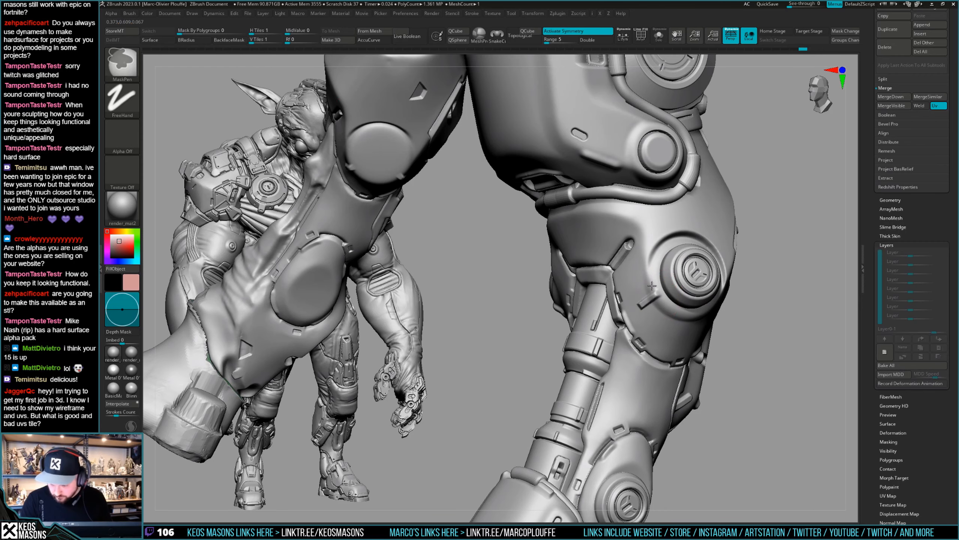
ctrl+right_drag(652, 286, 667, 280)
mouse_move(666, 280)
right_down()
mouse_move(718, 285)
mouse_move(694, 300)
mouse_move(739, 323)
mouse_move(728, 349)
mouse_move(740, 338)
mouse_move(735, 317)
right_up()
right_drag(680, 301, 630, 326)
Step: Try a stamp with the Image1 alpha beside the upper dial on the rear of the calf and undo it
key(F2)
key(F4)
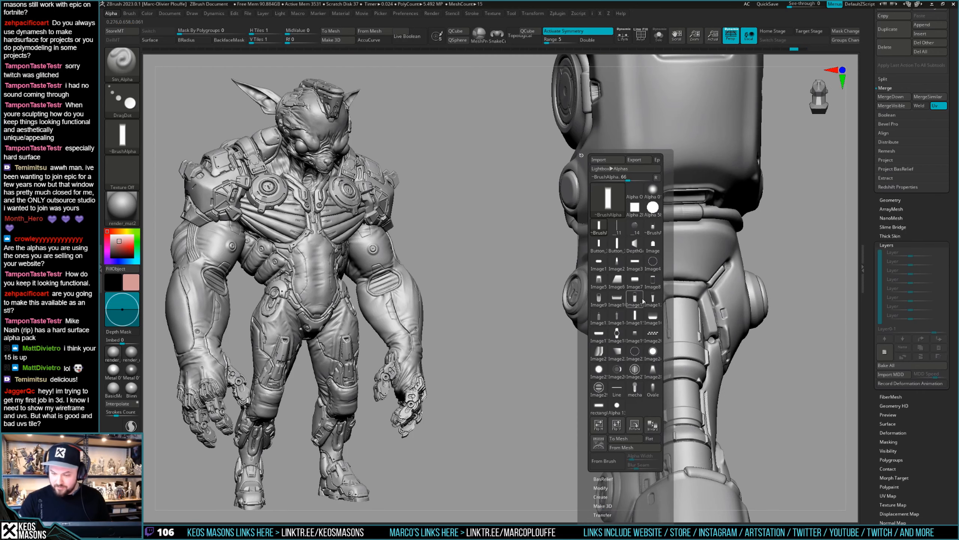
click(599, 263)
right_drag(741, 214, 733, 201)
right_drag(561, 348, 569, 331)
drag(621, 282, 618, 285)
key(ctrl+z)
Step: Rotate the alpha upright and stamp a small pill-shaped slot beside the upper dial at the rear, undoing and repeating the placement
key(F4)
click(641, 424)
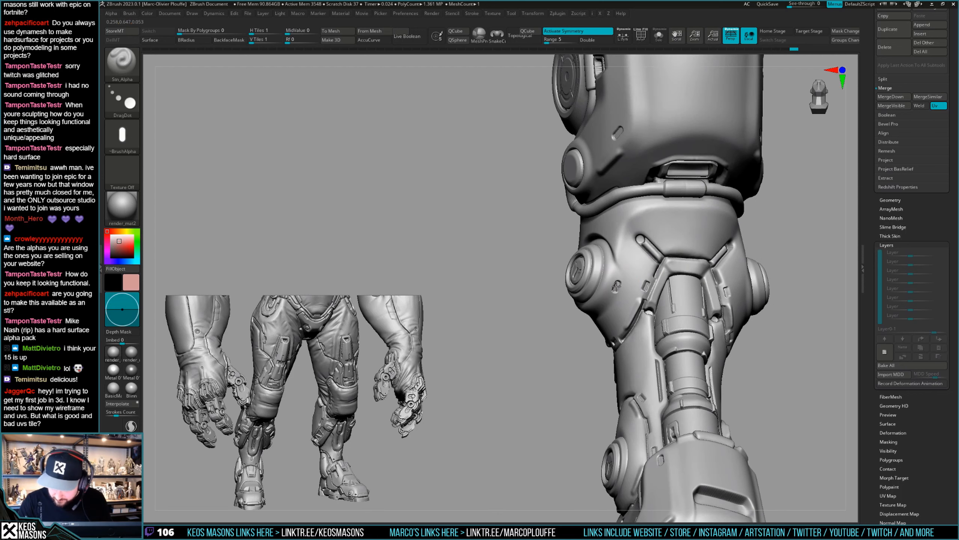
right_drag(634, 290, 623, 283)
key(ctrl+z)
key(ctrl+shift+z)
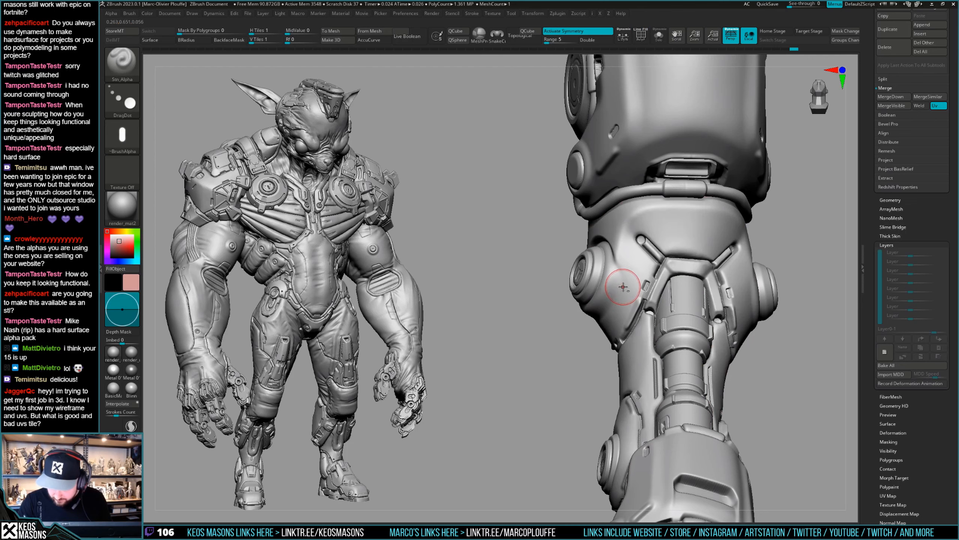
drag(624, 284, 622, 289)
mouse_move(622, 288)
right_down()
mouse_move(565, 329)
mouse_move(639, 279)
mouse_move(655, 242)
mouse_move(642, 338)
mouse_move(656, 339)
mouse_move(672, 297)
mouse_move(589, 286)
mouse_move(637, 308)
mouse_move(688, 311)
mouse_move(690, 329)
right_up()
key(ctrl+z)
Step: Examine the calf's details from the rear and front and activate the Move brush
mouse_move(619, 313)
ctrl+right_down()
mouse_move(589, 321)
mouse_move(601, 306)
mouse_move(601, 315)
ctrl+right_up()
drag(515, 310, 516, 308)
right_drag(516, 308, 661, 286)
mouse_move(604, 299)
right_down()
mouse_move(525, 288)
mouse_move(525, 322)
mouse_move(500, 398)
mouse_move(541, 354)
mouse_move(521, 410)
mouse_move(508, 393)
mouse_move(632, 314)
mouse_move(667, 315)
mouse_move(675, 334)
mouse_move(669, 352)
mouse_move(675, 323)
mouse_move(522, 308)
mouse_move(608, 295)
mouse_move(666, 253)
mouse_move(692, 329)
mouse_move(649, 287)
mouse_move(684, 322)
mouse_move(697, 316)
right_up()
key(shift+f)
mouse_move(801, 272)
right_down()
mouse_move(658, 304)
mouse_move(610, 332)
mouse_move(588, 379)
mouse_move(649, 314)
mouse_move(560, 367)
mouse_move(601, 310)
right_up()
key(space)
key(space)
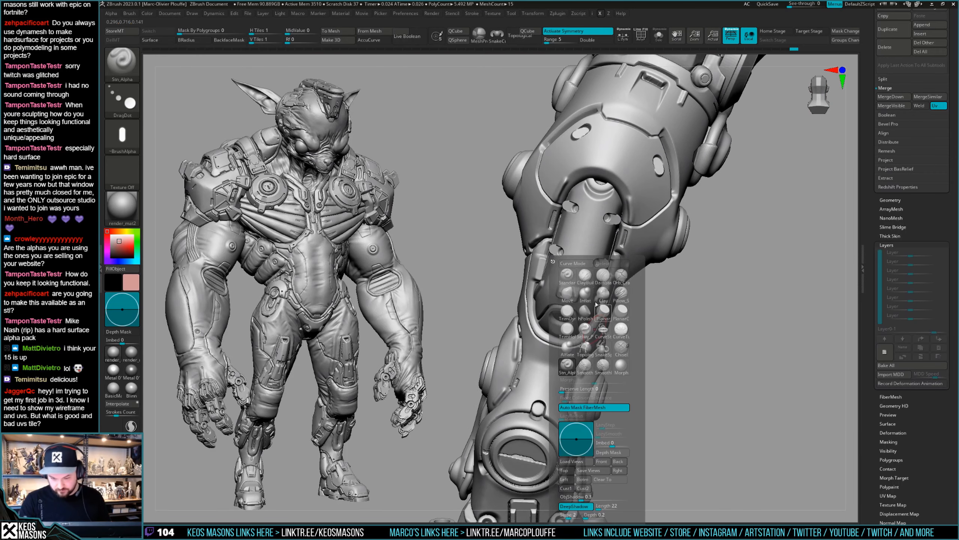
click(567, 293)
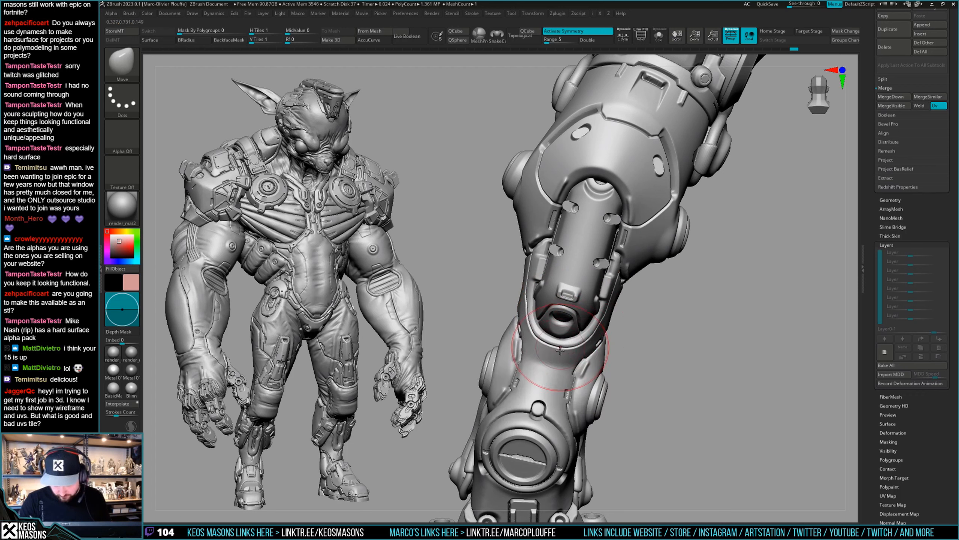
mouse_move(560, 349)
ctrl+right_down()
mouse_move(638, 412)
mouse_move(649, 387)
mouse_move(634, 365)
mouse_move(640, 346)
mouse_move(569, 284)
ctrl+right_up()
Step: Stamp a small latch recess centred above the front recess with the Sin_Alpha brush and the Image7 alpha
key(space)
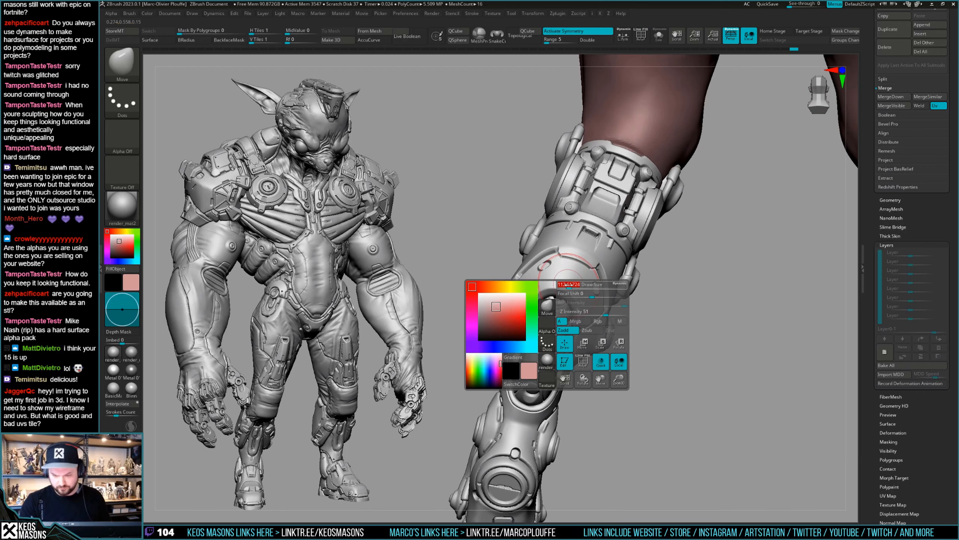
key(space)
click(543, 365)
key(alt+a)
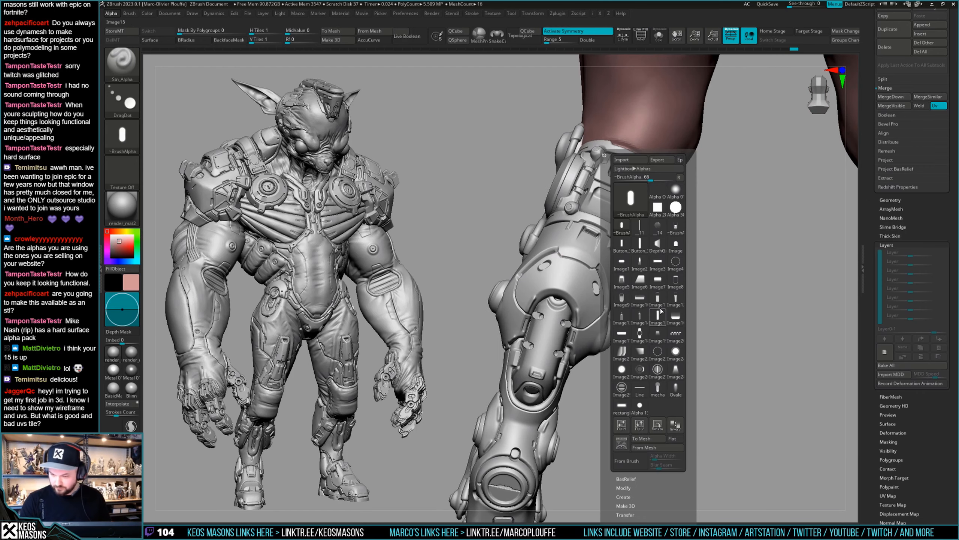
click(658, 281)
mouse_move(658, 282)
right_down()
mouse_move(566, 286)
mouse_move(499, 343)
mouse_move(556, 339)
mouse_move(654, 287)
right_up()
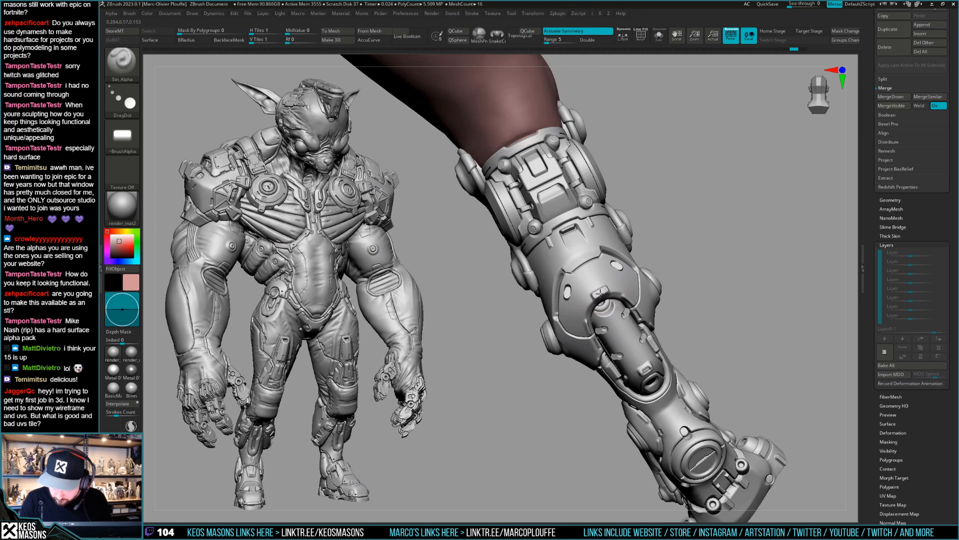
right_drag(600, 294, 602, 300)
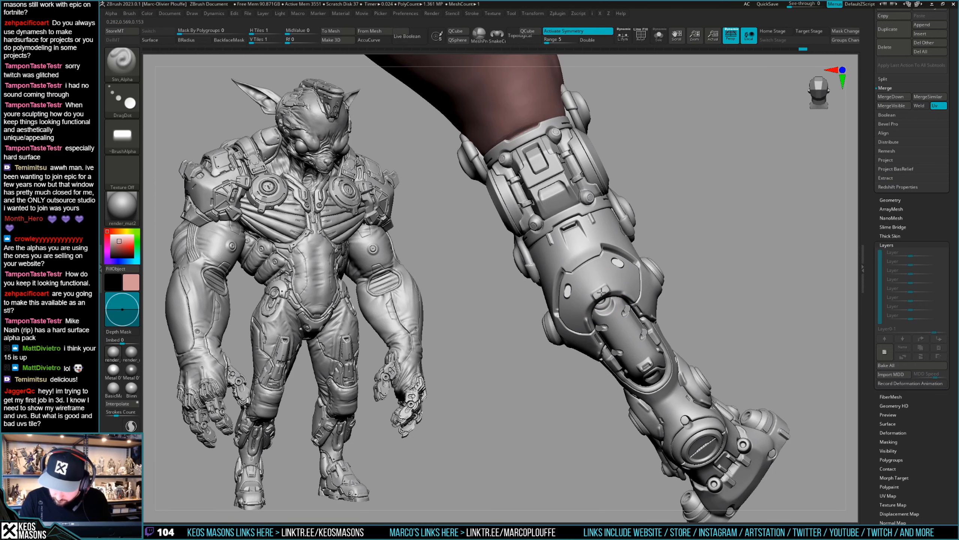
right_drag(601, 281, 599, 290)
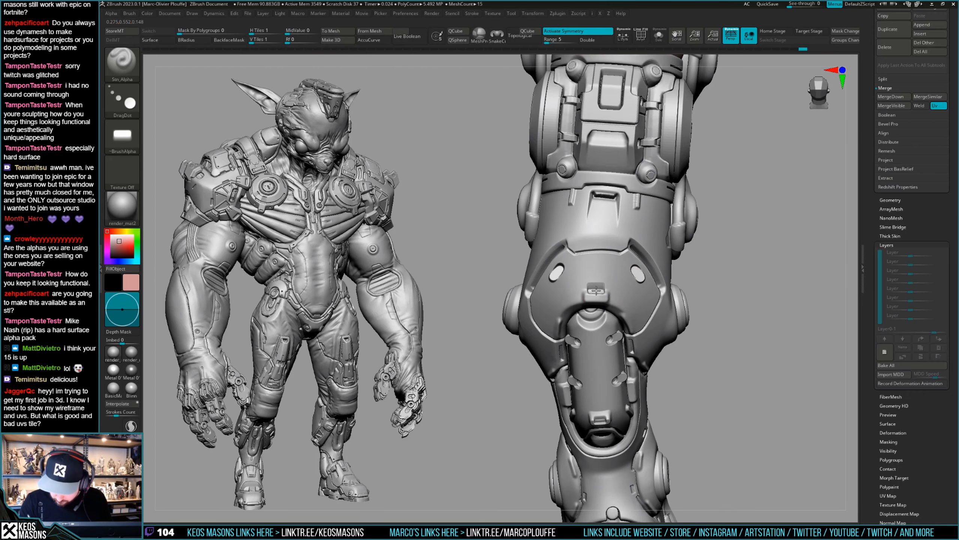
key(shift+ctrl+s)
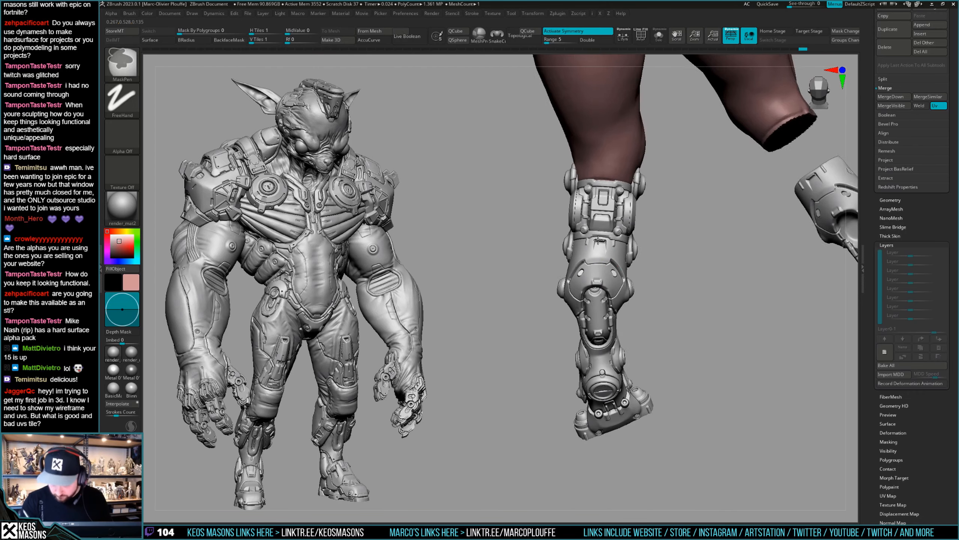
Step: Activate the ClayBuildup brush, look over both legs and bring the subtool list into view
key(b)
key(c)
key(b)
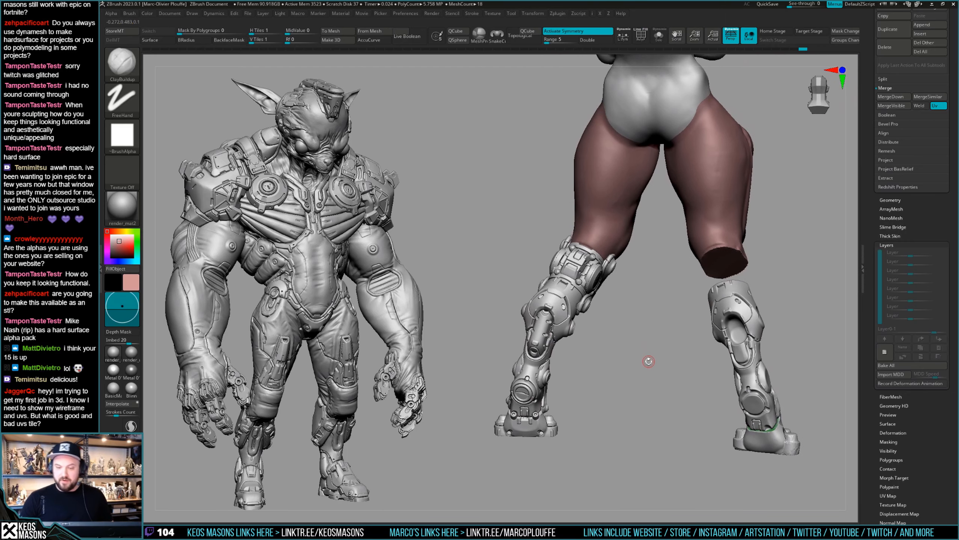
drag(638, 368, 602, 376)
key(space)
click(620, 314)
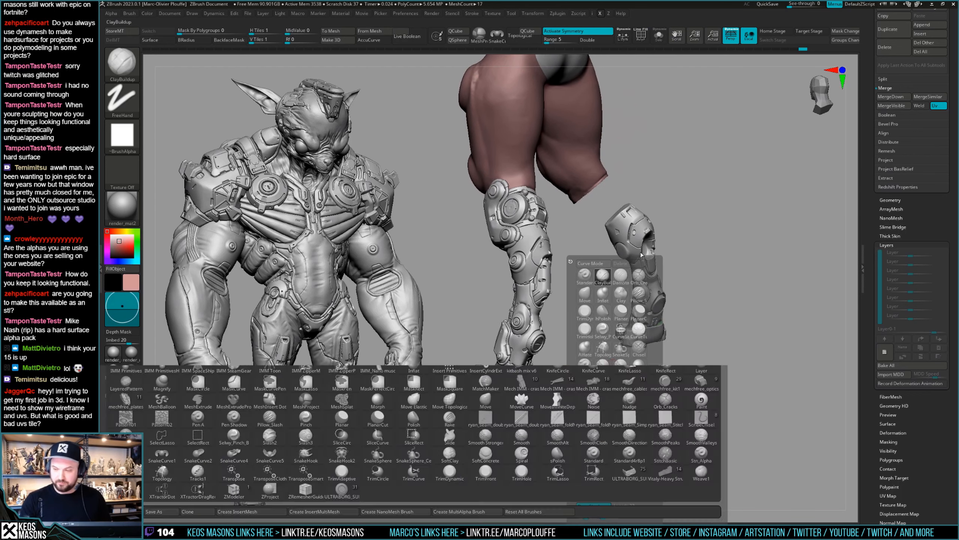
drag(921, 227, 908, 337)
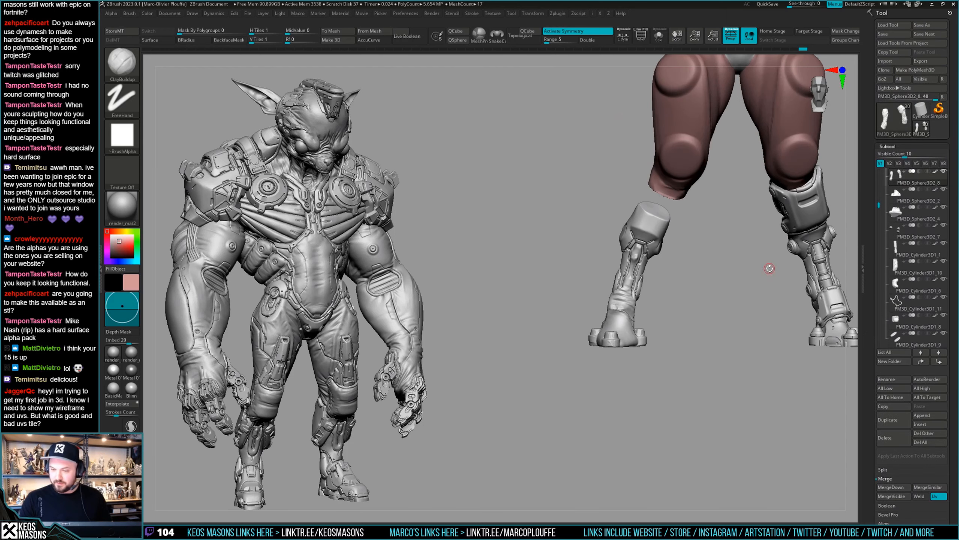